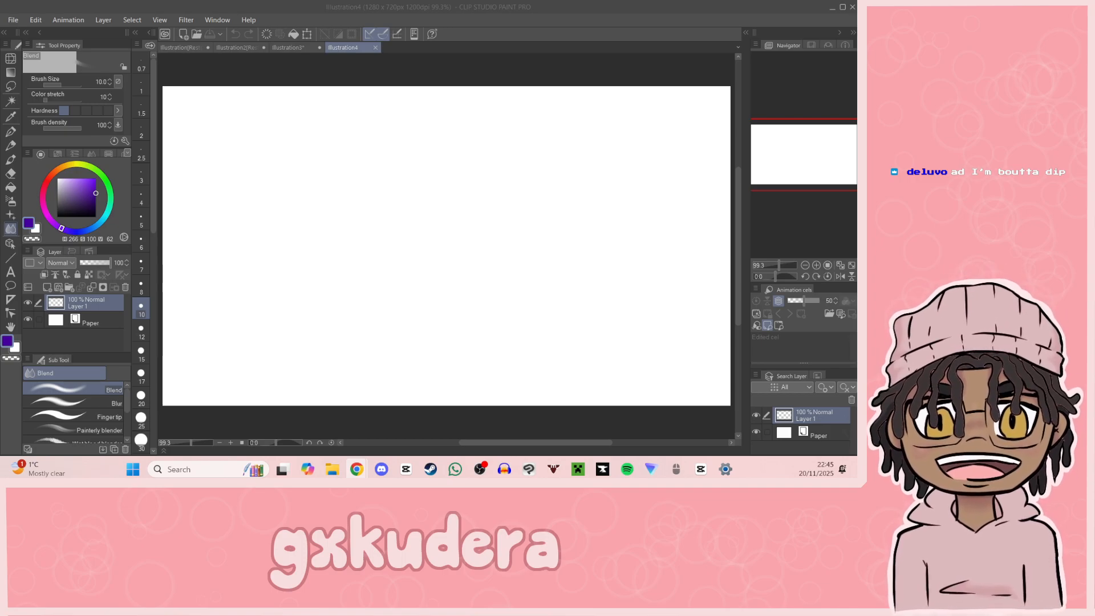
# Step: Import the image "tjp thumbnail overlay" from the Assets folder in Downloads into the blank illustration
pyautogui.click(13, 19)
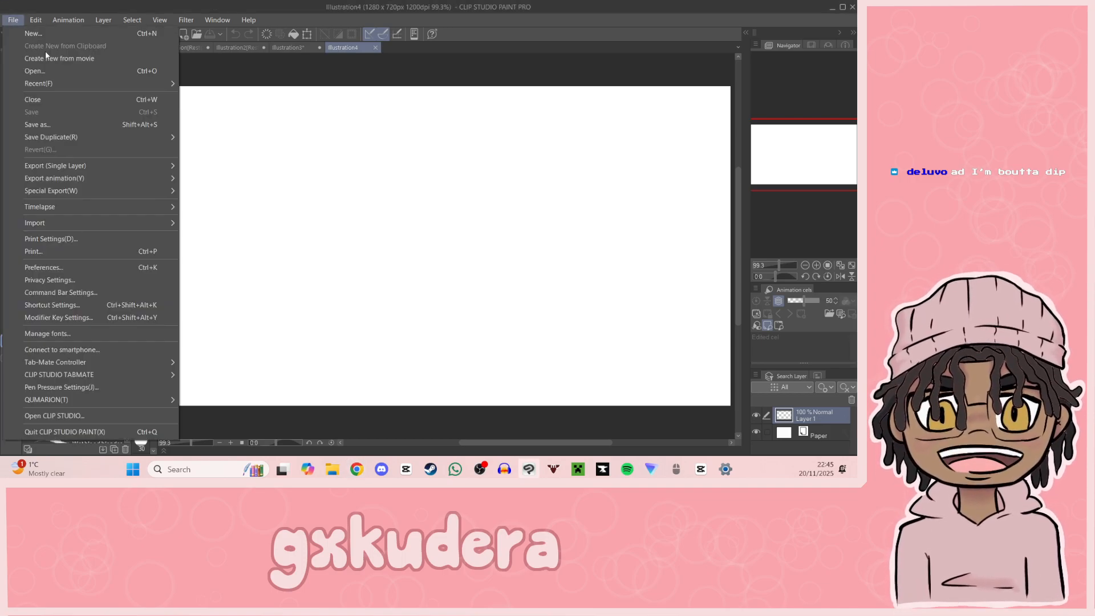
pyautogui.moveTo(104, 221)
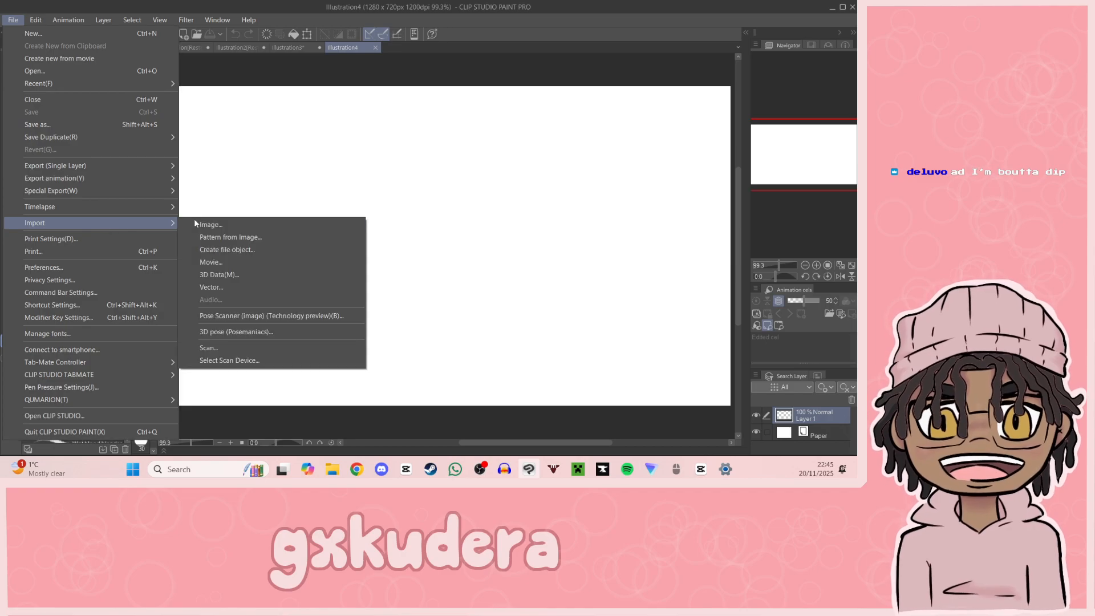
pyautogui.click(265, 225)
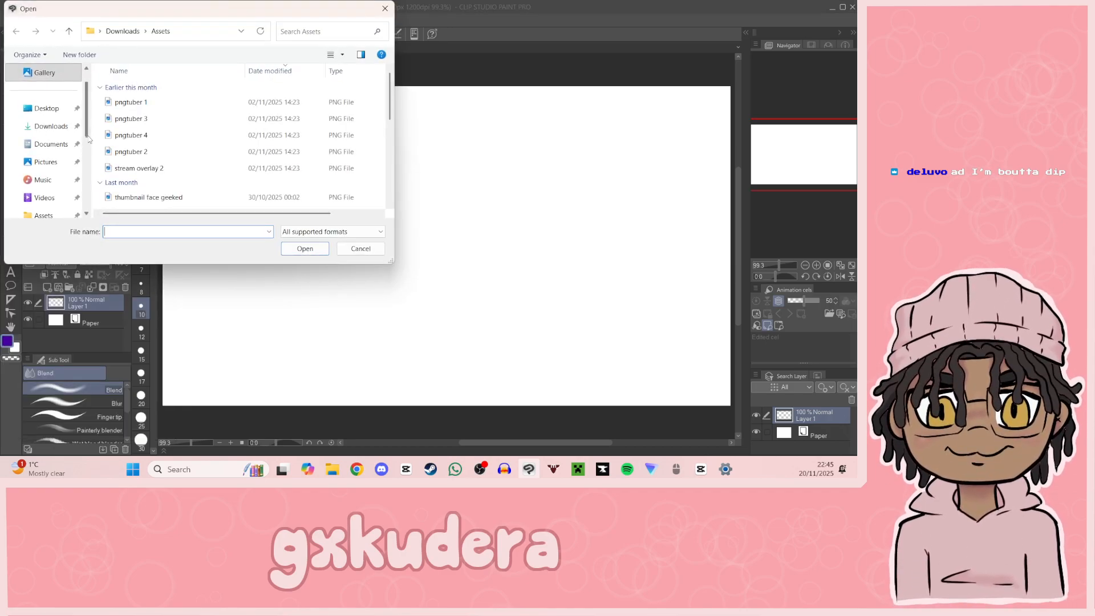
pyautogui.scroll(-2, 88, 140)
pyautogui.click(80, 182)
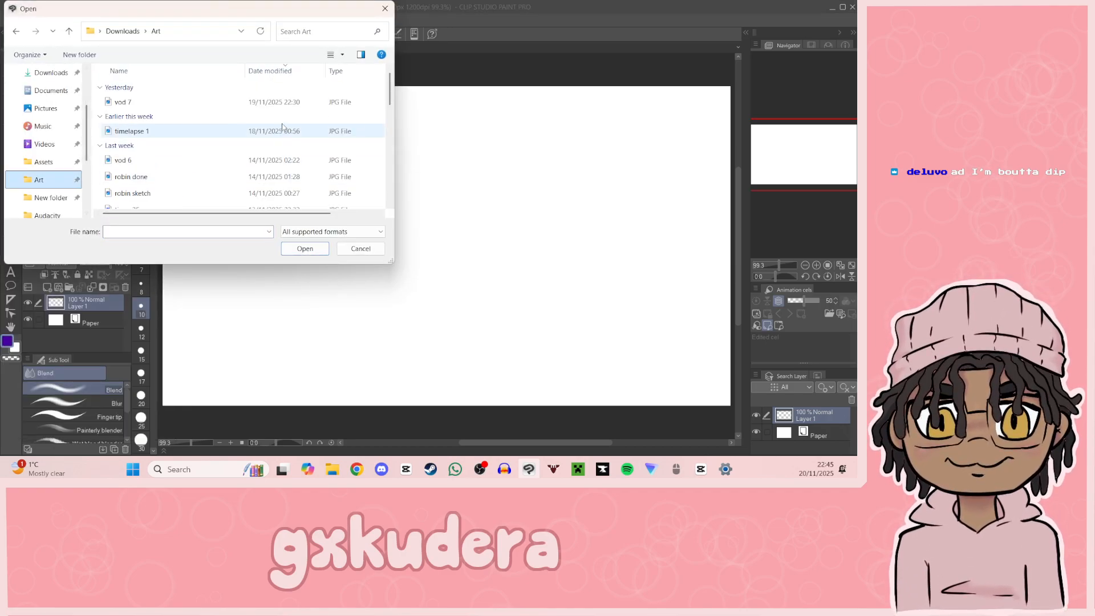
pyautogui.moveTo(390, 90); pyautogui.dragTo(392, 133)
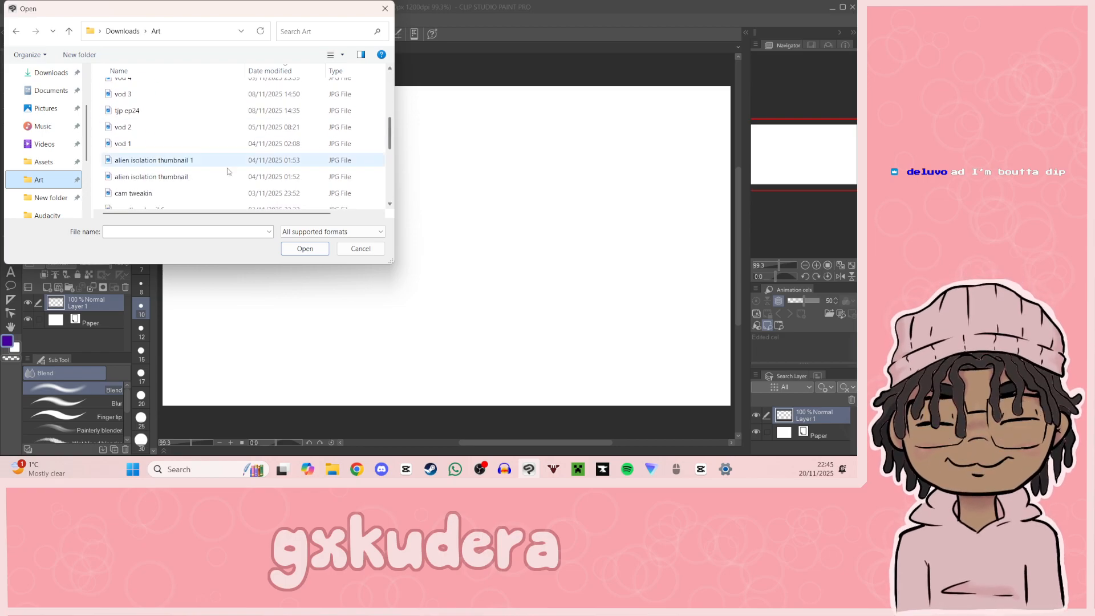
pyautogui.click(43, 162)
pyautogui.moveTo(390, 101); pyautogui.dragTo(387, 188)
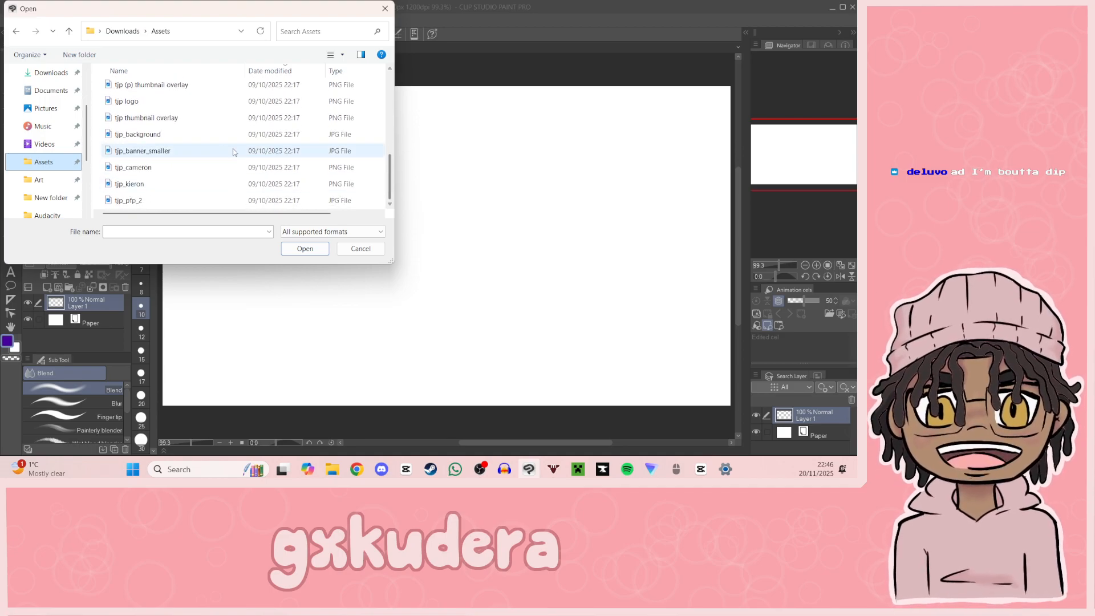
pyautogui.click(212, 118)
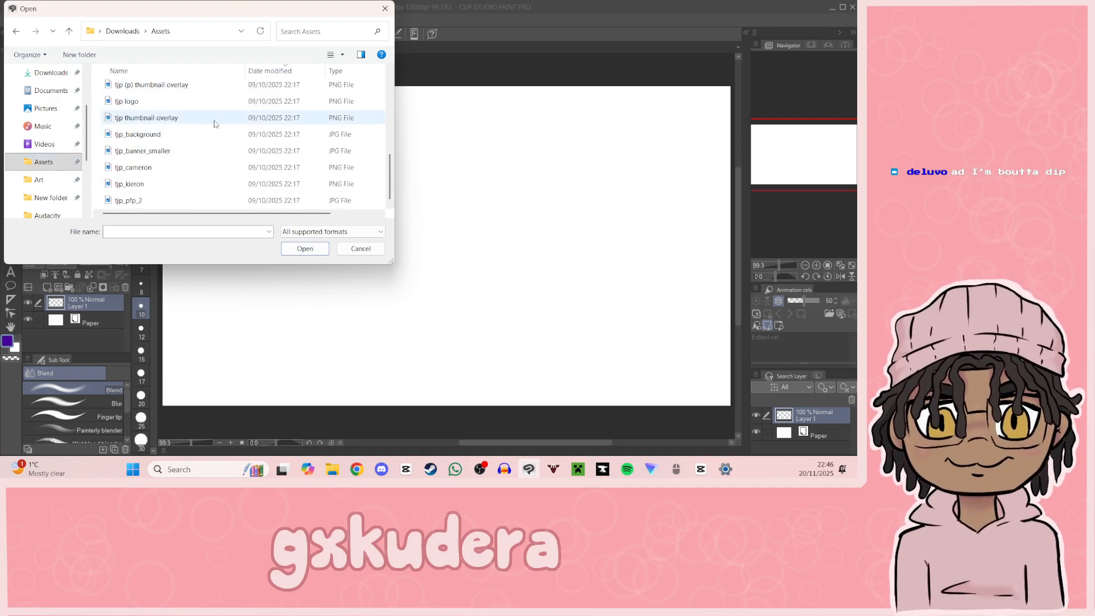
pyautogui.click(305, 250)
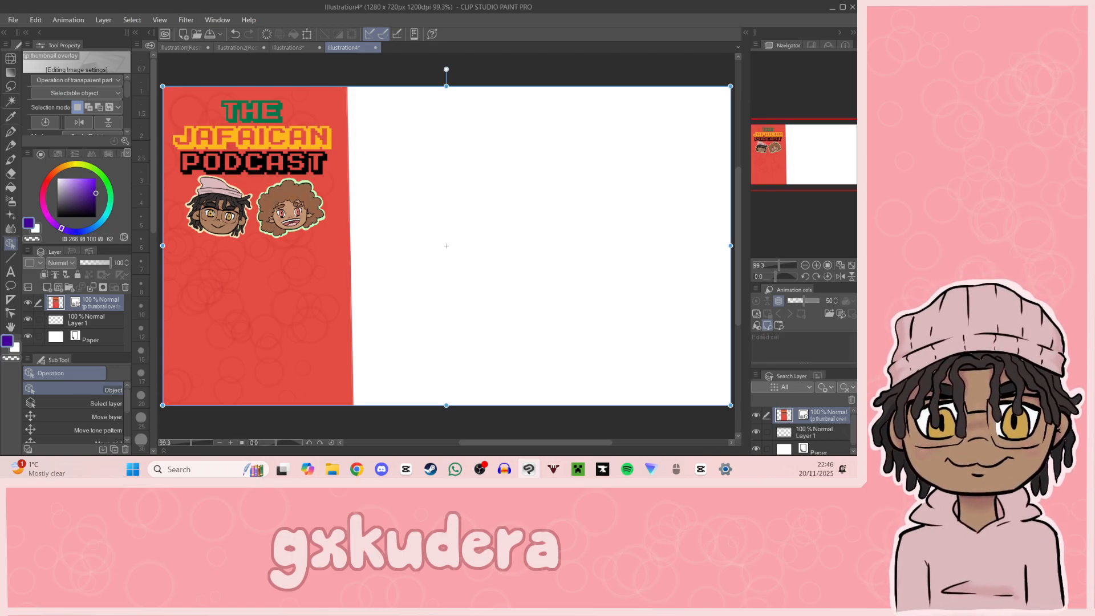
pyautogui.hotkey('alt', 'Tab')
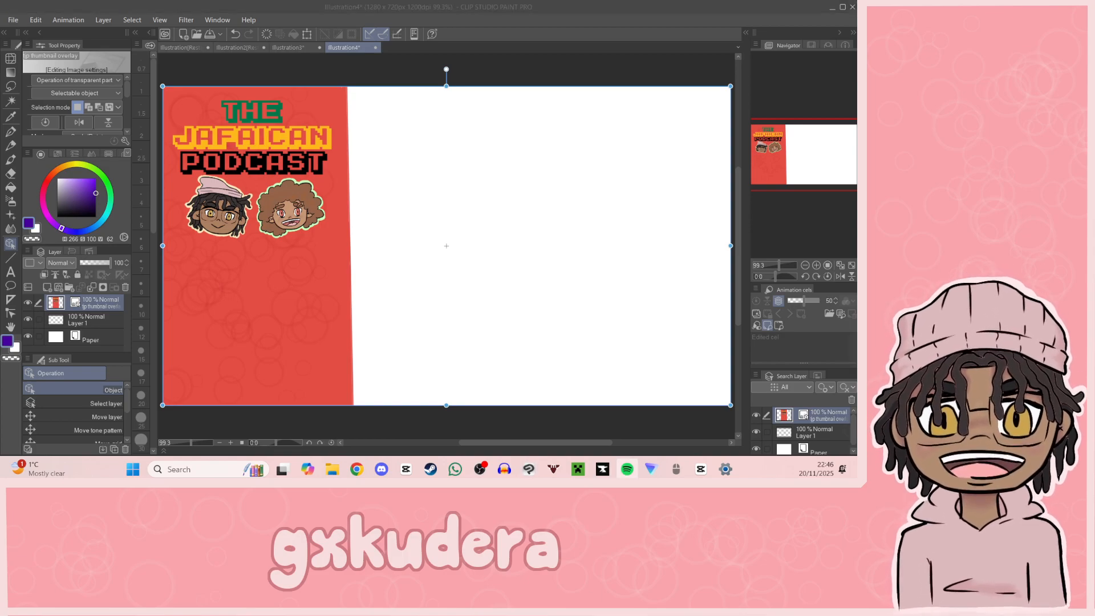
pyautogui.hotkey('alt', 'Tab')
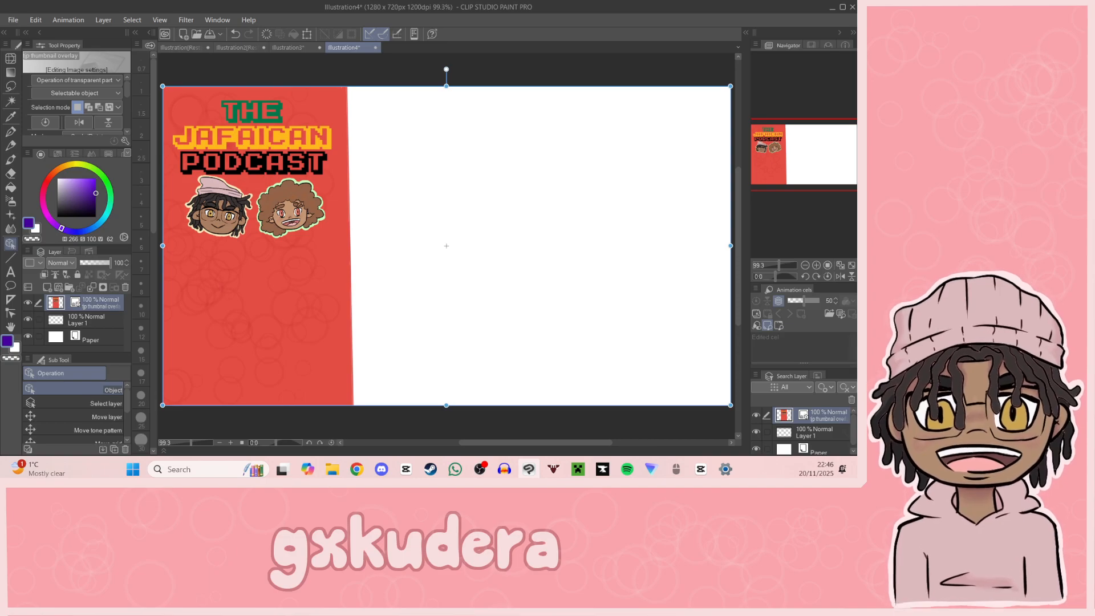
# Step: Draw a large black circle for the head on Layer 1 with the G-pen, in the white area beside the red overlay
pyautogui.moveTo(798, 157); pyautogui.dragTo(830, 153)
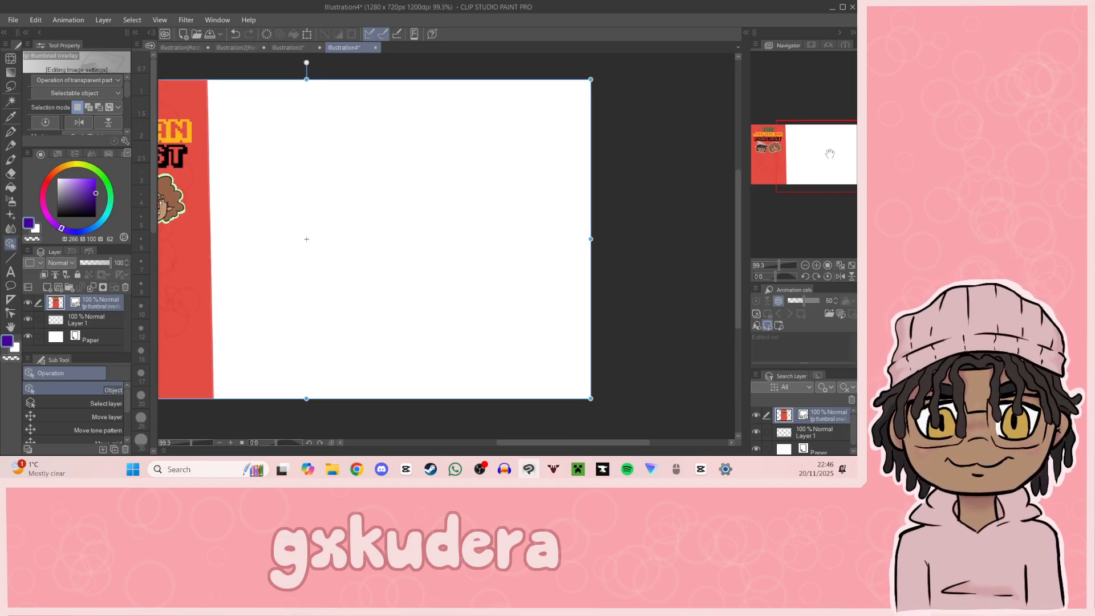
pyautogui.click(10, 132)
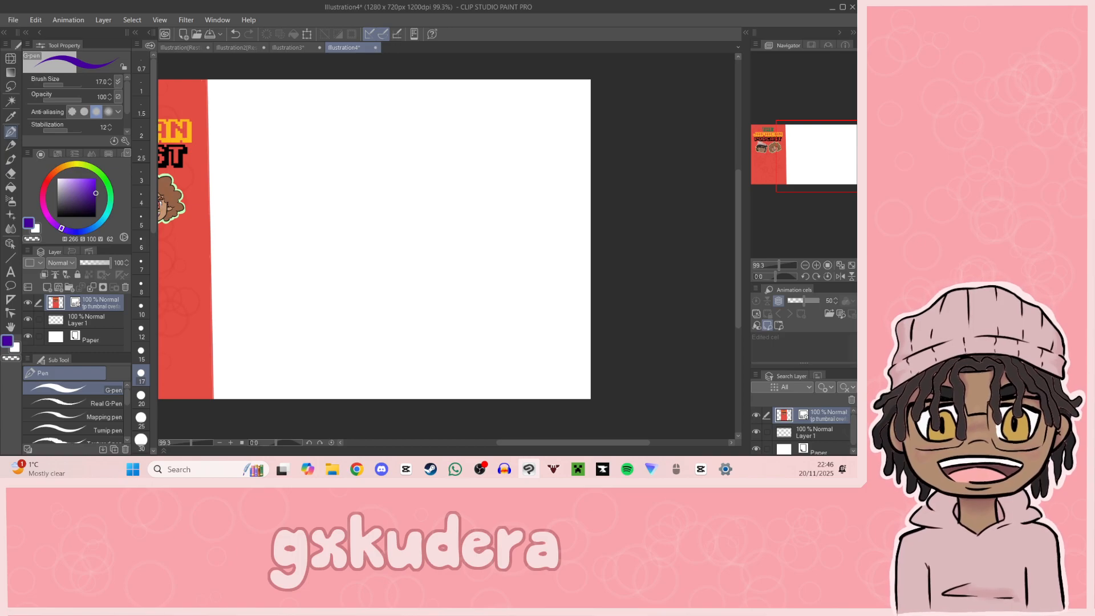
pyautogui.hotkey('alt', 'Tab')
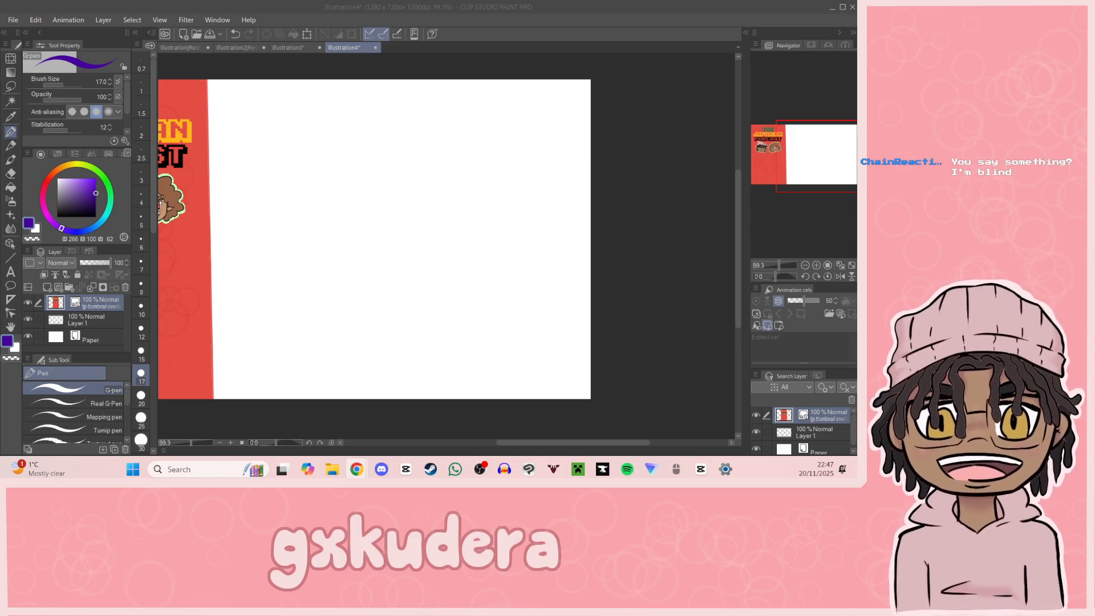
pyautogui.click(801, 177)
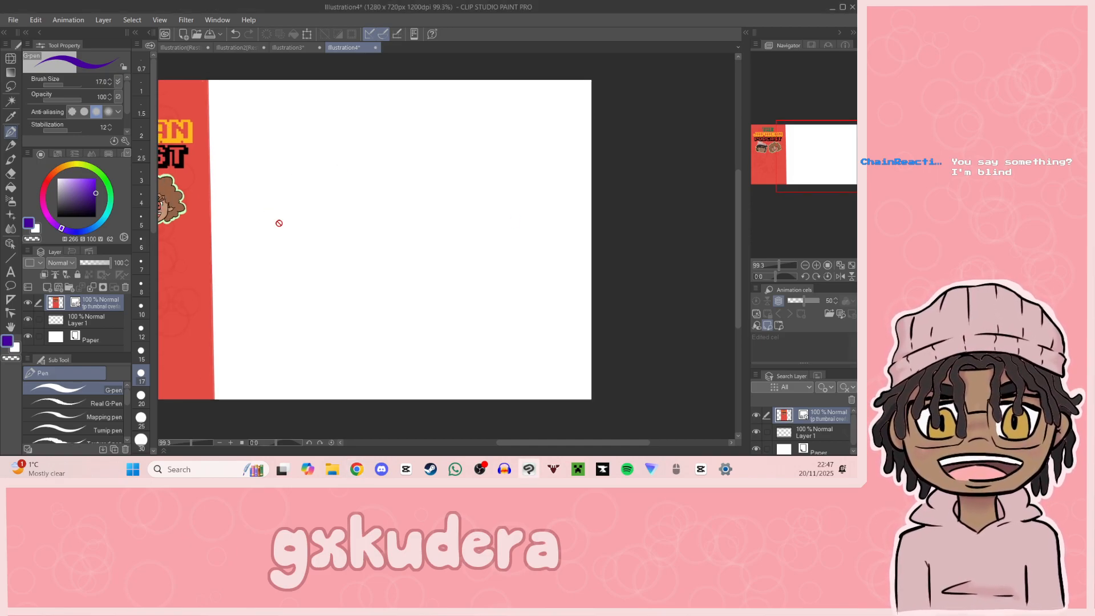
pyautogui.click(85, 319)
pyautogui.click(58, 217)
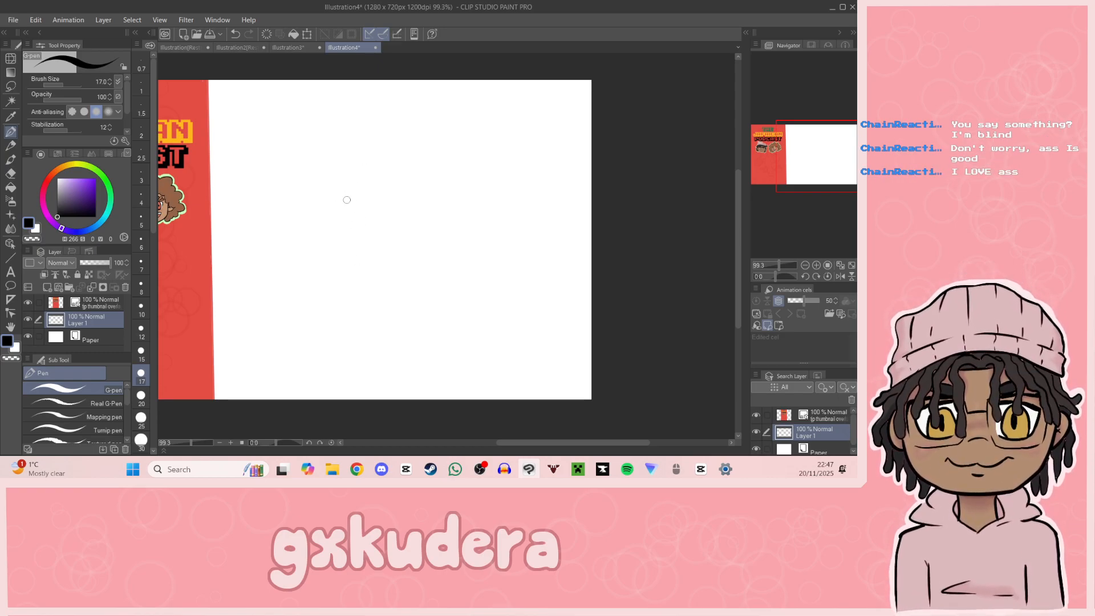
pyautogui.moveTo(356, 180)
pyautogui.mouseDown()
pyautogui.moveTo(338, 187)
pyautogui.moveTo(434, 179)
pyautogui.moveTo(355, 181)
pyautogui.moveTo(307, 223)
pyautogui.moveTo(429, 158)
pyautogui.moveTo(357, 171)
pyautogui.mouseUp()
pyautogui.hotkey('ctrl', 'z')
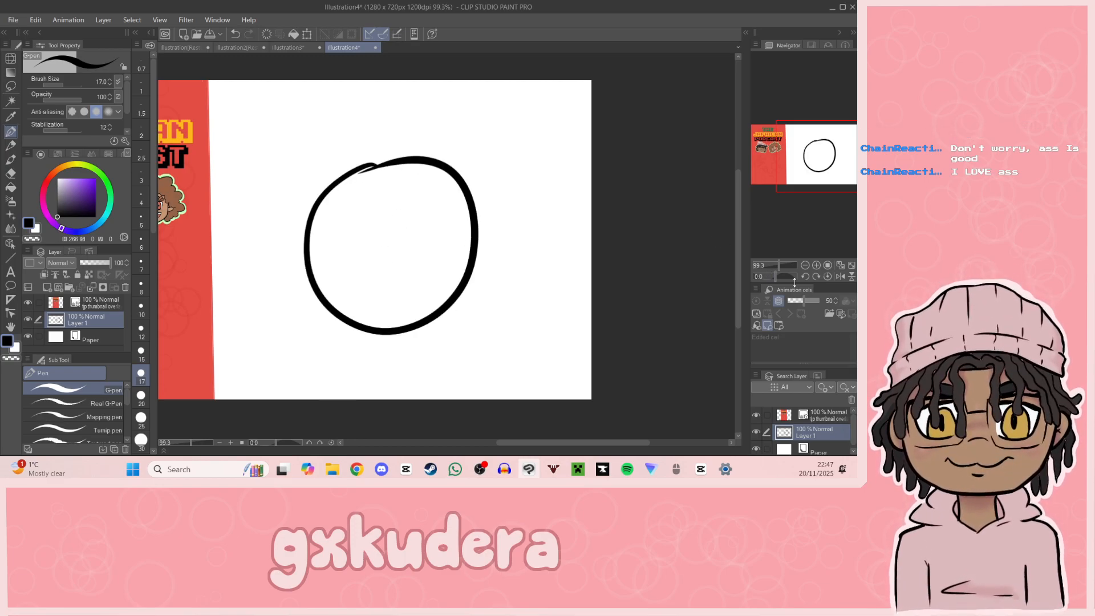
# Step: Draw a slightly curved shoulder line directly beneath the head circle, redoing the stroke until it fits
pyautogui.click(815, 266)
pyautogui.click(815, 266)
pyautogui.moveTo(792, 185); pyautogui.dragTo(818, 171)
pyautogui.moveTo(344, 264); pyautogui.dragTo(616, 251)
pyautogui.hotkey('ctrl', 'z')
pyautogui.moveTo(362, 280)
pyautogui.mouseDown()
pyautogui.moveTo(550, 242)
pyautogui.moveTo(630, 240)
pyautogui.mouseUp()
pyautogui.hotkey('ctrl', 'z')
pyautogui.moveTo(352, 278); pyautogui.dragTo(607, 255)
pyautogui.hotkey('ctrl', 'z')
pyautogui.moveTo(341, 275); pyautogui.dragTo(635, 250)
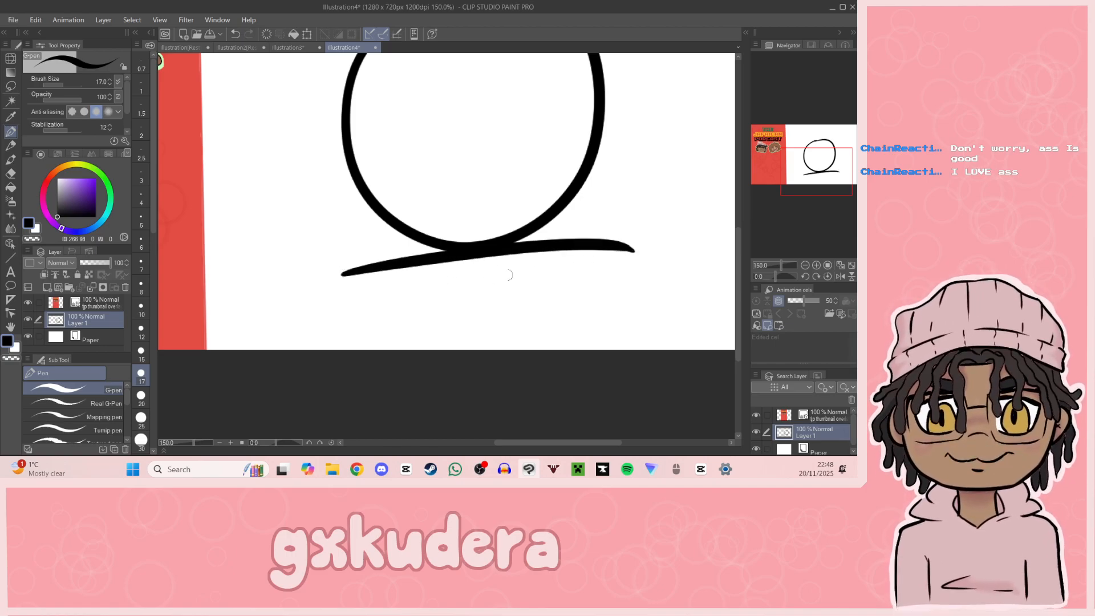
# Step: Draw both sides of the body from the ends of the shoulder line down to the canvas's lower edge
pyautogui.moveTo(341, 275); pyautogui.dragTo(358, 357)
pyautogui.hotkey('ctrl', 'z')
pyautogui.moveTo(340, 276); pyautogui.dragTo(358, 356)
pyautogui.moveTo(633, 251); pyautogui.dragTo(607, 357)
pyautogui.hotkey('ctrl', 'z')
pyautogui.moveTo(633, 251); pyautogui.dragTo(630, 349)
# Step: Draw the upper edge and both sides of a tall open mouth in the lower half of the head
pyautogui.moveTo(816, 183)
pyautogui.mouseDown()
pyautogui.moveTo(826, 165)
pyautogui.moveTo(823, 175)
pyautogui.mouseUp()
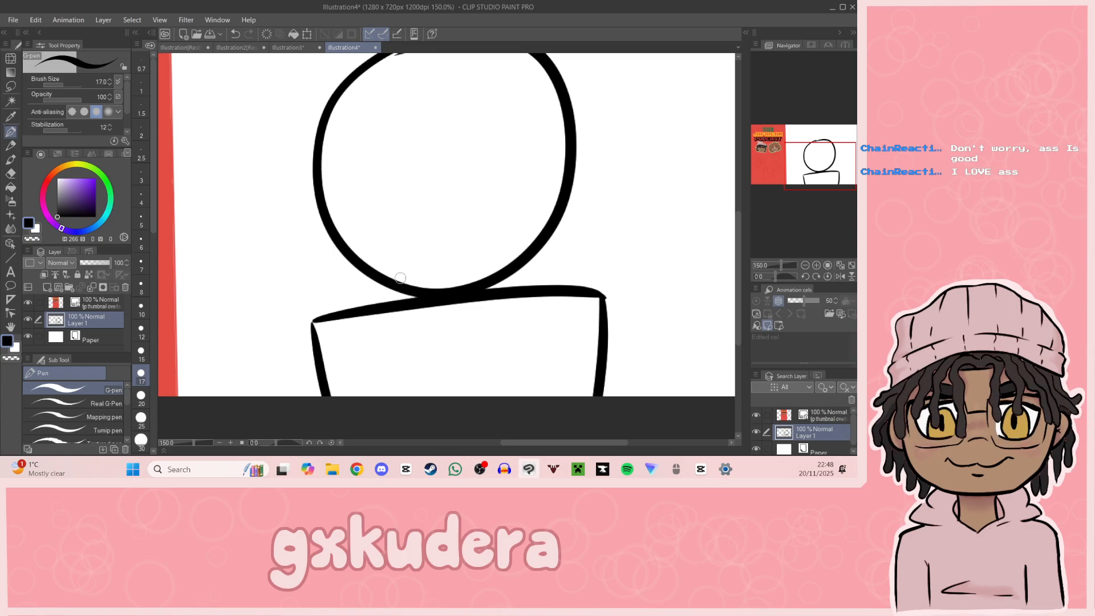
pyautogui.moveTo(409, 277)
pyautogui.mouseDown()
pyautogui.moveTo(401, 212)
pyautogui.moveTo(417, 170)
pyautogui.moveTo(472, 154)
pyautogui.mouseUp()
pyautogui.moveTo(486, 167); pyautogui.dragTo(494, 264)
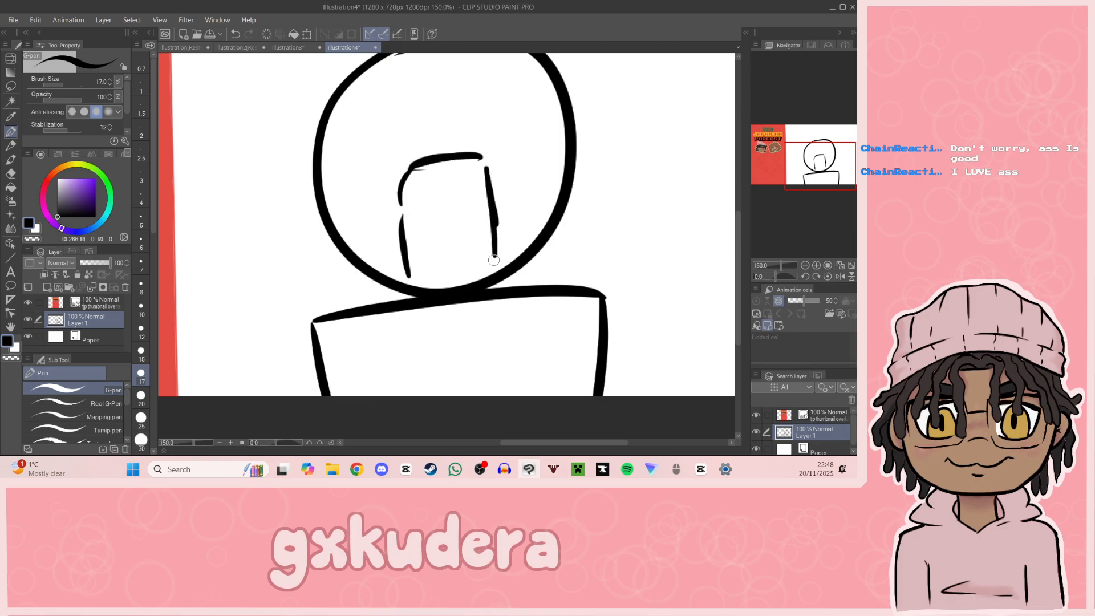
# Step: Erase the head and shoulder lines beneath the mouth and draw a curved chin across the gap with the G-pen
pyautogui.click(10, 173)
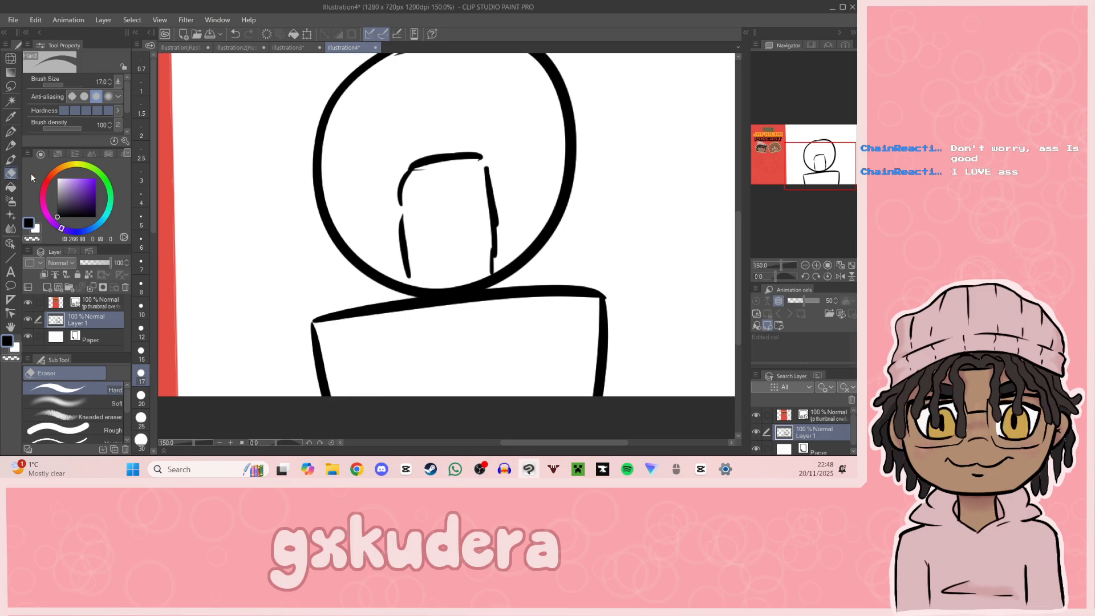
pyautogui.moveTo(429, 293)
pyautogui.mouseDown()
pyautogui.moveTo(421, 284)
pyautogui.moveTo(442, 293)
pyautogui.moveTo(490, 283)
pyautogui.moveTo(415, 297)
pyautogui.moveTo(419, 307)
pyautogui.moveTo(405, 294)
pyautogui.moveTo(498, 292)
pyautogui.mouseUp()
pyautogui.press('p')
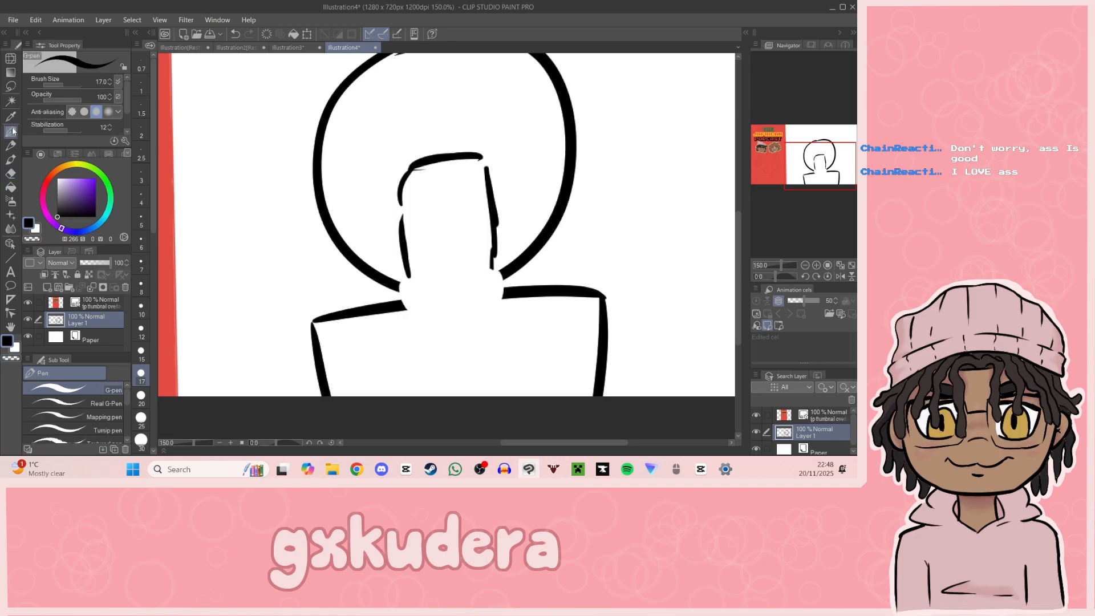
pyautogui.moveTo(399, 288)
pyautogui.mouseDown()
pyautogui.moveTo(405, 305)
pyautogui.moveTo(465, 323)
pyautogui.moveTo(493, 311)
pyautogui.moveTo(502, 276)
pyautogui.mouseUp()
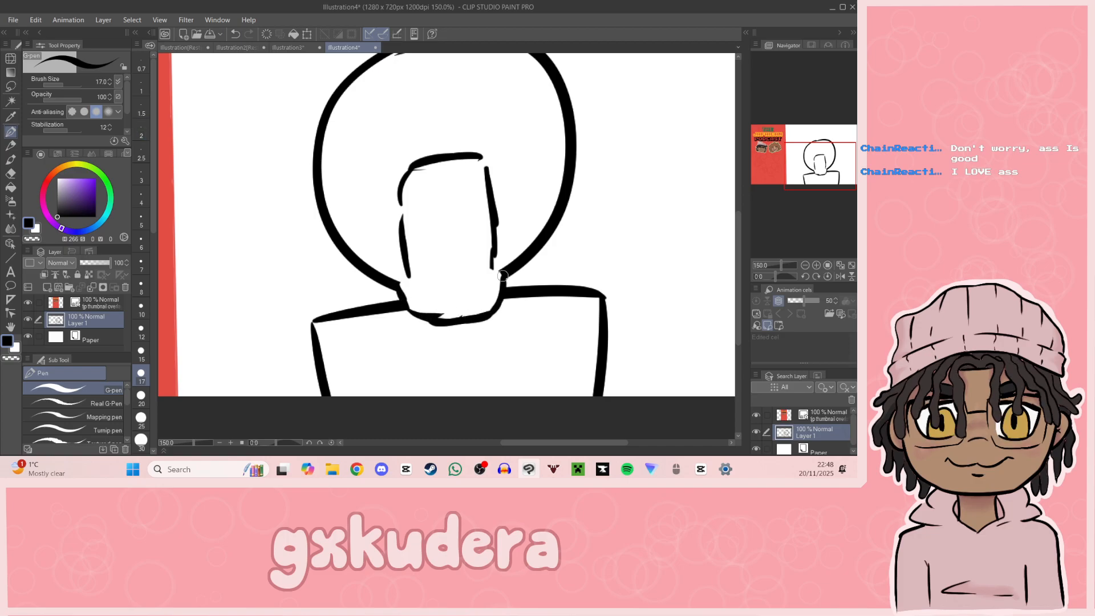
# Step: Draw the mouth's lower lip line, the lower teeth line and an arched tongue inside the mouth
pyautogui.moveTo(406, 274)
pyautogui.mouseDown()
pyautogui.moveTo(422, 299)
pyautogui.moveTo(411, 279)
pyautogui.moveTo(415, 300)
pyautogui.moveTo(484, 300)
pyautogui.moveTo(494, 276)
pyautogui.mouseUp()
pyautogui.hotkey('ctrl', 'z')
pyautogui.hotkey('ctrl', 'z')
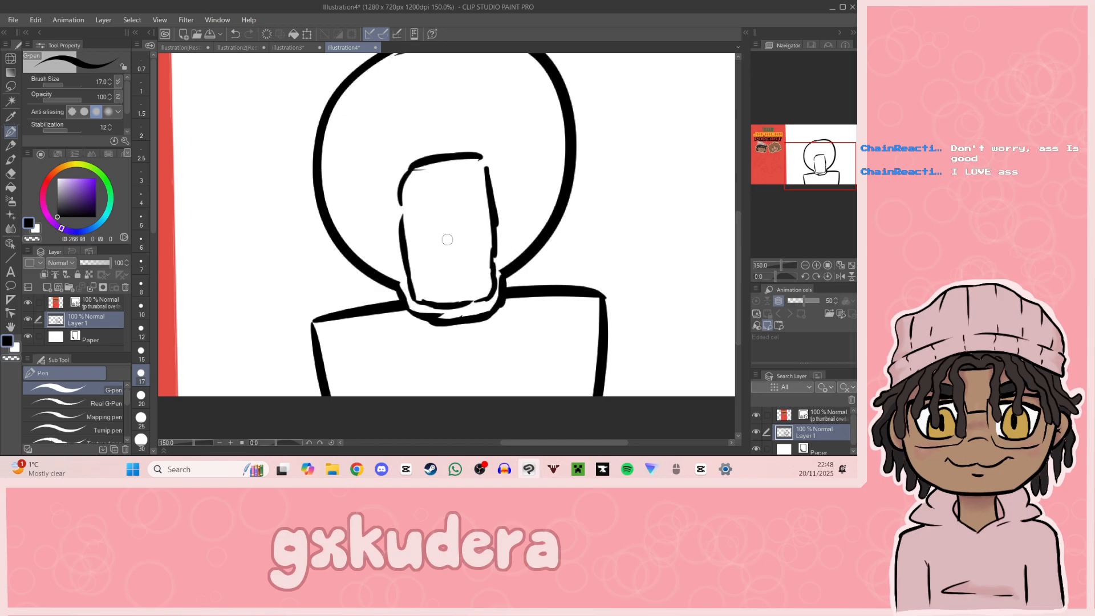
pyautogui.moveTo(411, 272)
pyautogui.mouseDown()
pyautogui.moveTo(433, 288)
pyautogui.moveTo(465, 282)
pyautogui.moveTo(485, 262)
pyautogui.mouseUp()
pyautogui.hotkey('ctrl', 'z')
pyautogui.moveTo(402, 237)
pyautogui.mouseDown()
pyautogui.moveTo(480, 227)
pyautogui.moveTo(468, 213)
pyautogui.moveTo(493, 234)
pyautogui.mouseUp()
# Step: Draw the upper teeth line across the mouth and a small curved nose above it
pyautogui.moveTo(410, 194); pyautogui.dragTo(485, 179)
pyautogui.hotkey('ctrl', 'z')
pyautogui.moveTo(402, 191); pyautogui.dragTo(489, 178)
pyautogui.moveTo(803, 173); pyautogui.dragTo(806, 162)
pyautogui.moveTo(420, 200); pyautogui.dragTo(430, 210)
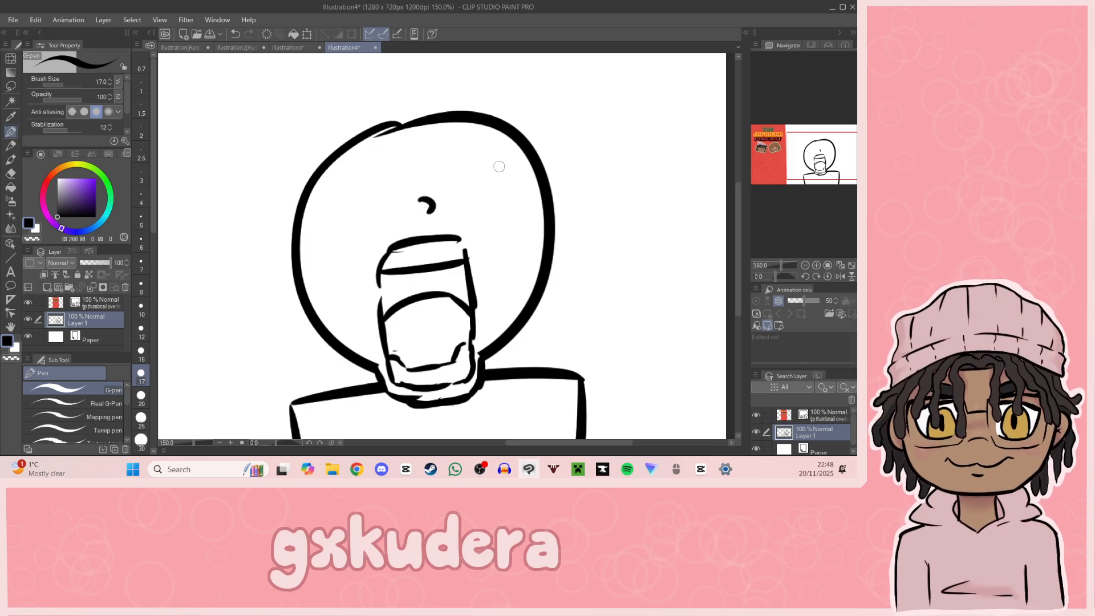
# Step: Try tall narrow oval eyes in the upper part of the head, and undo them
pyautogui.moveTo(475, 141)
pyautogui.mouseDown()
pyautogui.moveTo(452, 174)
pyautogui.moveTo(464, 187)
pyautogui.mouseUp()
pyautogui.hotkey('ctrl', 'z')
pyautogui.moveTo(474, 135)
pyautogui.mouseDown()
pyautogui.moveTo(489, 224)
pyautogui.moveTo(458, 166)
pyautogui.mouseUp()
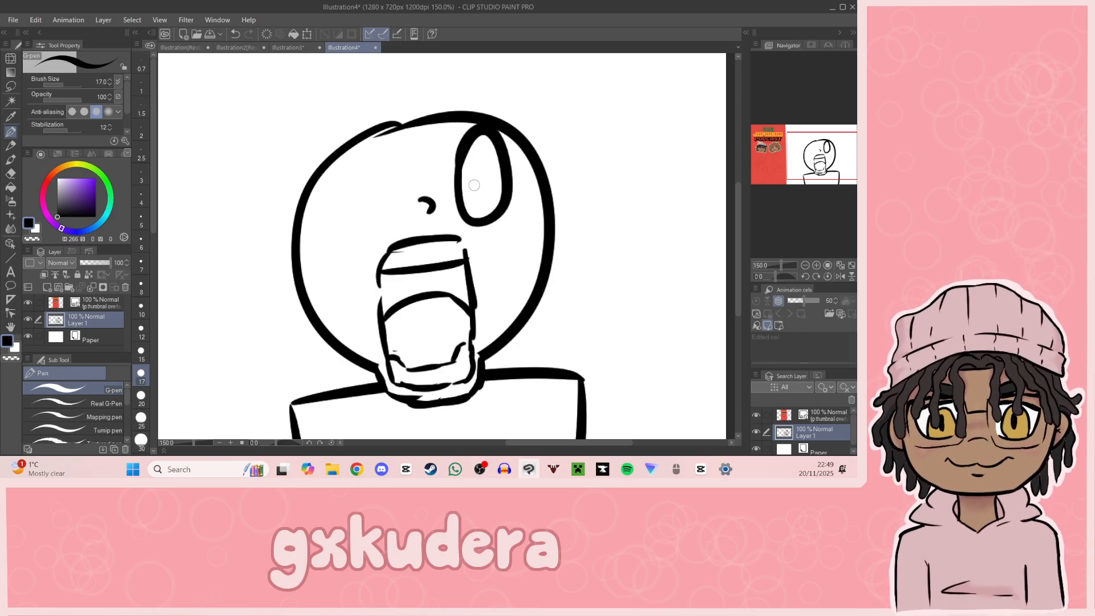
pyautogui.moveTo(351, 164)
pyautogui.mouseDown()
pyautogui.moveTo(374, 240)
pyautogui.moveTo(351, 143)
pyautogui.mouseUp()
pyautogui.hotkey('ctrl', 'z')
pyautogui.hotkey('ctrl', 'z')
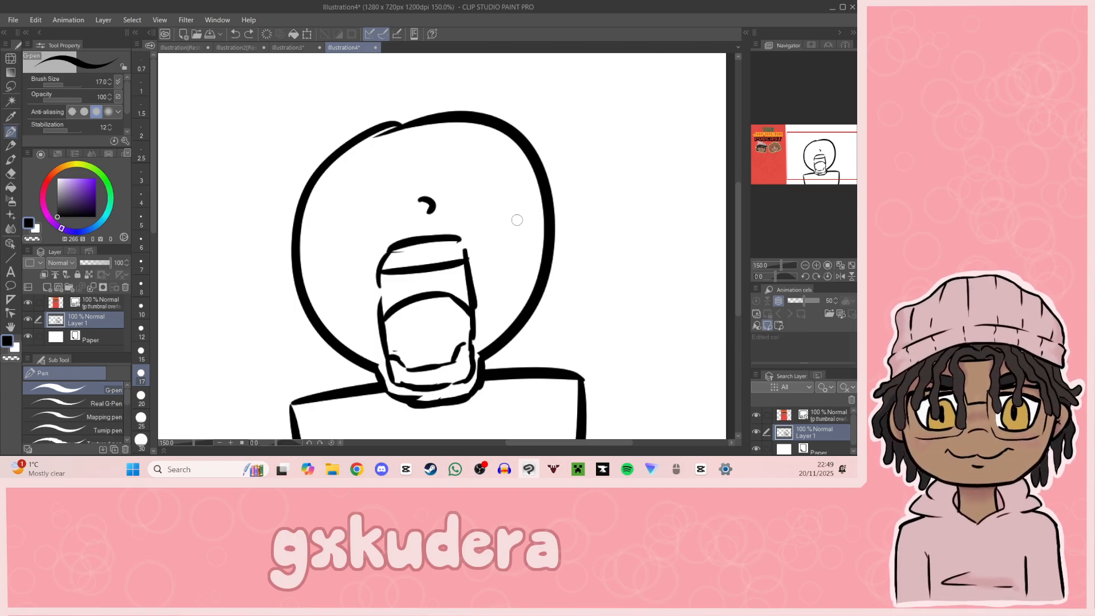
# Step: Draw a rounded ear on each side of the head and add small crossed marks inside both ears
pyautogui.moveTo(295, 280)
pyautogui.mouseDown()
pyautogui.moveTo(284, 274)
pyautogui.moveTo(326, 326)
pyautogui.mouseUp()
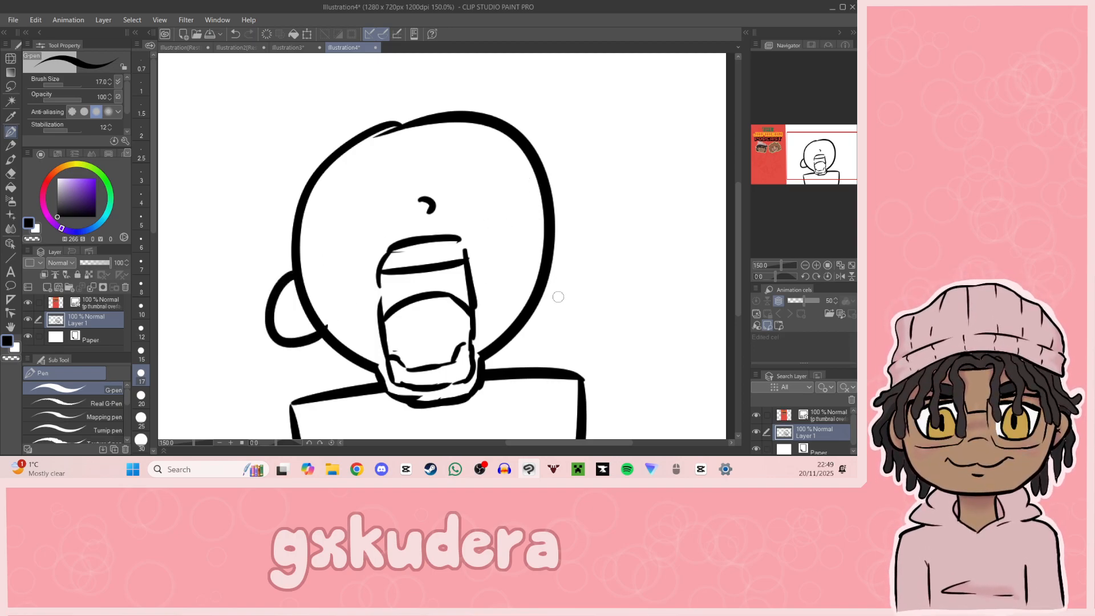
pyautogui.moveTo(543, 307); pyautogui.dragTo(554, 250)
pyautogui.moveTo(339, 305)
pyautogui.mouseDown()
pyautogui.moveTo(396, 259)
pyautogui.moveTo(346, 276)
pyautogui.mouseUp()
pyautogui.moveTo(597, 235); pyautogui.dragTo(604, 245)
pyautogui.moveTo(606, 231); pyautogui.dragTo(589, 240)
# Step: Draw two large slanted oval eyebrows overlapping the top of the head outline
pyautogui.moveTo(806, 176); pyautogui.dragTo(811, 172)
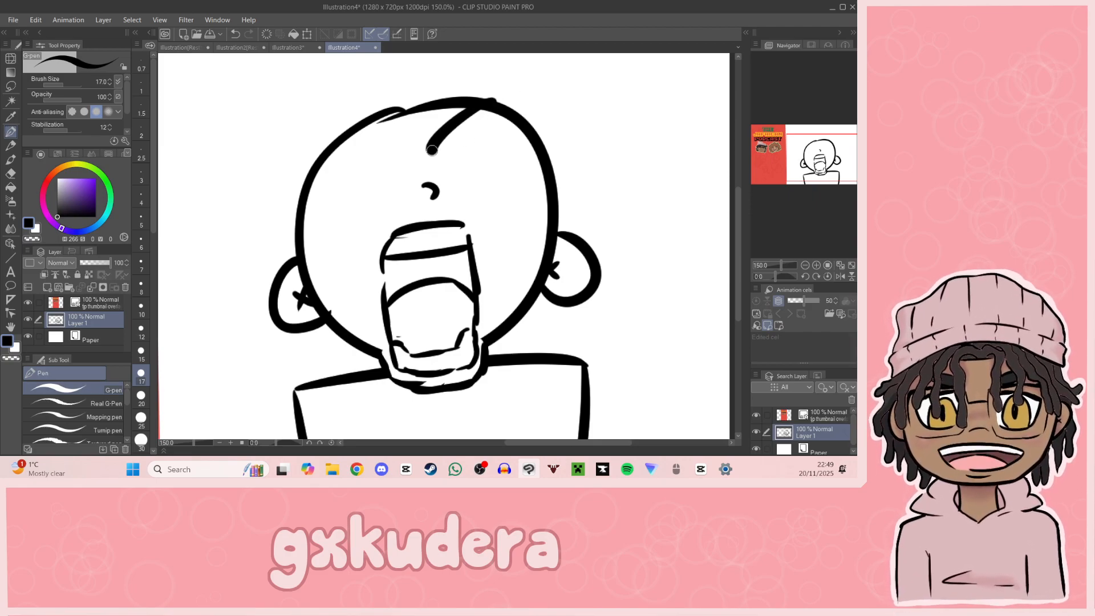
pyautogui.moveTo(478, 103); pyautogui.dragTo(479, 107)
pyautogui.moveTo(256, 122)
pyautogui.mouseDown()
pyautogui.moveTo(387, 151)
pyautogui.moveTo(280, 131)
pyautogui.mouseUp()
pyautogui.hotkey('ctrl', 'z')
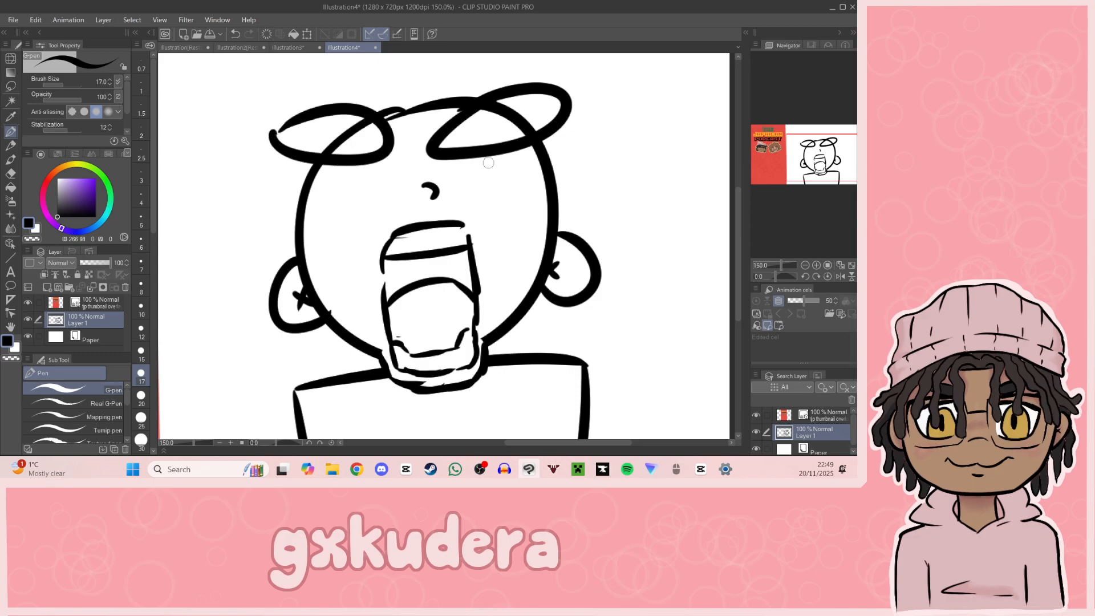
# Step: Draw two large round eyes below the eyebrows, bulging past the sides of the head, replacing the smaller first attempt
pyautogui.moveTo(479, 161)
pyautogui.mouseDown()
pyautogui.moveTo(457, 185)
pyautogui.moveTo(521, 210)
pyautogui.moveTo(526, 158)
pyautogui.mouseUp()
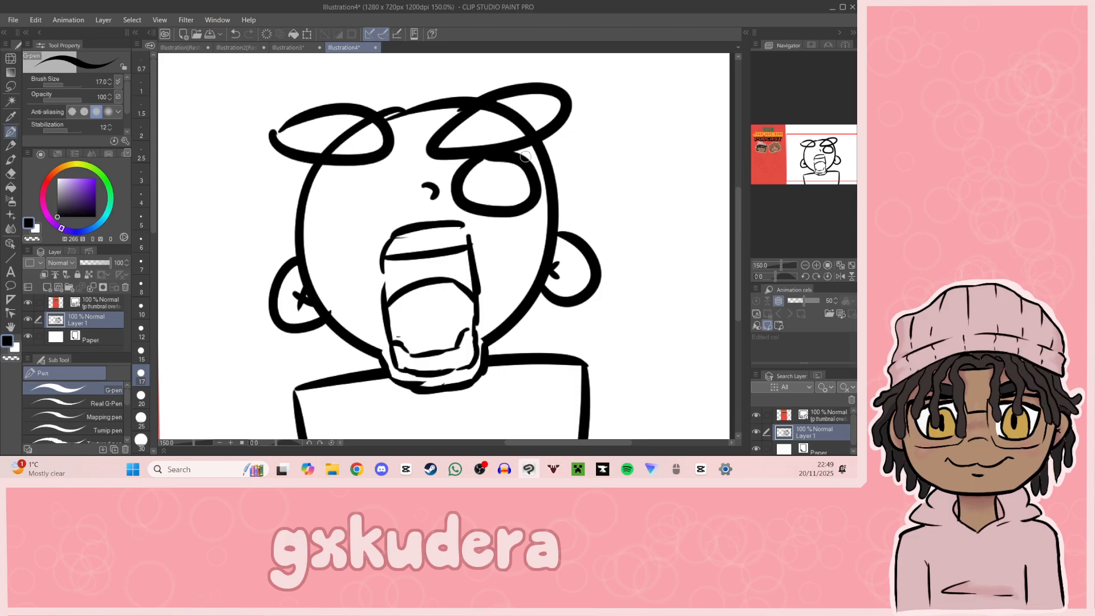
pyautogui.moveTo(337, 162)
pyautogui.mouseDown()
pyautogui.moveTo(302, 187)
pyautogui.moveTo(377, 199)
pyautogui.moveTo(317, 163)
pyautogui.moveTo(329, 256)
pyautogui.moveTo(322, 167)
pyautogui.mouseUp()
pyautogui.hotkey('ctrl', 'z')
pyautogui.hotkey('ctrl', 'z')
pyautogui.moveTo(518, 155)
pyautogui.mouseDown()
pyautogui.moveTo(476, 191)
pyautogui.moveTo(500, 164)
pyautogui.mouseUp()
pyautogui.moveTo(835, 175); pyautogui.dragTo(833, 175)
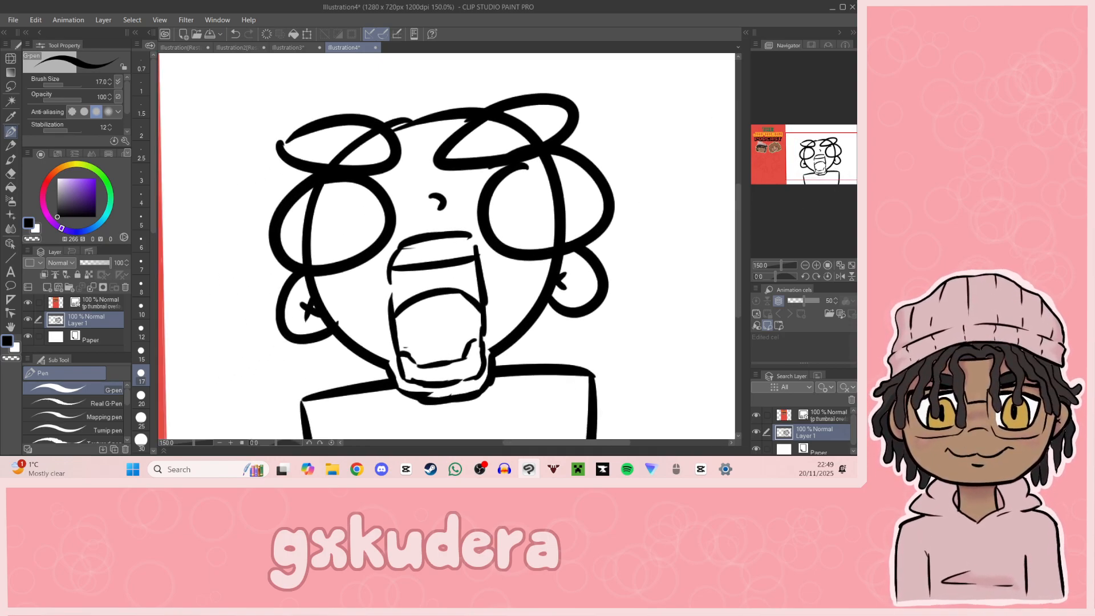
# Step: Erase the parts of the head outline that run through the eyes and eyebrows, and return to the G-pen
pyautogui.press('e')
pyautogui.moveTo(308, 215)
pyautogui.mouseDown()
pyautogui.moveTo(318, 194)
pyautogui.moveTo(301, 221)
pyautogui.moveTo(308, 261)
pyautogui.mouseUp()
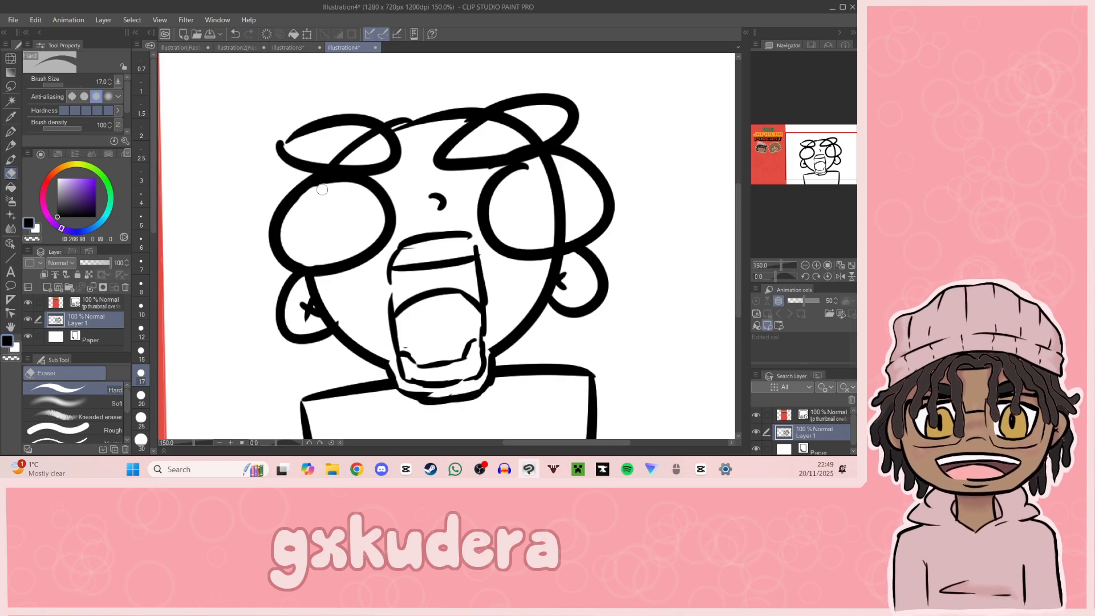
pyautogui.moveTo(532, 175)
pyautogui.mouseDown()
pyautogui.moveTo(540, 161)
pyautogui.moveTo(556, 171)
pyautogui.moveTo(552, 239)
pyautogui.moveTo(564, 222)
pyautogui.mouseUp()
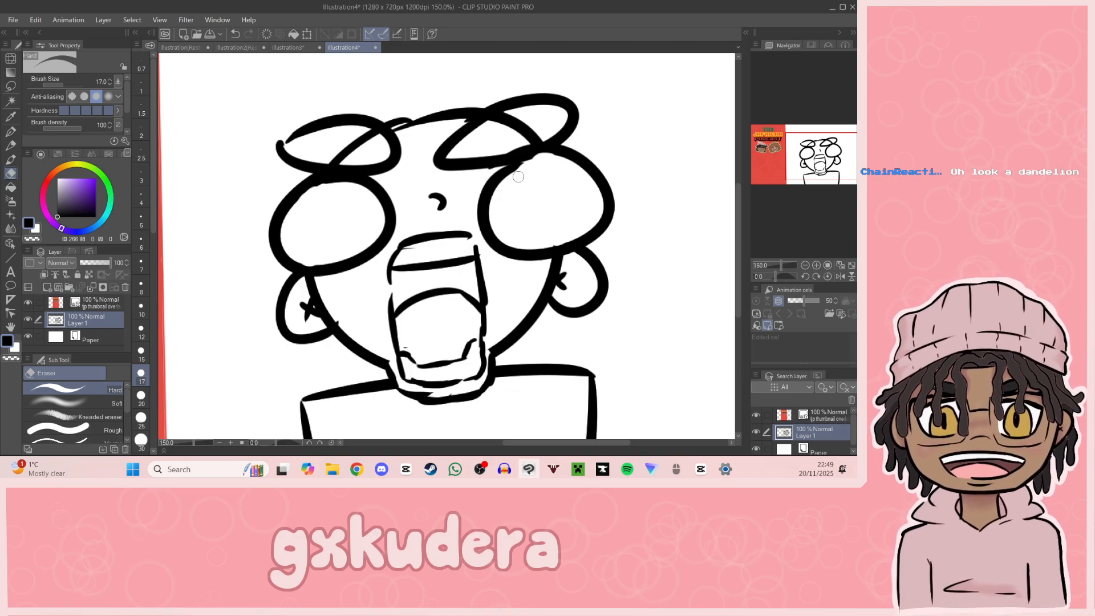
pyautogui.moveTo(365, 149)
pyautogui.mouseDown()
pyautogui.moveTo(336, 159)
pyautogui.moveTo(368, 135)
pyautogui.mouseUp()
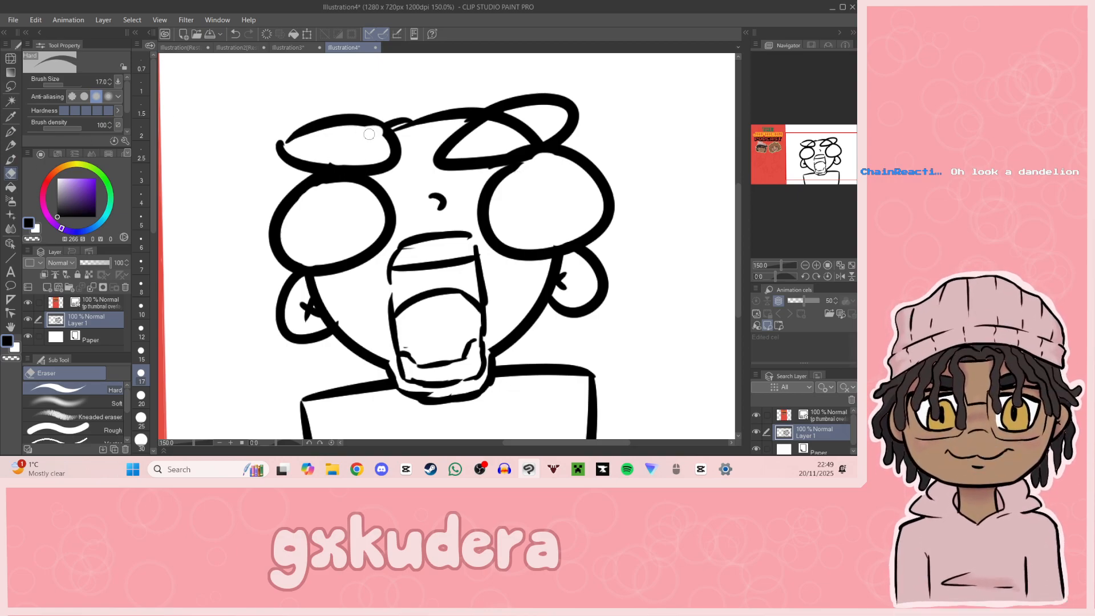
pyautogui.moveTo(524, 126)
pyautogui.mouseDown()
pyautogui.moveTo(495, 117)
pyautogui.moveTo(538, 137)
pyautogui.mouseUp()
pyautogui.moveTo(816, 163); pyautogui.dragTo(812, 167)
pyautogui.press('p')
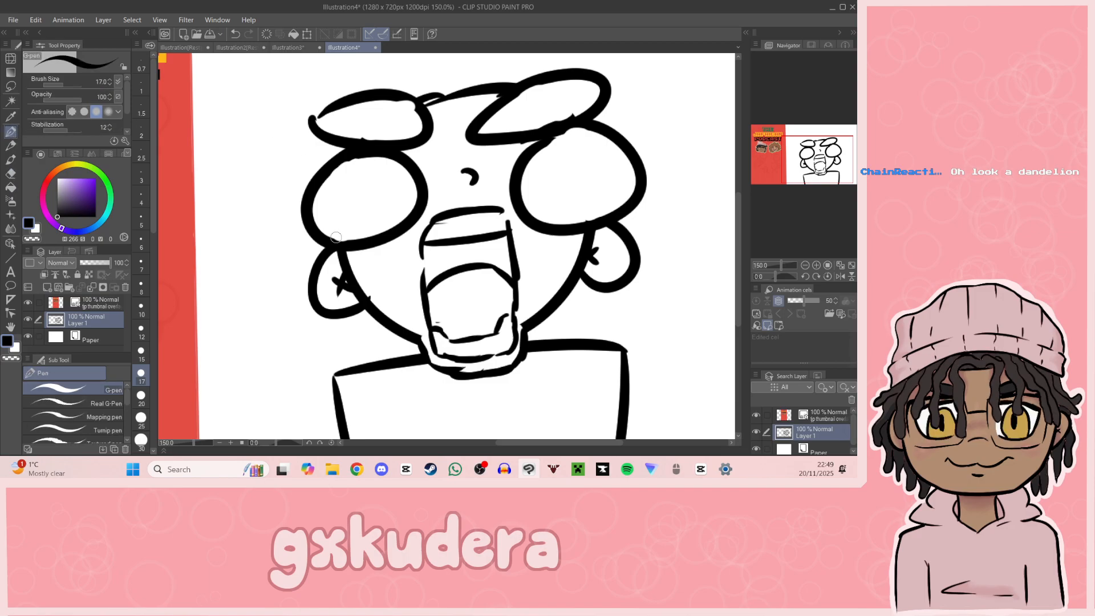
# Step: Draw small branching vein marks along the inner edges of both eyes
pyautogui.moveTo(328, 234); pyautogui.dragTo(334, 222)
pyautogui.moveTo(376, 160); pyautogui.dragTo(374, 172)
pyautogui.moveTo(579, 213); pyautogui.dragTo(573, 201)
pyautogui.moveTo(595, 164); pyautogui.dragTo(538, 131)
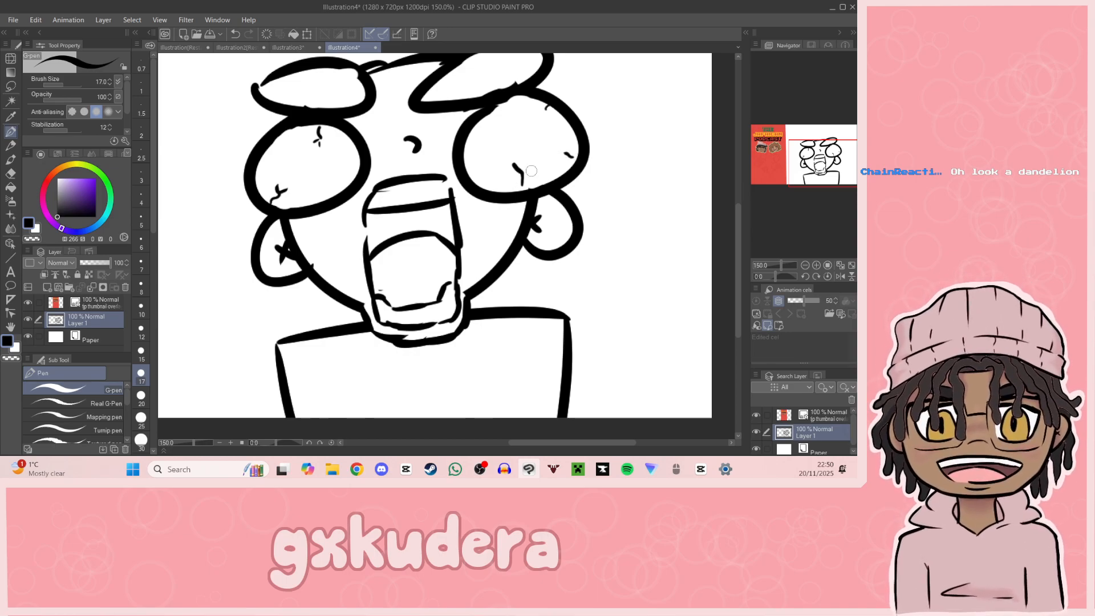
# Step: Add short crease lines above the mouth and broken contour lines inside both sides of the jaw
pyautogui.moveTo(707, 247); pyautogui.dragTo(730, 208)
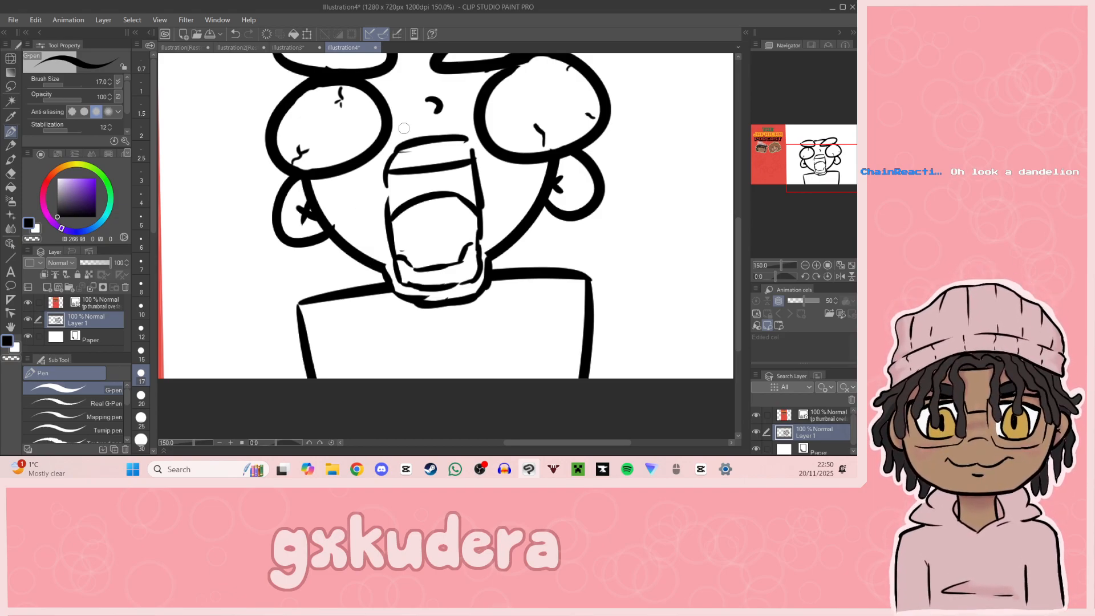
pyautogui.moveTo(391, 142); pyautogui.dragTo(469, 132)
pyautogui.moveTo(313, 184)
pyautogui.mouseDown()
pyautogui.moveTo(361, 239)
pyautogui.moveTo(387, 259)
pyautogui.mouseUp()
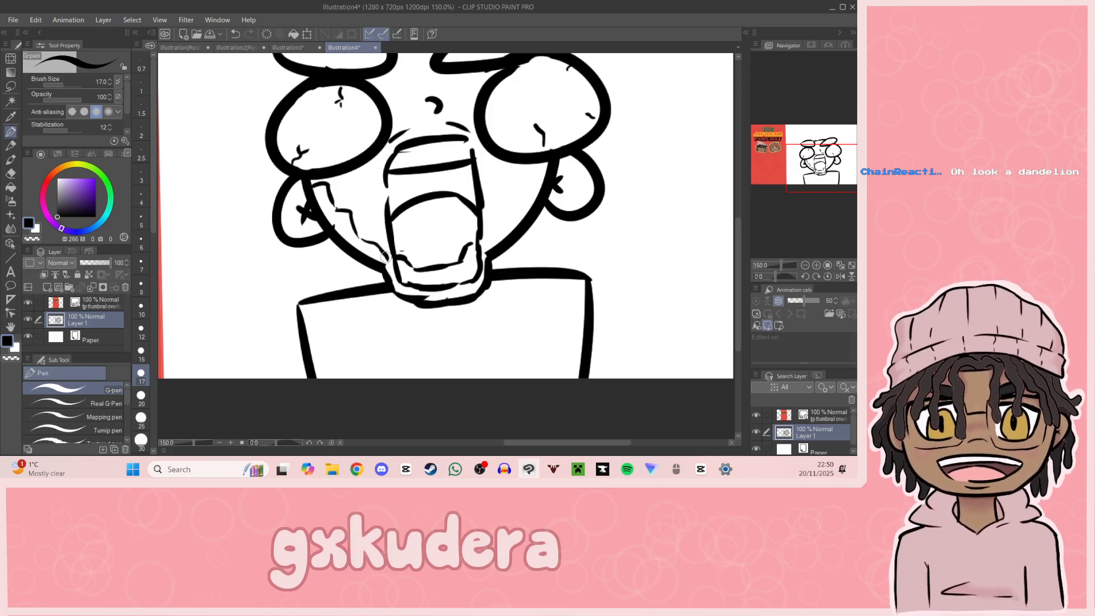
pyautogui.moveTo(482, 245); pyautogui.dragTo(546, 167)
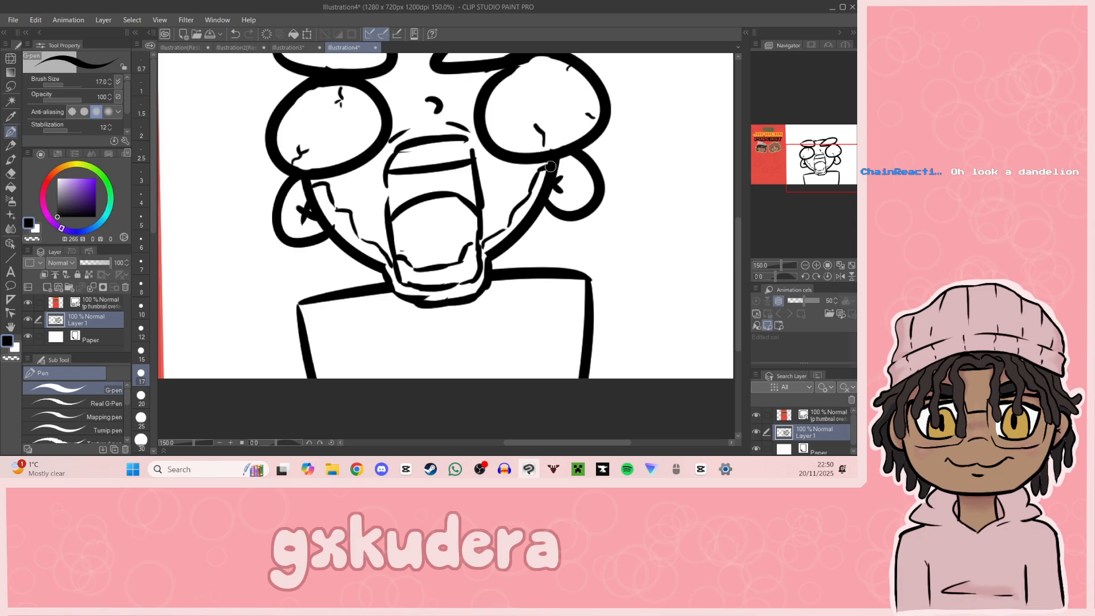
# Step: Draw dreadlocks hanging from the top of the head over the forehead, between the two eyebrows
pyautogui.moveTo(814, 175)
pyautogui.mouseDown()
pyautogui.moveTo(795, 173)
pyautogui.moveTo(816, 153)
pyautogui.moveTo(808, 162)
pyautogui.mouseUp()
pyautogui.moveTo(460, 143)
pyautogui.mouseDown()
pyautogui.moveTo(468, 207)
pyautogui.moveTo(441, 192)
pyautogui.moveTo(448, 145)
pyautogui.moveTo(468, 120)
pyautogui.moveTo(510, 222)
pyautogui.moveTo(513, 182)
pyautogui.mouseUp()
pyautogui.moveTo(471, 101); pyautogui.dragTo(501, 140)
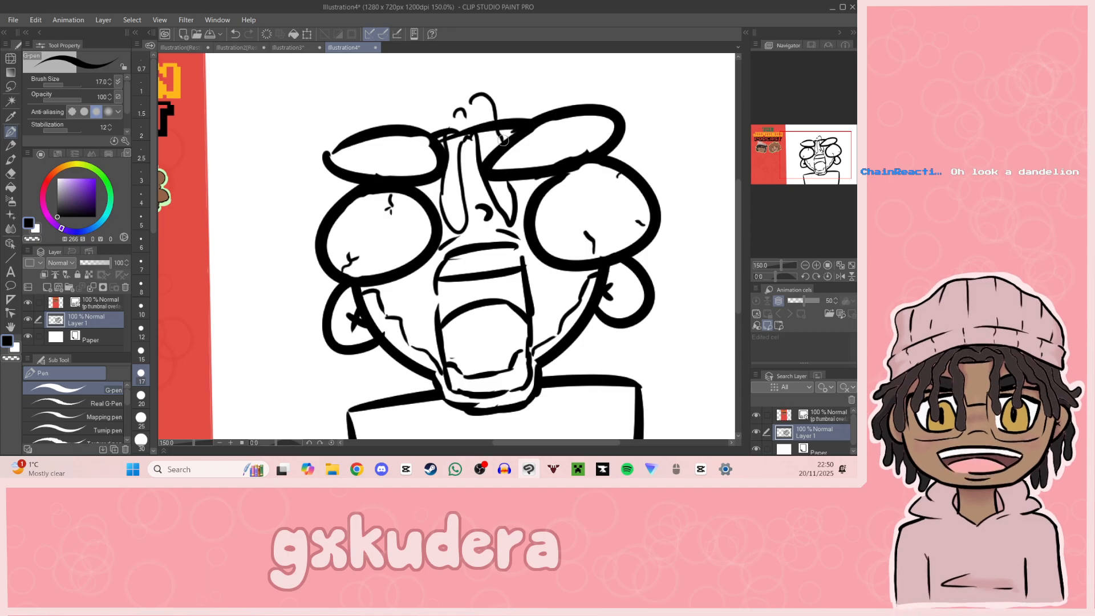
# Step: Erase the head outline crossing the forehead dreadlocks and touch up their roots with the G-pen
pyautogui.click(11, 175)
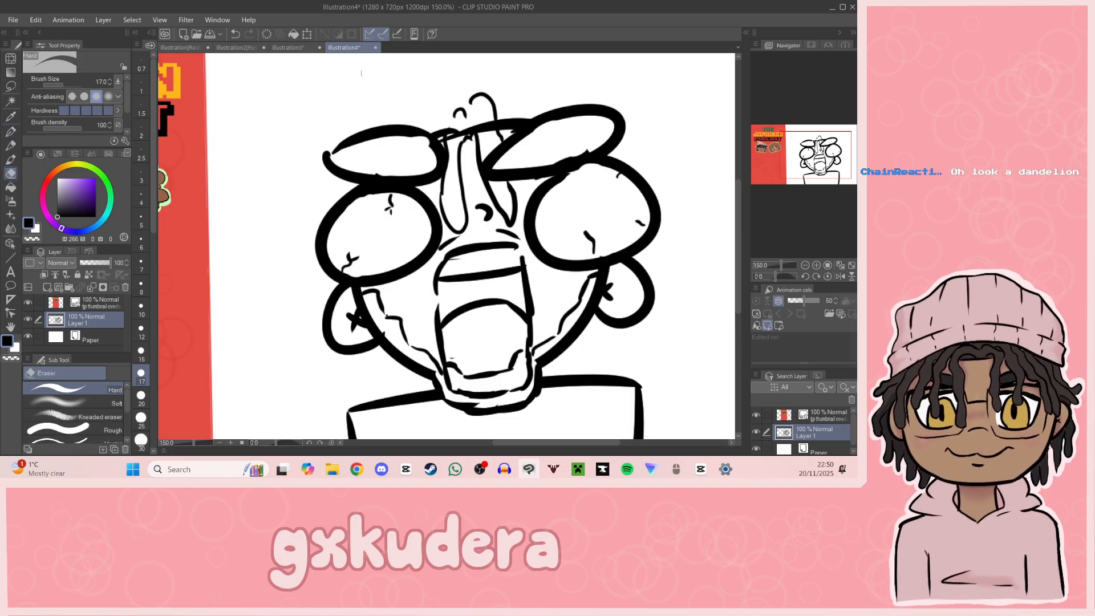
pyautogui.moveTo(455, 133)
pyautogui.mouseDown()
pyautogui.moveTo(485, 120)
pyautogui.moveTo(469, 129)
pyautogui.mouseUp()
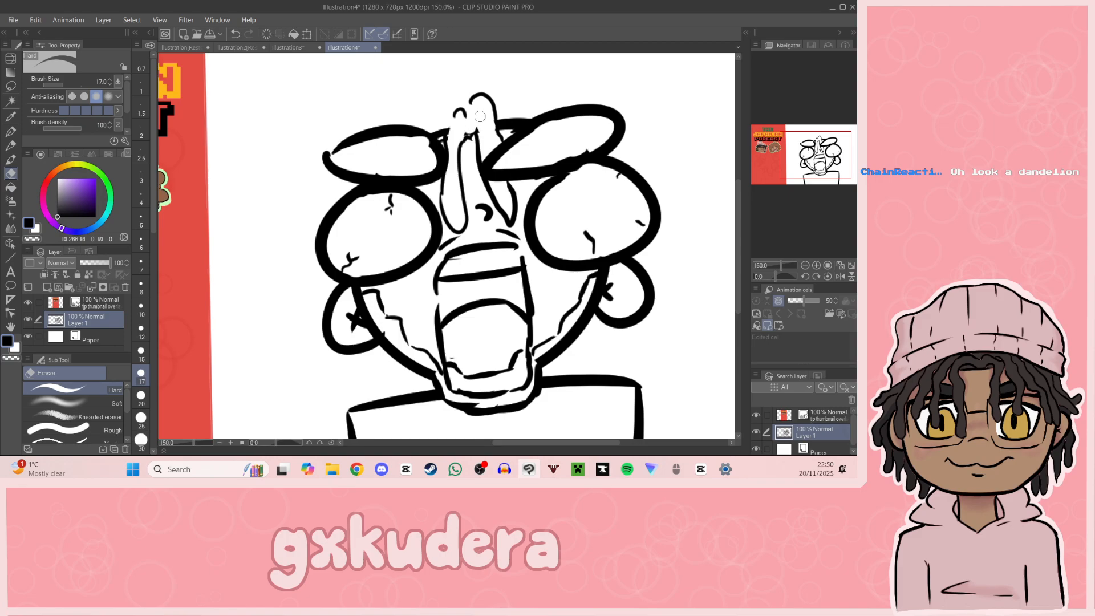
pyautogui.click(10, 131)
pyautogui.moveTo(466, 112); pyautogui.dragTo(469, 124)
pyautogui.hotkey('ctrl', 'z')
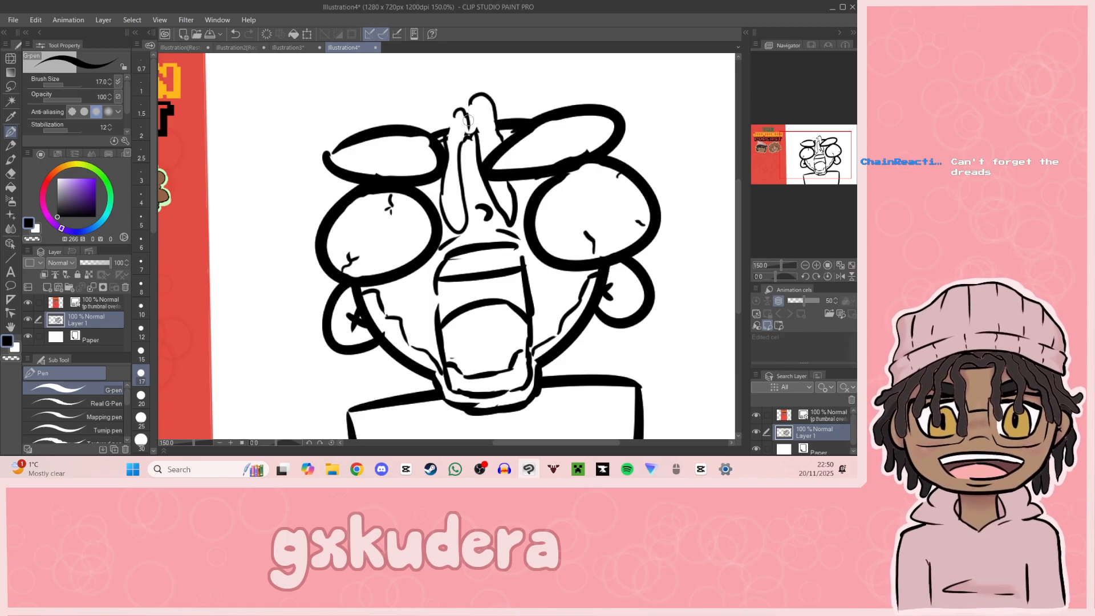
# Step: Draw a dreadlock sweeping behind the left eyebrow and eye, and clean up the head outline at its root
pyautogui.moveTo(448, 119); pyautogui.dragTo(419, 125)
pyautogui.moveTo(342, 179)
pyautogui.mouseDown()
pyautogui.moveTo(291, 214)
pyautogui.moveTo(316, 239)
pyautogui.mouseUp()
pyautogui.hotkey('ctrl', 'z')
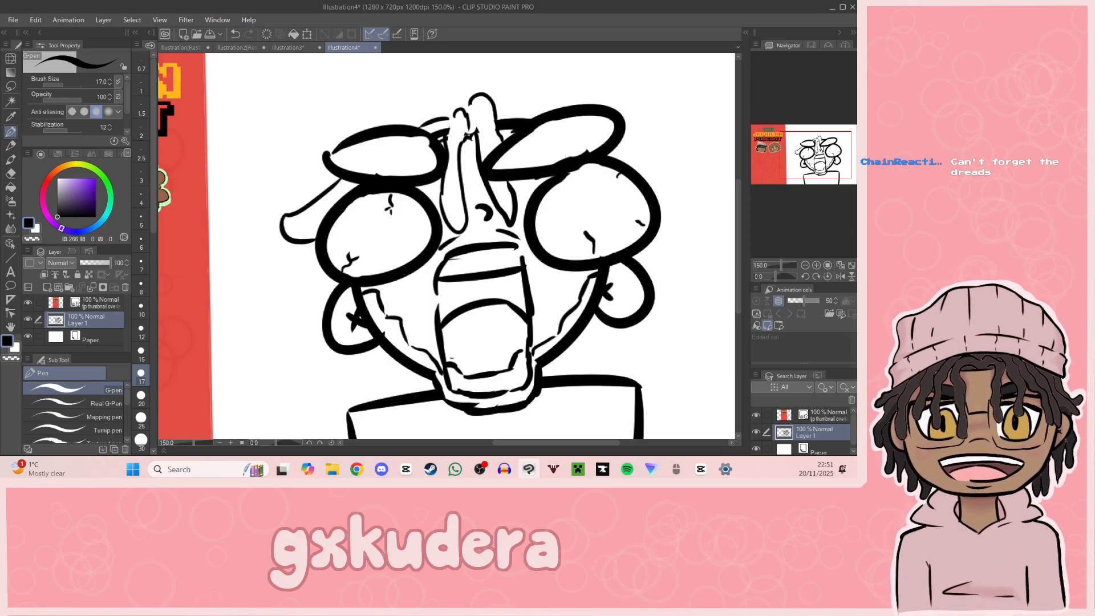
pyautogui.click(11, 174)
pyautogui.moveTo(434, 126); pyautogui.dragTo(440, 135)
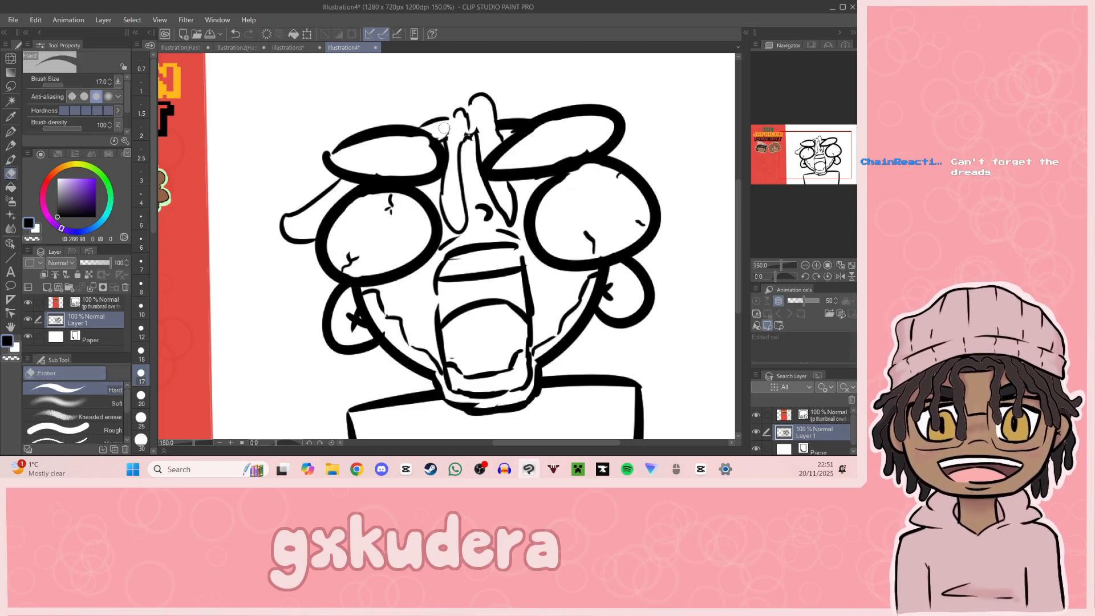
pyautogui.click(10, 132)
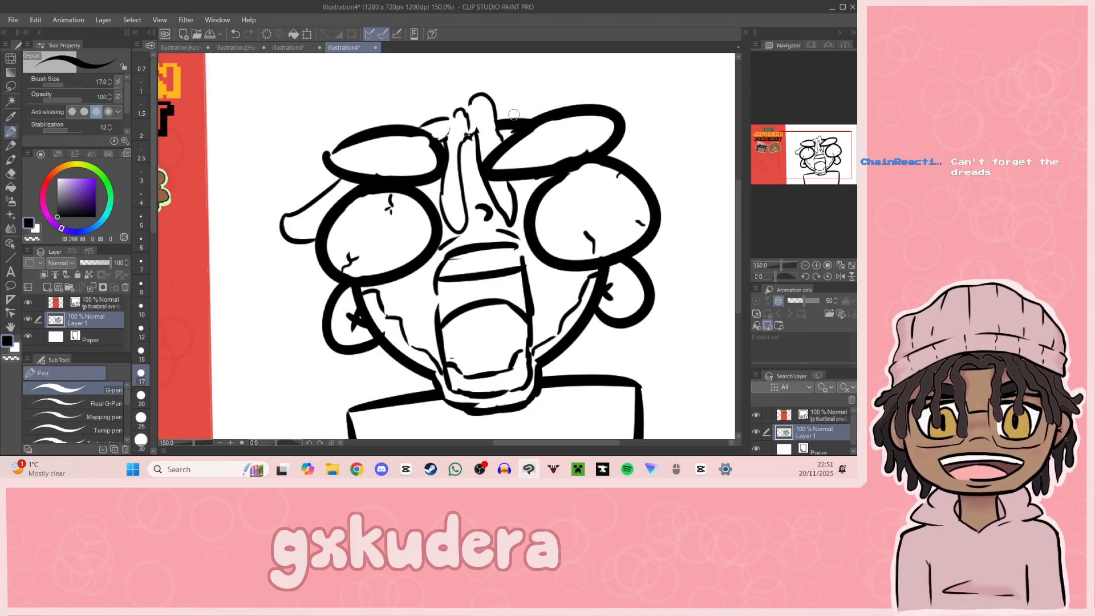
# Step: Erase the head outline beside the right eyebrow and draw a dreadlock passing behind that eyebrow to its outer side
pyautogui.press('e')
pyautogui.moveTo(512, 121)
pyautogui.mouseDown()
pyautogui.moveTo(502, 126)
pyautogui.moveTo(541, 92)
pyautogui.mouseUp()
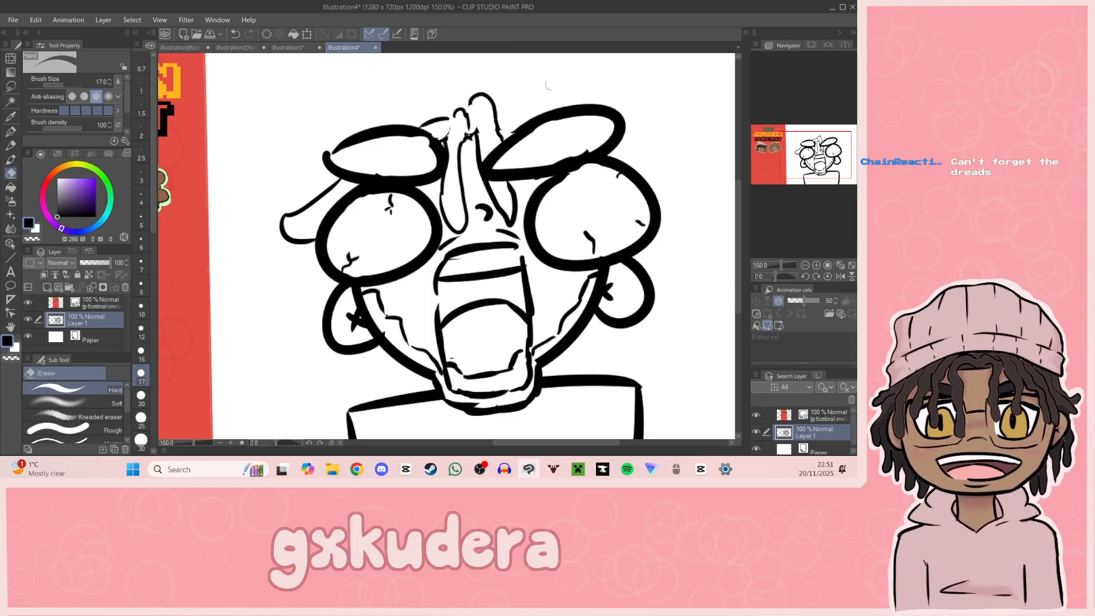
pyautogui.click(10, 131)
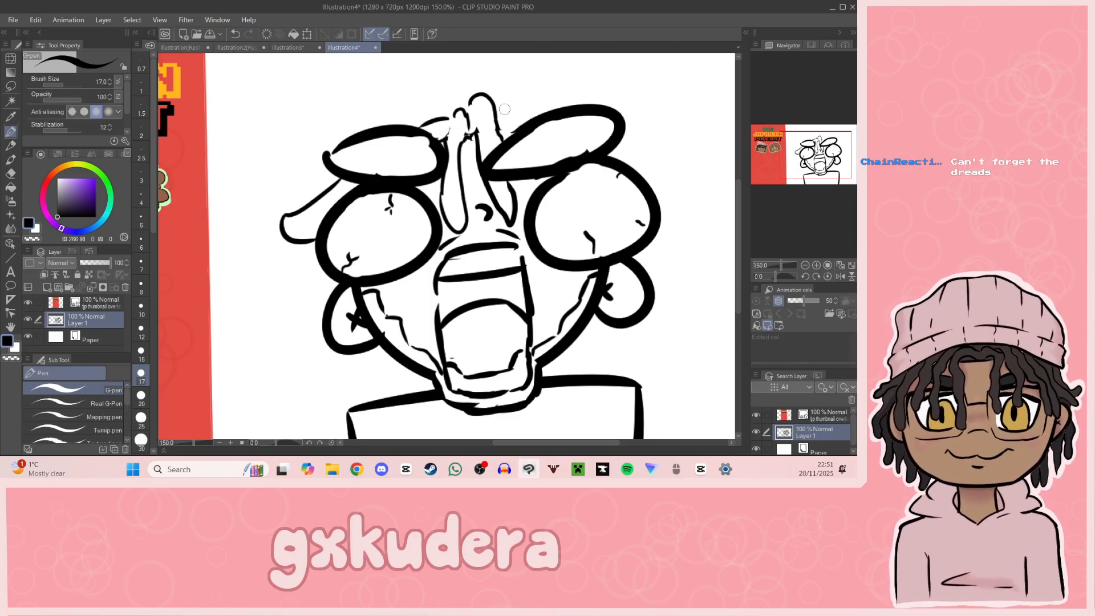
pyautogui.moveTo(501, 132)
pyautogui.mouseDown()
pyautogui.moveTo(495, 106)
pyautogui.moveTo(529, 118)
pyautogui.mouseUp()
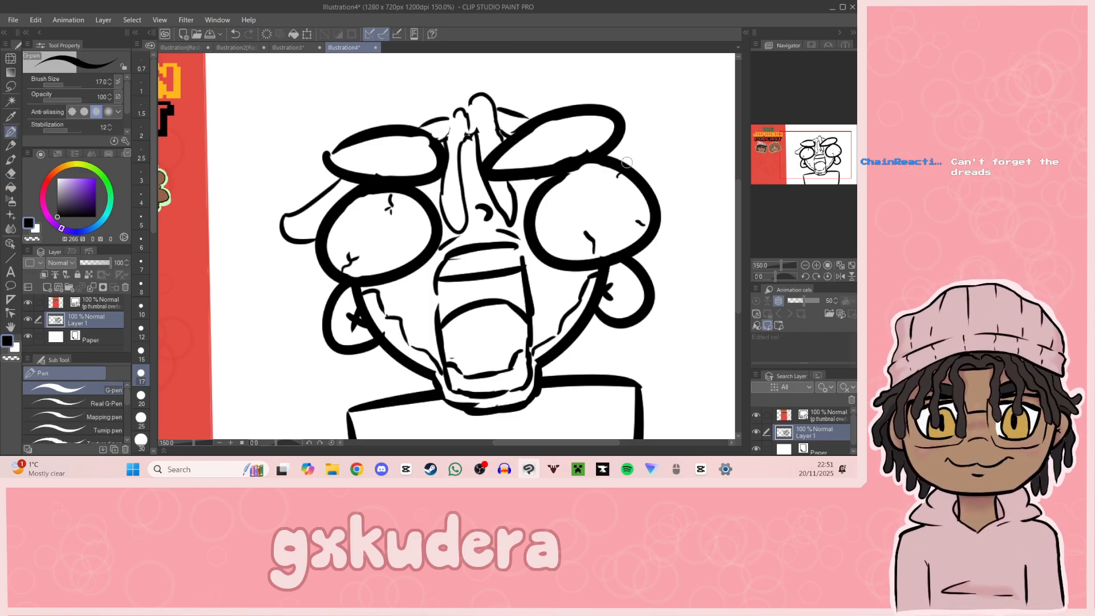
pyautogui.moveTo(641, 175)
pyautogui.mouseDown()
pyautogui.moveTo(663, 161)
pyautogui.moveTo(649, 154)
pyautogui.mouseUp()
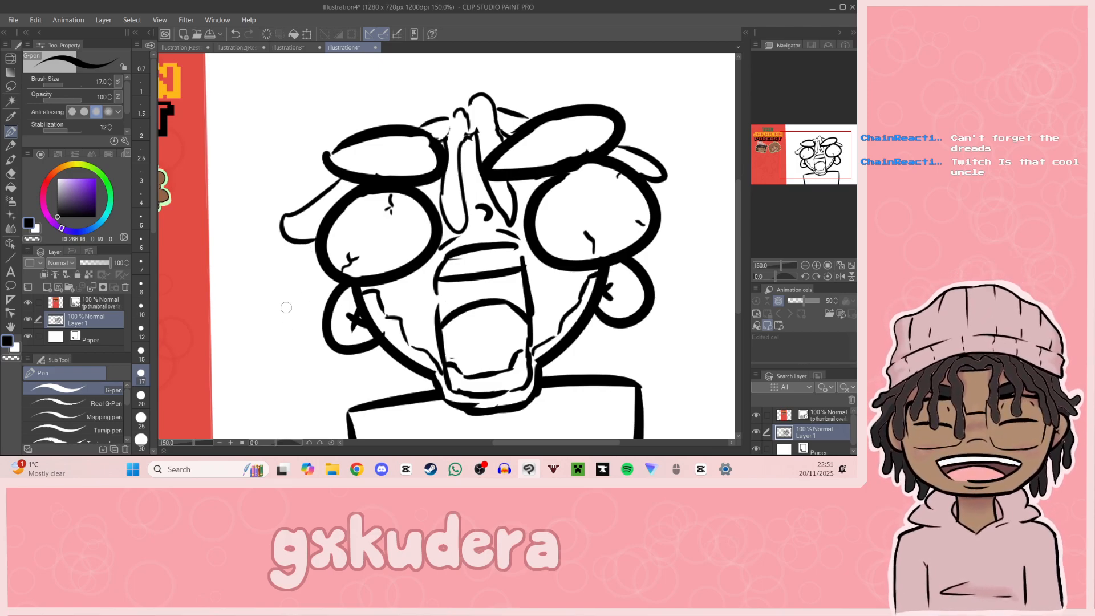
# Step: Add jagged hair edges outside both eyes and draw long dreadlocks sweeping outward above each eyebrow
pyautogui.moveTo(310, 247)
pyautogui.mouseDown()
pyautogui.moveTo(299, 270)
pyautogui.moveTo(330, 296)
pyautogui.mouseUp()
pyautogui.moveTo(654, 265)
pyautogui.mouseDown()
pyautogui.moveTo(672, 225)
pyautogui.moveTo(659, 213)
pyautogui.moveTo(668, 201)
pyautogui.moveTo(674, 220)
pyautogui.moveTo(672, 208)
pyautogui.mouseUp()
pyautogui.moveTo(432, 107)
pyautogui.mouseDown()
pyautogui.moveTo(298, 142)
pyautogui.moveTo(311, 153)
pyautogui.mouseUp()
pyautogui.moveTo(437, 105); pyautogui.dragTo(482, 92)
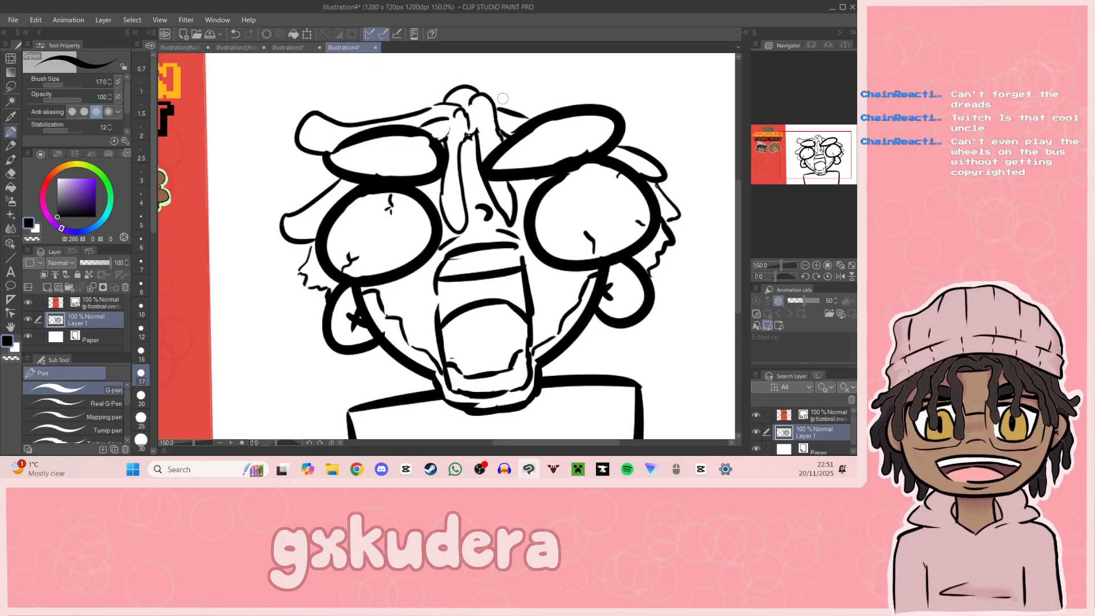
pyautogui.moveTo(493, 89)
pyautogui.mouseDown()
pyautogui.moveTo(632, 101)
pyautogui.moveTo(626, 132)
pyautogui.mouseUp()
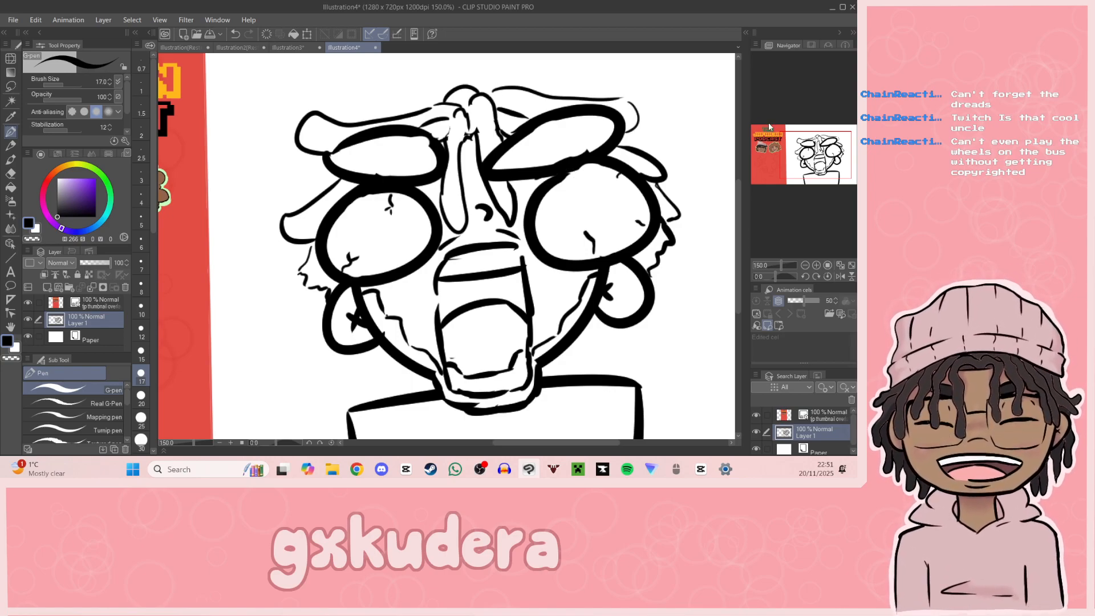
# Step: Draw a short curved dreadlock hanging below each ear beside the jaw
pyautogui.moveTo(781, 142); pyautogui.dragTo(781, 148)
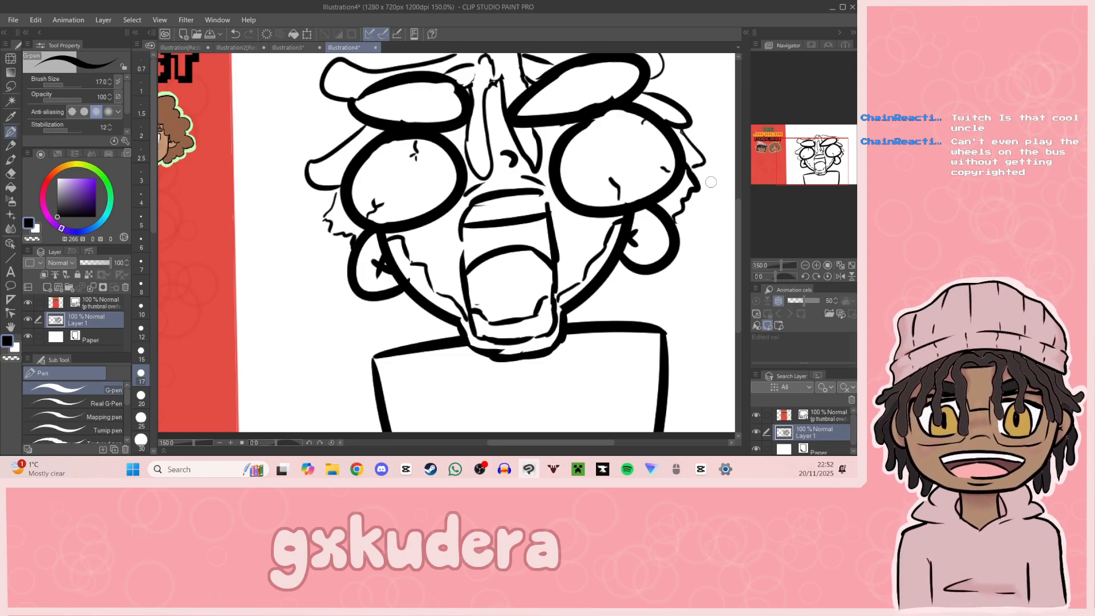
pyautogui.moveTo(711, 182); pyautogui.dragTo(605, 175)
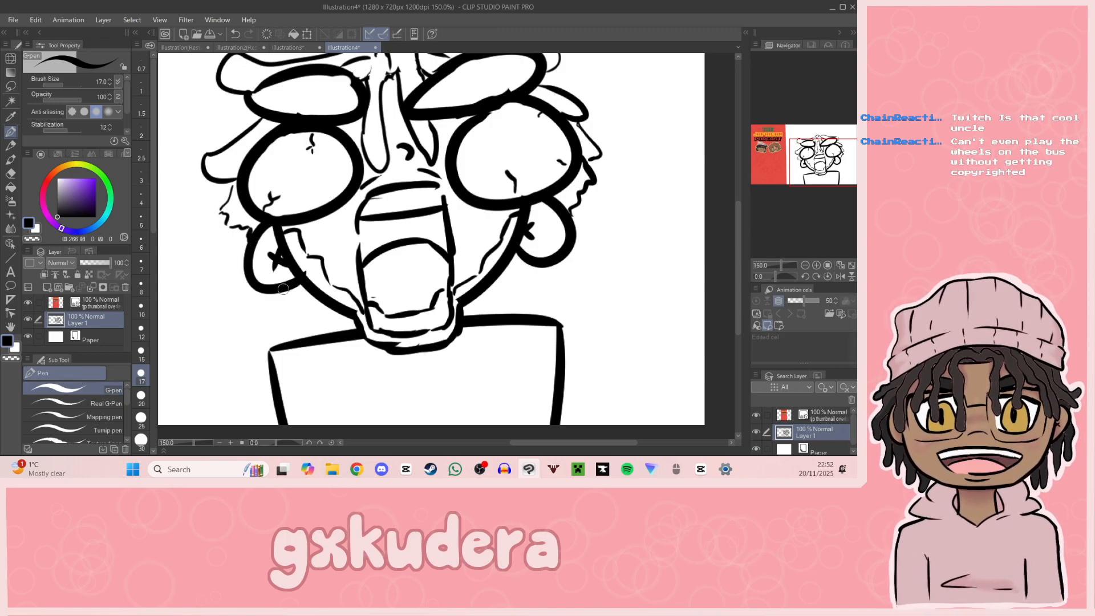
pyautogui.moveTo(819, 183); pyautogui.dragTo(789, 181)
pyautogui.moveTo(393, 275)
pyautogui.mouseDown()
pyautogui.moveTo(401, 305)
pyautogui.moveTo(415, 280)
pyautogui.moveTo(411, 306)
pyautogui.moveTo(439, 276)
pyautogui.moveTo(411, 308)
pyautogui.moveTo(434, 284)
pyautogui.mouseUp()
pyautogui.hotkey('ctrl', 'z')
pyautogui.hotkey('ctrl', 'z')
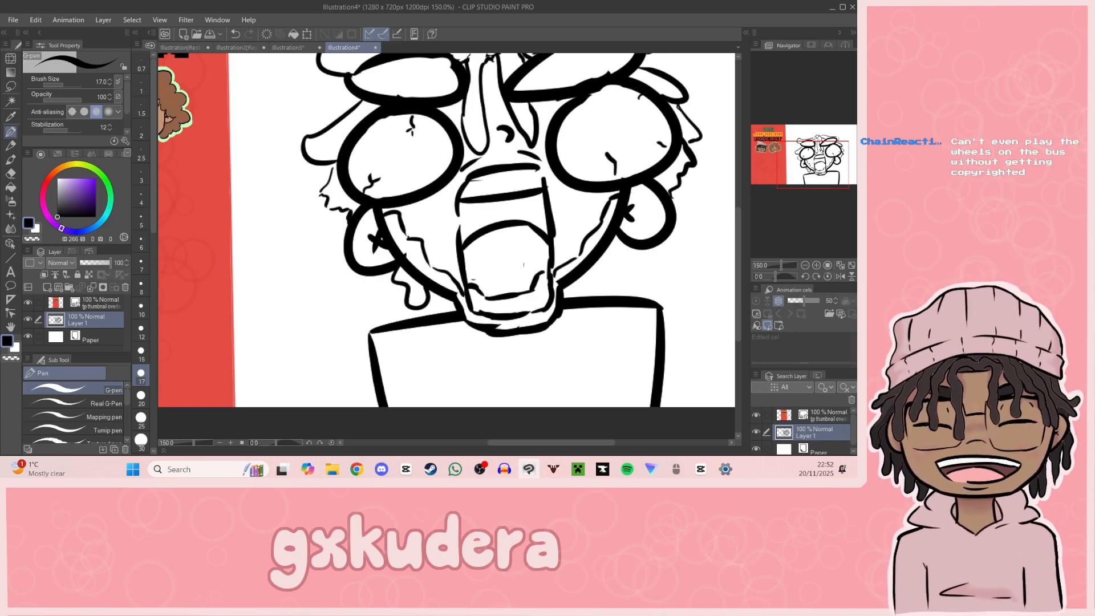
pyautogui.moveTo(609, 265)
pyautogui.mouseDown()
pyautogui.moveTo(631, 277)
pyautogui.moveTo(628, 236)
pyautogui.mouseUp()
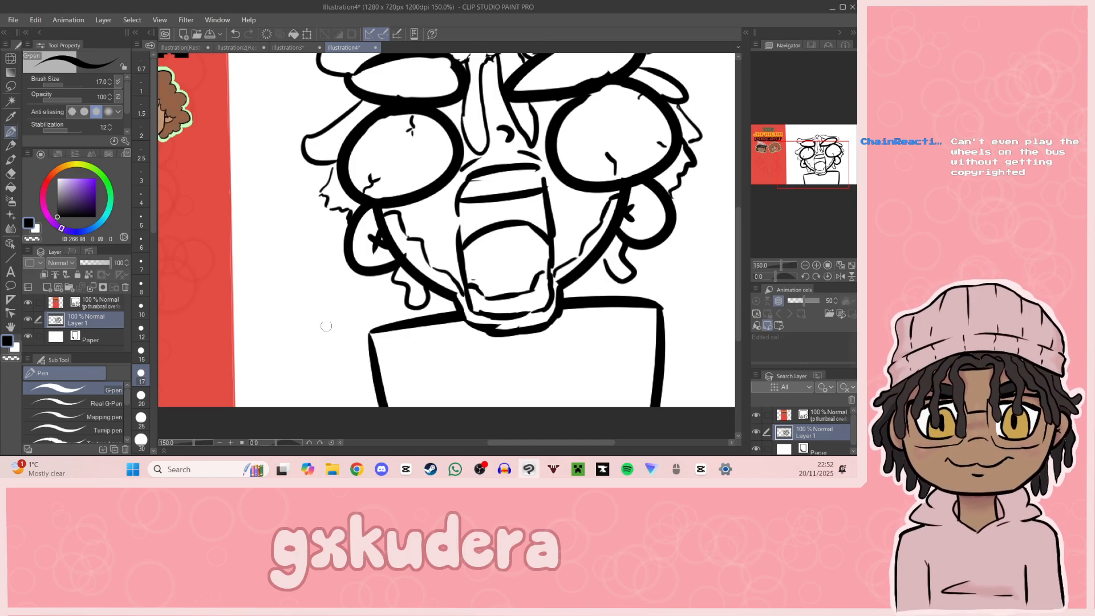
pyautogui.moveTo(292, 233)
pyautogui.mouseDown()
pyautogui.moveTo(311, 349)
pyautogui.moveTo(292, 242)
pyautogui.moveTo(270, 254)
pyautogui.mouseUp()
pyautogui.hotkey('ctrl', 'z')
pyautogui.hotkey('ctrl', 'z')
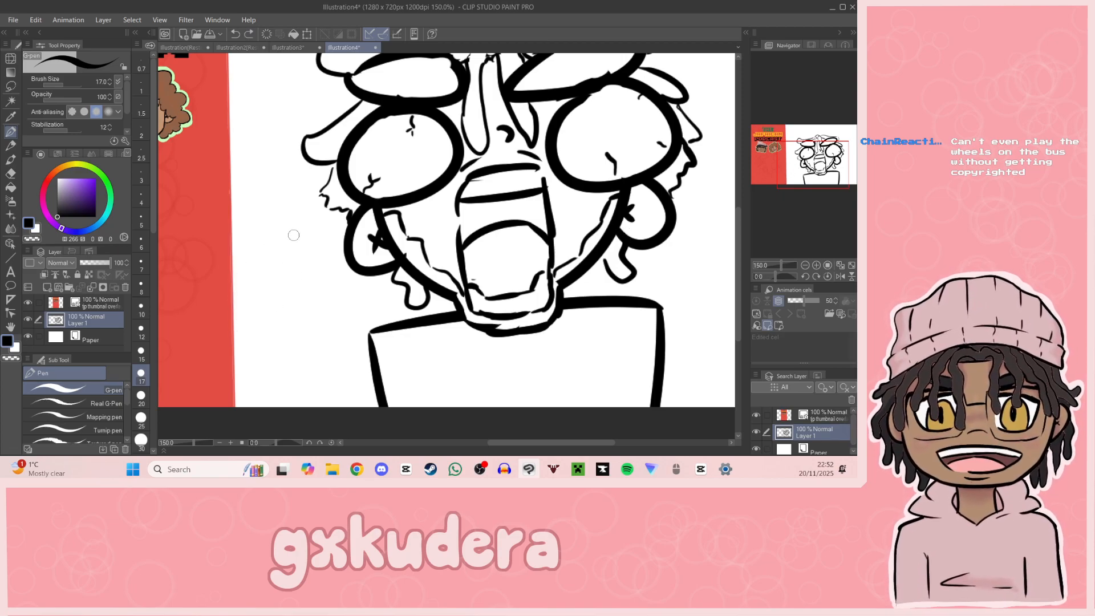
# Step: Draw a large round palm on each side of the body and add rounded fingers and a wavy edge to the right one
pyautogui.moveTo(302, 219)
pyautogui.mouseDown()
pyautogui.moveTo(256, 231)
pyautogui.moveTo(313, 234)
pyautogui.mouseUp()
pyautogui.moveTo(731, 231); pyautogui.dragTo(517, 293)
pyautogui.moveTo(557, 259); pyautogui.dragTo(591, 372)
pyautogui.moveTo(590, 249)
pyautogui.mouseDown()
pyautogui.moveTo(520, 262)
pyautogui.moveTo(573, 212)
pyautogui.moveTo(570, 239)
pyautogui.mouseUp()
pyautogui.moveTo(479, 335)
pyautogui.mouseDown()
pyautogui.moveTo(464, 342)
pyautogui.moveTo(463, 379)
pyautogui.moveTo(499, 375)
pyautogui.mouseUp()
pyautogui.moveTo(480, 315)
pyautogui.mouseDown()
pyautogui.moveTo(452, 329)
pyautogui.moveTo(476, 279)
pyautogui.moveTo(526, 269)
pyautogui.moveTo(509, 216)
pyautogui.moveTo(530, 211)
pyautogui.moveTo(539, 253)
pyautogui.mouseUp()
# Step: Add raised fingers on top of the left hand and a small stub at its lower inner side
pyautogui.moveTo(831, 172); pyautogui.dragTo(800, 162)
pyautogui.moveTo(340, 273)
pyautogui.mouseDown()
pyautogui.moveTo(326, 237)
pyautogui.moveTo(335, 202)
pyautogui.moveTo(370, 251)
pyautogui.mouseUp()
pyautogui.moveTo(404, 349)
pyautogui.mouseDown()
pyautogui.moveTo(417, 354)
pyautogui.moveTo(446, 334)
pyautogui.moveTo(433, 318)
pyautogui.mouseUp()
pyautogui.moveTo(383, 246)
pyautogui.mouseDown()
pyautogui.moveTo(408, 218)
pyautogui.moveTo(406, 254)
pyautogui.mouseUp()
# Step: Draw a cluster of small angular vein marks on the left cheek and thicken the outlines of both eyes
pyautogui.click(813, 152)
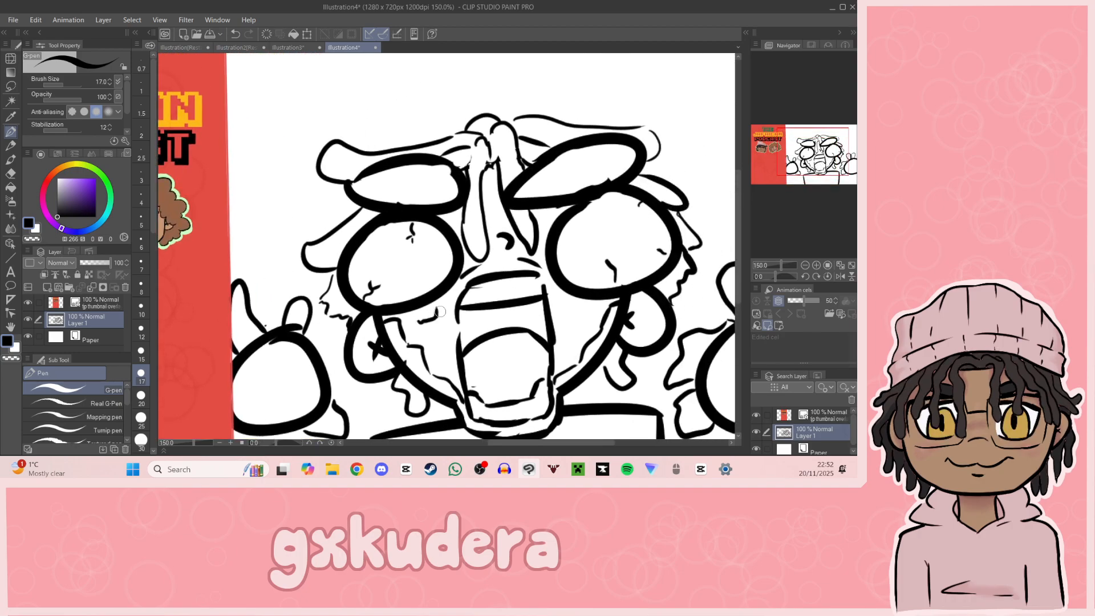
pyautogui.moveTo(441, 319); pyautogui.dragTo(440, 341)
pyautogui.moveTo(565, 213)
pyautogui.mouseDown()
pyautogui.moveTo(545, 270)
pyautogui.moveTo(577, 293)
pyautogui.moveTo(633, 293)
pyautogui.moveTo(670, 278)
pyautogui.moveTo(682, 238)
pyautogui.moveTo(671, 212)
pyautogui.moveTo(633, 187)
pyautogui.mouseUp()
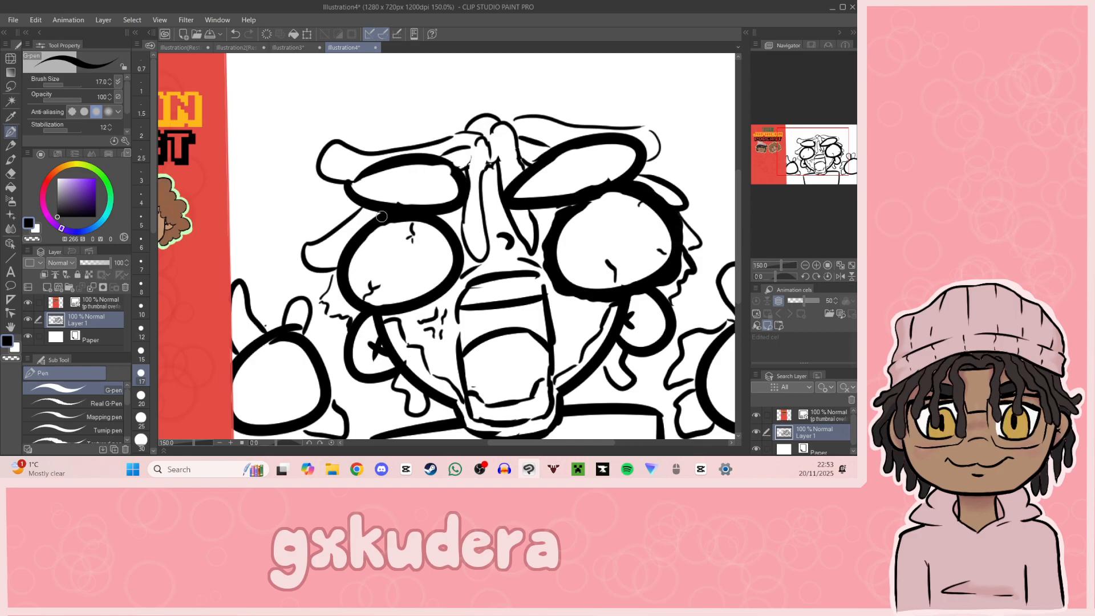
pyautogui.moveTo(361, 226)
pyautogui.mouseDown()
pyautogui.moveTo(342, 287)
pyautogui.moveTo(371, 311)
pyautogui.moveTo(404, 309)
pyautogui.moveTo(453, 282)
pyautogui.moveTo(458, 250)
pyautogui.moveTo(430, 219)
pyautogui.mouseUp()
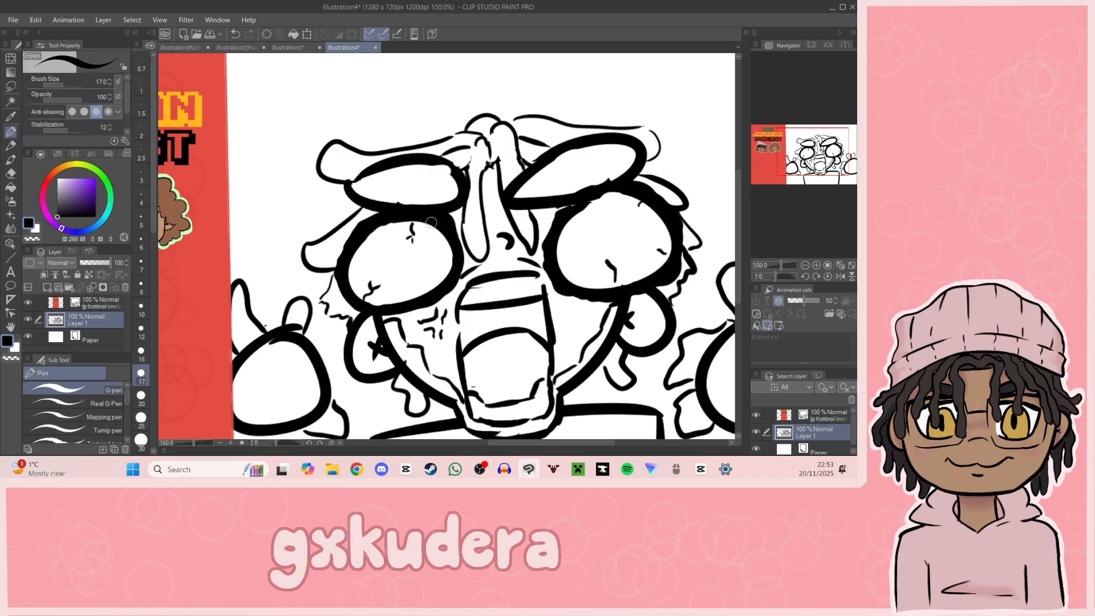
# Step: Erase the rounded tip of the left hand's short inner finger and redraw it as a jagged stump
pyautogui.moveTo(825, 171)
pyautogui.mouseDown()
pyautogui.moveTo(834, 184)
pyautogui.moveTo(823, 181)
pyautogui.mouseUp()
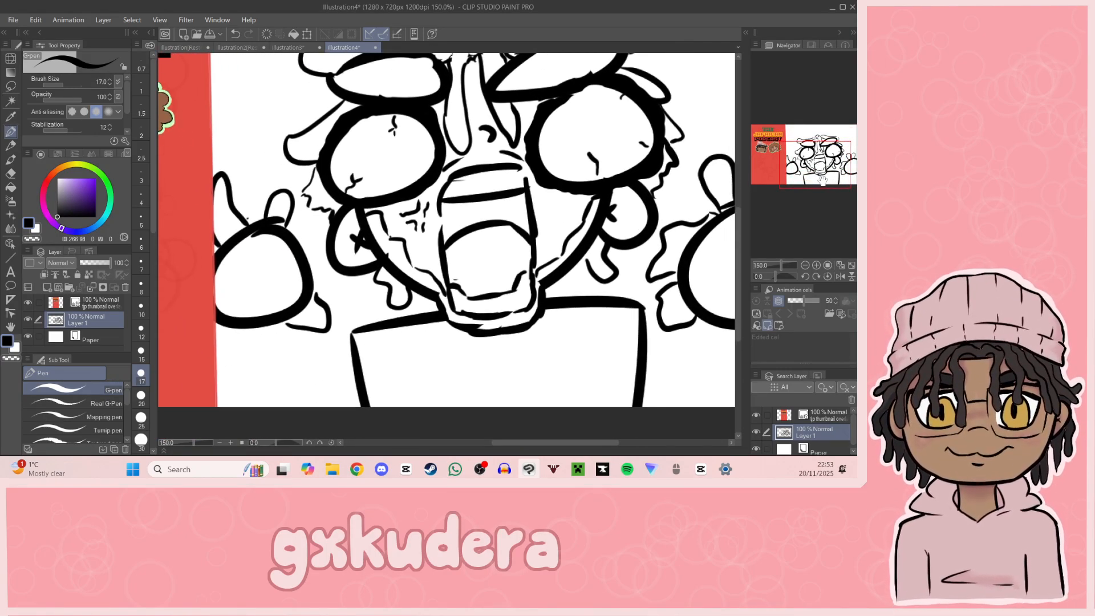
pyautogui.press('e')
pyautogui.moveTo(281, 188); pyautogui.dragTo(289, 194)
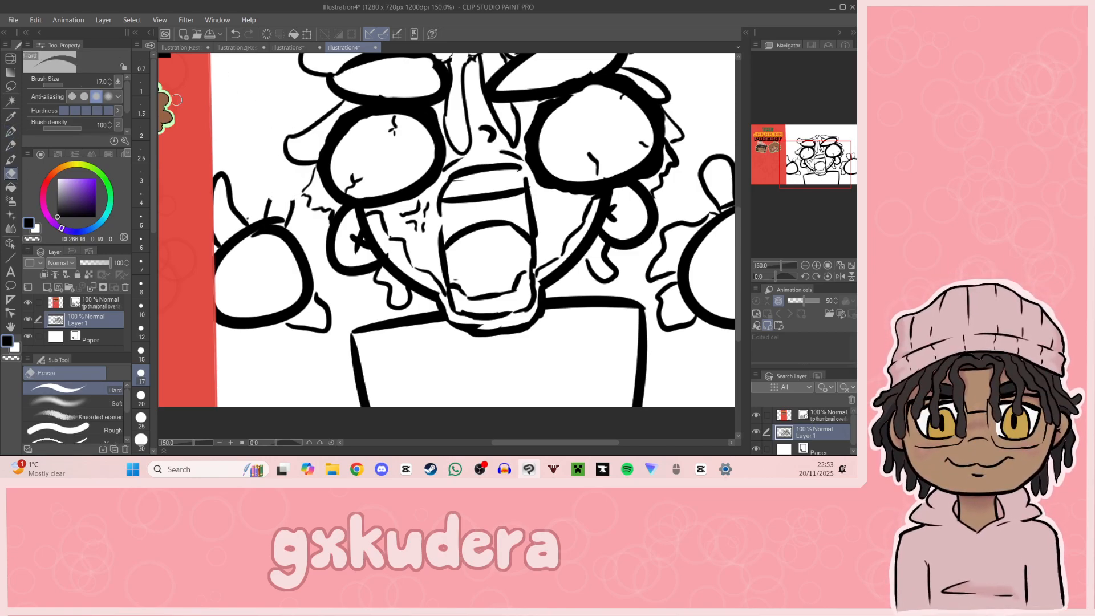
pyautogui.press('p')
pyautogui.moveTo(271, 200); pyautogui.dragTo(292, 200)
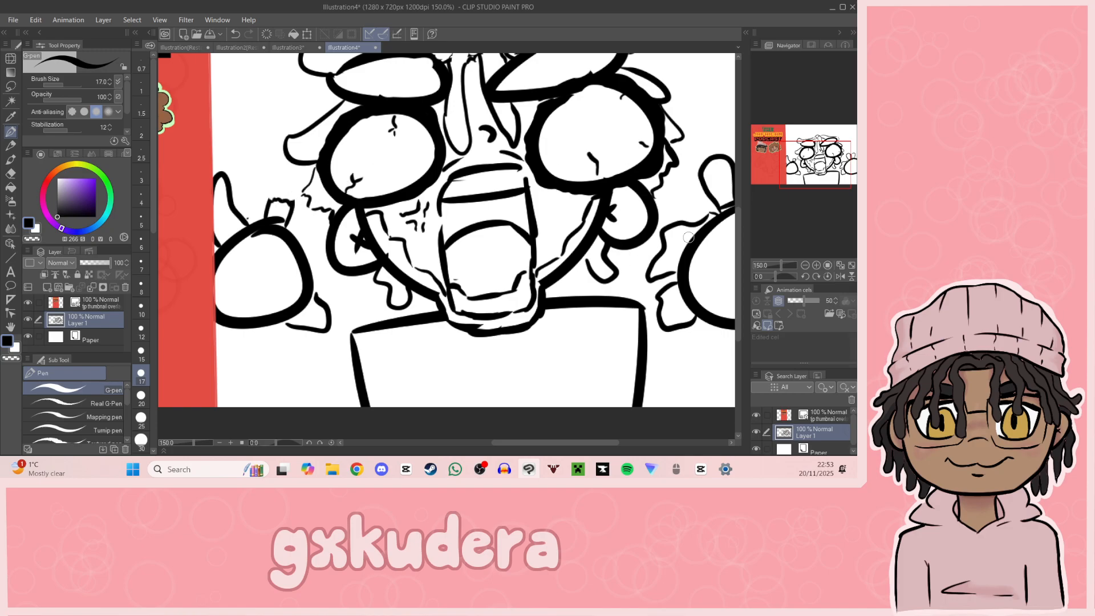
# Step: Replace the wavy shape on the right hand's inner edge with a jagged torn outline
pyautogui.moveTo(659, 249)
pyautogui.mouseDown()
pyautogui.moveTo(704, 222)
pyautogui.moveTo(691, 239)
pyautogui.moveTo(659, 240)
pyautogui.moveTo(690, 219)
pyautogui.moveTo(664, 233)
pyautogui.moveTo(655, 272)
pyautogui.mouseUp()
pyautogui.click(11, 173)
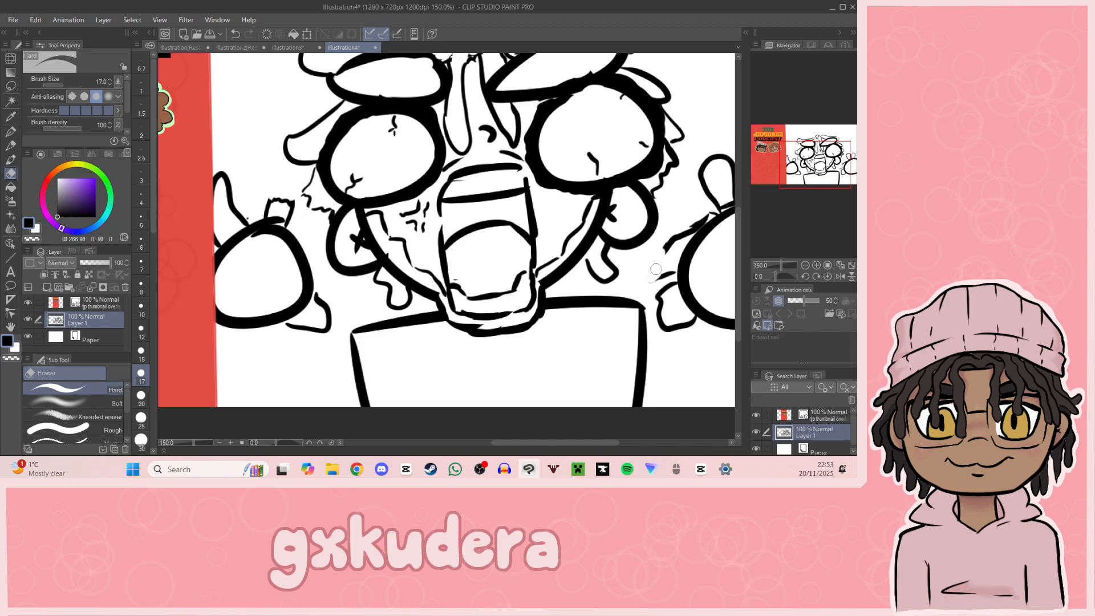
pyautogui.click(11, 132)
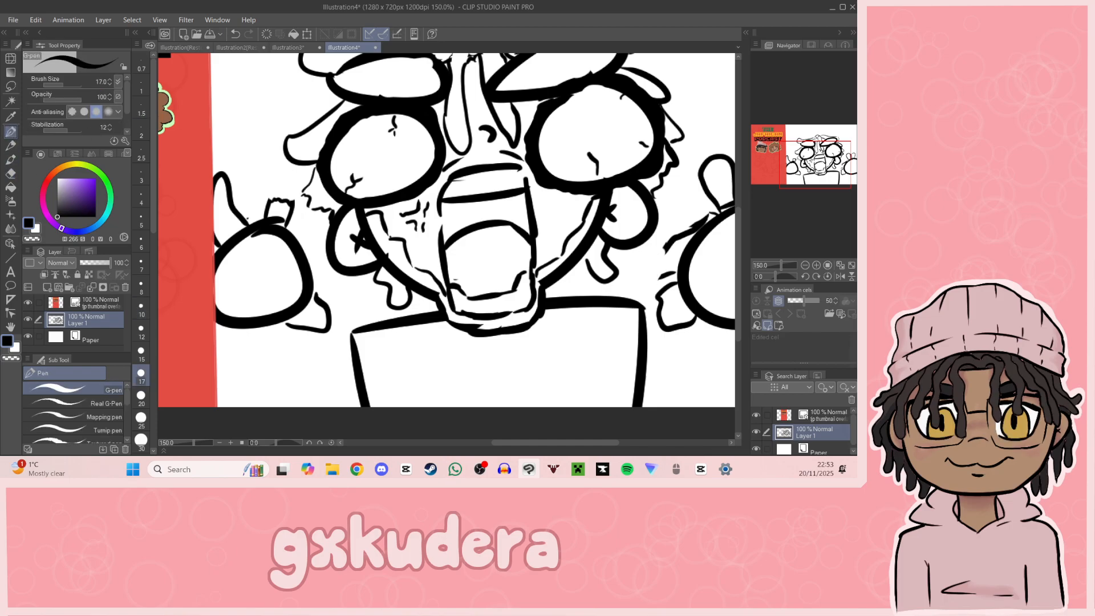
pyautogui.moveTo(667, 246); pyautogui.dragTo(656, 284)
pyautogui.moveTo(665, 245); pyautogui.dragTo(664, 282)
# Step: Give the right hand's outer finger a jagged torn tip, erase its rounded end, and return to the G-pen
pyautogui.moveTo(787, 179); pyautogui.dragTo(802, 175)
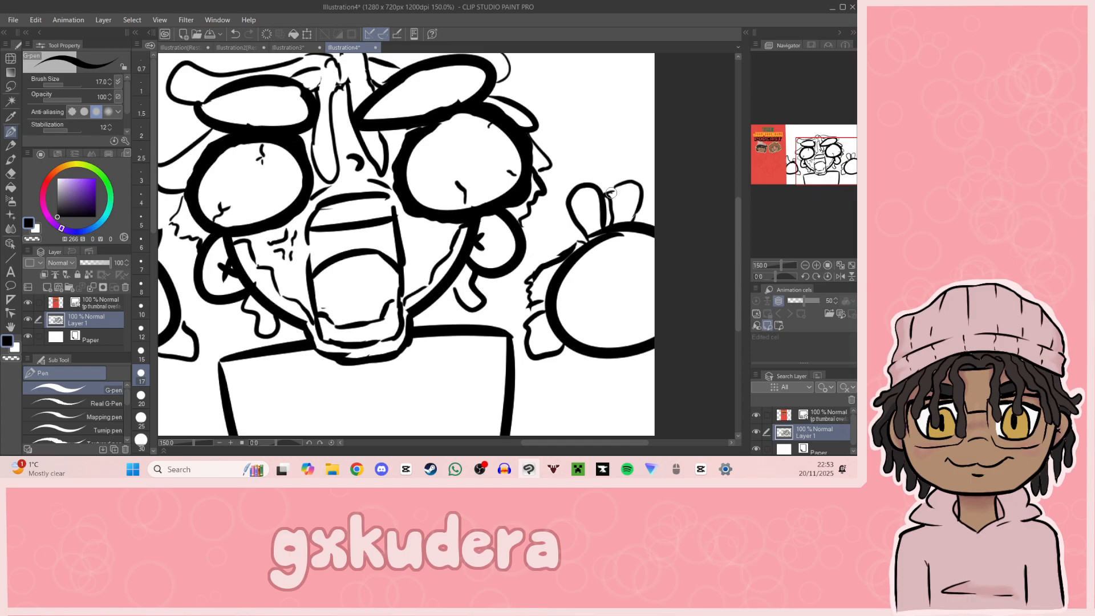
pyautogui.moveTo(619, 197); pyautogui.dragTo(636, 191)
pyautogui.press('e')
pyautogui.moveTo(623, 183); pyautogui.dragTo(637, 179)
pyautogui.moveTo(491, 239)
pyautogui.mouseDown()
pyautogui.moveTo(466, 253)
pyautogui.moveTo(593, 289)
pyautogui.moveTo(666, 192)
pyautogui.moveTo(541, 218)
pyautogui.moveTo(537, 236)
pyautogui.mouseUp()
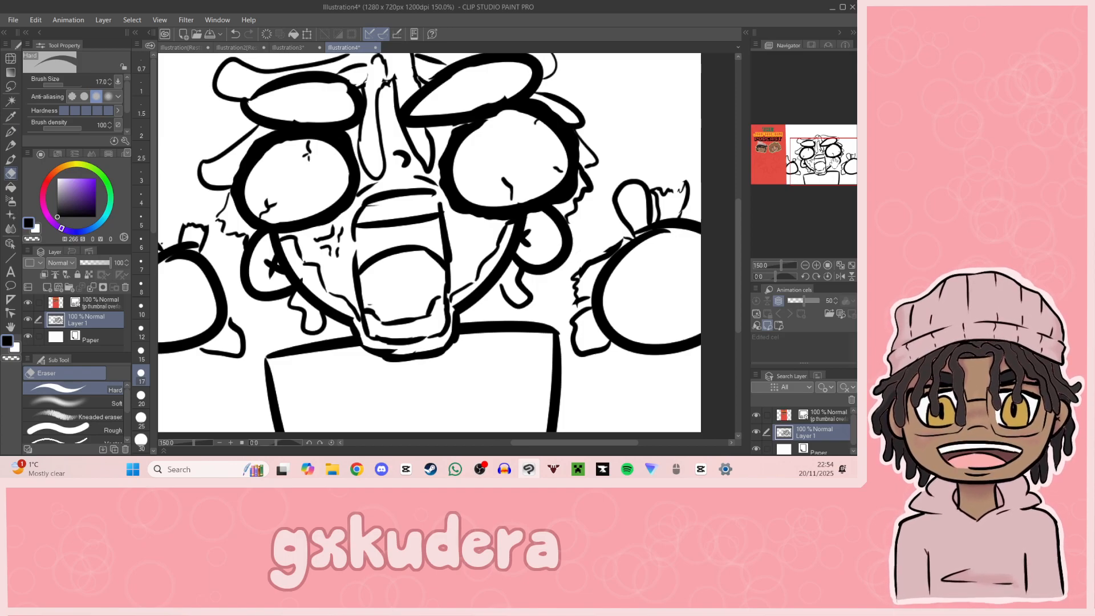
pyautogui.click(10, 133)
pyautogui.moveTo(820, 166)
pyautogui.mouseDown()
pyautogui.moveTo(802, 170)
pyautogui.moveTo(814, 152)
pyautogui.moveTo(824, 152)
pyautogui.moveTo(809, 184)
pyautogui.mouseUp()
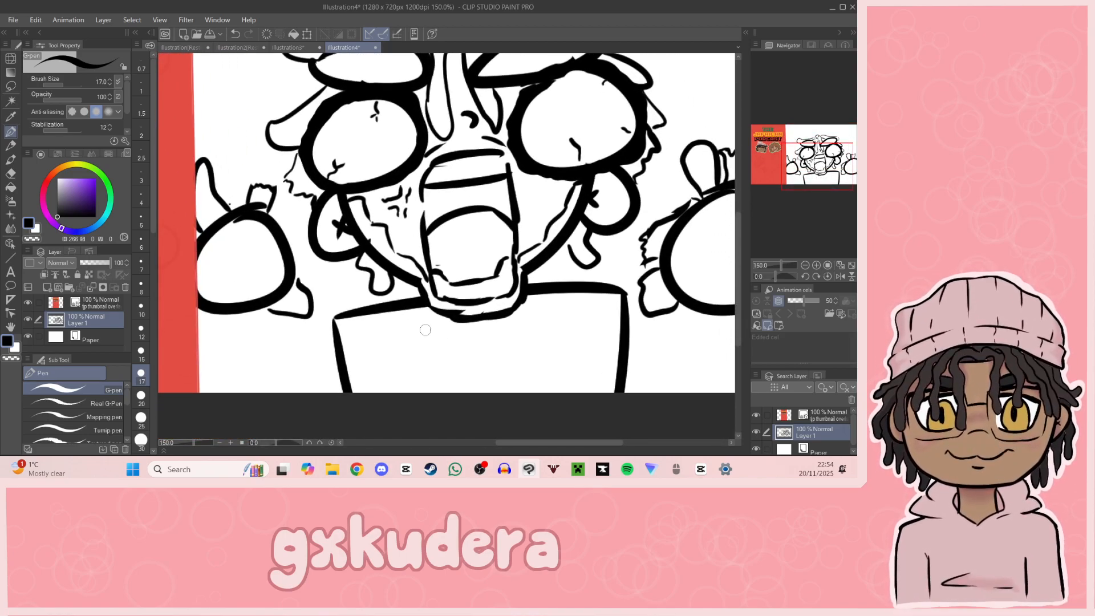
pyautogui.moveTo(417, 315)
pyautogui.mouseDown()
pyautogui.moveTo(479, 350)
pyautogui.moveTo(530, 310)
pyautogui.moveTo(481, 347)
pyautogui.mouseUp()
pyautogui.hotkey('ctrl', 'z')
# Step: Scribble a stack of horizontal zigzag strokes in the empty space above the head
pyautogui.moveTo(817, 166)
pyautogui.mouseDown()
pyautogui.moveTo(836, 154)
pyautogui.moveTo(823, 147)
pyautogui.moveTo(829, 132)
pyautogui.moveTo(812, 136)
pyautogui.mouseUp()
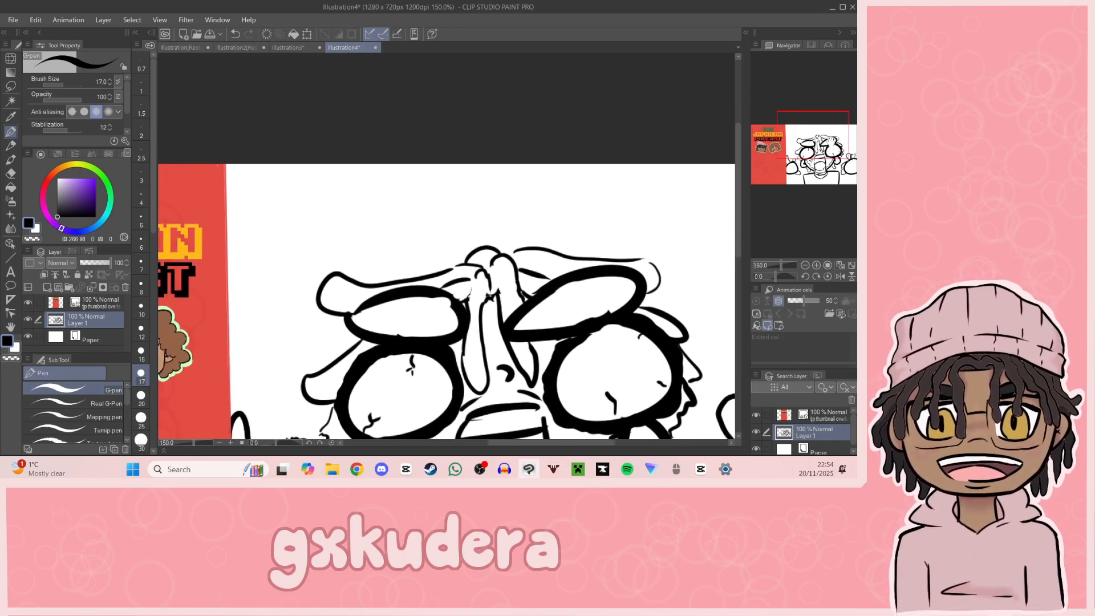
pyautogui.moveTo(433, 171)
pyautogui.mouseDown()
pyautogui.moveTo(534, 170)
pyautogui.moveTo(439, 208)
pyautogui.moveTo(551, 205)
pyautogui.moveTo(488, 243)
pyautogui.mouseUp()
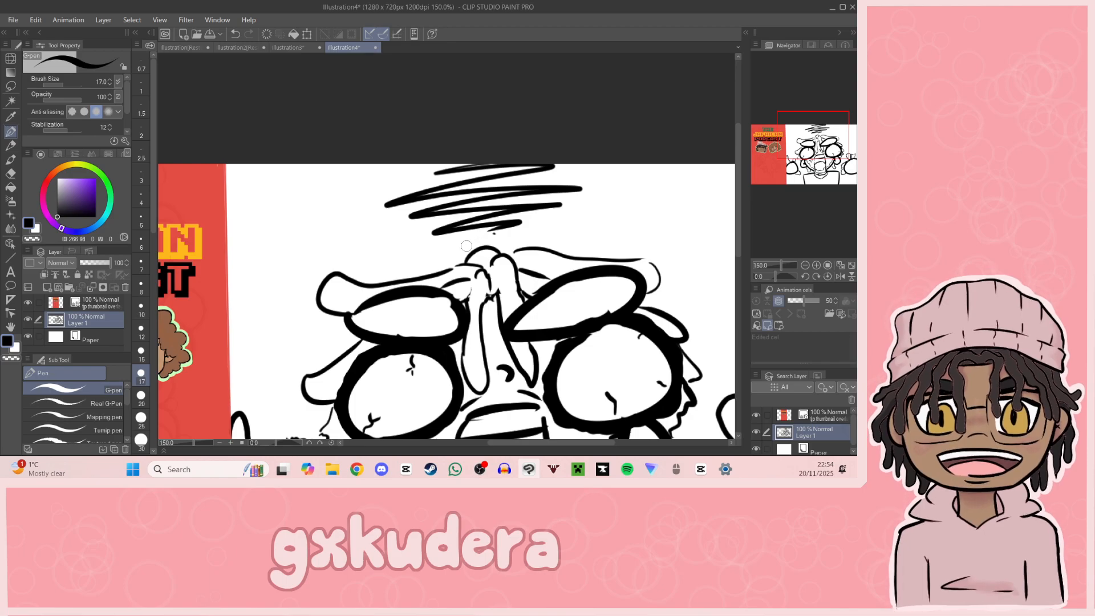
# Step: Undo the zigzag scribble above the head and add a new layer above the sketch layer
pyautogui.hotkey('ctrl', 'z')
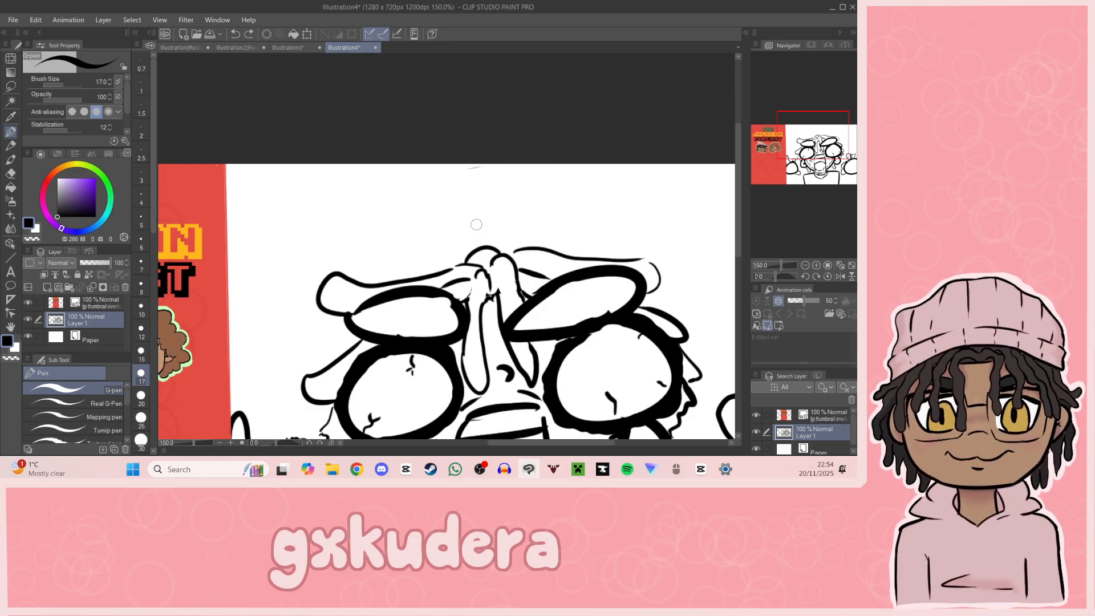
pyautogui.moveTo(411, 319)
pyautogui.mouseDown()
pyautogui.moveTo(345, 179)
pyautogui.moveTo(353, 74)
pyautogui.moveTo(263, 216)
pyautogui.moveTo(293, 181)
pyautogui.moveTo(371, 158)
pyautogui.mouseUp()
pyautogui.click(47, 286)
# Step: Lower the sketch layer's opacity to 37% and make the new empty layer active for inking
pyautogui.click(85, 336)
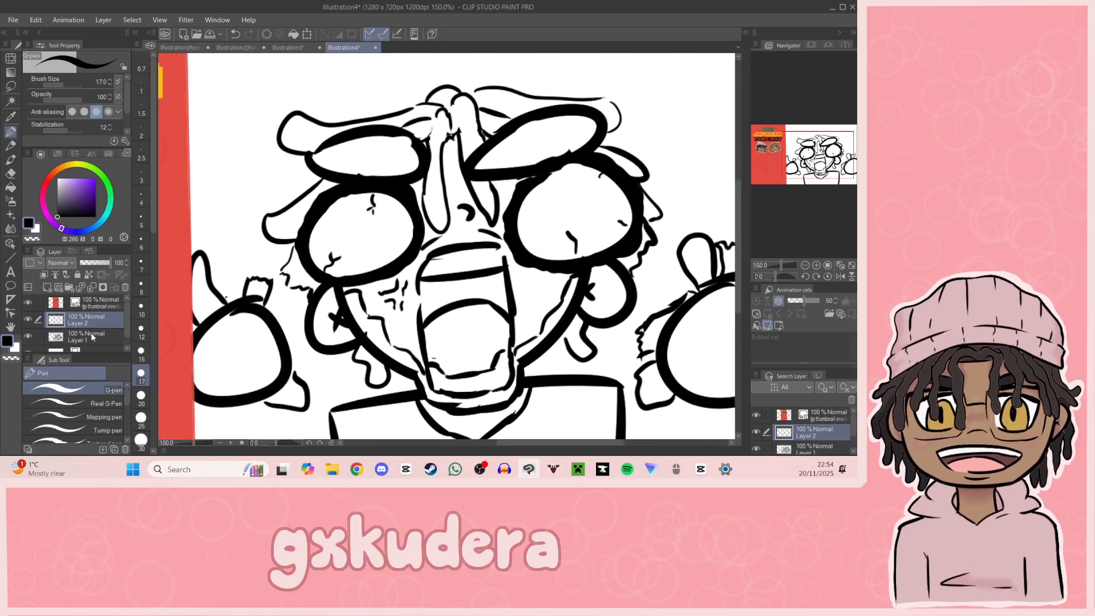
pyautogui.click(95, 264)
pyautogui.moveTo(95, 264); pyautogui.dragTo(92, 262)
pyautogui.click(96, 320)
# Step: Ink thick wobbly outlines around both bulging eyeballs, tracing the faded sketch
pyautogui.moveTo(539, 173)
pyautogui.mouseDown()
pyautogui.moveTo(504, 239)
pyautogui.moveTo(525, 260)
pyautogui.moveTo(562, 267)
pyautogui.moveTo(627, 252)
pyautogui.moveTo(636, 185)
pyautogui.moveTo(559, 156)
pyautogui.moveTo(533, 179)
pyautogui.mouseUp()
pyautogui.moveTo(804, 170); pyautogui.dragTo(813, 166)
pyautogui.moveTo(263, 218)
pyautogui.mouseDown()
pyautogui.moveTo(308, 211)
pyautogui.moveTo(345, 241)
pyautogui.moveTo(349, 283)
pyautogui.moveTo(333, 300)
pyautogui.moveTo(276, 319)
pyautogui.moveTo(224, 292)
pyautogui.moveTo(236, 233)
pyautogui.moveTo(270, 213)
pyautogui.mouseUp()
pyautogui.moveTo(839, 184); pyautogui.dragTo(812, 160)
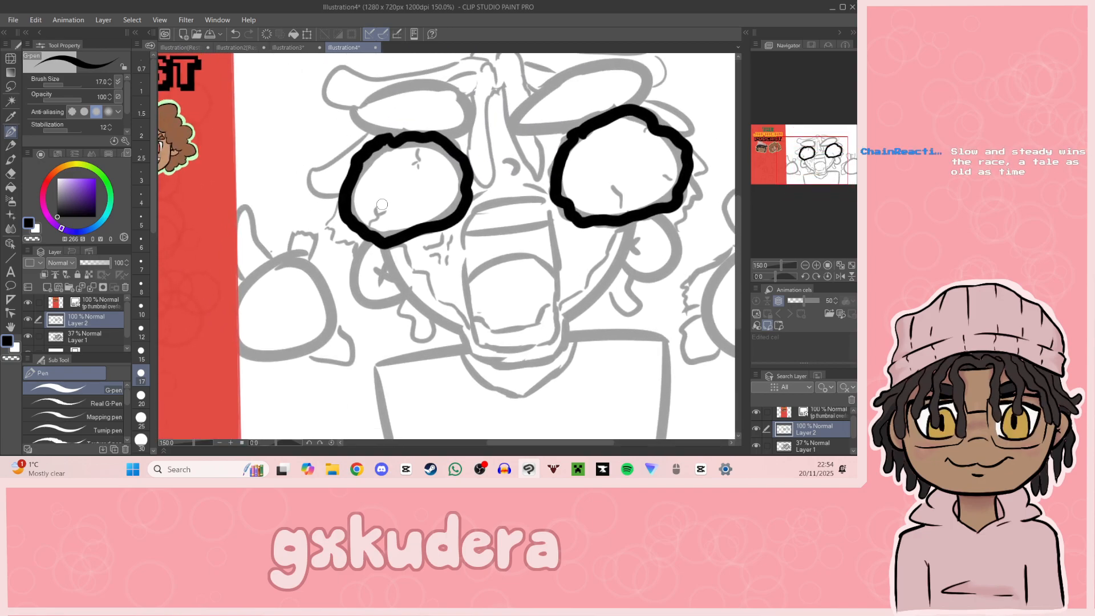
# Step: Ink a thick oval over each eyeball, redoing the strokes until they follow the sketched brow shapes
pyautogui.moveTo(810, 179); pyautogui.dragTo(816, 151)
pyautogui.moveTo(549, 151)
pyautogui.mouseDown()
pyautogui.moveTo(502, 206)
pyautogui.moveTo(550, 140)
pyautogui.moveTo(565, 216)
pyautogui.moveTo(596, 135)
pyautogui.mouseUp()
pyautogui.hotkey('ctrl', 'z')
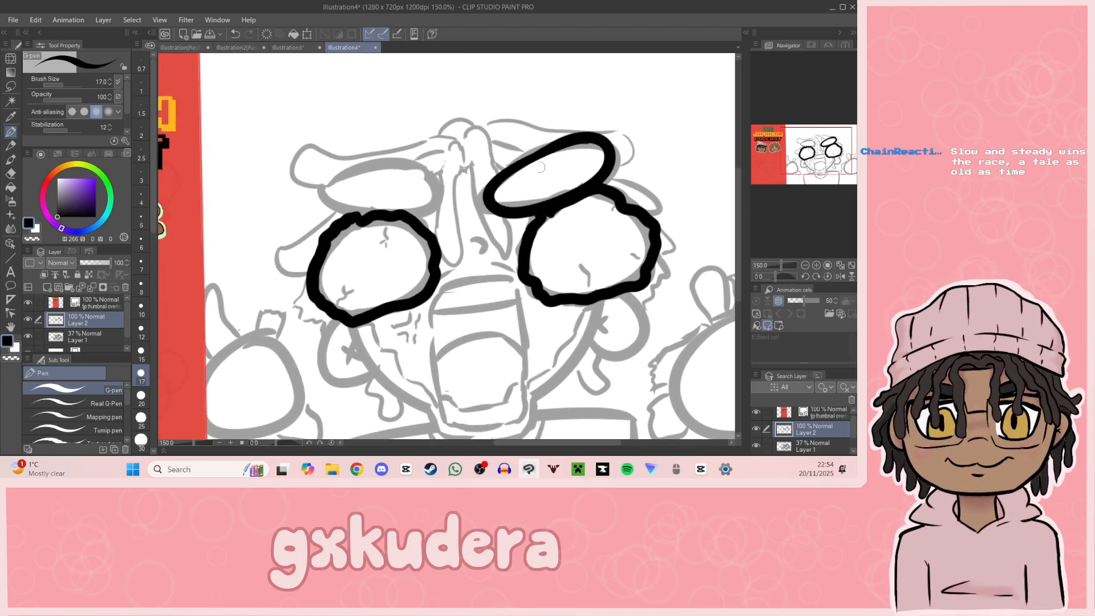
pyautogui.moveTo(344, 164); pyautogui.dragTo(394, 207)
pyautogui.hotkey('ctrl', 'z')
pyautogui.moveTo(409, 156)
pyautogui.mouseDown()
pyautogui.moveTo(444, 201)
pyautogui.moveTo(408, 155)
pyautogui.mouseUp()
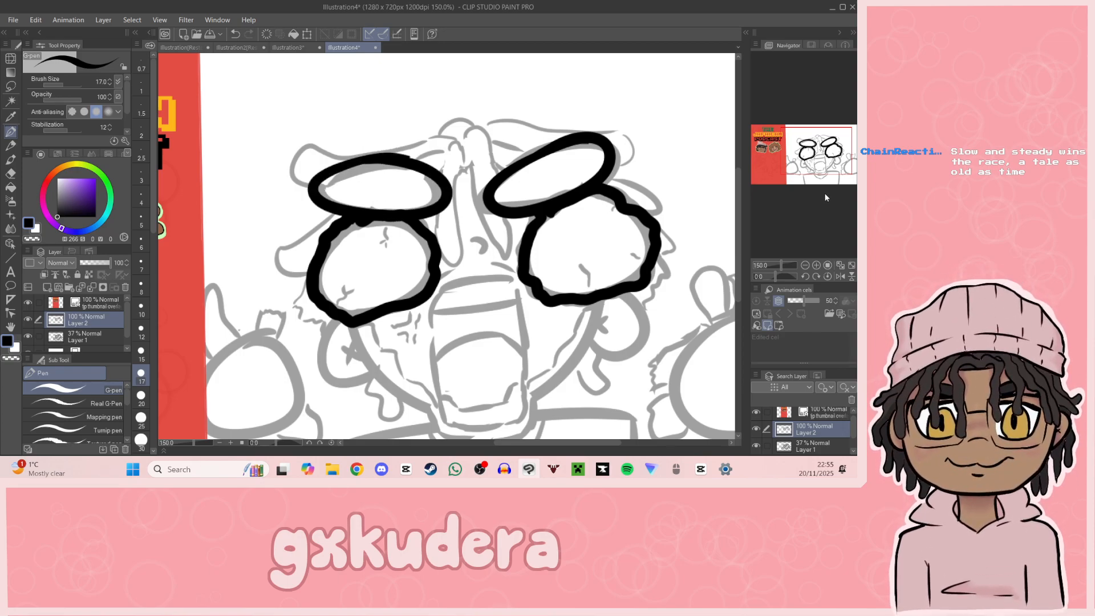
# Step: Ink the small curved nose mark between the eyes
pyautogui.click(816, 265)
pyautogui.moveTo(807, 153); pyautogui.dragTo(808, 160)
pyautogui.moveTo(469, 155); pyautogui.dragTo(483, 175)
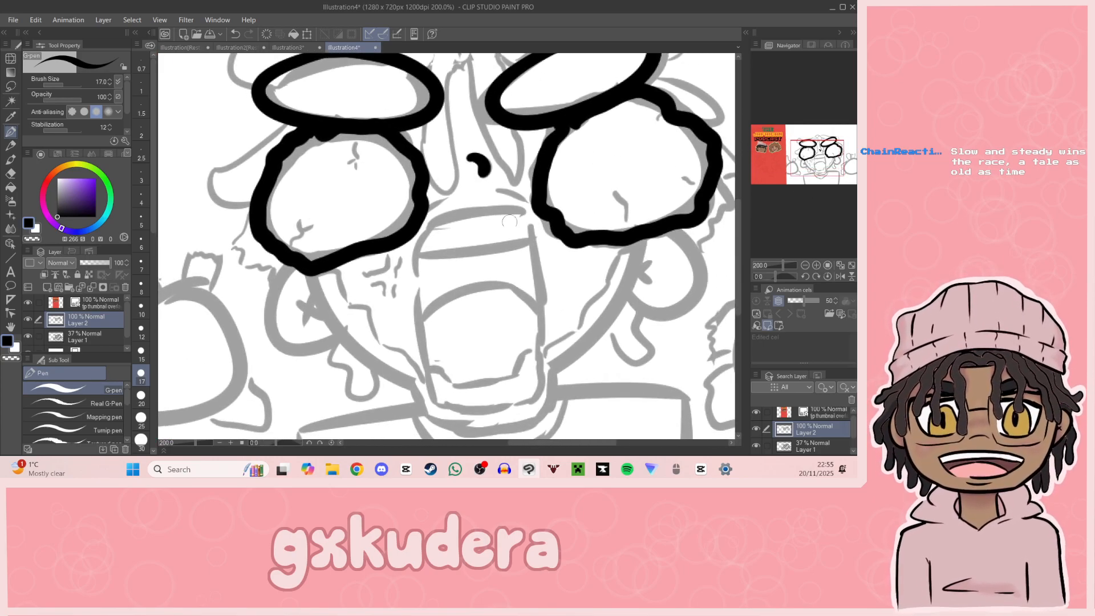
# Step: Ink the open mouth's top edge and sides, redoing the strokes until they follow the sketch
pyautogui.moveTo(417, 277); pyautogui.dragTo(464, 219)
pyautogui.hotkey('ctrl', 'z')
pyautogui.moveTo(419, 282)
pyautogui.mouseDown()
pyautogui.moveTo(421, 248)
pyautogui.moveTo(515, 213)
pyautogui.moveTo(552, 219)
pyautogui.moveTo(471, 213)
pyautogui.moveTo(513, 217)
pyautogui.moveTo(417, 274)
pyautogui.moveTo(485, 213)
pyautogui.moveTo(470, 211)
pyautogui.moveTo(532, 212)
pyautogui.mouseUp()
pyautogui.hotkey('ctrl', 'z')
pyautogui.hotkey('ctrl', 'z')
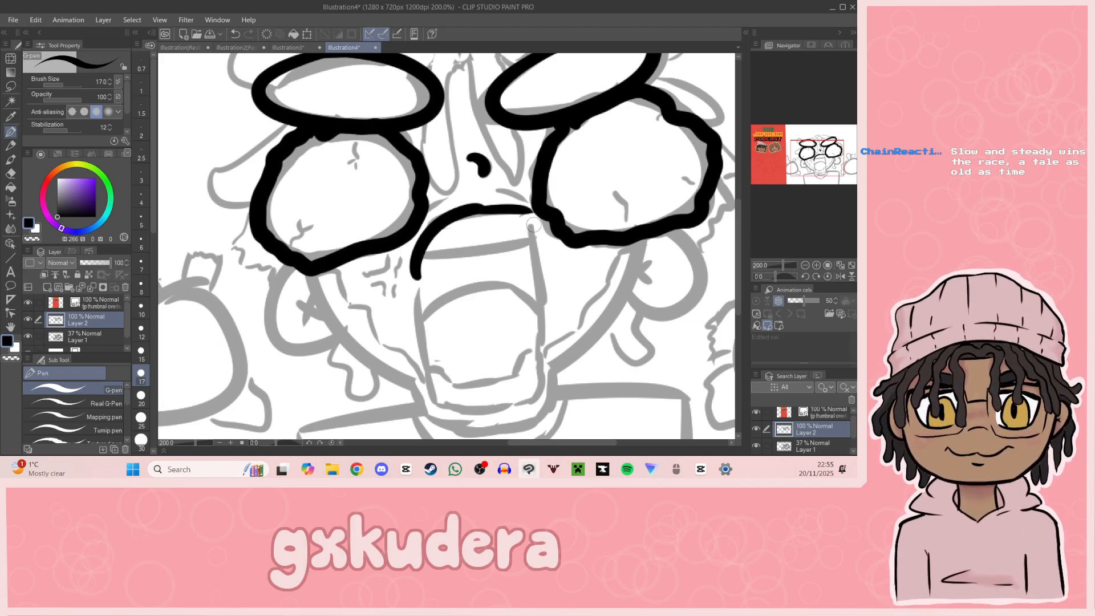
pyautogui.hotkey('ctrl', 'z')
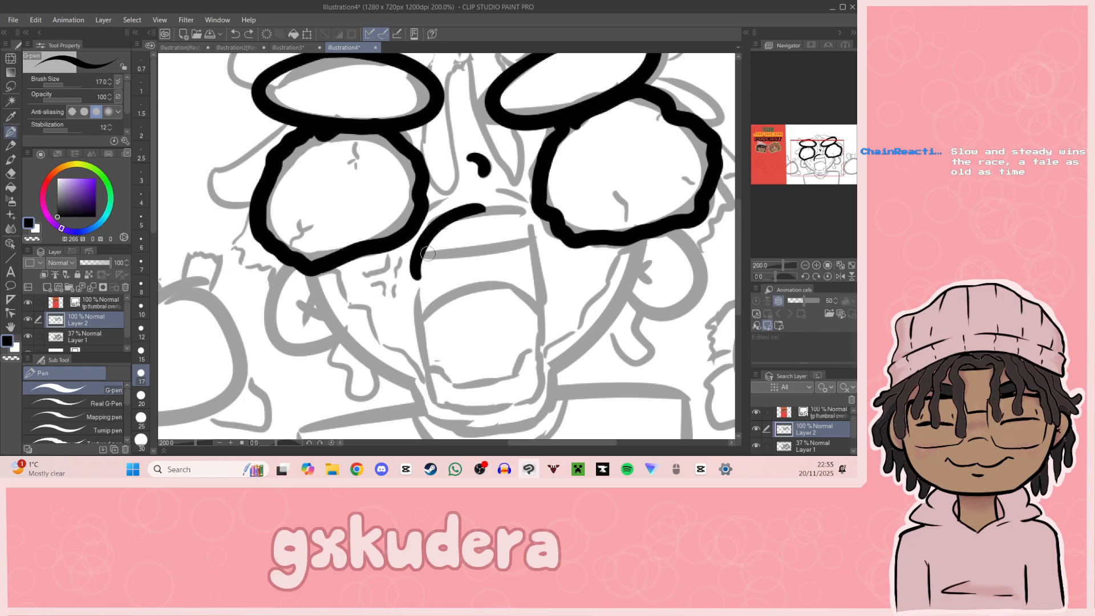
pyautogui.hotkey('ctrl', 'z')
pyautogui.moveTo(415, 281)
pyautogui.mouseDown()
pyautogui.moveTo(466, 221)
pyautogui.moveTo(440, 218)
pyautogui.moveTo(532, 212)
pyautogui.moveTo(549, 277)
pyautogui.mouseUp()
pyautogui.hotkey('ctrl', 'z')
pyautogui.moveTo(523, 210); pyautogui.dragTo(539, 308)
pyautogui.hotkey('ctrl', 'z')
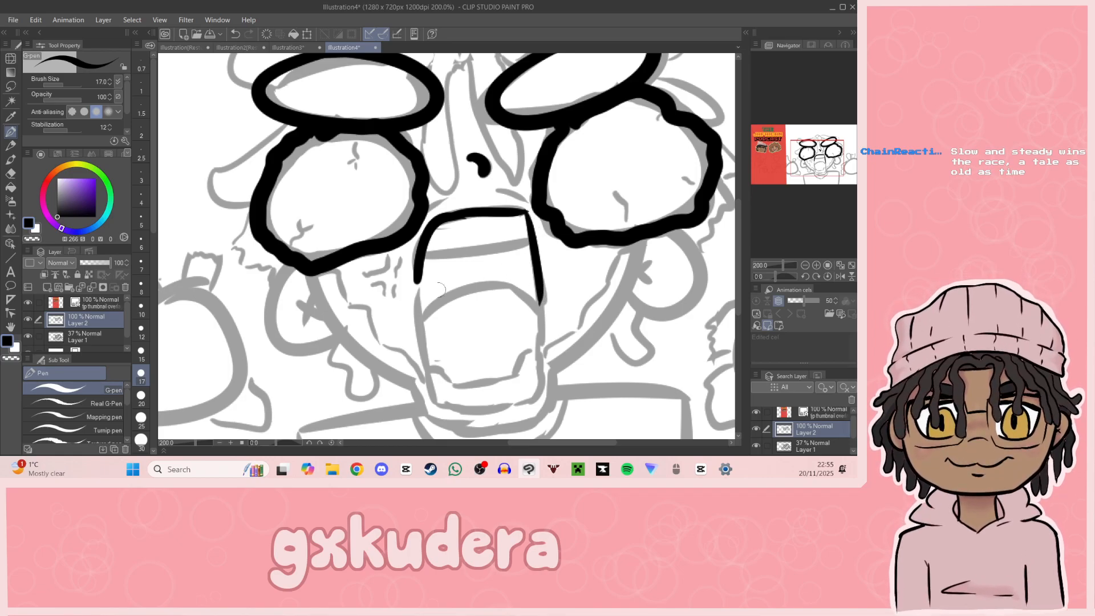
pyautogui.moveTo(415, 266)
pyautogui.mouseDown()
pyautogui.moveTo(426, 376)
pyautogui.moveTo(426, 366)
pyautogui.moveTo(444, 408)
pyautogui.mouseUp()
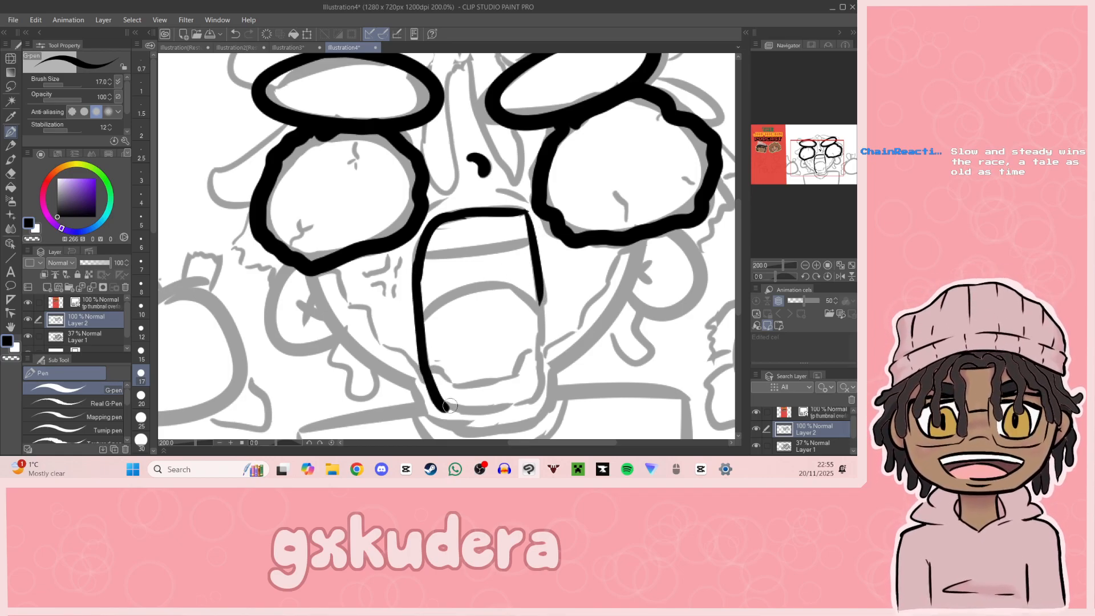
# Step: Reduce the G-pen brush size to 12 and close the bottom of the mouth outline with a rounded stroke
pyautogui.moveTo(828, 171); pyautogui.dragTo(827, 172)
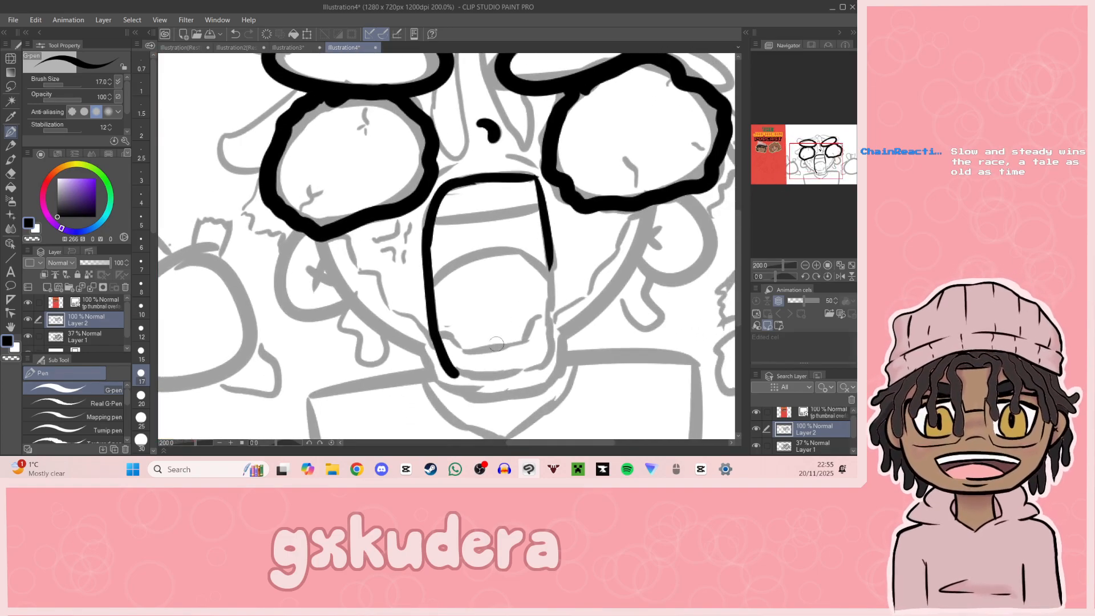
pyautogui.moveTo(452, 370); pyautogui.dragTo(525, 367)
pyautogui.hotkey('ctrl', 'z')
pyautogui.moveTo(453, 370); pyautogui.dragTo(525, 366)
pyautogui.hotkey('ctrl', 'z')
pyautogui.click(141, 328)
pyautogui.moveTo(454, 371)
pyautogui.mouseDown()
pyautogui.moveTo(527, 368)
pyautogui.moveTo(489, 379)
pyautogui.moveTo(547, 365)
pyautogui.moveTo(554, 311)
pyautogui.moveTo(551, 349)
pyautogui.mouseUp()
pyautogui.hotkey('ctrl', 'z')
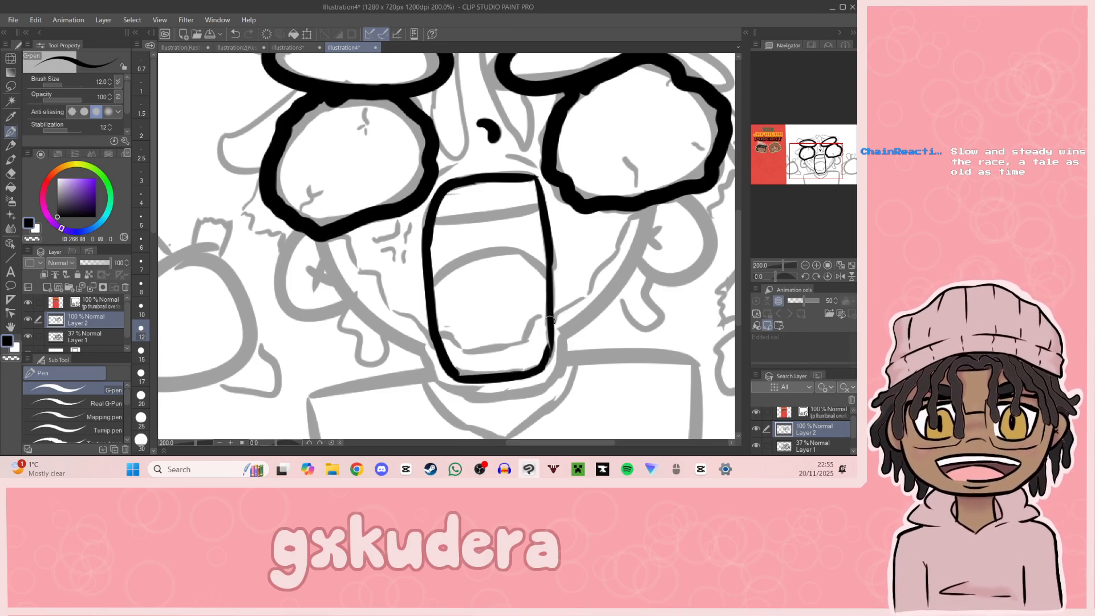
# Step: Ink the tongue with its centre line and the upper and lower teeth lines inside the mouth
pyautogui.moveTo(438, 330)
pyautogui.mouseDown()
pyautogui.moveTo(465, 348)
pyautogui.moveTo(516, 341)
pyautogui.moveTo(548, 310)
pyautogui.mouseUp()
pyautogui.moveTo(435, 287)
pyautogui.mouseDown()
pyautogui.moveTo(467, 255)
pyautogui.moveTo(550, 282)
pyautogui.mouseUp()
pyautogui.moveTo(484, 256); pyautogui.dragTo(485, 305)
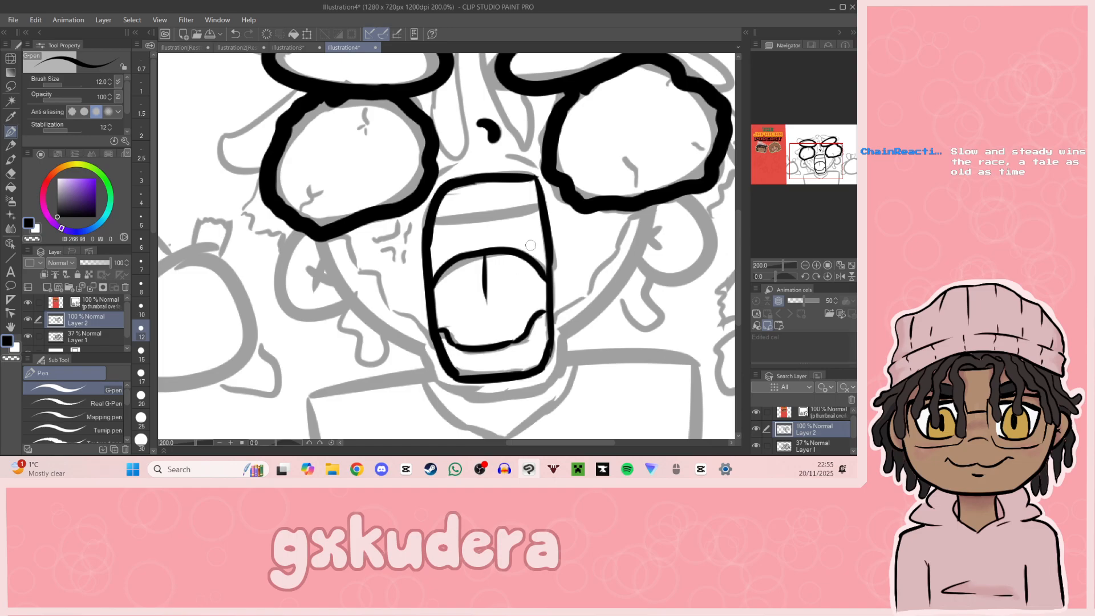
pyautogui.moveTo(434, 223); pyautogui.dragTo(539, 210)
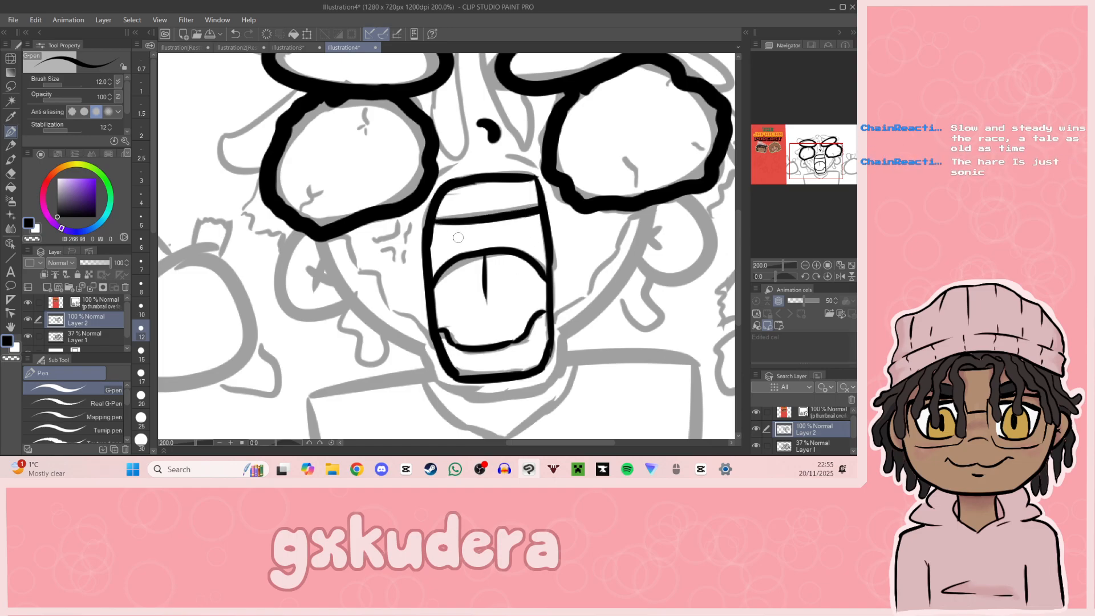
# Step: Ink a small wavy uvula shape between the upper teeth line and the tongue
pyautogui.moveTo(460, 236)
pyautogui.mouseDown()
pyautogui.moveTo(454, 254)
pyautogui.moveTo(466, 229)
pyautogui.moveTo(473, 249)
pyautogui.moveTo(484, 235)
pyautogui.moveTo(473, 230)
pyautogui.moveTo(481, 246)
pyautogui.moveTo(500, 228)
pyautogui.moveTo(505, 247)
pyautogui.moveTo(478, 246)
pyautogui.moveTo(499, 250)
pyautogui.mouseUp()
pyautogui.hotkey('ctrl', 'z')
pyautogui.hotkey('ctrl', 'z')
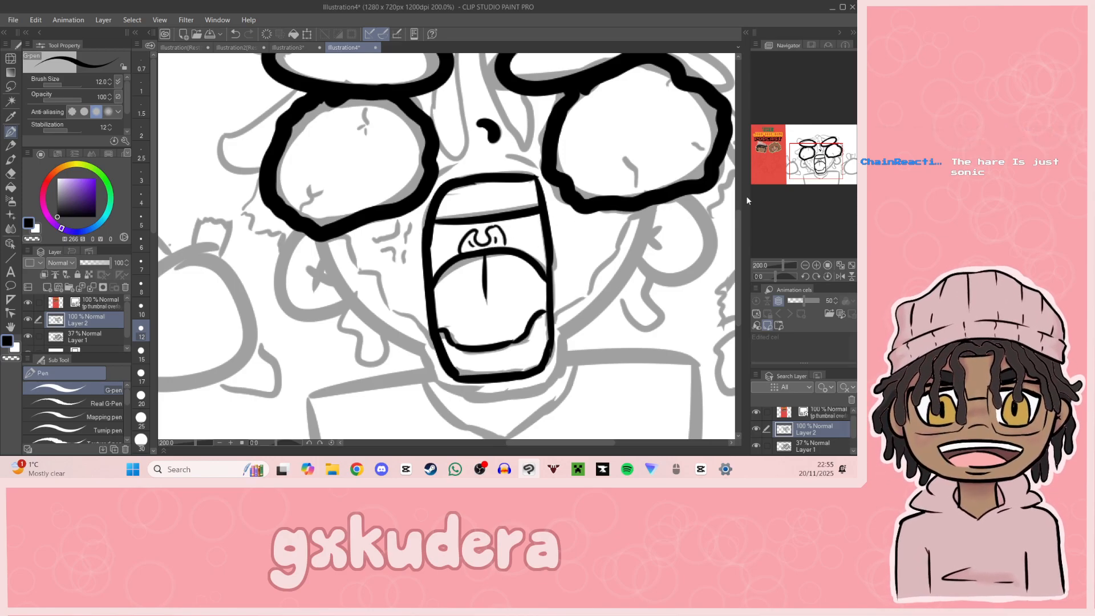
# Step: Ink the jaw outline from beneath the left eye, around the chin, and up to the right eye
pyautogui.moveTo(376, 260)
pyautogui.mouseDown()
pyautogui.moveTo(376, 270)
pyautogui.moveTo(455, 205)
pyautogui.moveTo(491, 281)
pyautogui.mouseUp()
pyautogui.hotkey('ctrl', 'z')
pyautogui.moveTo(398, 182)
pyautogui.mouseDown()
pyautogui.moveTo(467, 276)
pyautogui.moveTo(492, 274)
pyautogui.moveTo(473, 277)
pyautogui.moveTo(552, 345)
pyautogui.moveTo(530, 341)
pyautogui.moveTo(602, 340)
pyautogui.mouseUp()
pyautogui.hotkey('ctrl', 'z')
pyautogui.moveTo(535, 344)
pyautogui.mouseDown()
pyautogui.moveTo(629, 331)
pyautogui.moveTo(644, 280)
pyautogui.moveTo(669, 262)
pyautogui.mouseUp()
pyautogui.hotkey('ctrl', 'z')
pyautogui.moveTo(794, 168); pyautogui.dragTo(820, 162)
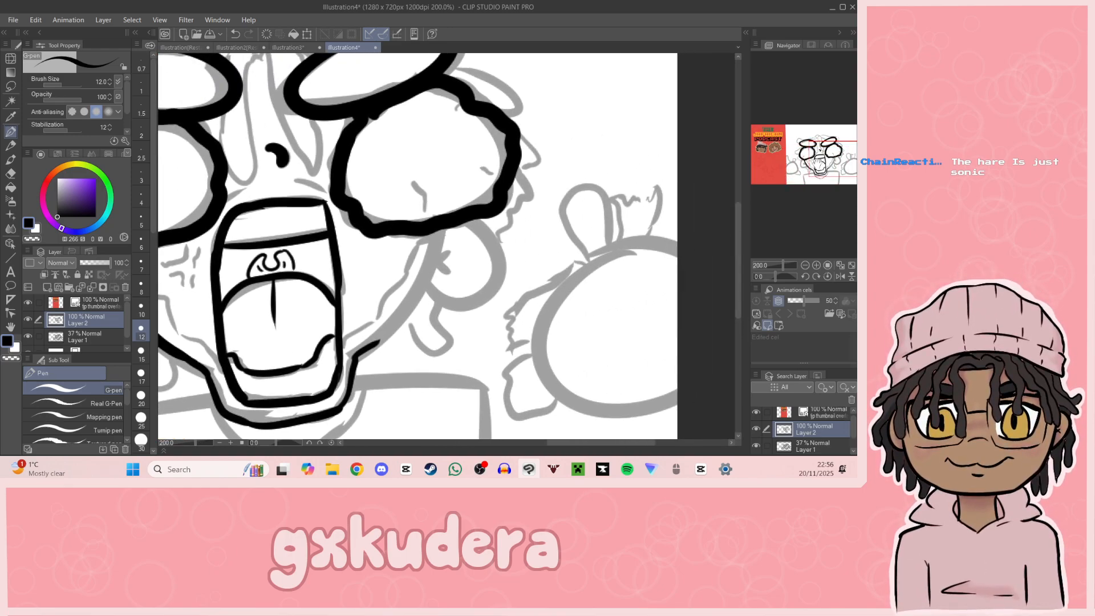
pyautogui.moveTo(370, 345); pyautogui.dragTo(416, 290)
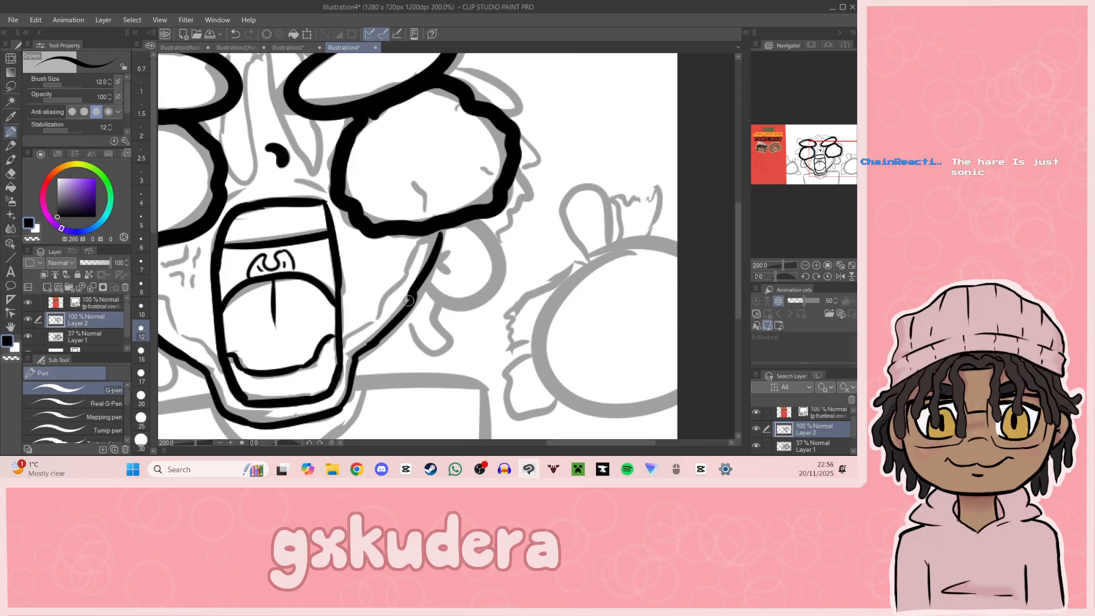
pyautogui.moveTo(438, 232); pyautogui.dragTo(414, 294)
# Step: Ink the rounded outlines of both ears and add small crossed strokes inside each one
pyautogui.moveTo(427, 284)
pyautogui.mouseDown()
pyautogui.moveTo(498, 288)
pyautogui.moveTo(484, 223)
pyautogui.mouseUp()
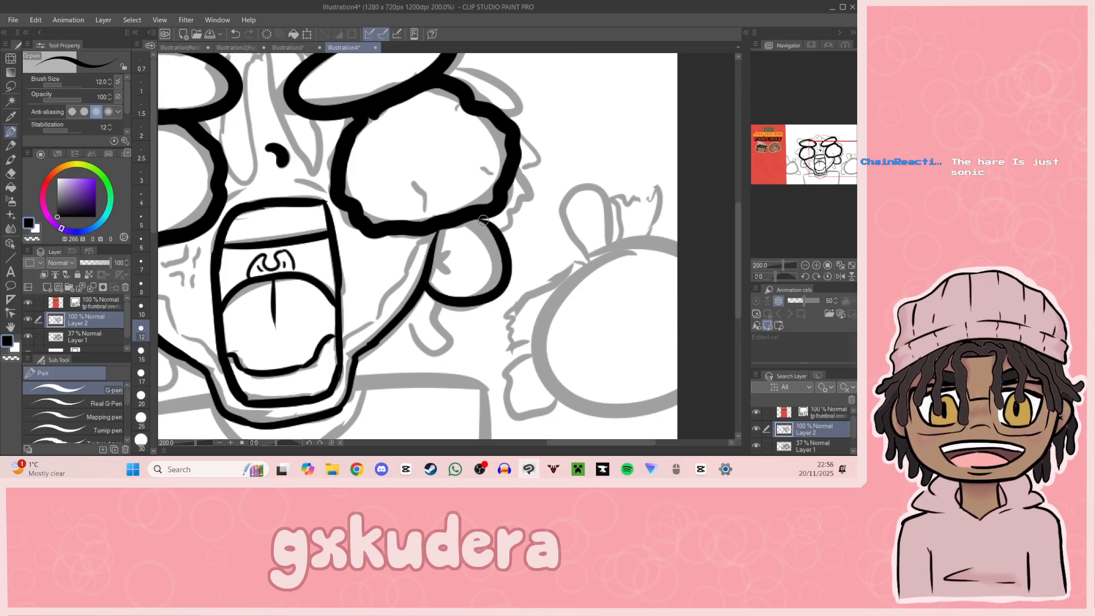
pyautogui.moveTo(434, 255); pyautogui.dragTo(456, 240)
pyautogui.moveTo(438, 251); pyautogui.dragTo(450, 266)
pyautogui.moveTo(835, 172); pyautogui.dragTo(768, 165)
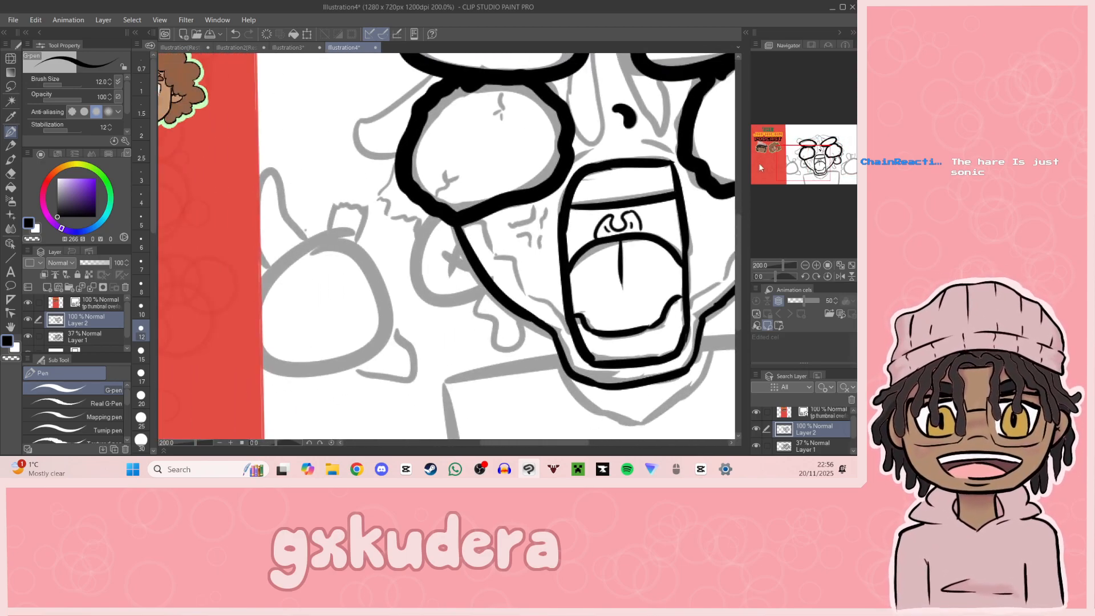
pyautogui.moveTo(440, 219)
pyautogui.mouseDown()
pyautogui.moveTo(428, 296)
pyautogui.moveTo(483, 289)
pyautogui.mouseUp()
pyautogui.moveTo(443, 250)
pyautogui.mouseDown()
pyautogui.moveTo(466, 265)
pyautogui.moveTo(450, 272)
pyautogui.mouseUp()
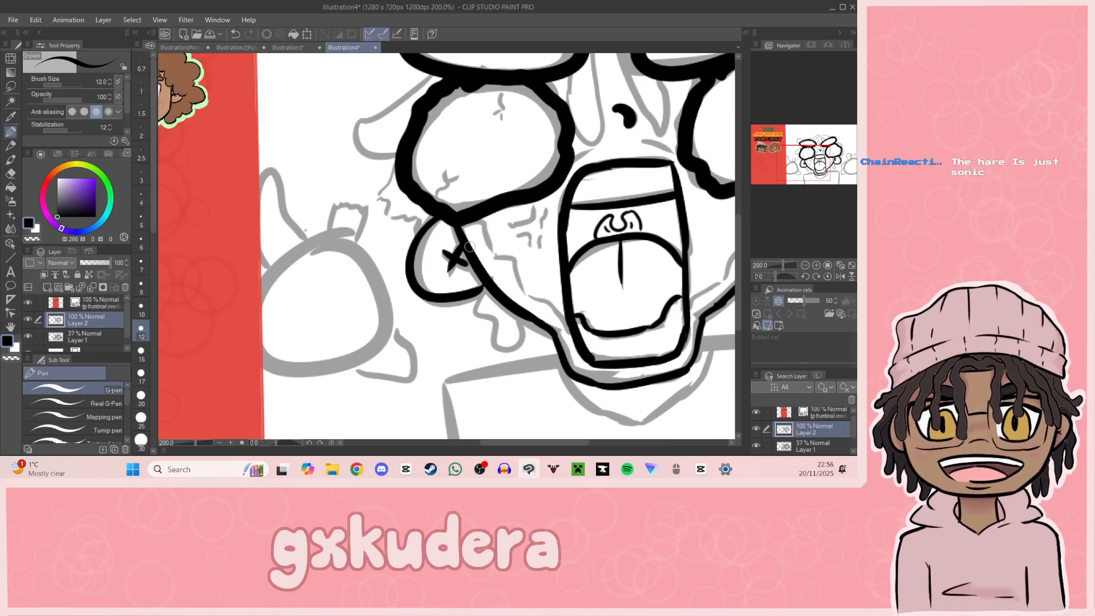
# Step: Ink jagged inner contour lines along both cheeks, running from the ears down to the mouth
pyautogui.moveTo(806, 162); pyautogui.dragTo(816, 157)
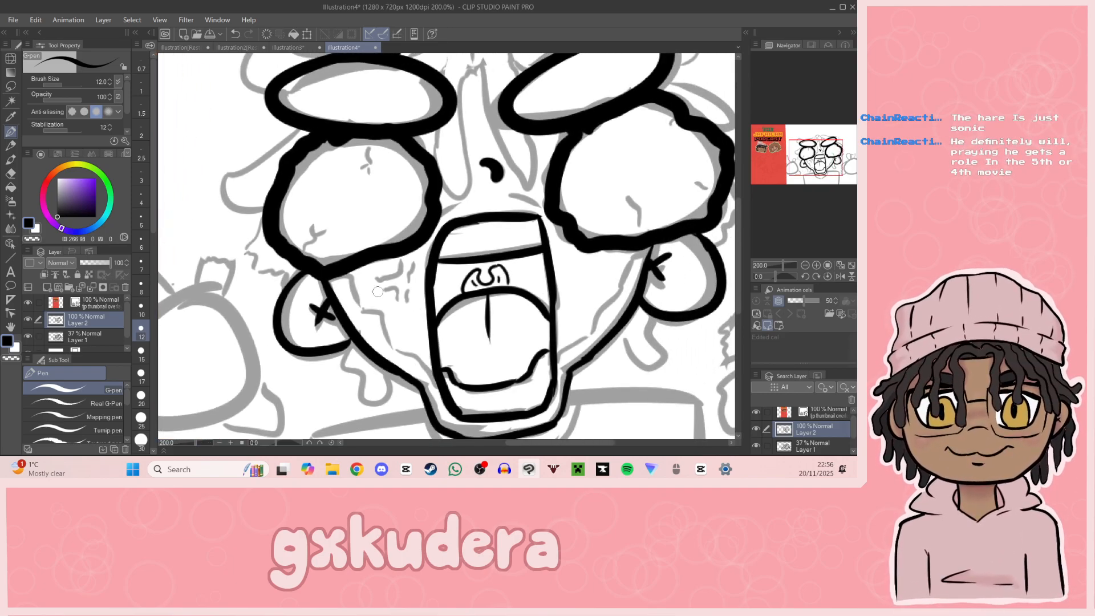
pyautogui.moveTo(330, 280)
pyautogui.mouseDown()
pyautogui.moveTo(384, 325)
pyautogui.moveTo(411, 331)
pyautogui.moveTo(385, 329)
pyautogui.moveTo(437, 375)
pyautogui.mouseUp()
pyautogui.hotkey('ctrl', 'z')
pyautogui.hotkey('ctrl', 'z')
pyautogui.hotkey('ctrl', 'z')
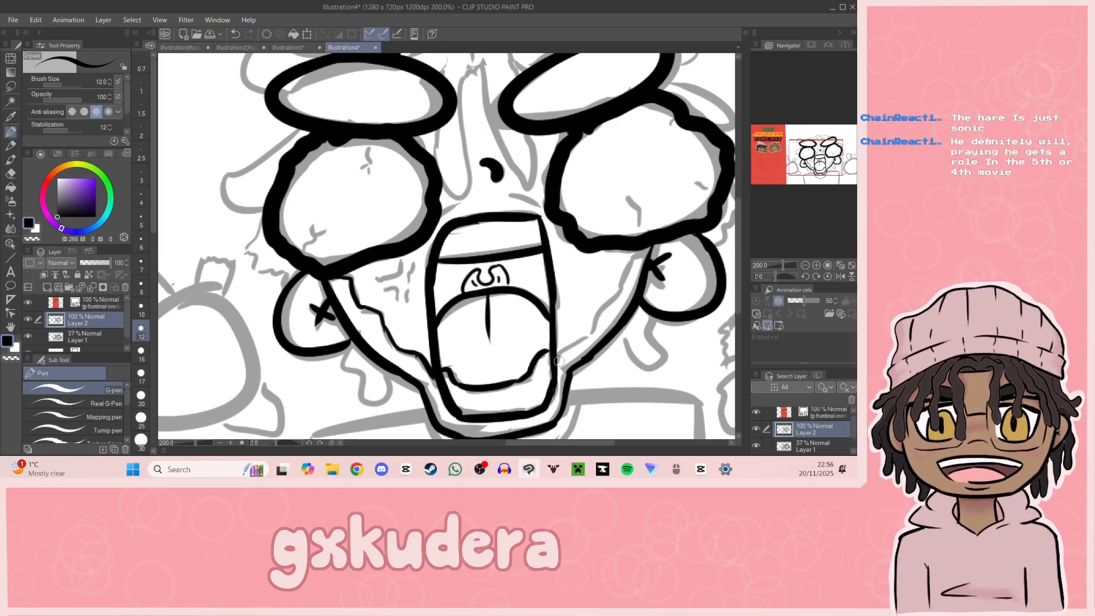
pyautogui.moveTo(557, 362)
pyautogui.mouseDown()
pyautogui.moveTo(591, 336)
pyautogui.moveTo(642, 252)
pyautogui.moveTo(605, 304)
pyautogui.mouseUp()
pyautogui.hotkey('ctrl', 'z')
pyautogui.hotkey('ctrl', 'z')
# Step: Ink the bulging-vein mark on the left cheek and short crease lines above the mouth
pyautogui.hotkey('ctrl', 'z')
pyautogui.moveTo(649, 252); pyautogui.dragTo(605, 306)
pyautogui.hotkey('ctrl', 'z')
pyautogui.moveTo(377, 280)
pyautogui.mouseDown()
pyautogui.moveTo(410, 268)
pyautogui.moveTo(389, 279)
pyautogui.moveTo(412, 253)
pyautogui.moveTo(408, 301)
pyautogui.moveTo(394, 289)
pyautogui.moveTo(400, 303)
pyautogui.mouseUp()
pyautogui.hotkey('ctrl', 'z')
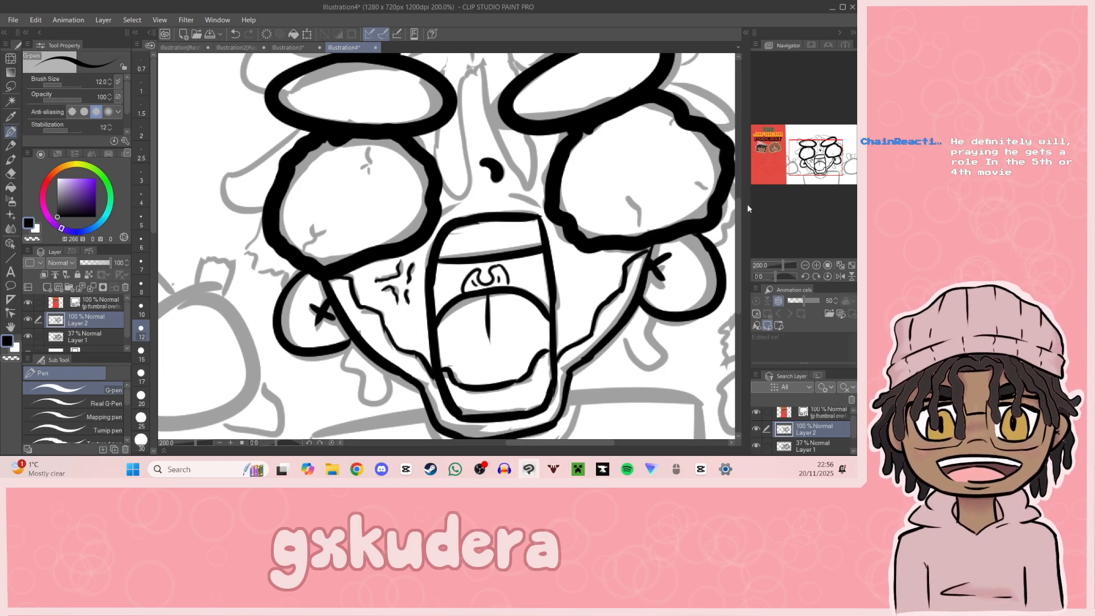
pyautogui.scroll(-2, 410, 250)
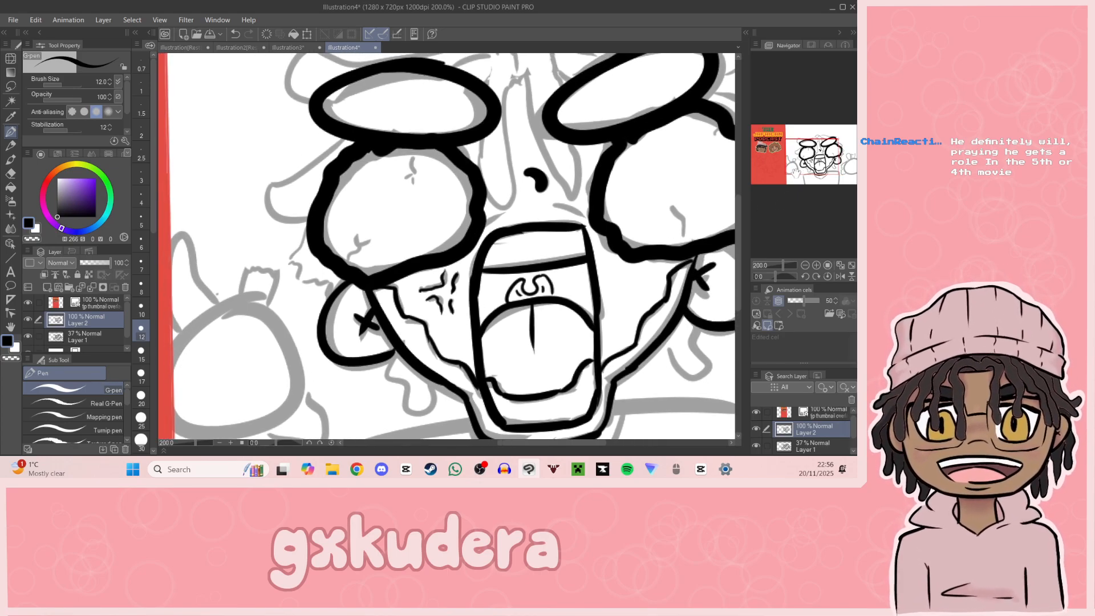
pyautogui.moveTo(409, 250)
pyautogui.mouseDown()
pyautogui.moveTo(504, 233)
pyautogui.moveTo(484, 228)
pyautogui.moveTo(509, 238)
pyautogui.mouseUp()
pyautogui.hotkey('ctrl', 'z')
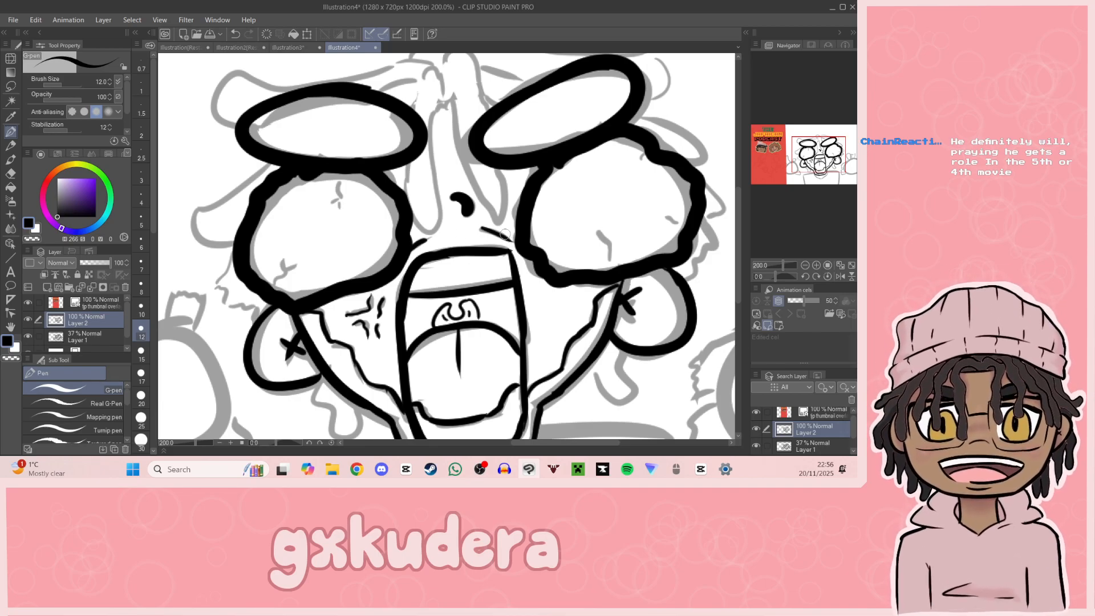
# Step: Ink the left hand's round palm, redrawing the circle until it fits the sketch
pyautogui.moveTo(803, 181)
pyautogui.mouseDown()
pyautogui.moveTo(786, 173)
pyautogui.moveTo(807, 160)
pyautogui.mouseUp()
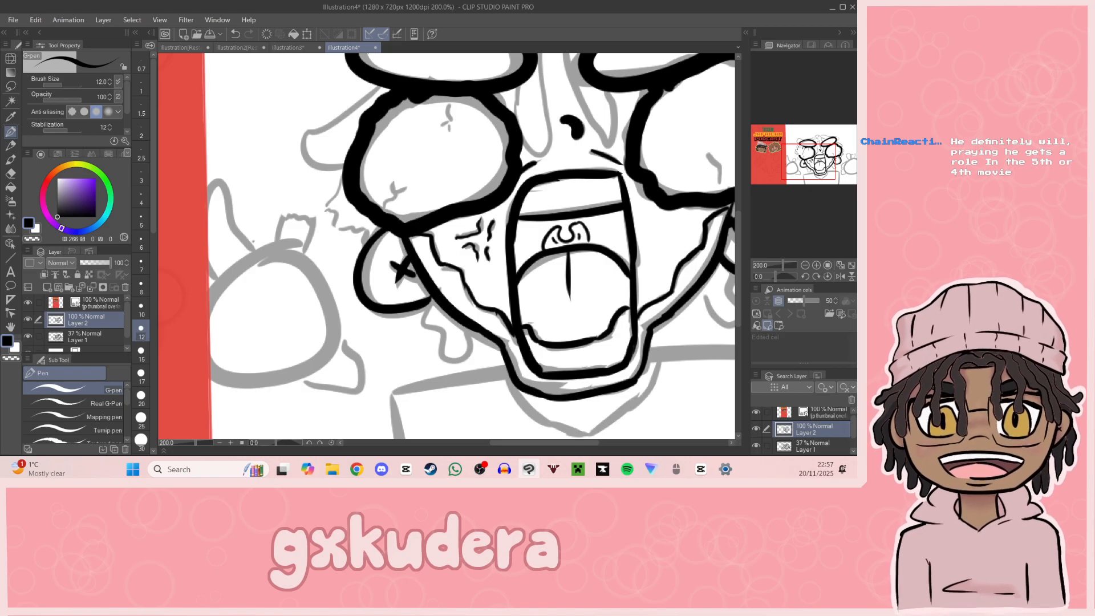
pyautogui.moveTo(410, 273); pyautogui.dragTo(499, 234)
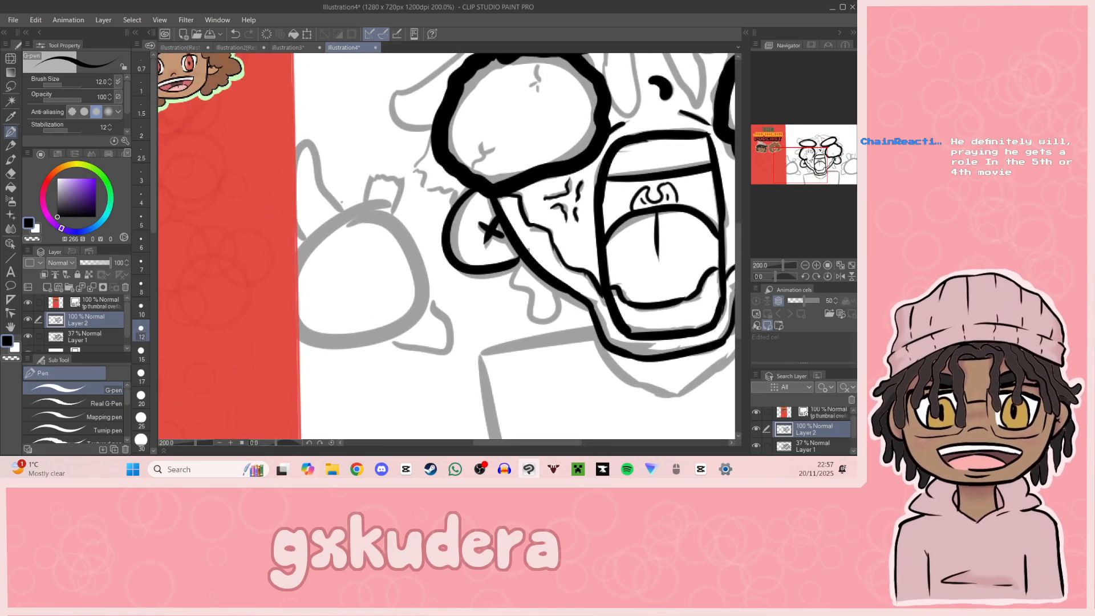
pyautogui.moveTo(379, 209)
pyautogui.mouseDown()
pyautogui.moveTo(342, 217)
pyautogui.moveTo(345, 336)
pyautogui.moveTo(314, 241)
pyautogui.moveTo(401, 330)
pyautogui.moveTo(310, 240)
pyautogui.moveTo(388, 328)
pyautogui.moveTo(348, 211)
pyautogui.moveTo(335, 342)
pyautogui.moveTo(374, 200)
pyautogui.mouseUp()
pyautogui.hotkey('ctrl', 'z')
pyautogui.hotkey('ctrl', 'z')
pyautogui.hotkey('ctrl', 'z')
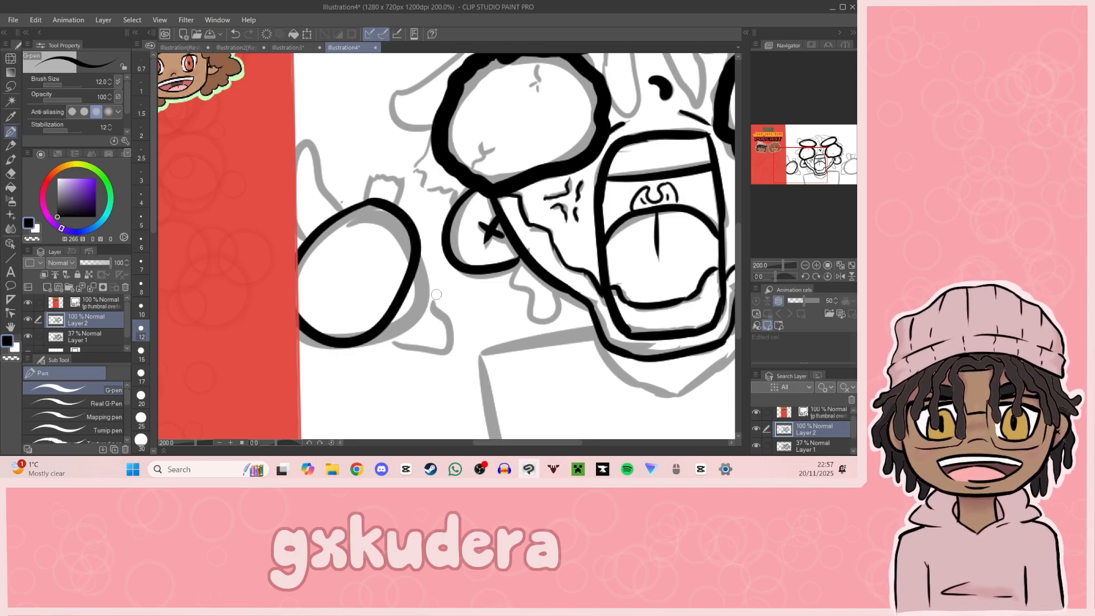
pyautogui.hotkey('ctrl', 'z')
pyautogui.moveTo(381, 210)
pyautogui.mouseDown()
pyautogui.moveTo(300, 283)
pyautogui.moveTo(370, 209)
pyautogui.mouseUp()
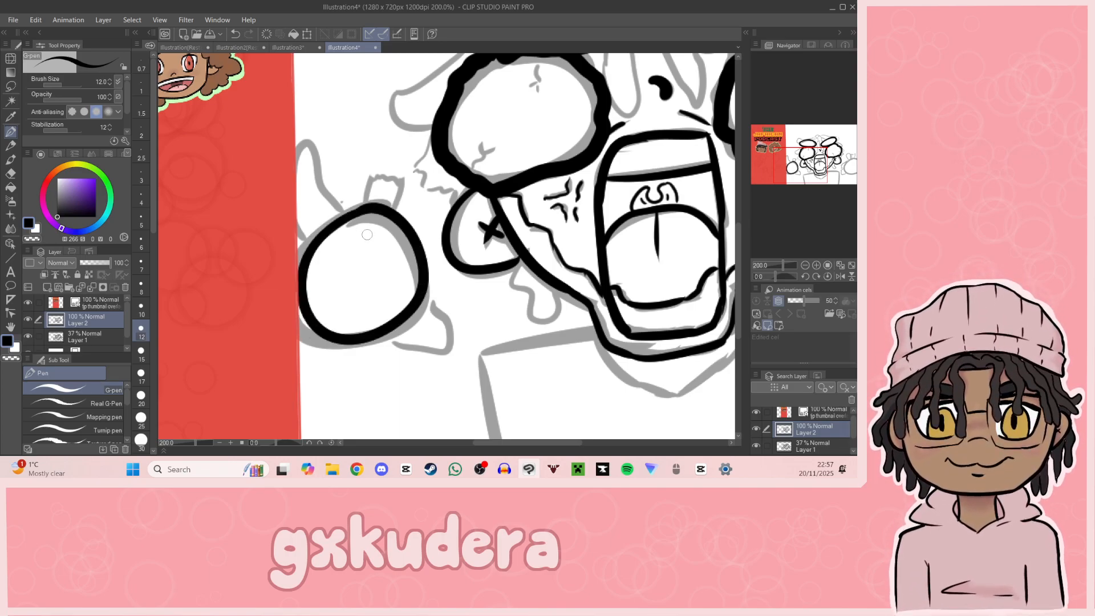
# Step: Ink the left hand's wavy fingers, the jagged torn stump on top, and a pointed shard beside the lower finger
pyautogui.moveTo(392, 335)
pyautogui.mouseDown()
pyautogui.moveTo(386, 373)
pyautogui.moveTo(421, 345)
pyautogui.moveTo(428, 309)
pyautogui.mouseUp()
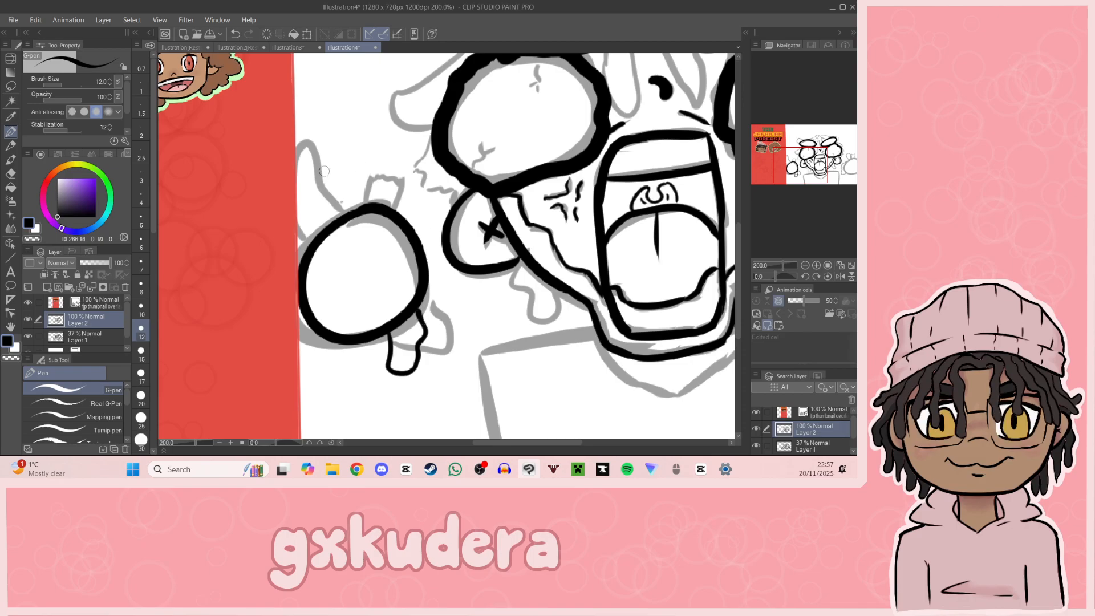
pyautogui.moveTo(334, 167)
pyautogui.mouseDown()
pyautogui.moveTo(344, 211)
pyautogui.moveTo(333, 158)
pyautogui.moveTo(305, 171)
pyautogui.moveTo(324, 229)
pyautogui.mouseUp()
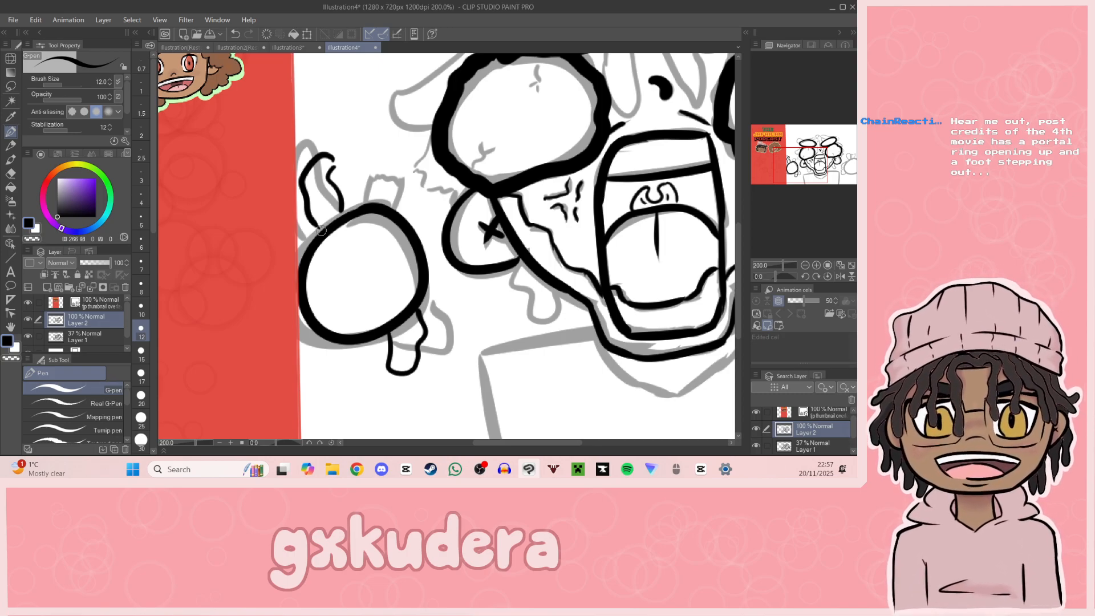
pyautogui.moveTo(342, 209)
pyautogui.mouseDown()
pyautogui.moveTo(349, 184)
pyautogui.moveTo(371, 171)
pyautogui.moveTo(366, 204)
pyautogui.mouseUp()
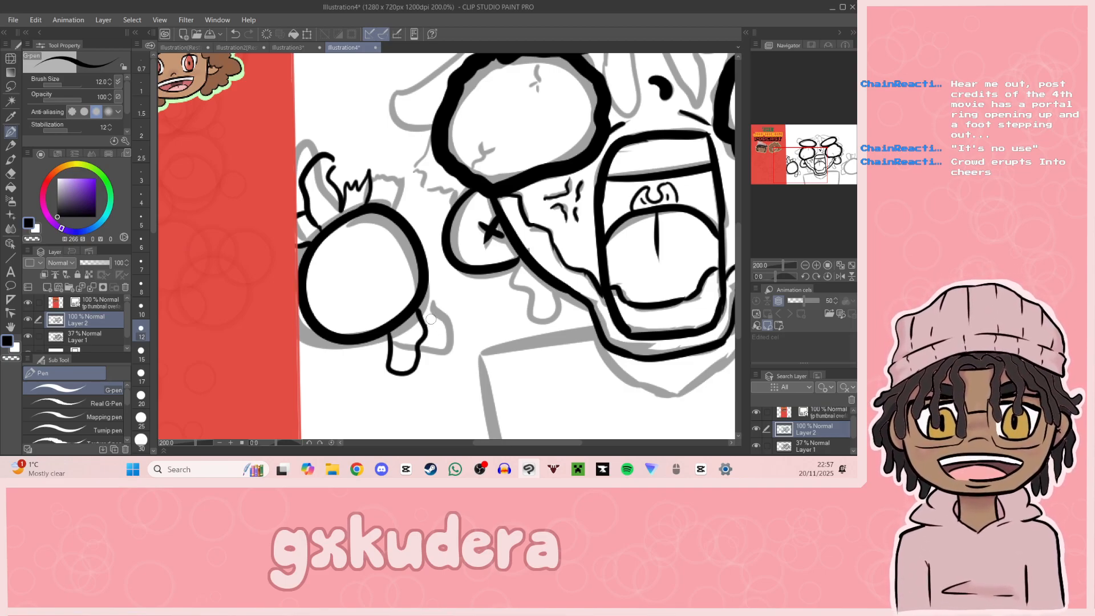
pyautogui.moveTo(427, 320)
pyautogui.mouseDown()
pyautogui.moveTo(443, 313)
pyautogui.moveTo(437, 294)
pyautogui.mouseUp()
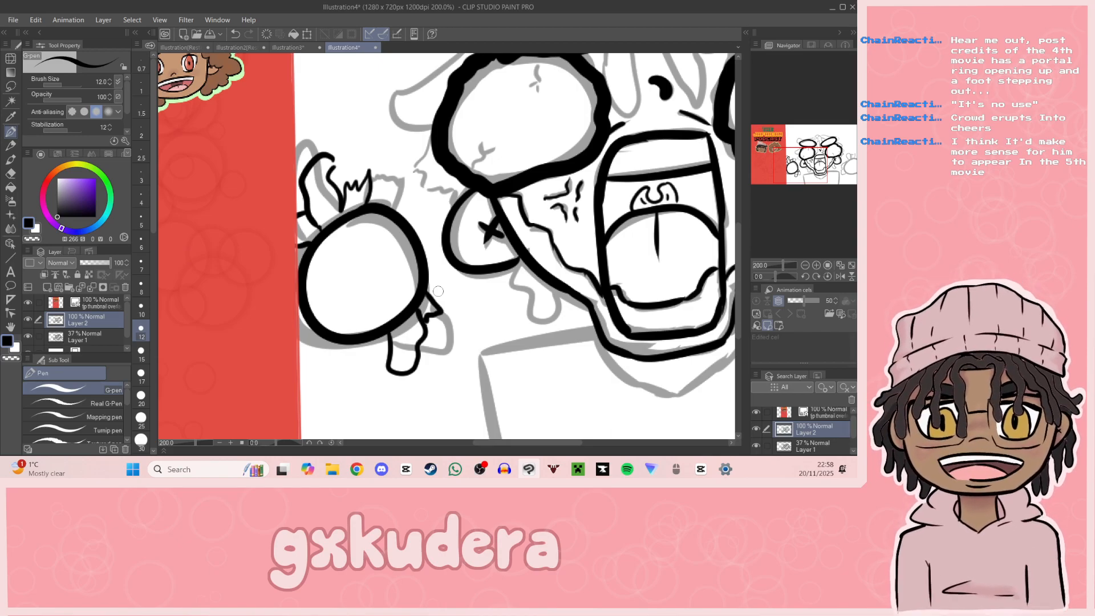
# Step: Ink the jagged torn strand beside the left eye and the dripping shape beneath the left ear
pyautogui.moveTo(429, 141)
pyautogui.mouseDown()
pyautogui.moveTo(414, 174)
pyautogui.moveTo(462, 204)
pyautogui.mouseUp()
pyautogui.moveTo(518, 271)
pyautogui.mouseDown()
pyautogui.moveTo(534, 315)
pyautogui.moveTo(566, 295)
pyautogui.mouseUp()
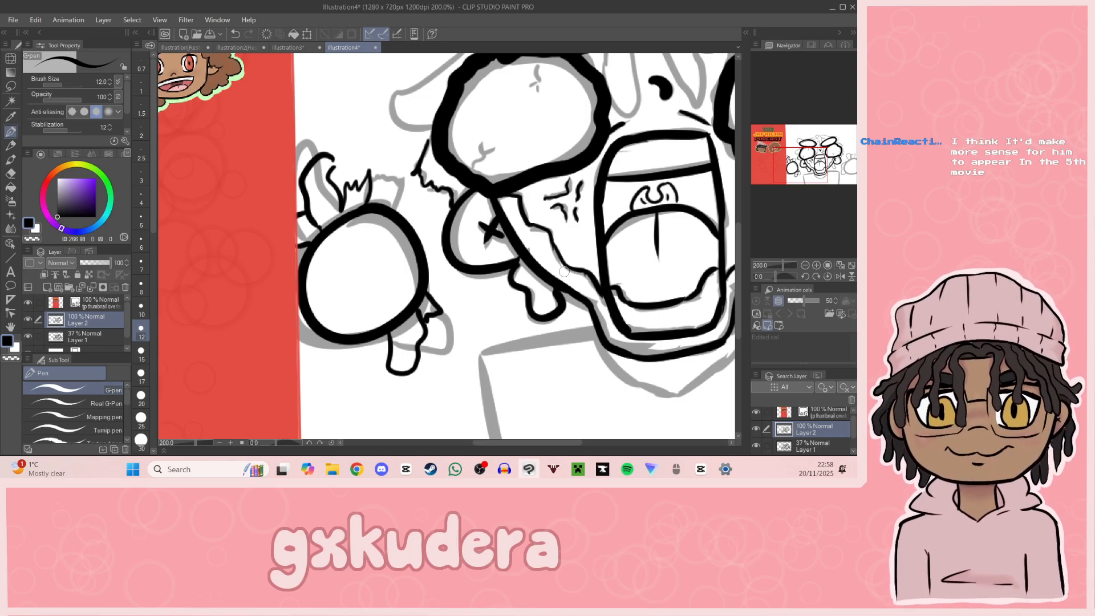
pyautogui.moveTo(563, 272); pyautogui.dragTo(573, 400)
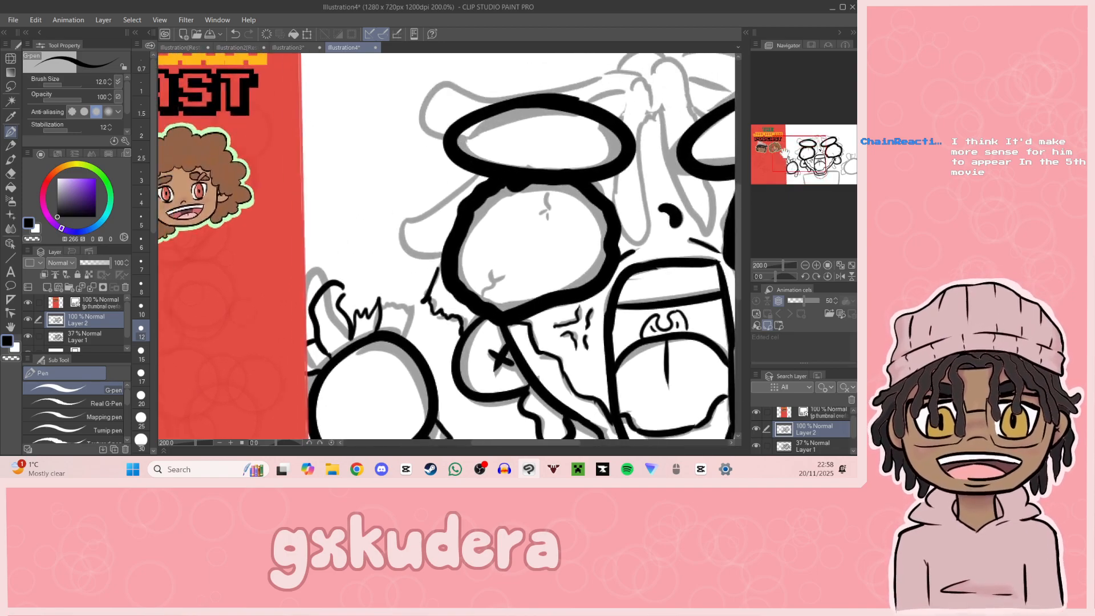
# Step: Ink the two dreadlocks sticking out beside the left eye and the oval above it, with rounded ends
pyautogui.moveTo(468, 179)
pyautogui.mouseDown()
pyautogui.moveTo(434, 211)
pyautogui.moveTo(446, 246)
pyautogui.mouseUp()
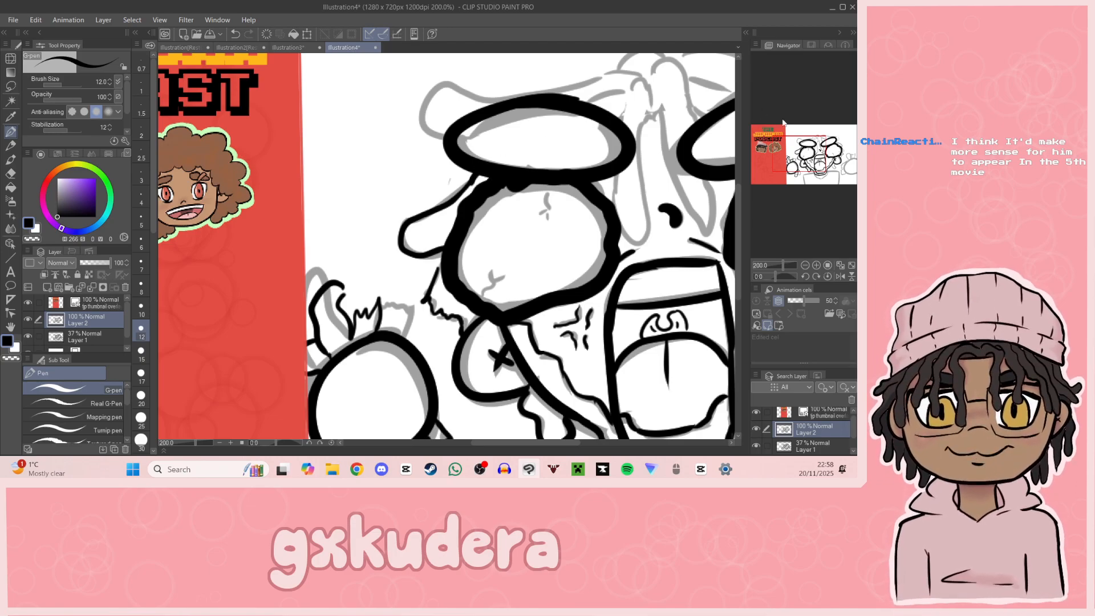
pyautogui.click(804, 146)
pyautogui.moveTo(408, 171); pyautogui.dragTo(396, 222)
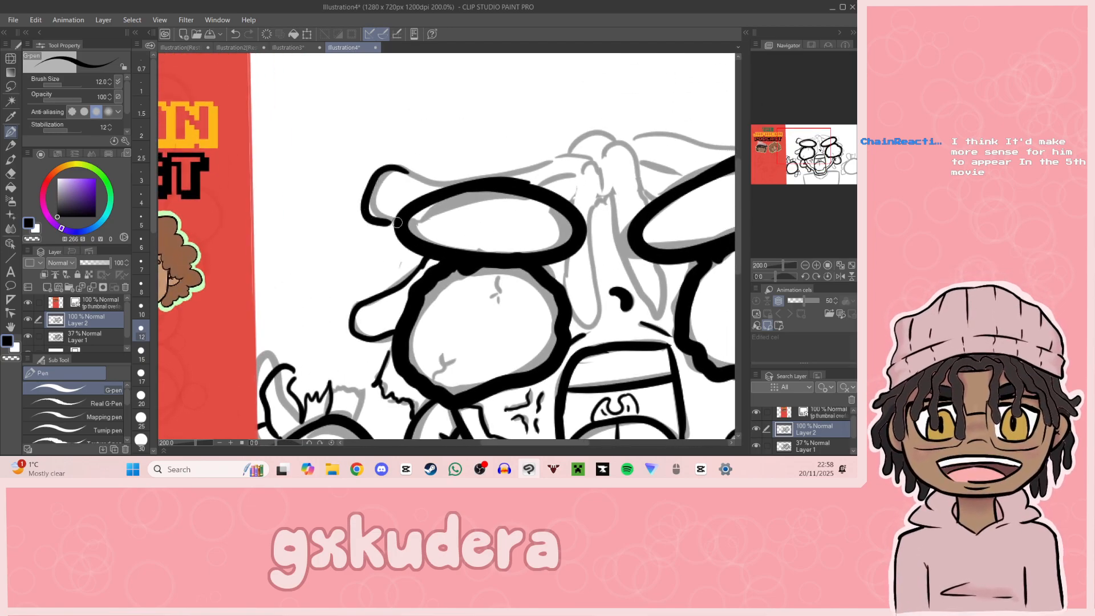
pyautogui.moveTo(406, 174)
pyautogui.mouseDown()
pyautogui.moveTo(430, 182)
pyautogui.moveTo(589, 158)
pyautogui.moveTo(542, 184)
pyautogui.mouseUp()
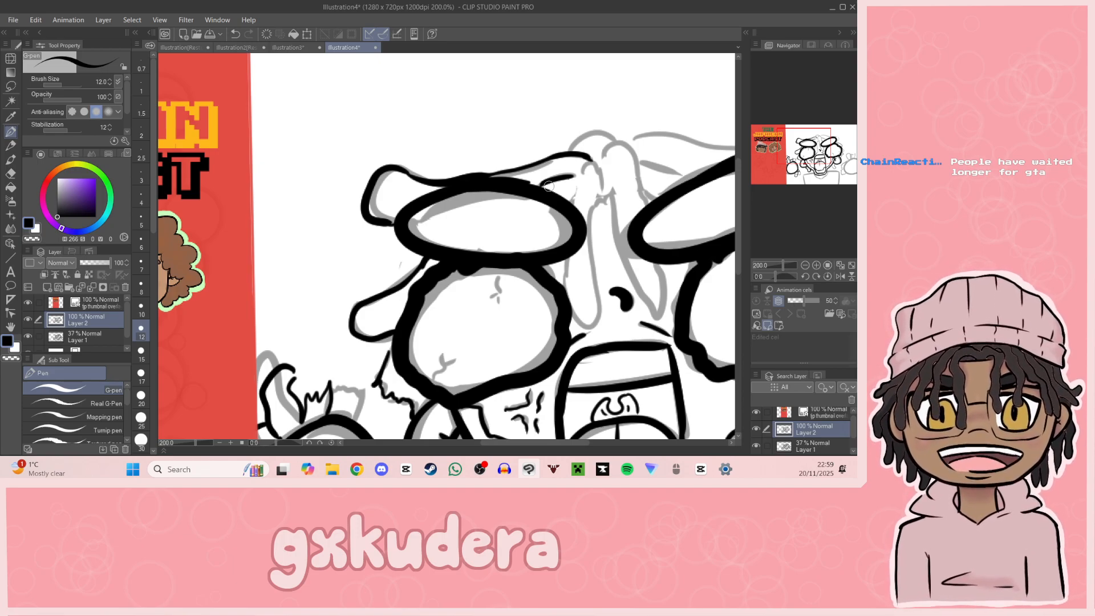
pyautogui.moveTo(548, 187); pyautogui.dragTo(410, 216)
# Step: Ink the central dreadlocks hanging over the forehead between the two ovals, including the rounded bump at the crown
pyautogui.moveTo(435, 179)
pyautogui.mouseDown()
pyautogui.moveTo(492, 170)
pyautogui.moveTo(443, 196)
pyautogui.moveTo(426, 293)
pyautogui.moveTo(444, 353)
pyautogui.mouseUp()
pyautogui.hotkey('ctrl', 'z')
pyautogui.moveTo(426, 290)
pyautogui.mouseDown()
pyautogui.moveTo(446, 356)
pyautogui.moveTo(459, 343)
pyautogui.moveTo(464, 192)
pyautogui.moveTo(487, 174)
pyautogui.moveTo(516, 229)
pyautogui.moveTo(475, 238)
pyautogui.moveTo(518, 347)
pyautogui.moveTo(519, 278)
pyautogui.mouseUp()
pyautogui.moveTo(504, 224); pyautogui.dragTo(513, 230)
pyautogui.hotkey('ctrl', 'z')
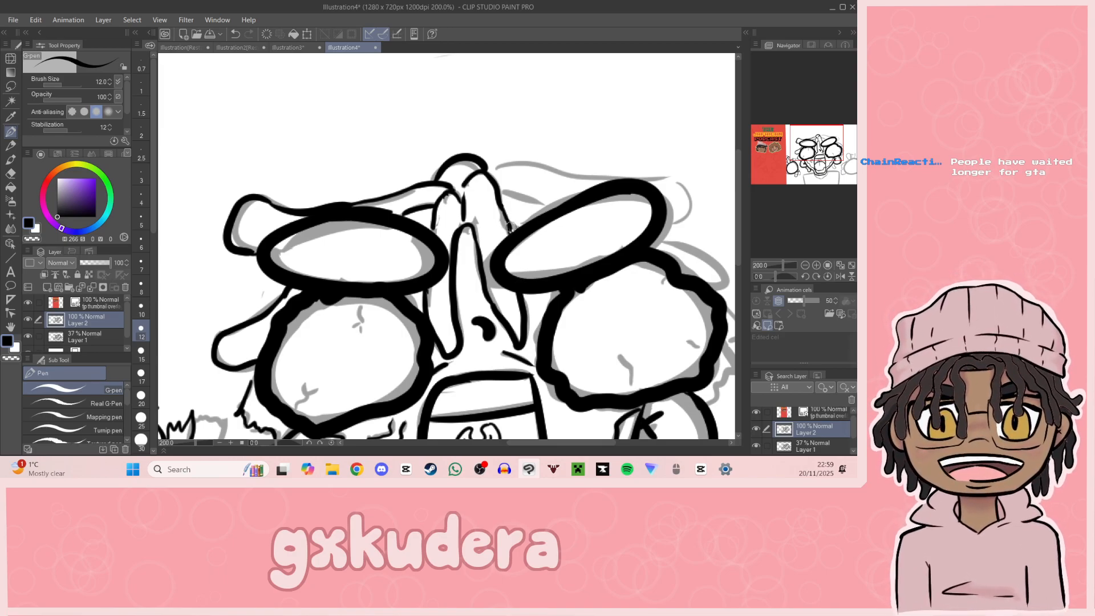
# Step: Ink the long dreadlock above the right oval with its inner line, and the shorter one beside the right eye
pyautogui.scroll(-5, 588, 218)
pyautogui.scroll(10, 446, 246)
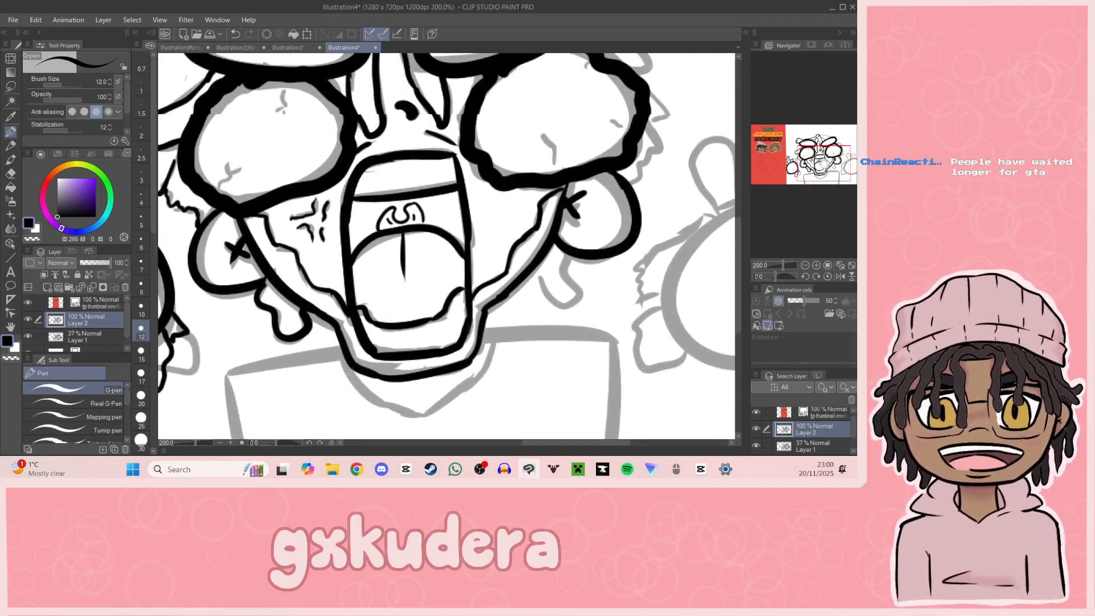
pyautogui.moveTo(547, 169)
pyautogui.mouseDown()
pyautogui.moveTo(556, 173)
pyautogui.moveTo(456, 203)
pyautogui.moveTo(365, 208)
pyautogui.moveTo(524, 215)
pyautogui.moveTo(536, 260)
pyautogui.mouseUp()
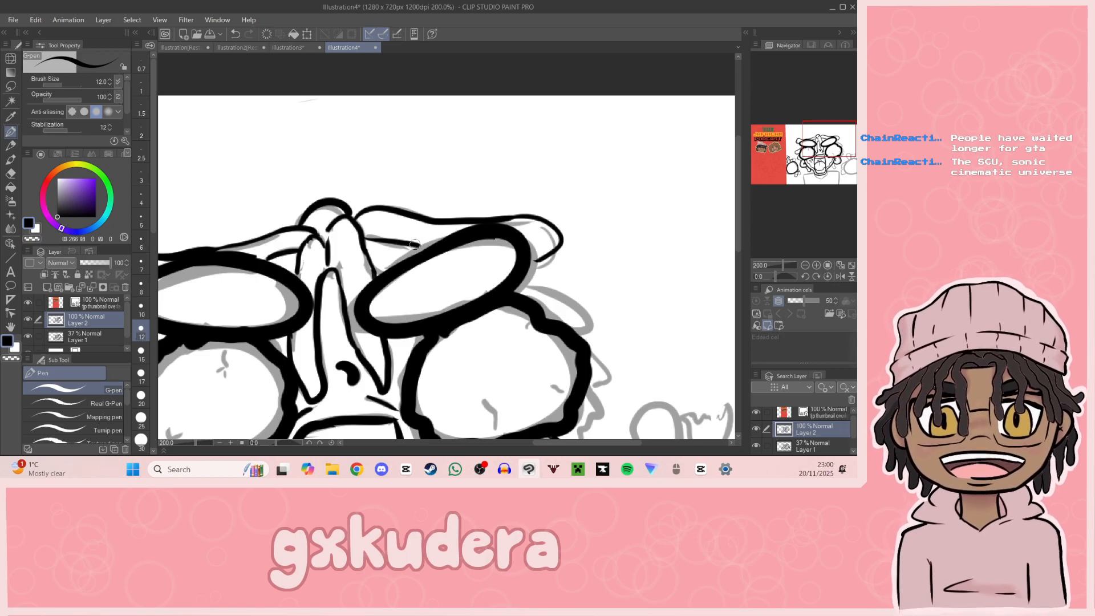
pyautogui.moveTo(367, 236); pyautogui.dragTo(419, 249)
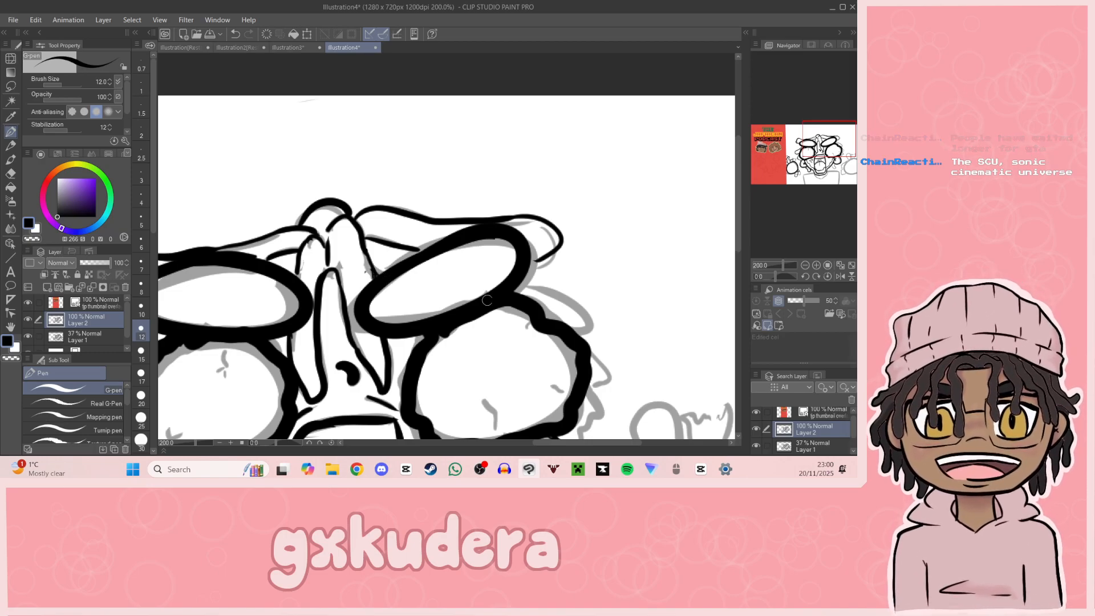
pyautogui.moveTo(529, 276)
pyautogui.mouseDown()
pyautogui.moveTo(600, 303)
pyautogui.moveTo(566, 327)
pyautogui.mouseUp()
pyautogui.hotkey('ctrl', 'z')
# Step: Ink the jagged torn strand beside the right eye and the dripping shape beneath the right ear
pyautogui.moveTo(819, 165); pyautogui.dragTo(837, 159)
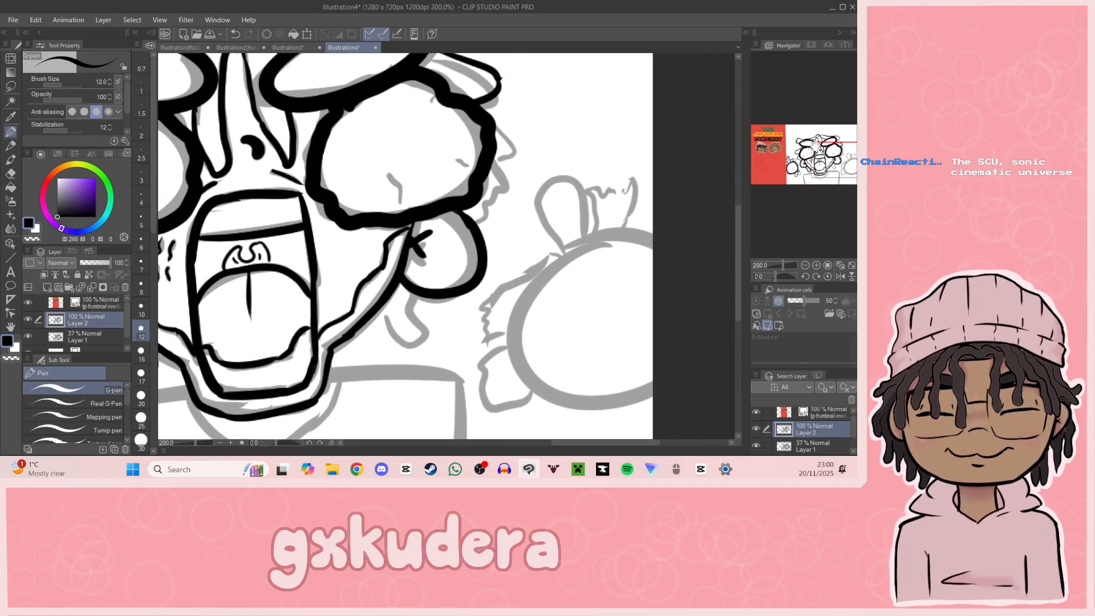
pyautogui.moveTo(838, 160); pyautogui.dragTo(850, 154)
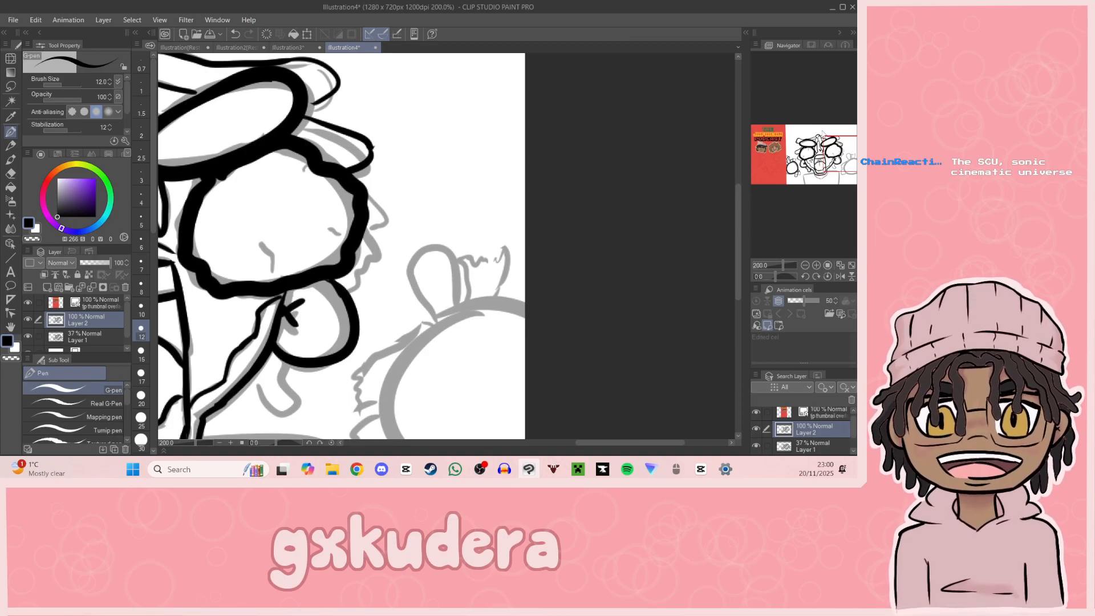
pyautogui.moveTo(360, 172)
pyautogui.mouseDown()
pyautogui.moveTo(386, 228)
pyautogui.moveTo(370, 222)
pyautogui.moveTo(395, 220)
pyautogui.mouseUp()
pyautogui.hotkey('ctrl', 'z')
pyautogui.hotkey('ctrl', 'z')
pyautogui.moveTo(356, 173)
pyautogui.mouseDown()
pyautogui.moveTo(389, 211)
pyautogui.moveTo(369, 222)
pyautogui.moveTo(379, 256)
pyautogui.moveTo(362, 302)
pyautogui.mouseUp()
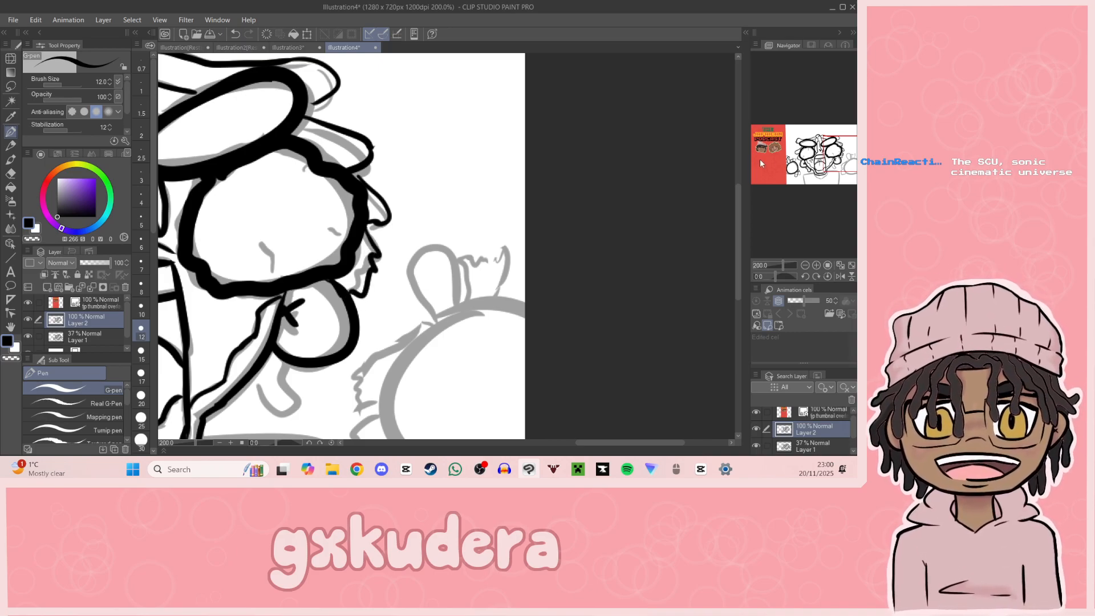
pyautogui.moveTo(823, 159); pyautogui.dragTo(846, 163)
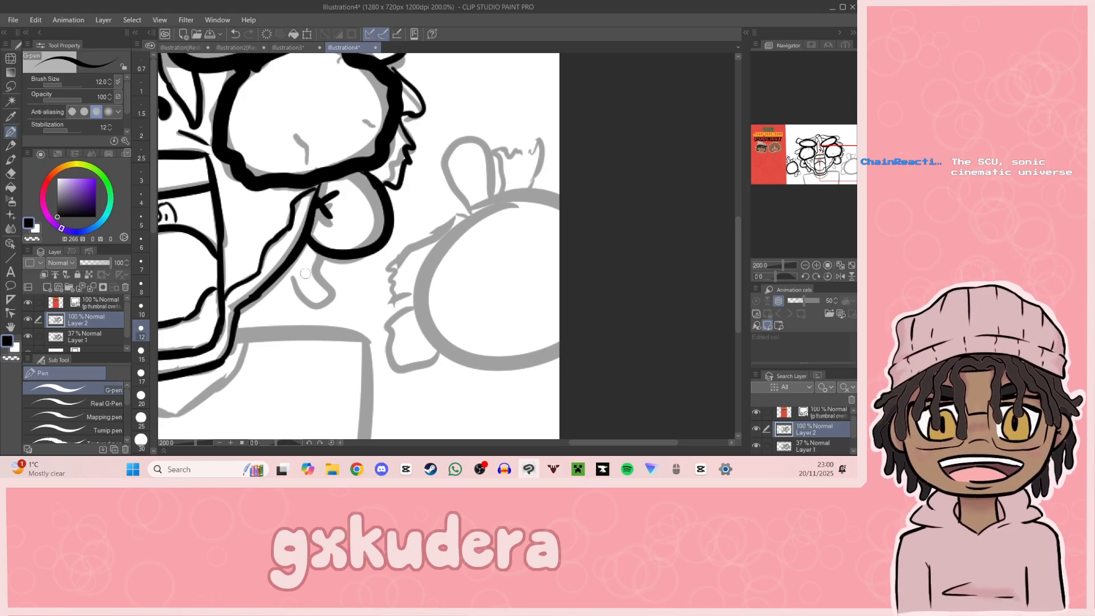
pyautogui.moveTo(316, 259)
pyautogui.mouseDown()
pyautogui.moveTo(320, 309)
pyautogui.moveTo(289, 278)
pyautogui.mouseUp()
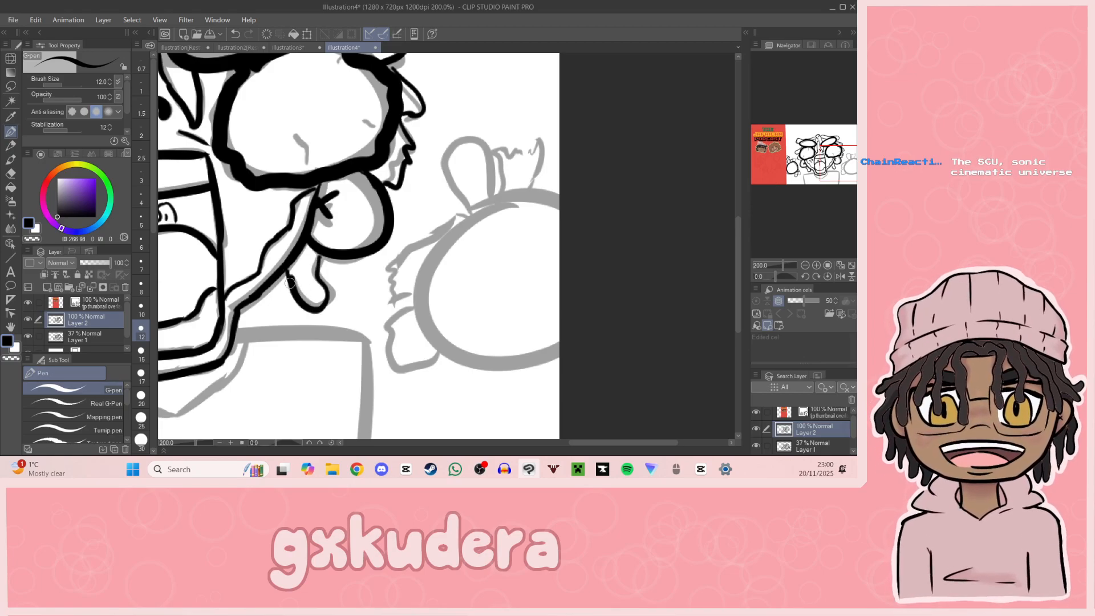
# Step: Ink the right hand's round palm up to the canvas edge, redrawing the curve until it fits the sketch
pyautogui.moveTo(834, 171)
pyautogui.mouseDown()
pyautogui.moveTo(831, 162)
pyautogui.moveTo(856, 166)
pyautogui.moveTo(822, 159)
pyautogui.moveTo(832, 179)
pyautogui.moveTo(838, 172)
pyautogui.mouseUp()
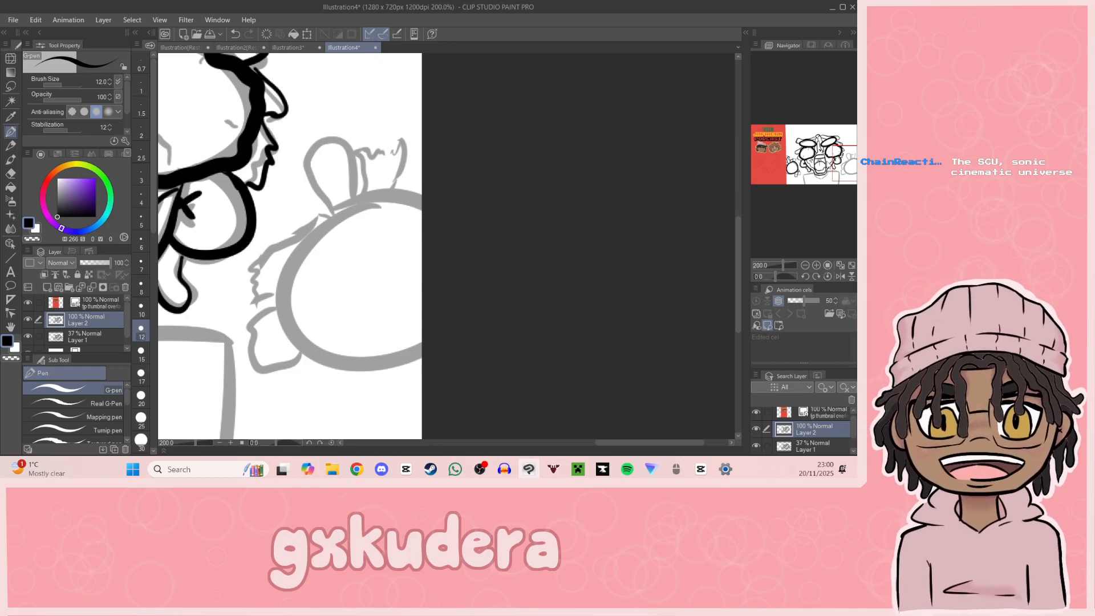
pyautogui.moveTo(390, 192)
pyautogui.mouseDown()
pyautogui.moveTo(349, 206)
pyautogui.moveTo(287, 335)
pyautogui.moveTo(423, 341)
pyautogui.mouseUp()
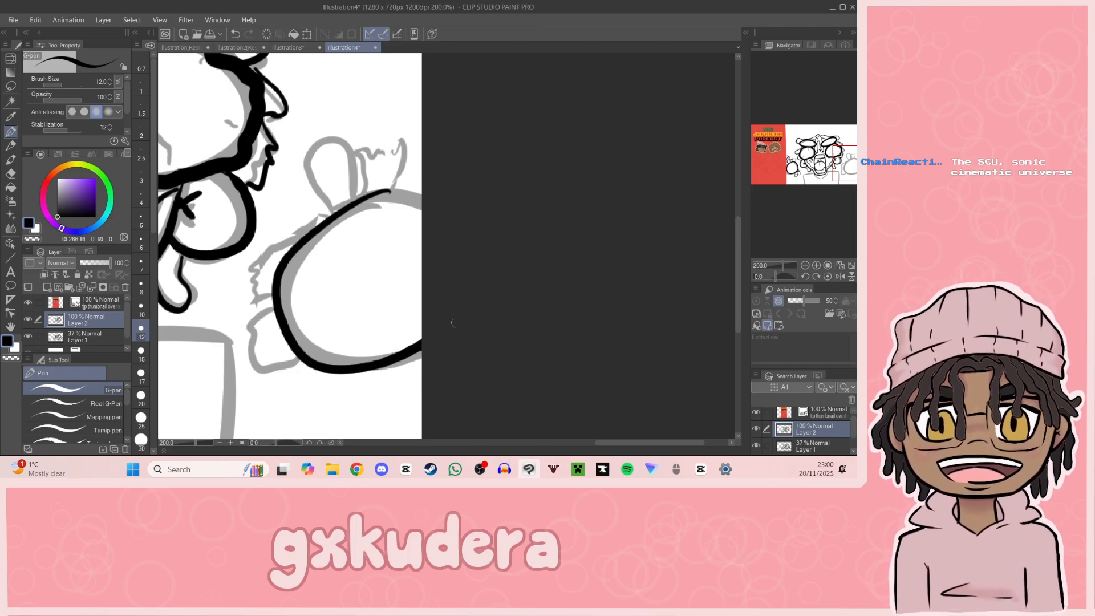
pyautogui.hotkey('ctrl', 'z')
pyautogui.moveTo(381, 194)
pyautogui.mouseDown()
pyautogui.moveTo(285, 342)
pyautogui.moveTo(422, 345)
pyautogui.moveTo(281, 268)
pyautogui.moveTo(422, 345)
pyautogui.mouseUp()
pyautogui.hotkey('ctrl', 'z')
pyautogui.hotkey('ctrl', 'z')
pyautogui.moveTo(415, 191)
pyautogui.mouseDown()
pyautogui.moveTo(422, 345)
pyautogui.moveTo(416, 199)
pyautogui.moveTo(443, 221)
pyautogui.mouseUp()
pyautogui.hotkey('ctrl', 'z')
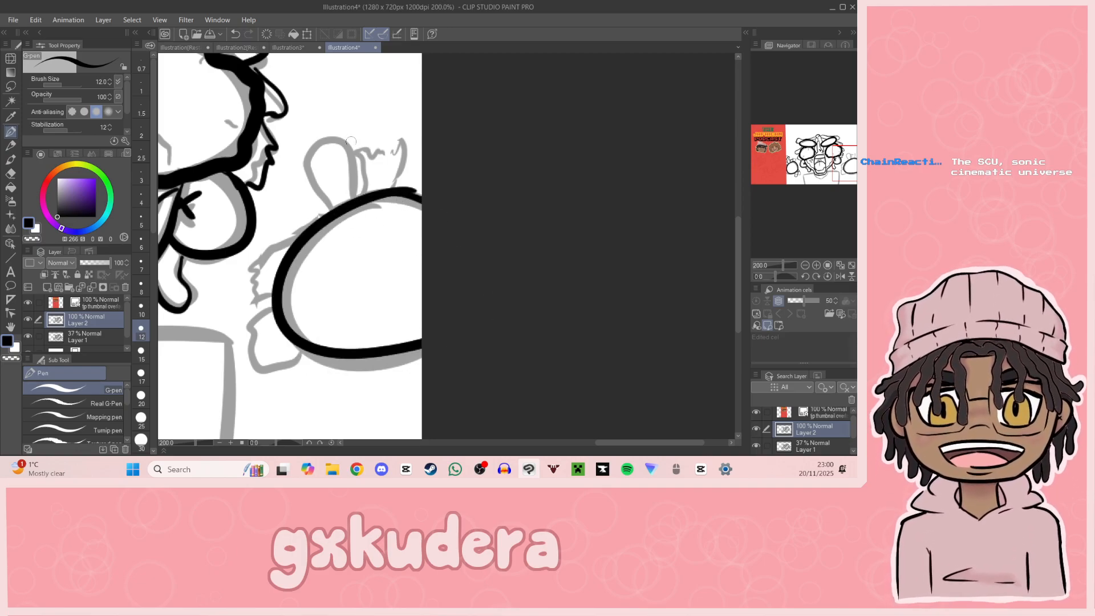
# Step: Ink the right hand's jagged torn stump, the wavy finger beside it, and the ragged fingers along the palm's side
pyautogui.moveTo(364, 192)
pyautogui.mouseDown()
pyautogui.moveTo(370, 158)
pyautogui.moveTo(393, 162)
pyautogui.moveTo(401, 147)
pyautogui.moveTo(406, 188)
pyautogui.mouseUp()
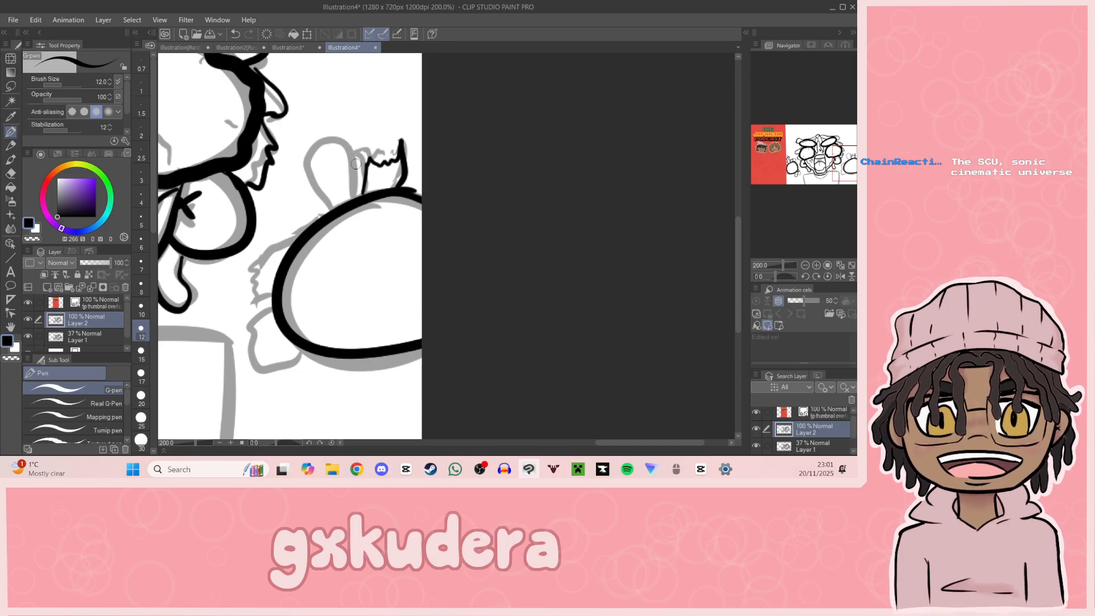
pyautogui.moveTo(349, 141)
pyautogui.mouseDown()
pyautogui.moveTo(364, 158)
pyautogui.moveTo(347, 138)
pyautogui.moveTo(321, 154)
pyautogui.moveTo(358, 200)
pyautogui.mouseUp()
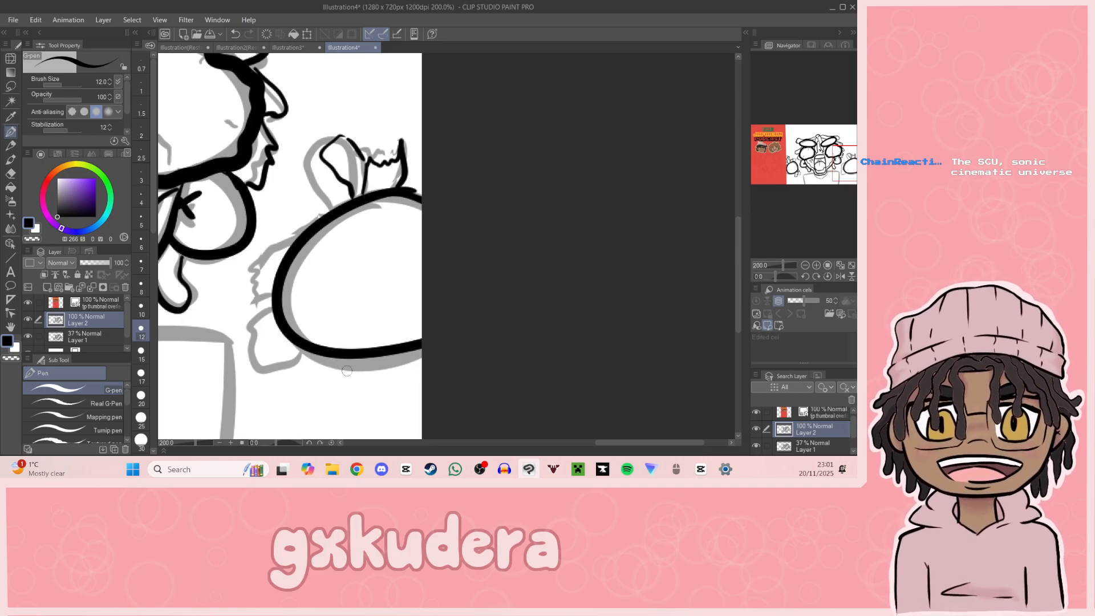
pyautogui.moveTo(270, 320)
pyautogui.mouseDown()
pyautogui.moveTo(270, 369)
pyautogui.moveTo(285, 372)
pyautogui.moveTo(296, 343)
pyautogui.mouseUp()
pyautogui.moveTo(299, 244)
pyautogui.mouseDown()
pyautogui.moveTo(265, 251)
pyautogui.moveTo(267, 275)
pyautogui.moveTo(251, 288)
pyautogui.moveTo(280, 283)
pyautogui.mouseUp()
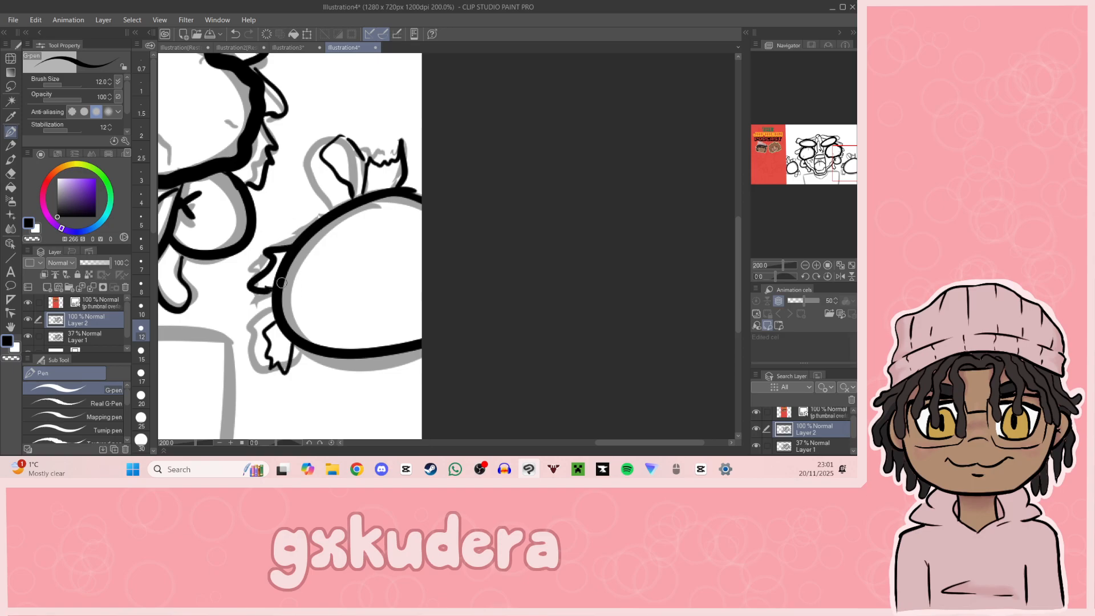
pyautogui.moveTo(825, 176)
pyautogui.mouseDown()
pyautogui.moveTo(836, 156)
pyautogui.moveTo(841, 168)
pyautogui.mouseUp()
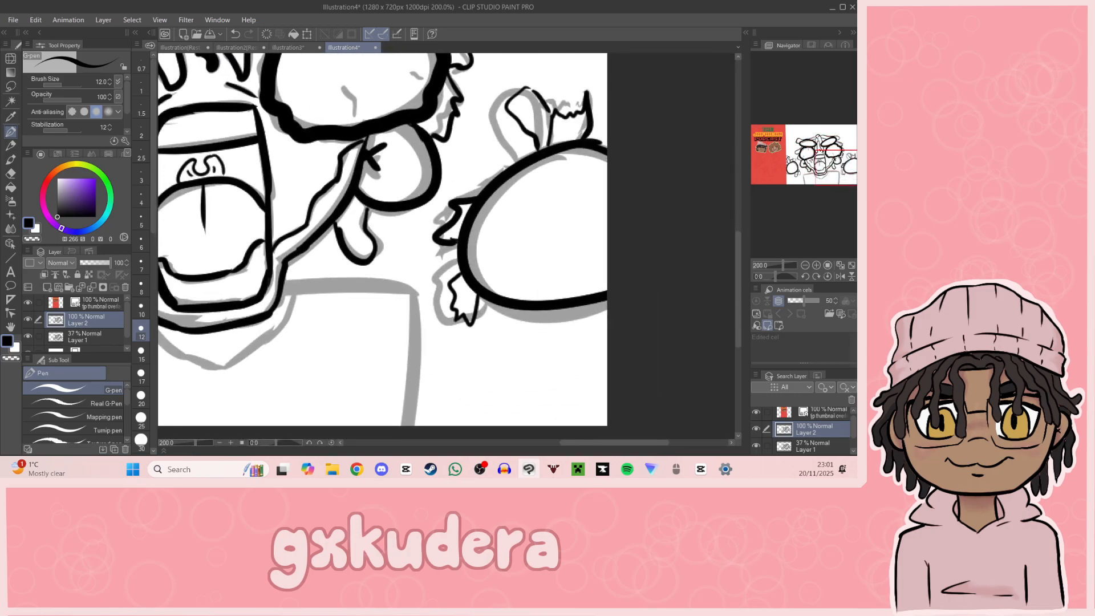
pyautogui.moveTo(547, 114); pyautogui.dragTo(576, 127)
# Step: Ink the left shoulder line and the left side of the torso down to the canvas edge
pyautogui.moveTo(808, 164); pyautogui.dragTo(782, 175)
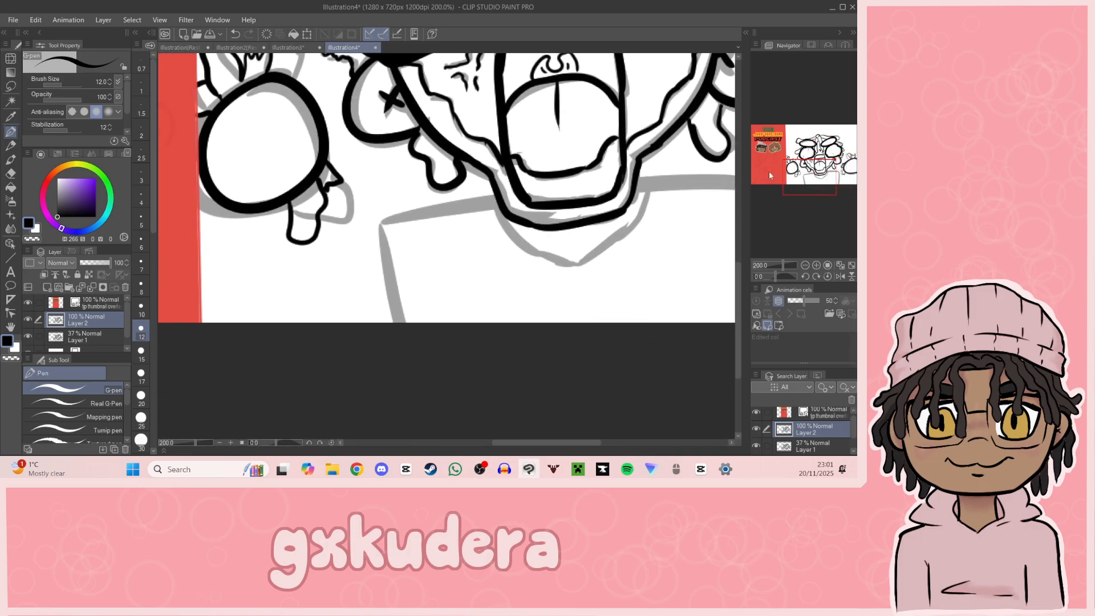
pyautogui.moveTo(379, 219); pyautogui.dragTo(501, 201)
pyautogui.moveTo(379, 220); pyautogui.dragTo(392, 317)
pyautogui.hotkey('ctrl', 'z')
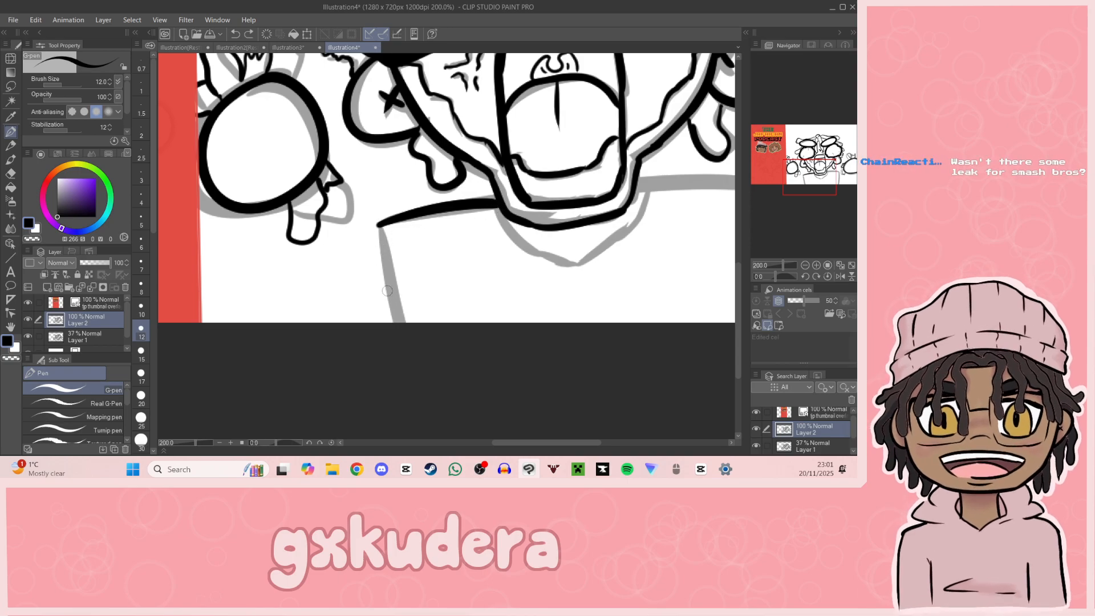
pyautogui.moveTo(379, 224); pyautogui.dragTo(402, 322)
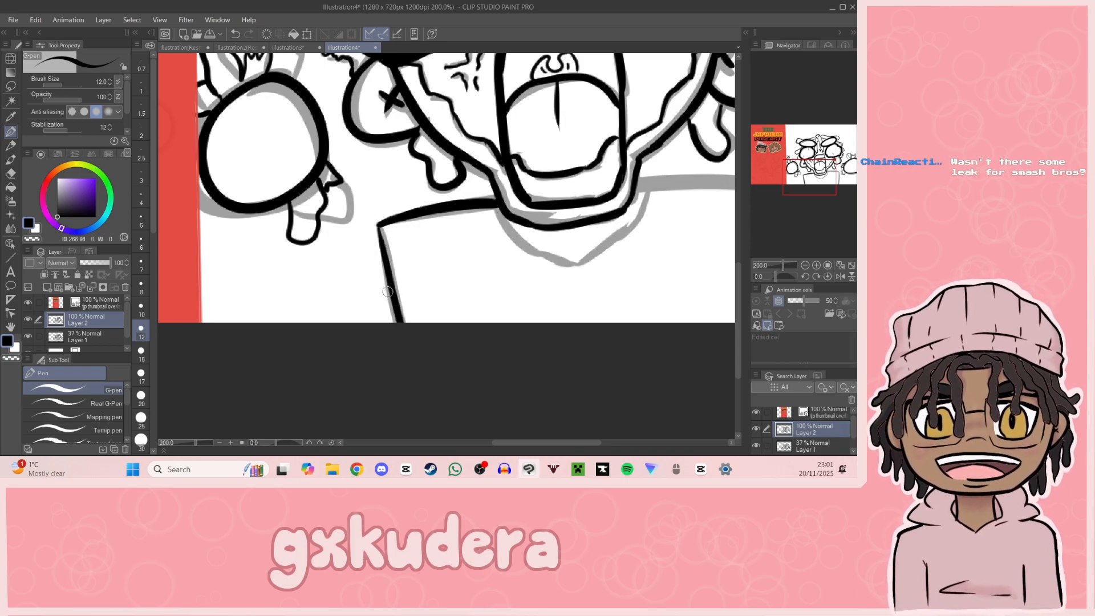
# Step: Ink the right shoulder line and the right side of the torso down to the canvas edge
pyautogui.moveTo(805, 195); pyautogui.dragTo(813, 193)
pyautogui.moveTo(485, 206)
pyautogui.mouseDown()
pyautogui.moveTo(607, 225)
pyautogui.moveTo(524, 210)
pyautogui.moveTo(659, 213)
pyautogui.moveTo(561, 206)
pyautogui.moveTo(613, 220)
pyautogui.moveTo(601, 347)
pyautogui.mouseUp()
pyautogui.hotkey('ctrl', 'z')
pyautogui.hotkey('ctrl', 'z')
pyautogui.hotkey('ctrl', 'z')
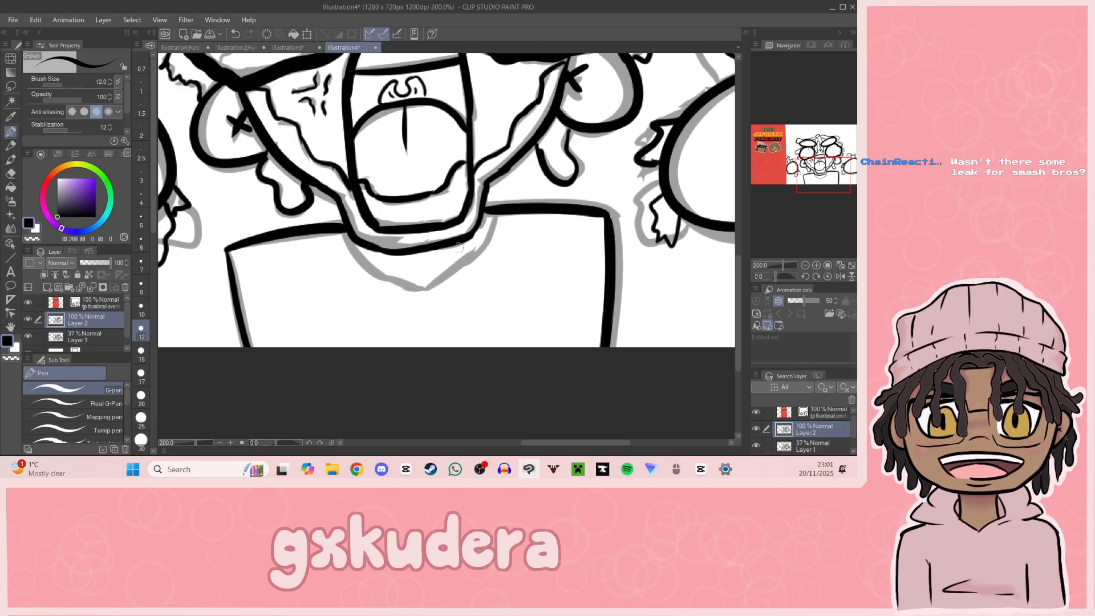
# Step: Ink the V-shaped neckline beneath the chin, joining the two shoulder lines
pyautogui.moveTo(341, 232)
pyautogui.mouseDown()
pyautogui.moveTo(427, 297)
pyautogui.moveTo(489, 229)
pyautogui.mouseUp()
pyautogui.hotkey('ctrl', 'z')
pyautogui.moveTo(426, 298)
pyautogui.mouseDown()
pyautogui.moveTo(492, 229)
pyautogui.moveTo(535, 230)
pyautogui.moveTo(584, 191)
pyautogui.mouseUp()
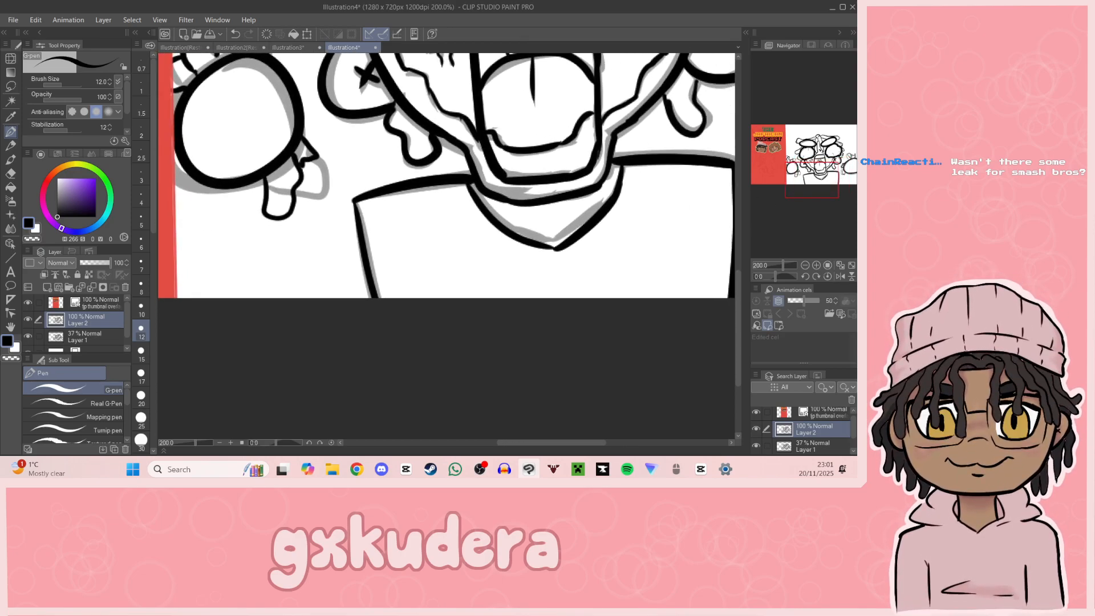
# Step: Draw a slightly curved line across the lower chest between the torso's sides, redrawing it until it looks clean
pyautogui.moveTo(376, 294); pyautogui.dragTo(733, 268)
pyautogui.moveTo(667, 228)
pyautogui.mouseDown()
pyautogui.moveTo(473, 228)
pyautogui.moveTo(481, 219)
pyautogui.mouseUp()
pyautogui.hotkey('ctrl', 'z')
pyautogui.moveTo(190, 277); pyautogui.dragTo(505, 263)
pyautogui.hotkey('ctrl', 'z')
pyautogui.moveTo(182, 280); pyautogui.dragTo(533, 280)
pyautogui.hotkey('ctrl', 'z')
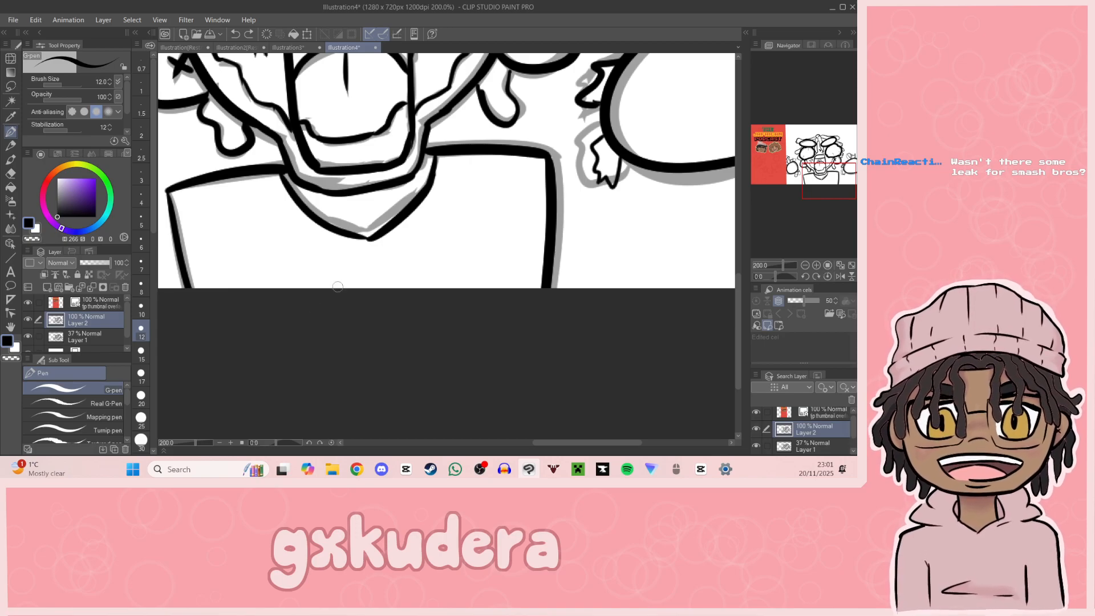
pyautogui.moveTo(189, 277)
pyautogui.mouseDown()
pyautogui.moveTo(373, 266)
pyautogui.moveTo(542, 279)
pyautogui.mouseUp()
pyautogui.hotkey('ctrl', 'z')
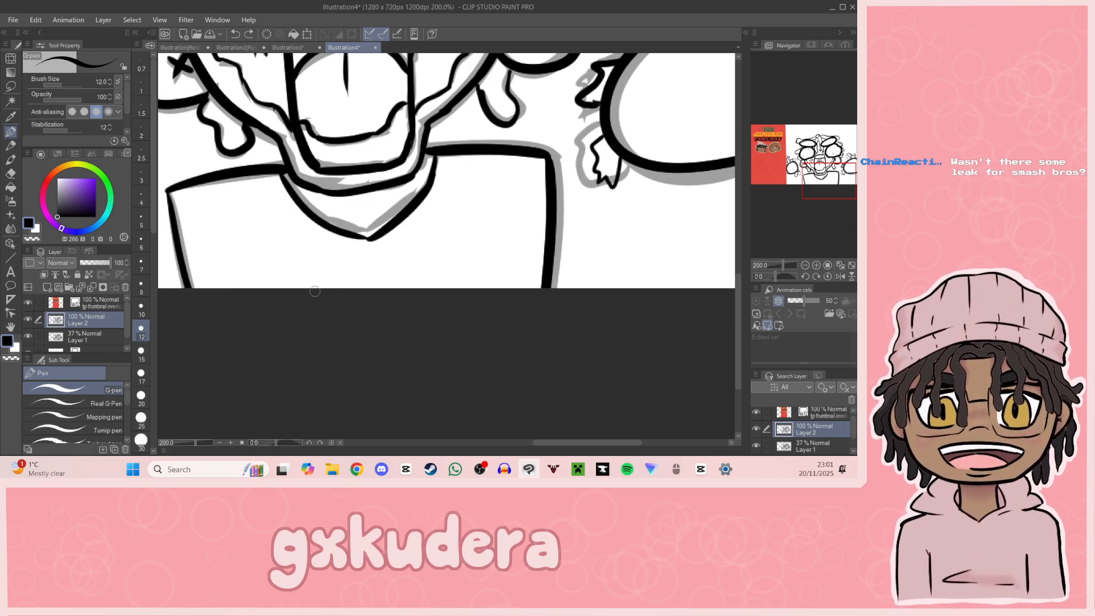
pyautogui.moveTo(188, 280); pyautogui.dragTo(484, 274)
pyautogui.hotkey('ctrl', 'z')
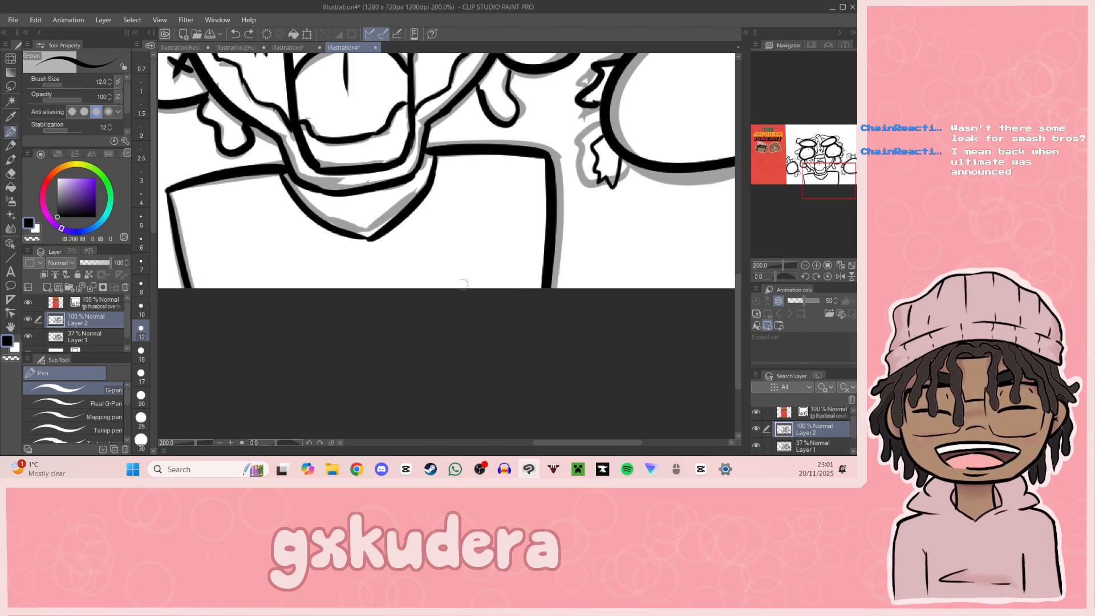
pyautogui.moveTo(189, 279); pyautogui.dragTo(541, 278)
pyautogui.hotkey('ctrl', 'z')
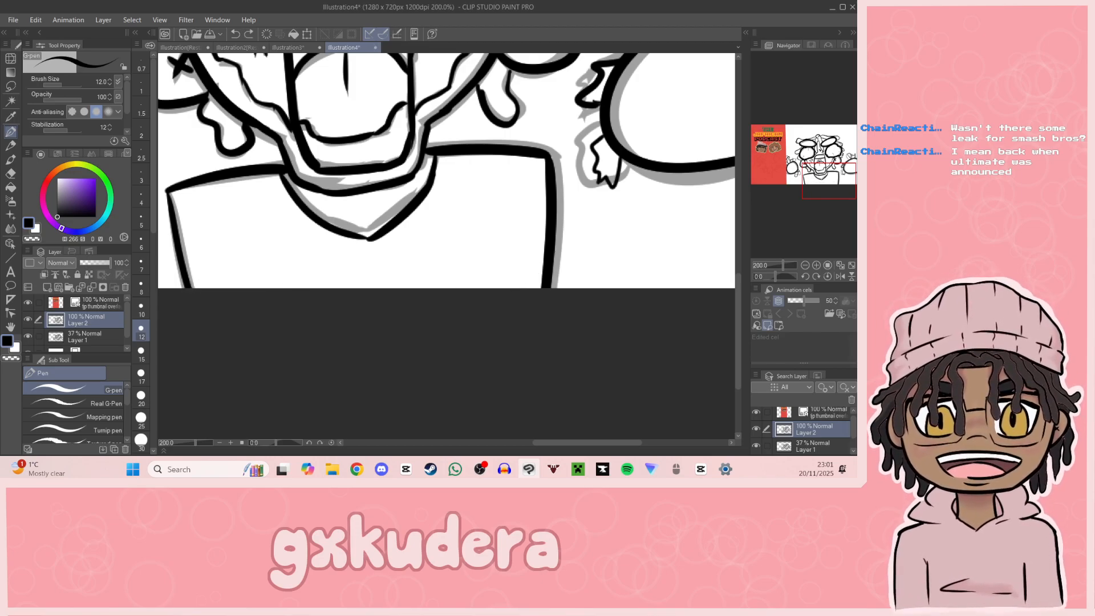
pyautogui.moveTo(191, 278)
pyautogui.mouseDown()
pyautogui.moveTo(516, 265)
pyautogui.moveTo(555, 273)
pyautogui.mouseUp()
pyautogui.hotkey('ctrl', 'z')
pyautogui.hotkey('ctrl', 'z')
pyautogui.moveTo(489, 261); pyautogui.dragTo(550, 273)
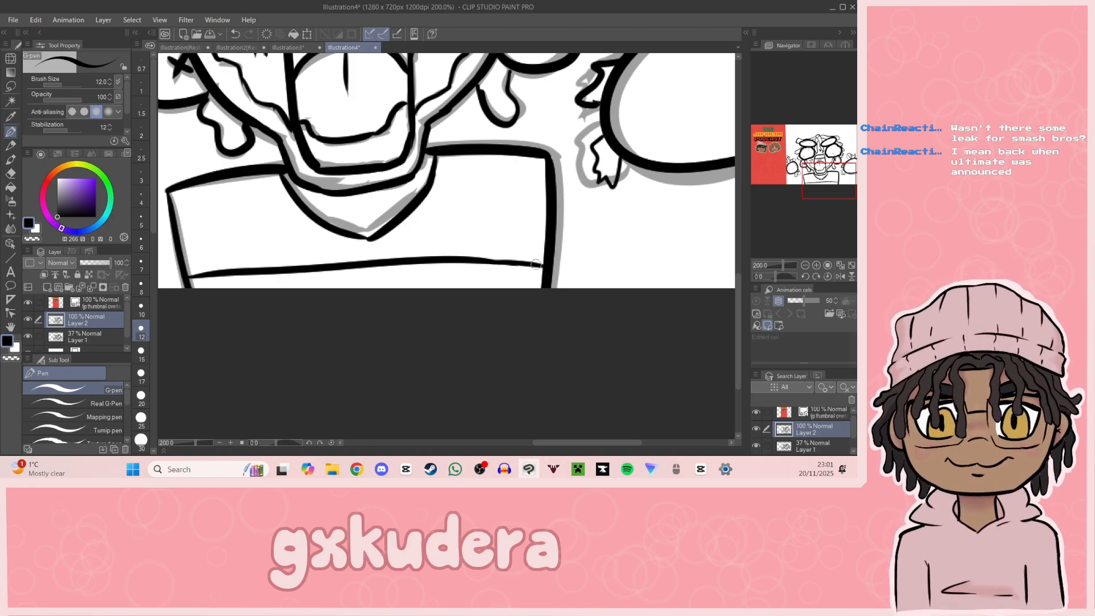
# Step: Draw small branching veins in the left eye with the G-pen in light salmon pink (H 6, S 33, V 94)
pyautogui.moveTo(847, 215); pyautogui.dragTo(837, 141)
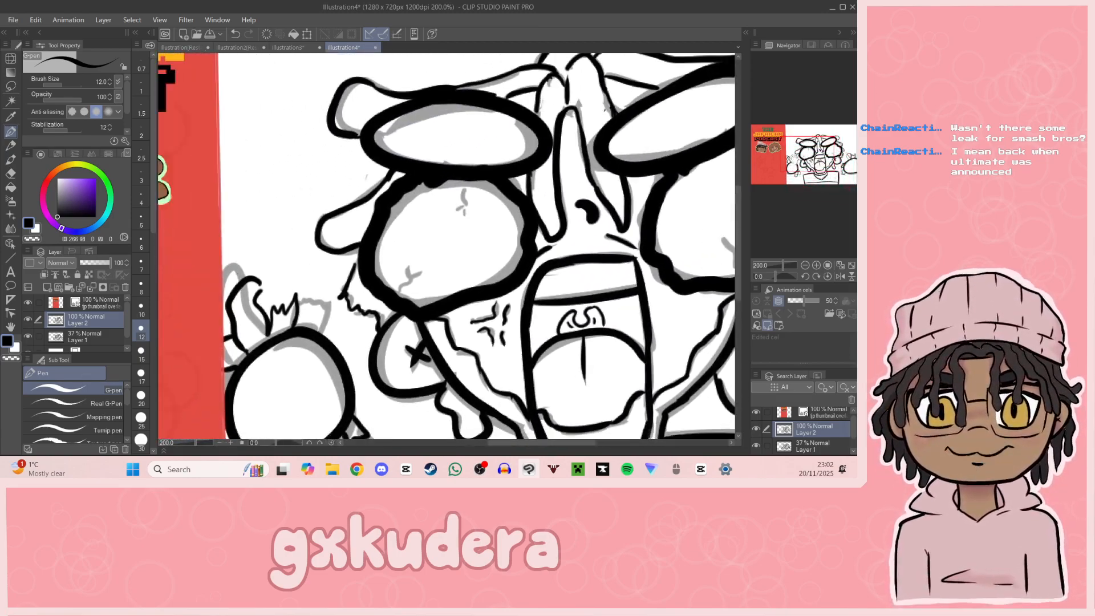
pyautogui.click(50, 176)
pyautogui.click(70, 180)
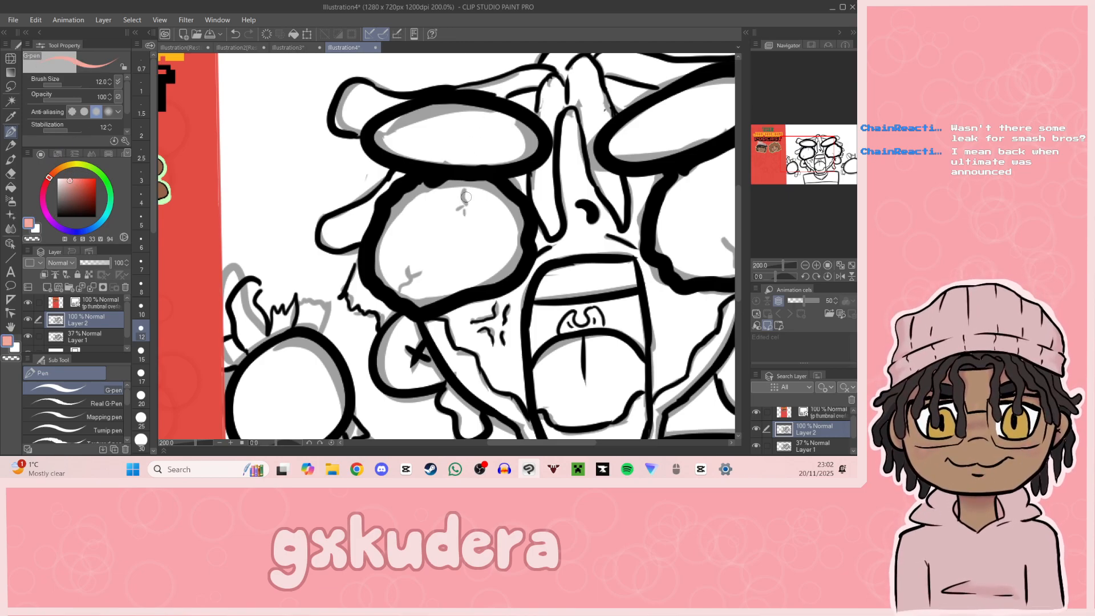
pyautogui.moveTo(463, 183); pyautogui.dragTo(471, 214)
pyautogui.hotkey('ctrl', 'z')
pyautogui.hotkey('ctrl', 'z')
pyautogui.moveTo(462, 199); pyautogui.dragTo(463, 215)
pyautogui.moveTo(402, 294); pyautogui.dragTo(400, 278)
# Step: Draw the matching pink veins at the bottom, side and top of the right eye
pyautogui.click(816, 178)
pyautogui.moveTo(816, 178); pyautogui.dragTo(840, 154)
pyautogui.moveTo(377, 279); pyautogui.dragTo(372, 255)
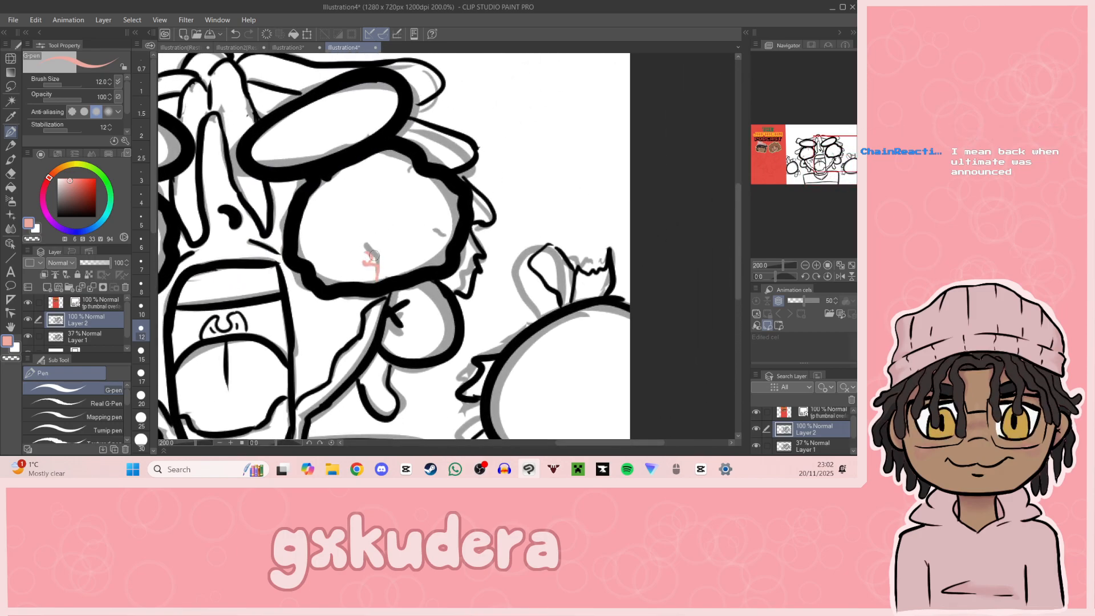
pyautogui.moveTo(447, 235); pyautogui.dragTo(440, 234)
pyautogui.moveTo(413, 168); pyautogui.dragTo(392, 171)
# Step: Dot a small pale blue stud (H 203, S 12, V 100) below the X on each ear
pyautogui.moveTo(817, 182)
pyautogui.mouseDown()
pyautogui.moveTo(810, 160)
pyautogui.moveTo(823, 144)
pyautogui.moveTo(819, 175)
pyautogui.moveTo(797, 170)
pyautogui.moveTo(831, 172)
pyautogui.mouseUp()
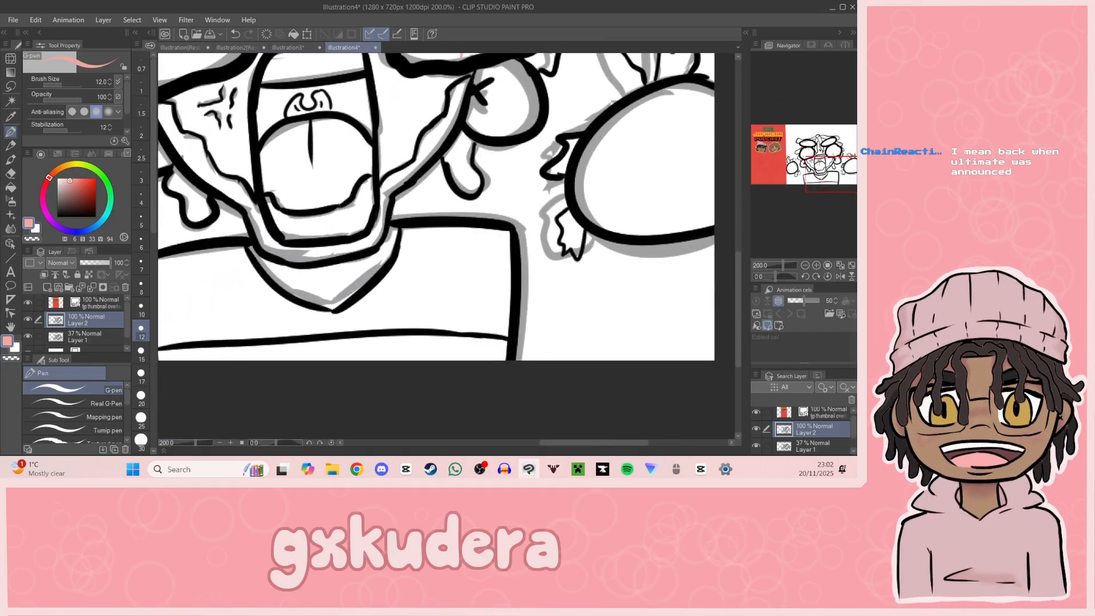
pyautogui.click(97, 225)
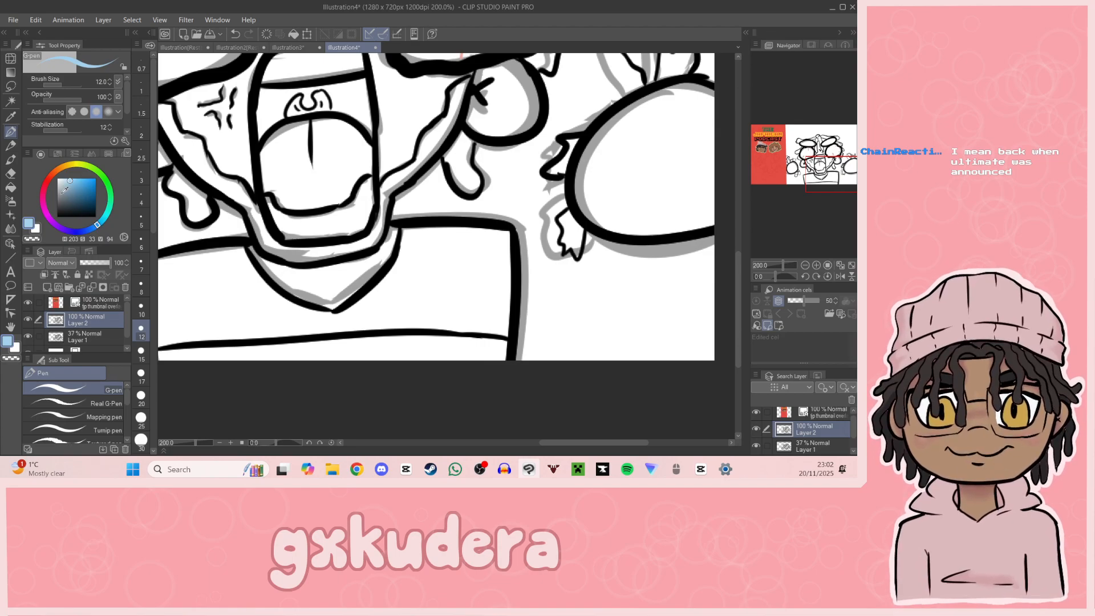
pyautogui.click(67, 185)
pyautogui.click(67, 176)
pyautogui.click(62, 179)
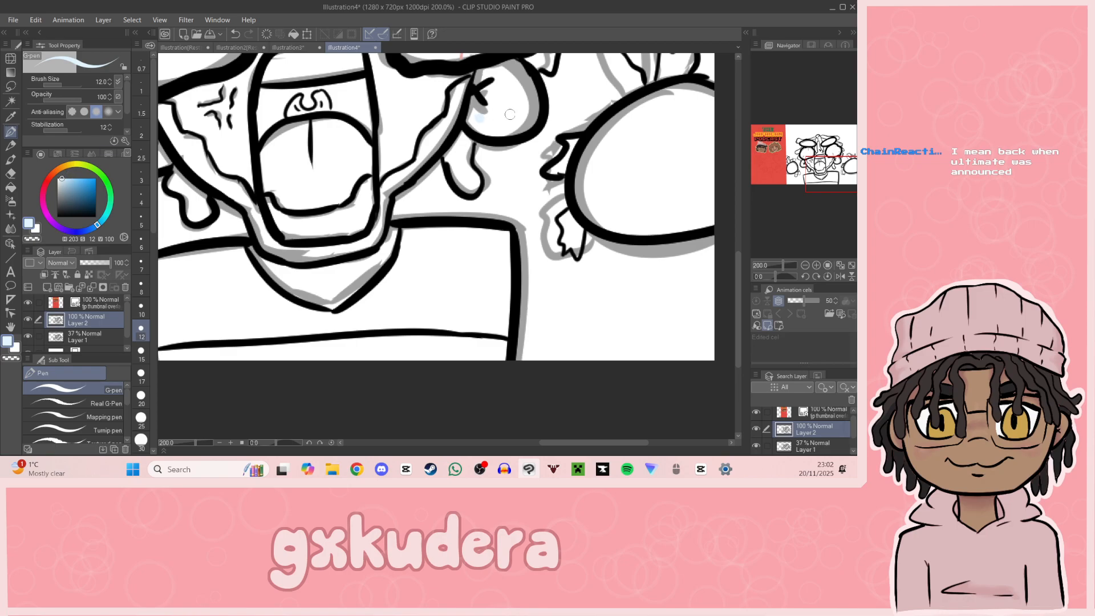
pyautogui.moveTo(813, 175); pyautogui.dragTo(796, 170)
pyautogui.click(347, 221)
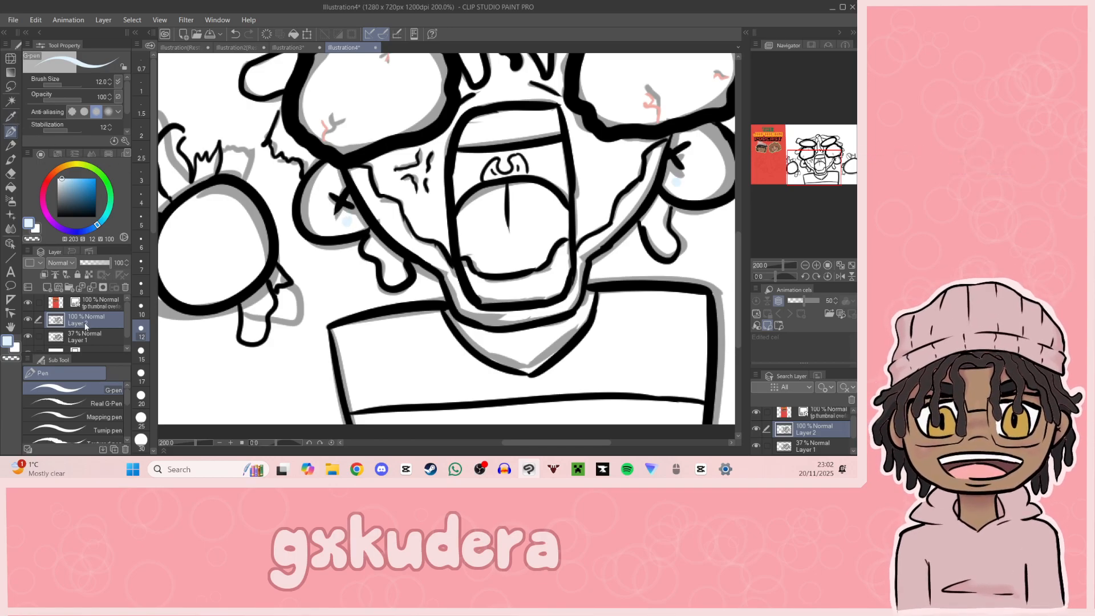
# Step: Hide the grey sketch by setting Layer 1's opacity to 0%
pyautogui.click(85, 337)
pyautogui.moveTo(108, 262); pyautogui.dragTo(42, 290)
pyautogui.press('i')
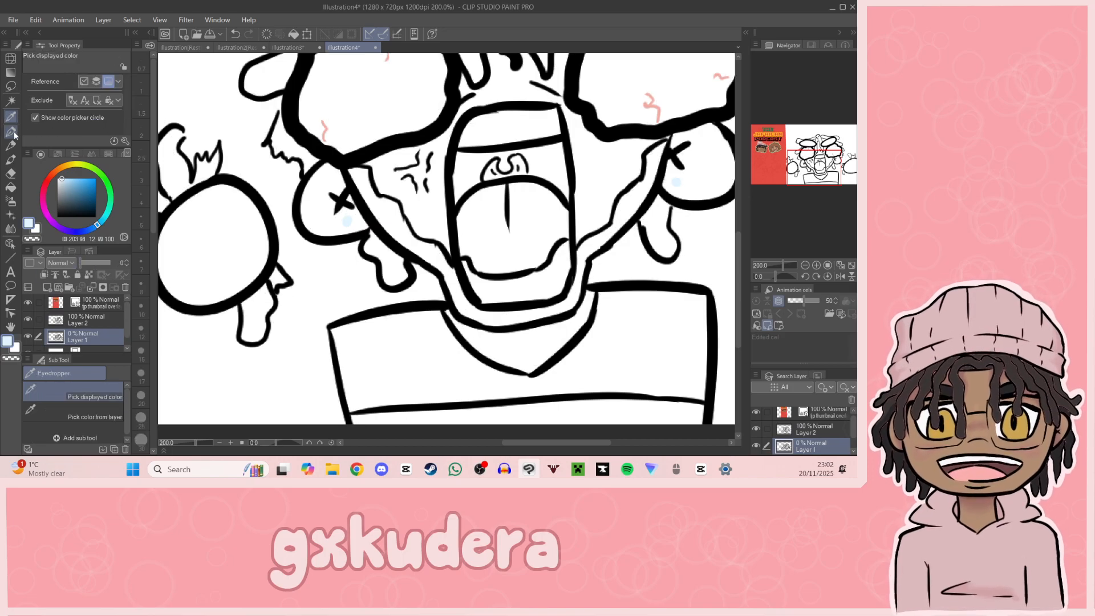
pyautogui.moveTo(823, 176)
pyautogui.mouseDown()
pyautogui.moveTo(820, 162)
pyautogui.moveTo(817, 172)
pyautogui.moveTo(789, 155)
pyautogui.moveTo(839, 167)
pyautogui.moveTo(804, 189)
pyautogui.mouseUp()
pyautogui.click(803, 262)
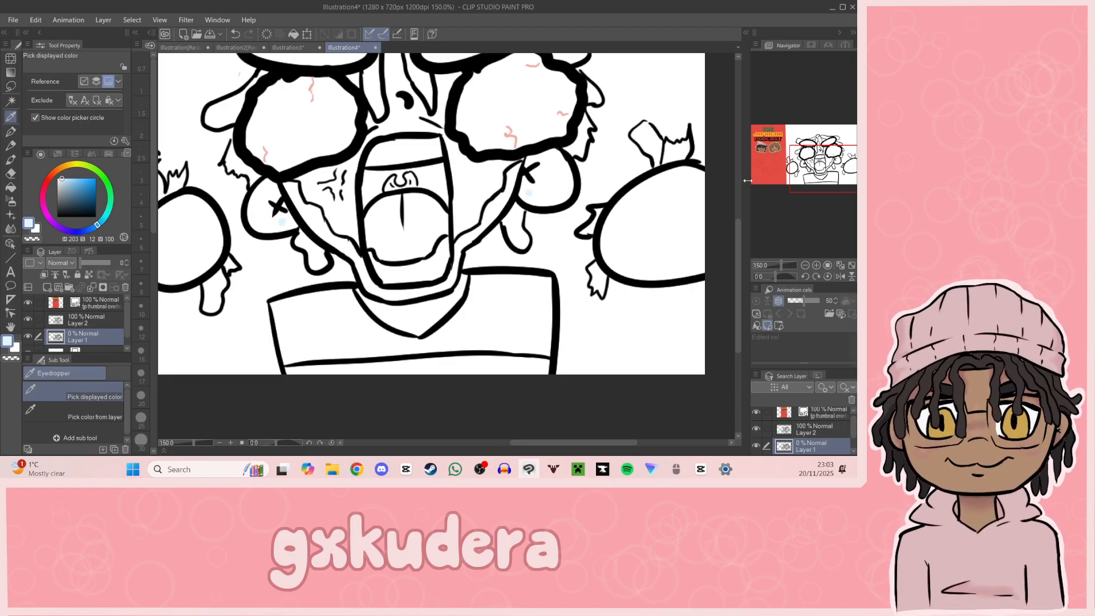
pyautogui.click(11, 131)
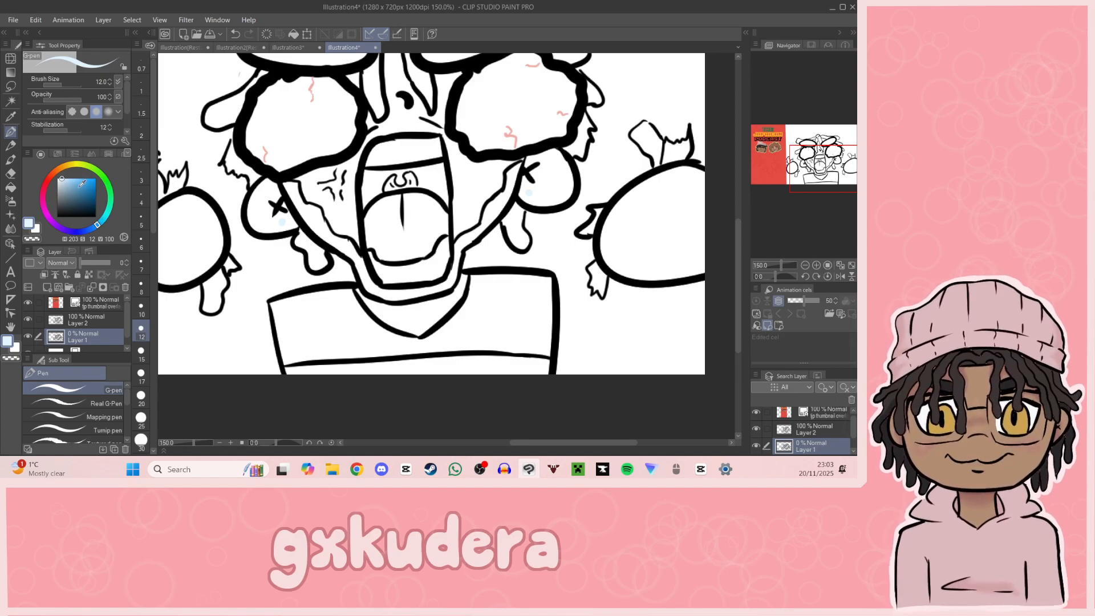
pyautogui.click(11, 116)
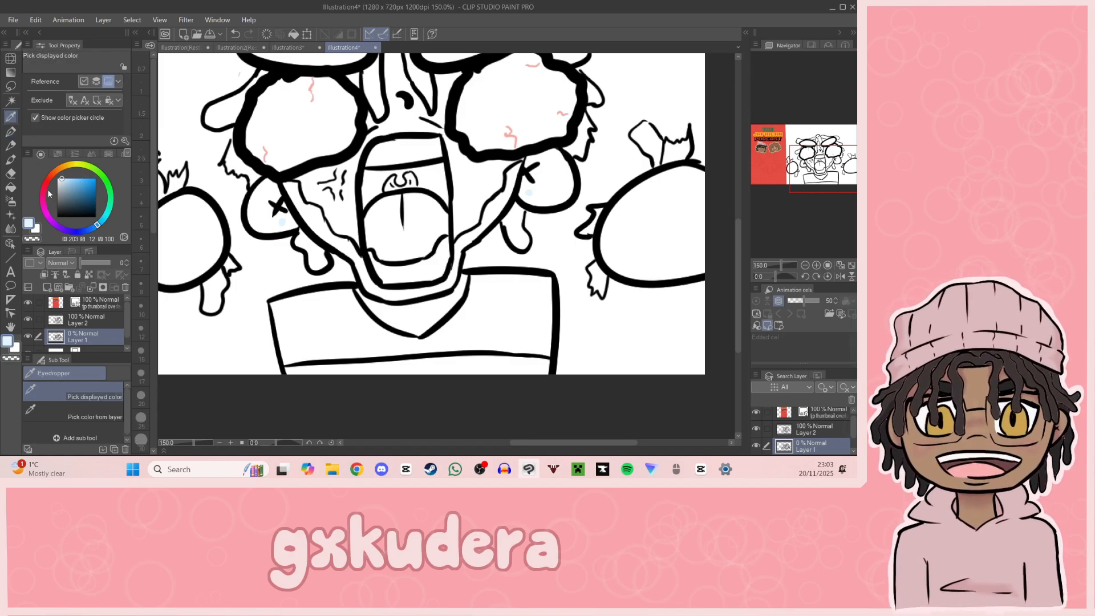
# Step: Add a new raster layer and place it directly beneath the ink on Layer 2
pyautogui.click(81, 318)
pyautogui.click(59, 287)
pyautogui.moveTo(89, 326)
pyautogui.mouseDown()
pyautogui.moveTo(92, 342)
pyautogui.moveTo(91, 307)
pyautogui.mouseUp()
# Step: Sample the brown skin tone from the podcast logo characters and fill the large round shapes on both sides of the character
pyautogui.moveTo(822, 169); pyautogui.dragTo(794, 155)
pyautogui.click(191, 185)
pyautogui.click(10, 187)
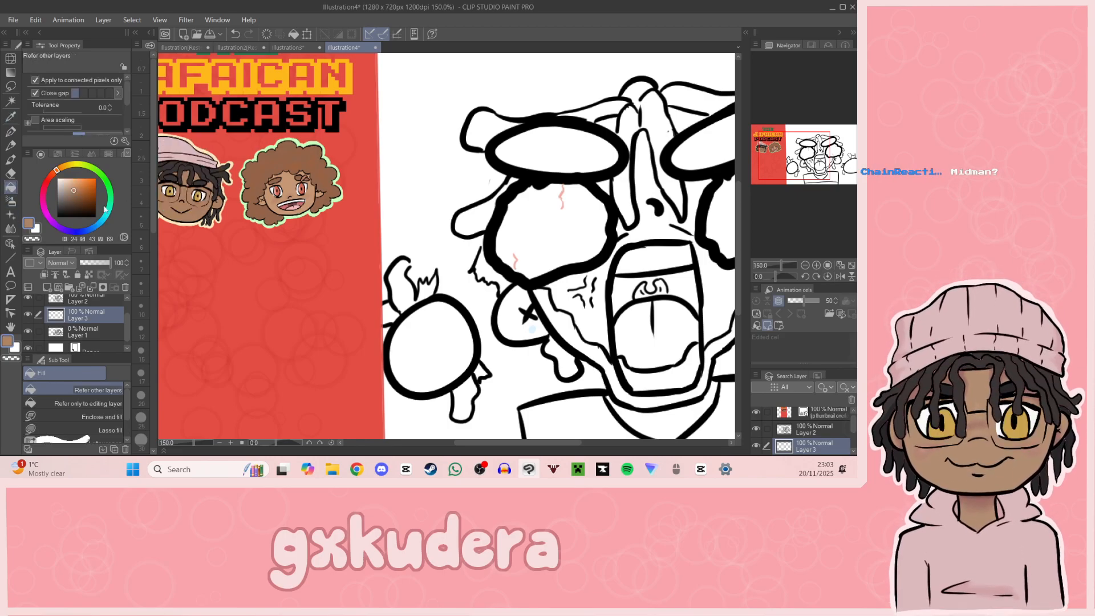
pyautogui.moveTo(795, 155); pyautogui.dragTo(819, 161)
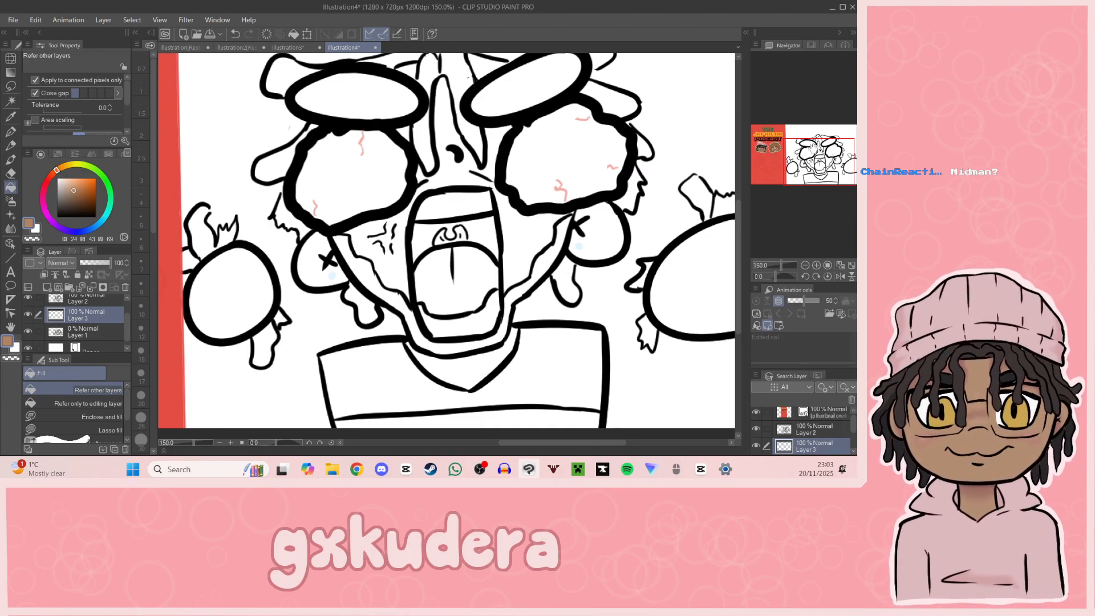
pyautogui.click(235, 299)
pyautogui.moveTo(792, 184); pyautogui.dragTo(810, 182)
pyautogui.click(423, 275)
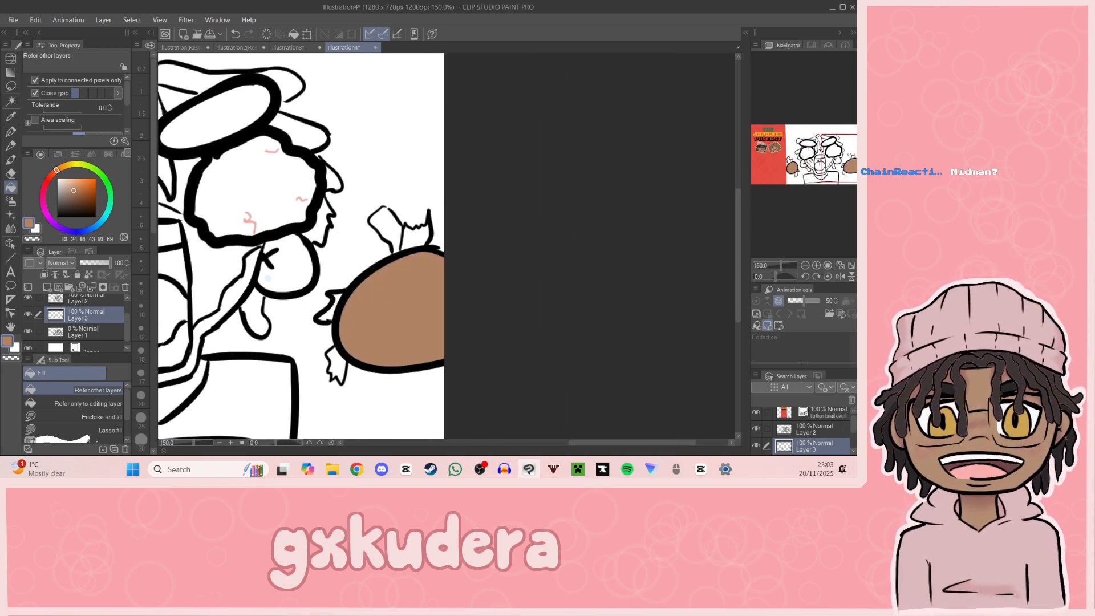
# Step: Fill both ears and the face around the nose and mouth with the same brown skin tone
pyautogui.moveTo(837, 162); pyautogui.dragTo(799, 166)
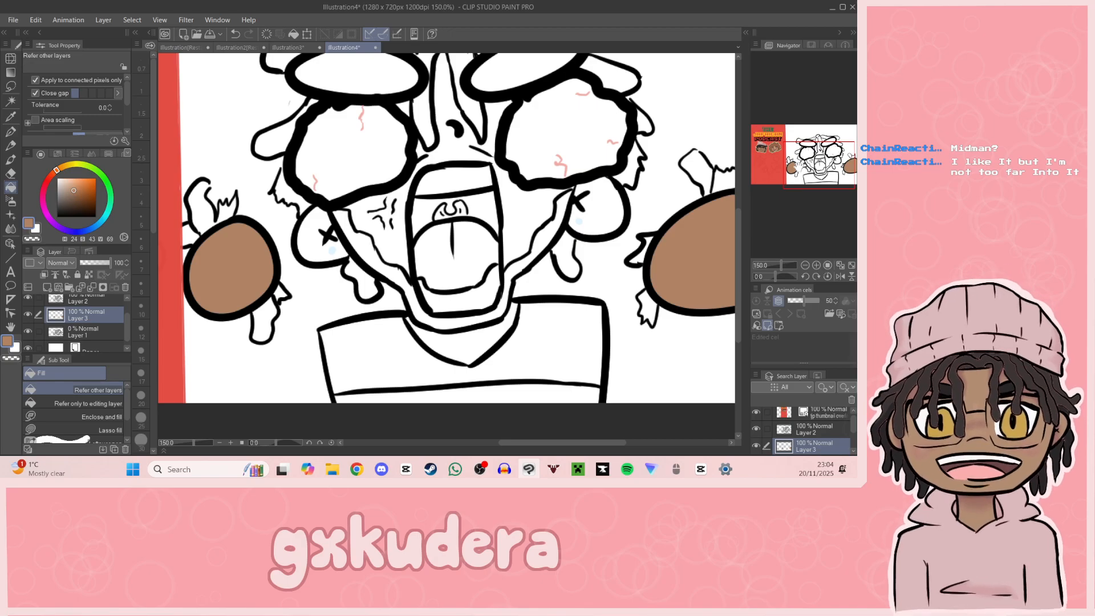
pyautogui.moveTo(234, 268); pyautogui.dragTo(381, 336)
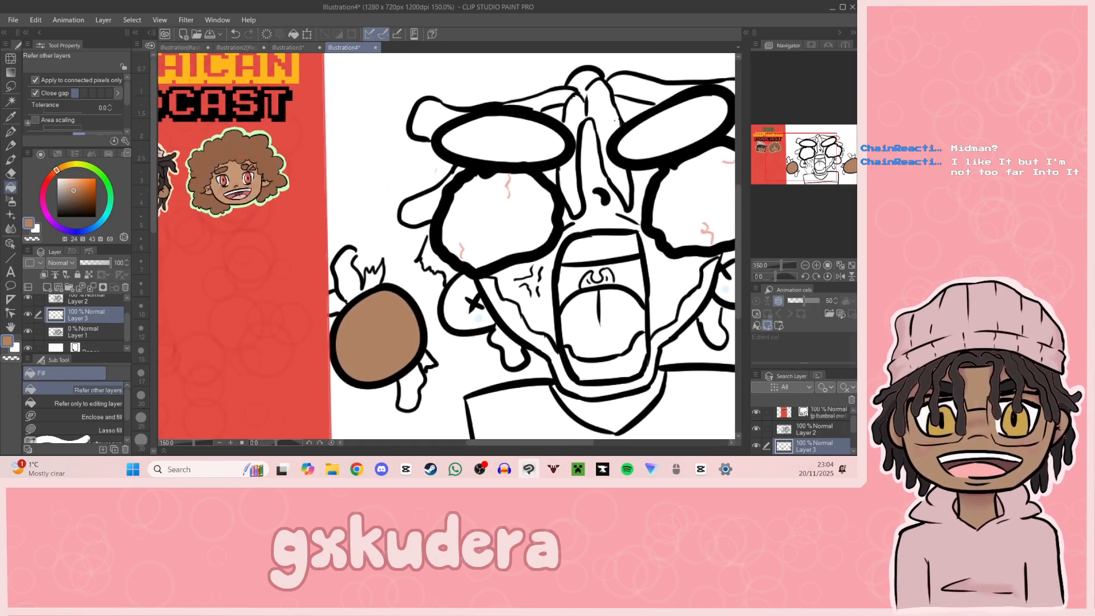
pyautogui.moveTo(800, 178); pyautogui.dragTo(794, 154)
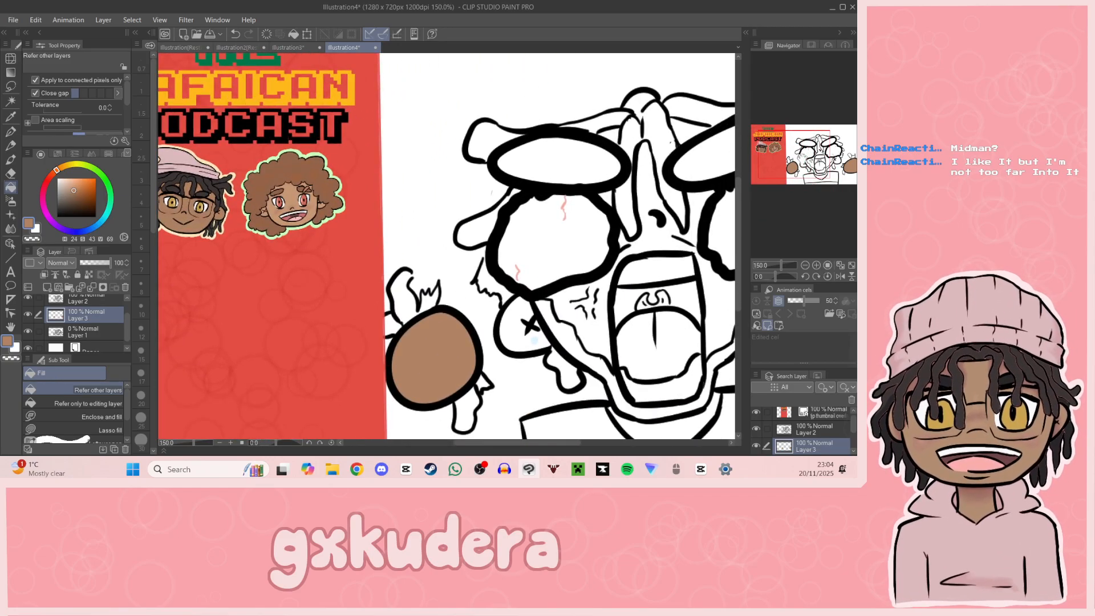
pyautogui.press('i')
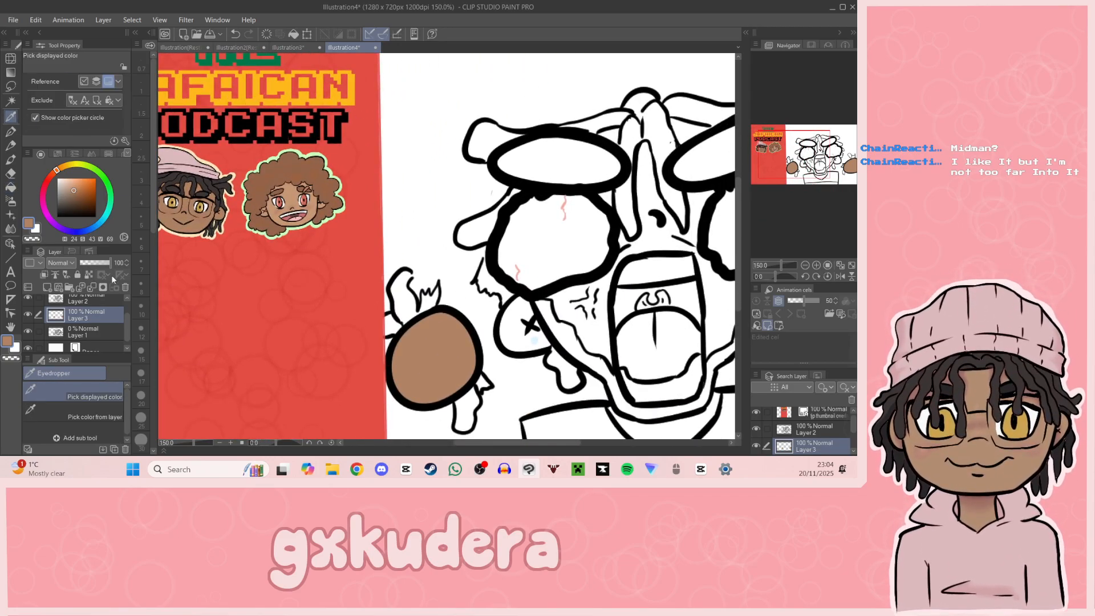
pyautogui.click(10, 187)
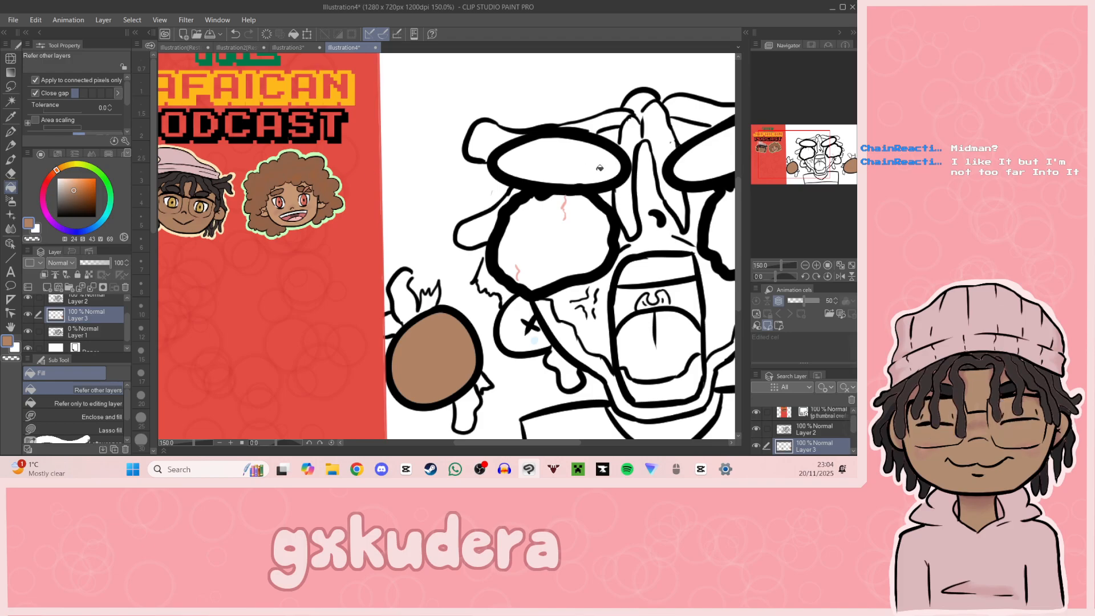
pyautogui.click(519, 337)
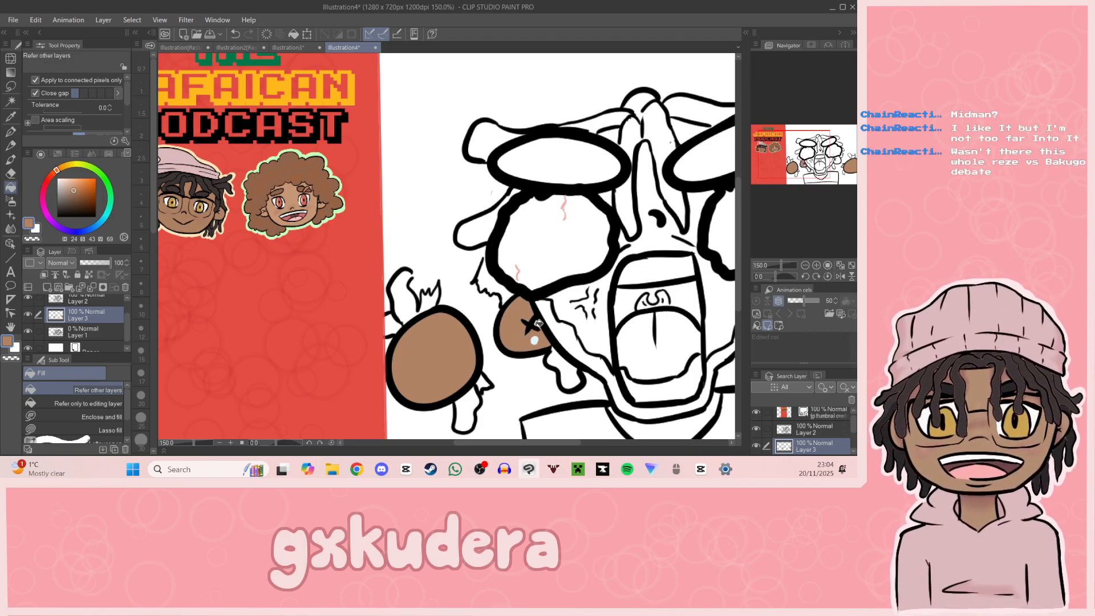
pyautogui.moveTo(805, 159); pyautogui.dragTo(839, 162)
pyautogui.click(462, 234)
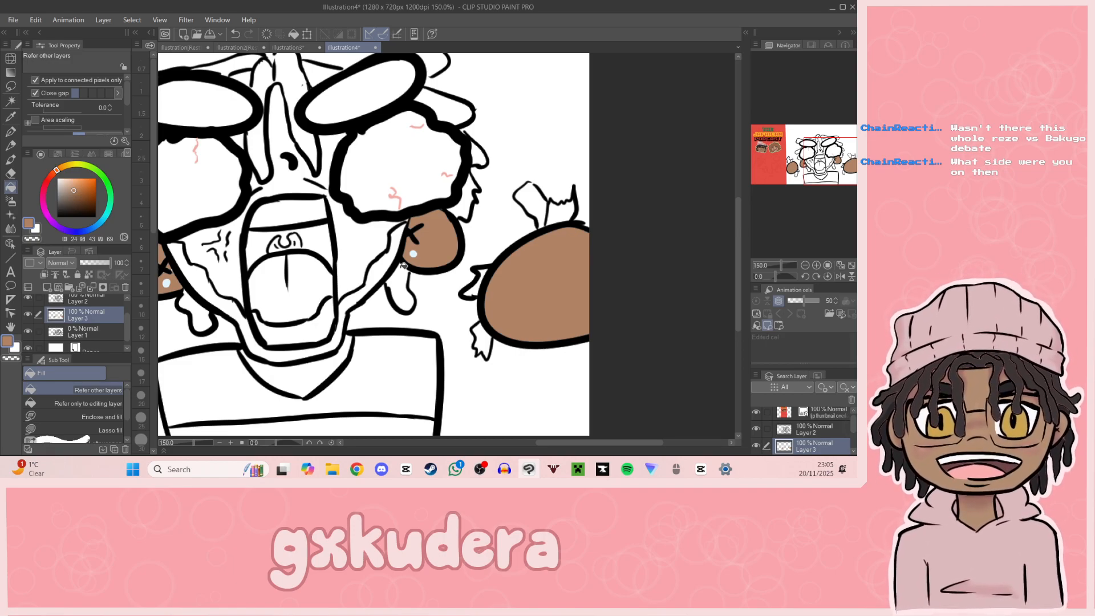
pyautogui.moveTo(803, 177); pyautogui.dragTo(812, 163)
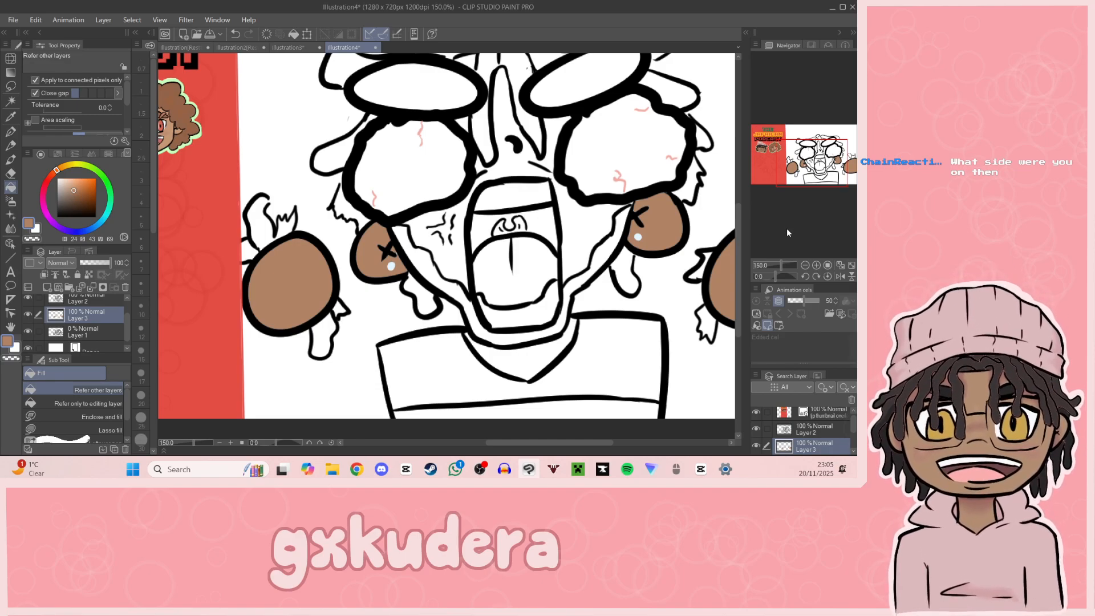
pyautogui.click(506, 118)
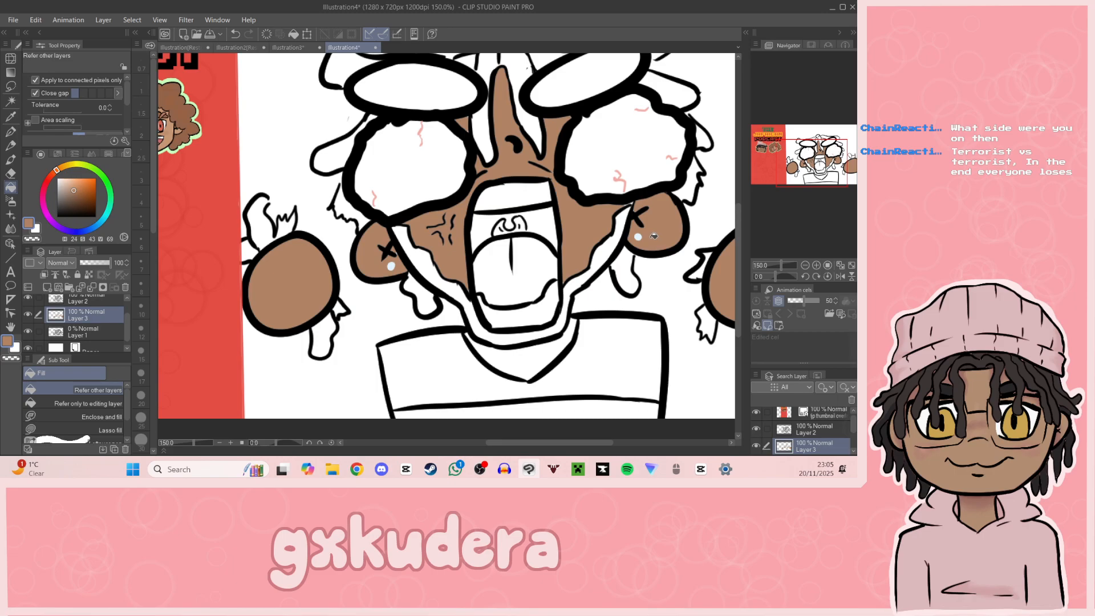
# Step: Sample the dark charcoal hair colour from the logo character and fill the beard along the jaw
pyautogui.click(10, 117)
pyautogui.moveTo(279, 171); pyautogui.dragTo(493, 199)
pyautogui.click(251, 133)
pyautogui.press('g')
pyautogui.moveTo(774, 190); pyautogui.dragTo(796, 195)
pyautogui.click(459, 286)
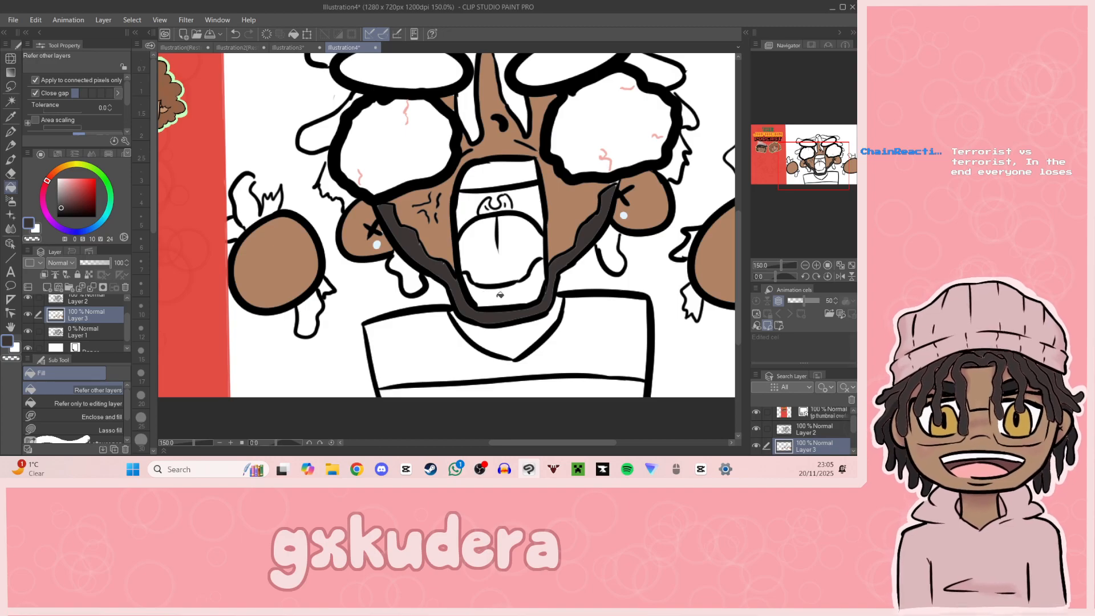
# Step: Fill the dreadlocks hanging below both ears and the locks beneath the left round shape in dark charcoal
pyautogui.click(611, 250)
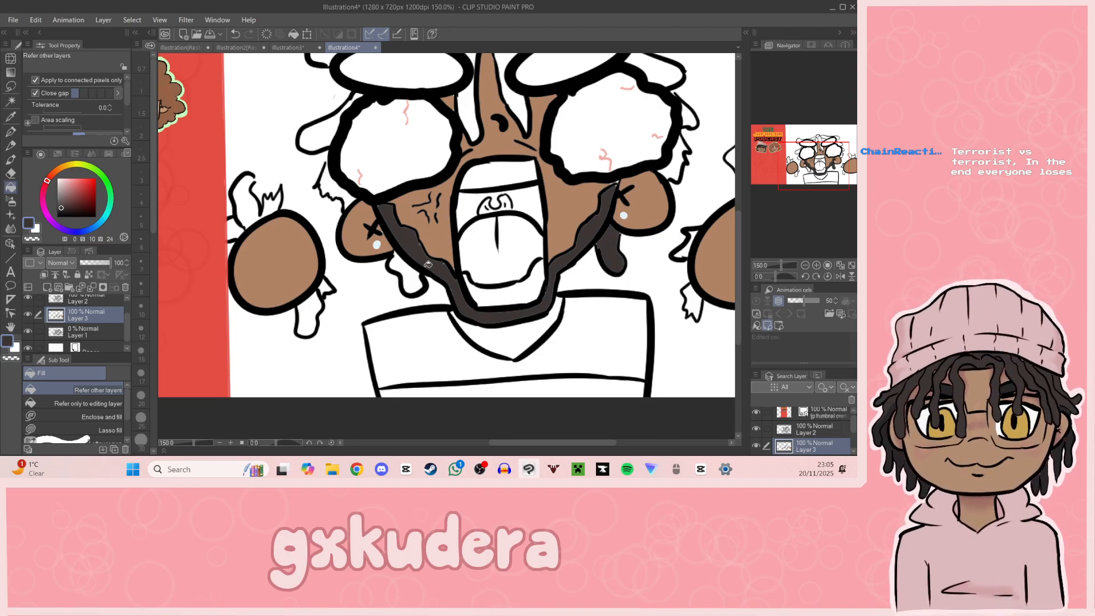
pyautogui.click(394, 261)
pyautogui.click(315, 298)
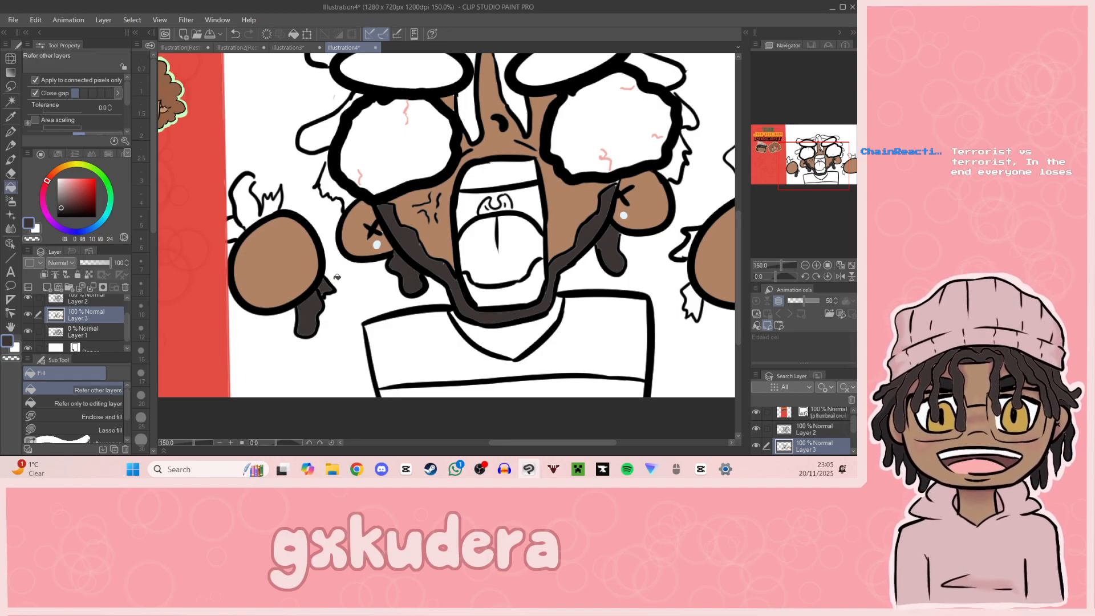
# Step: Close the outline gap in the lock above the left round shape with the G-pen and fill its upper locks in dark charcoal
pyautogui.click(250, 209)
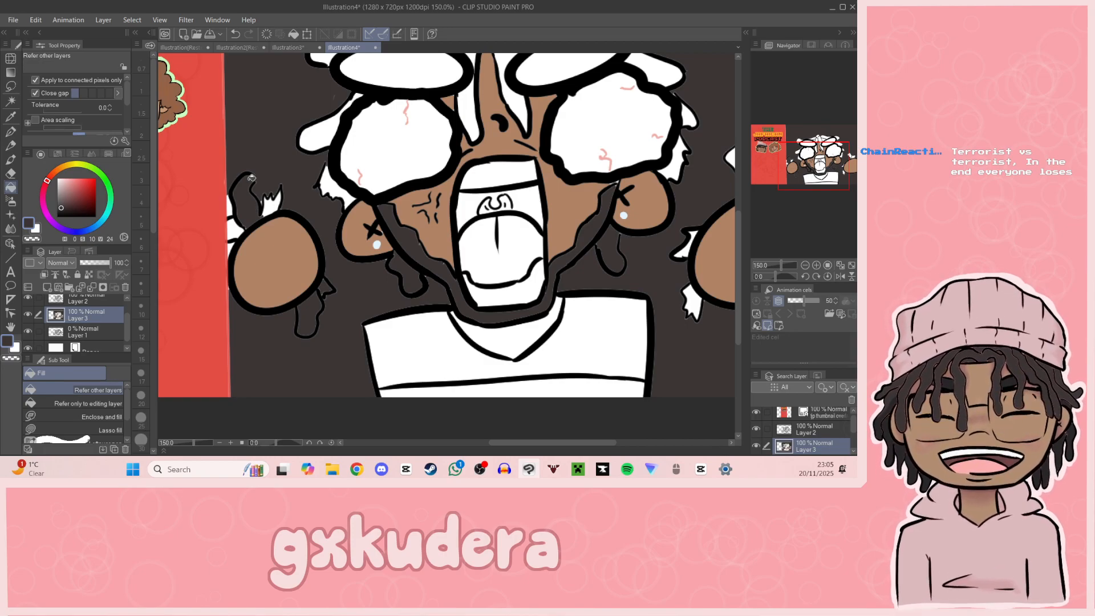
pyautogui.hotkey('ctrl', 'z')
pyautogui.click(10, 131)
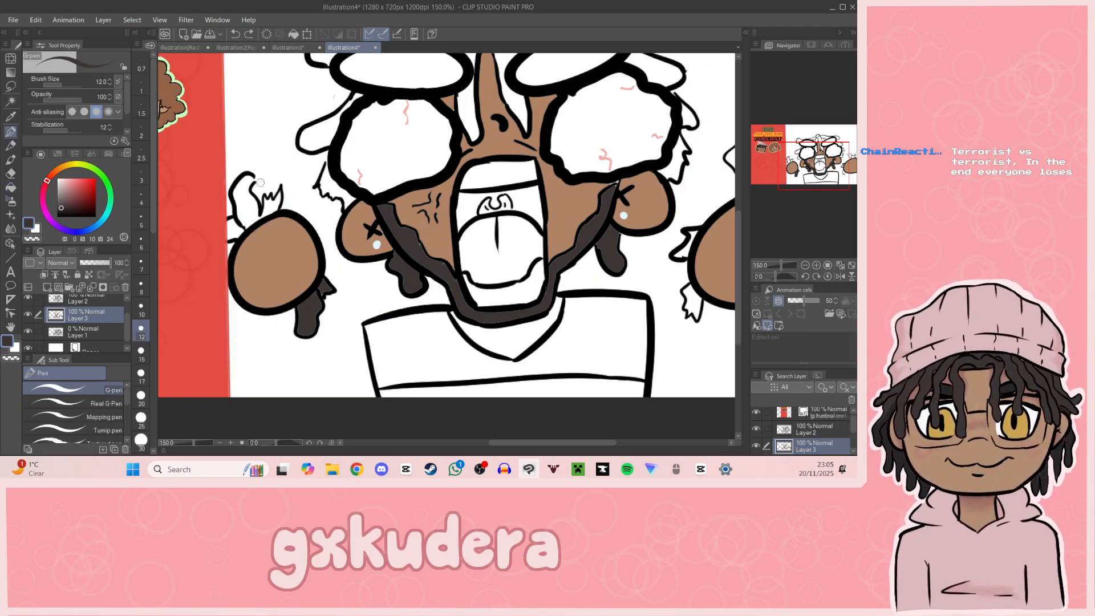
pyautogui.moveTo(251, 177); pyautogui.dragTo(255, 181)
pyautogui.click(10, 187)
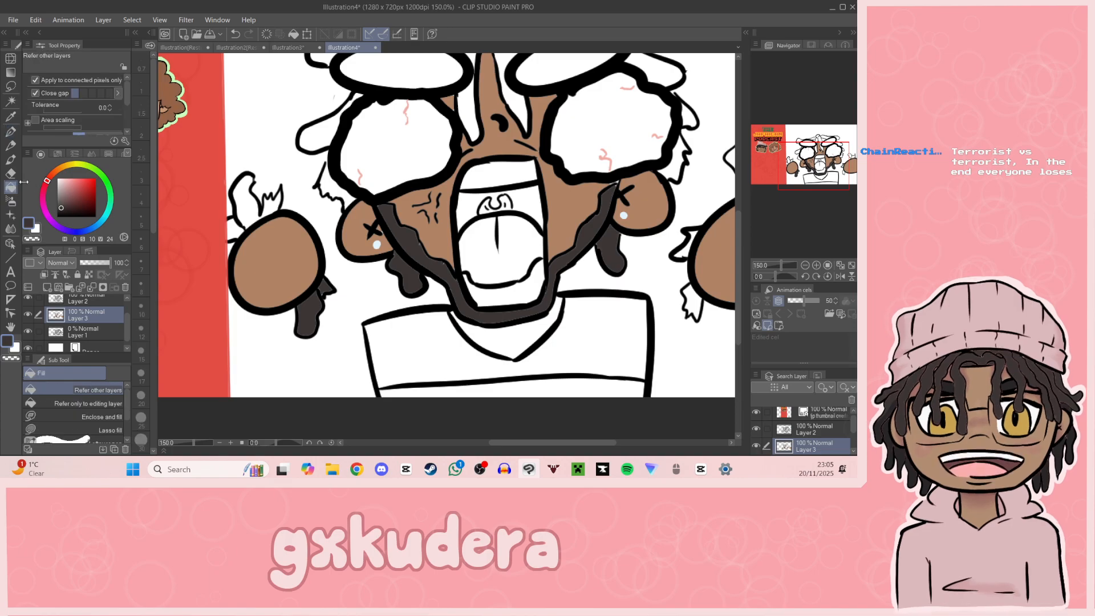
pyautogui.click(246, 200)
pyautogui.click(271, 204)
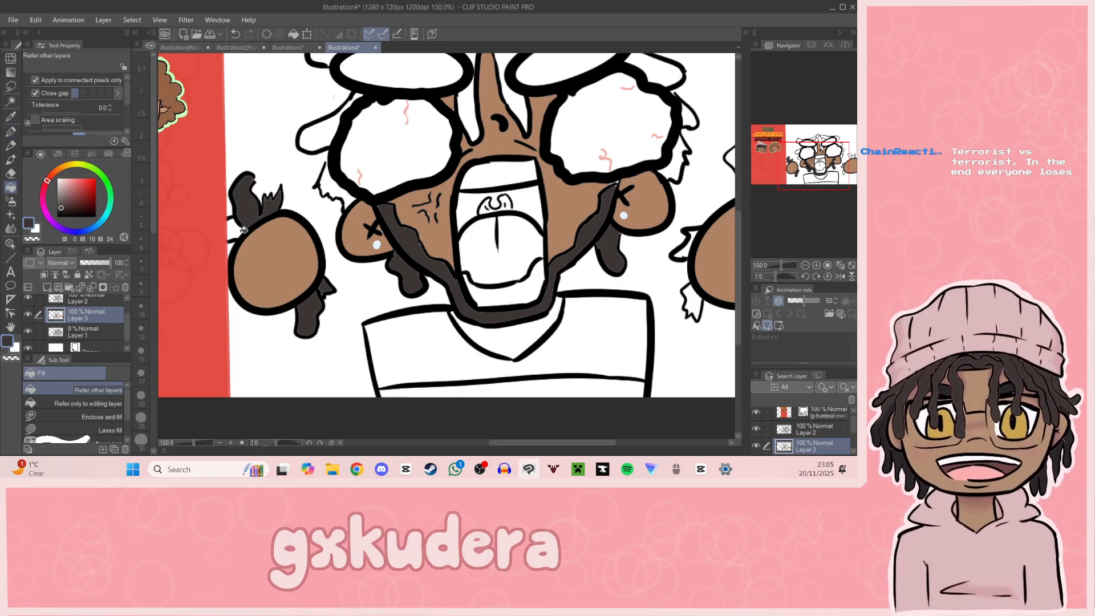
pyautogui.click(243, 223)
# Step: Fill the dreadlocks beside the left eye, above the left brow and down the forehead in dark charcoal
pyautogui.click(341, 187)
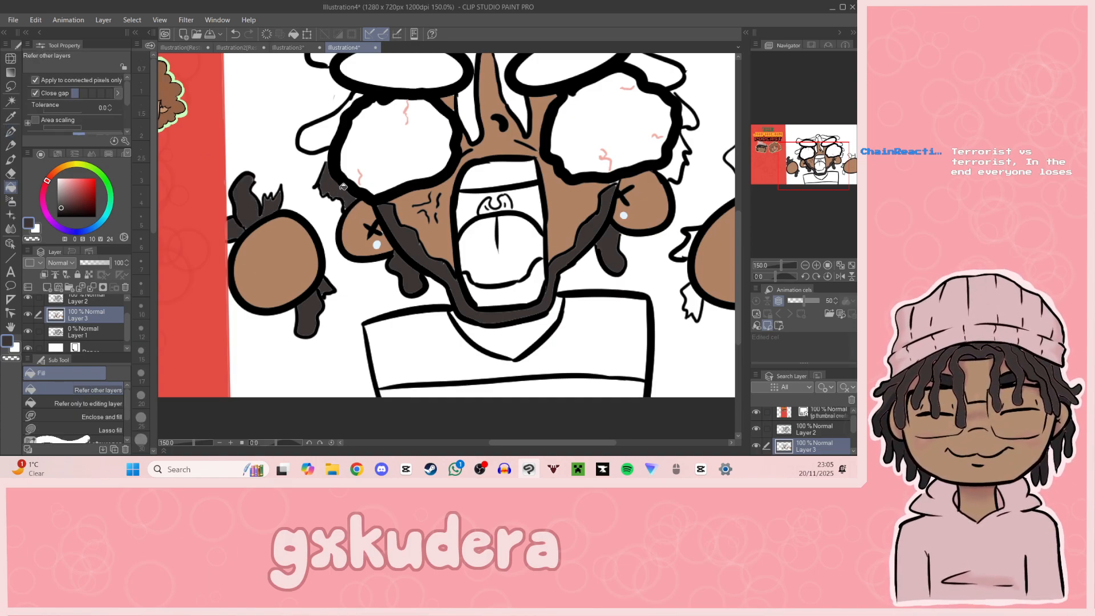
pyautogui.click(319, 132)
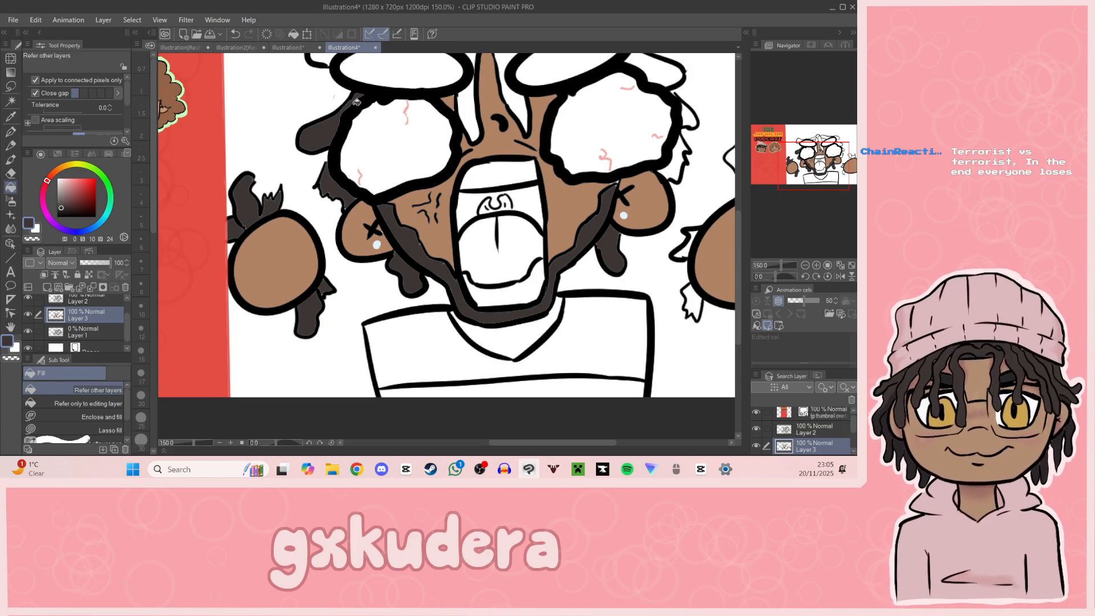
pyautogui.moveTo(803, 173); pyautogui.dragTo(798, 158)
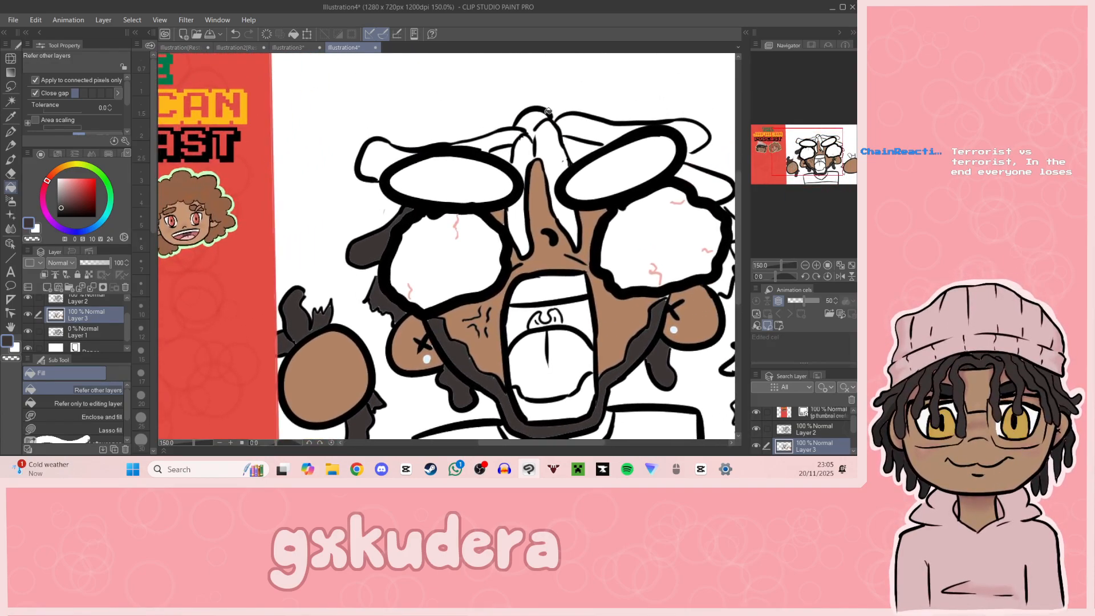
pyautogui.click(381, 161)
pyautogui.click(494, 140)
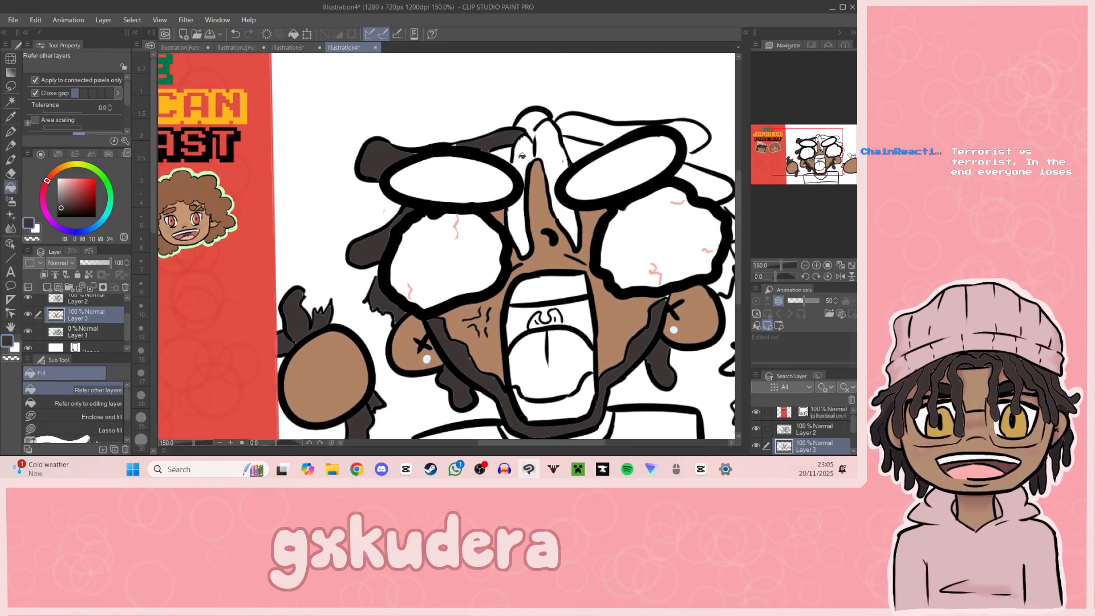
pyautogui.click(522, 149)
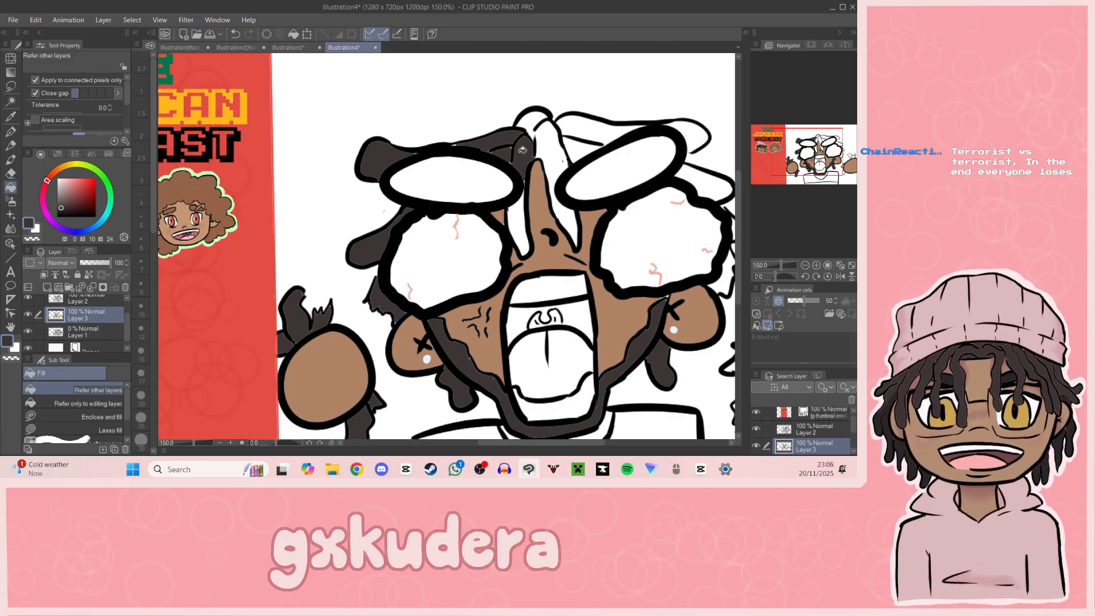
pyautogui.click(525, 199)
pyautogui.click(553, 172)
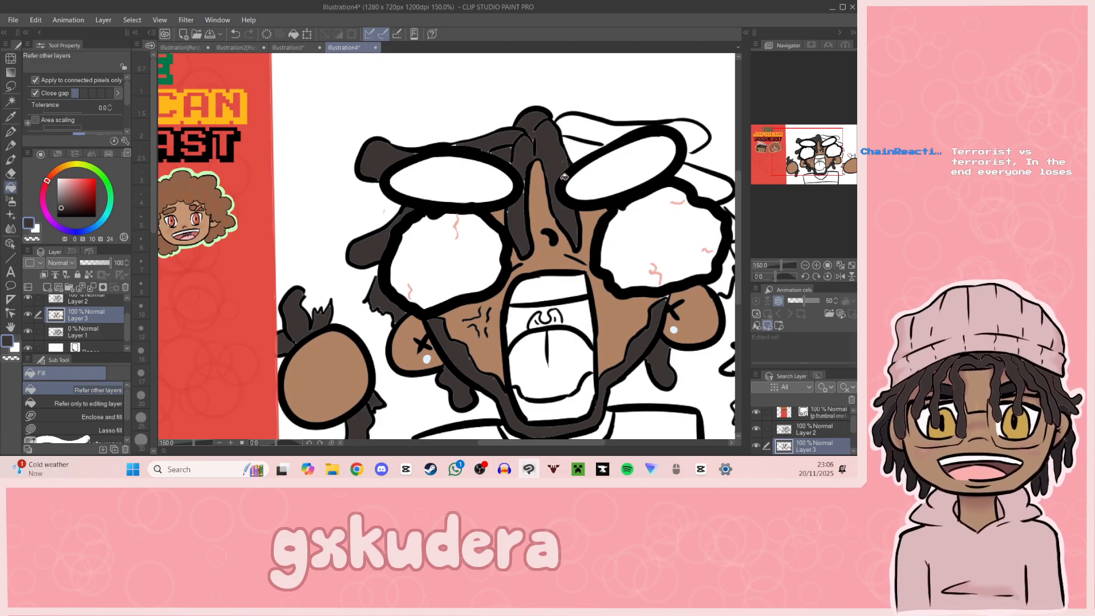
# Step: Fill the dreadlocks above the right brow and beside the right eye in dark charcoal
pyautogui.click(584, 144)
pyautogui.click(594, 129)
pyautogui.click(697, 170)
pyautogui.click(696, 138)
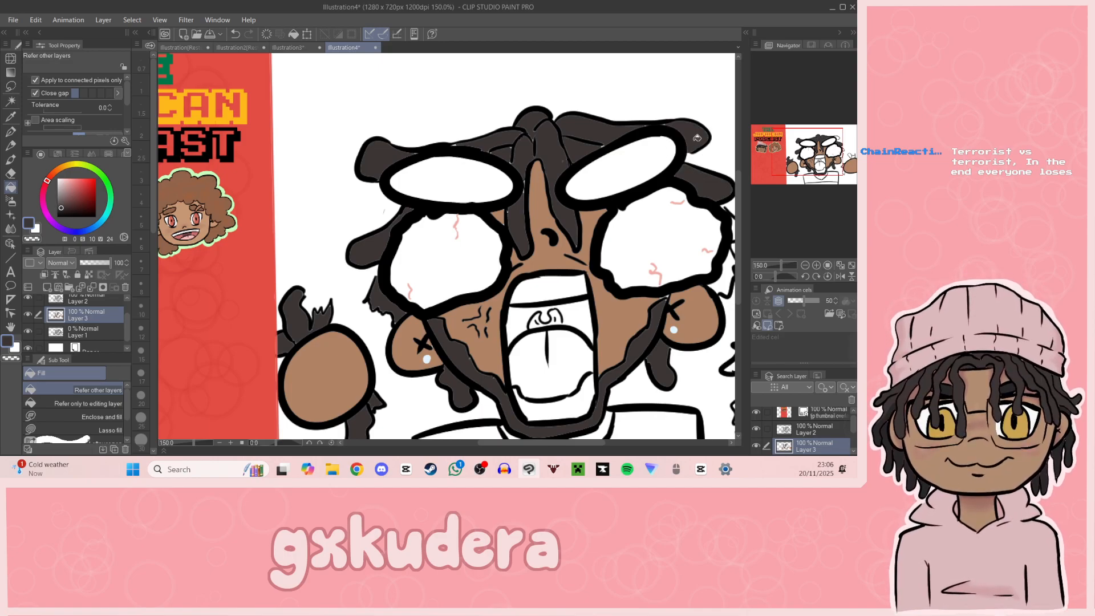
pyautogui.moveTo(725, 157); pyautogui.dragTo(539, 125)
pyautogui.click(551, 194)
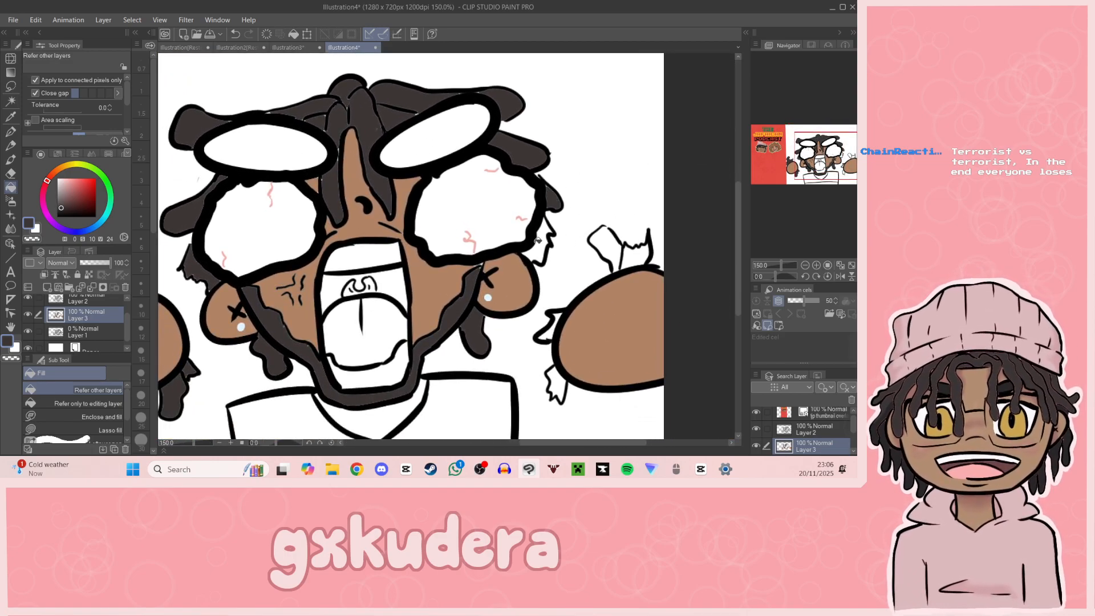
# Step: Fill the jagged lock behind the right ear and the locks around the right round shape in dark charcoal
pyautogui.click(544, 242)
pyautogui.click(615, 247)
pyautogui.click(643, 252)
pyautogui.click(551, 332)
pyautogui.click(559, 378)
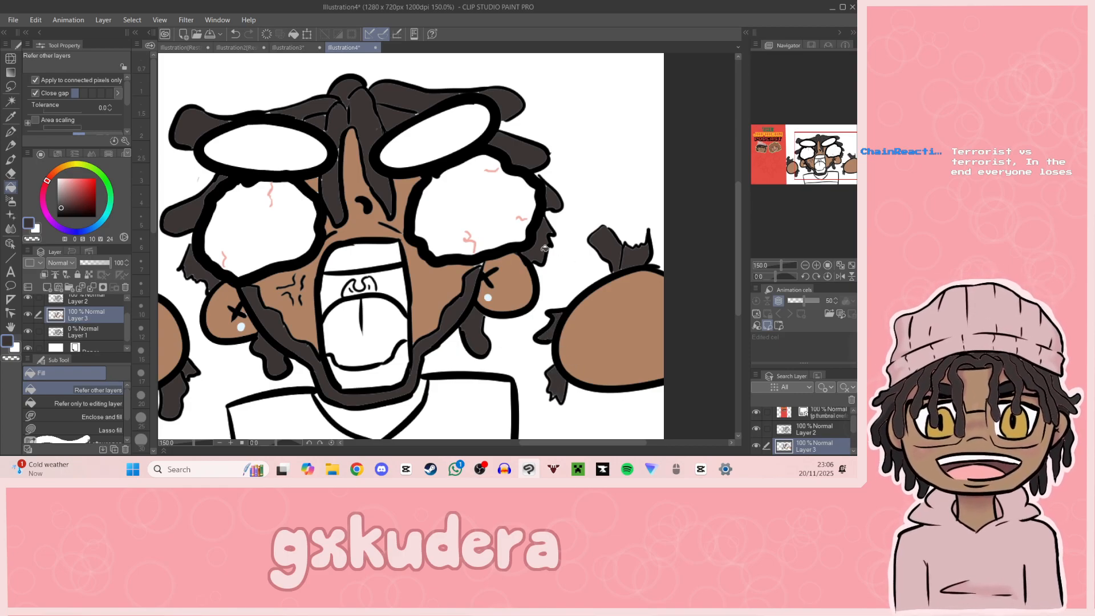
# Step: Darken the charcoal to a near-black shade and fill both oval brows above the eyes
pyautogui.press('i')
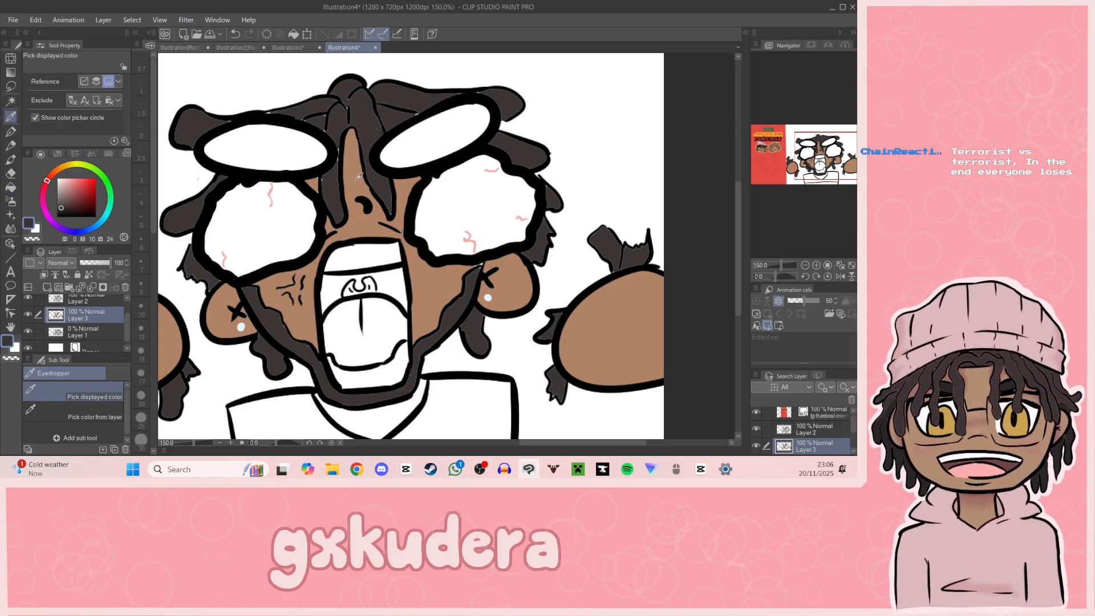
pyautogui.click(307, 109)
pyautogui.press('p')
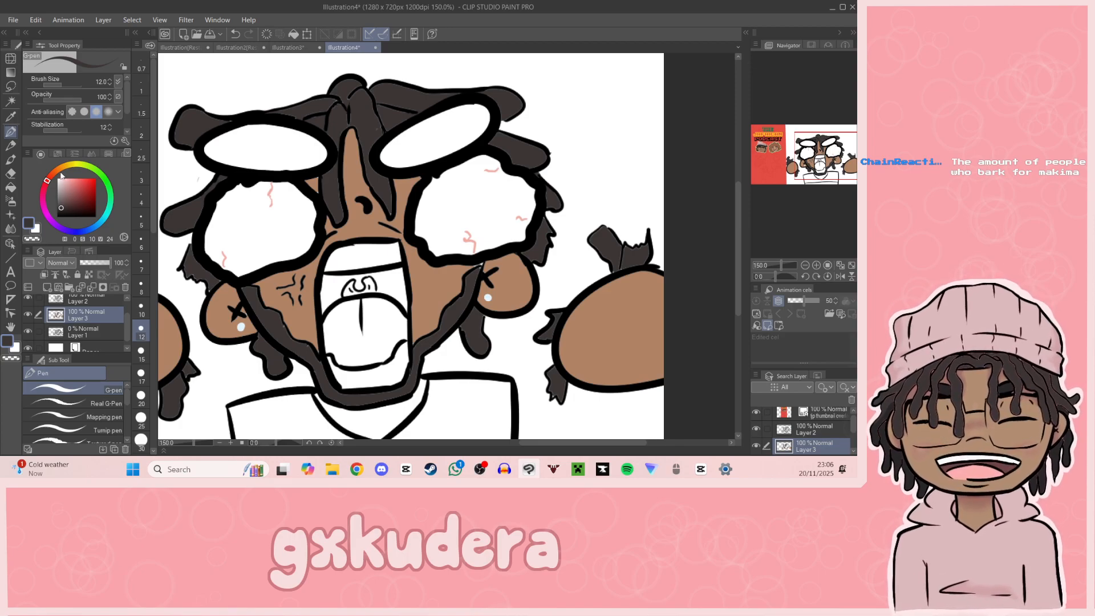
pyautogui.click(61, 204)
pyautogui.click(65, 209)
pyautogui.click(64, 212)
pyautogui.click(10, 187)
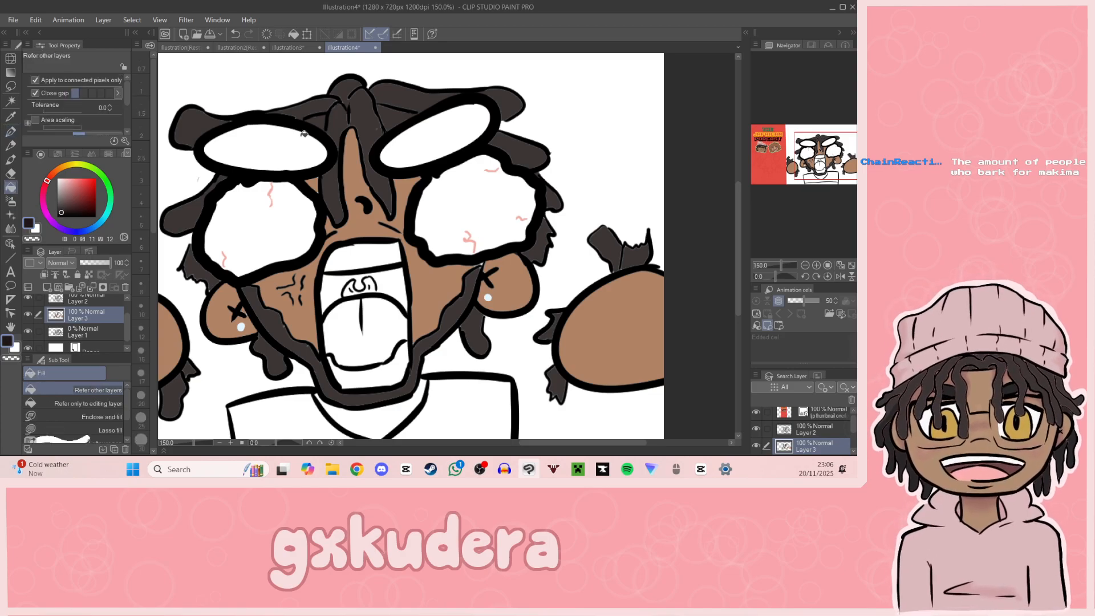
pyautogui.click(294, 130)
pyautogui.click(447, 129)
pyautogui.press('p')
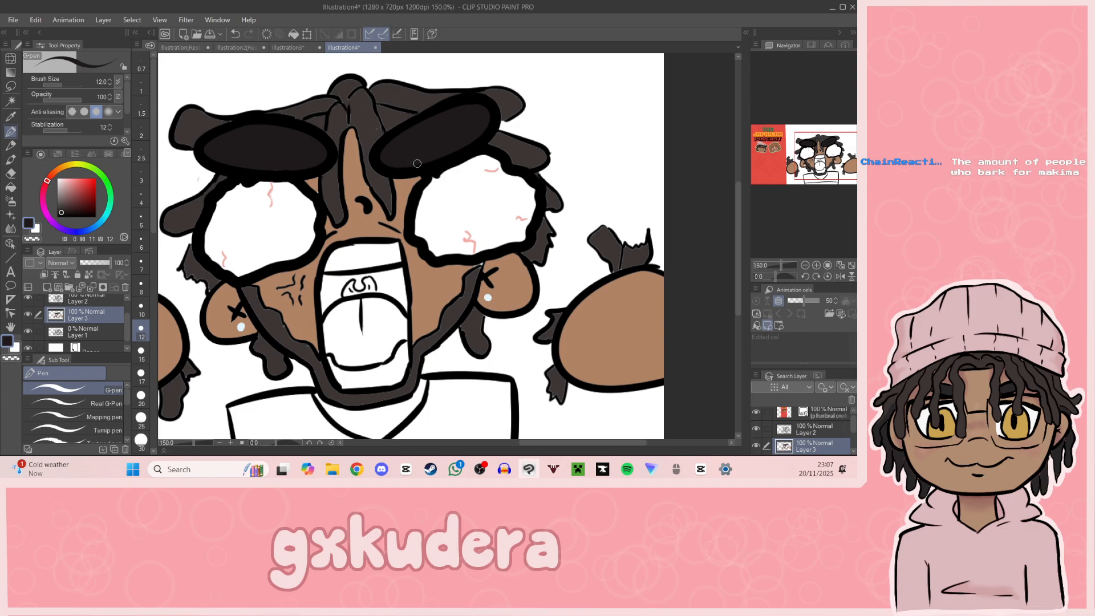
# Step: Choose a light pink and fill the tongue inside the open mouth
pyautogui.moveTo(821, 174)
pyautogui.mouseDown()
pyautogui.moveTo(831, 174)
pyautogui.moveTo(823, 188)
pyautogui.moveTo(817, 177)
pyautogui.mouseUp()
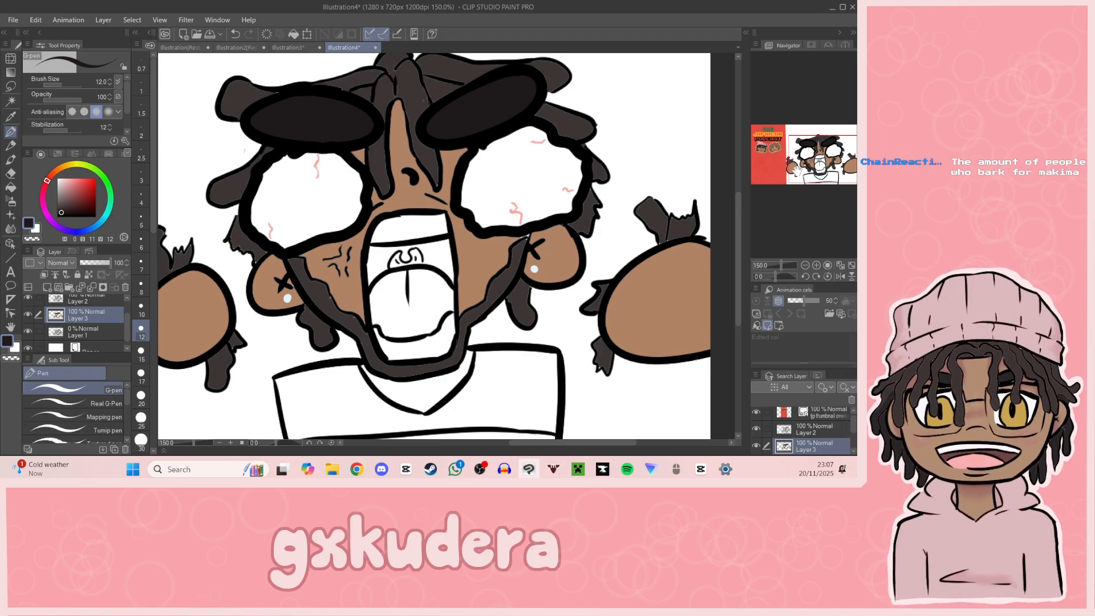
pyautogui.click(10, 116)
pyautogui.click(440, 249)
pyautogui.click(426, 344)
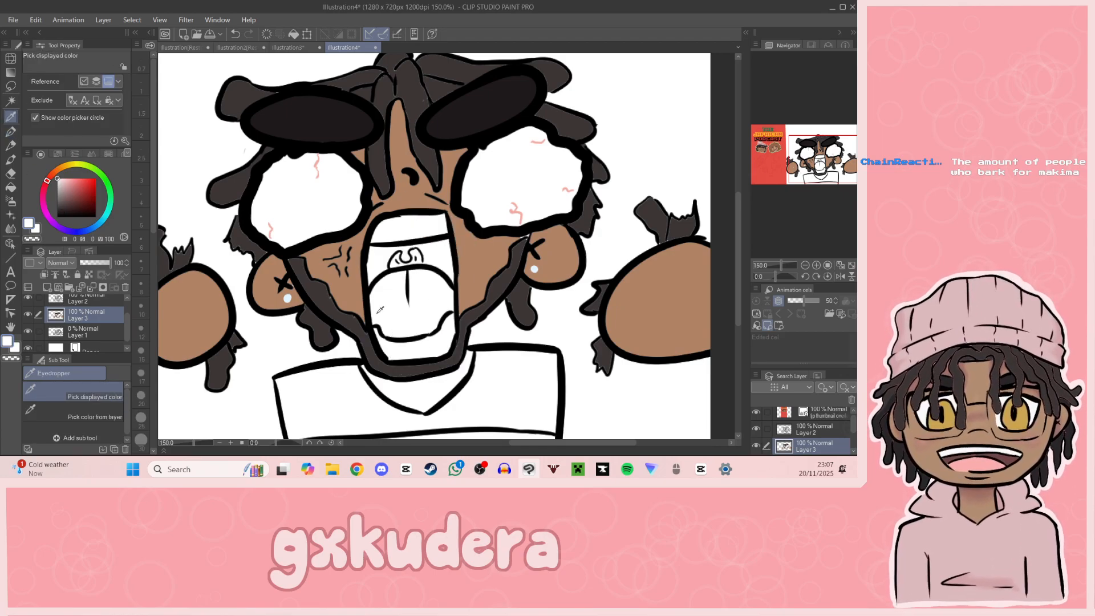
pyautogui.click(11, 187)
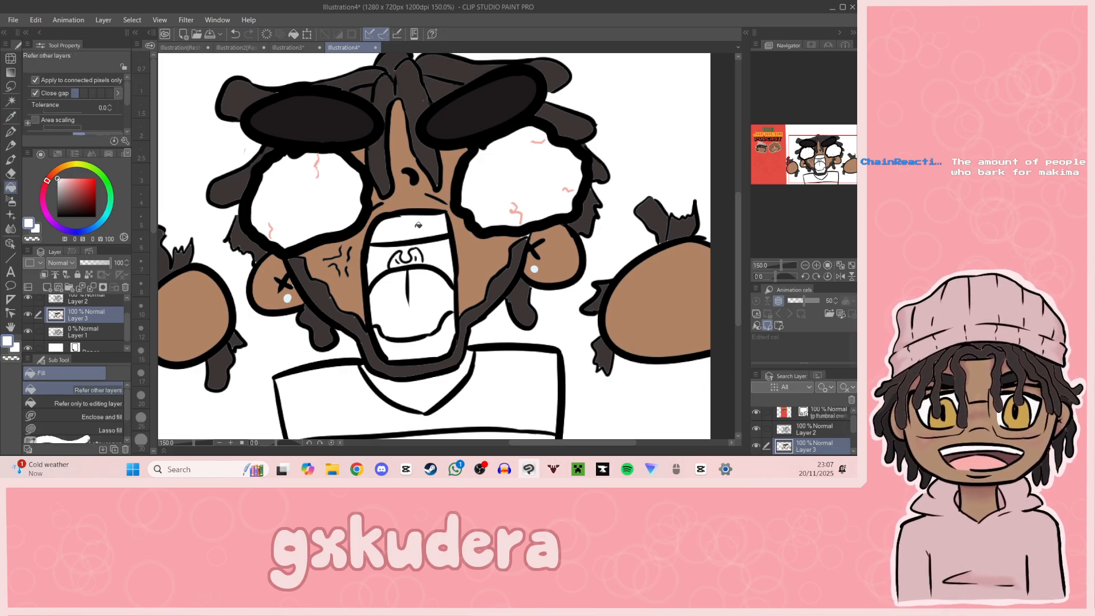
pyautogui.click(74, 177)
pyautogui.moveTo(75, 177); pyautogui.dragTo(71, 178)
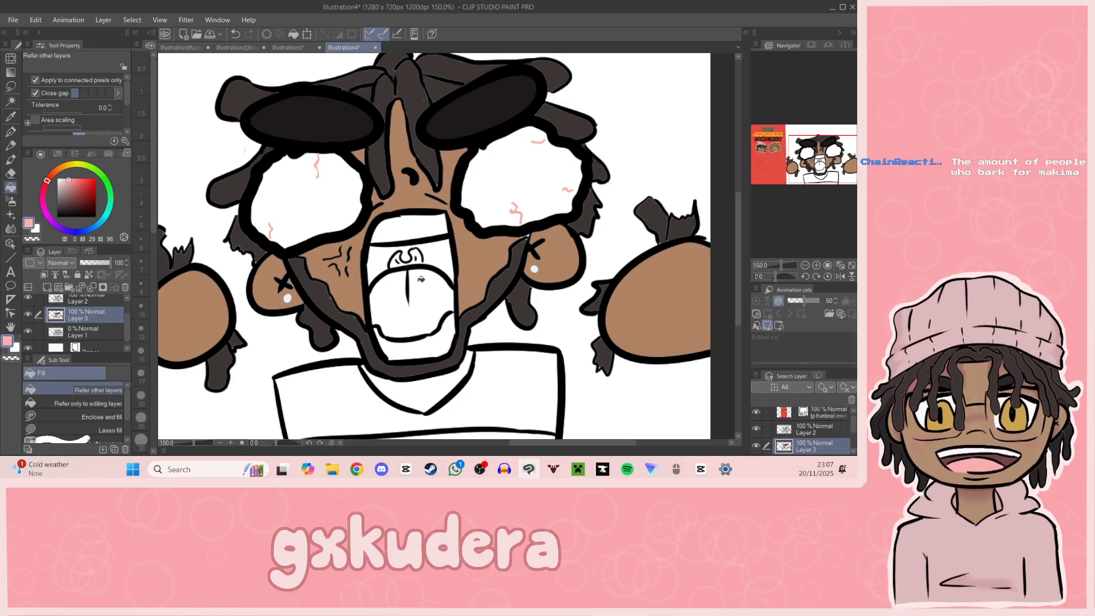
pyautogui.click(424, 298)
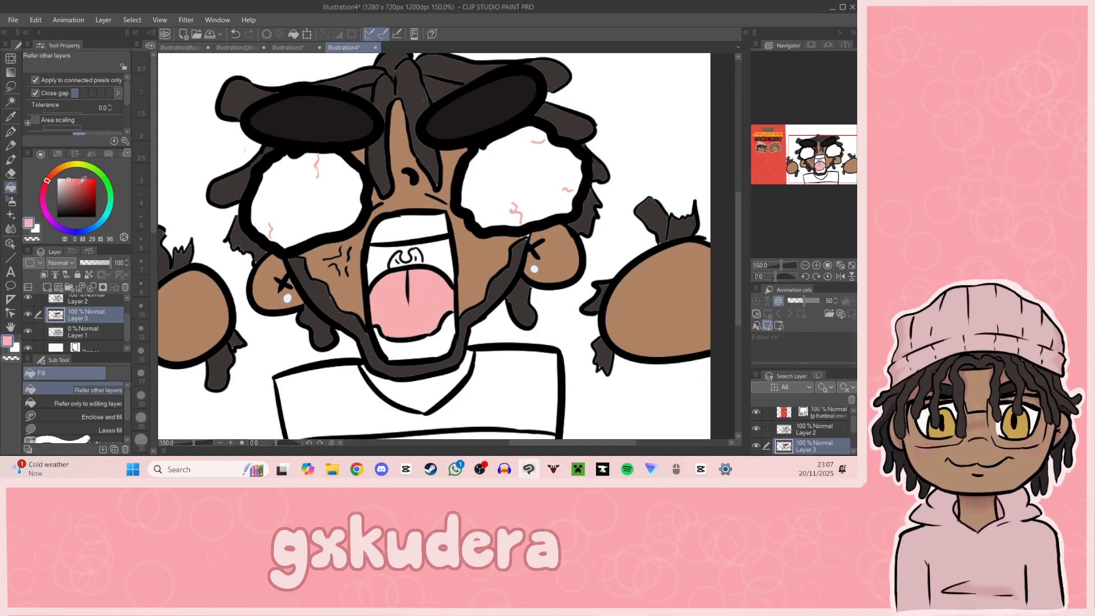
# Step: Fill the back of the mouth in a muted red and the uvula shapes in a darker red
pyautogui.click(76, 188)
pyautogui.click(423, 252)
pyautogui.click(400, 246)
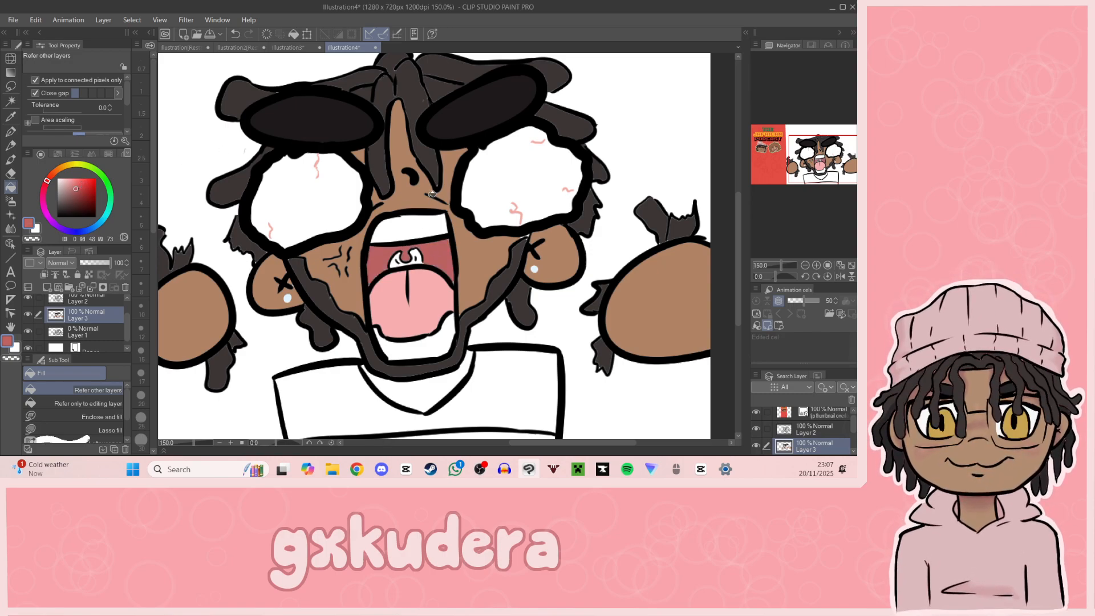
pyautogui.click(75, 196)
pyautogui.click(422, 260)
pyautogui.click(401, 257)
pyautogui.press('p')
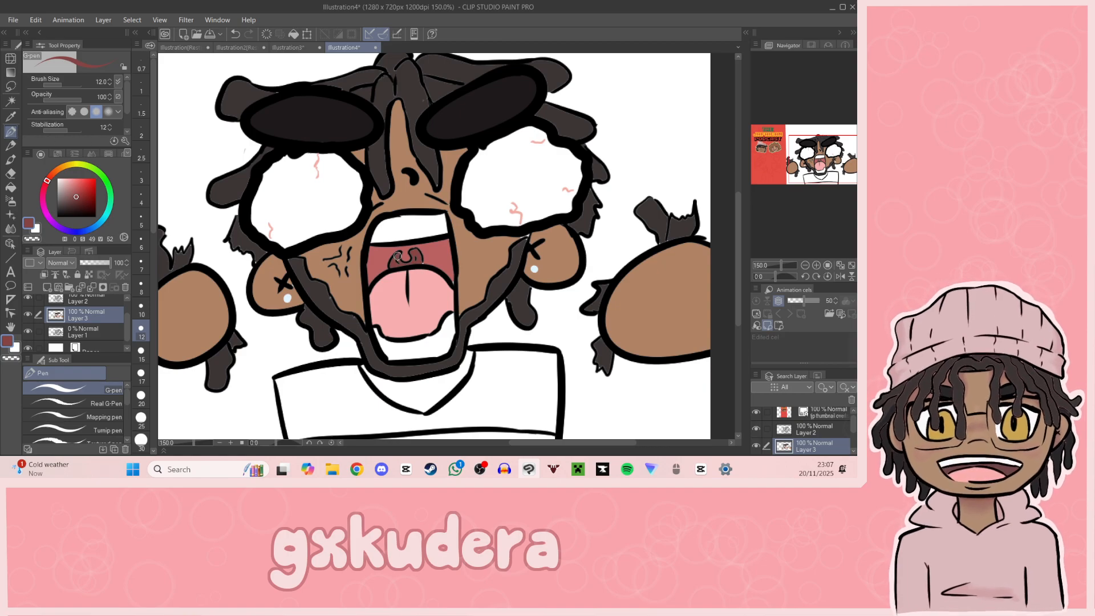
# Step: Sample the brown skin colour from the cheek and fill the neck area inside the collar
pyautogui.moveTo(792, 166); pyautogui.dragTo(816, 181)
pyautogui.press('i')
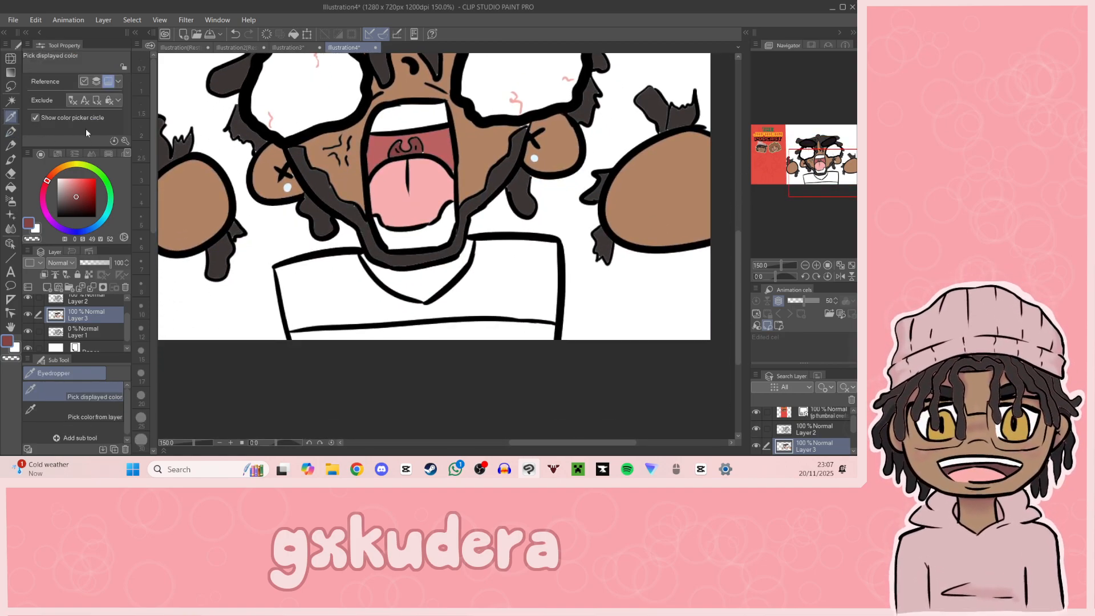
pyautogui.click(342, 161)
pyautogui.click(11, 188)
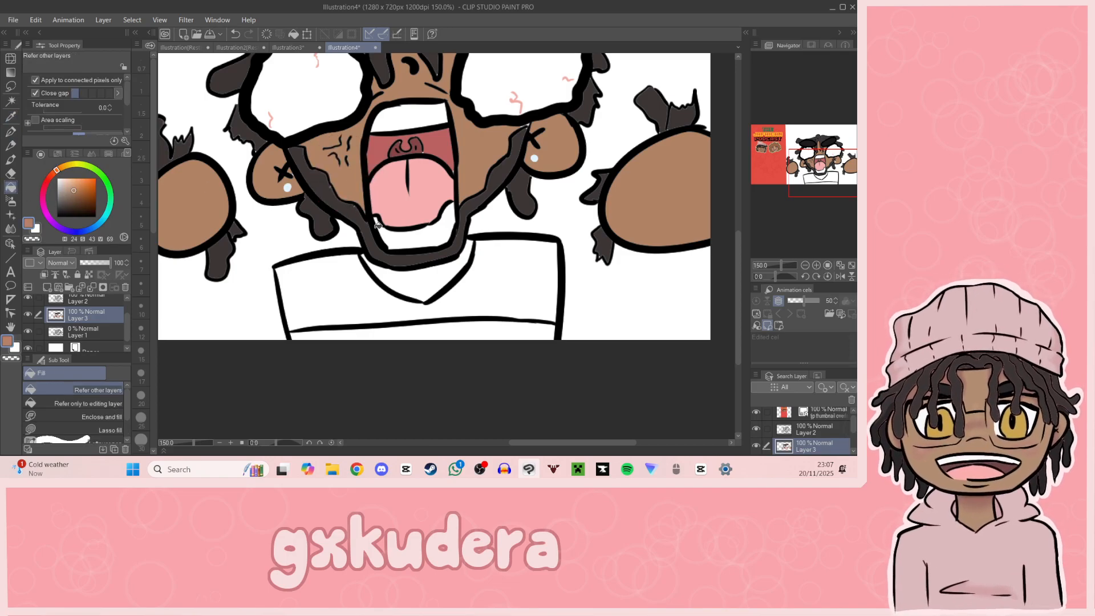
pyautogui.click(440, 285)
# Step: Fill the upper part of the shirt in pale cream and the band along its lower edge in grey
pyautogui.moveTo(799, 176); pyautogui.dragTo(820, 169)
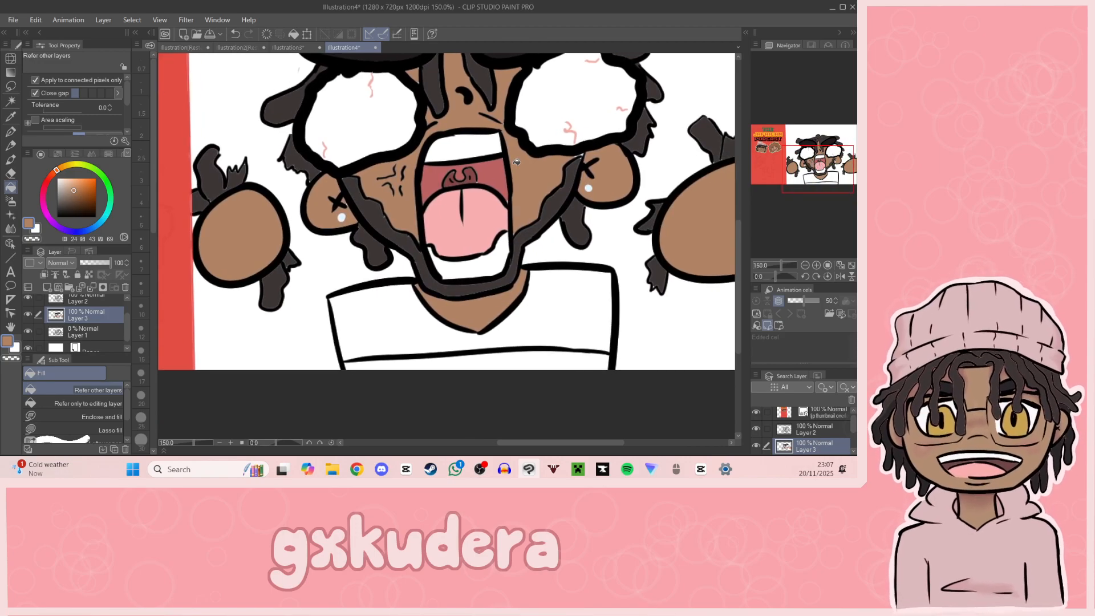
pyautogui.moveTo(72, 189); pyautogui.dragTo(63, 180)
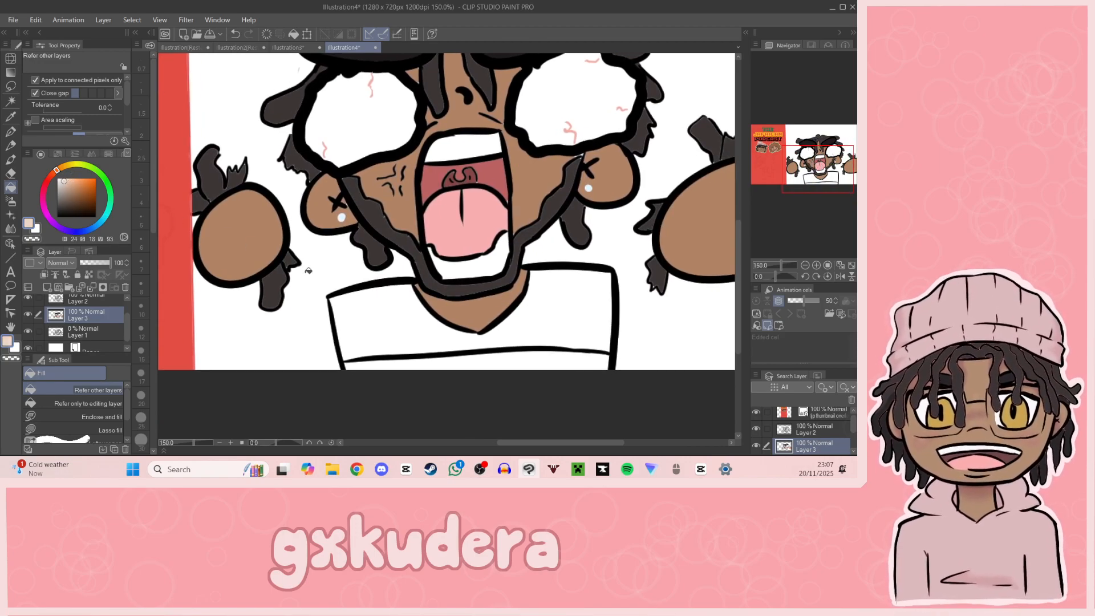
pyautogui.click(69, 165)
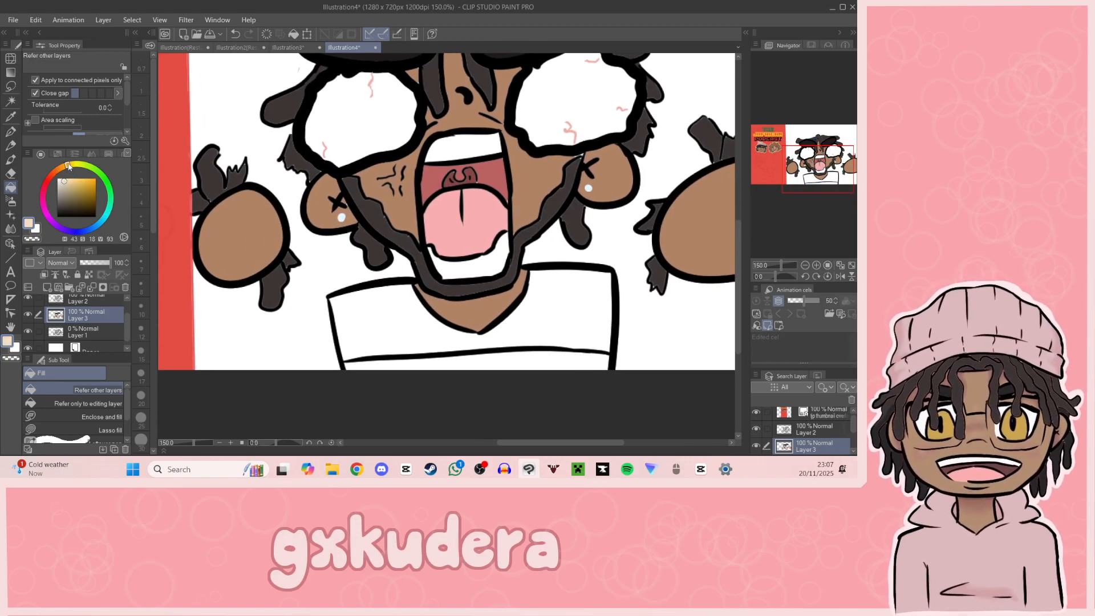
pyautogui.click(355, 316)
pyautogui.moveTo(66, 205); pyautogui.dragTo(63, 198)
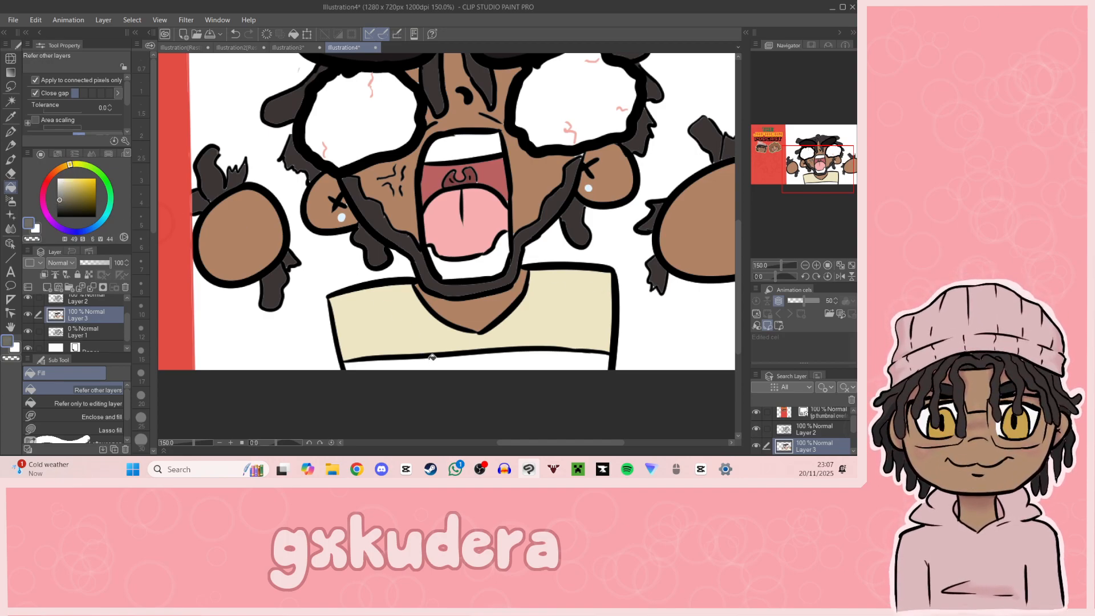
pyautogui.click(433, 363)
# Step: Add a new raster layer directly beneath the flat-colour Layer 3 and make white the drawing colour
pyautogui.moveTo(836, 199); pyautogui.dragTo(812, 159)
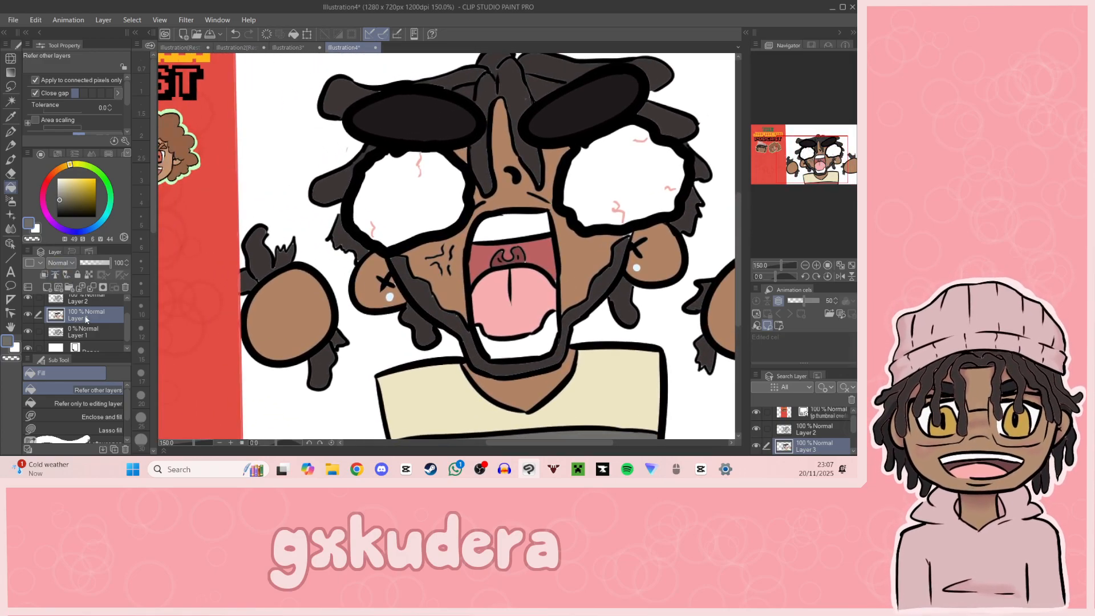
pyautogui.click(85, 333)
pyautogui.click(47, 287)
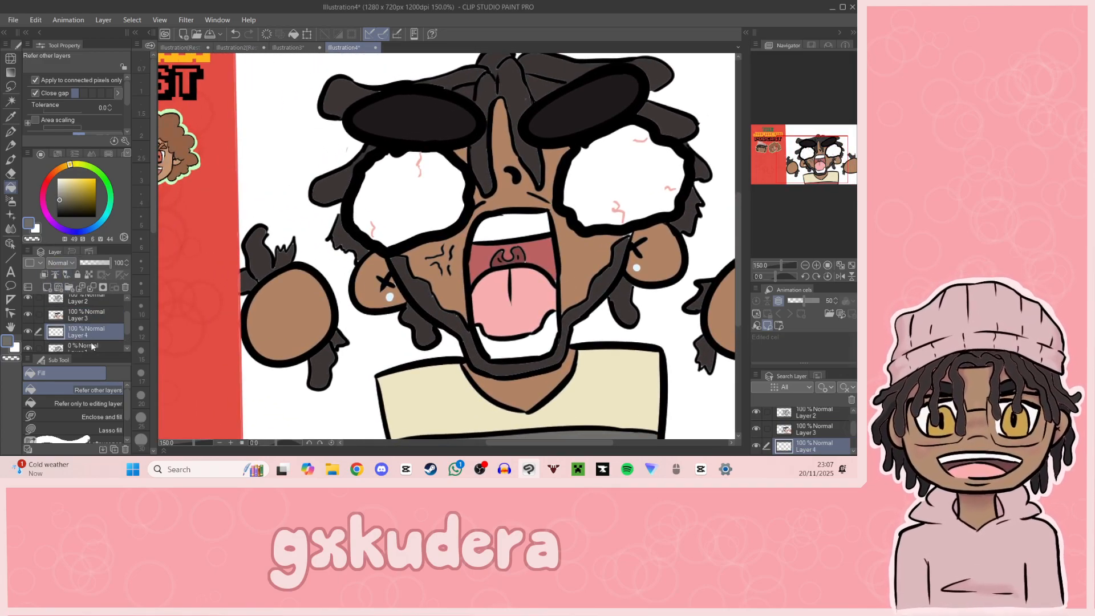
pyautogui.scroll(1, 124, 324)
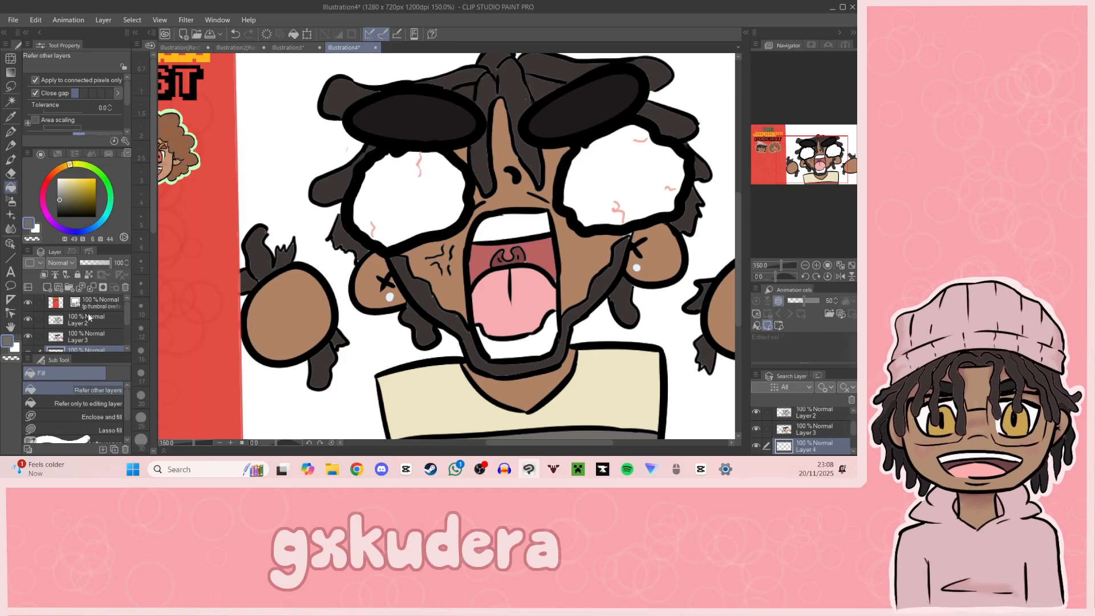
pyautogui.moveTo(823, 171); pyautogui.dragTo(794, 174)
pyautogui.click(32, 227)
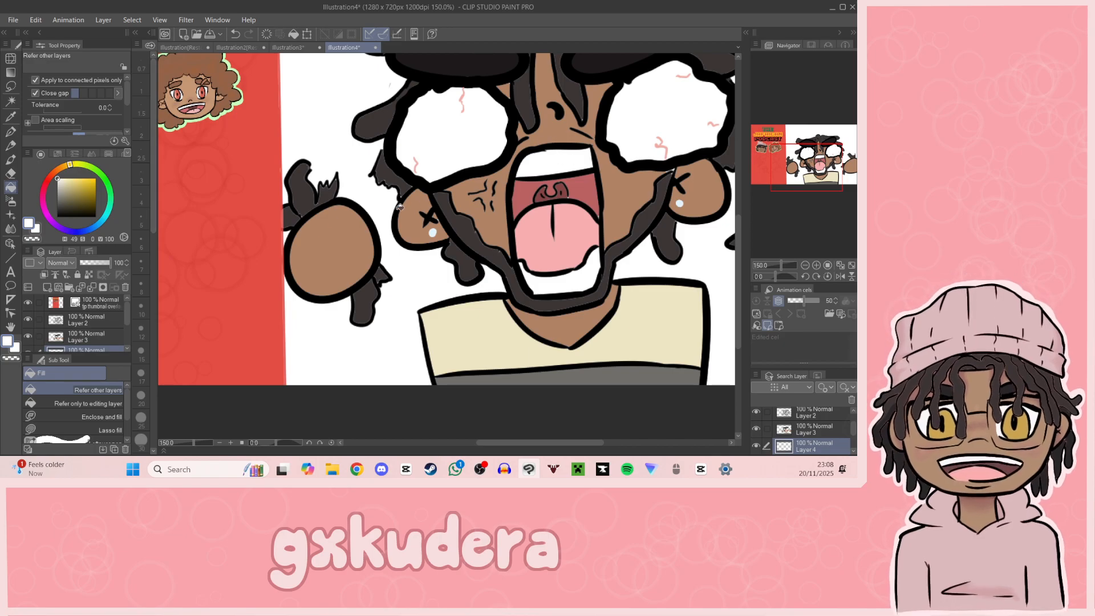
pyautogui.scroll(-2, 120, 317)
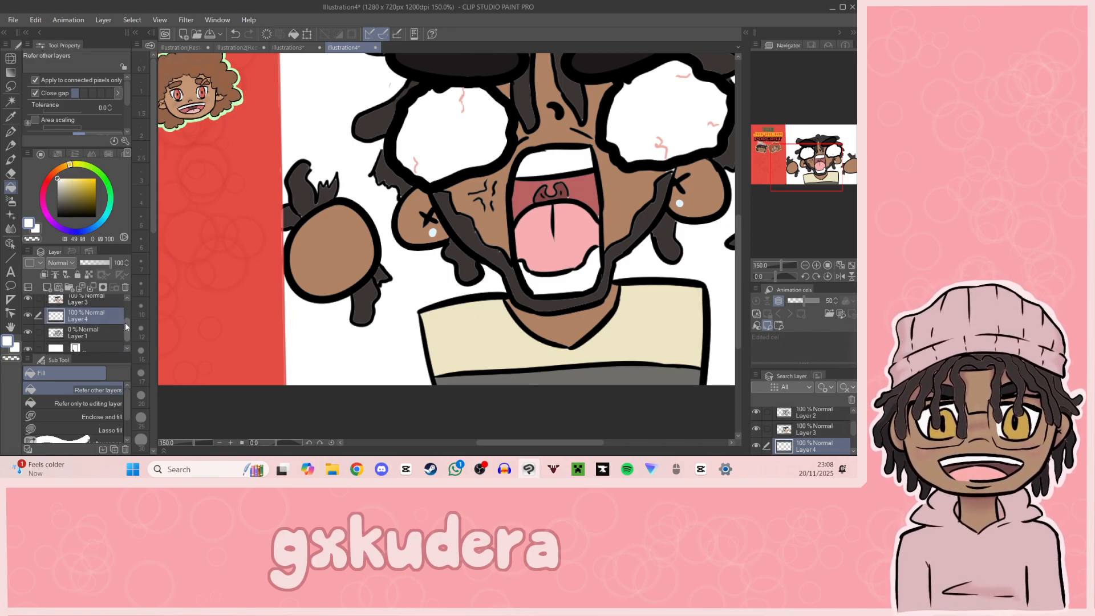
pyautogui.scroll(2, 123, 322)
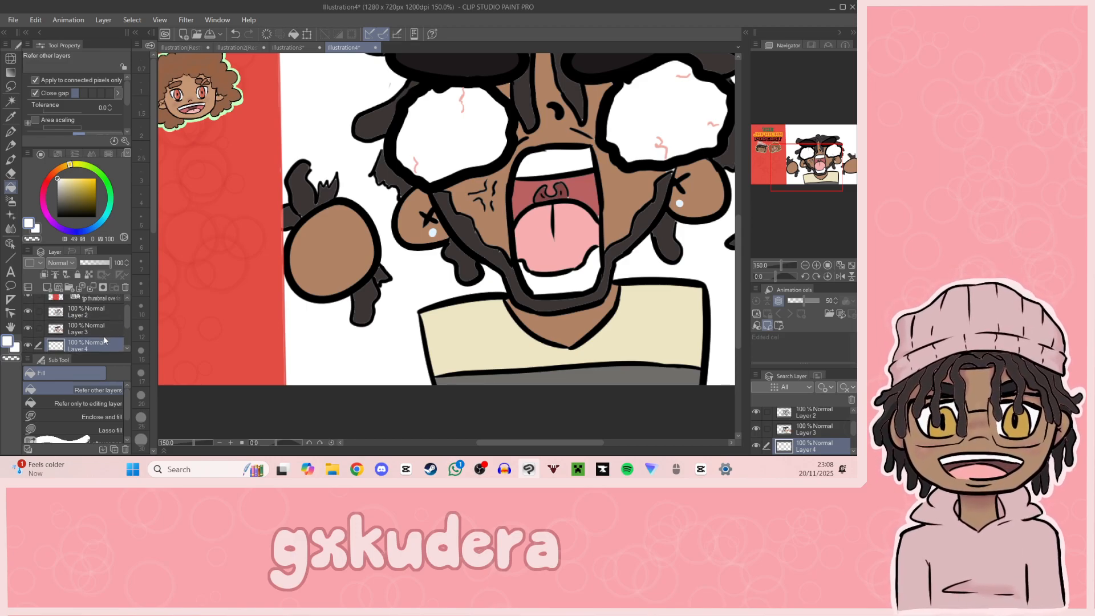
# Step: Lower the opacity of the colour Layer 3 and the line-art Layer 2 to 0%
pyautogui.moveTo(82, 263); pyautogui.dragTo(126, 266)
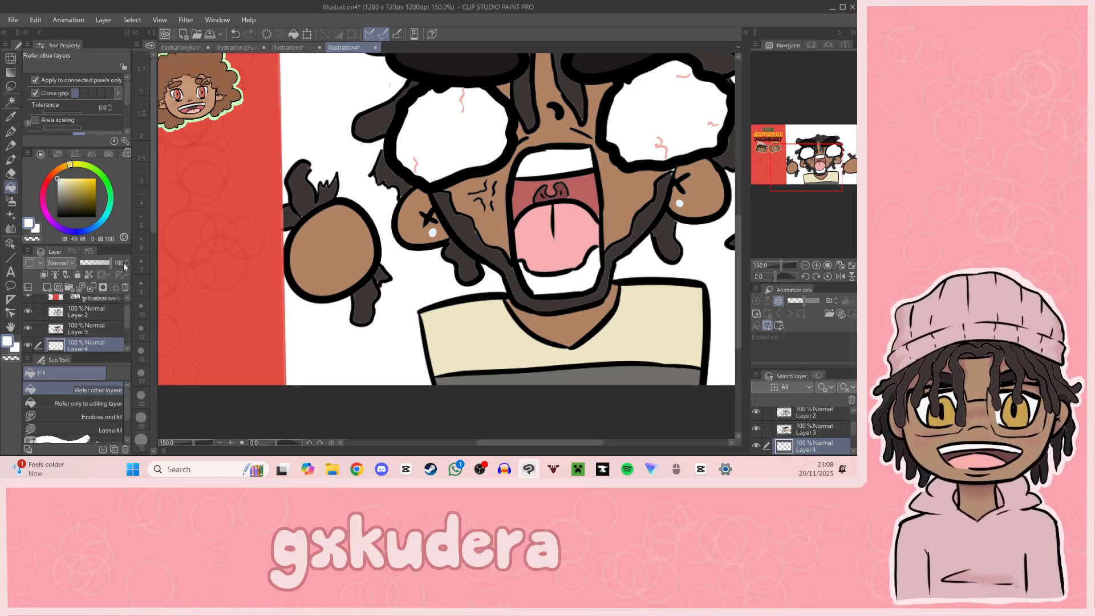
pyautogui.click(89, 327)
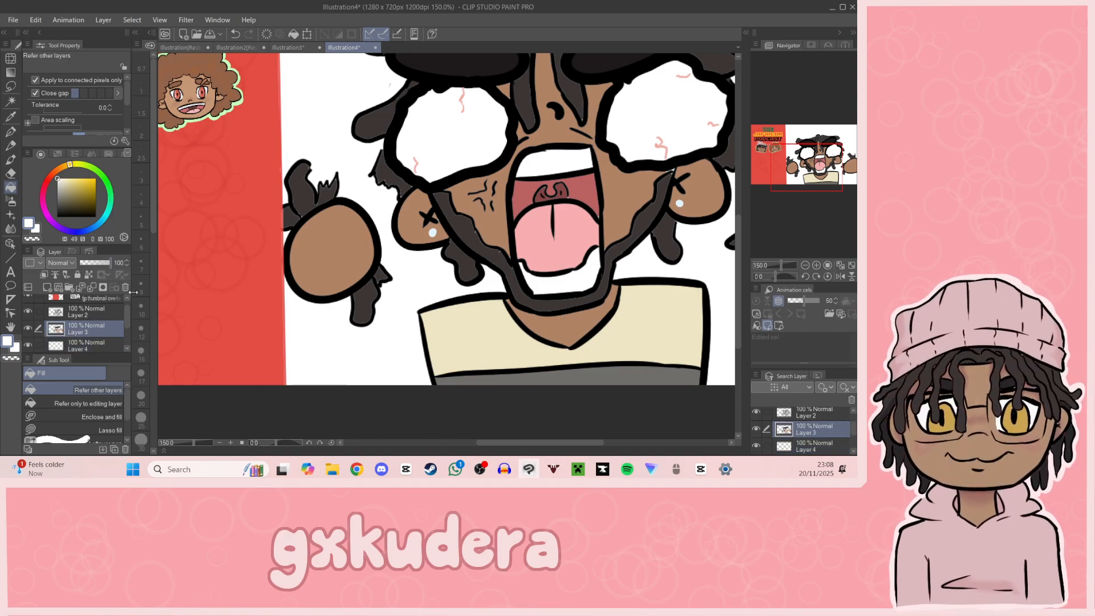
pyautogui.click(92, 343)
pyautogui.click(88, 324)
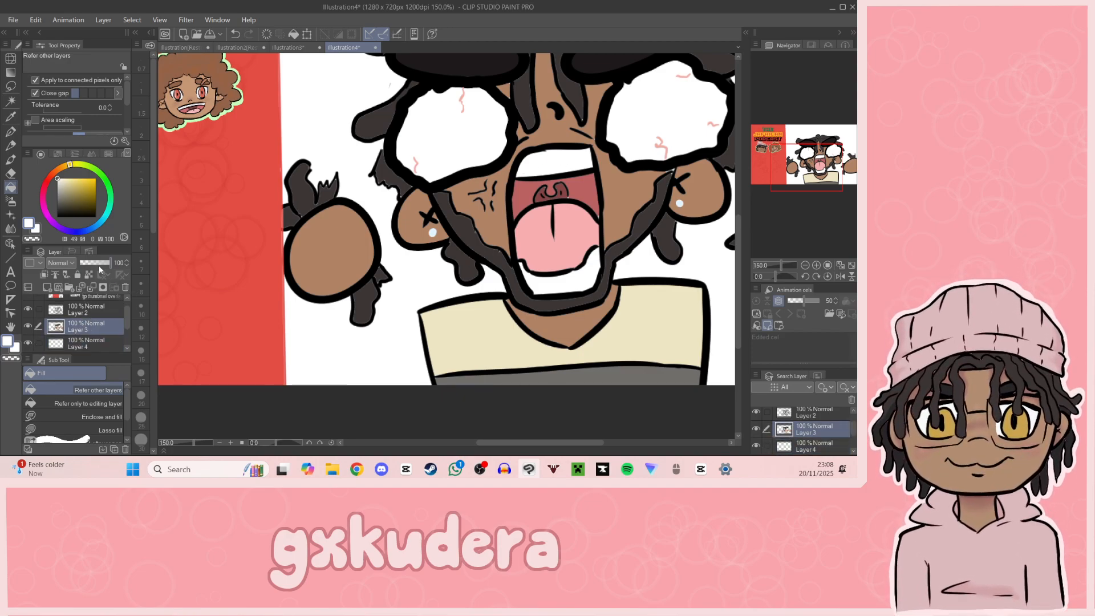
pyautogui.moveTo(99, 268); pyautogui.dragTo(46, 288)
pyautogui.click(86, 308)
pyautogui.moveTo(98, 263); pyautogui.dragTo(54, 274)
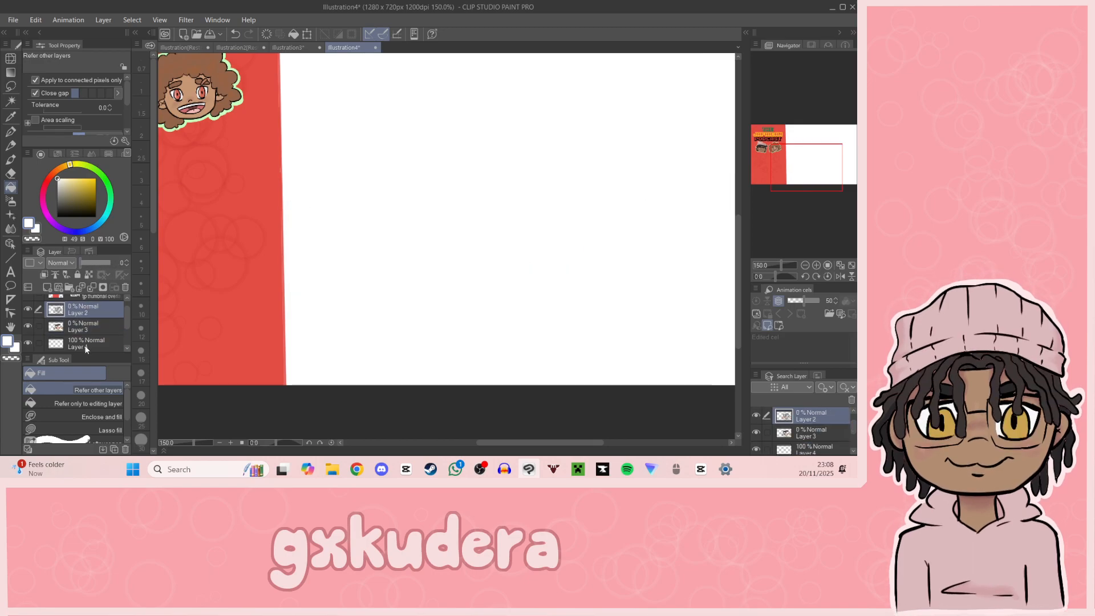
# Step: Fill the white background on Layer 4 with coral red, including the leftover patch at the upper teeth
pyautogui.click(86, 345)
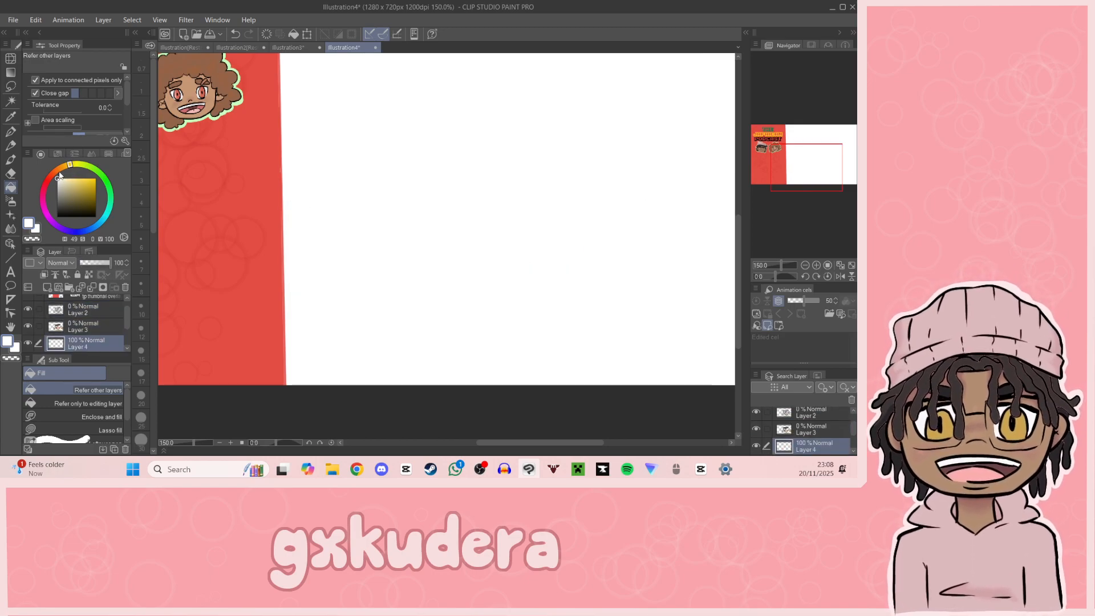
pyautogui.moveTo(62, 167)
pyautogui.mouseDown()
pyautogui.moveTo(47, 178)
pyautogui.moveTo(86, 178)
pyautogui.mouseUp()
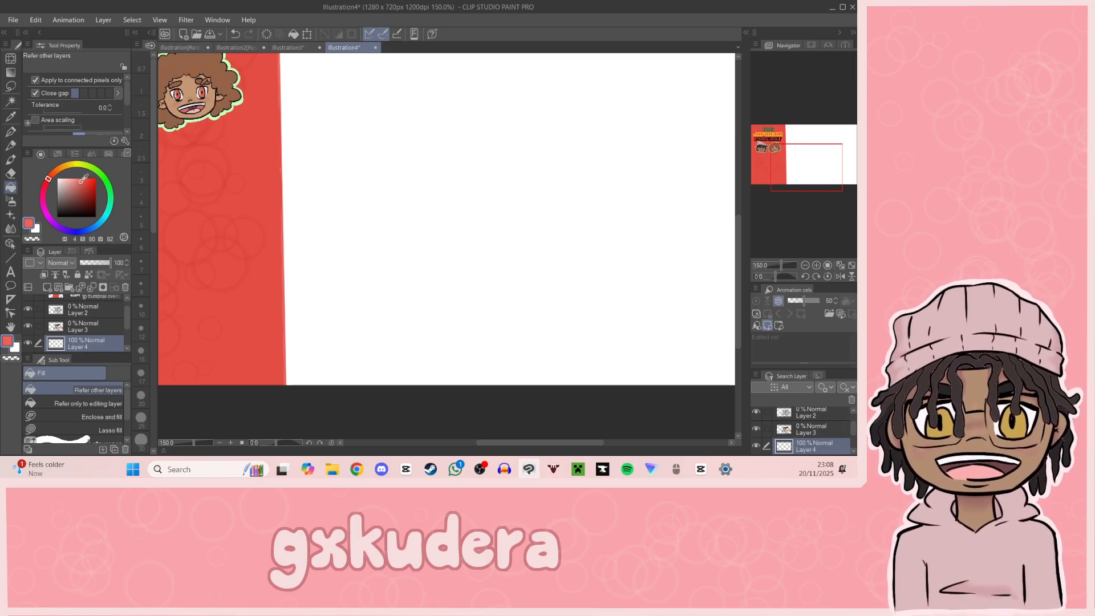
pyautogui.click(81, 179)
pyautogui.click(383, 166)
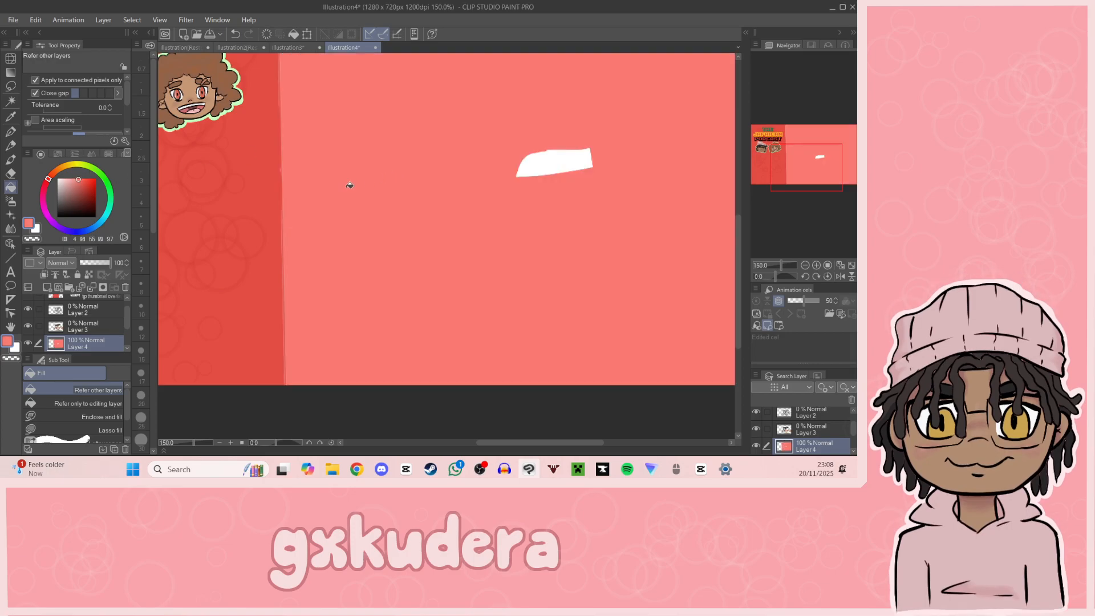
pyautogui.click(551, 150)
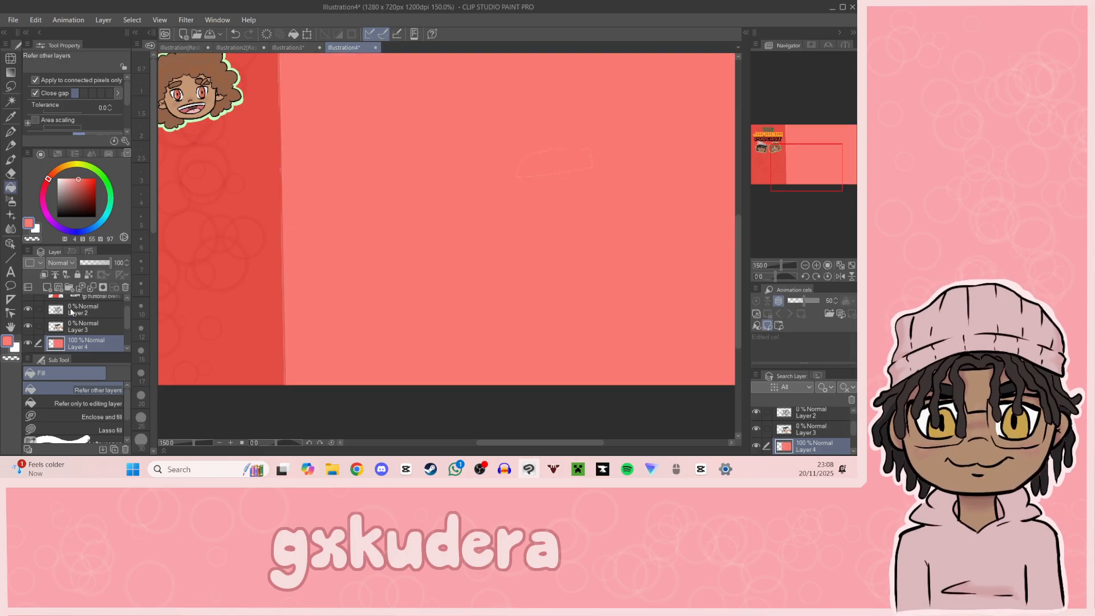
# Step: Restore the opacity of Layer 3 and Layer 2 to 100%
pyautogui.click(85, 326)
pyautogui.moveTo(85, 263)
pyautogui.mouseDown()
pyautogui.moveTo(147, 262)
pyautogui.moveTo(157, 246)
pyautogui.mouseUp()
pyautogui.click(89, 312)
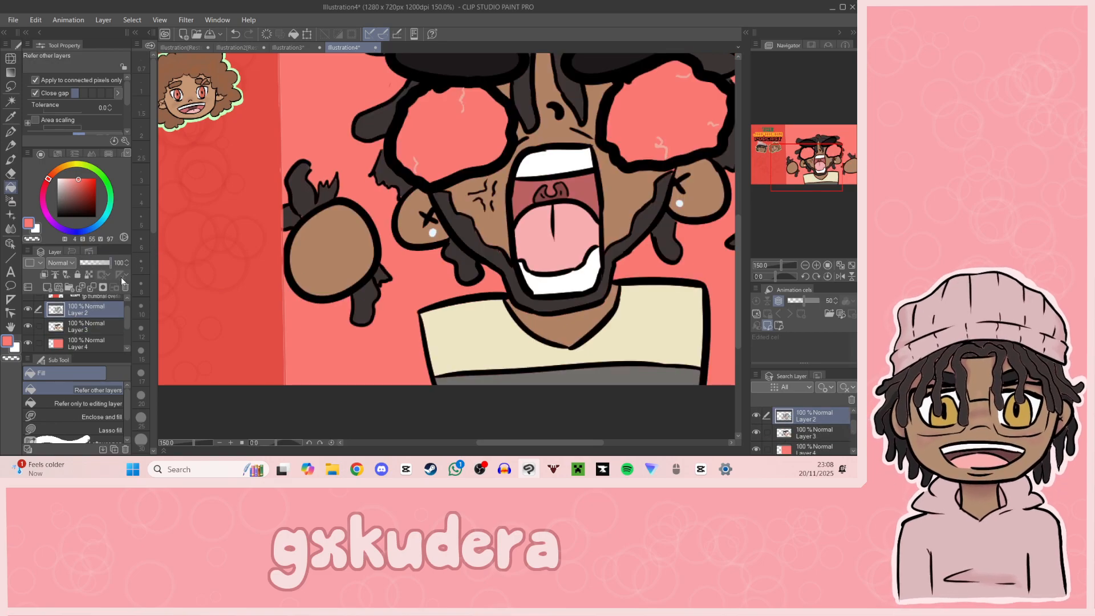
# Step: Fill both bulging eyeballs with white on Layer 3
pyautogui.click(85, 330)
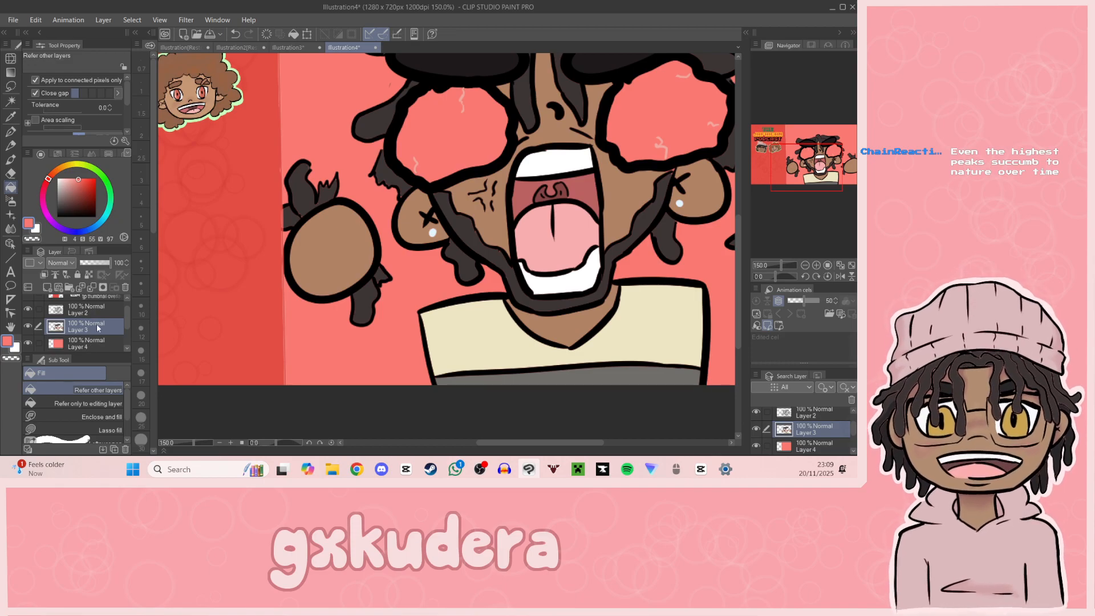
pyautogui.moveTo(800, 158)
pyautogui.mouseDown()
pyautogui.moveTo(810, 164)
pyautogui.moveTo(785, 155)
pyautogui.mouseUp()
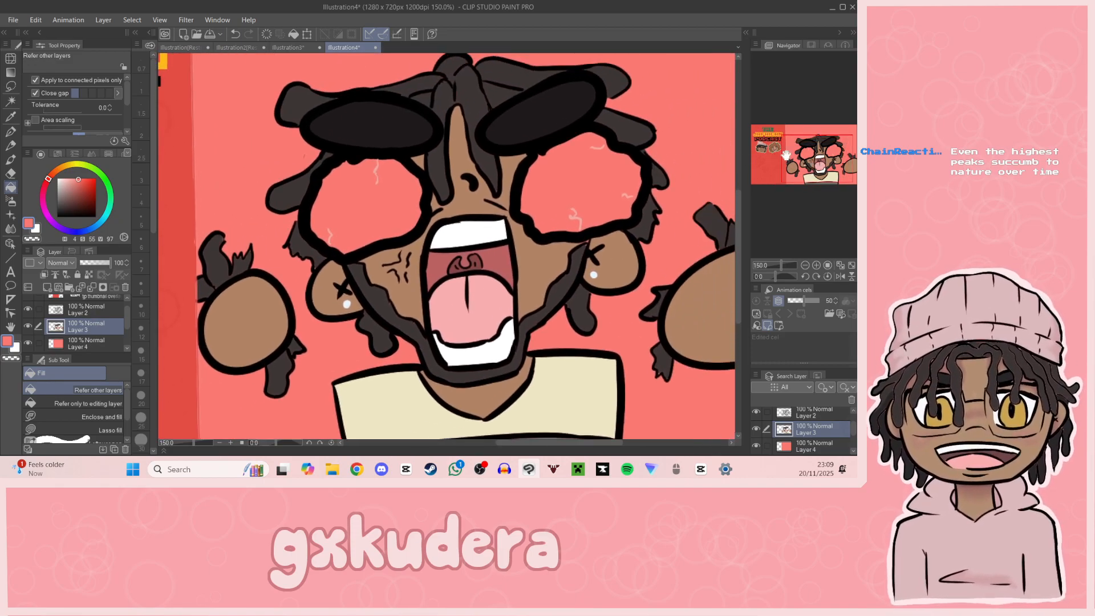
pyautogui.press('x')
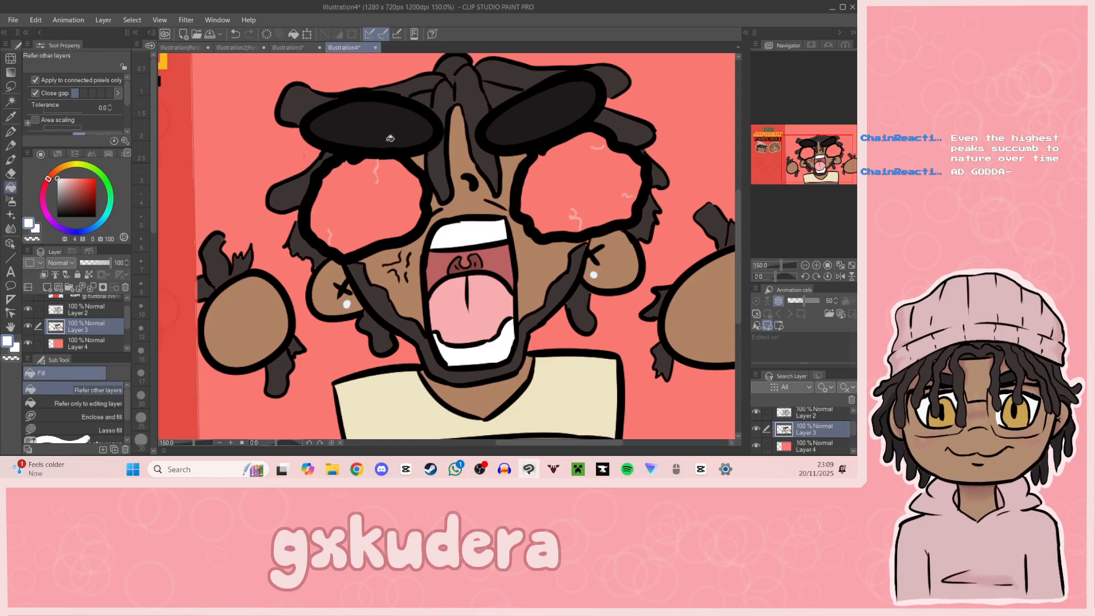
pyautogui.click(370, 216)
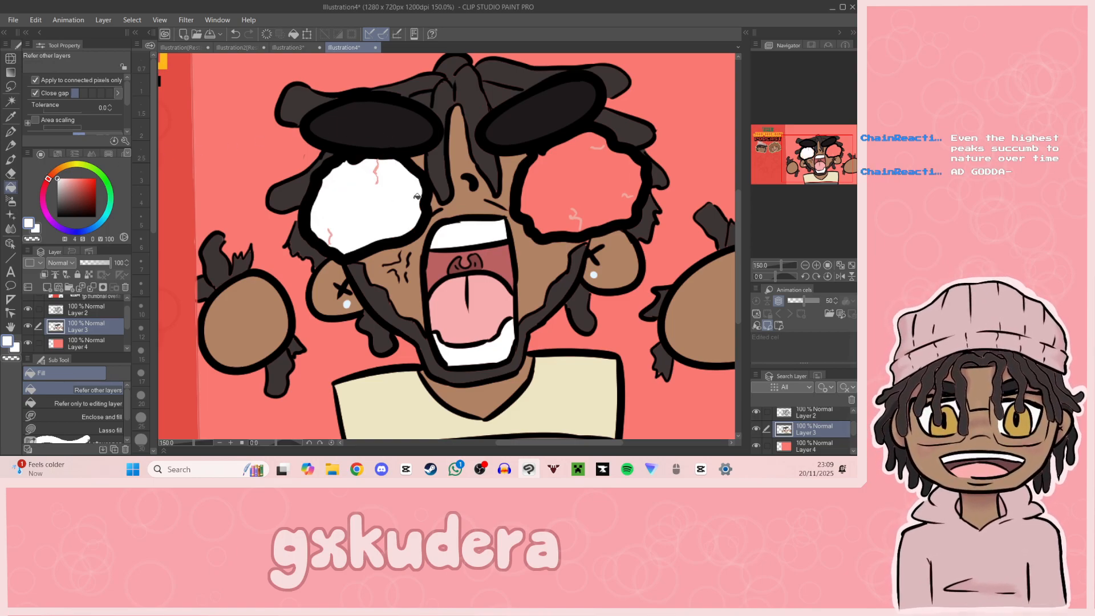
pyautogui.click(586, 177)
# Step: Create a selection from the line art on Layer 2 and expand it by 6 px with rounded corners
pyautogui.moveTo(792, 172); pyautogui.dragTo(820, 191)
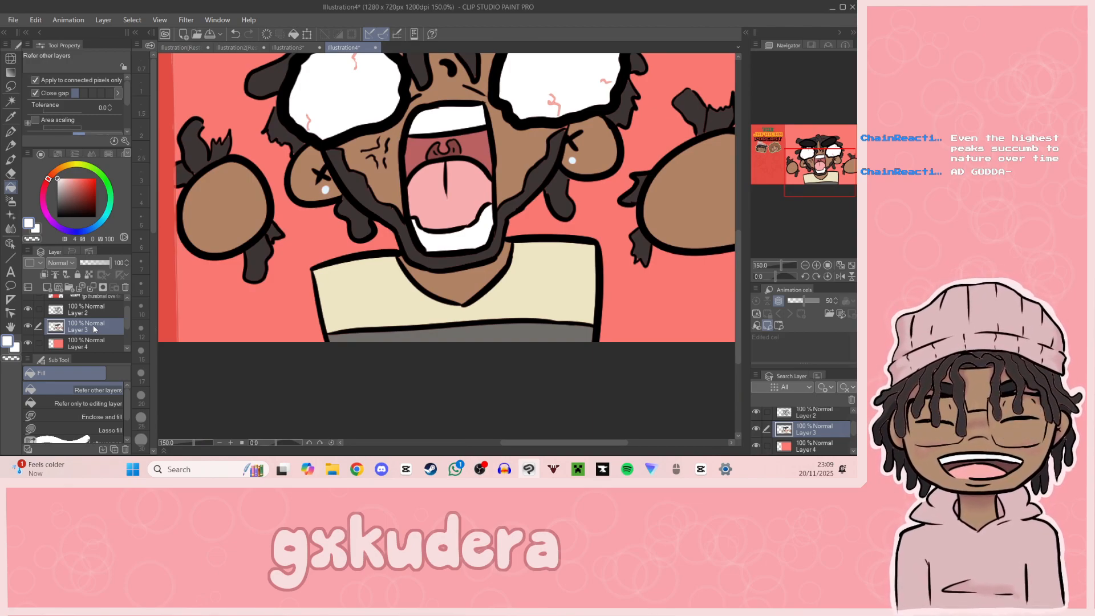
pyautogui.click(86, 340)
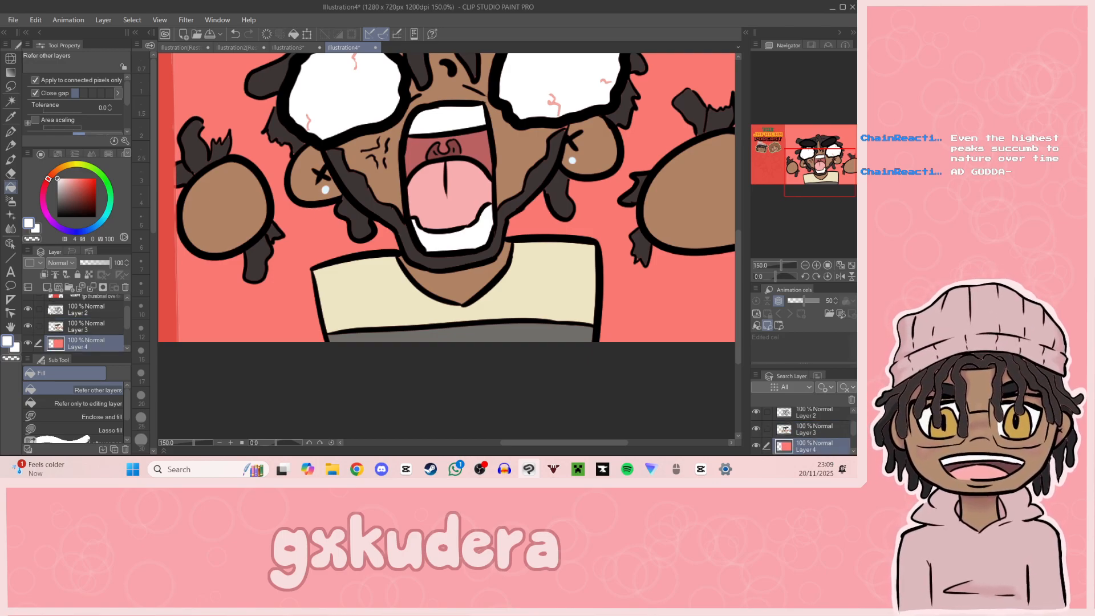
pyautogui.click(51, 311)
pyautogui.rightClick(56, 309)
pyautogui.moveTo(123, 383)
pyautogui.click(207, 382)
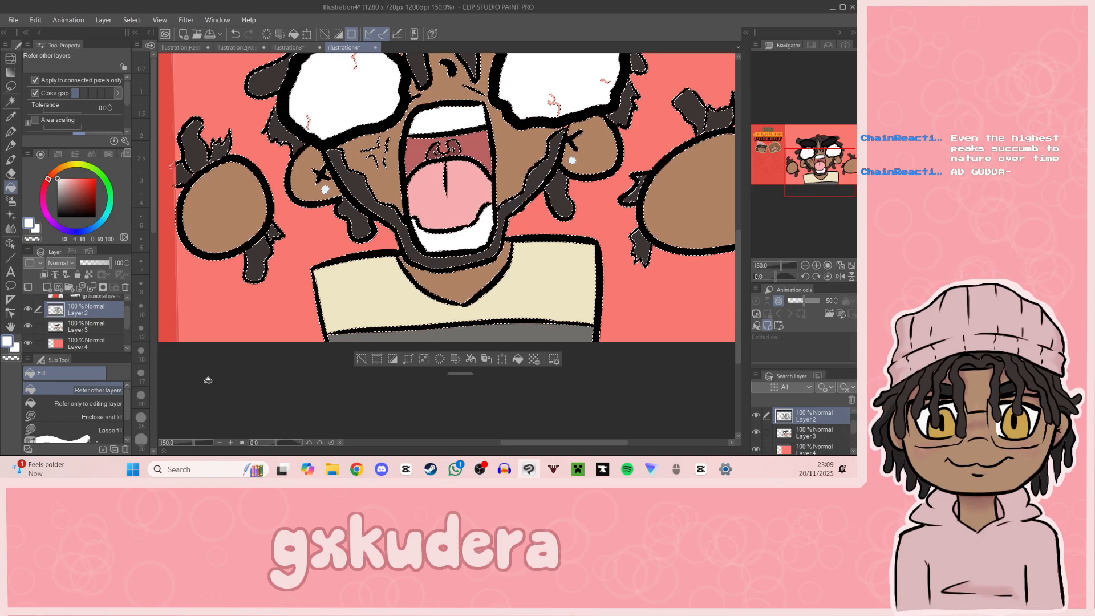
pyautogui.click(408, 359)
pyautogui.click(446, 216)
pyautogui.click(458, 198)
pyautogui.click(458, 198)
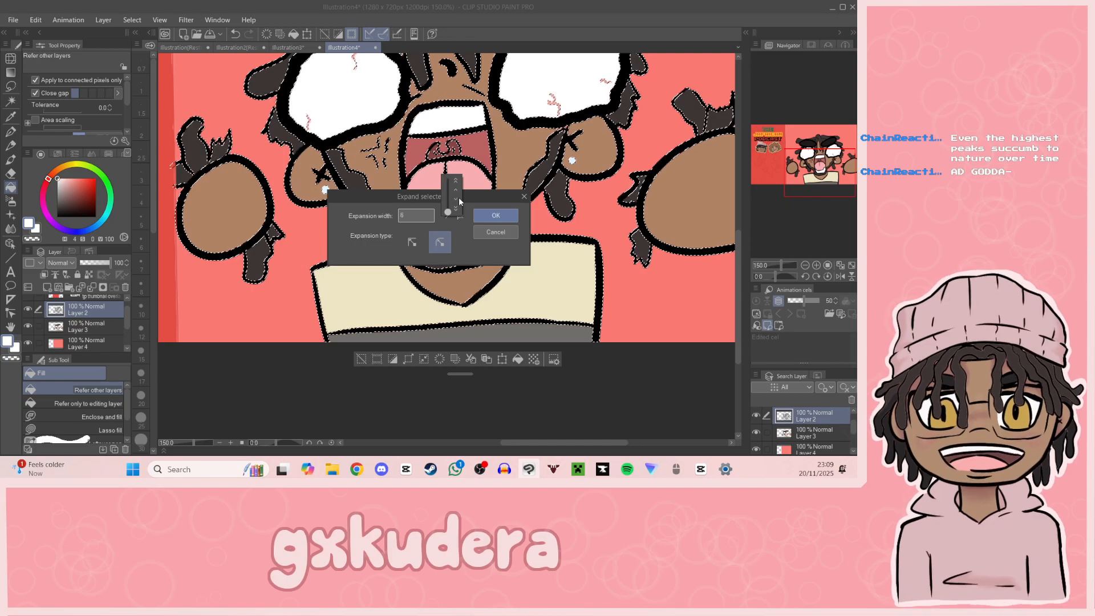
pyautogui.click(488, 215)
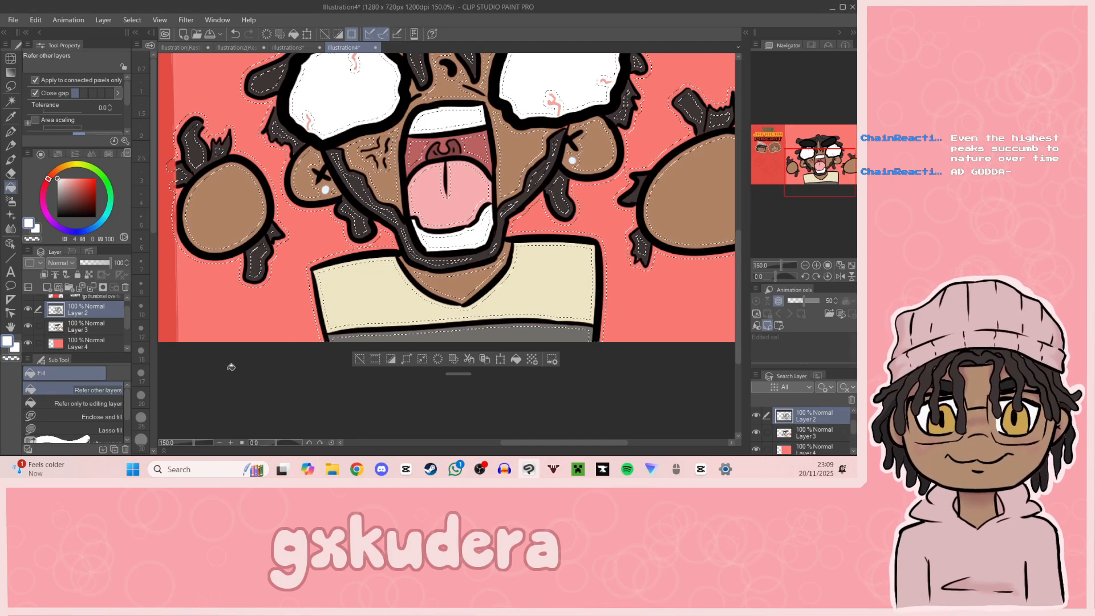
# Step: Fill the expanded selection around the character and fists on Layer 4 with a pale pink tint of the coral background
pyautogui.press('i')
pyautogui.click(200, 114)
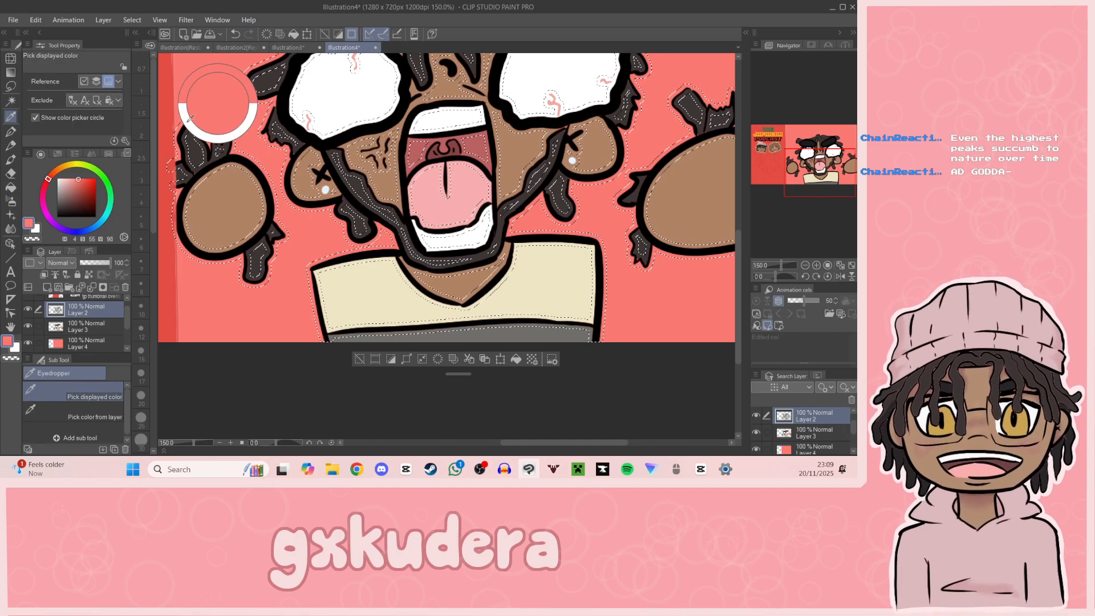
pyautogui.click(86, 343)
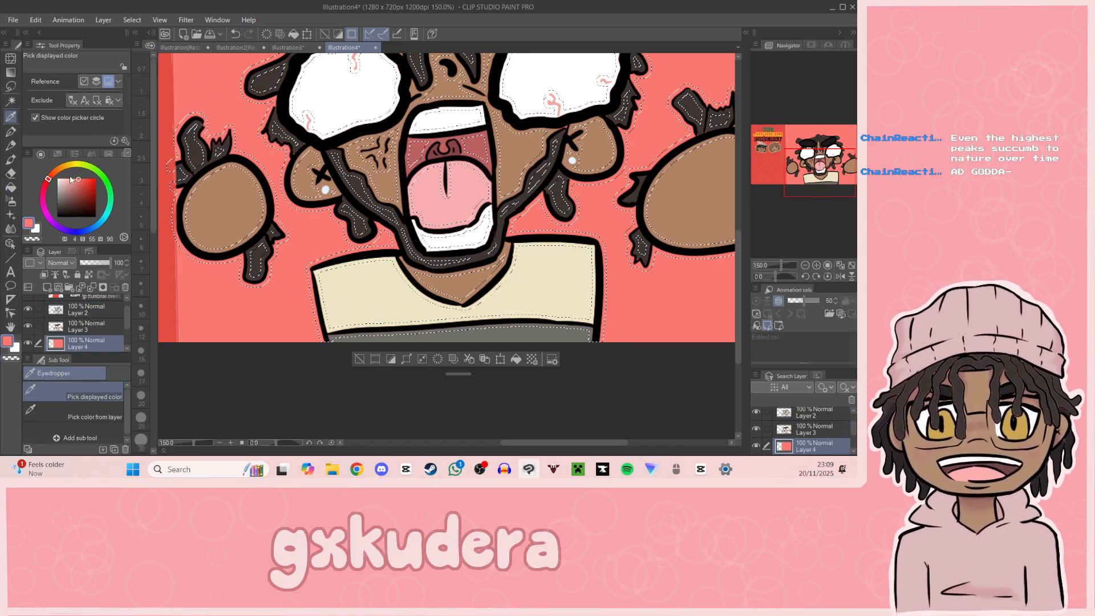
pyautogui.click(66, 177)
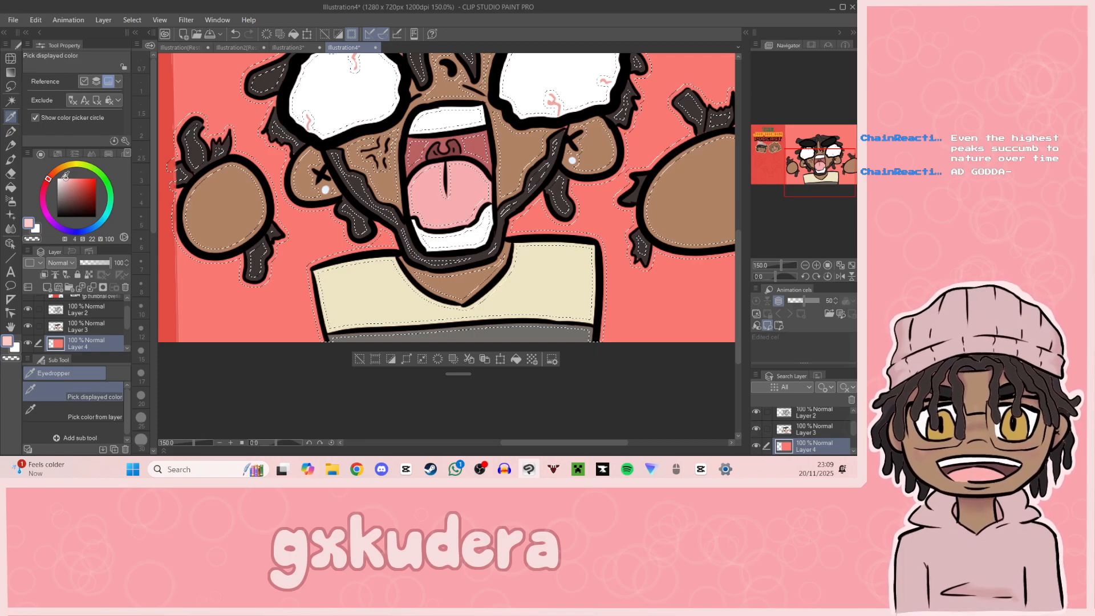
pyautogui.click(10, 187)
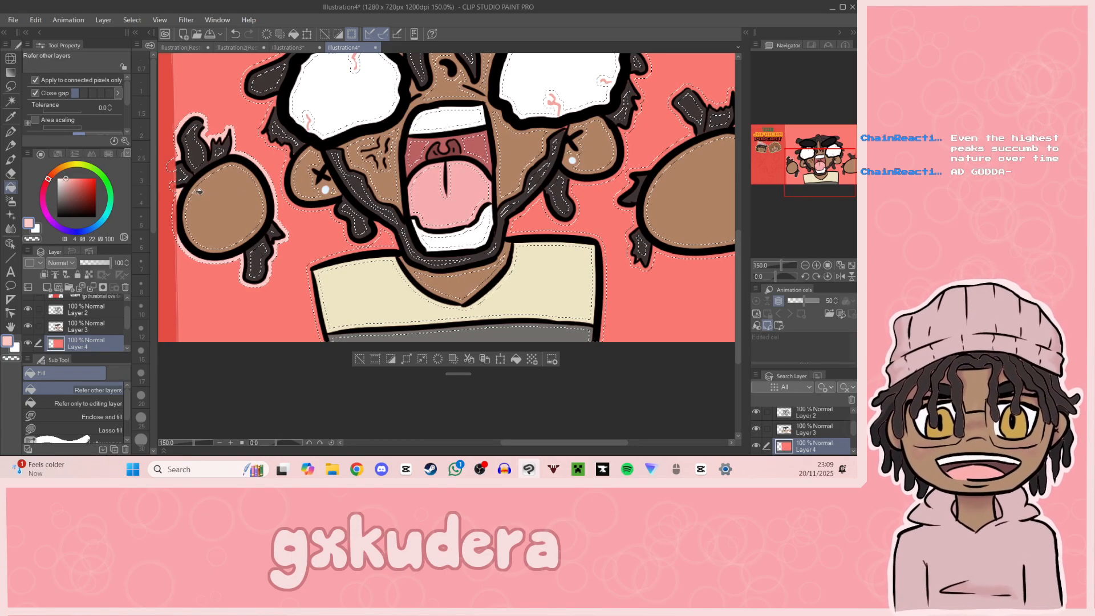
pyautogui.moveTo(814, 157); pyautogui.dragTo(819, 165)
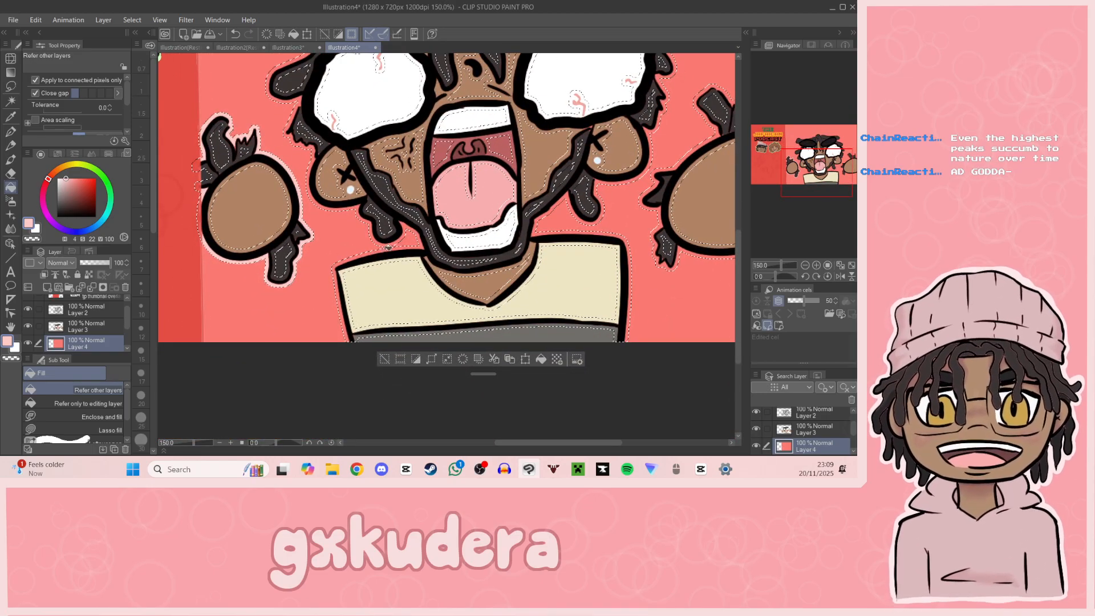
pyautogui.moveTo(821, 182)
pyautogui.mouseDown()
pyautogui.moveTo(817, 170)
pyautogui.moveTo(840, 173)
pyautogui.mouseUp()
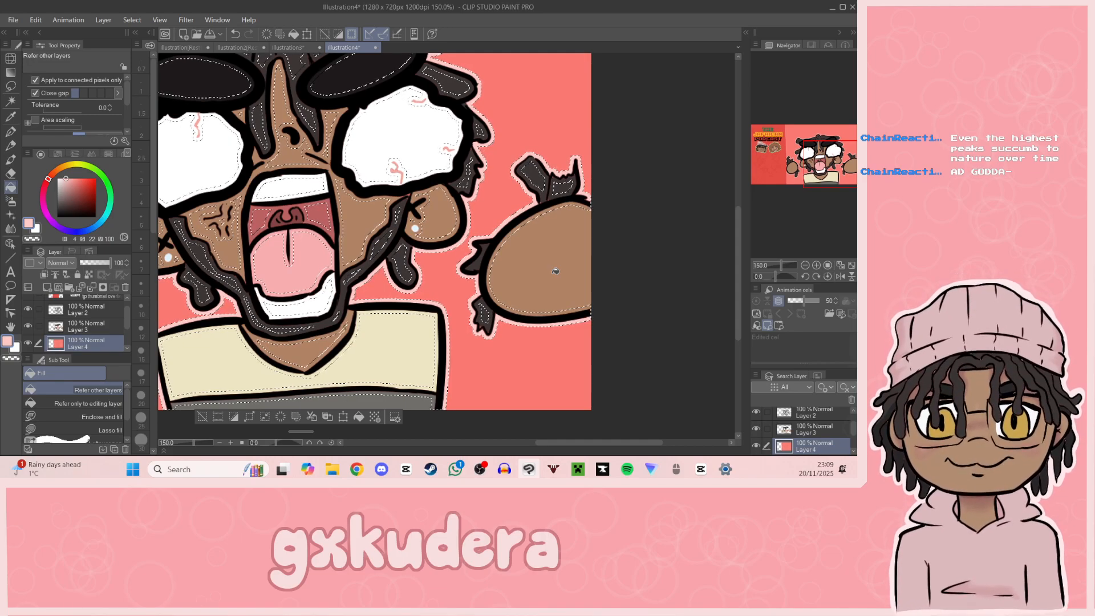
pyautogui.moveTo(836, 181); pyautogui.dragTo(818, 164)
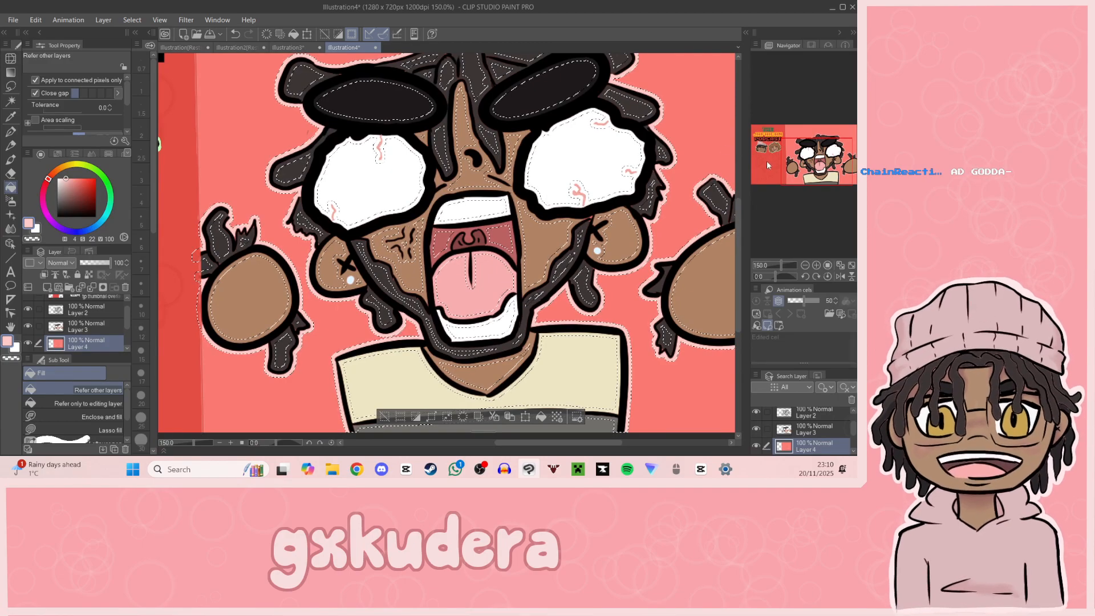
pyautogui.moveTo(800, 157); pyautogui.dragTo(806, 163)
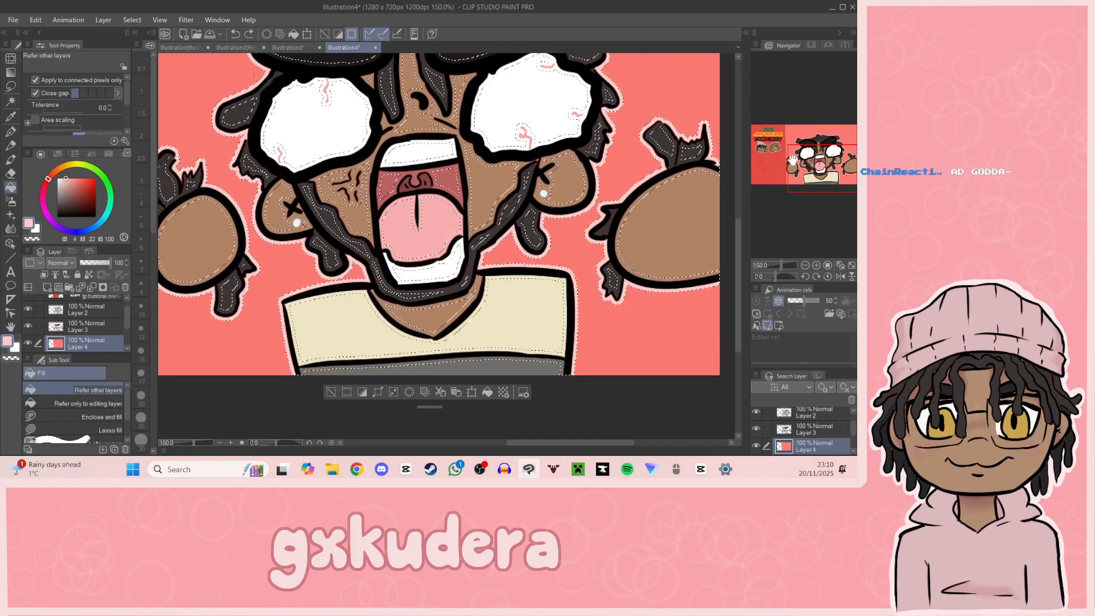
pyautogui.click(409, 392)
pyautogui.click(441, 210)
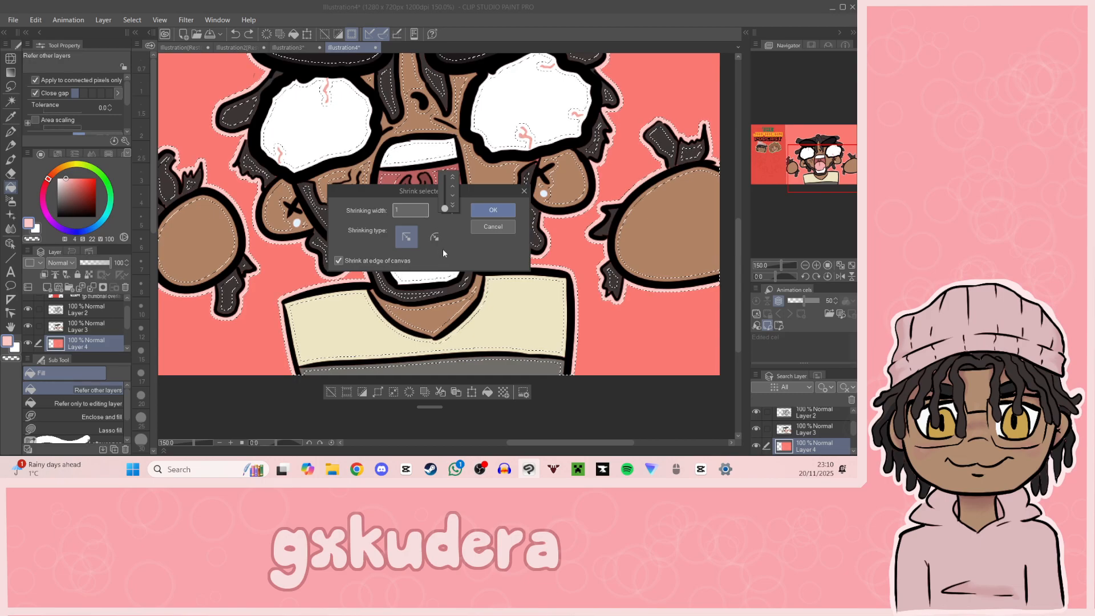
pyautogui.click(480, 227)
pyautogui.click(482, 226)
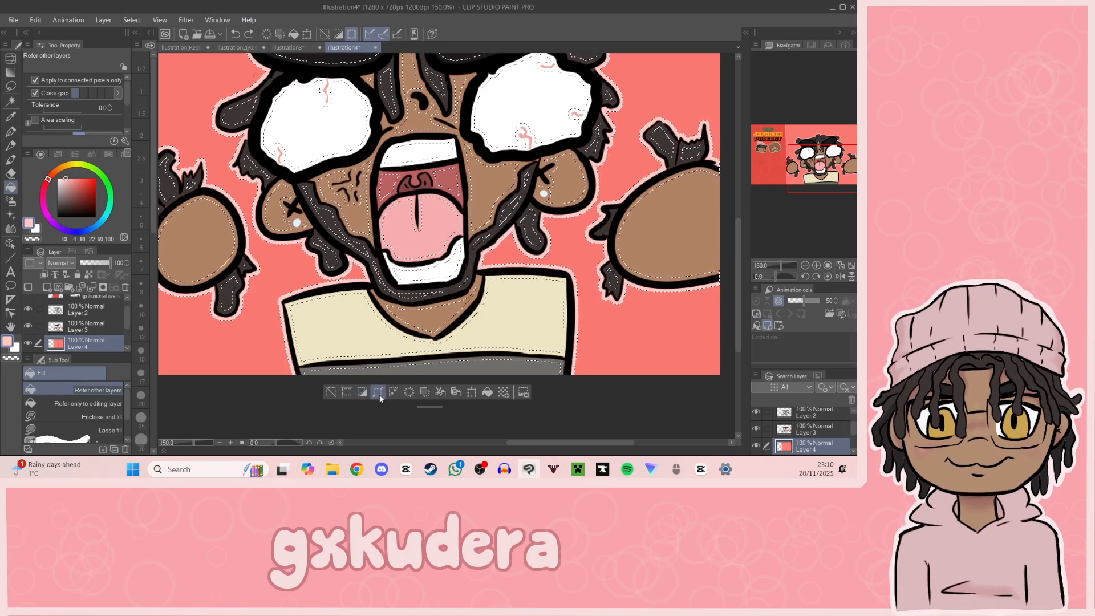
# Step: Expand the selection by a further 3 px and fill the added rim with pale pink to thicken the character's outline
pyautogui.click(378, 392)
pyautogui.click(442, 217)
pyautogui.click(454, 207)
pyautogui.click(453, 207)
pyautogui.click(496, 217)
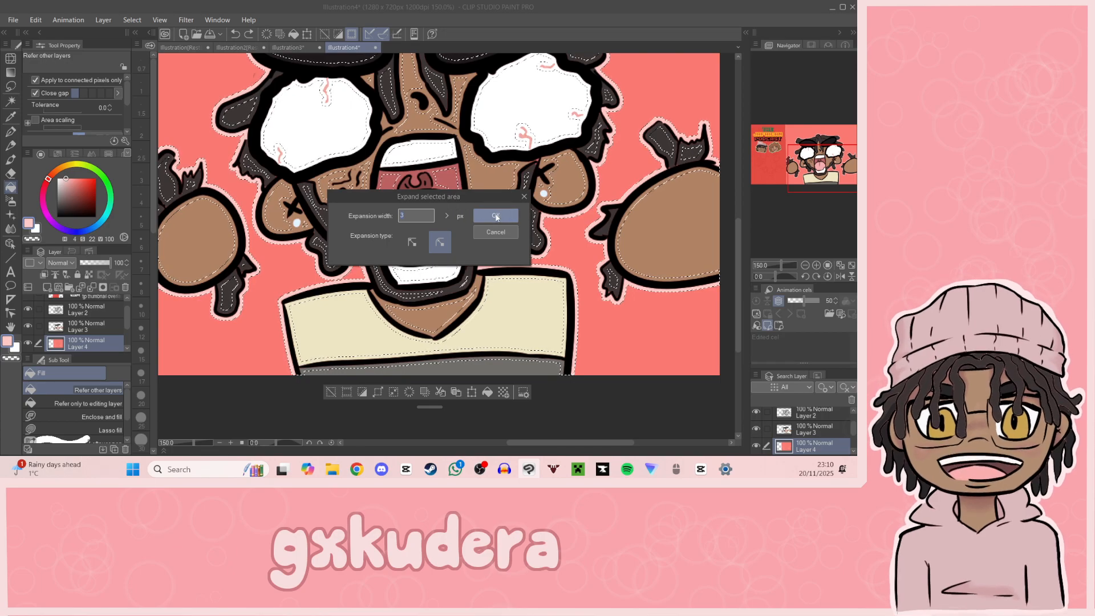
pyautogui.click(496, 217)
pyautogui.moveTo(805, 164); pyautogui.dragTo(759, 163)
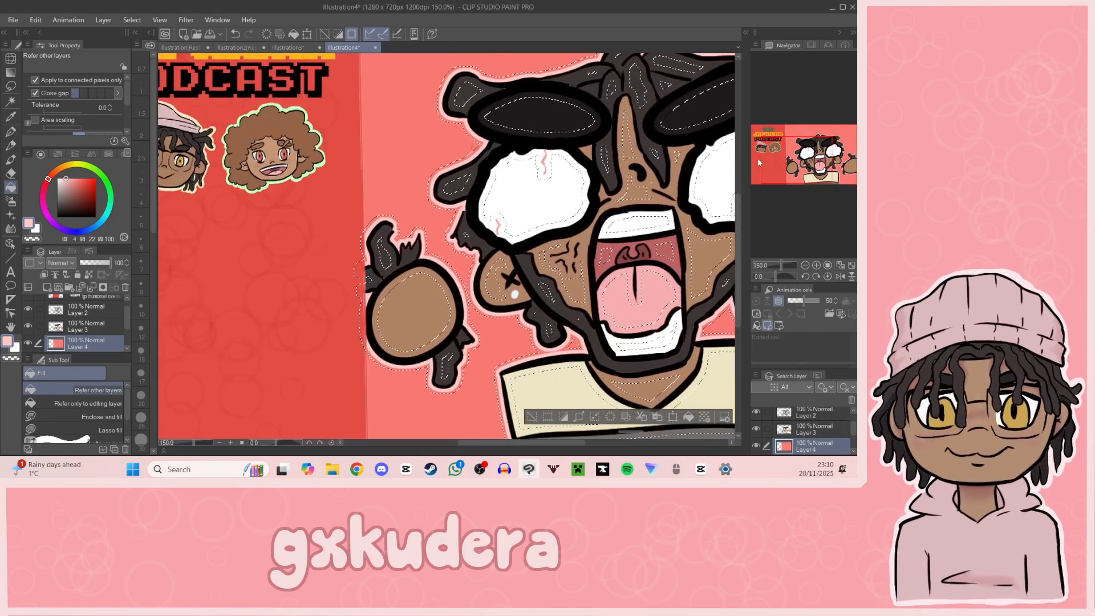
pyautogui.click(412, 211)
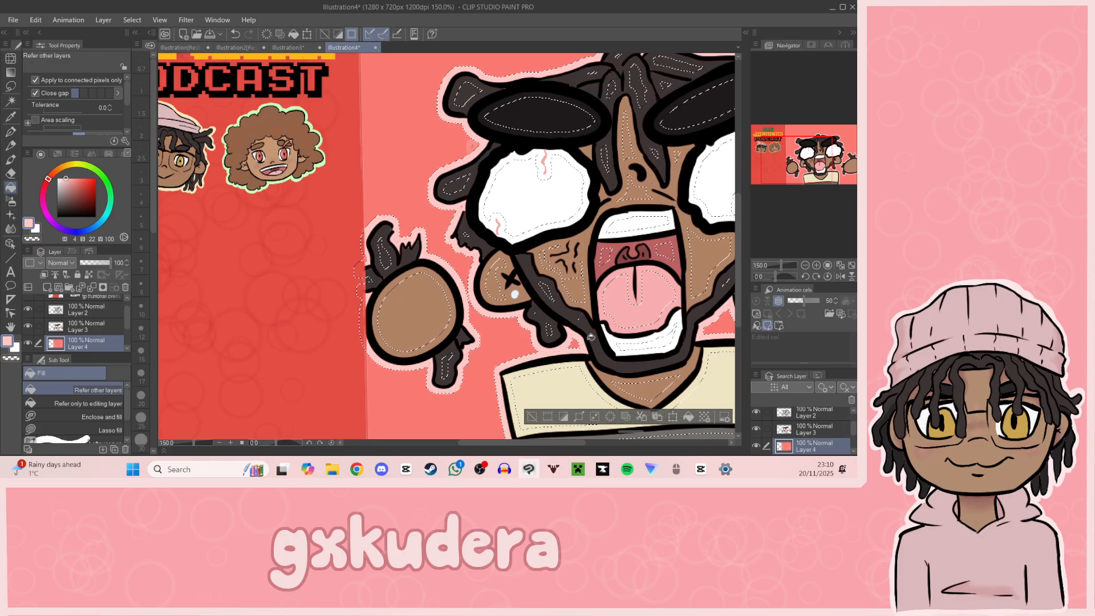
pyautogui.moveTo(787, 201); pyautogui.dragTo(838, 170)
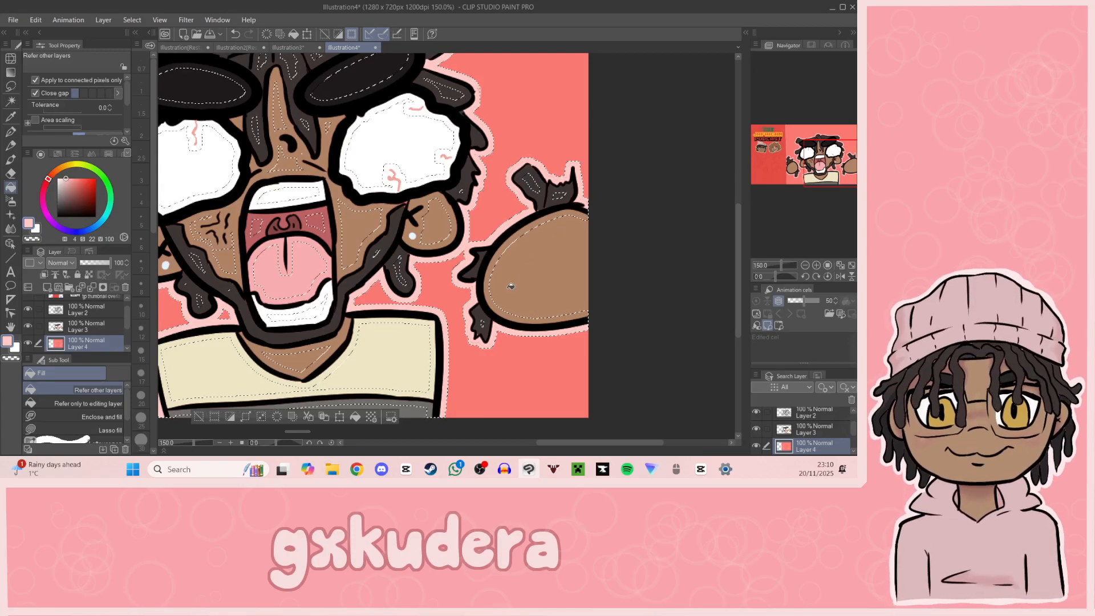
# Step: Expand the selection by another 3 px and fill the new outer rim around the pale pink outline with near-black
pyautogui.click(262, 417)
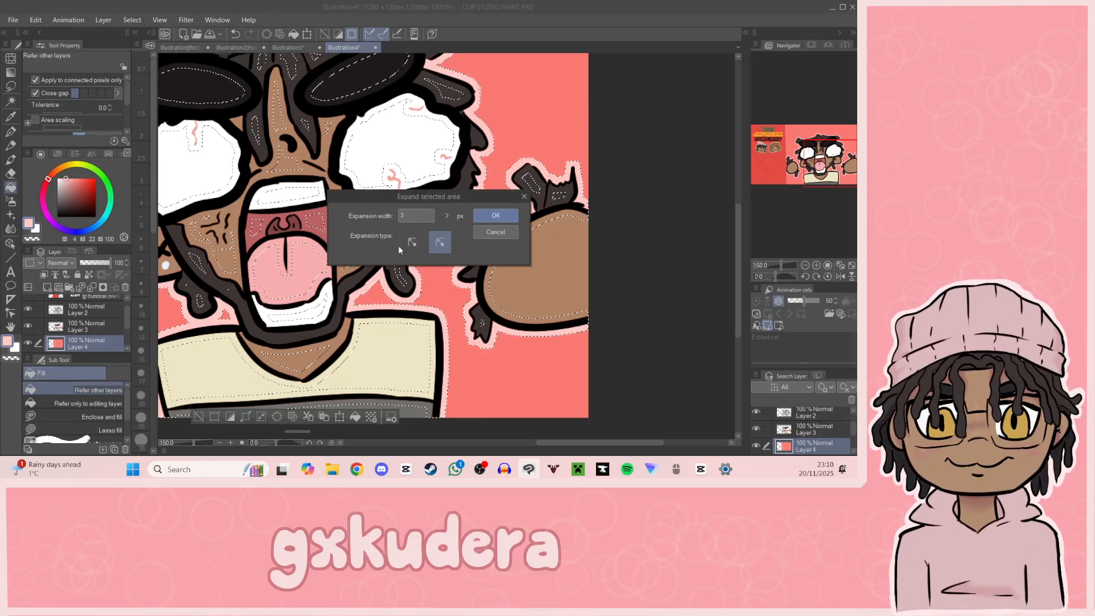
pyautogui.click(495, 215)
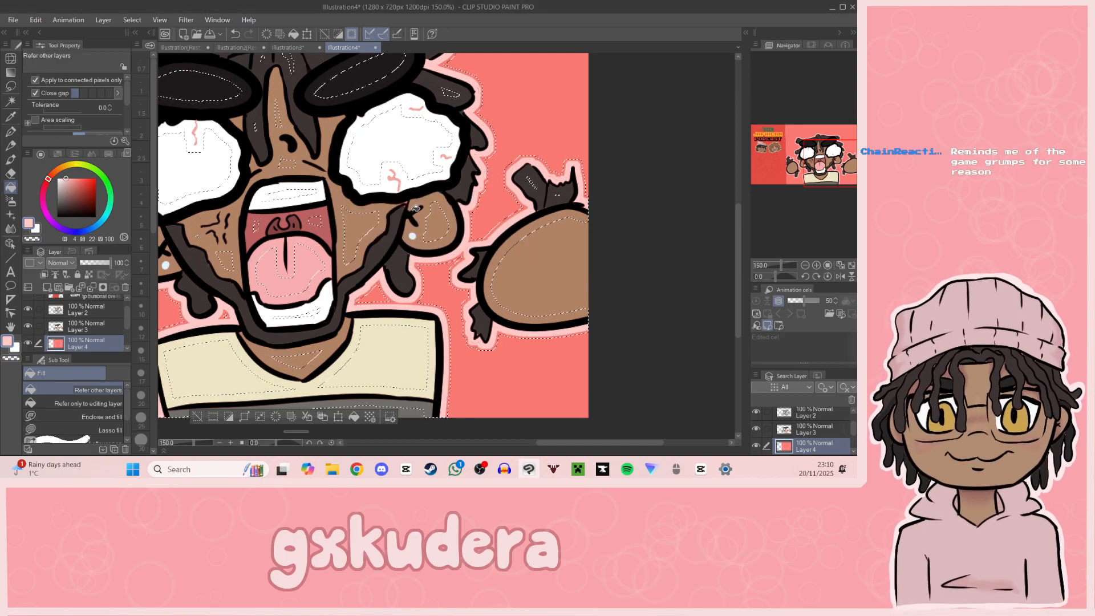
pyautogui.click(57, 216)
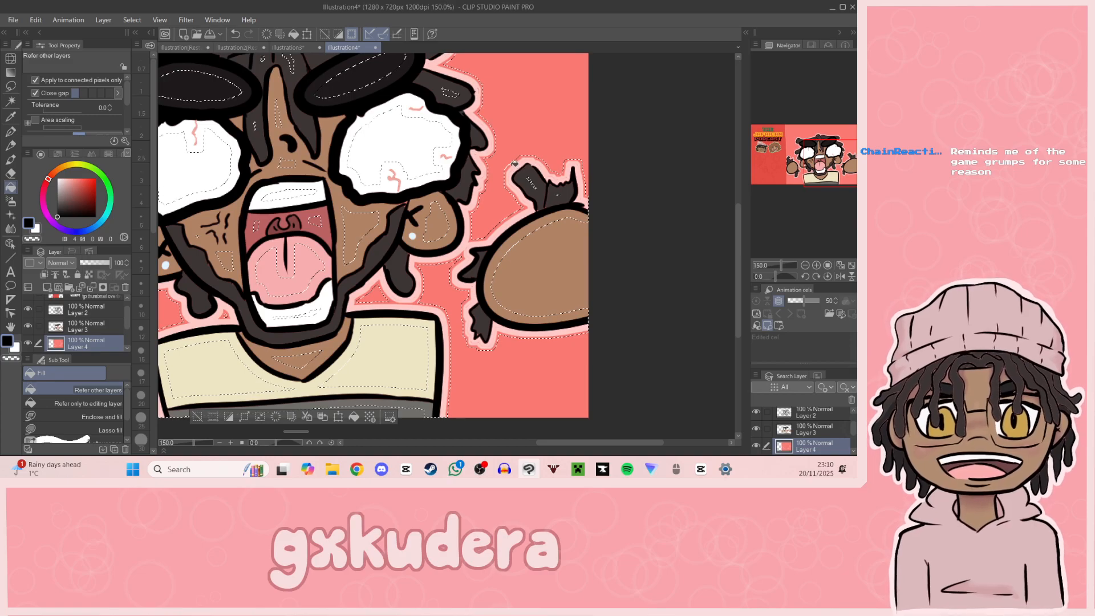
pyautogui.click(546, 164)
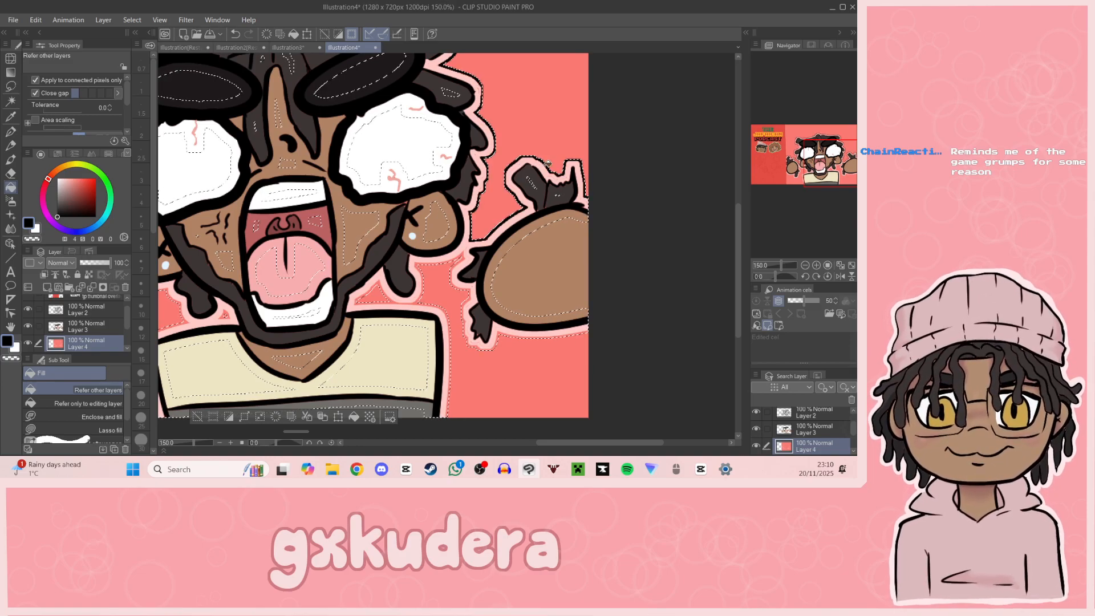
pyautogui.click(501, 331)
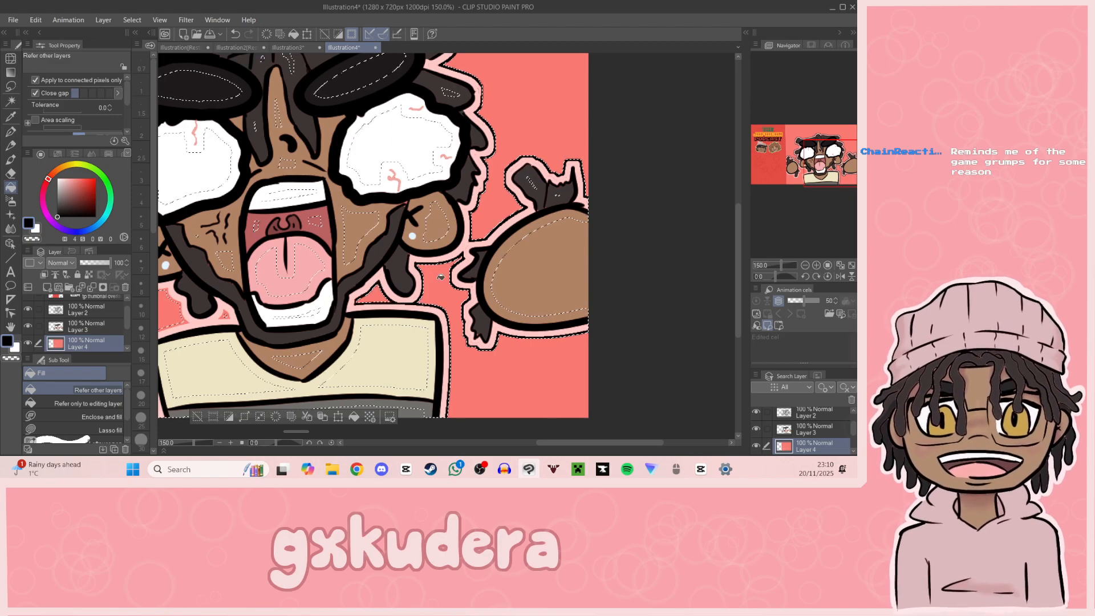
pyautogui.moveTo(843, 184); pyautogui.dragTo(820, 152)
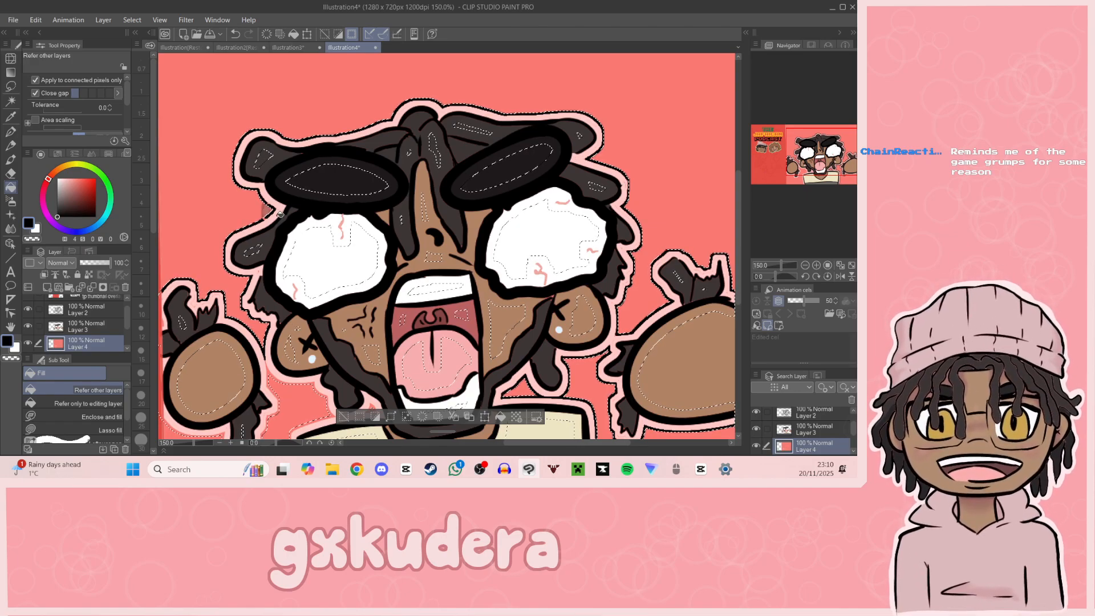
pyautogui.moveTo(819, 151); pyautogui.dragTo(819, 169)
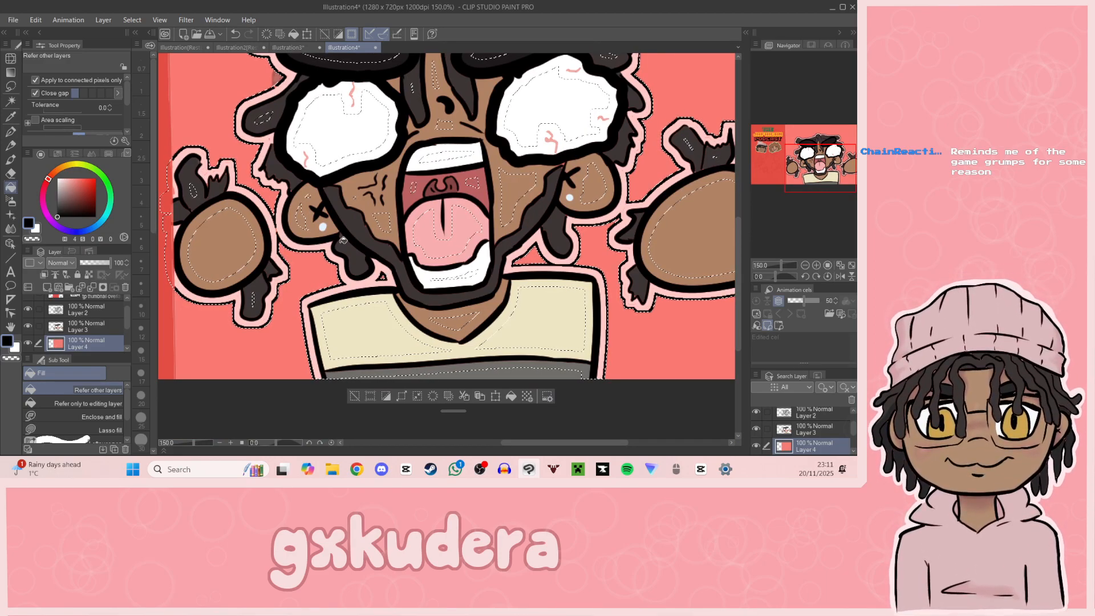
pyautogui.moveTo(824, 164)
pyautogui.mouseDown()
pyautogui.moveTo(825, 149)
pyautogui.moveTo(820, 158)
pyautogui.mouseUp()
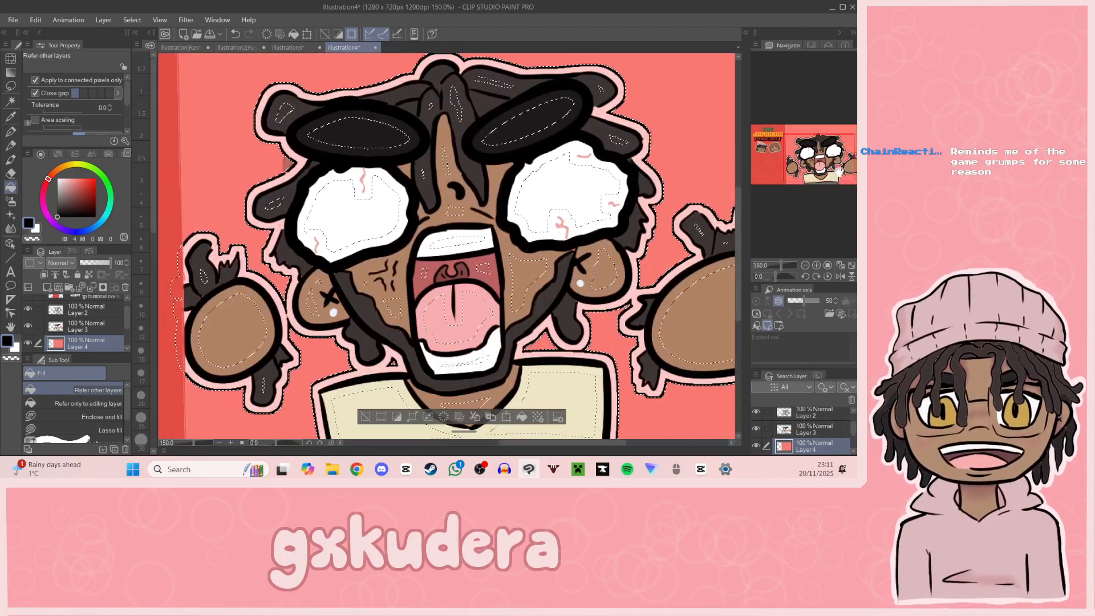
# Step: Look through the decoration brush groups, including effect, background, clothing and hatching, for a brush to decorate the thumbnail background
pyautogui.click(805, 264)
pyautogui.click(805, 265)
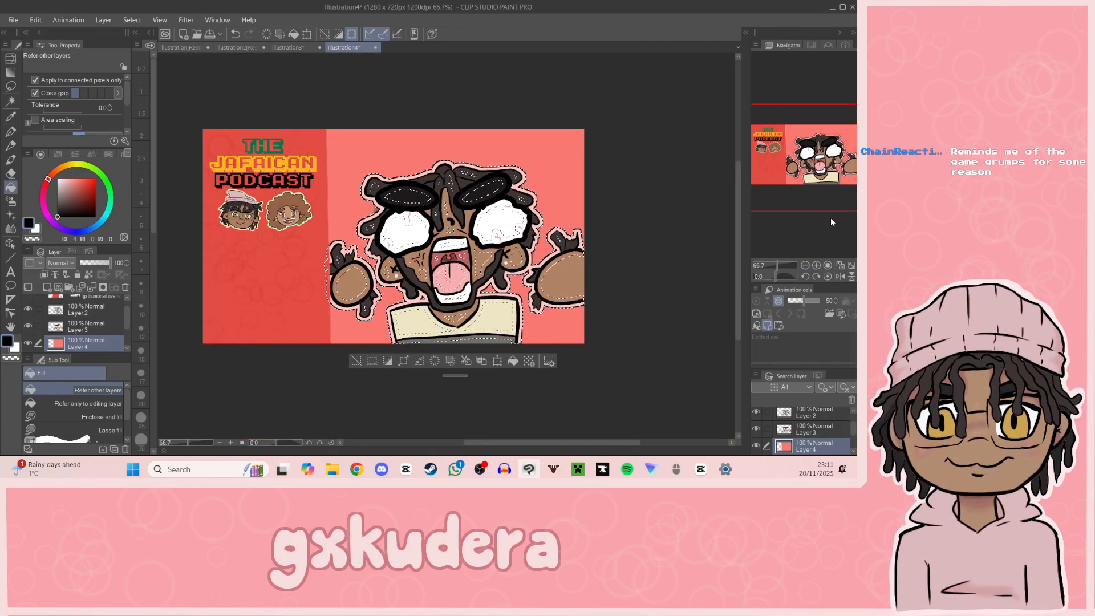
pyautogui.click(11, 216)
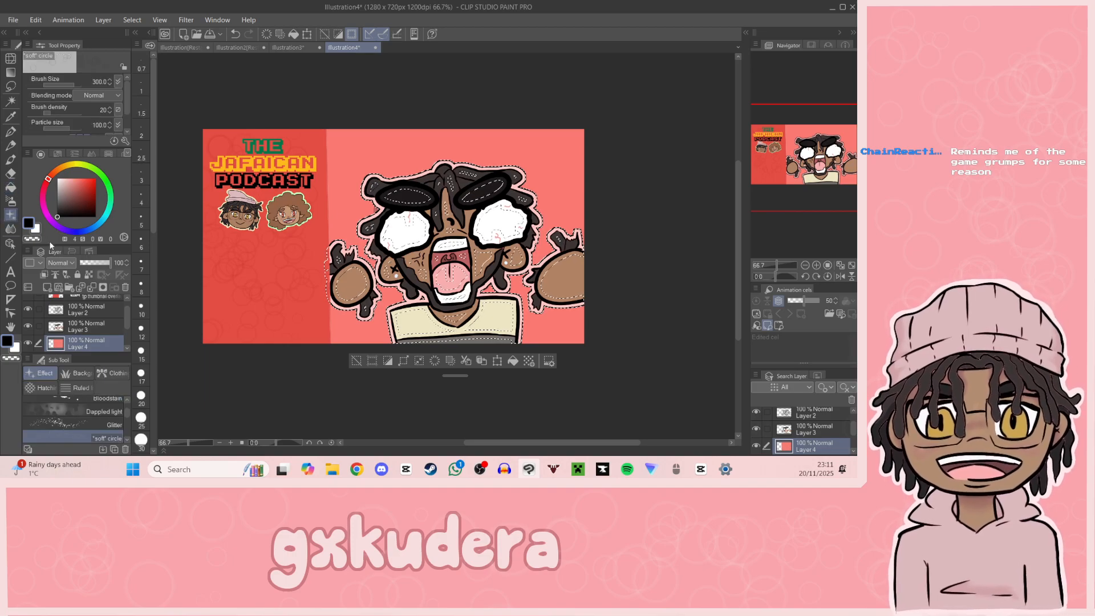
pyautogui.scroll(2, 74, 410)
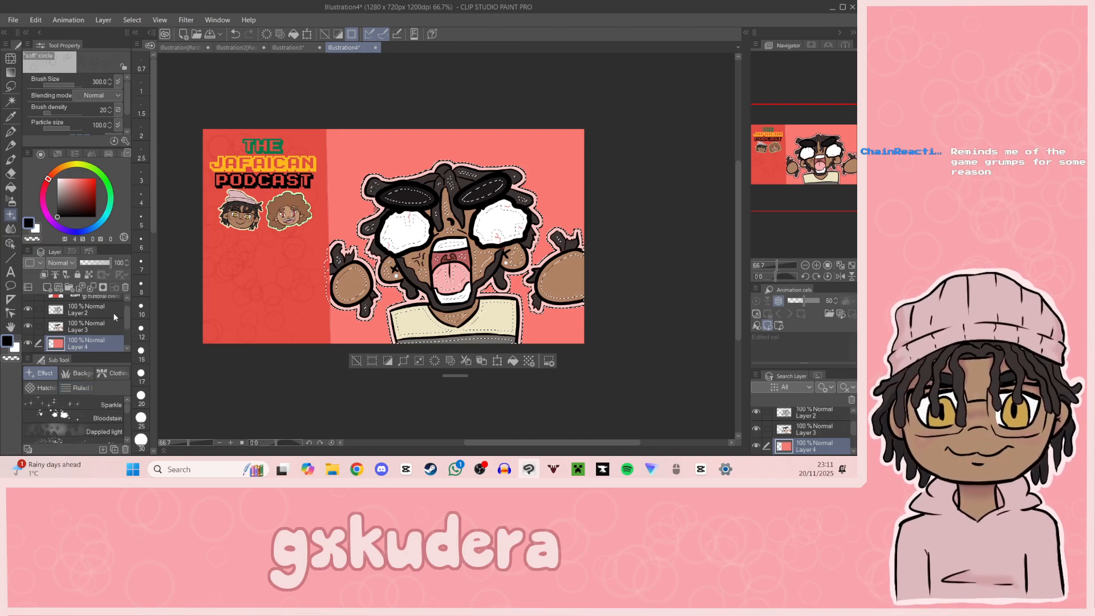
pyautogui.scroll(-10, 127, 418)
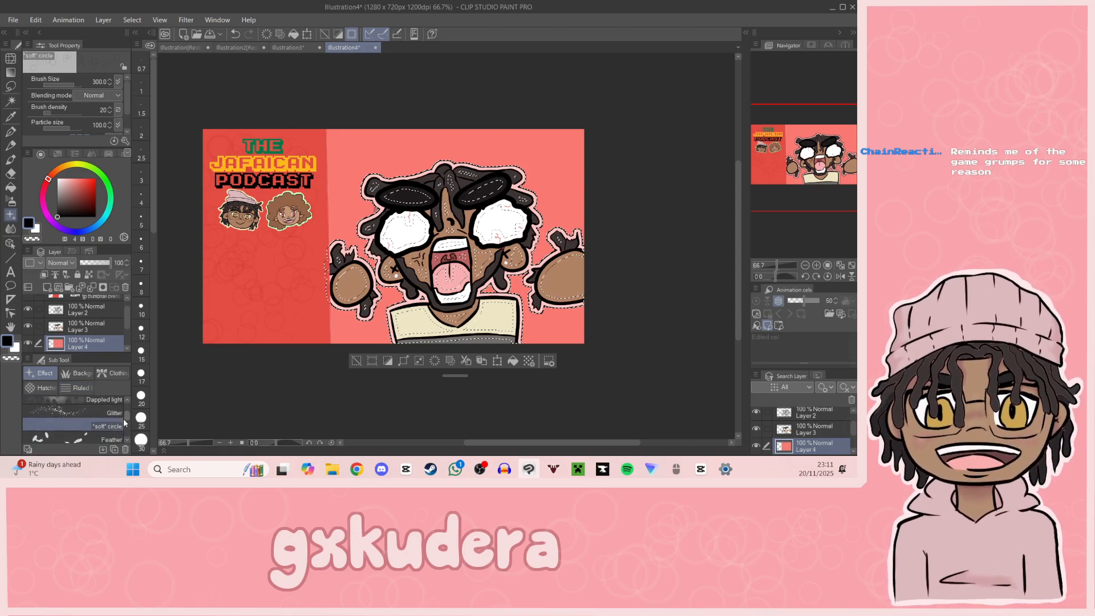
pyautogui.scroll(10, 126, 422)
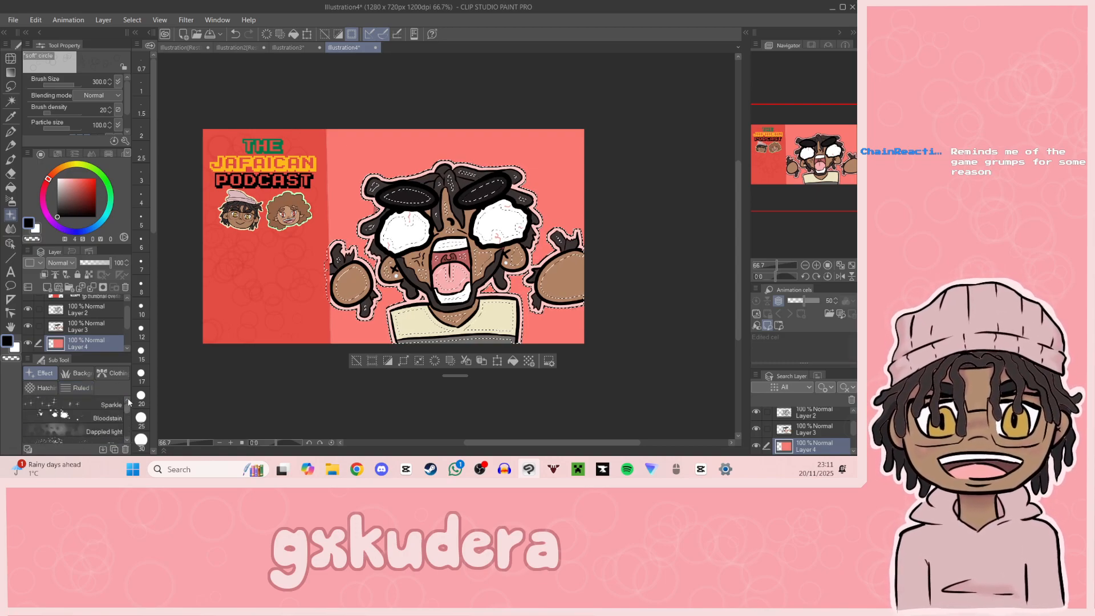
pyautogui.click(80, 377)
pyautogui.click(104, 375)
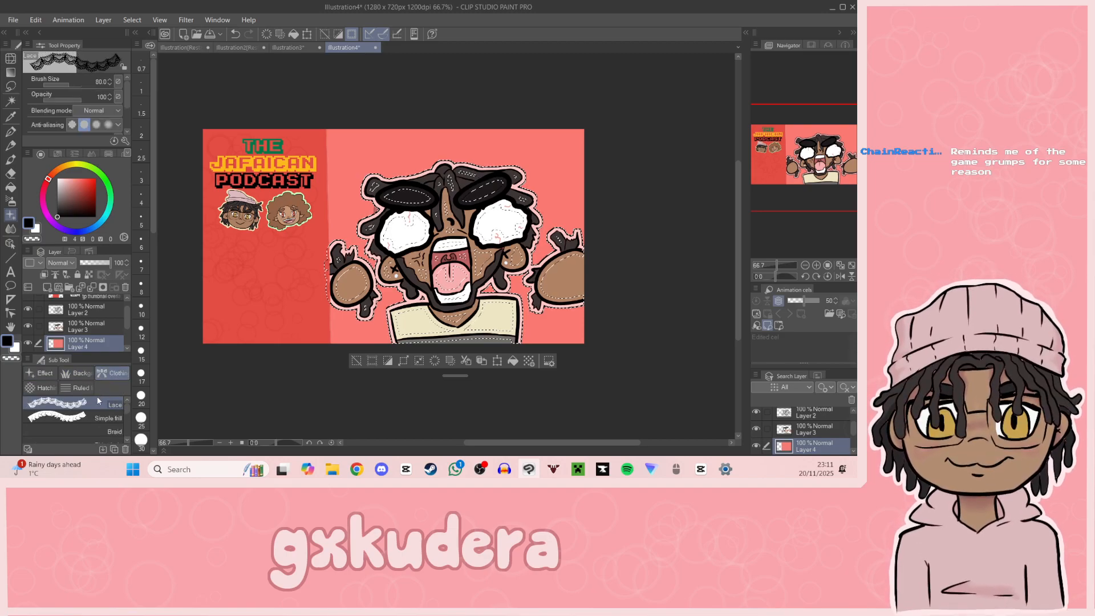
pyautogui.click(49, 389)
pyautogui.click(72, 392)
pyautogui.click(51, 391)
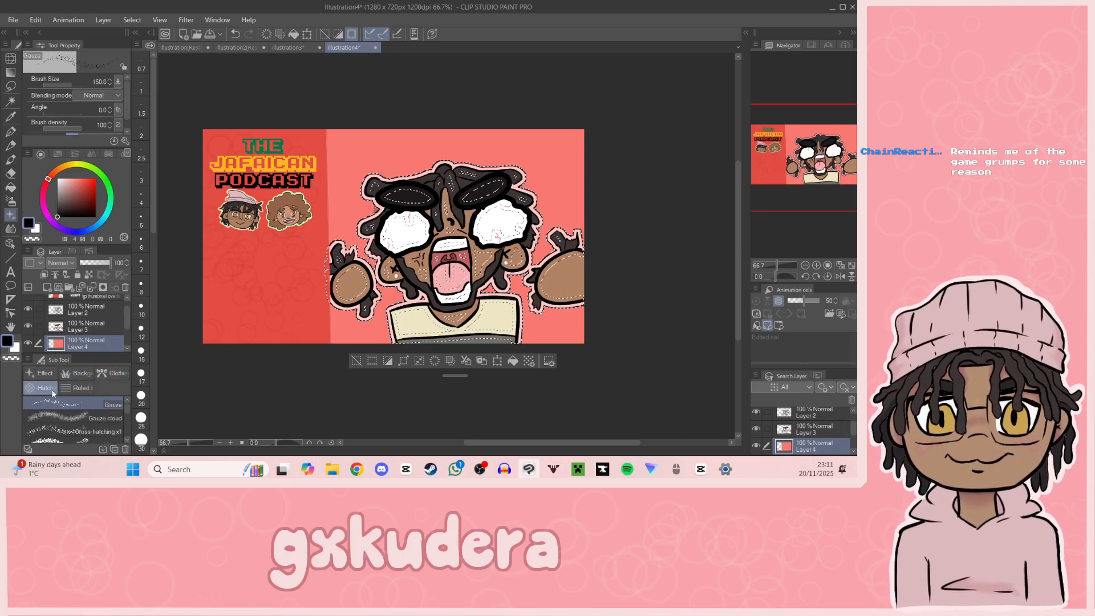
pyautogui.click(40, 373)
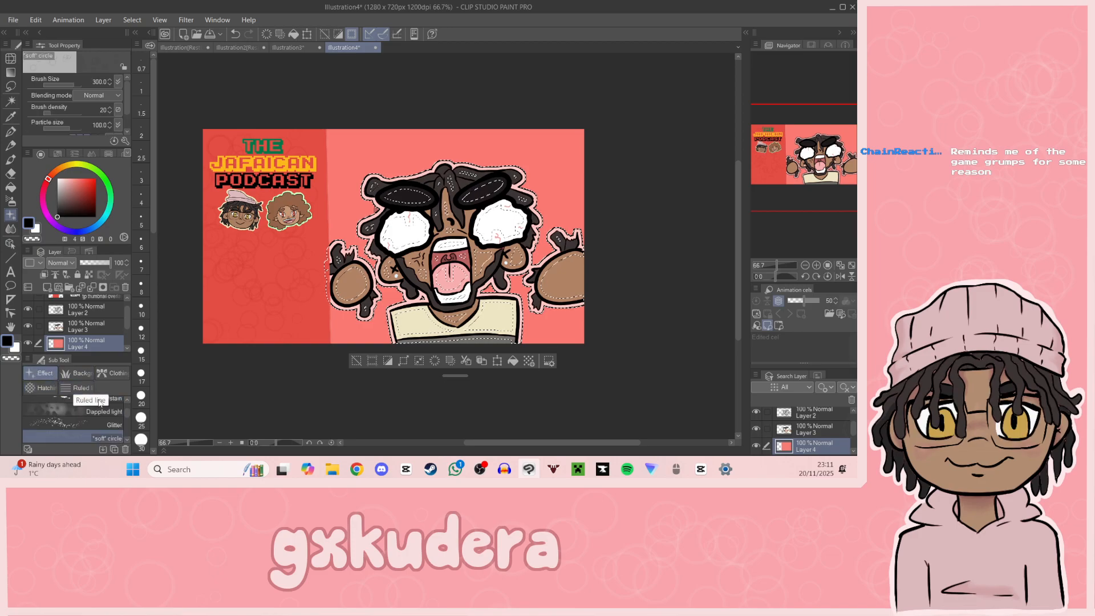
pyautogui.scroll(-2, 128, 425)
pyautogui.scroll(2, 127, 428)
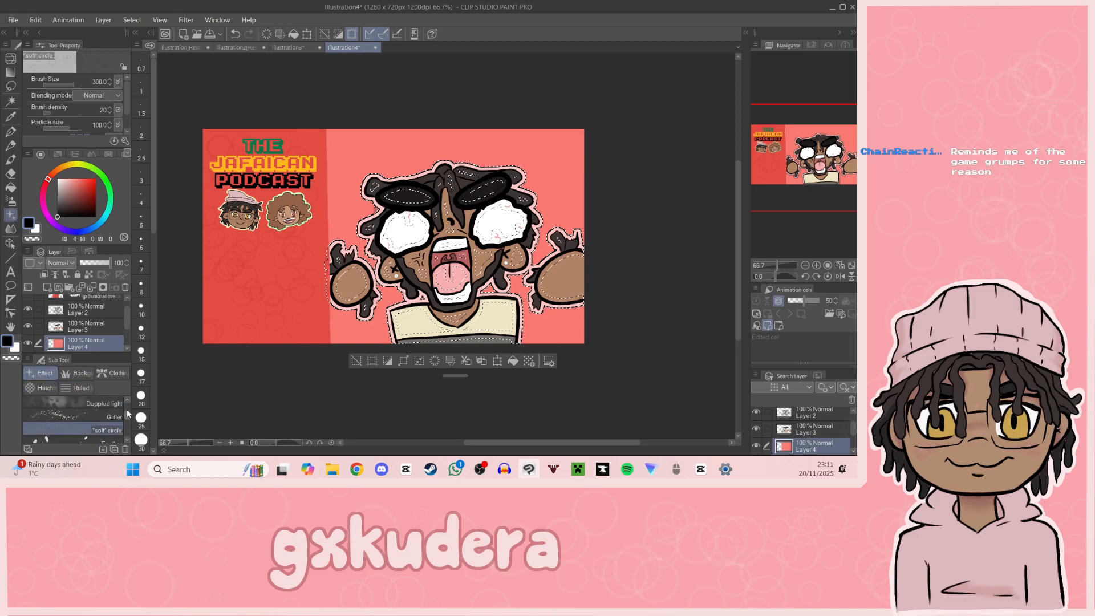
pyautogui.scroll(4, 103, 422)
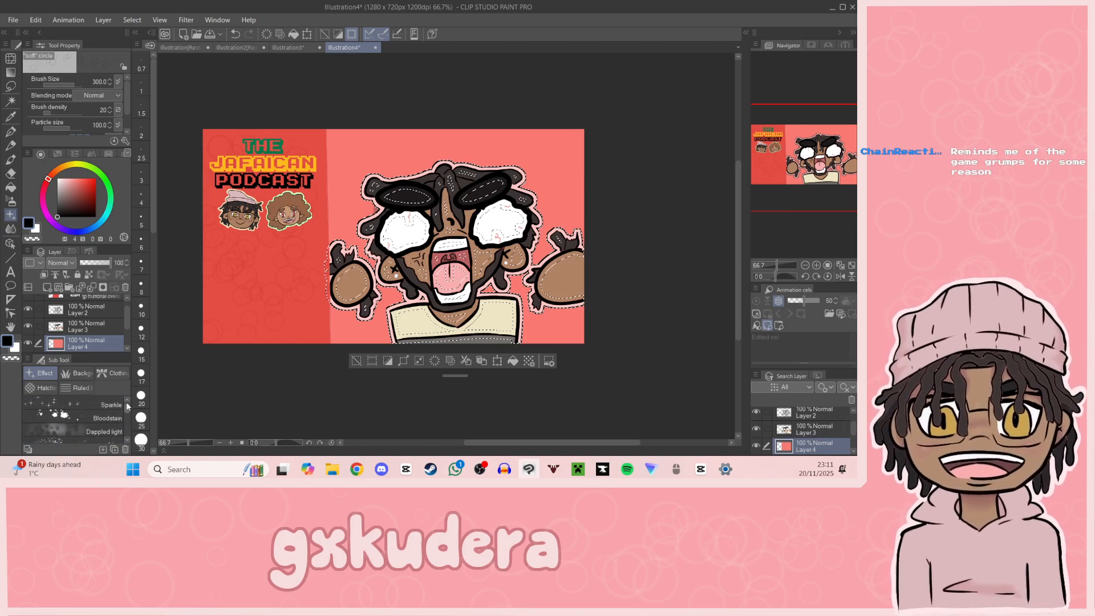
pyautogui.click(78, 372)
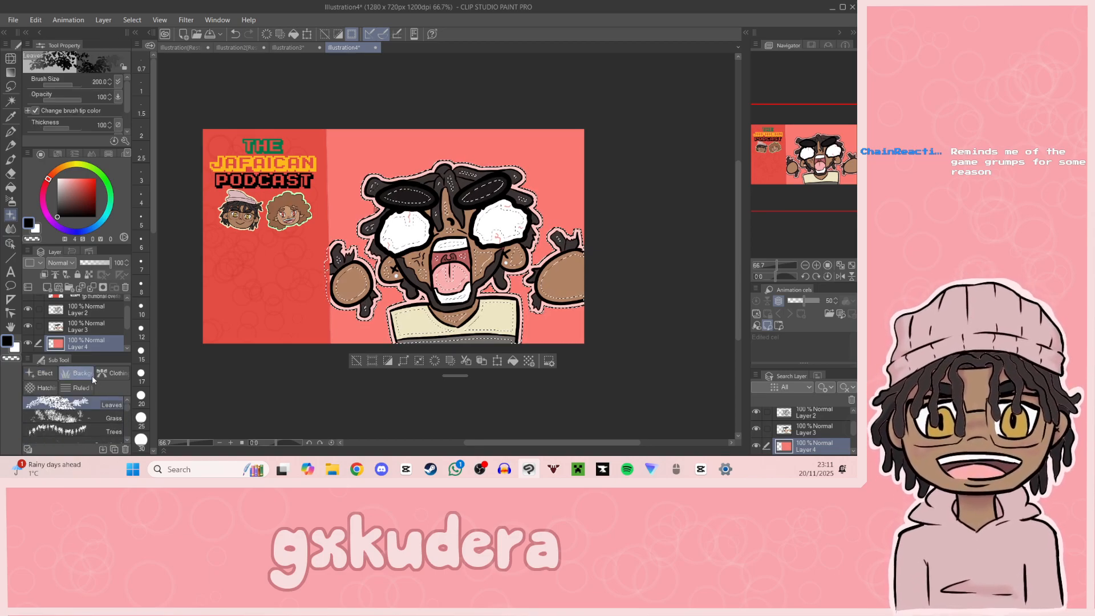
# Step: Clear the selection and add the text "26" in near-black on the red side strip, centred below the two portrait heads
pyautogui.click(356, 361)
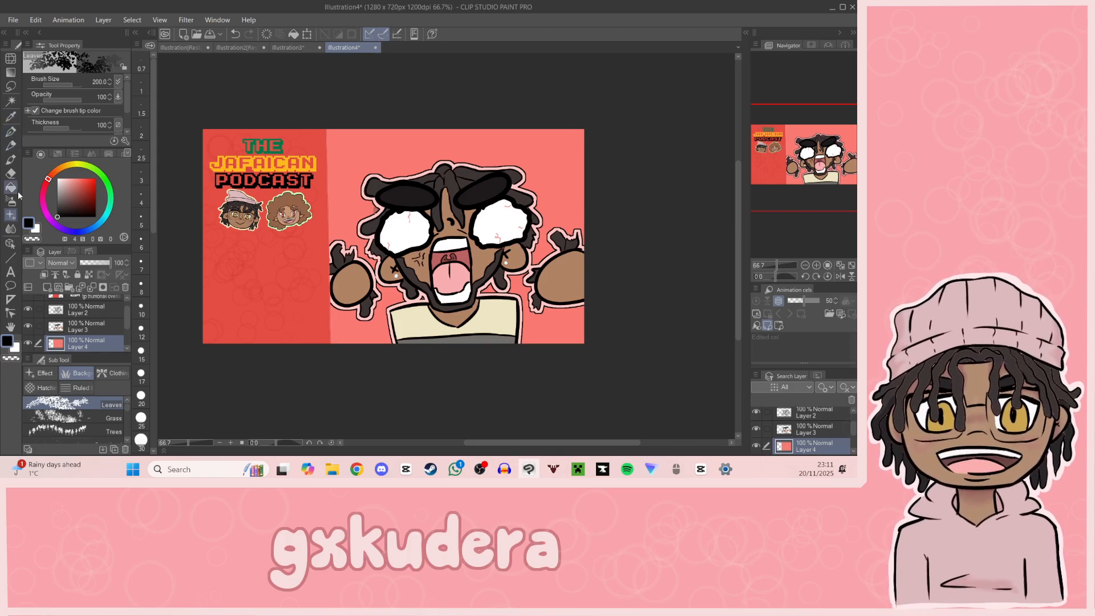
pyautogui.click(10, 271)
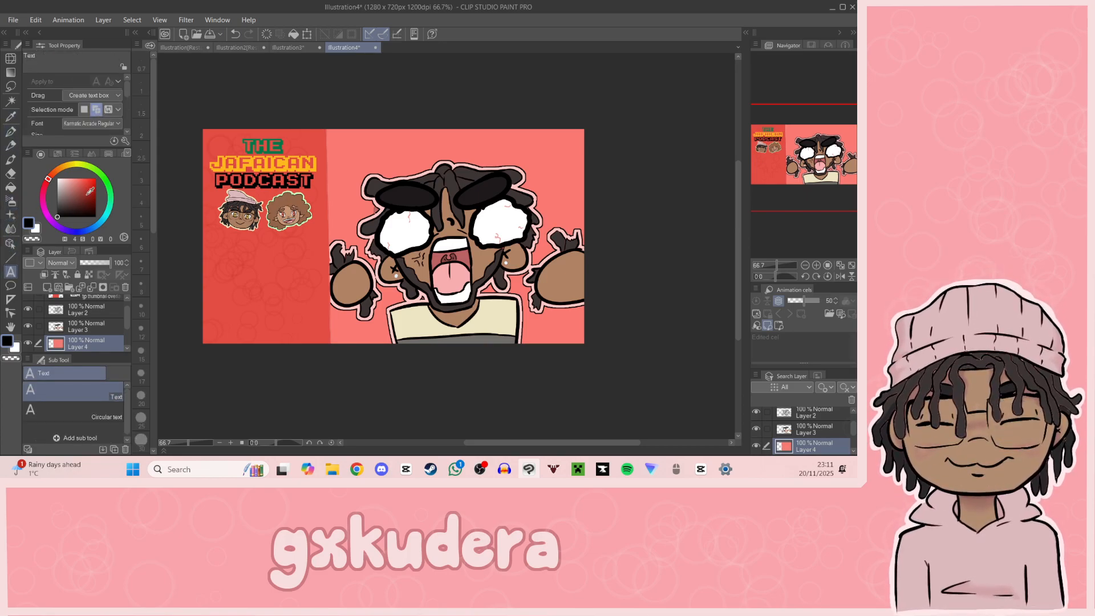
pyautogui.click(243, 282)
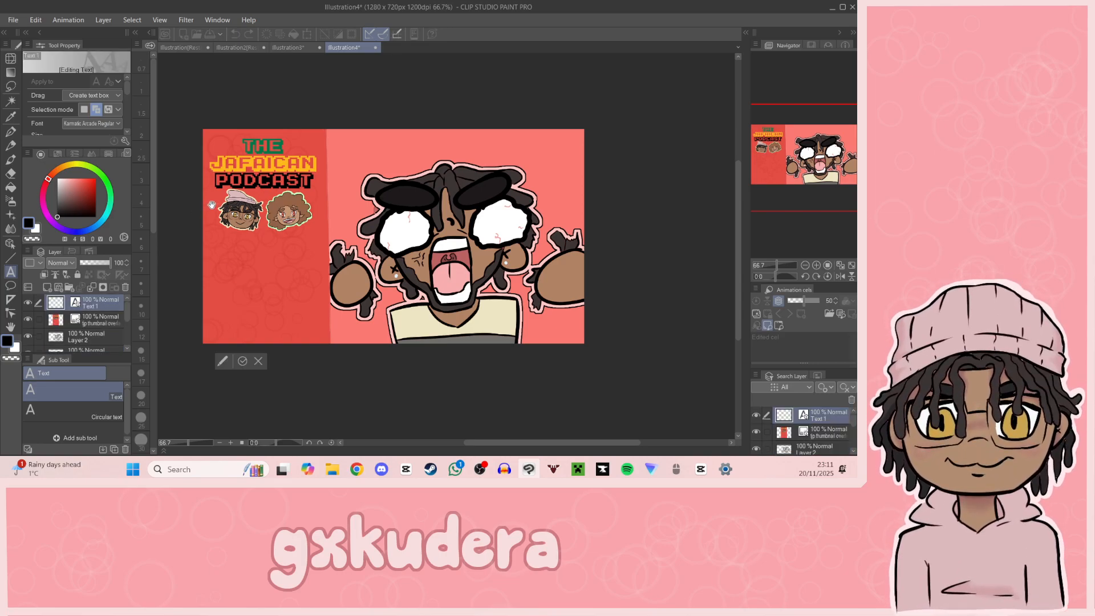
pyautogui.write('26')
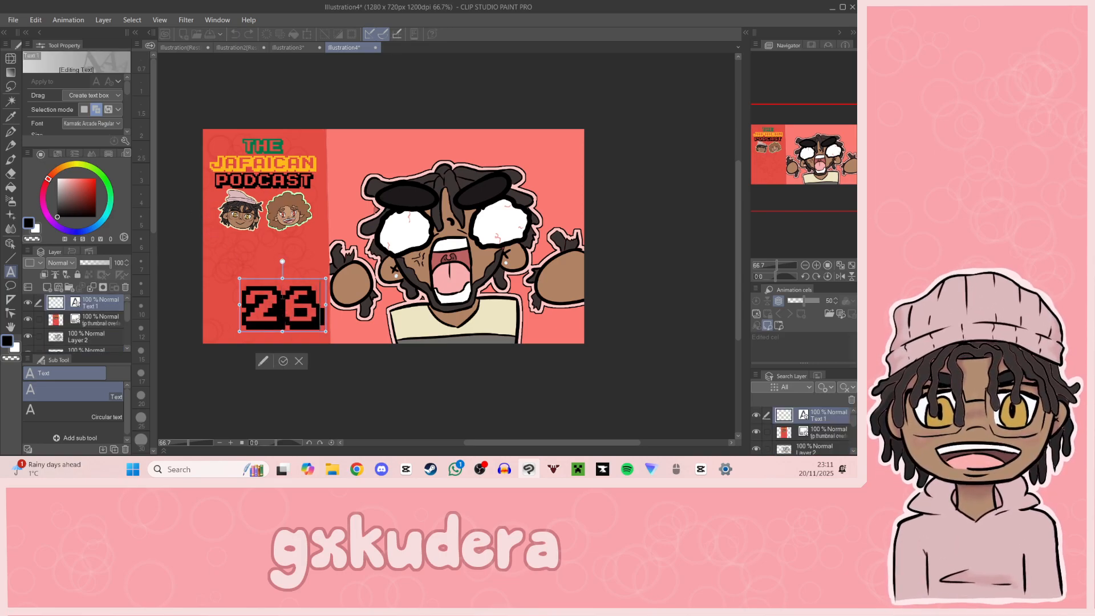
pyautogui.moveTo(308, 280); pyautogui.dragTo(287, 260)
pyautogui.click(266, 345)
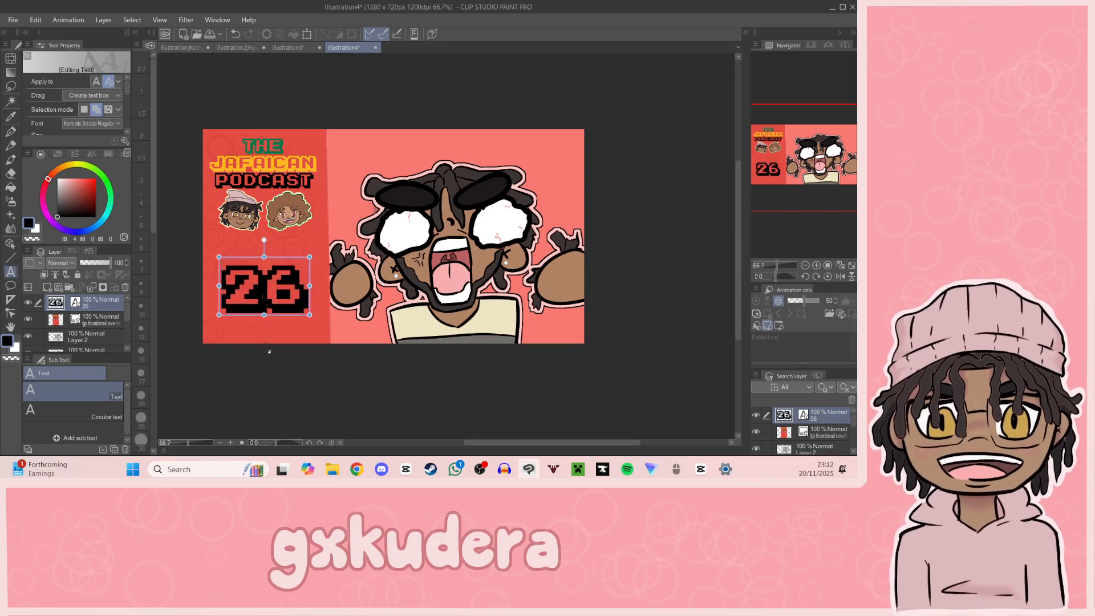
# Step: Export the thumbnail as a single-layer JPEG named "TJP EP26" in the Art folder at quality 100
pyautogui.click(12, 20)
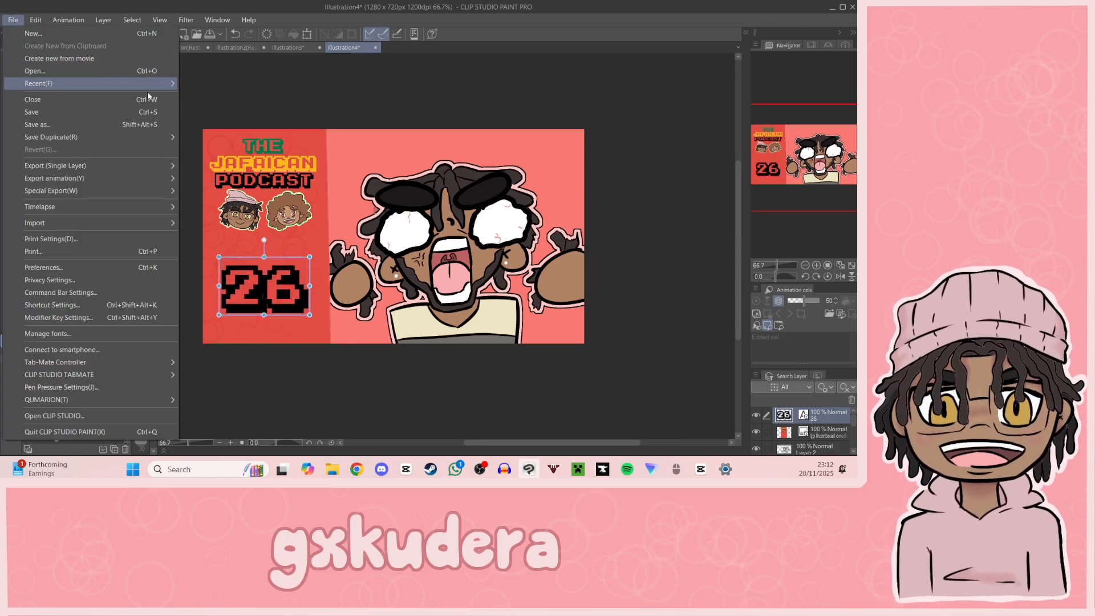
pyautogui.moveTo(115, 191)
pyautogui.moveTo(122, 168)
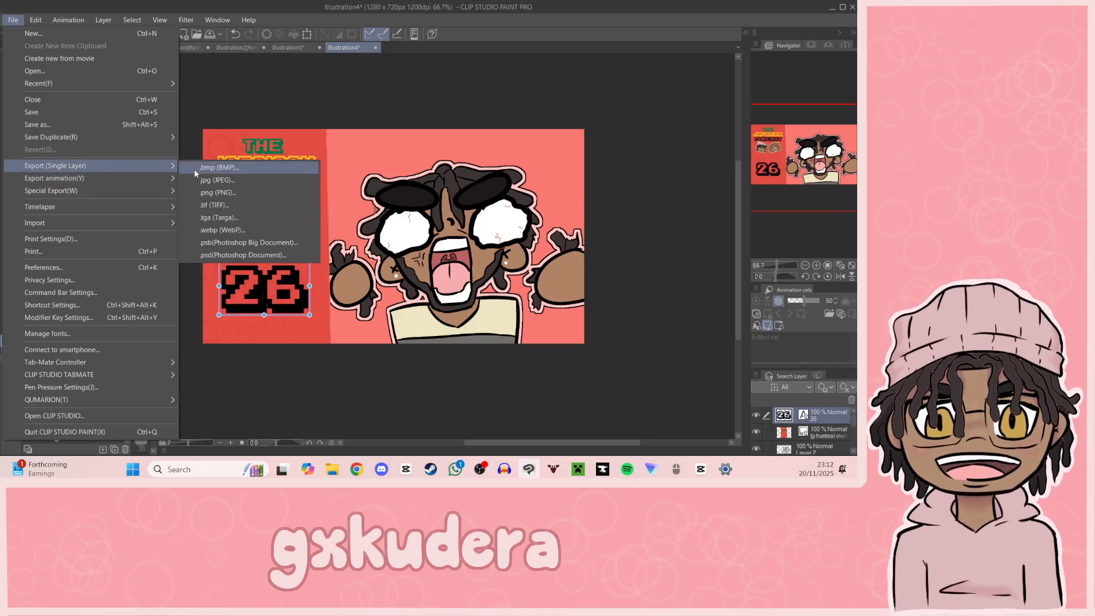
pyautogui.click(231, 182)
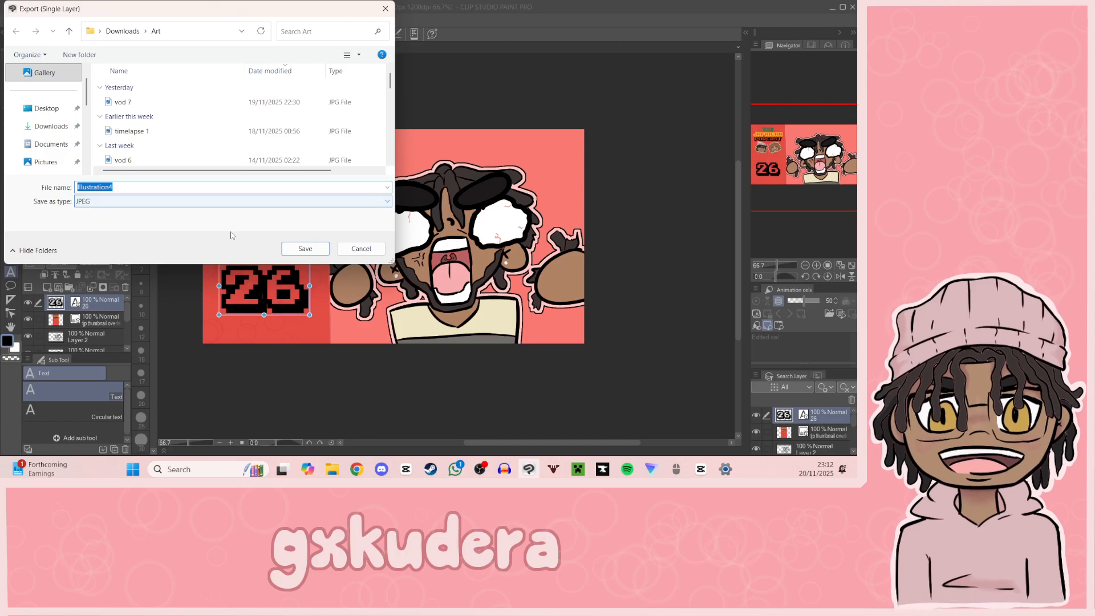
pyautogui.write('TJ')
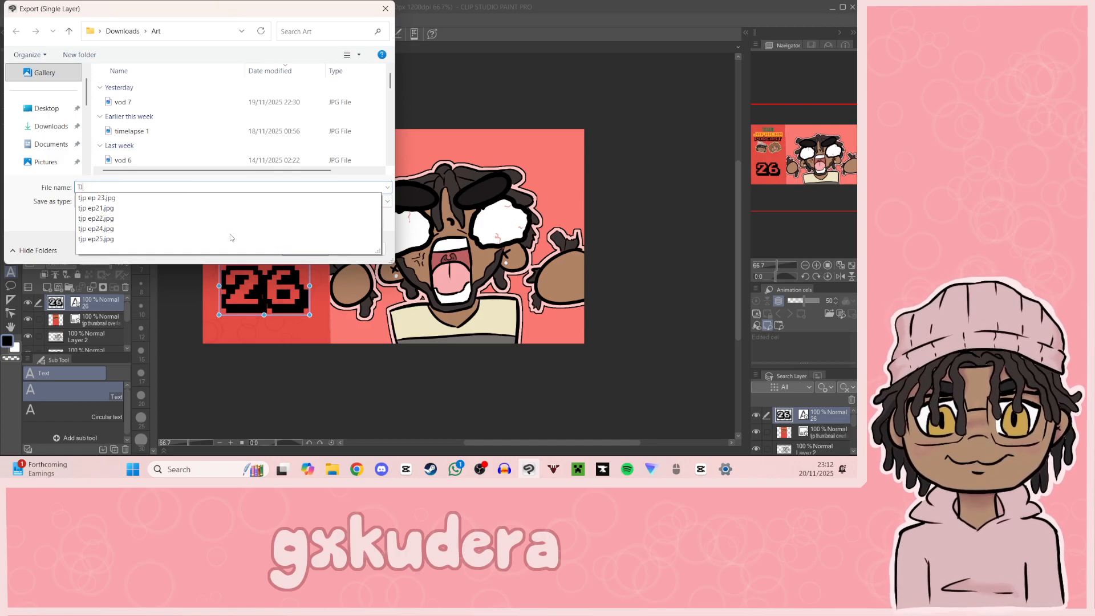
pyautogui.write('P EP2')
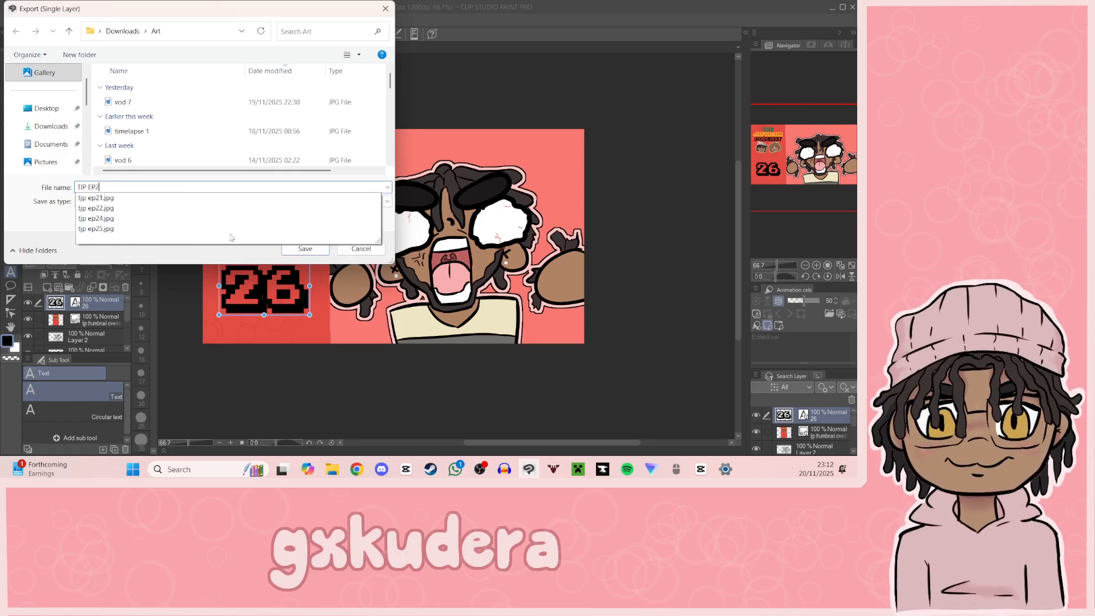
pyautogui.write('6')
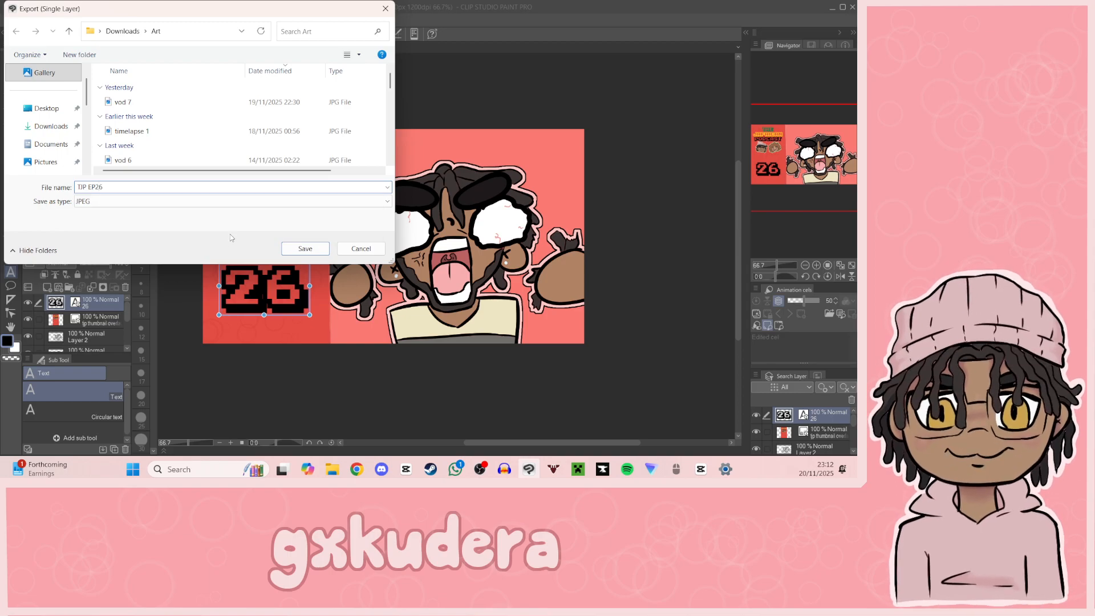
pyautogui.press('Return')
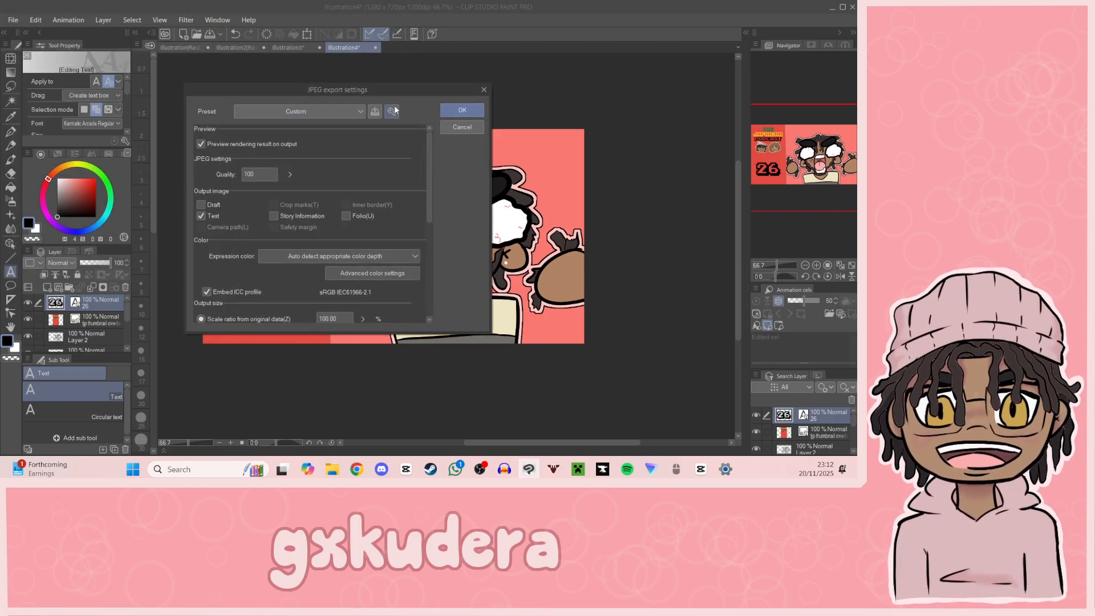
pyautogui.click(461, 109)
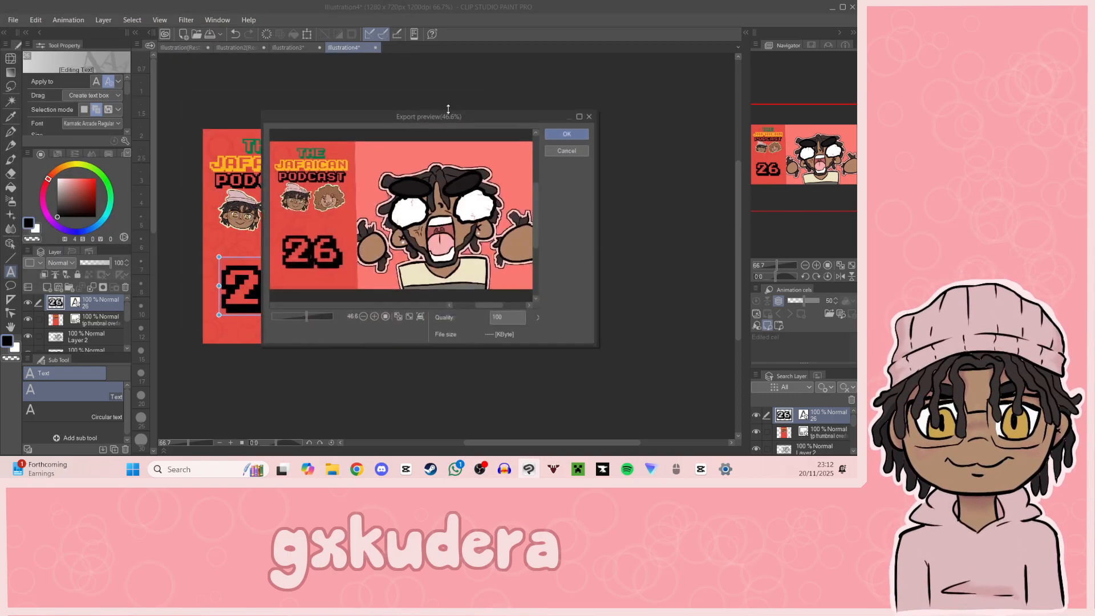
pyautogui.click(571, 134)
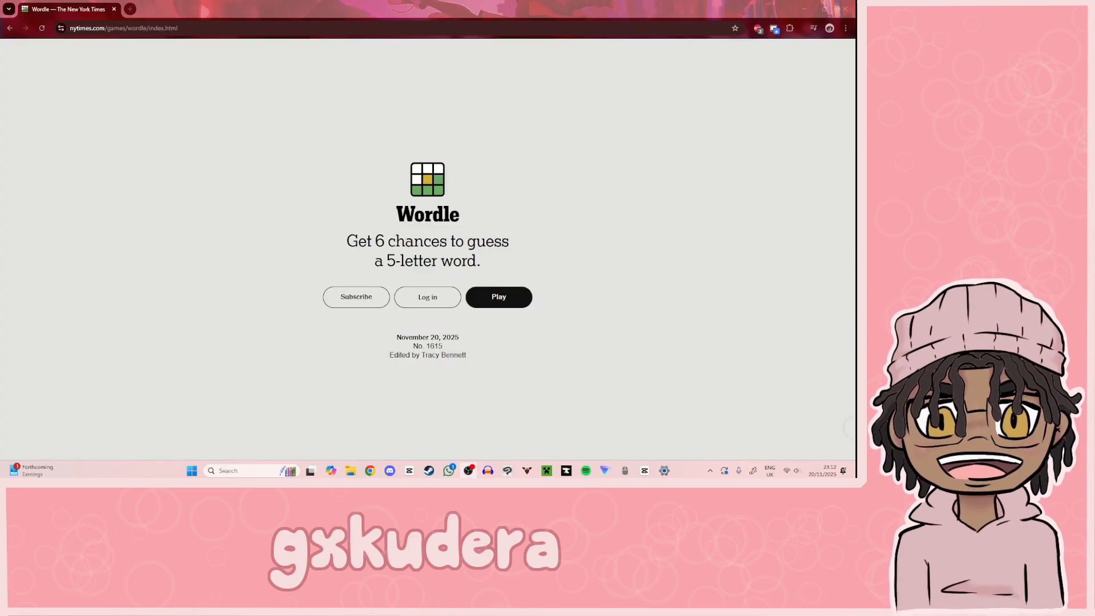
# Step: Start the day's Wordle in the browser without an account and submit RADIO as the first guess
pyautogui.click(497, 297)
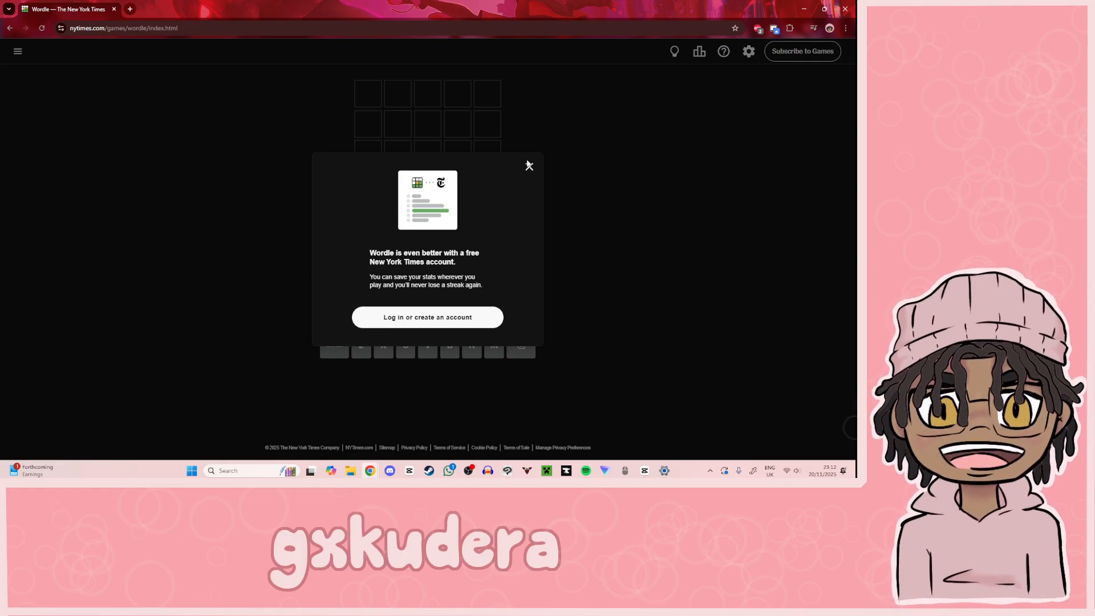
pyautogui.click(528, 166)
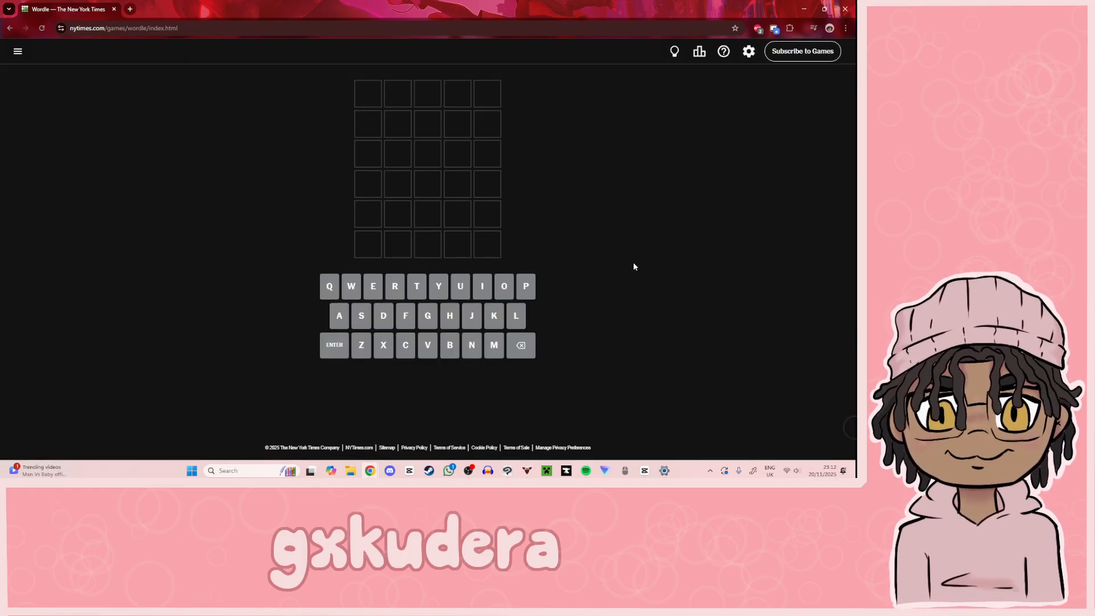
pyautogui.write('radio')
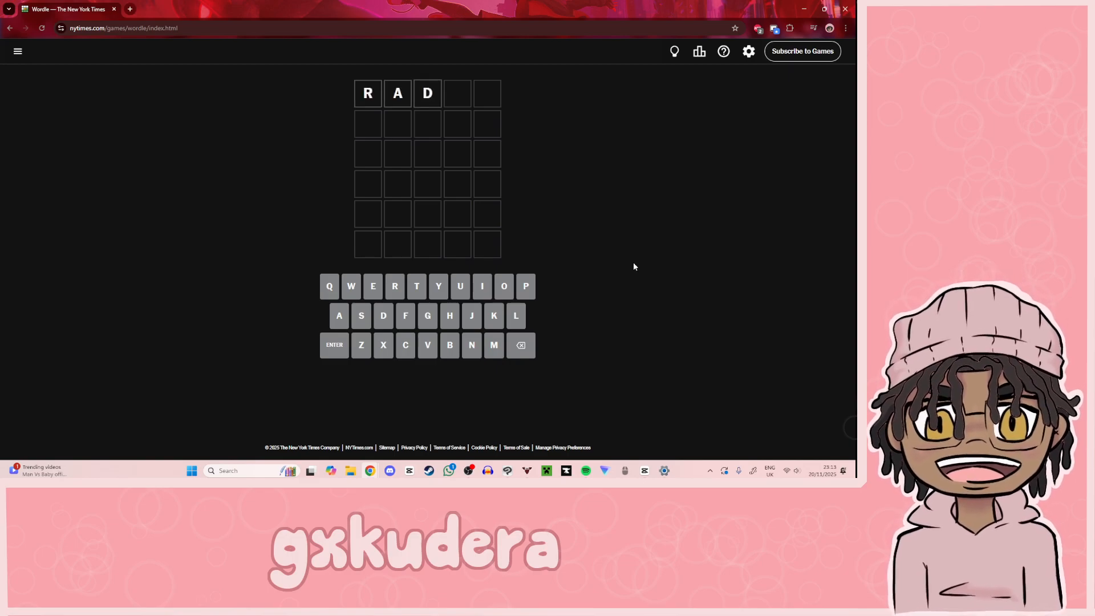
pyautogui.press('Return')
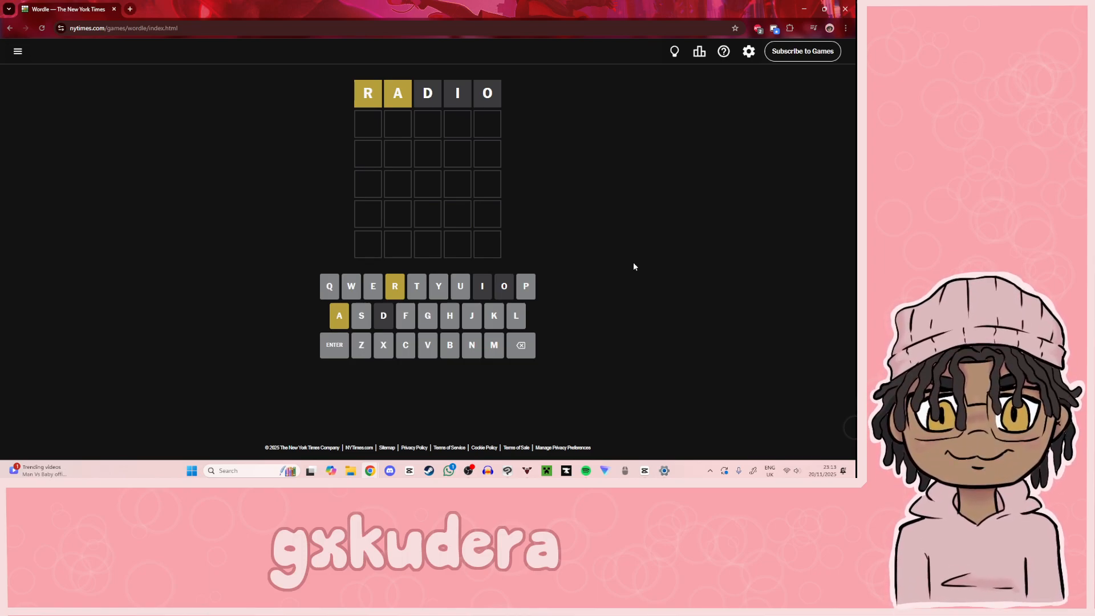
# Step: Check the Wordle settings for hard mode, theme, contrast and keyboard input
pyautogui.click(749, 54)
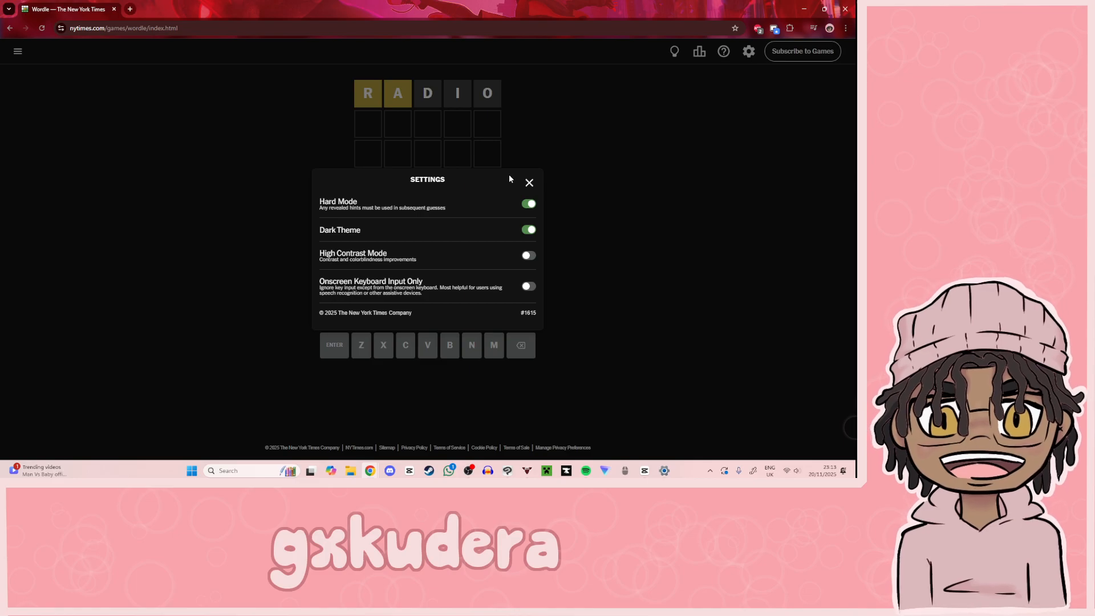
pyautogui.click(529, 182)
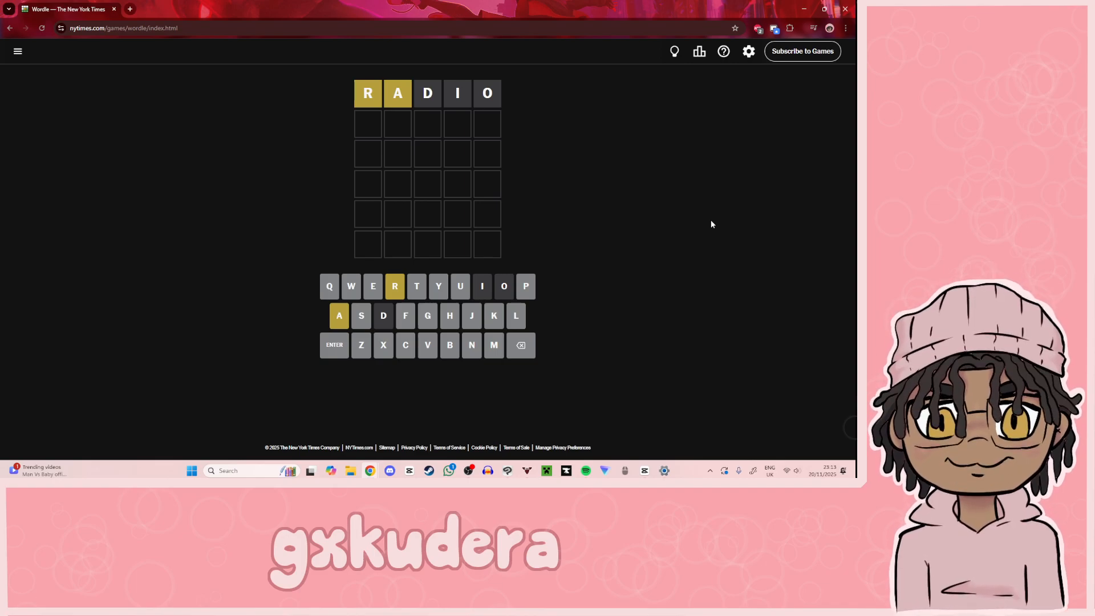
pyautogui.write('add')
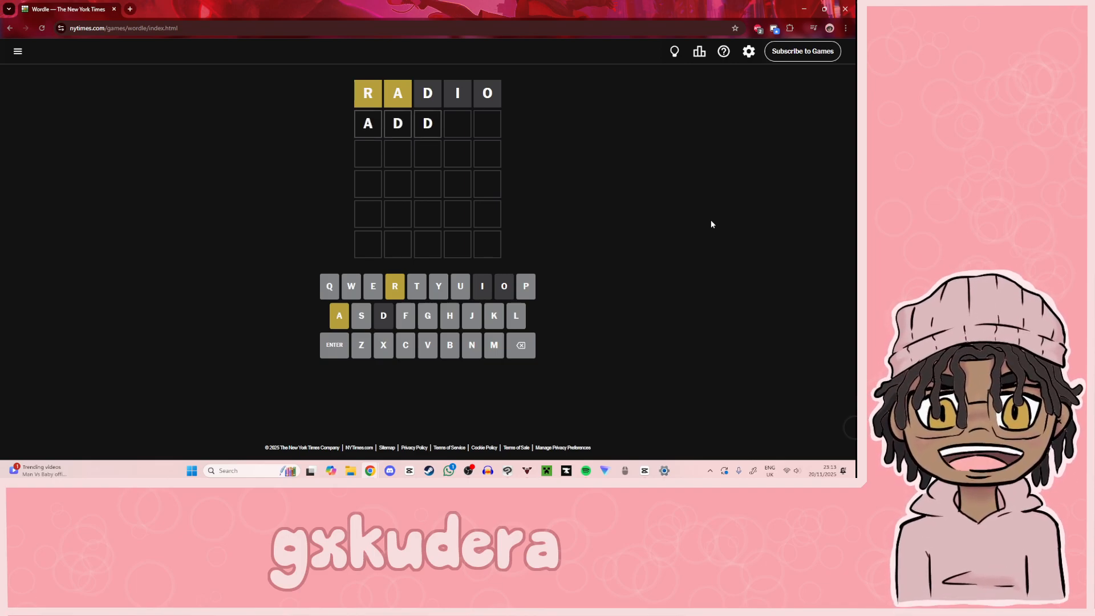
pyautogui.press('BackSpace')
pyautogui.press('BackSpace')
pyautogui.press('BackSpace')
# Step: Submit AFTER as the second Wordle guess
pyautogui.write('after')
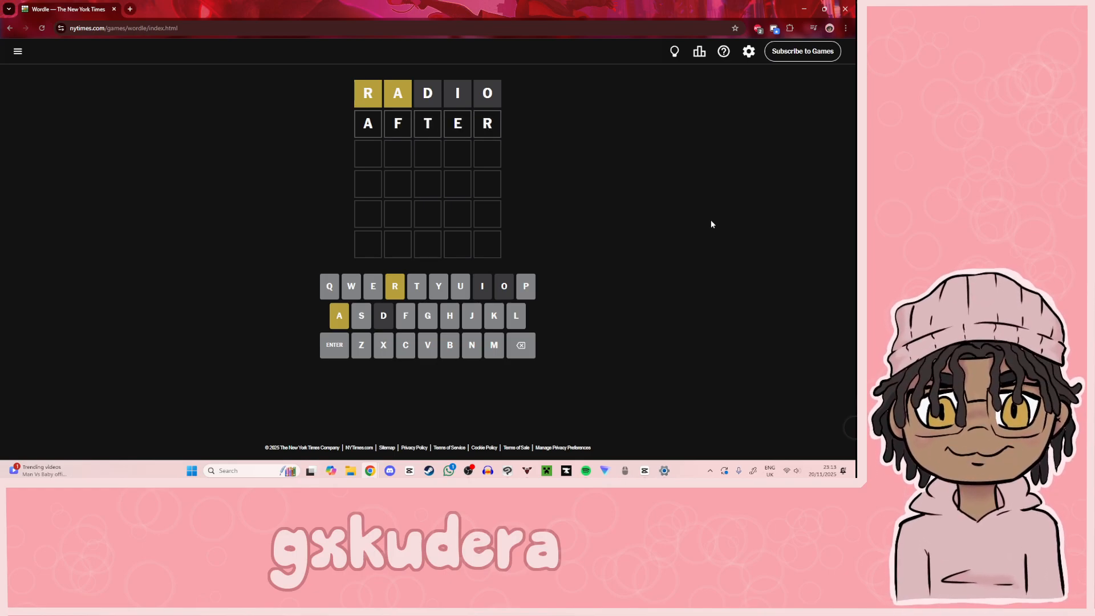
pyautogui.press('Return')
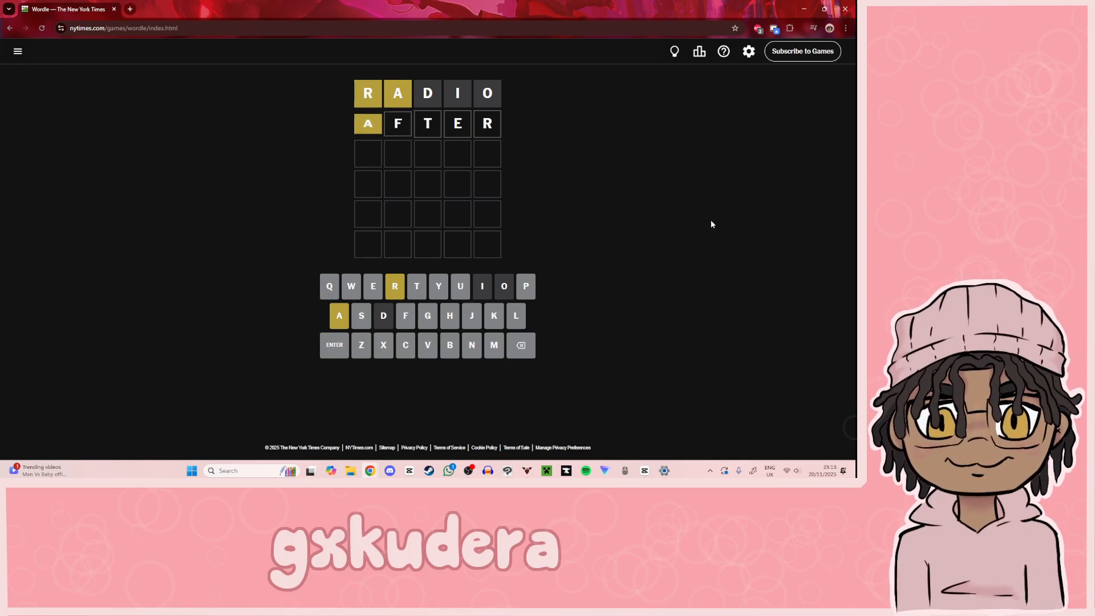
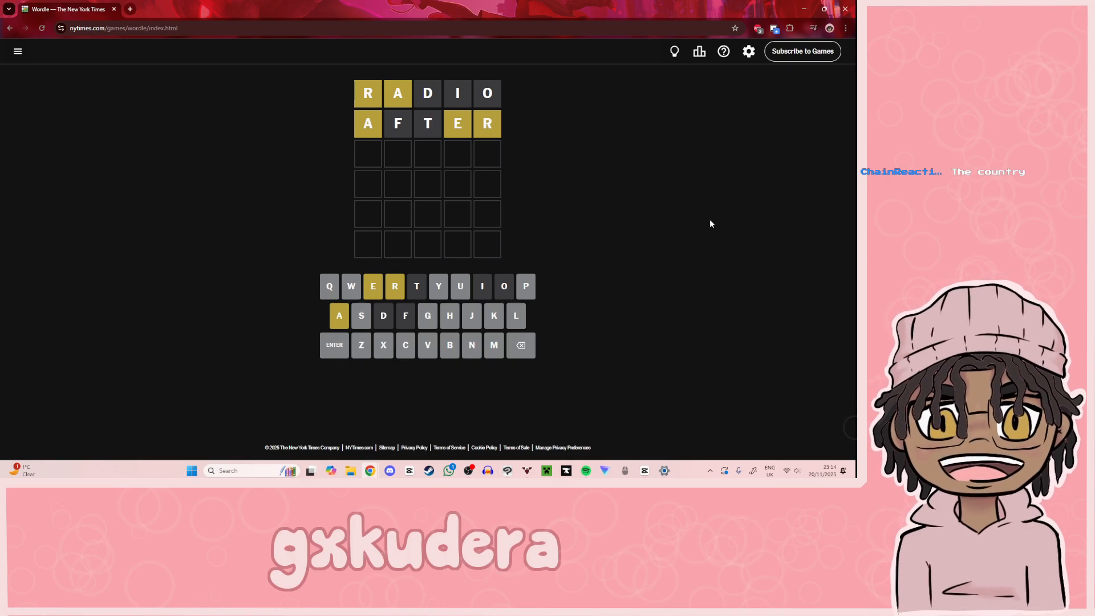
# Step: Try out the letter patterns ERS, XXA and XEAR in the third Wordle row
pyautogui.write('ers')
pyautogui.press('BackSpace')
pyautogui.press('BackSpace')
pyautogui.press('BackSpace')
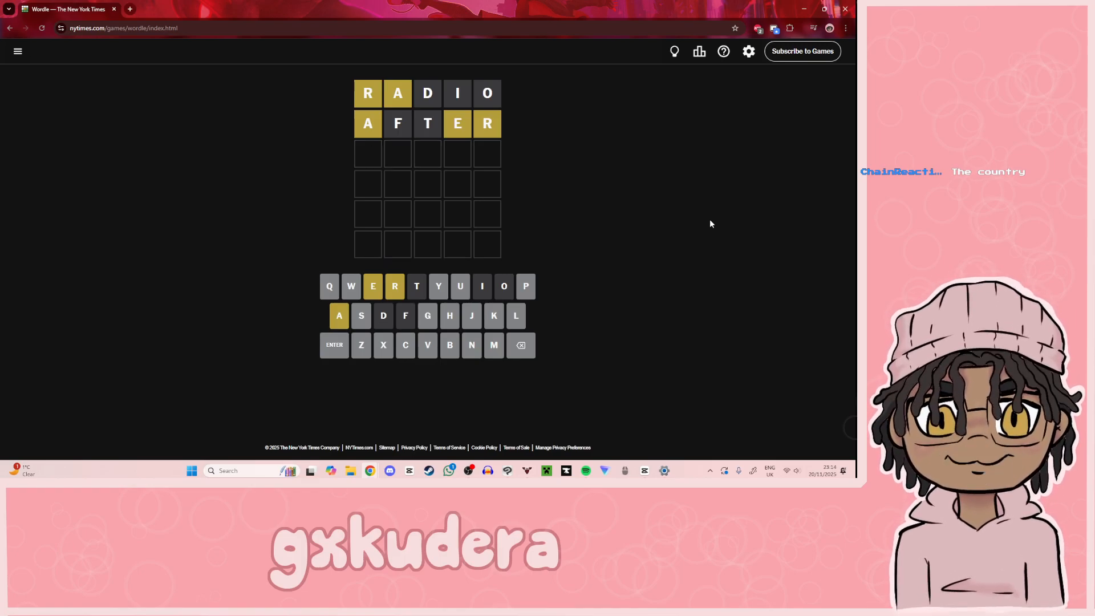
pyautogui.write('xx')
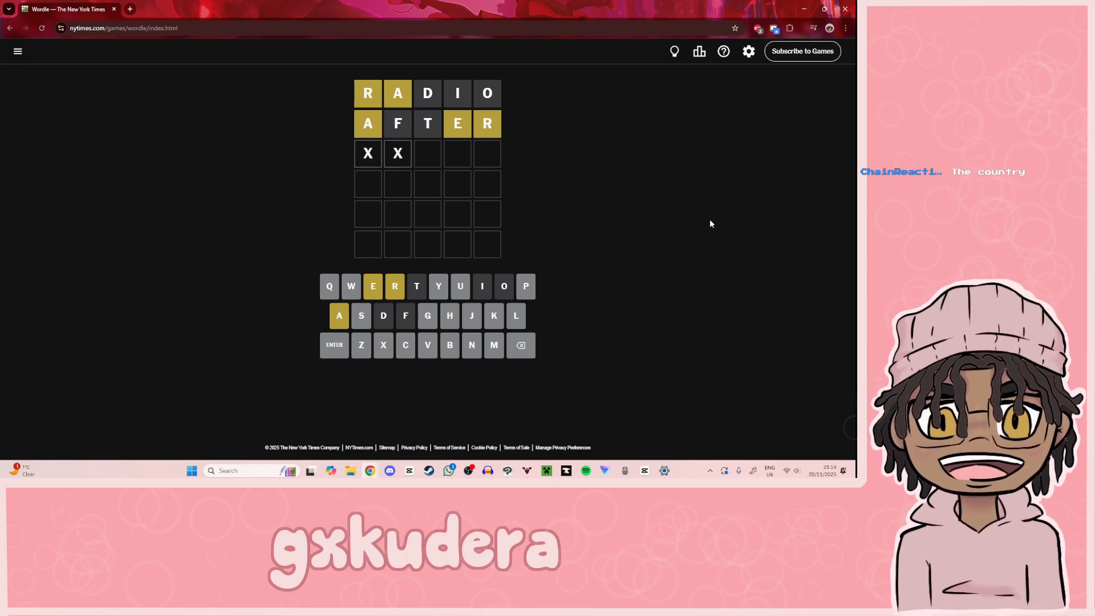
pyautogui.write('a')
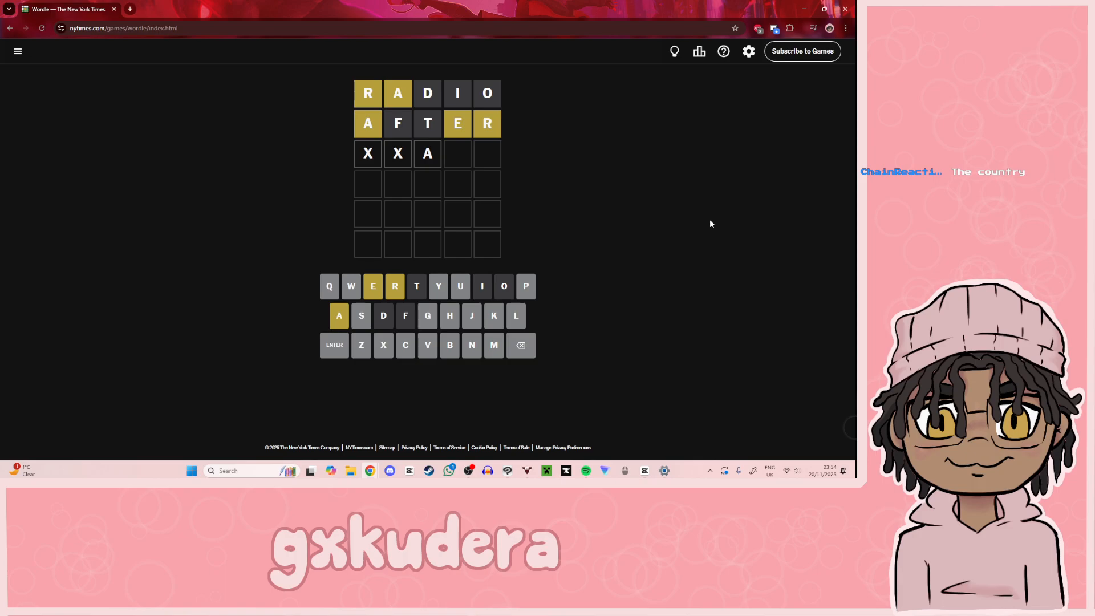
pyautogui.press('Return')
pyautogui.press('BackSpace')
pyautogui.press('BackSpace')
pyautogui.press('BackSpace')
pyautogui.write('xear')
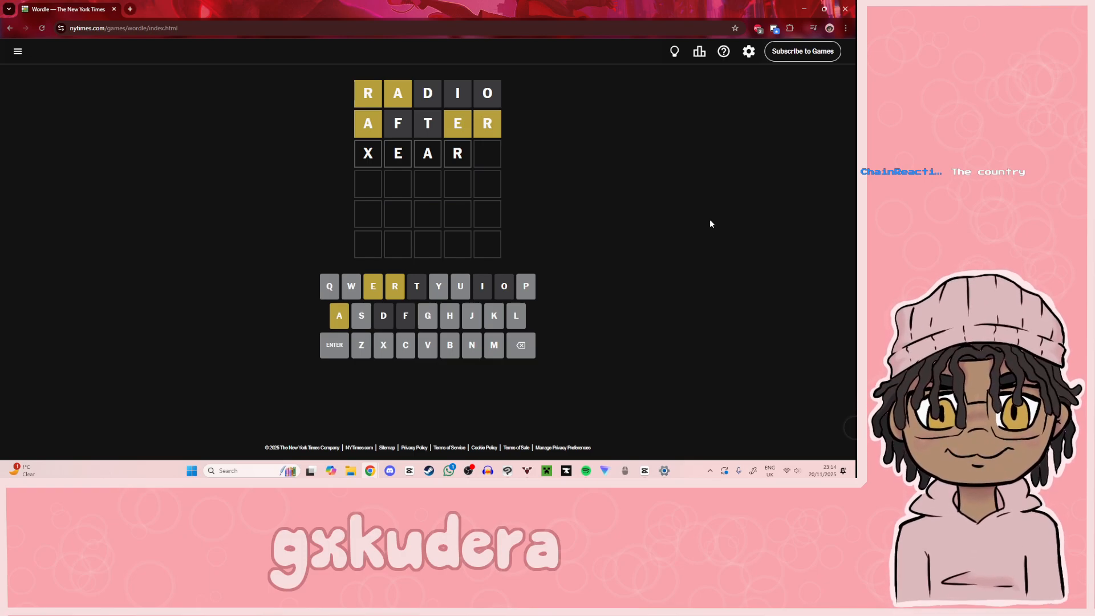
pyautogui.press('BackSpace')
pyautogui.press('BackSpace')
pyautogui.press('BackSpace')
pyautogui.press('BackSpace')
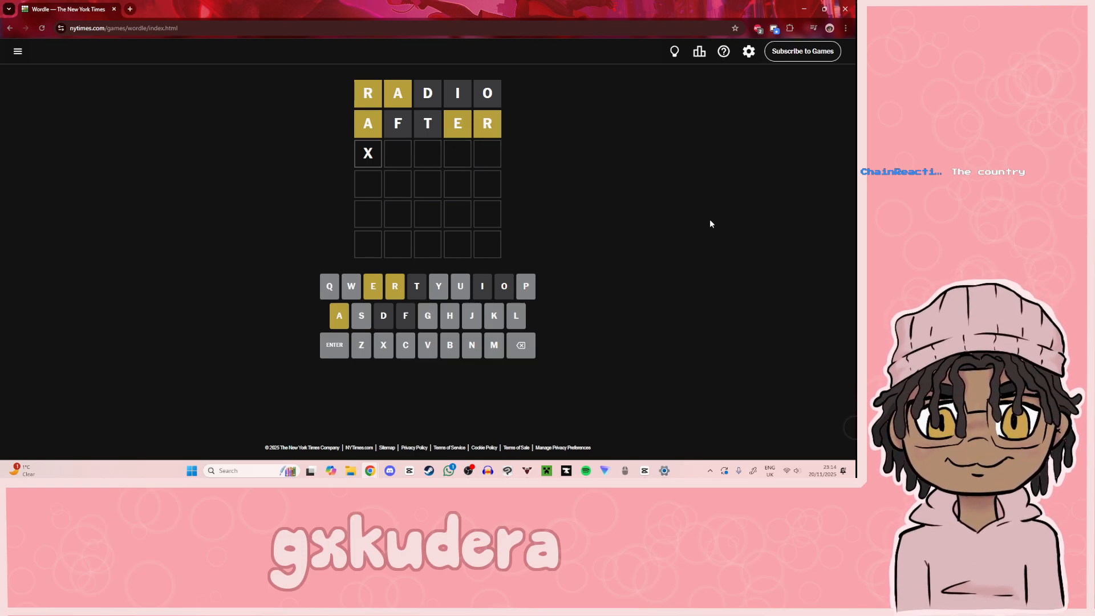
# Step: Try HEAR with the endings G, N and M and the pattern XEAR in the third Wordle row
pyautogui.write('hear')
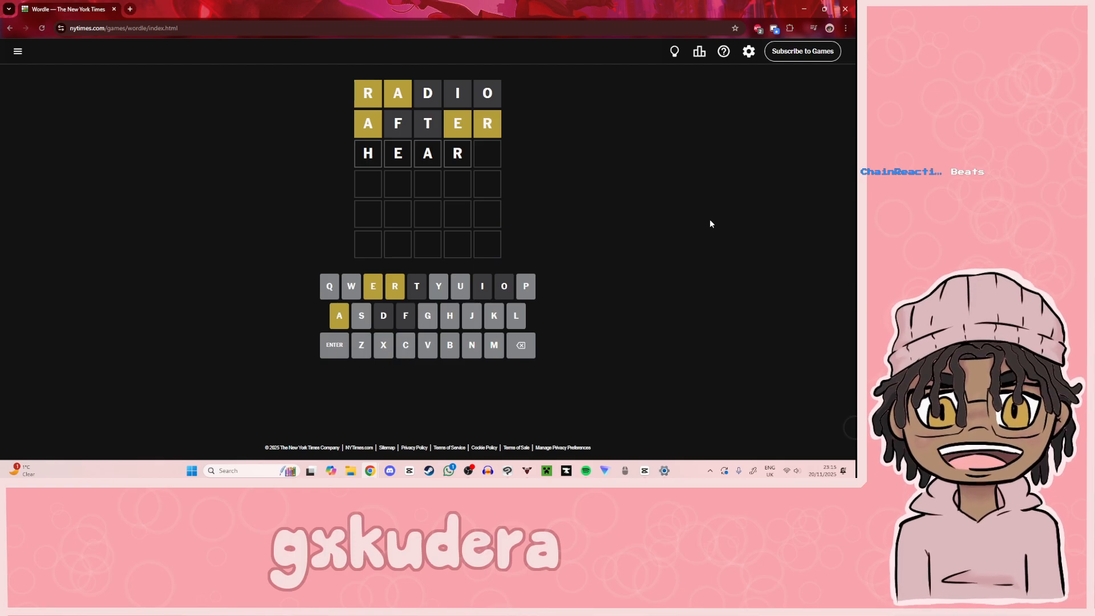
pyautogui.write('g')
pyautogui.press('BackSpace')
pyautogui.write('n')
pyautogui.press('BackSpace')
pyautogui.write('m')
pyautogui.press('BackSpace')
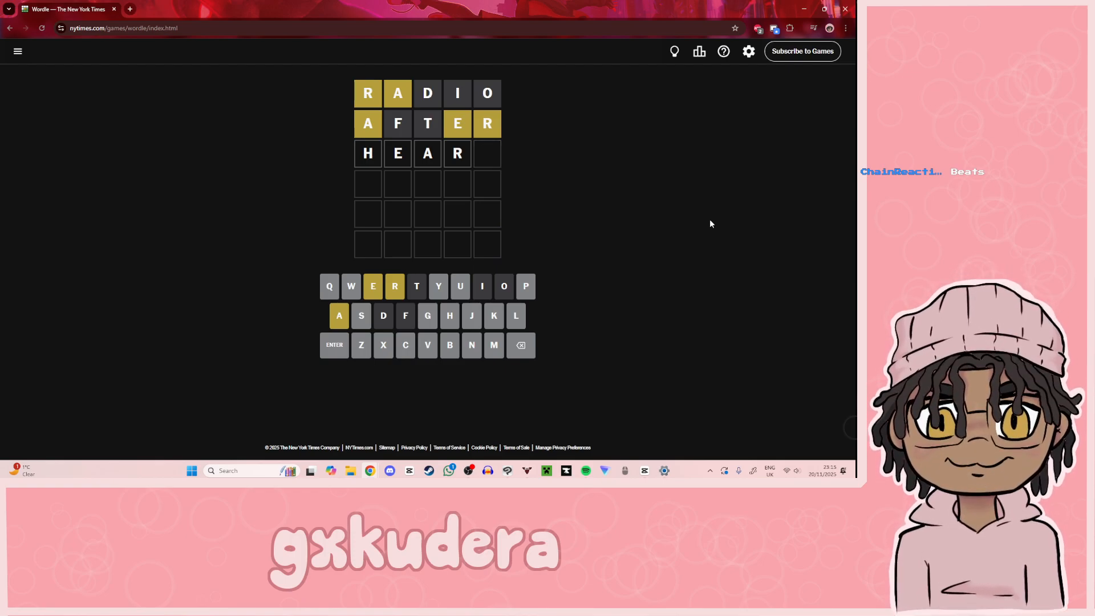
pyautogui.press('BackSpace')
pyautogui.press('BackSpace')
pyautogui.press('BackSpace')
pyautogui.press('BackSpace')
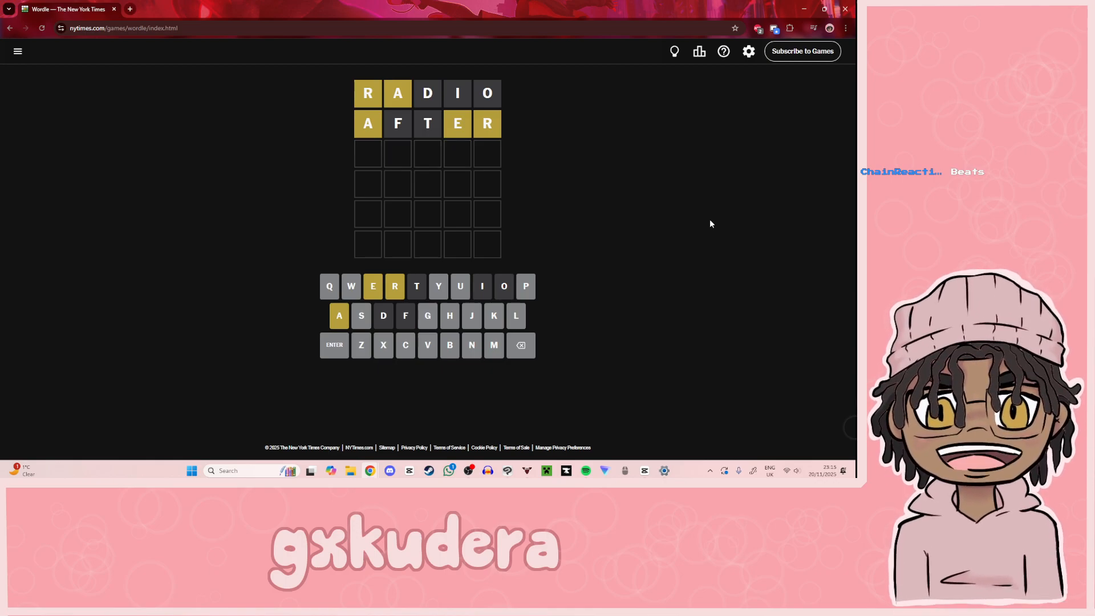
pyautogui.write('xear')
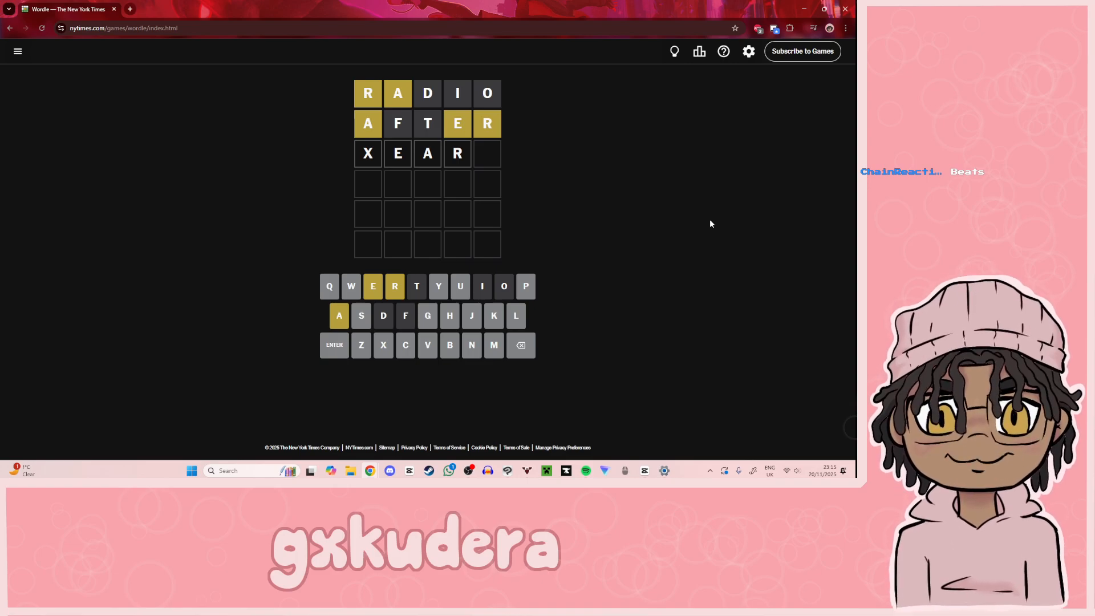
pyautogui.press('BackSpace')
pyautogui.press('BackSpace')
pyautogui.press('BackSpace')
pyautogui.press('BackSpace')
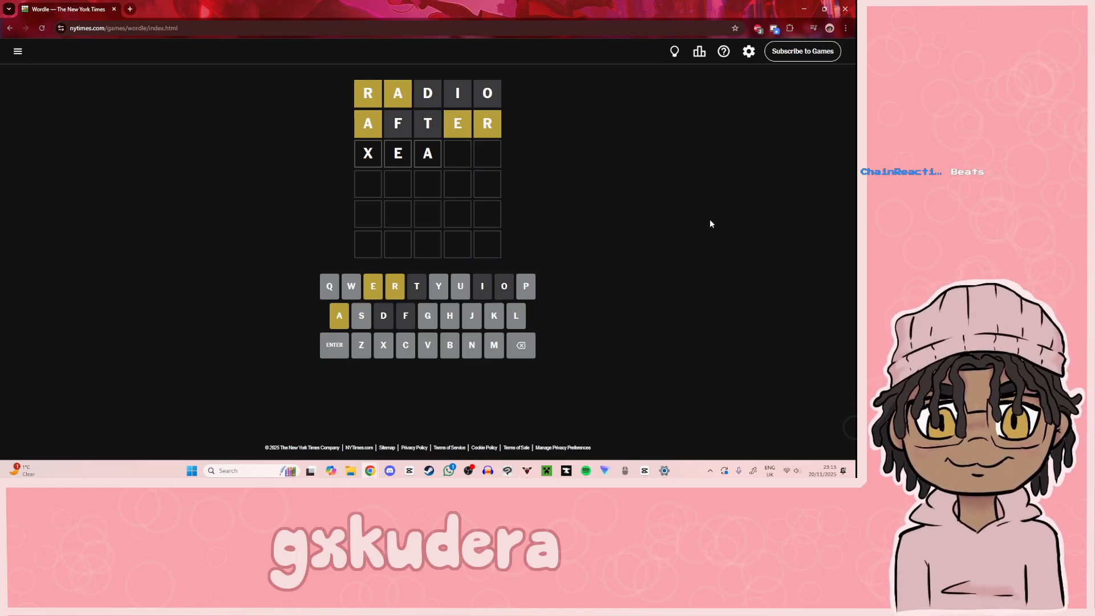
# Step: Submit GEARS as the third Wordle guess
pyautogui.write('FEA')
pyautogui.press('BackSpace')
pyautogui.press('BackSpace')
pyautogui.press('BackSpace')
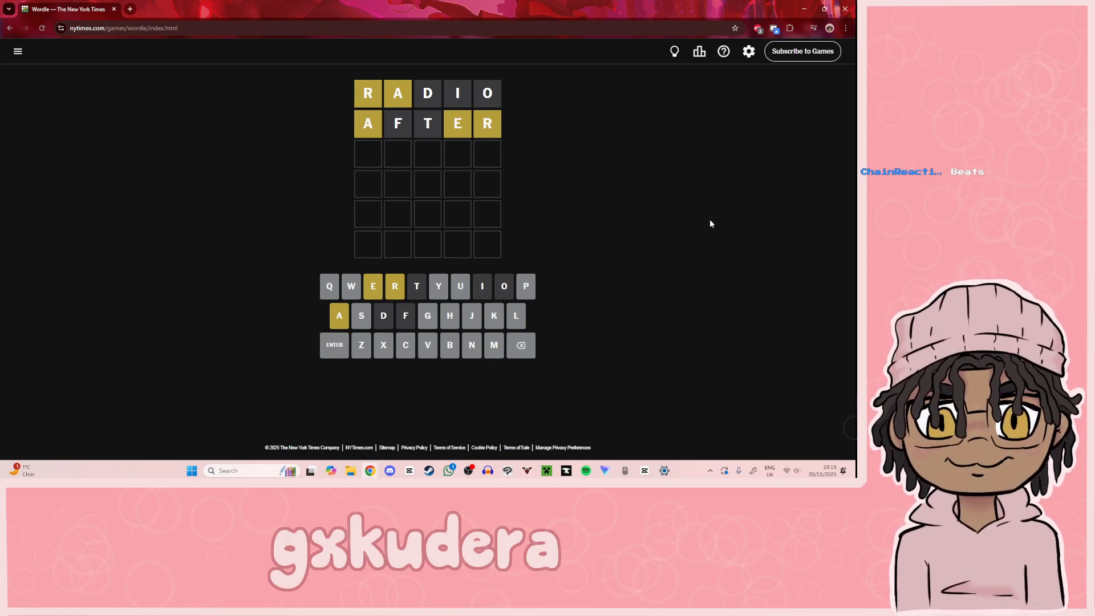
pyautogui.write('GEARS')
pyautogui.press('Return')
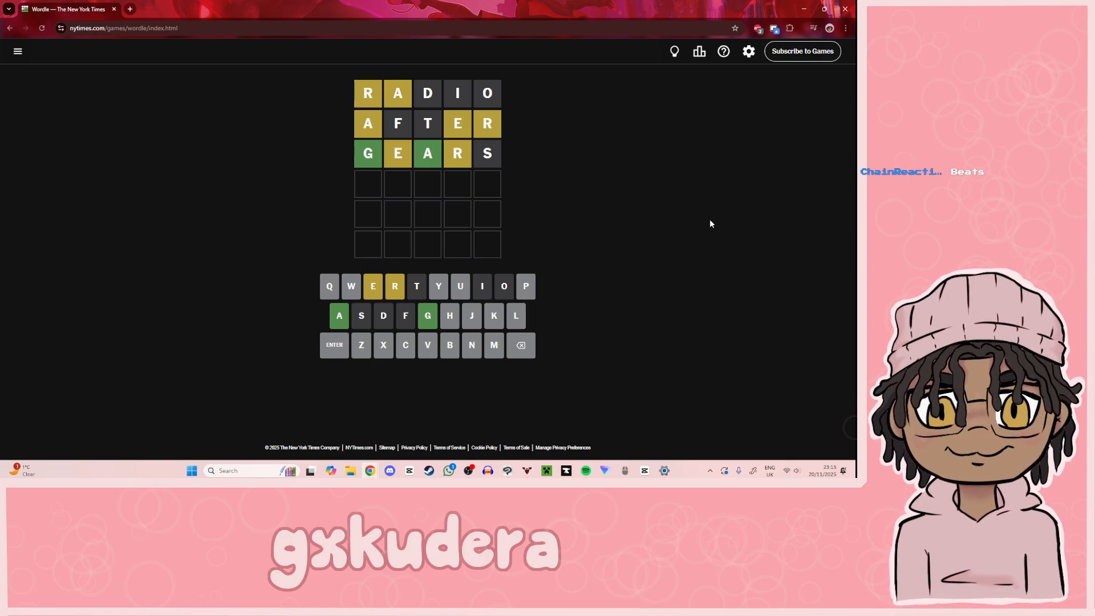
# Step: Try different fourth letters between GRA and a final E, and submit GRAVE as the fourth Wordle guess
pyautogui.write('GRA')
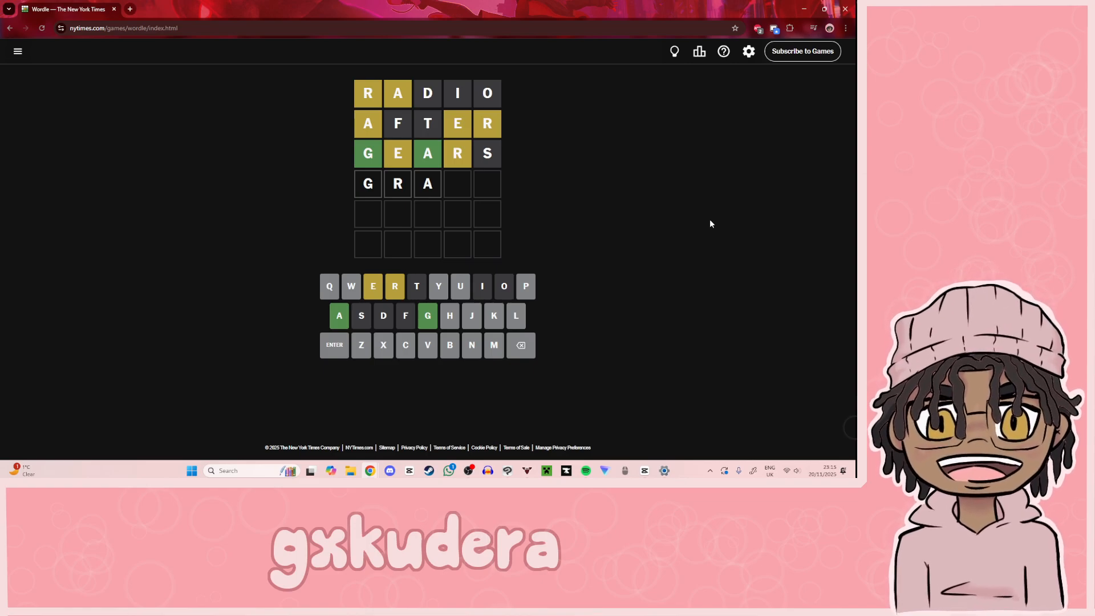
pyautogui.write('xe')
pyautogui.press('BackSpace')
pyautogui.press('BackSpace')
pyautogui.write('te')
pyautogui.press('BackSpace')
pyautogui.press('BackSpace')
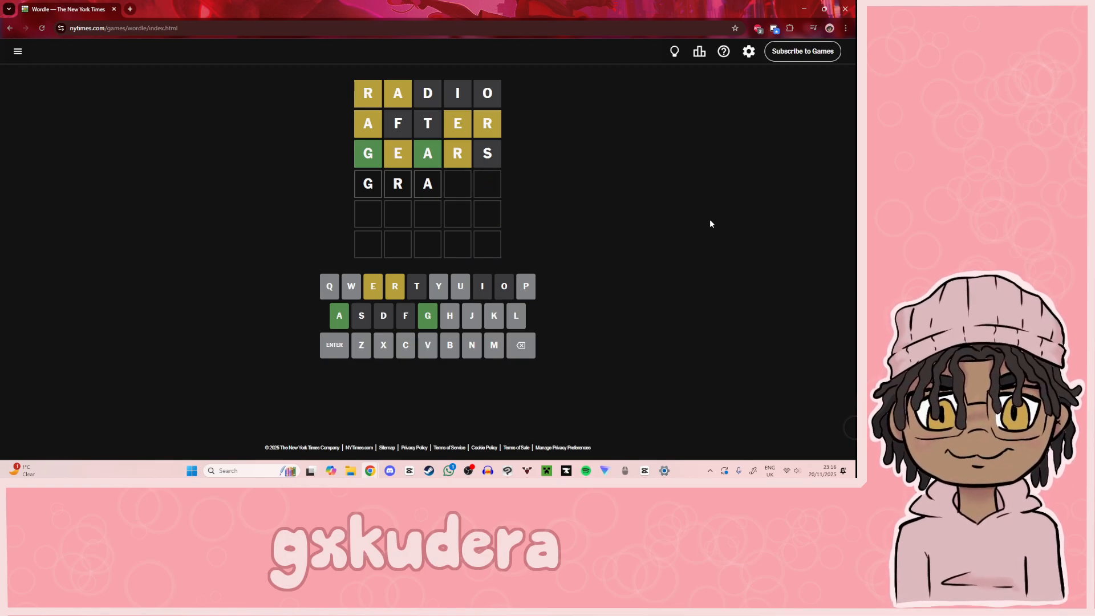
pyautogui.write('ve')
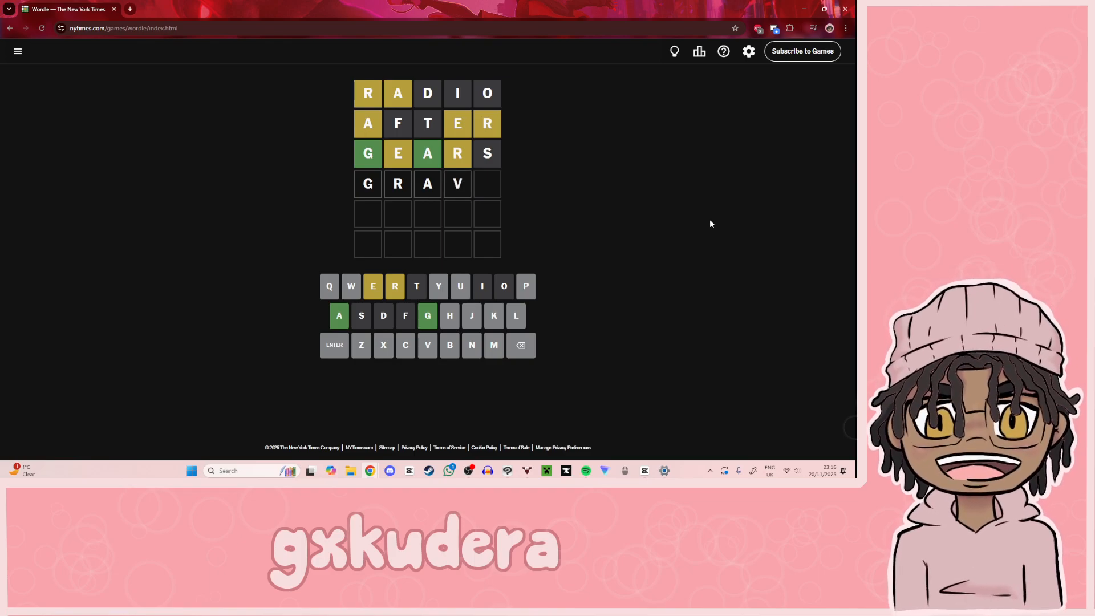
pyautogui.press('Return')
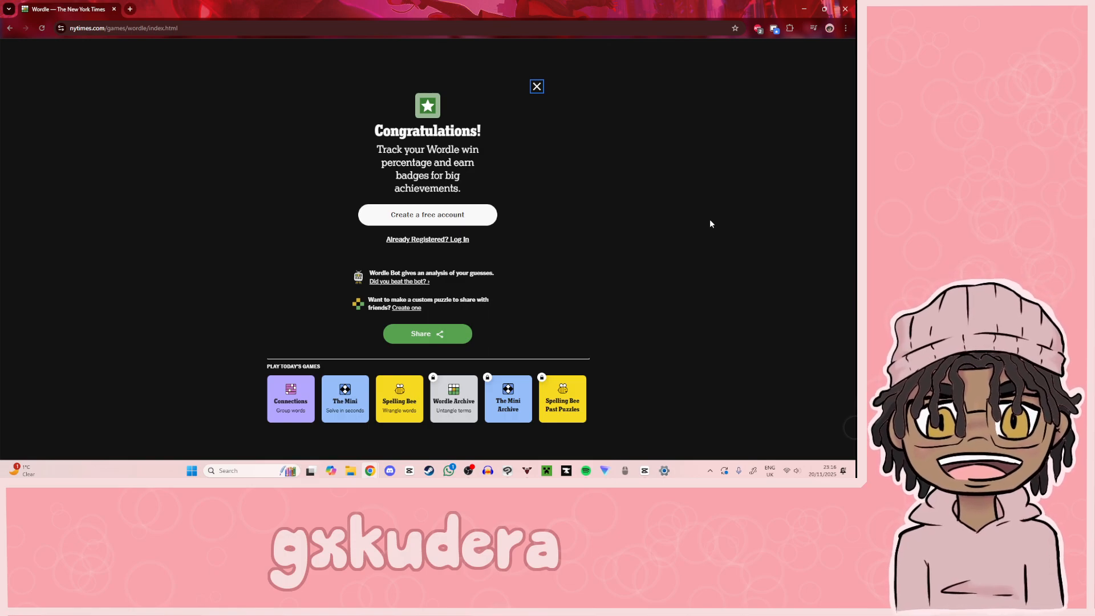
# Step: Start the day's Connections puzzle without logging in and dismiss the hint pop-up
pyautogui.click(289, 418)
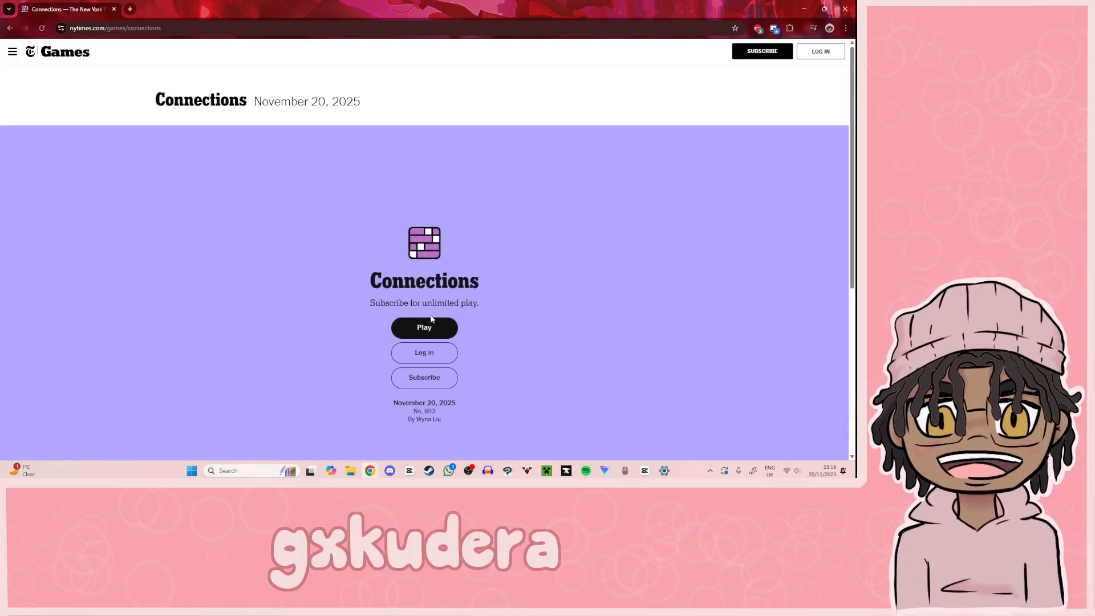
pyautogui.click(435, 326)
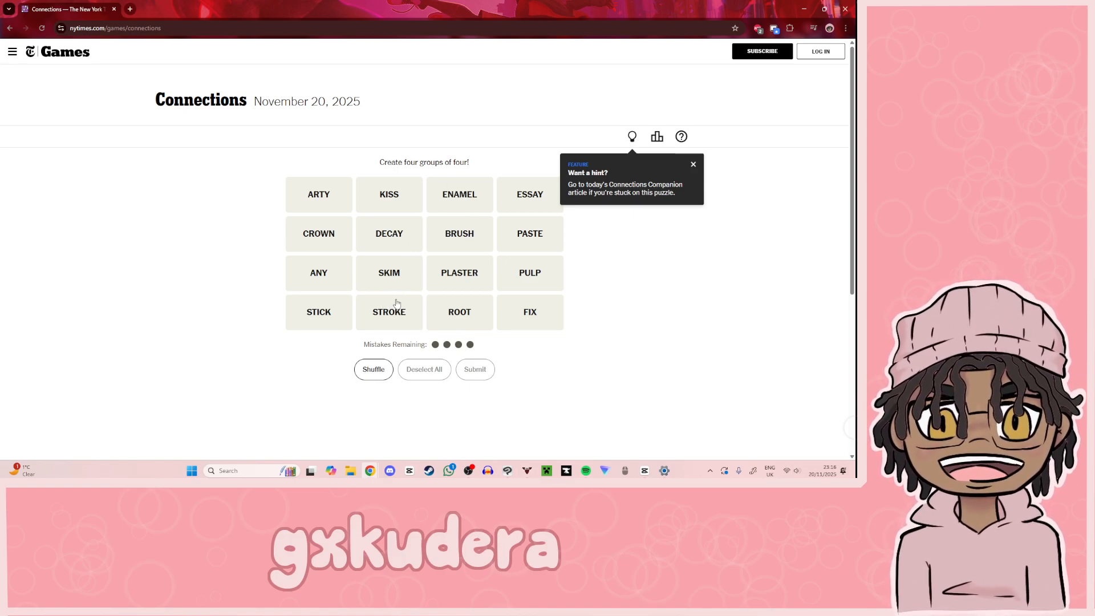
pyautogui.click(693, 165)
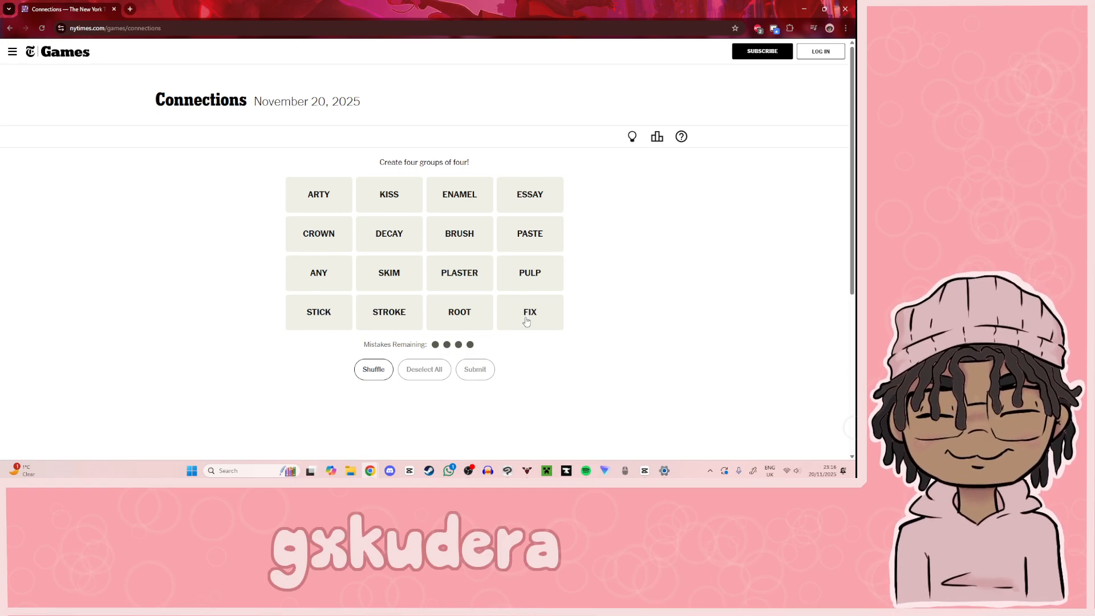
# Step: Select CROWN, ROOT, ENAMEL and PULP as a tooth-themed Connections group
pyautogui.click(342, 235)
pyautogui.click(463, 306)
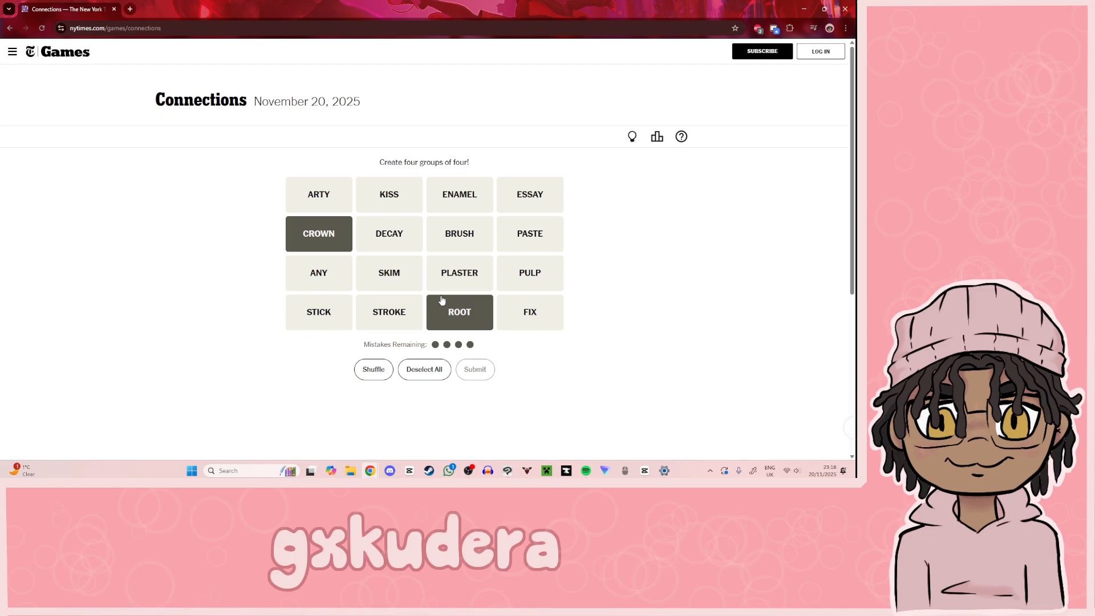
pyautogui.click(455, 209)
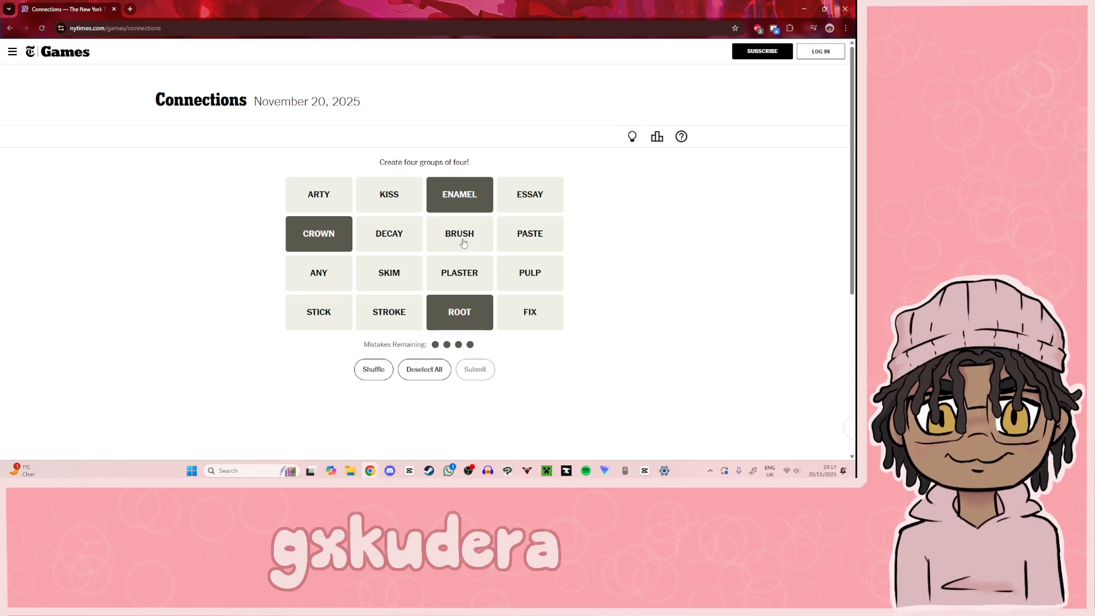
pyautogui.click(519, 271)
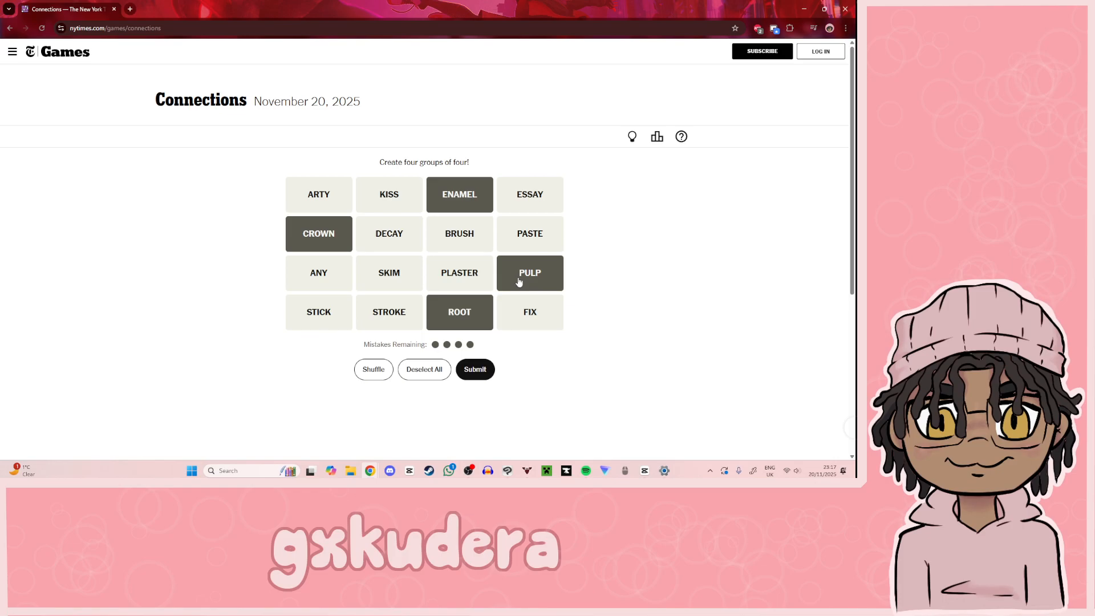
# Step: Look up "pulp tooth" on Google in a separate tab, close it and submit the selected tooth group in Connections
pyautogui.click(131, 8)
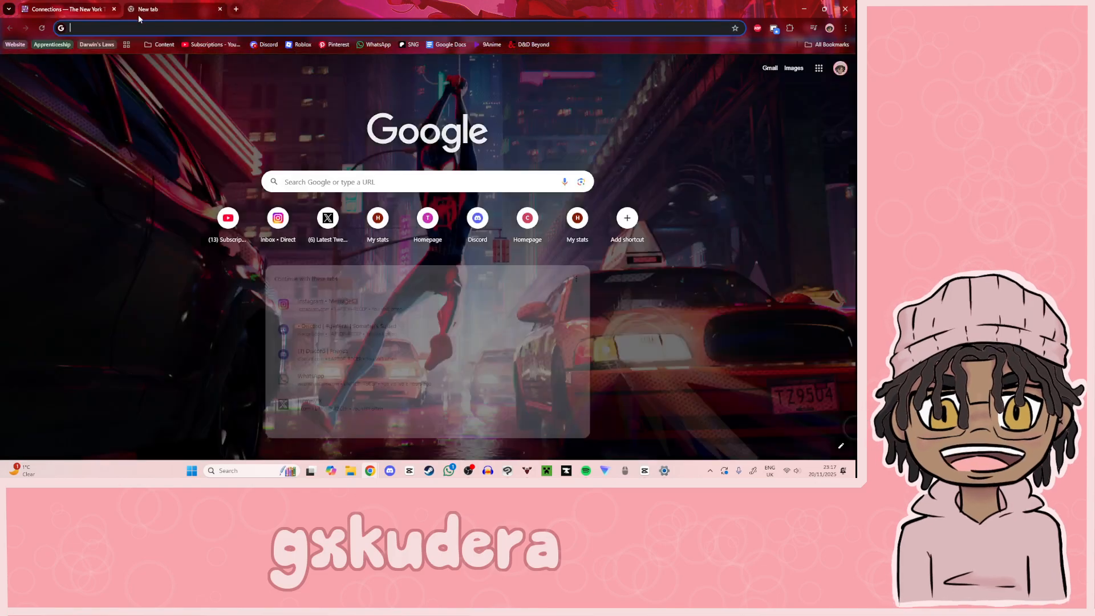
pyautogui.write('pulp tooth')
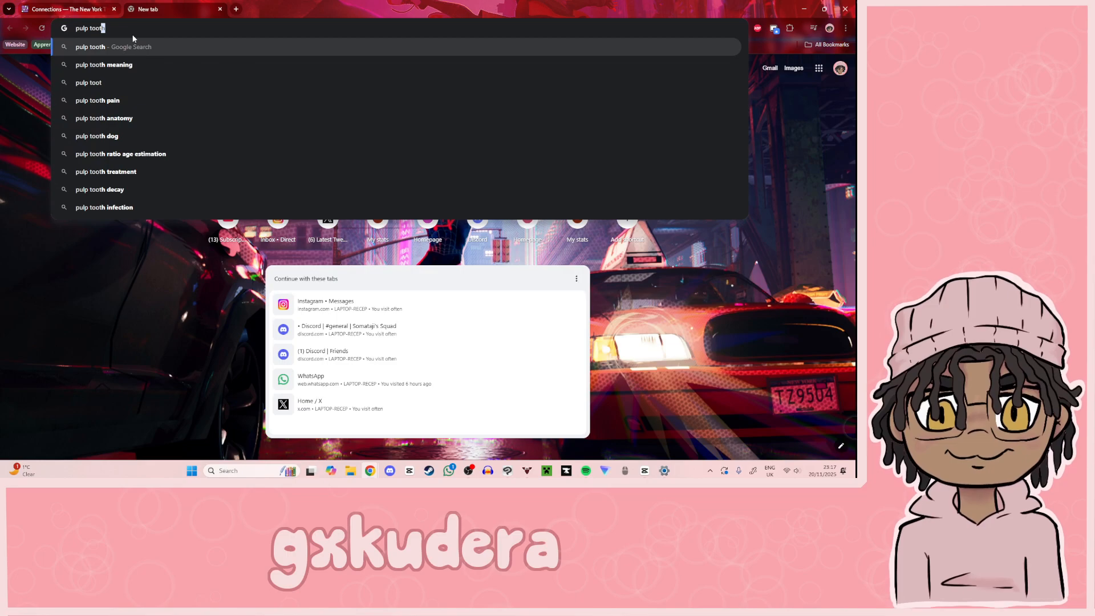
pyautogui.press('Return')
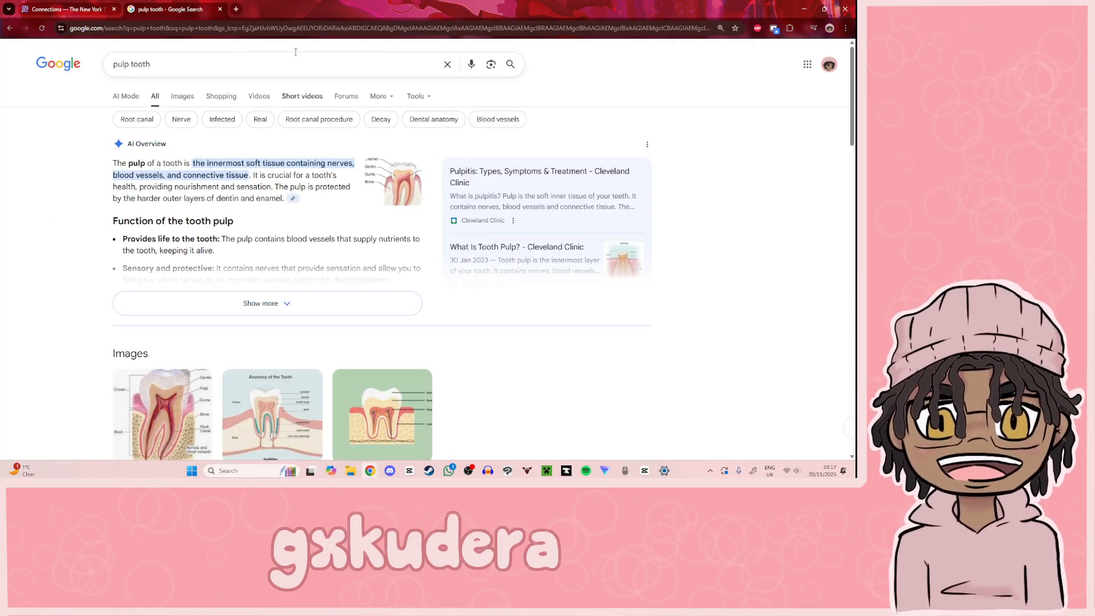
pyautogui.click(219, 9)
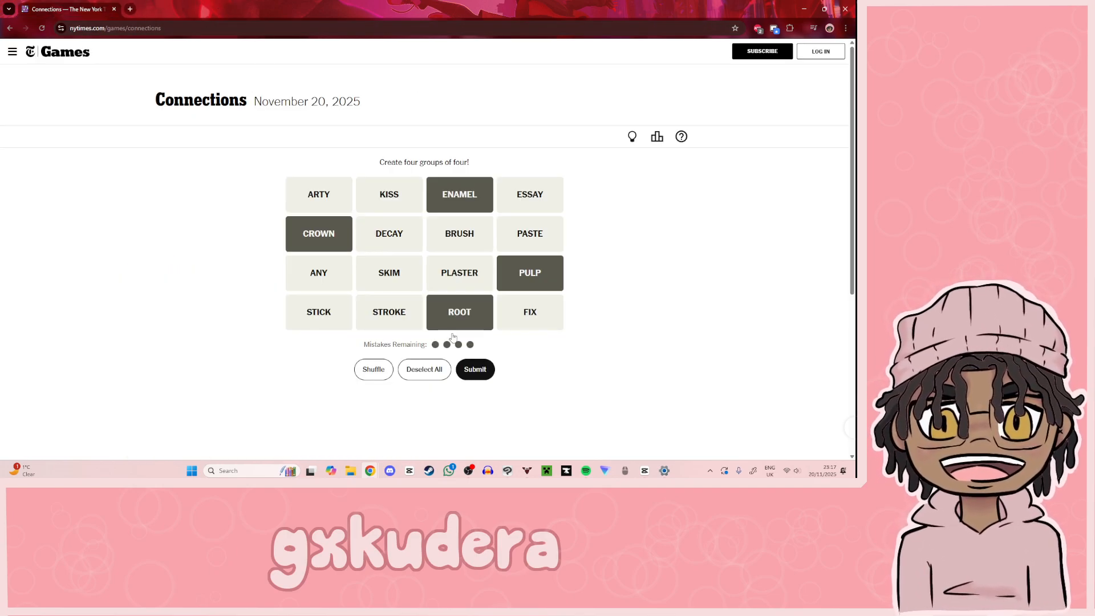
pyautogui.click(474, 369)
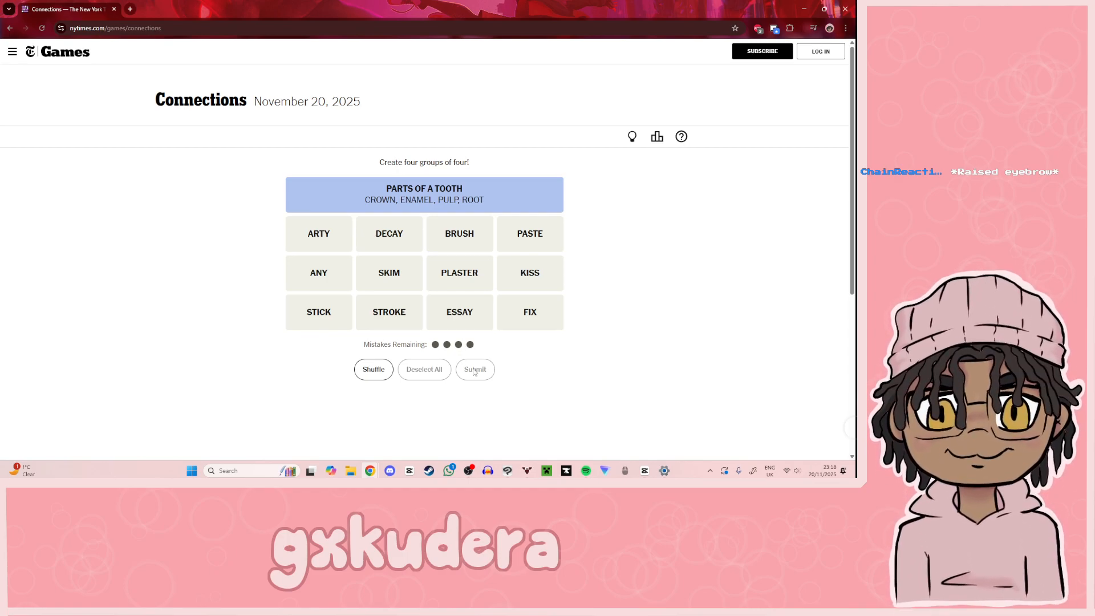
# Step: Submit BRUSH, STROKE, PASTE and PLASTER as the next Connections group
pyautogui.click(463, 232)
pyautogui.click(399, 309)
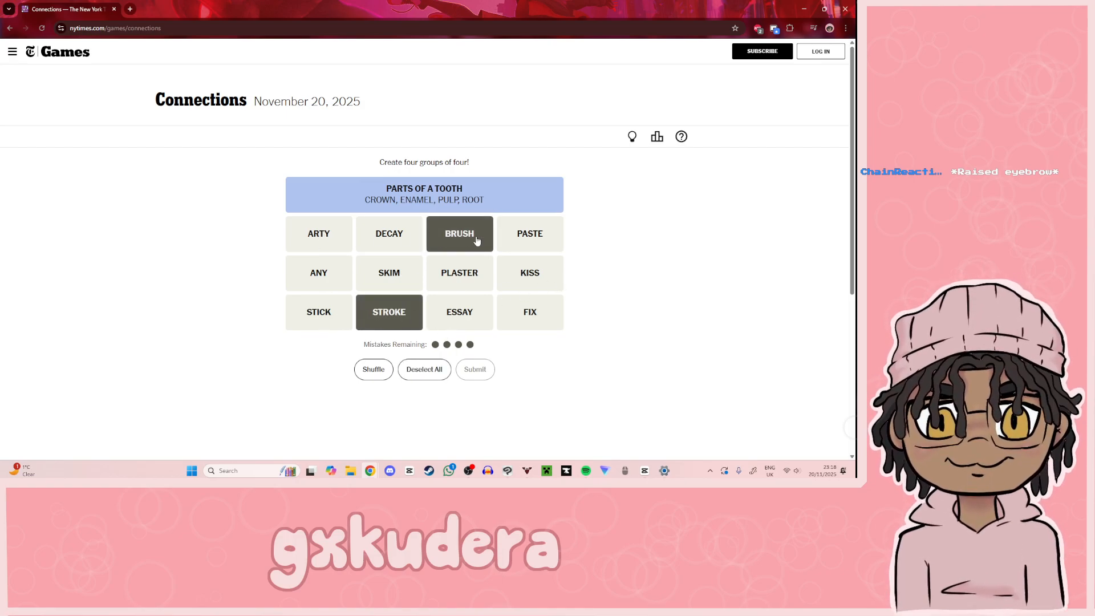
pyautogui.click(526, 237)
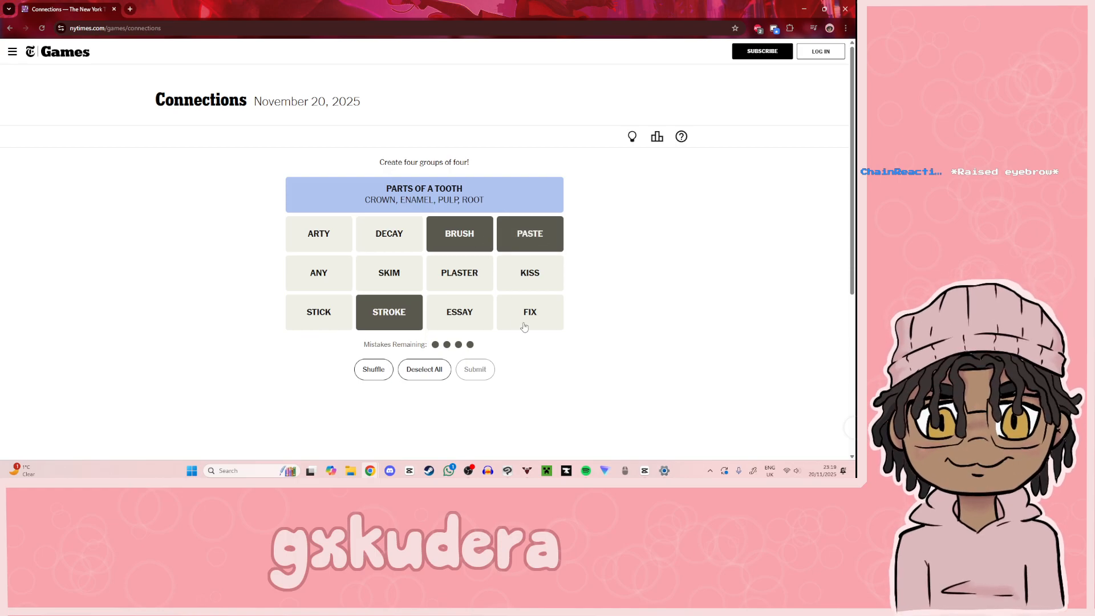
pyautogui.click(463, 268)
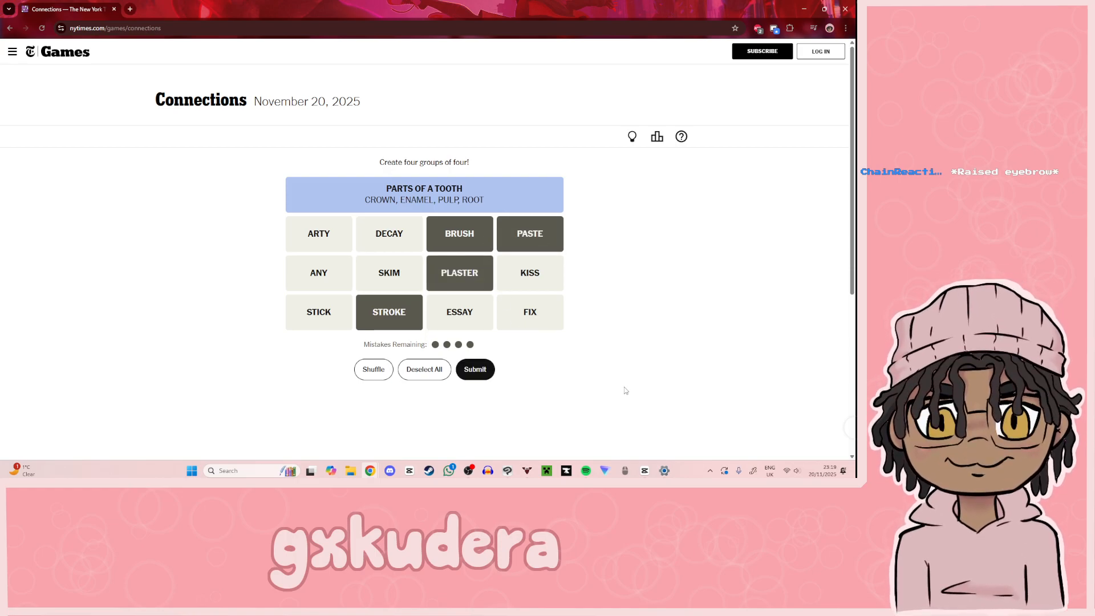
pyautogui.click(468, 371)
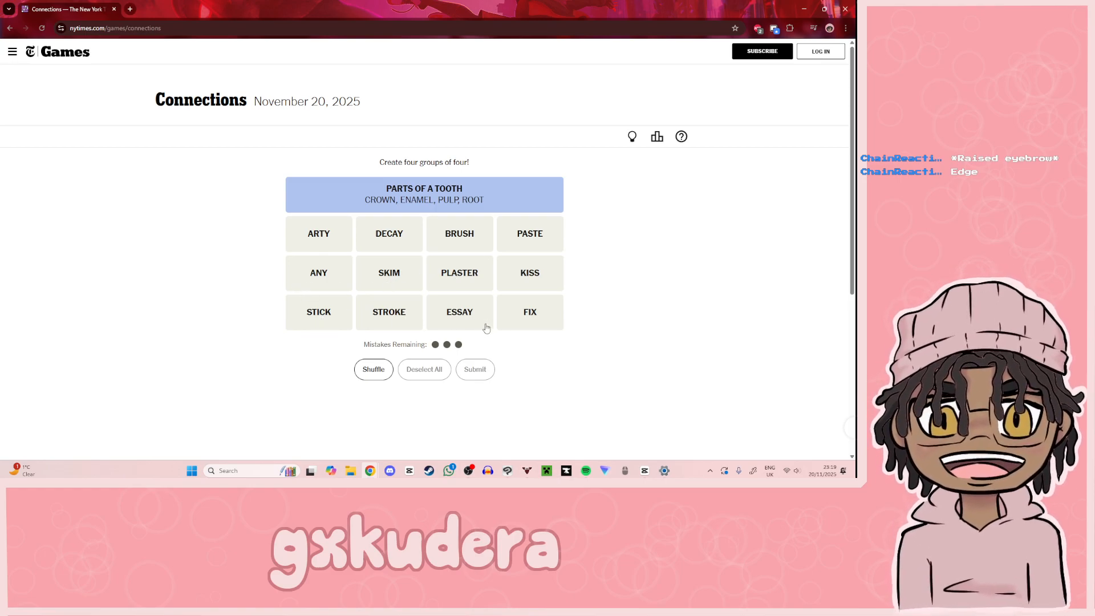
# Step: Submit STICK, PASTE, PLASTER and BRUSH as a Connections group, leaving KISS and FIX out
pyautogui.click(524, 280)
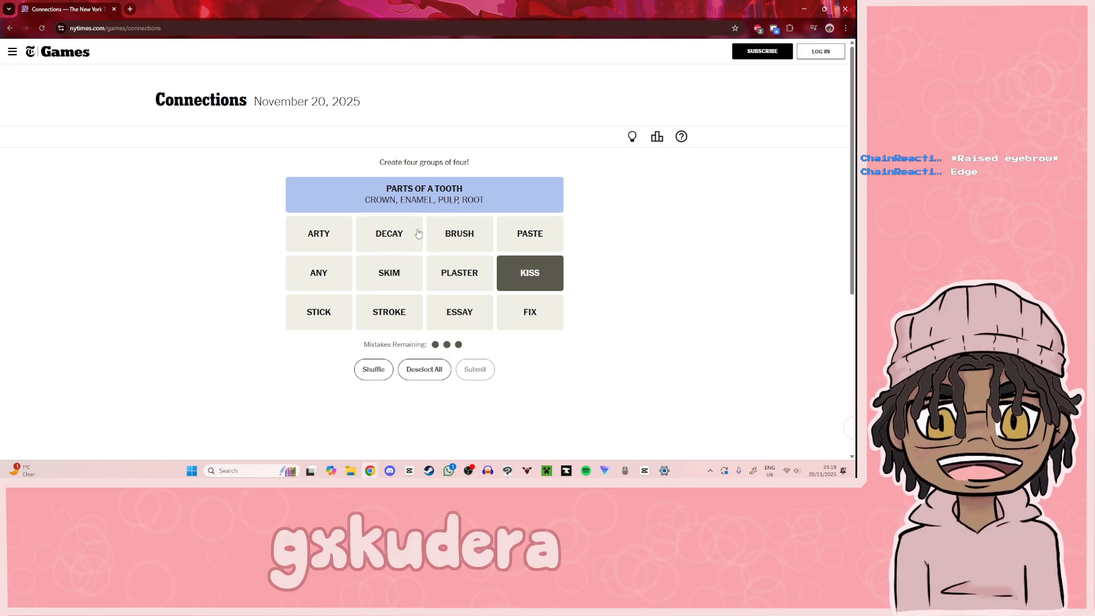
pyautogui.click(529, 272)
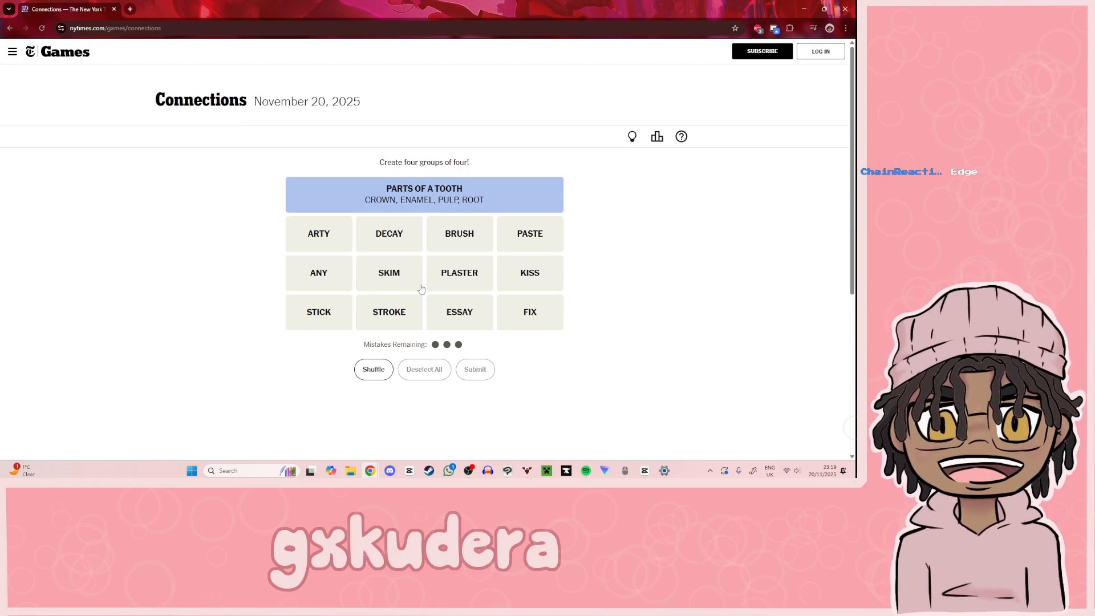
pyautogui.click(544, 318)
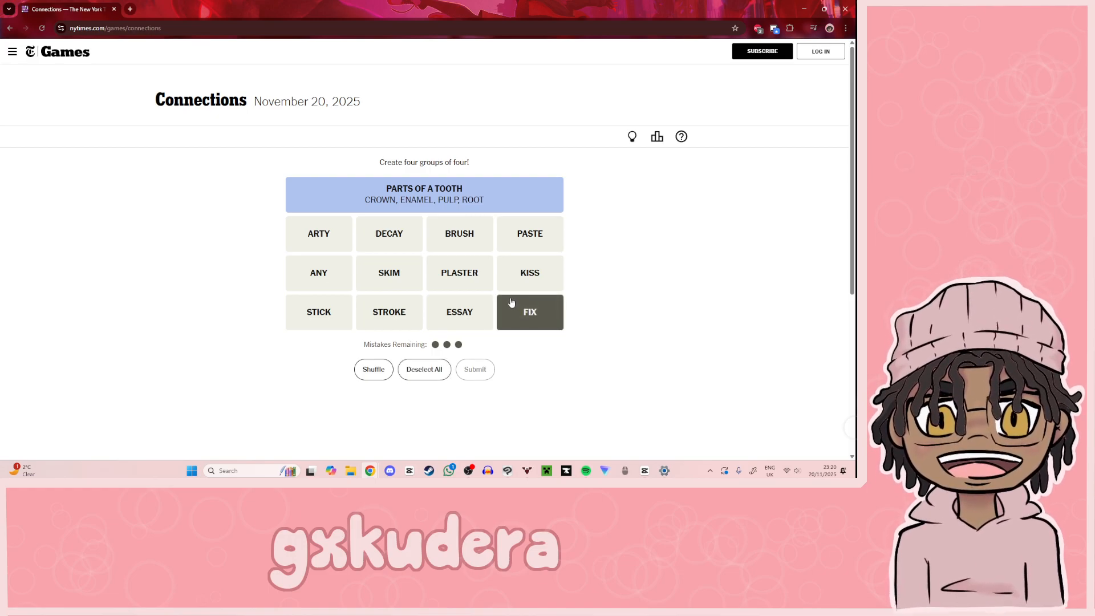
pyautogui.click(465, 277)
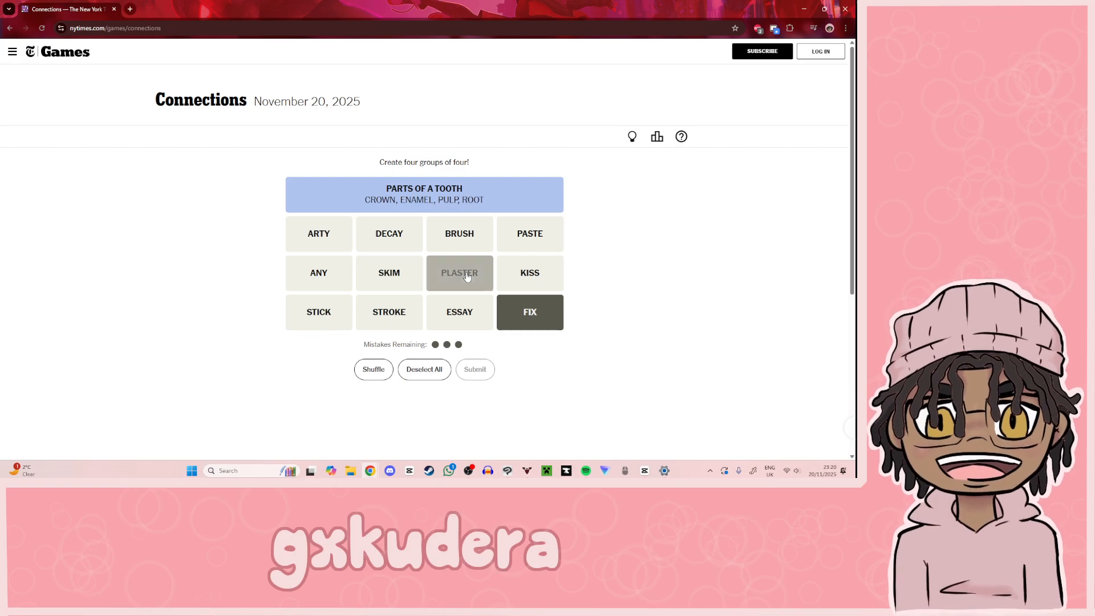
pyautogui.click(330, 306)
pyautogui.click(436, 281)
pyautogui.click(544, 324)
pyautogui.click(541, 240)
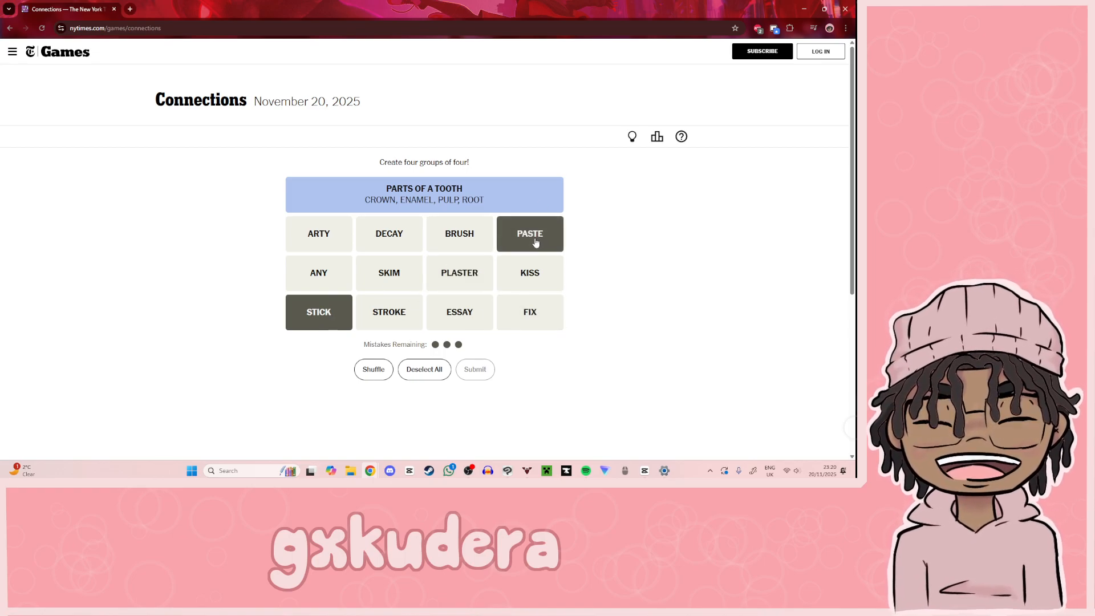
pyautogui.click(471, 277)
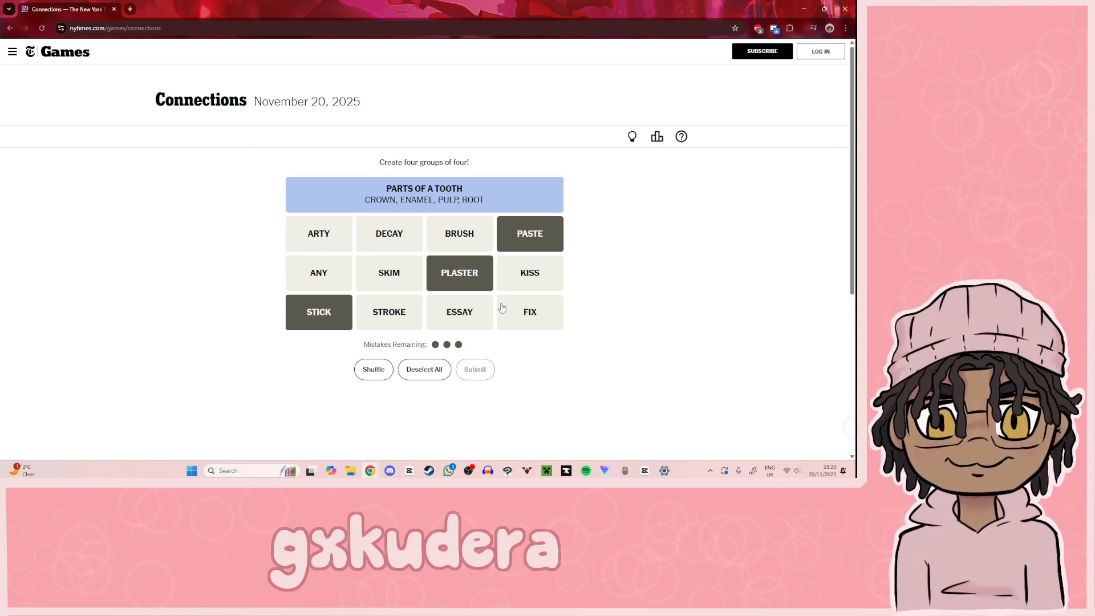
pyautogui.click(474, 239)
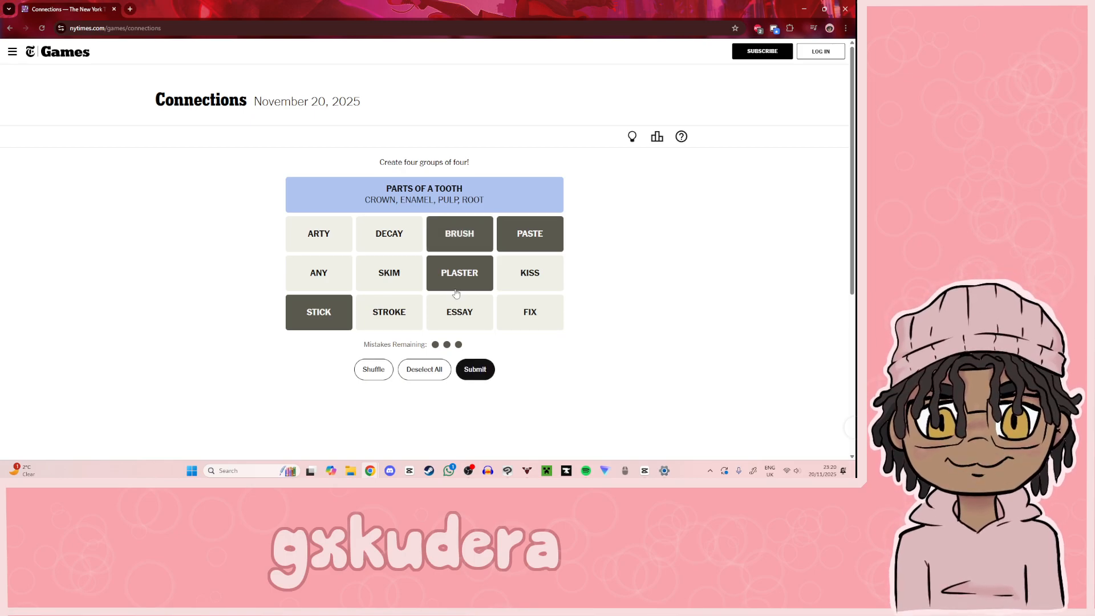
pyautogui.click(482, 374)
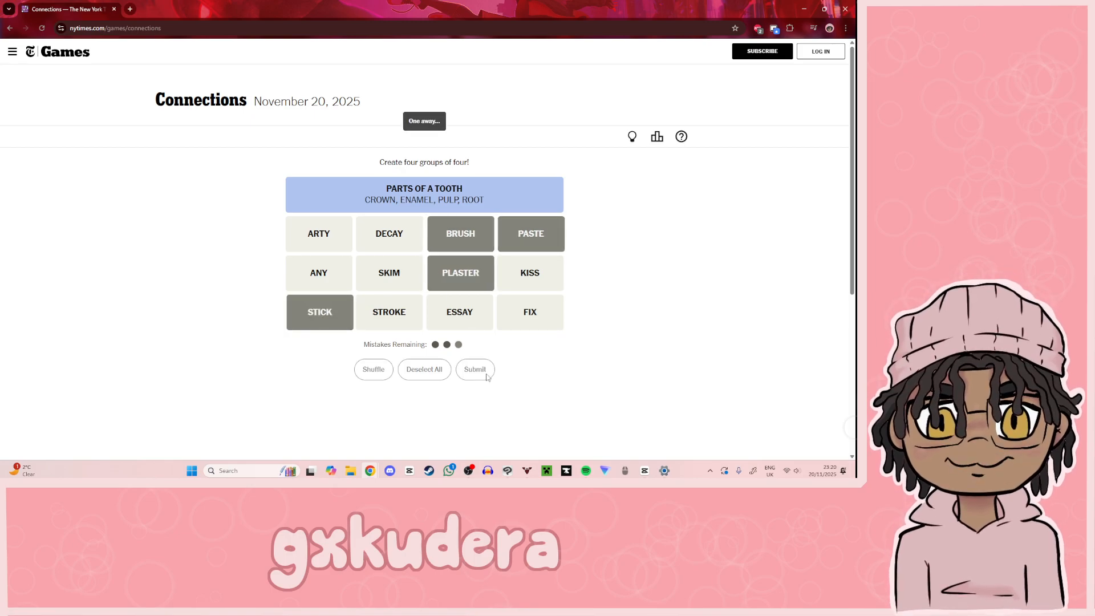
# Step: Replace BRUSH with STROKE in the selected Connections group and submit the guess
pyautogui.click(456, 234)
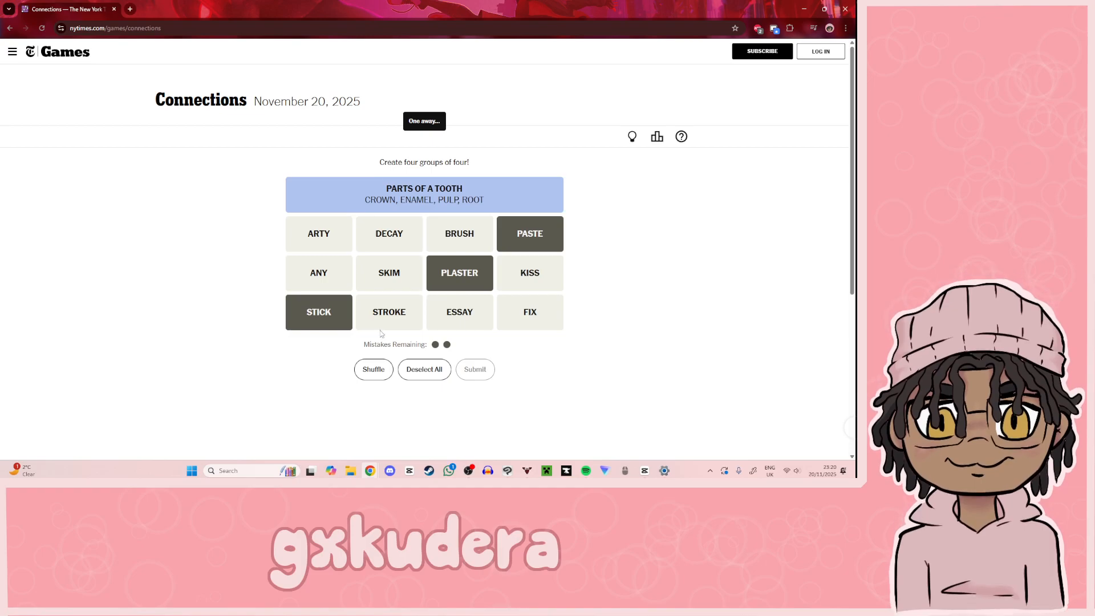
pyautogui.click(391, 322)
pyautogui.click(475, 371)
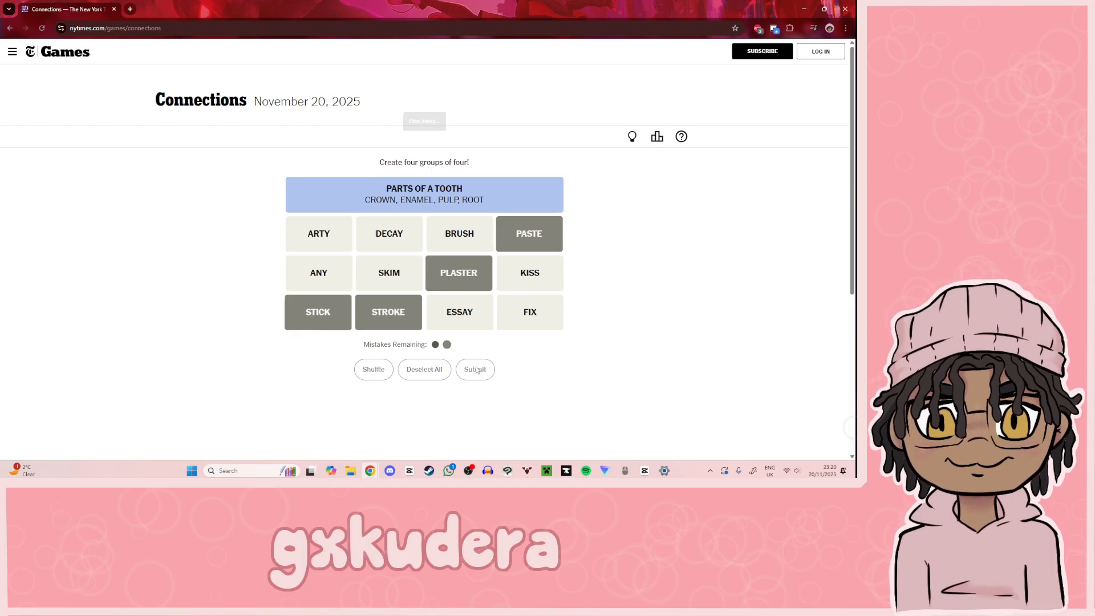
# Step: Replace STROKE with FIX alongside PASTE, PLASTER and STICK and submit the Connections group
pyautogui.click(394, 314)
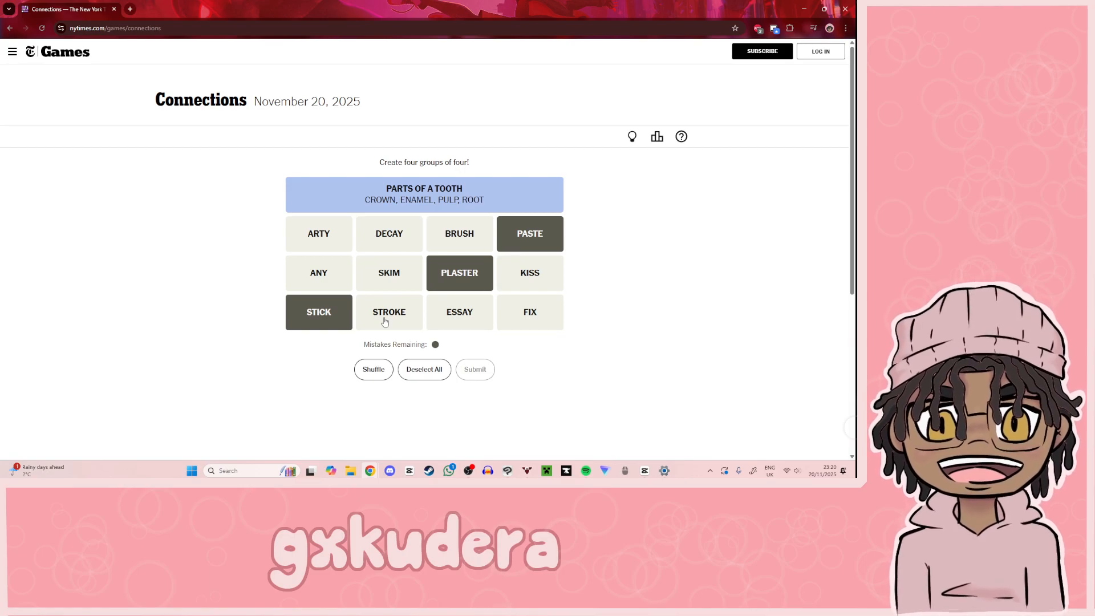
pyautogui.click(551, 310)
pyautogui.click(481, 367)
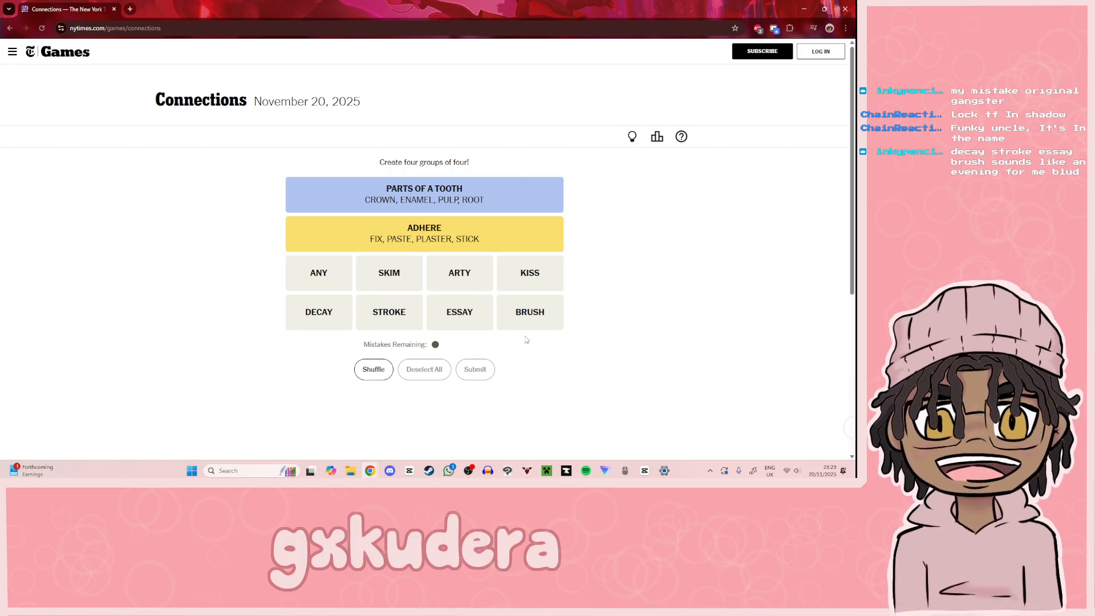
# Step: Submit STROKE, ARTY, BRUSH and SKIM as the next Connections group
pyautogui.click(381, 310)
pyautogui.click(468, 273)
pyautogui.click(541, 318)
pyautogui.click(389, 274)
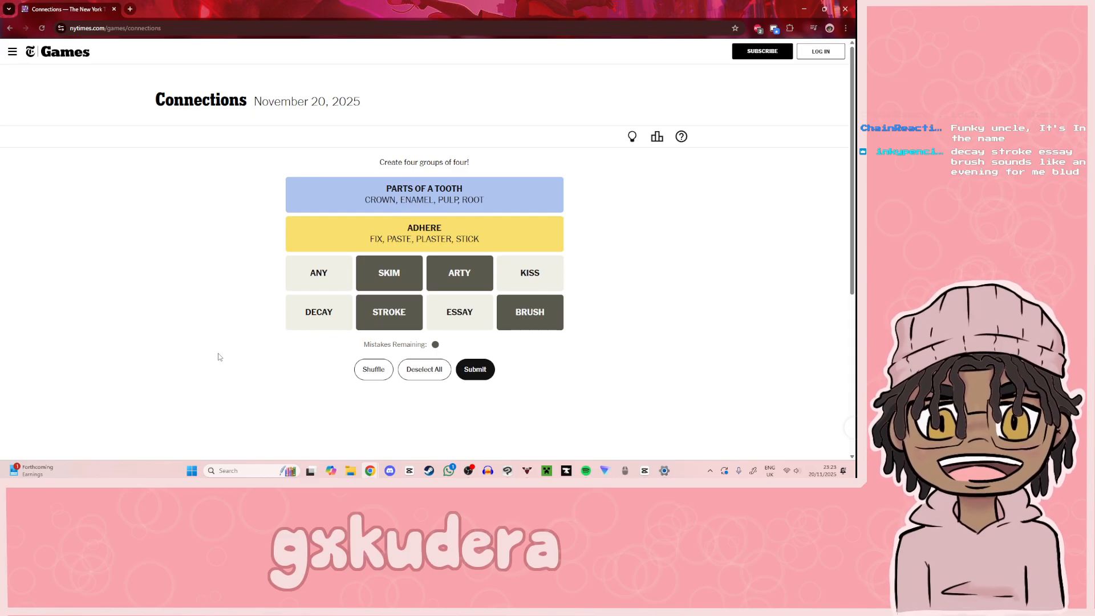
pyautogui.click(484, 375)
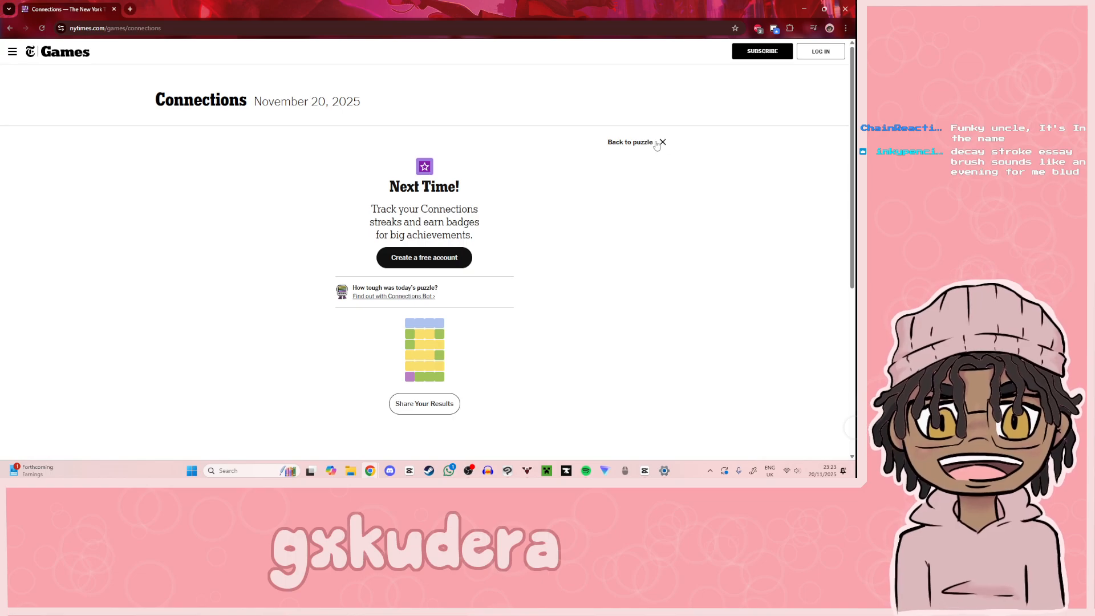
# Step: Examine the completed Connections groups and the results summary, and close the results
pyautogui.click(657, 145)
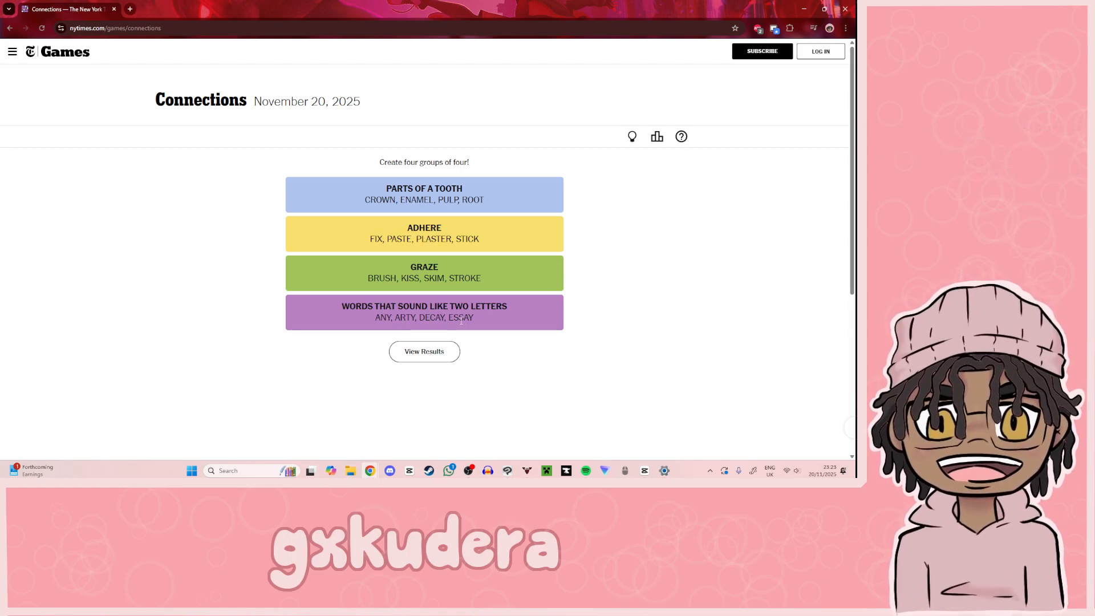
pyautogui.click(440, 349)
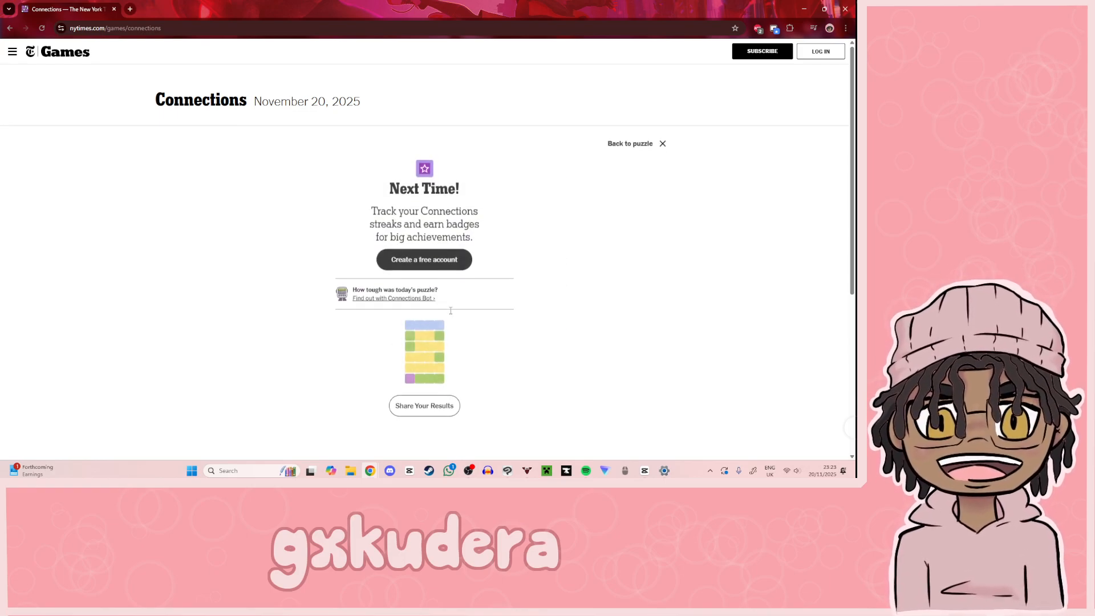
pyautogui.click(661, 142)
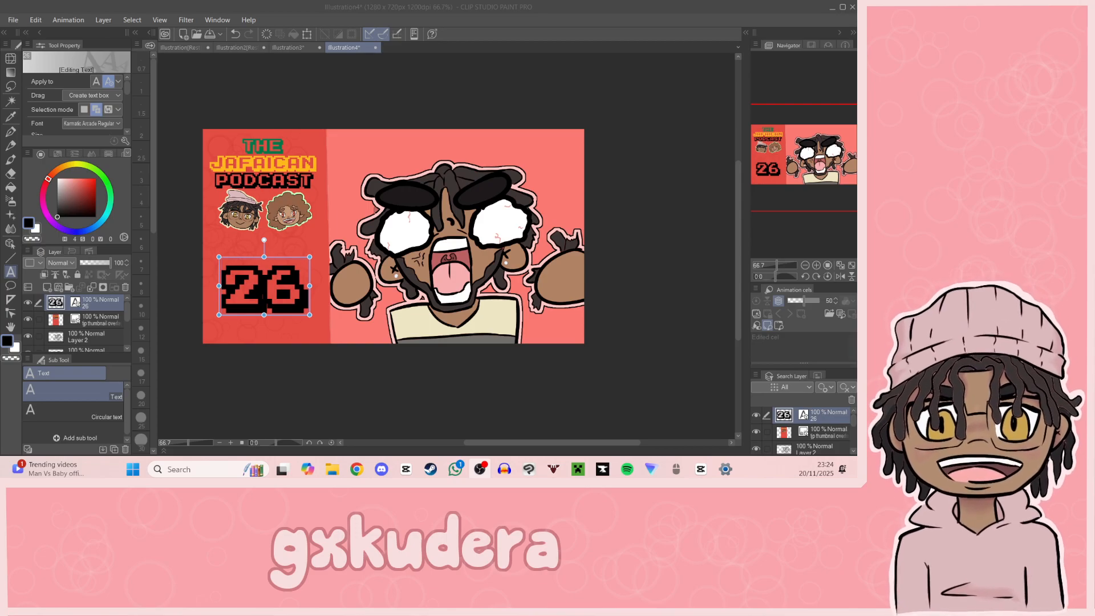
# Step: Switch to Clip Studio Paint and create a new 2000 × 2000 px illustration canvas
pyautogui.click(19, 21)
pyautogui.click(34, 32)
pyautogui.click(328, 146)
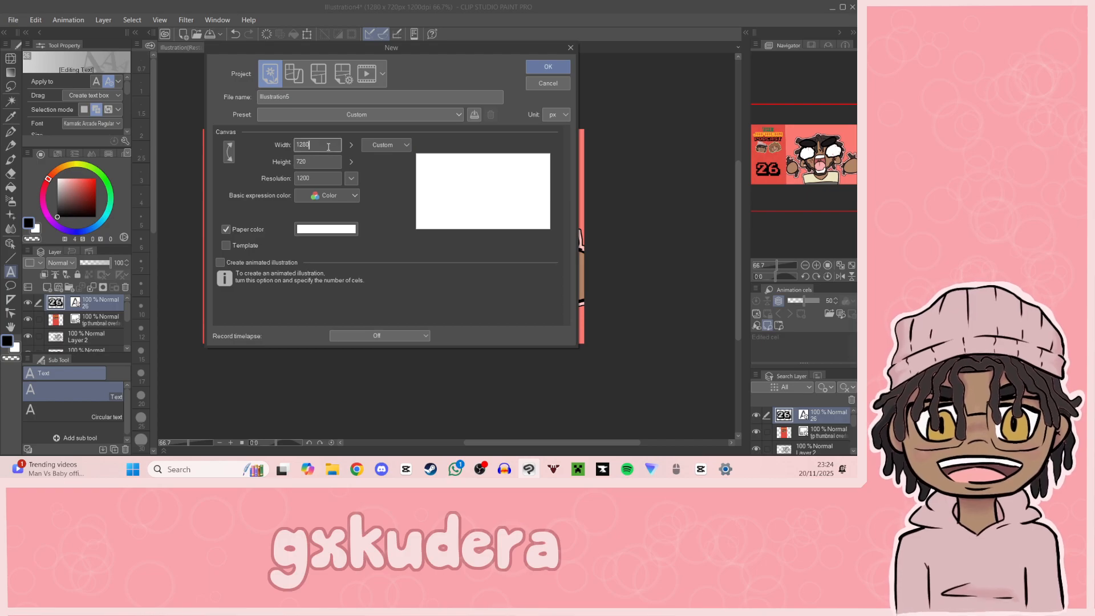
pyautogui.press('BackSpace')
pyautogui.press('BackSpace')
pyautogui.press('BackSpace')
pyautogui.press('BackSpace')
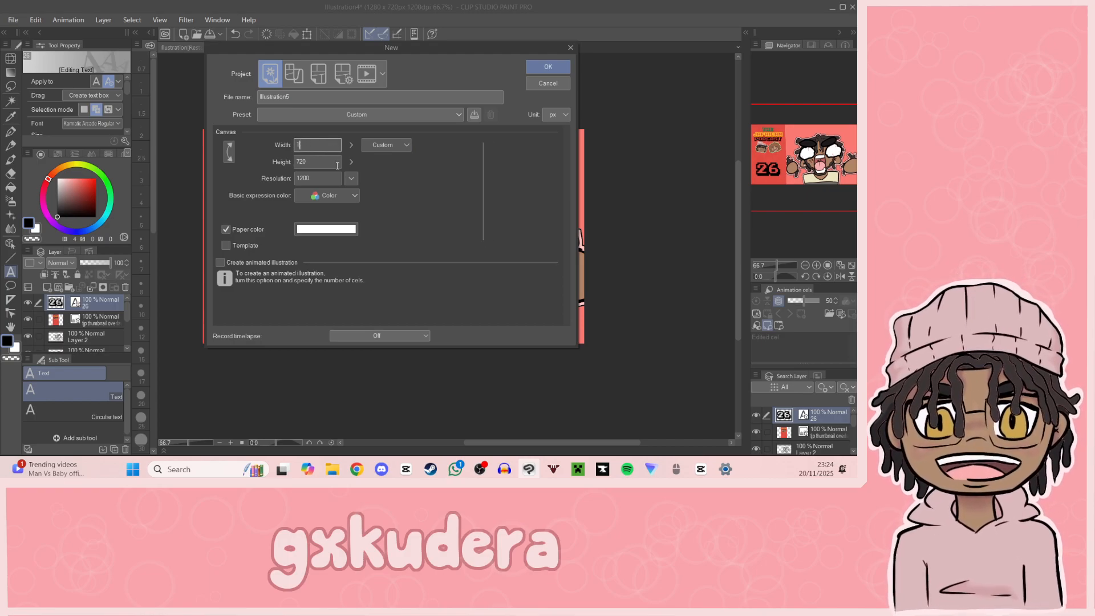
pyautogui.write('2000')
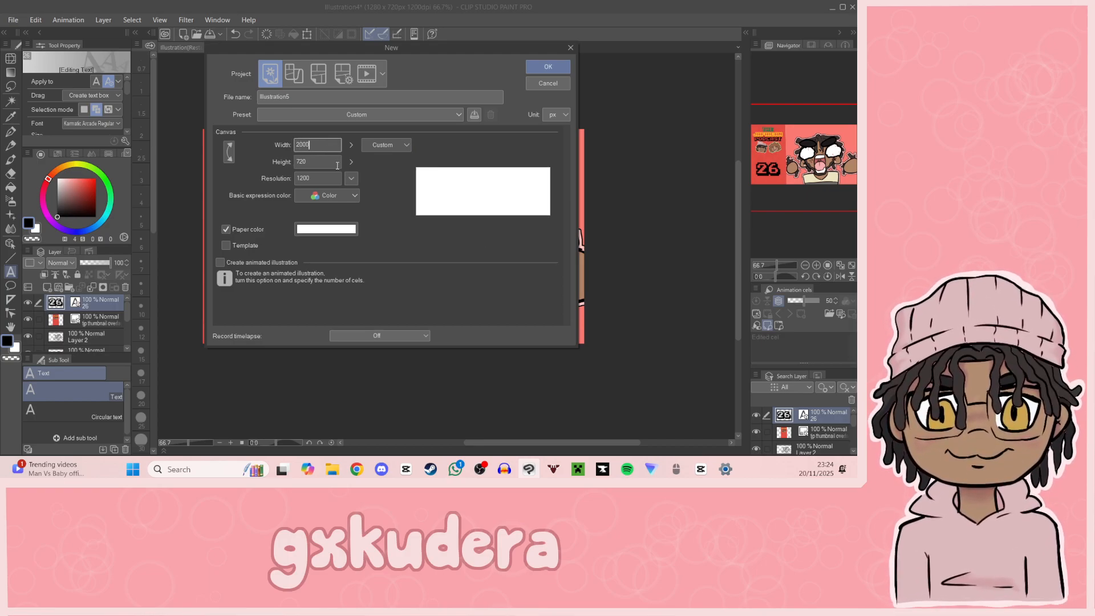
pyautogui.press('Tab')
pyautogui.write('2000')
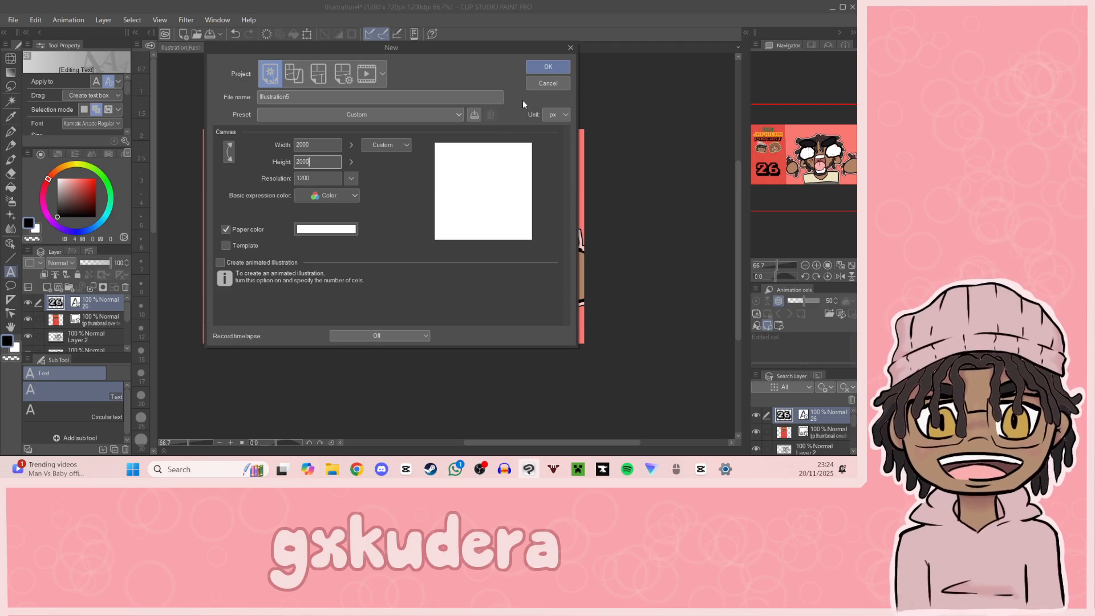
pyautogui.click(559, 65)
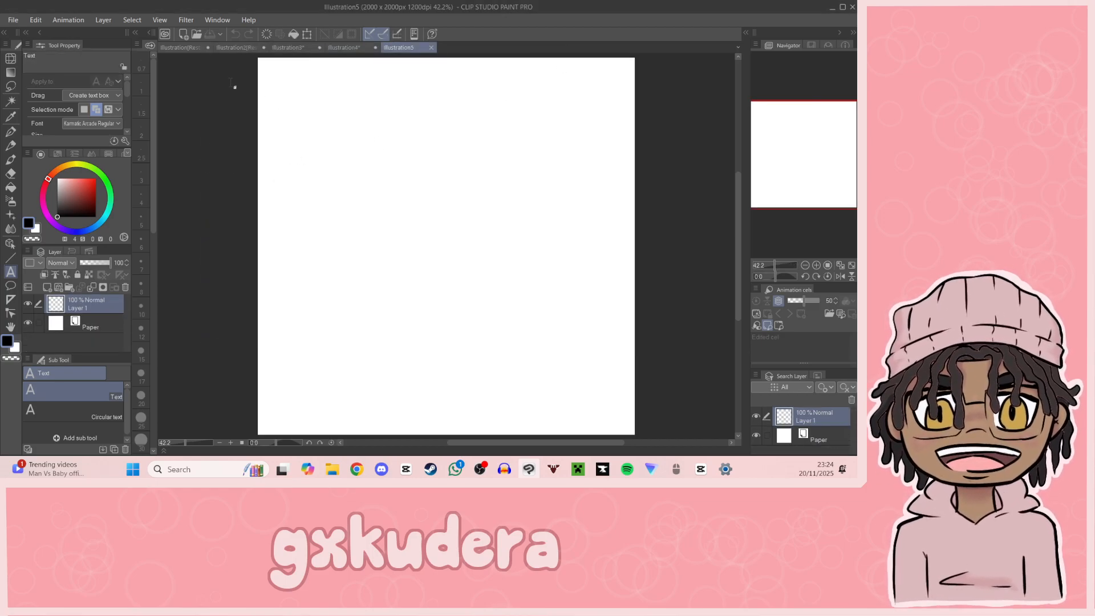
# Step: Look at the Darwin's Law portrait in its open document and return to the blank canvas
pyautogui.click(245, 48)
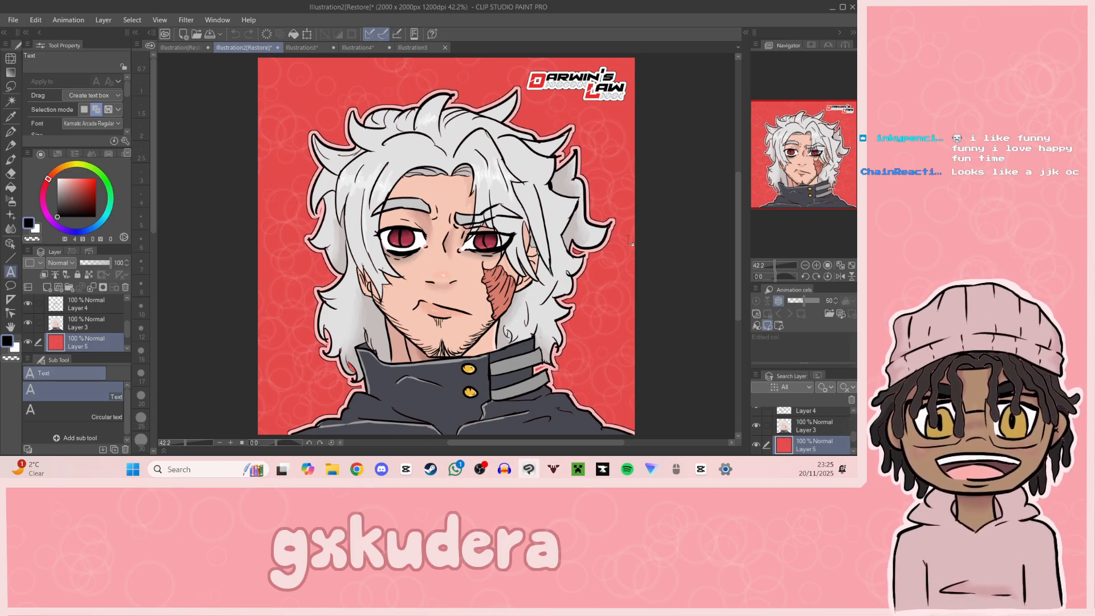
pyautogui.click(403, 46)
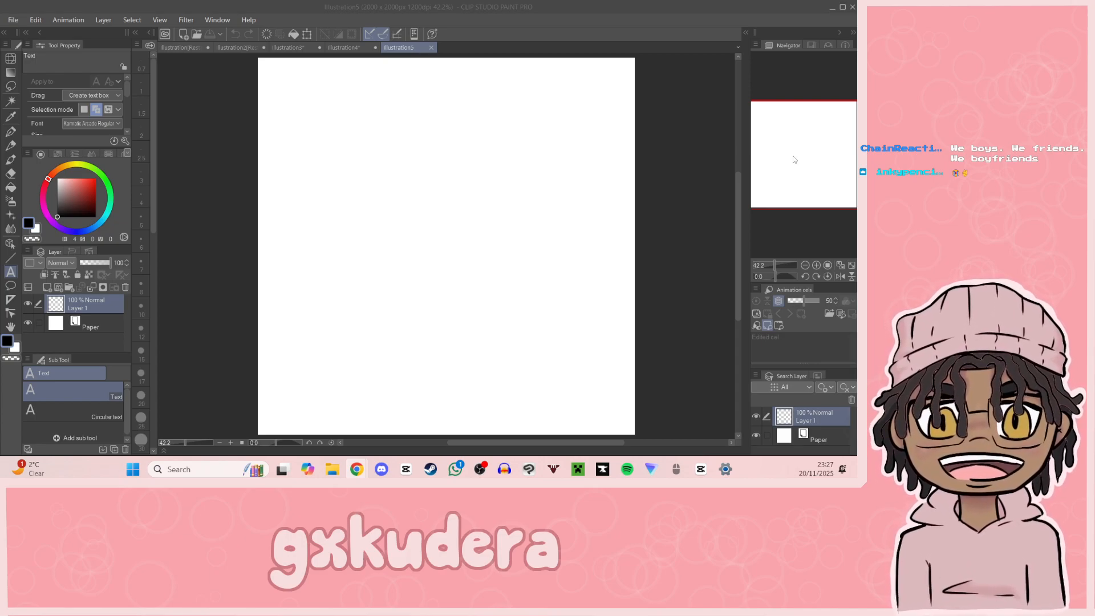
# Step: Sketch a large rough head circle around the middle of the canvas with the G-pen at brush size 12, undoing unwanted strokes
pyautogui.moveTo(795, 168); pyautogui.dragTo(804, 154)
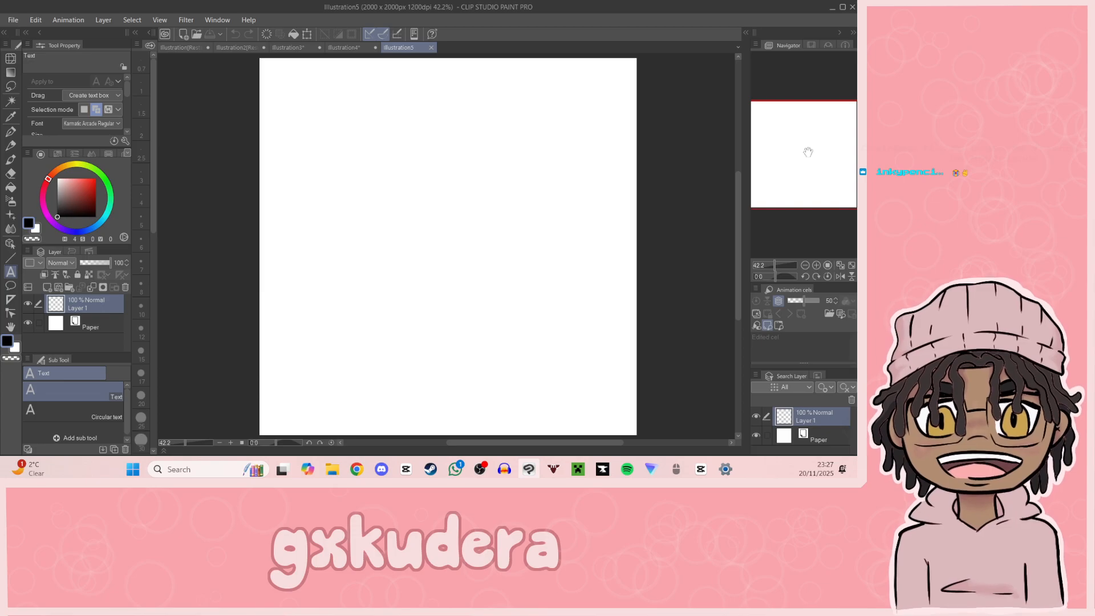
pyautogui.click(804, 266)
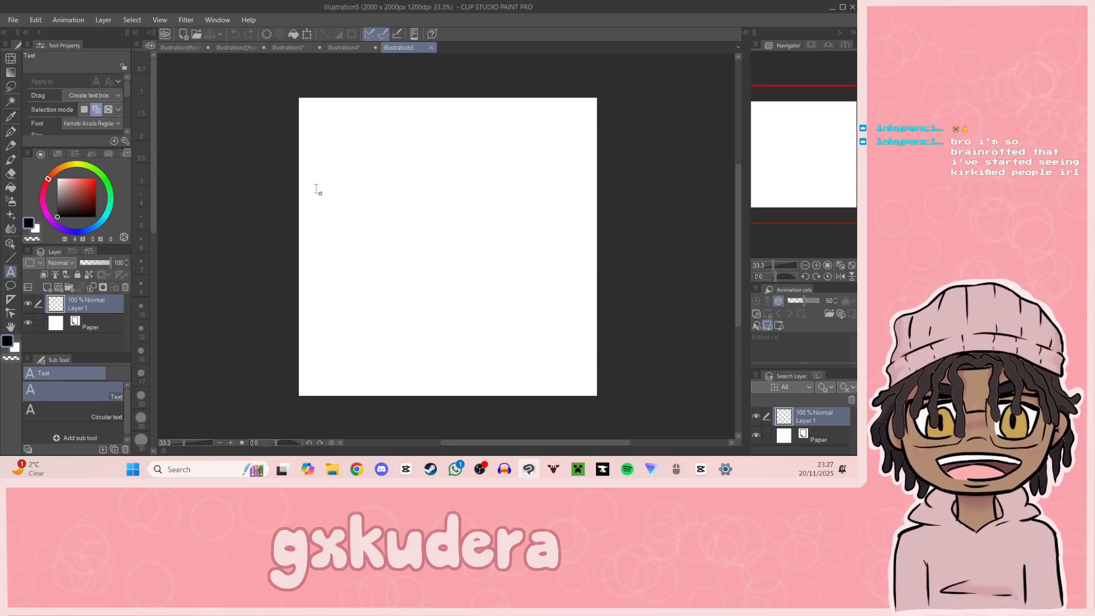
pyautogui.click(10, 131)
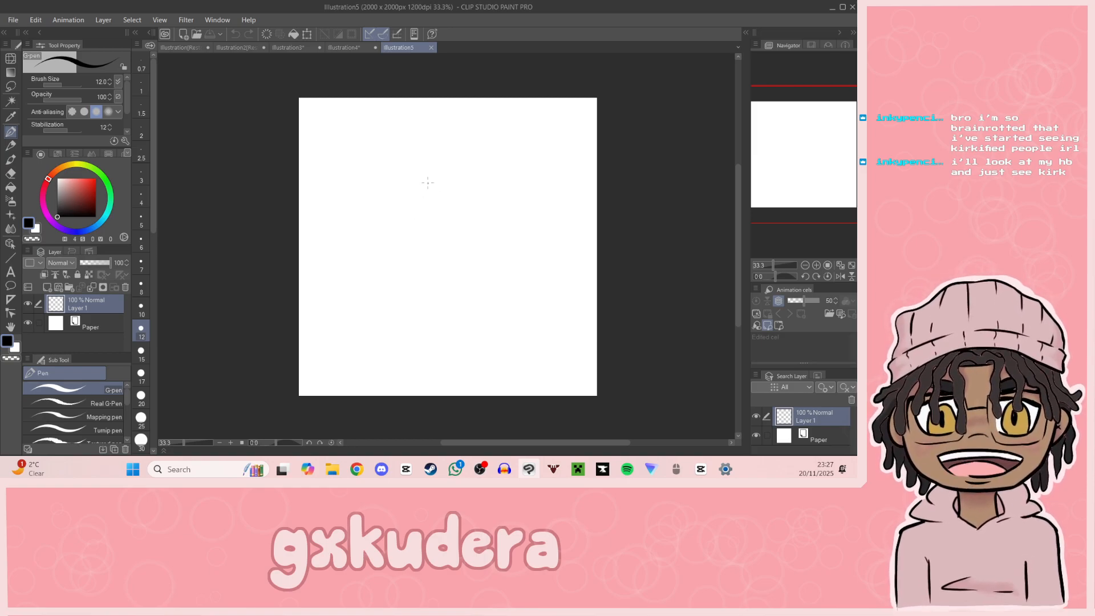
pyautogui.moveTo(428, 170)
pyautogui.mouseDown()
pyautogui.moveTo(400, 184)
pyautogui.moveTo(473, 274)
pyautogui.mouseUp()
pyautogui.hotkey('ctrl', 'z')
pyautogui.moveTo(436, 169)
pyautogui.mouseDown()
pyautogui.moveTo(383, 237)
pyautogui.moveTo(420, 182)
pyautogui.moveTo(439, 182)
pyautogui.moveTo(423, 189)
pyautogui.mouseUp()
pyautogui.hotkey('ctrl', 'z')
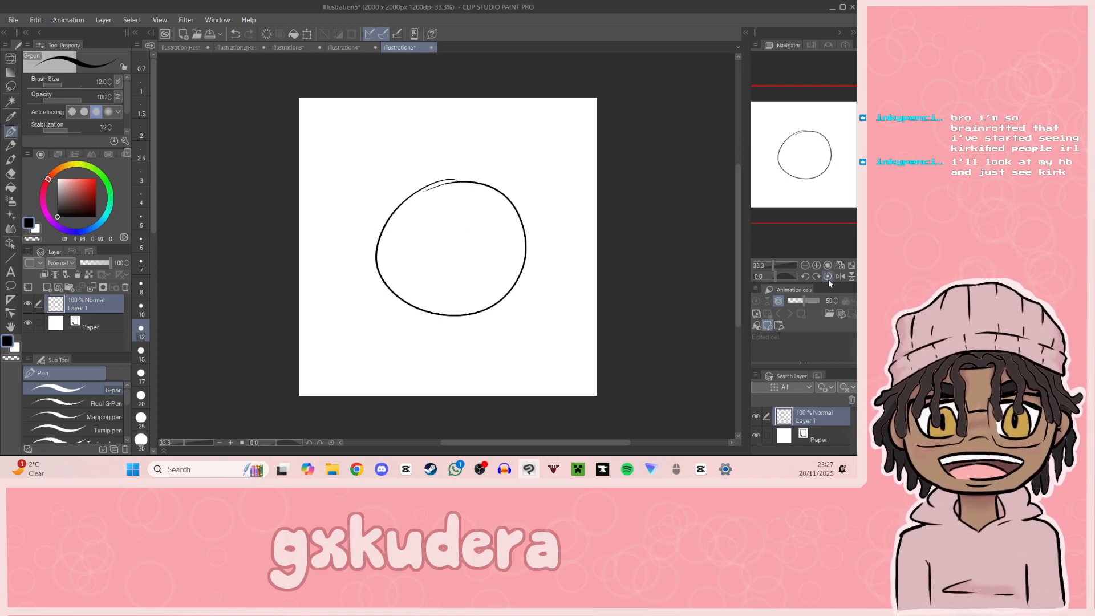
# Step: Move the sketched head circle slightly up and across the canvas with the Scale/Rotate transform and apply it
pyautogui.click(816, 266)
pyautogui.click(816, 265)
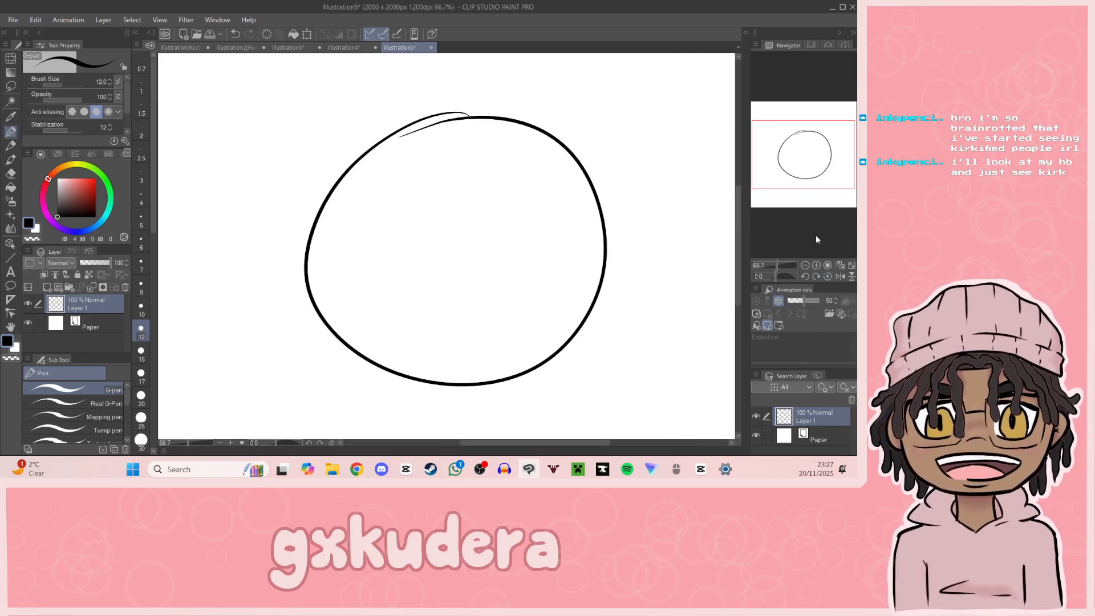
pyautogui.click(308, 34)
pyautogui.moveTo(533, 233); pyautogui.dragTo(517, 159)
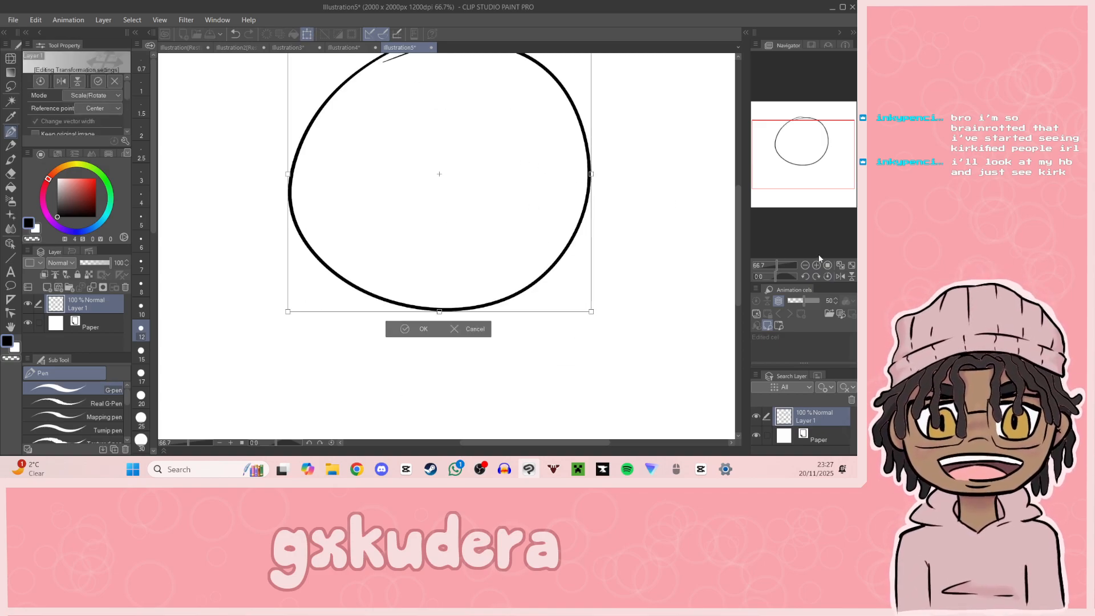
pyautogui.moveTo(506, 228); pyautogui.dragTo(533, 264)
pyautogui.press('Return')
# Step: Draw a short horizontal chin line a little below the head circle, undoing the first attempts
pyautogui.moveTo(800, 187); pyautogui.dragTo(799, 197)
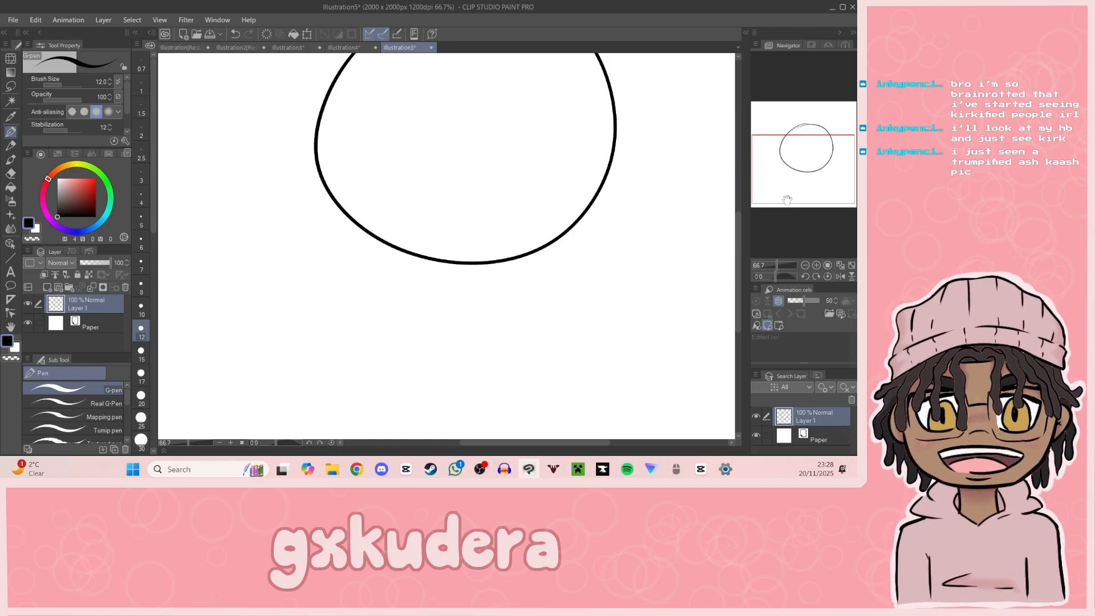
pyautogui.moveTo(787, 199); pyautogui.dragTo(793, 202)
pyautogui.moveTo(397, 315); pyautogui.dragTo(480, 310)
pyautogui.hotkey('ctrl', 'z')
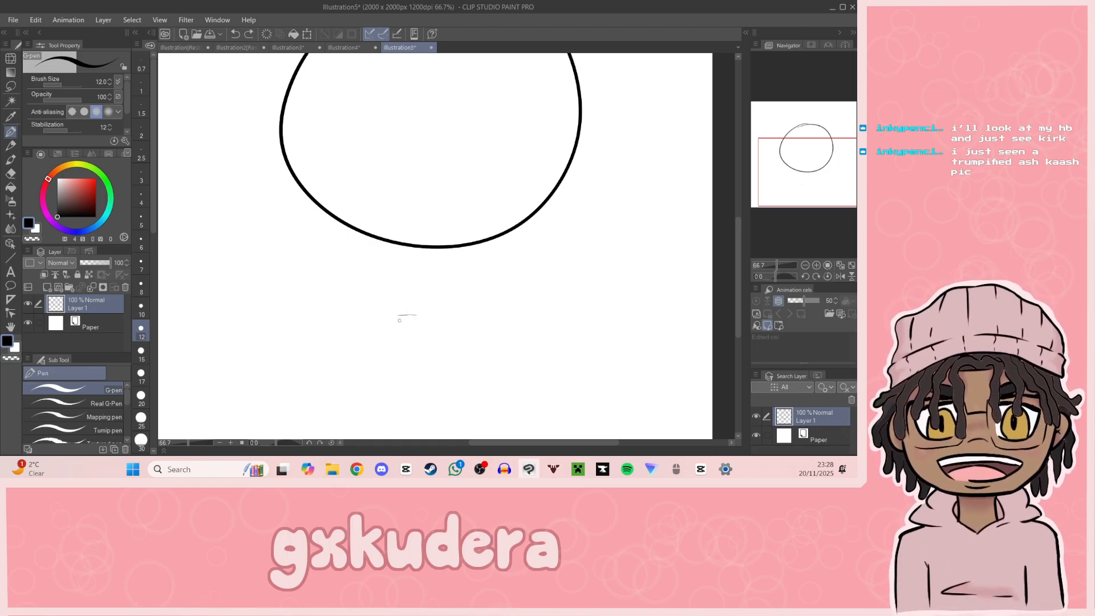
pyautogui.hotkey('ctrl', 'z')
pyautogui.moveTo(394, 326)
pyautogui.mouseDown()
pyautogui.moveTo(473, 321)
pyautogui.moveTo(422, 321)
pyautogui.moveTo(451, 325)
pyautogui.mouseUp()
# Step: Sketch both sides of the jaw, connecting the sides of the head circle to the chin line
pyautogui.moveTo(784, 200); pyautogui.dragTo(796, 197)
pyautogui.moveTo(333, 343)
pyautogui.mouseDown()
pyautogui.moveTo(417, 339)
pyautogui.moveTo(354, 341)
pyautogui.mouseUp()
pyautogui.moveTo(218, 155)
pyautogui.mouseDown()
pyautogui.moveTo(241, 250)
pyautogui.moveTo(309, 335)
pyautogui.mouseUp()
pyautogui.moveTo(253, 281)
pyautogui.mouseDown()
pyautogui.moveTo(308, 334)
pyautogui.moveTo(401, 323)
pyautogui.moveTo(468, 268)
pyautogui.moveTo(494, 172)
pyautogui.moveTo(474, 259)
pyautogui.moveTo(480, 225)
pyautogui.moveTo(458, 285)
pyautogui.moveTo(464, 266)
pyautogui.moveTo(432, 310)
pyautogui.mouseUp()
pyautogui.click(804, 265)
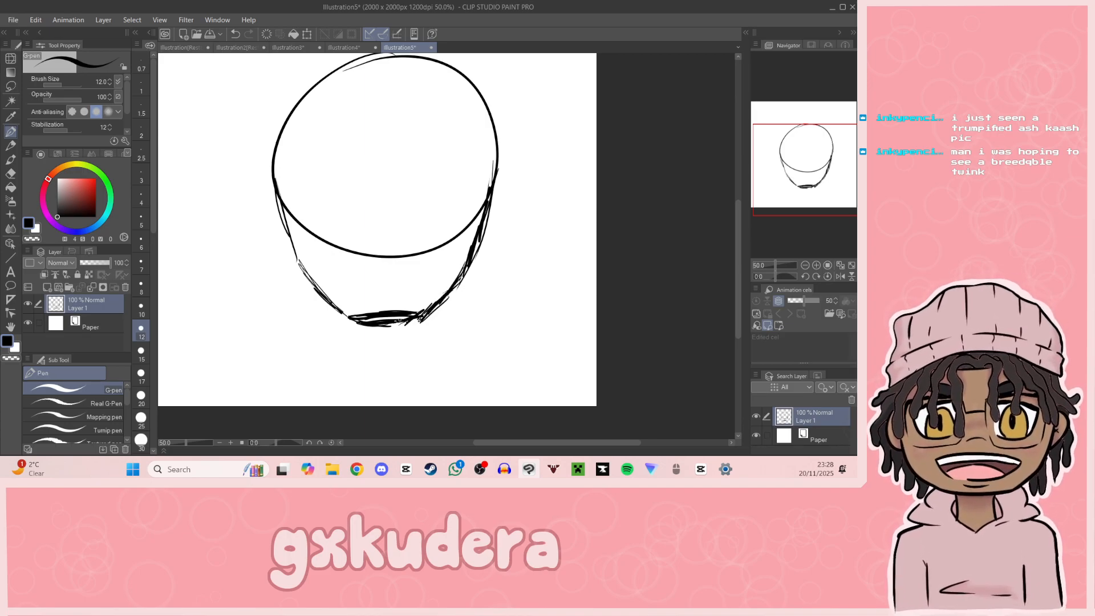
# Step: Erase the excess upper strokes of the chin line with the Hard eraser and return to the G-pen
pyautogui.press('e')
pyautogui.moveTo(380, 315)
pyautogui.mouseDown()
pyautogui.moveTo(354, 316)
pyautogui.moveTo(420, 309)
pyautogui.mouseUp()
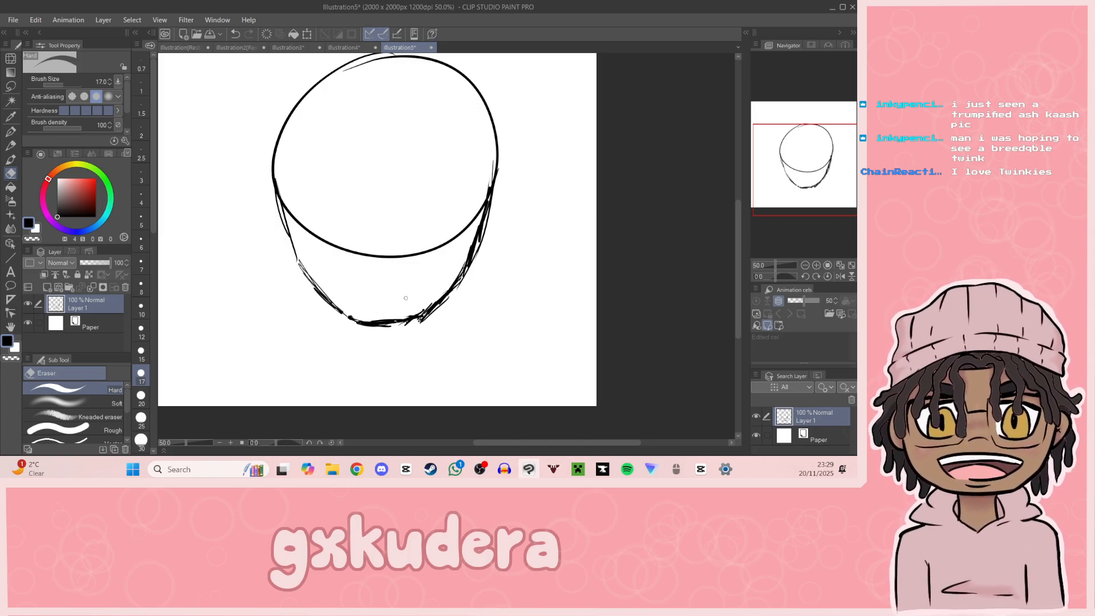
pyautogui.click(10, 131)
pyautogui.moveTo(821, 201); pyautogui.dragTo(823, 200)
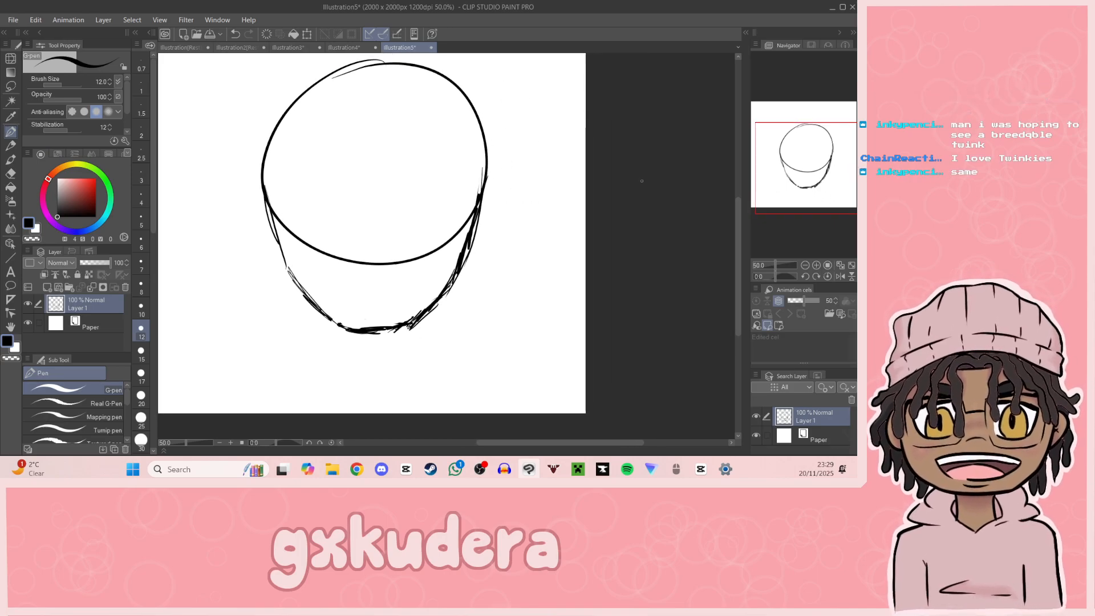
pyautogui.moveTo(309, 302); pyautogui.dragTo(312, 355)
pyautogui.hotkey('ctrl', 'z')
pyautogui.moveTo(307, 304); pyautogui.dragTo(312, 349)
pyautogui.hotkey('ctrl', 'z')
pyautogui.moveTo(307, 297); pyautogui.dragTo(311, 359)
pyautogui.hotkey('ctrl', 'z')
pyautogui.moveTo(308, 300); pyautogui.dragTo(312, 332)
pyautogui.hotkey('ctrl', 'z')
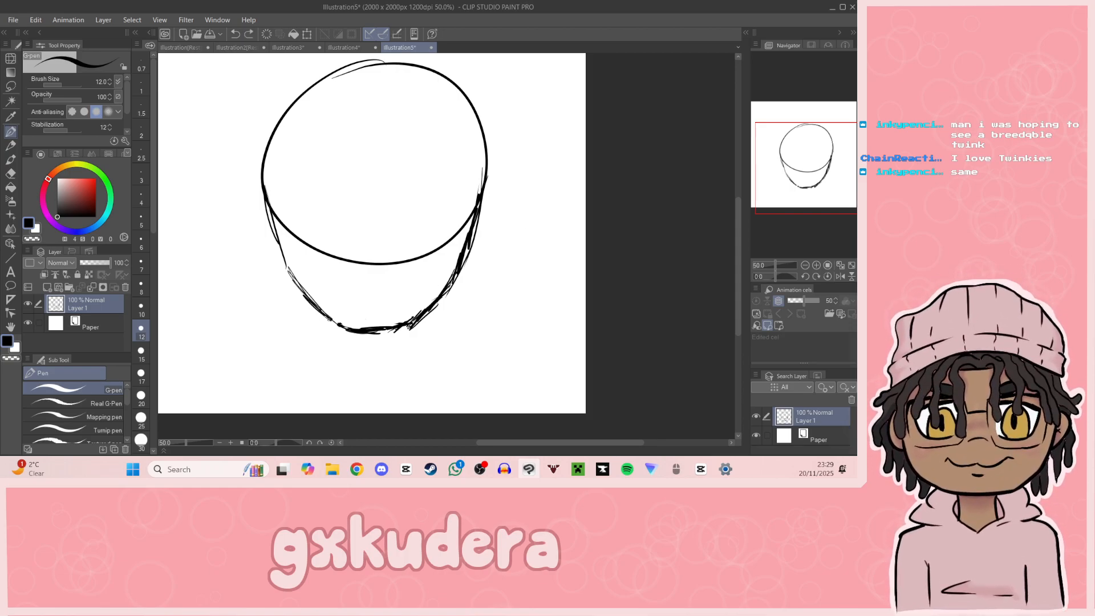
# Step: Redraw the lower jaw and a slightly lower chin line, and erase the old chin strokes above it with the Hard eraser
pyautogui.moveTo(319, 313)
pyautogui.mouseDown()
pyautogui.moveTo(341, 334)
pyautogui.moveTo(335, 321)
pyautogui.moveTo(390, 337)
pyautogui.moveTo(439, 303)
pyautogui.mouseUp()
pyautogui.click(10, 185)
pyautogui.click(11, 172)
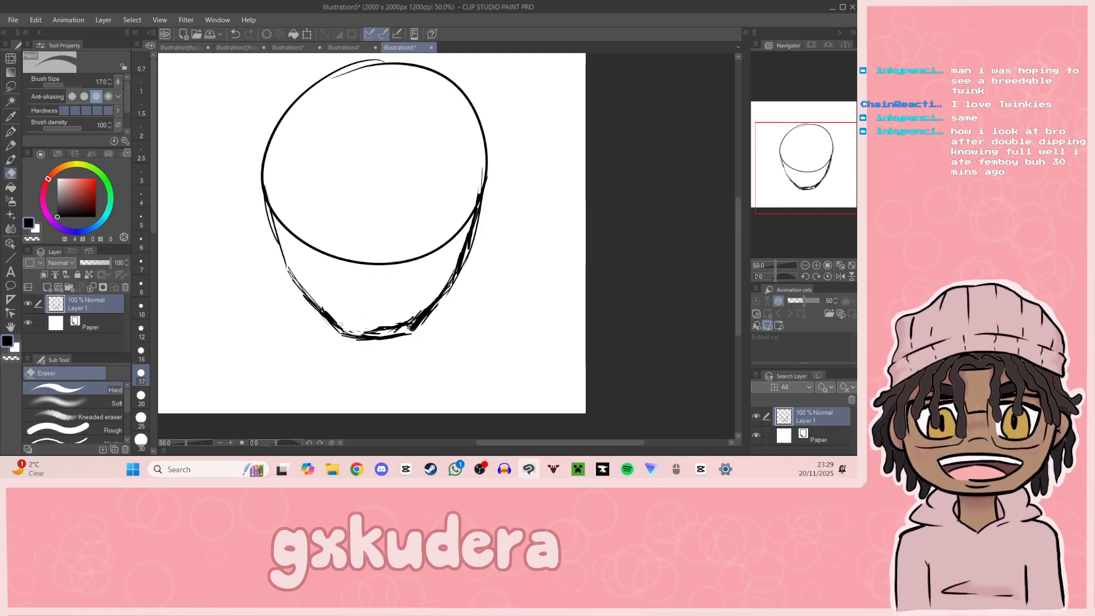
pyautogui.moveTo(358, 330)
pyautogui.mouseDown()
pyautogui.moveTo(403, 325)
pyautogui.moveTo(417, 310)
pyautogui.moveTo(402, 323)
pyautogui.mouseUp()
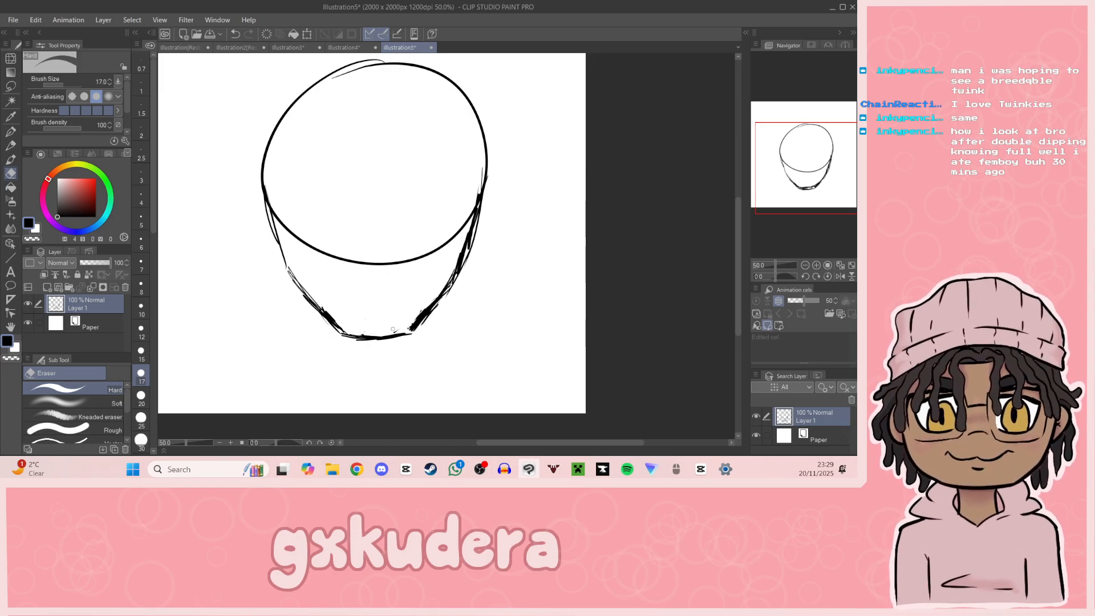
# Step: Erase the lower arc of the head circle inside the face outline with the Hard eraser
pyautogui.click(10, 131)
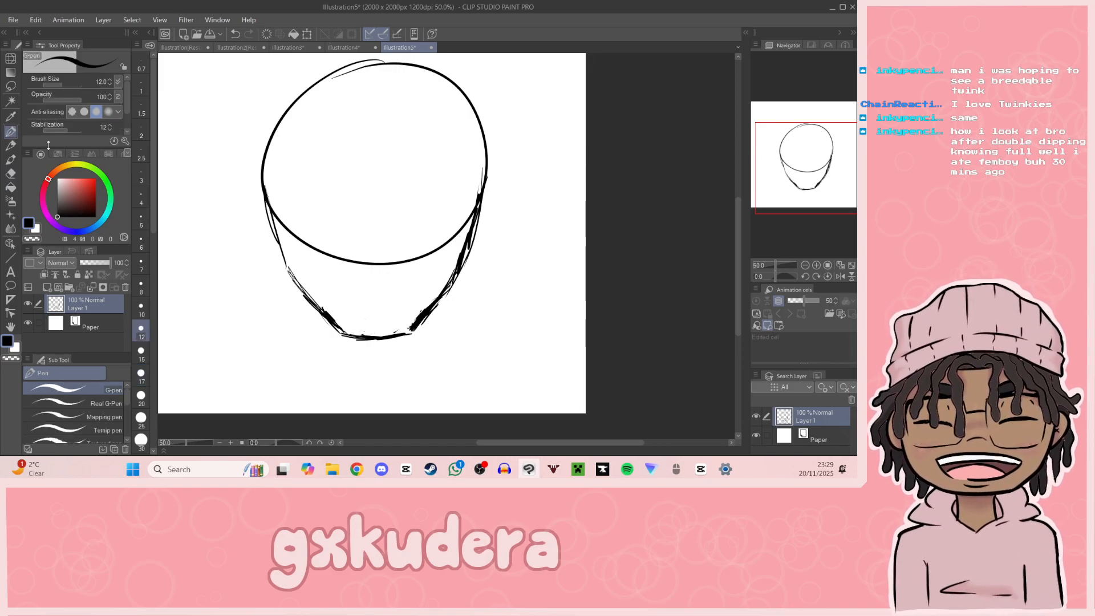
pyautogui.click(10, 173)
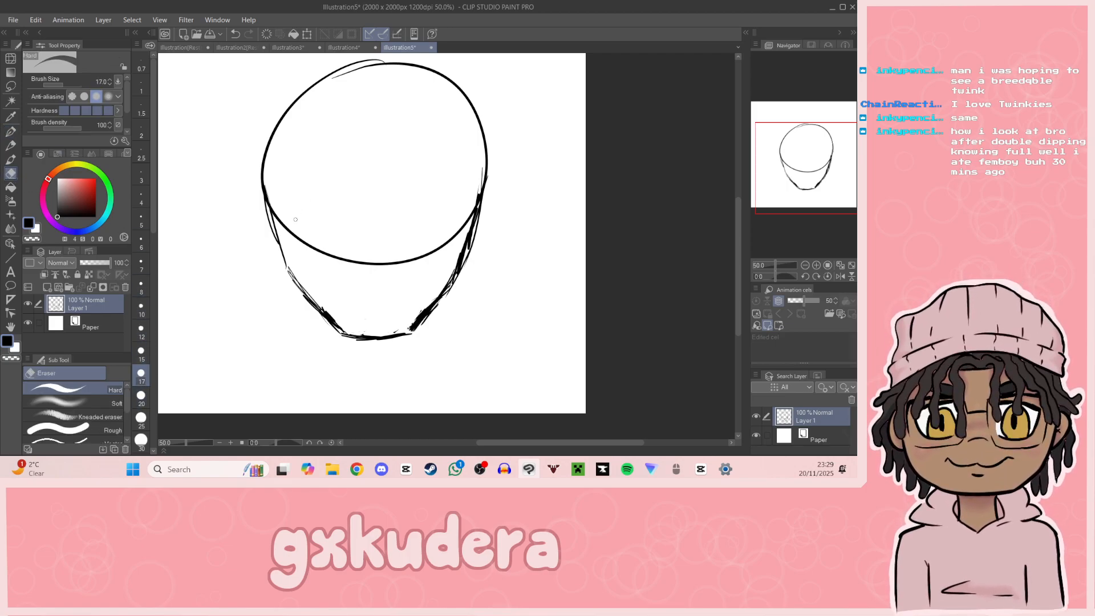
pyautogui.moveTo(280, 219)
pyautogui.mouseDown()
pyautogui.moveTo(271, 208)
pyautogui.moveTo(314, 249)
pyautogui.moveTo(406, 261)
pyautogui.moveTo(453, 235)
pyautogui.moveTo(475, 201)
pyautogui.moveTo(456, 264)
pyautogui.moveTo(460, 235)
pyautogui.moveTo(427, 254)
pyautogui.moveTo(436, 248)
pyautogui.mouseUp()
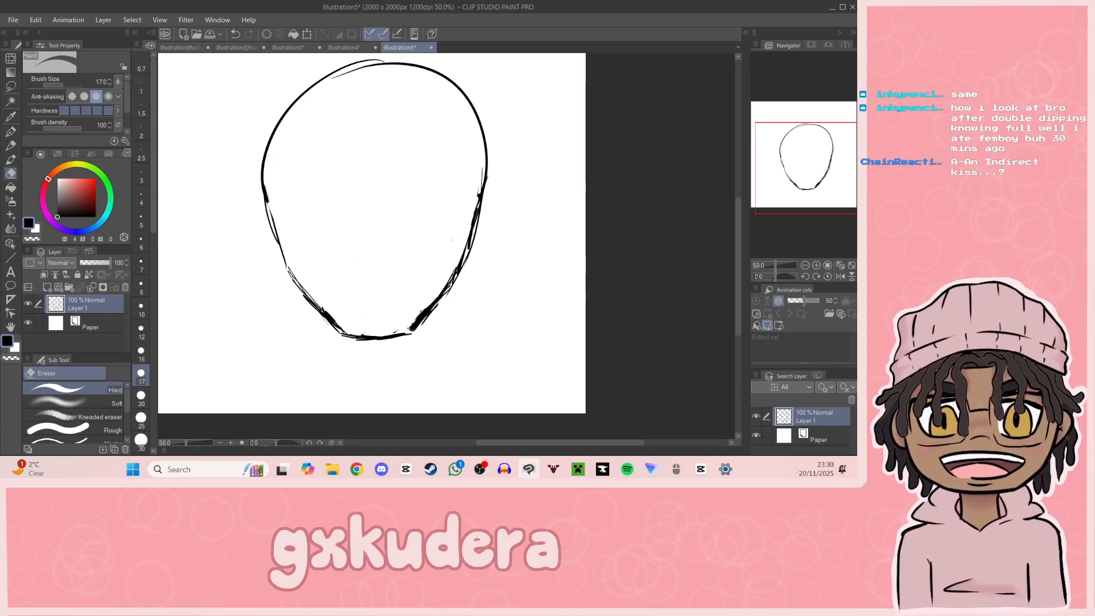
pyautogui.hotkey('alt', 'Tab')
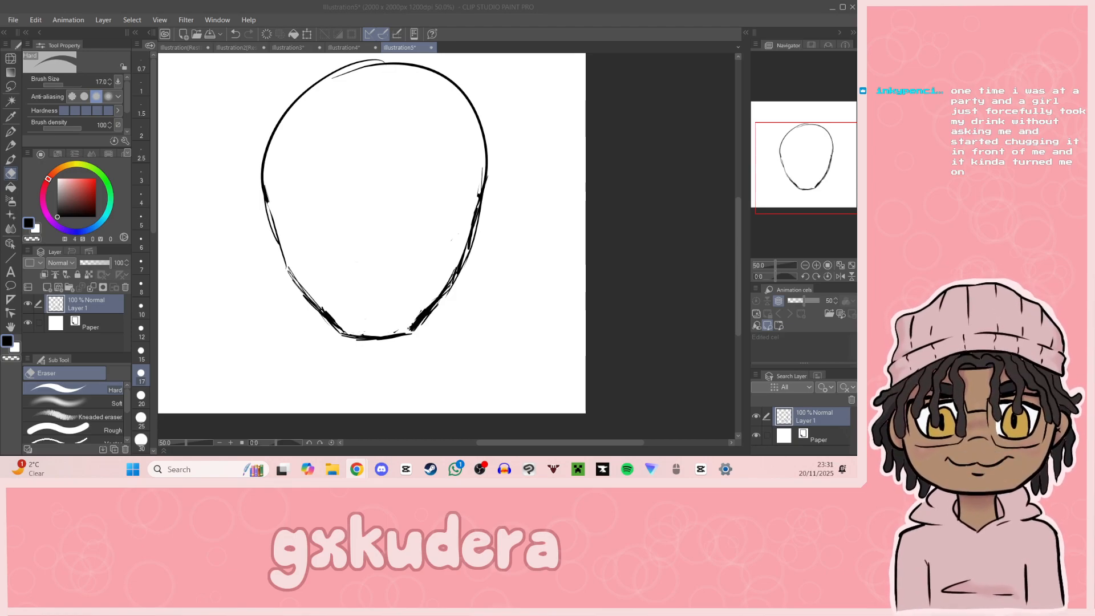
# Step: Draw a long, nearly horizontal upper mouth line across the lower face with the G-pen
pyautogui.moveTo(820, 184); pyautogui.dragTo(814, 171)
pyautogui.click(817, 266)
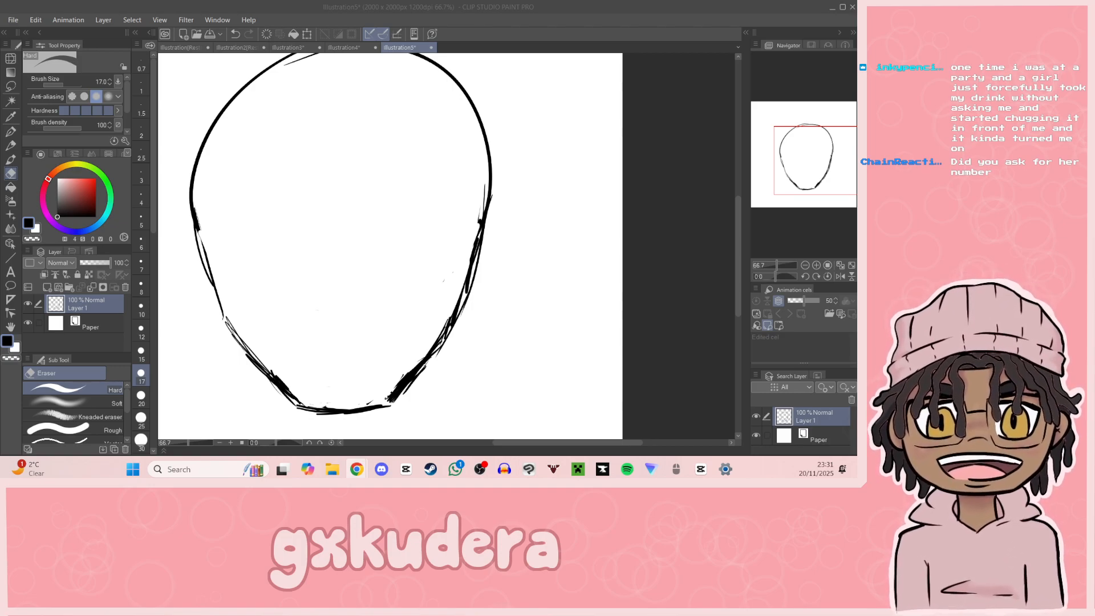
pyautogui.click(264, 278)
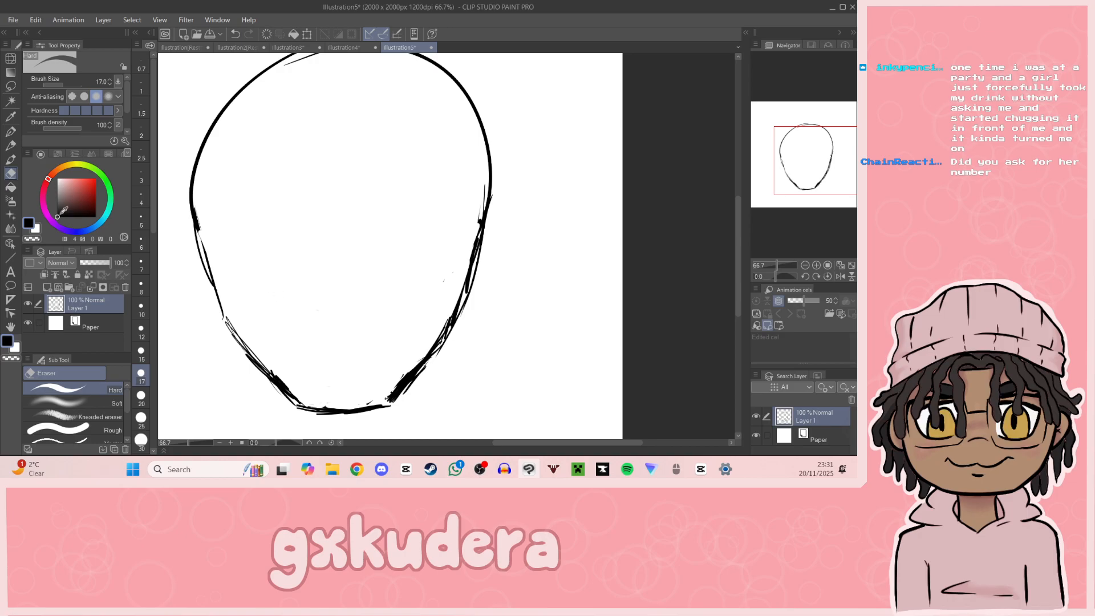
pyautogui.click(11, 133)
pyautogui.moveTo(269, 300); pyautogui.dragTo(419, 291)
pyautogui.moveTo(256, 299); pyautogui.dragTo(264, 299)
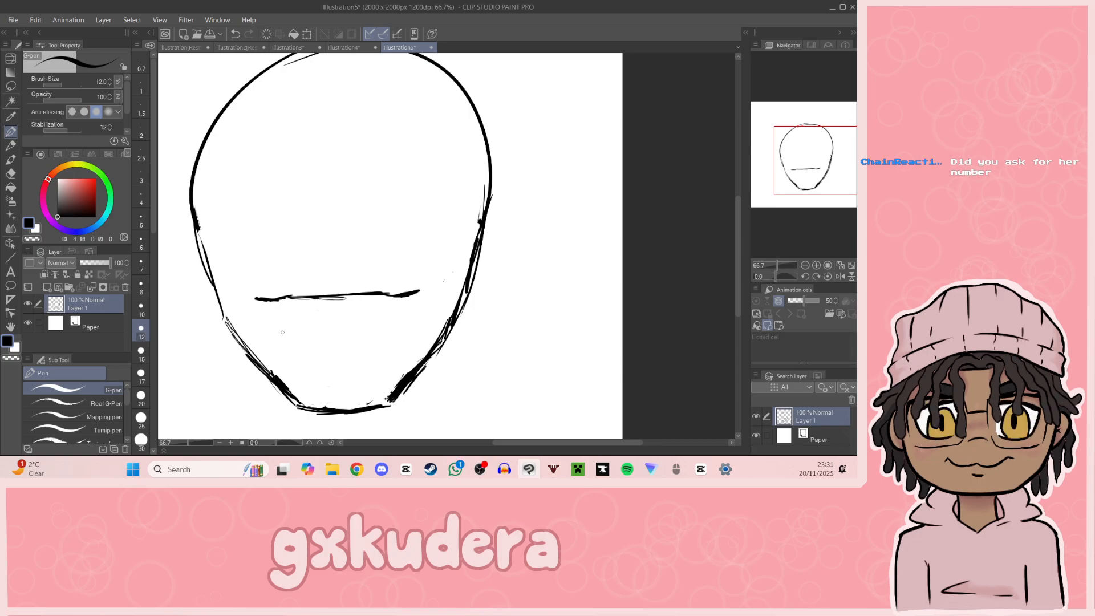
# Step: Draw the curved lower edge of the open smile and short teeth lines inside it, undoing unwanted strokes
pyautogui.moveTo(268, 302)
pyautogui.mouseDown()
pyautogui.moveTo(349, 345)
pyautogui.moveTo(386, 320)
pyautogui.moveTo(377, 331)
pyautogui.mouseUp()
pyautogui.moveTo(396, 309); pyautogui.dragTo(372, 335)
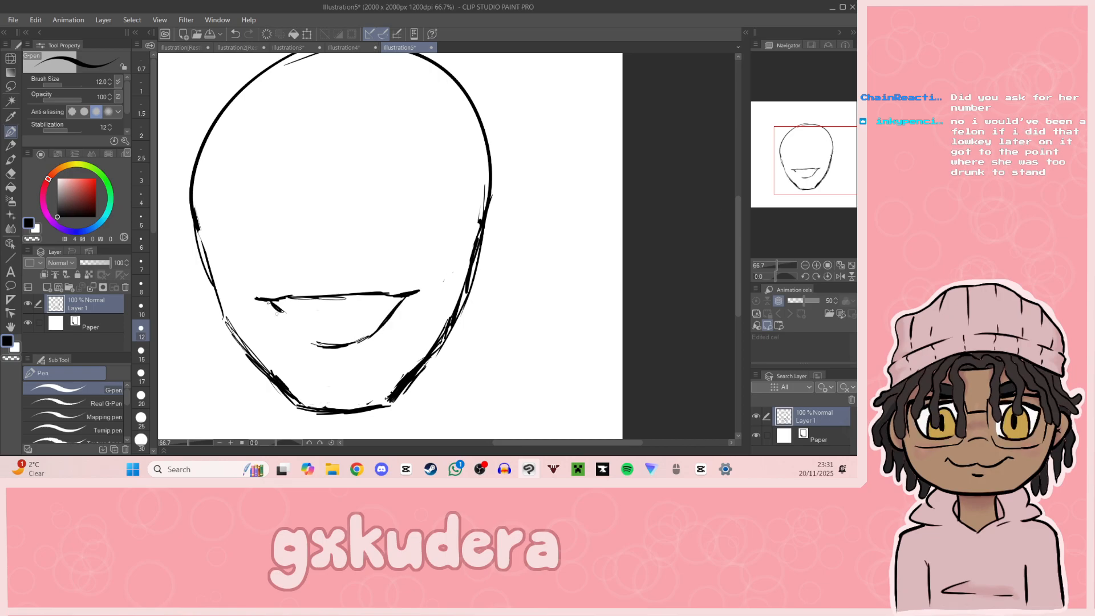
pyautogui.moveTo(285, 317)
pyautogui.mouseDown()
pyautogui.moveTo(314, 338)
pyautogui.moveTo(305, 317)
pyautogui.moveTo(315, 320)
pyautogui.moveTo(299, 316)
pyautogui.moveTo(399, 300)
pyautogui.mouseUp()
pyautogui.hotkey('ctrl', 'z')
pyautogui.hotkey('ctrl', 'z')
pyautogui.hotkey('ctrl', 'z')
pyautogui.moveTo(279, 302)
pyautogui.mouseDown()
pyautogui.moveTo(289, 314)
pyautogui.moveTo(278, 301)
pyautogui.moveTo(292, 297)
pyautogui.mouseUp()
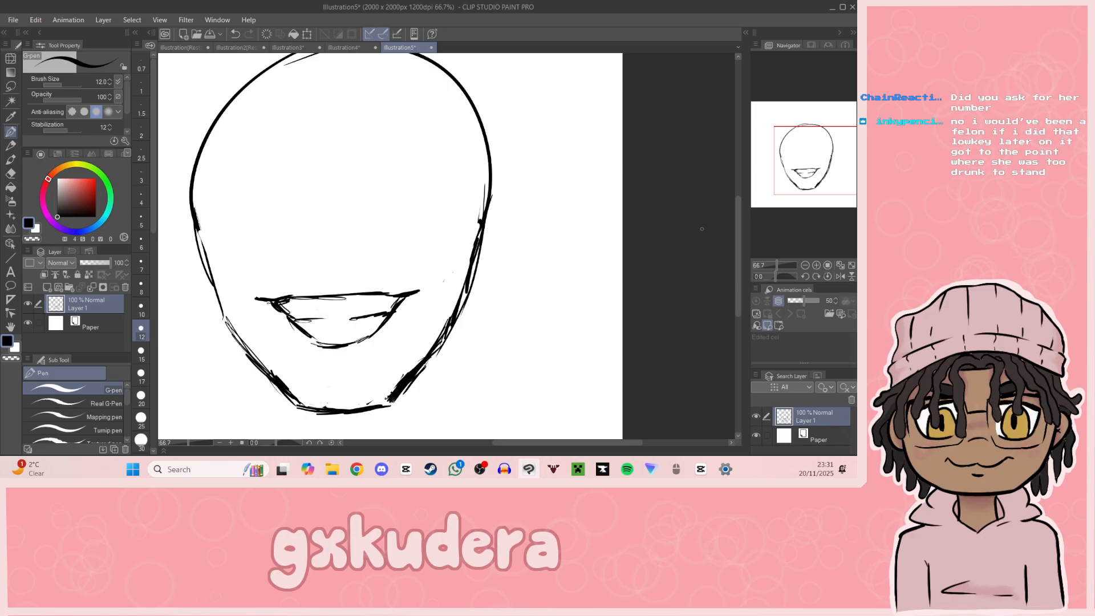
# Step: Erase the overshooting ends of the upper mouth line at both mouth corners with the Hard eraser
pyautogui.moveTo(809, 187); pyautogui.dragTo(801, 198)
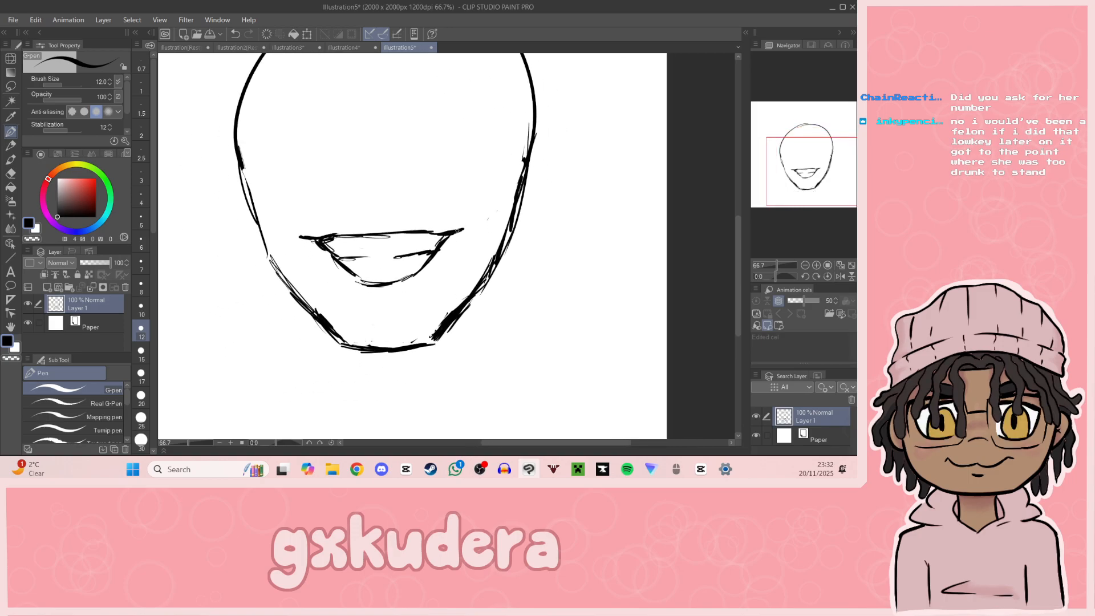
pyautogui.click(11, 172)
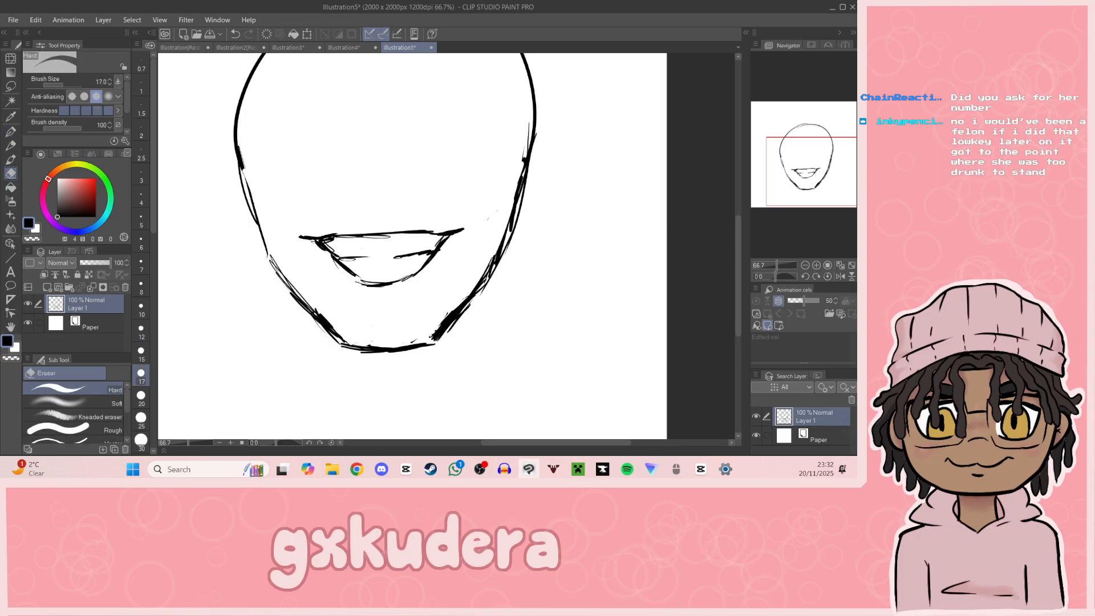
pyautogui.moveTo(300, 242); pyautogui.dragTo(316, 238)
pyautogui.moveTo(449, 234); pyautogui.dragTo(466, 231)
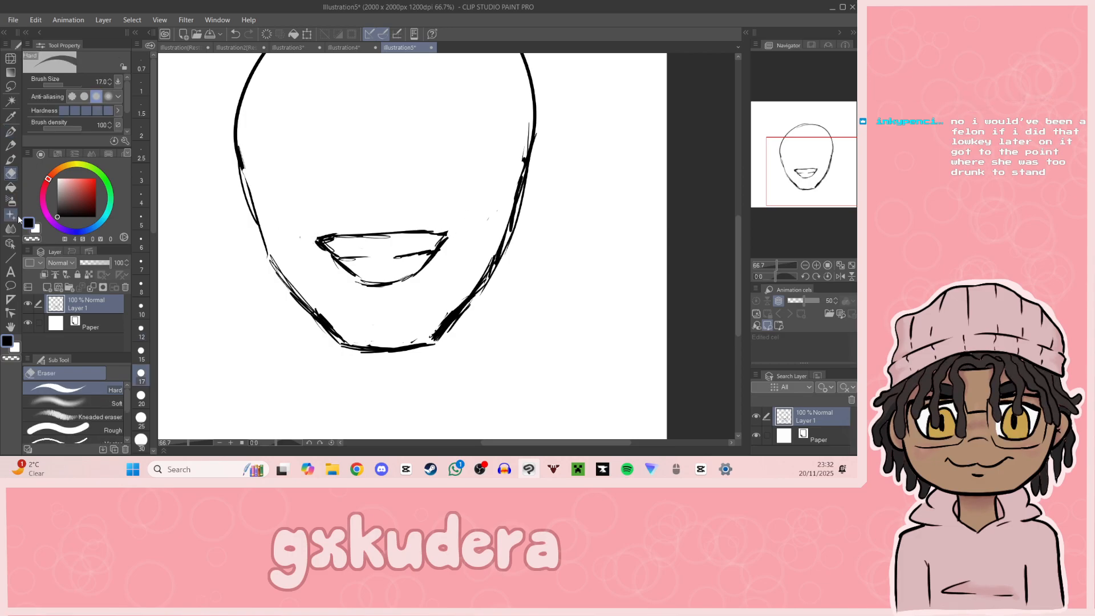
# Step: Redraw both mouth corners with short upturned G-pen strokes, undoing an unwanted stroke
pyautogui.press('p')
pyautogui.moveTo(318, 241); pyautogui.dragTo(306, 231)
pyautogui.moveTo(447, 238); pyautogui.dragTo(450, 228)
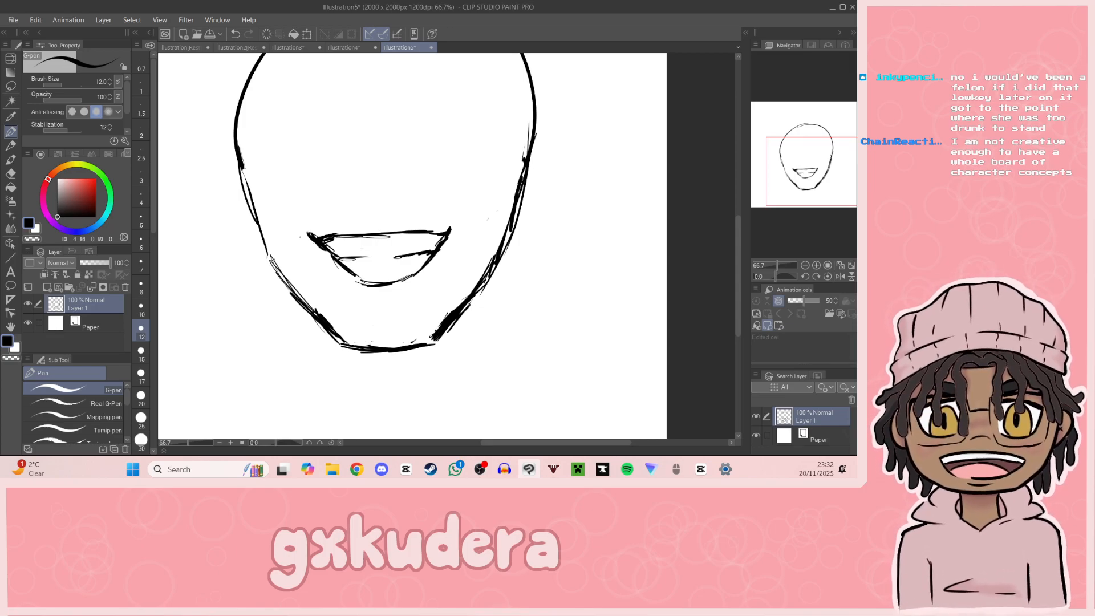
pyautogui.moveTo(308, 235); pyautogui.dragTo(317, 233)
pyautogui.hotkey('ctrl', 'z')
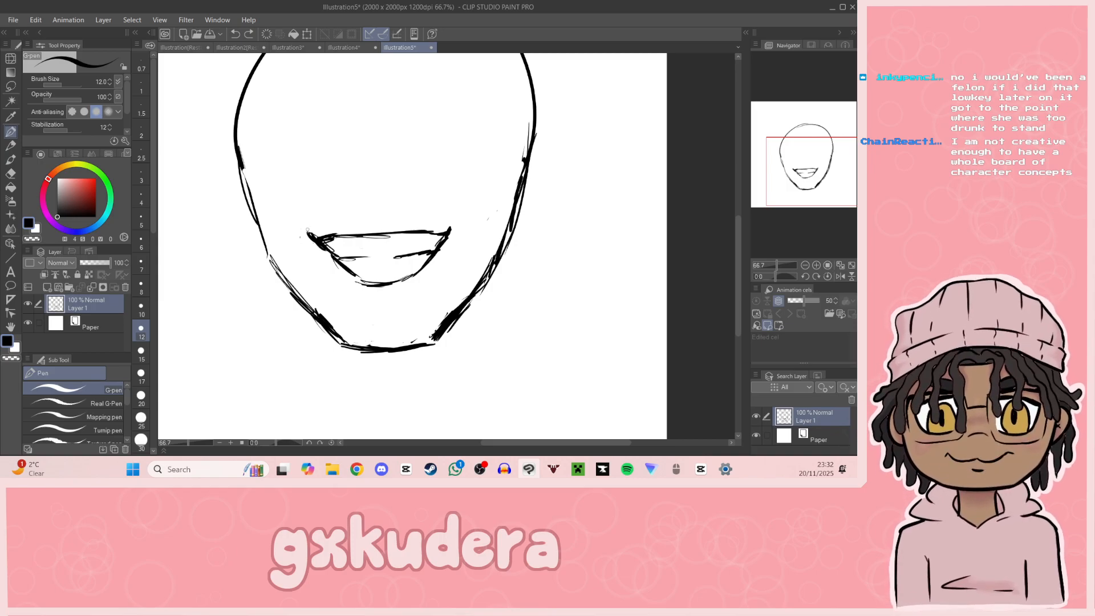
pyautogui.moveTo(307, 231); pyautogui.dragTo(312, 235)
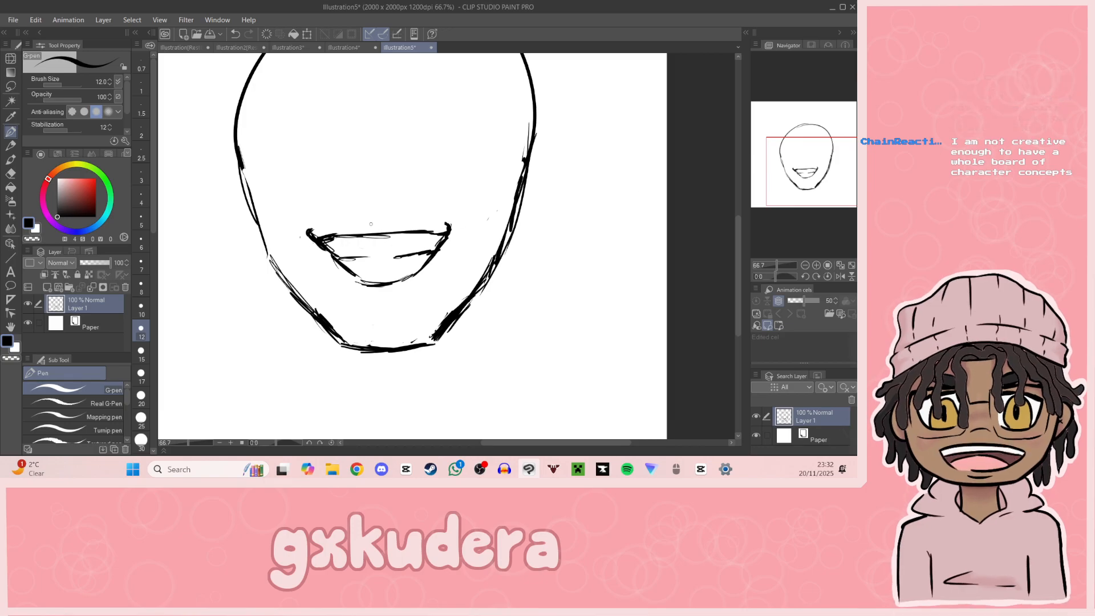
# Step: Add a small curved nose mark above the mouth and a short curved crease below the lower lip, touching up the mouth
pyautogui.moveTo(373, 222); pyautogui.dragTo(376, 223)
pyautogui.moveTo(321, 243)
pyautogui.mouseDown()
pyautogui.moveTo(333, 231)
pyautogui.moveTo(324, 233)
pyautogui.mouseUp()
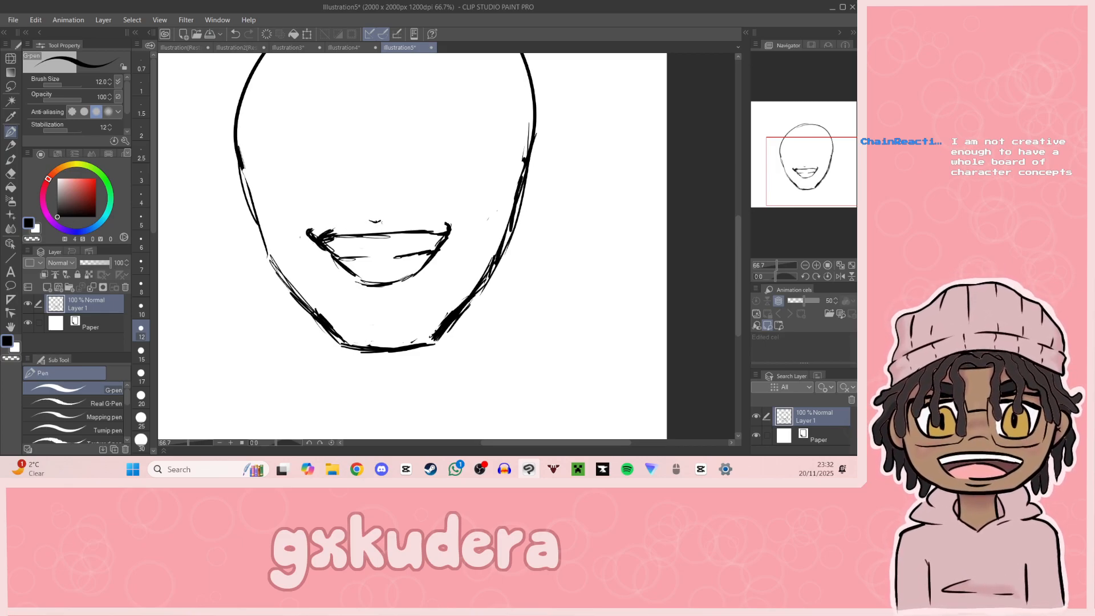
pyautogui.moveTo(401, 224)
pyautogui.mouseDown()
pyautogui.moveTo(432, 230)
pyautogui.moveTo(423, 230)
pyautogui.mouseUp()
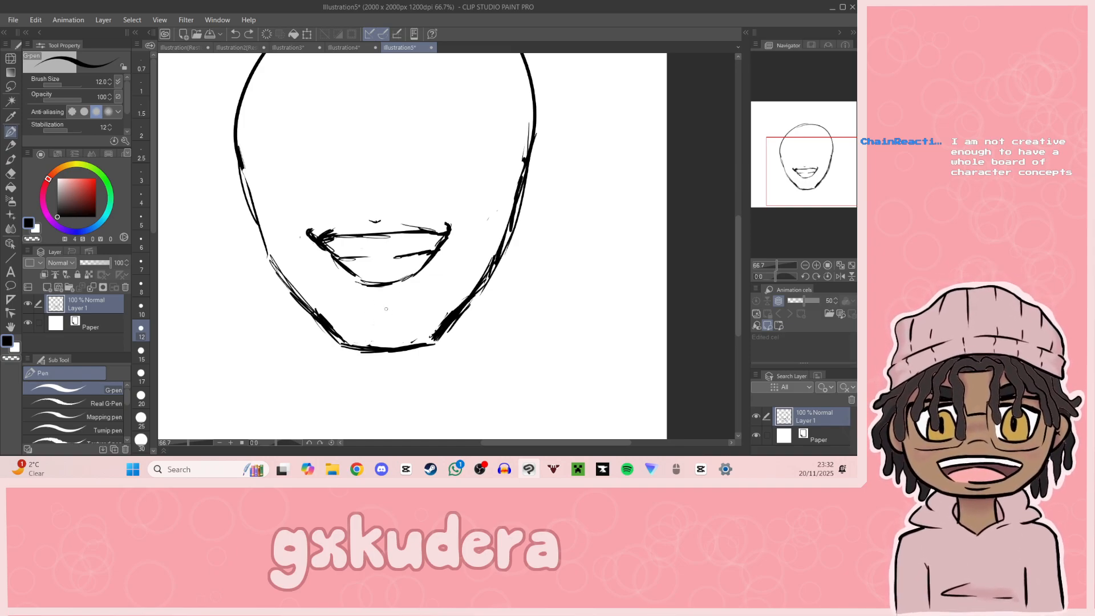
pyautogui.moveTo(362, 302); pyautogui.dragTo(401, 299)
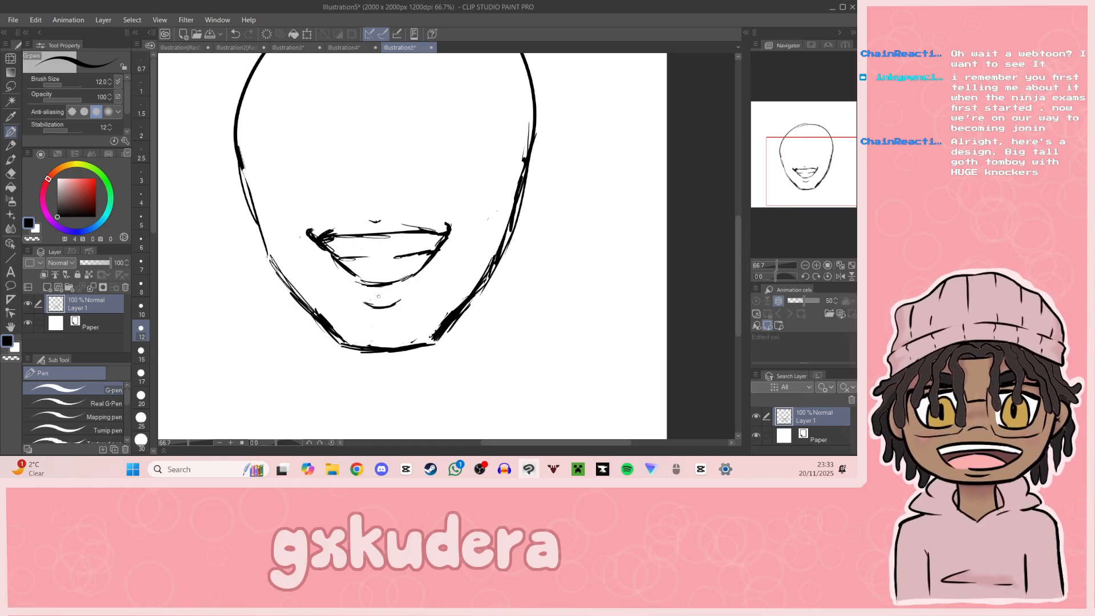
pyautogui.moveTo(378, 297)
pyautogui.mouseDown()
pyautogui.moveTo(443, 326)
pyautogui.moveTo(376, 299)
pyautogui.mouseUp()
pyautogui.press('e')
pyautogui.moveTo(380, 220)
pyautogui.mouseDown()
pyautogui.moveTo(372, 226)
pyautogui.moveTo(379, 219)
pyautogui.mouseUp()
pyautogui.press('p')
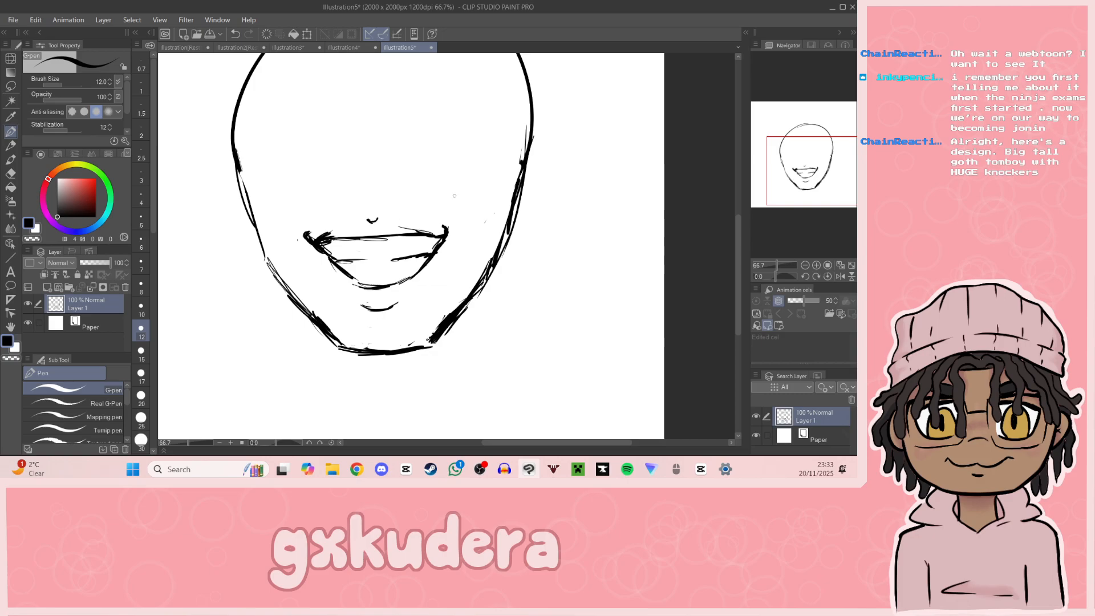
pyautogui.moveTo(449, 237); pyautogui.dragTo(454, 273)
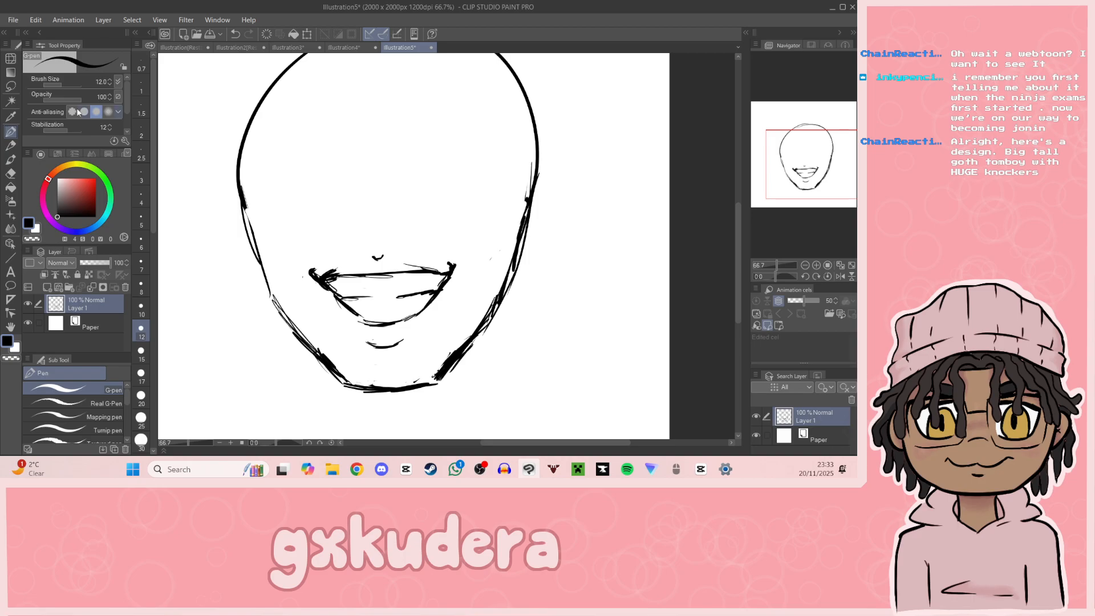
pyautogui.click(308, 33)
pyautogui.click(419, 411)
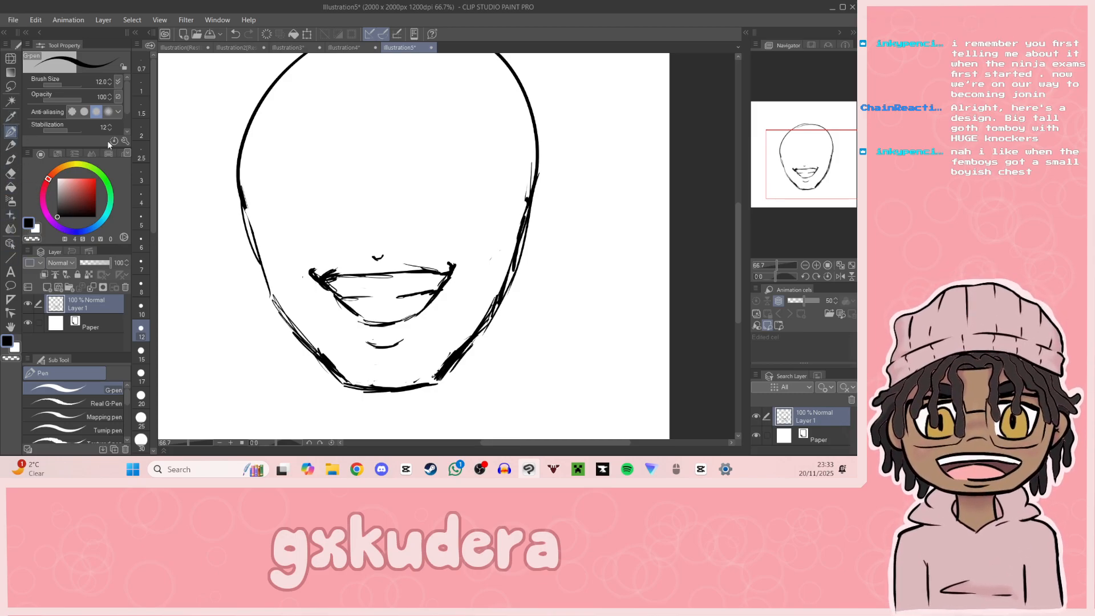
# Step: Select the nose and mouth with the Rectangle selection, enlarge them slightly with the Scale/Rotate transform, apply it and deselect
pyautogui.click(11, 87)
pyautogui.moveTo(292, 227); pyautogui.dragTo(453, 350)
pyautogui.click(311, 323)
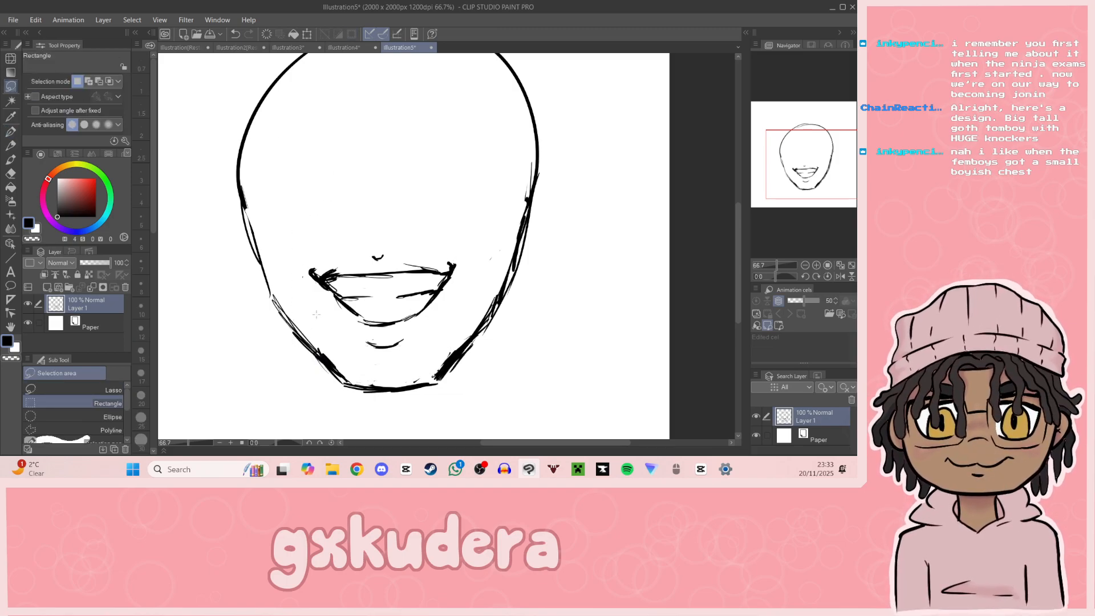
pyautogui.moveTo(305, 240); pyautogui.dragTo(440, 344)
pyautogui.click(442, 368)
pyautogui.moveTo(302, 243); pyautogui.dragTo(295, 238)
pyautogui.moveTo(423, 336); pyautogui.dragTo(430, 339)
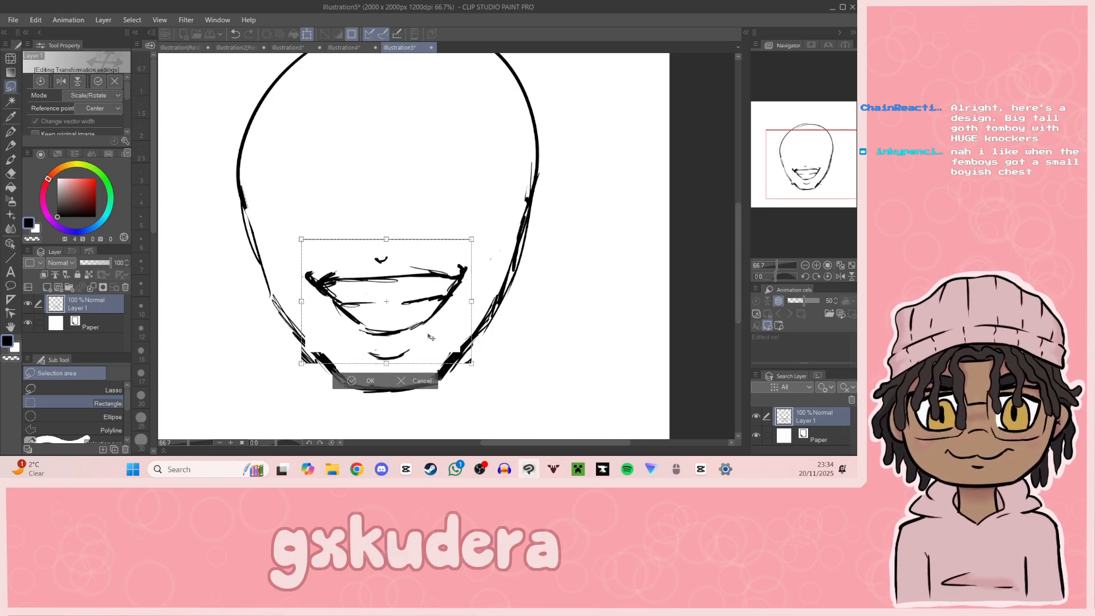
pyautogui.click(369, 380)
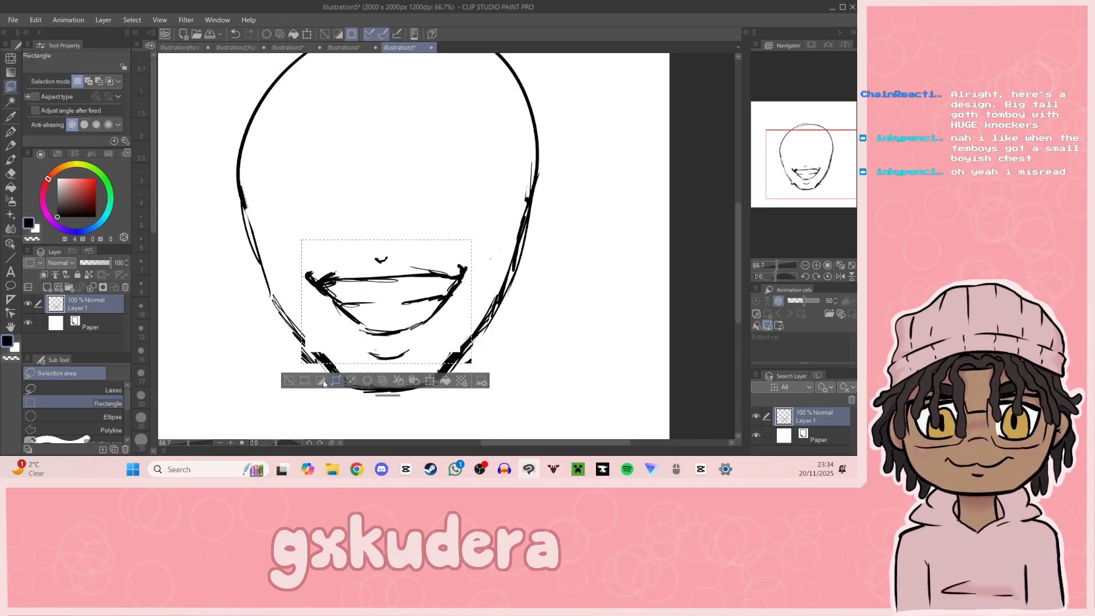
pyautogui.click(290, 381)
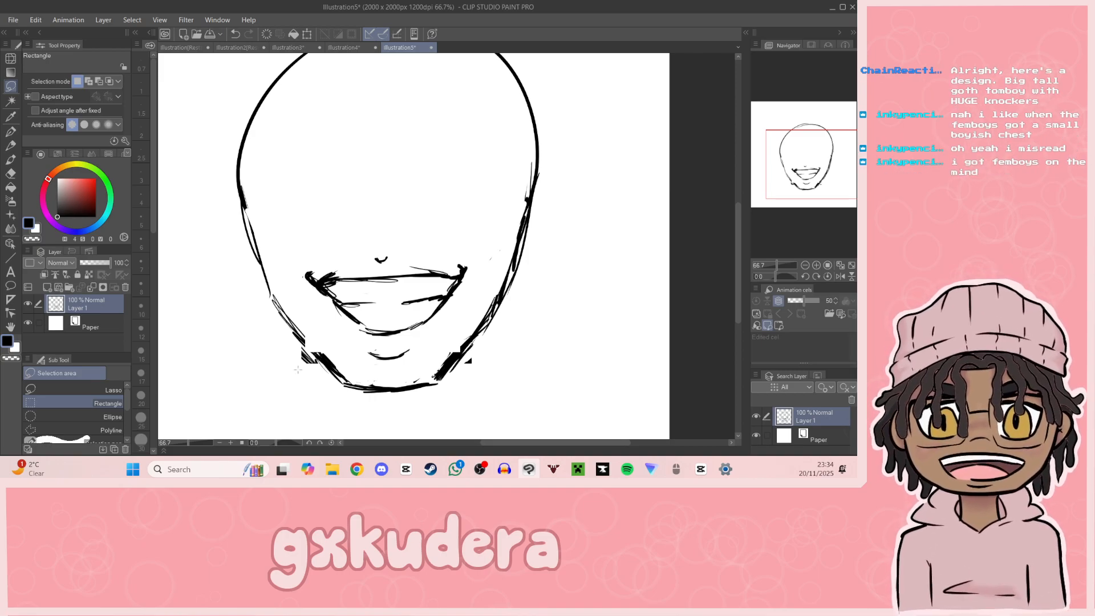
# Step: Erase the displaced jaw fragments on both sides of the chin and redraw the broken jaw lines with the G-pen
pyautogui.press('e')
pyautogui.moveTo(303, 363); pyautogui.dragTo(311, 358)
pyautogui.moveTo(473, 369); pyautogui.dragTo(466, 362)
pyautogui.click(10, 131)
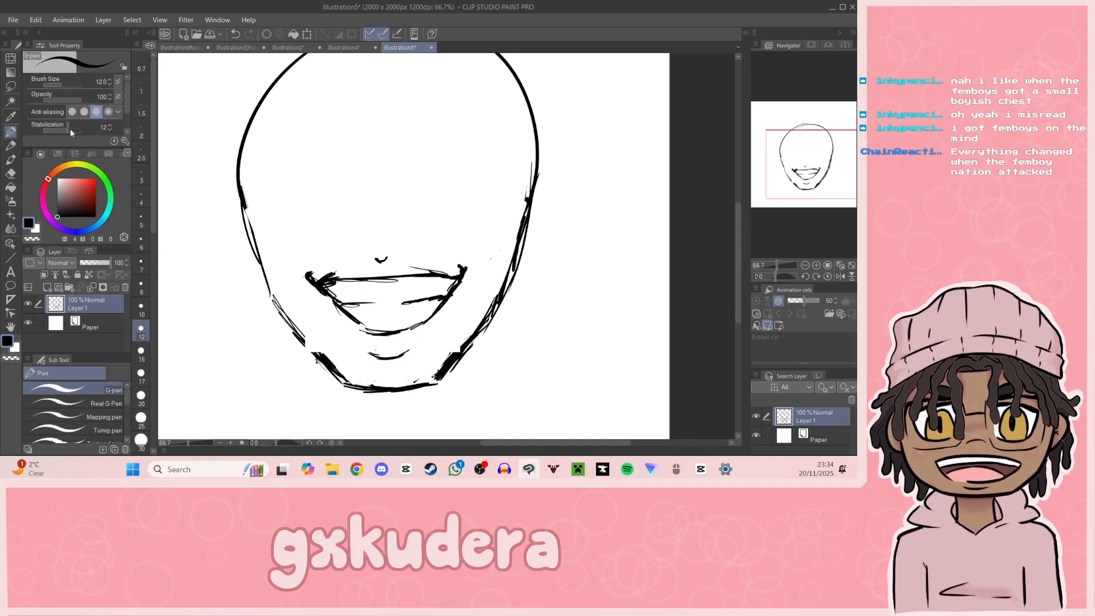
pyautogui.moveTo(296, 334); pyautogui.dragTo(318, 359)
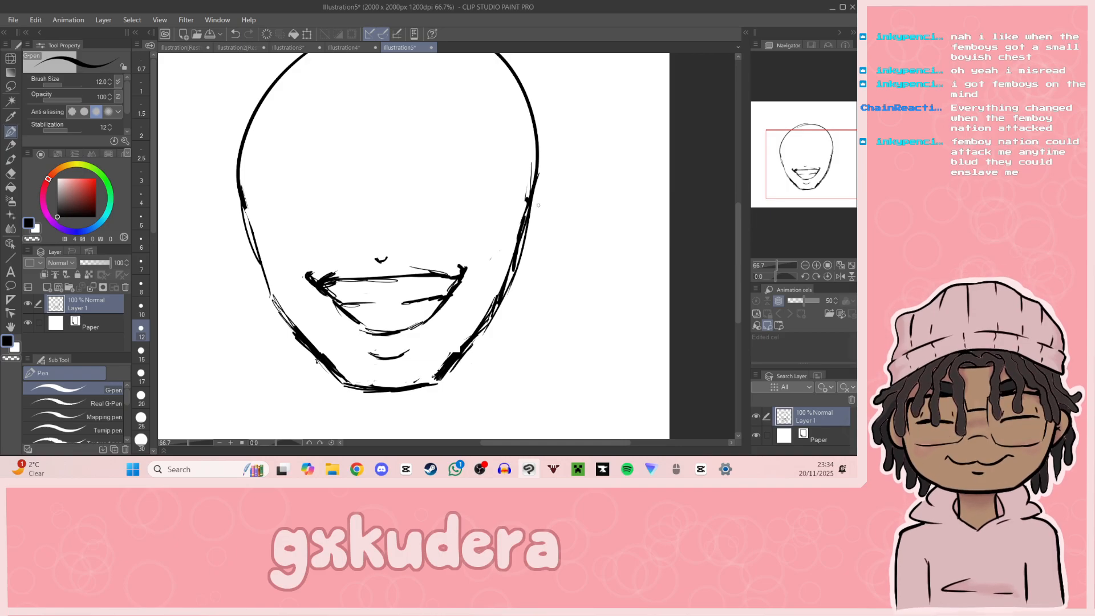
pyautogui.moveTo(453, 358)
pyautogui.mouseDown()
pyautogui.moveTo(467, 341)
pyautogui.moveTo(454, 358)
pyautogui.mouseUp()
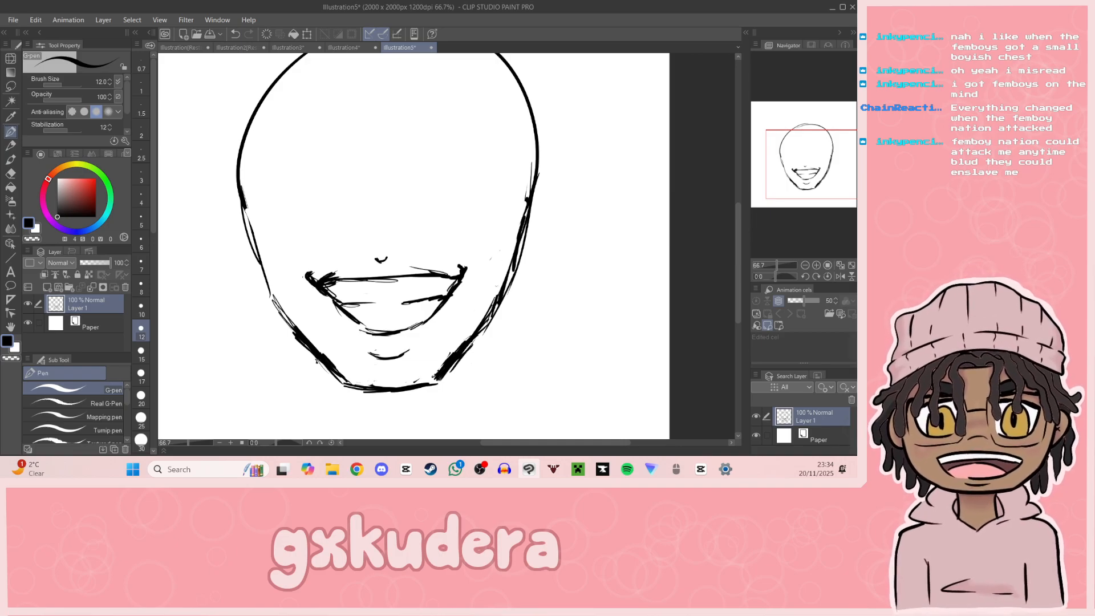
# Step: Draw a short curved stroke beside the small nose mark, and check the white-haired portrait in the other open illustration for comparison
pyautogui.moveTo(827, 167); pyautogui.dragTo(823, 167)
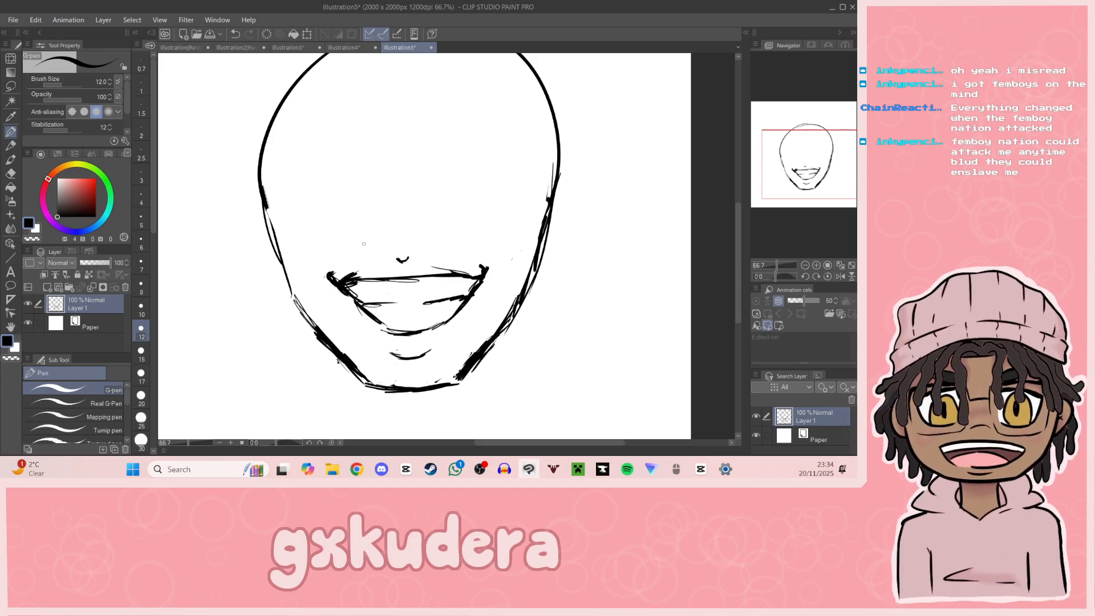
pyautogui.moveTo(361, 240); pyautogui.dragTo(370, 248)
pyautogui.hotkey('ctrl', 'z')
pyautogui.hotkey('ctrl', 'z')
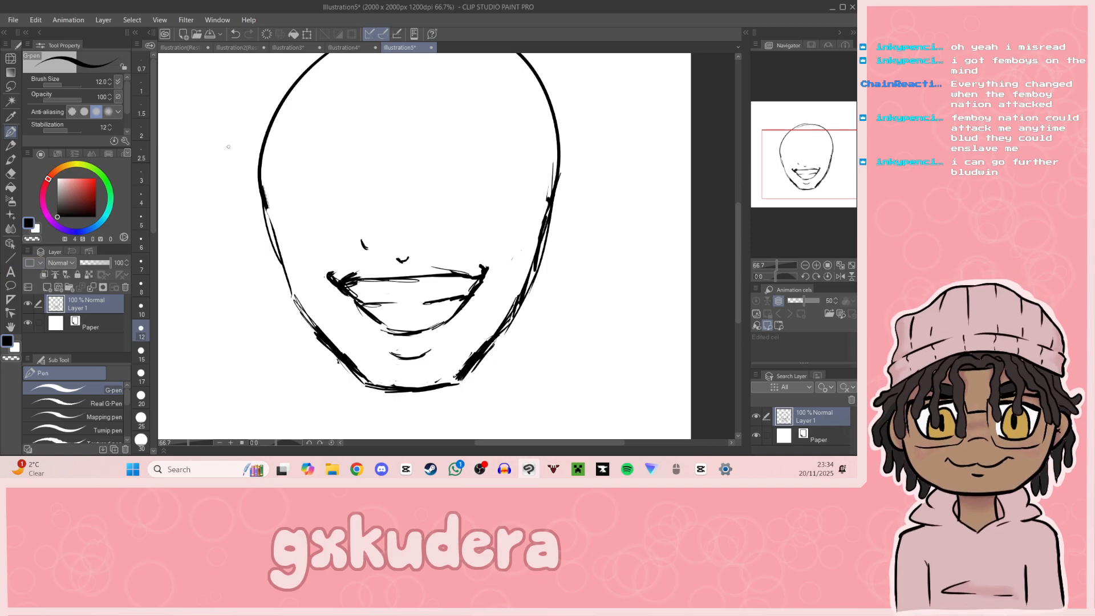
pyautogui.click(246, 48)
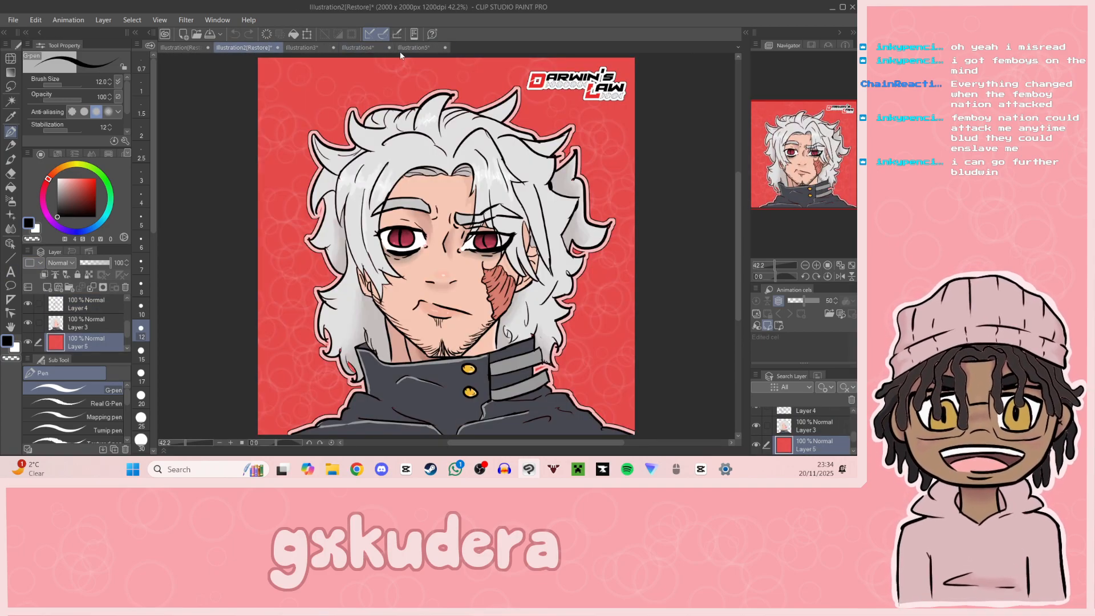
pyautogui.click(415, 48)
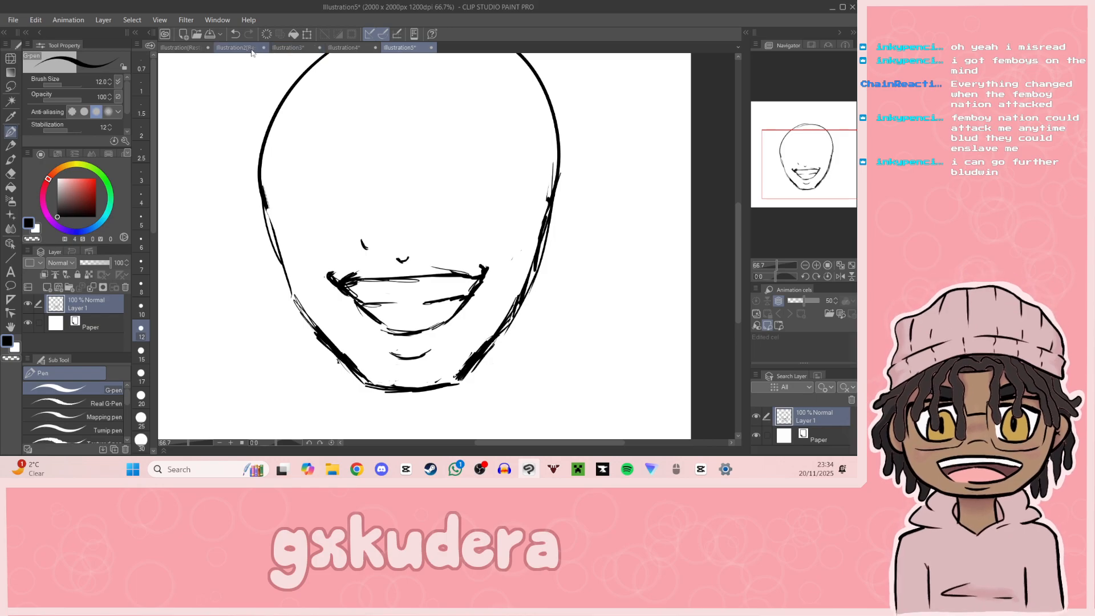
# Step: Check the white-haired portrait for reference, remove the curved stroke beside the small nose mark and try a pair of short nostril strokes
pyautogui.click(241, 48)
pyautogui.click(414, 47)
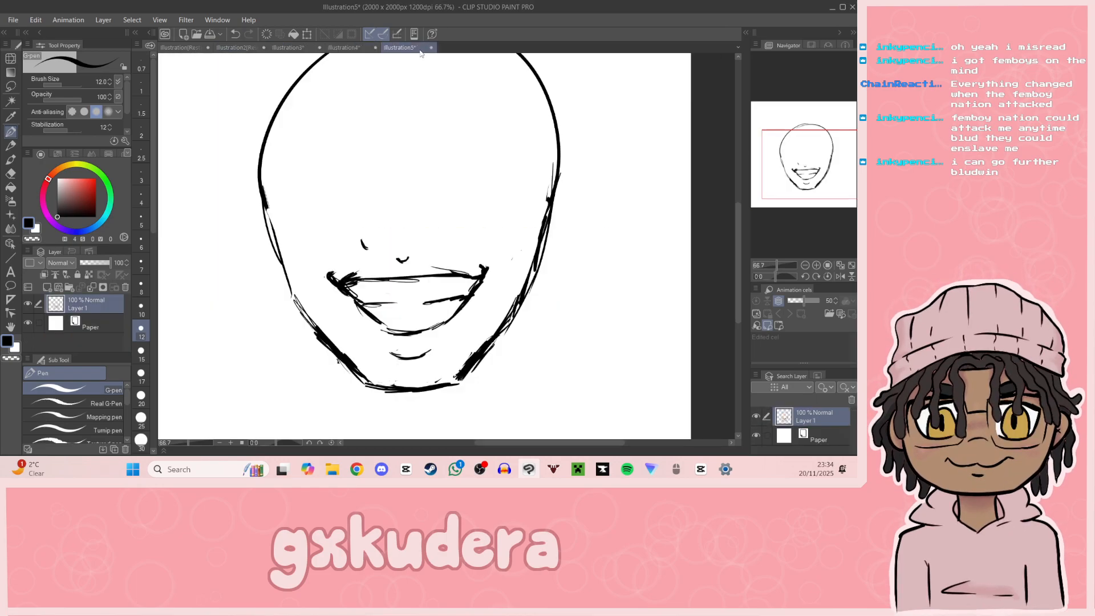
pyautogui.press('e')
pyautogui.press('p')
pyautogui.moveTo(362, 239); pyautogui.dragTo(370, 244)
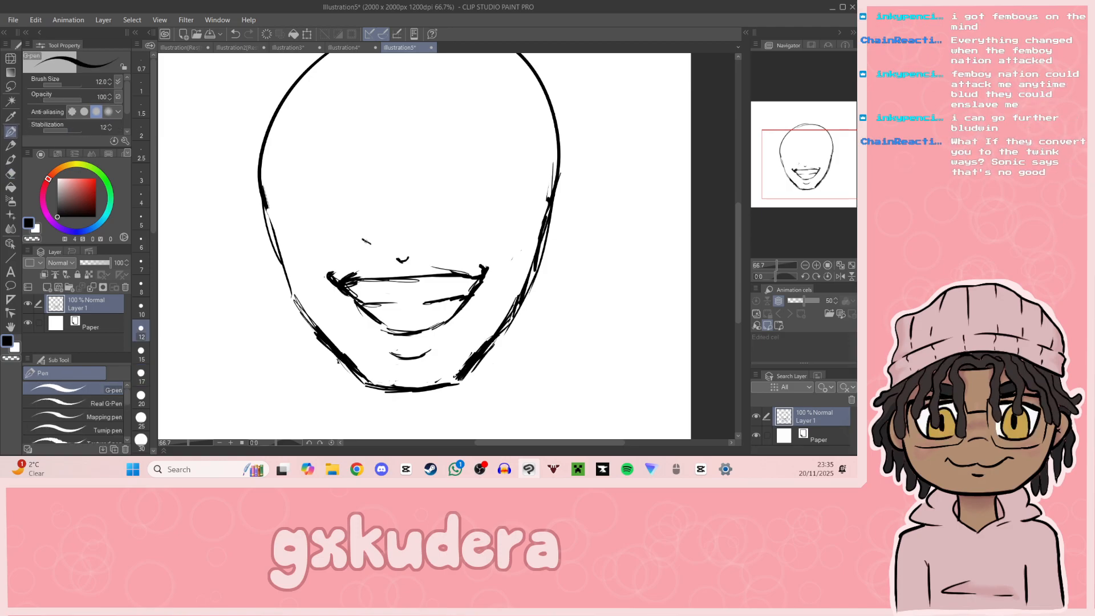
pyautogui.hotkey('ctrl', 'z')
pyautogui.moveTo(363, 242); pyautogui.dragTo(437, 240)
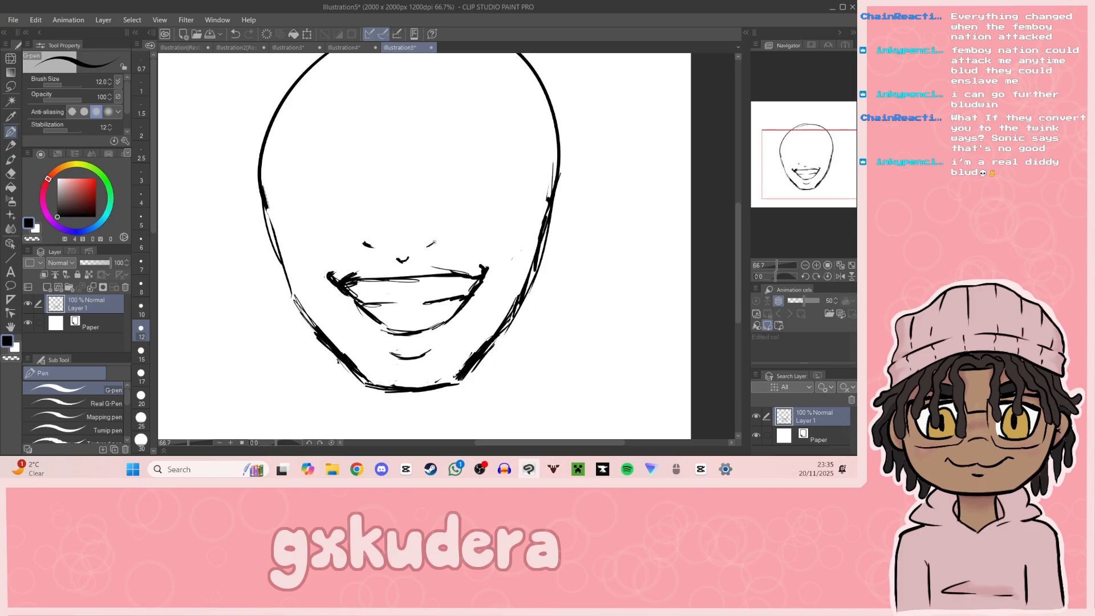
pyautogui.hotkey('ctrl', 'z')
pyautogui.hotkey('ctrl', 'z')
pyautogui.moveTo(361, 241); pyautogui.dragTo(435, 238)
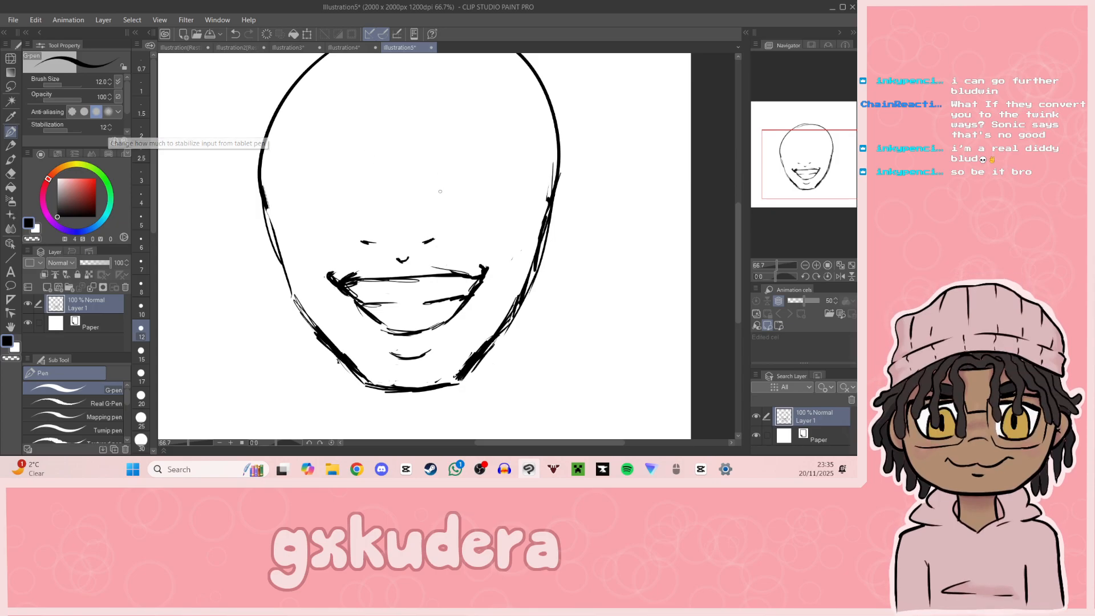
# Step: Try a vertical nose-bridge stroke above the nose, undo it and redraw the pair of nostril marks slightly closer together
pyautogui.moveTo(408, 153); pyautogui.dragTo(407, 193)
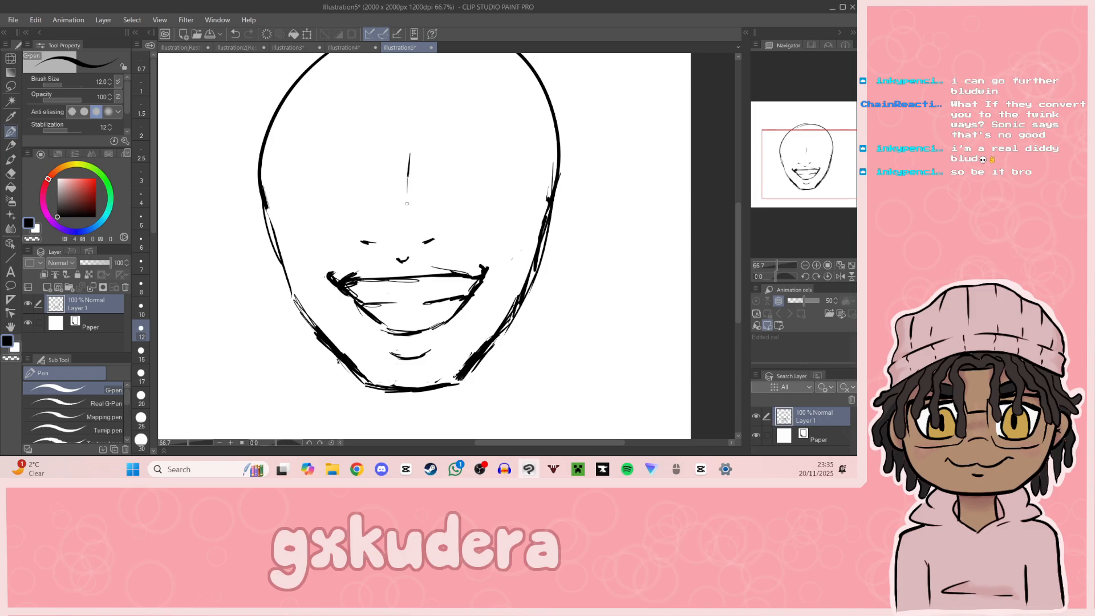
pyautogui.hotkey('ctrl', 'z')
pyautogui.hotkey('ctrl', 'z')
pyautogui.hotkey('ctrl', 'z')
pyautogui.hotkey('ctrl', 'y')
pyautogui.moveTo(428, 242); pyautogui.dragTo(435, 236)
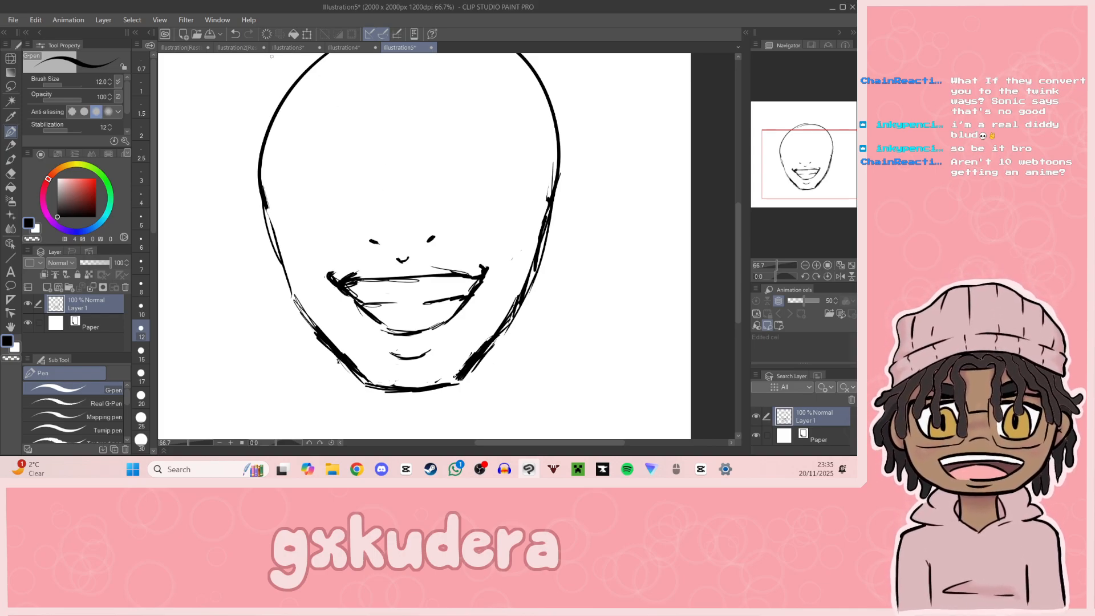
# Step: Compare with the white-haired portrait, try a thin nose-bridge line, and undo both the line and the nostril marks
pyautogui.click(242, 47)
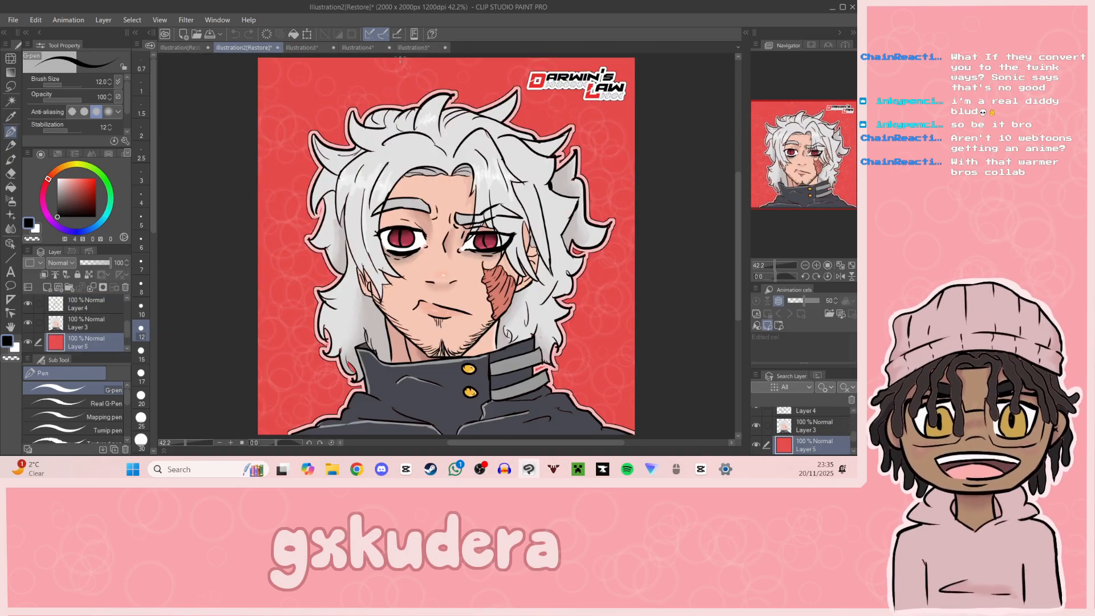
pyautogui.click(414, 48)
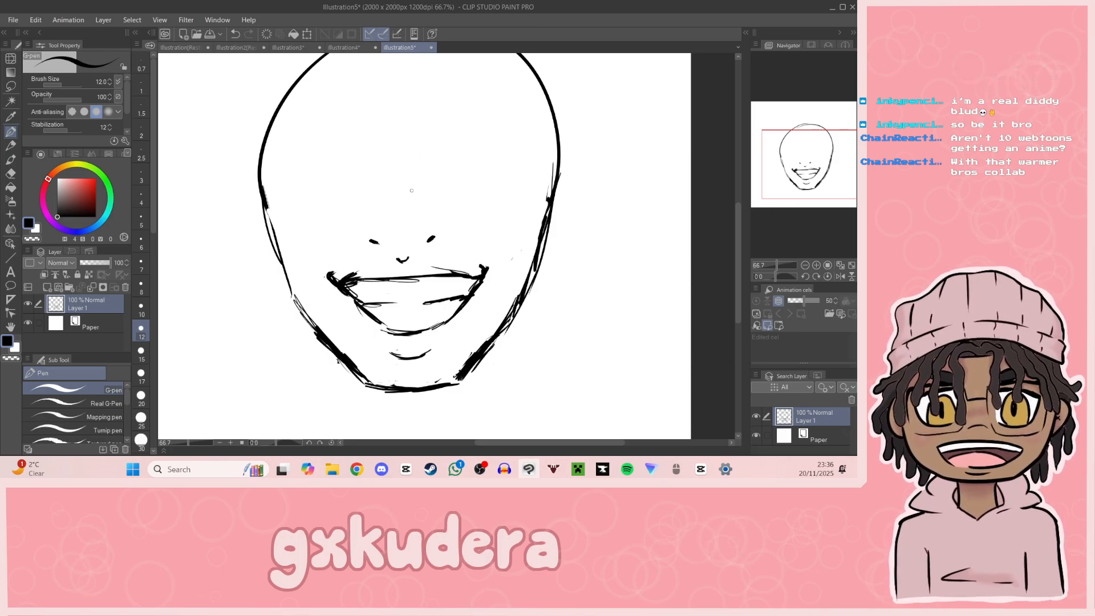
pyautogui.moveTo(403, 151); pyautogui.dragTo(406, 188)
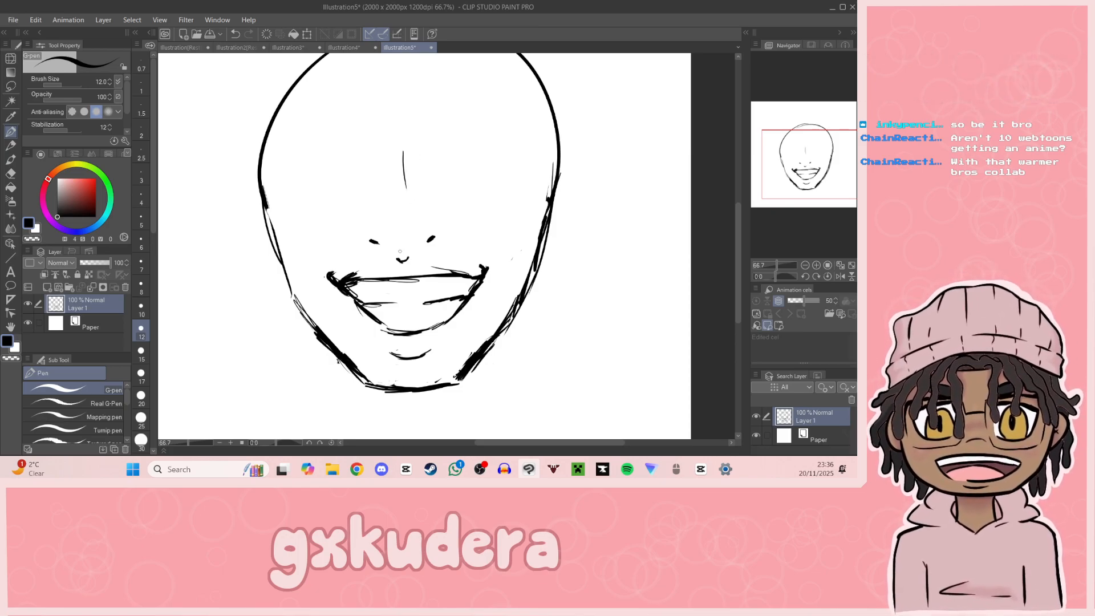
pyautogui.hotkey('ctrl', 'z')
pyautogui.hotkey('ctrl', 'z')
pyautogui.hotkey('ctrl', 'z')
pyautogui.hotkey('ctrl', 'z')
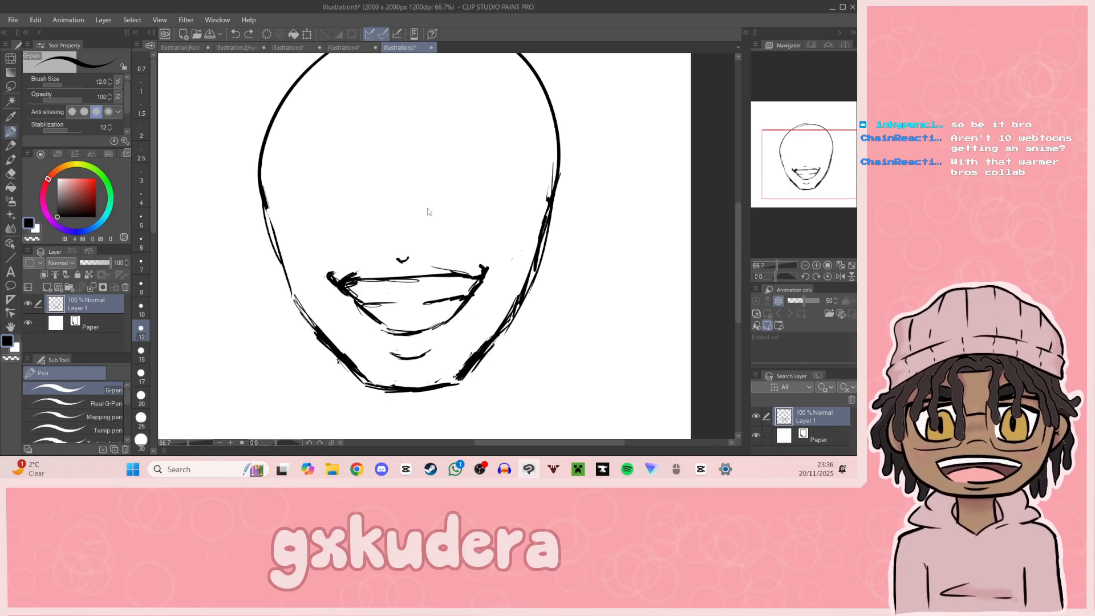
# Step: Try flatter nostril marks with a long bridge stroke reaching toward the nose mark, and undo these strokes
pyautogui.moveTo(366, 233); pyautogui.dragTo(434, 234)
pyautogui.hotkey('ctrl', 'z')
pyautogui.hotkey('ctrl', 'z')
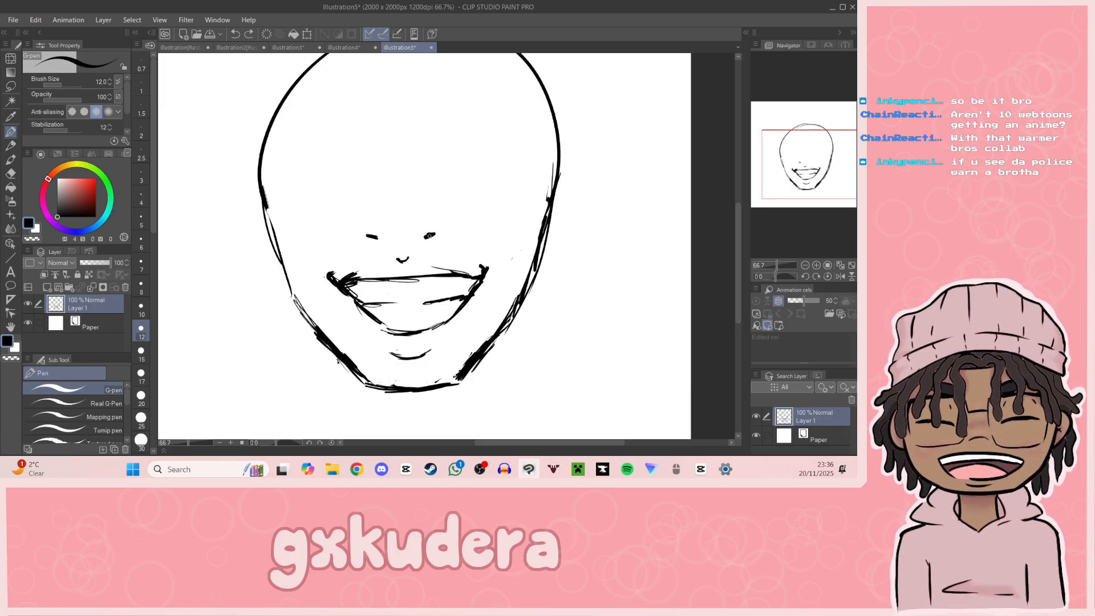
pyautogui.moveTo(407, 154); pyautogui.dragTo(406, 250)
pyautogui.hotkey('ctrl', 'z')
pyautogui.hotkey('ctrl', 'z')
pyautogui.hotkey('ctrl', 'z')
pyautogui.hotkey('ctrl', 'z')
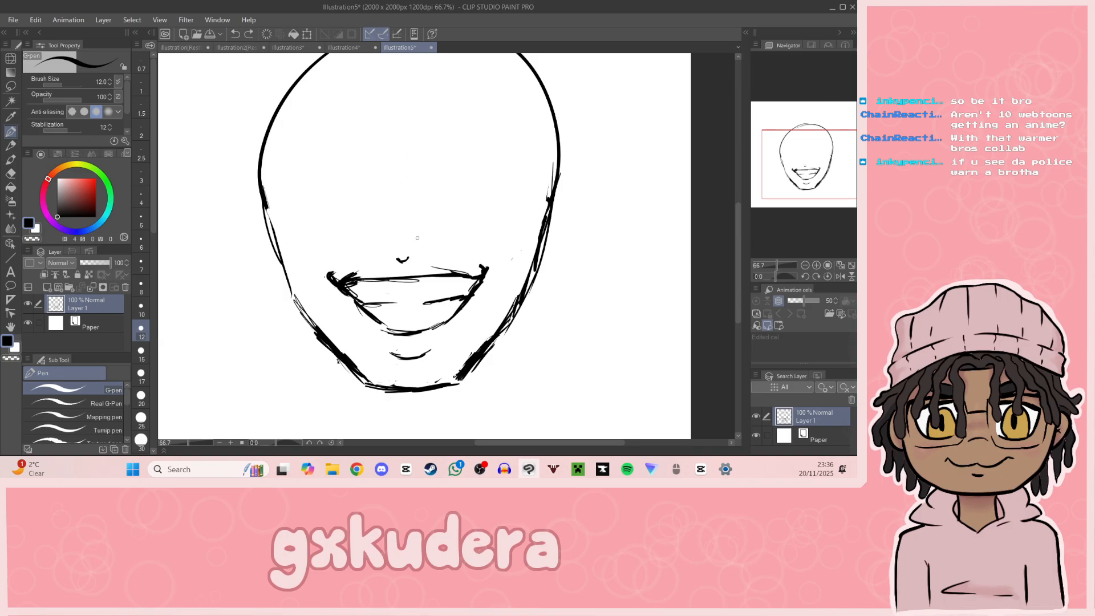
# Step: Draw two short nostril marks above the small nose mark and a broken, curved nose-bridge line higher up the face
pyautogui.moveTo(372, 237); pyautogui.dragTo(430, 239)
pyautogui.hotkey('ctrl', 'z')
pyautogui.moveTo(411, 150); pyautogui.dragTo(409, 196)
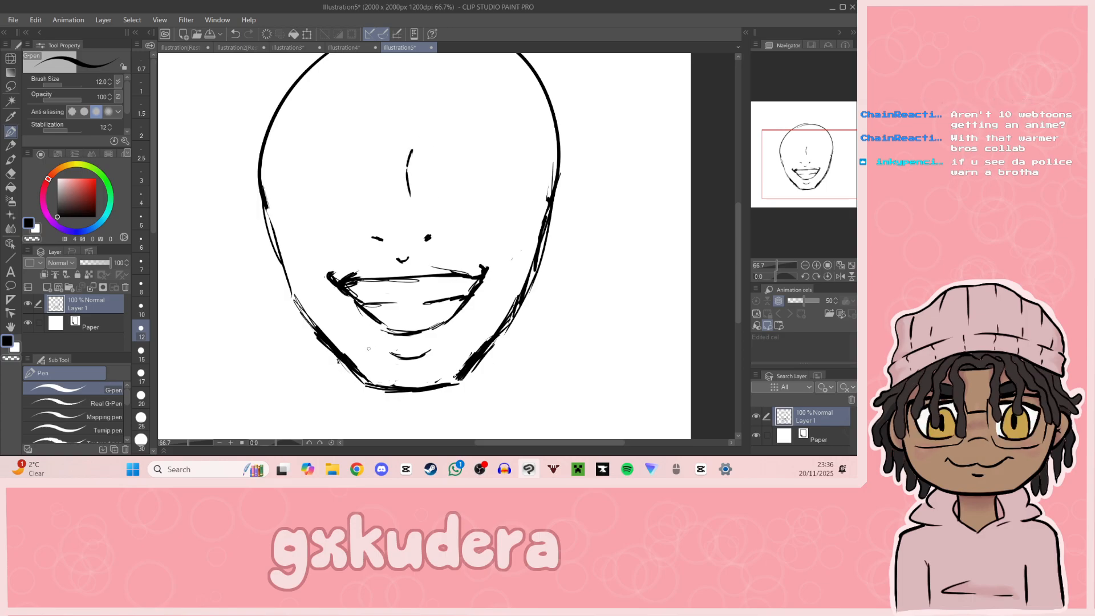
# Step: Select the nose bridge and nostrils with the Rectangle selection, adjust them slightly with the Scale/Rotate transform, apply it and deselect
pyautogui.click(10, 86)
pyautogui.moveTo(350, 113); pyautogui.dragTo(463, 244)
pyautogui.hotkey('ctrl', 't')
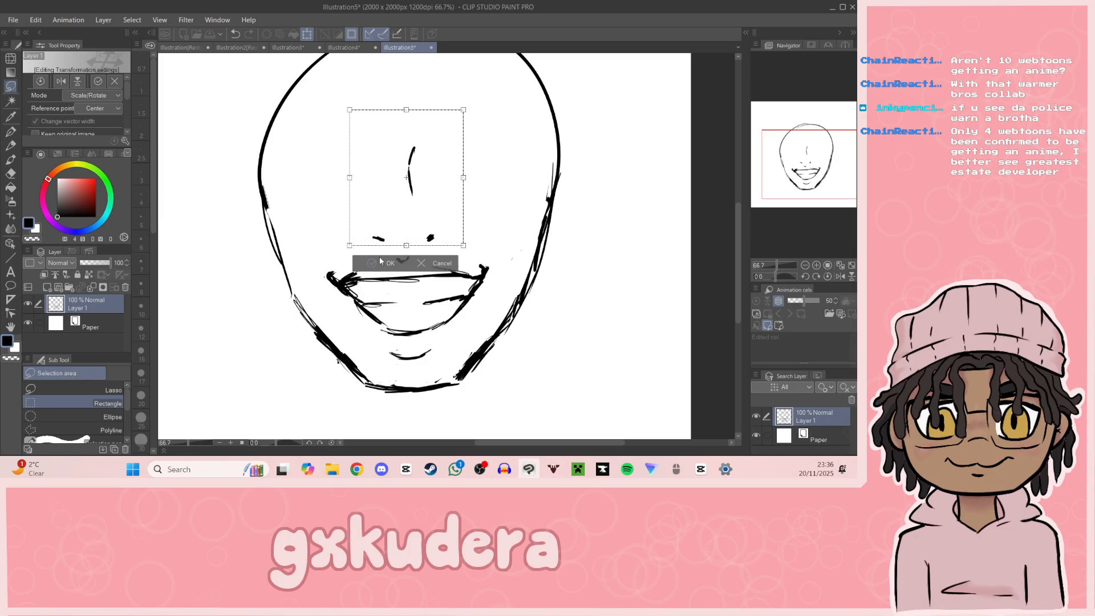
pyautogui.click(378, 256)
pyautogui.click(325, 263)
# Step: Select the small nose mark, mouth and chin crease, shrink and lower them slightly with the Scale/Rotate transform, apply it and deselect
pyautogui.moveTo(309, 244); pyautogui.dragTo(474, 308)
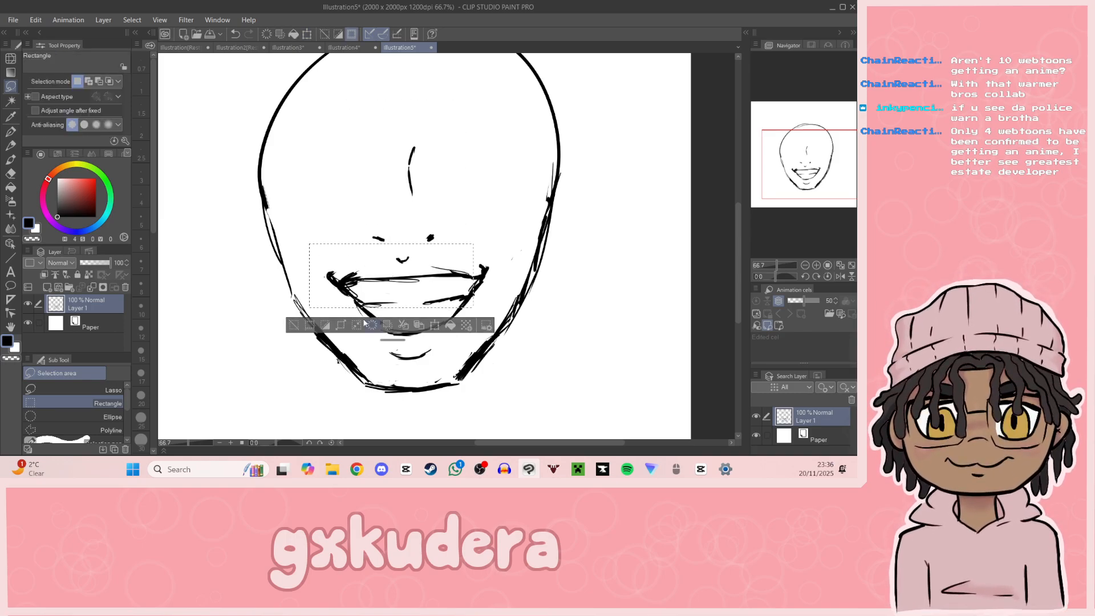
pyautogui.click(292, 324)
pyautogui.moveTo(316, 252); pyautogui.dragTo(488, 356)
pyautogui.hotkey('ctrl', 't')
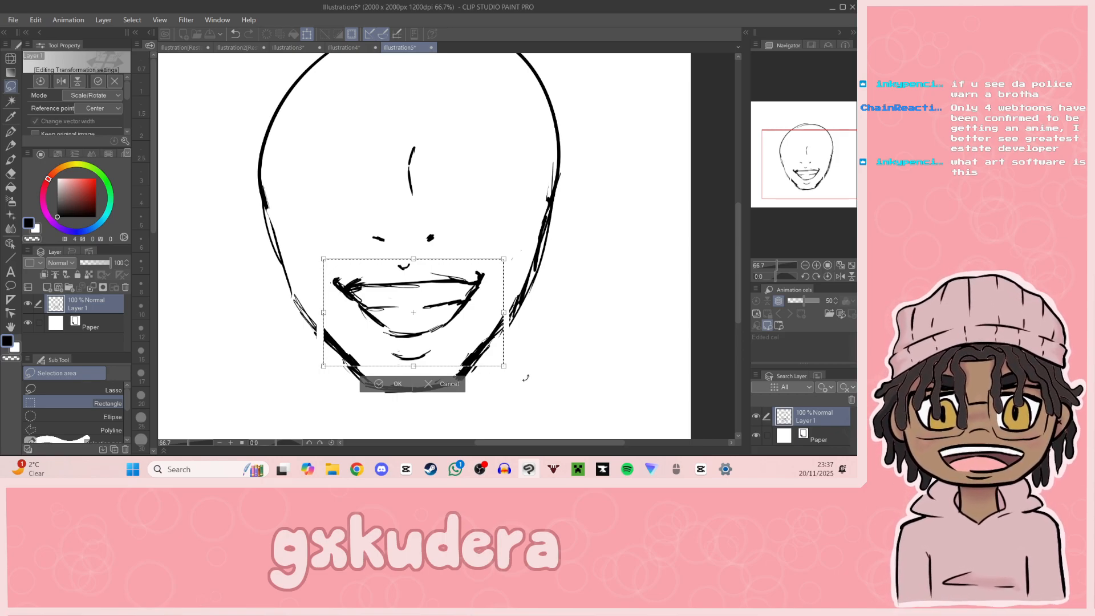
pyautogui.hotkey('alt', 'Tab')
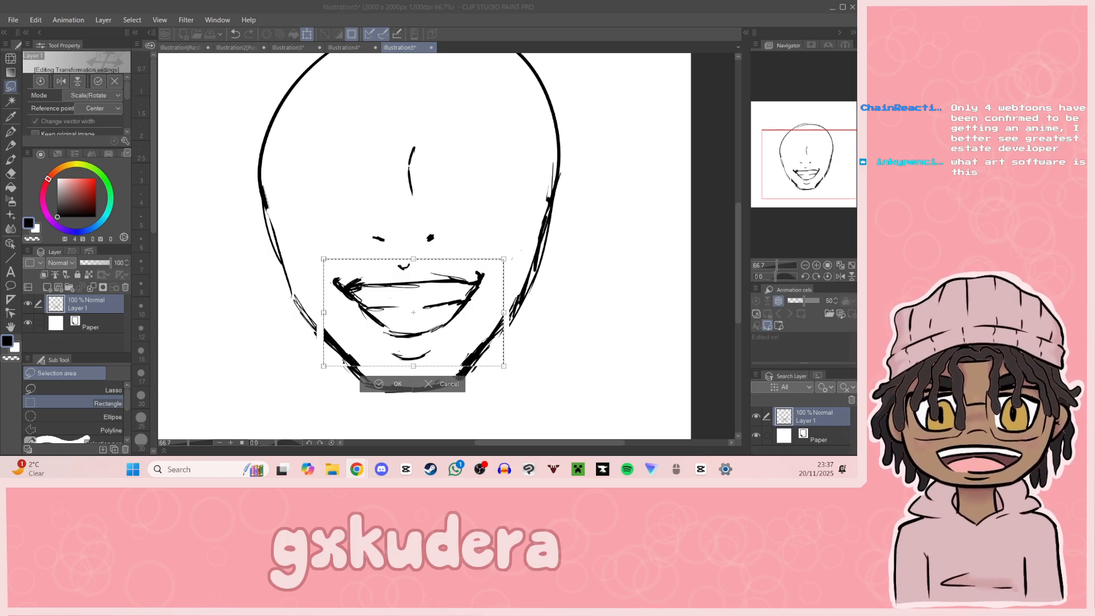
pyautogui.click(379, 383)
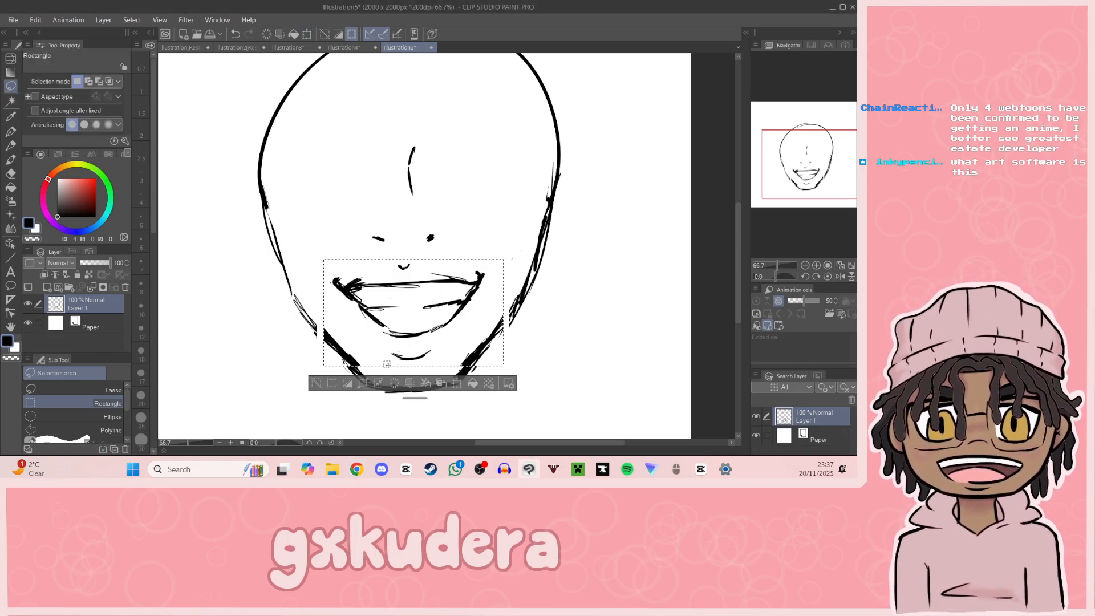
pyautogui.click(316, 376)
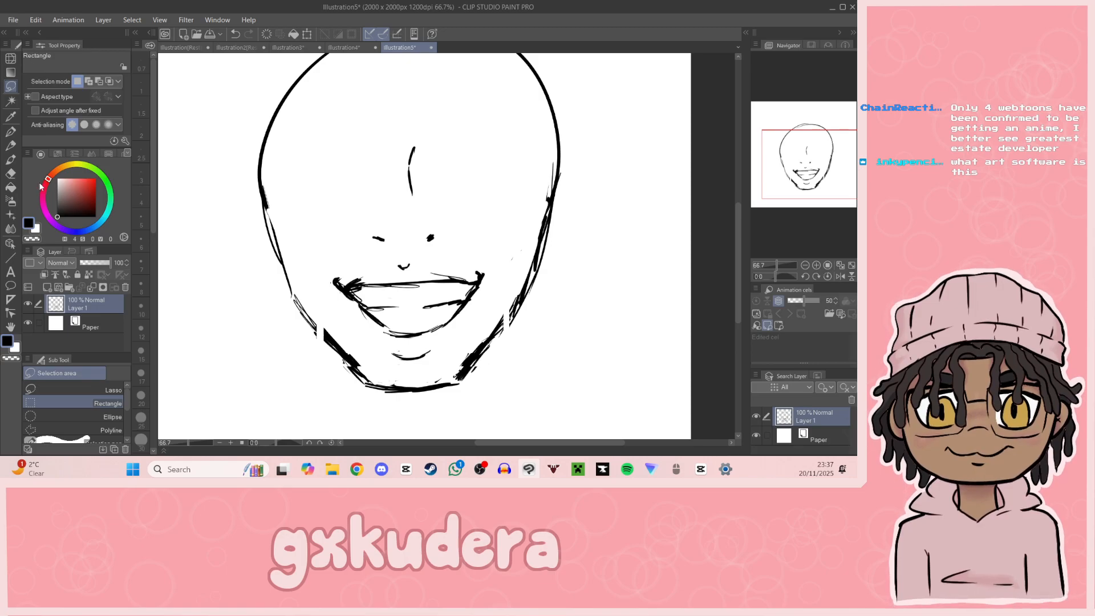
# Step: Erase the shifted jaw fragments beside the chin and reconnect the jaw lines on both sides with the G-pen
pyautogui.press('e')
pyautogui.moveTo(324, 326); pyautogui.dragTo(358, 360)
pyautogui.moveTo(463, 368); pyautogui.dragTo(498, 312)
pyautogui.press('p')
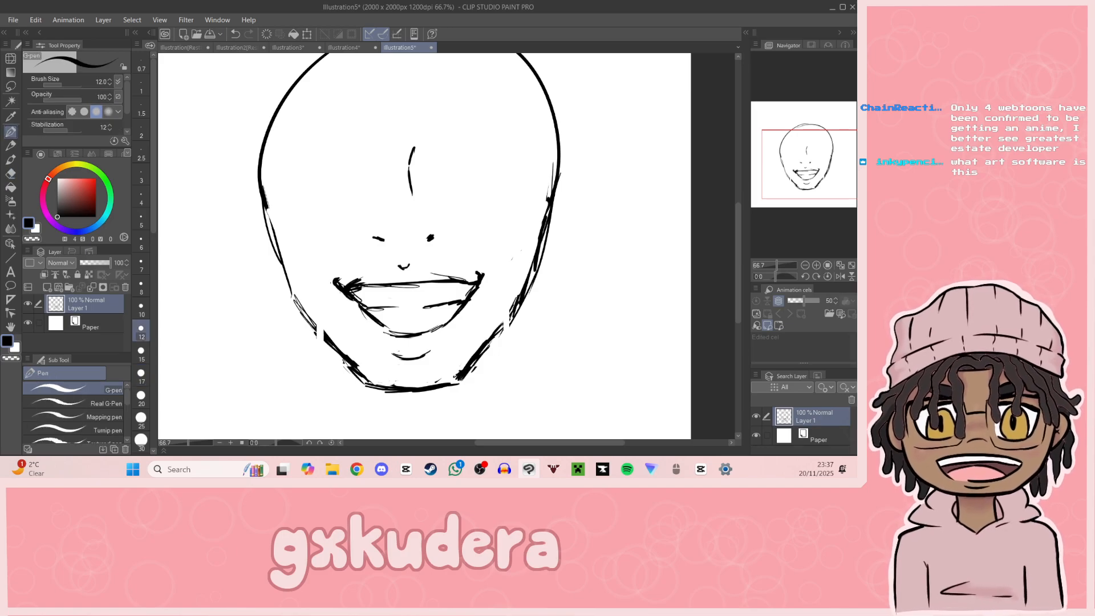
pyautogui.moveTo(310, 319); pyautogui.dragTo(343, 361)
pyautogui.moveTo(471, 366)
pyautogui.mouseDown()
pyautogui.moveTo(512, 312)
pyautogui.moveTo(456, 384)
pyautogui.mouseUp()
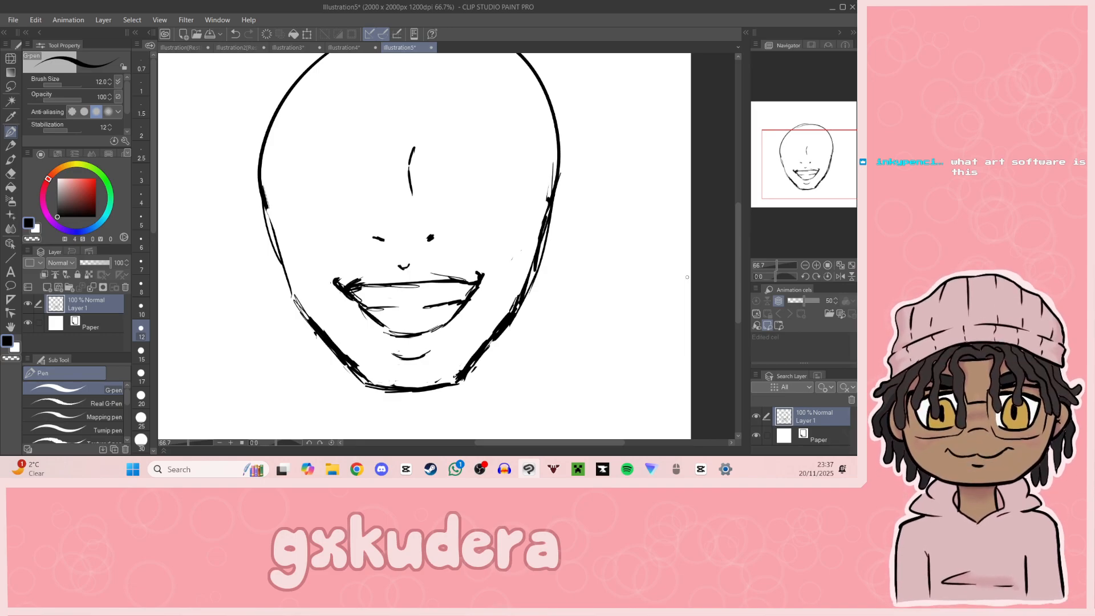
# Step: Erase the middle of the mouth's upper line and redraw it with a small dip directly below the nose mark
pyautogui.moveTo(801, 182); pyautogui.dragTo(805, 182)
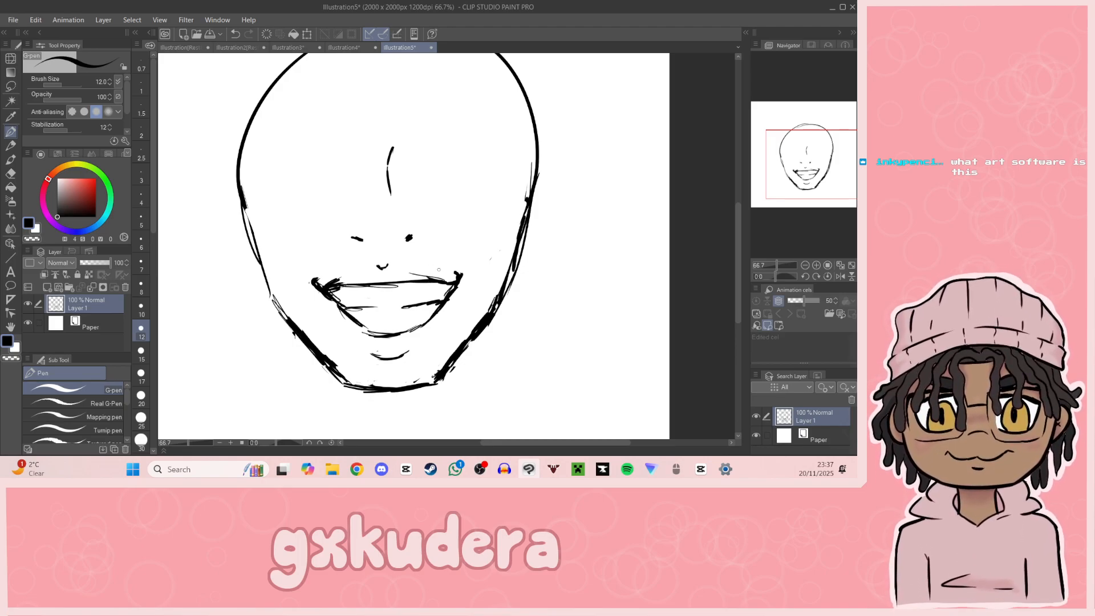
pyautogui.moveTo(328, 287); pyautogui.dragTo(389, 265)
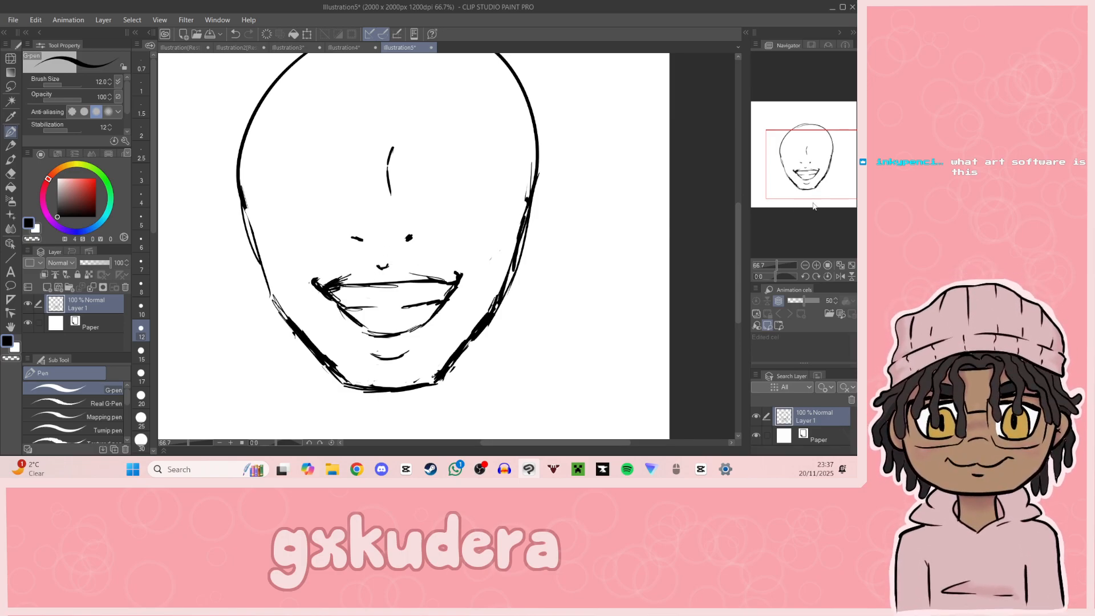
pyautogui.click(816, 265)
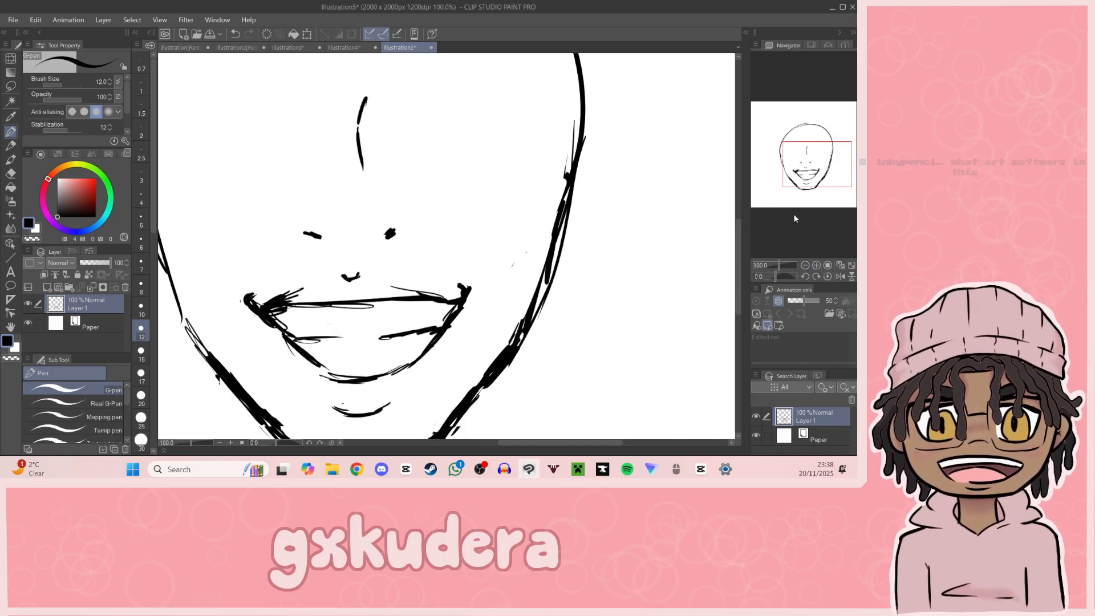
pyautogui.press('e')
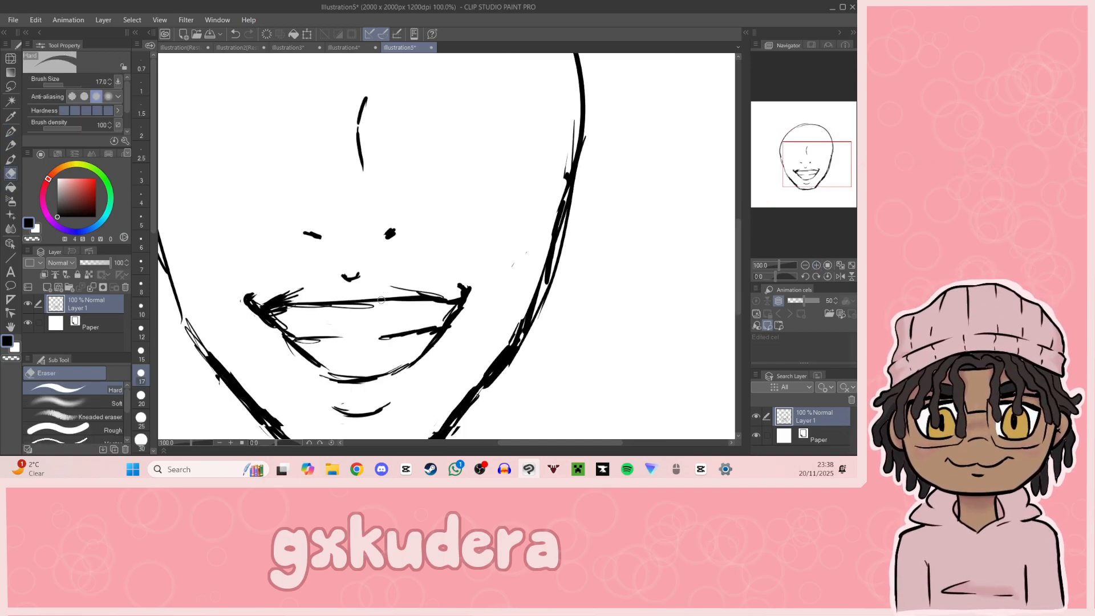
pyautogui.moveTo(352, 303); pyautogui.dragTo(365, 301)
pyautogui.press('p')
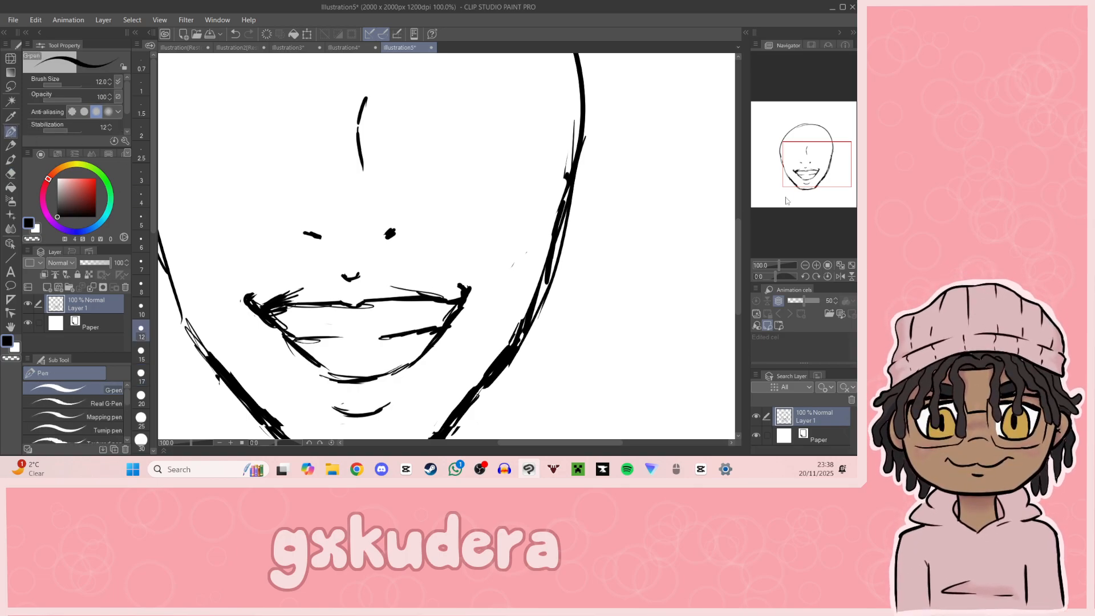
# Step: Outline a thick, tapered eyebrow to the right of the nose bridge, redoing the first strokes until the shape fits
pyautogui.moveTo(822, 192); pyautogui.dragTo(797, 168)
pyautogui.scroll(5, 467, 191)
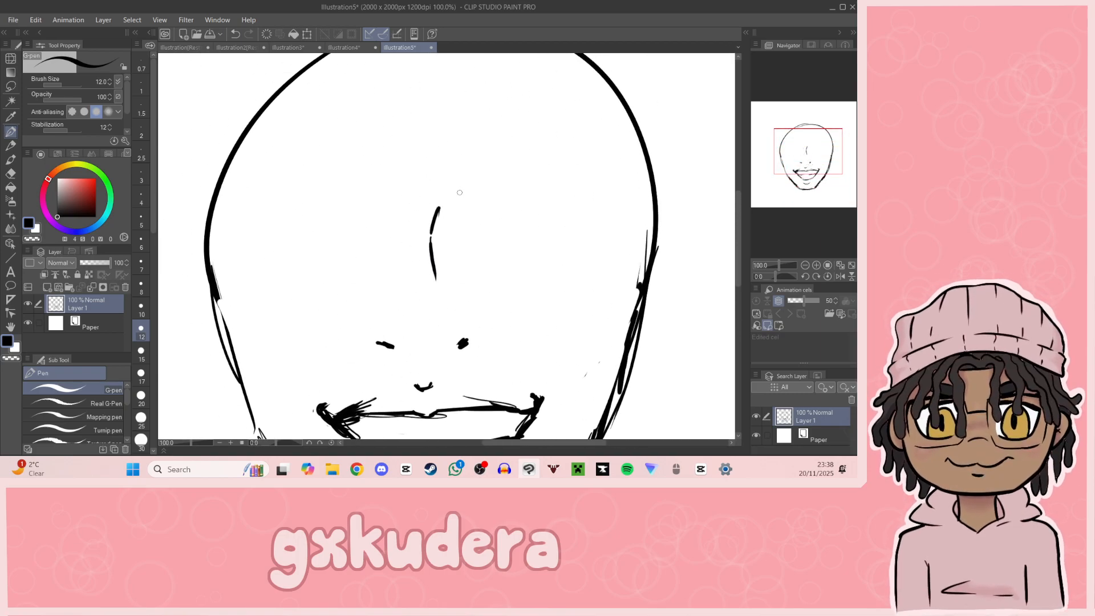
pyautogui.moveTo(457, 199)
pyautogui.mouseDown()
pyautogui.moveTo(490, 179)
pyautogui.moveTo(551, 187)
pyautogui.mouseUp()
pyautogui.hotkey('ctrl', 'z')
pyautogui.hotkey('ctrl', 'z')
pyautogui.hotkey('ctrl', 'z')
pyautogui.moveTo(457, 197)
pyautogui.mouseDown()
pyautogui.moveTo(459, 181)
pyautogui.moveTo(485, 170)
pyautogui.moveTo(535, 170)
pyautogui.moveTo(526, 199)
pyautogui.moveTo(600, 204)
pyautogui.mouseUp()
pyautogui.moveTo(529, 168)
pyautogui.mouseDown()
pyautogui.moveTo(556, 170)
pyautogui.moveTo(600, 208)
pyautogui.mouseUp()
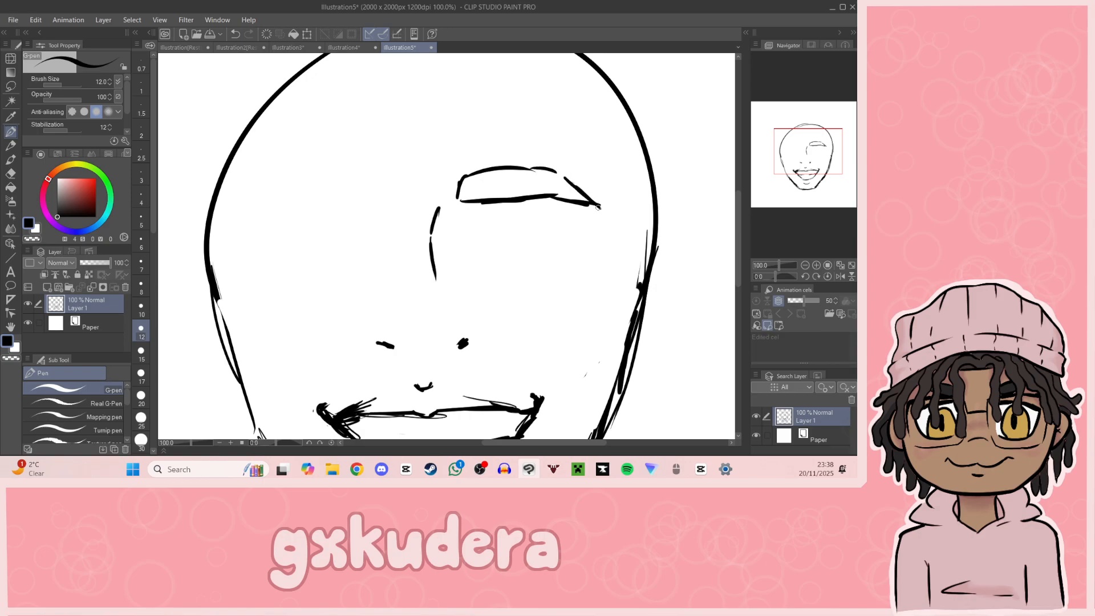
# Step: Outline a matching tapered eyebrow on the left side of the face, with a rounded inner end
pyautogui.moveTo(384, 183); pyautogui.dragTo(390, 204)
pyautogui.moveTo(821, 170); pyautogui.dragTo(813, 161)
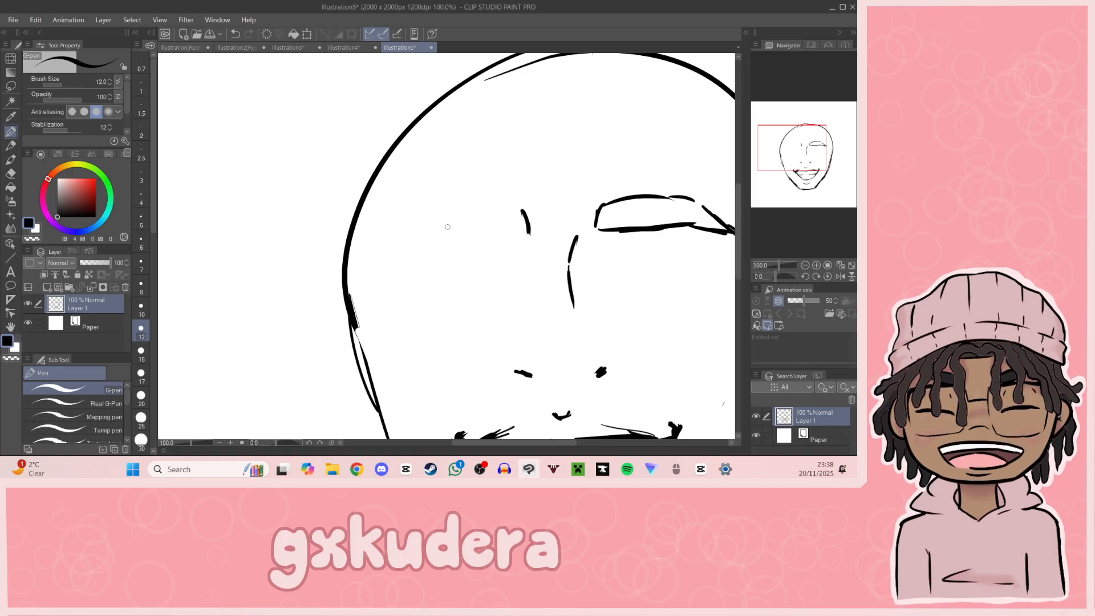
pyautogui.moveTo(422, 216); pyautogui.dragTo(496, 215)
pyautogui.moveTo(397, 223)
pyautogui.mouseDown()
pyautogui.moveTo(381, 249)
pyautogui.moveTo(510, 242)
pyautogui.moveTo(516, 208)
pyautogui.mouseUp()
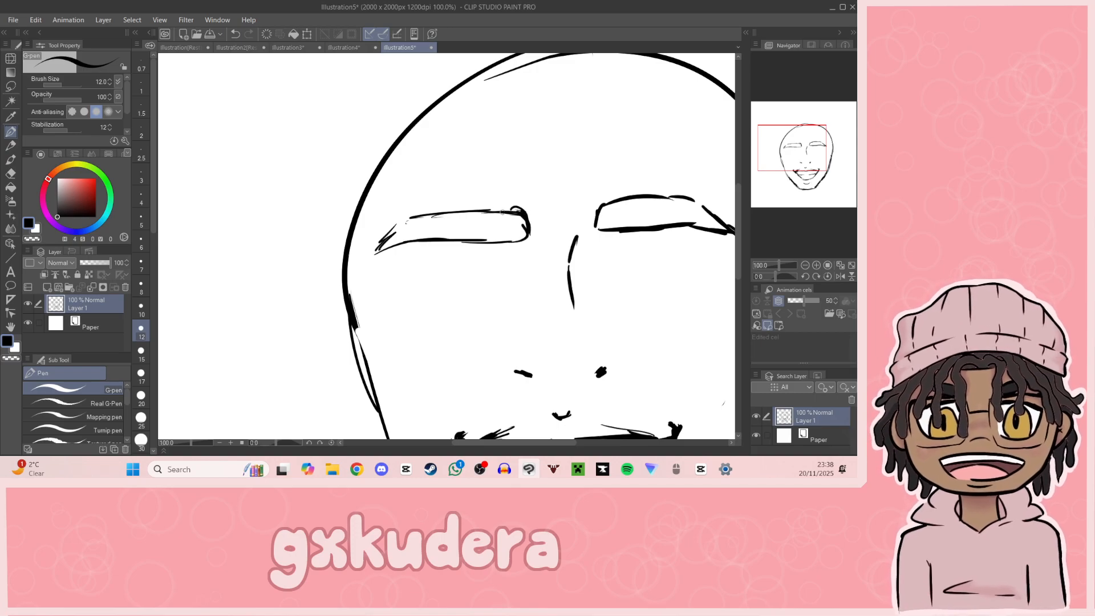
# Step: Sketch a rounded eye outline beneath the right eyebrow, leaving its inner corner open
pyautogui.moveTo(823, 183); pyautogui.dragTo(783, 185)
pyautogui.click(804, 265)
pyautogui.click(805, 265)
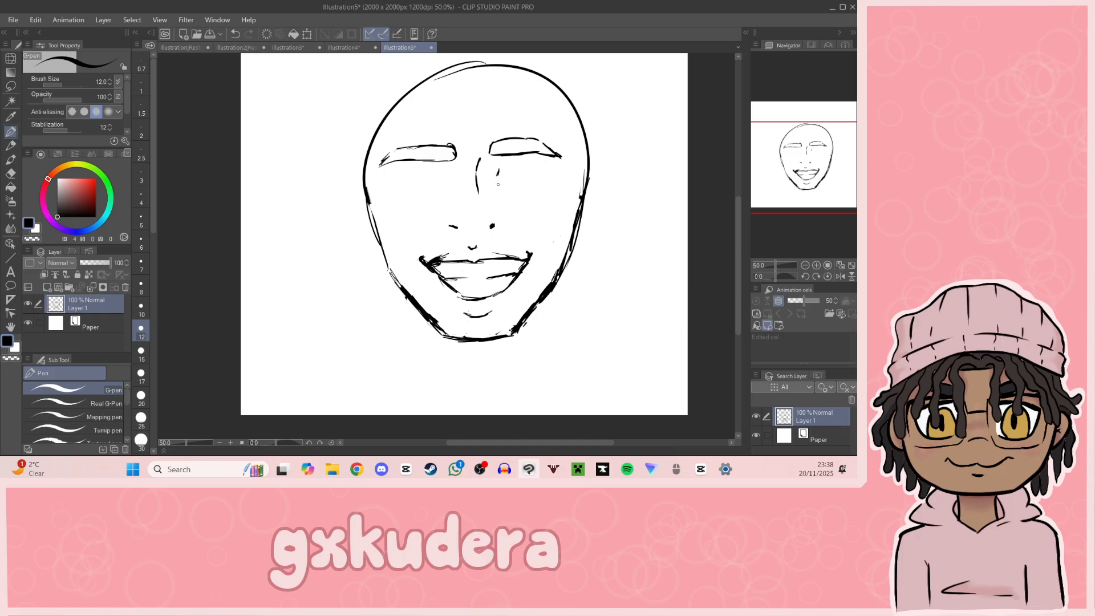
pyautogui.moveTo(500, 168); pyautogui.dragTo(537, 162)
# Step: Select the eye outline beneath the right eyebrow, enlarge it slightly and shift it outward and down, and clear the selection
pyautogui.click(816, 265)
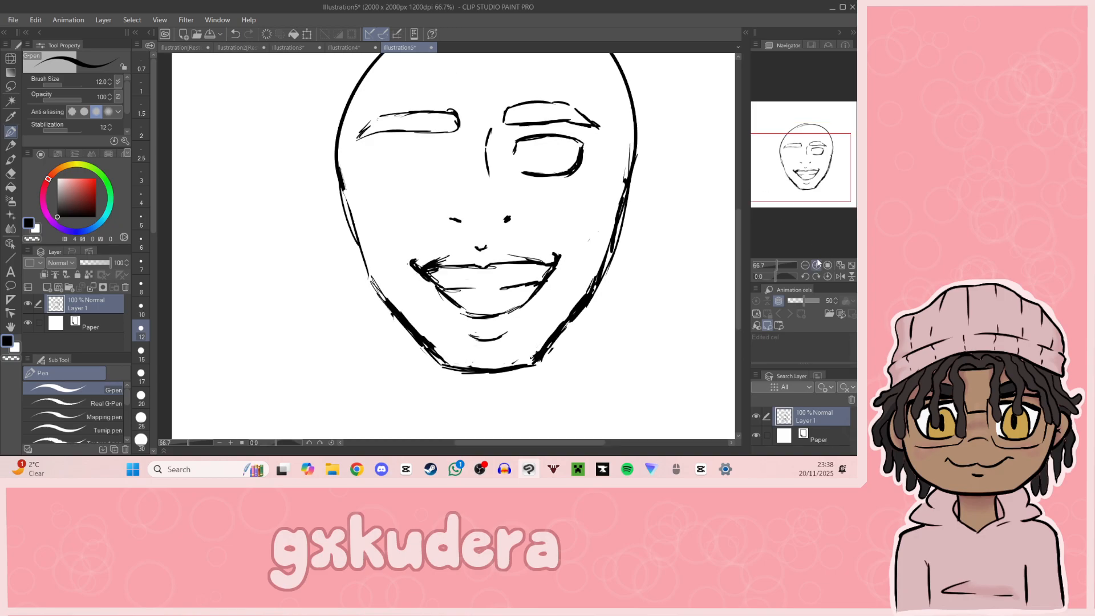
pyautogui.moveTo(820, 187); pyautogui.dragTo(833, 180)
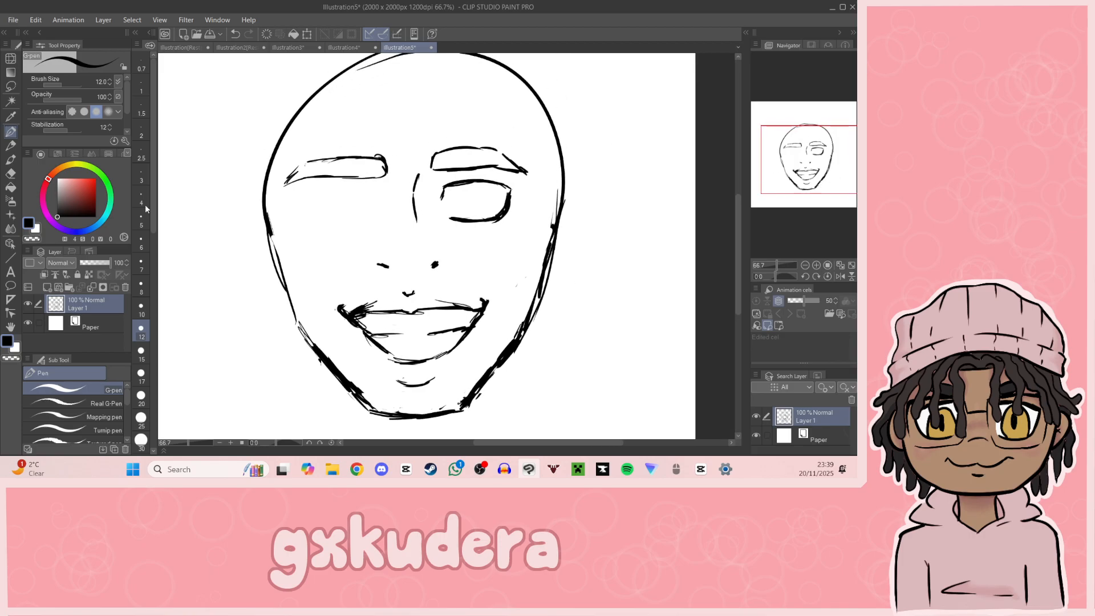
pyautogui.click(10, 85)
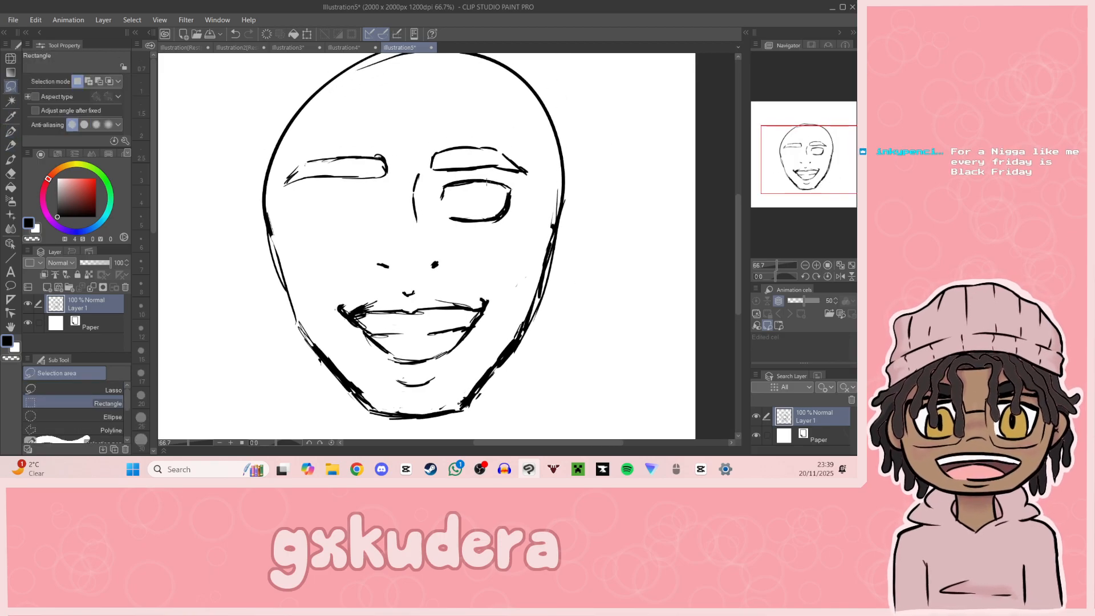
pyautogui.moveTo(429, 177); pyautogui.dragTo(521, 227)
pyautogui.click(519, 244)
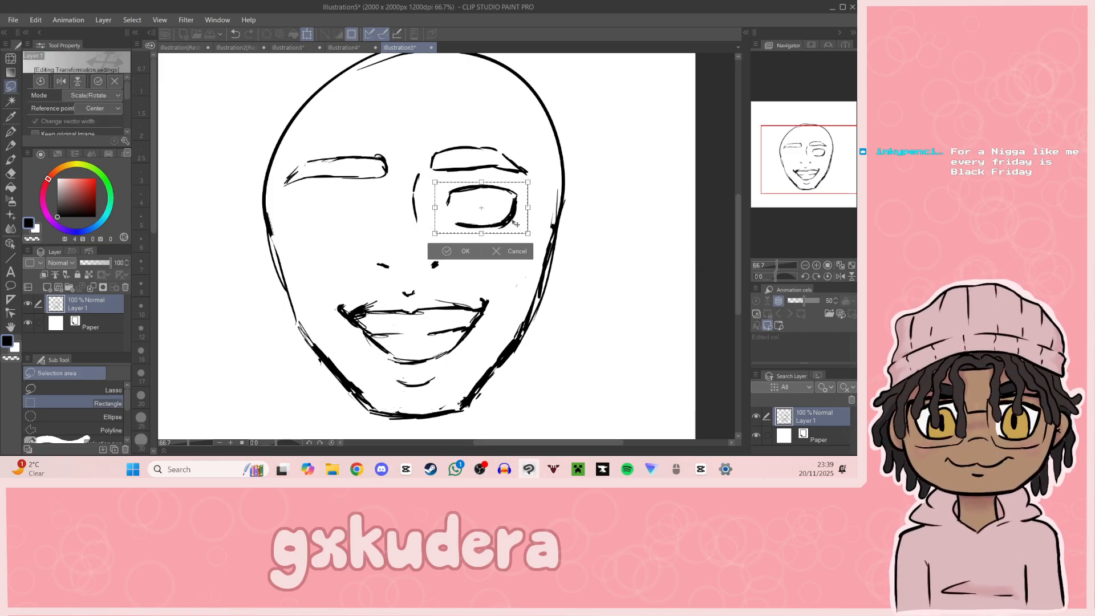
pyautogui.moveTo(431, 177); pyautogui.dragTo(427, 175)
pyautogui.moveTo(505, 221); pyautogui.dragTo(464, 231)
pyautogui.click(462, 248)
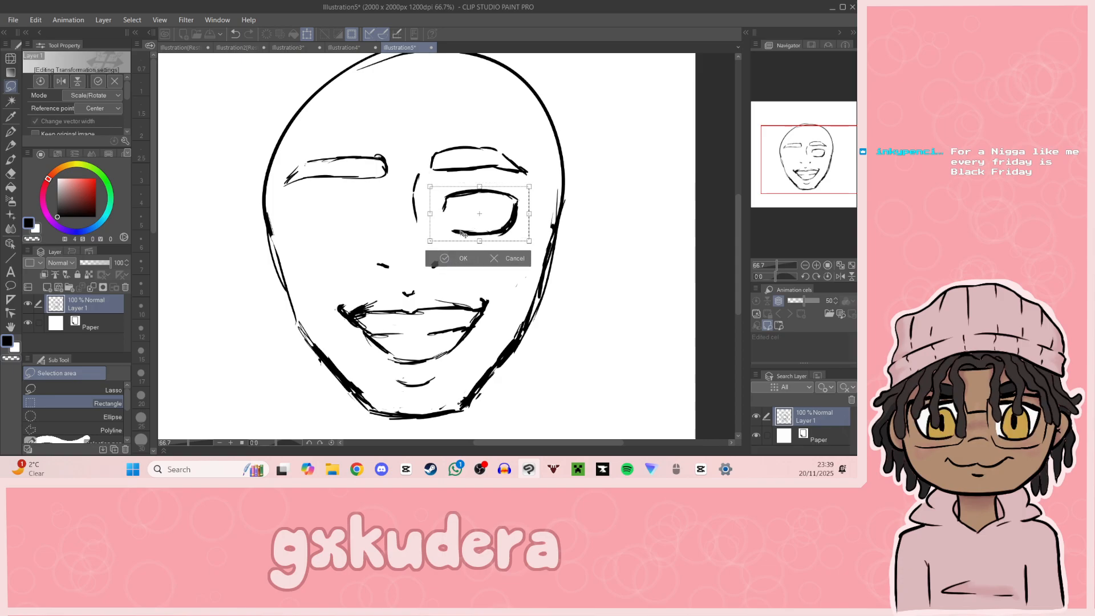
pyautogui.click(444, 257)
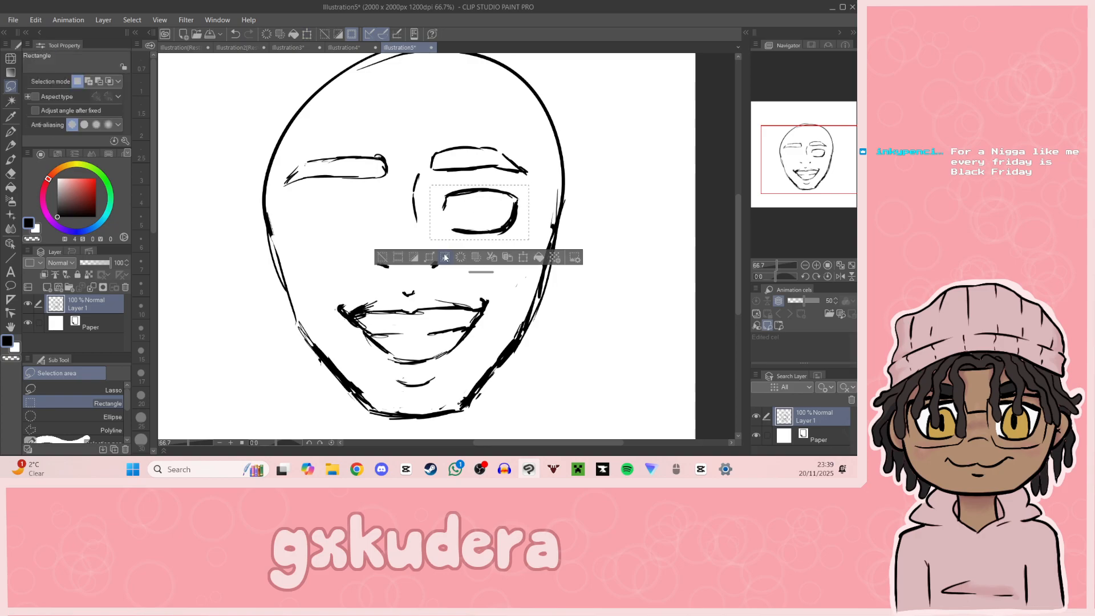
pyautogui.click(383, 258)
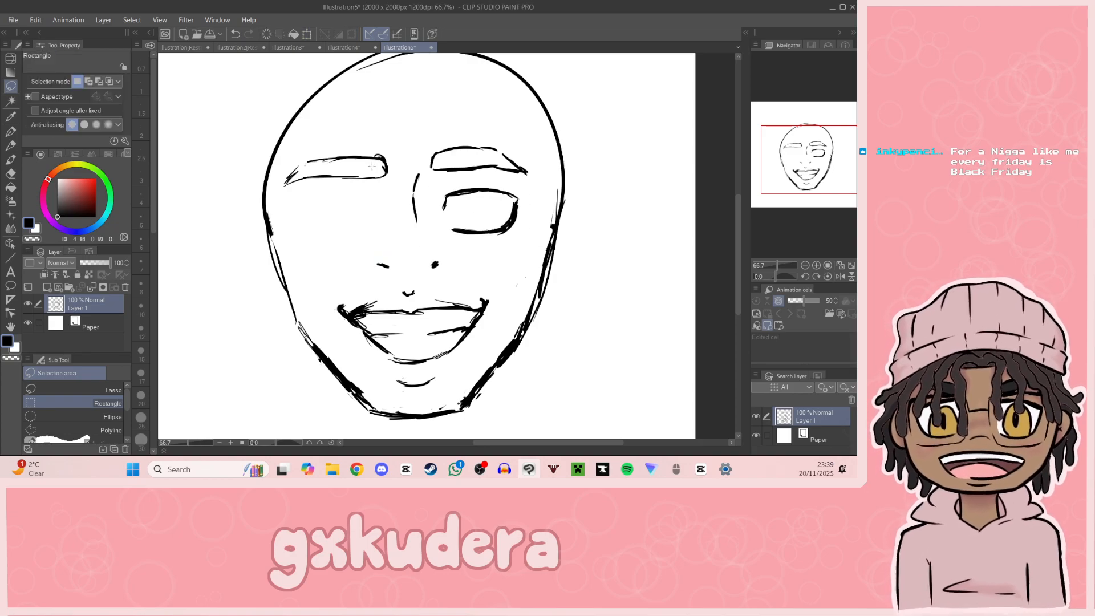
# Step: Select the right eyebrow, move it slightly outward from the nose bridge to line up above the eye, and deselect it
pyautogui.moveTo(421, 131); pyautogui.dragTo(541, 171)
pyautogui.click(523, 201)
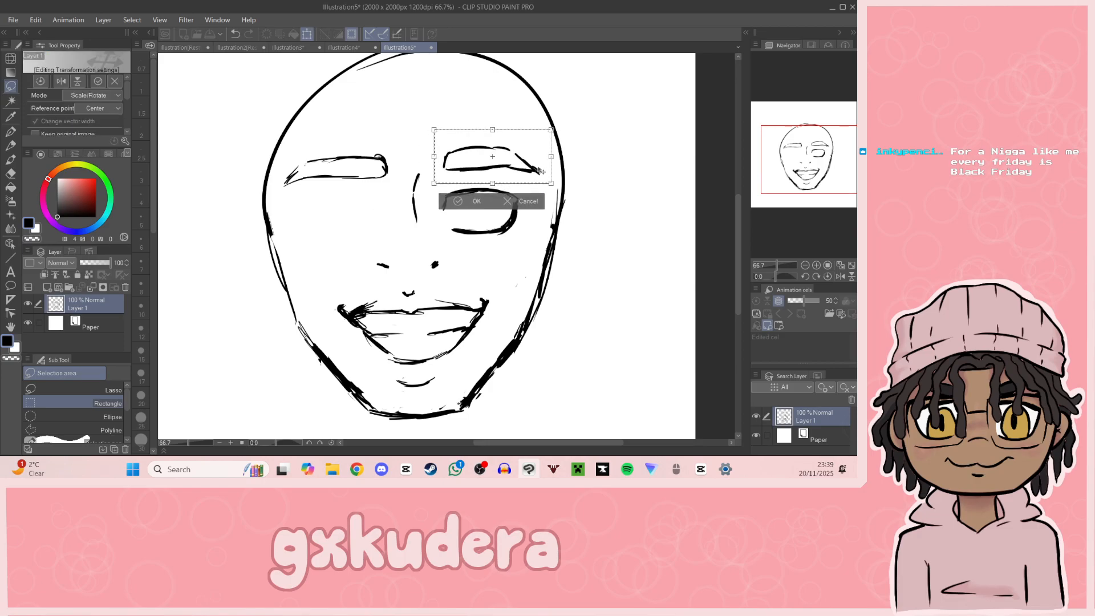
pyautogui.click(473, 201)
pyautogui.click(416, 194)
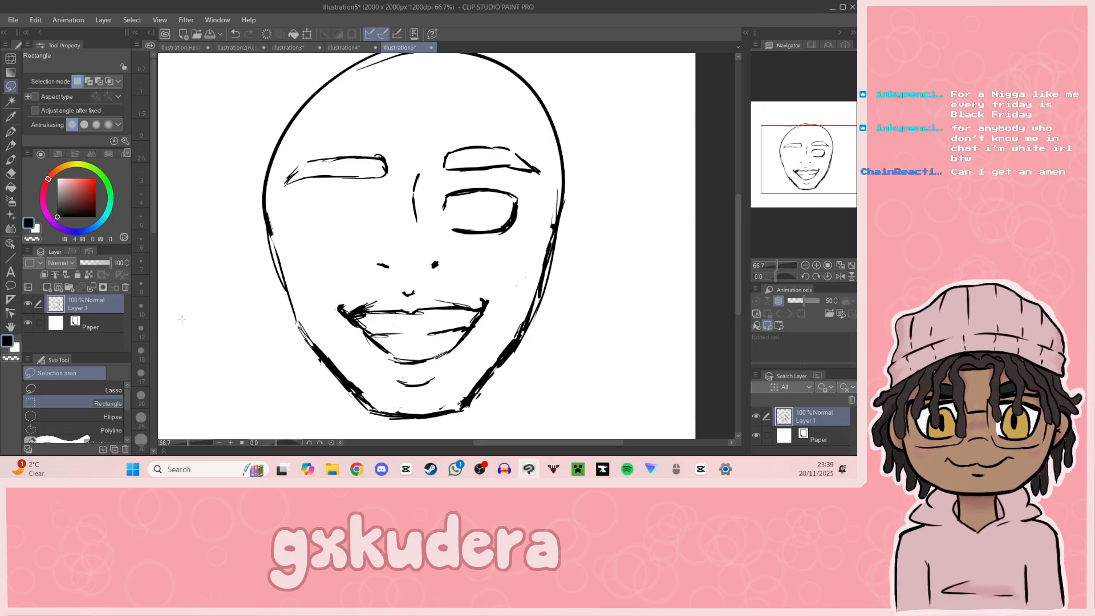
# Step: Shorten the left eyebrow by drawing a new slanted outer end and erasing the old tip beyond it
pyautogui.click(10, 117)
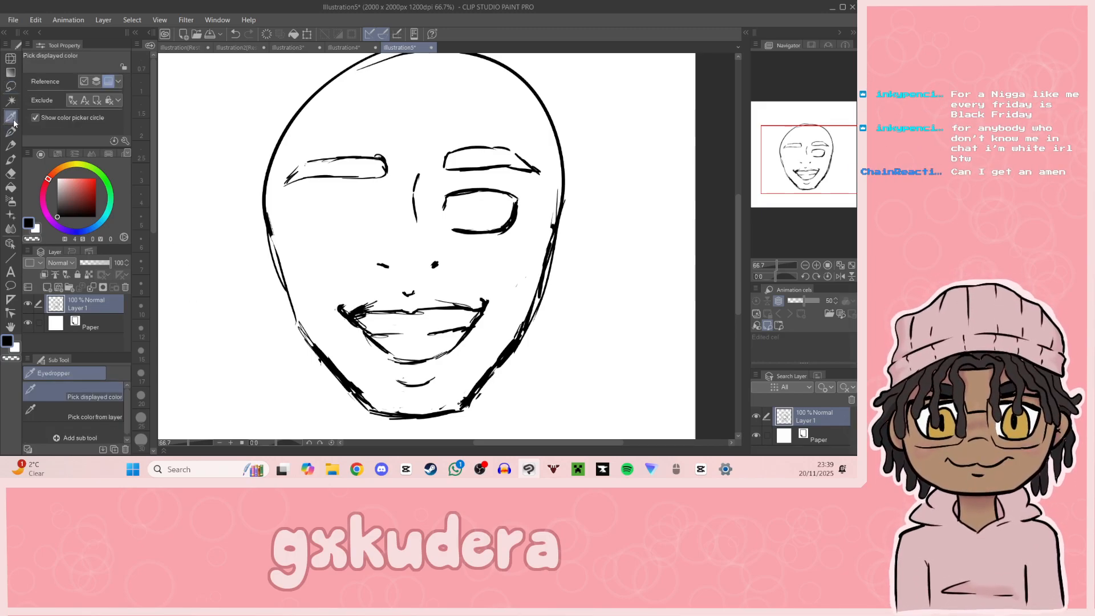
pyautogui.click(11, 133)
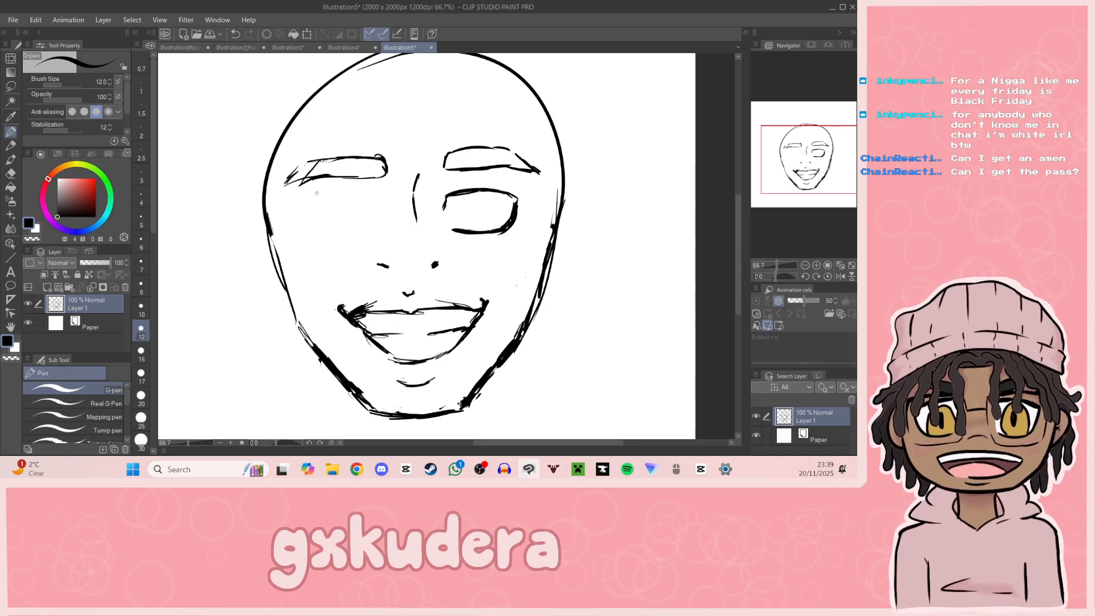
pyautogui.click(11, 173)
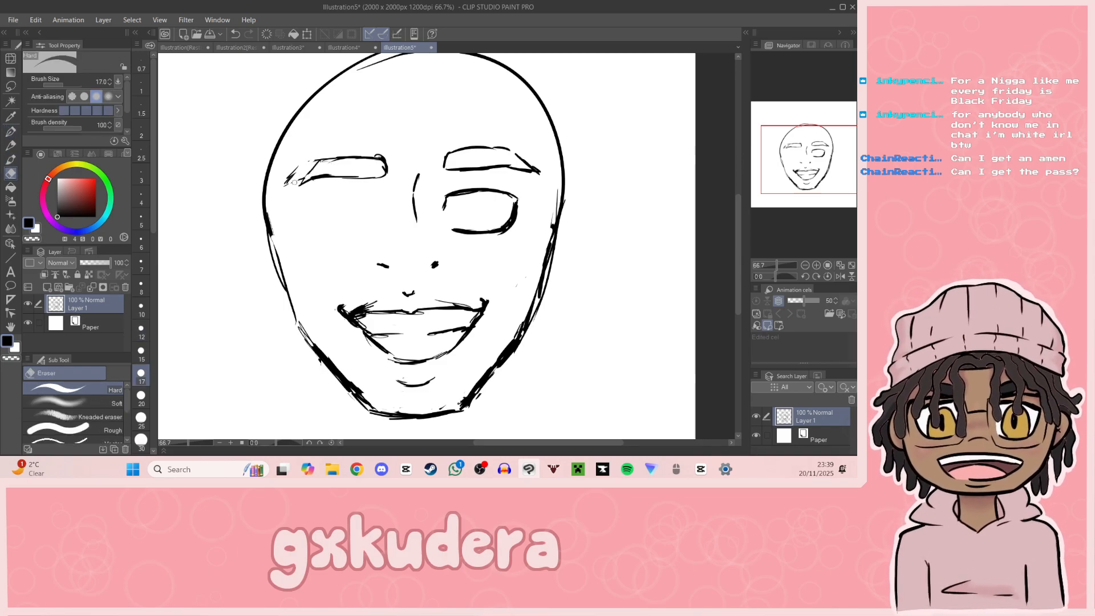
pyautogui.moveTo(297, 171); pyautogui.dragTo(282, 186)
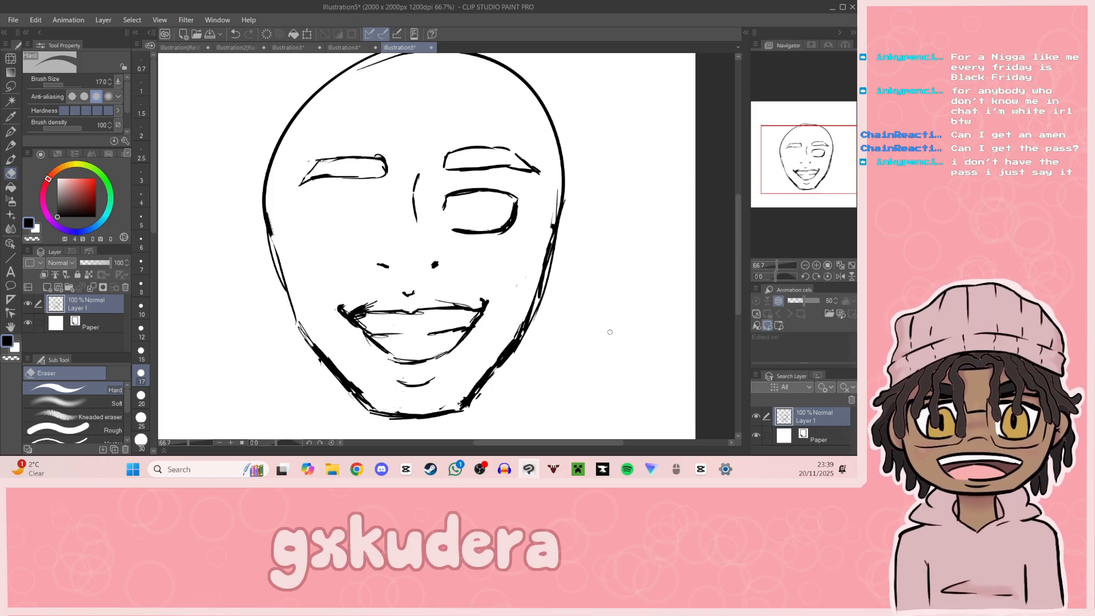
# Step: Select the left eyebrow with a rectangle, shift it slightly outward and down, and clear the selection
pyautogui.click(10, 86)
pyautogui.moveTo(297, 140)
pyautogui.mouseDown()
pyautogui.moveTo(404, 200)
pyautogui.moveTo(368, 188)
pyautogui.moveTo(376, 196)
pyautogui.mouseUp()
pyautogui.click(393, 220)
pyautogui.press('Return')
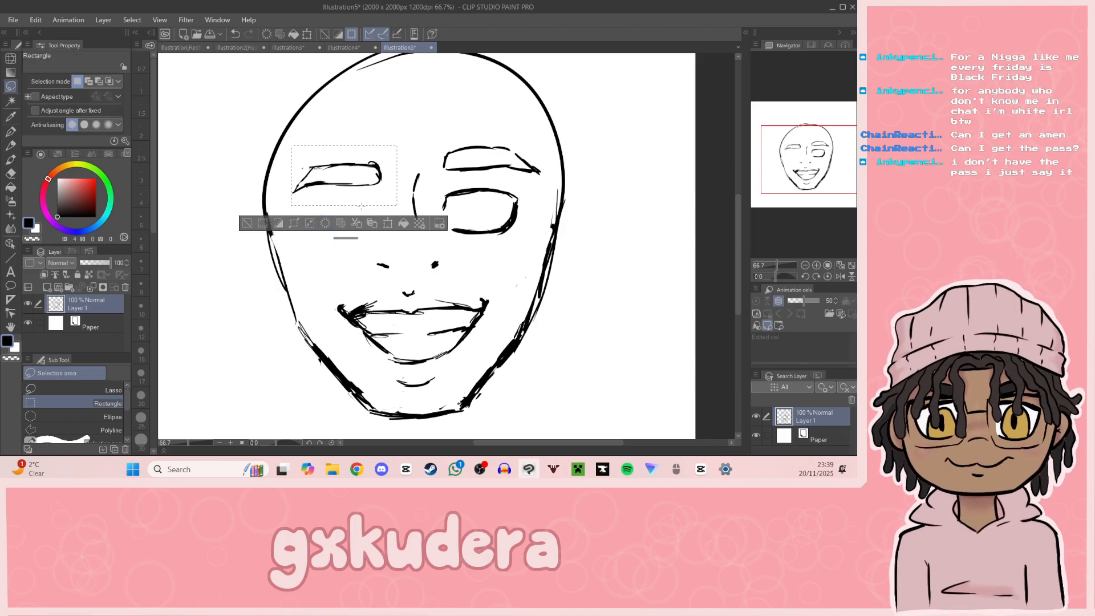
pyautogui.click(246, 224)
# Step: Add a small inner-corner mark to the right eye and thicken its lower lid line with the G-pen
pyautogui.click(816, 265)
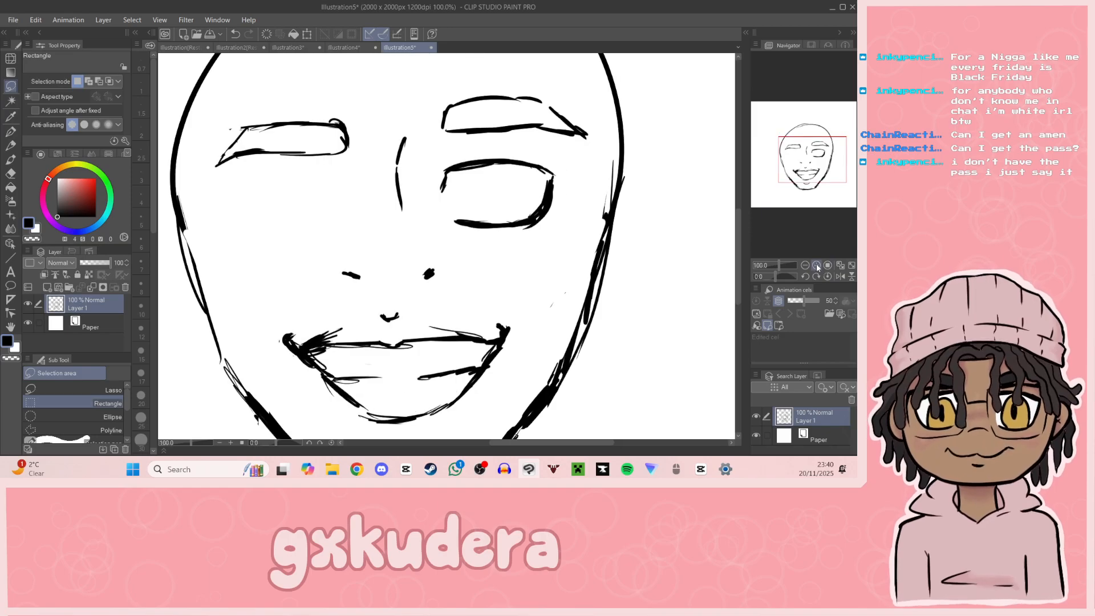
pyautogui.click(816, 266)
pyautogui.click(11, 132)
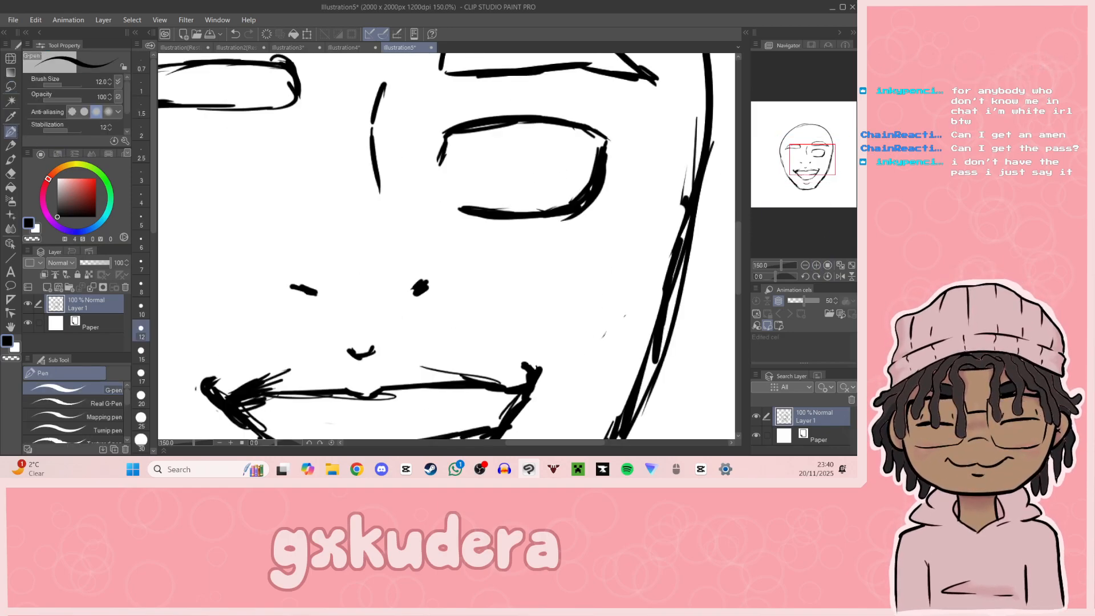
pyautogui.moveTo(422, 201); pyautogui.dragTo(437, 206)
pyautogui.hotkey('ctrl', 'z')
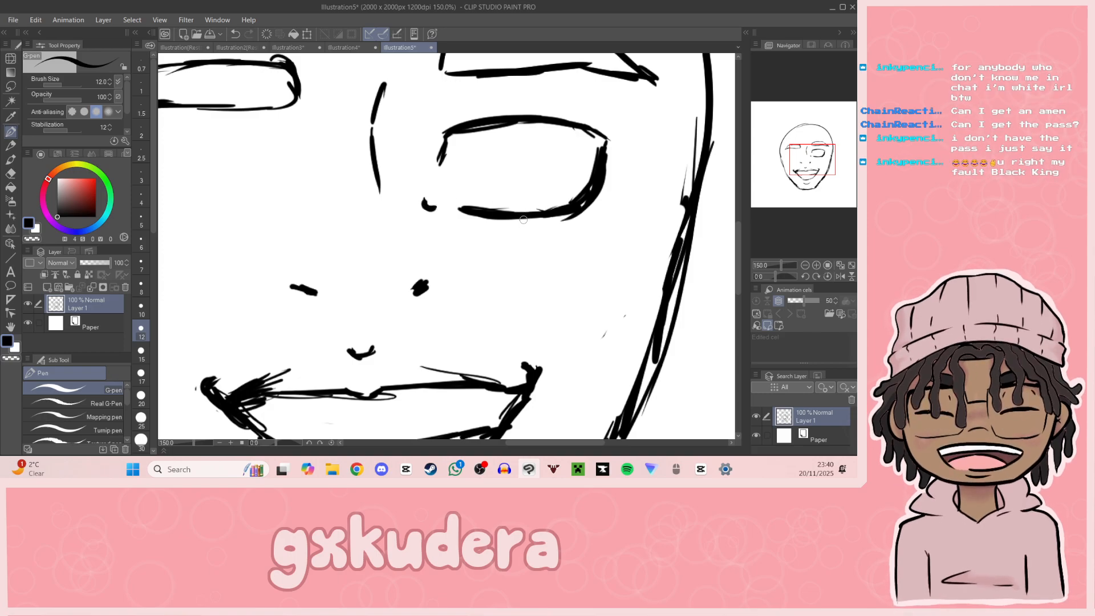
pyautogui.moveTo(460, 211)
pyautogui.mouseDown()
pyautogui.moveTo(546, 218)
pyautogui.moveTo(581, 209)
pyautogui.mouseUp()
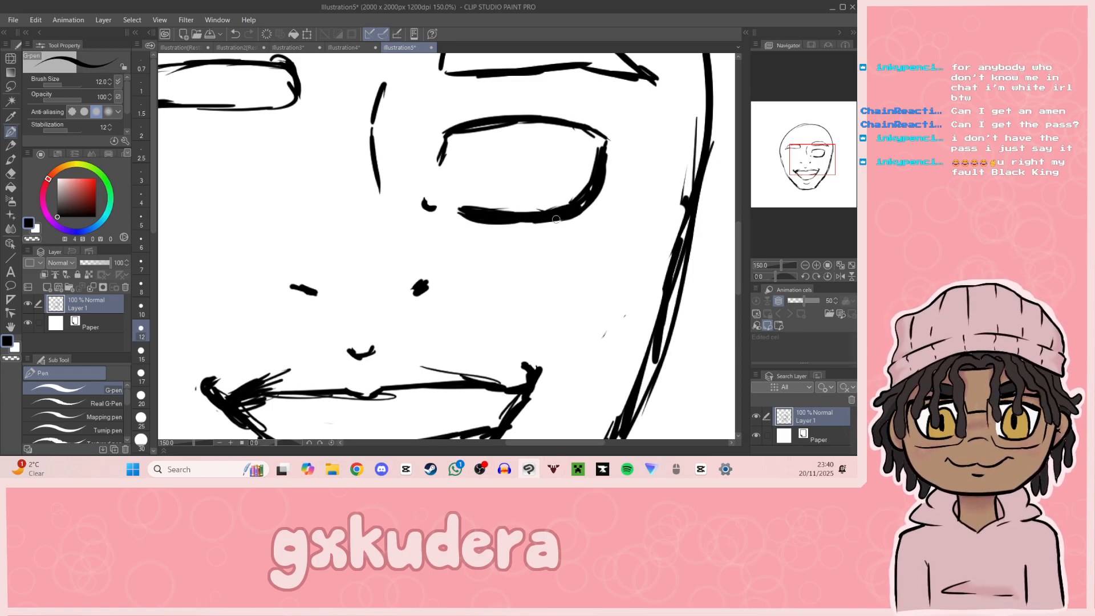
# Step: Thicken the right eye's upper lid line and outer edge, ending in a pointed outer corner
pyautogui.scroll(3, 637, 113)
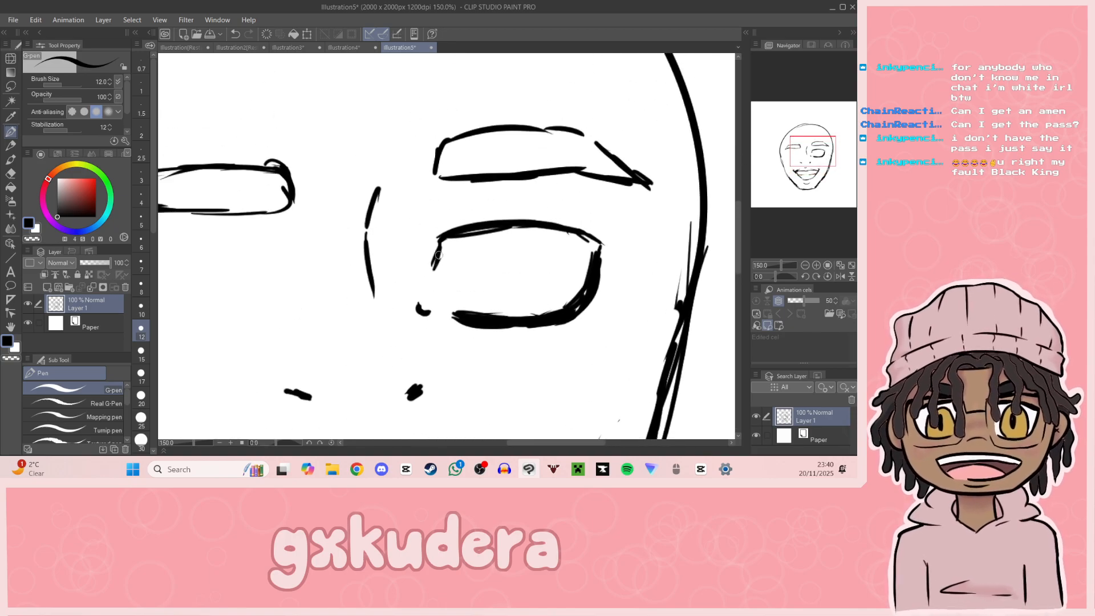
pyautogui.moveTo(442, 241)
pyautogui.mouseDown()
pyautogui.moveTo(436, 265)
pyautogui.moveTo(450, 235)
pyautogui.moveTo(518, 226)
pyautogui.moveTo(493, 228)
pyautogui.moveTo(598, 244)
pyautogui.mouseUp()
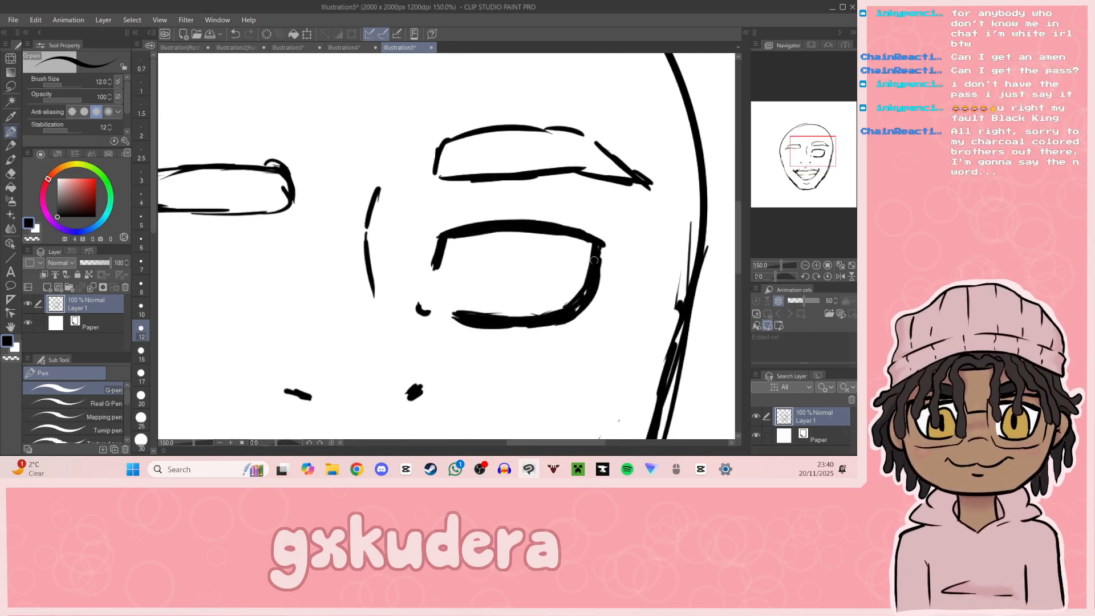
pyautogui.moveTo(805, 150)
pyautogui.mouseDown()
pyautogui.moveTo(808, 163)
pyautogui.moveTo(806, 153)
pyautogui.mouseUp()
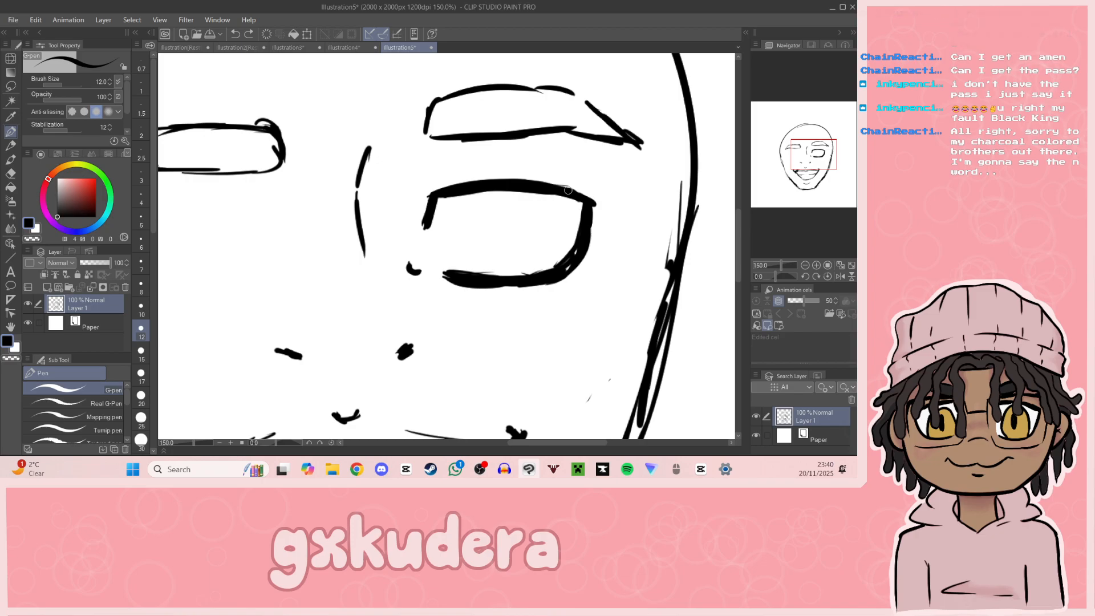
pyautogui.moveTo(573, 195)
pyautogui.mouseDown()
pyautogui.moveTo(597, 194)
pyautogui.moveTo(587, 206)
pyautogui.moveTo(600, 216)
pyautogui.moveTo(591, 208)
pyautogui.moveTo(583, 250)
pyautogui.mouseUp()
# Step: Draw a round iris inside the right eye, with its top tucked under the upper lid
pyautogui.moveTo(472, 196)
pyautogui.mouseDown()
pyautogui.moveTo(478, 223)
pyautogui.moveTo(463, 220)
pyautogui.moveTo(492, 264)
pyautogui.moveTo(471, 252)
pyautogui.moveTo(530, 254)
pyautogui.mouseUp()
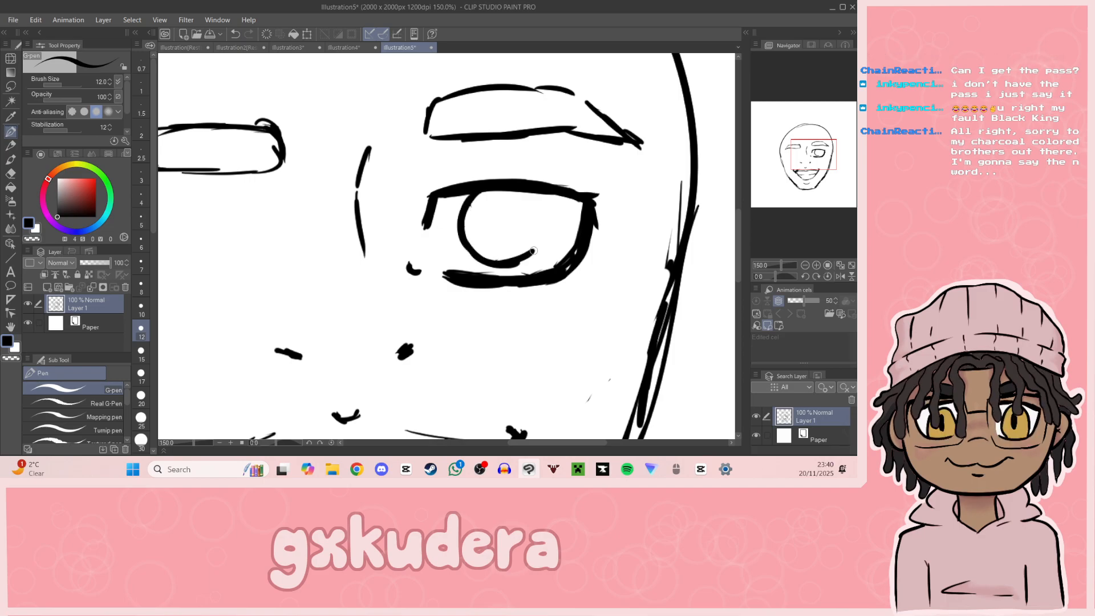
pyautogui.moveTo(533, 195); pyautogui.dragTo(533, 247)
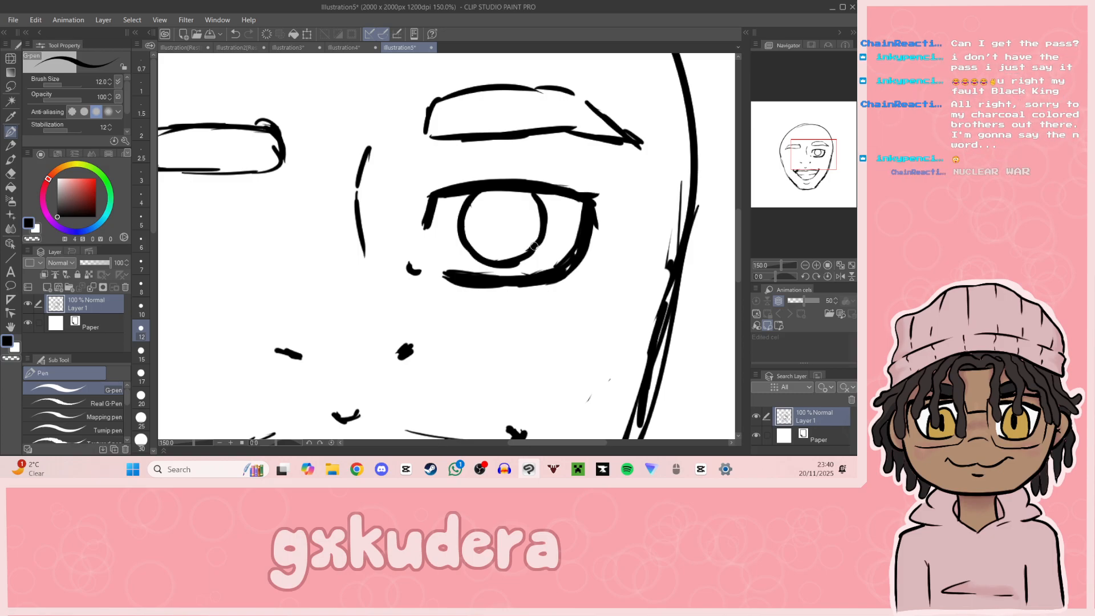
pyautogui.moveTo(828, 169)
pyautogui.mouseDown()
pyautogui.moveTo(839, 154)
pyautogui.moveTo(829, 169)
pyautogui.mouseUp()
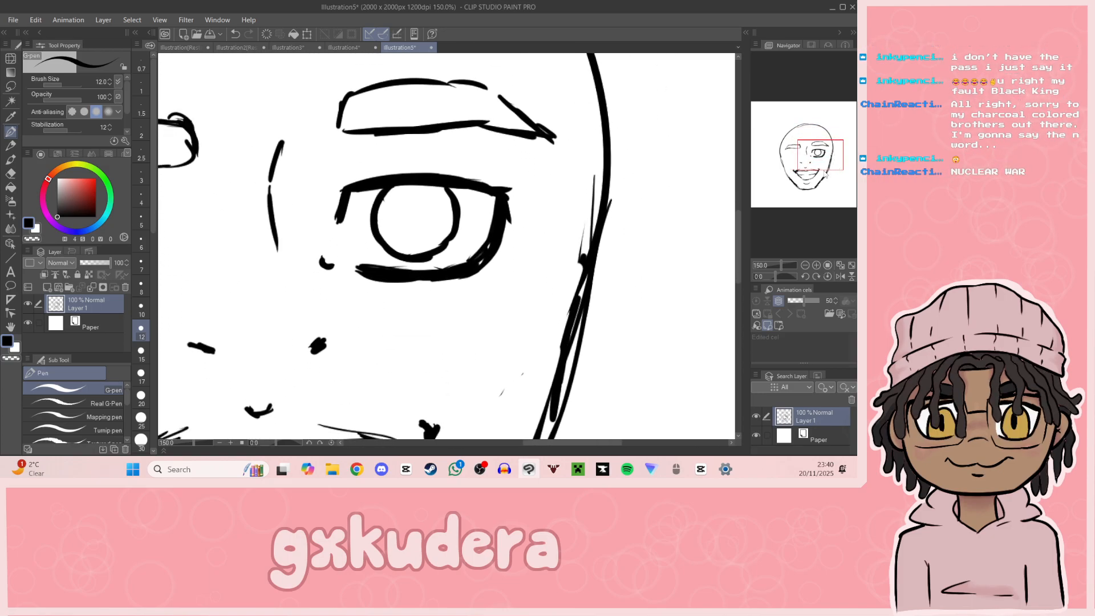
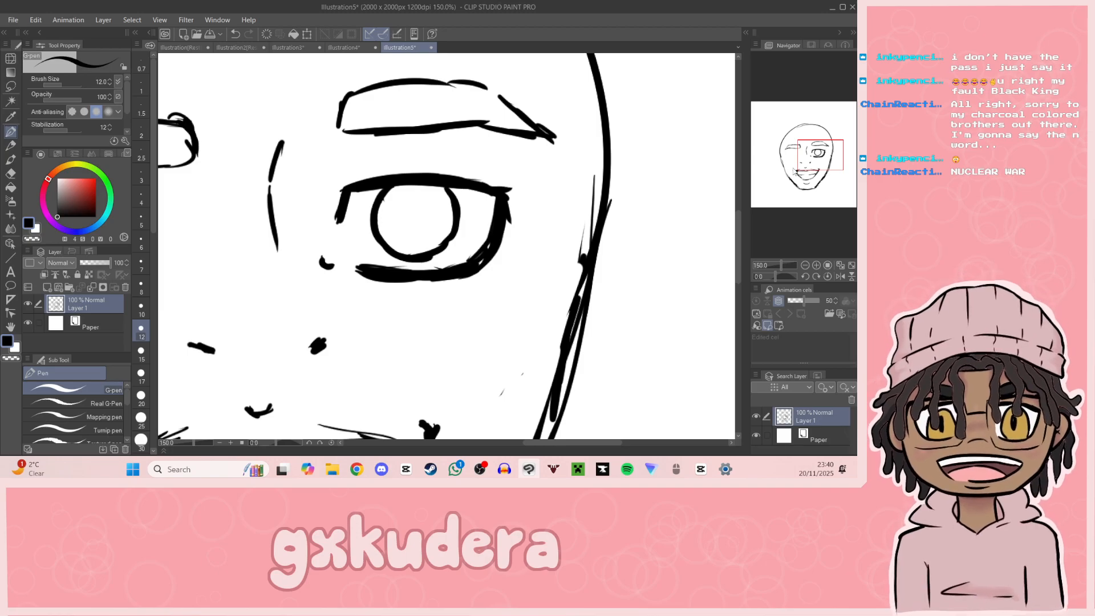
# Step: Check the white-haired portrait in Illustration2, and add short slanted strokes above both ends of the new character's right upper lid
pyautogui.click(240, 47)
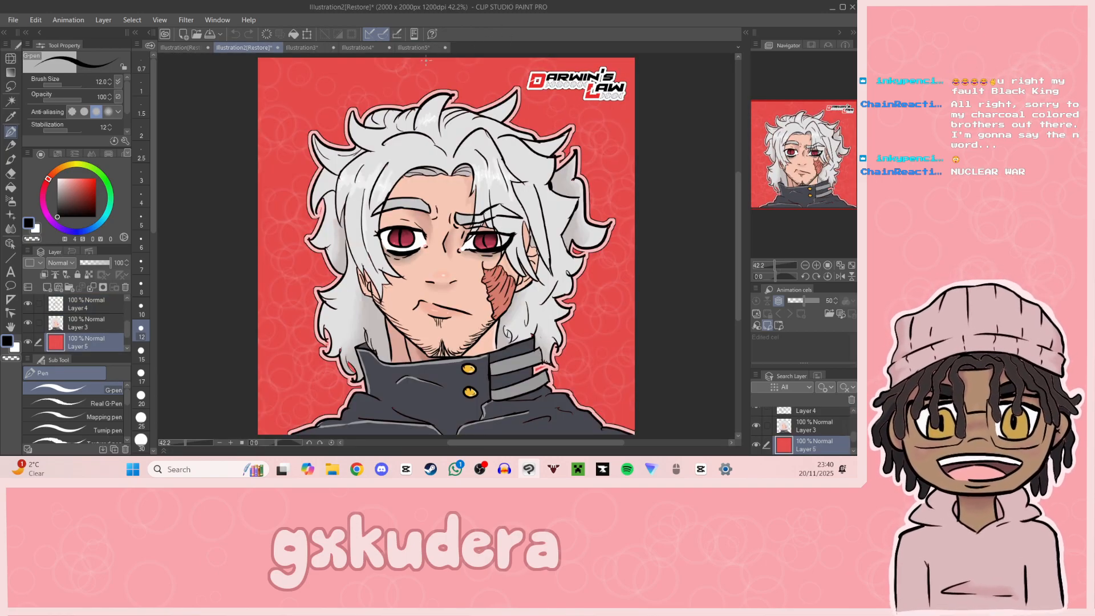
pyautogui.click(414, 47)
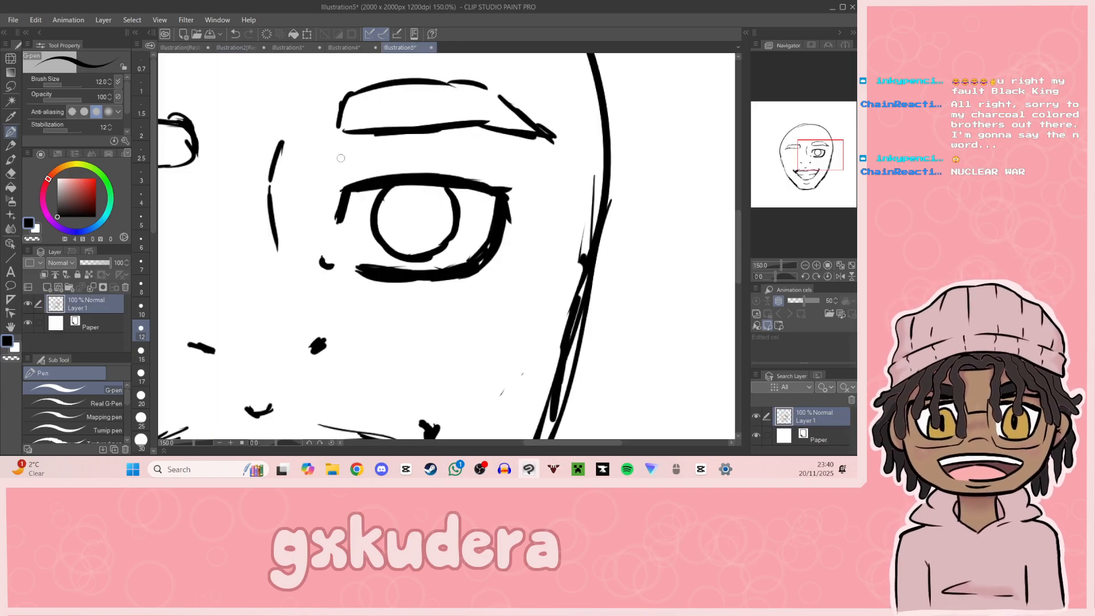
pyautogui.moveTo(344, 191); pyautogui.dragTo(369, 168)
pyautogui.moveTo(487, 175)
pyautogui.mouseDown()
pyautogui.moveTo(497, 186)
pyautogui.moveTo(476, 174)
pyautogui.mouseUp()
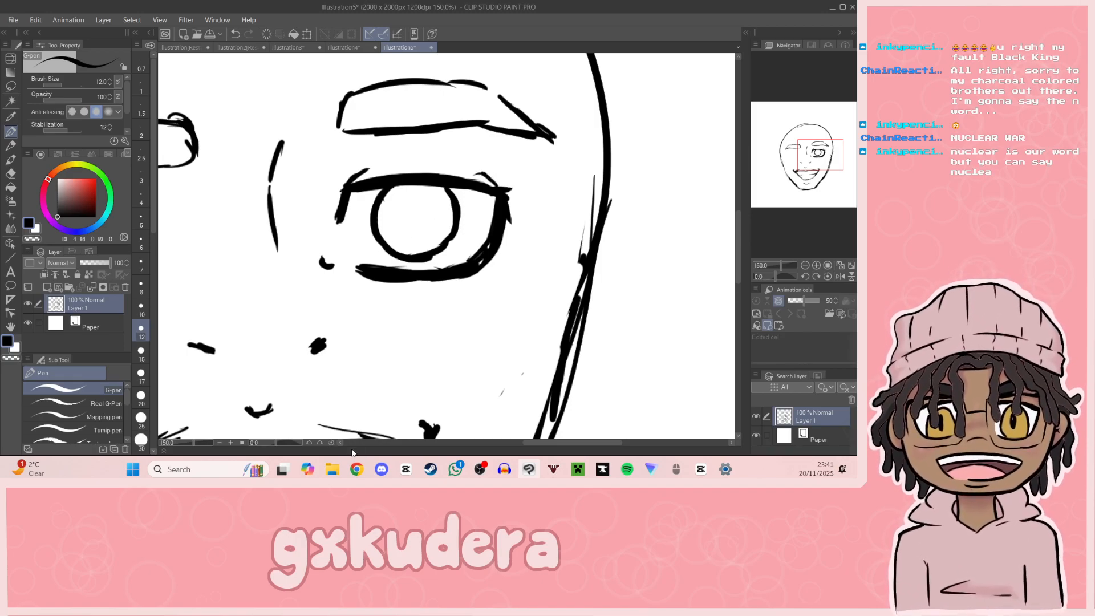
pyautogui.moveTo(346, 460)
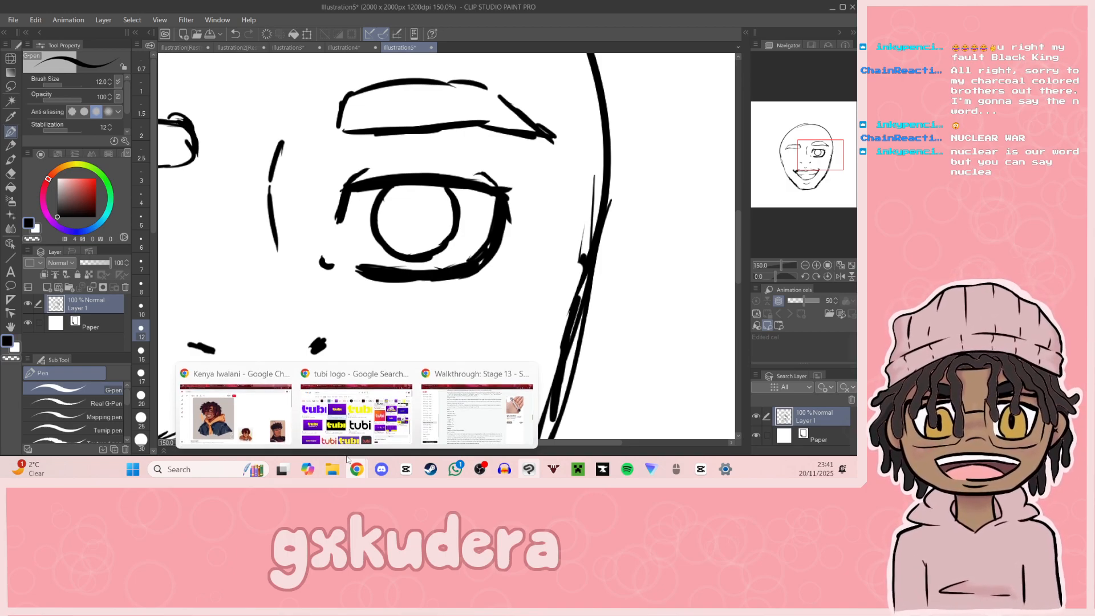
pyautogui.moveTo(829, 164); pyautogui.dragTo(819, 171)
pyautogui.moveTo(378, 279)
pyautogui.mouseDown()
pyautogui.moveTo(402, 260)
pyautogui.moveTo(380, 287)
pyautogui.moveTo(401, 290)
pyautogui.moveTo(415, 238)
pyautogui.moveTo(413, 278)
pyautogui.mouseUp()
pyautogui.hotkey('ctrl', 'z')
pyautogui.hotkey('ctrl', 'z')
pyautogui.hotkey('ctrl', 'z')
pyautogui.hotkey('ctrl', 'z')
pyautogui.hotkey('ctrl', 'z')
# Step: Place a small solid round pupil in the centre of the right eye's iris
pyautogui.moveTo(784, 192); pyautogui.dragTo(820, 166)
pyautogui.click(804, 264)
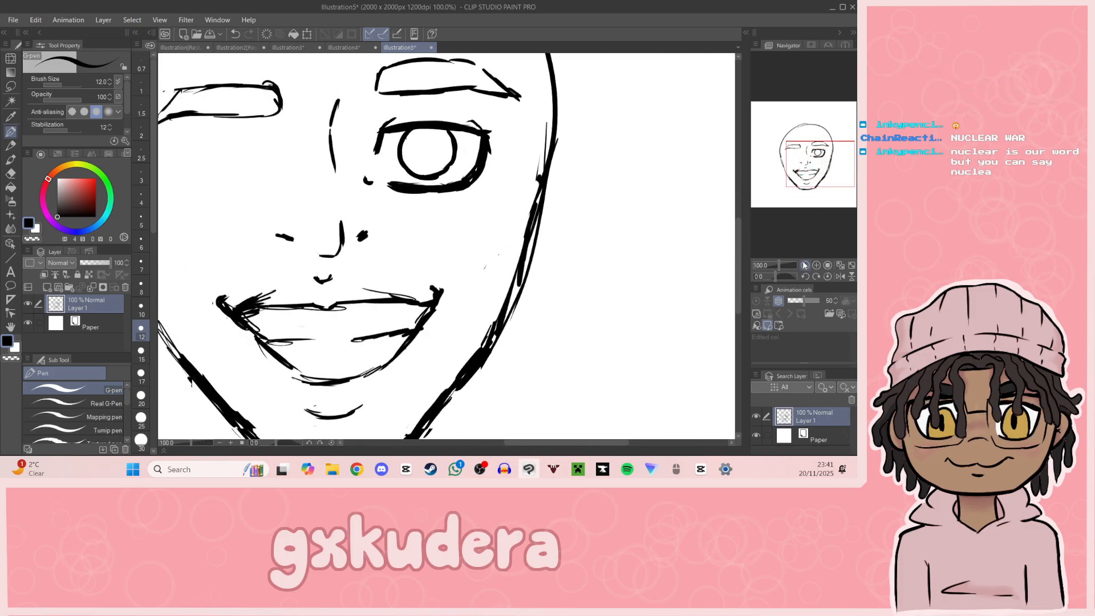
pyautogui.click(804, 264)
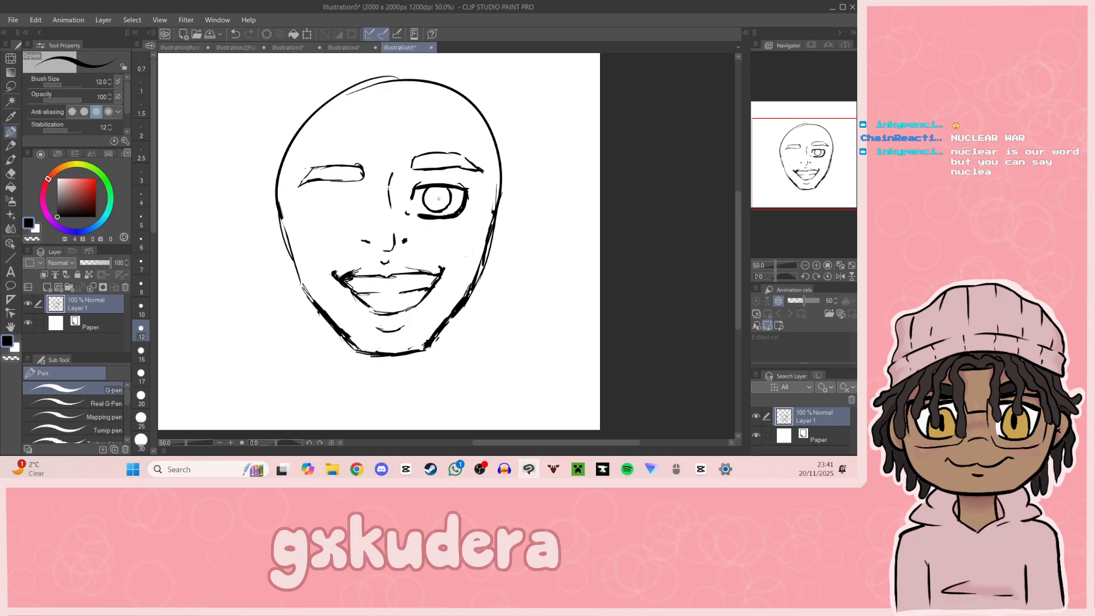
pyautogui.click(436, 198)
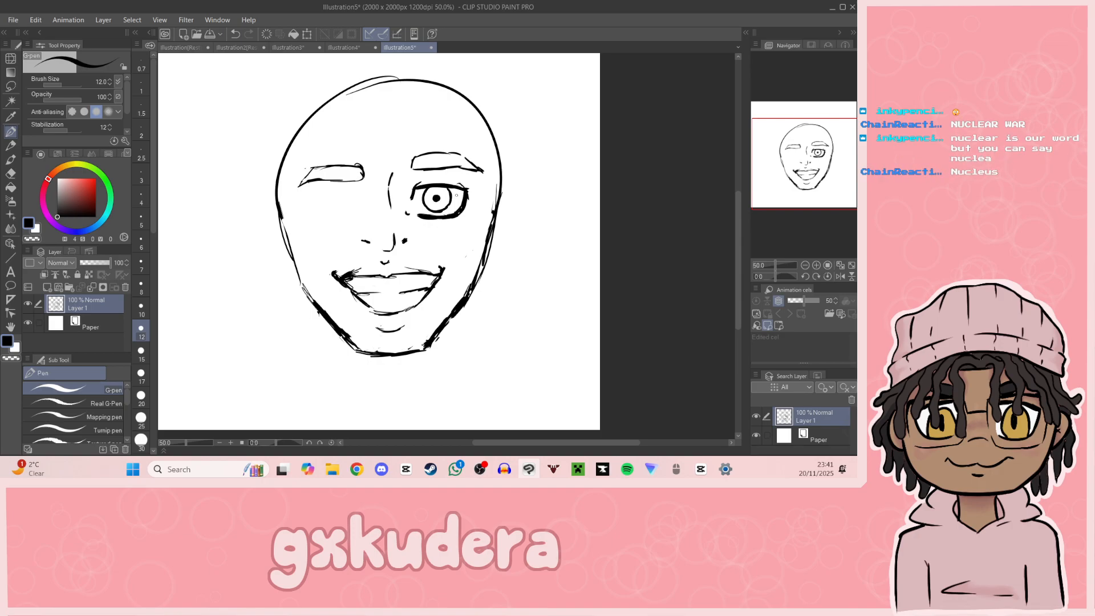
pyautogui.moveTo(799, 187); pyautogui.dragTo(820, 171)
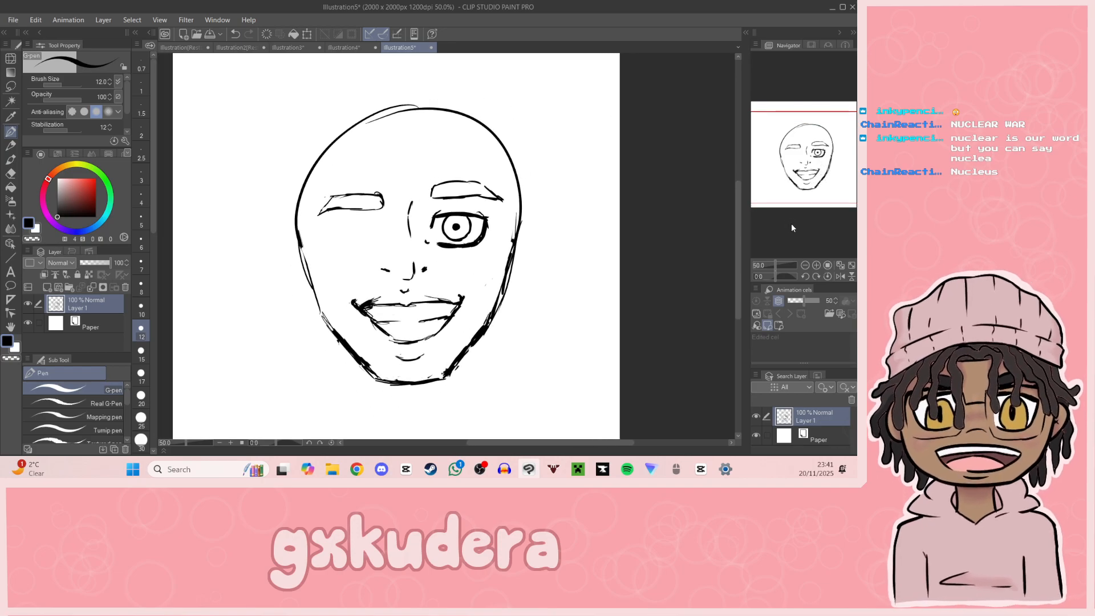
pyautogui.click(816, 264)
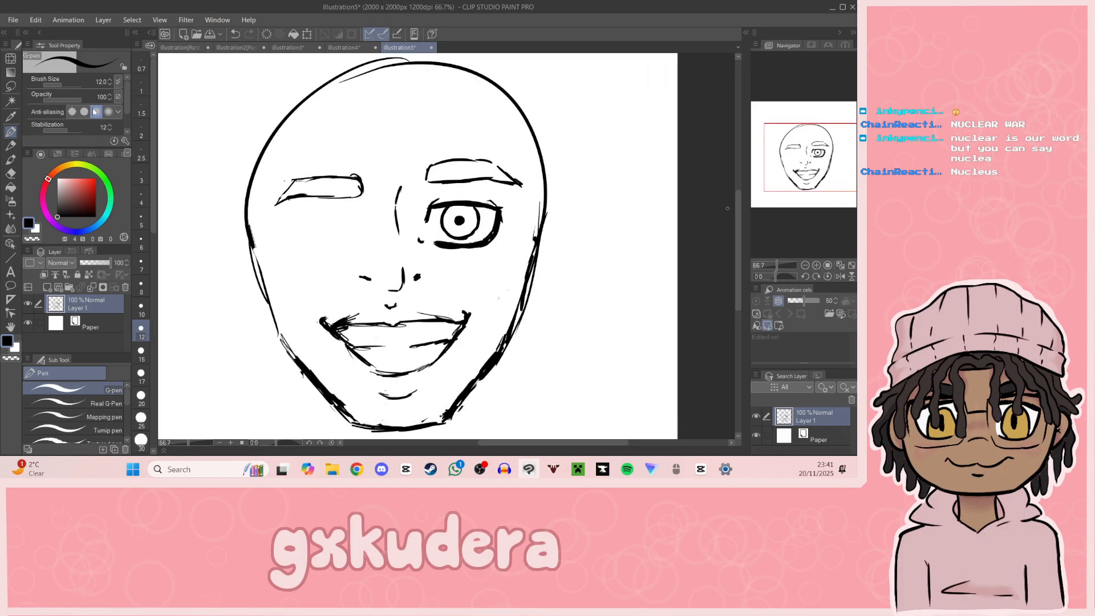
pyautogui.click(10, 85)
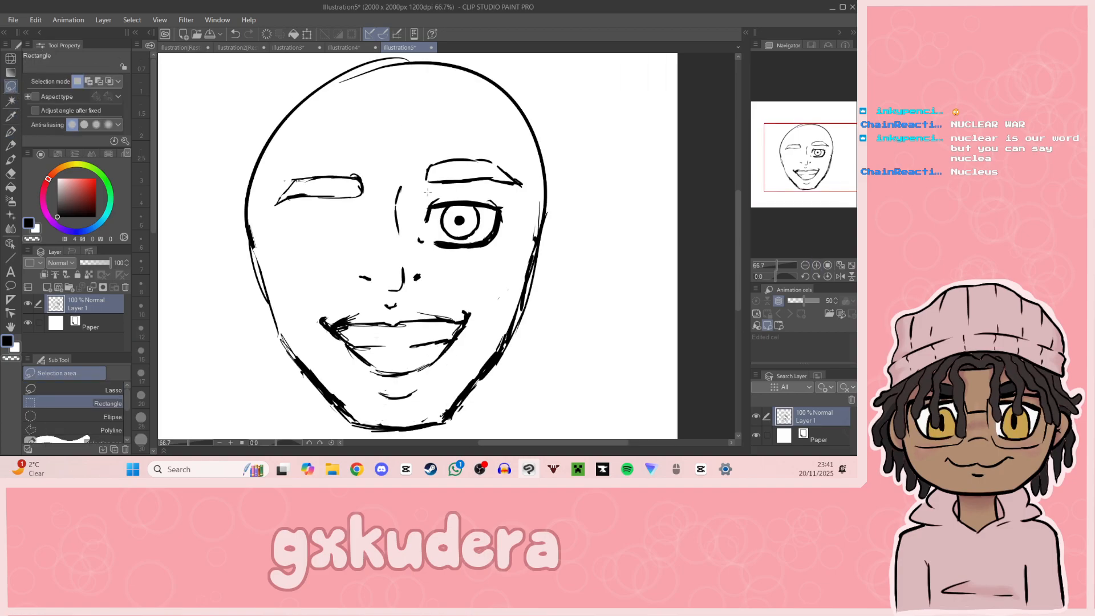
pyautogui.moveTo(414, 188); pyautogui.dragTo(511, 256)
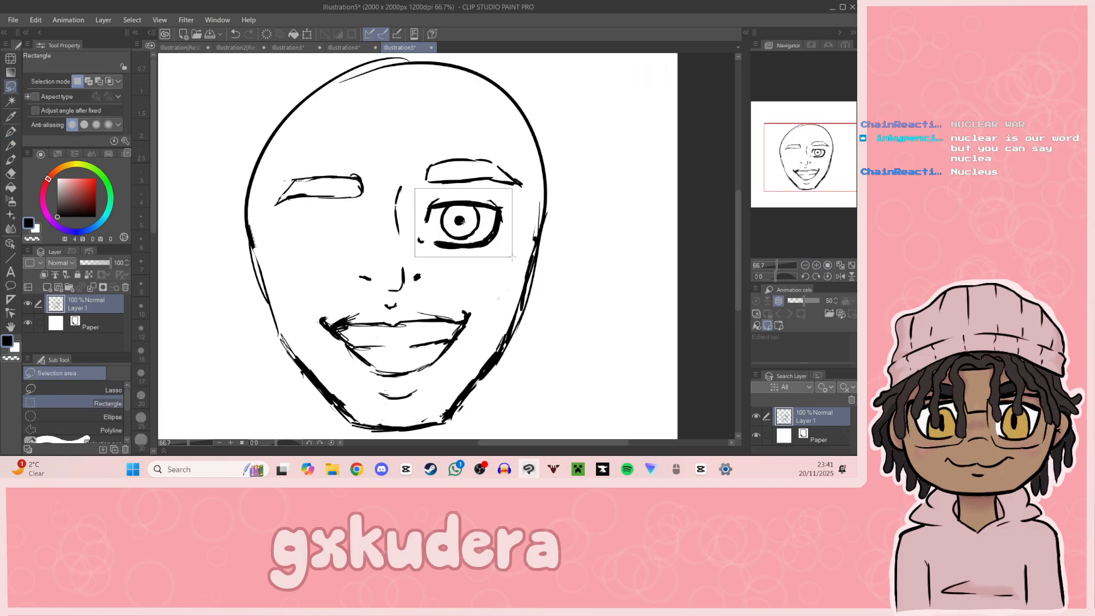
pyautogui.click(393, 233)
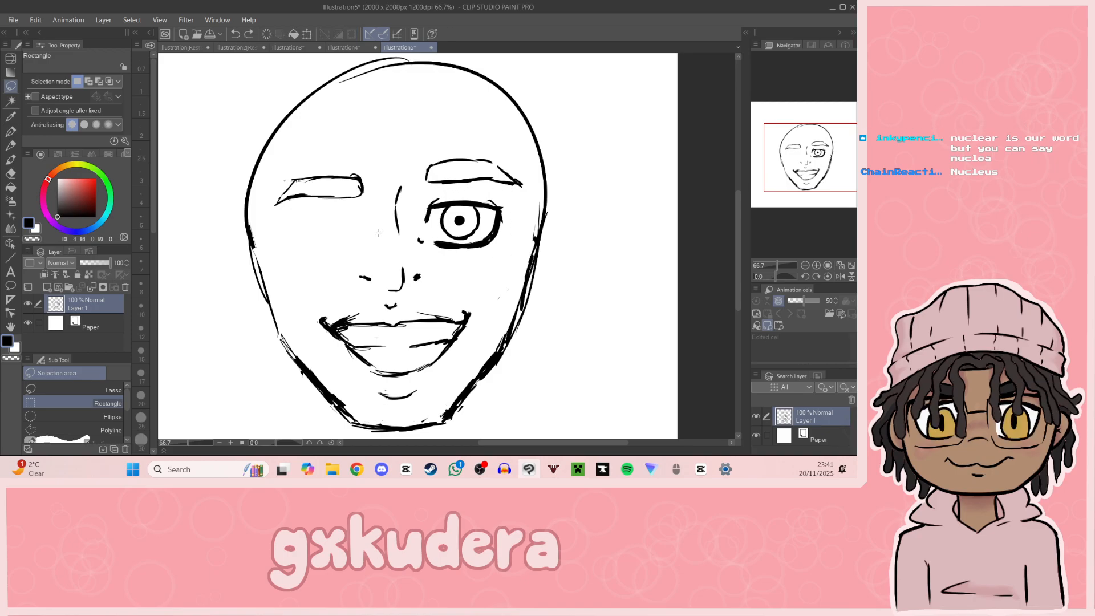
# Step: Draw a thick arched upper lid over the right eye and erase the old straight lid line beneath it
pyautogui.click(816, 265)
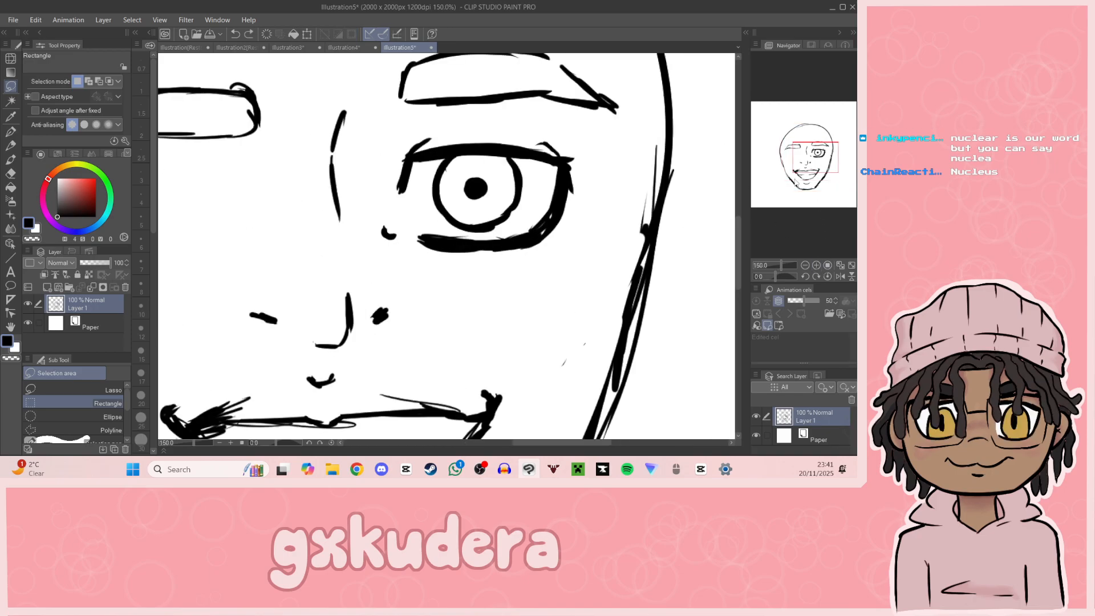
pyautogui.moveTo(407, 158)
pyautogui.mouseDown()
pyautogui.moveTo(458, 138)
pyautogui.moveTo(433, 143)
pyautogui.moveTo(525, 146)
pyautogui.moveTo(483, 139)
pyautogui.moveTo(560, 162)
pyautogui.moveTo(516, 139)
pyautogui.moveTo(564, 164)
pyautogui.moveTo(491, 141)
pyautogui.moveTo(417, 164)
pyautogui.moveTo(480, 150)
pyautogui.moveTo(537, 163)
pyautogui.mouseUp()
pyautogui.click(10, 173)
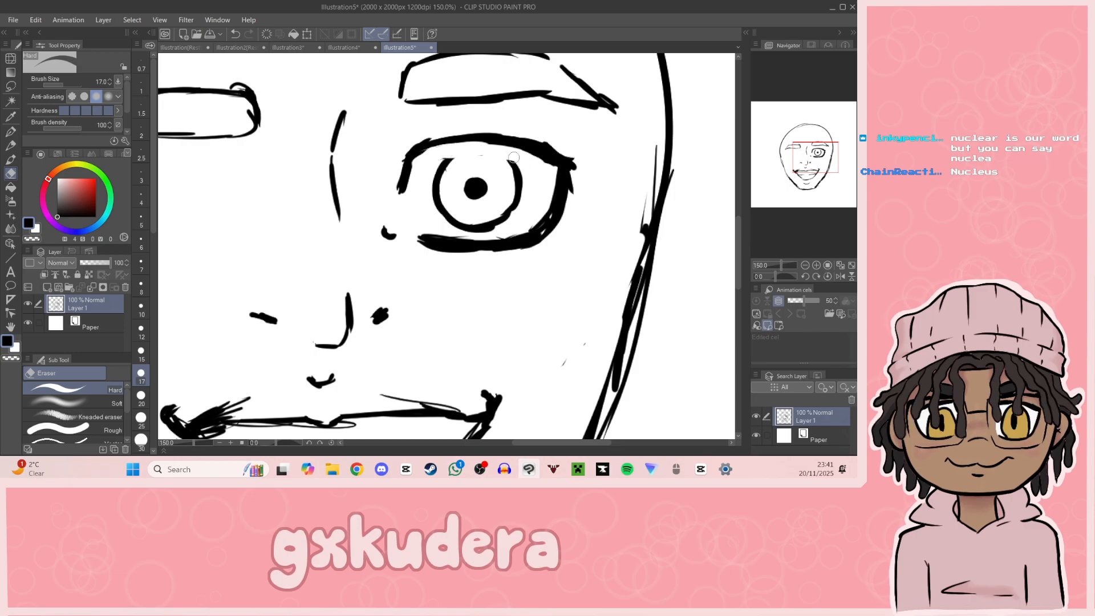
# Step: Draw a higher lower lid line on the right eye curving up to the outer corner, and erase the old thick one
pyautogui.click(10, 131)
pyautogui.moveTo(422, 227)
pyautogui.mouseDown()
pyautogui.moveTo(509, 229)
pyautogui.moveTo(466, 230)
pyautogui.moveTo(541, 215)
pyautogui.mouseUp()
pyautogui.moveTo(566, 175)
pyautogui.mouseDown()
pyautogui.moveTo(536, 216)
pyautogui.moveTo(519, 213)
pyautogui.mouseUp()
pyautogui.click(10, 174)
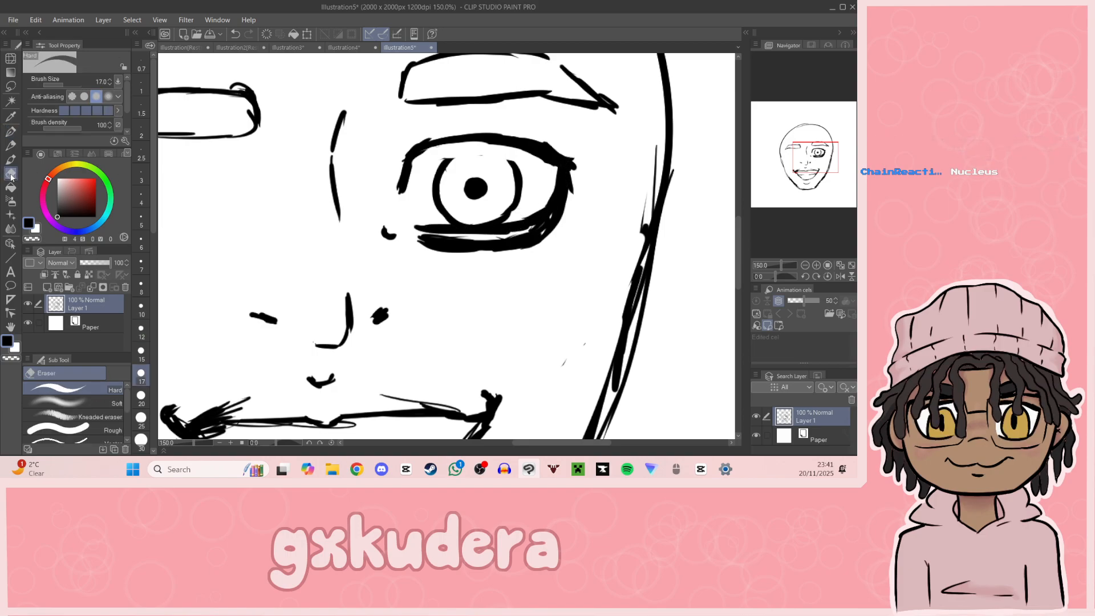
pyautogui.moveTo(453, 248)
pyautogui.mouseDown()
pyautogui.moveTo(425, 239)
pyautogui.moveTo(516, 243)
pyautogui.moveTo(562, 219)
pyautogui.mouseUp()
pyautogui.moveTo(503, 257)
pyautogui.mouseDown()
pyautogui.moveTo(555, 214)
pyautogui.moveTo(468, 256)
pyautogui.moveTo(518, 241)
pyautogui.moveTo(478, 247)
pyautogui.mouseUp()
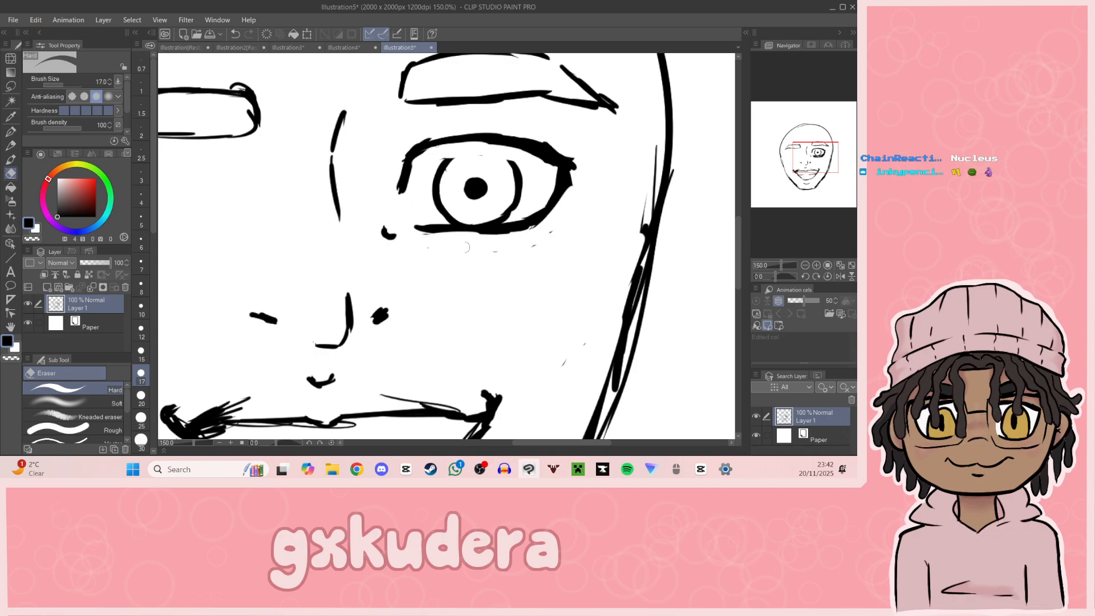
# Step: Close the open top of the right eye's iris with a curved G-pen stroke joining both sides
pyautogui.moveTo(820, 156)
pyautogui.mouseDown()
pyautogui.moveTo(829, 170)
pyautogui.moveTo(830, 158)
pyautogui.moveTo(816, 157)
pyautogui.mouseUp()
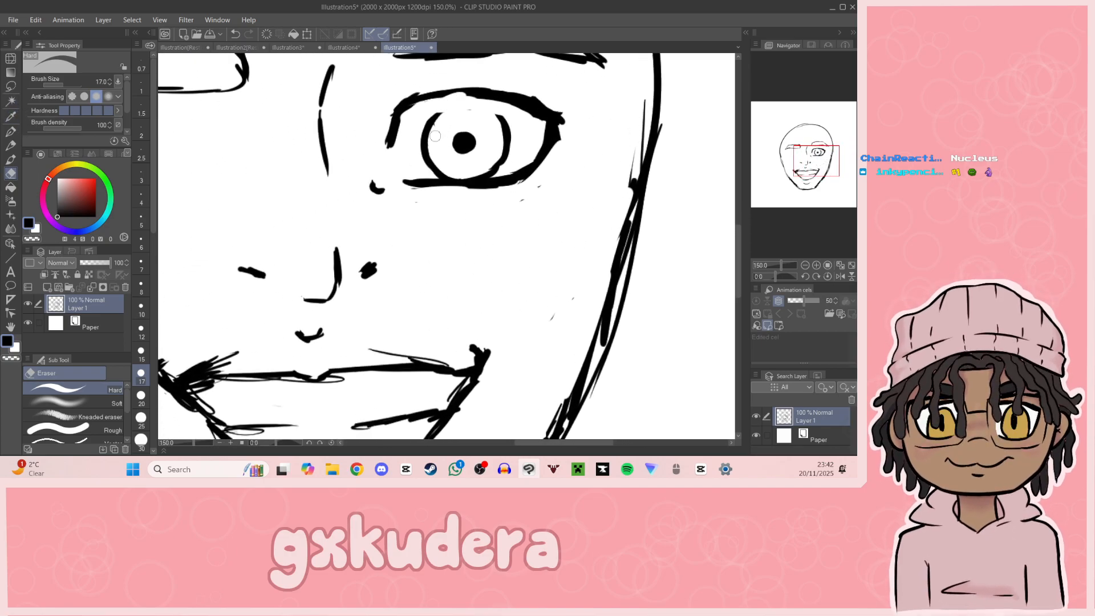
pyautogui.press('p')
pyautogui.moveTo(423, 134)
pyautogui.mouseDown()
pyautogui.moveTo(450, 98)
pyautogui.moveTo(509, 124)
pyautogui.mouseUp()
pyautogui.hotkey('ctrl', 'z')
pyautogui.hotkey('ctrl', 'z')
pyautogui.moveTo(423, 132); pyautogui.dragTo(509, 125)
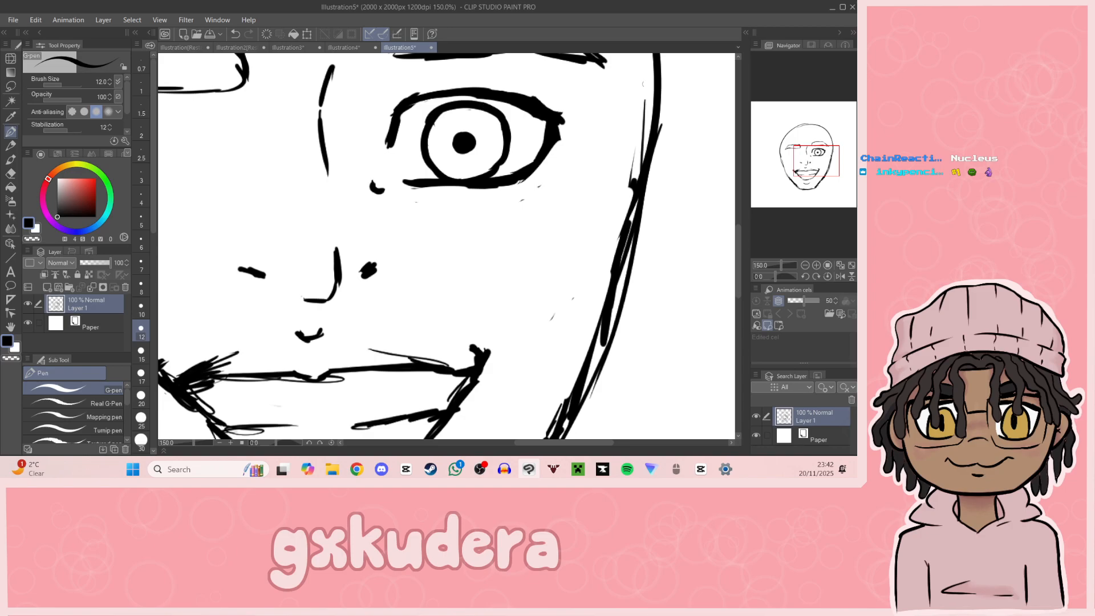
# Step: Extend the right eye's inner edge line downward and sharpen the outer corner of the lid into a point
pyautogui.moveTo(818, 169); pyautogui.dragTo(816, 165)
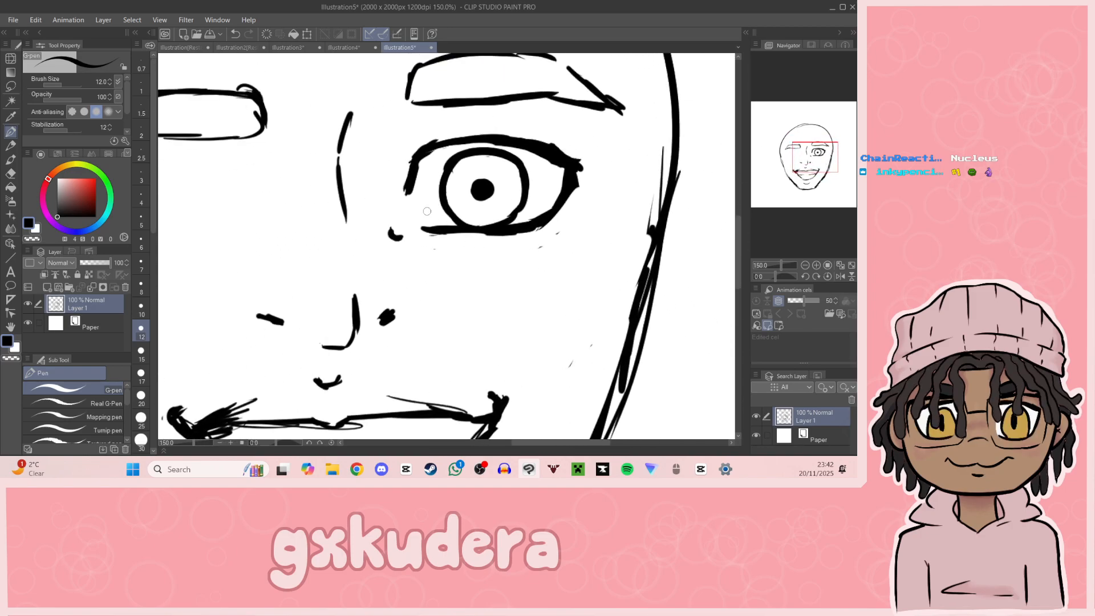
pyautogui.moveTo(392, 226); pyautogui.dragTo(399, 233)
pyautogui.hotkey('ctrl', 'z')
pyautogui.moveTo(408, 189); pyautogui.dragTo(400, 211)
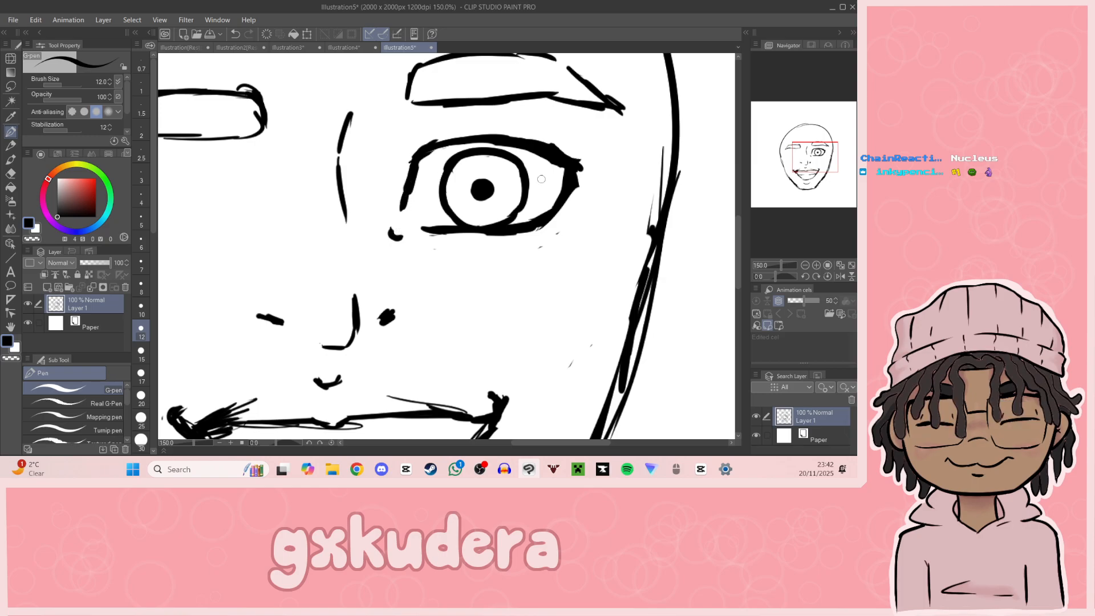
pyautogui.moveTo(576, 165)
pyautogui.mouseDown()
pyautogui.moveTo(600, 153)
pyautogui.moveTo(551, 152)
pyautogui.moveTo(574, 152)
pyautogui.mouseUp()
pyautogui.moveTo(819, 153); pyautogui.dragTo(817, 159)
pyautogui.hotkey('ctrl', 'z')
# Step: Try short lashes along the right eye's lower outer edge and undo the extra strokes
pyautogui.moveTo(544, 167); pyautogui.dragTo(541, 183)
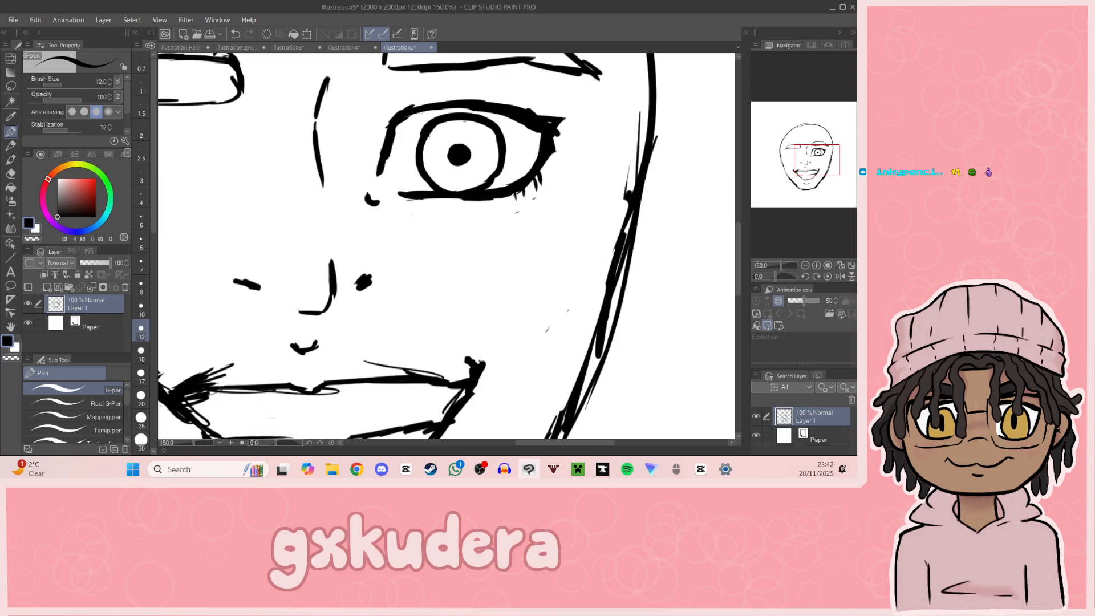
pyautogui.moveTo(811, 182)
pyautogui.mouseDown()
pyautogui.moveTo(820, 190)
pyautogui.moveTo(822, 171)
pyautogui.moveTo(809, 180)
pyautogui.mouseUp()
pyautogui.hotkey('ctrl', 'z')
pyautogui.hotkey('ctrl', 'z')
pyautogui.hotkey('ctrl', 'z')
pyautogui.moveTo(428, 136); pyautogui.dragTo(448, 110)
pyautogui.hotkey('ctrl', 'z')
pyautogui.hotkey('ctrl', 'z')
pyautogui.hotkey('ctrl', 'z')
pyautogui.hotkey('ctrl', 'z')
# Step: Add short lash flicks above the inner and outer ends of the right eye's upper lid
pyautogui.moveTo(593, 217)
pyautogui.mouseDown()
pyautogui.moveTo(385, 223)
pyautogui.moveTo(228, 255)
pyautogui.moveTo(326, 218)
pyautogui.mouseUp()
pyautogui.moveTo(805, 166)
pyautogui.mouseDown()
pyautogui.moveTo(836, 172)
pyautogui.moveTo(815, 151)
pyautogui.mouseUp()
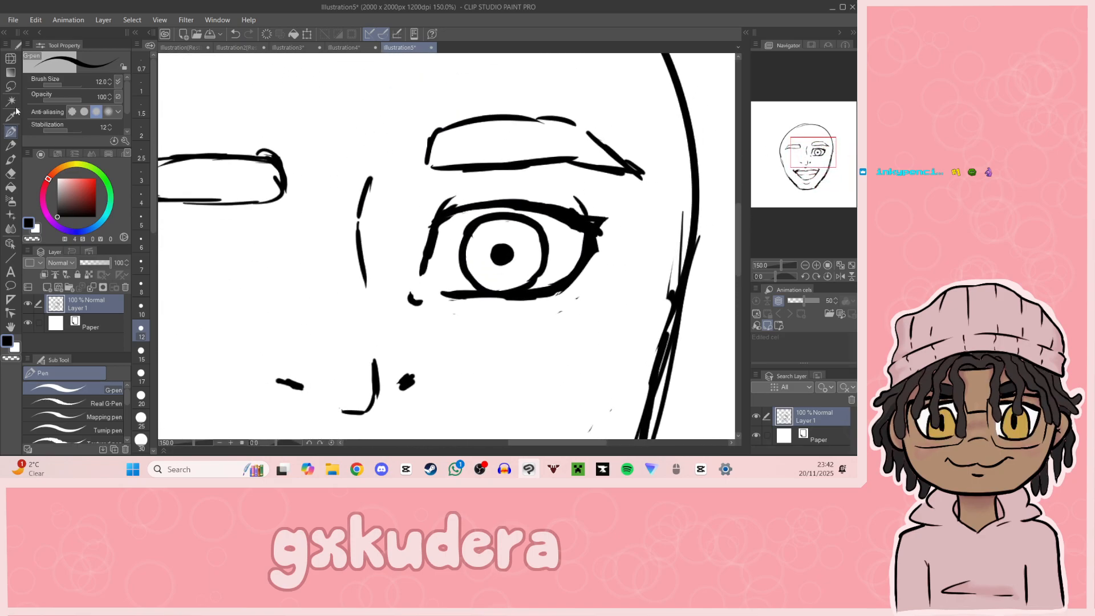
# Step: Select the right eyebrow with a rectangle, rotate it clockwise so its outer end slopes down, raise it slightly, and clear the selection
pyautogui.click(11, 87)
pyautogui.moveTo(403, 78); pyautogui.dragTo(666, 185)
pyautogui.hotkey('ctrl', 't')
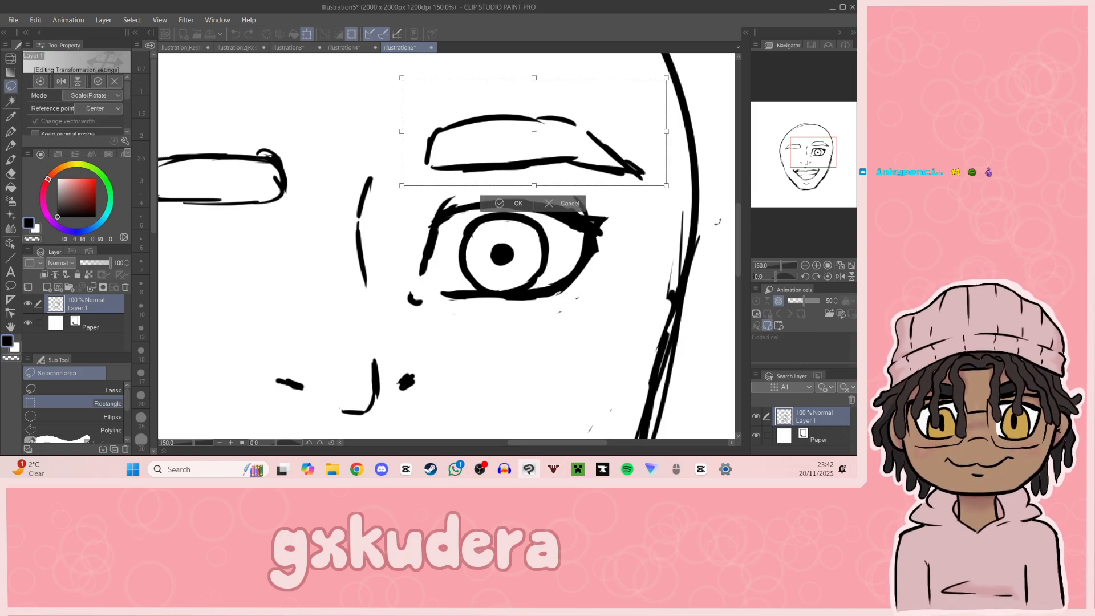
pyautogui.doubleClick(805, 265)
pyautogui.moveTo(551, 224); pyautogui.dragTo(519, 216)
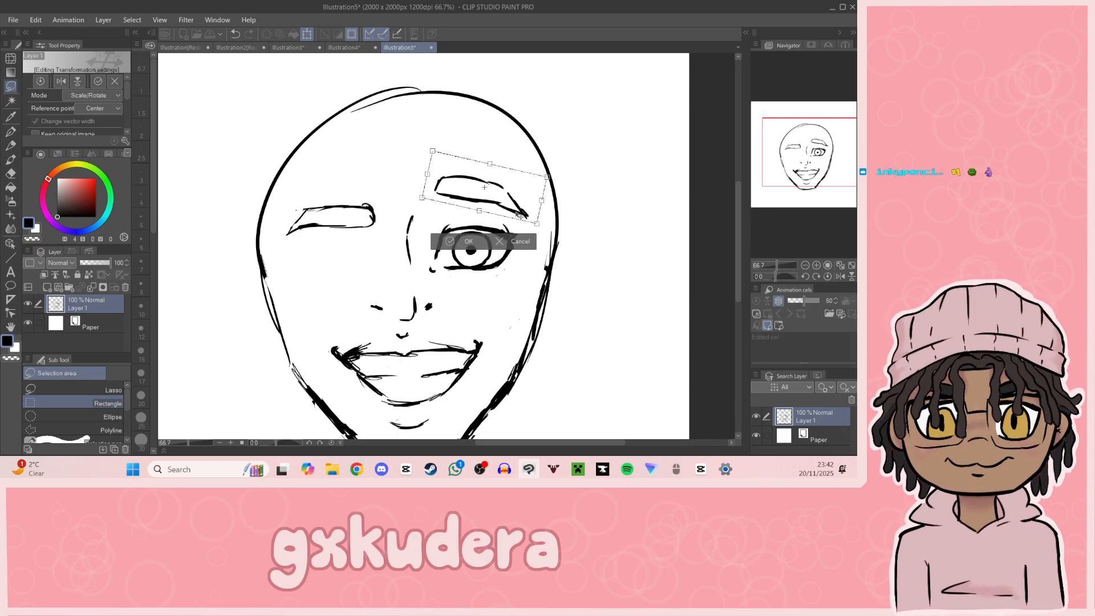
pyautogui.click(466, 242)
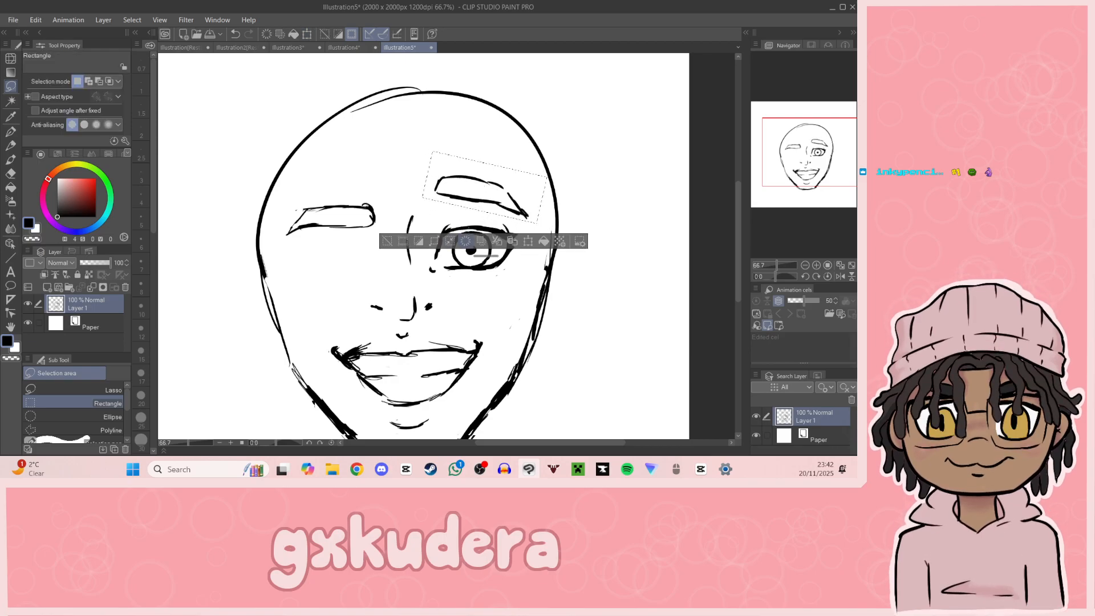
pyautogui.click(386, 241)
# Step: Select the left eyebrow, rotate it counterclockwise so its outer end slopes down, raise it to match the right one, and deselect
pyautogui.moveTo(280, 194); pyautogui.dragTo(381, 211)
pyautogui.click(376, 265)
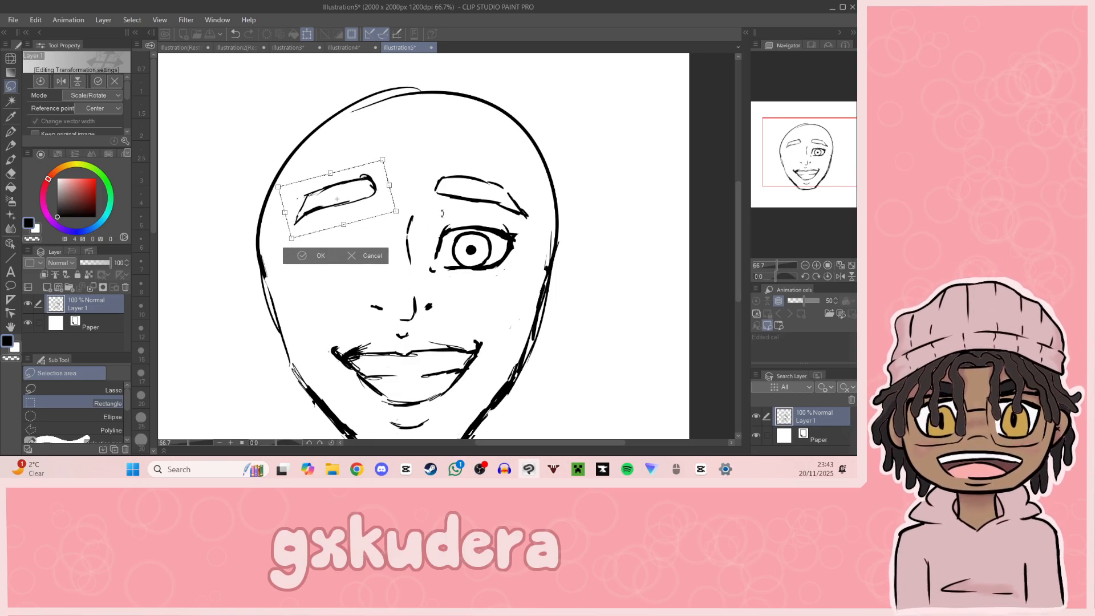
pyautogui.moveTo(406, 244); pyautogui.dragTo(402, 251)
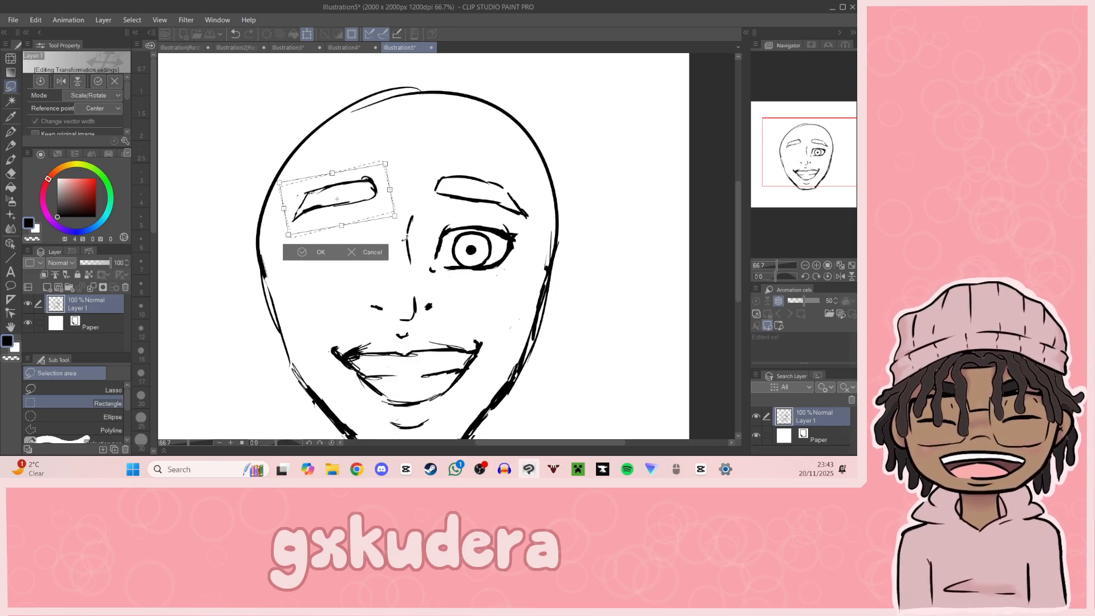
pyautogui.moveTo(373, 209); pyautogui.dragTo(379, 211)
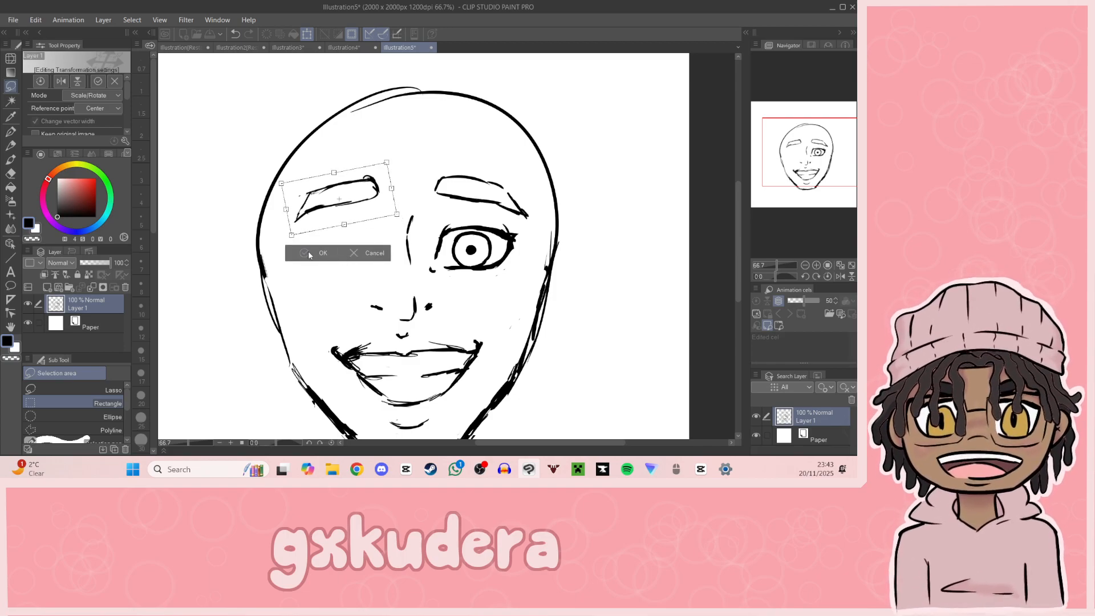
pyautogui.click(287, 257)
pyautogui.hotkey('ctrl', 'd')
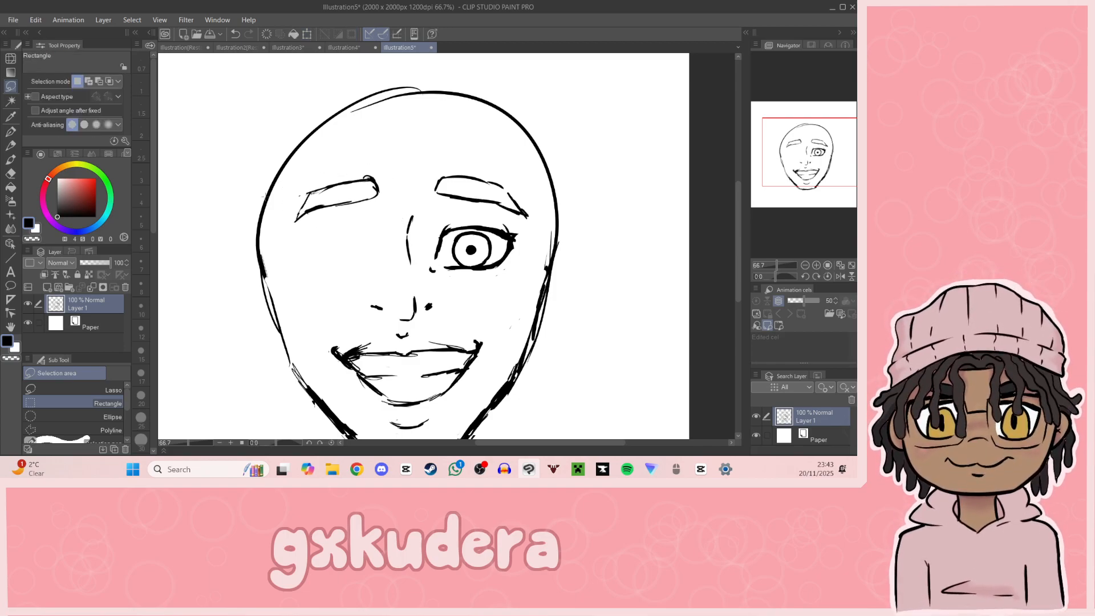
# Step: Redraw the left side of the head outline slightly further inward and erase the old outer contour
pyautogui.press('p')
pyautogui.moveTo(277, 178); pyautogui.dragTo(268, 292)
pyautogui.moveTo(269, 201); pyautogui.dragTo(282, 356)
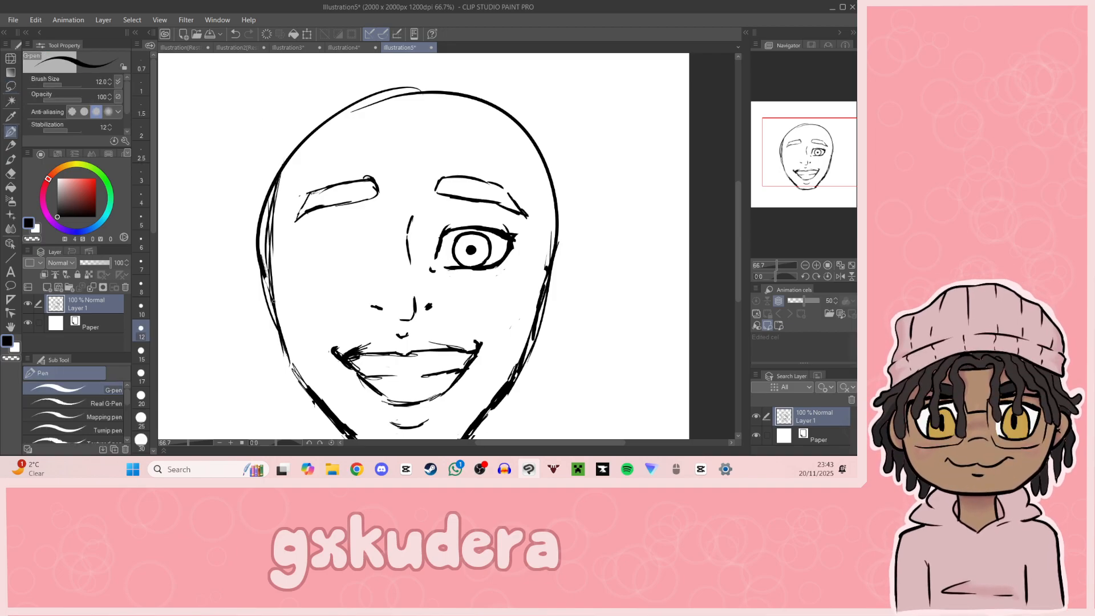
pyautogui.click(11, 173)
pyautogui.moveTo(262, 254); pyautogui.dragTo(273, 175)
pyautogui.moveTo(263, 299); pyautogui.dragTo(269, 236)
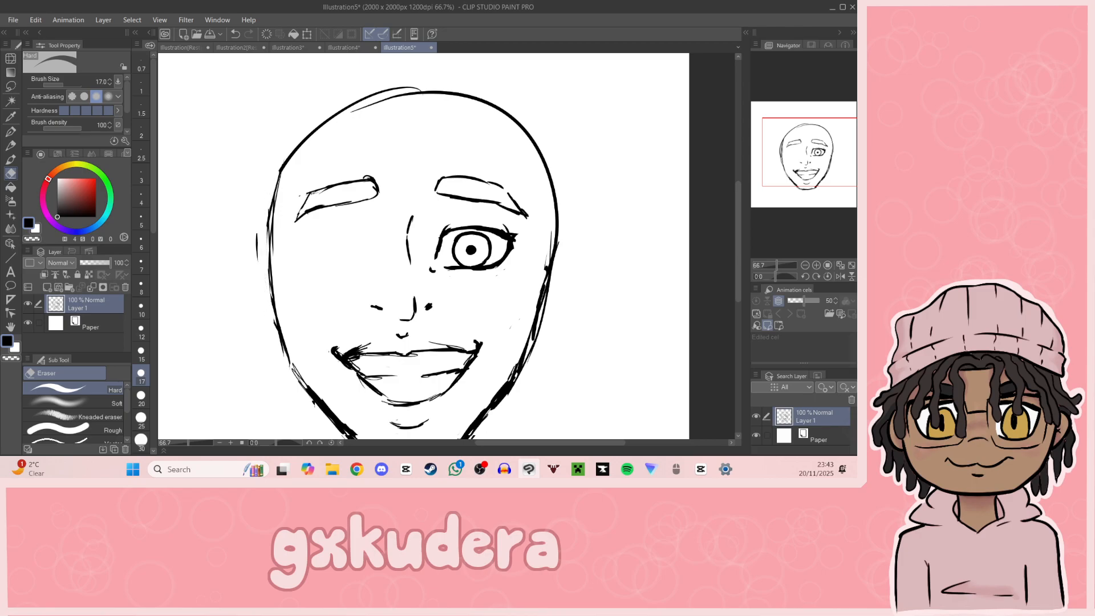
# Step: Enclose the right eye in a rectangular selection, leaving out the eyebrow and the nose
pyautogui.moveTo(815, 181)
pyautogui.mouseDown()
pyautogui.moveTo(812, 194)
pyautogui.moveTo(820, 187)
pyautogui.mouseUp()
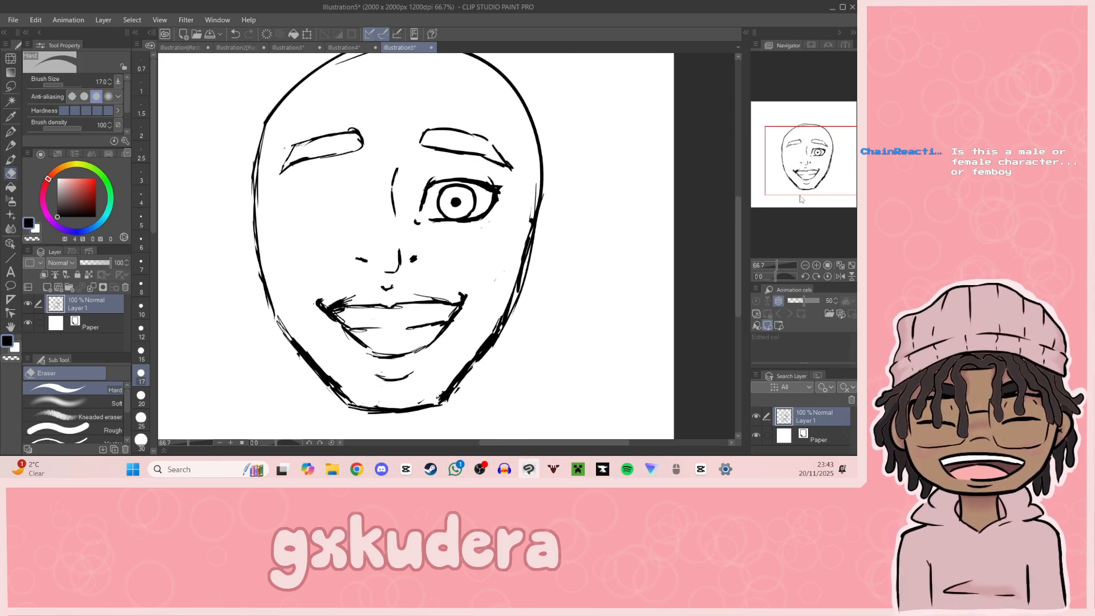
pyautogui.click(10, 116)
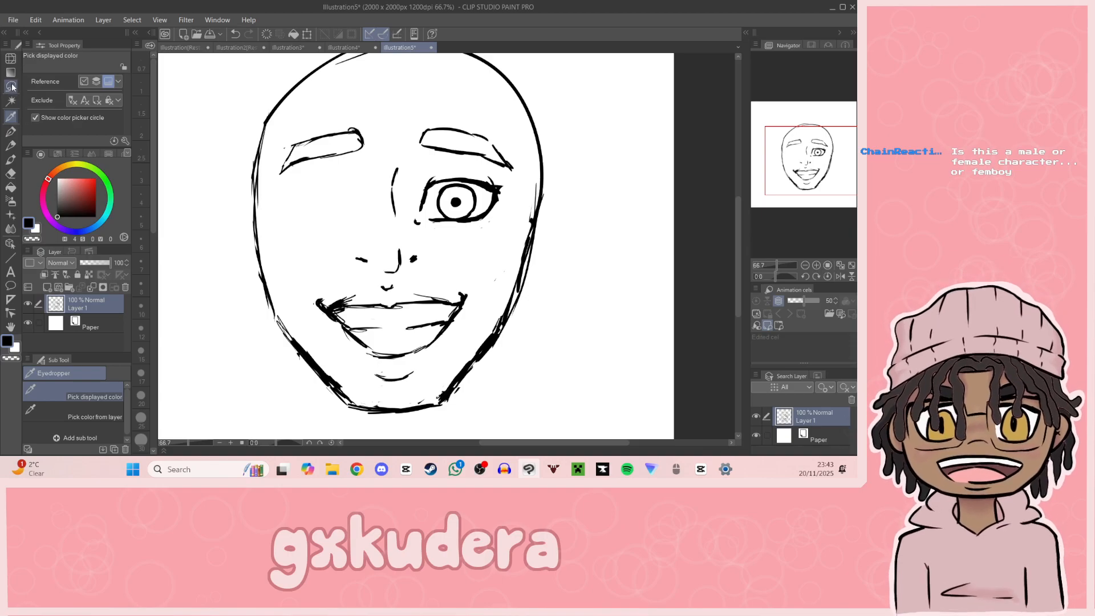
pyautogui.click(10, 86)
pyautogui.moveTo(412, 157); pyautogui.dragTo(515, 236)
pyautogui.click(416, 166)
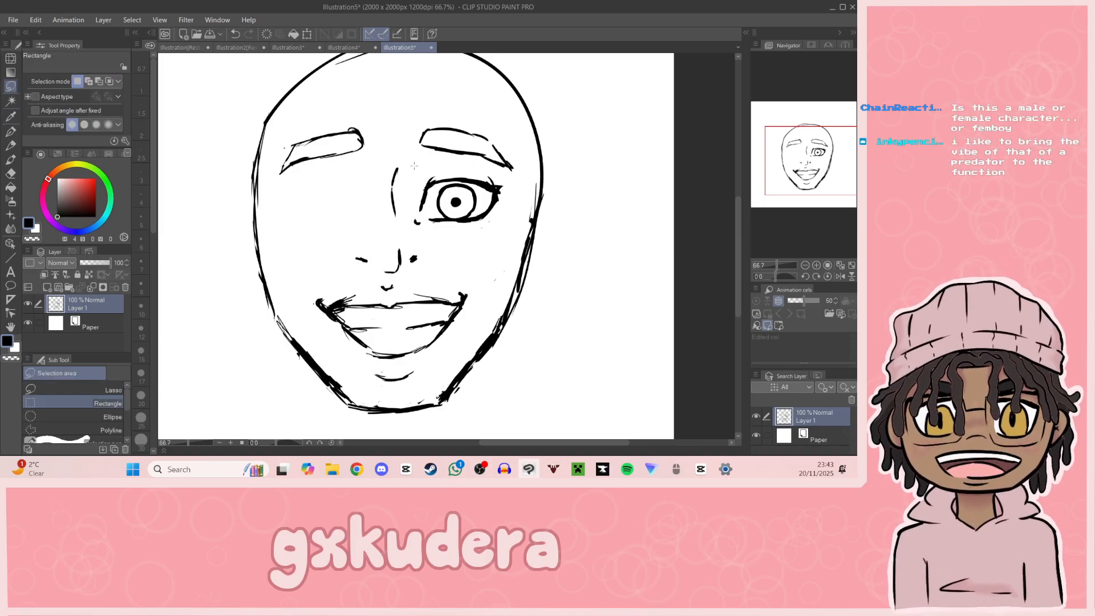
pyautogui.moveTo(415, 166); pyautogui.dragTo(501, 240)
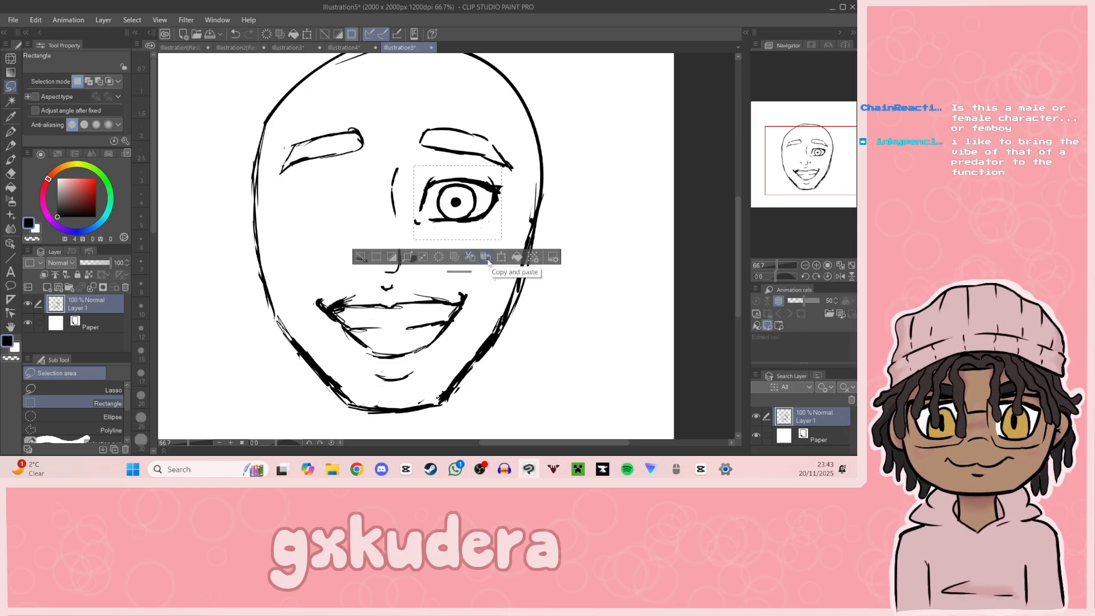
# Step: Copy and paste the selected eye, flip it horizontally, place it beneath the left eyebrow level with the original, and deselect
pyautogui.click(487, 259)
pyautogui.click(499, 259)
pyautogui.moveTo(469, 230); pyautogui.dragTo(366, 235)
pyautogui.click(61, 81)
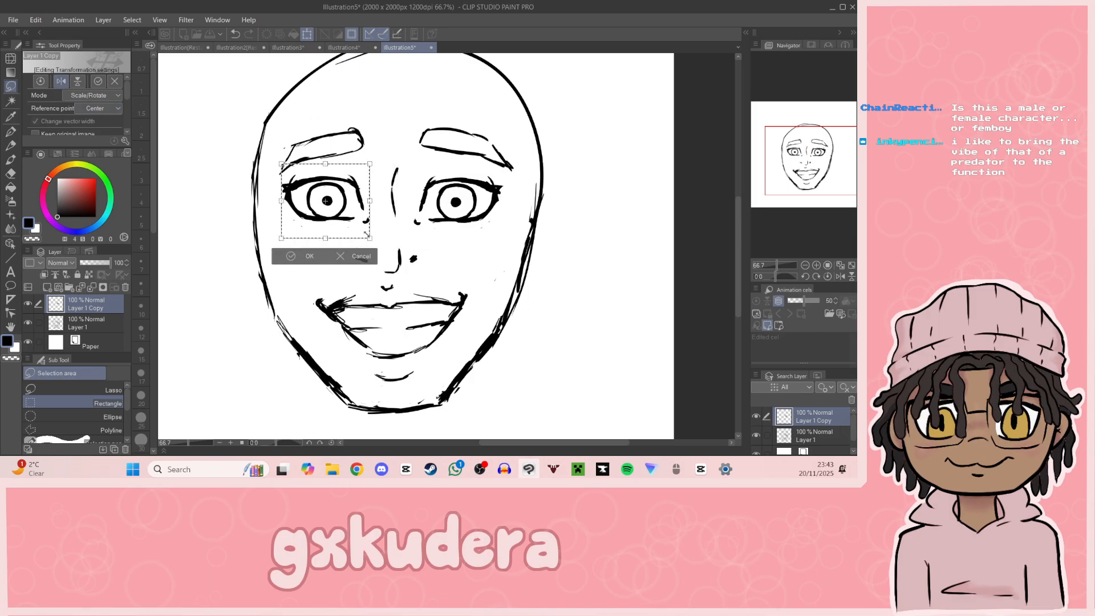
pyautogui.moveTo(768, 192); pyautogui.dragTo(758, 178)
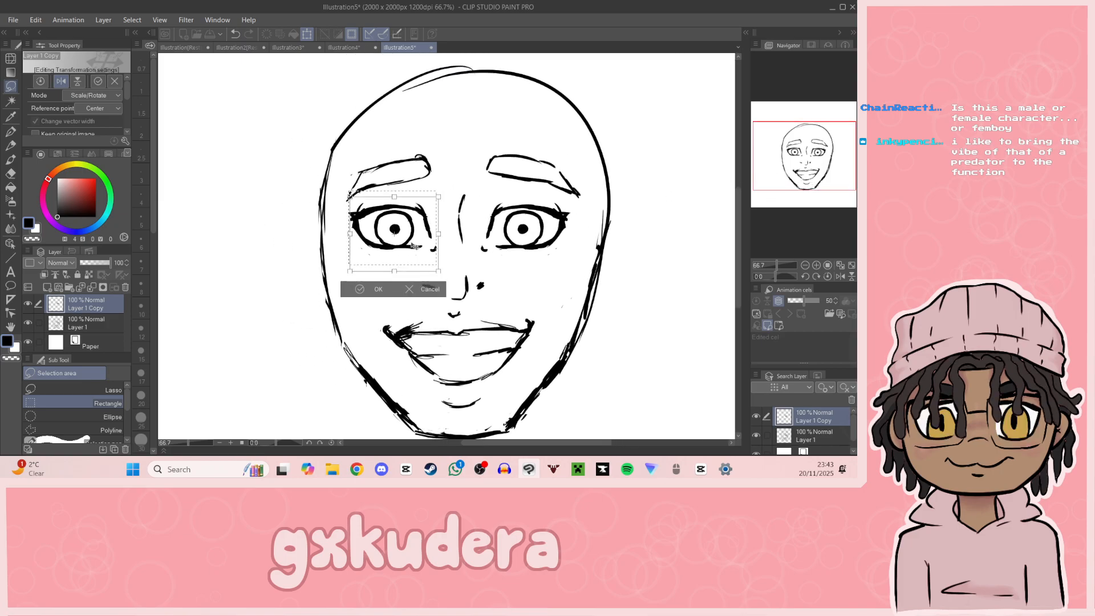
pyautogui.moveTo(417, 253); pyautogui.dragTo(411, 259)
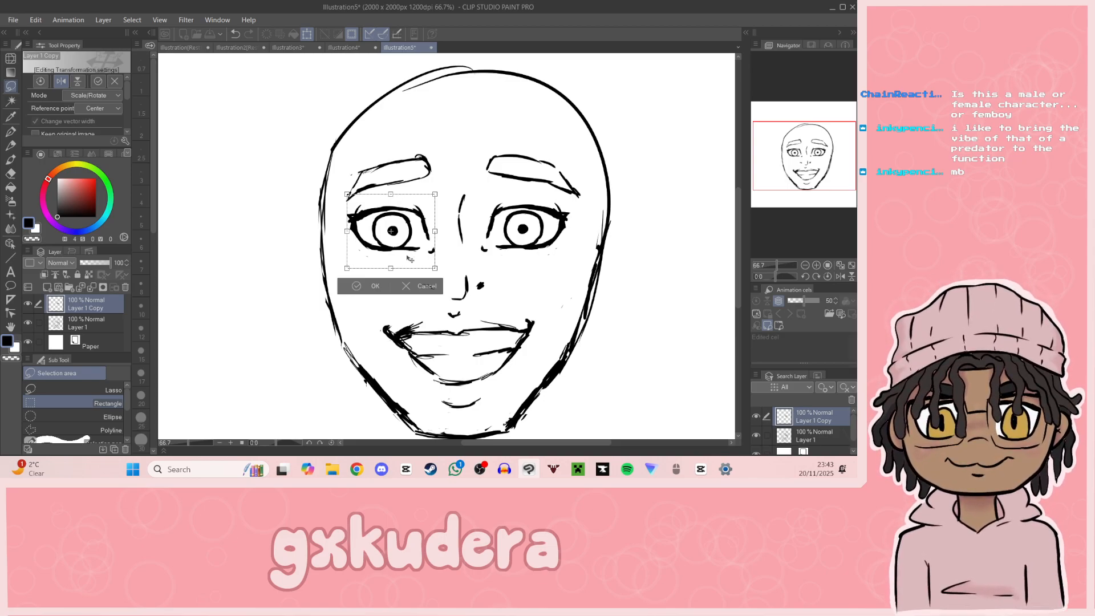
pyautogui.moveTo(420, 267); pyautogui.dragTo(422, 267)
pyautogui.click(374, 287)
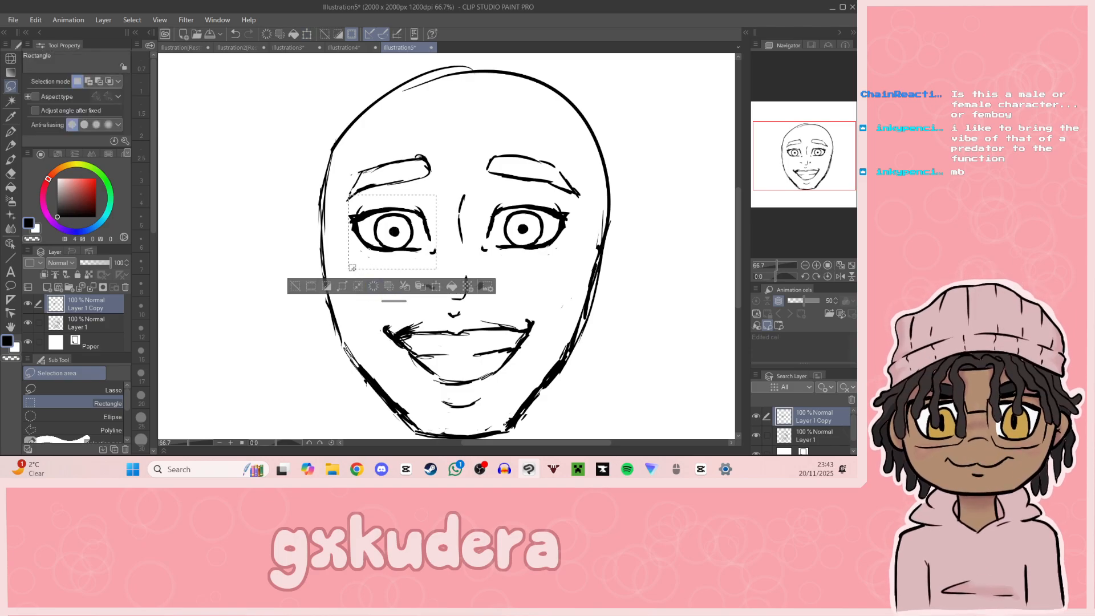
pyautogui.click(295, 286)
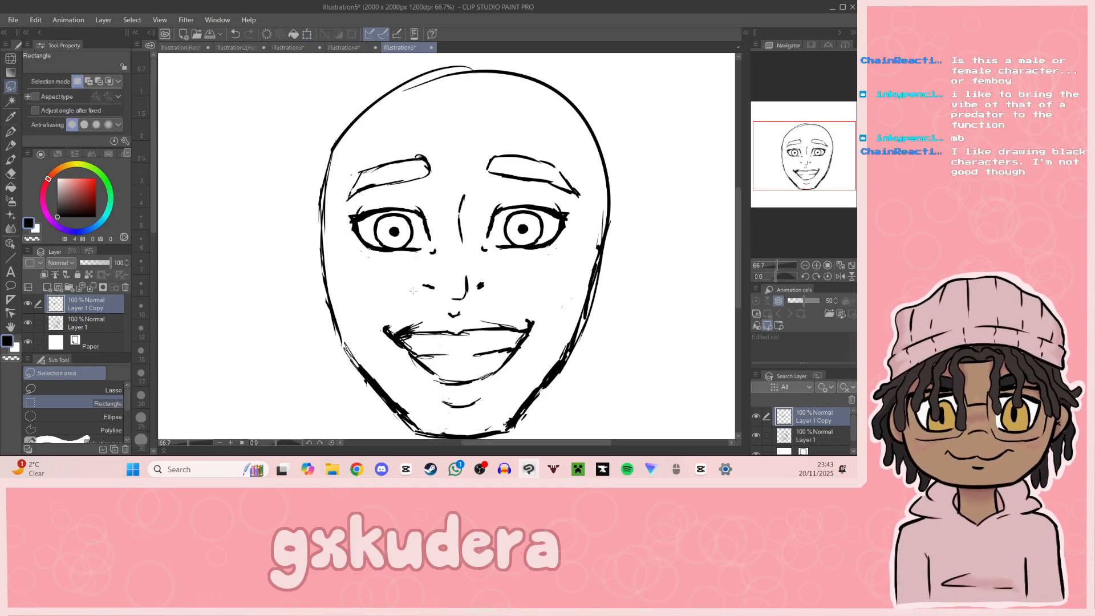
# Step: Erase the protruding outer lash of the copied left eye and thicken its upper lid with the G-pen
pyautogui.moveTo(819, 185); pyautogui.dragTo(824, 182)
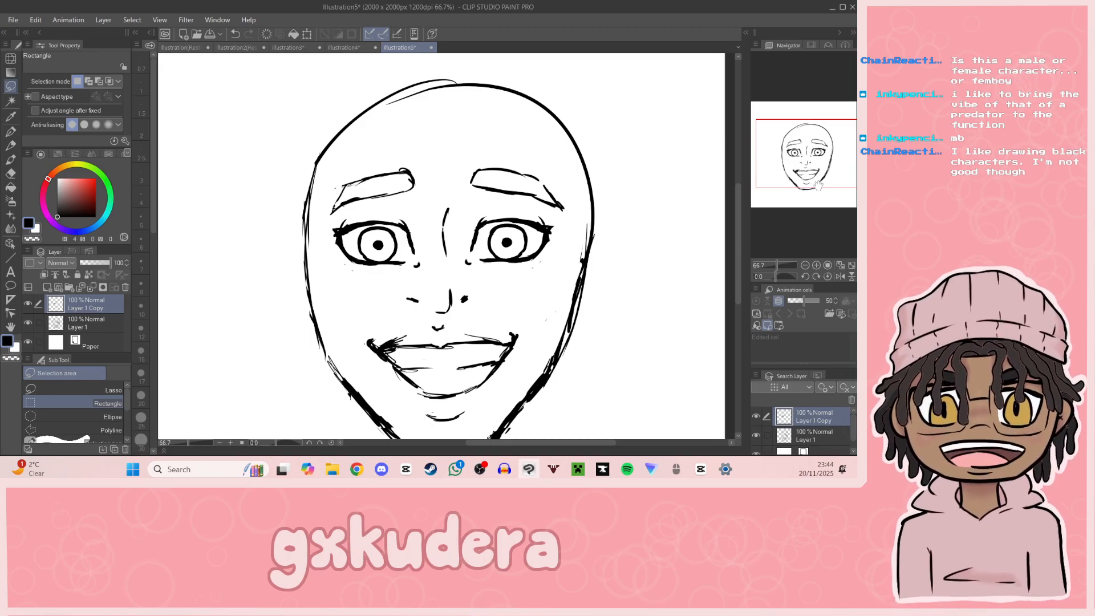
pyautogui.click(816, 265)
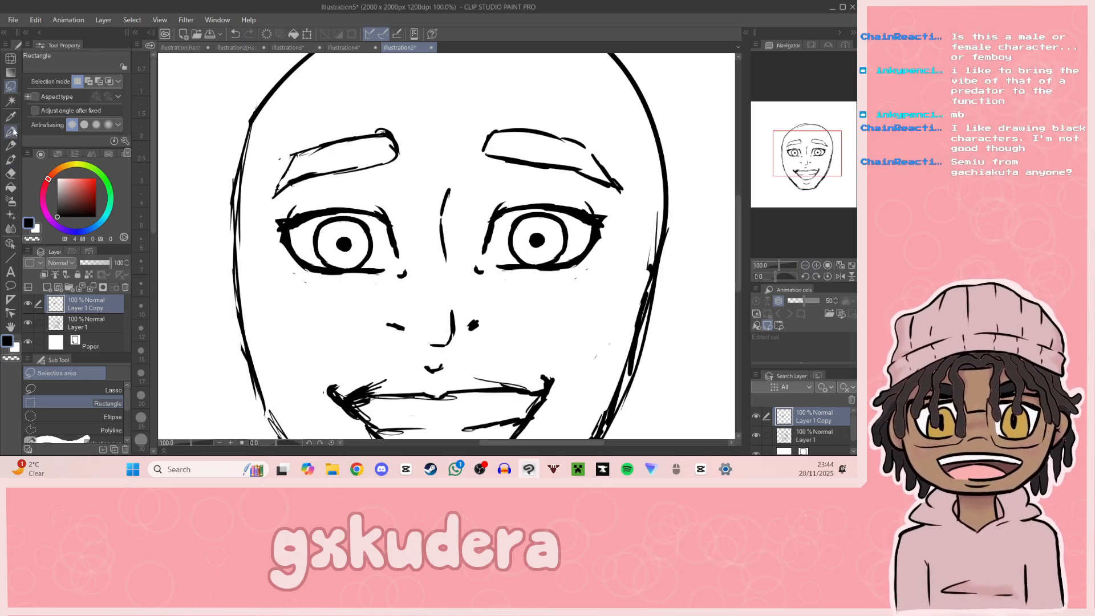
pyautogui.press('p')
pyautogui.click(11, 172)
pyautogui.moveTo(279, 254); pyautogui.dragTo(273, 222)
pyautogui.press('p')
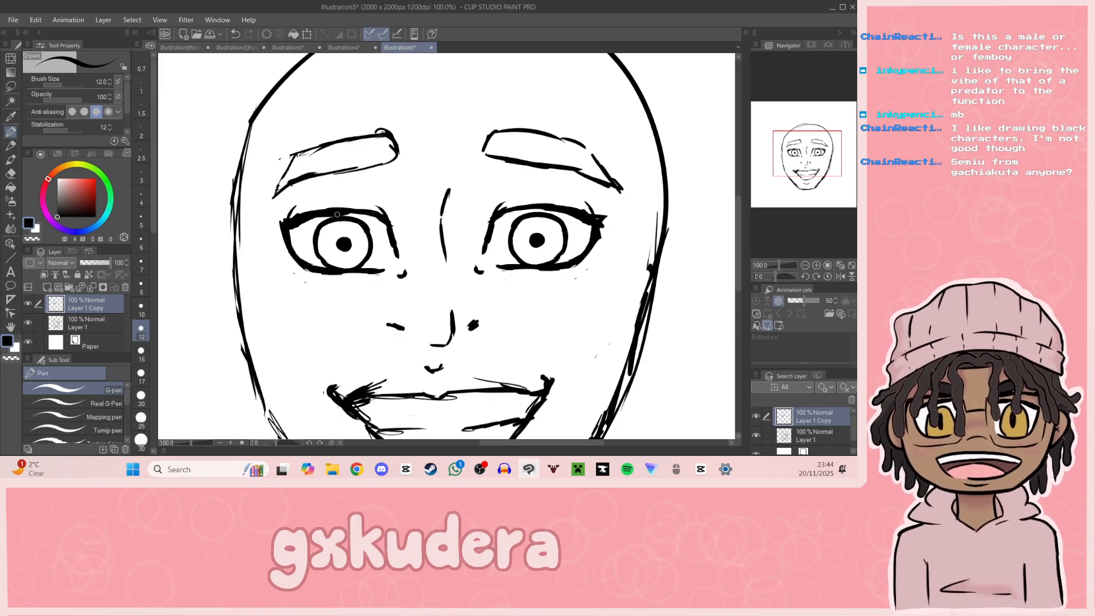
pyautogui.moveTo(337, 213); pyautogui.dragTo(378, 215)
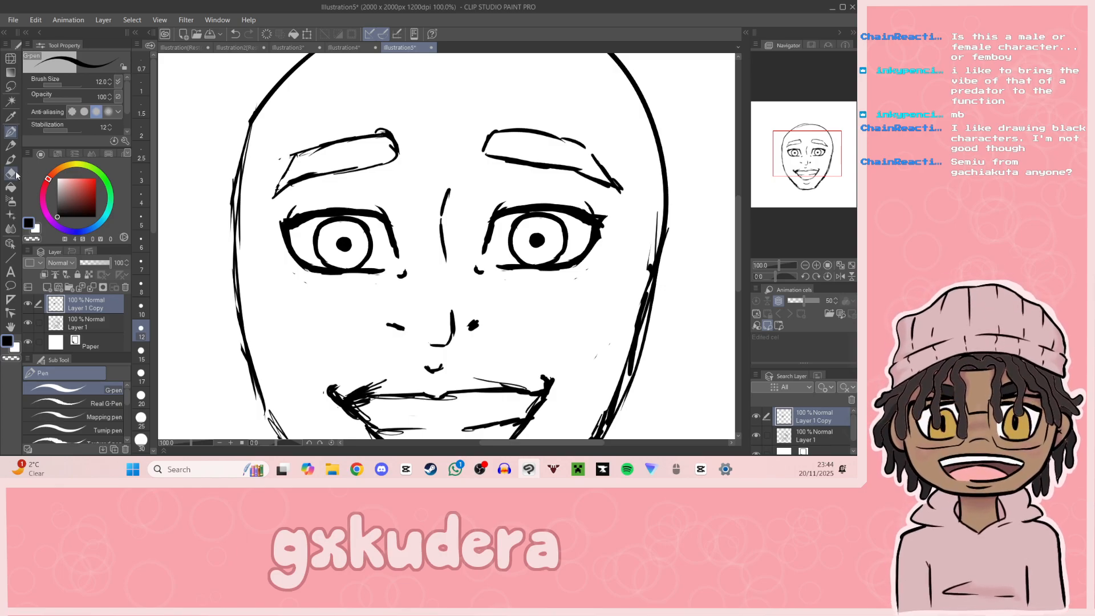
# Step: Merge the copied eye layer into Layer 1 and open up the outer lower corners of both eyes, leaving short lid lines
pyautogui.press('e')
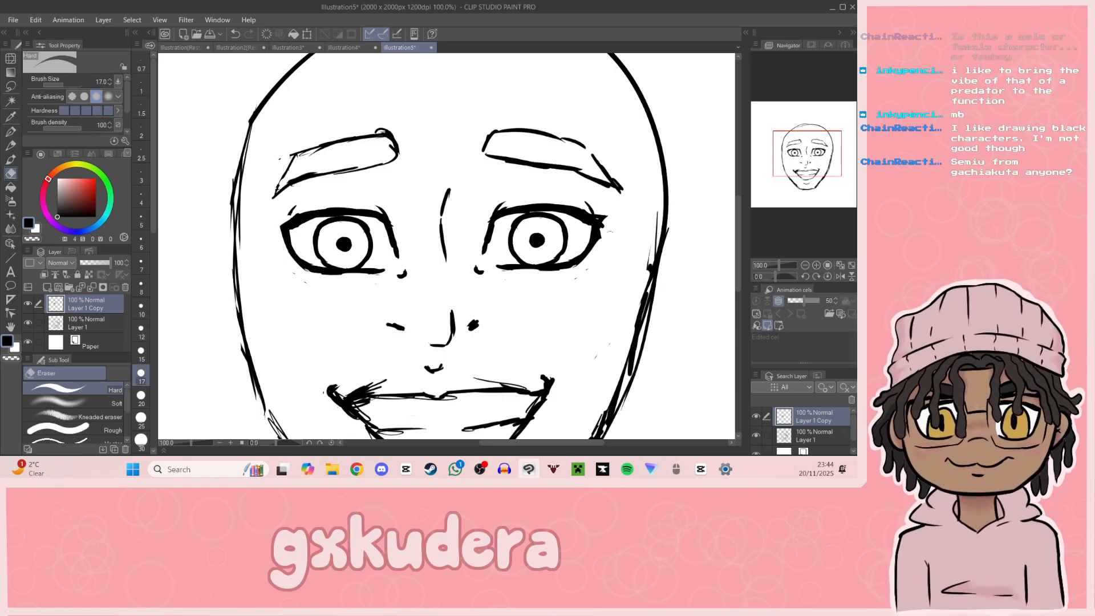
pyautogui.click(96, 291)
pyautogui.moveTo(604, 218)
pyautogui.mouseDown()
pyautogui.moveTo(601, 236)
pyautogui.moveTo(598, 225)
pyautogui.mouseUp()
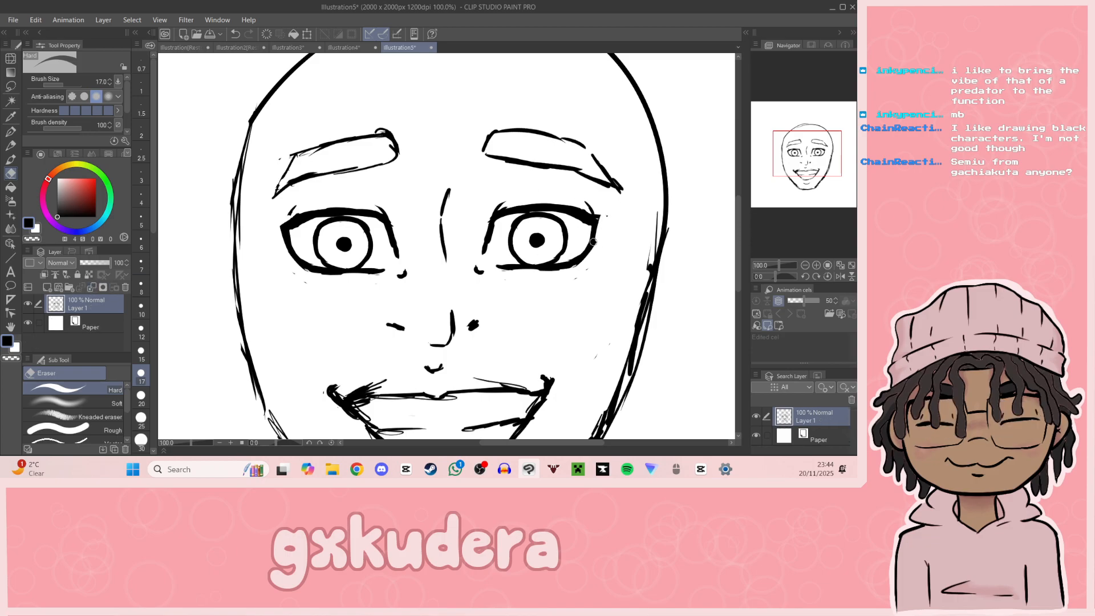
pyautogui.moveTo(566, 260); pyautogui.dragTo(586, 249)
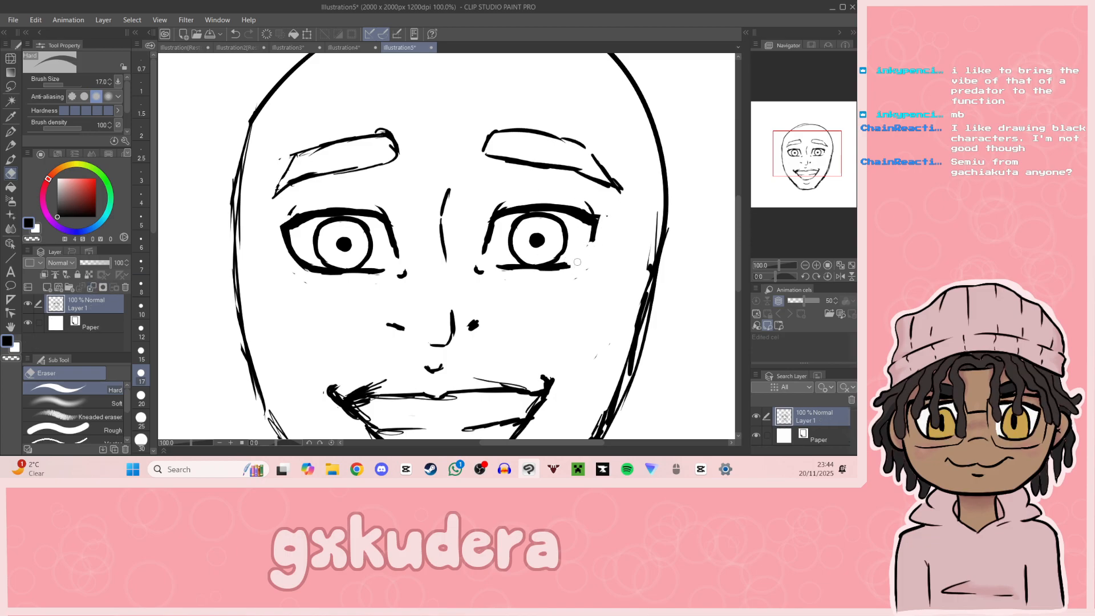
pyautogui.moveTo(292, 253); pyautogui.dragTo(304, 271)
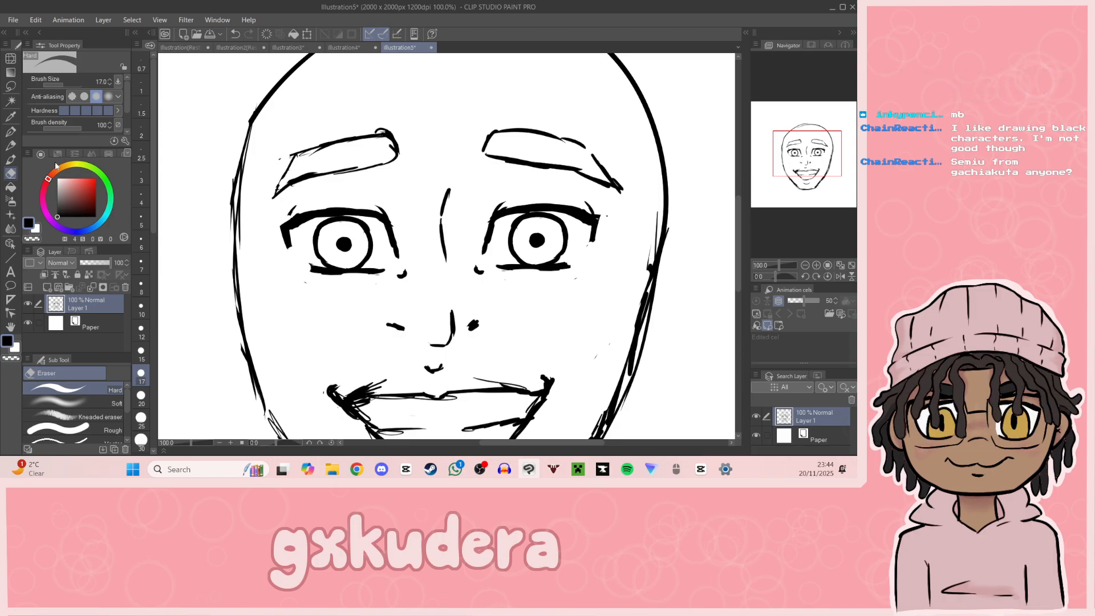
pyautogui.click(10, 132)
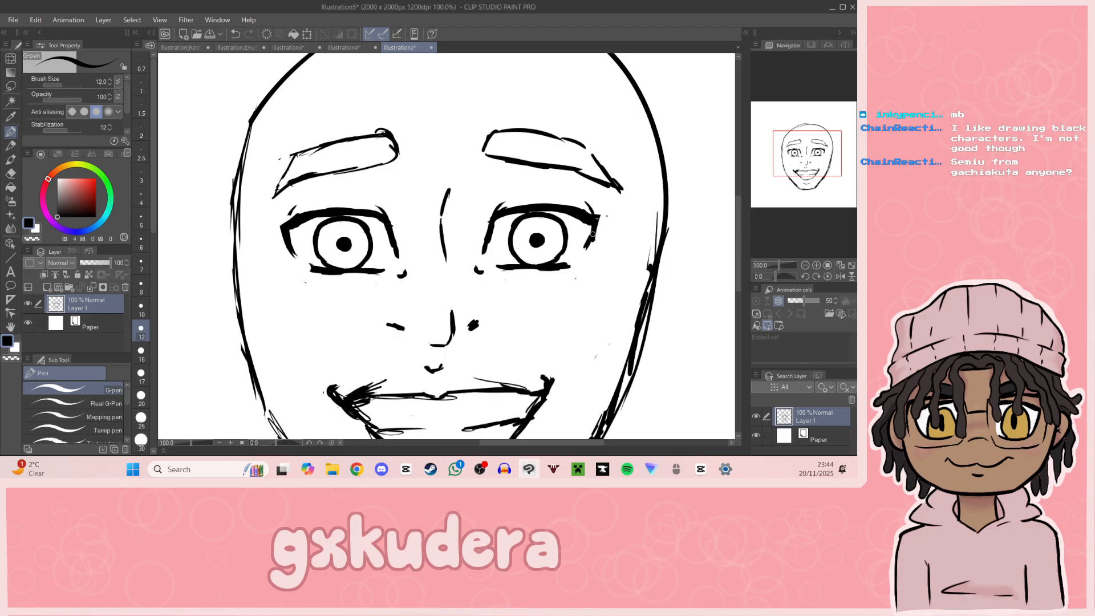
pyautogui.moveTo(825, 175); pyautogui.dragTo(794, 172)
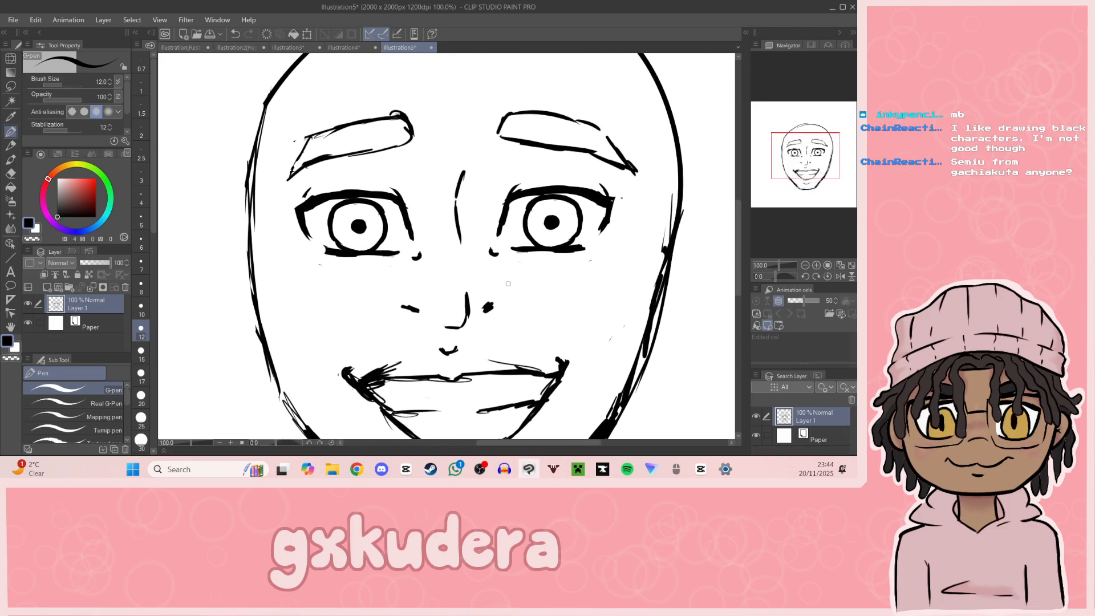
pyautogui.click(10, 173)
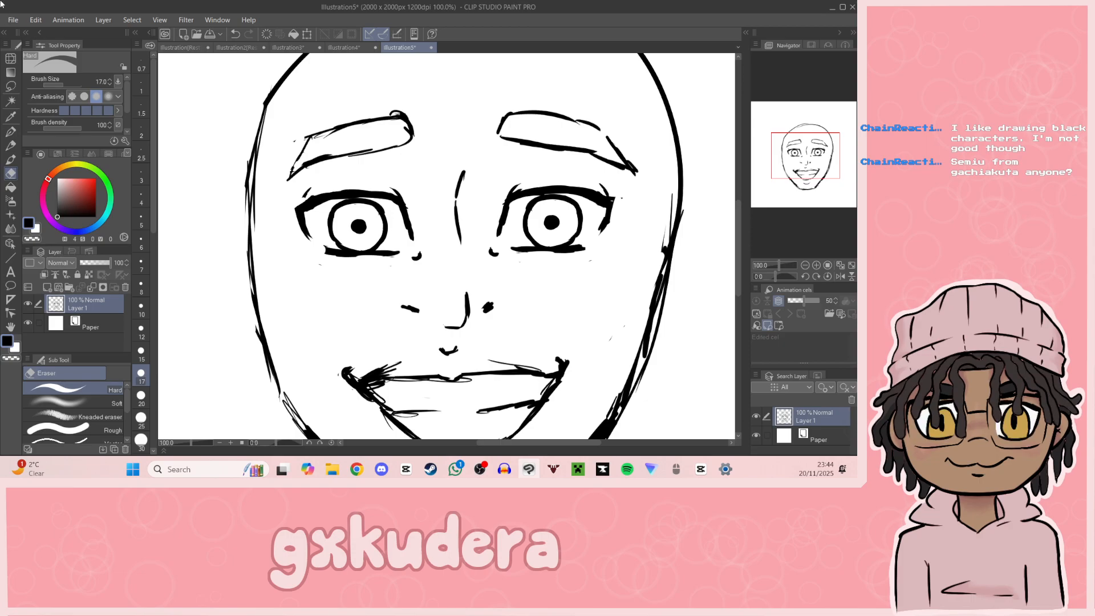
pyautogui.hotkey('alt', 'Tab')
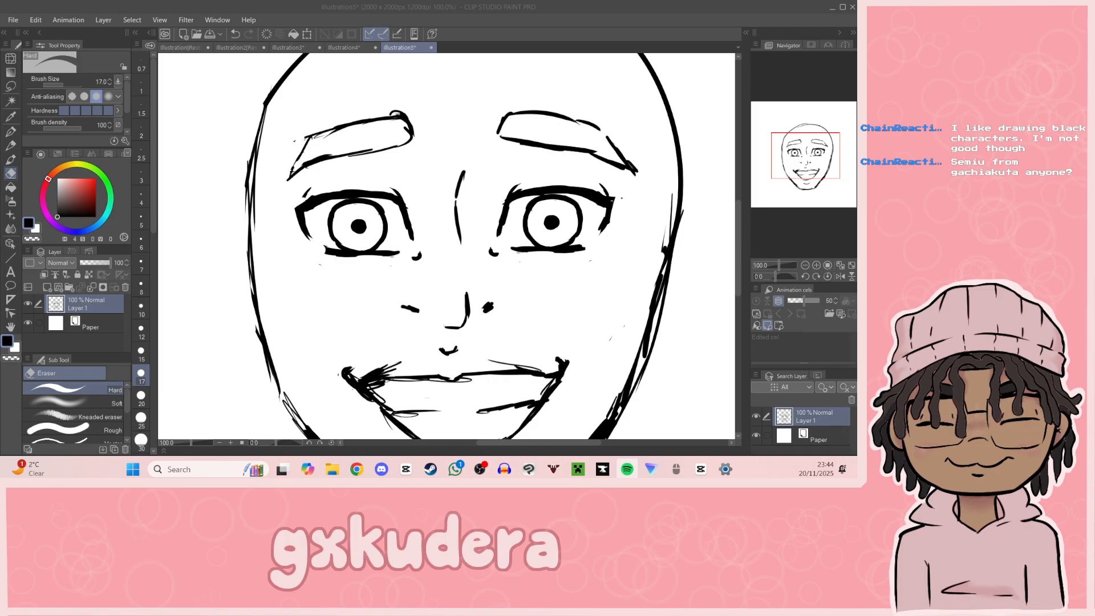
pyautogui.hotkey('alt', 'Tab')
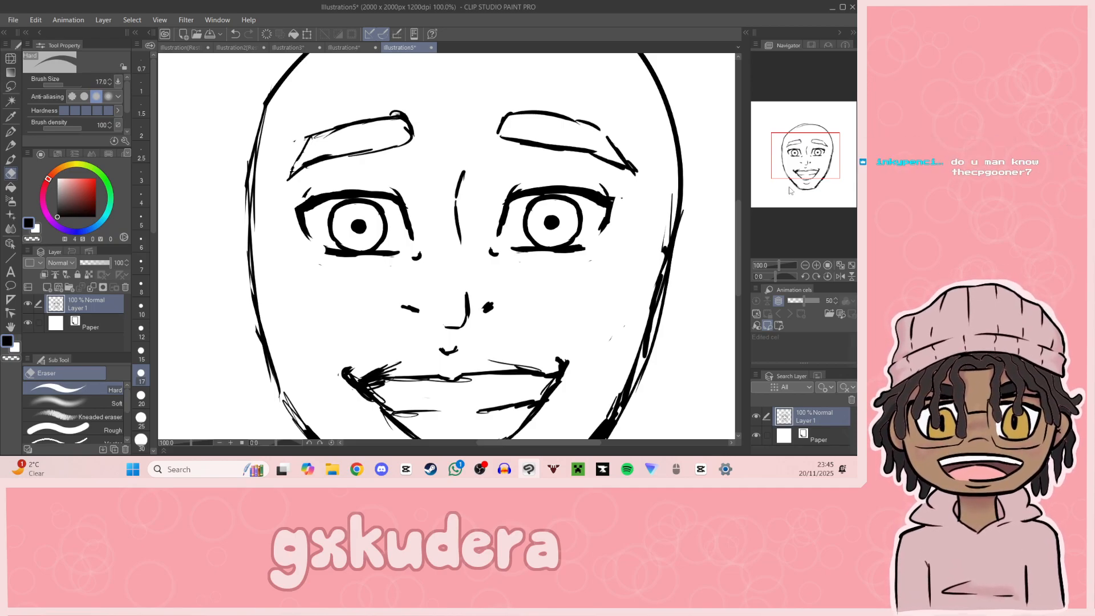
# Step: Erase the right eye's iris and pupil and redraw them closer to the eye's outer corner
pyautogui.moveTo(793, 175); pyautogui.dragTo(808, 177)
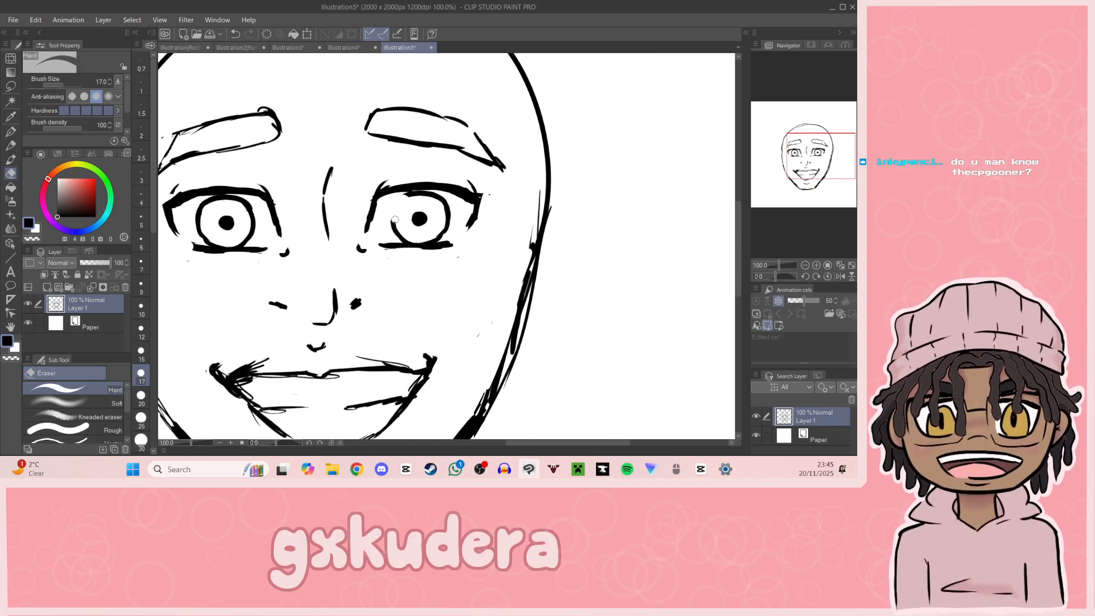
pyautogui.moveTo(421, 228); pyautogui.dragTo(416, 195)
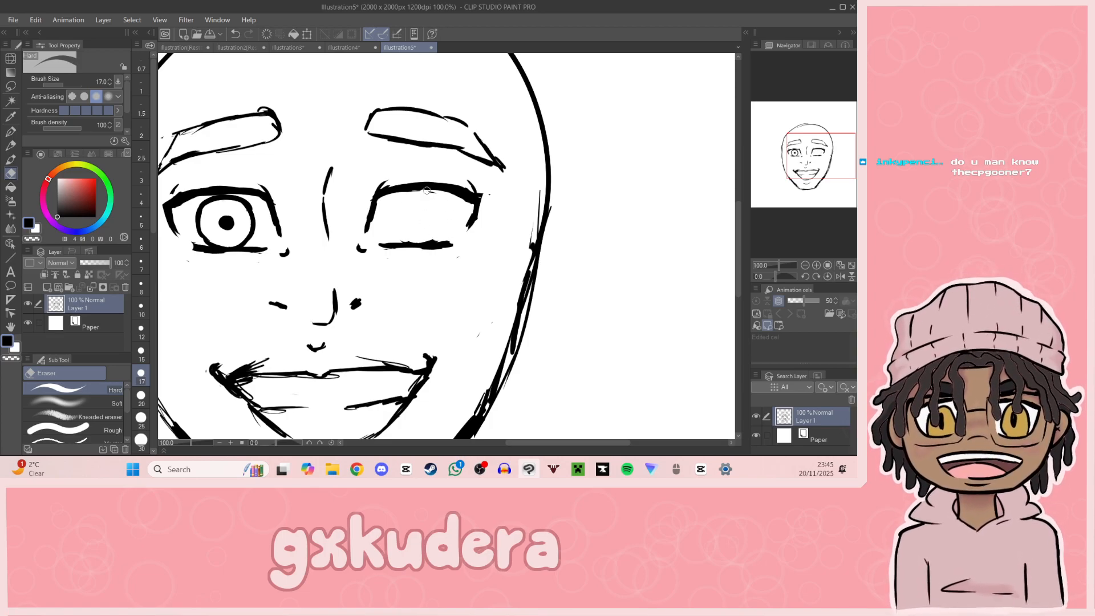
pyautogui.click(10, 131)
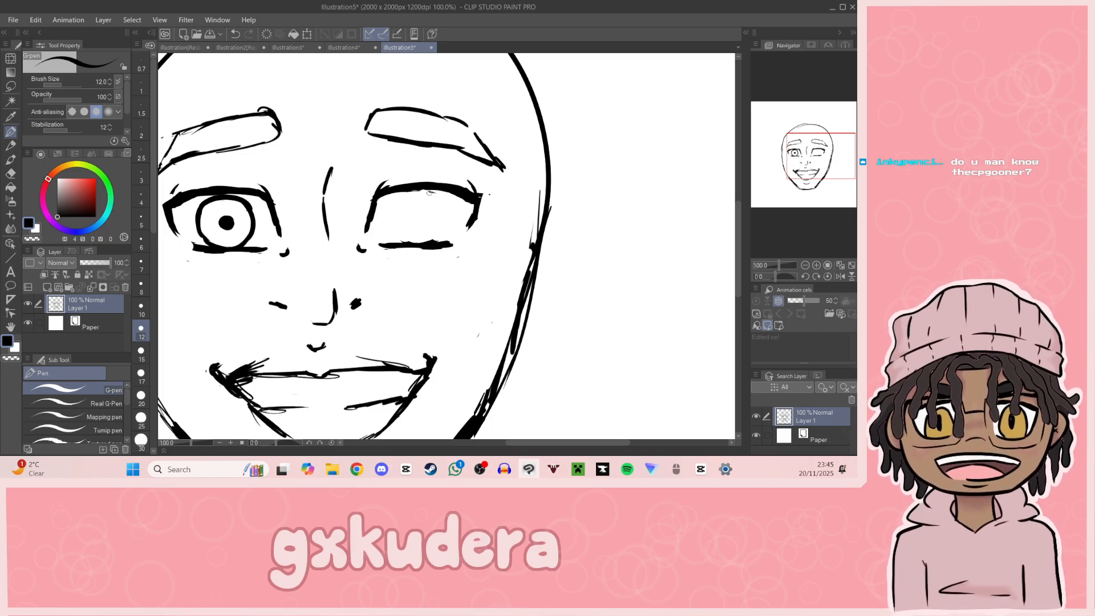
pyautogui.moveTo(437, 190)
pyautogui.mouseDown()
pyautogui.moveTo(424, 241)
pyautogui.moveTo(440, 192)
pyautogui.moveTo(414, 240)
pyautogui.moveTo(437, 192)
pyautogui.mouseUp()
pyautogui.hotkey('ctrl', 'z')
pyautogui.hotkey('ctrl', 'z')
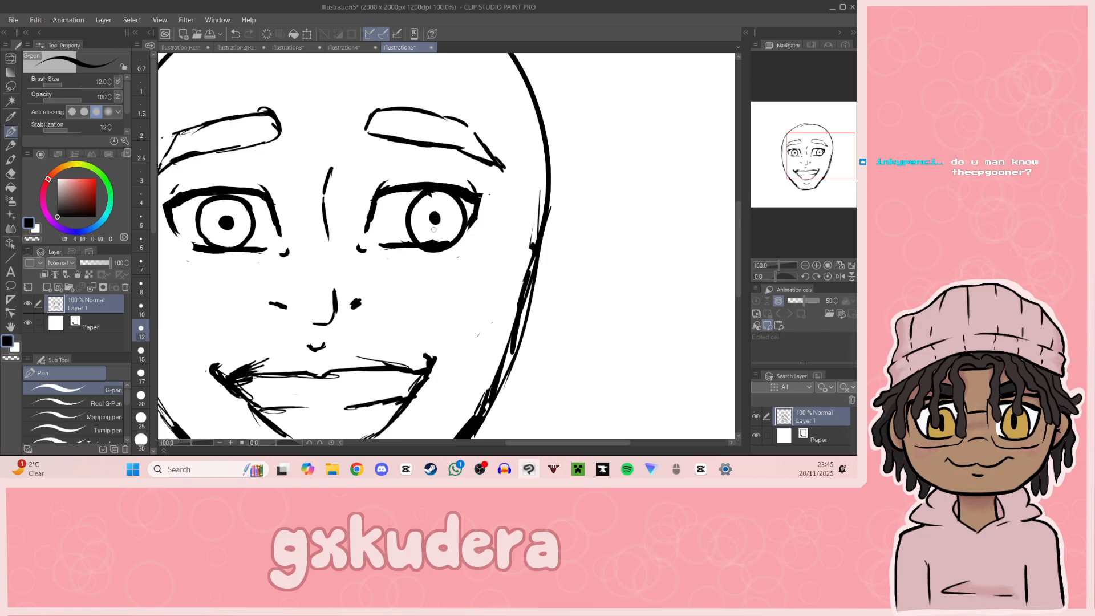
pyautogui.click(10, 187)
pyautogui.moveTo(839, 193); pyautogui.dragTo(801, 164)
pyautogui.click(422, 160)
pyautogui.hotkey('ctrl', 'z')
# Step: Erase the left eye's iris and pupil and redraw them closer to the inner corner, matching the right eye's gaze
pyautogui.click(10, 173)
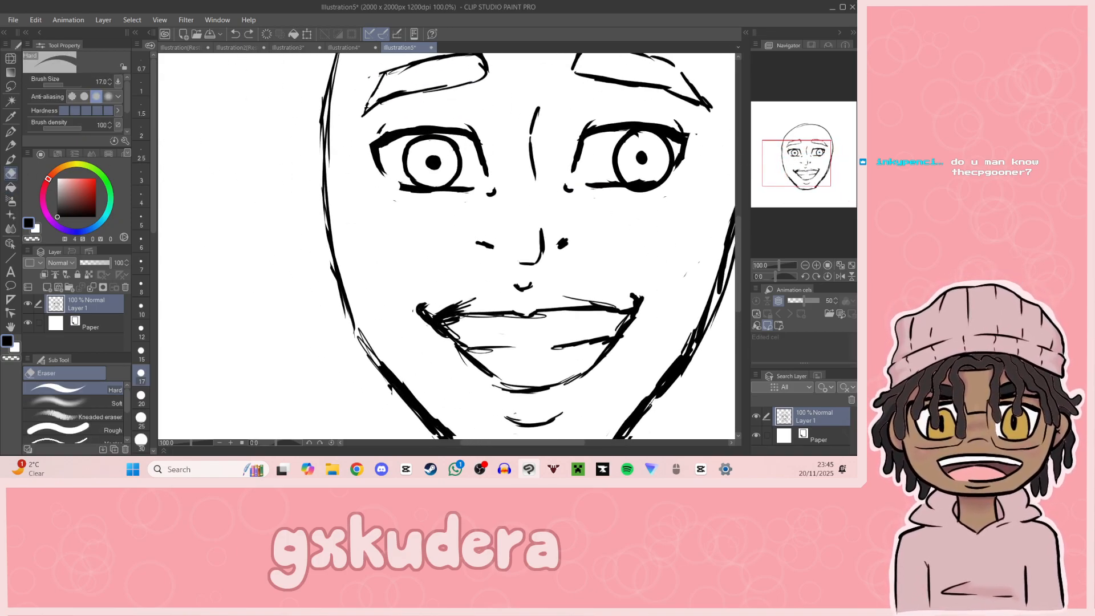
pyautogui.moveTo(419, 141)
pyautogui.mouseDown()
pyautogui.moveTo(456, 147)
pyautogui.moveTo(436, 160)
pyautogui.mouseUp()
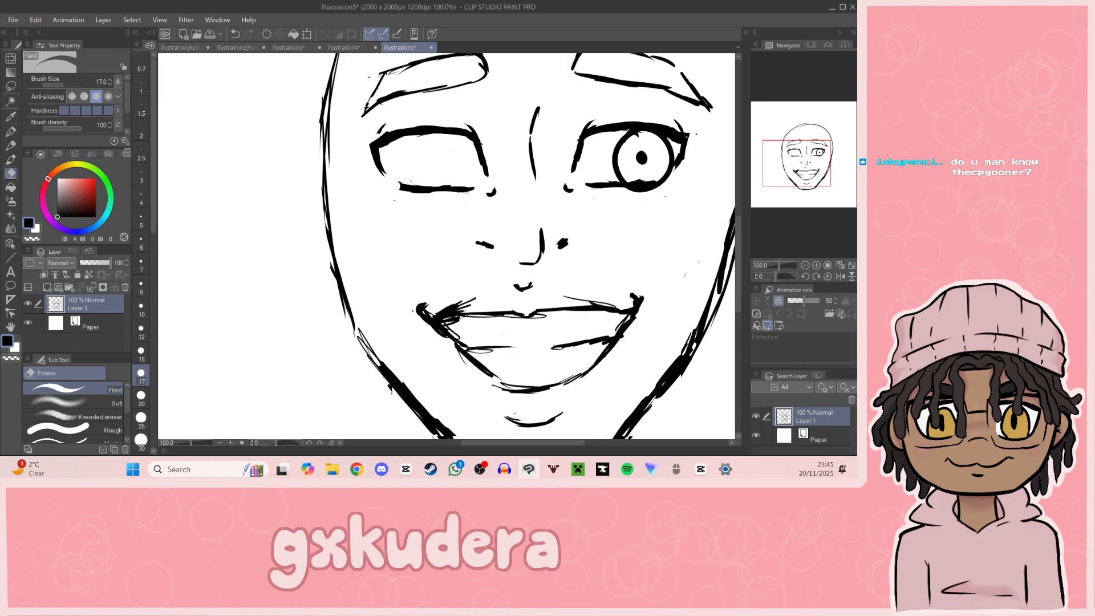
pyautogui.press('p')
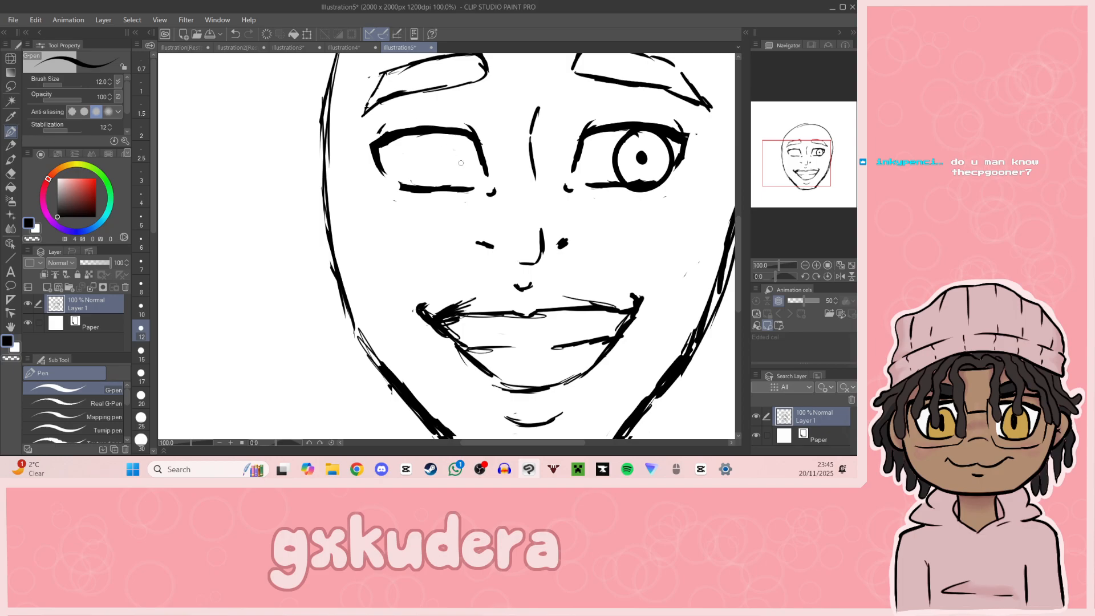
pyautogui.moveTo(447, 133)
pyautogui.mouseDown()
pyautogui.moveTo(452, 186)
pyautogui.moveTo(418, 179)
pyautogui.moveTo(454, 146)
pyautogui.moveTo(420, 178)
pyautogui.moveTo(440, 143)
pyautogui.mouseUp()
pyautogui.hotkey('ctrl', 'z')
pyautogui.hotkey('ctrl', 'z')
pyautogui.hotkey('ctrl', 'z')
pyautogui.moveTo(818, 172); pyautogui.dragTo(830, 167)
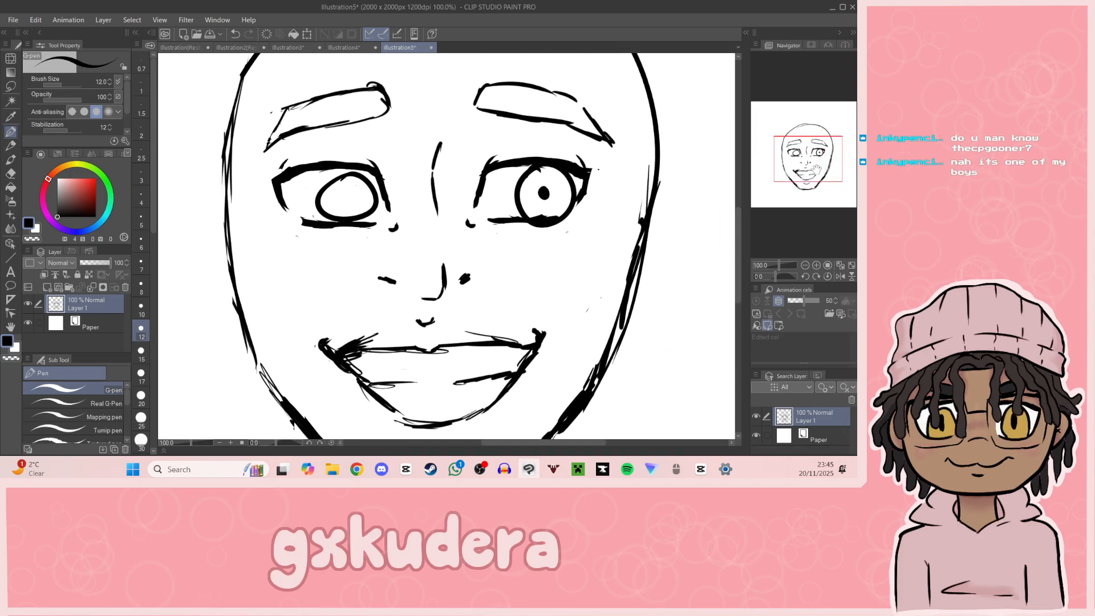
pyautogui.moveTo(344, 197); pyautogui.dragTo(346, 198)
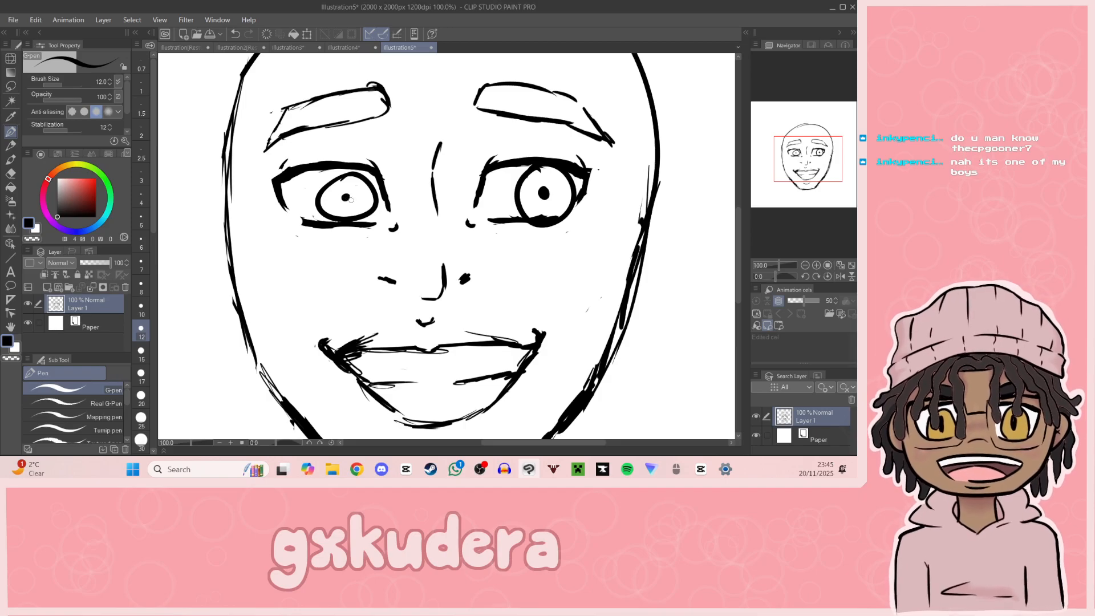
pyautogui.hotkey('ctrl', 'z')
pyautogui.hotkey('ctrl', 'z')
pyautogui.moveTo(344, 178)
pyautogui.mouseDown()
pyautogui.moveTo(341, 223)
pyautogui.moveTo(354, 206)
pyautogui.mouseUp()
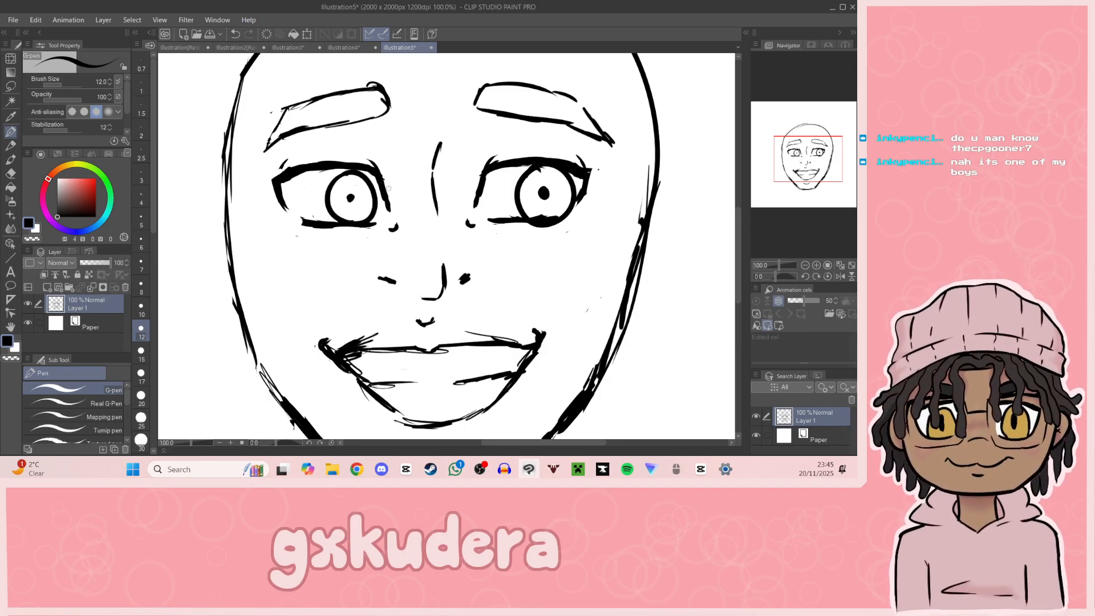
# Step: Erase the excess line where the right eye's iris overlaps the lower lid
pyautogui.moveTo(808, 158); pyautogui.dragTo(813, 160)
pyautogui.press('e')
pyautogui.moveTo(530, 207); pyautogui.dragTo(509, 217)
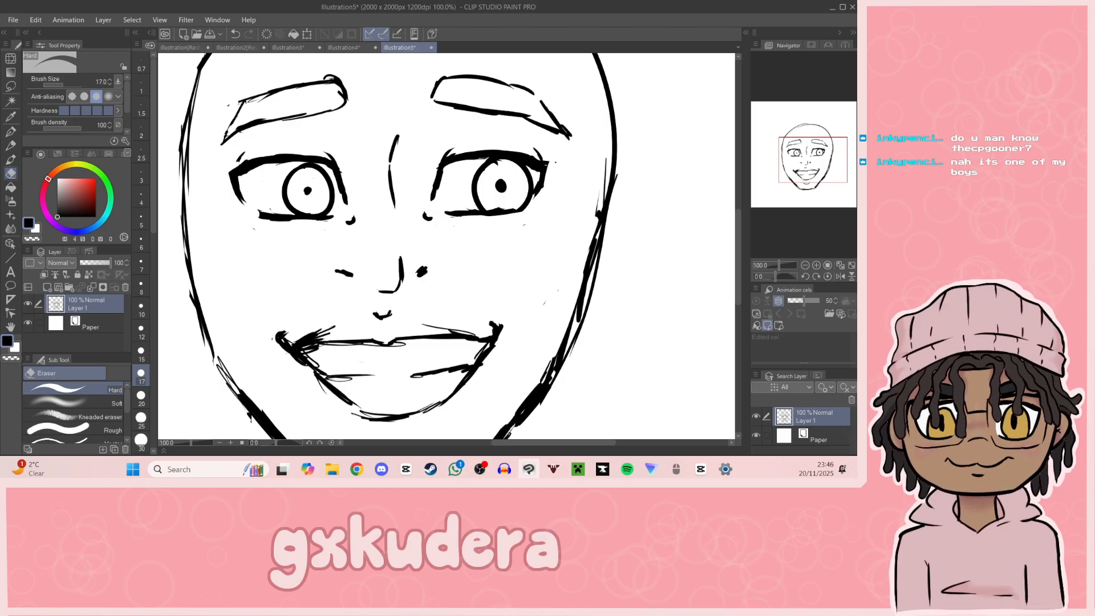
# Step: Draw a bolder lower lip contour with the G-pen, slightly above the old sketch line and up to the right mouth corner
pyautogui.moveTo(819, 173); pyautogui.dragTo(813, 180)
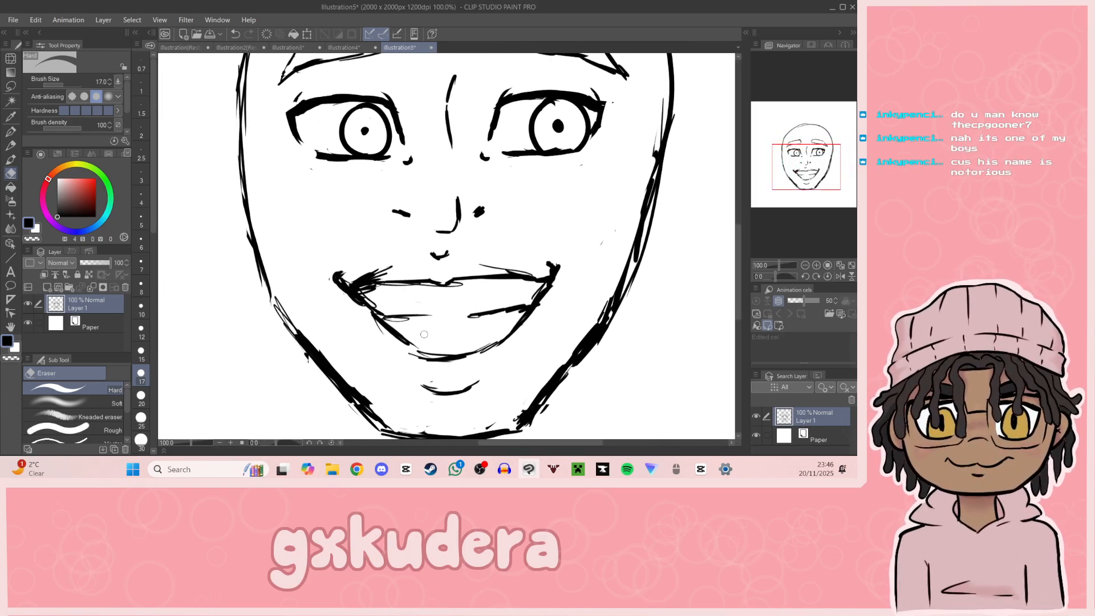
pyautogui.click(10, 131)
pyautogui.moveTo(407, 340)
pyautogui.mouseDown()
pyautogui.moveTo(481, 342)
pyautogui.moveTo(524, 312)
pyautogui.mouseUp()
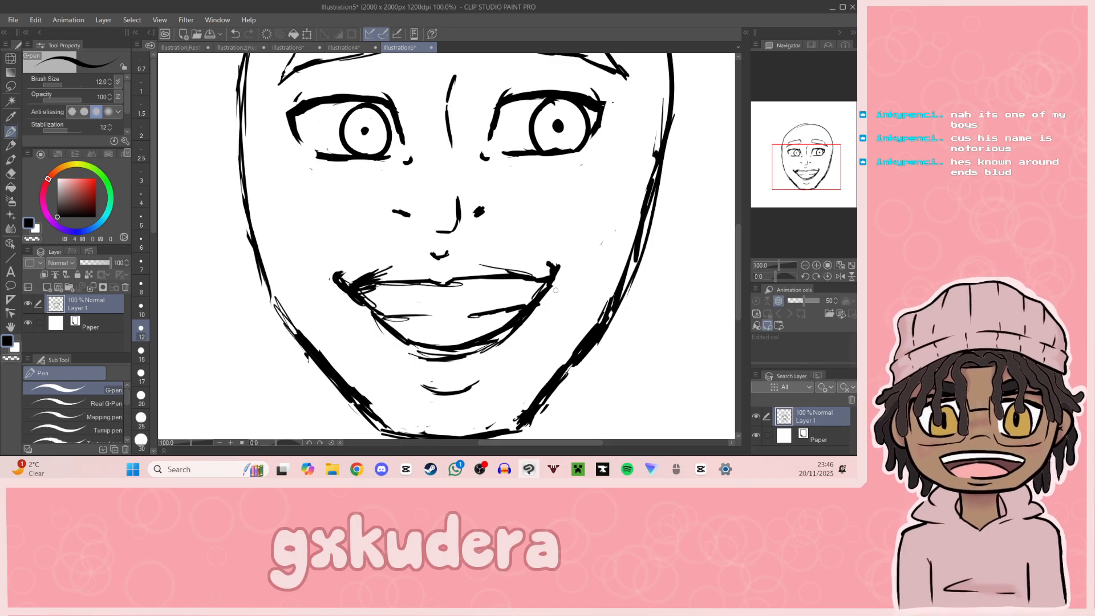
# Step: Erase the leftover sketch line beneath the lower lip together with the rough crease above the chin
pyautogui.moveTo(788, 185); pyautogui.dragTo(786, 194)
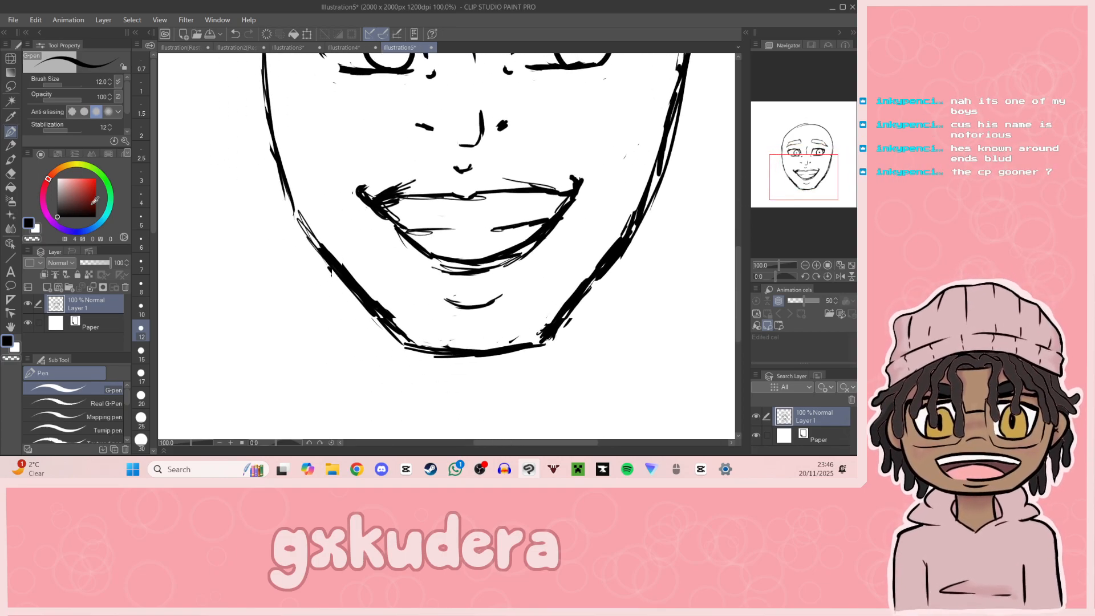
pyautogui.click(11, 178)
pyautogui.moveTo(461, 270)
pyautogui.mouseDown()
pyautogui.moveTo(490, 277)
pyautogui.moveTo(546, 241)
pyautogui.moveTo(446, 281)
pyautogui.moveTo(495, 274)
pyautogui.moveTo(502, 296)
pyautogui.moveTo(473, 311)
pyautogui.mouseUp()
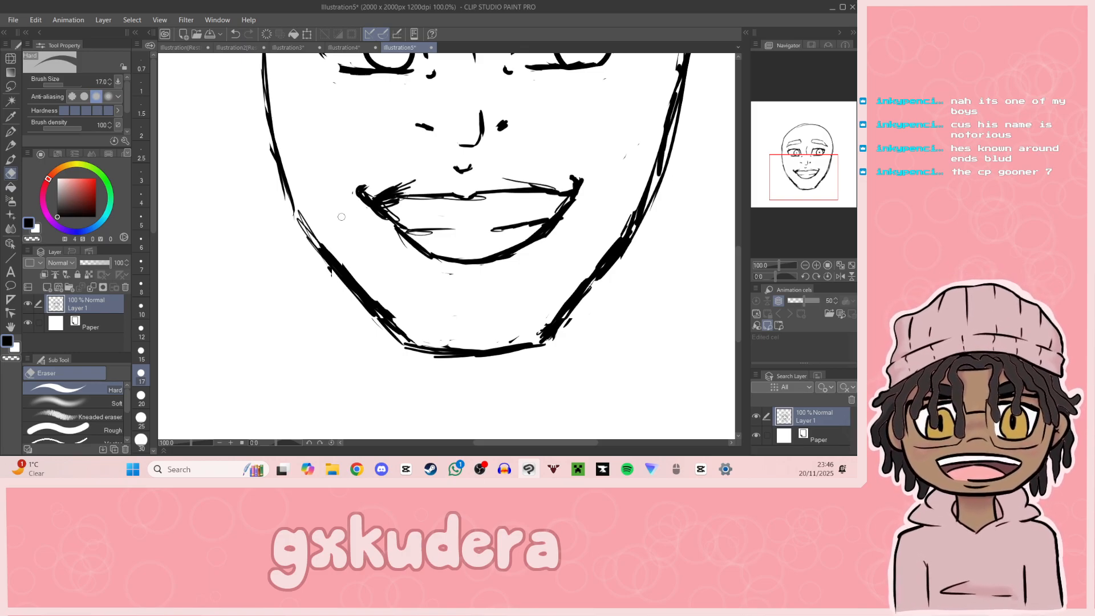
# Step: Redraw the crease above the chin with the G-pen as one clean curve below the lower lip, undoing the unwanted attempts
pyautogui.press('p')
pyautogui.moveTo(450, 286)
pyautogui.mouseDown()
pyautogui.moveTo(501, 279)
pyautogui.moveTo(258, 446)
pyautogui.moveTo(446, 376)
pyautogui.moveTo(485, 376)
pyautogui.moveTo(443, 392)
pyautogui.moveTo(479, 382)
pyautogui.mouseUp()
pyautogui.hotkey('ctrl', 'z')
pyautogui.hotkey('ctrl', 'z')
pyautogui.hotkey('ctrl', 'z')
pyautogui.hotkey('ctrl', 'z')
pyautogui.hotkey('ctrl', 'z')
pyautogui.hotkey('ctrl', 'z')
# Step: Draw a thin curved lower lid line around the outer corner of each eye with the G-pen
pyautogui.moveTo(806, 200)
pyautogui.mouseDown()
pyautogui.moveTo(832, 169)
pyautogui.moveTo(808, 172)
pyautogui.moveTo(794, 156)
pyautogui.moveTo(813, 165)
pyautogui.mouseUp()
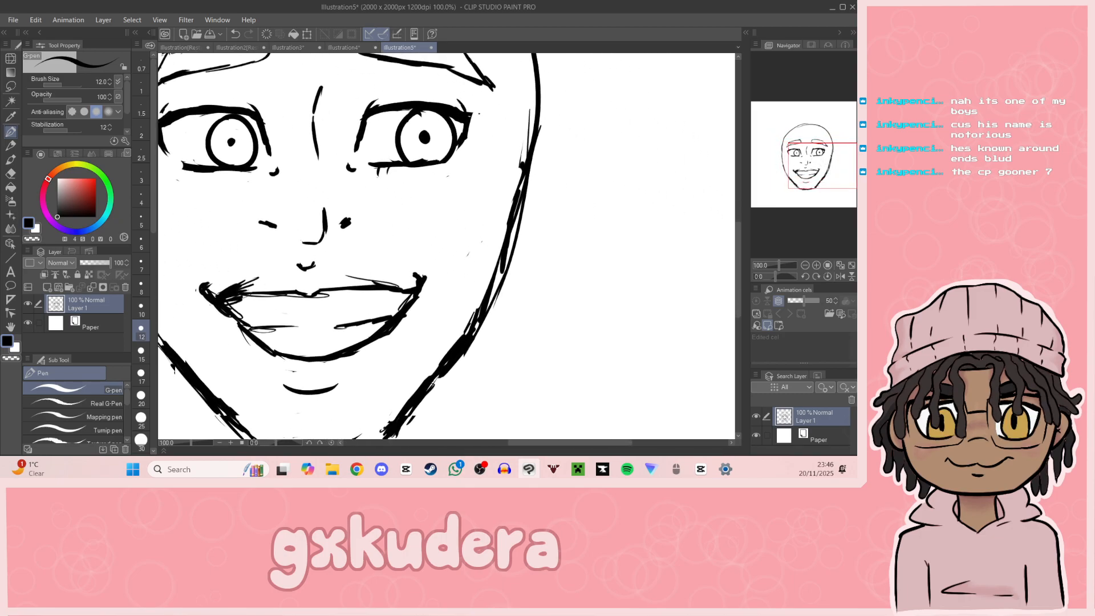
pyautogui.moveTo(824, 194); pyautogui.dragTo(804, 187)
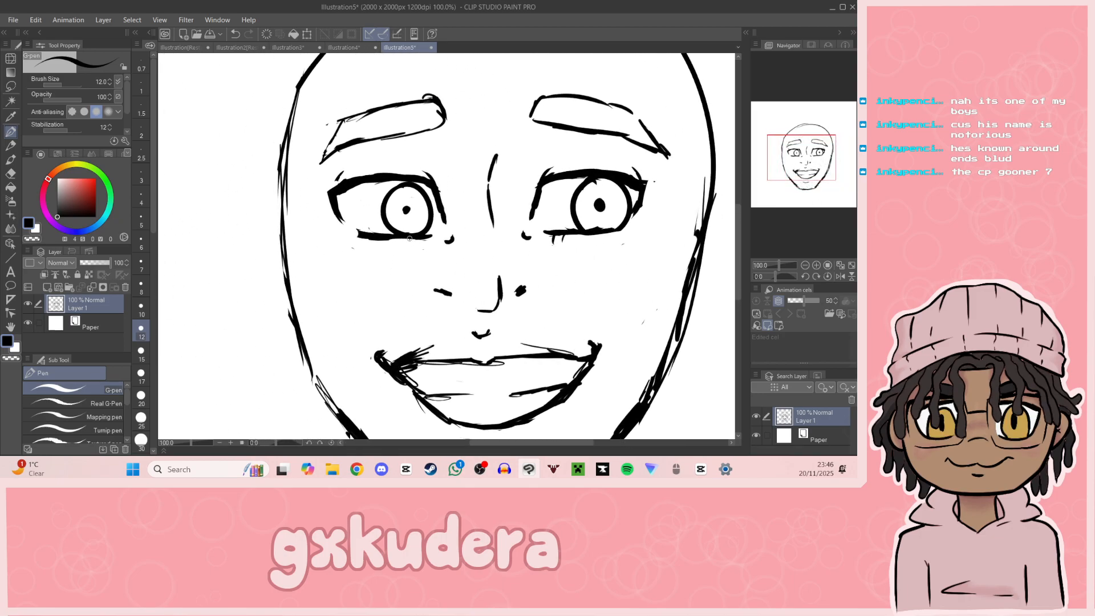
pyautogui.moveTo(792, 188); pyautogui.dragTo(799, 182)
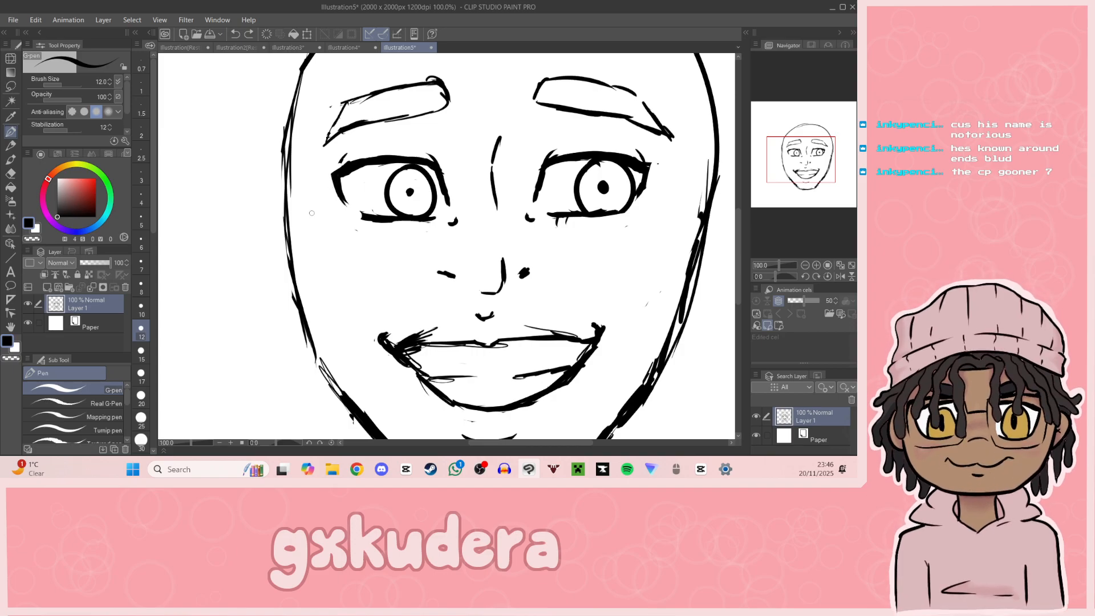
pyautogui.moveTo(329, 186)
pyautogui.mouseDown()
pyautogui.moveTo(351, 226)
pyautogui.moveTo(370, 231)
pyautogui.mouseUp()
pyautogui.hotkey('ctrl', 'z')
pyautogui.moveTo(625, 226); pyautogui.dragTo(658, 187)
pyautogui.moveTo(810, 175)
pyautogui.mouseDown()
pyautogui.moveTo(820, 171)
pyautogui.moveTo(811, 177)
pyautogui.mouseUp()
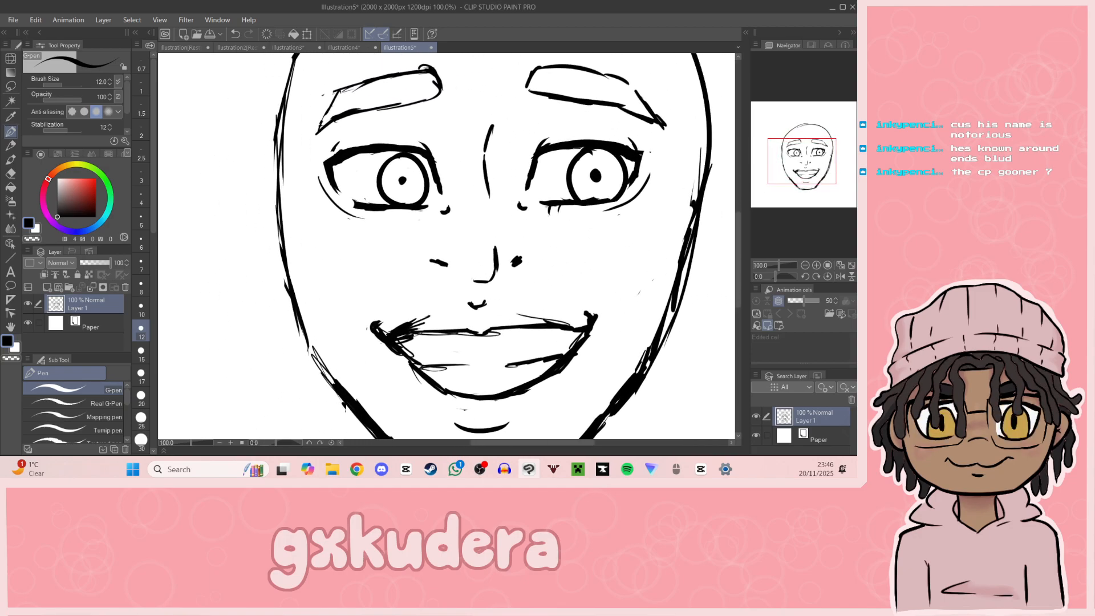
# Step: Erase the nostrils and the nose line, and draw two short slanted nostril strokes lower down, just above the mouth
pyautogui.press('e')
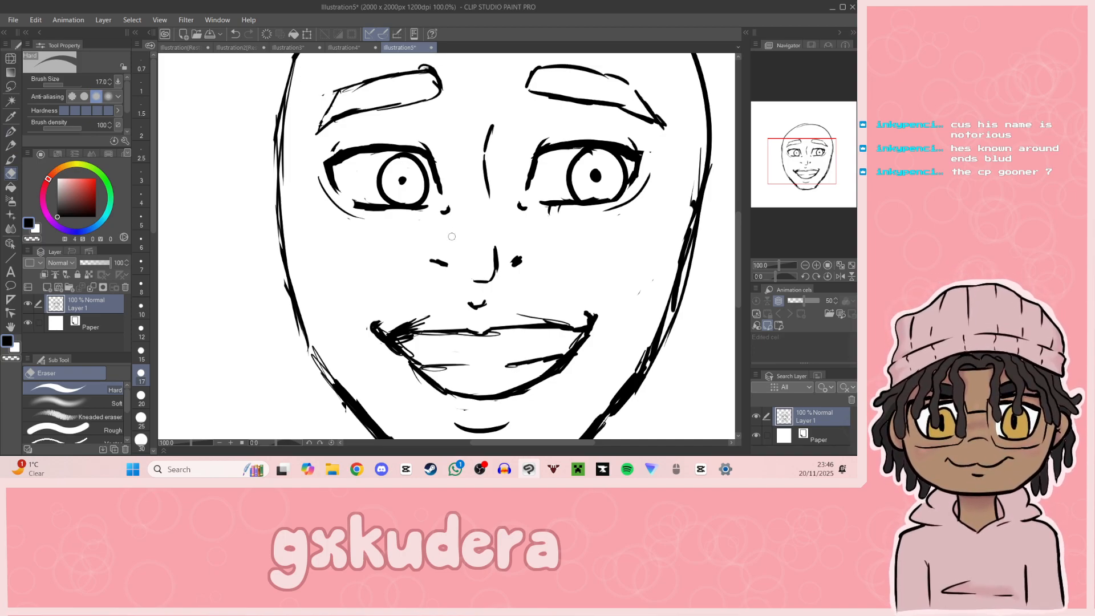
pyautogui.moveTo(435, 260)
pyautogui.mouseDown()
pyautogui.moveTo(492, 279)
pyautogui.moveTo(511, 253)
pyautogui.moveTo(507, 266)
pyautogui.mouseUp()
pyautogui.click(496, 245)
pyautogui.click(12, 132)
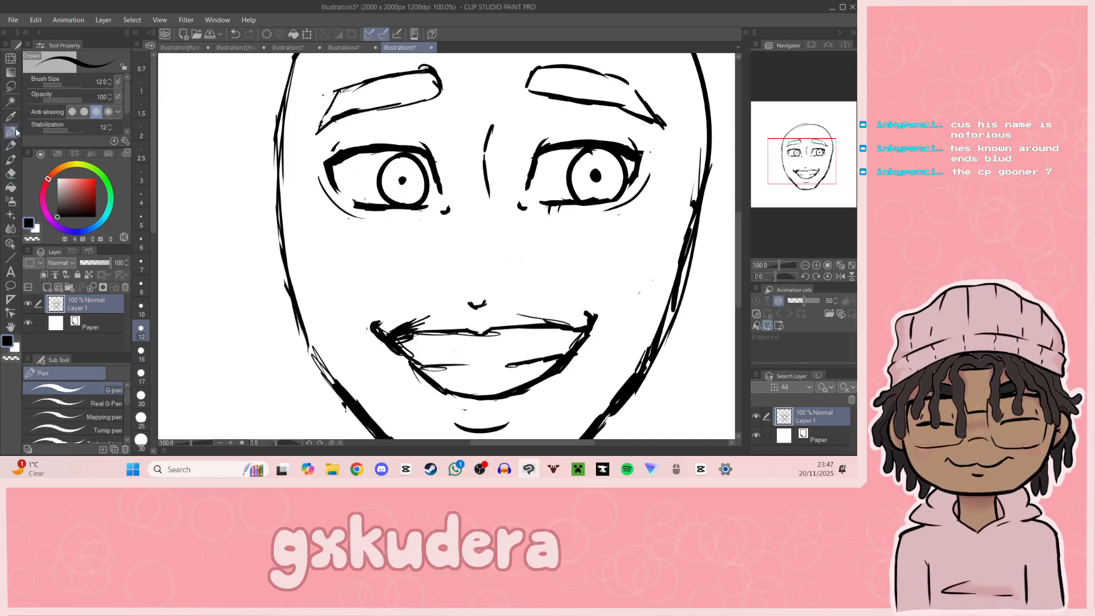
pyautogui.moveTo(427, 285); pyautogui.dragTo(437, 290)
pyautogui.moveTo(513, 290); pyautogui.dragTo(522, 287)
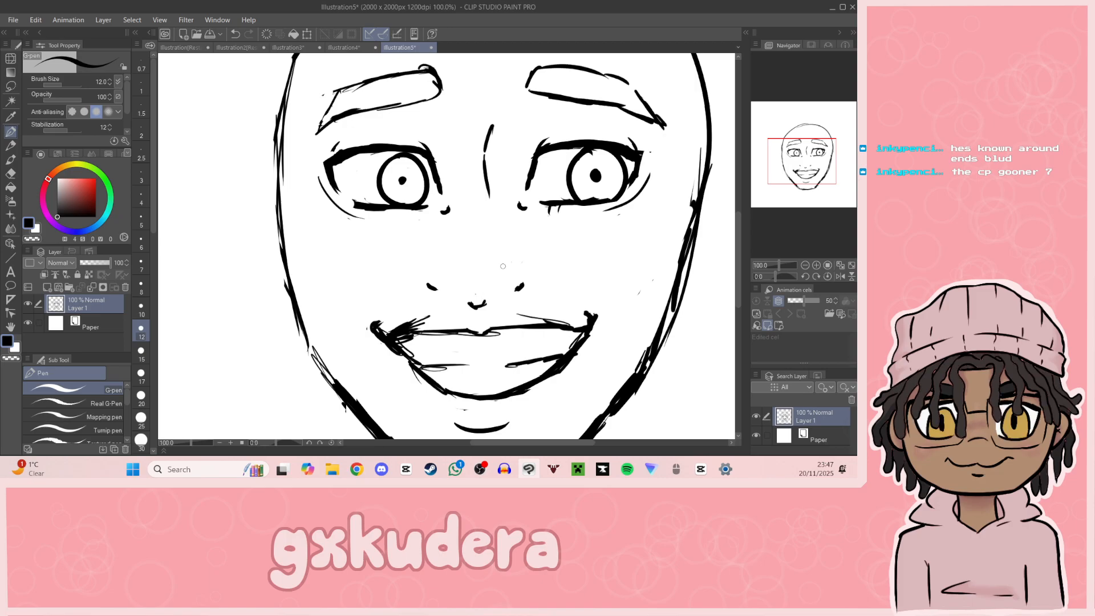
# Step: Erase the small mark between nose and upper lip and redraw it as a thinner upward curve
pyautogui.click(10, 173)
pyautogui.moveTo(469, 304); pyautogui.dragTo(484, 302)
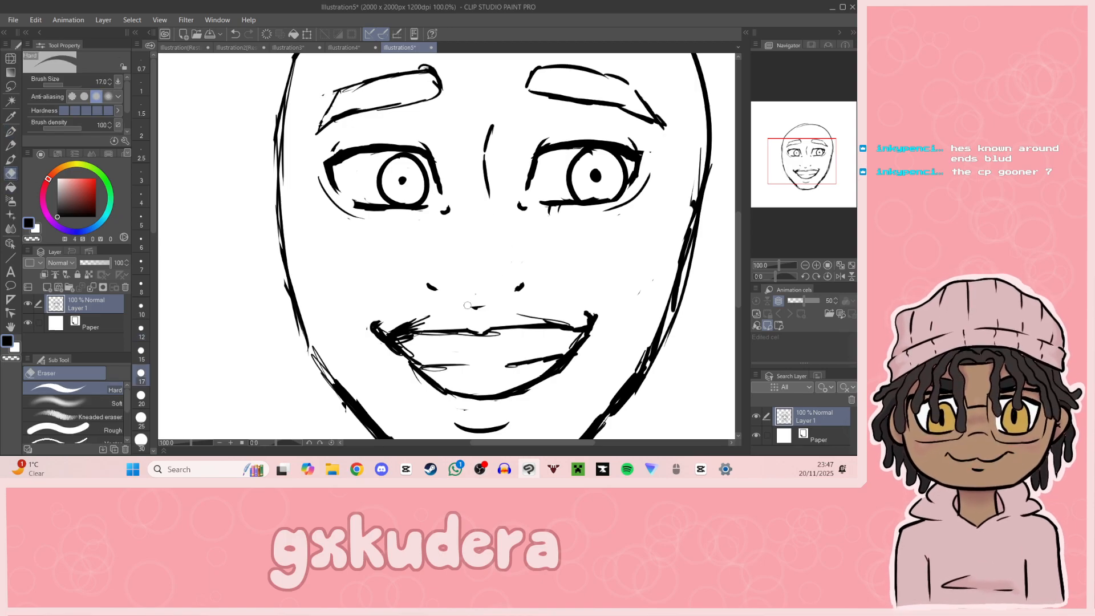
pyautogui.press('p')
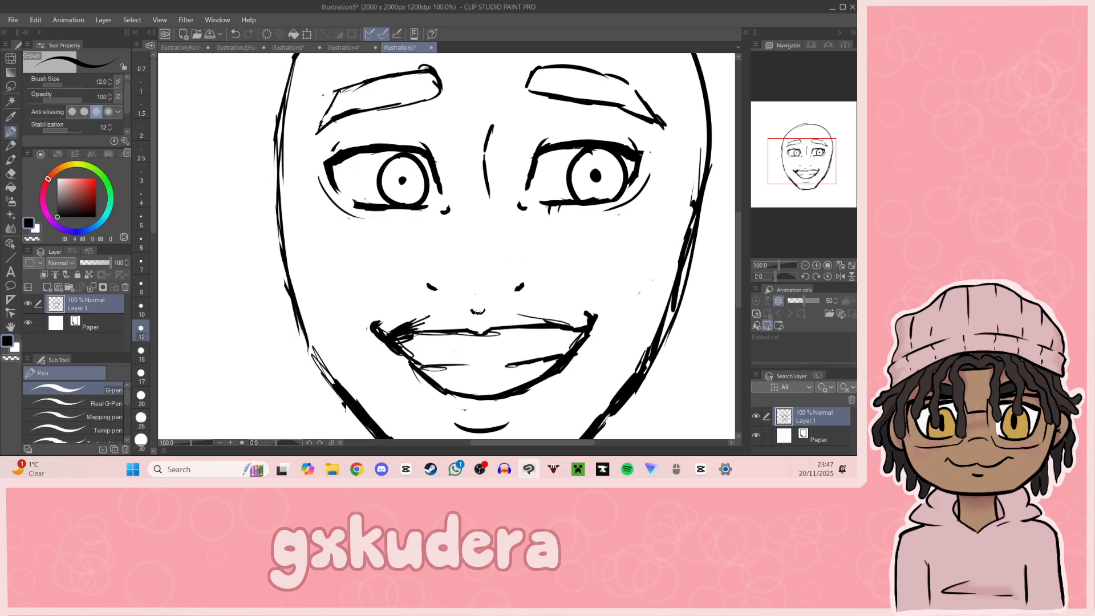
pyautogui.moveTo(806, 175)
pyautogui.mouseDown()
pyautogui.moveTo(807, 192)
pyautogui.moveTo(806, 179)
pyautogui.mouseUp()
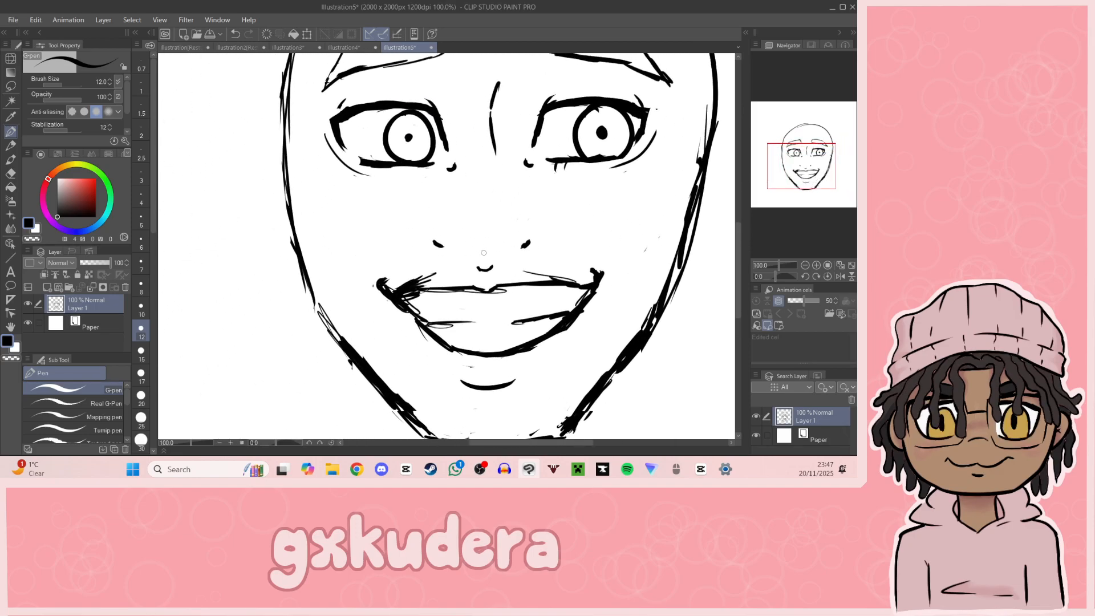
pyautogui.hotkey('ctrl', 'z')
pyautogui.hotkey('ctrl', 'z')
# Step: Select the crease line between the eyes with a rectangular selection and move it slightly up and toward the right eye
pyautogui.press('e')
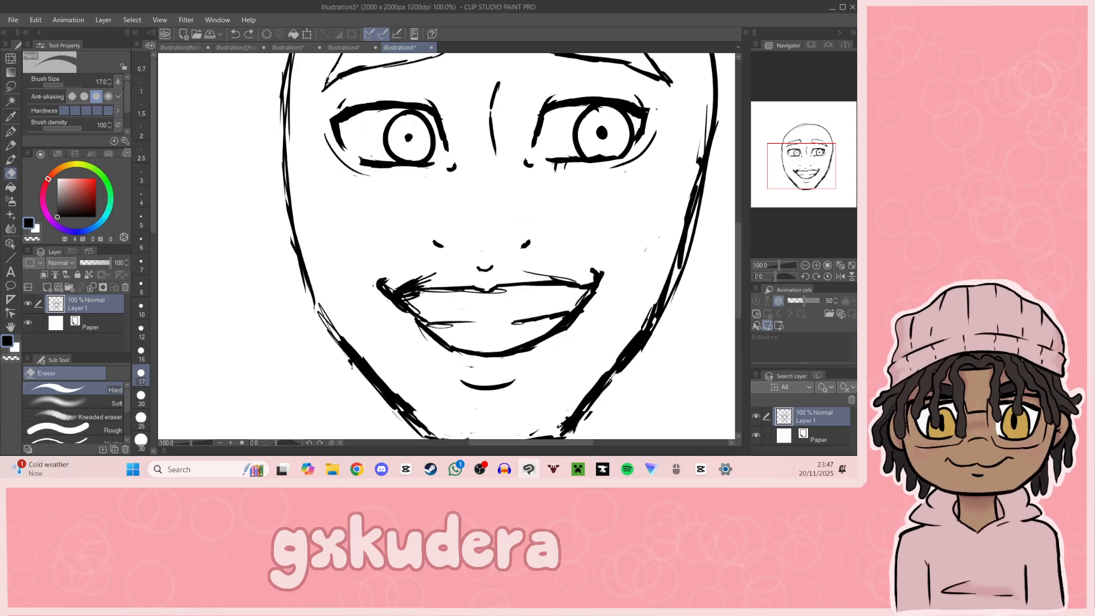
pyautogui.moveTo(492, 72)
pyautogui.mouseDown()
pyautogui.moveTo(495, 112)
pyautogui.moveTo(403, 186)
pyautogui.mouseUp()
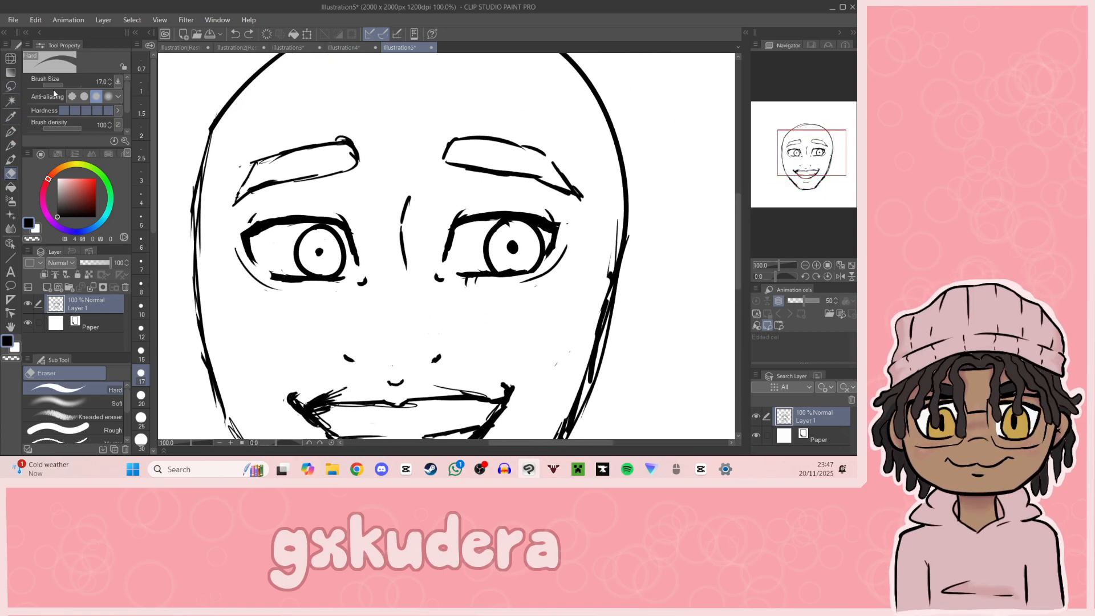
pyautogui.press('m')
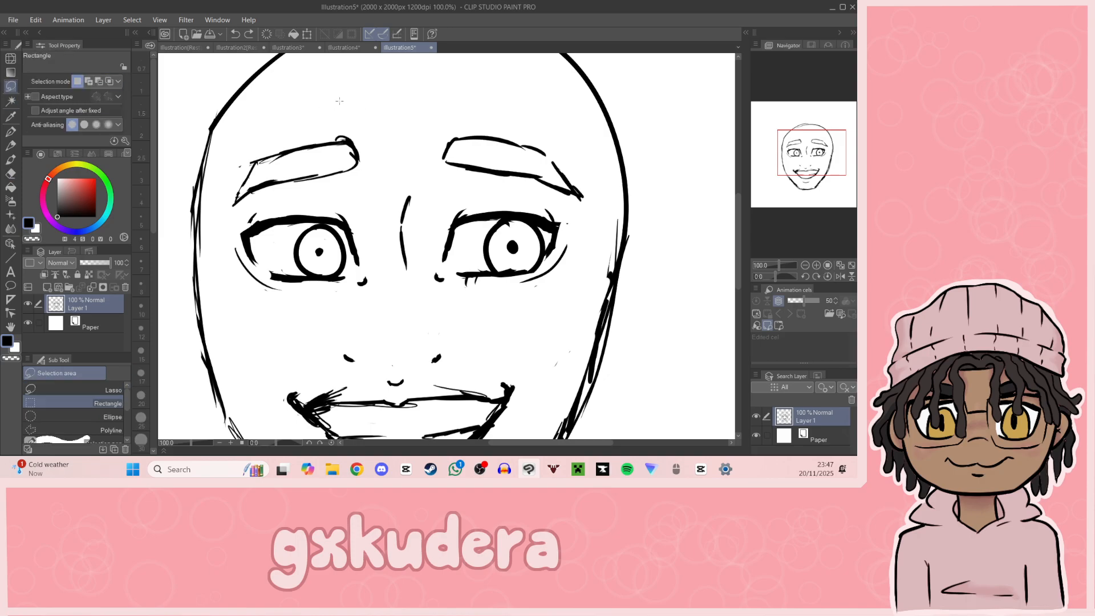
pyautogui.moveTo(381, 181)
pyautogui.mouseDown()
pyautogui.moveTo(422, 276)
pyautogui.moveTo(430, 249)
pyautogui.mouseUp()
pyautogui.hotkey('ctrl', 't')
pyautogui.click(401, 277)
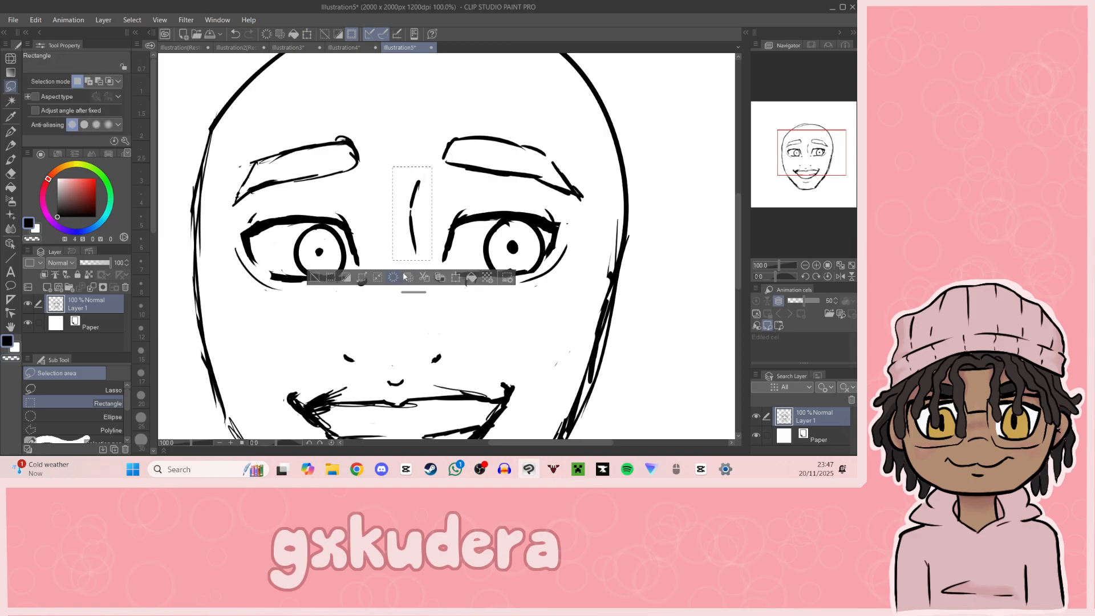
# Step: Copy the crease line to a new layer, flip it horizontally and place it beside the left eye
pyautogui.click(440, 278)
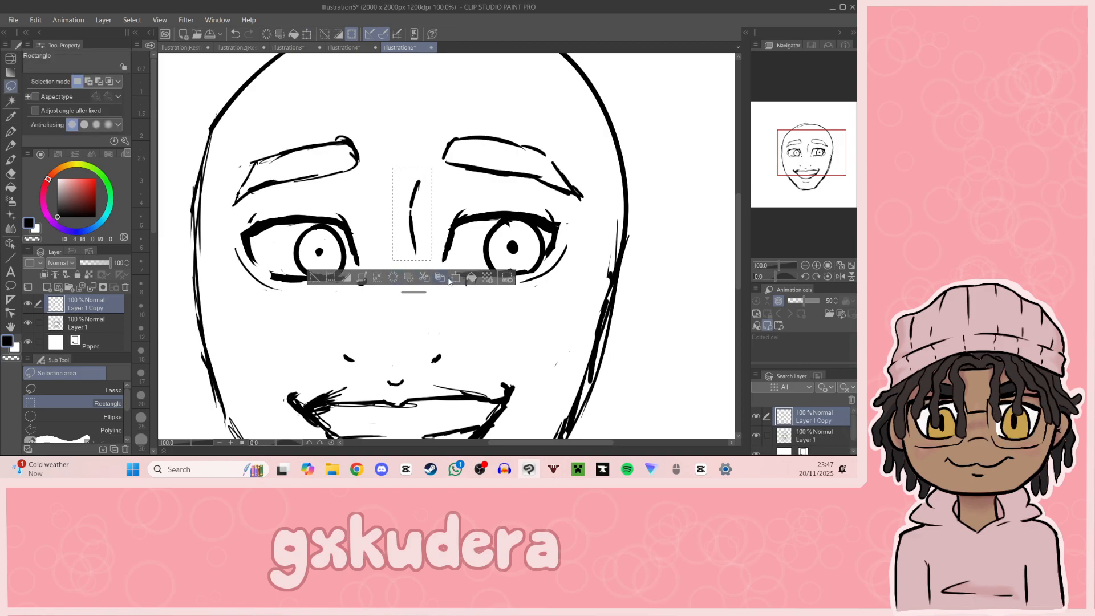
pyautogui.click(455, 277)
pyautogui.moveTo(408, 238)
pyautogui.mouseDown()
pyautogui.moveTo(374, 237)
pyautogui.moveTo(383, 248)
pyautogui.mouseUp()
pyautogui.click(62, 82)
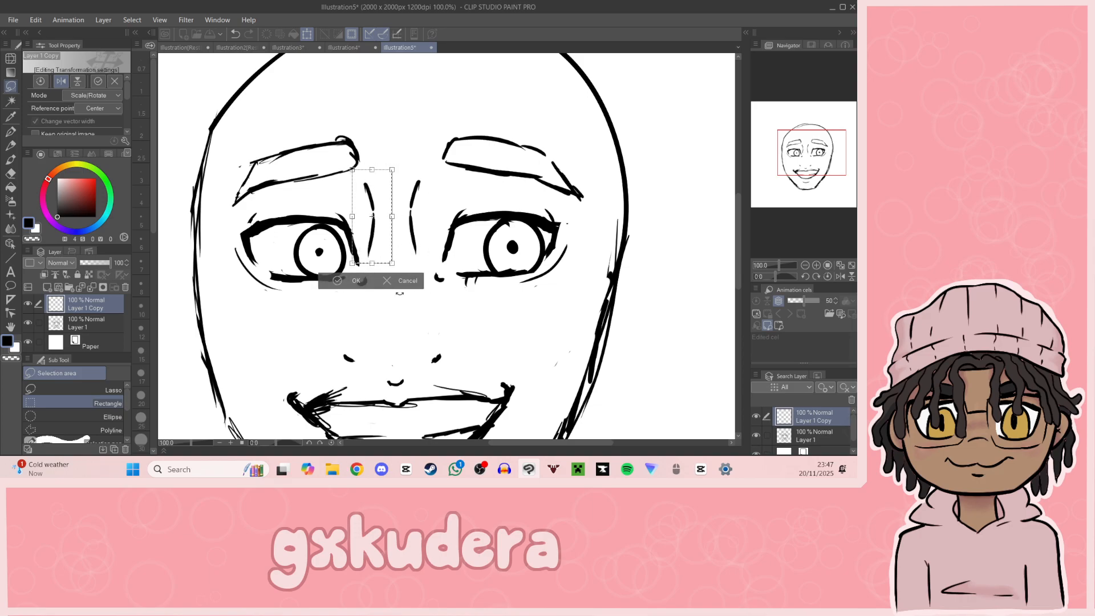
pyautogui.click(353, 281)
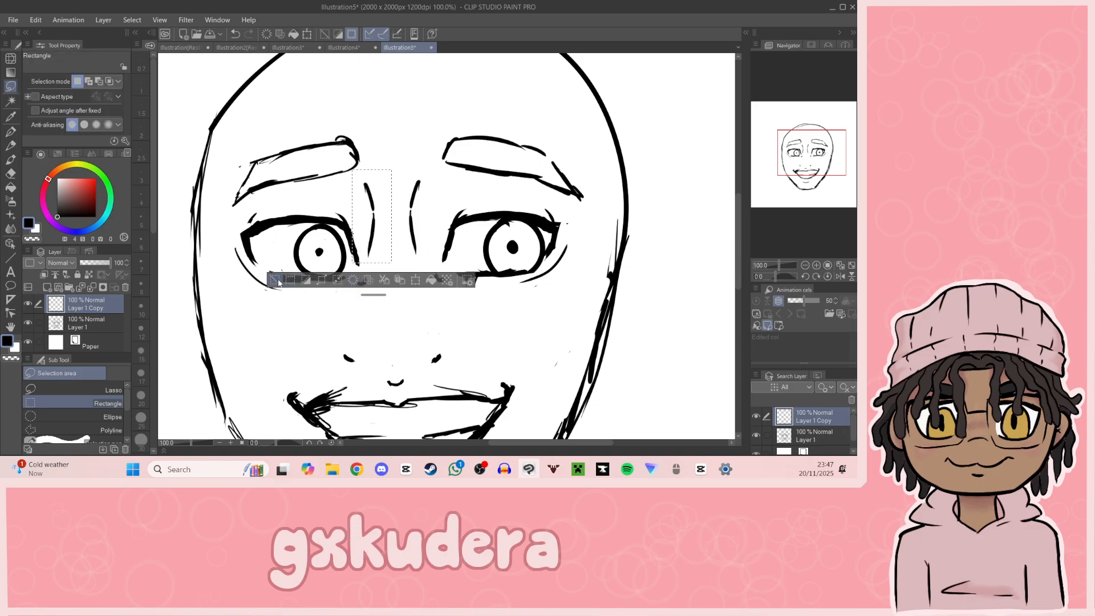
pyautogui.hotkey('ctrl', 'd')
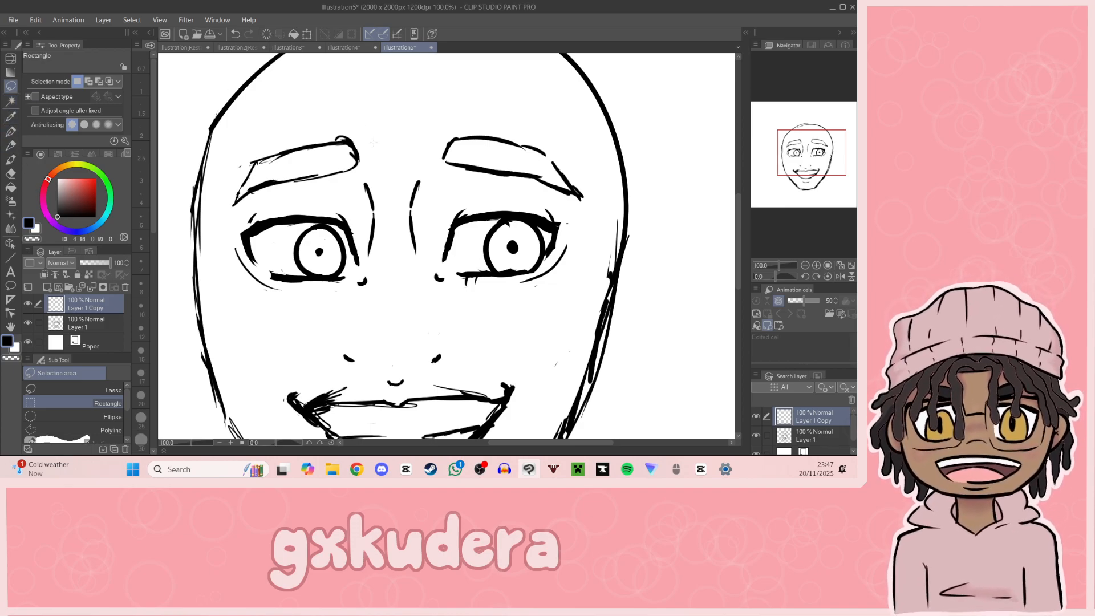
# Step: Move the left eye on Layer 1 slightly outward, and merge the copied crease layer with Layer 1
pyautogui.moveTo(225, 209); pyautogui.dragTo(368, 304)
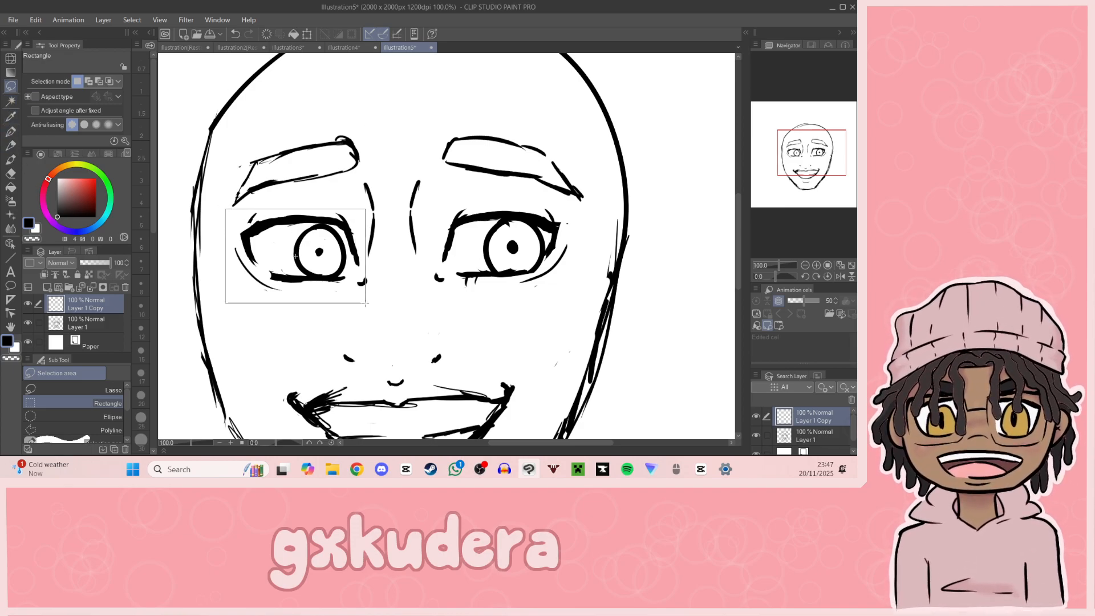
pyautogui.click(340, 321)
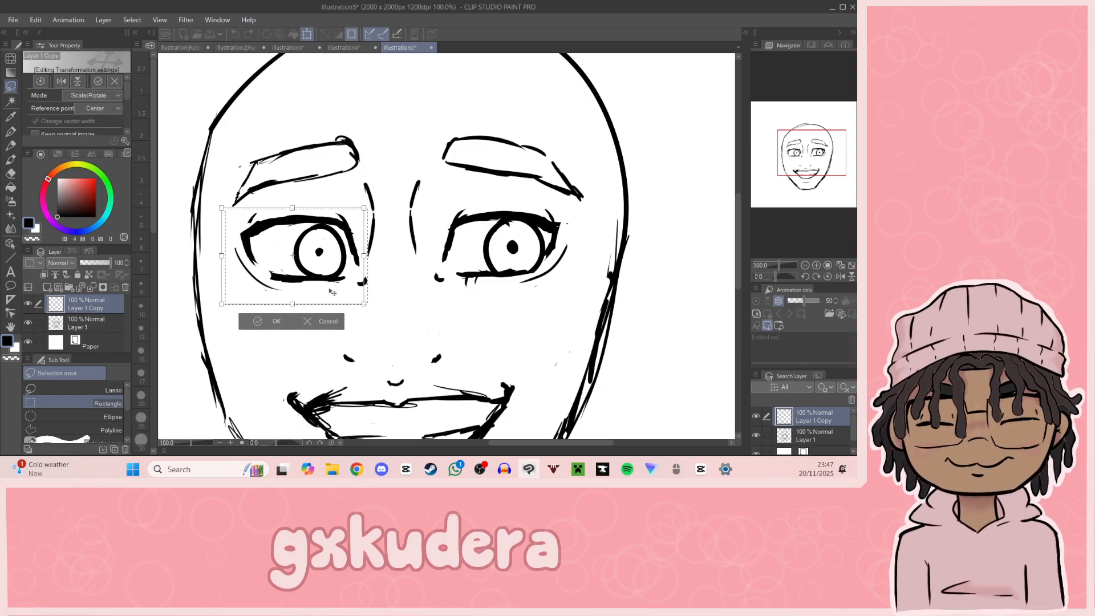
pyautogui.click(320, 322)
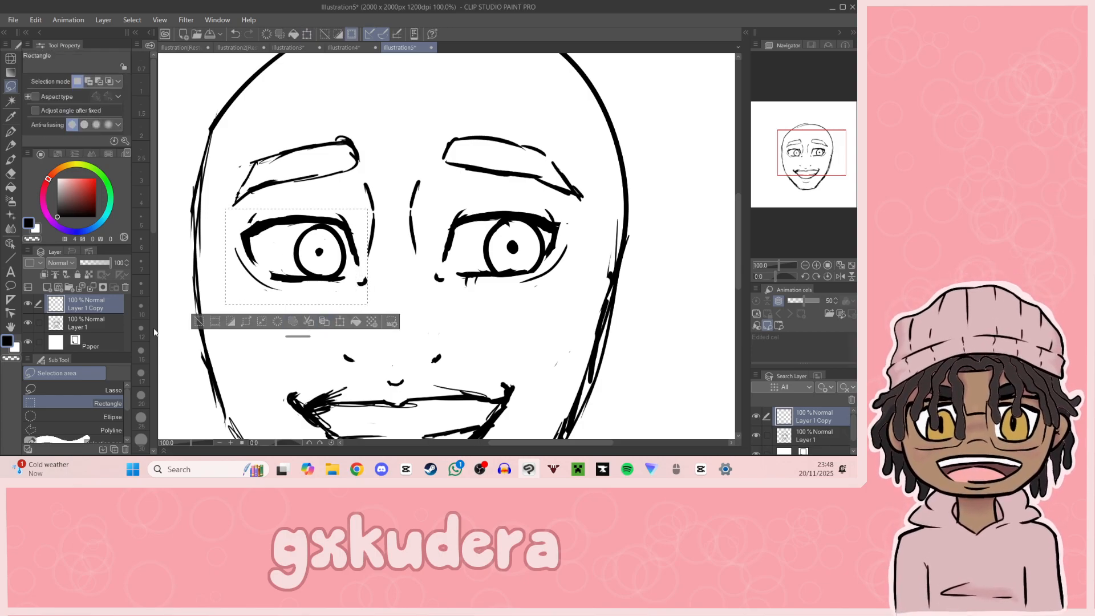
pyautogui.click(91, 324)
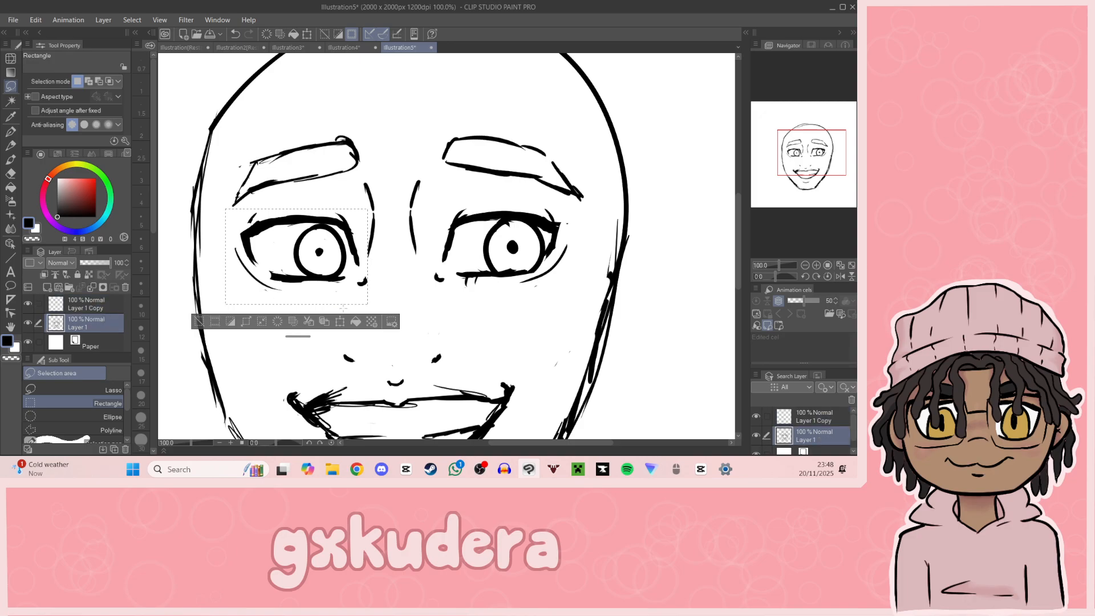
pyautogui.click(341, 322)
pyautogui.moveTo(342, 296); pyautogui.dragTo(336, 296)
pyautogui.moveTo(813, 176); pyautogui.dragTo(810, 152)
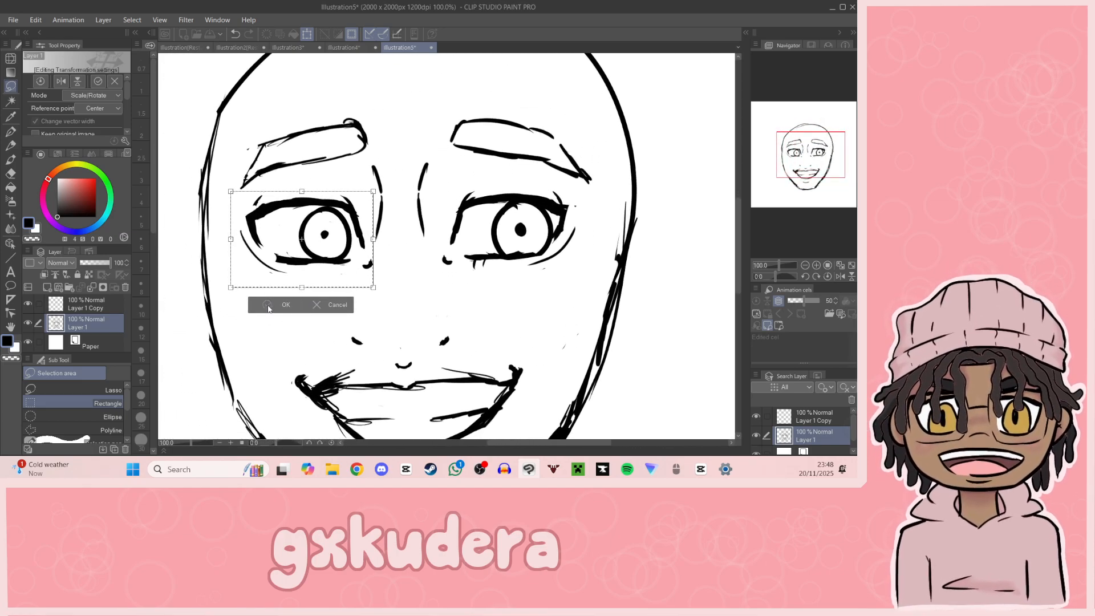
pyautogui.press('Return')
pyautogui.hotkey('ctrl', 'd')
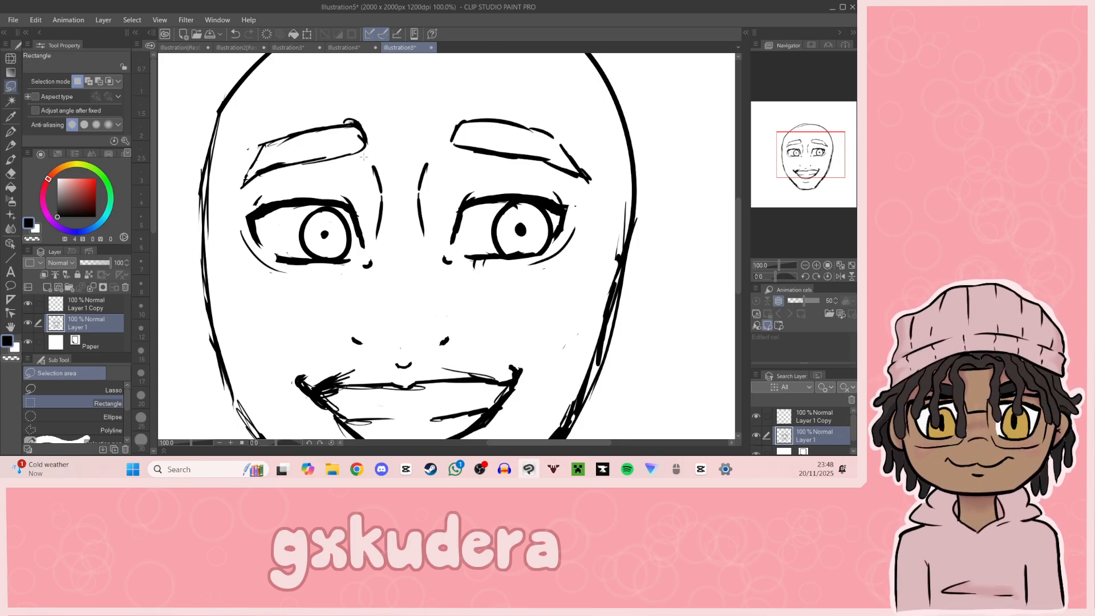
pyautogui.hotkey('ctrl', 'e')
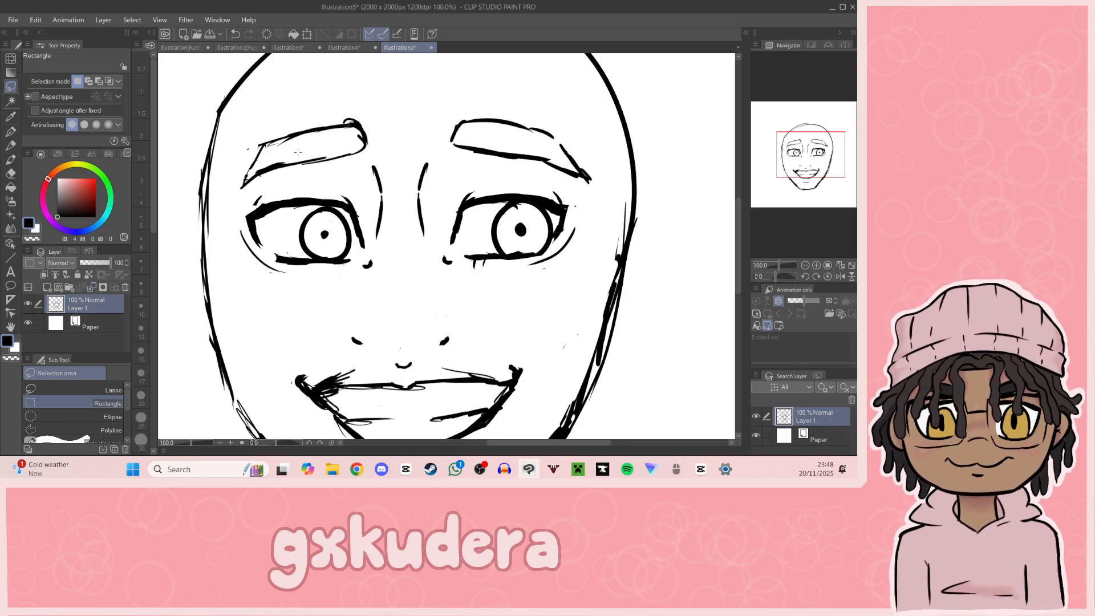
# Step: Remove the mirrored crease beside the left eye and draw a shorter curved crease in its place with the G-pen
pyautogui.moveTo(359, 155); pyautogui.dragTo(455, 243)
pyautogui.click(336, 219)
pyautogui.press('e')
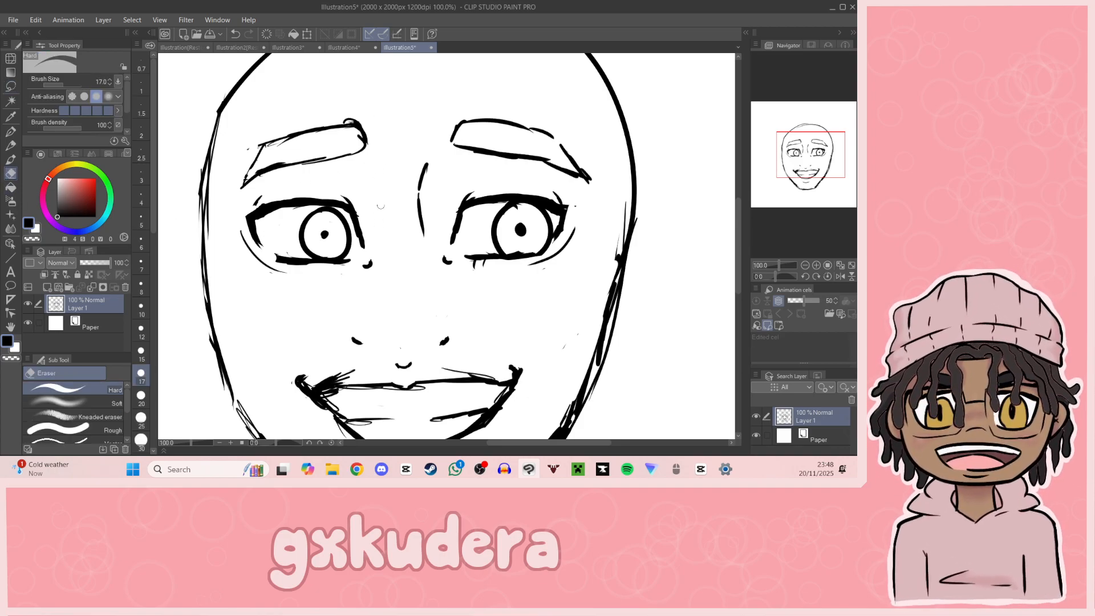
pyautogui.press('p')
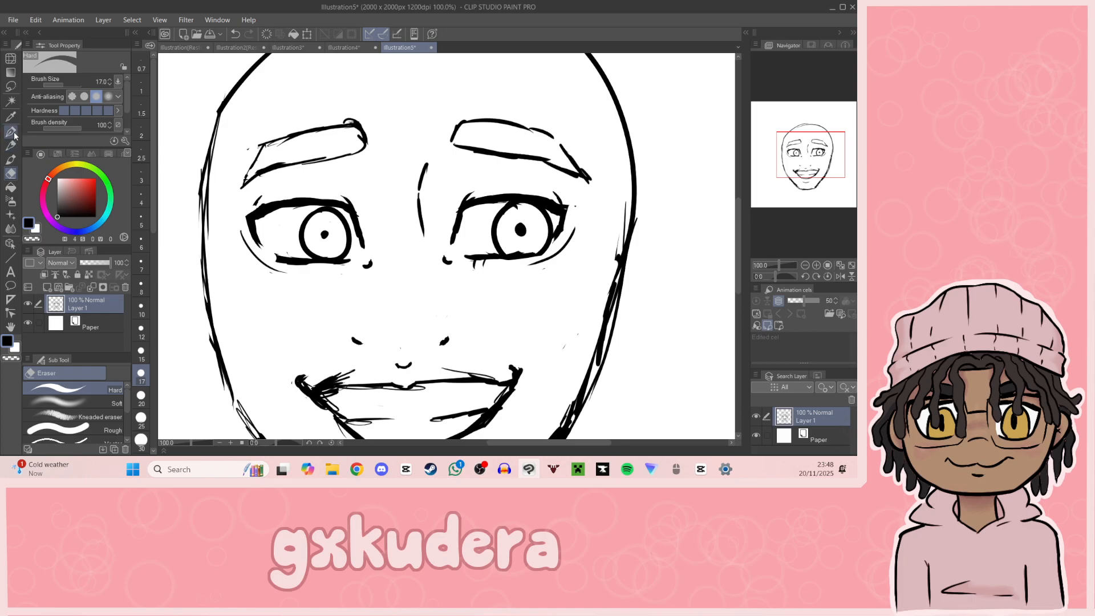
pyautogui.moveTo(383, 192); pyautogui.dragTo(388, 220)
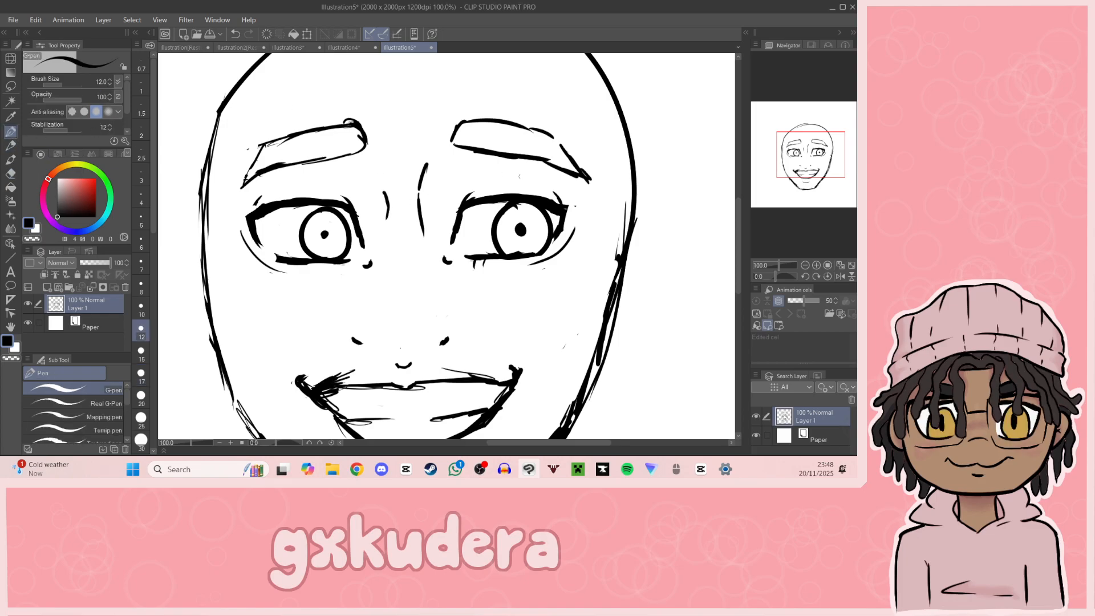
# Step: Draw two short vertical nose bridge lines below the eyes and a curved nose tip between the nostrils
pyautogui.moveTo(816, 169); pyautogui.dragTo(827, 179)
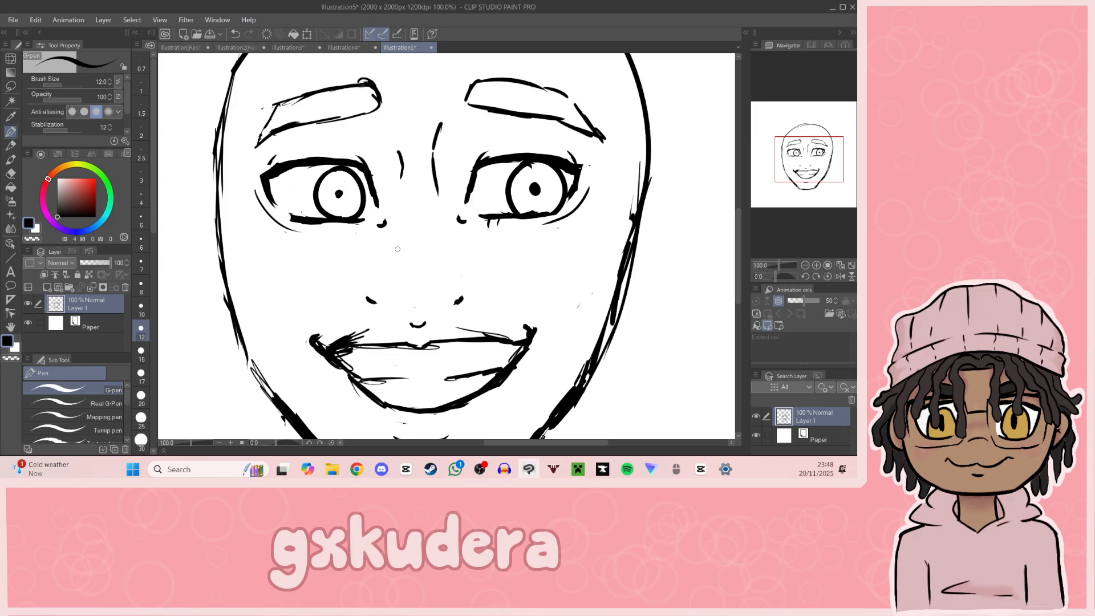
pyautogui.moveTo(399, 242); pyautogui.dragTo(402, 269)
pyautogui.moveTo(437, 236); pyautogui.dragTo(439, 263)
pyautogui.moveTo(407, 311); pyautogui.dragTo(432, 313)
pyautogui.hotkey('ctrl', 'z')
pyautogui.hotkey('ctrl', 'z')
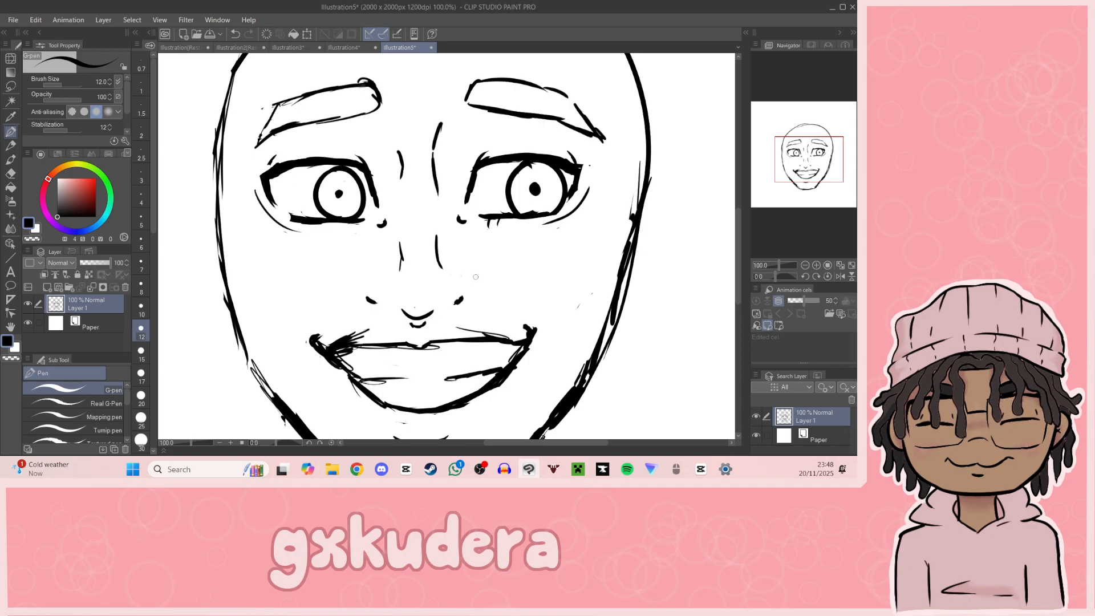
# Step: Select the mouth and chin crease with a rectangle selection, move them slightly down, scale them slightly smaller and deselect
pyautogui.moveTo(542, 296)
pyautogui.mouseDown()
pyautogui.moveTo(557, 235)
pyautogui.moveTo(507, 189)
pyautogui.mouseUp()
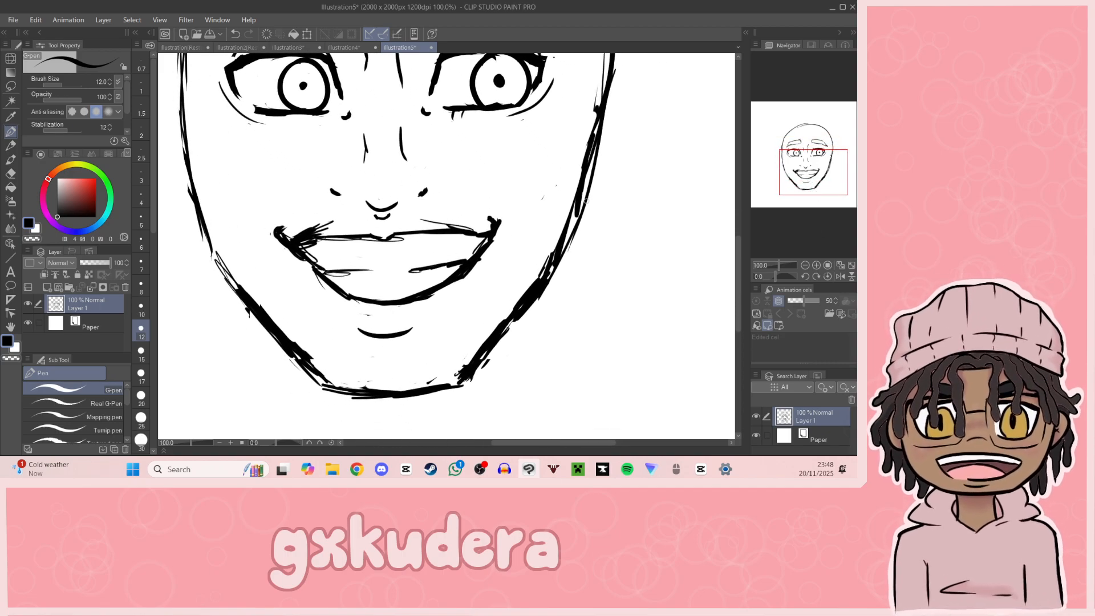
pyautogui.click(10, 86)
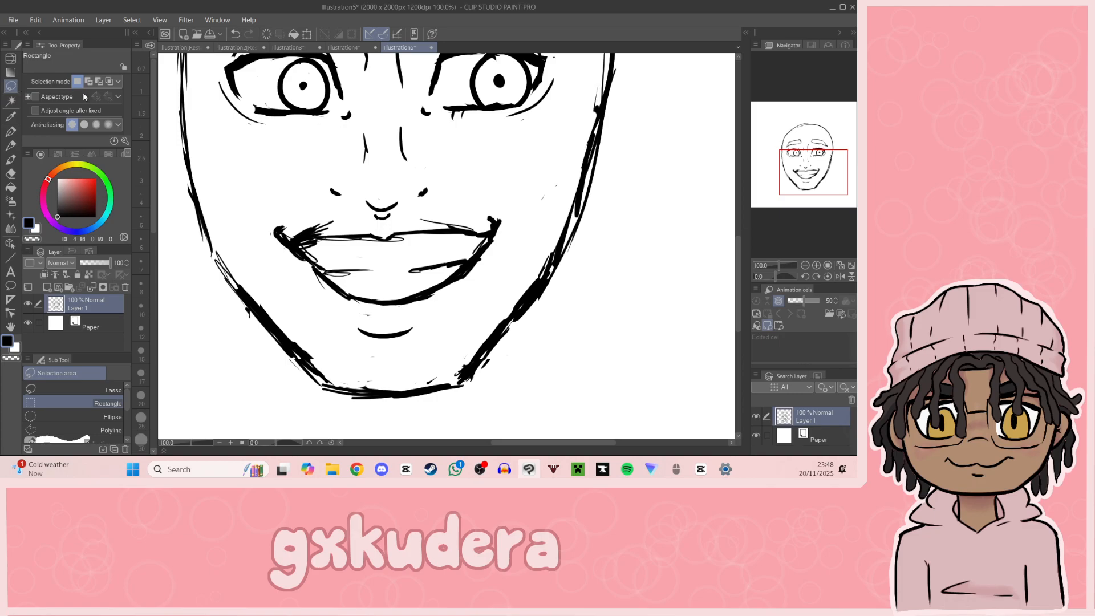
pyautogui.moveTo(251, 200); pyautogui.dragTo(466, 242)
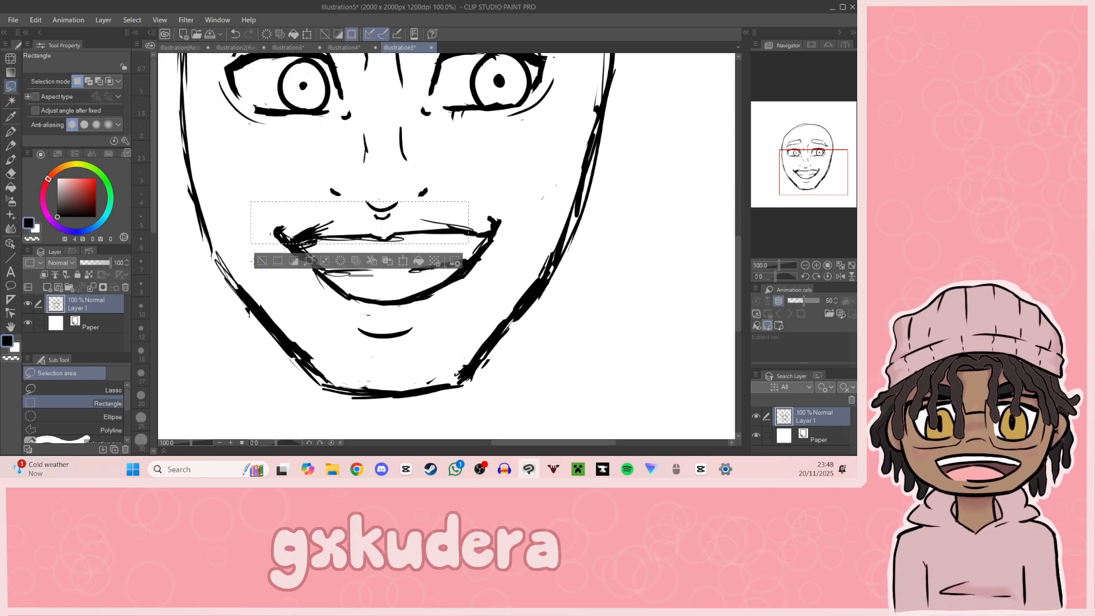
pyautogui.moveTo(253, 261); pyautogui.dragTo(257, 262)
pyautogui.click(251, 214)
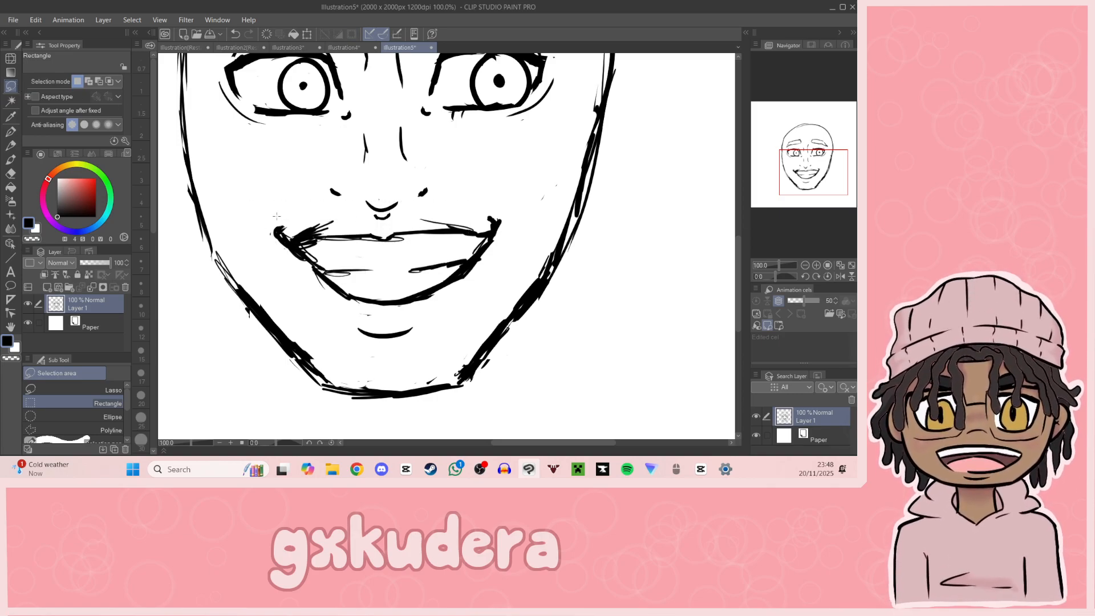
pyautogui.moveTo(248, 213); pyautogui.dragTo(522, 344)
pyautogui.click(429, 361)
pyautogui.moveTo(438, 326)
pyautogui.mouseDown()
pyautogui.moveTo(440, 344)
pyautogui.moveTo(443, 334)
pyautogui.mouseUp()
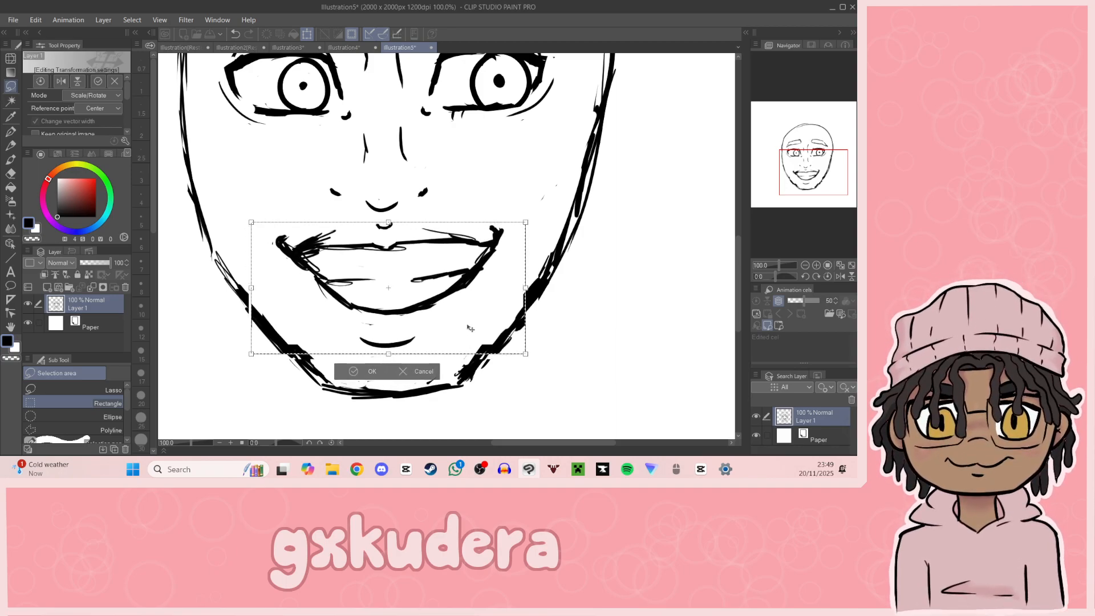
pyautogui.moveTo(526, 353); pyautogui.dragTo(473, 332)
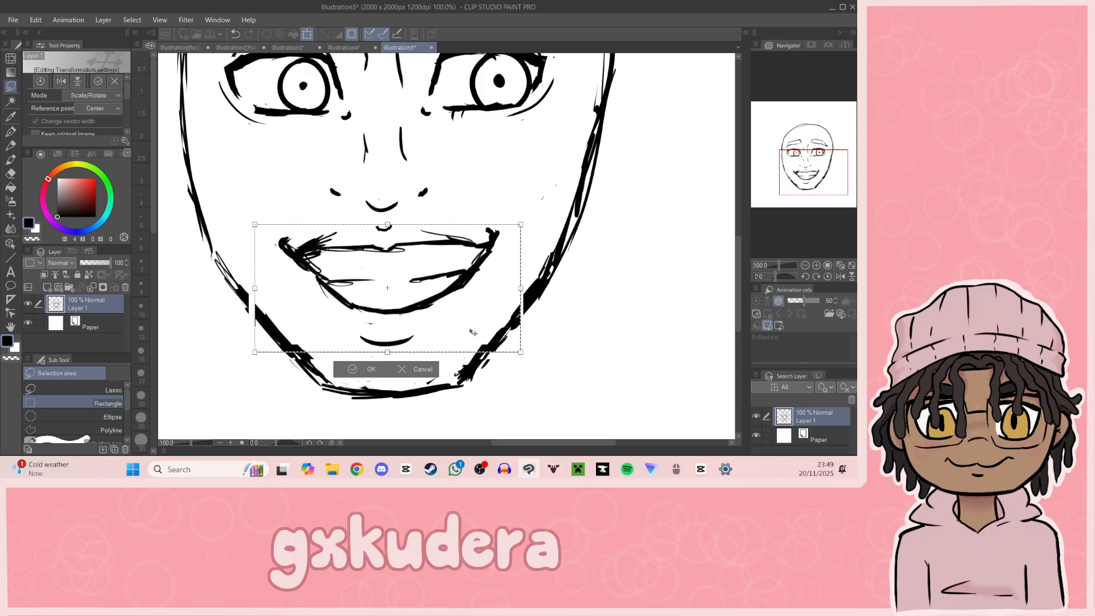
pyautogui.click(390, 369)
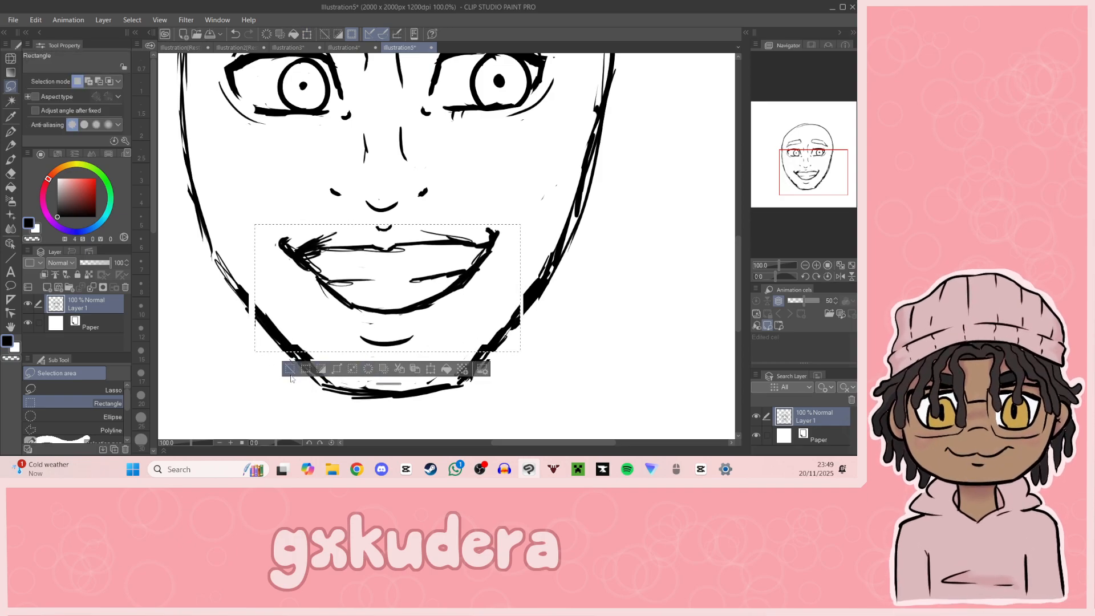
pyautogui.click(320, 352)
# Step: Retouch the broken jaw outline on both sides of the chin with the G-pen
pyautogui.press('p')
pyautogui.moveTo(235, 286); pyautogui.dragTo(272, 336)
pyautogui.moveTo(487, 343)
pyautogui.mouseDown()
pyautogui.moveTo(521, 299)
pyautogui.moveTo(517, 320)
pyautogui.mouseUp()
pyautogui.hotkey('ctrl', 'z')
# Step: Select the nose with its bridge lines and shift it slightly to the right between the eyes and mouth
pyautogui.moveTo(846, 195); pyautogui.dragTo(813, 160)
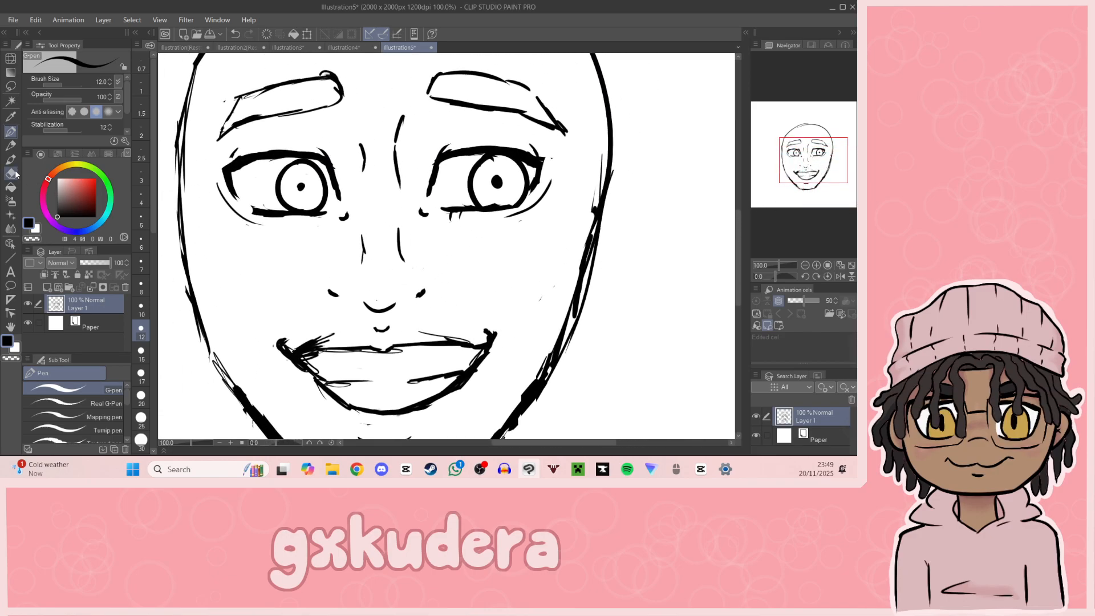
pyautogui.click(11, 86)
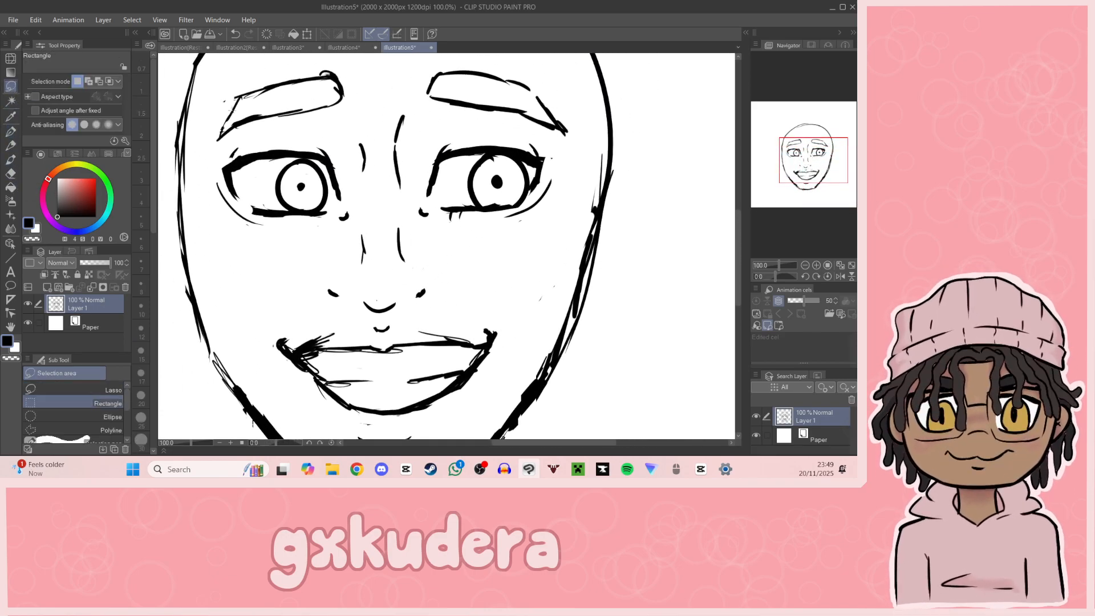
pyautogui.moveTo(305, 230); pyautogui.dragTo(426, 306)
pyautogui.click(418, 339)
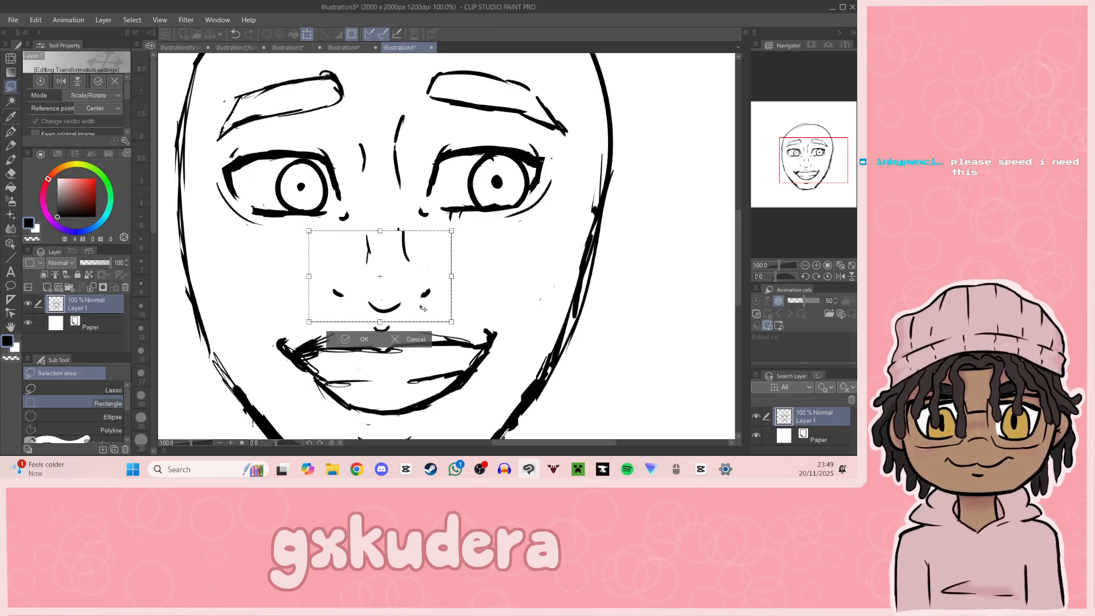
pyautogui.click(357, 337)
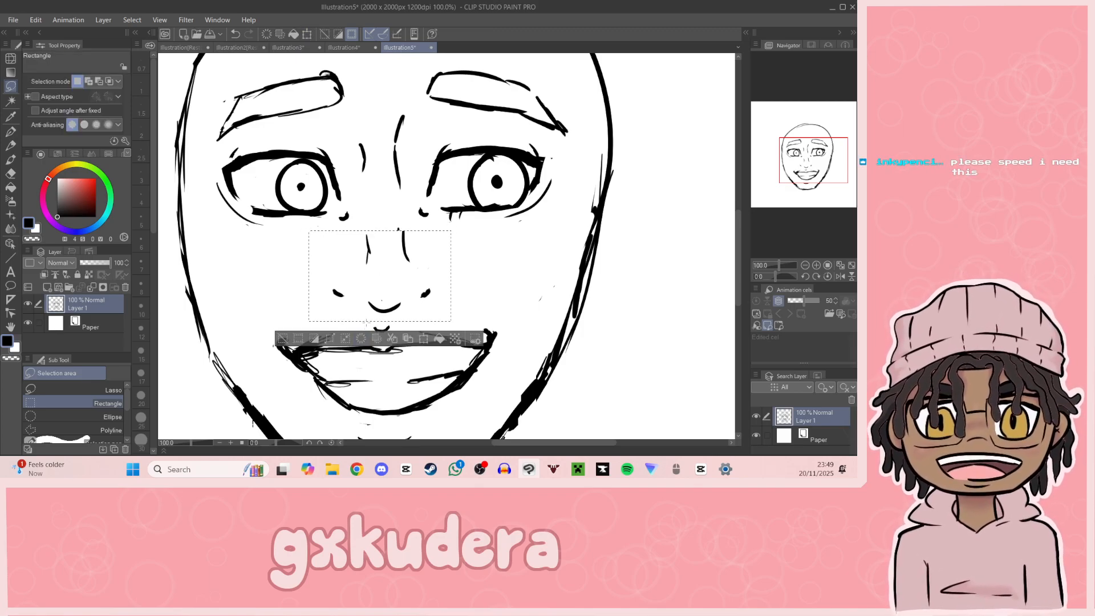
# Step: Select the two crease lines between the eyebrows, move them slightly right and down, and deselect
pyautogui.moveTo(342, 110); pyautogui.dragTo(420, 188)
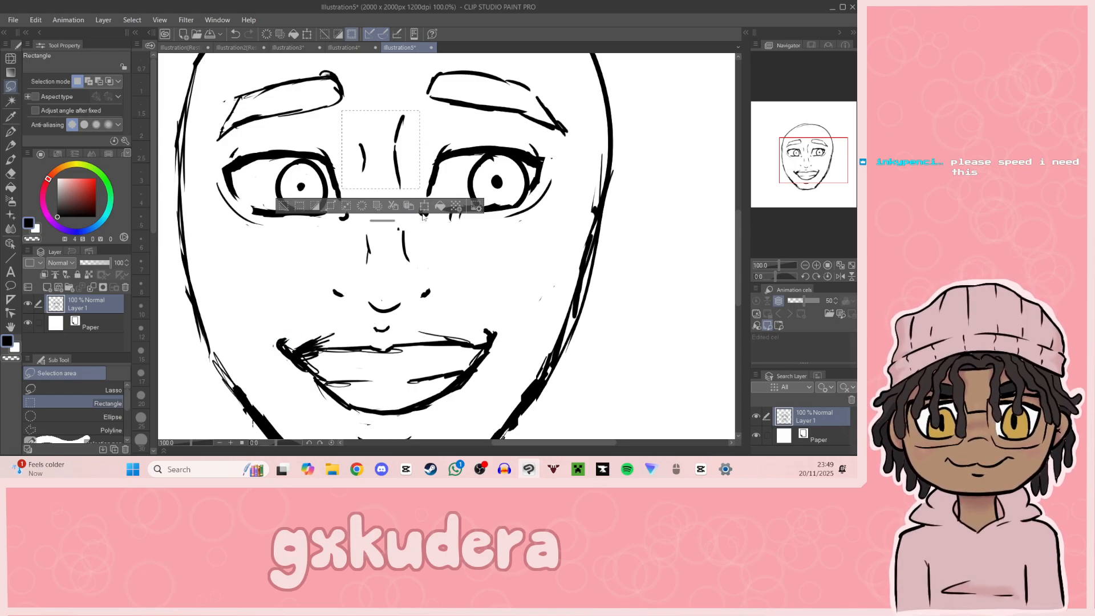
pyautogui.click(424, 205)
pyautogui.moveTo(405, 178); pyautogui.dragTo(406, 179)
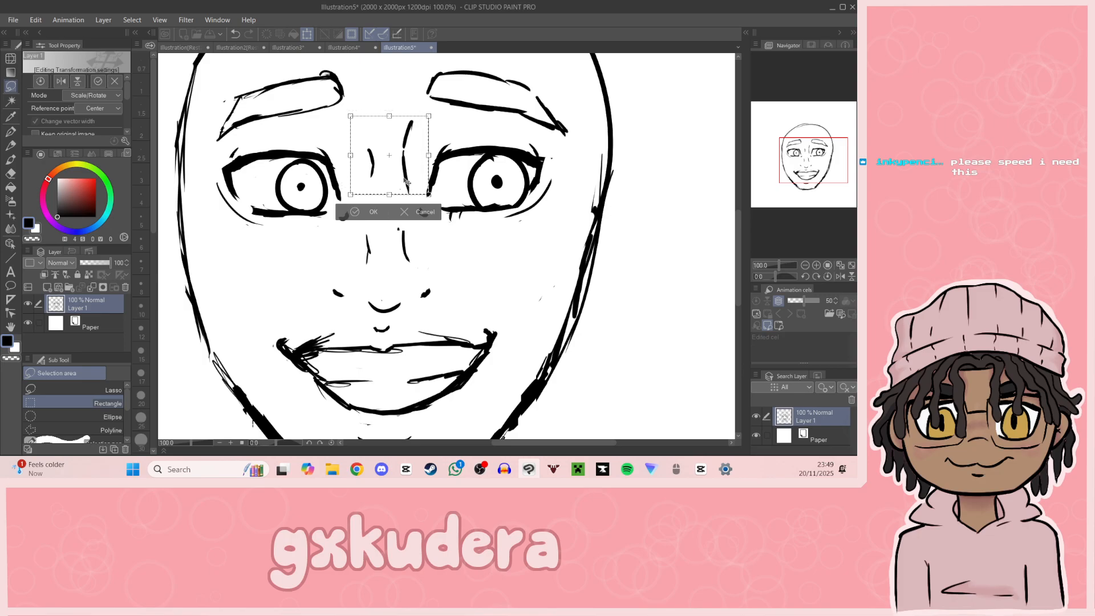
pyautogui.click(361, 215)
pyautogui.hotkey('ctrl', 'd')
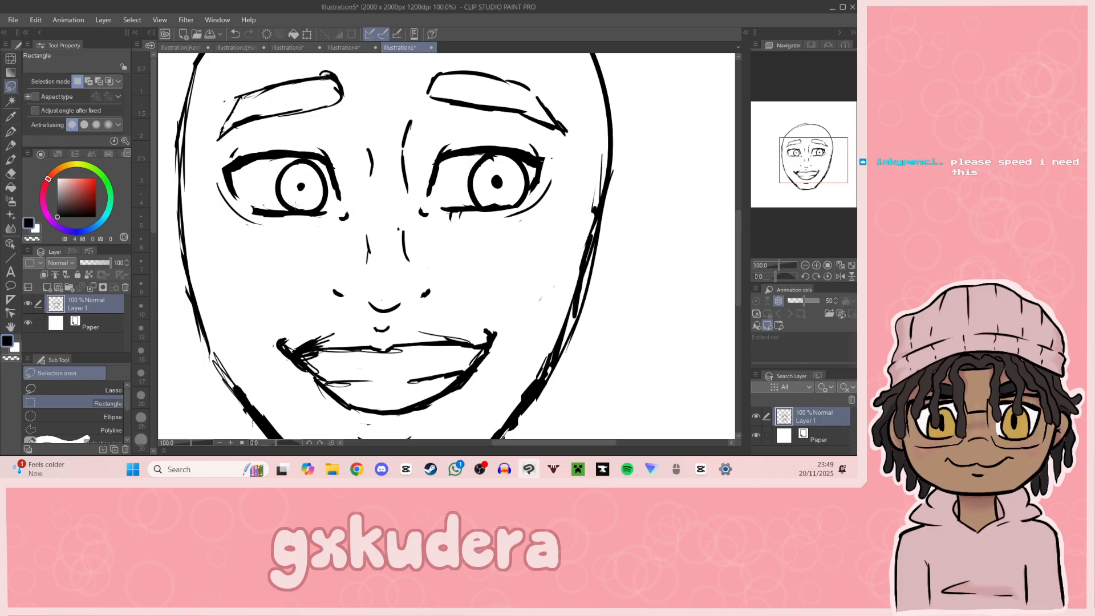
# Step: Erase both short vertical nose bridge lines with the Hard eraser
pyautogui.click(10, 173)
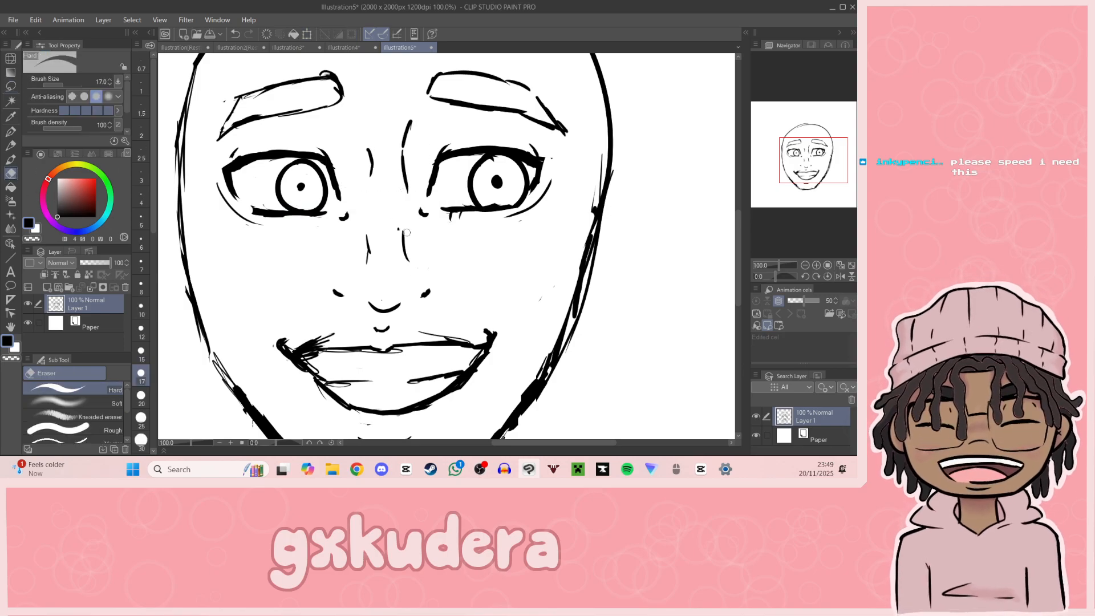
pyautogui.moveTo(403, 228); pyautogui.dragTo(404, 251)
pyautogui.moveTo(368, 242); pyautogui.dragTo(372, 255)
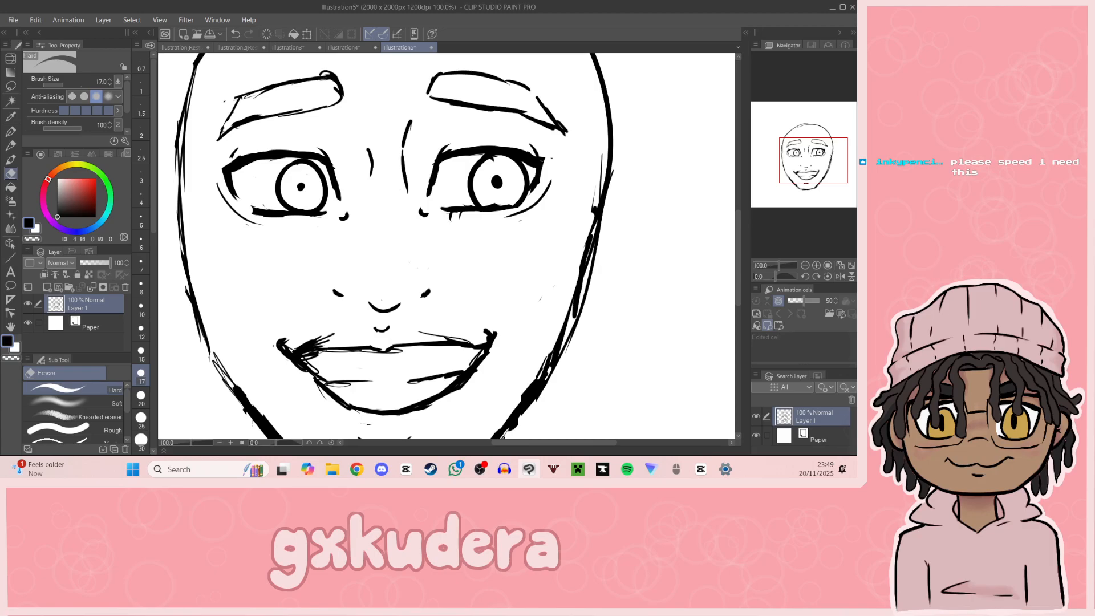
# Step: Draw a single longer nose bridge line above the left nostril with the G-pen
pyautogui.hotkey('alt', 'Tab')
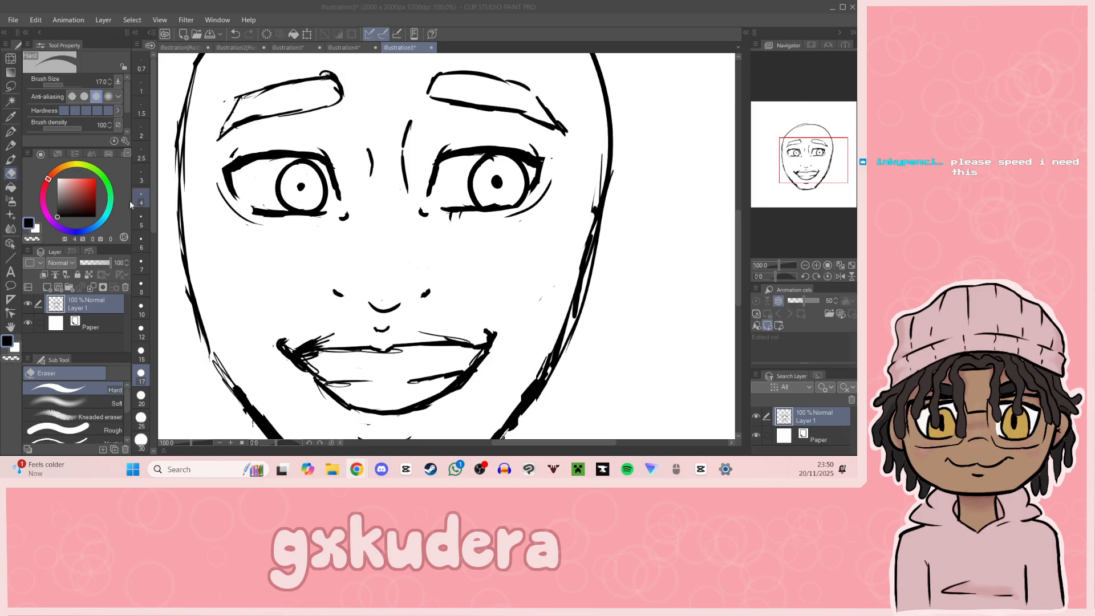
pyautogui.click(11, 131)
pyautogui.moveTo(365, 226); pyautogui.dragTo(359, 278)
pyautogui.hotkey('ctrl', 'z')
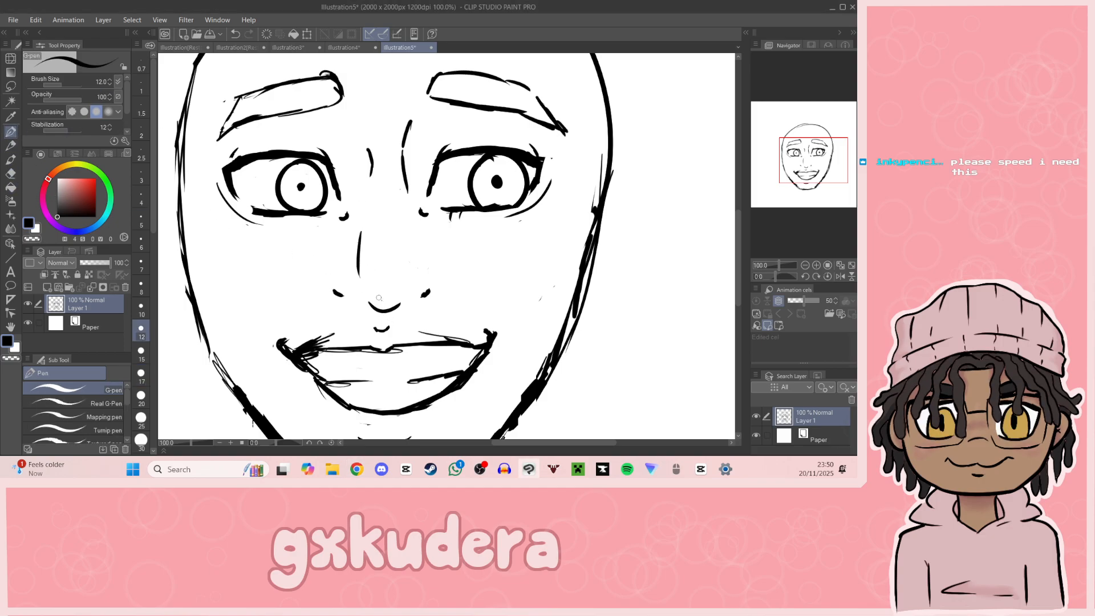
pyautogui.moveTo(828, 180); pyautogui.dragTo(825, 180)
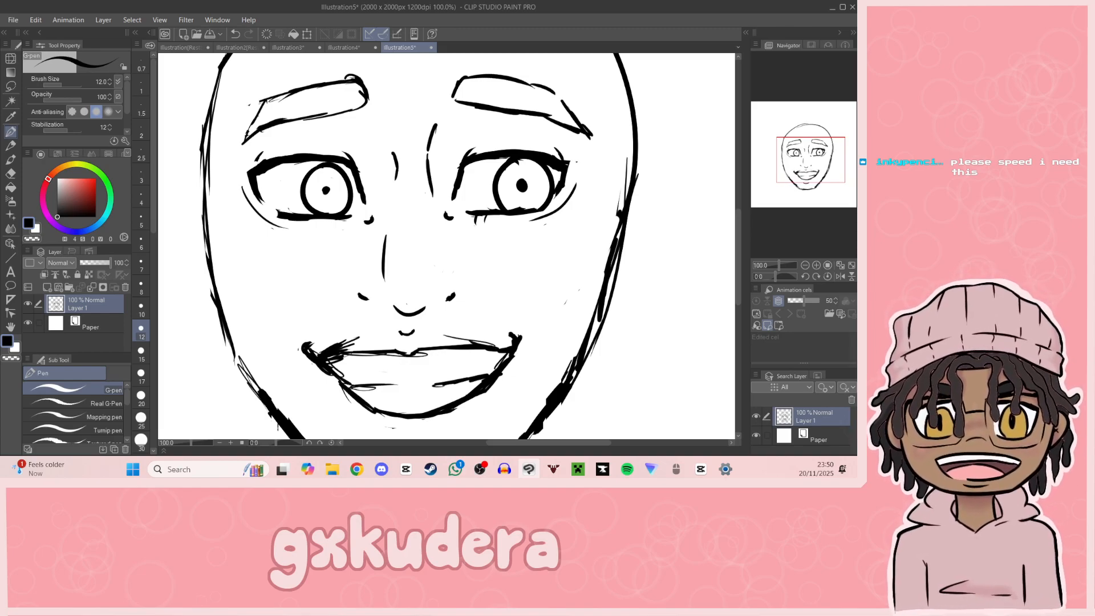
pyautogui.hotkey('alt', 'Tab')
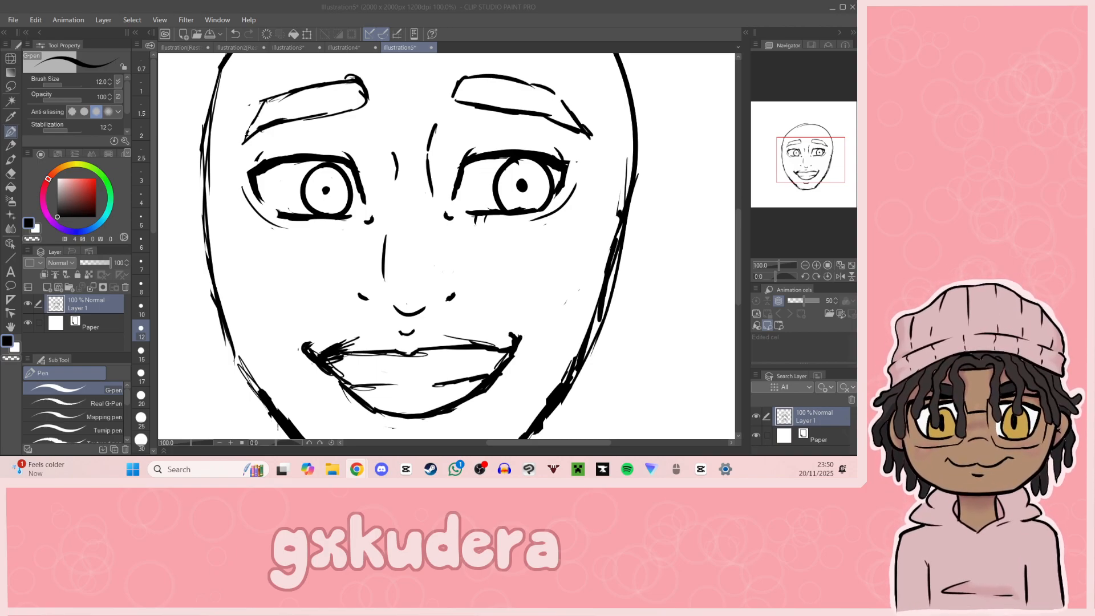
pyautogui.hotkey('alt', 'Tab')
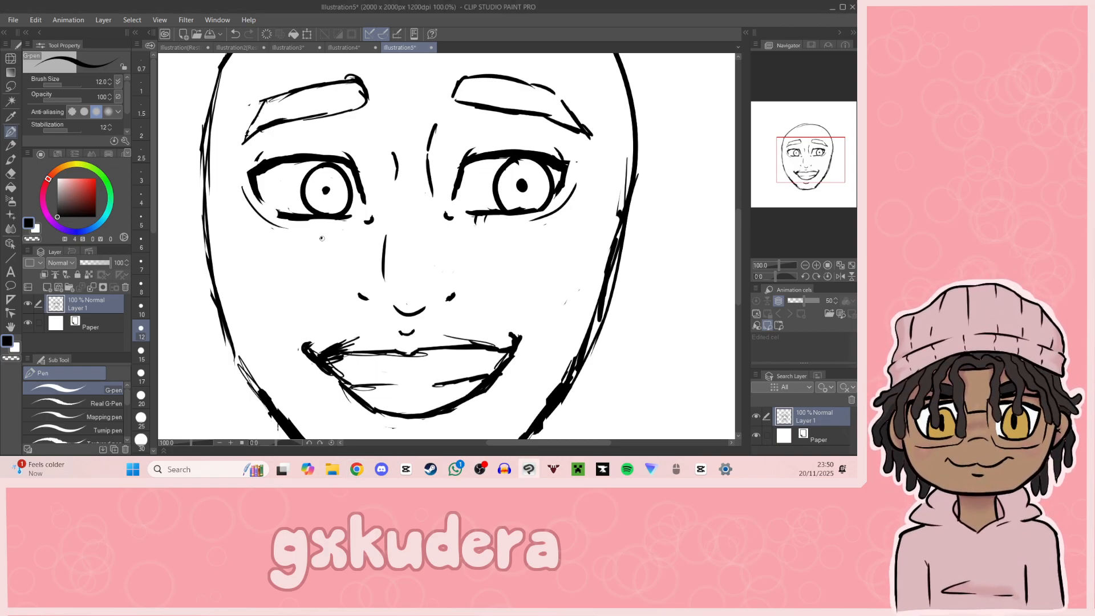
# Step: Draw the outline of the left ear beside the head, from eye level down to mouth level, redoing unsatisfactory strokes
pyautogui.click(805, 265)
pyautogui.moveTo(285, 222); pyautogui.dragTo(292, 300)
pyautogui.hotkey('ctrl', 'z')
pyautogui.moveTo(284, 219)
pyautogui.mouseDown()
pyautogui.moveTo(270, 217)
pyautogui.moveTo(268, 256)
pyautogui.moveTo(295, 297)
pyautogui.mouseUp()
pyautogui.hotkey('ctrl', 'z')
pyautogui.hotkey('ctrl', 'z')
pyautogui.hotkey('ctrl', 'z')
pyautogui.hotkey('ctrl', 'z')
pyautogui.moveTo(283, 213)
pyautogui.mouseDown()
pyautogui.moveTo(267, 210)
pyautogui.moveTo(270, 259)
pyautogui.moveTo(260, 214)
pyautogui.moveTo(257, 226)
pyautogui.mouseUp()
pyautogui.hotkey('ctrl', 'z')
pyautogui.moveTo(259, 238); pyautogui.dragTo(283, 300)
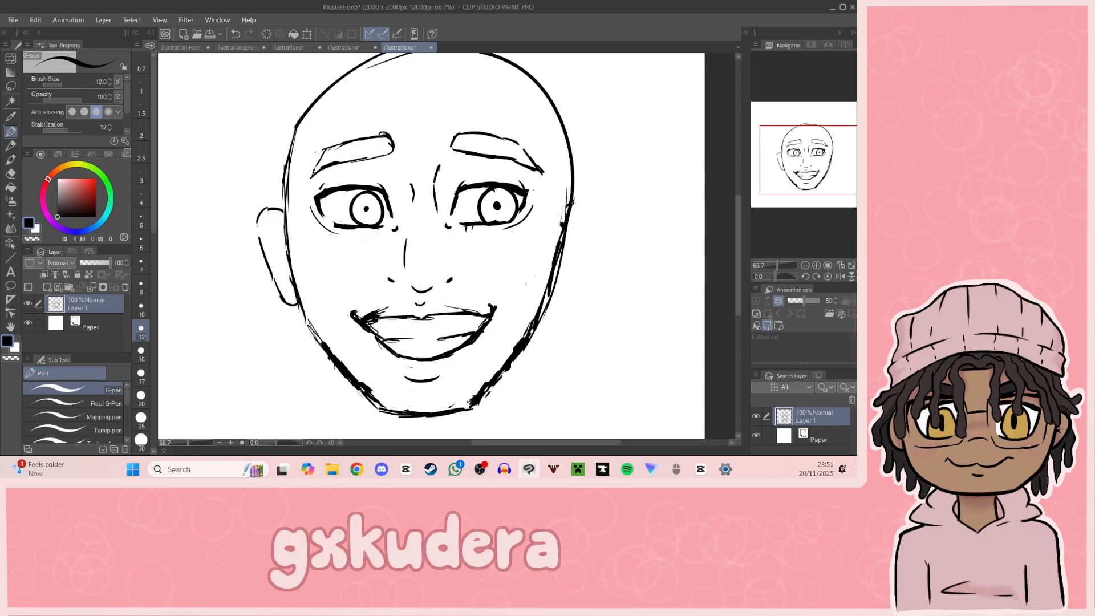
# Step: Try to draw a narrow outline for the right ear beside the head
pyautogui.moveTo(584, 209); pyautogui.dragTo(580, 254)
pyautogui.hotkey('ctrl', 'z')
pyautogui.hotkey('ctrl', 'z')
pyautogui.hotkey('ctrl', 'z')
pyautogui.hotkey('ctrl', 'z')
pyautogui.hotkey('ctrl', 'z')
pyautogui.moveTo(577, 202); pyautogui.dragTo(576, 255)
pyautogui.moveTo(549, 297)
pyautogui.mouseDown()
pyautogui.moveTo(577, 251)
pyautogui.moveTo(574, 260)
pyautogui.mouseUp()
pyautogui.hotkey('ctrl', 'z')
pyautogui.hotkey('ctrl', 'z')
pyautogui.hotkey('ctrl', 'z')
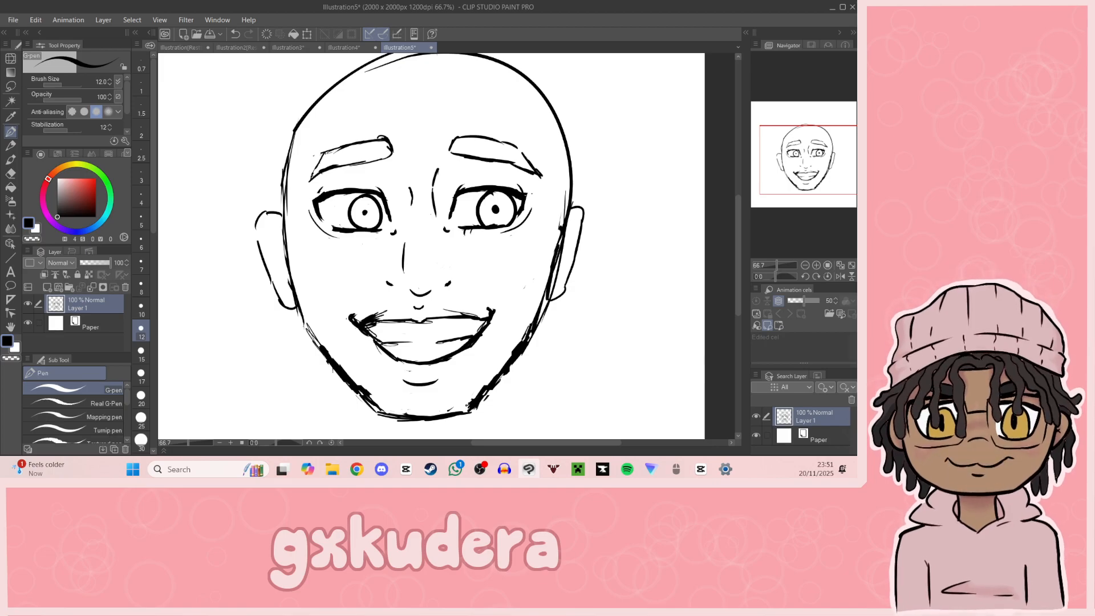
# Step: Draw the outline of the right ear beside the head, from eye level down to nose level, with a wider curve
pyautogui.hotkey('alt', 'Tab')
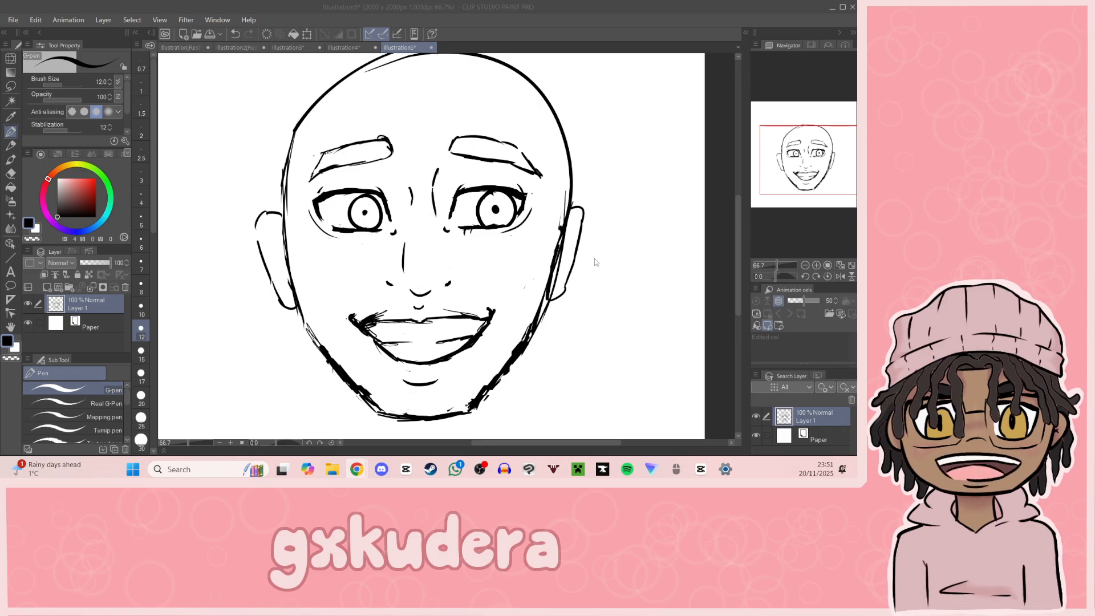
pyautogui.moveTo(779, 195); pyautogui.dragTo(795, 165)
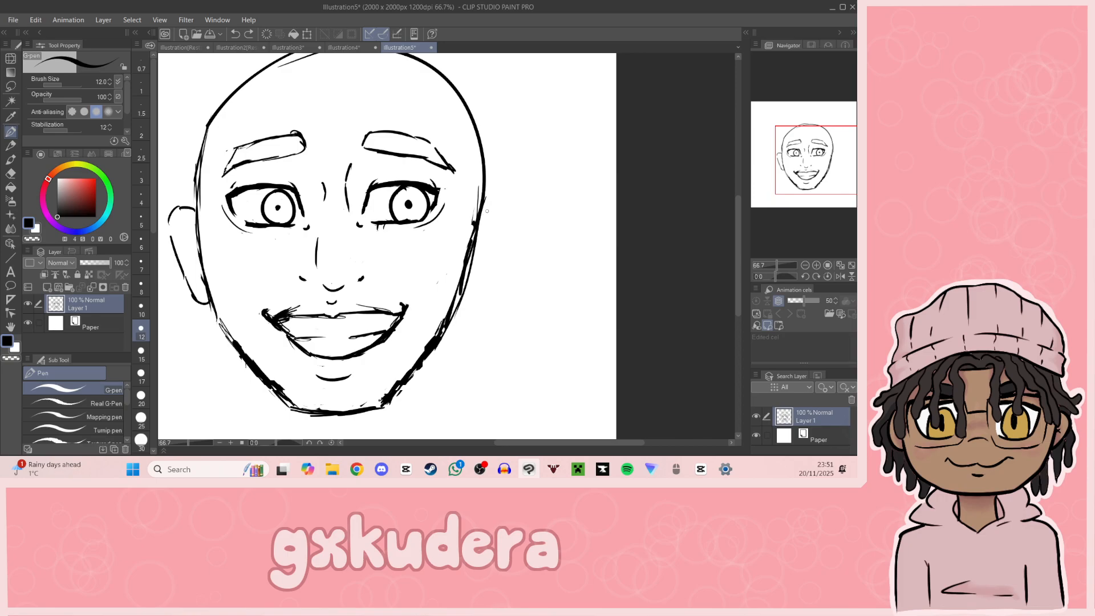
pyautogui.moveTo(502, 196)
pyautogui.mouseDown()
pyautogui.moveTo(476, 303)
pyautogui.moveTo(464, 299)
pyautogui.moveTo(489, 268)
pyautogui.mouseUp()
pyautogui.hotkey('ctrl', 'z')
pyautogui.hotkey('ctrl', 'z')
pyautogui.moveTo(499, 212); pyautogui.dragTo(479, 279)
pyautogui.hotkey('ctrl', 'z')
pyautogui.moveTo(502, 199); pyautogui.dragTo(480, 279)
# Step: Go over the face outline with thicker strokes along the left jaw, the chin and the right side of the head
pyautogui.moveTo(816, 171)
pyautogui.mouseDown()
pyautogui.moveTo(803, 202)
pyautogui.moveTo(797, 178)
pyautogui.mouseUp()
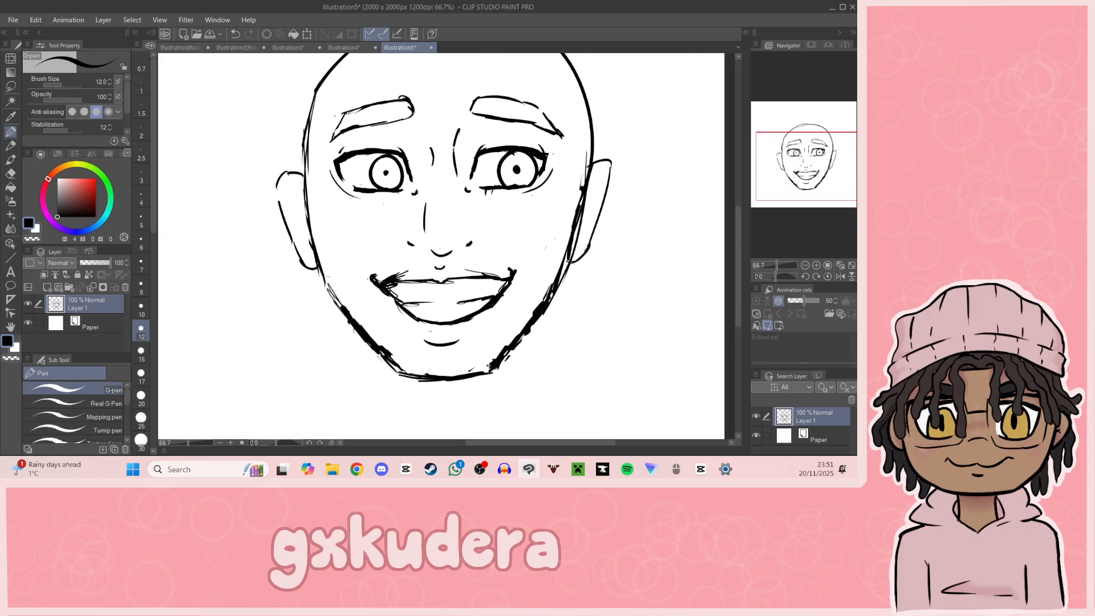
pyautogui.moveTo(308, 211)
pyautogui.mouseDown()
pyautogui.moveTo(325, 284)
pyautogui.moveTo(347, 318)
pyautogui.mouseUp()
pyautogui.moveTo(387, 354)
pyautogui.mouseDown()
pyautogui.moveTo(407, 373)
pyautogui.moveTo(493, 367)
pyautogui.mouseUp()
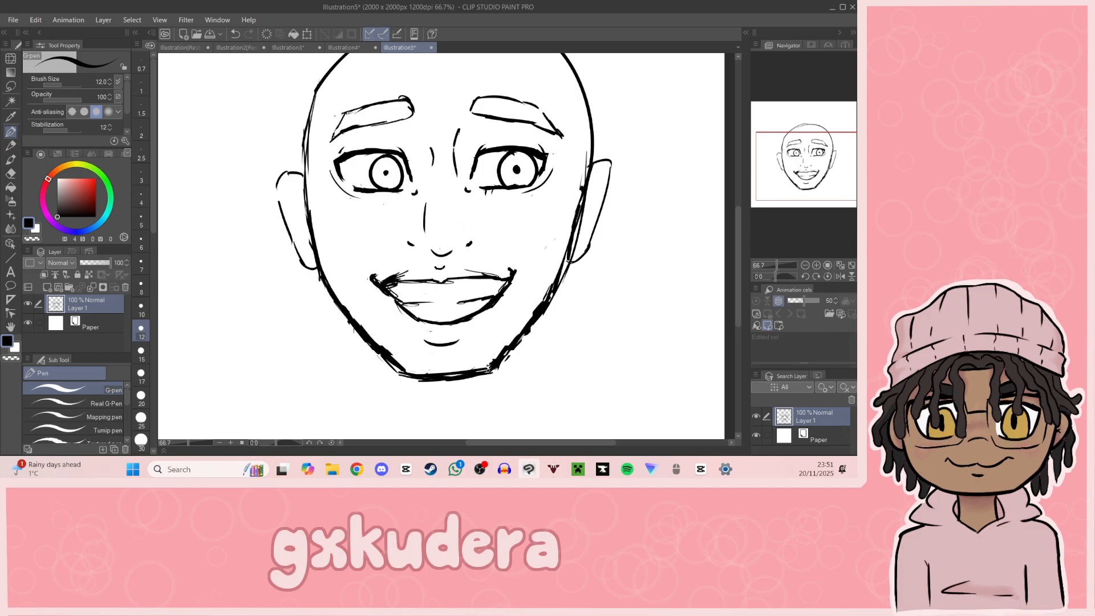
pyautogui.moveTo(563, 273)
pyautogui.mouseDown()
pyautogui.moveTo(583, 196)
pyautogui.moveTo(581, 97)
pyautogui.mouseUp()
pyautogui.moveTo(577, 205); pyautogui.dragTo(581, 93)
# Step: Clean up the stray line ends at the outer corners of both eyes with the Hard eraser
pyautogui.moveTo(799, 169)
pyautogui.mouseDown()
pyautogui.moveTo(826, 138)
pyautogui.moveTo(822, 163)
pyautogui.mouseUp()
pyautogui.moveTo(438, 113)
pyautogui.mouseDown()
pyautogui.moveTo(449, 216)
pyautogui.moveTo(458, 172)
pyautogui.moveTo(448, 113)
pyautogui.mouseUp()
pyautogui.click(11, 174)
pyautogui.moveTo(806, 178); pyautogui.dragTo(812, 155)
pyautogui.click(11, 132)
pyautogui.click(816, 266)
pyautogui.click(816, 265)
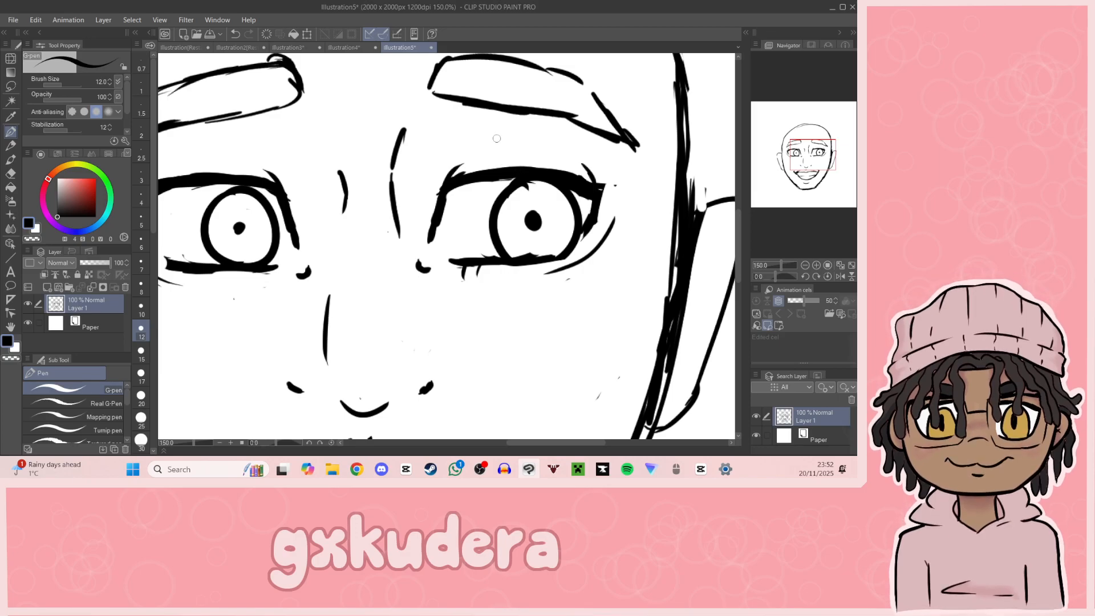
pyautogui.press('e')
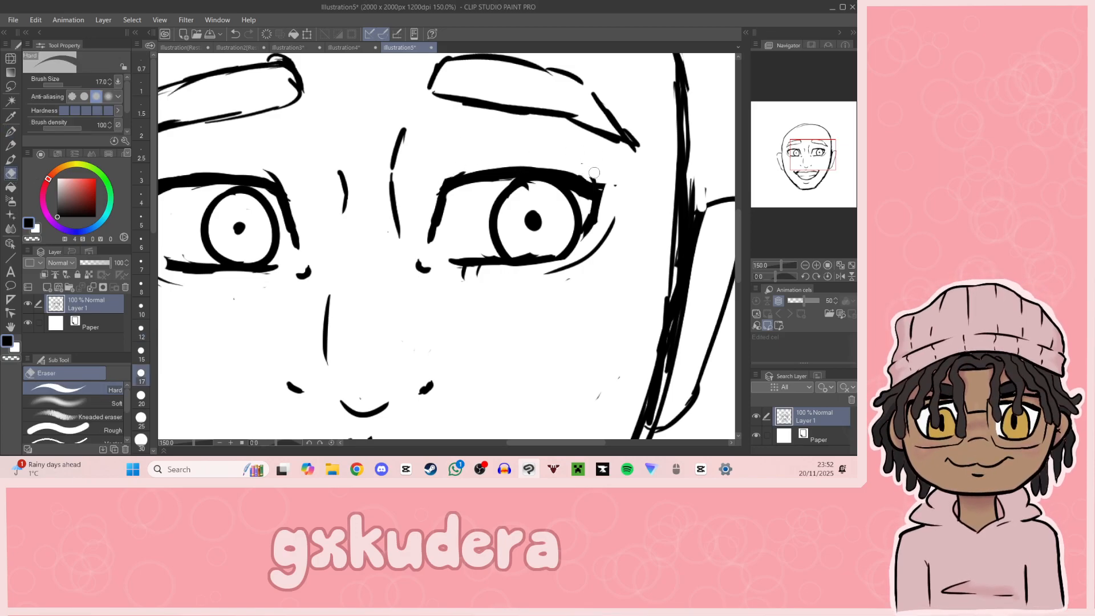
pyautogui.moveTo(603, 189); pyautogui.dragTo(594, 227)
pyautogui.moveTo(810, 178); pyautogui.dragTo(793, 155)
pyautogui.moveTo(377, 168)
pyautogui.mouseDown()
pyautogui.moveTo(389, 159)
pyautogui.moveTo(376, 167)
pyautogui.mouseUp()
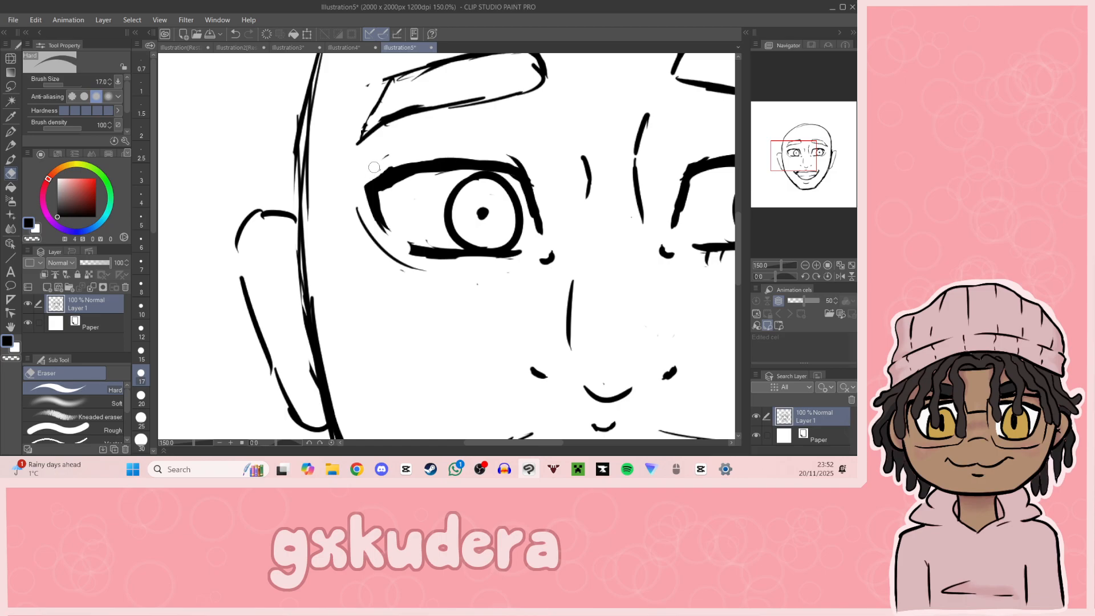
# Step: Draw short curved eyelid strokes above the inner and outer corners of both eyes with the G-pen
pyautogui.click(10, 131)
pyautogui.moveTo(365, 188); pyautogui.dragTo(376, 161)
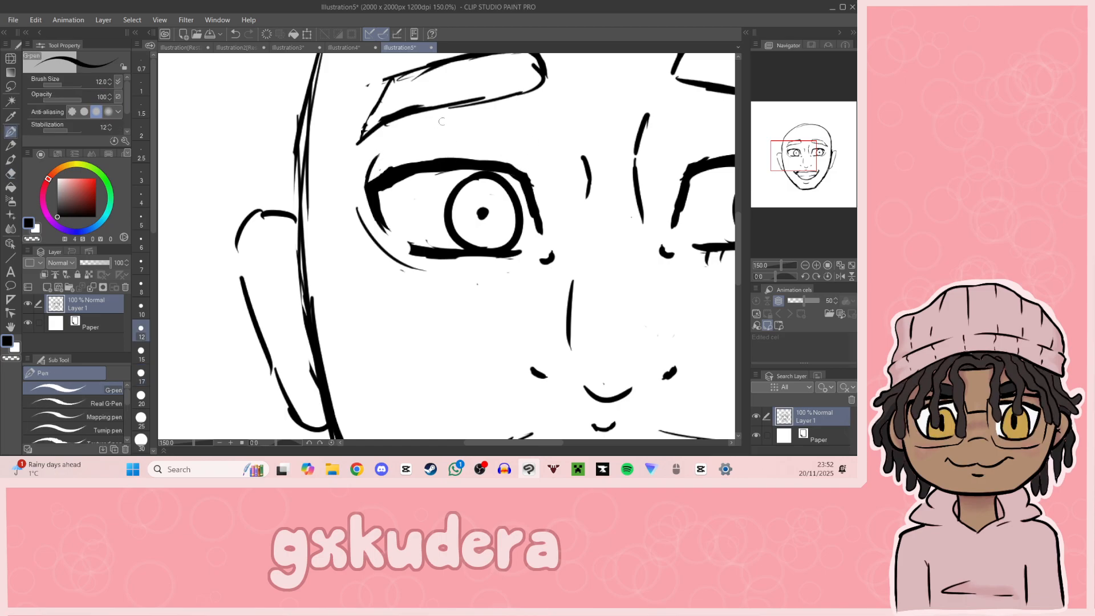
pyautogui.moveTo(511, 129); pyautogui.dragTo(530, 176)
pyautogui.moveTo(809, 151)
pyautogui.mouseDown()
pyautogui.moveTo(840, 152)
pyautogui.moveTo(824, 145)
pyautogui.mouseUp()
pyautogui.hotkey('ctrl', 'z')
pyautogui.hotkey('ctrl', 'z')
pyautogui.hotkey('ctrl', 'z')
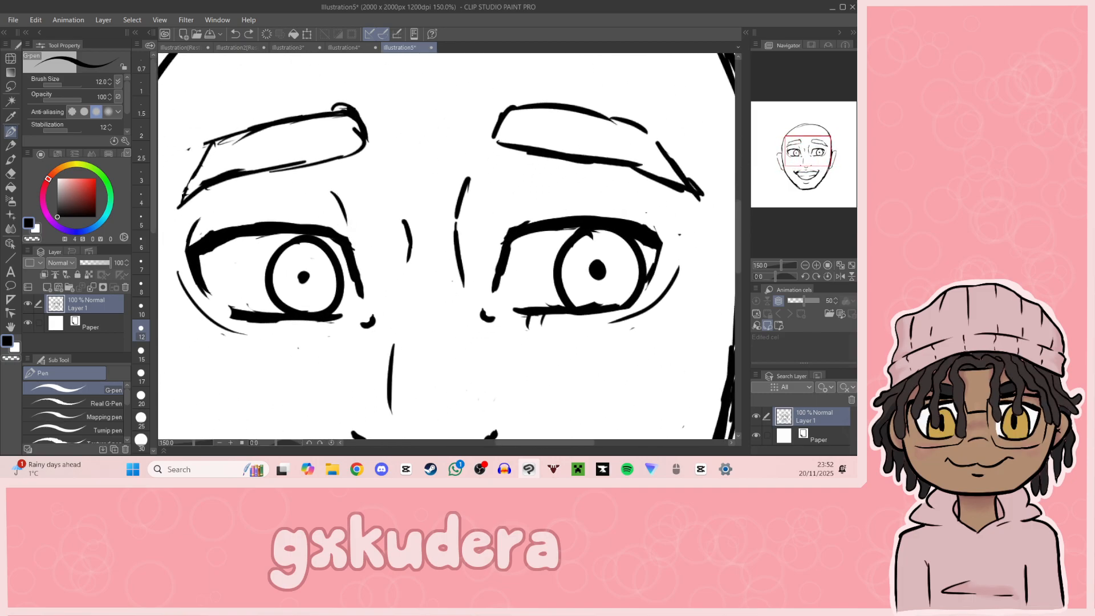
pyautogui.moveTo(324, 214); pyautogui.dragTo(352, 246)
pyautogui.moveTo(520, 208)
pyautogui.mouseDown()
pyautogui.moveTo(509, 231)
pyautogui.moveTo(529, 199)
pyautogui.moveTo(538, 204)
pyautogui.moveTo(515, 223)
pyautogui.moveTo(524, 207)
pyautogui.mouseUp()
pyautogui.hotkey('ctrl', 'z')
pyautogui.hotkey('ctrl', 'z')
pyautogui.hotkey('ctrl', 'z')
pyautogui.moveTo(645, 209); pyautogui.dragTo(656, 233)
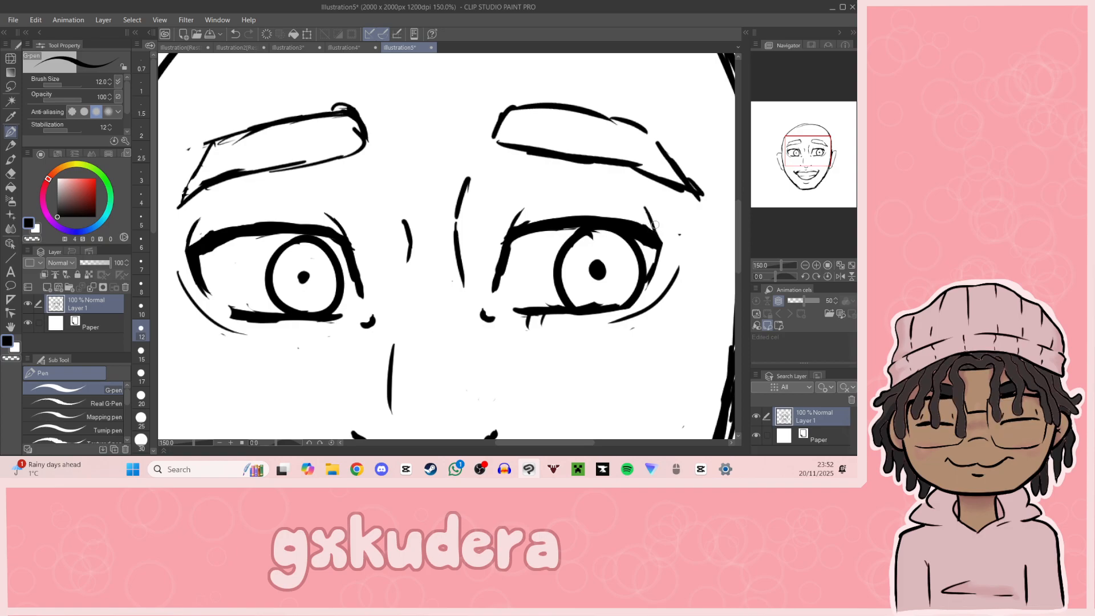
# Step: Draw a thin curved eyelid crease above the upper lash line of each eye, undoing unwanted strokes
pyautogui.moveTo(836, 175)
pyautogui.mouseDown()
pyautogui.moveTo(821, 176)
pyautogui.moveTo(830, 135)
pyautogui.moveTo(820, 133)
pyautogui.mouseUp()
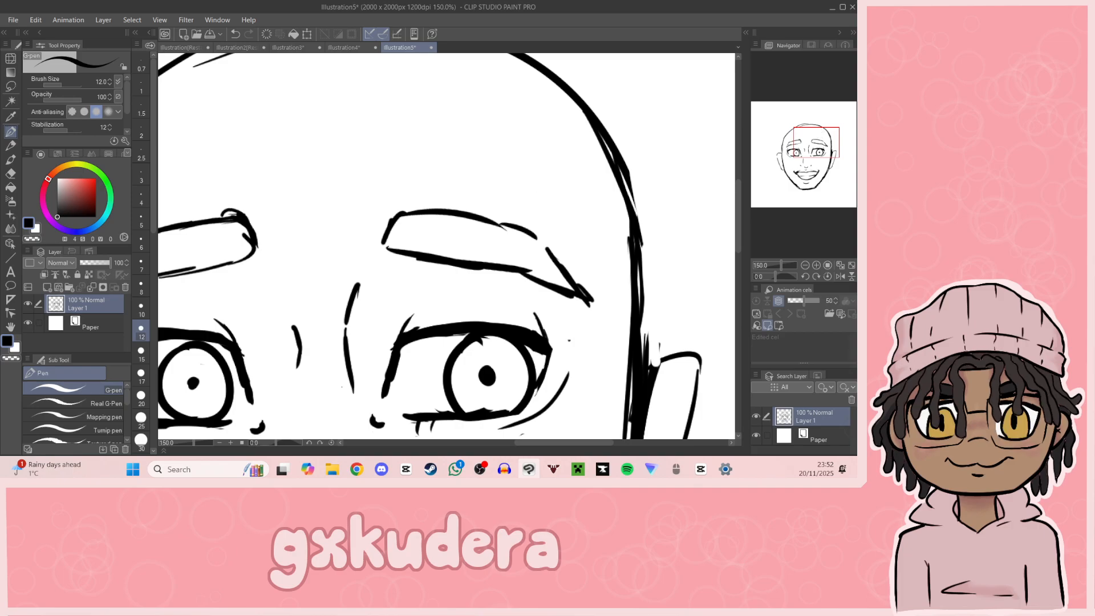
pyautogui.hotkey('ctrl', 'z')
pyautogui.hotkey('ctrl', 'z')
pyautogui.moveTo(810, 146); pyautogui.dragTo(799, 153)
pyautogui.hotkey('ctrl', 'z')
pyautogui.hotkey('ctrl', 'z')
pyautogui.hotkey('ctrl', 'z')
pyautogui.hotkey('ctrl', 'z')
pyautogui.moveTo(548, 228)
pyautogui.mouseDown()
pyautogui.moveTo(545, 237)
pyautogui.moveTo(588, 214)
pyautogui.moveTo(645, 216)
pyautogui.moveTo(698, 251)
pyautogui.mouseUp()
pyautogui.moveTo(388, 236)
pyautogui.mouseDown()
pyautogui.moveTo(392, 247)
pyautogui.moveTo(307, 222)
pyautogui.mouseUp()
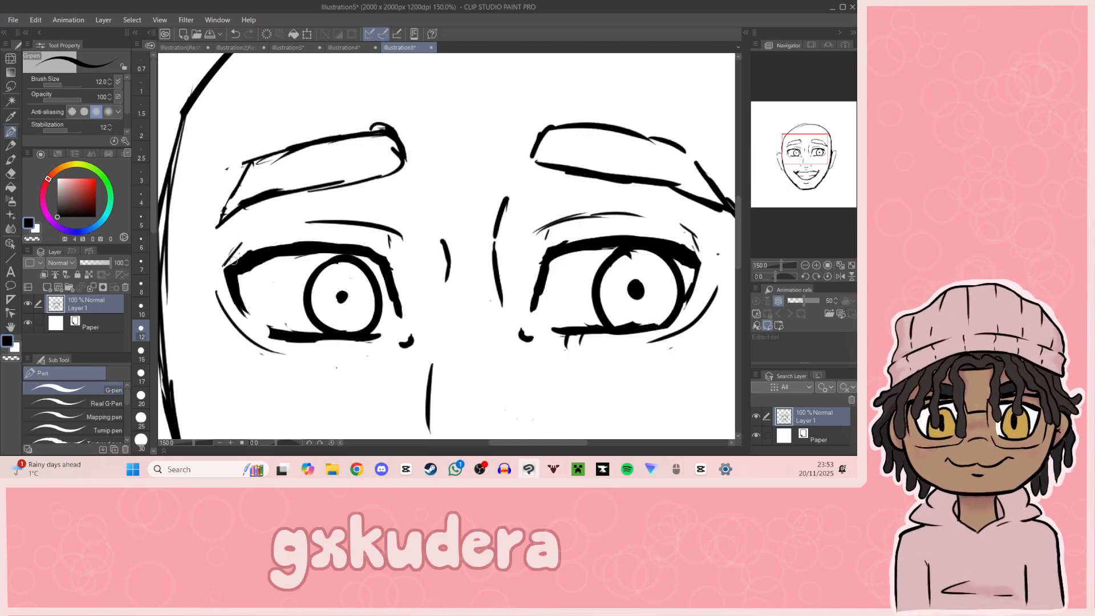
# Step: Enlarge the pupils of both eyes with the G-pen
pyautogui.moveTo(809, 175); pyautogui.dragTo(805, 153)
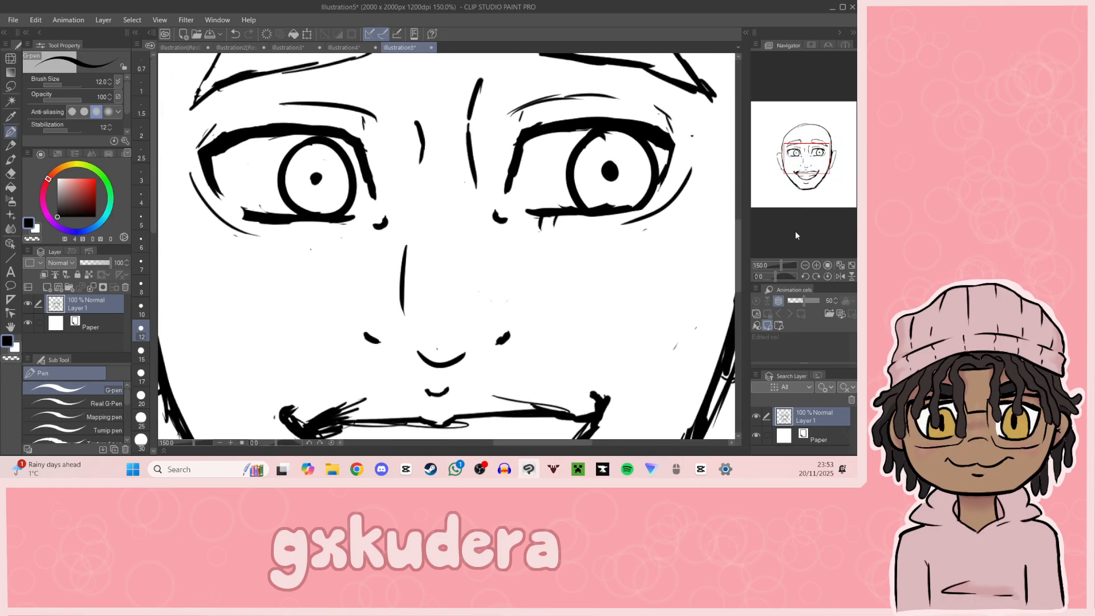
pyautogui.click(805, 265)
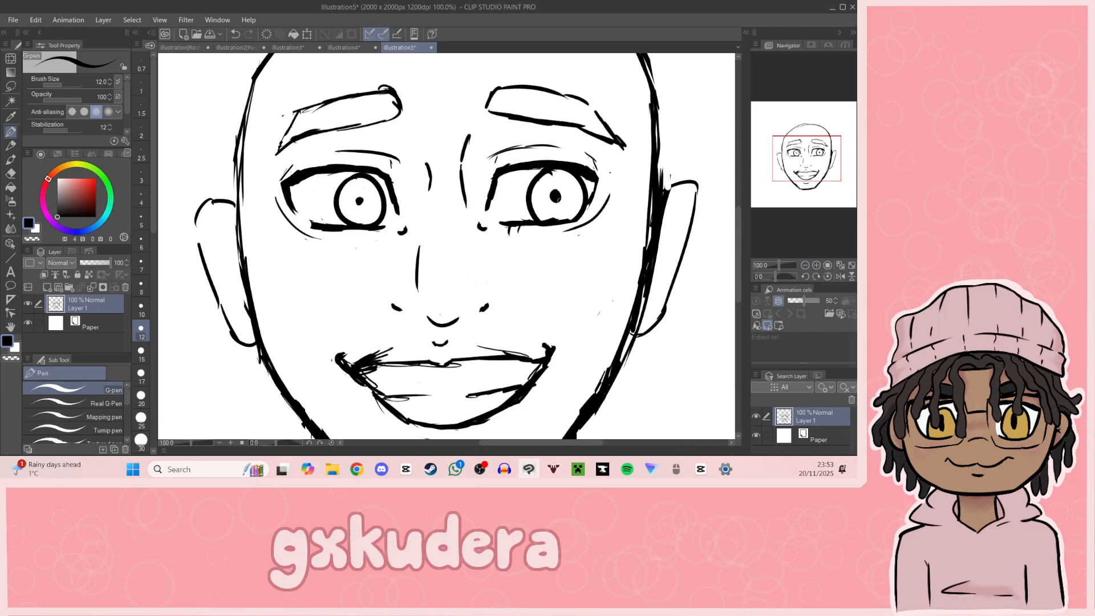
pyautogui.moveTo(350, 220)
pyautogui.mouseDown()
pyautogui.moveTo(370, 222)
pyautogui.moveTo(358, 197)
pyautogui.moveTo(366, 203)
pyautogui.mouseUp()
pyautogui.moveTo(555, 195); pyautogui.dragTo(560, 198)
pyautogui.moveTo(825, 179)
pyautogui.mouseDown()
pyautogui.moveTo(828, 157)
pyautogui.moveTo(812, 161)
pyautogui.mouseUp()
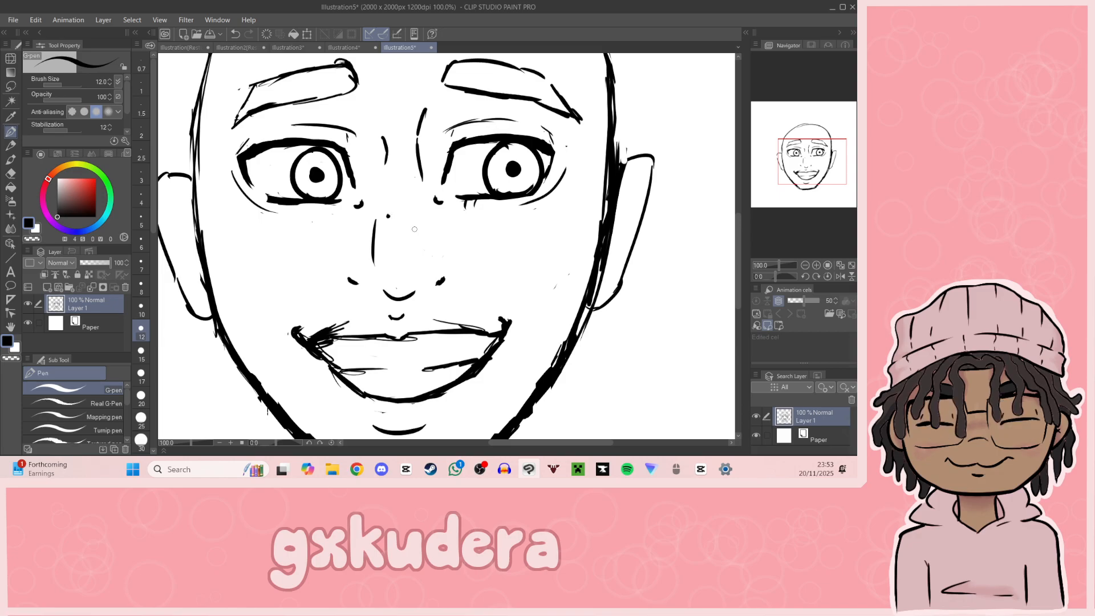
# Step: Scatter small freckle dots across the nose and both cheeks, down to the area beside the mouth
pyautogui.click(344, 226)
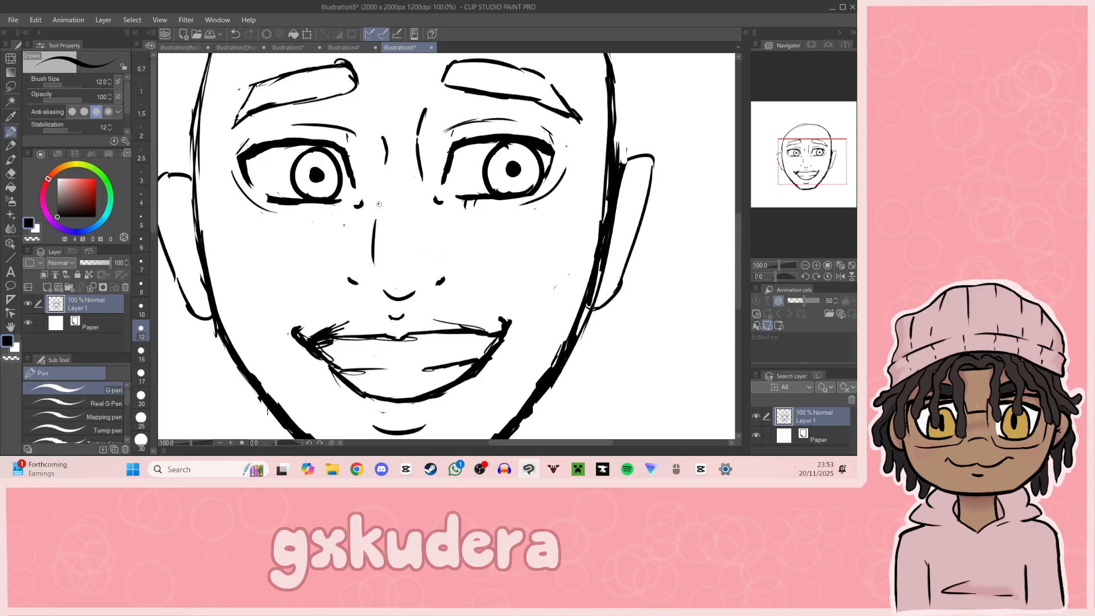
pyautogui.click(394, 261)
pyautogui.click(423, 234)
pyautogui.click(455, 244)
pyautogui.click(358, 245)
pyautogui.click(344, 248)
pyautogui.click(322, 266)
pyautogui.click(289, 243)
pyautogui.click(296, 236)
pyautogui.click(495, 283)
pyautogui.click(479, 298)
pyautogui.click(520, 298)
pyautogui.click(547, 291)
pyautogui.click(537, 235)
# Step: Shade the upper lip with short, thin diagonal hatching strokes from one side to the other
pyautogui.moveTo(344, 334); pyautogui.dragTo(354, 322)
pyautogui.moveTo(353, 334); pyautogui.dragTo(374, 319)
pyautogui.moveTo(371, 333); pyautogui.dragTo(390, 321)
pyautogui.moveTo(386, 336); pyautogui.dragTo(406, 319)
pyautogui.moveTo(405, 333)
pyautogui.mouseDown()
pyautogui.moveTo(415, 320)
pyautogui.moveTo(438, 322)
pyautogui.mouseUp()
pyautogui.moveTo(438, 332); pyautogui.dragTo(446, 322)
pyautogui.moveTo(447, 330); pyautogui.dragTo(455, 321)
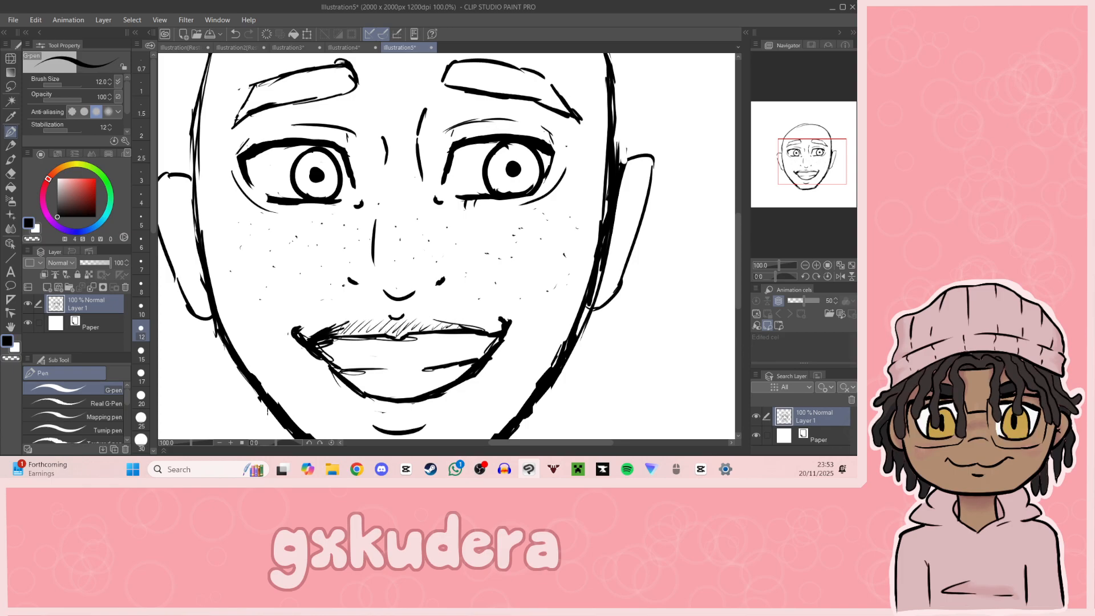
# Step: Hatch the eye socket on the right side of the face, below the eyebrow and beside the eye's inner corner
pyautogui.moveTo(802, 169)
pyautogui.mouseDown()
pyautogui.moveTo(823, 170)
pyautogui.moveTo(822, 157)
pyautogui.mouseUp()
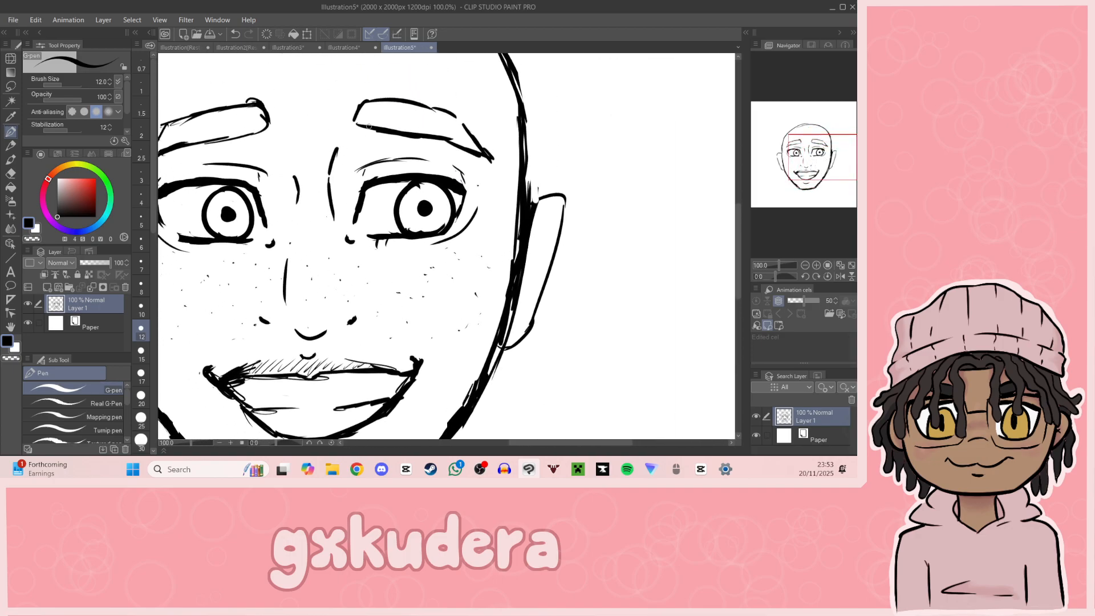
pyautogui.moveTo(342, 148)
pyautogui.mouseDown()
pyautogui.moveTo(366, 127)
pyautogui.moveTo(394, 137)
pyautogui.mouseUp()
pyautogui.moveTo(391, 150); pyautogui.dragTo(412, 143)
pyautogui.moveTo(333, 157); pyautogui.dragTo(364, 143)
pyautogui.moveTo(338, 171)
pyautogui.mouseDown()
pyautogui.moveTo(357, 161)
pyautogui.moveTo(350, 174)
pyautogui.mouseUp()
pyautogui.moveTo(331, 200); pyautogui.dragTo(351, 189)
pyautogui.moveTo(337, 211); pyautogui.dragTo(354, 194)
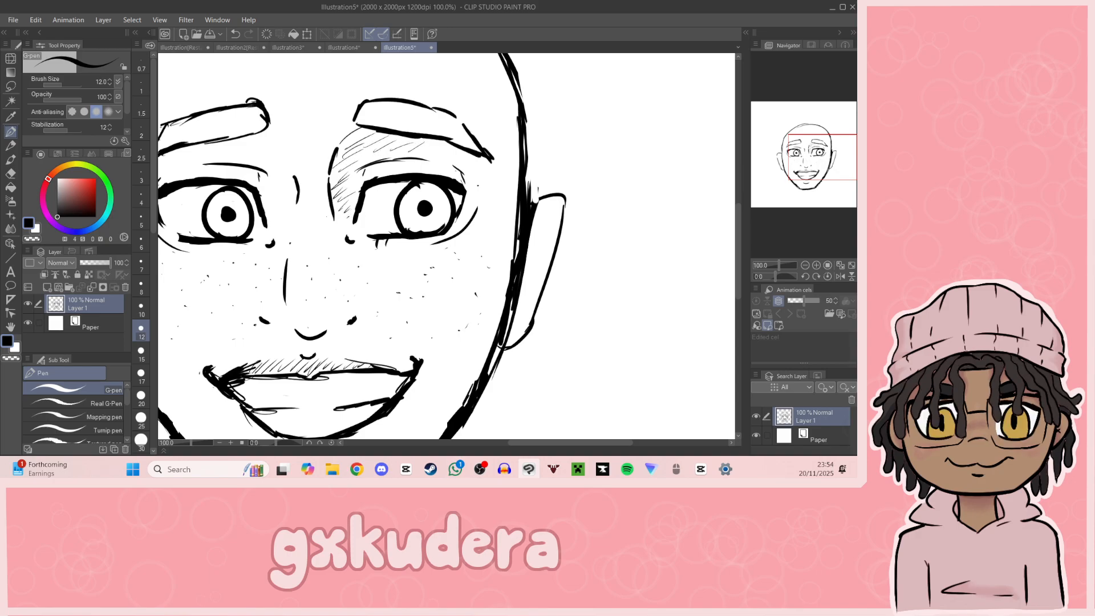
# Step: Draw a short vertical line along the right side of the nose to match the one opposite
pyautogui.hscroll(1, 747, 172)
pyautogui.hscroll(-5, 747, 171)
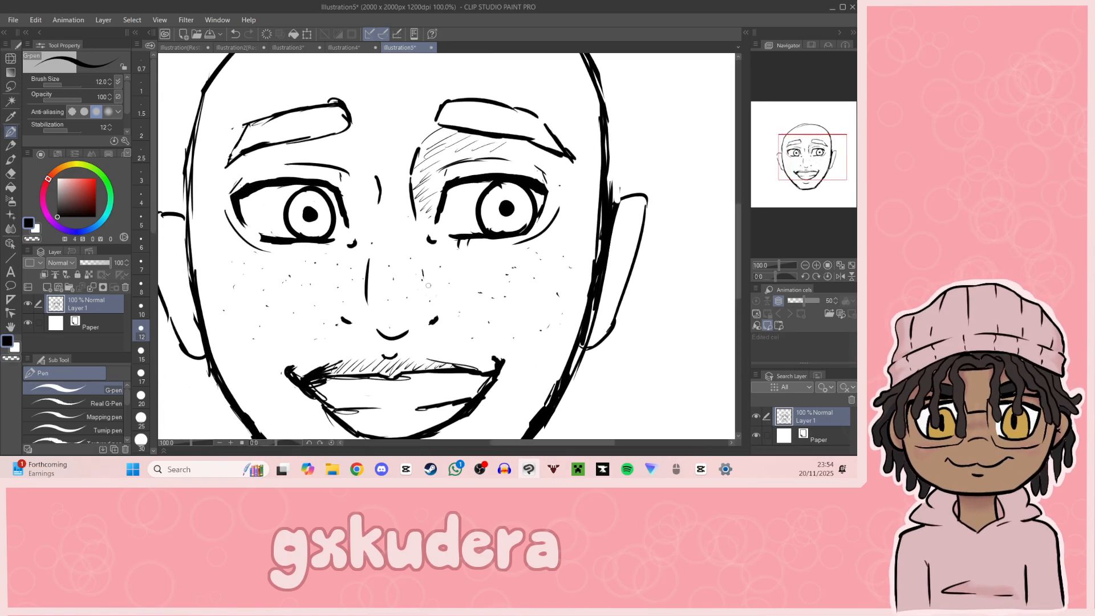
pyautogui.moveTo(420, 264); pyautogui.dragTo(420, 292)
pyautogui.moveTo(804, 188); pyautogui.dragTo(809, 137)
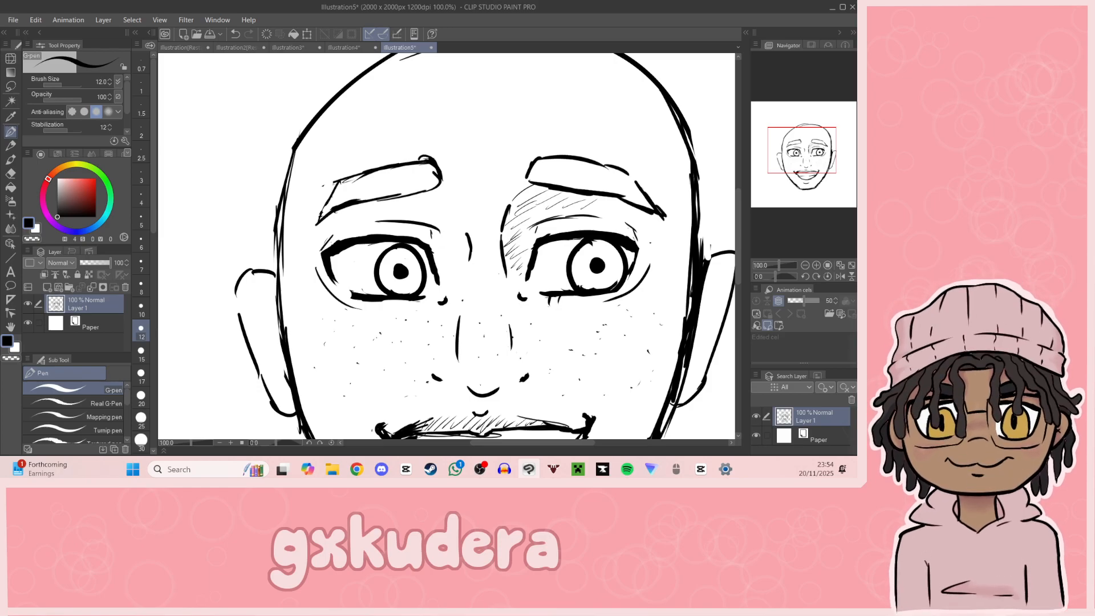
pyautogui.hotkey('alt', 'Tab')
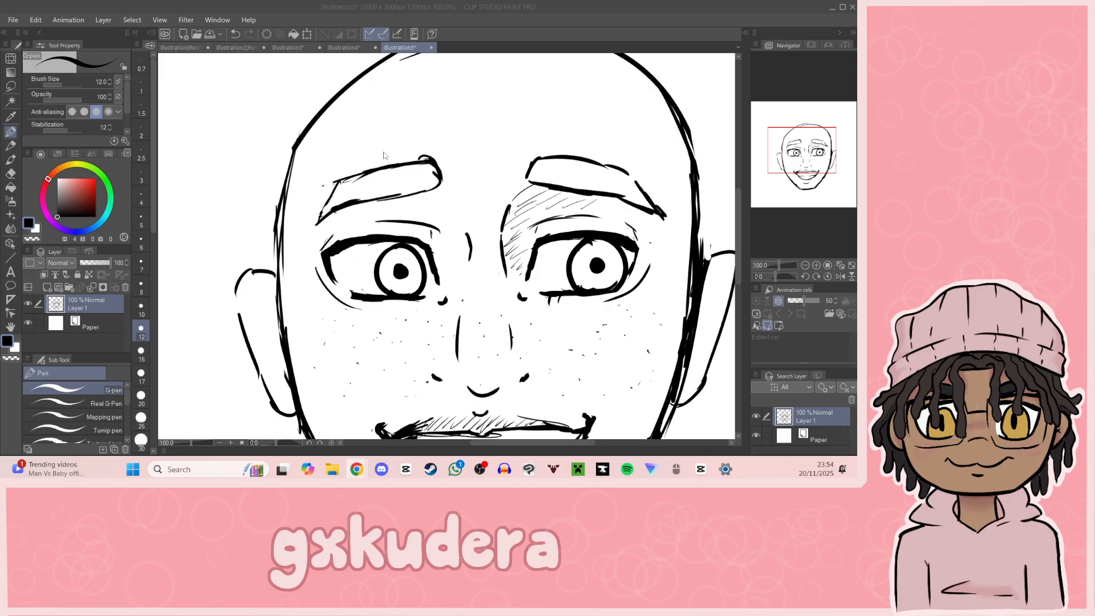
# Step: Try sketching a curved hairline along the left side of the head and across the forehead
pyautogui.scroll(-4, 361, 170)
pyautogui.click(805, 265)
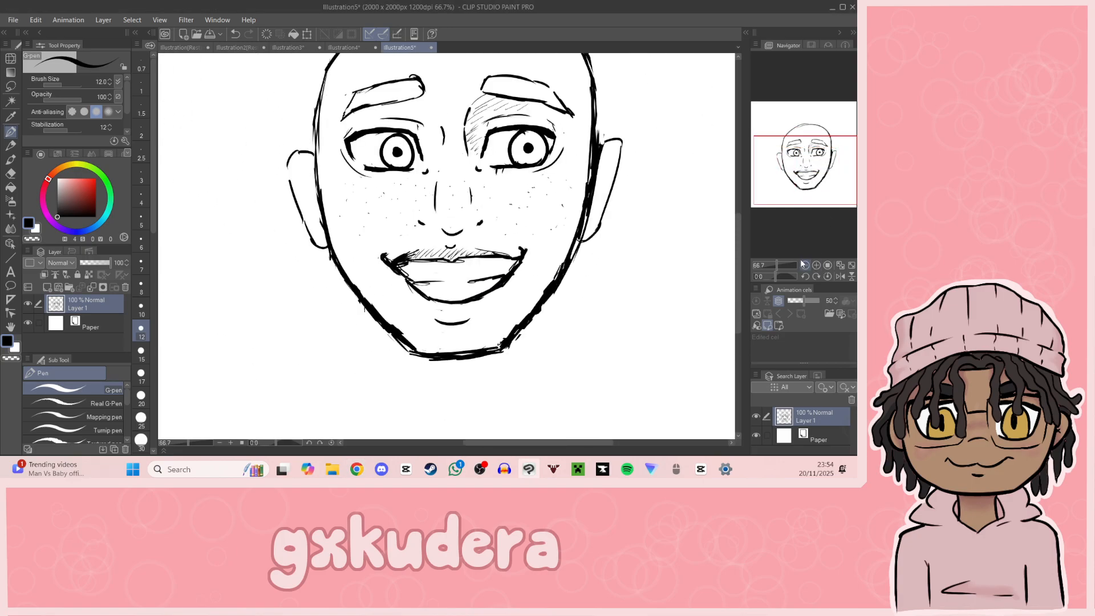
pyautogui.click(804, 265)
pyautogui.moveTo(319, 170); pyautogui.dragTo(307, 235)
pyautogui.moveTo(337, 143); pyautogui.dragTo(308, 197)
pyautogui.moveTo(339, 134); pyautogui.dragTo(315, 164)
pyautogui.moveTo(345, 129)
pyautogui.mouseDown()
pyautogui.moveTo(438, 109)
pyautogui.moveTo(505, 154)
pyautogui.moveTo(517, 204)
pyautogui.mouseUp()
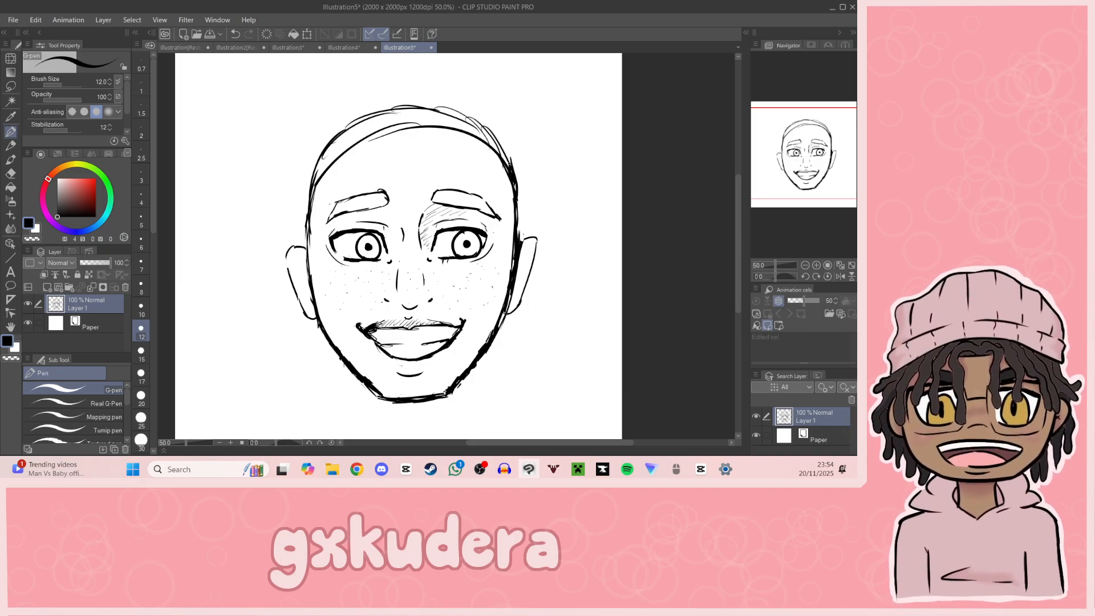
# Step: Erase the curved hairline from the forehead with the Hard eraser and return to the G-pen
pyautogui.press('e')
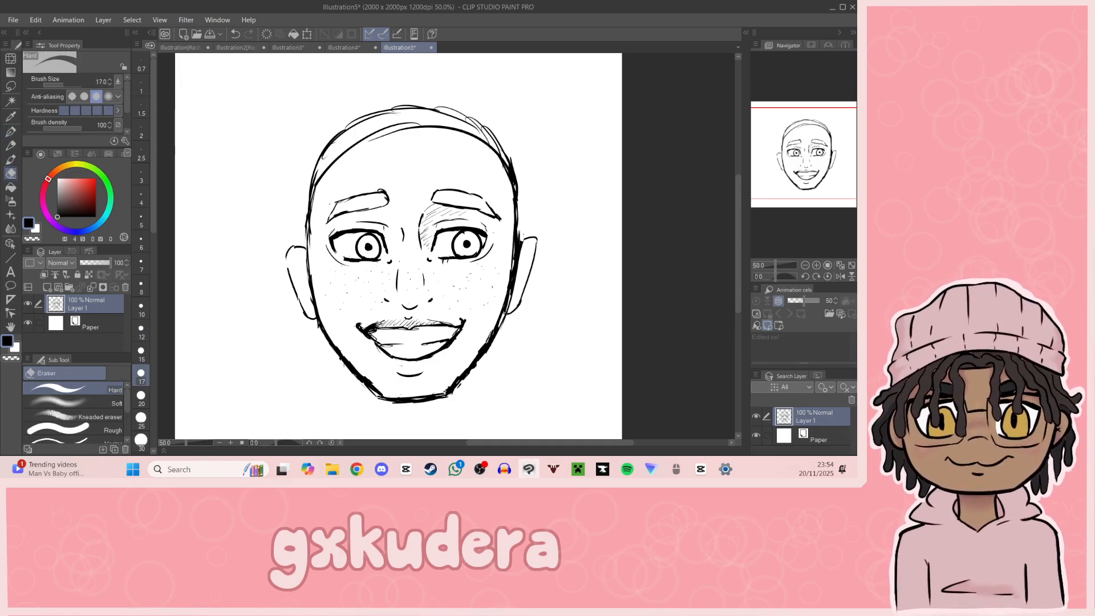
pyautogui.moveTo(325, 170); pyautogui.dragTo(318, 188)
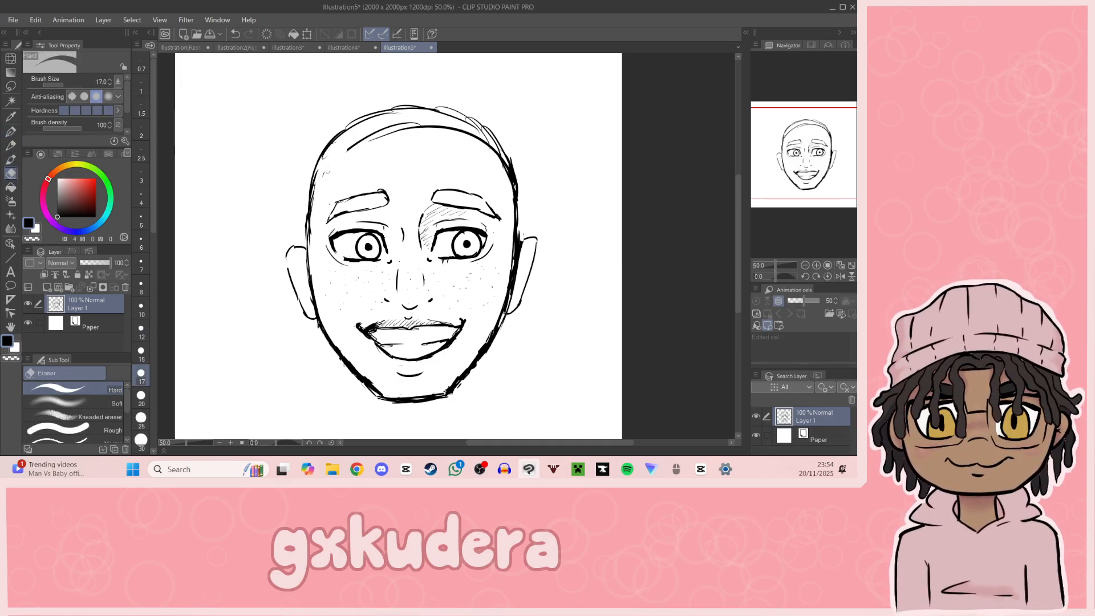
pyautogui.moveTo(342, 152)
pyautogui.mouseDown()
pyautogui.moveTo(419, 125)
pyautogui.moveTo(388, 128)
pyautogui.moveTo(466, 133)
pyautogui.moveTo(501, 165)
pyautogui.mouseUp()
pyautogui.moveTo(810, 188); pyautogui.dragTo(822, 196)
pyautogui.click(10, 131)
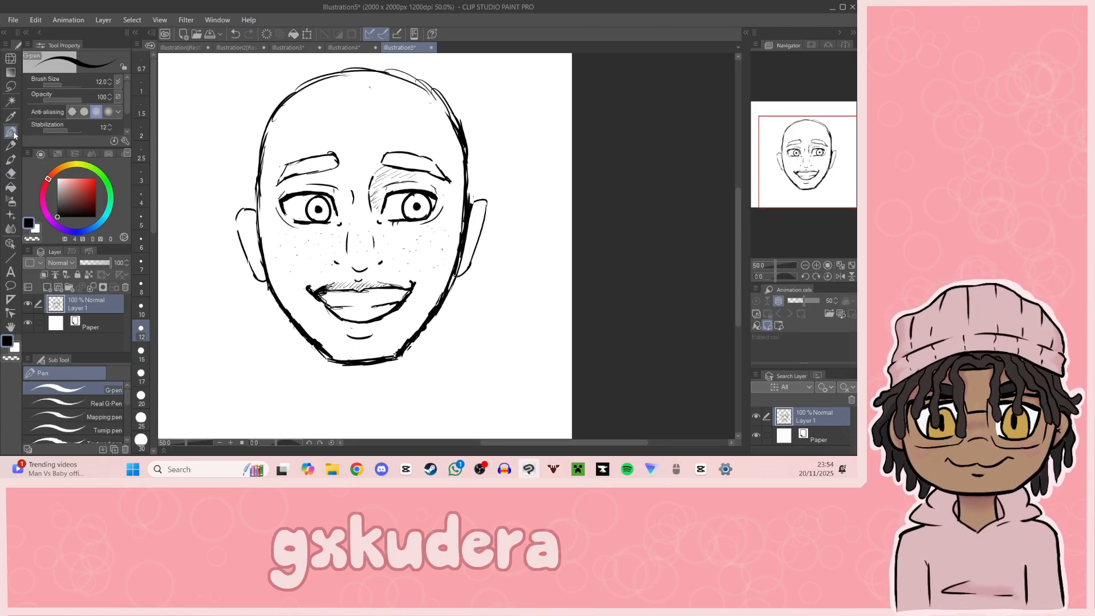
pyautogui.moveTo(758, 189); pyautogui.dragTo(768, 175)
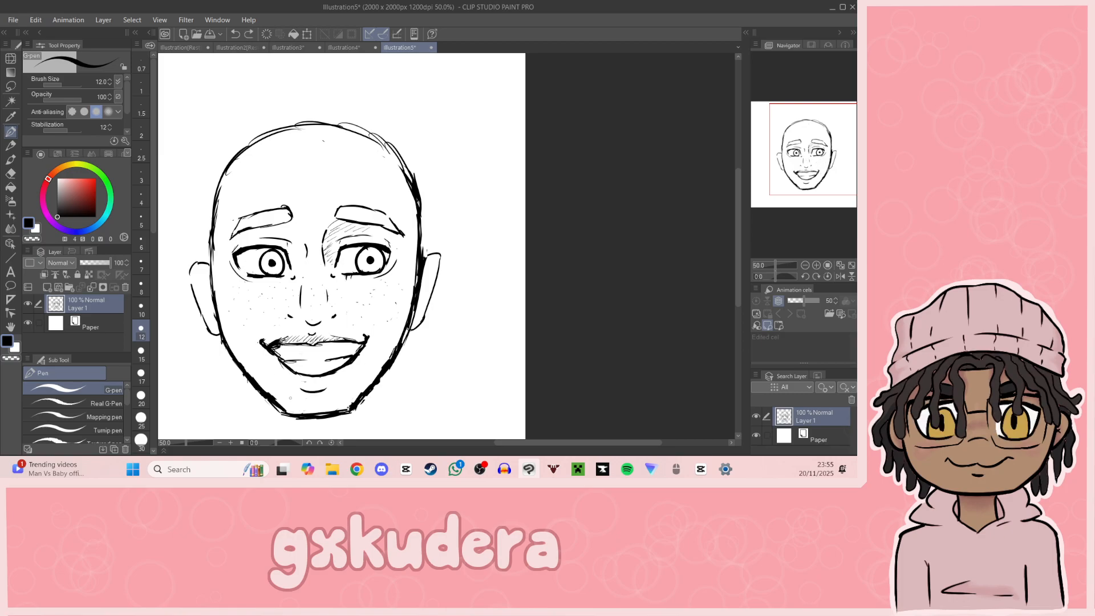
pyautogui.moveTo(297, 394); pyautogui.dragTo(334, 390)
pyautogui.moveTo(381, 330); pyautogui.dragTo(372, 336)
pyautogui.hotkey('ctrl', 'z')
pyautogui.moveTo(258, 333); pyautogui.dragTo(254, 340)
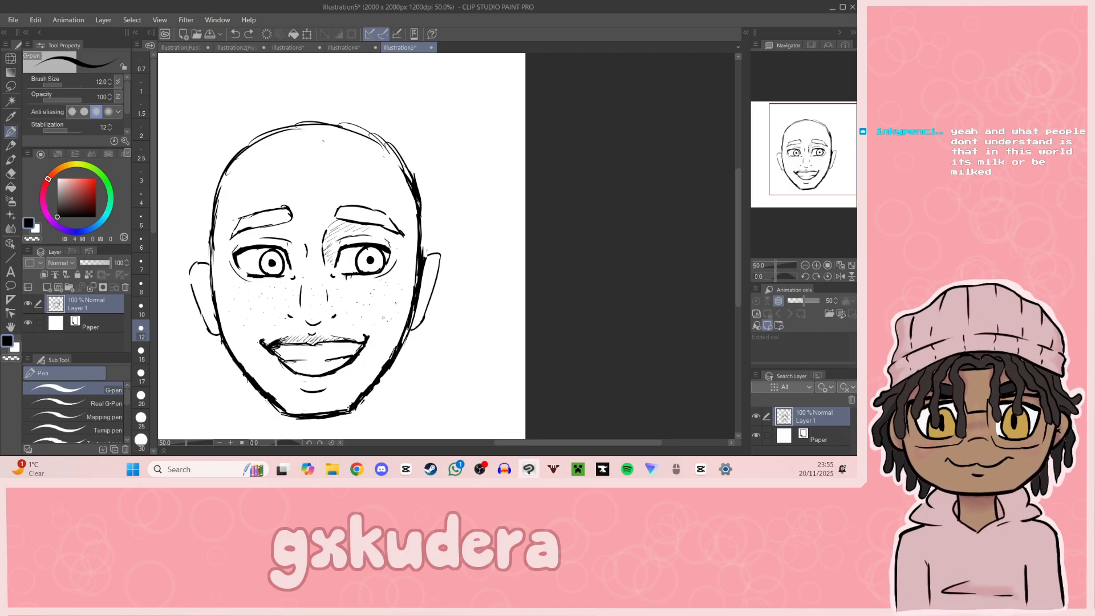
pyautogui.moveTo(218, 213); pyautogui.dragTo(405, 166)
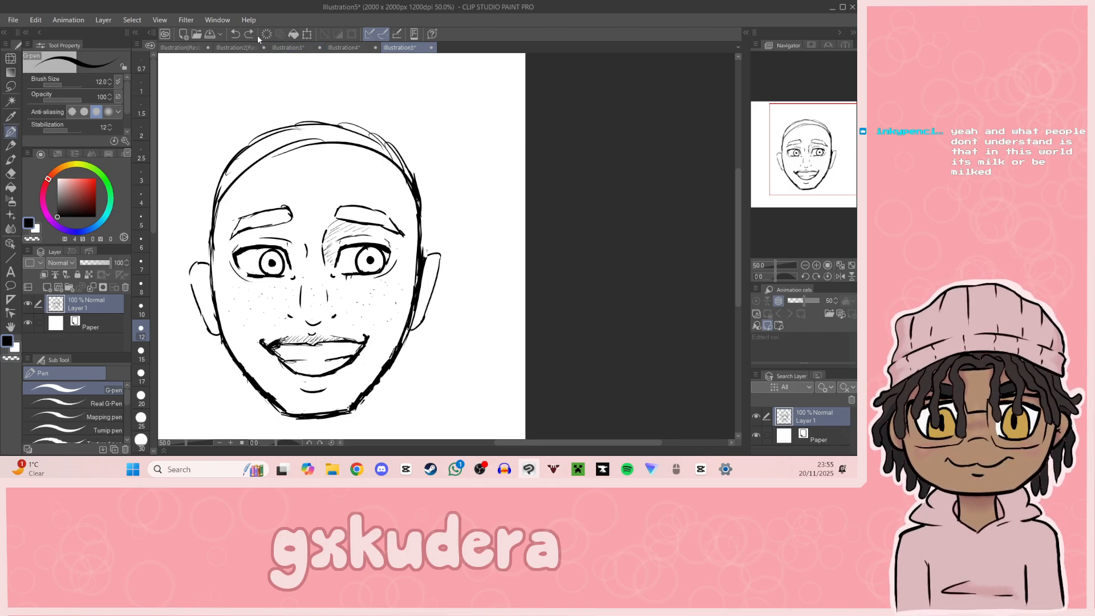
pyautogui.click(236, 34)
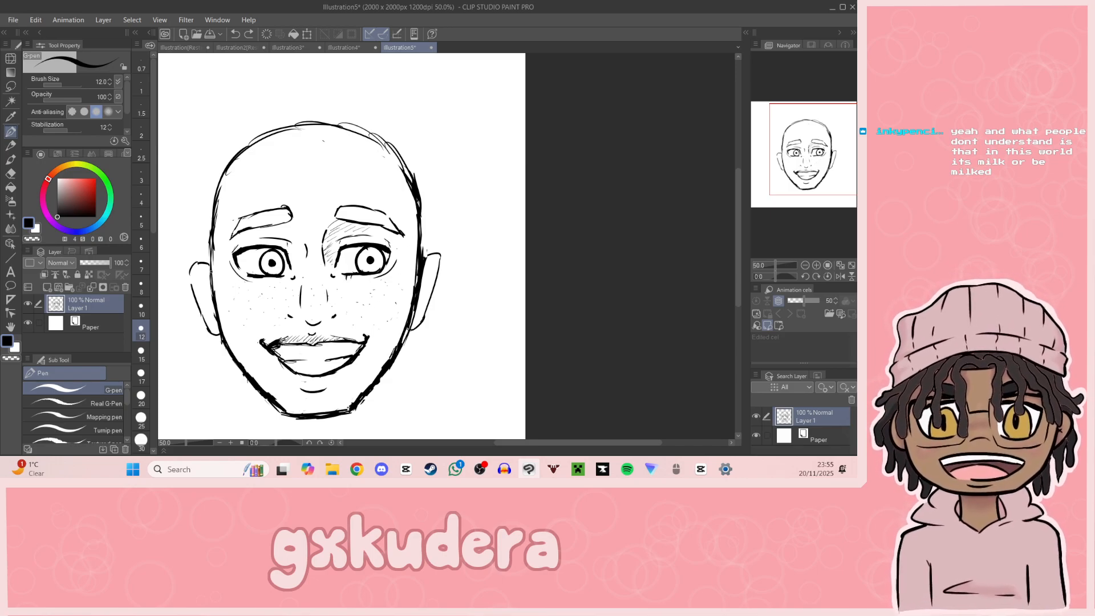
# Step: Add a mole below the left eye's outer corner and sketch a thin hairline across the forehead and down both temples
pyautogui.click(229, 276)
pyautogui.moveTo(831, 191); pyautogui.dragTo(826, 201)
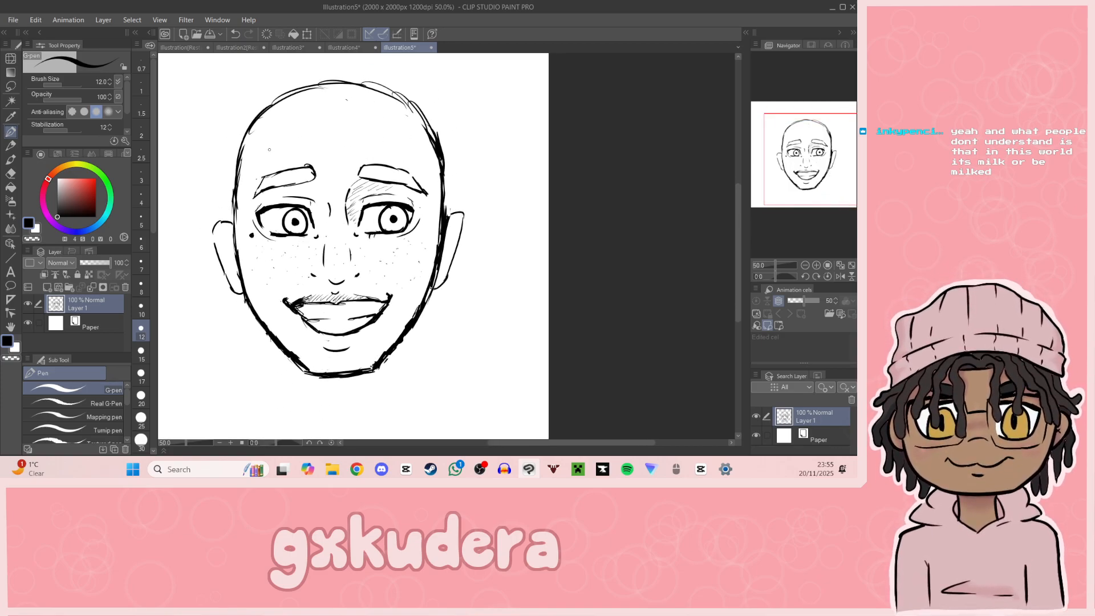
pyautogui.moveTo(235, 227)
pyautogui.mouseDown()
pyautogui.moveTo(247, 170)
pyautogui.moveTo(278, 161)
pyautogui.moveTo(339, 92)
pyautogui.moveTo(260, 158)
pyautogui.moveTo(250, 149)
pyautogui.moveTo(247, 173)
pyautogui.moveTo(299, 130)
pyautogui.moveTo(259, 139)
pyautogui.moveTo(318, 126)
pyautogui.mouseUp()
pyautogui.moveTo(258, 138)
pyautogui.mouseDown()
pyautogui.moveTo(336, 125)
pyautogui.moveTo(403, 135)
pyautogui.mouseUp()
pyautogui.moveTo(387, 129)
pyautogui.mouseDown()
pyautogui.moveTo(414, 138)
pyautogui.moveTo(431, 177)
pyautogui.mouseUp()
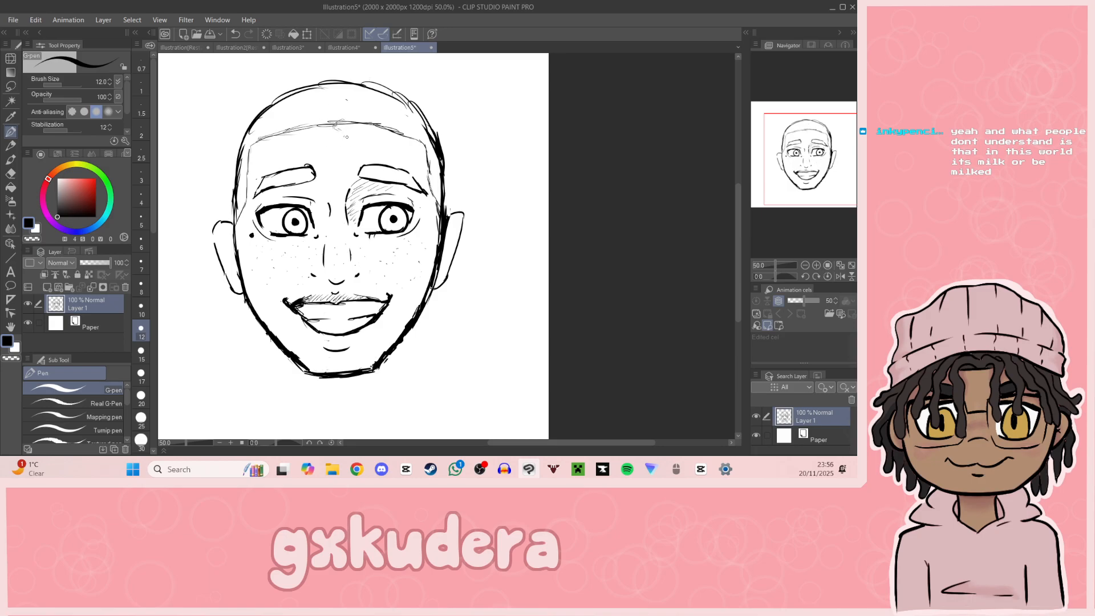
pyautogui.hotkey('ctrl', 'z')
# Step: Sketch a thin wavy lock from the middle of the hairline past the right eye, curling at the cheek
pyautogui.moveTo(349, 122)
pyautogui.mouseDown()
pyautogui.moveTo(370, 119)
pyautogui.moveTo(367, 132)
pyautogui.moveTo(389, 152)
pyautogui.mouseUp()
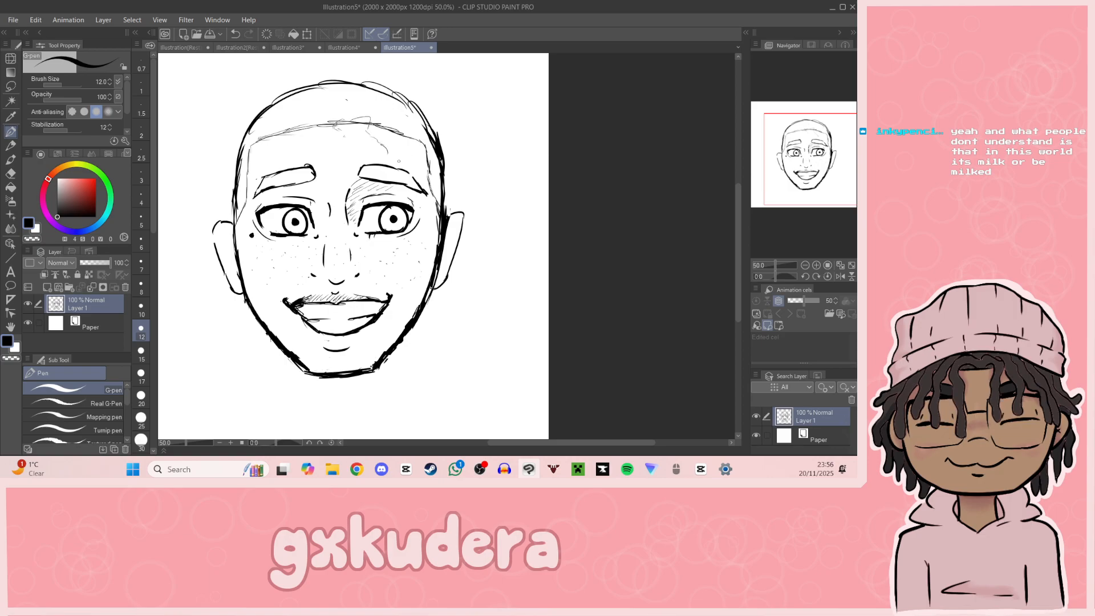
pyautogui.hotkey('ctrl', 'z')
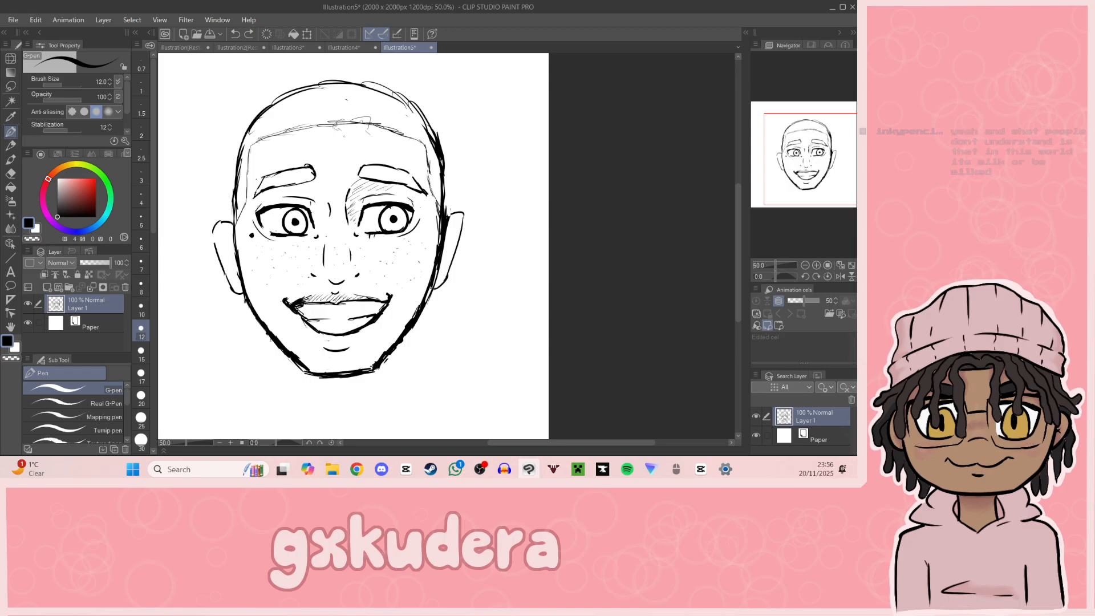
pyautogui.moveTo(370, 122); pyautogui.dragTo(365, 142)
pyautogui.moveTo(365, 141)
pyautogui.mouseDown()
pyautogui.moveTo(389, 152)
pyautogui.moveTo(393, 181)
pyautogui.moveTo(415, 200)
pyautogui.mouseUp()
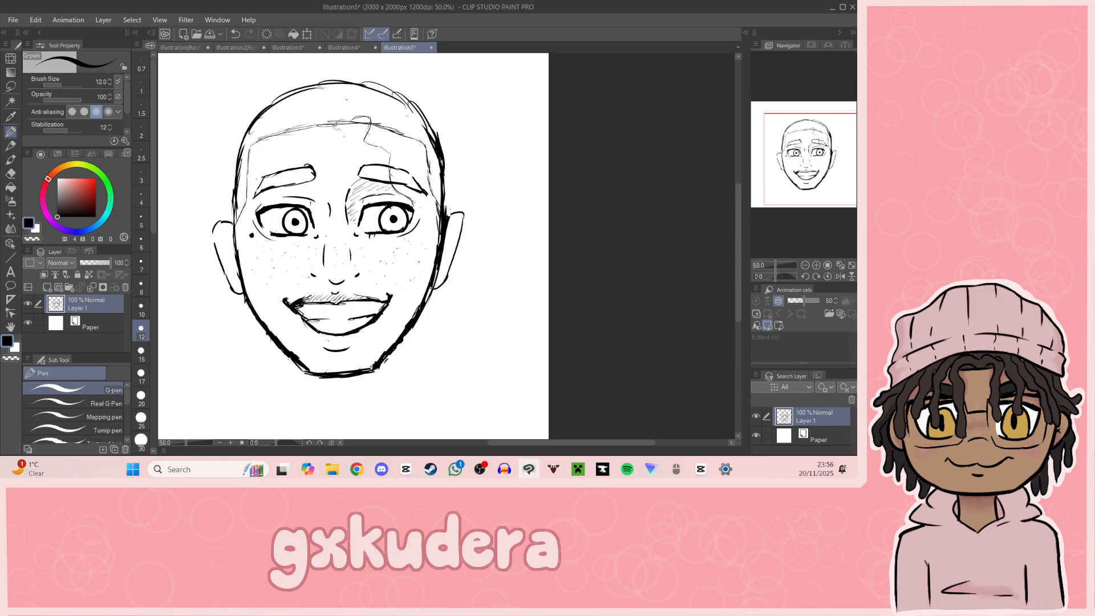
pyautogui.moveTo(400, 228); pyautogui.dragTo(414, 245)
pyautogui.moveTo(407, 247)
pyautogui.mouseDown()
pyautogui.moveTo(402, 260)
pyautogui.moveTo(414, 265)
pyautogui.moveTo(432, 215)
pyautogui.mouseUp()
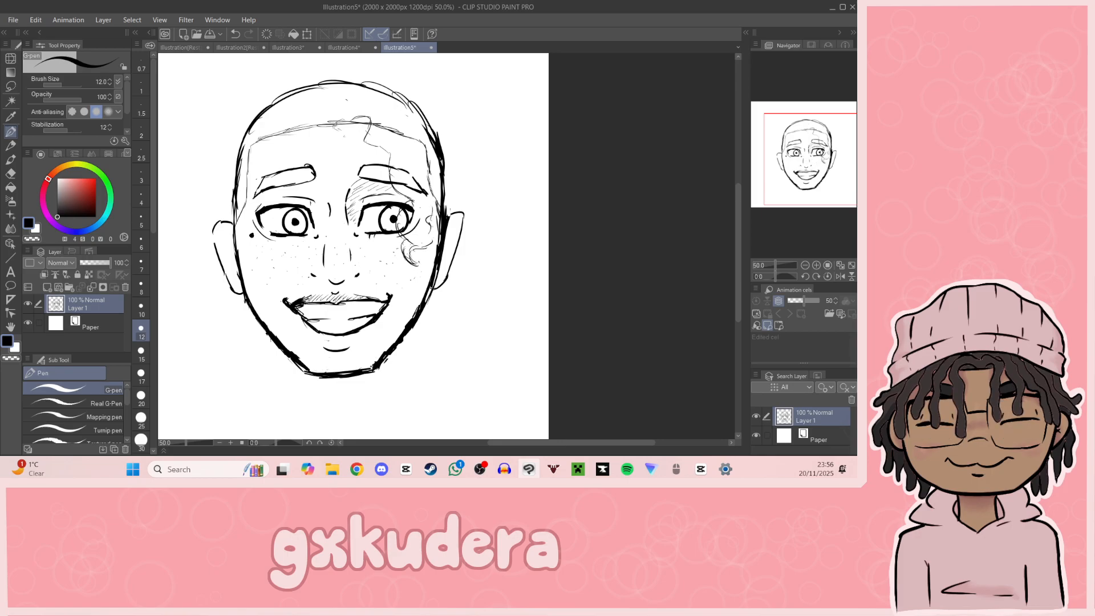
# Step: Add loose curls along the right side of the head and short curved strands near the crown
pyautogui.moveTo(410, 140)
pyautogui.mouseDown()
pyautogui.moveTo(449, 196)
pyautogui.moveTo(428, 208)
pyautogui.mouseUp()
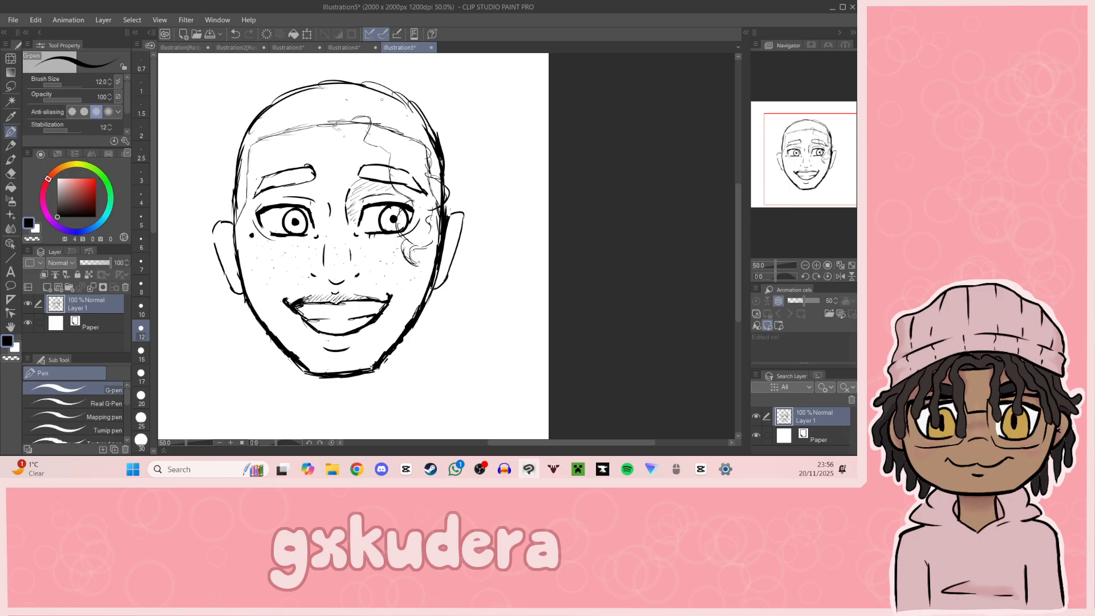
pyautogui.moveTo(386, 103); pyautogui.dragTo(414, 137)
pyautogui.moveTo(381, 104)
pyautogui.mouseDown()
pyautogui.moveTo(414, 105)
pyautogui.moveTo(433, 162)
pyautogui.moveTo(433, 246)
pyautogui.moveTo(415, 257)
pyautogui.moveTo(426, 265)
pyautogui.mouseUp()
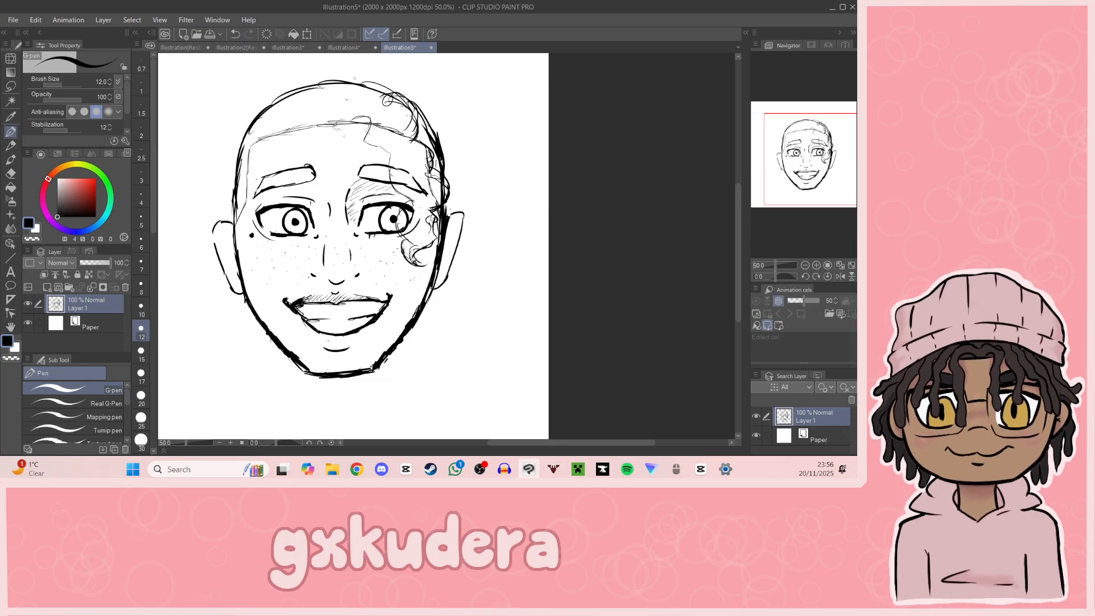
pyautogui.moveTo(335, 93); pyautogui.dragTo(370, 123)
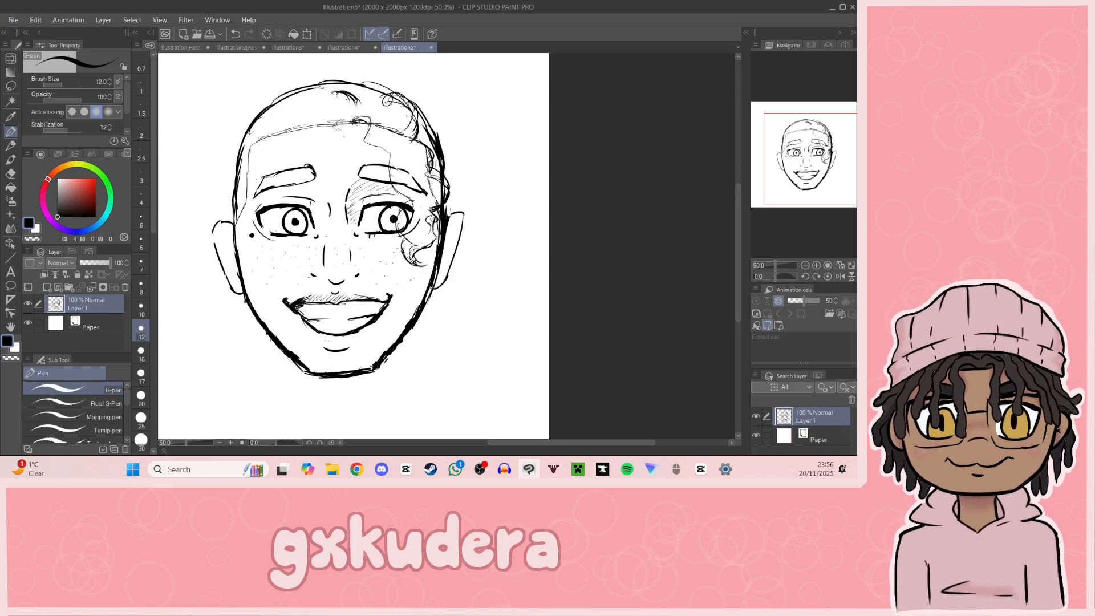
# Step: Sketch an S-shaped curl from the central hairline over the left eyebrow, undoing unwanted strokes
pyautogui.moveTo(331, 123); pyautogui.dragTo(321, 163)
pyautogui.hotkey('ctrl', 'z')
pyautogui.moveTo(342, 120); pyautogui.dragTo(327, 144)
pyautogui.hotkey('ctrl', 'z')
pyautogui.moveTo(335, 145)
pyautogui.mouseDown()
pyautogui.moveTo(323, 183)
pyautogui.moveTo(311, 174)
pyautogui.moveTo(357, 142)
pyautogui.moveTo(371, 175)
pyautogui.moveTo(302, 207)
pyautogui.moveTo(317, 254)
pyautogui.moveTo(287, 276)
pyautogui.mouseUp()
pyautogui.moveTo(276, 228); pyautogui.dragTo(278, 258)
pyautogui.hotkey('ctrl', 'z')
pyautogui.hotkey('ctrl', 'z')
pyautogui.hotkey('ctrl', 'z')
pyautogui.hotkey('ctrl', 'z')
pyautogui.hotkey('ctrl', 'z')
pyautogui.hotkey('ctrl', 'z')
pyautogui.hotkey('ctrl', 'z')
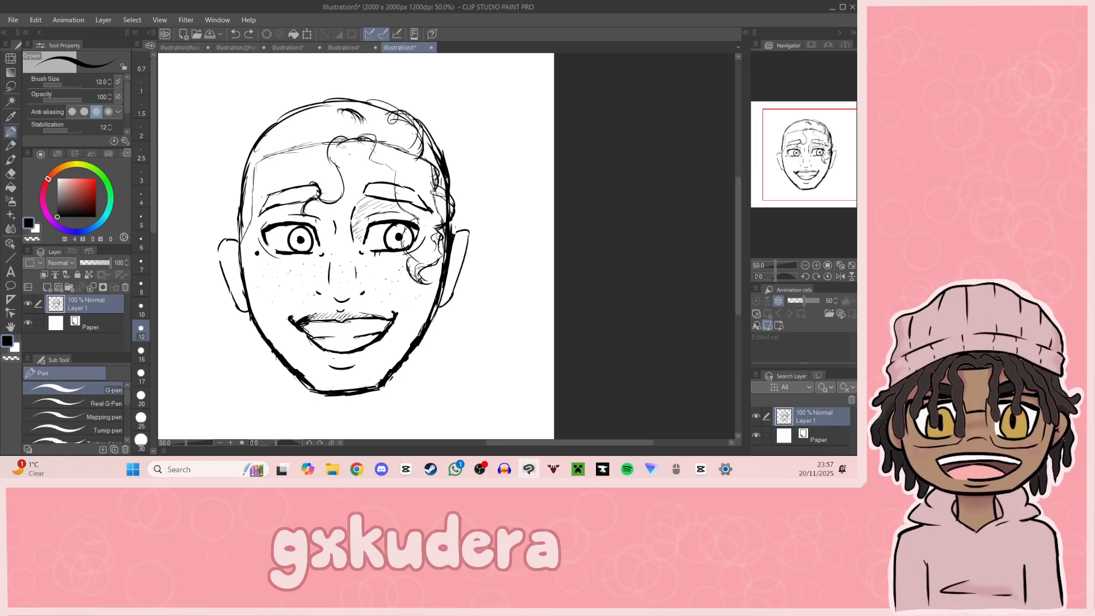
# Step: Rework the curl's end above the left eye and add wavy strands along the left side of the forehead
pyautogui.moveTo(309, 218)
pyautogui.mouseDown()
pyautogui.moveTo(293, 248)
pyautogui.moveTo(282, 242)
pyautogui.mouseUp()
pyautogui.hotkey('ctrl', 'z')
pyautogui.hotkey('ctrl', 'z')
pyautogui.hotkey('ctrl', 'z')
pyautogui.moveTo(309, 203)
pyautogui.mouseDown()
pyautogui.moveTo(302, 225)
pyautogui.moveTo(274, 233)
pyautogui.mouseUp()
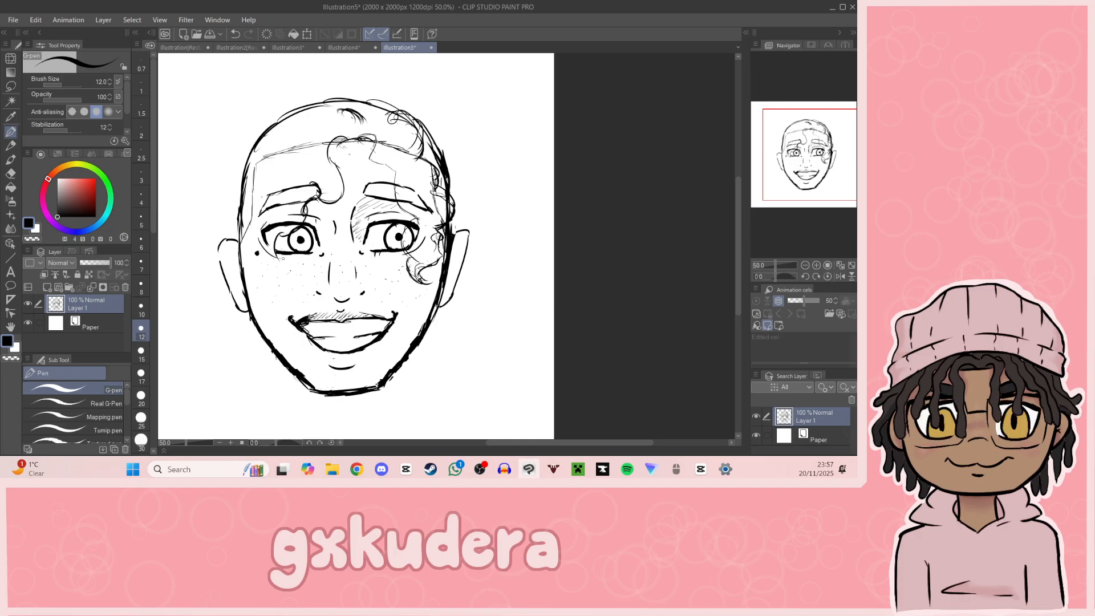
pyautogui.moveTo(267, 231)
pyautogui.mouseDown()
pyautogui.moveTo(271, 251)
pyautogui.moveTo(288, 208)
pyautogui.moveTo(275, 206)
pyautogui.moveTo(301, 168)
pyautogui.moveTo(283, 174)
pyautogui.mouseUp()
pyautogui.moveTo(801, 186); pyautogui.dragTo(794, 180)
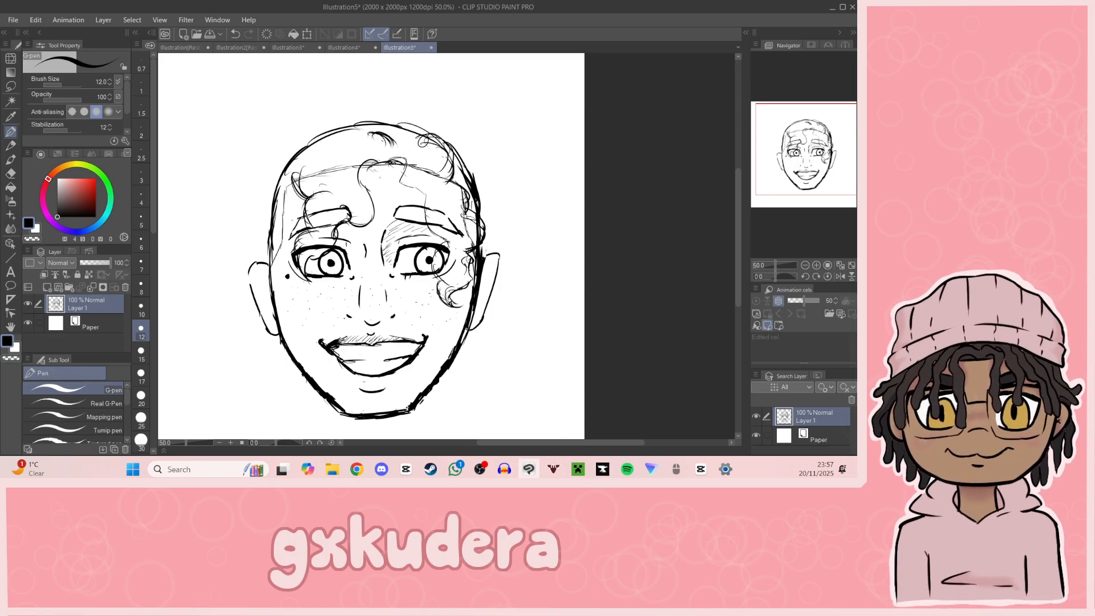
# Step: Draw curved strands at the left temple that flick outside the head outline, undoing unwanted strokes
pyautogui.moveTo(296, 200)
pyautogui.mouseDown()
pyautogui.moveTo(260, 222)
pyautogui.moveTo(279, 252)
pyautogui.mouseUp()
pyautogui.moveTo(274, 247)
pyautogui.mouseDown()
pyautogui.moveTo(285, 246)
pyautogui.moveTo(284, 227)
pyautogui.moveTo(289, 247)
pyautogui.moveTo(253, 231)
pyautogui.moveTo(268, 245)
pyautogui.mouseUp()
pyautogui.hotkey('ctrl', 'z')
pyautogui.hotkey('ctrl', 'z')
pyautogui.hotkey('ctrl', 'z')
pyautogui.moveTo(273, 234); pyautogui.dragTo(261, 243)
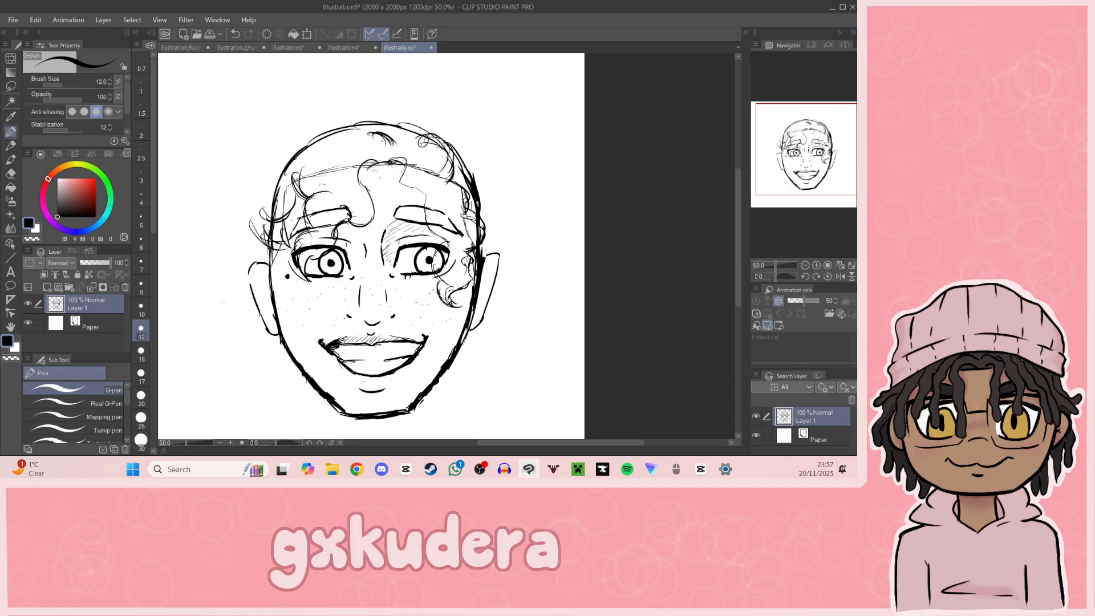
# Step: Sketch small curls beside the left ear, undoing unwanted strokes
pyautogui.moveTo(257, 319)
pyautogui.mouseDown()
pyautogui.moveTo(260, 334)
pyautogui.moveTo(241, 332)
pyautogui.mouseUp()
pyautogui.hotkey('ctrl', 'z')
pyautogui.moveTo(259, 320)
pyautogui.mouseDown()
pyautogui.moveTo(243, 334)
pyautogui.moveTo(236, 308)
pyautogui.moveTo(253, 308)
pyautogui.moveTo(243, 305)
pyautogui.mouseUp()
pyautogui.hotkey('ctrl', 'z')
pyautogui.hotkey('ctrl', 'z')
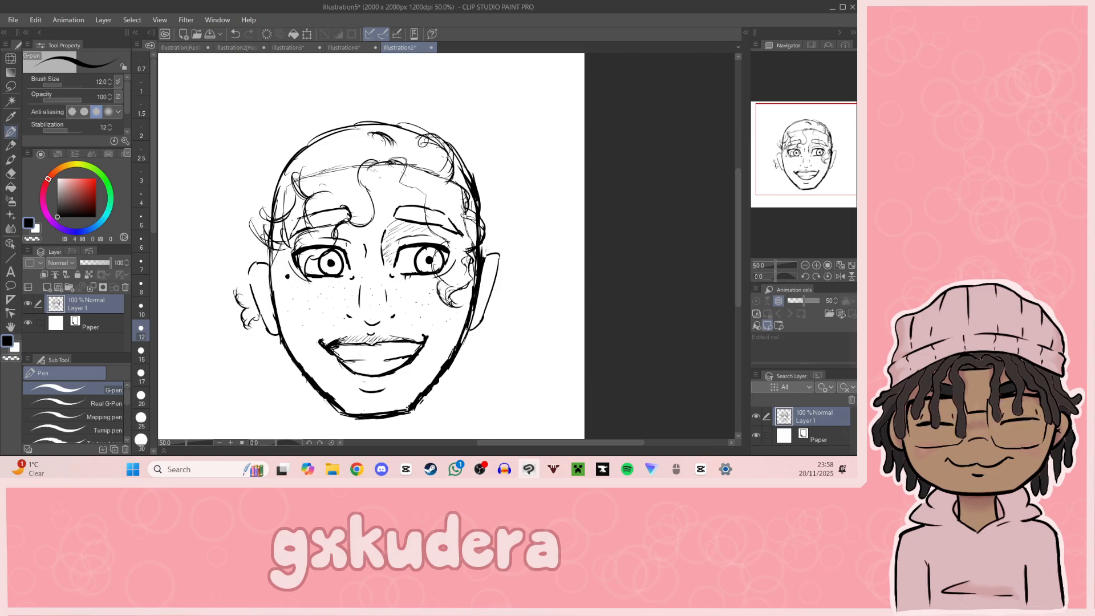
# Step: Draw a chain of curls outside the head, rising from the left ear to above the left temple
pyautogui.moveTo(219, 258); pyautogui.dragTo(234, 282)
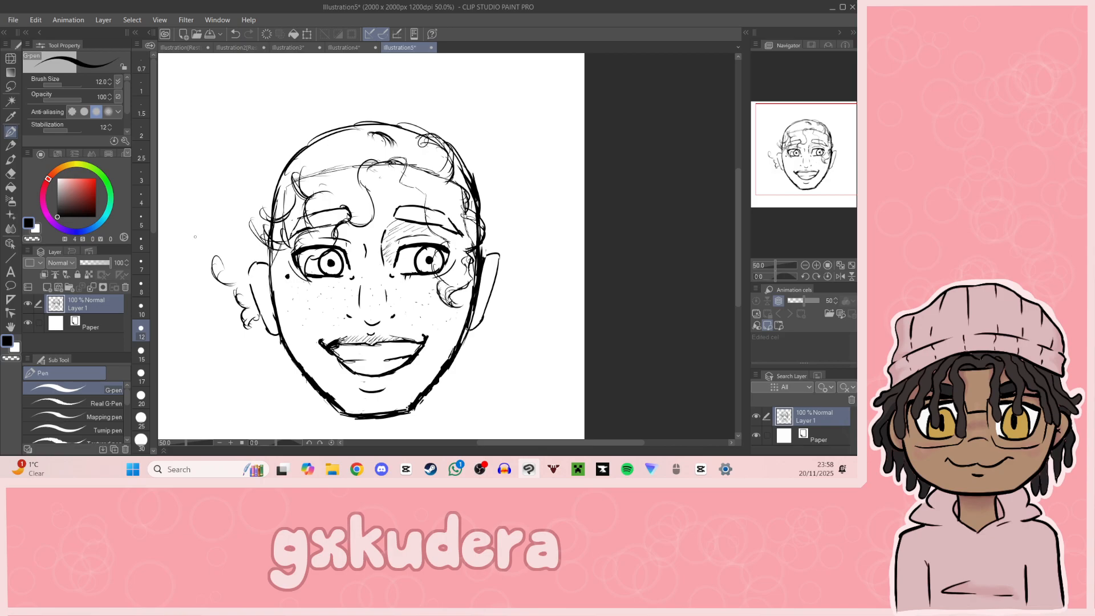
pyautogui.moveTo(223, 249)
pyautogui.mouseDown()
pyautogui.moveTo(229, 225)
pyautogui.moveTo(206, 220)
pyautogui.moveTo(223, 225)
pyautogui.mouseUp()
pyautogui.moveTo(214, 187); pyautogui.dragTo(204, 232)
pyautogui.moveTo(223, 180)
pyautogui.mouseDown()
pyautogui.moveTo(212, 169)
pyautogui.moveTo(224, 154)
pyautogui.mouseUp()
pyautogui.moveTo(834, 155); pyautogui.dragTo(831, 148)
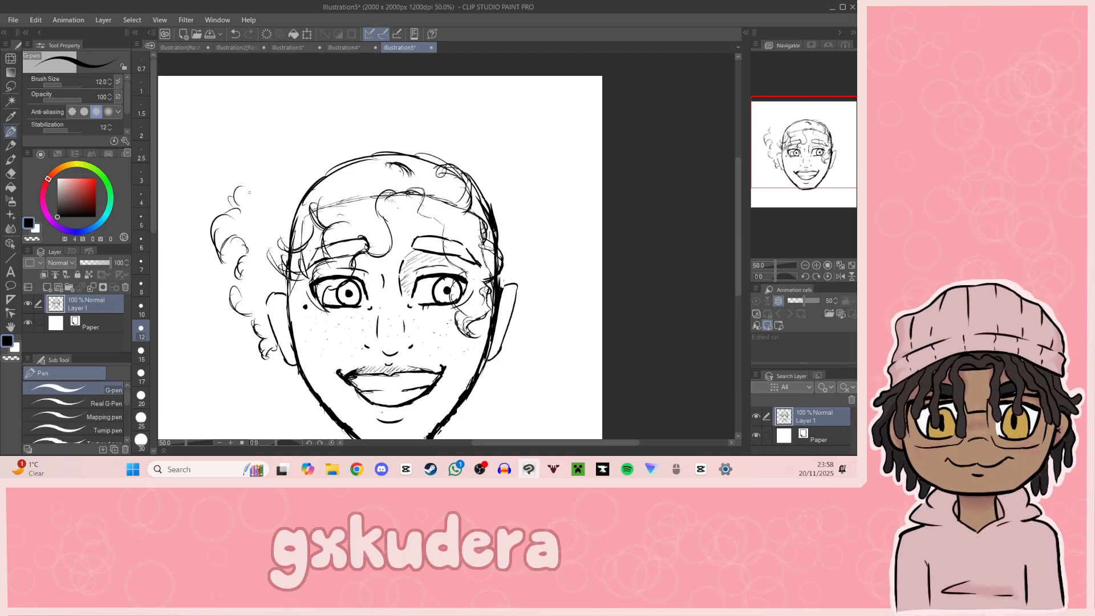
# Step: Extend the curl outline toward the upper left of the head and add inner curl strokes, undoing unwanted ones
pyautogui.moveTo(244, 173); pyautogui.dragTo(285, 148)
pyautogui.moveTo(275, 143); pyautogui.dragTo(305, 130)
pyautogui.hotkey('ctrl', 'z')
pyautogui.hotkey('ctrl', 'z')
pyautogui.hotkey('ctrl', 'z')
pyautogui.moveTo(228, 178)
pyautogui.mouseDown()
pyautogui.moveTo(277, 154)
pyautogui.moveTo(249, 162)
pyautogui.moveTo(264, 154)
pyautogui.moveTo(285, 158)
pyautogui.moveTo(266, 225)
pyautogui.mouseUp()
pyautogui.hotkey('ctrl', 'z')
pyautogui.hotkey('ctrl', 'z')
pyautogui.hotkey('ctrl', 'z')
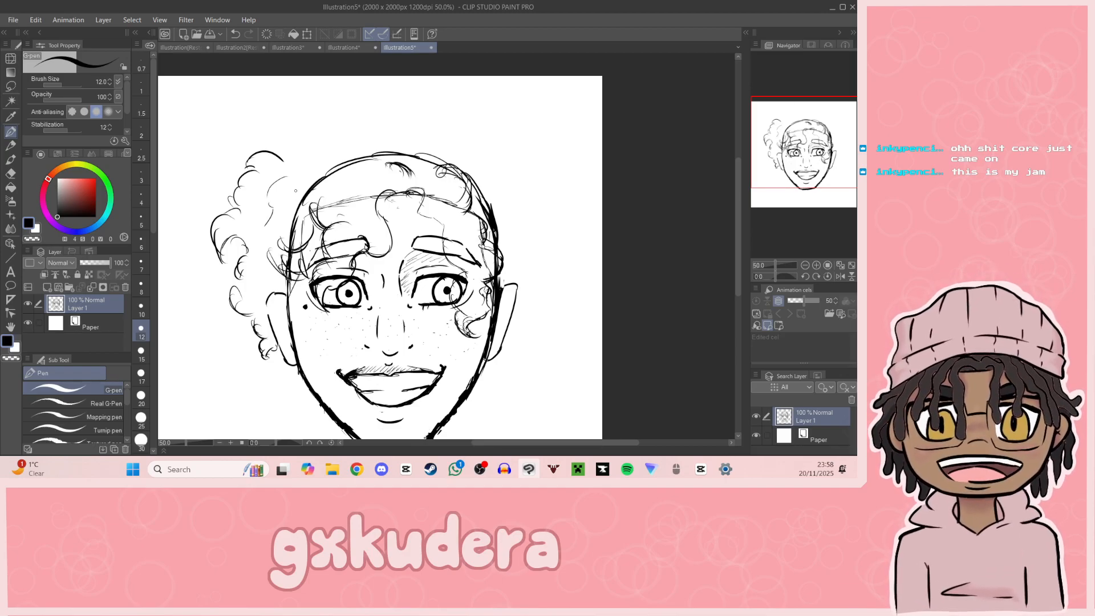
# Step: Sketch the inner contour lines of the left ear, undoing unwanted strokes
pyautogui.scroll(-2, 296, 191)
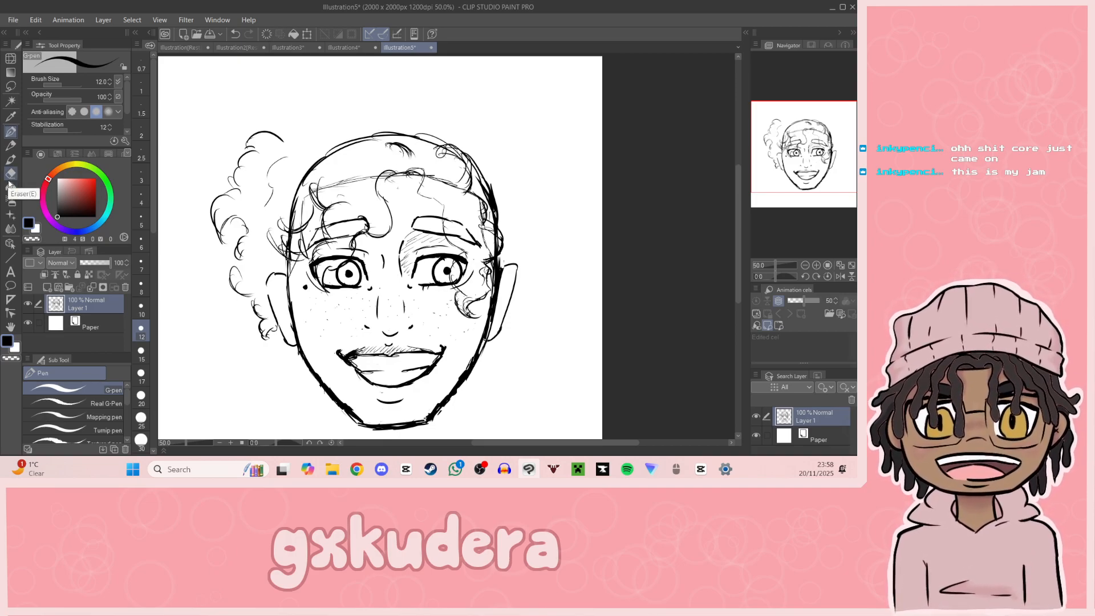
pyautogui.moveTo(257, 227); pyautogui.dragTo(267, 261)
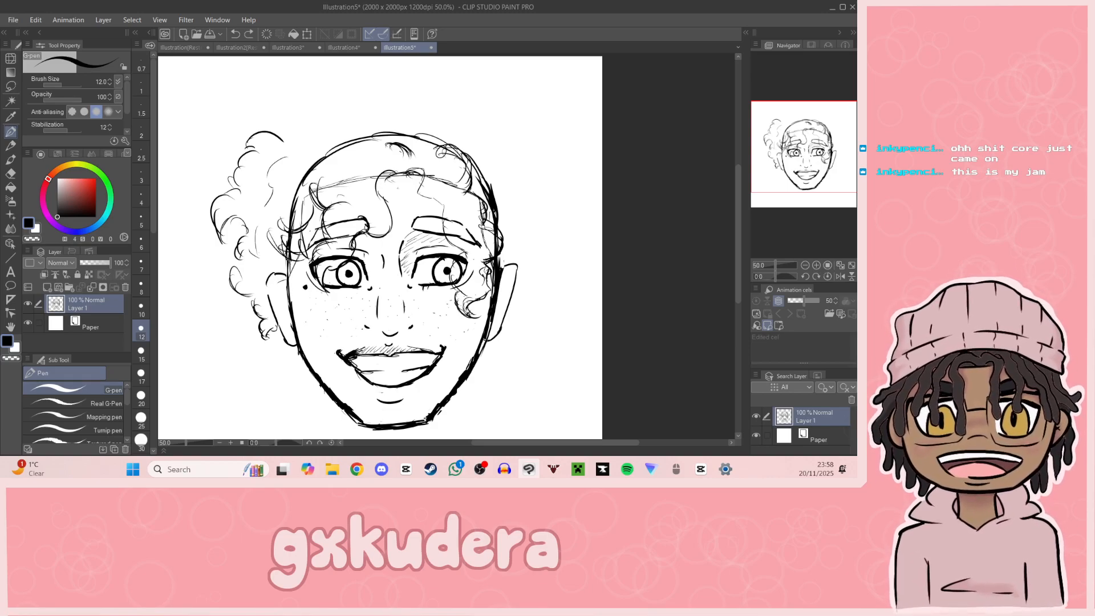
pyautogui.moveTo(288, 284); pyautogui.dragTo(271, 291)
pyautogui.hotkey('ctrl', 'z')
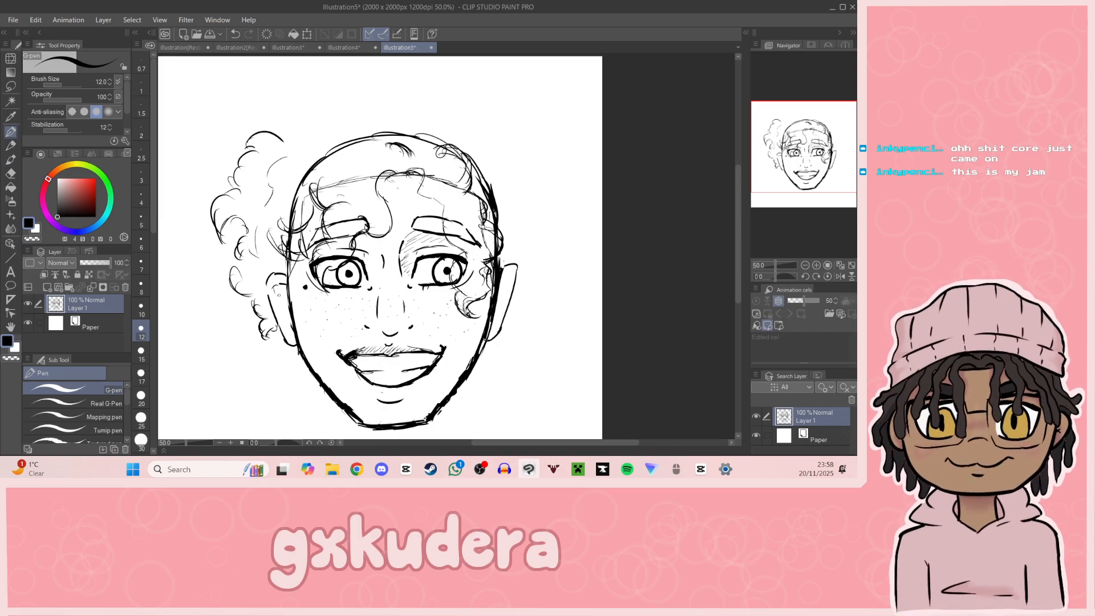
pyautogui.hotkey('ctrl', 'z')
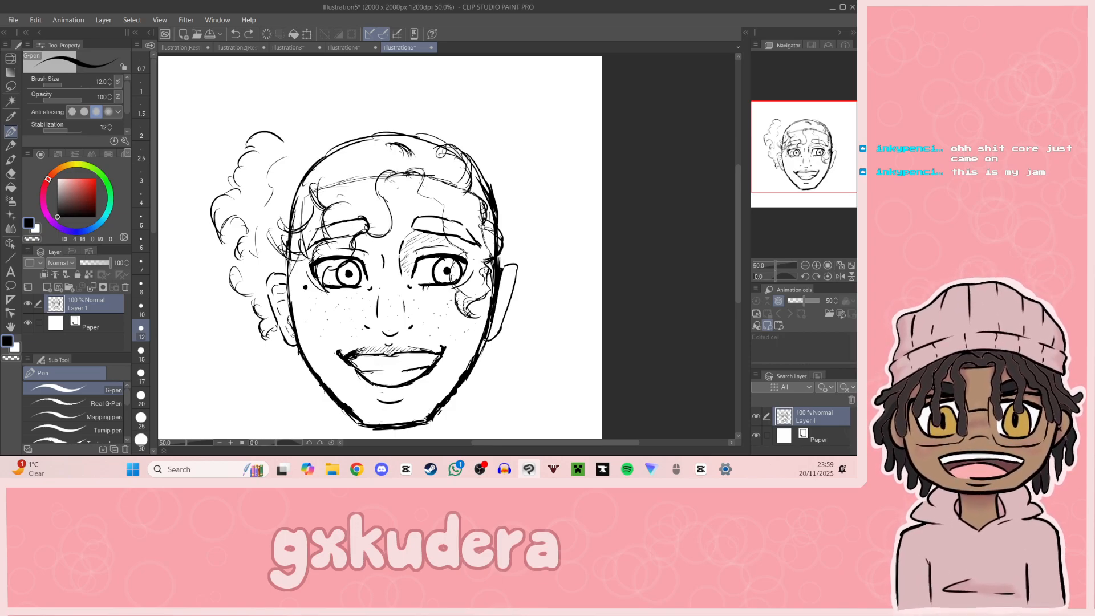
pyautogui.moveTo(288, 318); pyautogui.dragTo(295, 331)
# Step: Add short inner contour lines to the right ear, undoing unwanted strokes
pyautogui.moveTo(819, 198)
pyautogui.mouseDown()
pyautogui.moveTo(822, 158)
pyautogui.moveTo(811, 169)
pyautogui.moveTo(822, 181)
pyautogui.mouseUp()
pyautogui.click(817, 264)
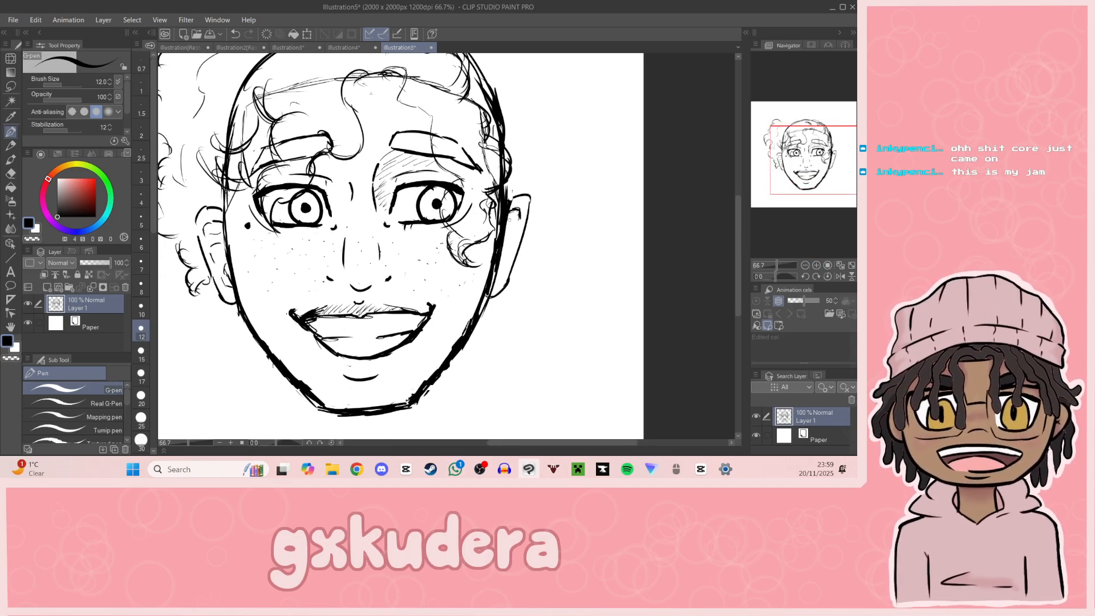
pyautogui.hotkey('ctrl', 'z')
pyautogui.moveTo(506, 223); pyautogui.dragTo(516, 219)
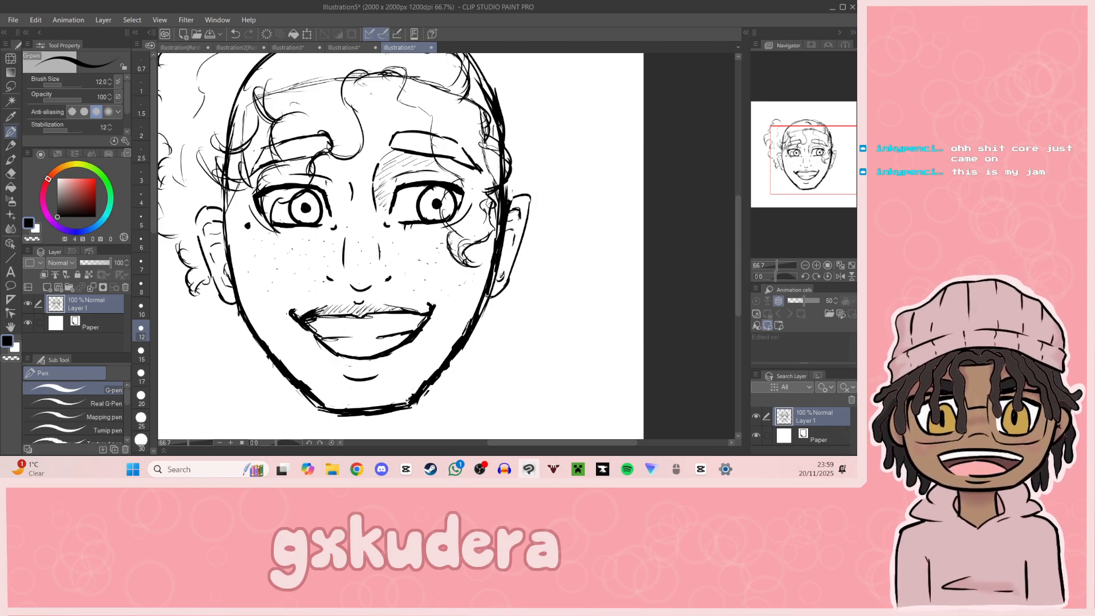
pyautogui.hotkey('ctrl', 'z')
pyautogui.moveTo(504, 257); pyautogui.dragTo(503, 267)
pyautogui.hotkey('ctrl', 'z')
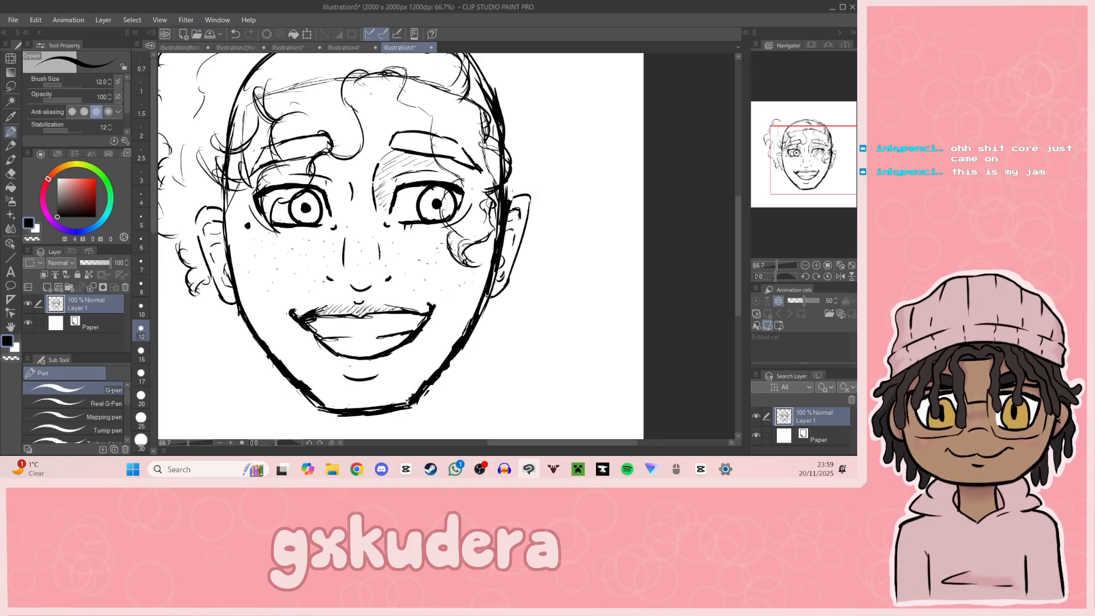
# Step: Add small curved strokes inside the left hair mass between the outer curls and the temple
pyautogui.click(803, 142)
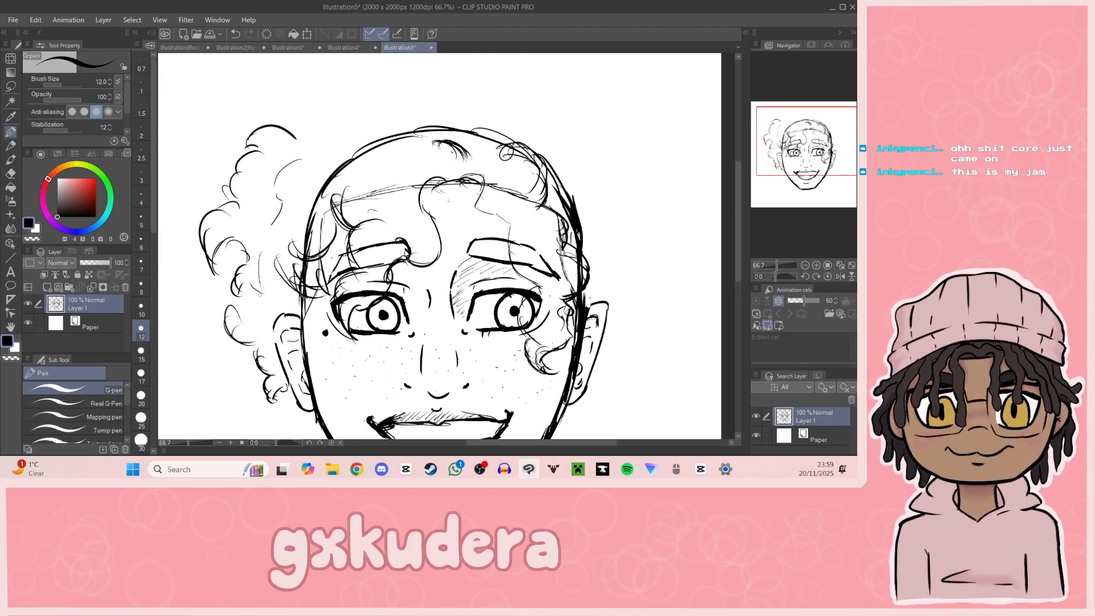
pyautogui.moveTo(264, 272)
pyautogui.mouseDown()
pyautogui.moveTo(279, 330)
pyautogui.moveTo(266, 327)
pyautogui.mouseUp()
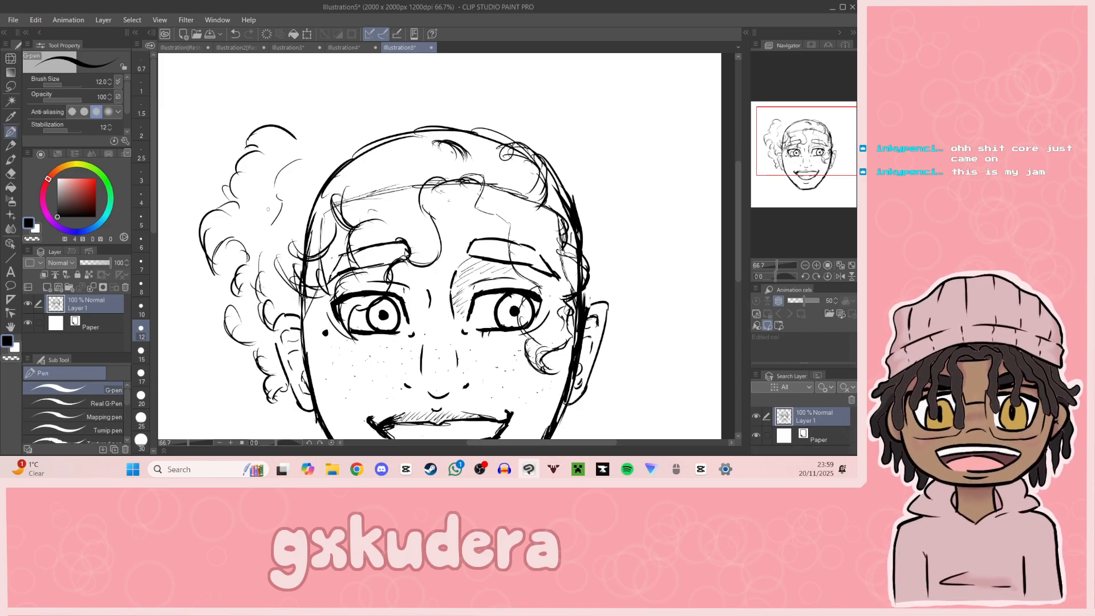
pyautogui.moveTo(281, 200)
pyautogui.mouseDown()
pyautogui.moveTo(256, 222)
pyautogui.moveTo(257, 242)
pyautogui.mouseUp()
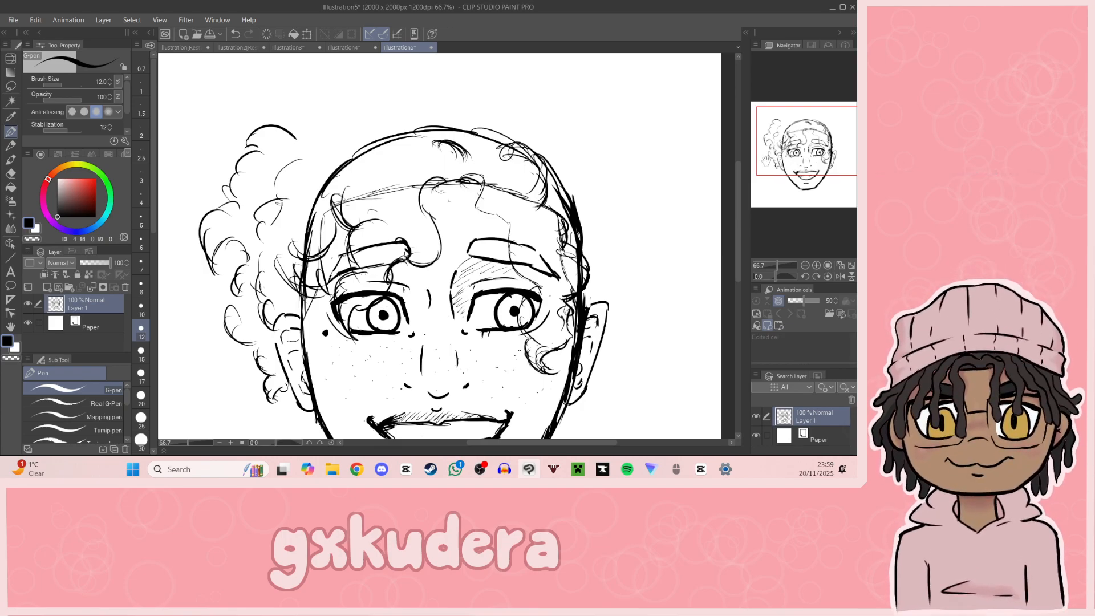
# Step: Erase the hairline guide over the left forehead and the left side of the upper head outline
pyautogui.press('e')
pyautogui.moveTo(349, 196)
pyautogui.mouseDown()
pyautogui.moveTo(346, 206)
pyautogui.moveTo(375, 193)
pyautogui.moveTo(380, 204)
pyautogui.moveTo(411, 186)
pyautogui.mouseUp()
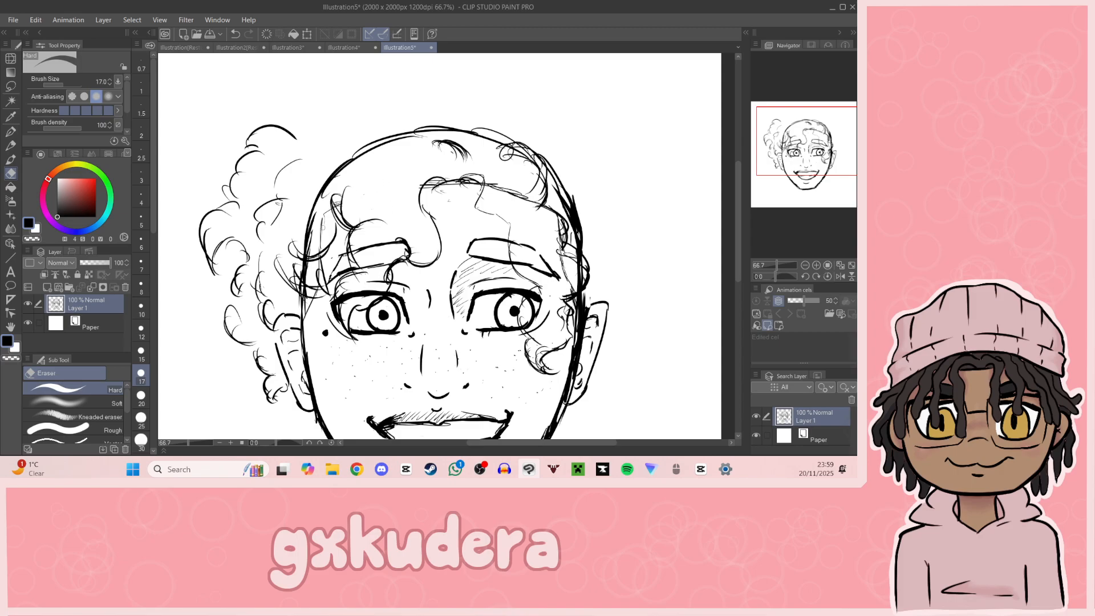
pyautogui.moveTo(318, 262)
pyautogui.mouseDown()
pyautogui.moveTo(313, 286)
pyautogui.moveTo(302, 281)
pyautogui.mouseUp()
pyautogui.moveTo(308, 237)
pyautogui.mouseDown()
pyautogui.moveTo(306, 249)
pyautogui.moveTo(310, 215)
pyautogui.moveTo(305, 246)
pyautogui.mouseUp()
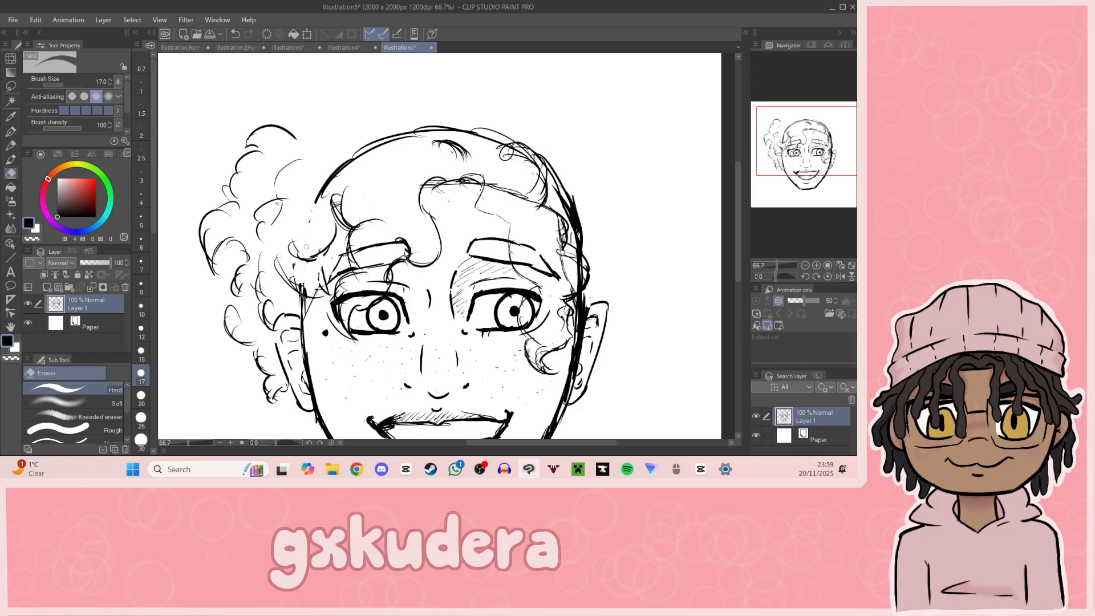
pyautogui.moveTo(300, 306); pyautogui.dragTo(303, 287)
pyautogui.moveTo(310, 221); pyautogui.dragTo(334, 184)
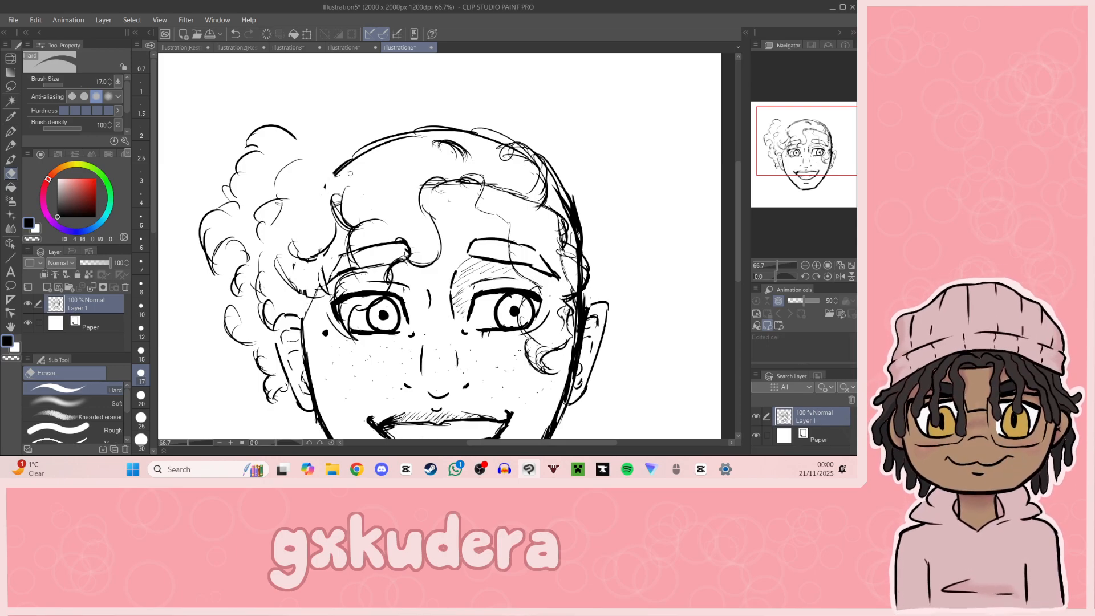
# Step: Draw scalloped curls across the top of the head, joining them to the left hair mass and reinforcing their outline
pyautogui.moveTo(828, 201); pyautogui.dragTo(803, 142)
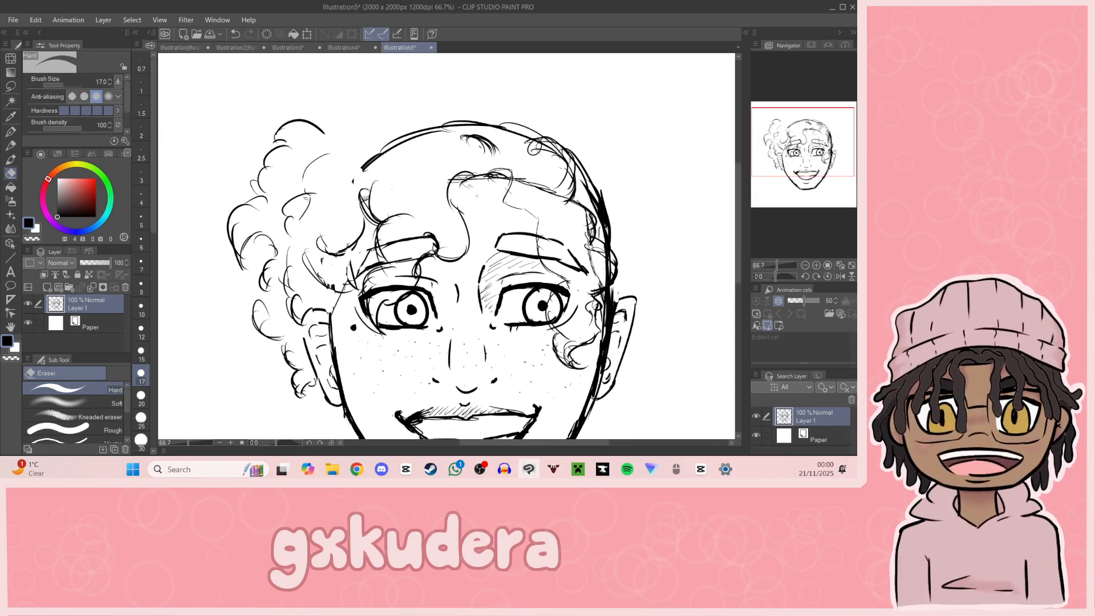
pyautogui.press('p')
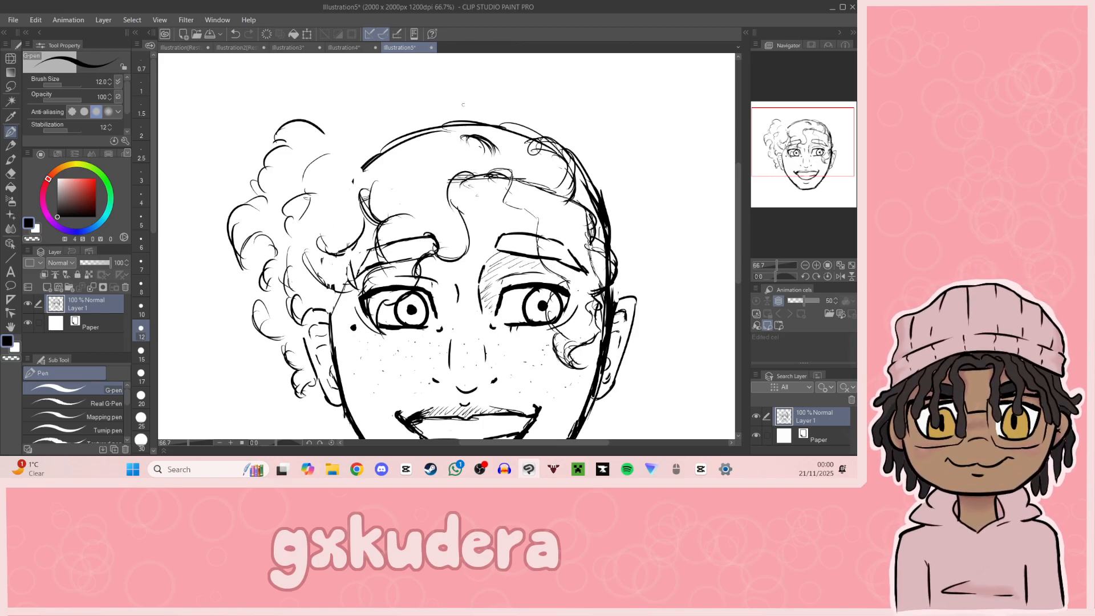
pyautogui.moveTo(501, 101)
pyautogui.mouseDown()
pyautogui.moveTo(524, 119)
pyautogui.moveTo(453, 102)
pyautogui.moveTo(436, 120)
pyautogui.moveTo(341, 125)
pyautogui.mouseUp()
pyautogui.hotkey('ctrl', 'z')
pyautogui.moveTo(438, 117)
pyautogui.mouseDown()
pyautogui.moveTo(419, 97)
pyautogui.moveTo(370, 99)
pyautogui.moveTo(374, 117)
pyautogui.moveTo(359, 109)
pyautogui.moveTo(325, 127)
pyautogui.mouseUp()
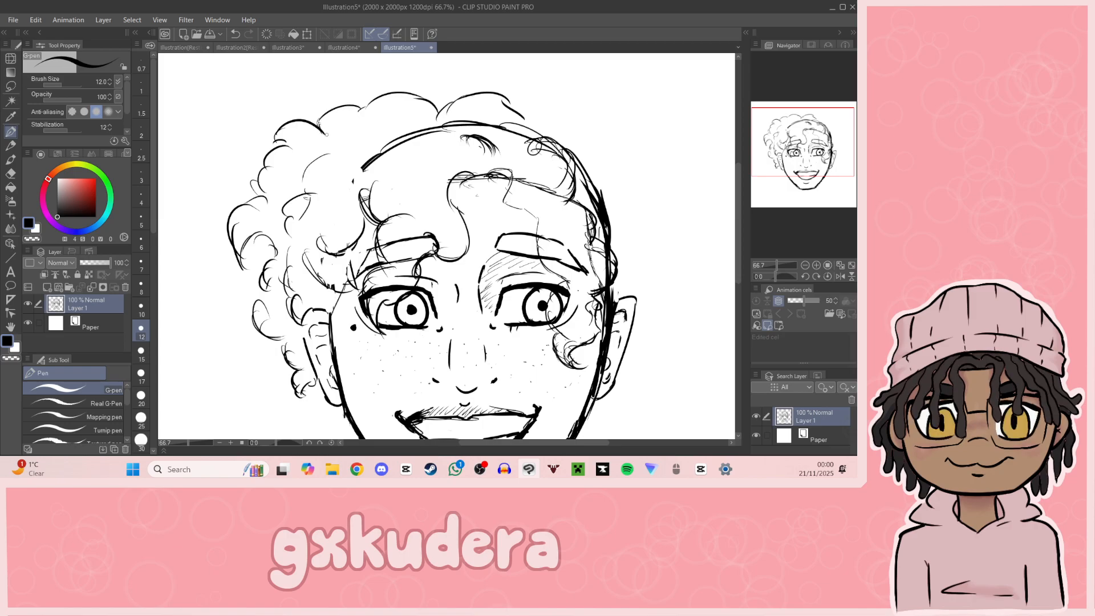
pyautogui.moveTo(798, 145)
pyautogui.mouseDown()
pyautogui.moveTo(835, 130)
pyautogui.moveTo(781, 135)
pyautogui.mouseUp()
pyautogui.moveTo(493, 139); pyautogui.dragTo(530, 162)
pyautogui.moveTo(422, 155); pyautogui.dragTo(450, 153)
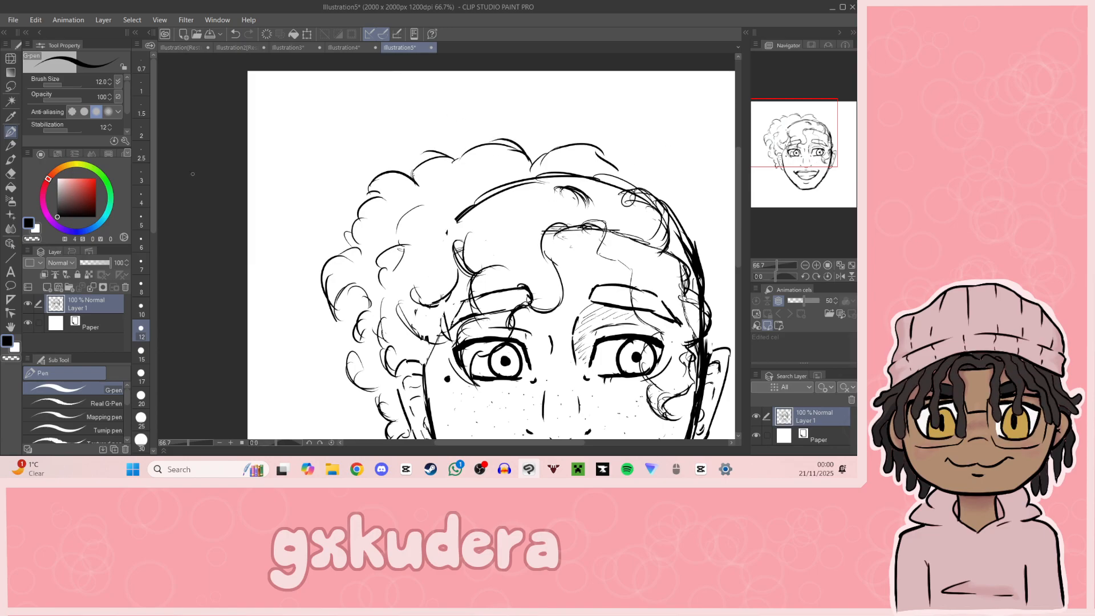
# Step: Erase the head outline beneath the top curls and extend the curl outline toward the upper right
pyautogui.click(10, 173)
pyautogui.moveTo(459, 216)
pyautogui.mouseDown()
pyautogui.moveTo(449, 231)
pyautogui.moveTo(520, 183)
pyautogui.moveTo(547, 180)
pyautogui.moveTo(484, 195)
pyautogui.moveTo(573, 176)
pyautogui.moveTo(607, 183)
pyautogui.mouseUp()
pyautogui.moveTo(762, 166); pyautogui.dragTo(780, 174)
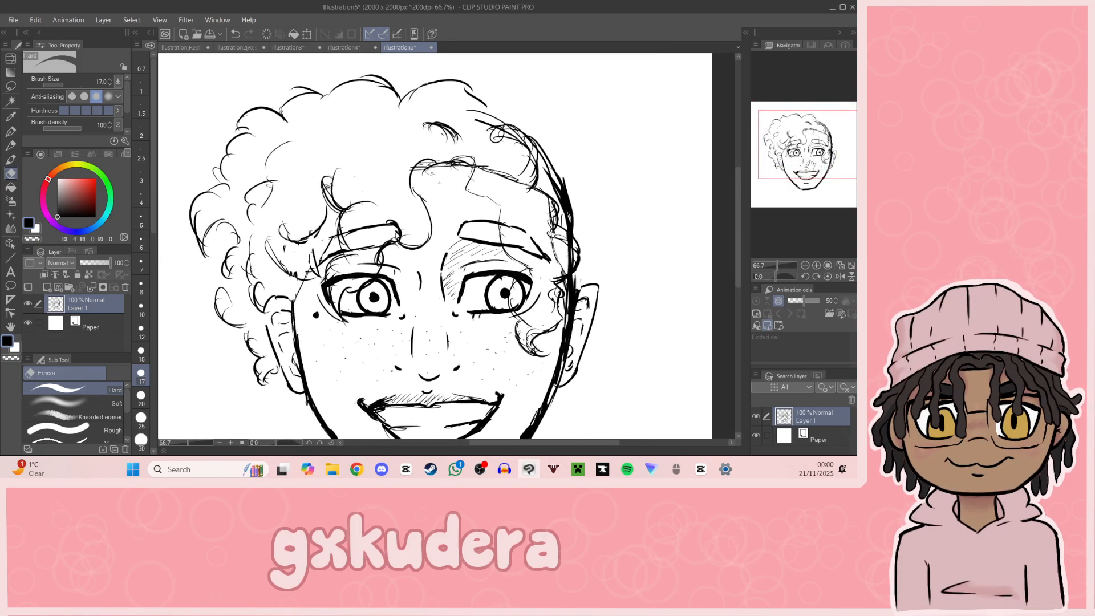
pyautogui.press('p')
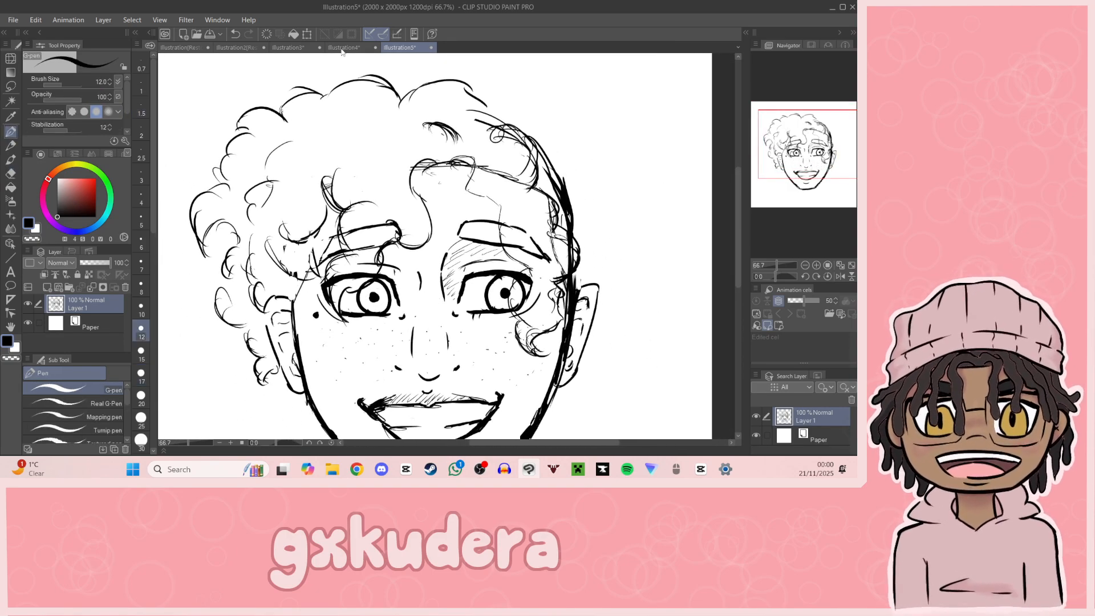
pyautogui.moveTo(468, 85)
pyautogui.mouseDown()
pyautogui.moveTo(516, 91)
pyautogui.moveTo(532, 120)
pyautogui.moveTo(557, 124)
pyautogui.moveTo(552, 139)
pyautogui.mouseUp()
# Step: Draw small curls below the left ear down to the jawline, undoing unwanted strokes
pyautogui.moveTo(813, 192)
pyautogui.mouseDown()
pyautogui.moveTo(813, 204)
pyautogui.moveTo(788, 163)
pyautogui.mouseUp()
pyautogui.moveTo(394, 277); pyautogui.dragTo(393, 317)
pyautogui.hotkey('ctrl', 'z')
pyautogui.hotkey('ctrl', 'z')
pyautogui.moveTo(391, 277)
pyautogui.mouseDown()
pyautogui.moveTo(415, 307)
pyautogui.moveTo(406, 329)
pyautogui.moveTo(411, 319)
pyautogui.moveTo(452, 346)
pyautogui.mouseUp()
pyautogui.moveTo(817, 200)
pyautogui.mouseDown()
pyautogui.moveTo(827, 186)
pyautogui.moveTo(808, 150)
pyautogui.moveTo(818, 154)
pyautogui.mouseUp()
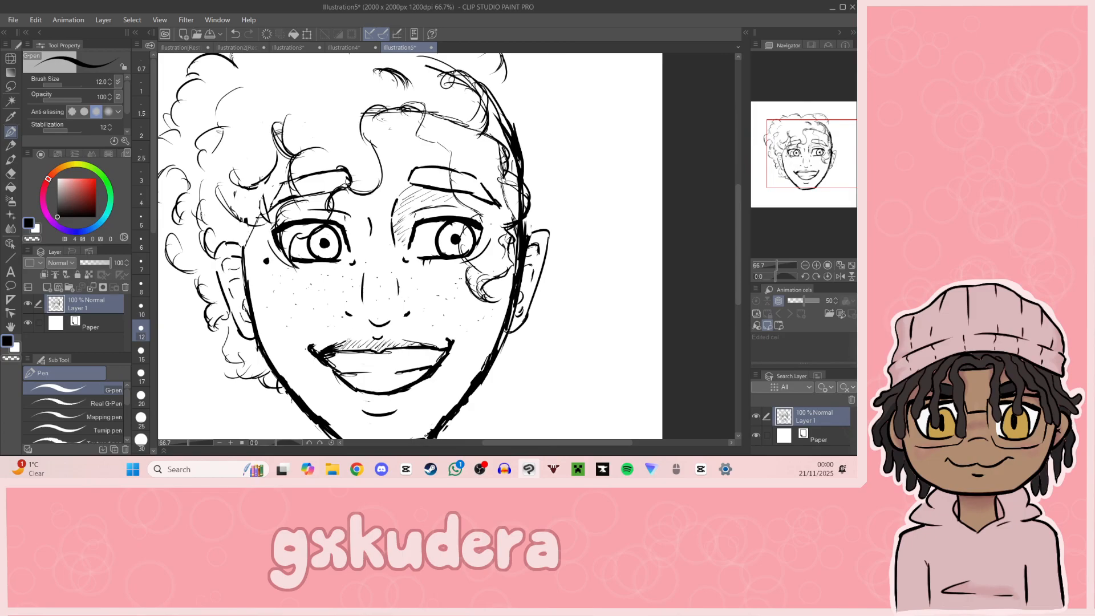
pyautogui.moveTo(324, 339); pyautogui.dragTo(355, 329)
# Step: Draw small curls beside the right jaw, rising toward the right ear, undoing unwanted strokes
pyautogui.moveTo(818, 185)
pyautogui.mouseDown()
pyautogui.moveTo(814, 173)
pyautogui.moveTo(830, 179)
pyautogui.moveTo(822, 169)
pyautogui.mouseUp()
pyautogui.click(815, 177)
pyautogui.moveTo(479, 278); pyautogui.dragTo(489, 291)
pyautogui.moveTo(498, 277)
pyautogui.mouseDown()
pyautogui.moveTo(504, 297)
pyautogui.moveTo(497, 286)
pyautogui.mouseUp()
pyautogui.hotkey('ctrl', 'z')
pyautogui.hotkey('ctrl', 'z')
pyautogui.moveTo(495, 281)
pyautogui.mouseDown()
pyautogui.moveTo(507, 285)
pyautogui.moveTo(524, 243)
pyautogui.mouseUp()
pyautogui.moveTo(521, 250); pyautogui.dragTo(533, 246)
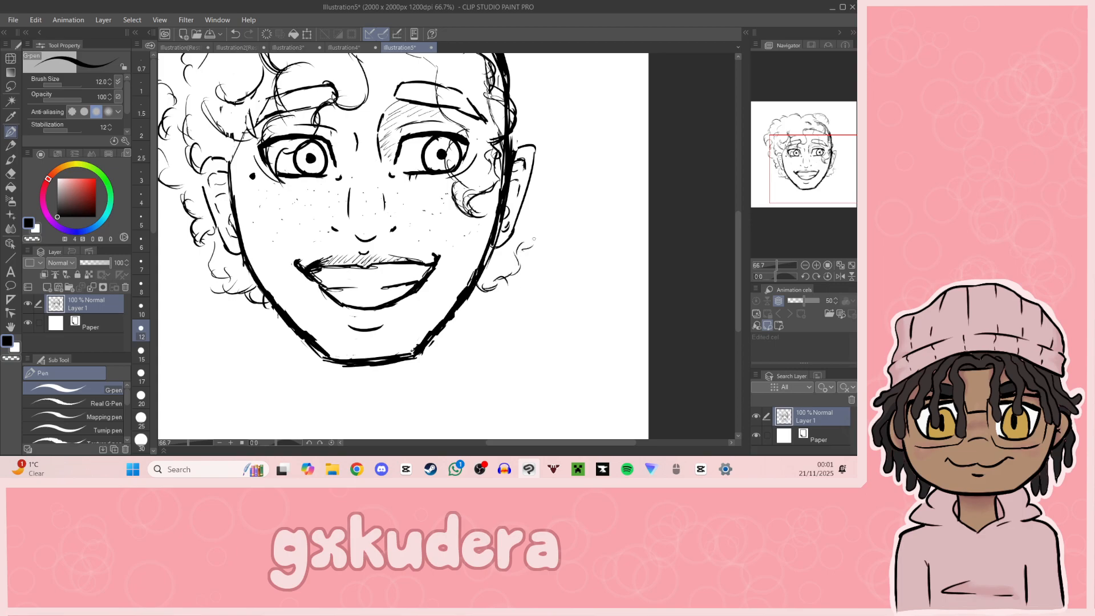
# Step: Erase the hairline guide over the right forehead and the upper-right part of the head outline
pyautogui.moveTo(819, 167); pyautogui.dragTo(810, 164)
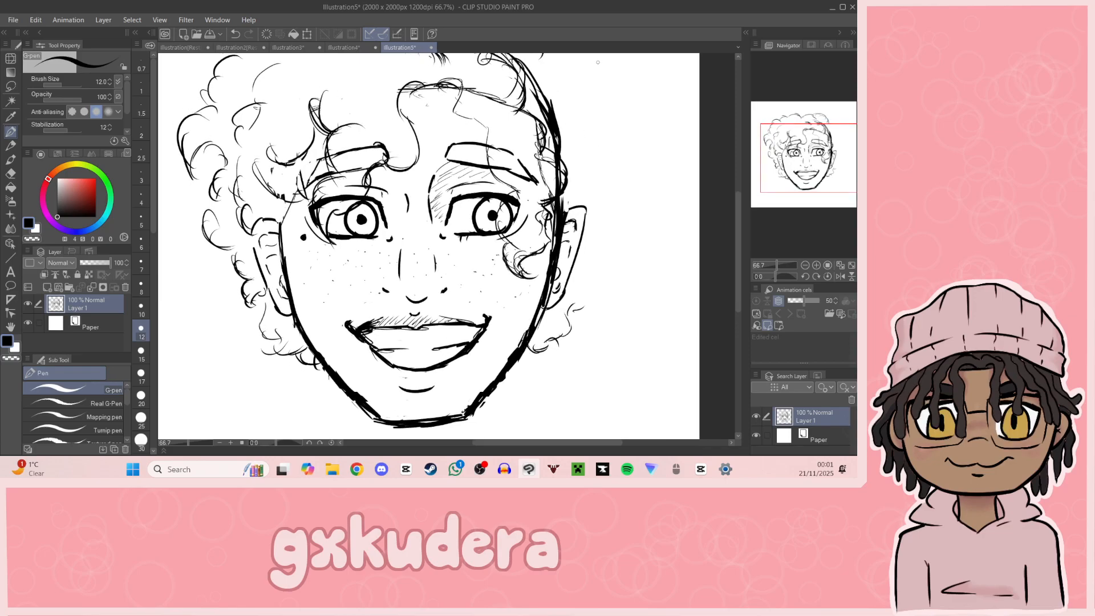
pyautogui.press('e')
pyautogui.moveTo(545, 195); pyautogui.dragTo(537, 159)
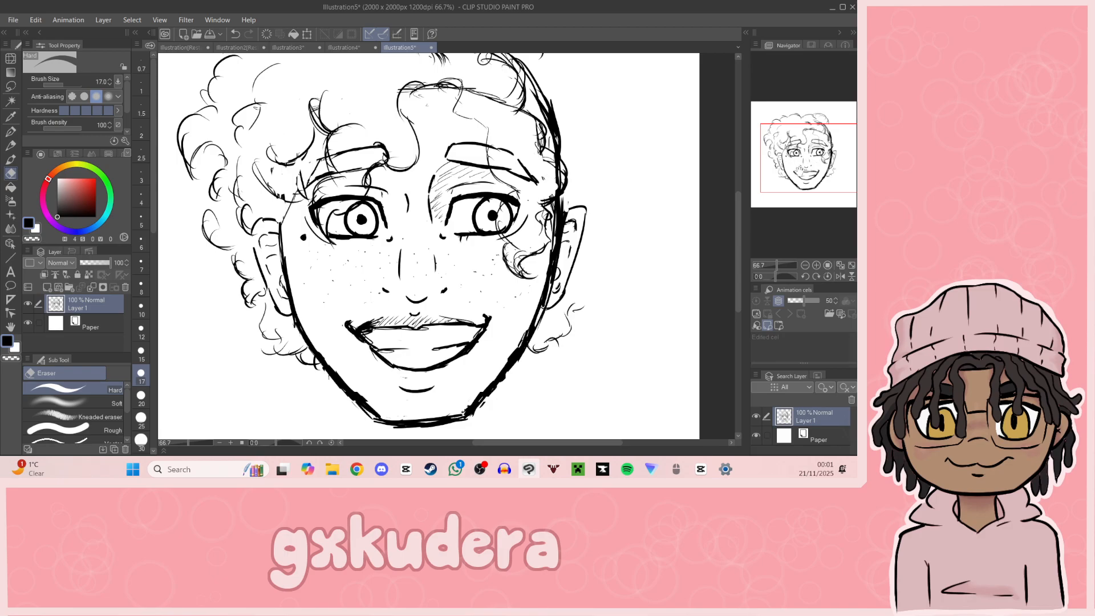
pyautogui.moveTo(768, 152); pyautogui.dragTo(781, 131)
pyautogui.moveTo(418, 215)
pyautogui.mouseDown()
pyautogui.moveTo(427, 209)
pyautogui.moveTo(445, 228)
pyautogui.moveTo(443, 199)
pyautogui.mouseUp()
pyautogui.moveTo(406, 179)
pyautogui.mouseDown()
pyautogui.moveTo(437, 181)
pyautogui.moveTo(389, 154)
pyautogui.moveTo(422, 168)
pyautogui.moveTo(497, 123)
pyautogui.mouseUp()
# Step: Rework the scalloped curls along the top of the hair, erasing overlapping lines and adding curved strokes inside
pyautogui.press('p')
pyautogui.moveTo(454, 90)
pyautogui.mouseDown()
pyautogui.moveTo(393, 84)
pyautogui.moveTo(314, 110)
pyautogui.mouseUp()
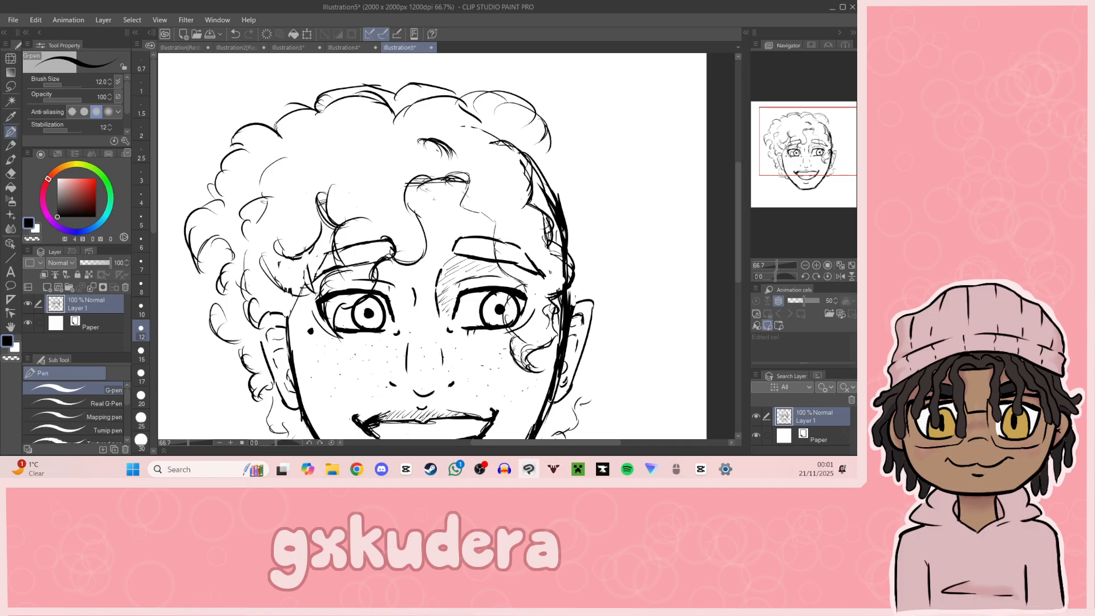
pyautogui.click(10, 173)
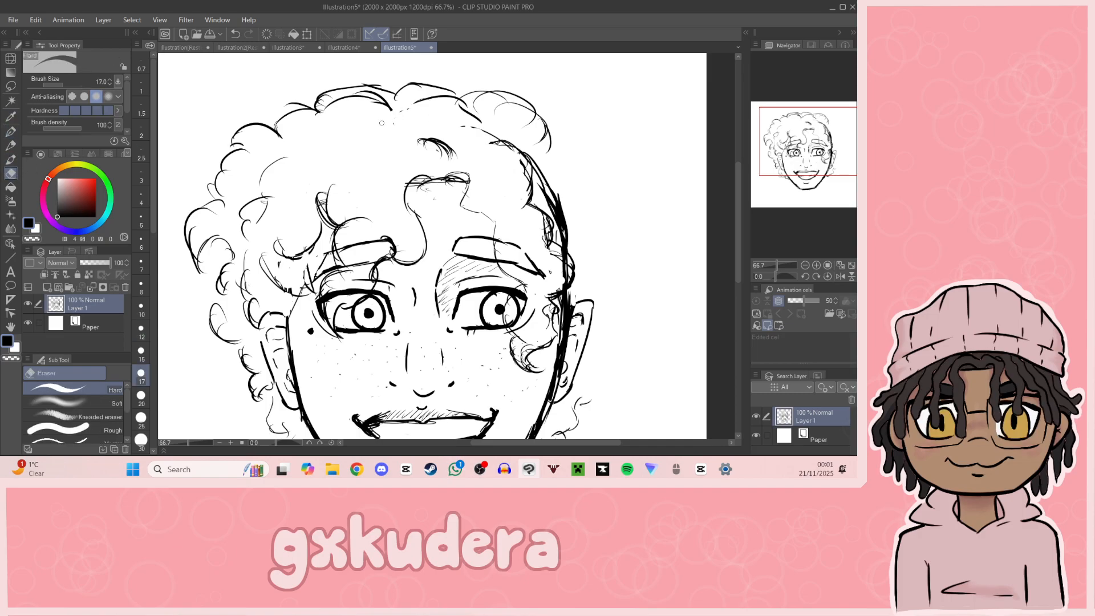
pyautogui.moveTo(402, 107)
pyautogui.mouseDown()
pyautogui.moveTo(378, 99)
pyautogui.moveTo(323, 111)
pyautogui.mouseUp()
pyautogui.click(10, 131)
pyautogui.moveTo(316, 106); pyautogui.dragTo(280, 117)
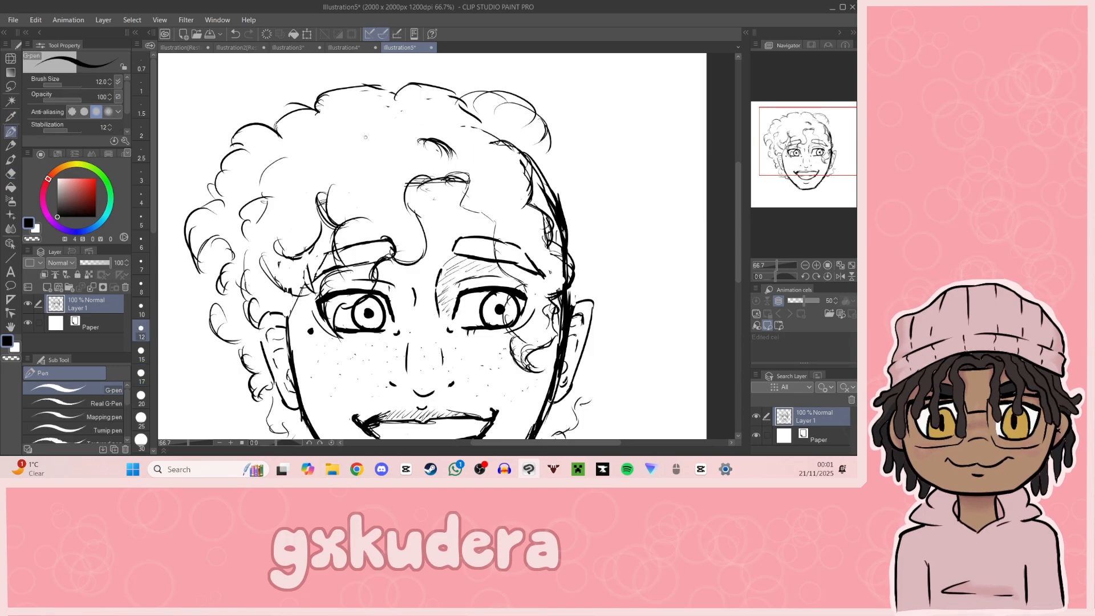
pyautogui.moveTo(343, 138); pyautogui.dragTo(333, 156)
# Step: Add strokes at the right ear and draw the outer curls down the head's right side, undoing unwanted strokes
pyautogui.moveTo(834, 156)
pyautogui.mouseDown()
pyautogui.moveTo(846, 173)
pyautogui.moveTo(855, 164)
pyautogui.mouseUp()
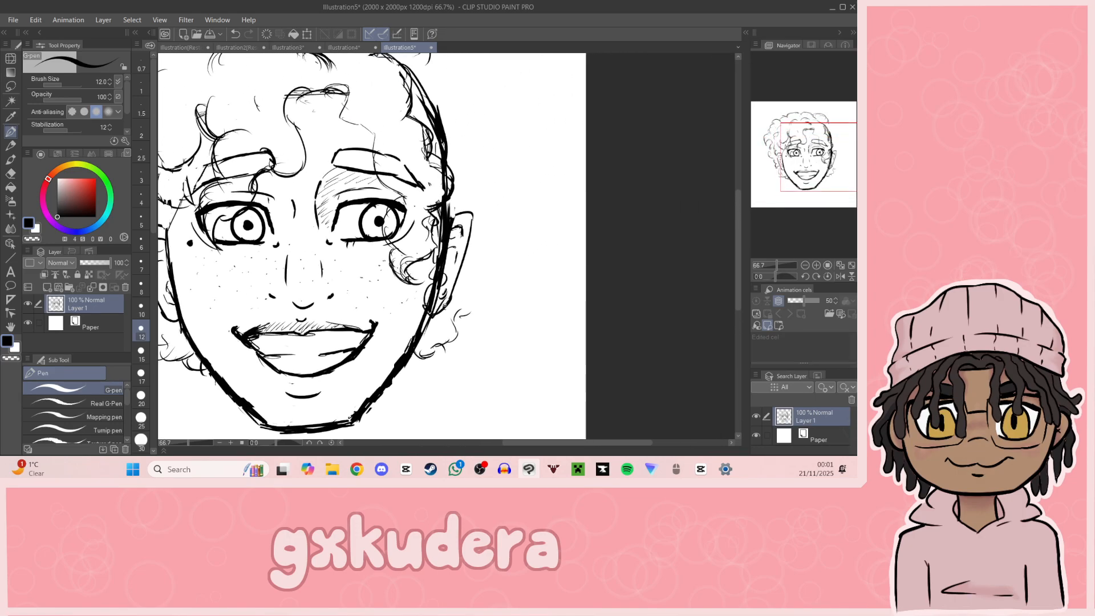
pyautogui.moveTo(458, 255); pyautogui.dragTo(478, 220)
pyautogui.moveTo(796, 145)
pyautogui.mouseDown()
pyautogui.moveTo(787, 131)
pyautogui.moveTo(760, 137)
pyautogui.mouseUp()
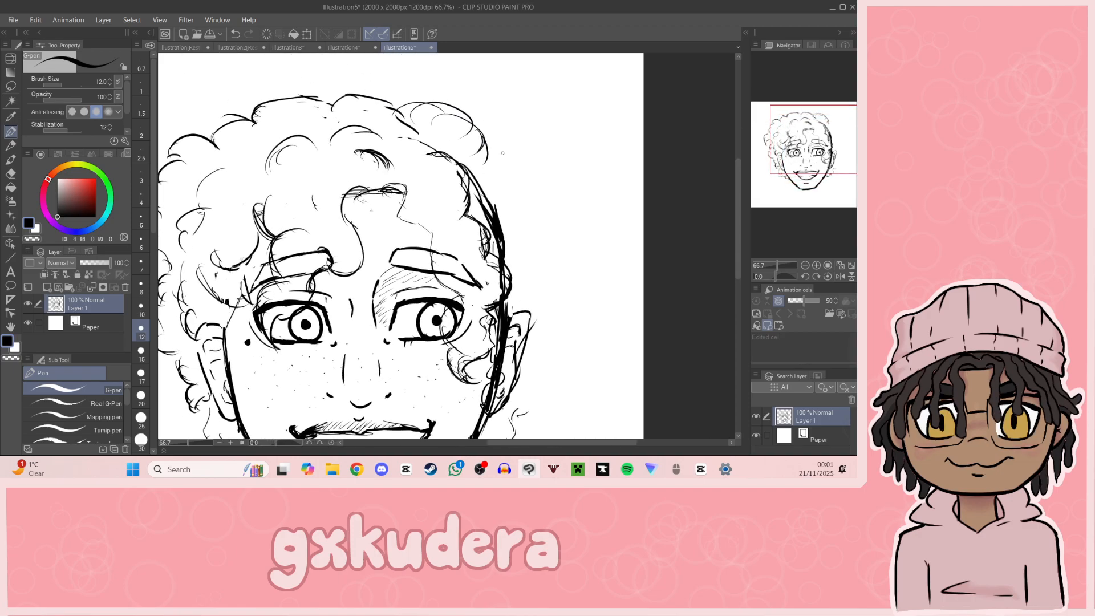
pyautogui.moveTo(492, 140); pyautogui.dragTo(523, 168)
pyautogui.hotkey('ctrl', 'z')
pyautogui.hotkey('ctrl', 'z')
pyautogui.moveTo(459, 133)
pyautogui.mouseDown()
pyautogui.moveTo(496, 156)
pyautogui.moveTo(529, 203)
pyautogui.moveTo(563, 280)
pyautogui.moveTo(531, 331)
pyautogui.mouseUp()
# Step: Erase the head outline on the right side and the ear lines covered by the new hair
pyautogui.press('e')
pyautogui.moveTo(477, 181)
pyautogui.mouseDown()
pyautogui.moveTo(502, 288)
pyautogui.moveTo(501, 274)
pyautogui.mouseUp()
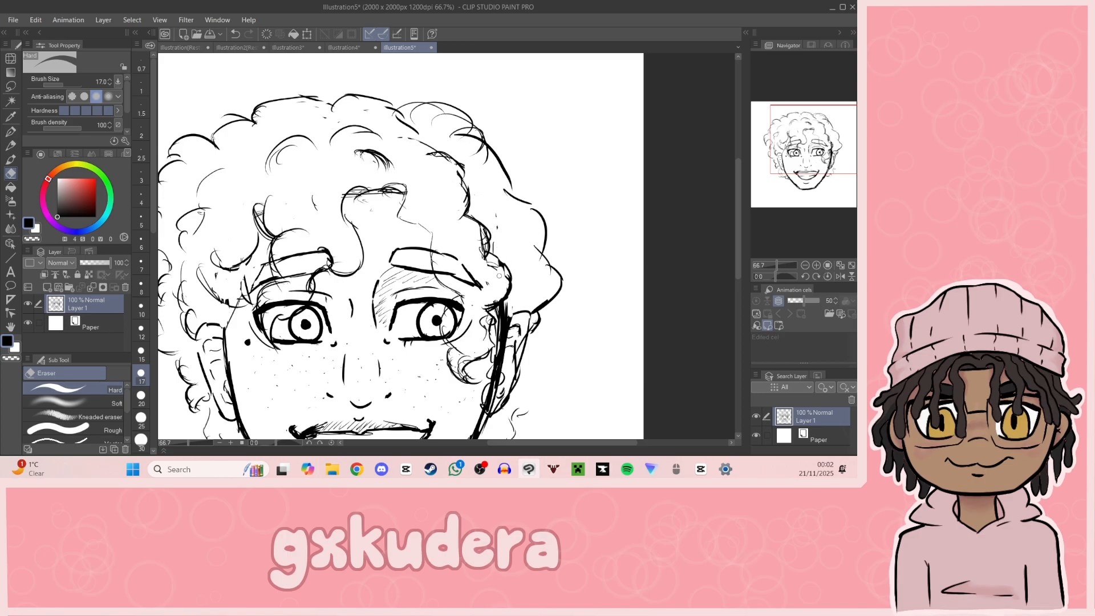
pyautogui.moveTo(771, 175); pyautogui.dragTo(793, 189)
pyautogui.moveTo(376, 251)
pyautogui.mouseDown()
pyautogui.moveTo(370, 233)
pyautogui.moveTo(381, 268)
pyautogui.moveTo(372, 310)
pyautogui.moveTo(390, 245)
pyautogui.mouseUp()
pyautogui.moveTo(853, 176)
pyautogui.mouseDown()
pyautogui.moveTo(821, 179)
pyautogui.moveTo(847, 186)
pyautogui.mouseUp()
# Step: Draw wider outer curls with the G-pen from the top of the hair down the head's right side
pyautogui.click(11, 132)
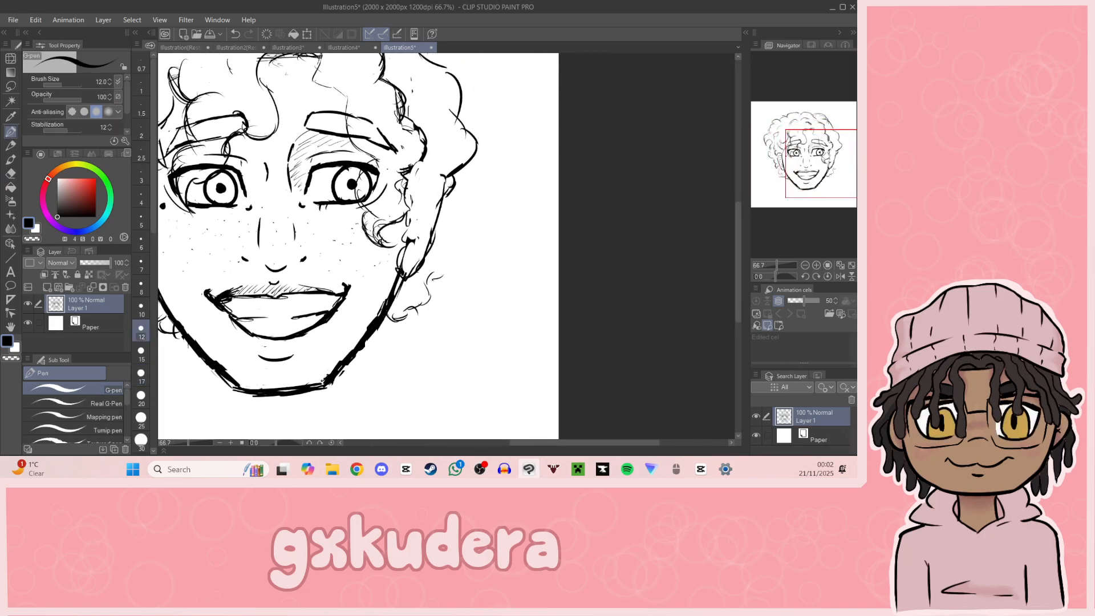
pyautogui.moveTo(401, 264)
pyautogui.mouseDown()
pyautogui.moveTo(412, 290)
pyautogui.moveTo(459, 191)
pyautogui.moveTo(448, 155)
pyautogui.mouseUp()
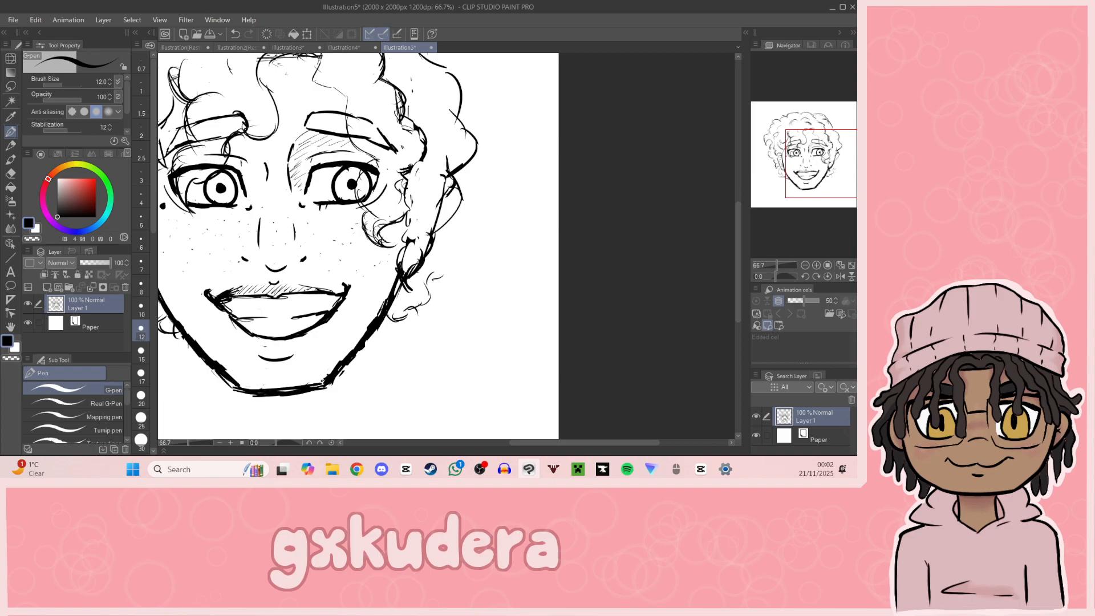
pyautogui.scroll(2, 449, 155)
pyautogui.moveTo(833, 161); pyautogui.dragTo(812, 150)
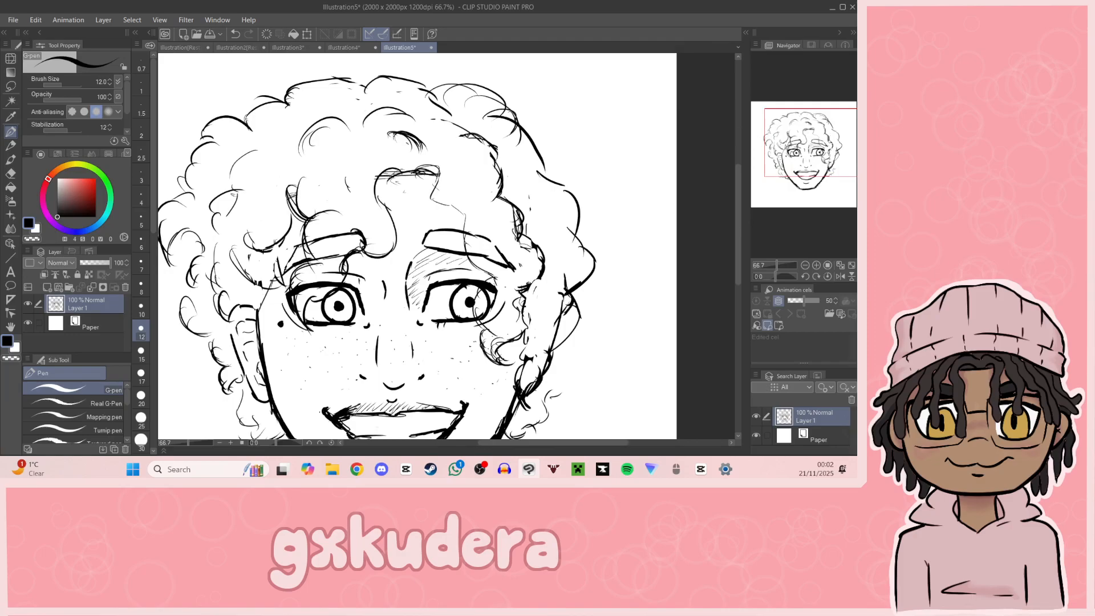
pyautogui.moveTo(509, 95)
pyautogui.mouseDown()
pyautogui.moveTo(542, 91)
pyautogui.moveTo(556, 127)
pyautogui.mouseUp()
pyautogui.moveTo(553, 126)
pyautogui.mouseDown()
pyautogui.moveTo(578, 137)
pyautogui.moveTo(625, 231)
pyautogui.moveTo(606, 320)
pyautogui.moveTo(588, 345)
pyautogui.mouseUp()
# Step: Continue the outer curls around the lower right side of the hair, beside the ear and cheek
pyautogui.moveTo(792, 183); pyautogui.dragTo(796, 201)
pyautogui.moveTo(562, 243); pyautogui.dragTo(514, 300)
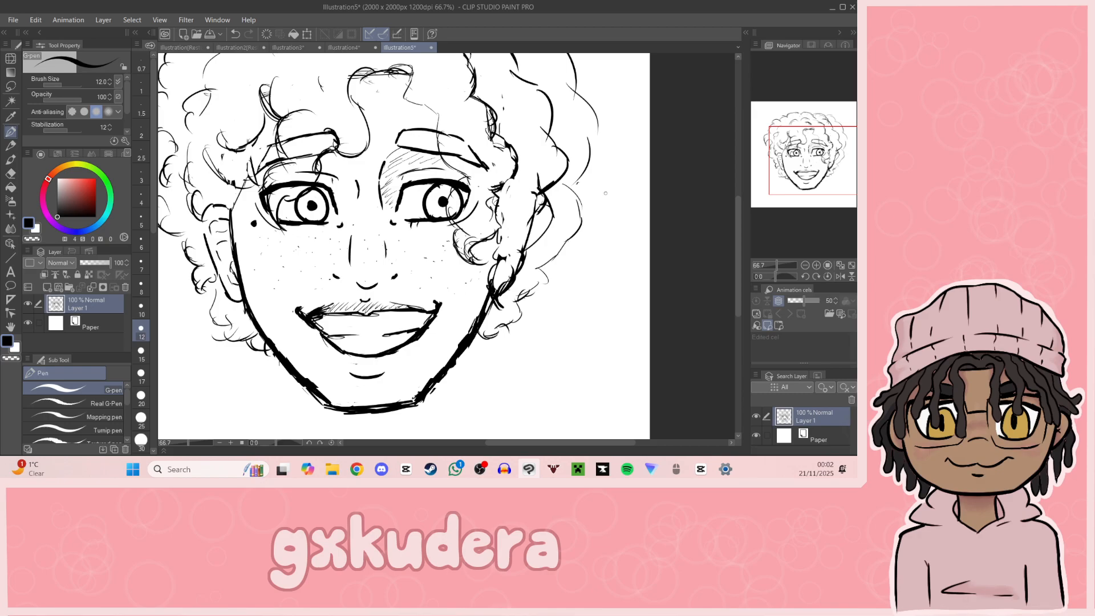
pyautogui.moveTo(595, 216); pyautogui.dragTo(556, 254)
pyautogui.moveTo(591, 210); pyautogui.dragTo(570, 247)
pyautogui.moveTo(587, 200); pyautogui.dragTo(590, 233)
pyautogui.moveTo(838, 175)
pyautogui.mouseDown()
pyautogui.moveTo(845, 162)
pyautogui.moveTo(835, 174)
pyautogui.moveTo(822, 153)
pyautogui.moveTo(832, 171)
pyautogui.mouseUp()
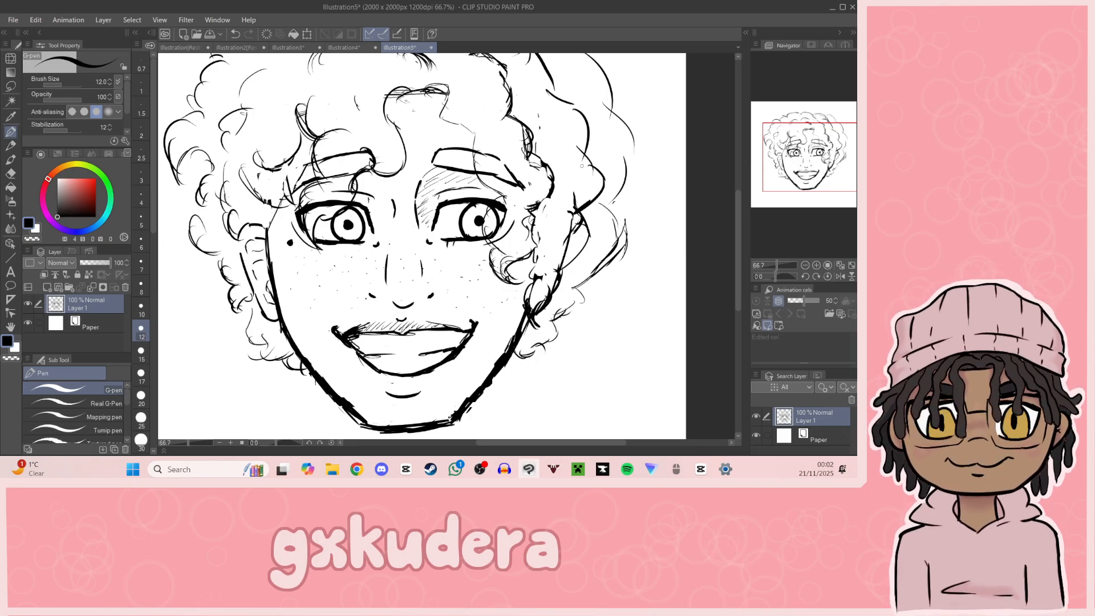
# Step: Add dense curved curl strokes inside the hair around the right ear and jaw
pyautogui.moveTo(574, 196)
pyautogui.mouseDown()
pyautogui.moveTo(584, 241)
pyautogui.moveTo(529, 305)
pyautogui.mouseUp()
pyautogui.moveTo(533, 257); pyautogui.dragTo(520, 311)
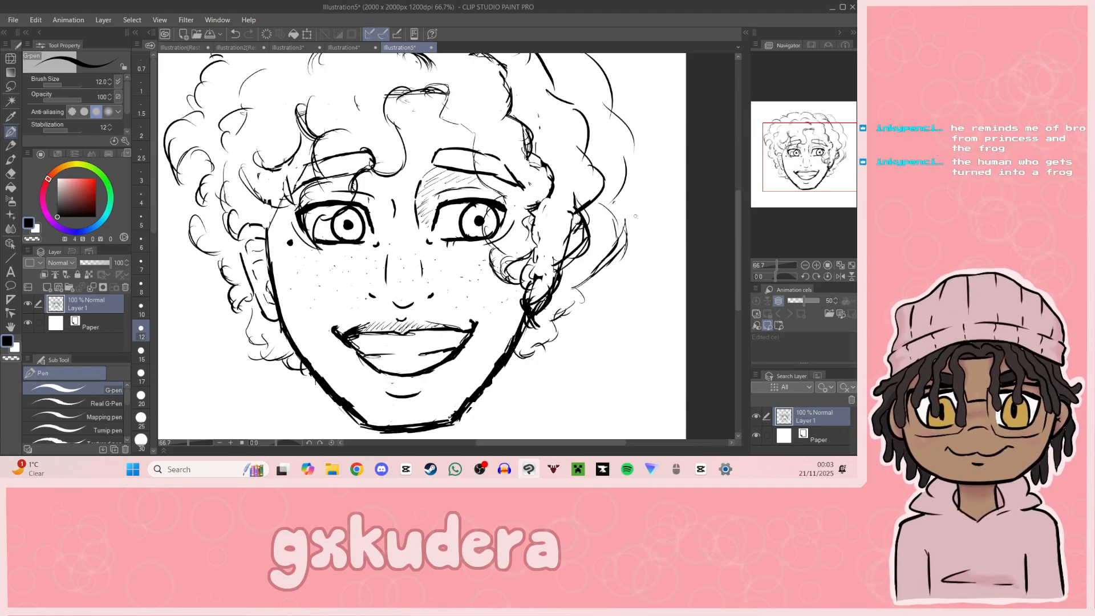
pyautogui.moveTo(636, 216); pyautogui.dragTo(639, 219)
# Step: Add loose curl strokes along the crown and the outer left edge of the hair
pyautogui.moveTo(815, 160); pyautogui.dragTo(825, 151)
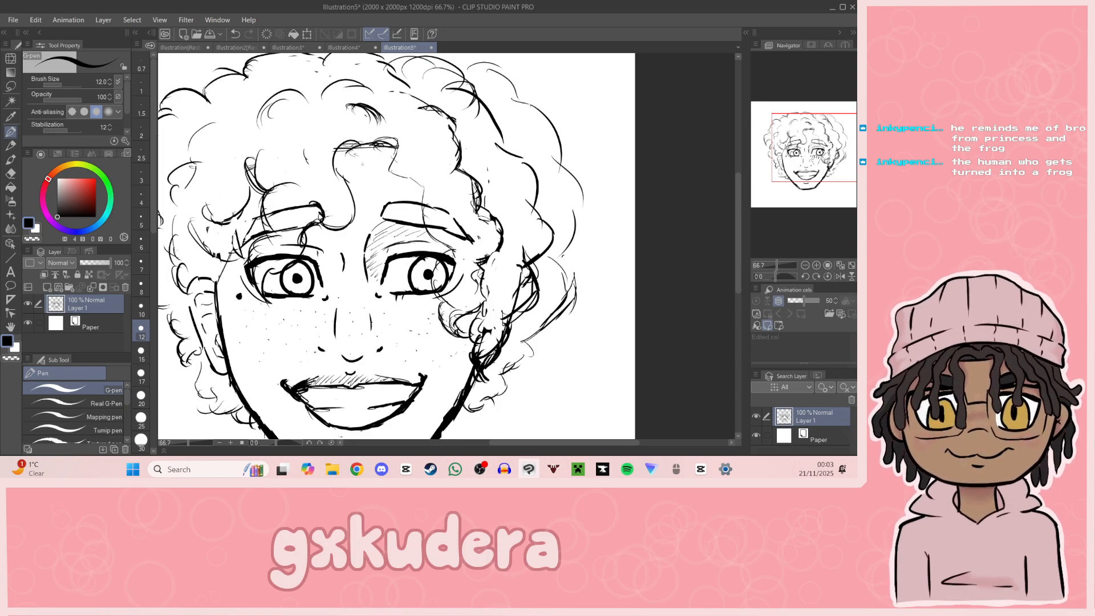
pyautogui.moveTo(825, 149)
pyautogui.mouseDown()
pyautogui.moveTo(810, 166)
pyautogui.moveTo(802, 151)
pyautogui.moveTo(837, 124)
pyautogui.moveTo(814, 131)
pyautogui.mouseUp()
pyautogui.moveTo(372, 147)
pyautogui.mouseDown()
pyautogui.moveTo(394, 136)
pyautogui.moveTo(440, 159)
pyautogui.moveTo(363, 157)
pyautogui.mouseUp()
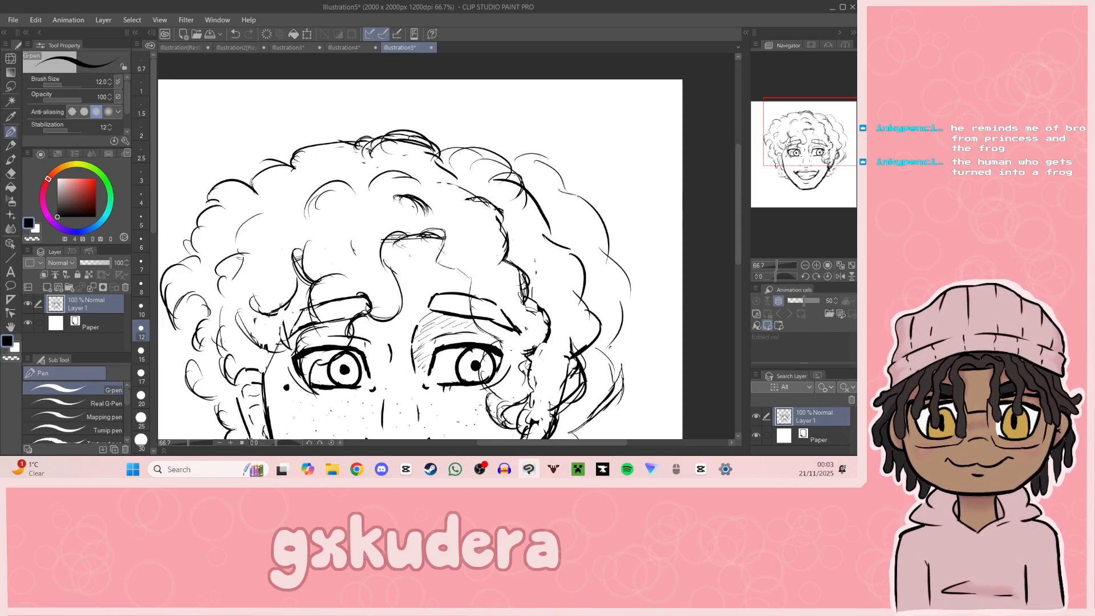
pyautogui.moveTo(262, 164)
pyautogui.mouseDown()
pyautogui.moveTo(252, 187)
pyautogui.moveTo(203, 182)
pyautogui.moveTo(178, 195)
pyautogui.mouseUp()
pyautogui.moveTo(399, 285); pyautogui.dragTo(522, 213)
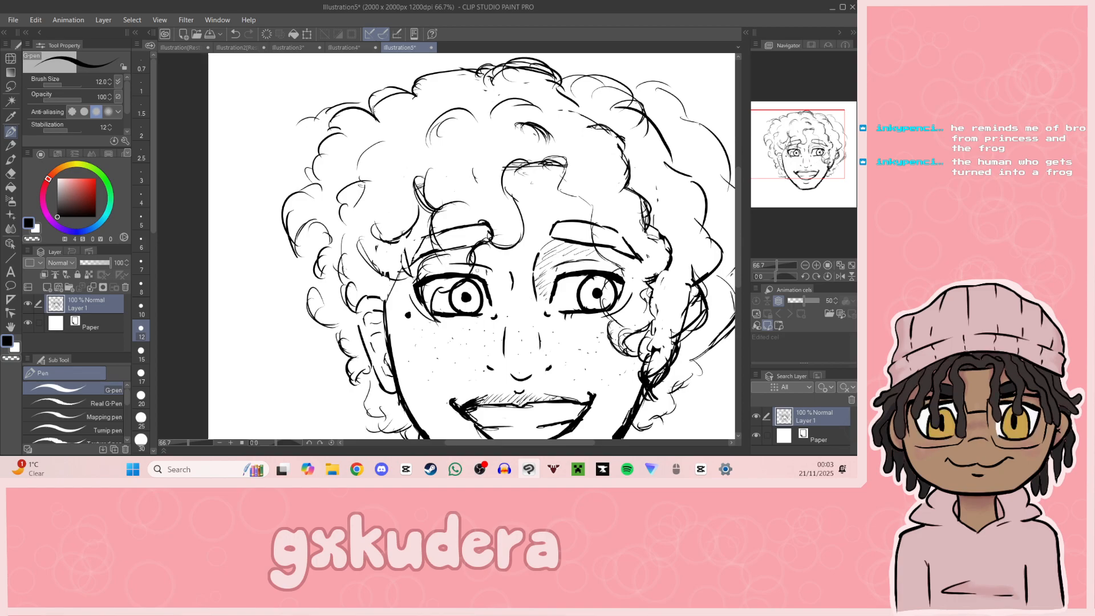
pyautogui.moveTo(349, 366); pyautogui.dragTo(328, 356)
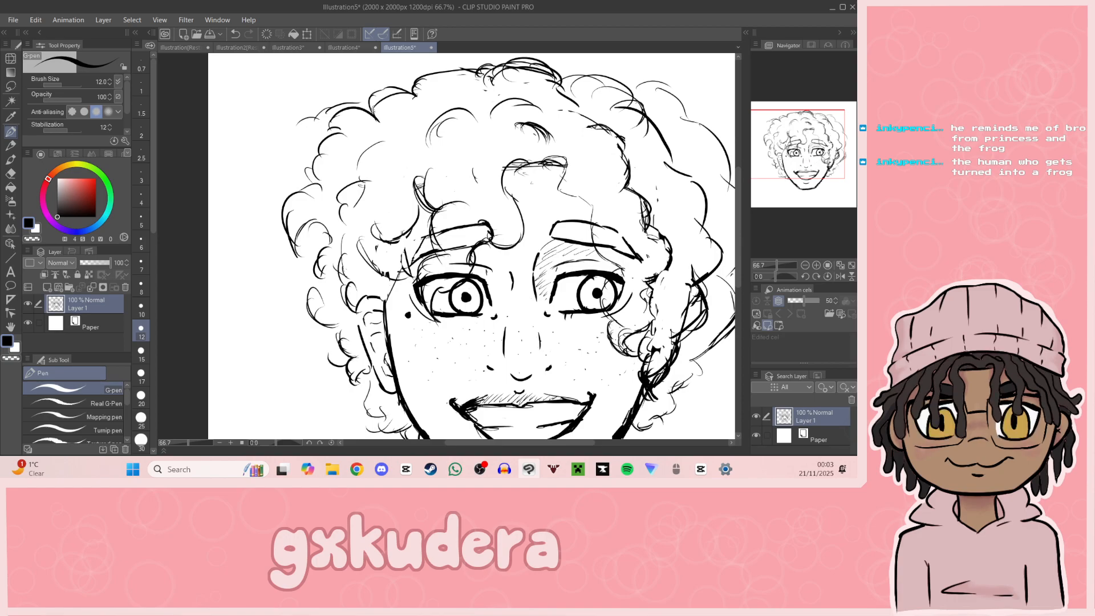
pyautogui.moveTo(771, 167)
pyautogui.mouseDown()
pyautogui.moveTo(784, 171)
pyautogui.moveTo(789, 198)
pyautogui.mouseUp()
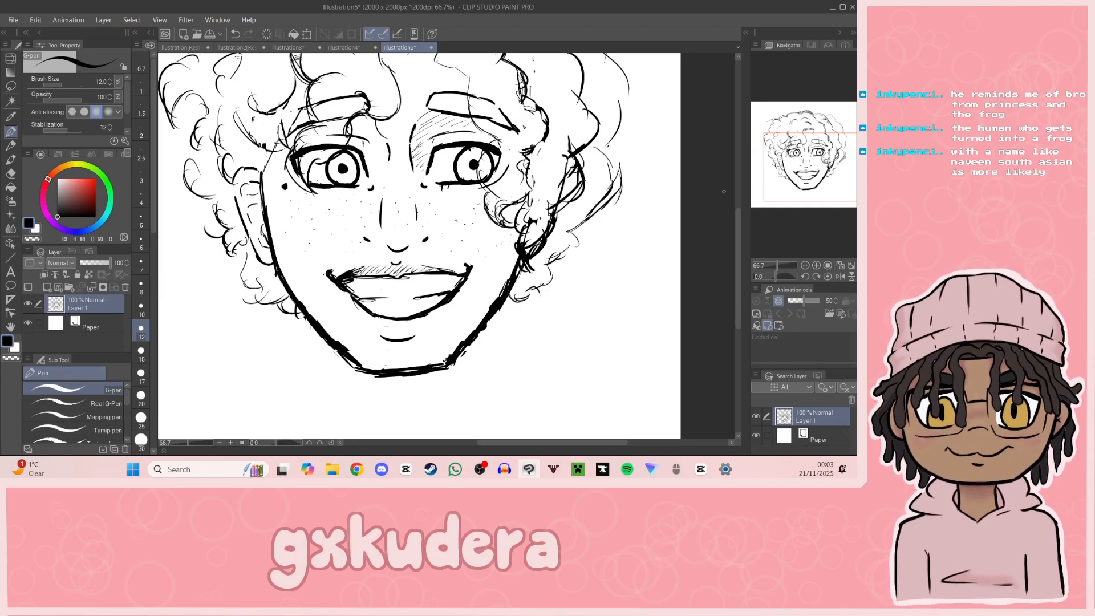
# Step: Erase the inner line at the left of the open mouth and redraw it as a short stroke
pyautogui.moveTo(827, 179); pyautogui.dragTo(821, 189)
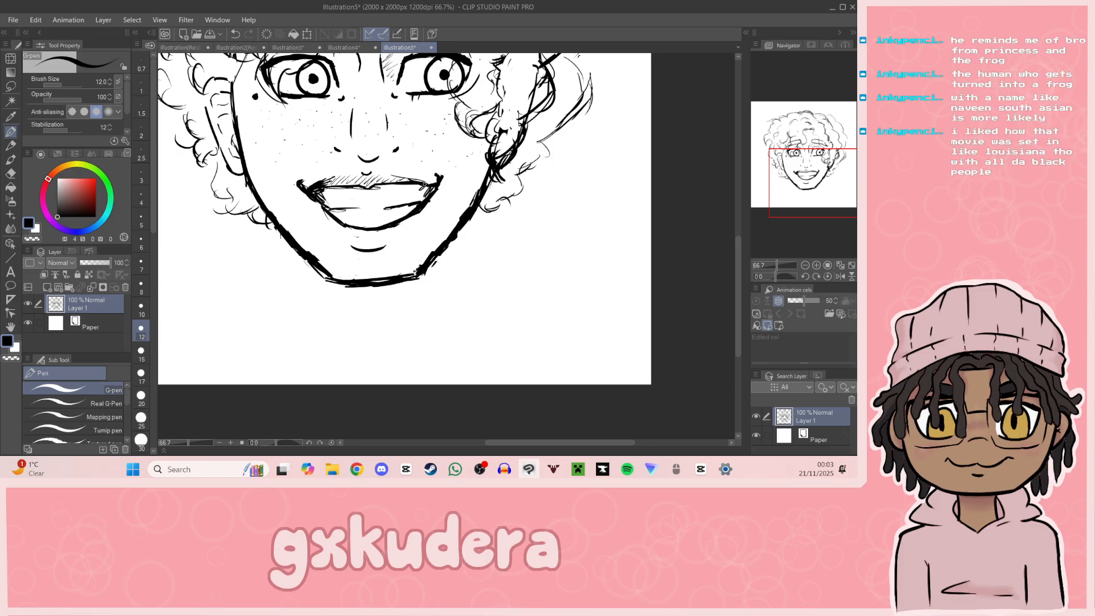
pyautogui.press('e')
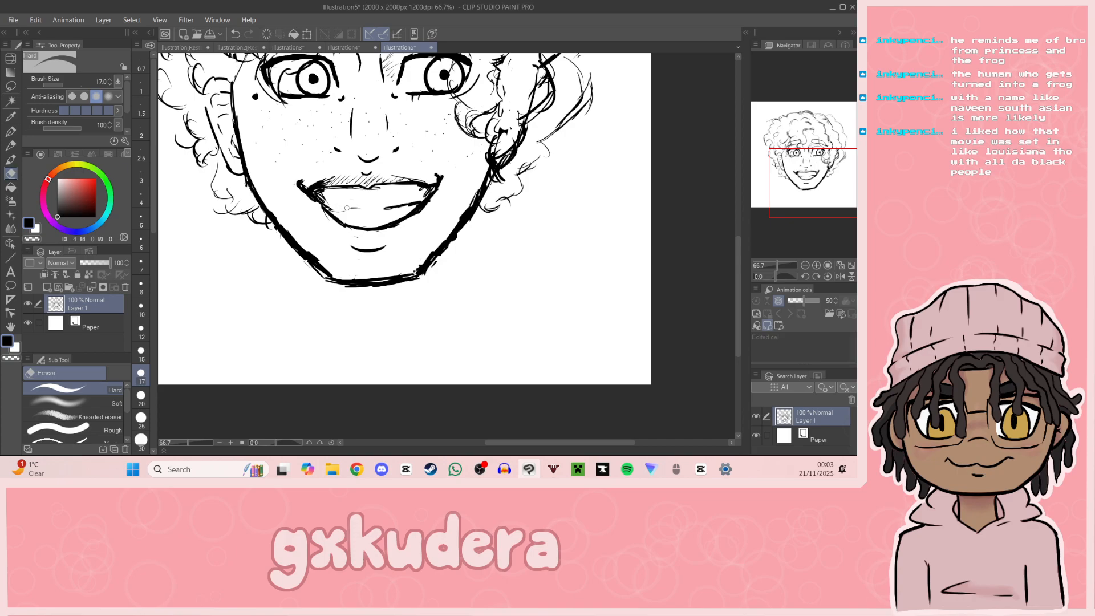
pyautogui.press('p')
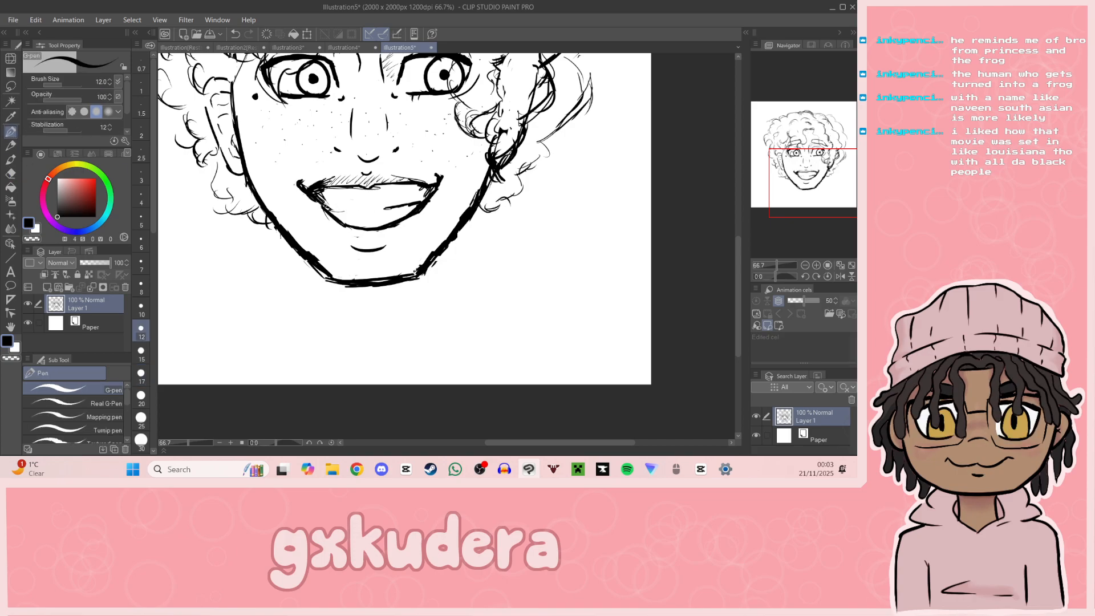
pyautogui.moveTo(325, 206); pyautogui.dragTo(361, 210)
pyautogui.hotkey('ctrl', 'z')
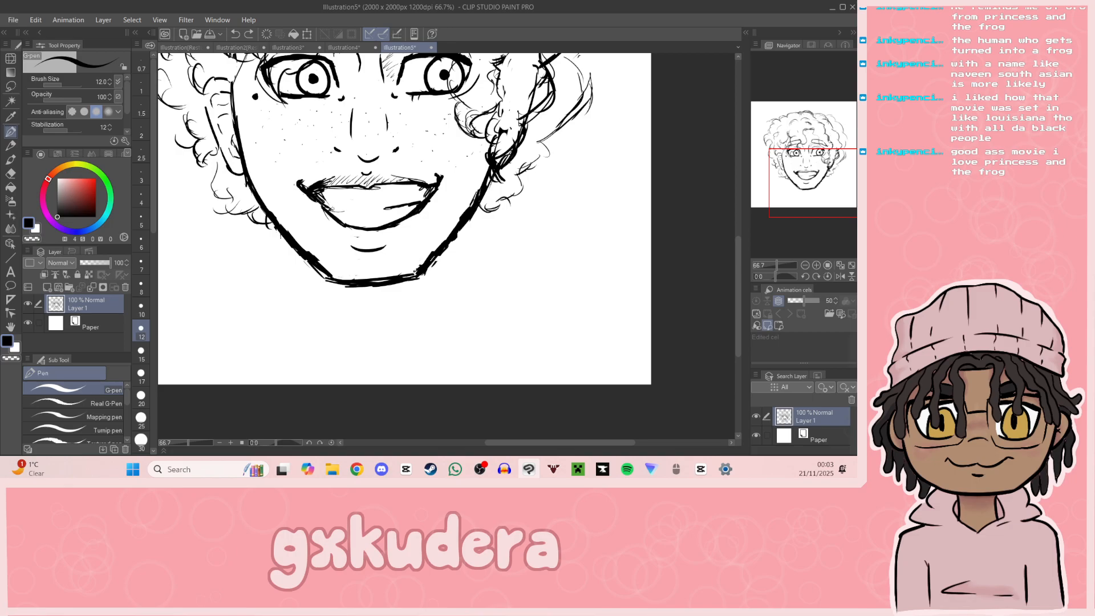
pyautogui.hotkey('ctrl', 'y')
pyautogui.moveTo(838, 193); pyautogui.dragTo(842, 169)
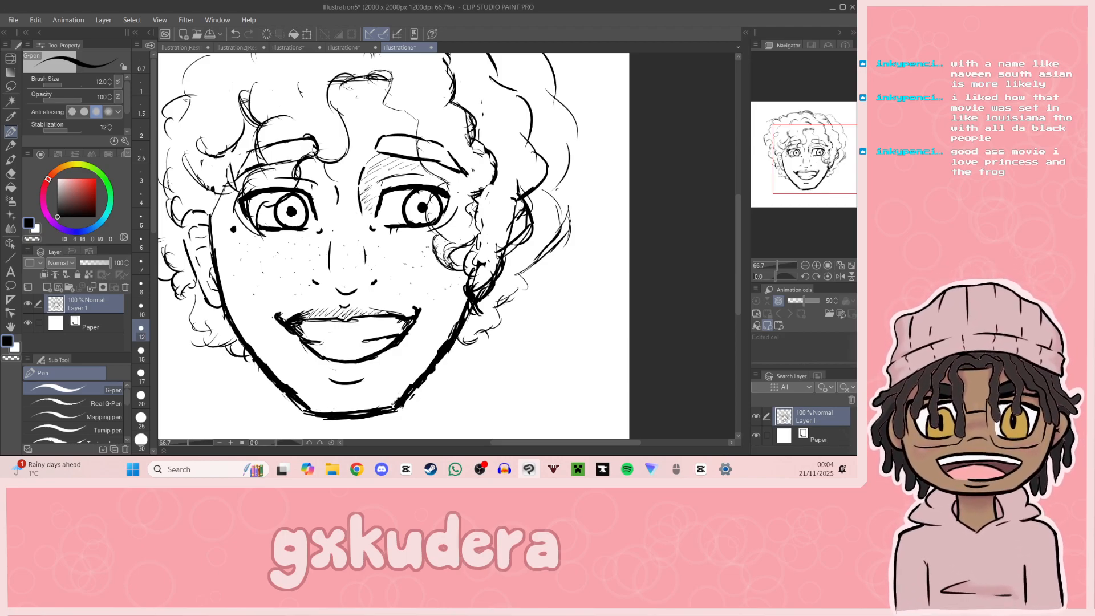
pyautogui.hotkey('alt', 'Tab')
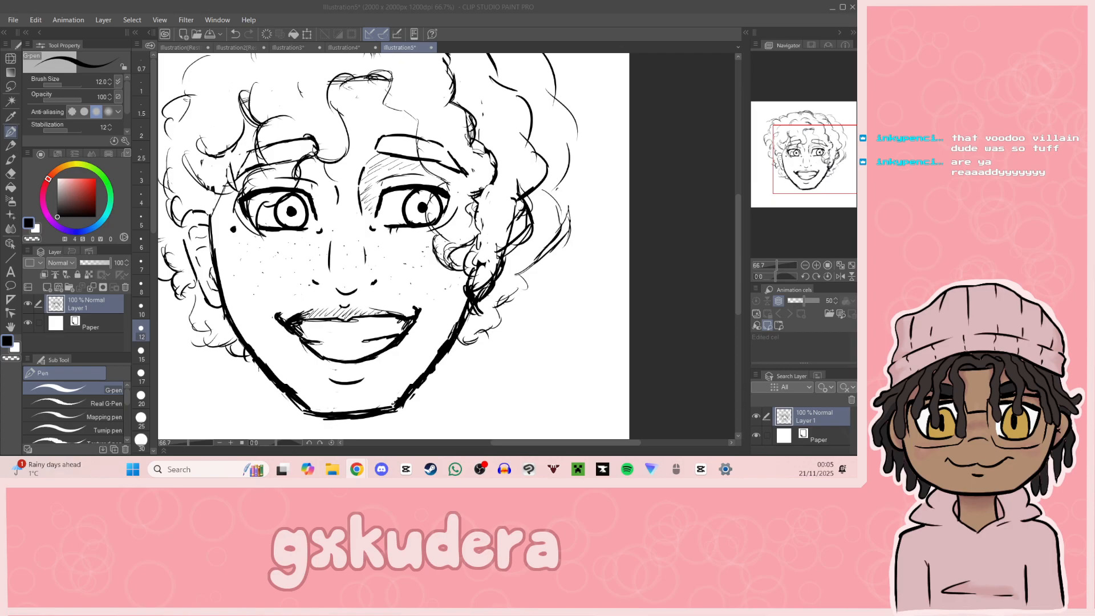
# Step: Draw the two sides of the neck down from below the hair at each side of the jaw
pyautogui.moveTo(799, 187)
pyautogui.mouseDown()
pyautogui.moveTo(789, 195)
pyautogui.moveTo(797, 205)
pyautogui.mouseUp()
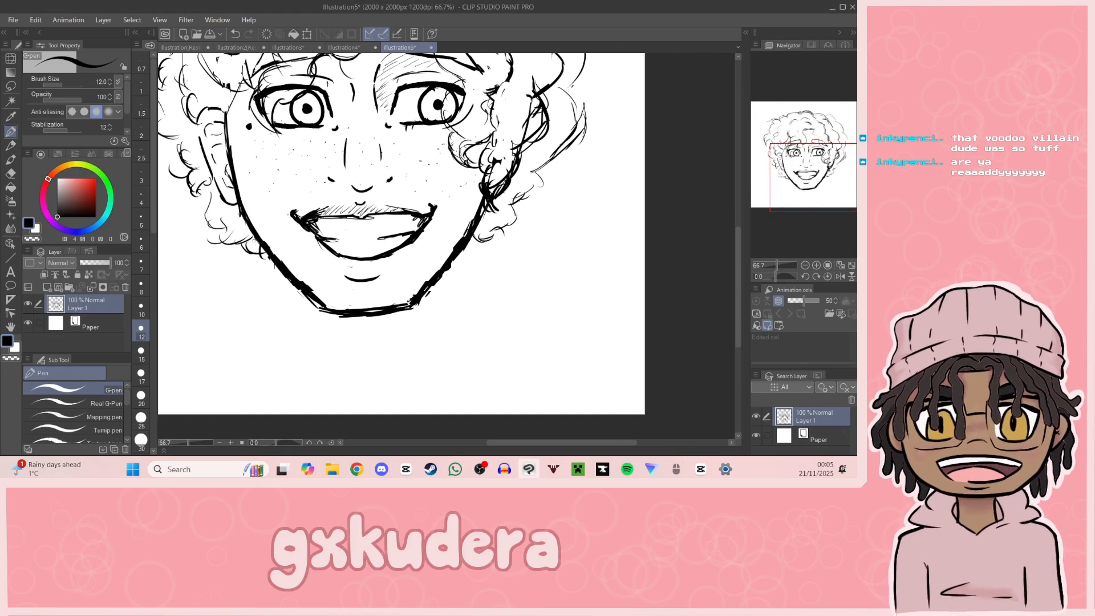
pyautogui.moveTo(249, 227); pyautogui.dragTo(263, 338)
pyautogui.moveTo(475, 223); pyautogui.dragTo(485, 337)
pyautogui.moveTo(818, 193); pyautogui.dragTo(822, 185)
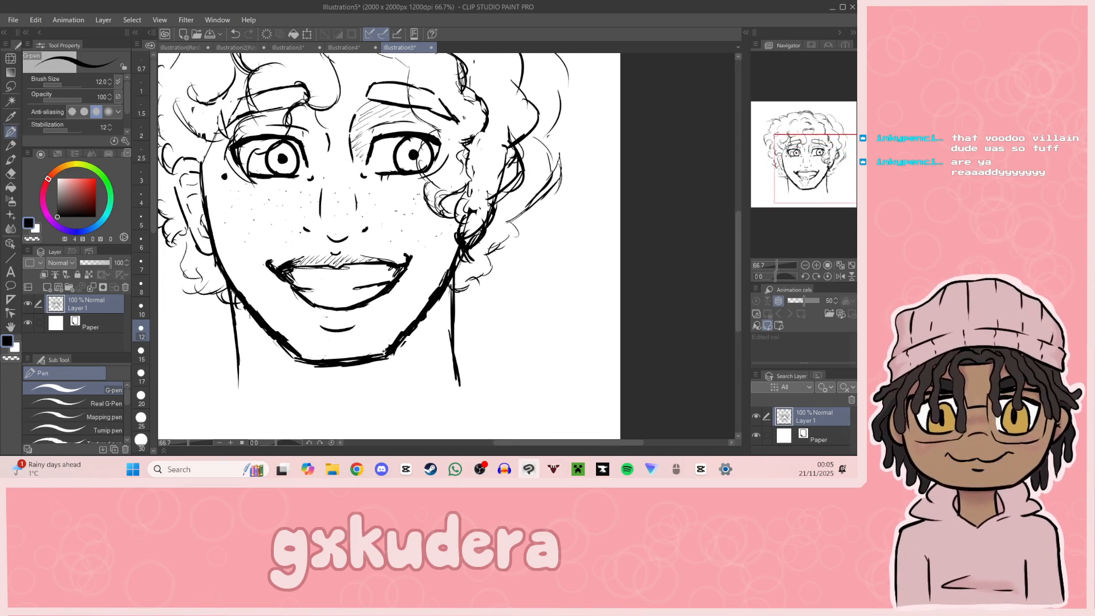
# Step: Sketch the neck tendons under the jaw, small throat marks and the notch at the base of the neck
pyautogui.moveTo(817, 194); pyautogui.dragTo(775, 197)
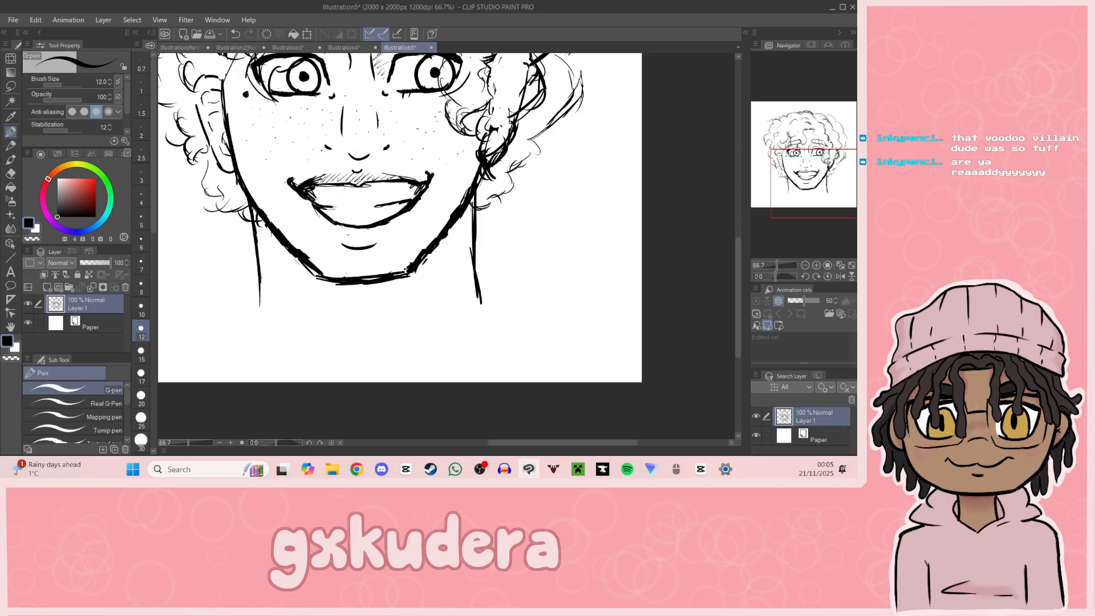
pyautogui.moveTo(813, 210); pyautogui.dragTo(812, 222)
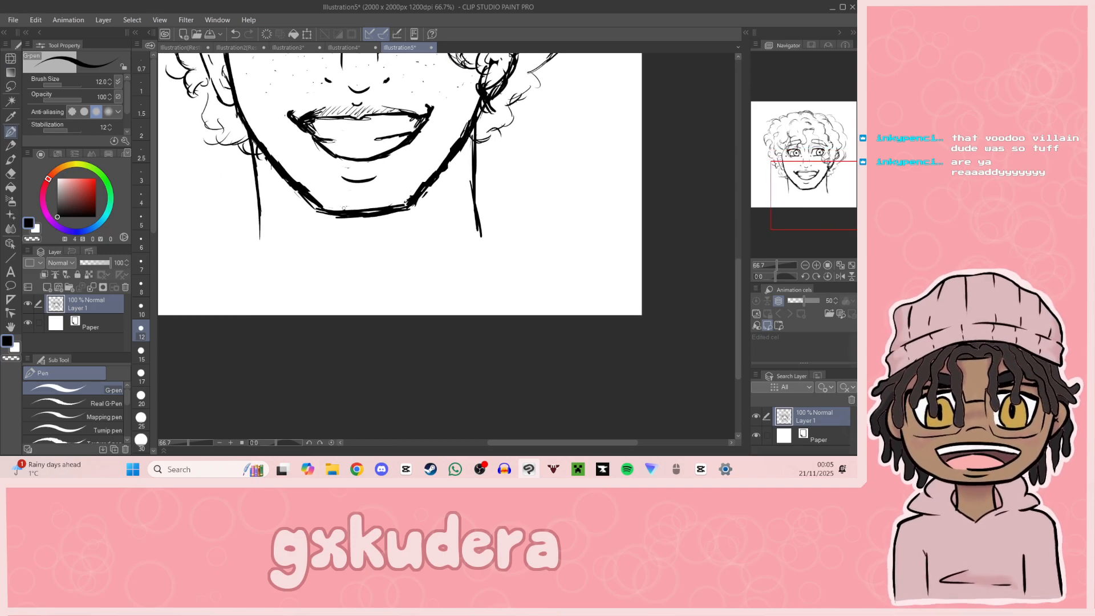
pyautogui.moveTo(294, 190); pyautogui.dragTo(308, 229)
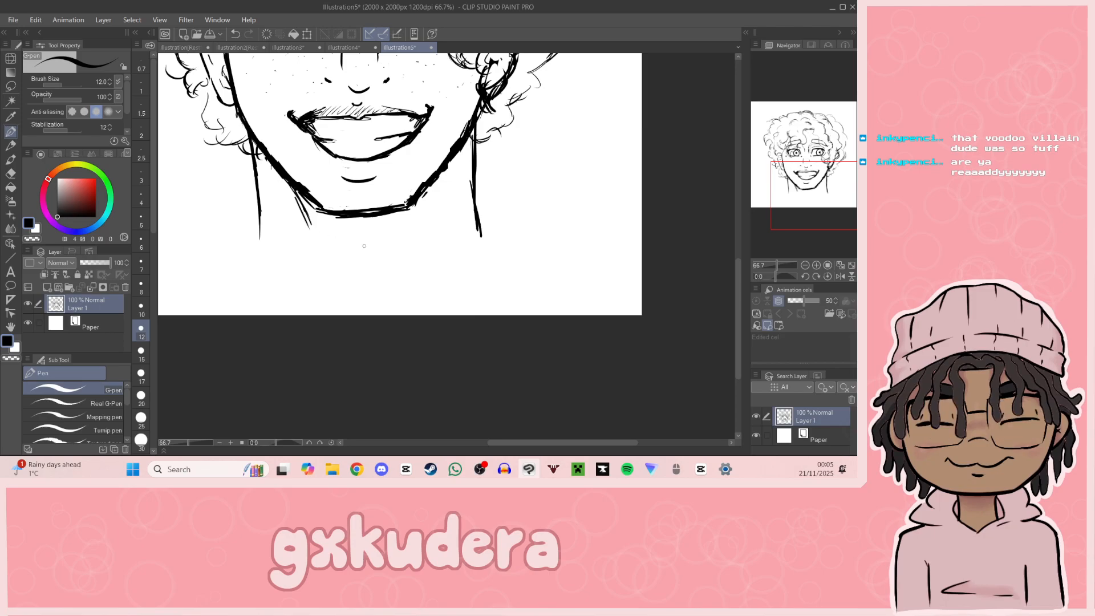
pyautogui.moveTo(353, 276); pyautogui.dragTo(374, 285)
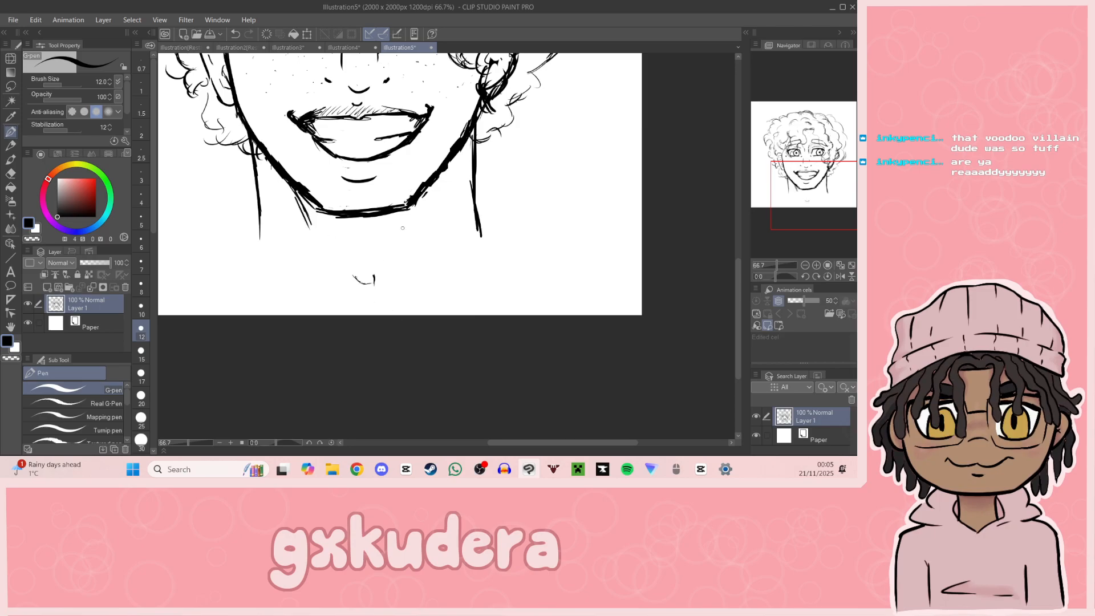
pyautogui.moveTo(406, 209); pyautogui.dragTo(398, 246)
pyautogui.moveTo(366, 238); pyautogui.dragTo(372, 236)
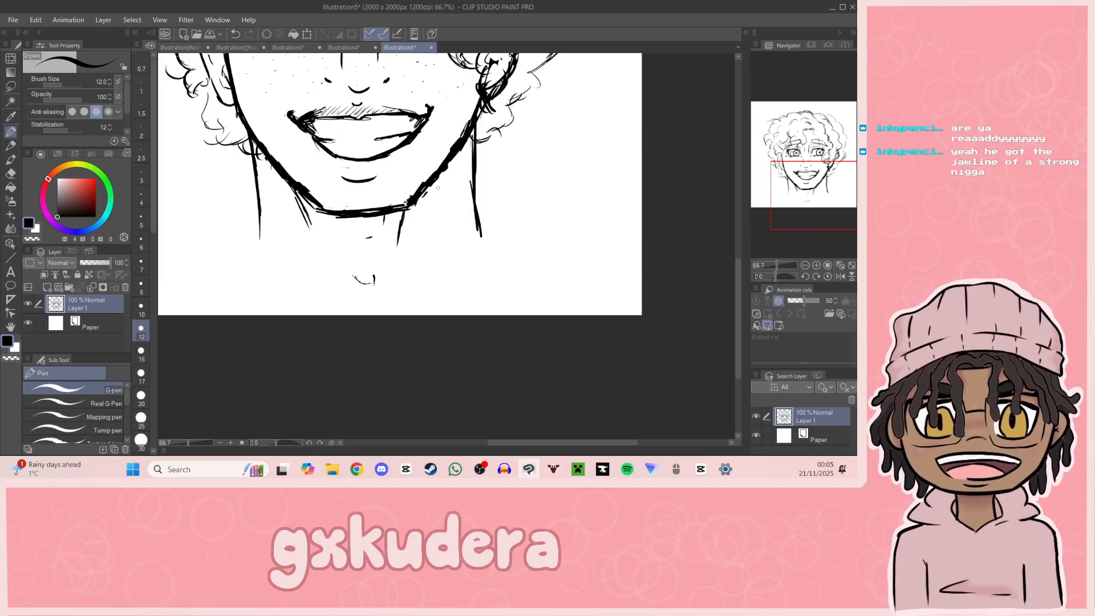
pyautogui.moveTo(439, 174); pyautogui.dragTo(436, 211)
pyautogui.moveTo(439, 178)
pyautogui.mouseDown()
pyautogui.moveTo(435, 212)
pyautogui.moveTo(473, 201)
pyautogui.moveTo(470, 247)
pyautogui.mouseUp()
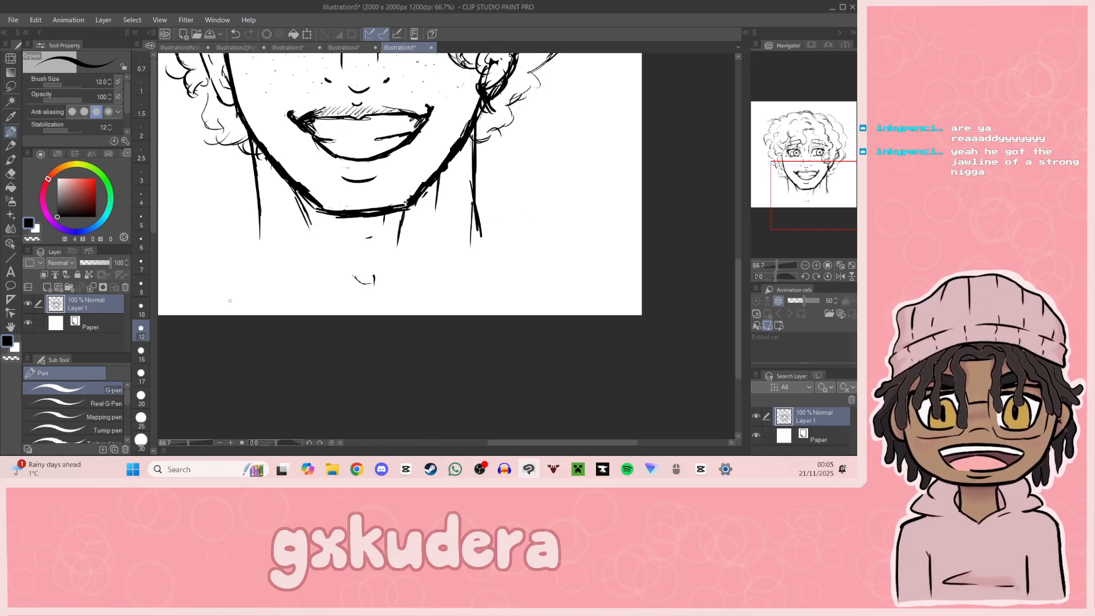
# Step: Draw sloping shoulder lines outward from both sides of the neck and extend them toward the canvas edges
pyautogui.moveTo(815, 195); pyautogui.dragTo(799, 174)
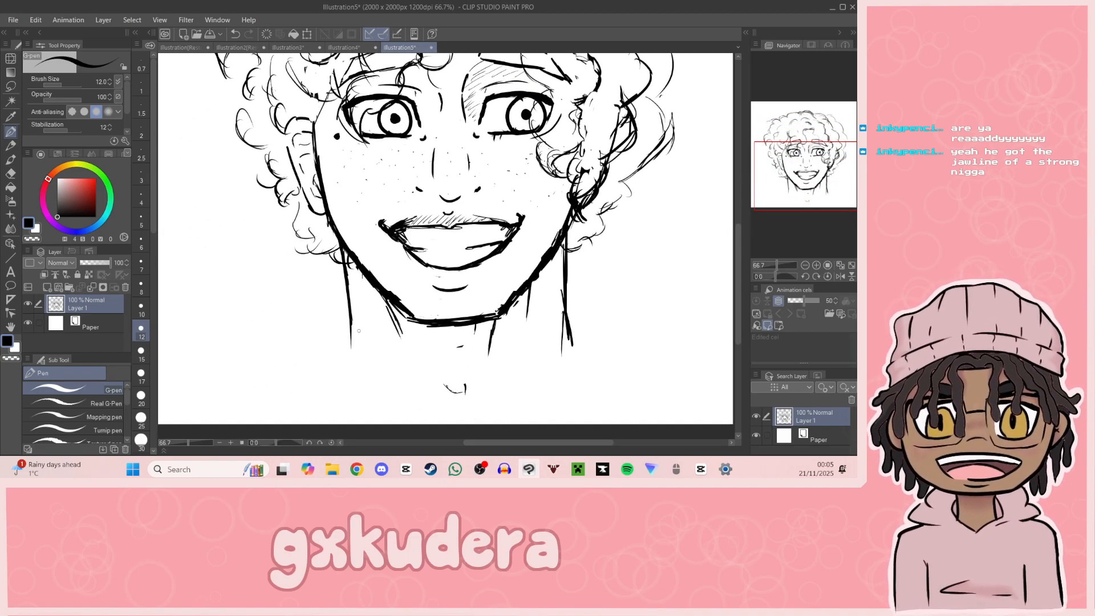
pyautogui.moveTo(349, 336); pyautogui.dragTo(272, 388)
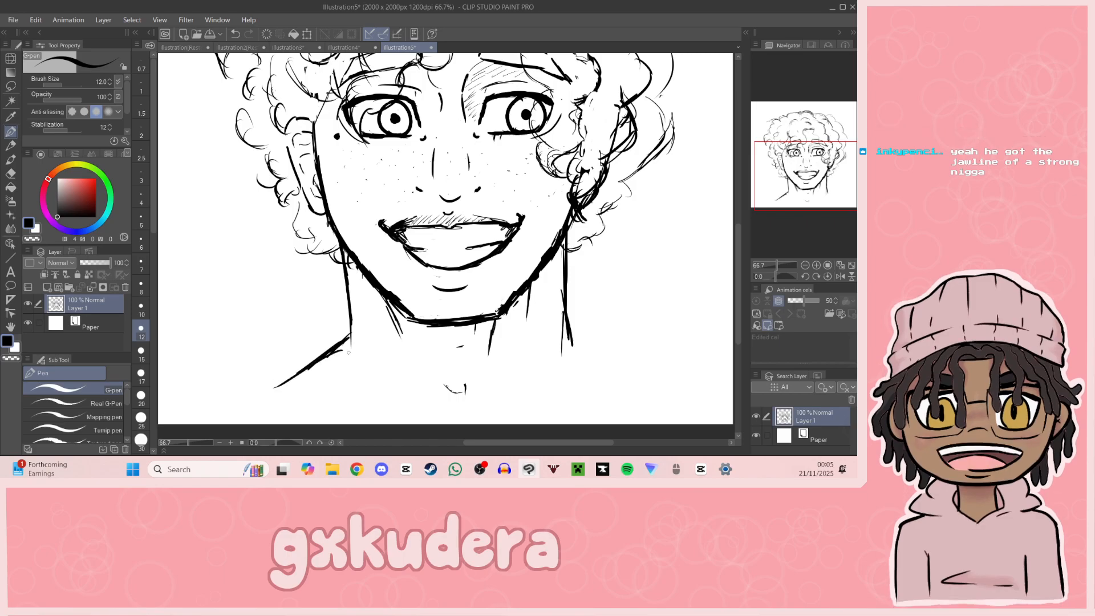
pyautogui.moveTo(572, 342); pyautogui.dragTo(660, 372)
pyautogui.moveTo(817, 203)
pyautogui.mouseDown()
pyautogui.moveTo(827, 201)
pyautogui.moveTo(822, 215)
pyautogui.mouseUp()
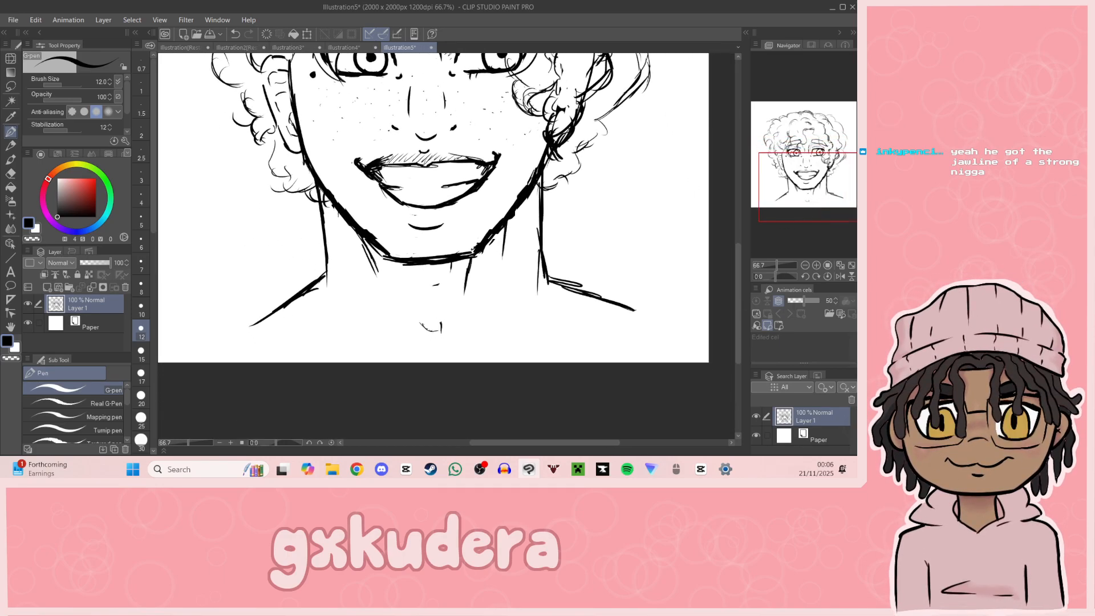
pyautogui.moveTo(250, 317); pyautogui.dragTo(204, 347)
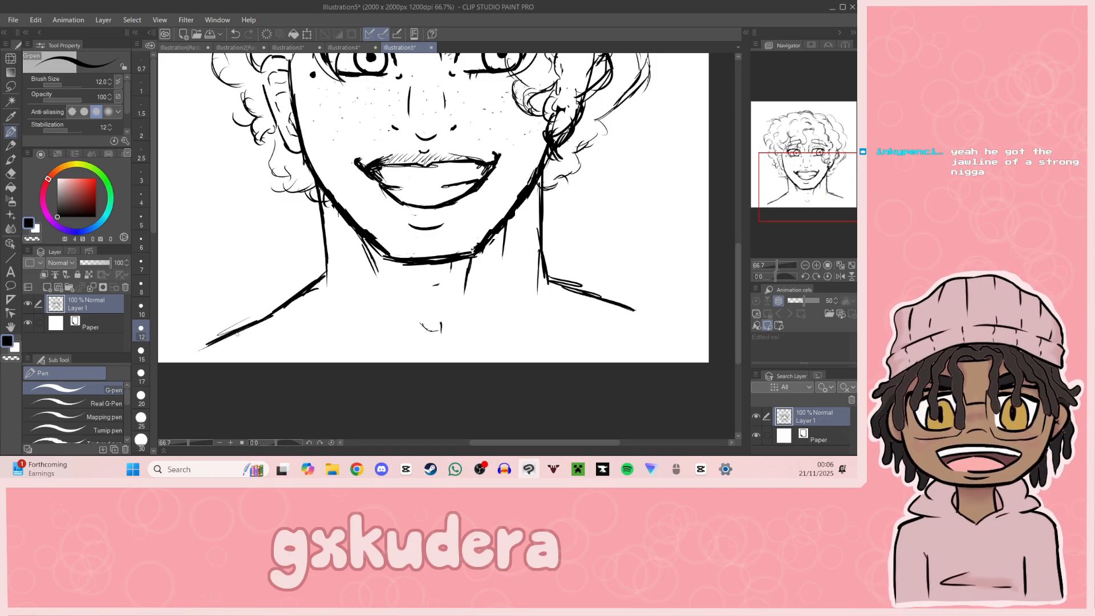
pyautogui.moveTo(611, 306); pyautogui.dragTo(681, 336)
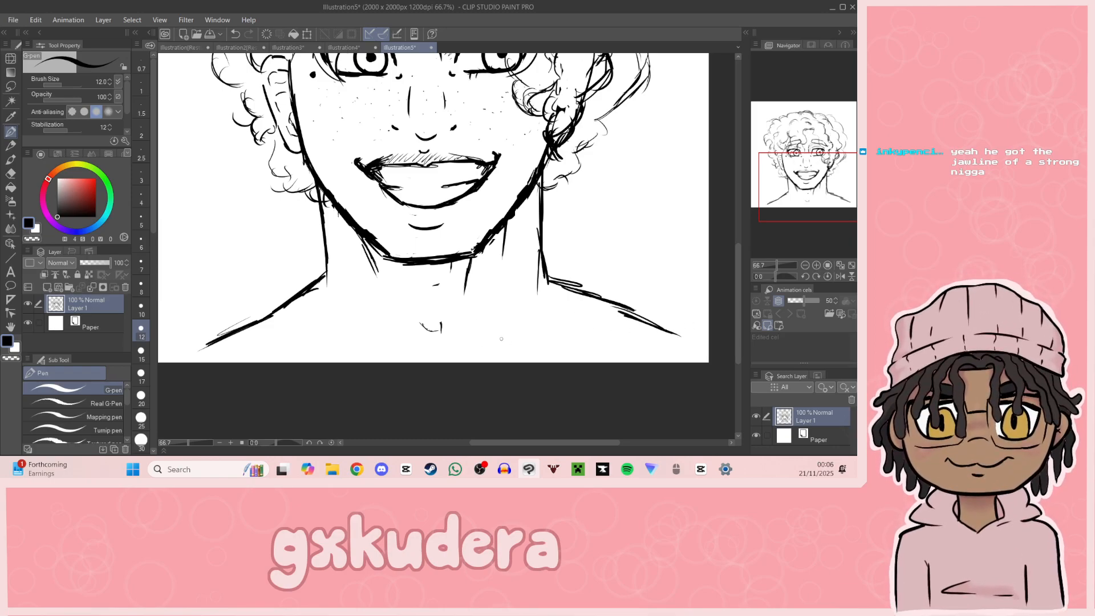
# Step: Sketch the right and left collarbones on either side of the throat notch
pyautogui.moveTo(468, 338); pyautogui.dragTo(576, 315)
pyautogui.moveTo(289, 328)
pyautogui.mouseDown()
pyautogui.moveTo(350, 323)
pyautogui.moveTo(334, 324)
pyautogui.moveTo(408, 347)
pyautogui.mouseUp()
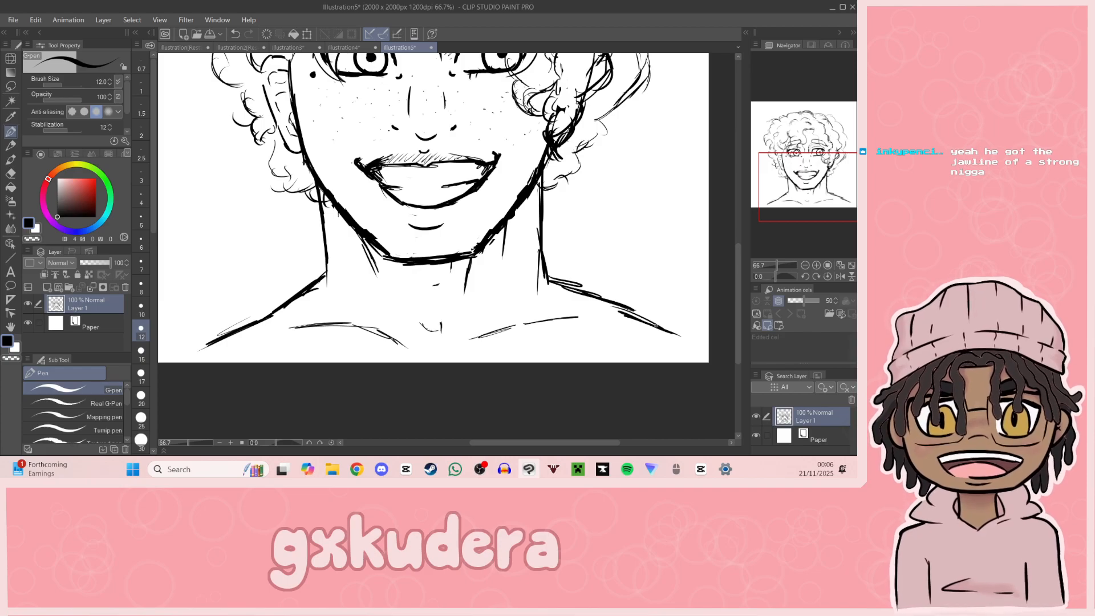
pyautogui.moveTo(822, 190)
pyautogui.mouseDown()
pyautogui.moveTo(826, 168)
pyautogui.moveTo(819, 180)
pyautogui.moveTo(832, 185)
pyautogui.mouseUp()
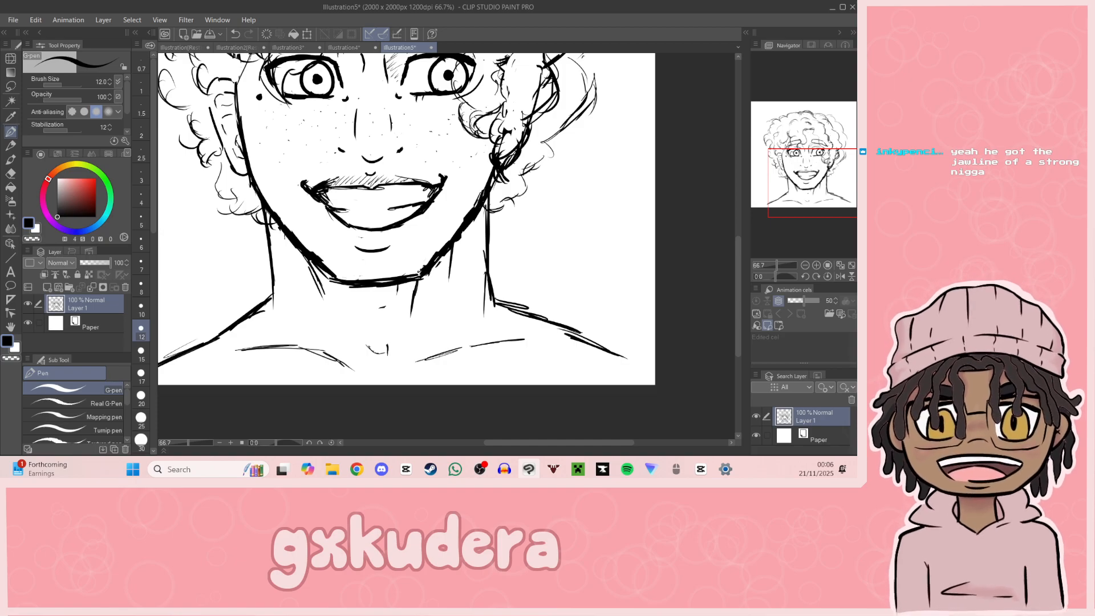
pyautogui.hotkey('alt', 'Tab')
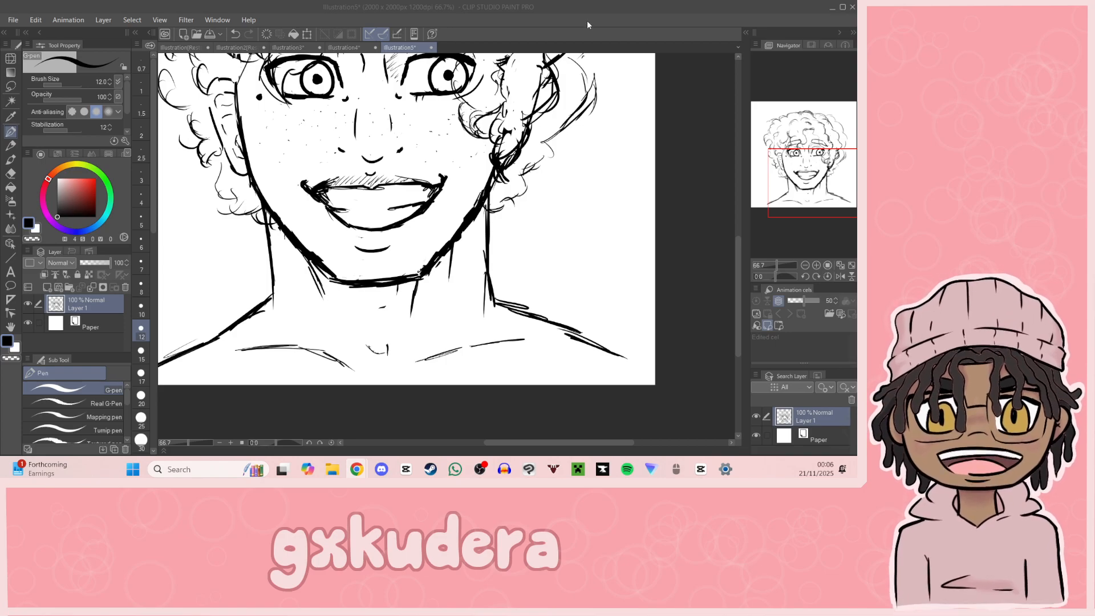
pyautogui.click(828, 265)
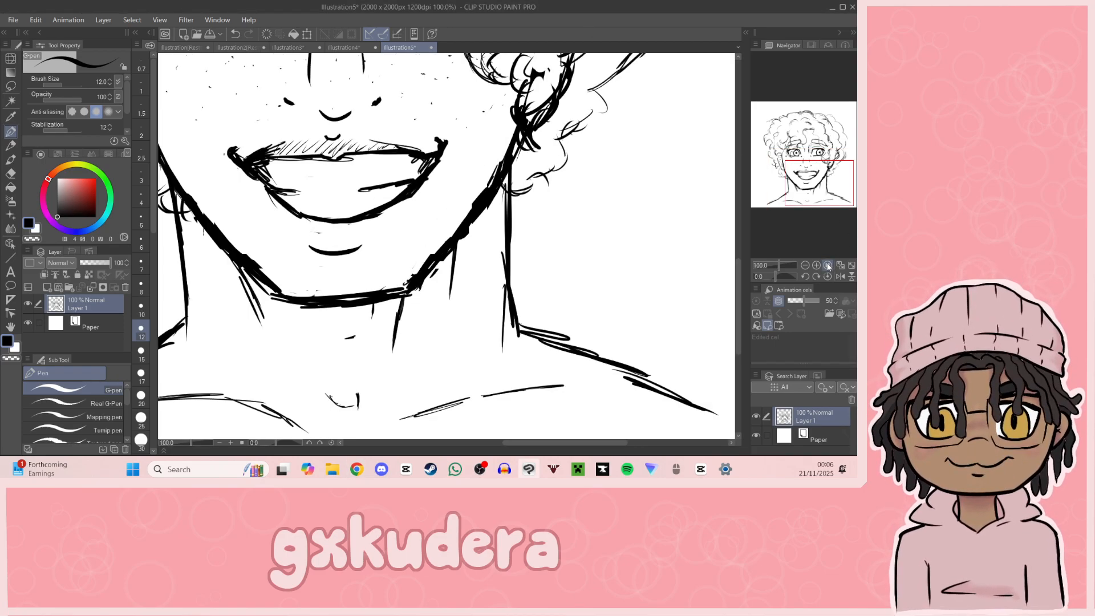
pyautogui.moveTo(814, 169); pyautogui.dragTo(803, 160)
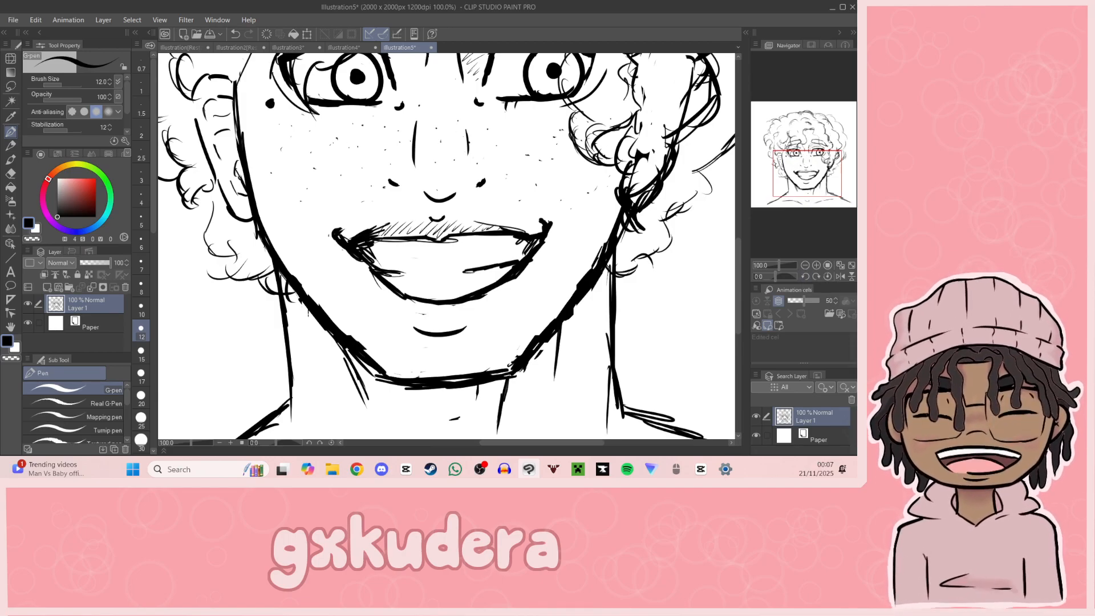
# Step: Draw braces across the upper teeth as a row of dark bracket dots joined by a thin wire line
pyautogui.hotkey('alt', 'Tab')
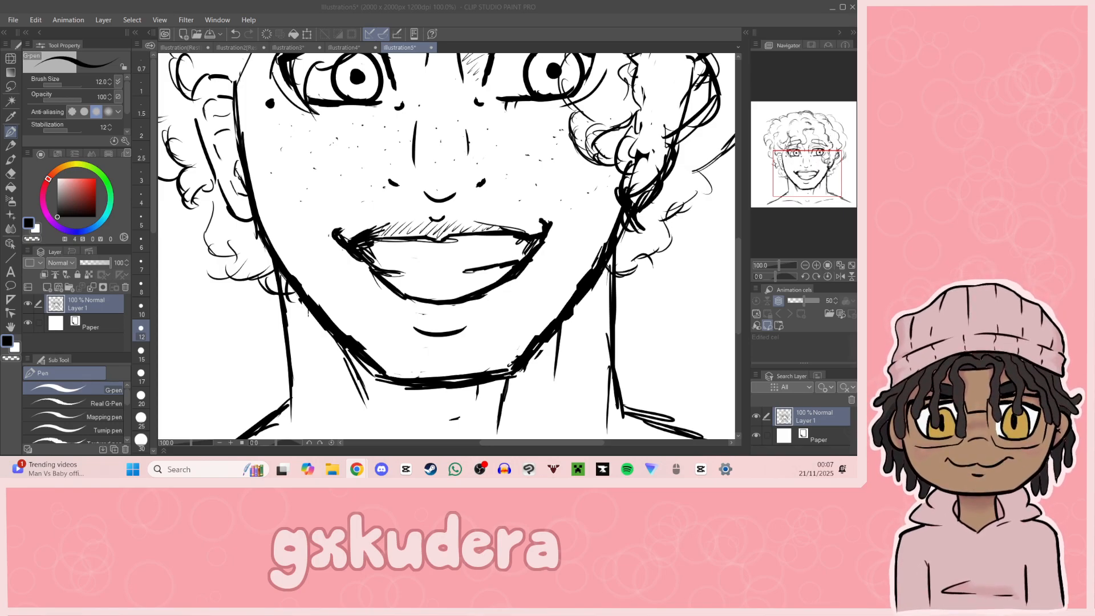
pyautogui.moveTo(823, 181)
pyautogui.mouseDown()
pyautogui.moveTo(811, 187)
pyautogui.moveTo(822, 197)
pyautogui.mouseUp()
pyautogui.click(816, 266)
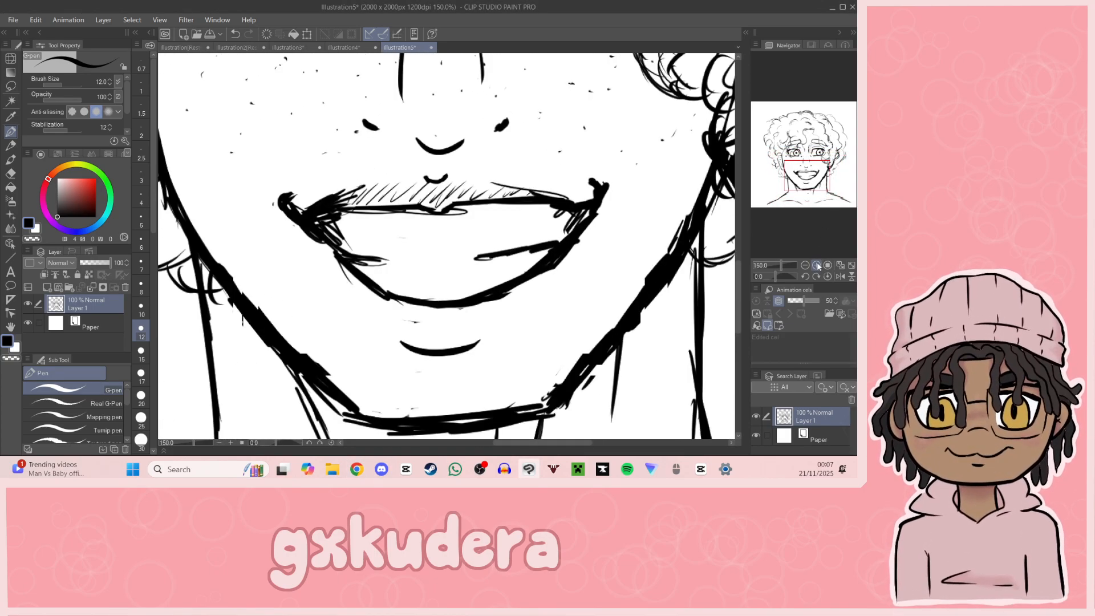
pyautogui.click(805, 266)
pyautogui.click(804, 265)
pyautogui.click(804, 265)
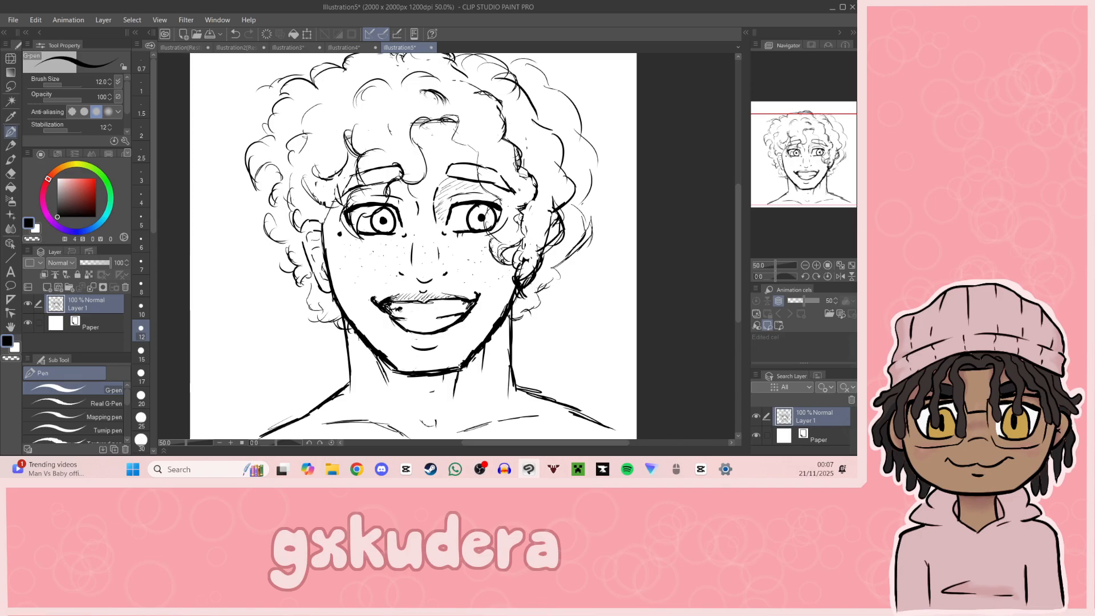
pyautogui.click(414, 310)
pyautogui.moveTo(417, 309); pyautogui.dragTo(416, 309)
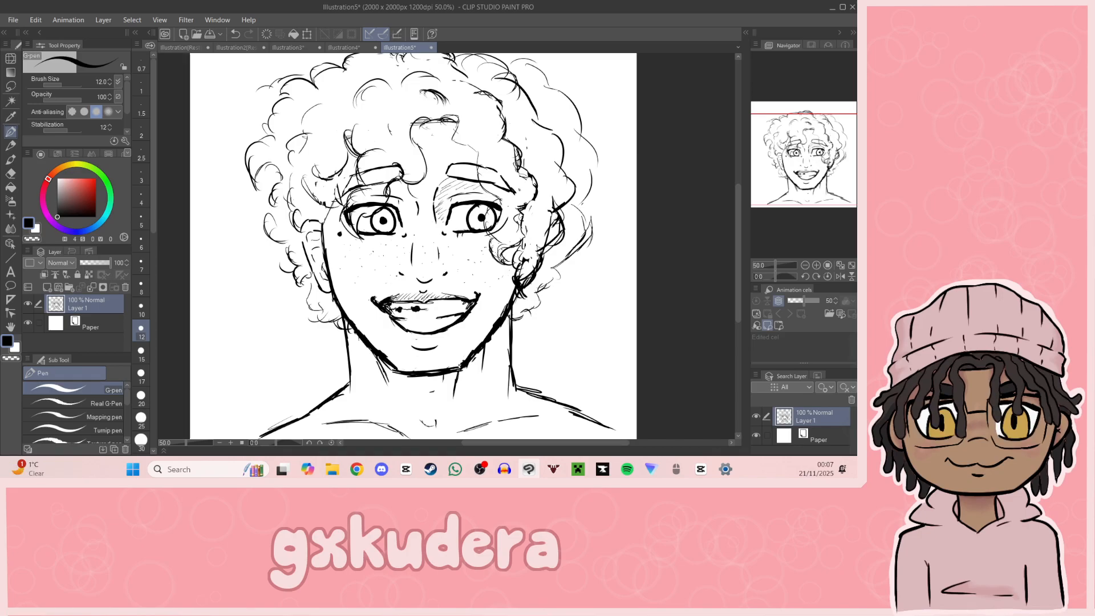
pyautogui.click(436, 309)
pyautogui.moveTo(438, 308); pyautogui.dragTo(452, 308)
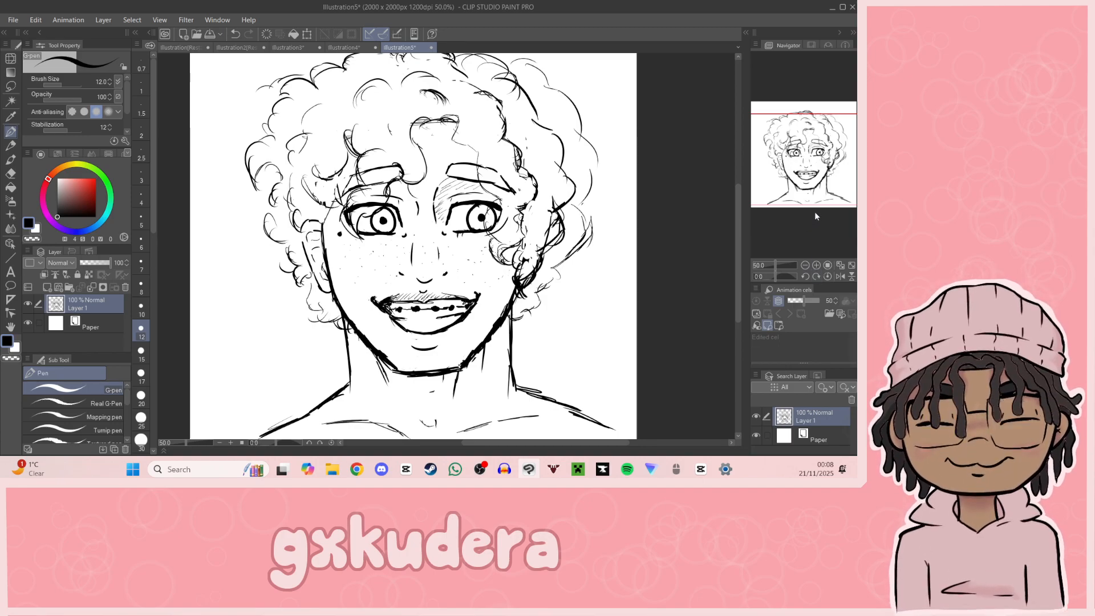
# Step: Draw a matching row of braces with bracket dots and a connecting wire along the lower teeth
pyautogui.click(816, 265)
pyautogui.moveTo(808, 180); pyautogui.dragTo(806, 194)
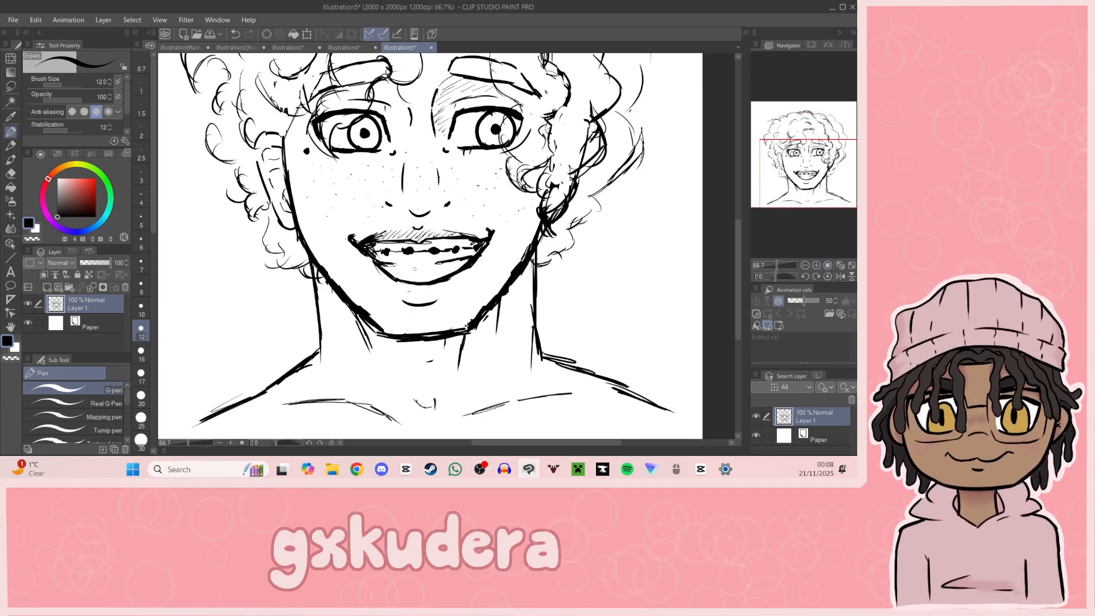
pyautogui.moveTo(394, 272); pyautogui.dragTo(459, 266)
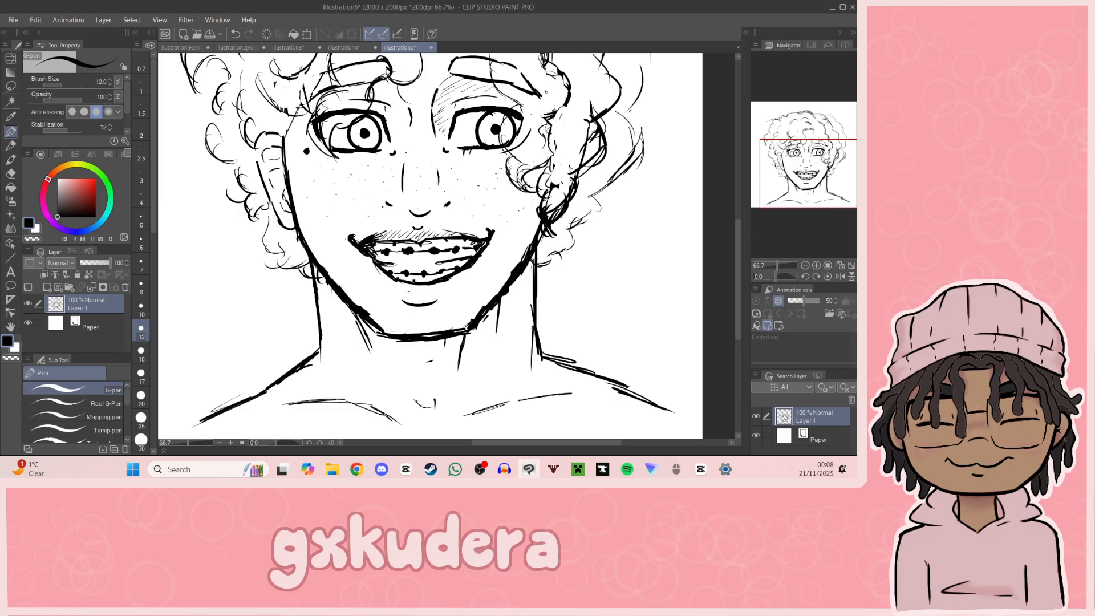
pyautogui.moveTo(796, 188); pyautogui.dragTo(812, 194)
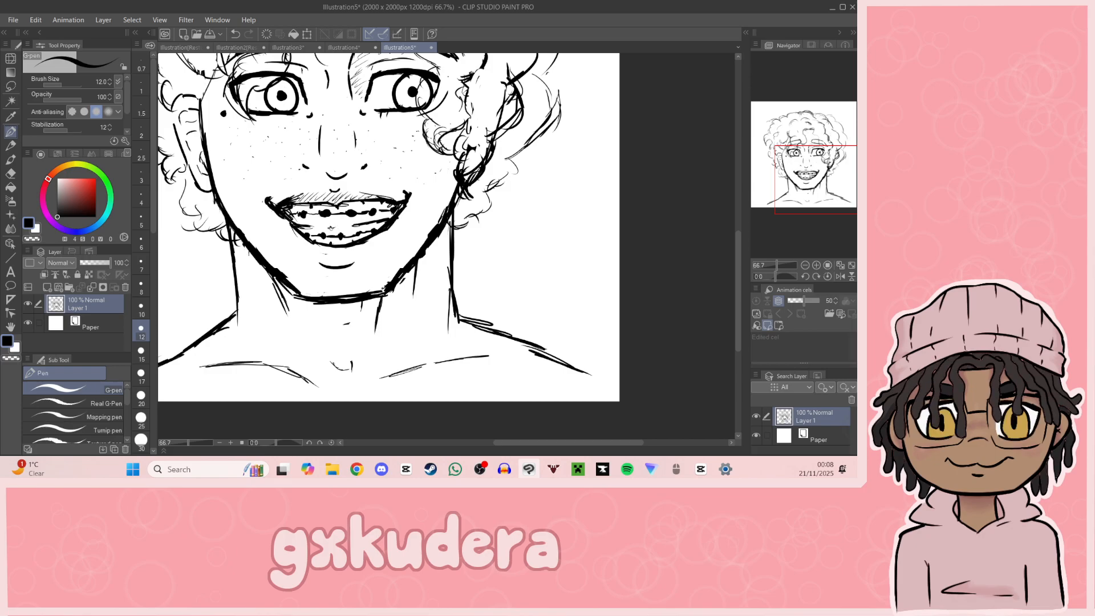
pyautogui.moveTo(829, 191)
pyautogui.mouseDown()
pyautogui.moveTo(821, 176)
pyautogui.moveTo(819, 197)
pyautogui.moveTo(812, 186)
pyautogui.moveTo(820, 171)
pyautogui.moveTo(817, 200)
pyautogui.moveTo(827, 198)
pyautogui.moveTo(818, 196)
pyautogui.mouseUp()
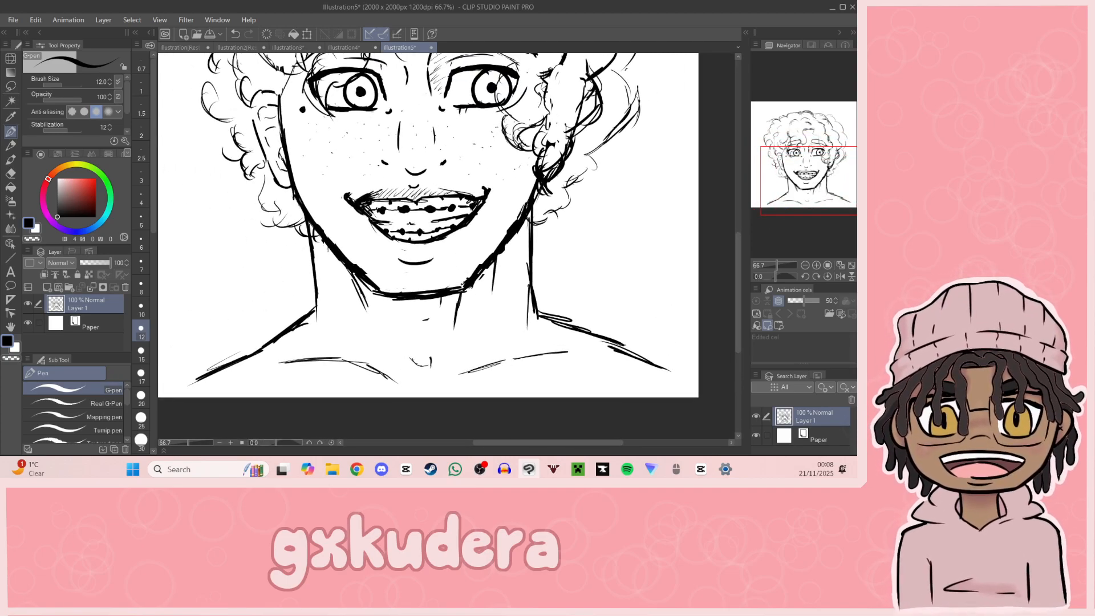
pyautogui.hotkey('alt', 'Tab')
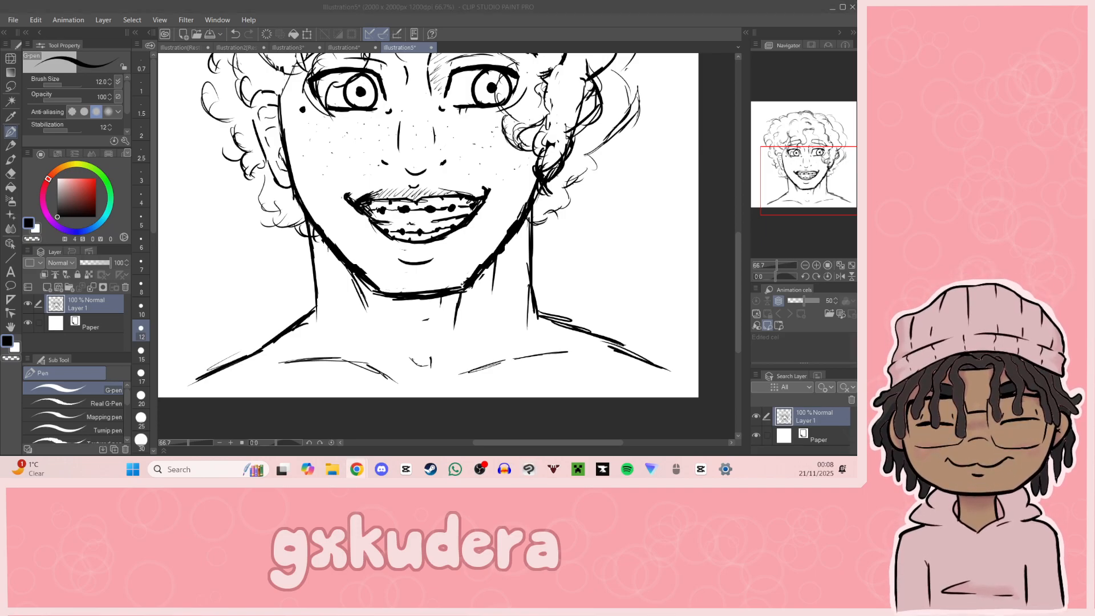
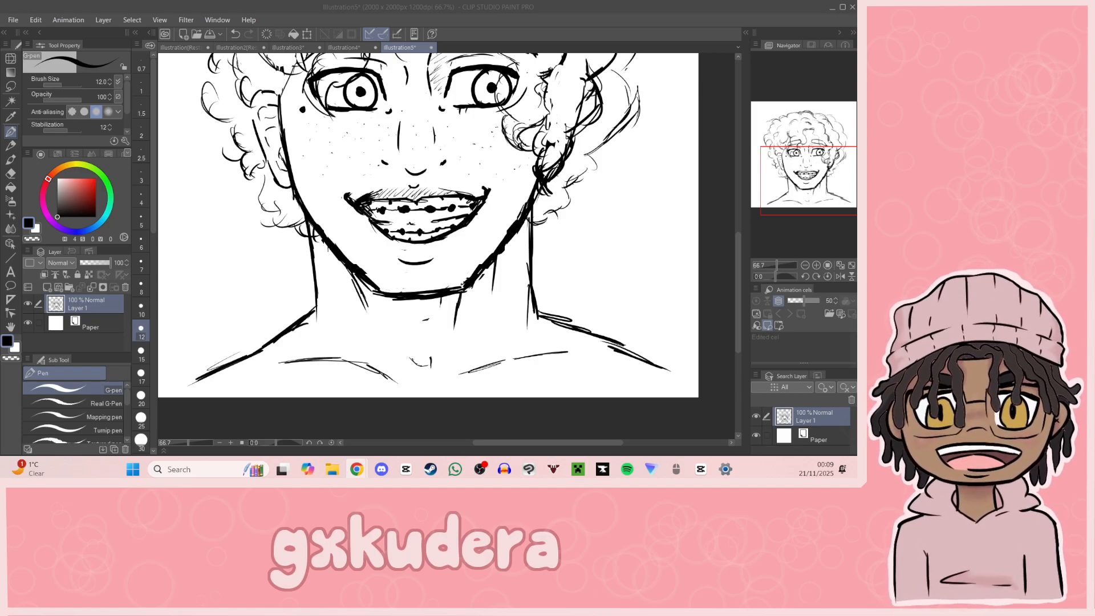
# Step: Sketch an open hood around the neck, curving out from behind the jaw on both sides and meeting in a V below the throat
pyautogui.click(819, 178)
pyautogui.moveTo(828, 176); pyautogui.dragTo(823, 175)
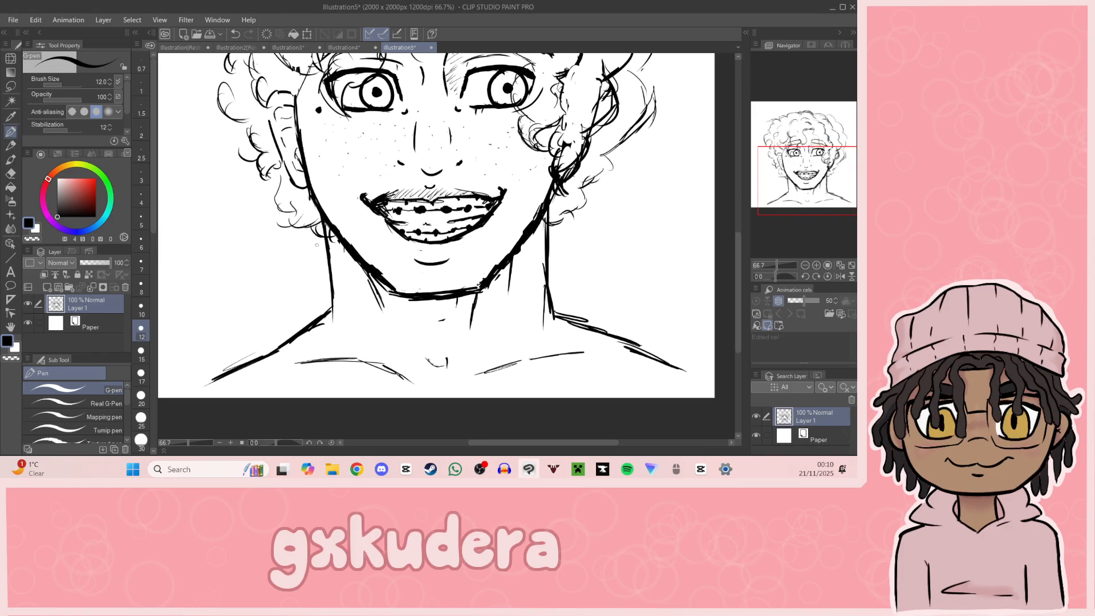
pyautogui.moveTo(321, 238)
pyautogui.mouseDown()
pyautogui.moveTo(293, 240)
pyautogui.moveTo(256, 266)
pyautogui.mouseUp()
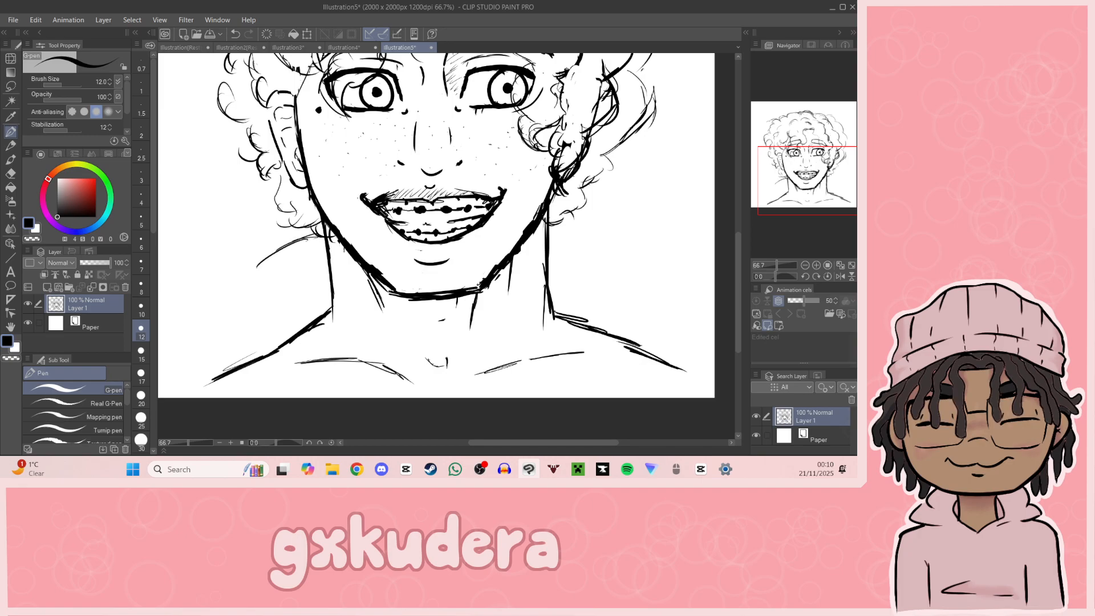
pyautogui.moveTo(550, 227); pyautogui.dragTo(622, 253)
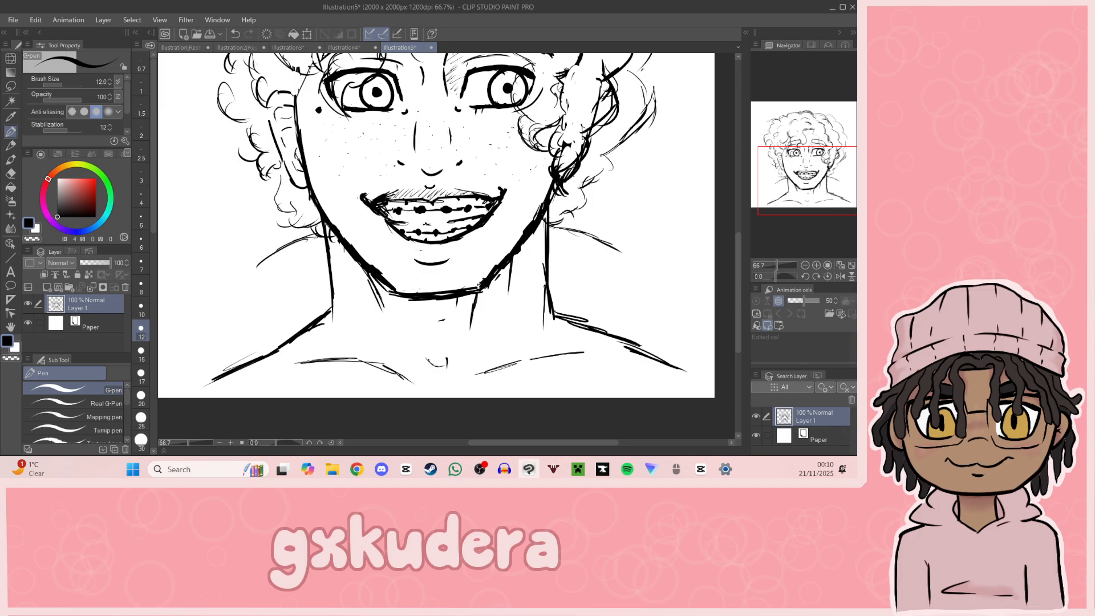
pyautogui.moveTo(257, 278)
pyautogui.mouseDown()
pyautogui.moveTo(287, 310)
pyautogui.moveTo(318, 316)
pyautogui.moveTo(443, 390)
pyautogui.moveTo(465, 366)
pyautogui.moveTo(575, 311)
pyautogui.moveTo(623, 267)
pyautogui.moveTo(620, 253)
pyautogui.mouseUp()
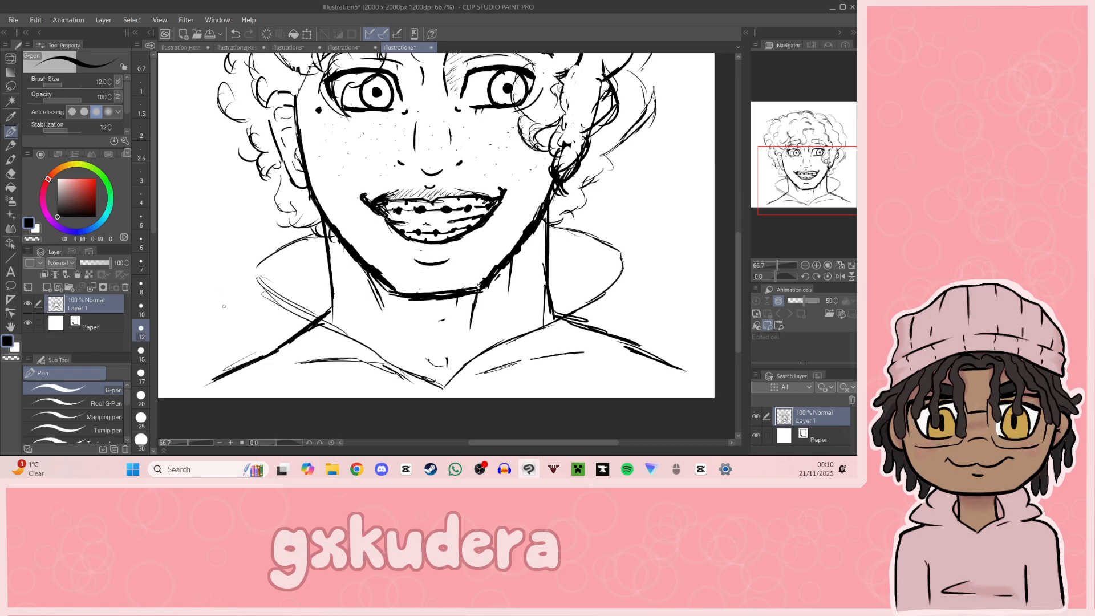
pyautogui.moveTo(253, 270)
pyautogui.mouseDown()
pyautogui.moveTo(254, 295)
pyautogui.moveTo(387, 361)
pyautogui.mouseUp()
pyautogui.moveTo(624, 272)
pyautogui.mouseDown()
pyautogui.moveTo(615, 291)
pyautogui.moveTo(562, 312)
pyautogui.mouseUp()
pyautogui.moveTo(496, 350)
pyautogui.mouseDown()
pyautogui.moveTo(619, 291)
pyautogui.moveTo(611, 300)
pyautogui.mouseUp()
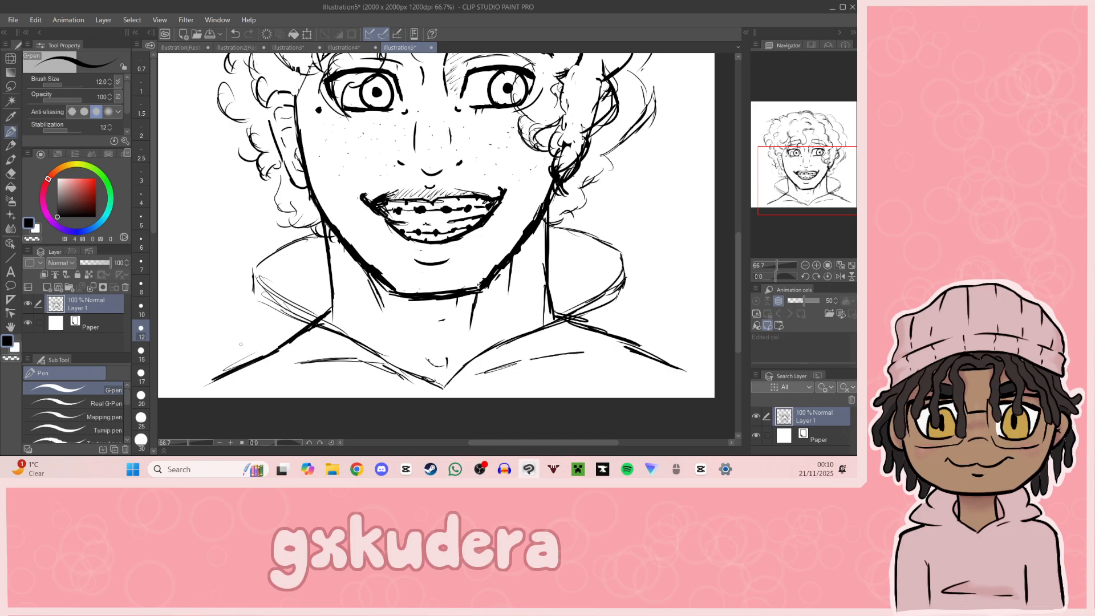
# Step: Draw the hood's outer folds draping over both shoulders, with lower edges running back toward the centre of the chest
pyautogui.moveTo(249, 298)
pyautogui.mouseDown()
pyautogui.moveTo(235, 323)
pyautogui.moveTo(280, 346)
pyautogui.moveTo(433, 392)
pyautogui.moveTo(593, 338)
pyautogui.moveTo(631, 304)
pyautogui.moveTo(638, 323)
pyautogui.moveTo(617, 326)
pyautogui.mouseUp()
pyautogui.moveTo(234, 330); pyautogui.dragTo(185, 372)
pyautogui.moveTo(193, 361); pyautogui.dragTo(193, 385)
pyautogui.moveTo(633, 317); pyautogui.dragTo(674, 355)
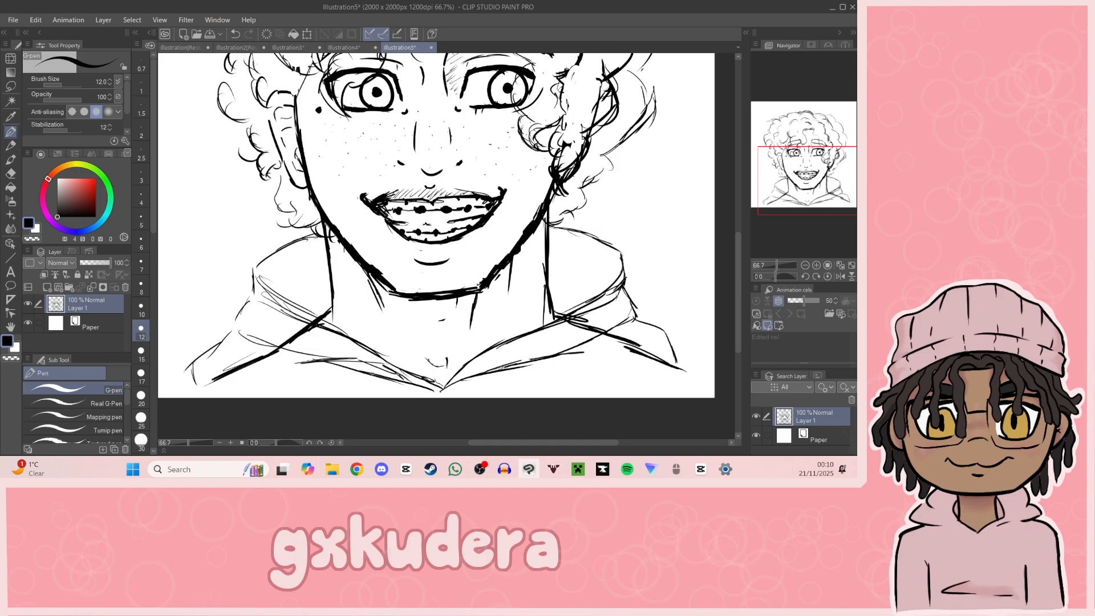
pyautogui.moveTo(197, 382); pyautogui.dragTo(369, 395)
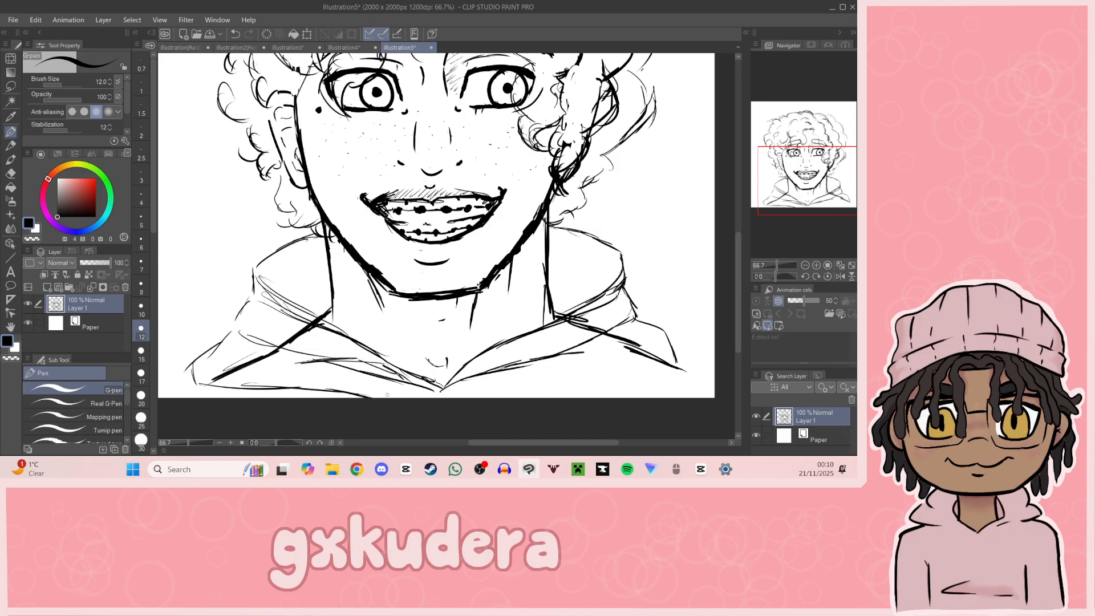
pyautogui.moveTo(494, 396); pyautogui.dragTo(638, 371)
# Step: Add short vertical garment lines below the hood on both sides and a hoodie shoulder line at the canvas's lower-left edge
pyautogui.moveTo(827, 195)
pyautogui.mouseDown()
pyautogui.moveTo(844, 213)
pyautogui.moveTo(828, 214)
pyautogui.mouseUp()
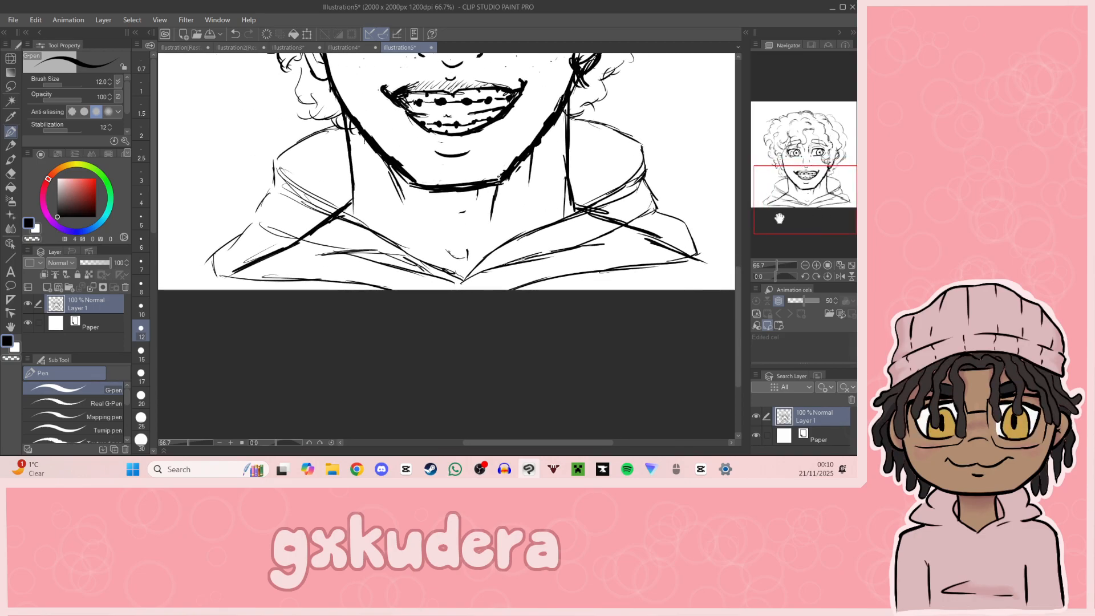
pyautogui.moveTo(239, 277); pyautogui.dragTo(239, 313)
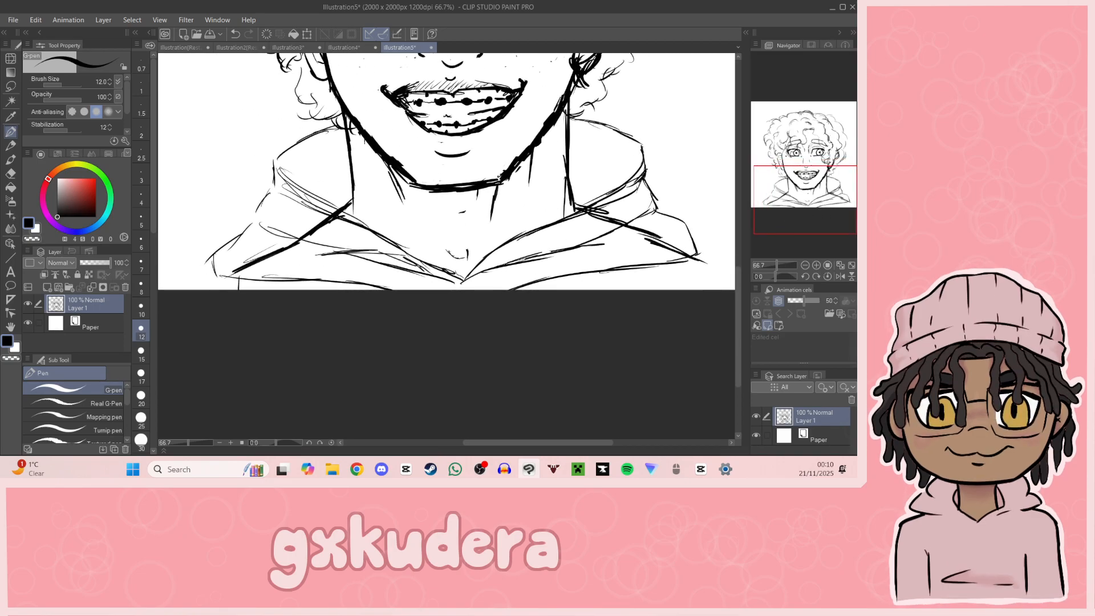
pyautogui.moveTo(681, 265); pyautogui.dragTo(683, 293)
pyautogui.moveTo(826, 214); pyautogui.dragTo(808, 222)
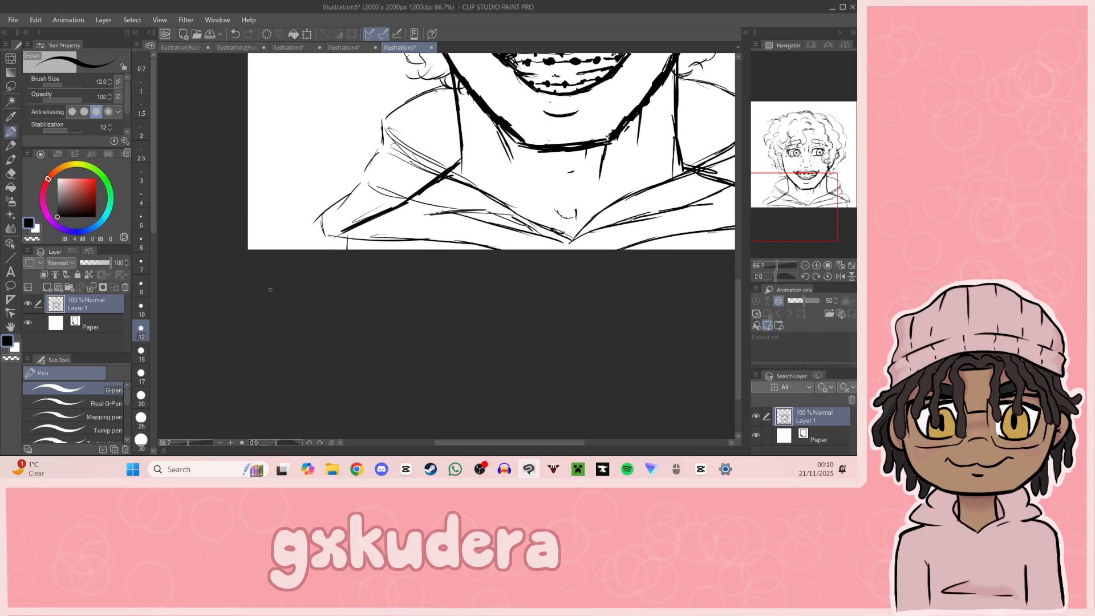
pyautogui.moveTo(331, 237)
pyautogui.mouseDown()
pyautogui.moveTo(238, 268)
pyautogui.moveTo(331, 238)
pyautogui.mouseUp()
pyautogui.moveTo(787, 206)
pyautogui.mouseDown()
pyautogui.moveTo(837, 217)
pyautogui.moveTo(794, 212)
pyautogui.mouseUp()
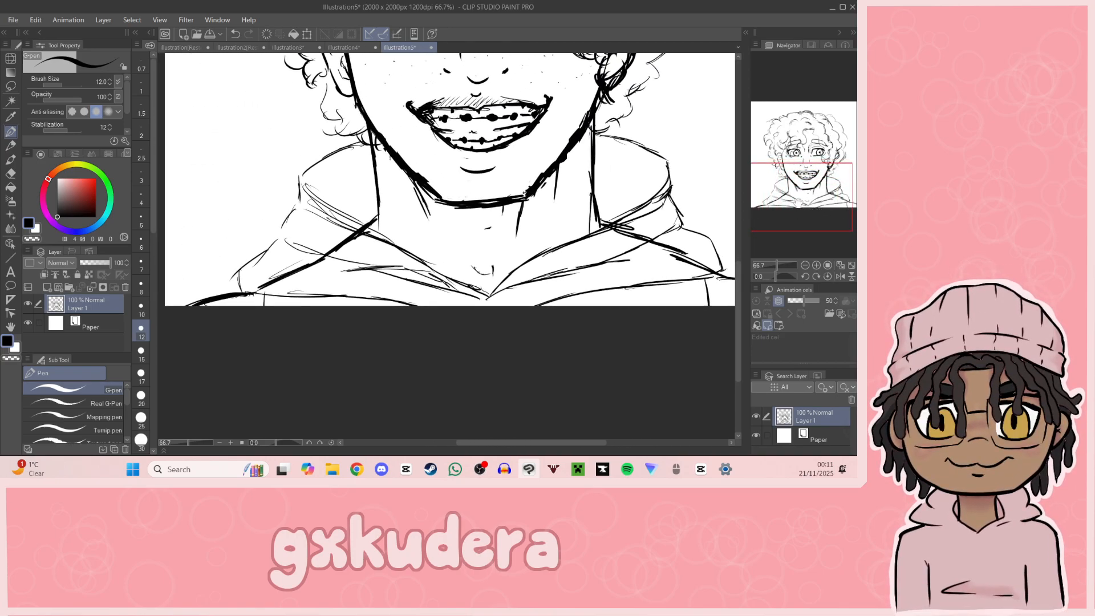
# Step: Erase the old bare-shoulder lines that cross the hood on both sides with the Hard eraser
pyautogui.click(11, 174)
pyautogui.moveTo(354, 233)
pyautogui.mouseDown()
pyautogui.moveTo(370, 239)
pyautogui.moveTo(356, 234)
pyautogui.moveTo(365, 227)
pyautogui.moveTo(259, 287)
pyautogui.mouseUp()
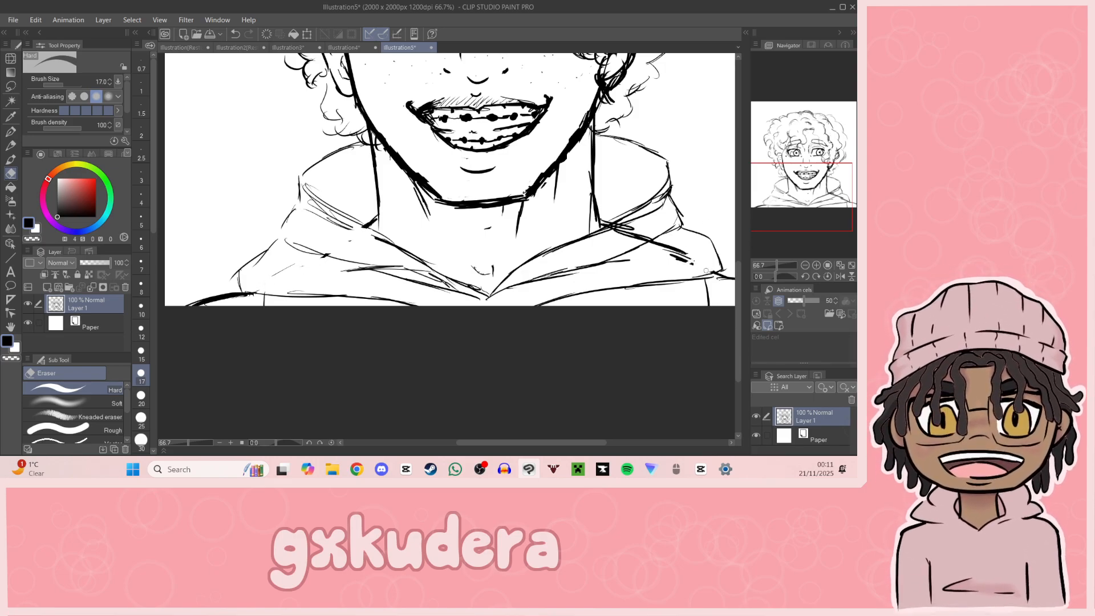
pyautogui.moveTo(700, 260)
pyautogui.mouseDown()
pyautogui.moveTo(644, 251)
pyautogui.moveTo(660, 246)
pyautogui.moveTo(628, 243)
pyautogui.moveTo(644, 228)
pyautogui.moveTo(608, 233)
pyautogui.mouseUp()
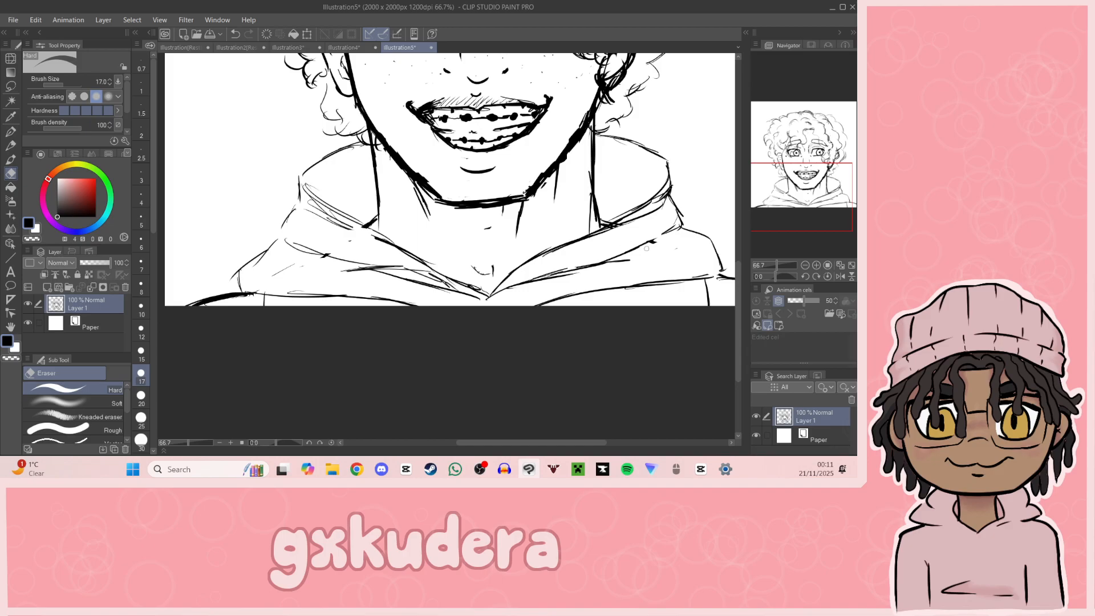
pyautogui.moveTo(826, 230)
pyautogui.mouseDown()
pyautogui.moveTo(841, 246)
pyautogui.moveTo(819, 237)
pyautogui.moveTo(831, 224)
pyautogui.mouseUp()
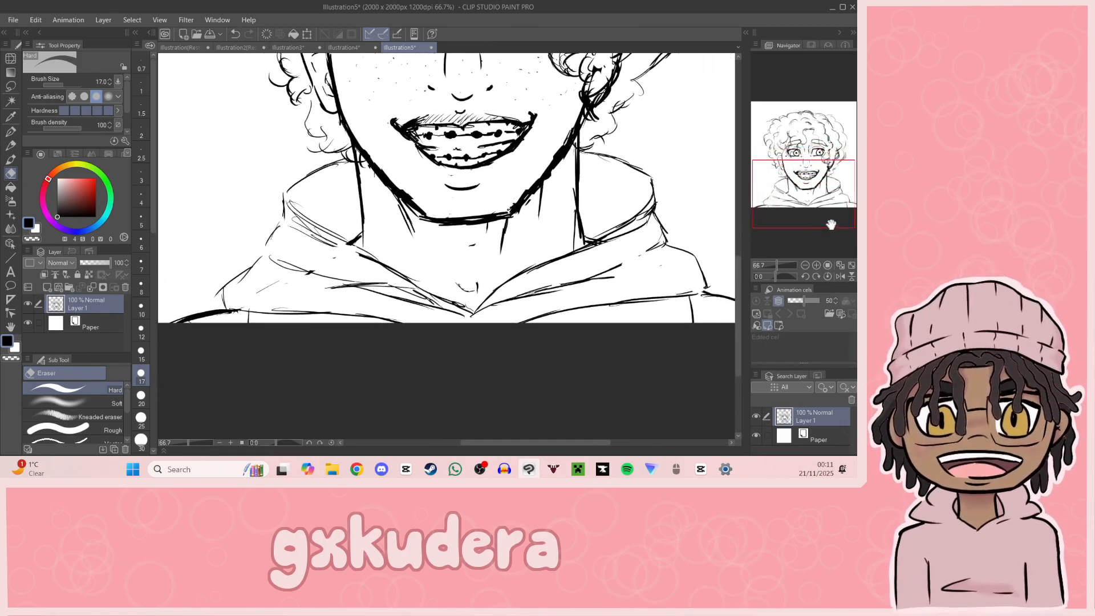
# Step: Draw bold hoodie shoulder lines with the G-pen from the hood's outer corners to both canvas edges
pyautogui.press('p')
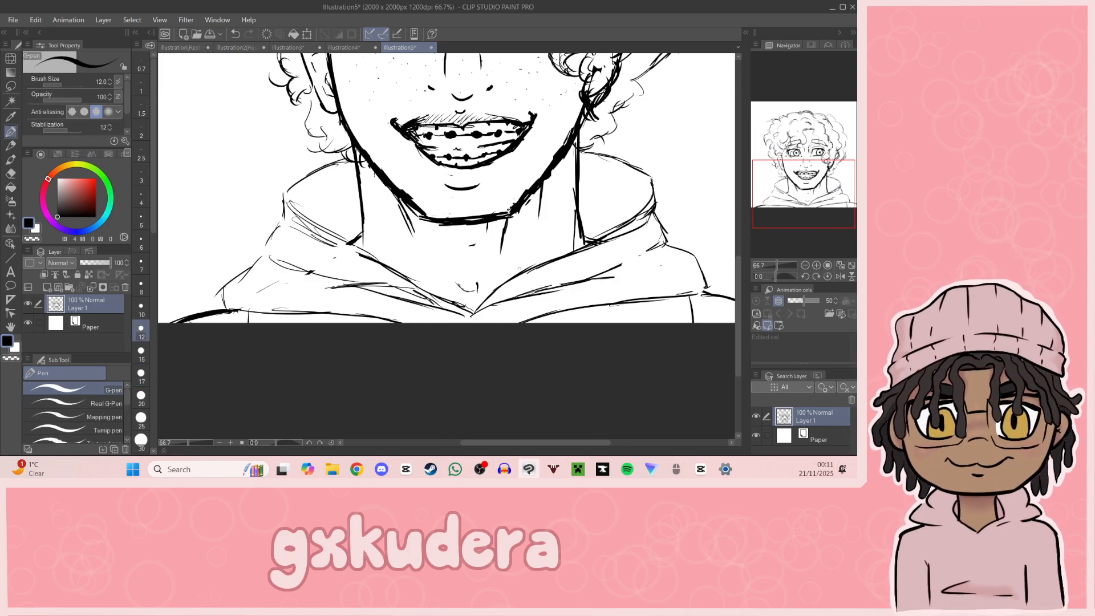
pyautogui.moveTo(235, 309); pyautogui.dragTo(247, 310)
pyautogui.moveTo(184, 321); pyautogui.dragTo(236, 307)
pyautogui.moveTo(823, 217); pyautogui.dragTo(853, 228)
pyautogui.moveTo(515, 236); pyautogui.dragTo(574, 227)
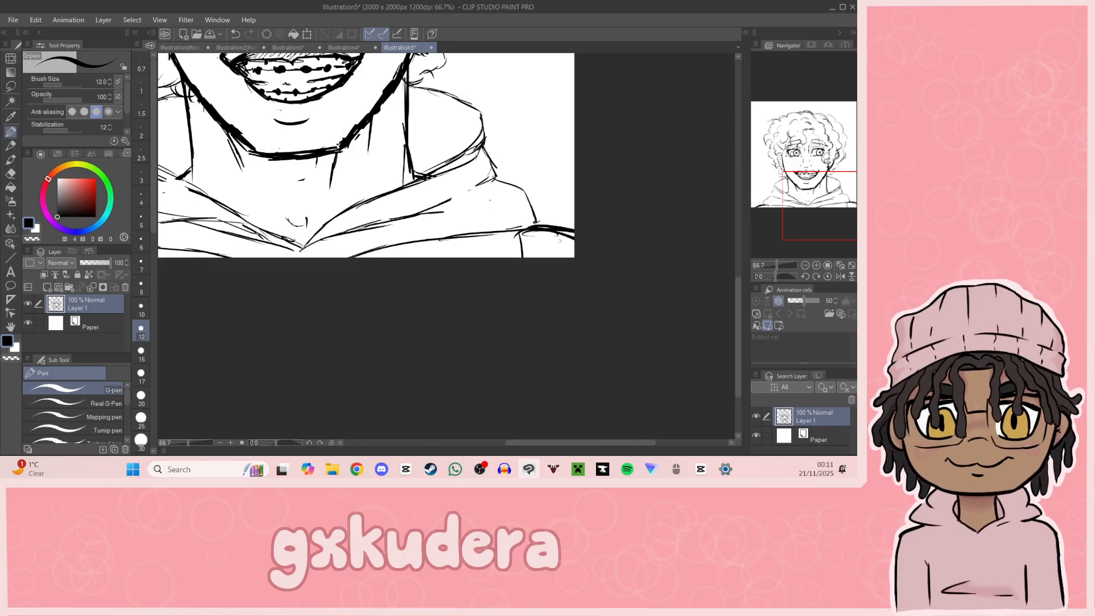
pyautogui.moveTo(854, 219)
pyautogui.mouseDown()
pyautogui.moveTo(844, 169)
pyautogui.moveTo(825, 192)
pyautogui.moveTo(821, 167)
pyautogui.moveTo(832, 178)
pyautogui.moveTo(817, 183)
pyautogui.mouseUp()
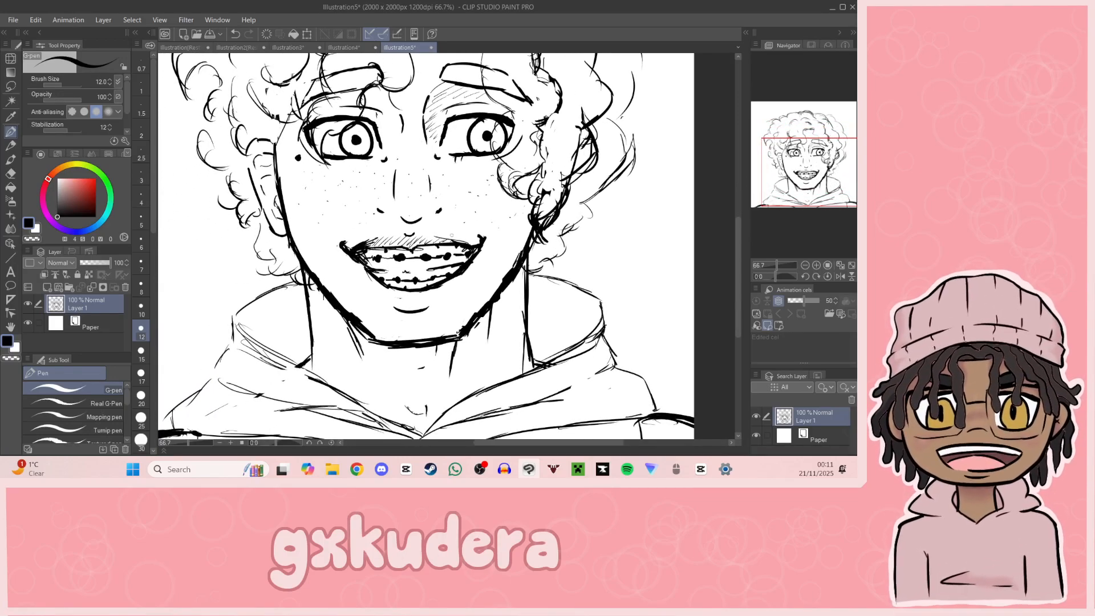
# Step: Thicken the left and right neck lines from the jaw down to the hood
pyautogui.moveTo(306, 289); pyautogui.dragTo(313, 356)
pyautogui.moveTo(524, 259); pyautogui.dragTo(530, 347)
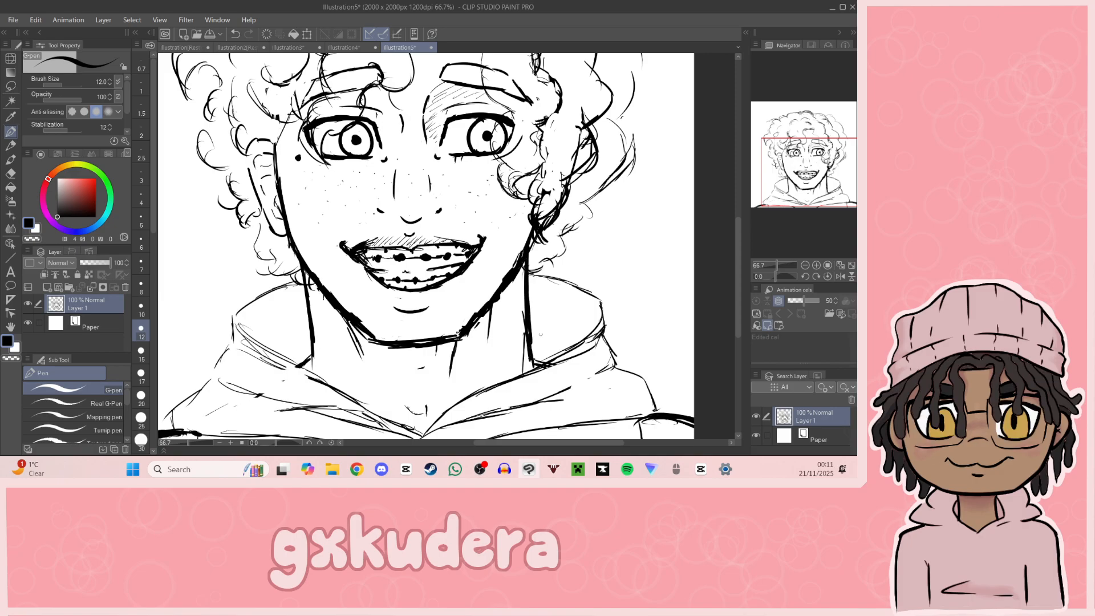
pyautogui.doubleClick(805, 265)
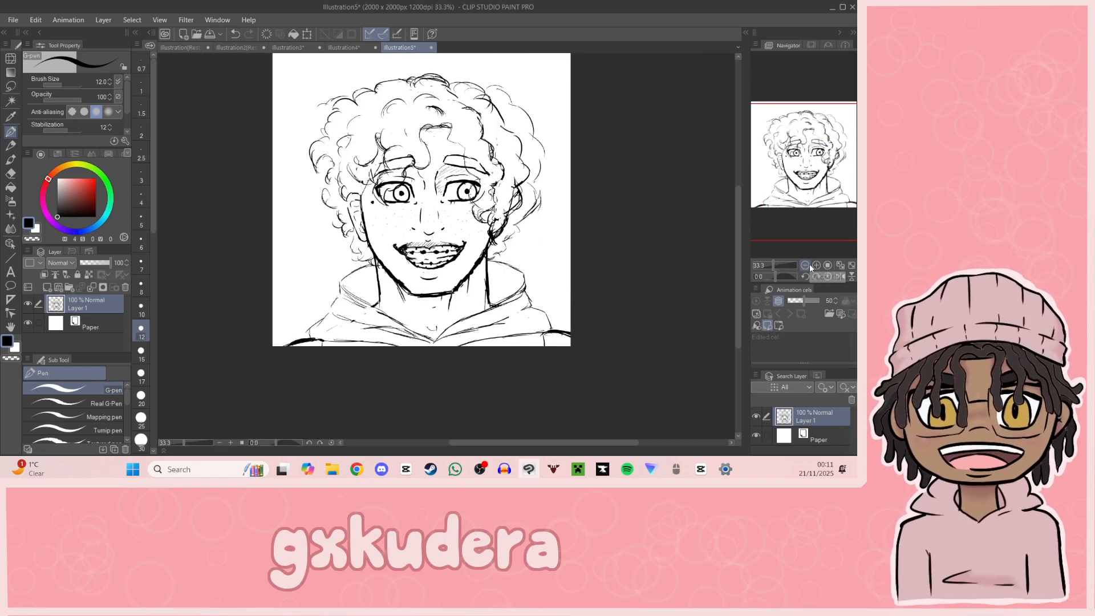
# Step: Hatch diagonal shading on the left side of the neck and inside the left half of the hood
pyautogui.click(817, 264)
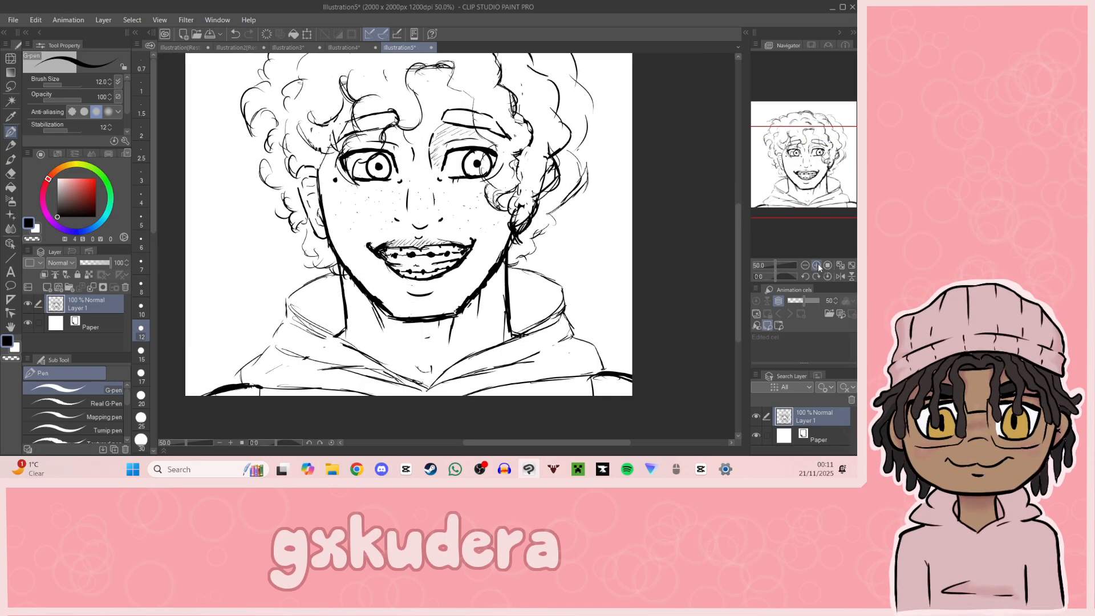
pyautogui.moveTo(349, 272)
pyautogui.mouseDown()
pyautogui.moveTo(357, 293)
pyautogui.moveTo(346, 311)
pyautogui.moveTo(364, 307)
pyautogui.moveTo(356, 339)
pyautogui.mouseUp()
pyautogui.moveTo(378, 342); pyautogui.dragTo(367, 347)
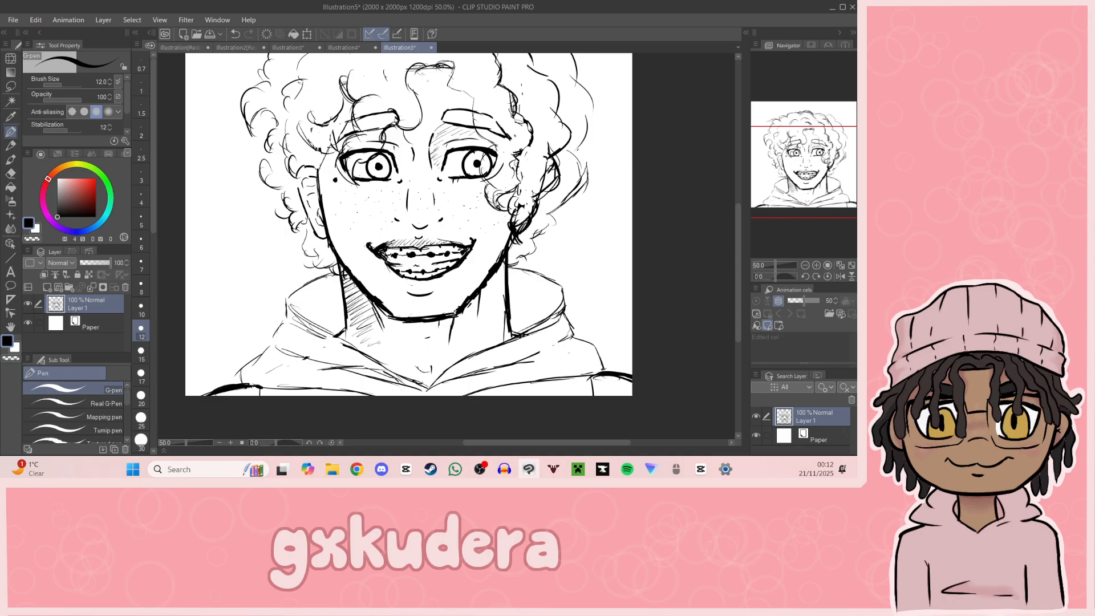
pyautogui.moveTo(292, 306)
pyautogui.mouseDown()
pyautogui.moveTo(312, 284)
pyautogui.moveTo(307, 314)
pyautogui.moveTo(343, 328)
pyautogui.mouseUp()
pyautogui.moveTo(816, 207)
pyautogui.mouseDown()
pyautogui.moveTo(828, 202)
pyautogui.moveTo(822, 208)
pyautogui.mouseUp()
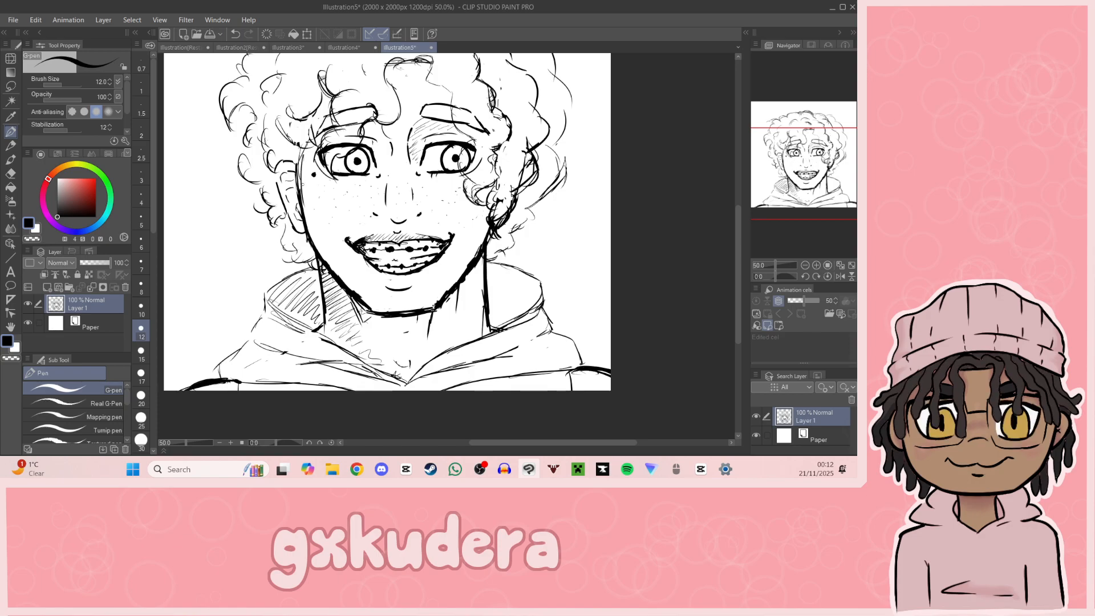
# Step: Add a new layer above the sketch layer
pyautogui.moveTo(793, 181)
pyautogui.mouseDown()
pyautogui.moveTo(821, 169)
pyautogui.moveTo(777, 170)
pyautogui.mouseUp()
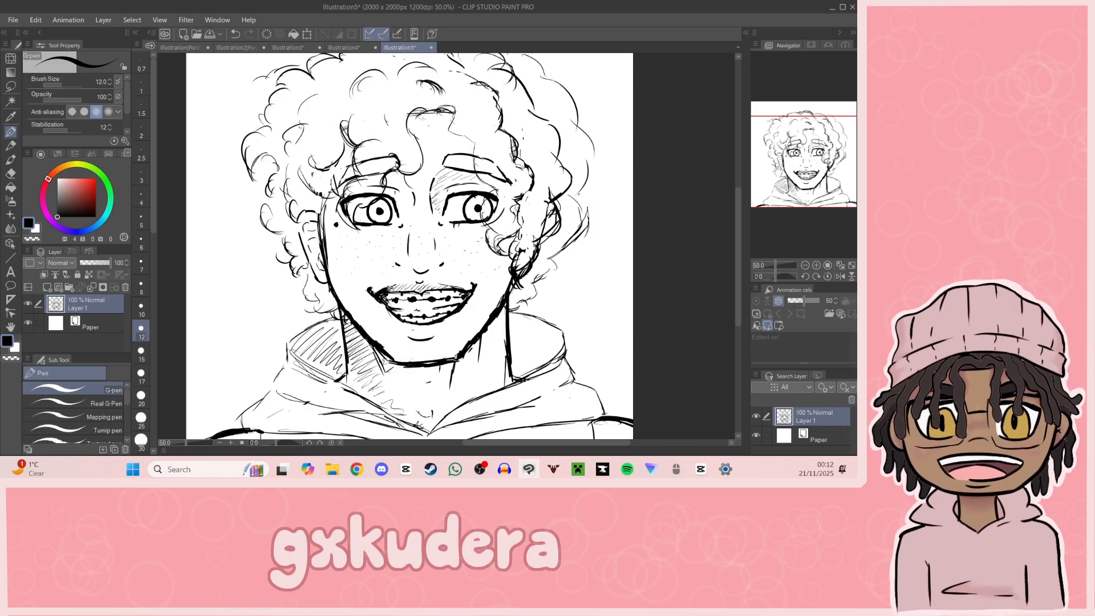
pyautogui.moveTo(816, 171)
pyautogui.mouseDown()
pyautogui.moveTo(817, 187)
pyautogui.moveTo(804, 176)
pyautogui.moveTo(815, 163)
pyautogui.mouseUp()
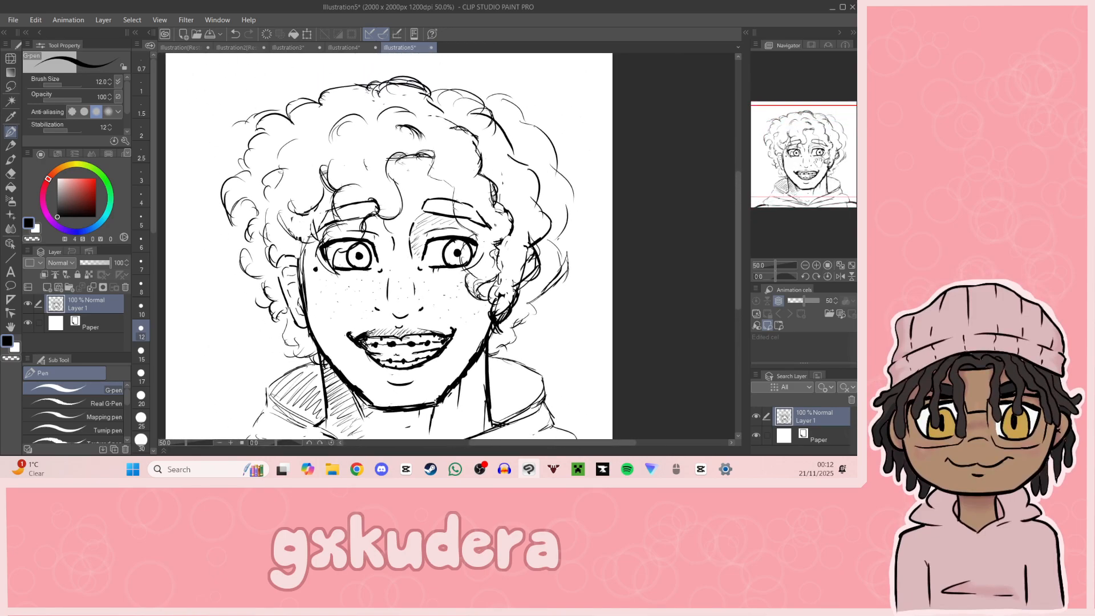
pyautogui.click(47, 286)
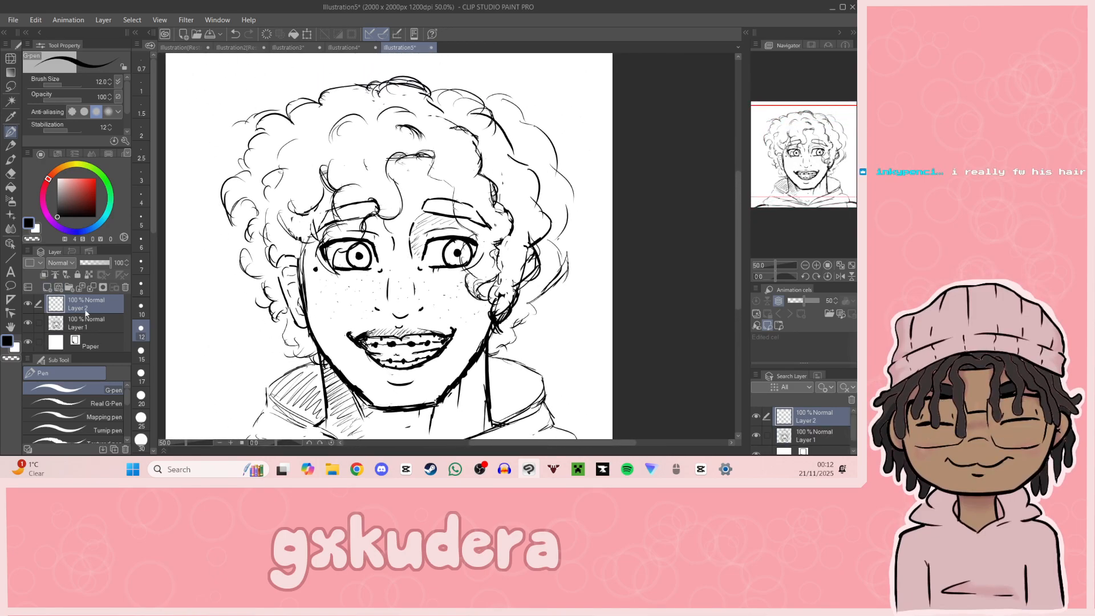
pyautogui.moveTo(760, 164); pyautogui.dragTo(760, 172)
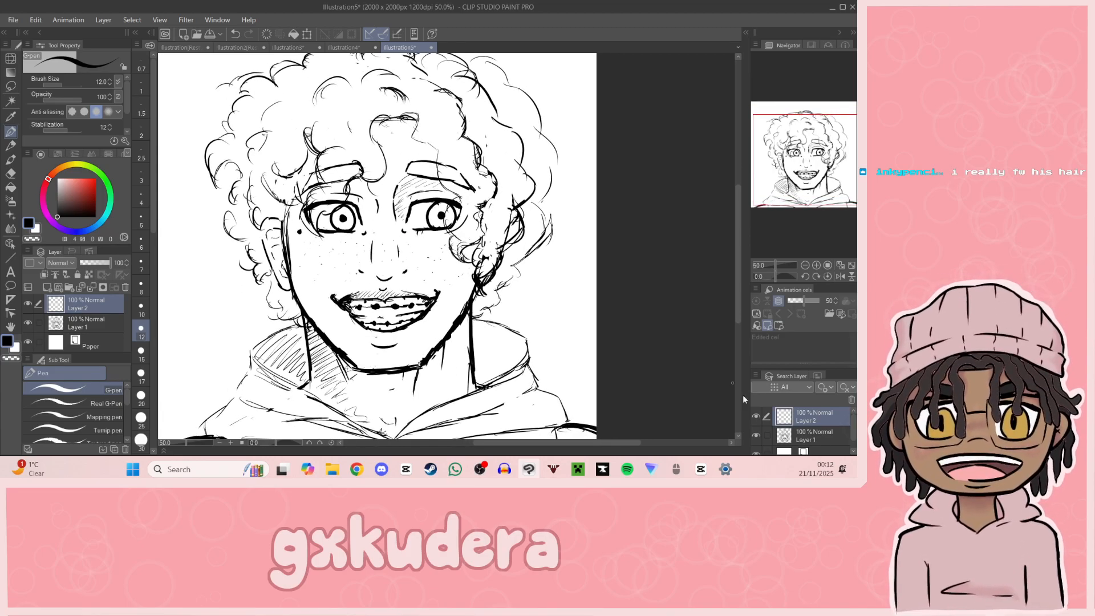
pyautogui.click(806, 265)
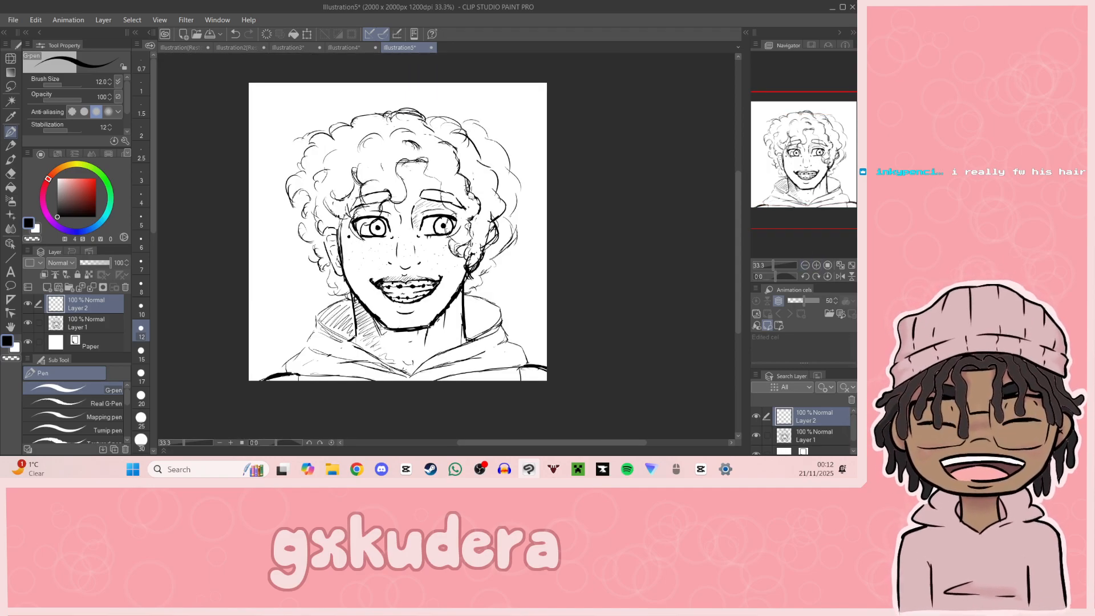
# Step: View the finished white-haired Darwin's Law portrait in the other open illustration, and return to the curly-haired sketch
pyautogui.hotkey('alt', 'Tab')
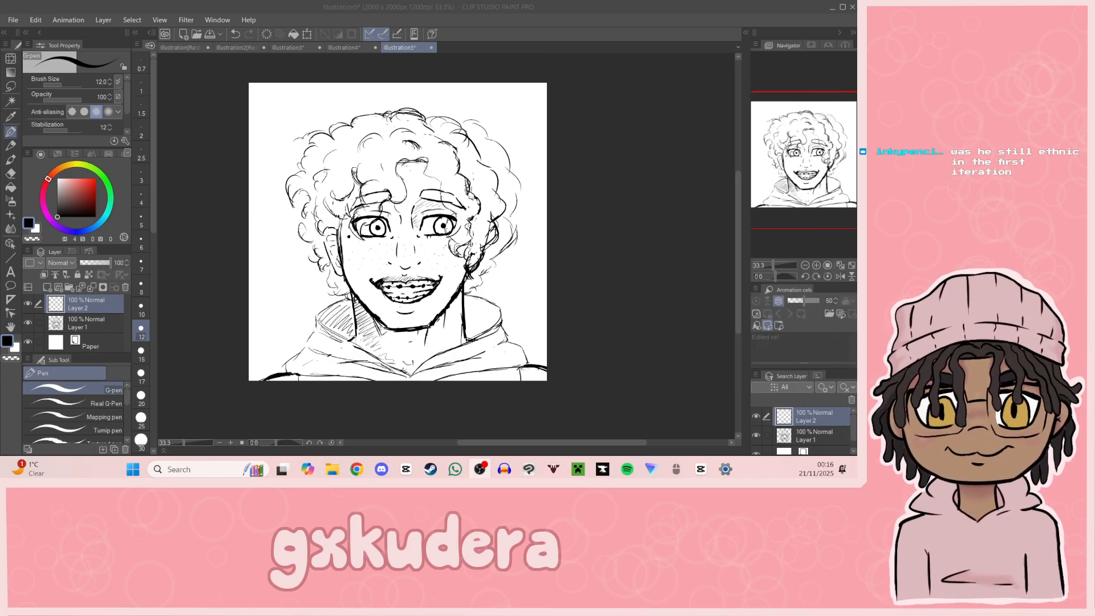
pyautogui.click(242, 48)
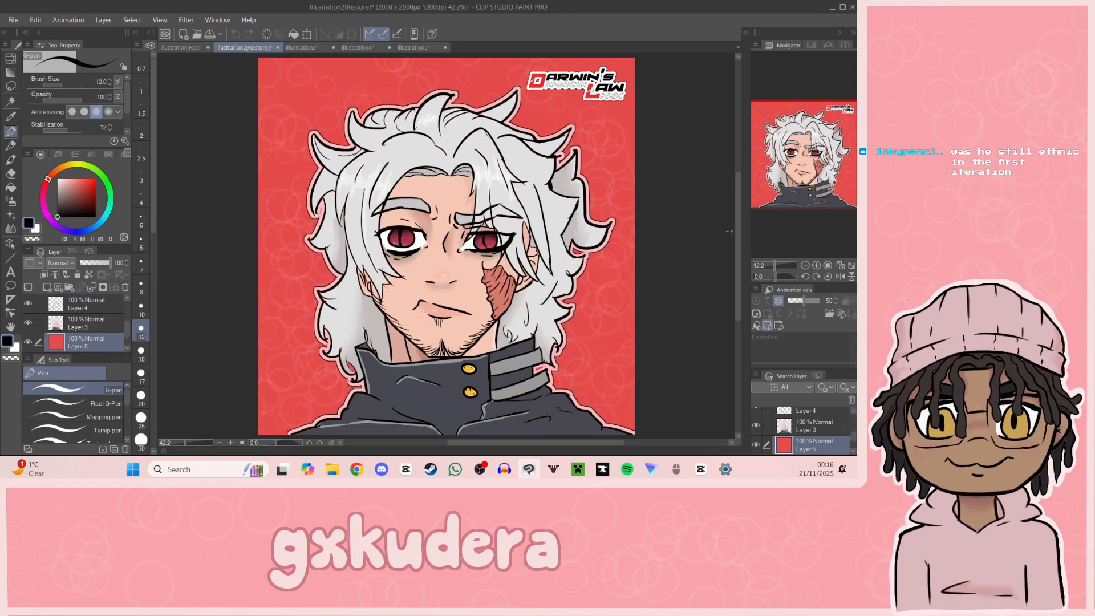
pyautogui.click(804, 266)
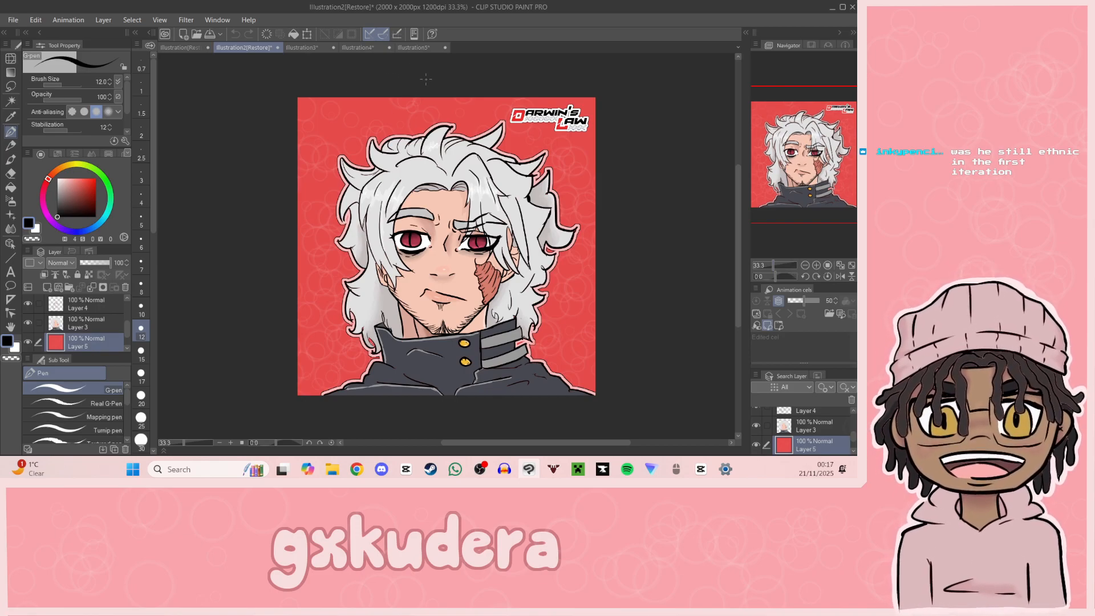
pyautogui.click(416, 49)
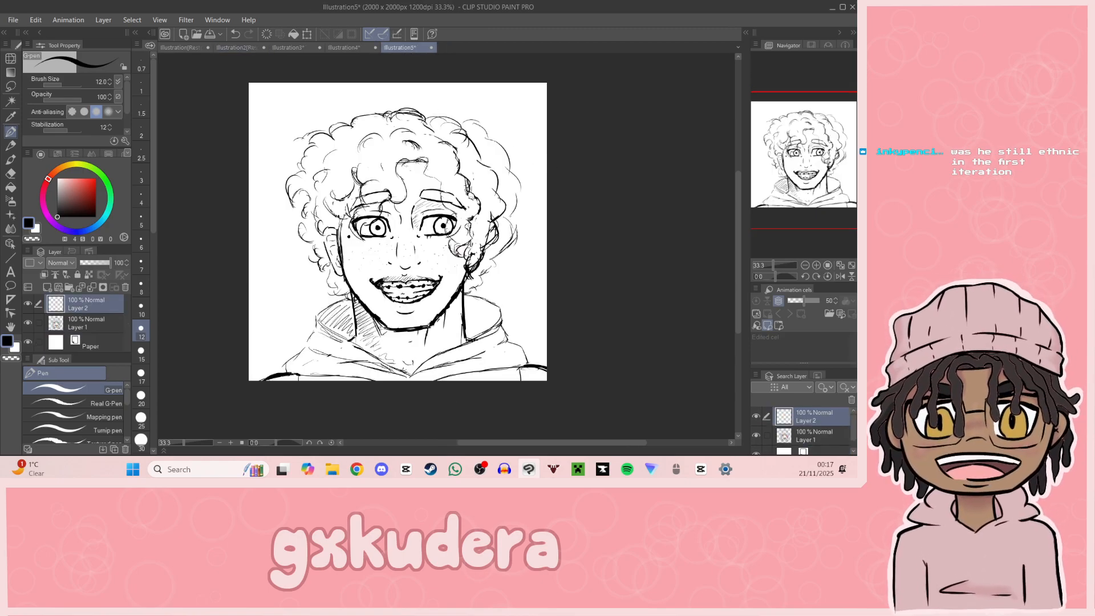
pyautogui.hotkey('alt', 'Tab')
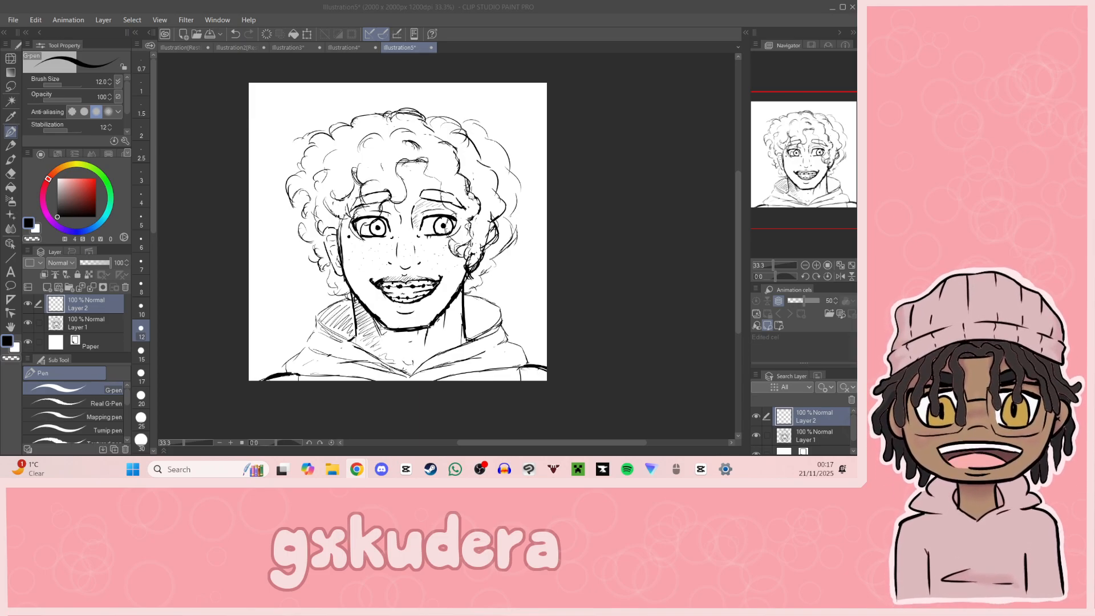
# Step: Make the sketch layer, Layer 1, the active layer
pyautogui.click(816, 265)
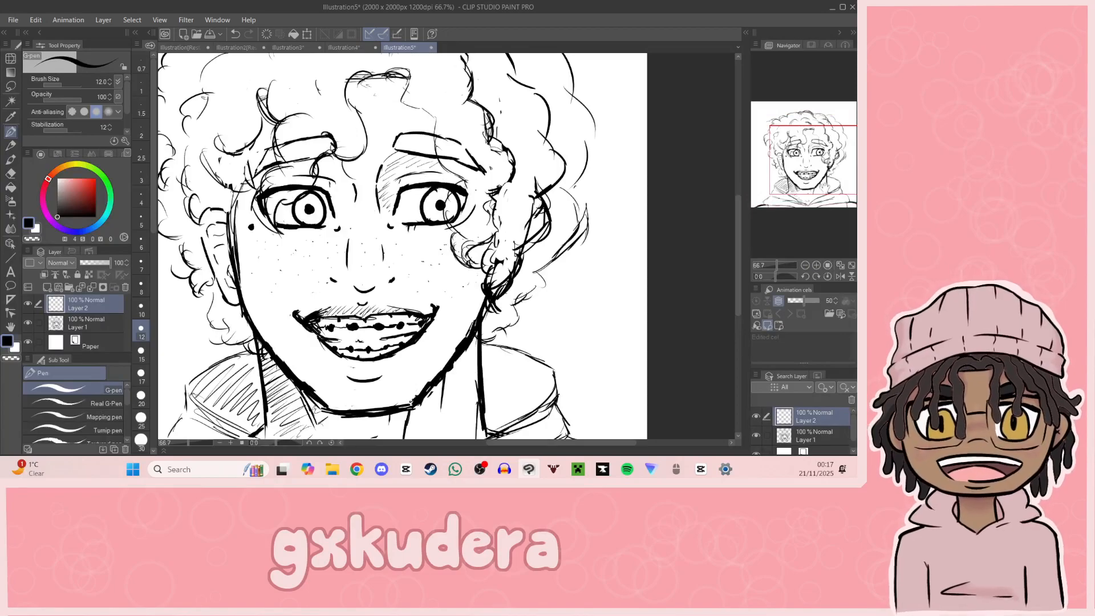
pyautogui.moveTo(797, 166); pyautogui.dragTo(801, 166)
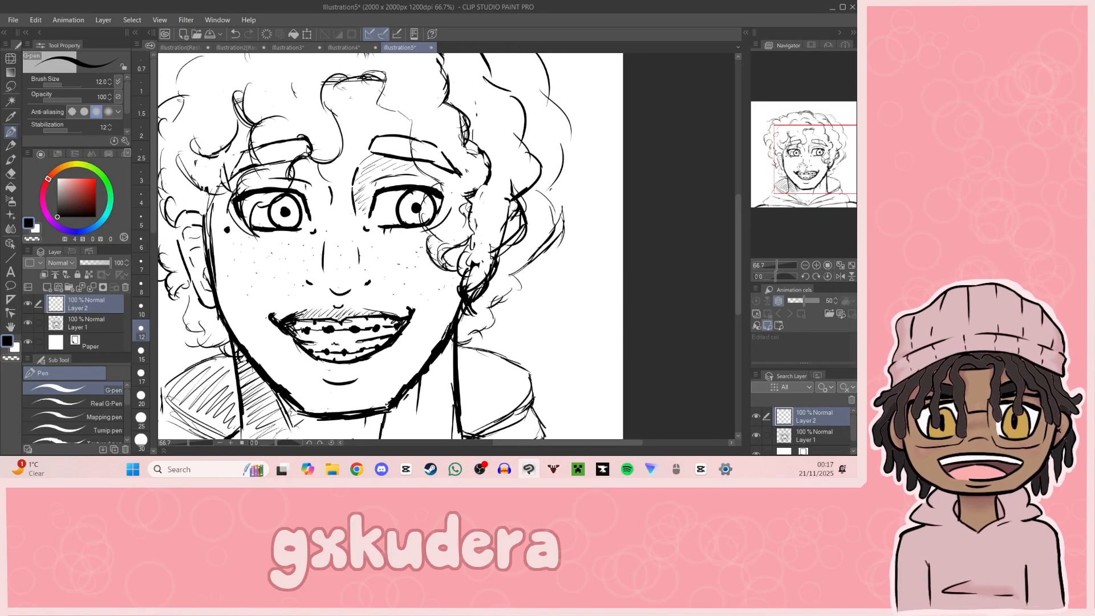
pyautogui.click(91, 327)
pyautogui.click(804, 265)
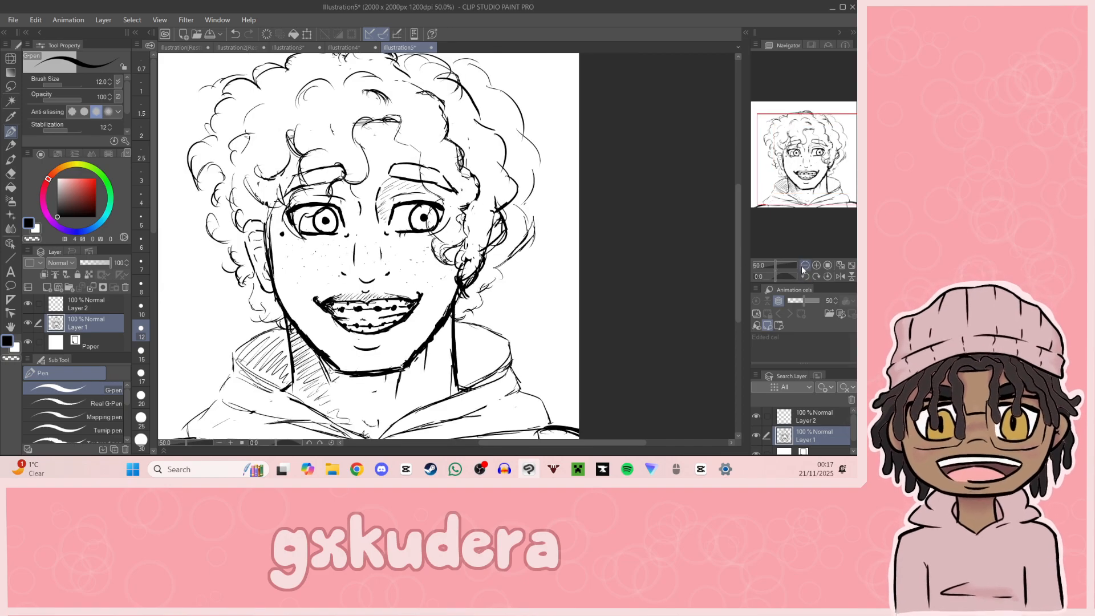
# Step: Import the Darwin's Law Logo image from the Art folder into the sketch document
pyautogui.click(804, 266)
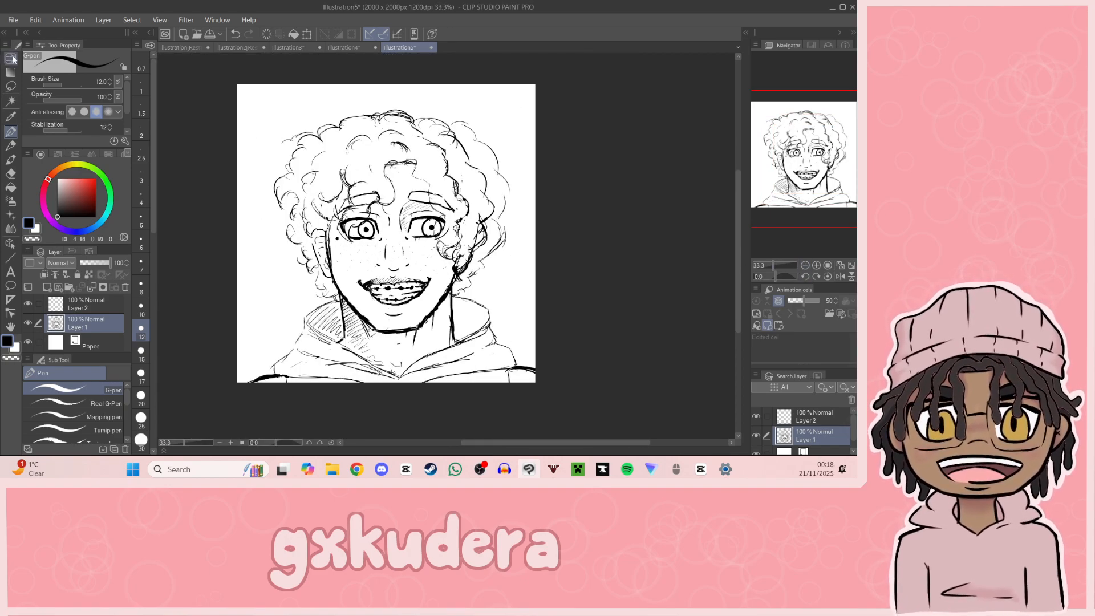
pyautogui.click(12, 20)
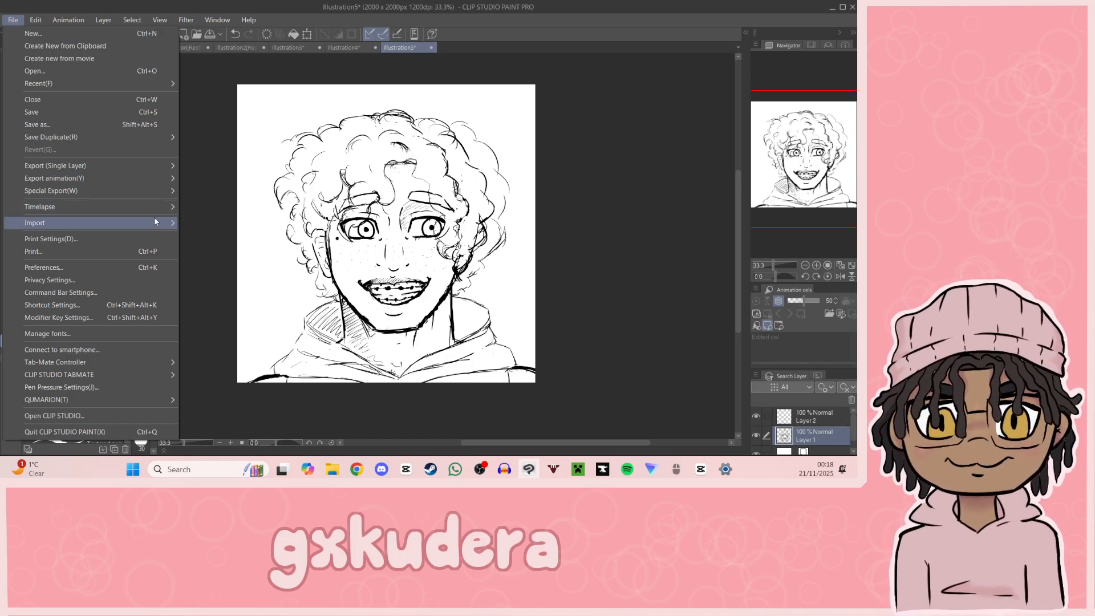
pyautogui.moveTo(156, 208)
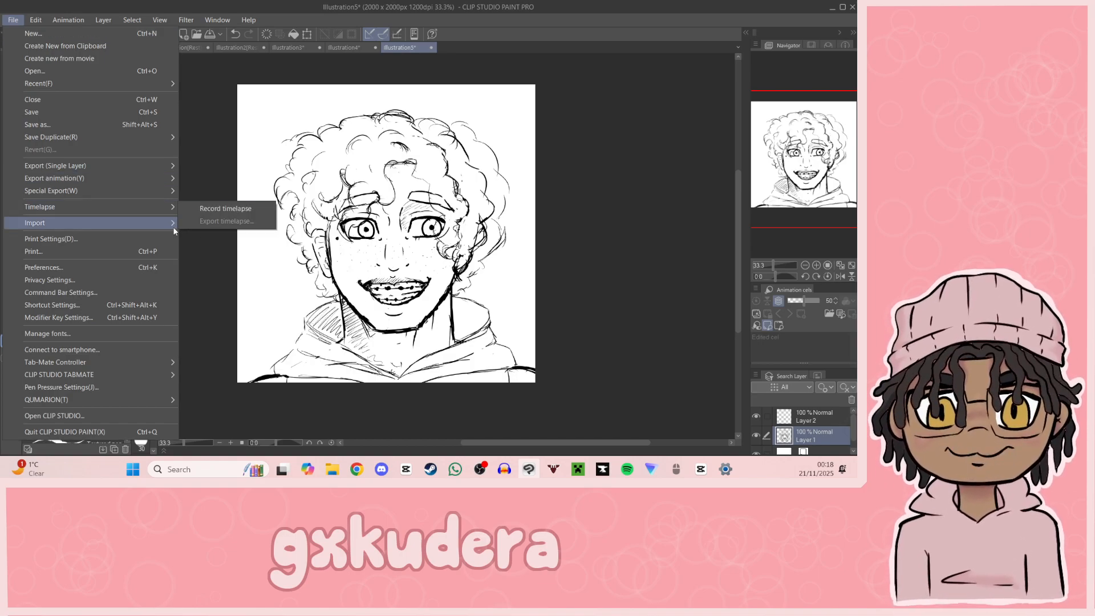
pyautogui.click(201, 222)
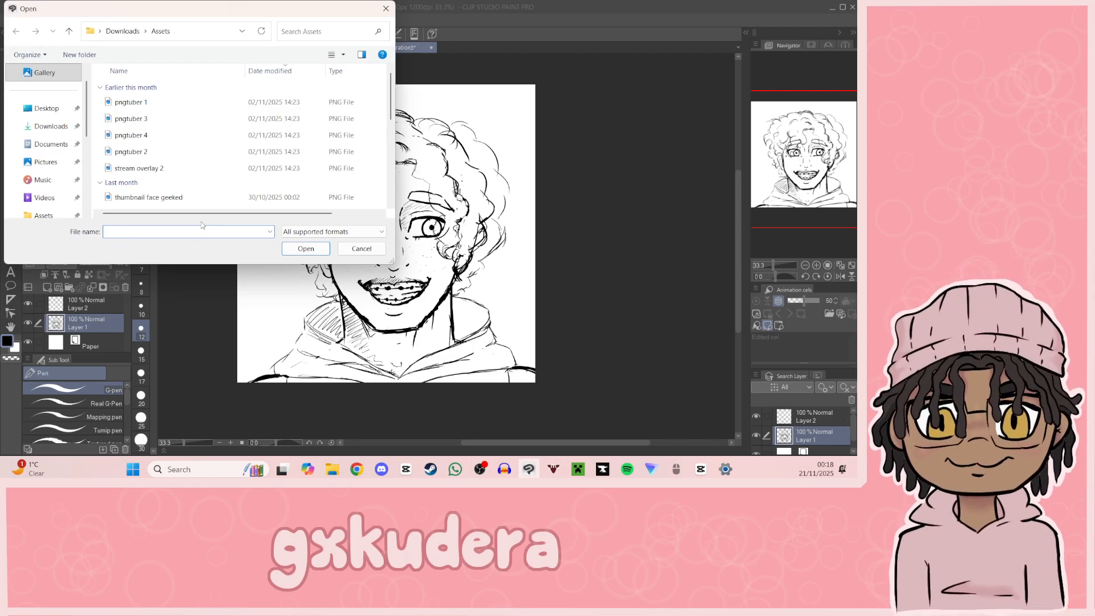
pyautogui.scroll(-2, 38, 137)
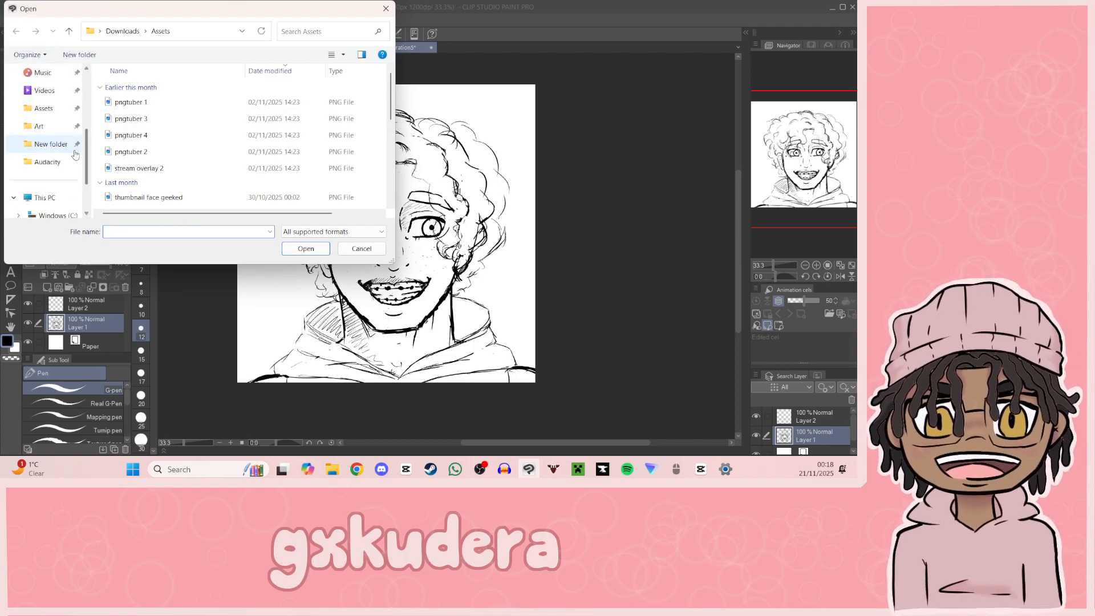
pyautogui.click(39, 127)
pyautogui.scroll(-5, 249, 181)
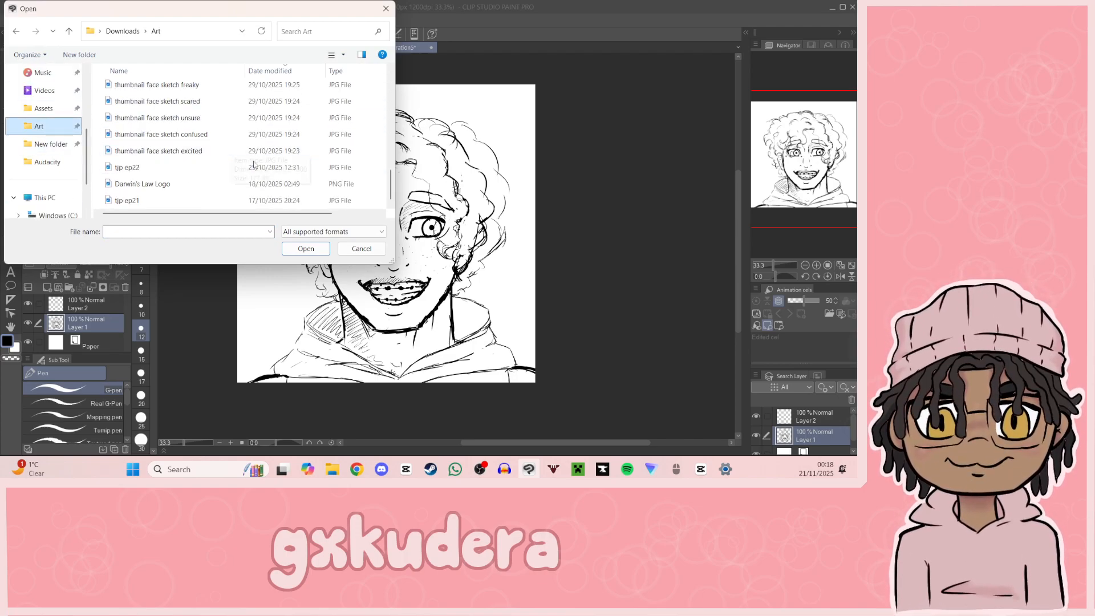
pyautogui.click(249, 183)
pyautogui.click(294, 249)
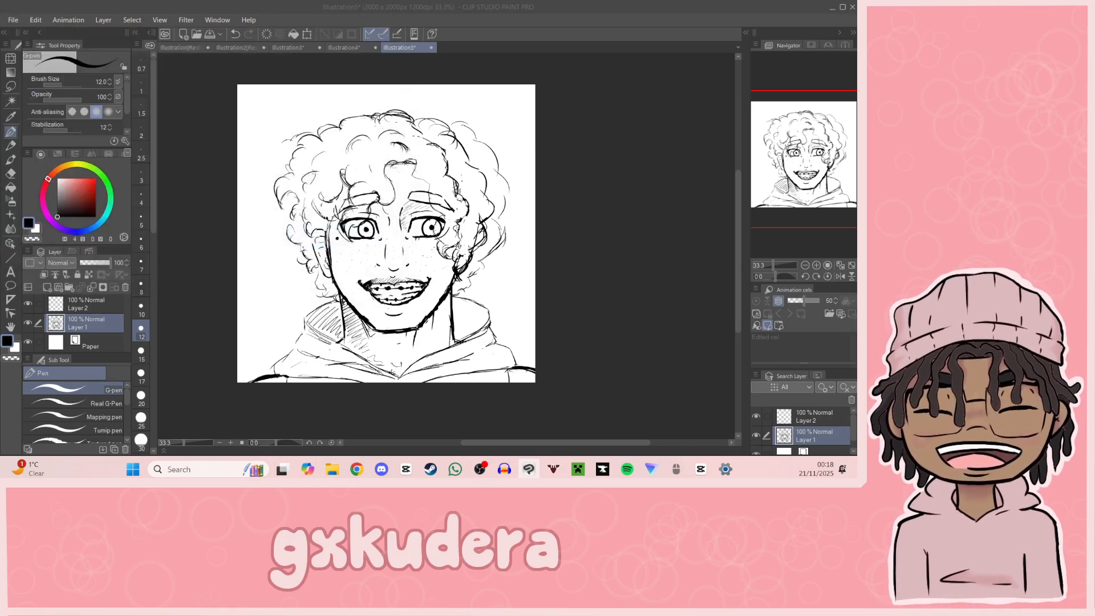
# Step: Scale the Darwin's Law logo down to roughly a third of the canvas width and place it in the canvas's upper-right corner
pyautogui.click(307, 34)
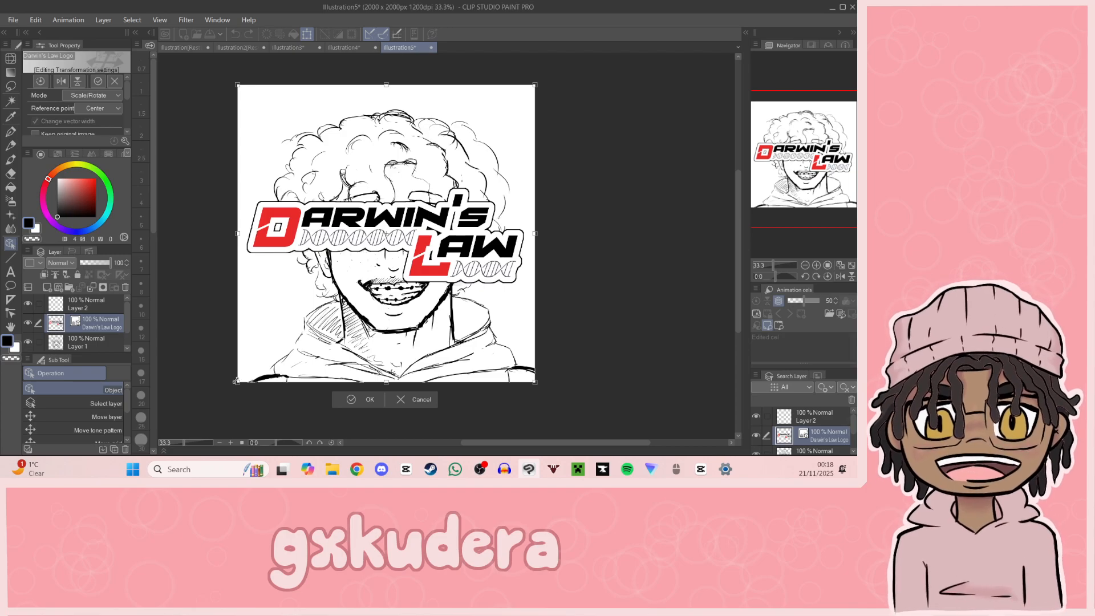
pyautogui.moveTo(235, 385); pyautogui.dragTo(408, 212)
pyautogui.moveTo(499, 211); pyautogui.dragTo(505, 136)
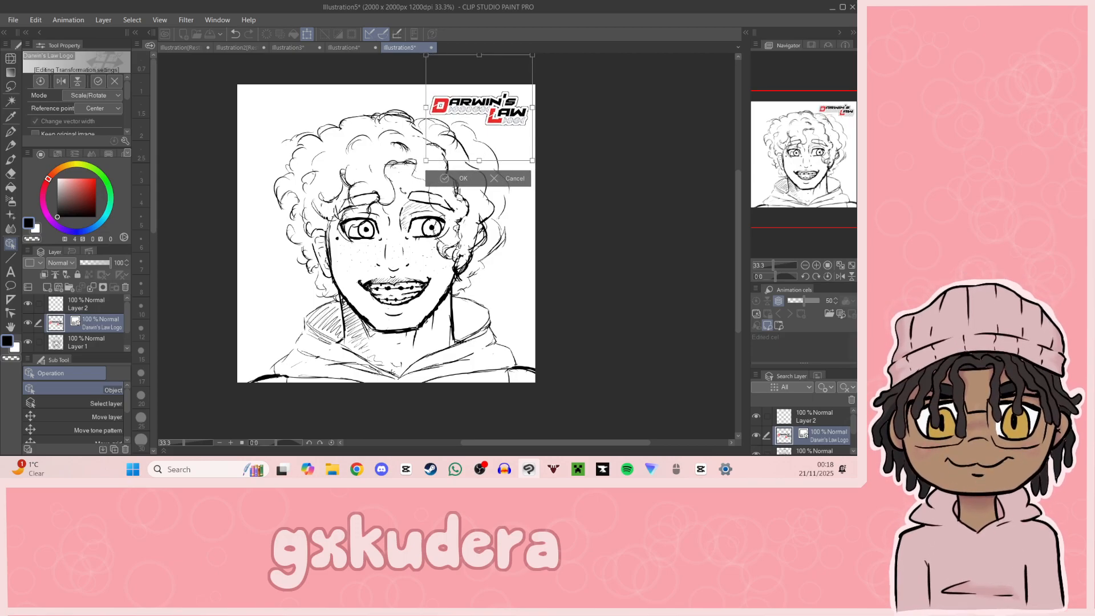
pyautogui.moveTo(430, 161); pyautogui.dragTo(474, 139)
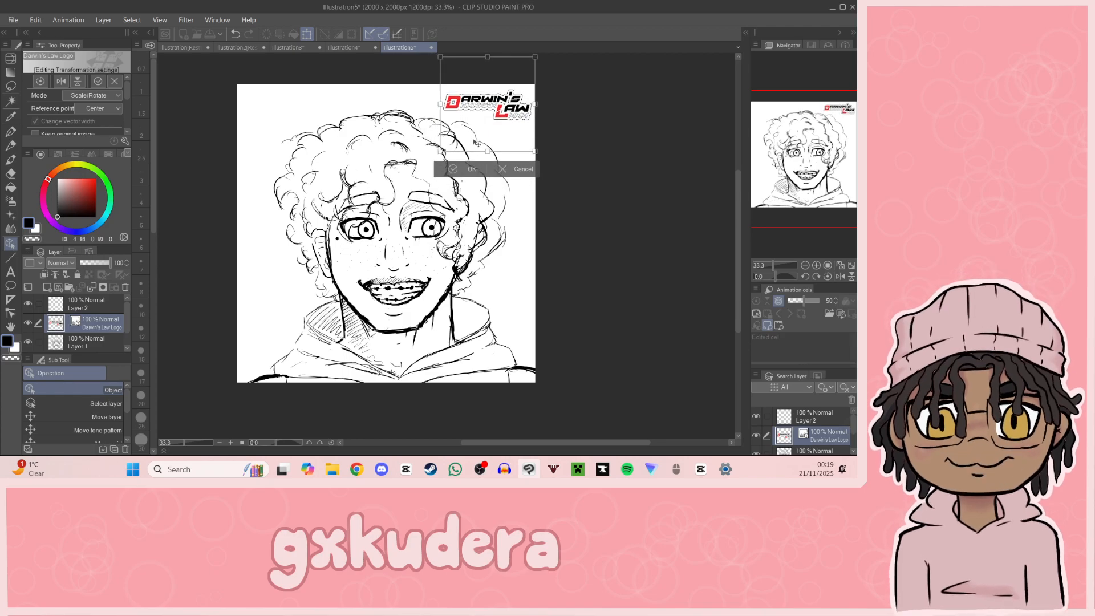
pyautogui.click(473, 169)
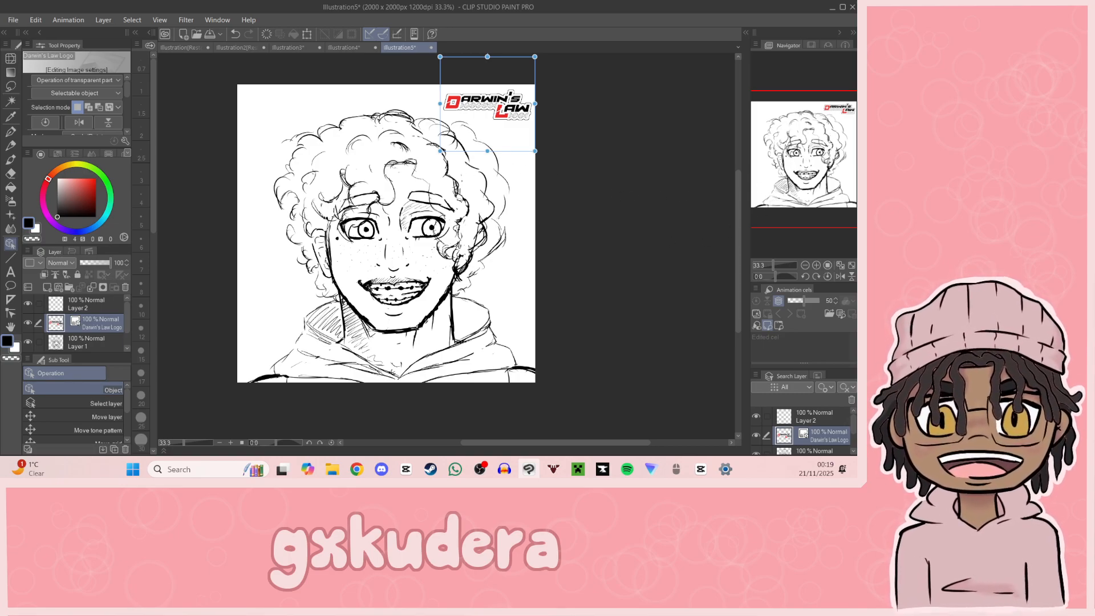
# Step: Export the sketch with its logo as a JPEG to the Art folder, using the character's name in the file name
pyautogui.click(17, 20)
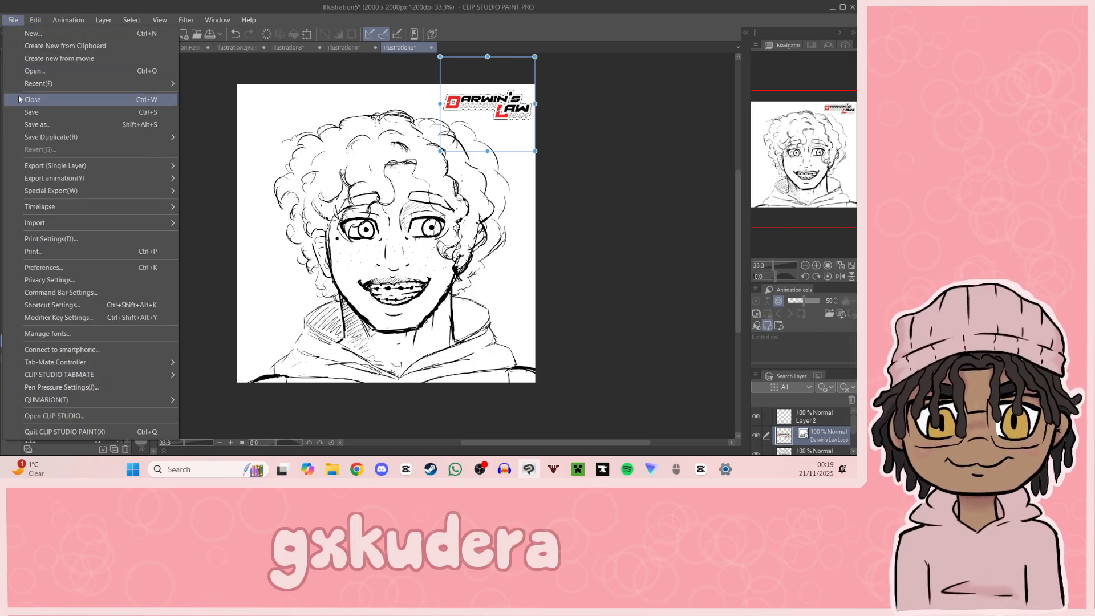
pyautogui.moveTo(73, 169)
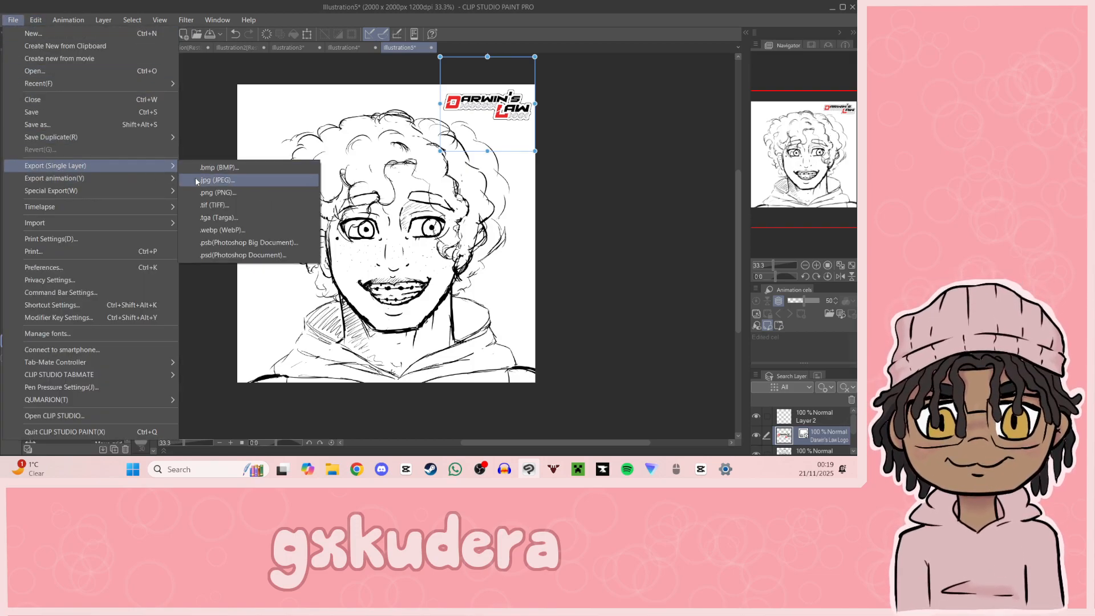
pyautogui.click(196, 181)
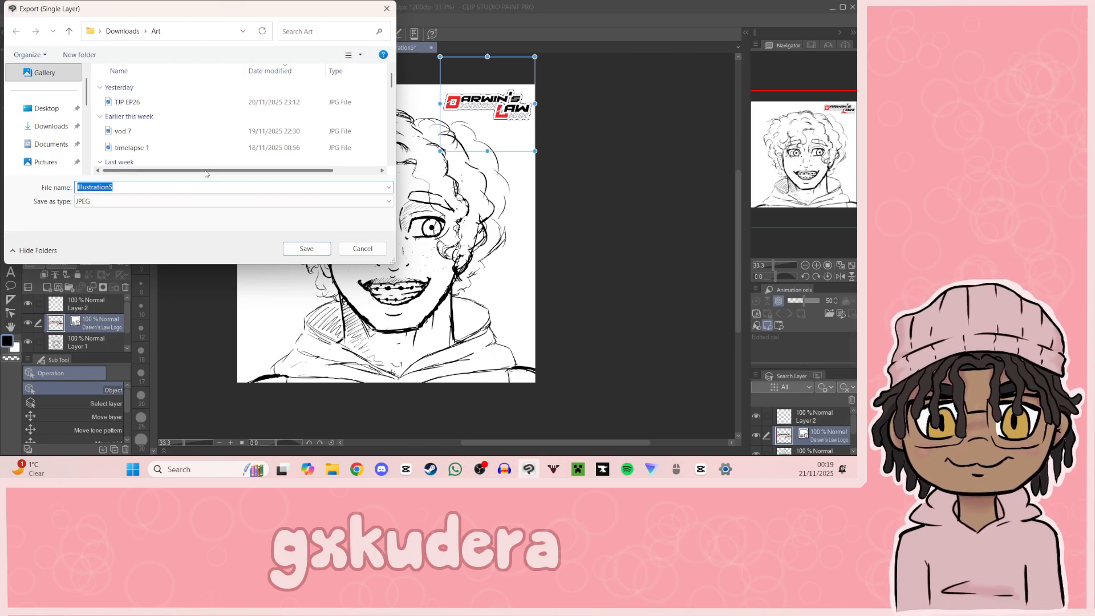
pyautogui.write('r')
pyautogui.press('Escape')
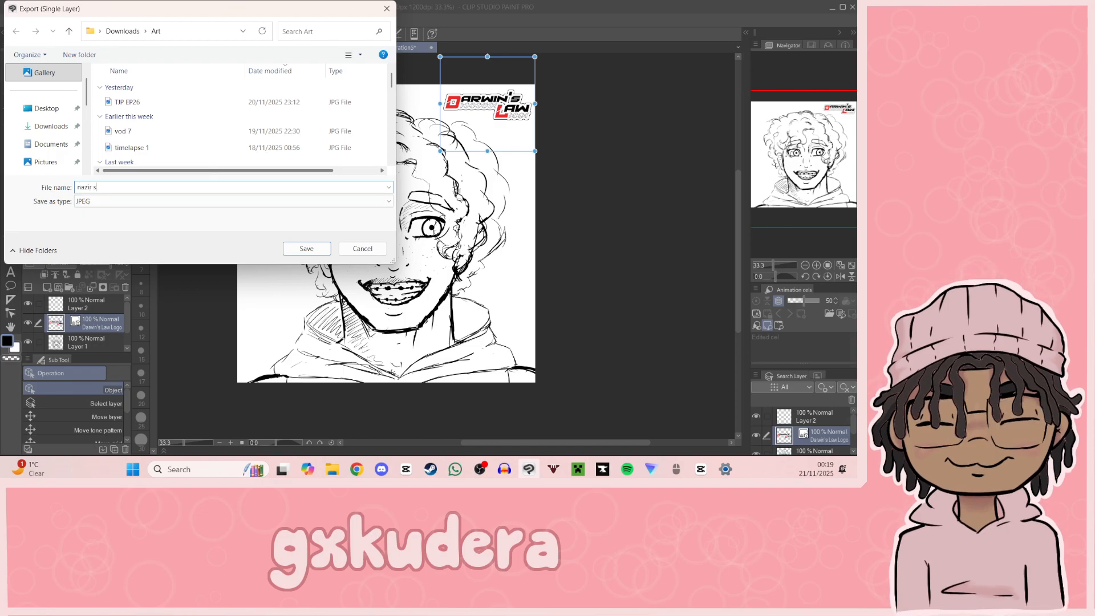
pyautogui.press('Return')
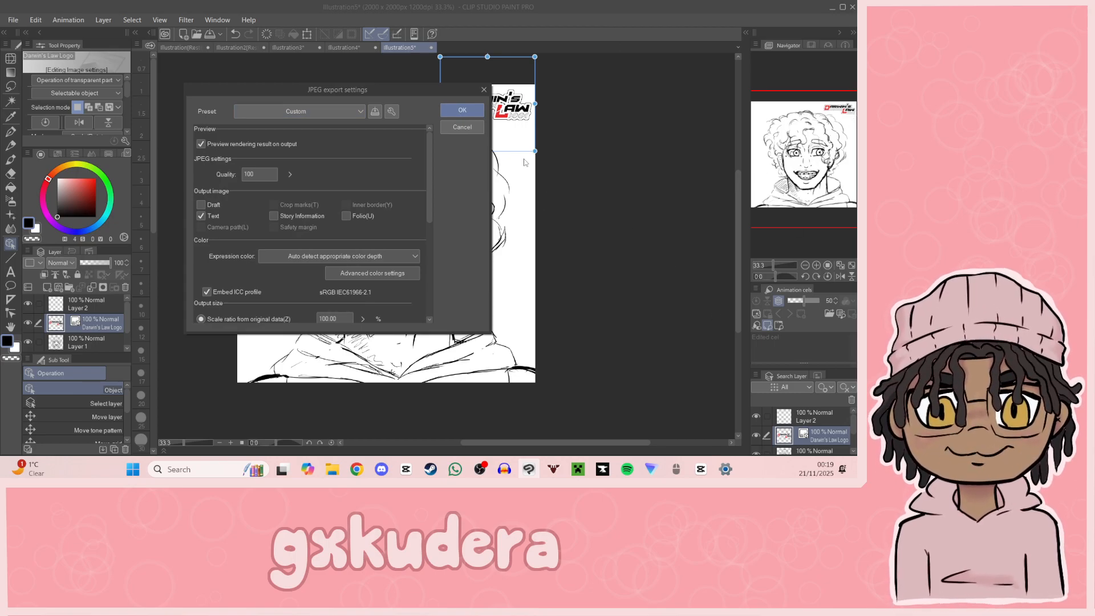
pyautogui.click(461, 109)
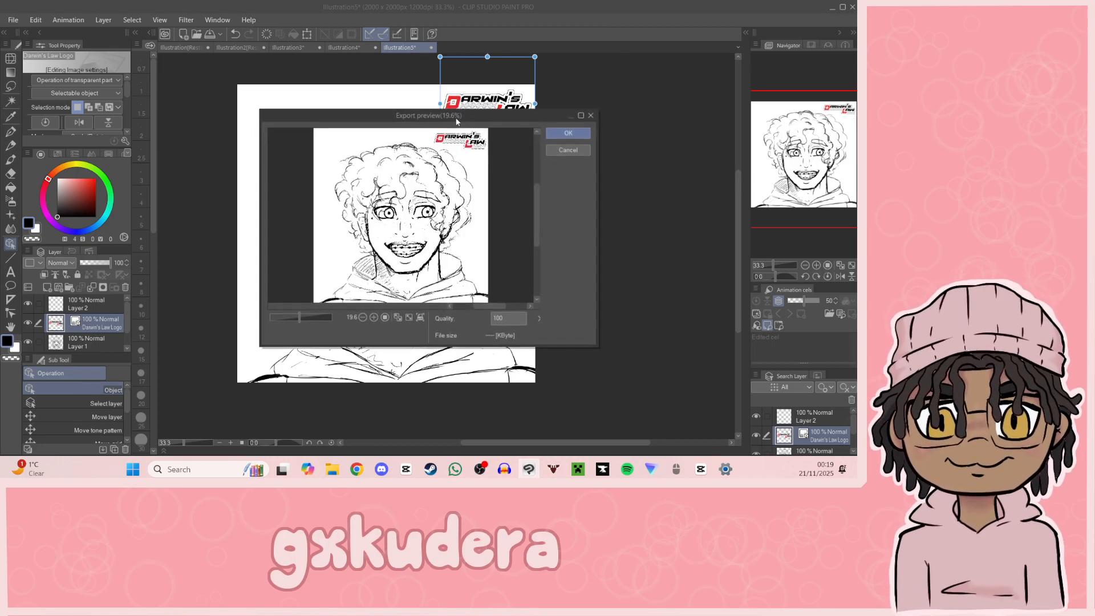
pyautogui.click(550, 135)
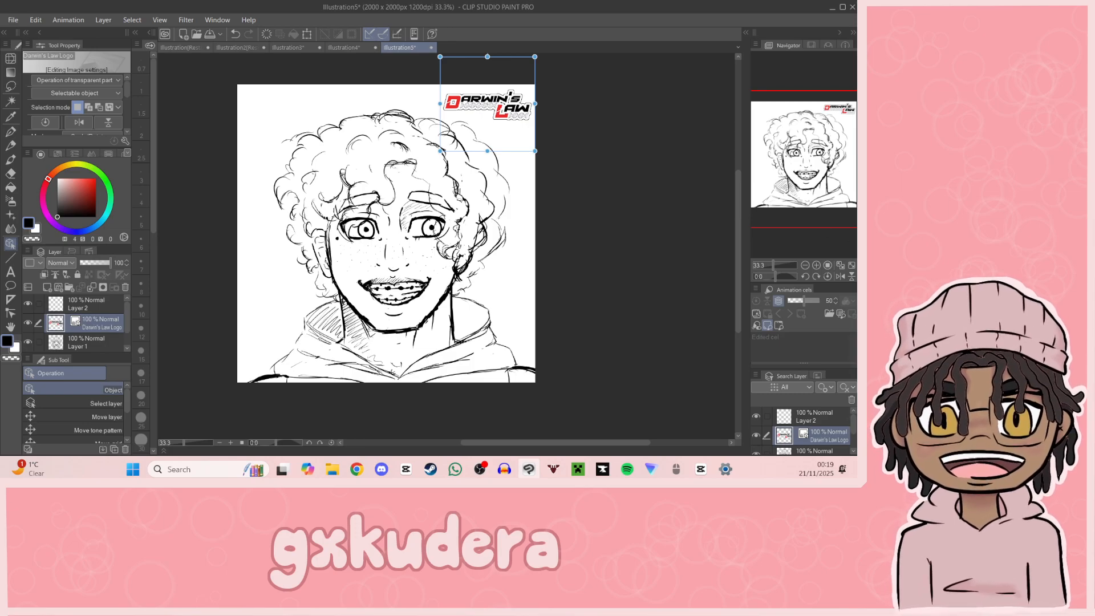
# Step: Lower the sketch layer, Layer 1, to 32% opacity and make Layer 2 the active layer
pyautogui.click(817, 266)
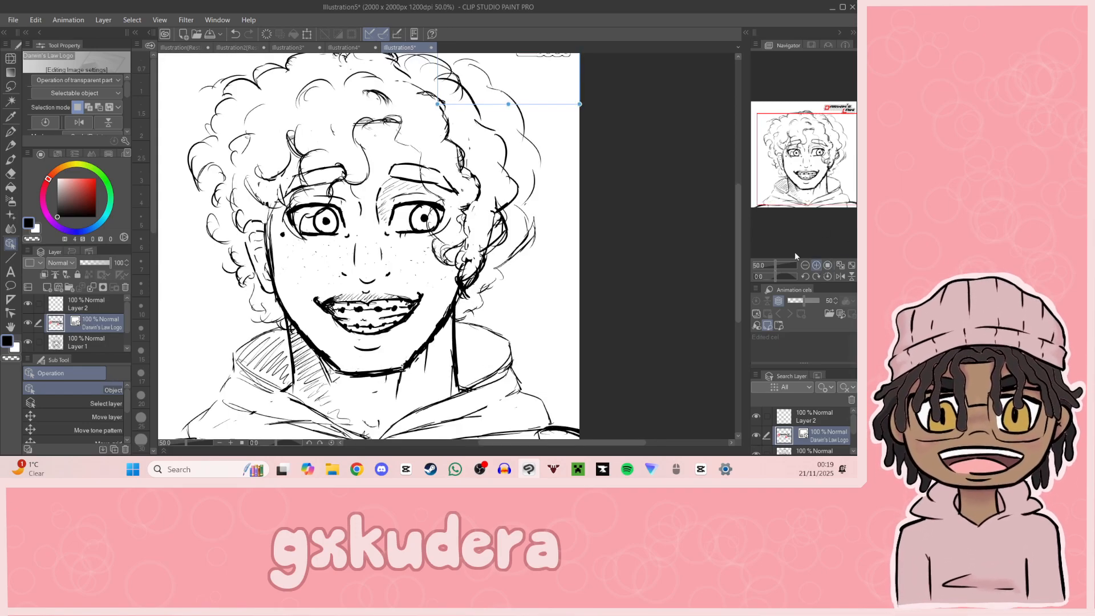
pyautogui.click(68, 309)
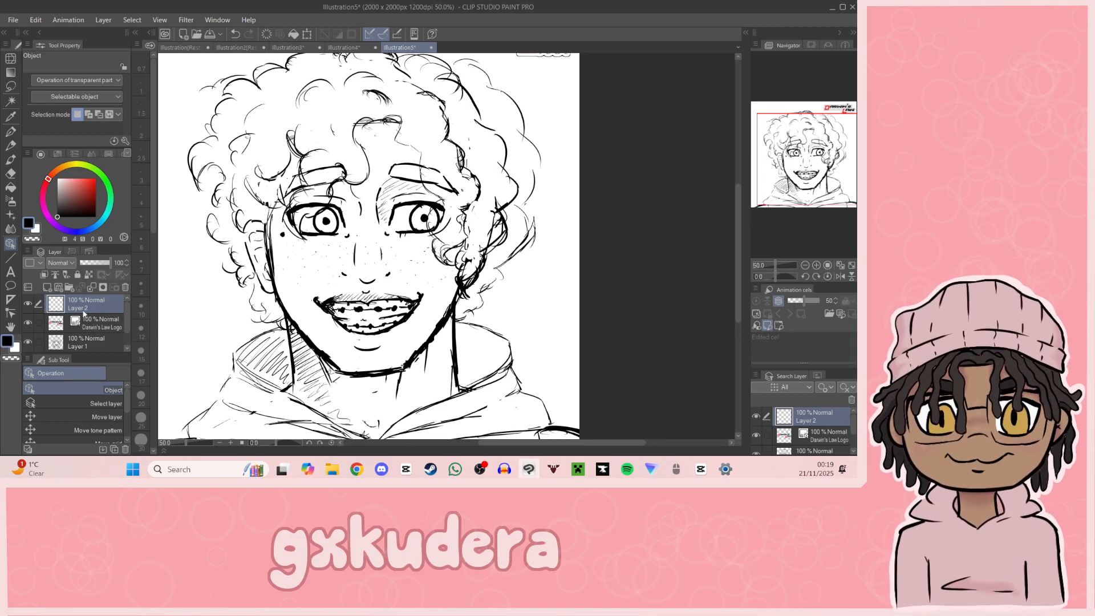
pyautogui.click(91, 343)
pyautogui.moveTo(96, 262); pyautogui.dragTo(90, 269)
pyautogui.click(110, 304)
# Step: Ink the inner corner line of the right-hand eye on Layer 2 with the G-pen at size 12
pyautogui.moveTo(803, 194)
pyautogui.mouseDown()
pyautogui.moveTo(803, 159)
pyautogui.moveTo(799, 178)
pyautogui.mouseUp()
pyautogui.click(816, 265)
pyautogui.click(816, 265)
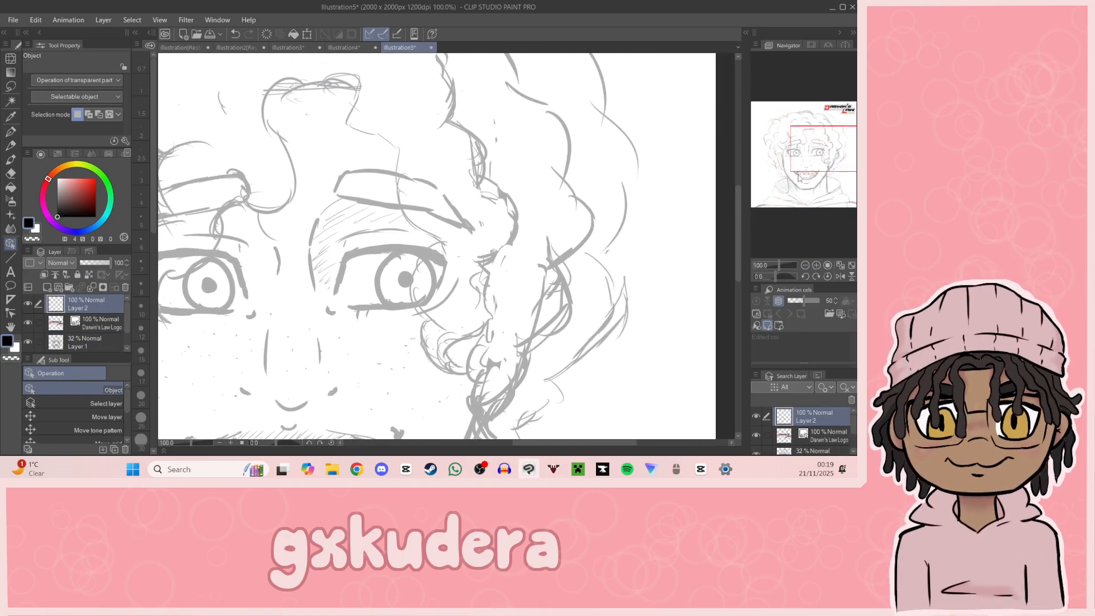
pyautogui.click(816, 265)
pyautogui.click(289, 295)
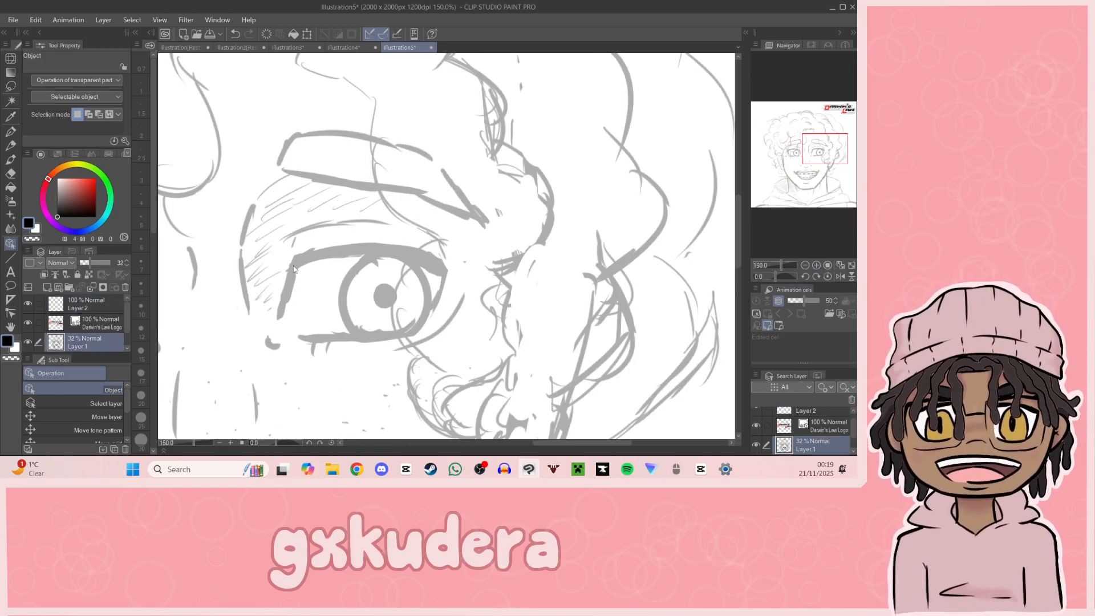
pyautogui.click(94, 304)
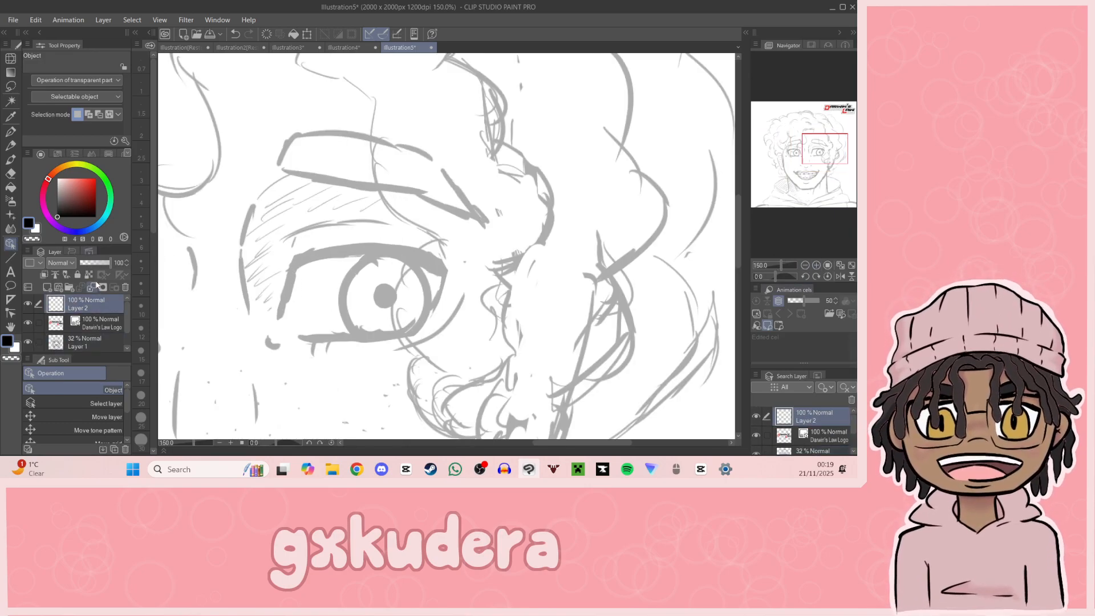
pyautogui.click(11, 132)
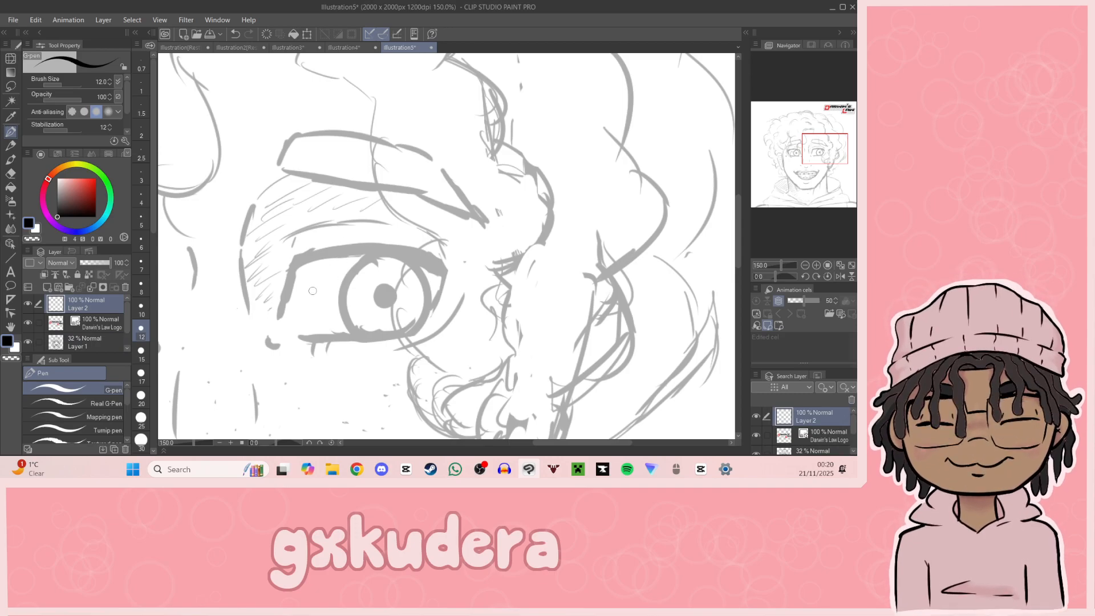
pyautogui.moveTo(296, 261); pyautogui.dragTo(279, 312)
pyautogui.moveTo(293, 264); pyautogui.dragTo(438, 267)
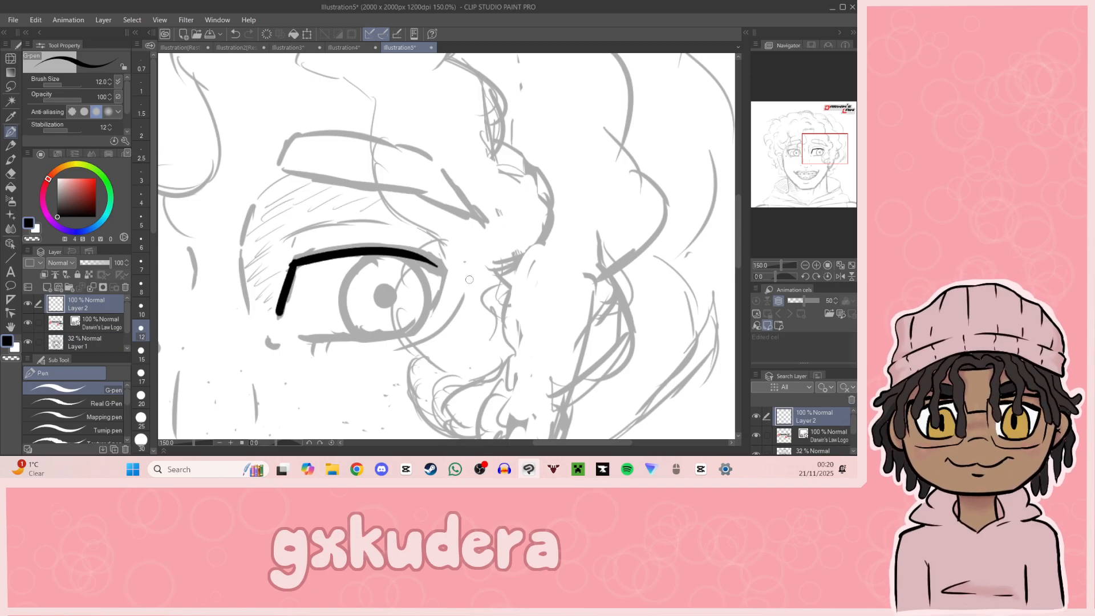
pyautogui.hotkey('ctrl', 'z')
pyautogui.moveTo(291, 263); pyautogui.dragTo(446, 268)
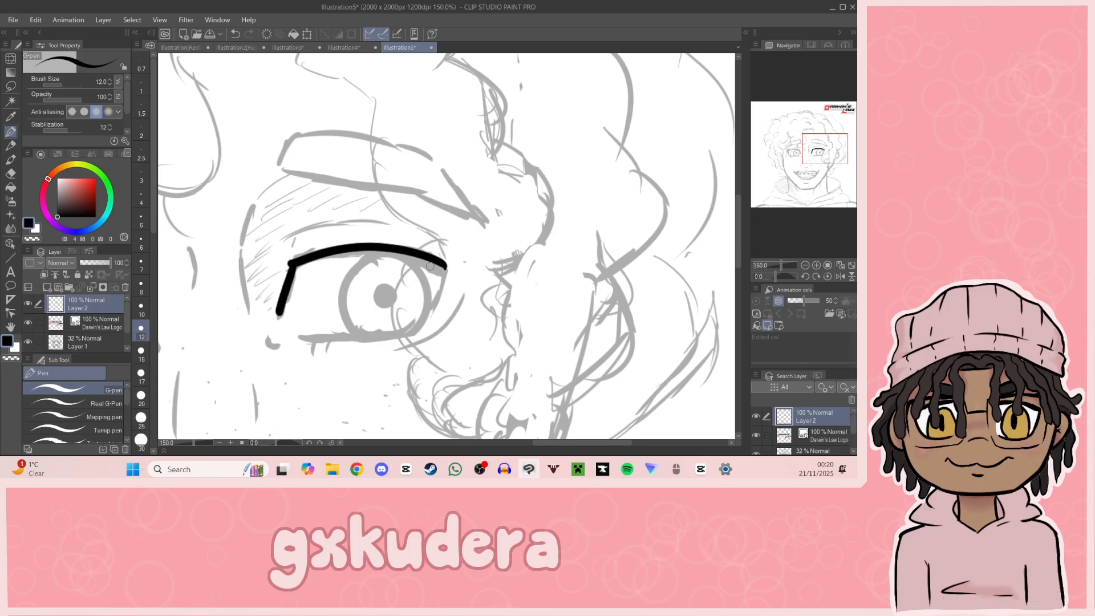
pyautogui.hotkey('ctrl', 'z')
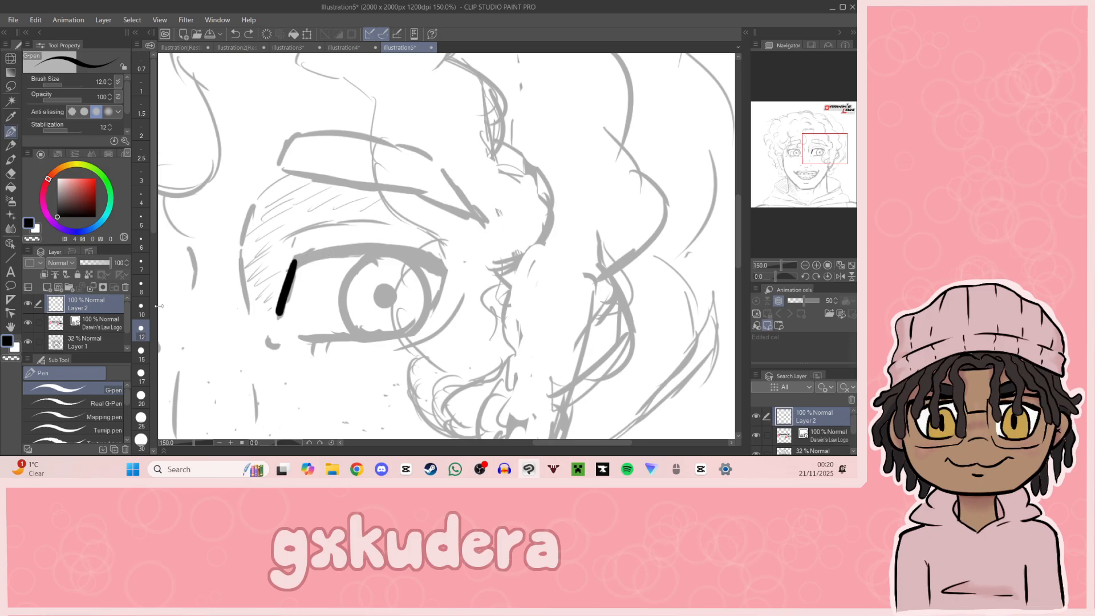
# Step: Ink the upper lash line and outer corner of the right-hand eye with the G-pen at size 15
pyautogui.click(144, 352)
pyautogui.moveTo(293, 263); pyautogui.dragTo(444, 266)
pyautogui.hotkey('ctrl', 'z')
pyautogui.moveTo(292, 264)
pyautogui.mouseDown()
pyautogui.moveTo(453, 269)
pyautogui.moveTo(427, 261)
pyautogui.moveTo(444, 277)
pyautogui.mouseUp()
pyautogui.hotkey('ctrl', 'z')
pyautogui.hotkey('ctrl', 'z')
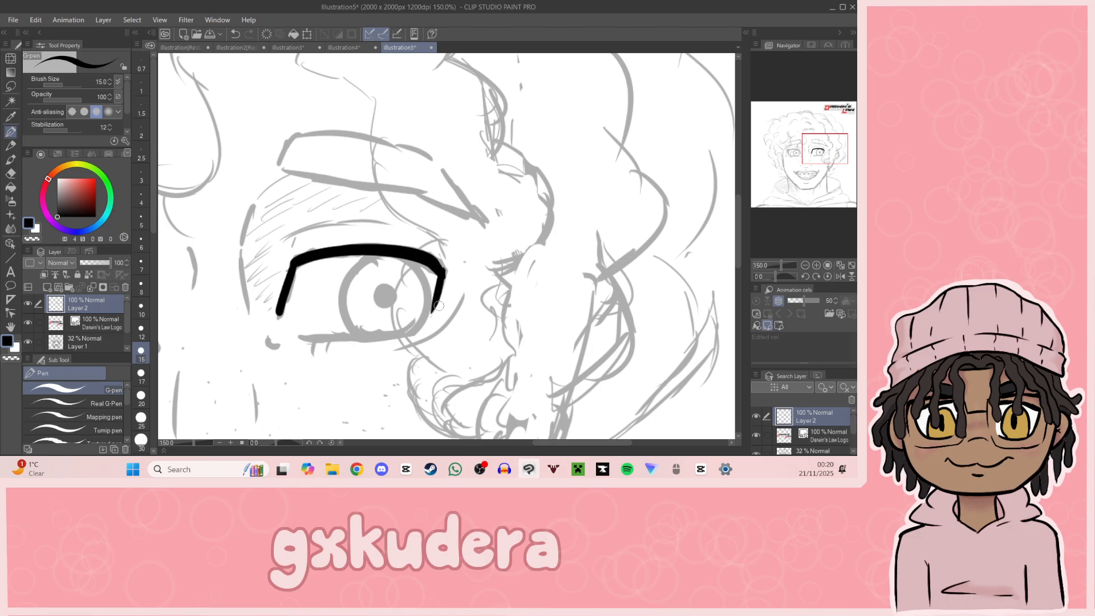
pyautogui.moveTo(443, 272); pyautogui.dragTo(437, 309)
# Step: Ink the lower lash line of the right-hand eye and the small curved mark at its inner corner
pyautogui.moveTo(302, 336)
pyautogui.mouseDown()
pyautogui.moveTo(418, 338)
pyautogui.moveTo(324, 334)
pyautogui.moveTo(407, 329)
pyautogui.mouseUp()
pyautogui.hotkey('ctrl', 'z')
pyautogui.hotkey('ctrl', 'z')
pyautogui.hotkey('ctrl', 'z')
pyautogui.moveTo(297, 337); pyautogui.dragTo(411, 332)
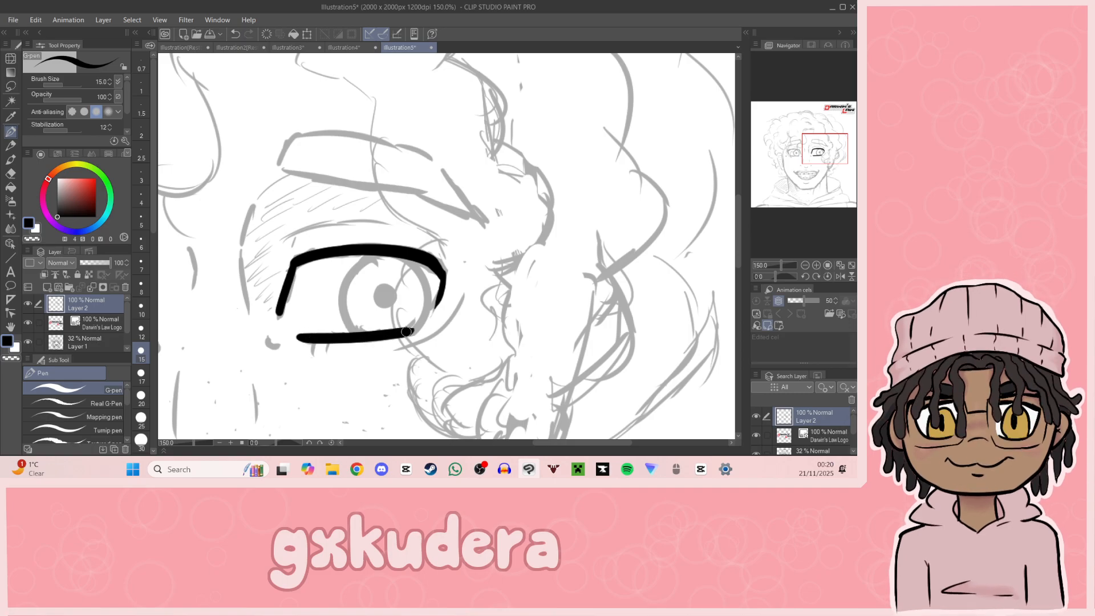
pyautogui.moveTo(266, 340); pyautogui.dragTo(283, 342)
pyautogui.moveTo(374, 255)
pyautogui.mouseDown()
pyautogui.moveTo(330, 311)
pyautogui.moveTo(387, 331)
pyautogui.mouseUp()
pyautogui.hotkey('ctrl', 'z')
pyautogui.moveTo(377, 255); pyautogui.dragTo(390, 332)
pyautogui.hotkey('ctrl', 'z')
pyautogui.moveTo(376, 256)
pyautogui.mouseDown()
pyautogui.moveTo(346, 284)
pyautogui.moveTo(398, 332)
pyautogui.mouseUp()
pyautogui.hotkey('ctrl', 'z')
pyautogui.moveTo(376, 255)
pyautogui.mouseDown()
pyautogui.moveTo(342, 327)
pyautogui.moveTo(392, 332)
pyautogui.mouseUp()
pyautogui.hotkey('ctrl', 'z')
# Step: Ink the round iris outline and solid pupil of the right-hand eye with the G-pen at size 12
pyautogui.click(141, 328)
pyautogui.moveTo(377, 255)
pyautogui.mouseDown()
pyautogui.moveTo(346, 311)
pyautogui.moveTo(379, 333)
pyautogui.mouseUp()
pyautogui.hotkey('ctrl', 'z')
pyautogui.moveTo(377, 255)
pyautogui.mouseDown()
pyautogui.moveTo(356, 275)
pyautogui.moveTo(382, 338)
pyautogui.mouseUp()
pyautogui.moveTo(410, 261)
pyautogui.mouseDown()
pyautogui.moveTo(403, 323)
pyautogui.moveTo(381, 295)
pyautogui.mouseUp()
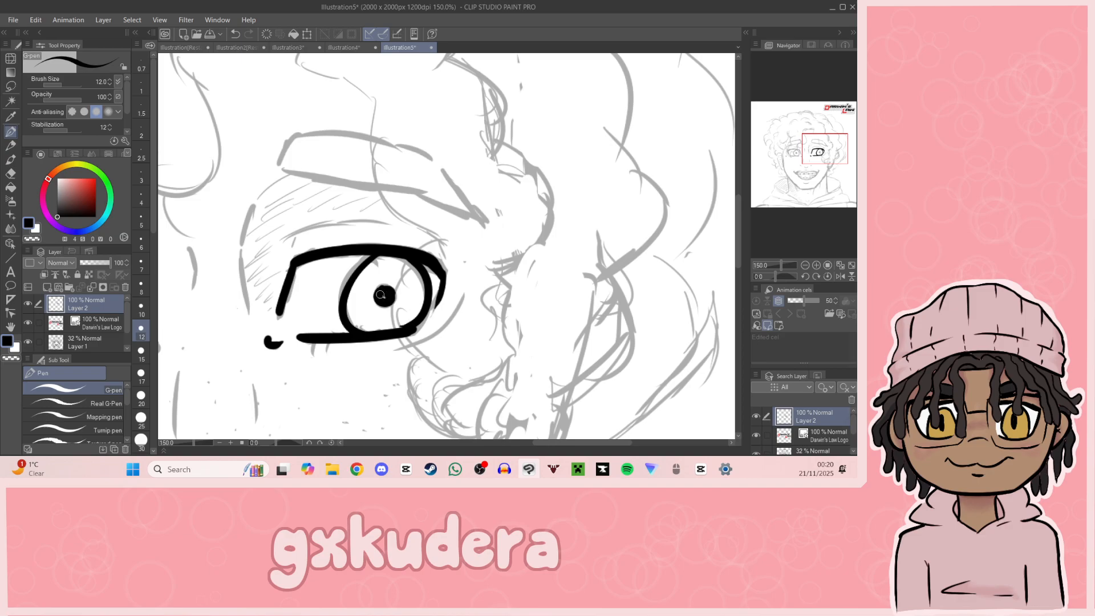
# Step: Add short lower lashes beneath the right-hand eye and ink the eyelid crease above it
pyautogui.moveTo(822, 194); pyautogui.dragTo(813, 153)
pyautogui.moveTo(451, 288)
pyautogui.mouseDown()
pyautogui.moveTo(447, 298)
pyautogui.moveTo(463, 297)
pyautogui.mouseUp()
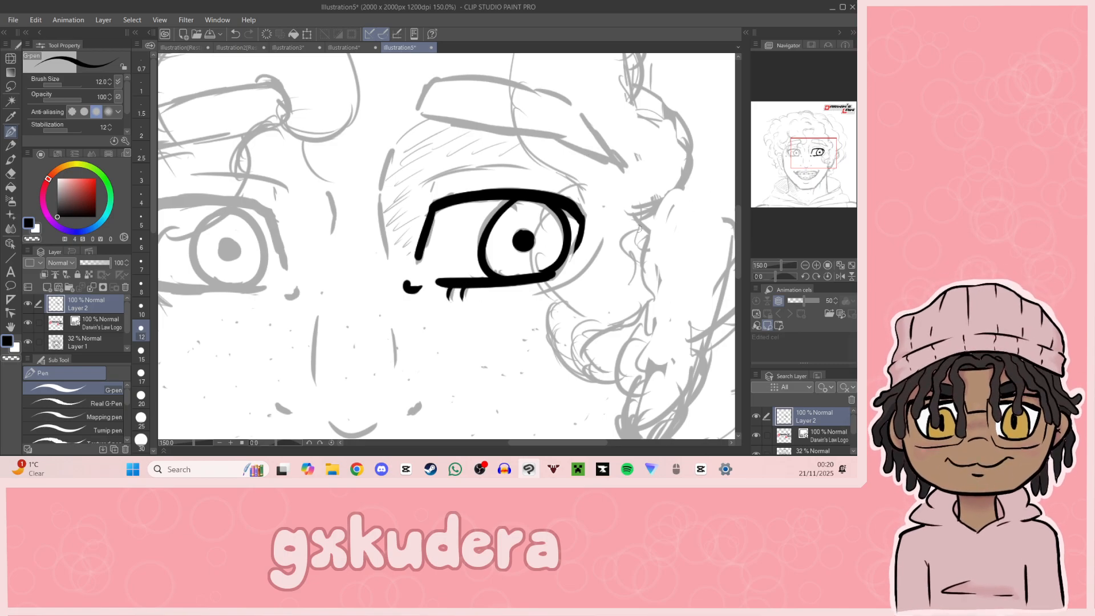
pyautogui.moveTo(777, 189)
pyautogui.mouseDown()
pyautogui.moveTo(776, 161)
pyautogui.moveTo(817, 173)
pyautogui.moveTo(819, 145)
pyautogui.mouseUp()
pyautogui.moveTo(374, 260)
pyautogui.mouseDown()
pyautogui.moveTo(366, 277)
pyautogui.moveTo(455, 250)
pyautogui.mouseUp()
# Step: Ink the long curved line beside the right-hand eye's inner corner and the short furrow line between the eyes
pyautogui.moveTo(330, 233)
pyautogui.mouseDown()
pyautogui.moveTo(316, 280)
pyautogui.moveTo(324, 343)
pyautogui.mouseUp()
pyautogui.hotkey('ctrl', 'z')
pyautogui.moveTo(314, 268); pyautogui.dragTo(326, 342)
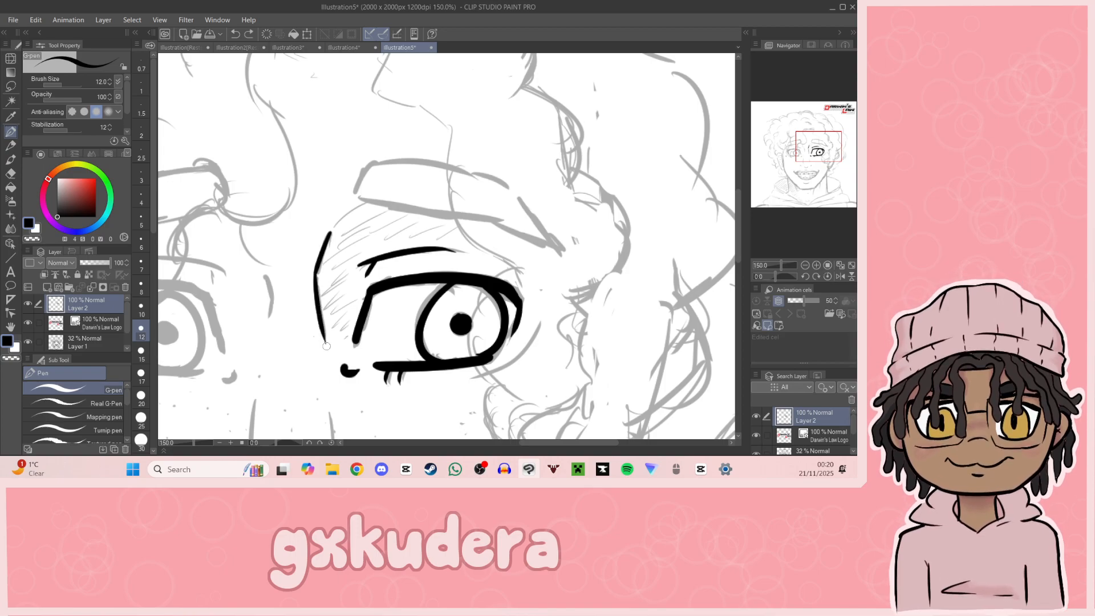
pyautogui.moveTo(265, 274)
pyautogui.mouseDown()
pyautogui.moveTo(276, 297)
pyautogui.moveTo(269, 321)
pyautogui.mouseUp()
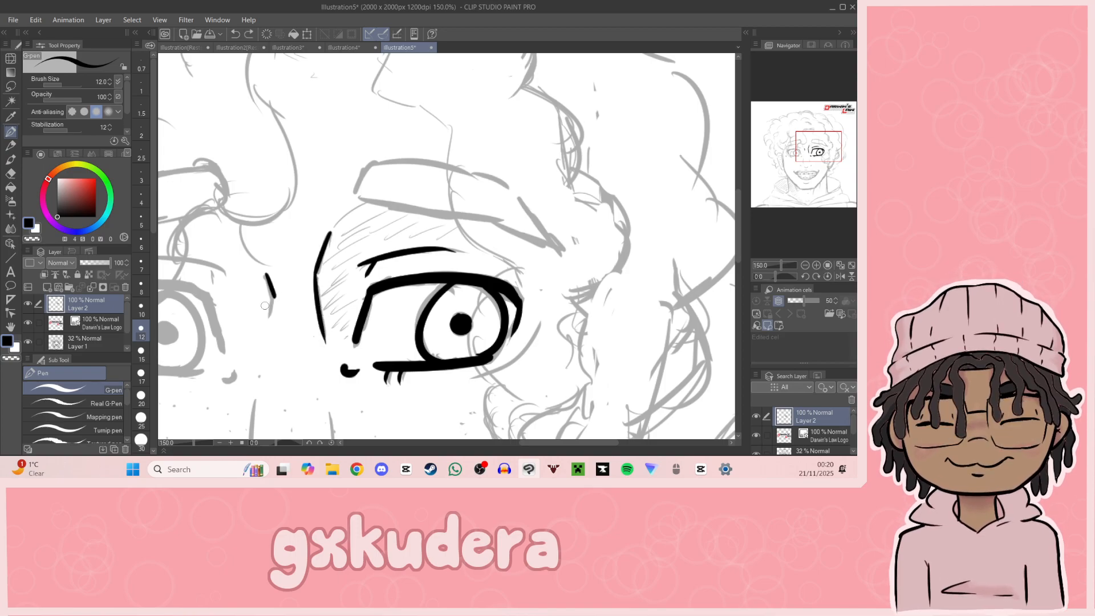
# Step: Ink the nose with two bridge lines, a curved tip and a small nostril mark on each side
pyautogui.moveTo(813, 169); pyautogui.dragTo(812, 159)
pyautogui.moveTo(334, 246); pyautogui.dragTo(333, 312)
pyautogui.hotkey('ctrl', 'z')
pyautogui.moveTo(410, 253); pyautogui.dragTo(411, 298)
pyautogui.moveTo(348, 350)
pyautogui.mouseDown()
pyautogui.moveTo(360, 362)
pyautogui.moveTo(427, 343)
pyautogui.mouseUp()
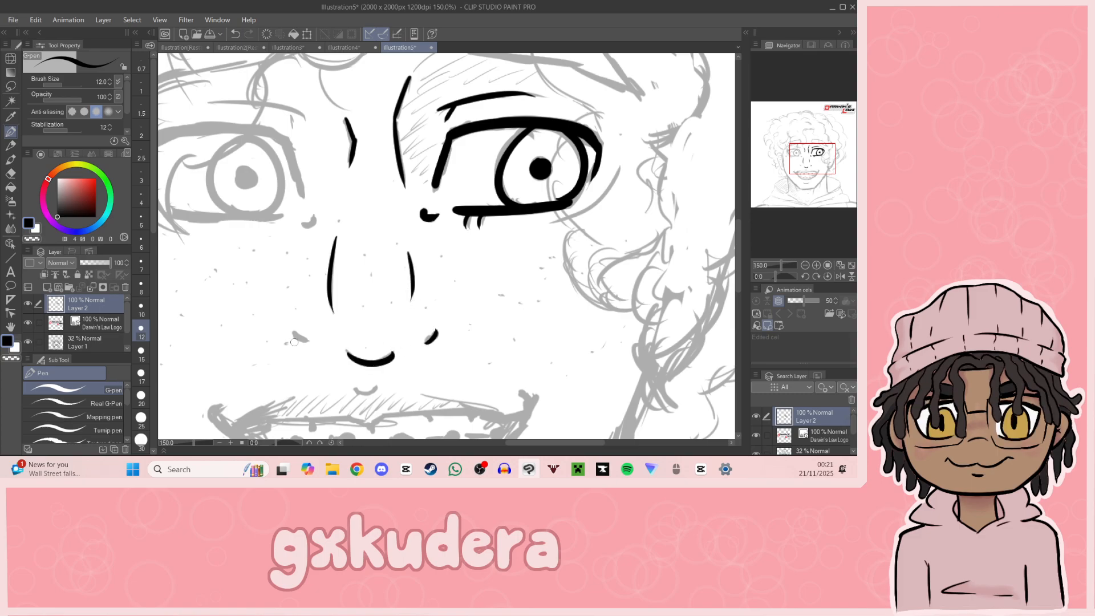
pyautogui.moveTo(294, 332); pyautogui.dragTo(308, 342)
pyautogui.moveTo(823, 188); pyautogui.dragTo(801, 154)
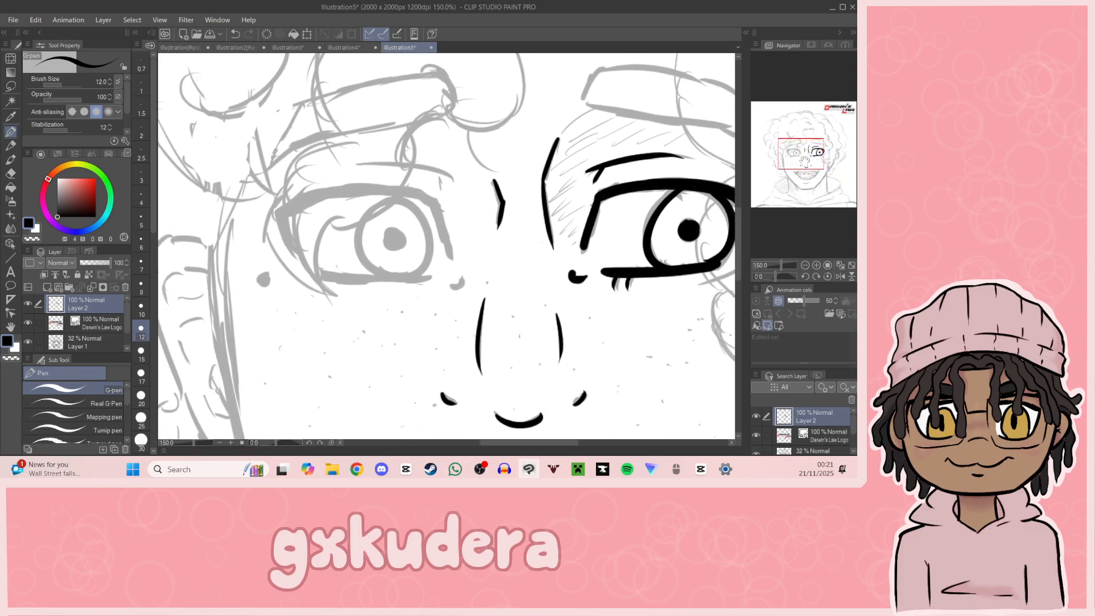
# Step: Set Layer 2's opacity to 0% and Layer 1's to 100% to show only the original sketch
pyautogui.click(803, 265)
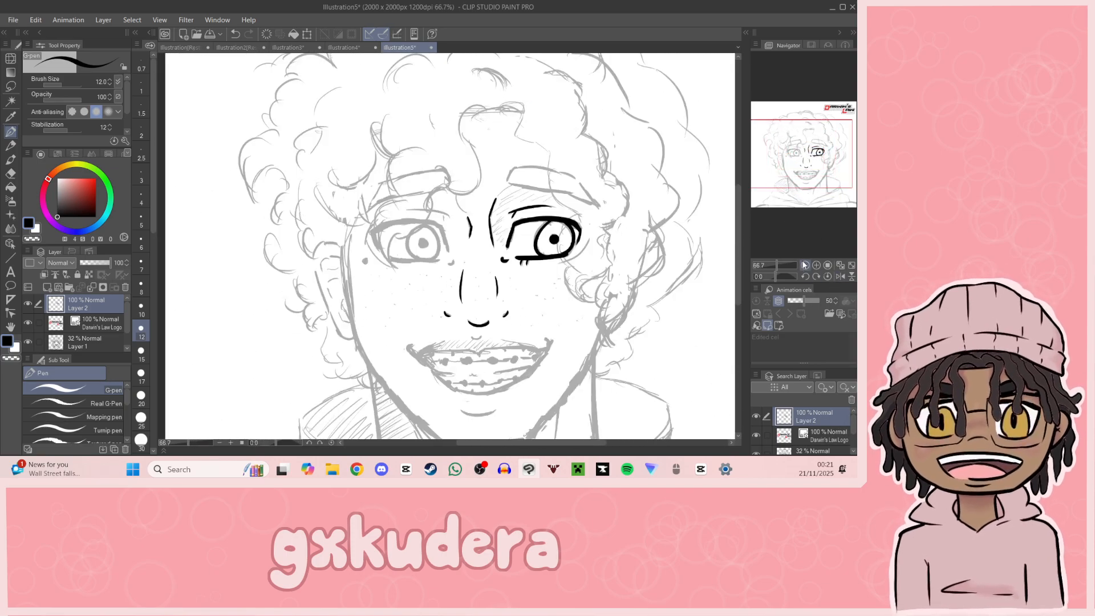
pyautogui.click(804, 264)
pyautogui.moveTo(108, 263)
pyautogui.mouseDown()
pyautogui.moveTo(78, 263)
pyautogui.moveTo(111, 263)
pyautogui.mouseUp()
pyautogui.click(97, 337)
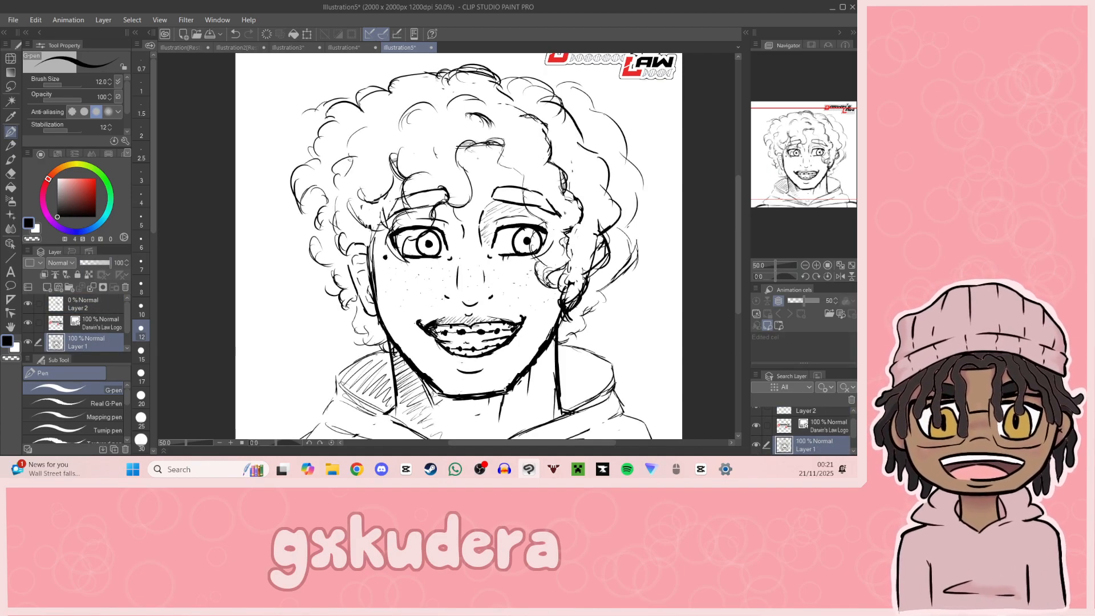
pyautogui.moveTo(816, 174); pyautogui.dragTo(819, 243)
pyautogui.click(805, 265)
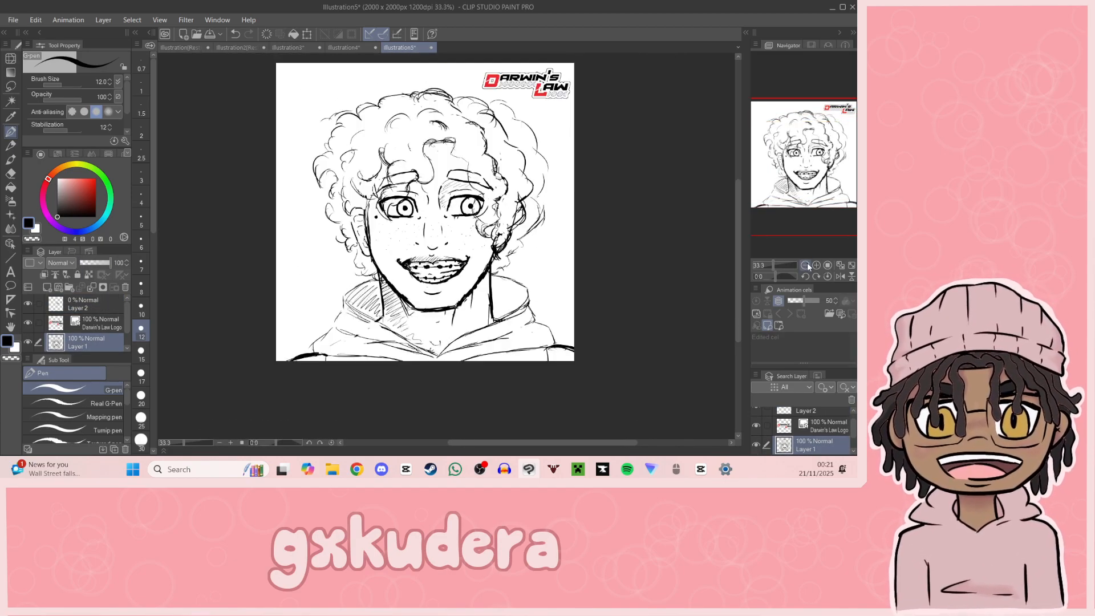
# Step: Flip the canvas view horizontally and back to check the sketch's proportions in mirror image
pyautogui.click(840, 276)
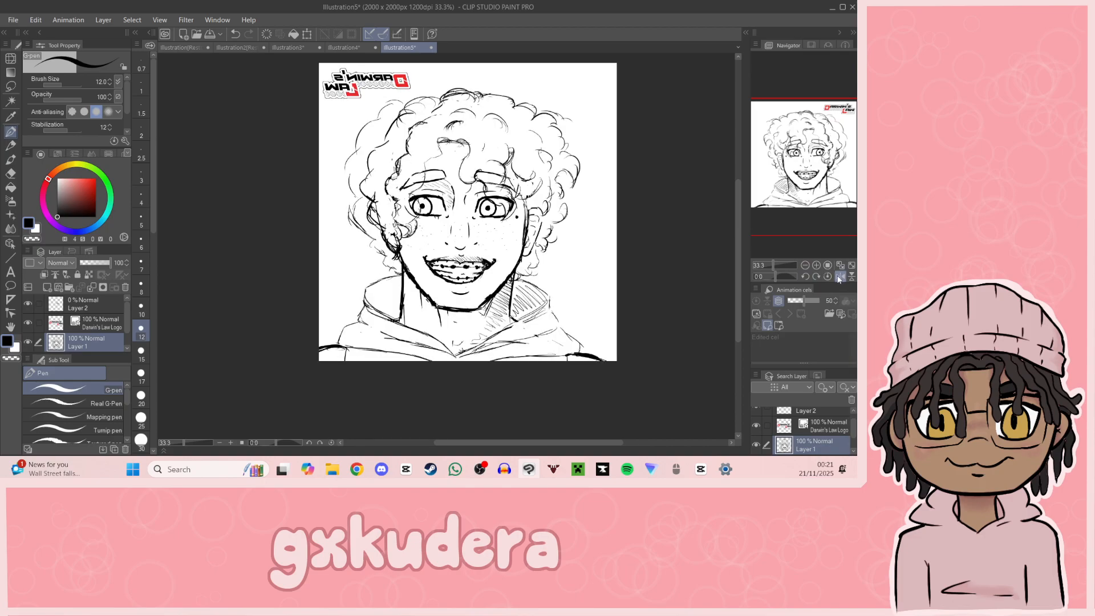
pyautogui.click(838, 277)
pyautogui.click(838, 277)
pyautogui.click(838, 277)
pyautogui.moveTo(808, 202); pyautogui.dragTo(817, 191)
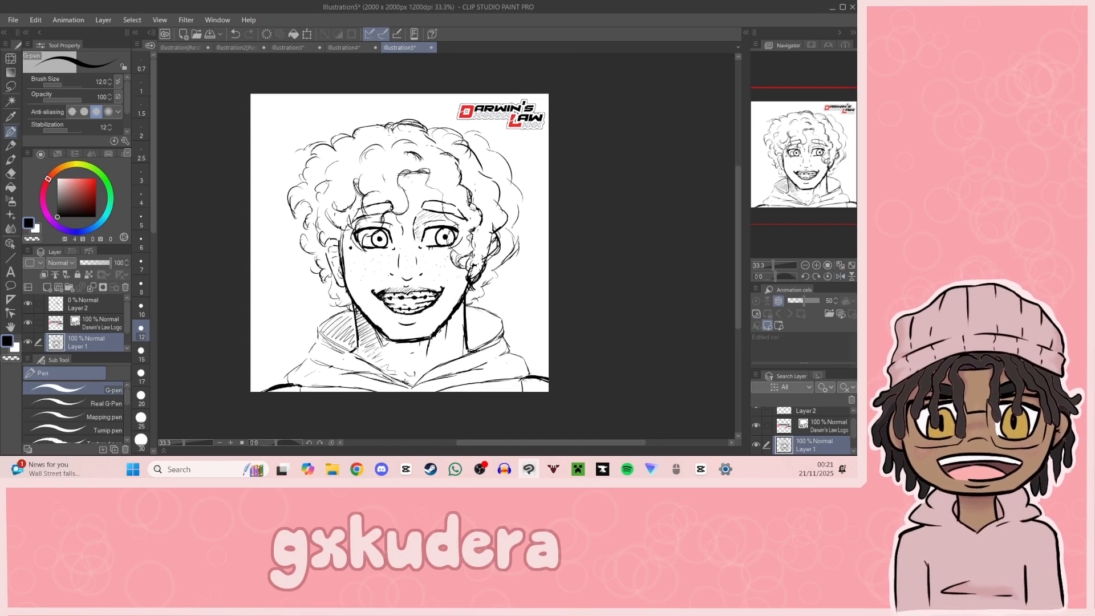
# Step: Set the opacity of sketch Layer 1 to 37% and line art Layer 2 to 100%, keeping Layer 2 active
pyautogui.click(816, 265)
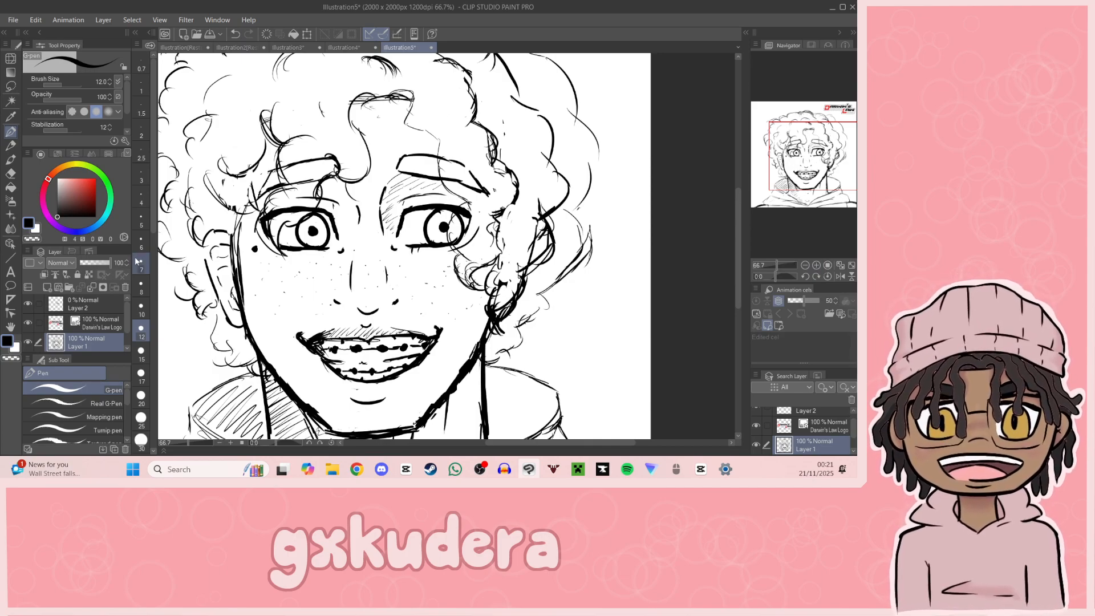
pyautogui.click(90, 263)
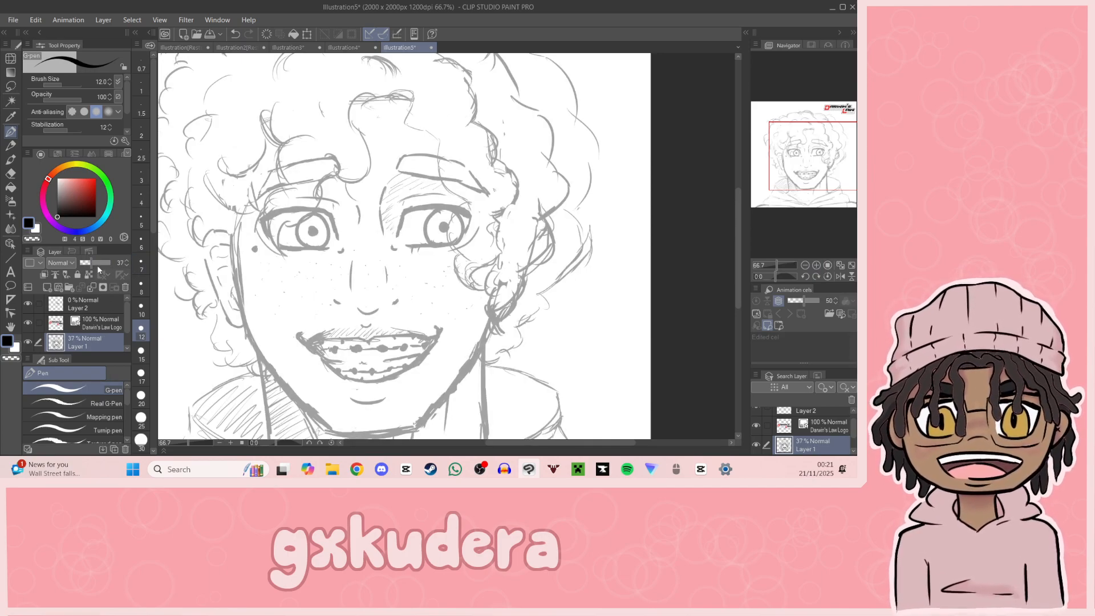
pyautogui.click(101, 300)
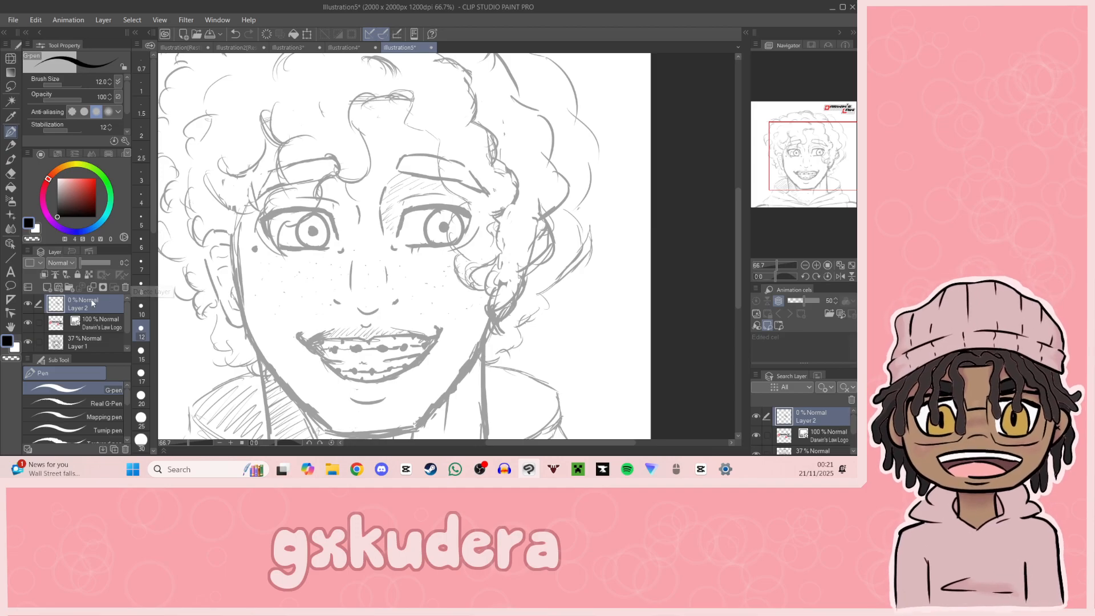
pyautogui.moveTo(94, 263); pyautogui.dragTo(163, 266)
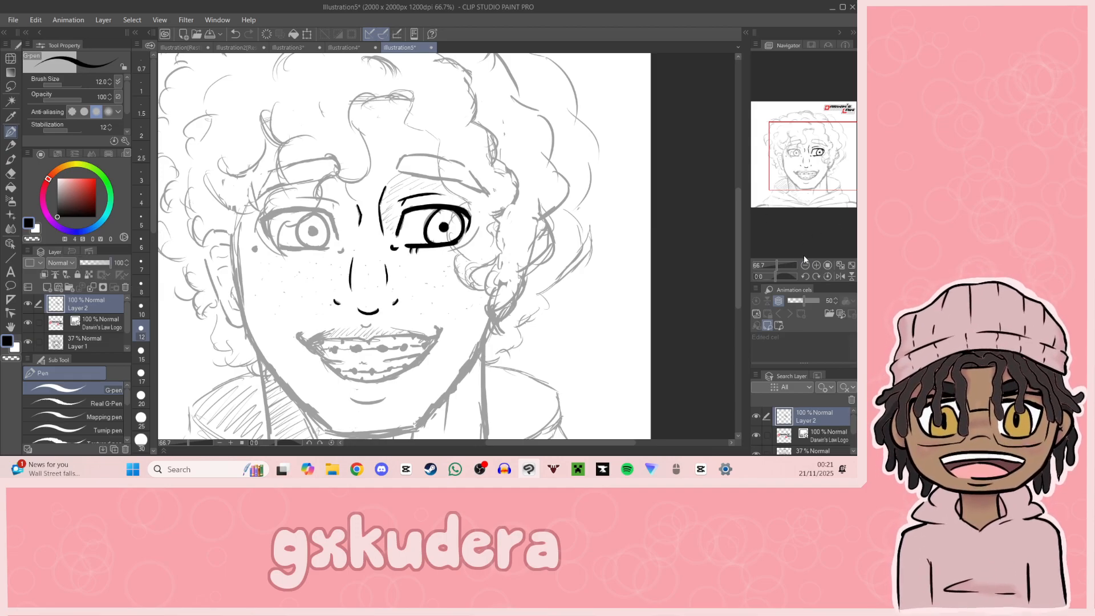
# Step: Ink the left-hand eye's inner edge, tear-duct mark and straight lower lid line with the size 12 G-pen
pyautogui.click(818, 267)
pyautogui.moveTo(810, 191); pyautogui.dragTo(802, 149)
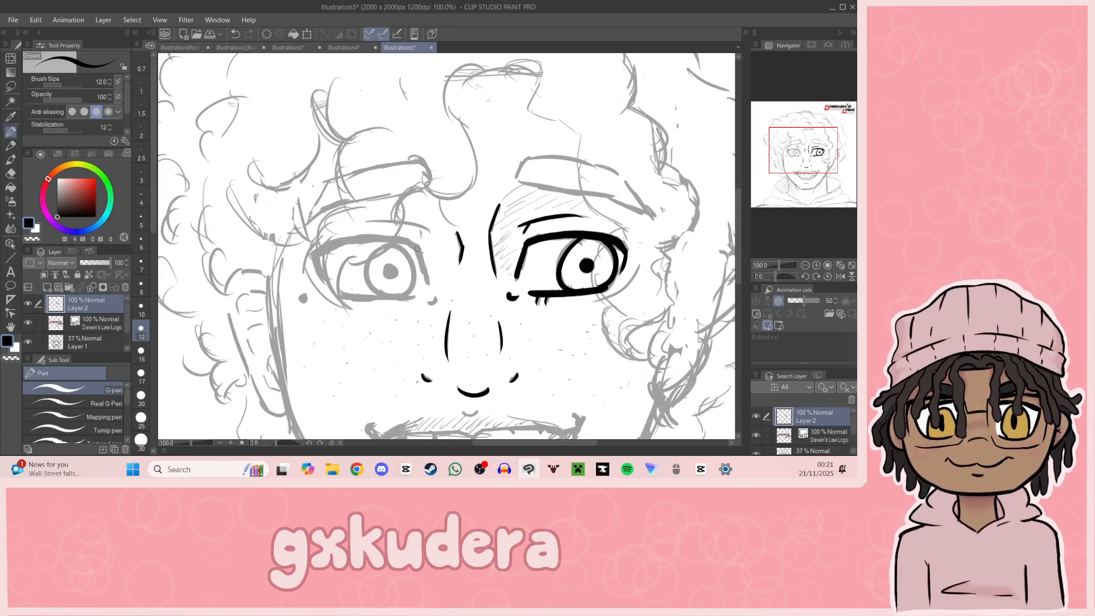
pyautogui.hotkey('ctrl', 'z')
pyautogui.moveTo(397, 237)
pyautogui.mouseDown()
pyautogui.moveTo(424, 247)
pyautogui.moveTo(401, 240)
pyautogui.moveTo(434, 300)
pyautogui.mouseUp()
pyautogui.hotkey('ctrl', 'z')
pyautogui.moveTo(341, 298); pyautogui.dragTo(412, 296)
# Step: Mirror the canvas view and ink the same eye's round iris outline and solid pupil
pyautogui.click(840, 276)
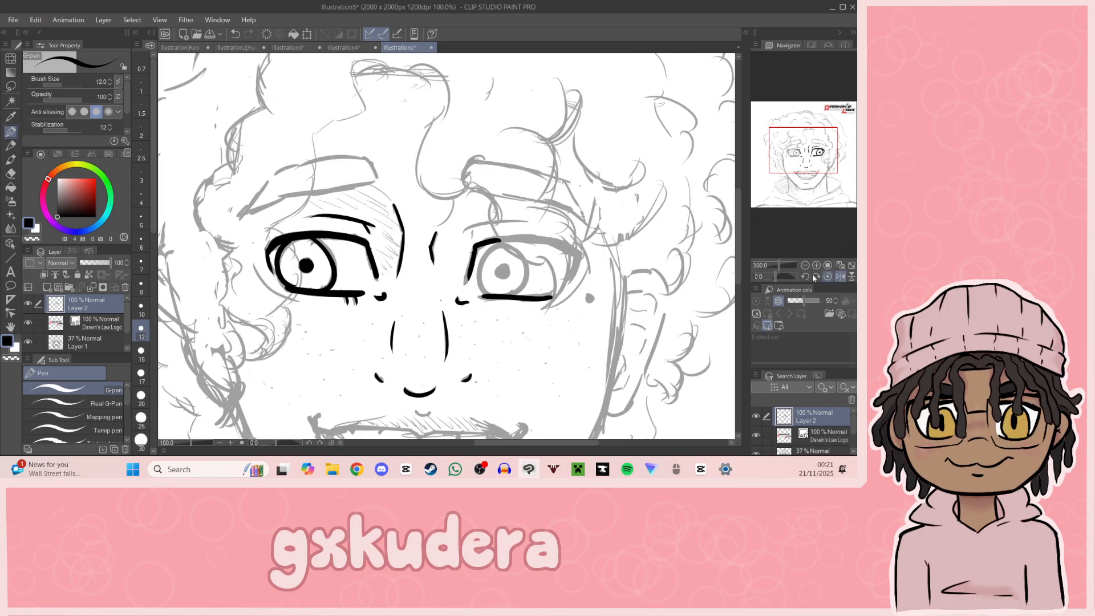
pyautogui.moveTo(502, 245)
pyautogui.mouseDown()
pyautogui.moveTo(480, 280)
pyautogui.moveTo(501, 298)
pyautogui.mouseUp()
pyautogui.hotkey('ctrl', 'z')
pyautogui.moveTo(502, 247)
pyautogui.mouseDown()
pyautogui.moveTo(488, 290)
pyautogui.moveTo(499, 292)
pyautogui.mouseUp()
pyautogui.moveTo(503, 247)
pyautogui.mouseDown()
pyautogui.moveTo(517, 290)
pyautogui.moveTo(520, 273)
pyautogui.moveTo(498, 292)
pyautogui.moveTo(520, 284)
pyautogui.moveTo(493, 271)
pyautogui.moveTo(500, 244)
pyautogui.moveTo(493, 296)
pyautogui.mouseUp()
pyautogui.hotkey('ctrl', 'z')
pyautogui.hotkey('ctrl', 'z')
pyautogui.hotkey('ctrl', 'z')
# Step: Ink the thick upper lid line of that eye out to its angled outer corner
pyautogui.moveTo(499, 246)
pyautogui.mouseDown()
pyautogui.moveTo(524, 288)
pyautogui.moveTo(525, 265)
pyautogui.moveTo(515, 294)
pyautogui.moveTo(501, 273)
pyautogui.moveTo(555, 244)
pyautogui.moveTo(510, 240)
pyautogui.moveTo(577, 259)
pyautogui.mouseUp()
pyautogui.hotkey('ctrl', 'z')
pyautogui.hotkey('ctrl', 'z')
pyautogui.hotkey('ctrl', 'z')
pyautogui.hotkey('ctrl', 'z')
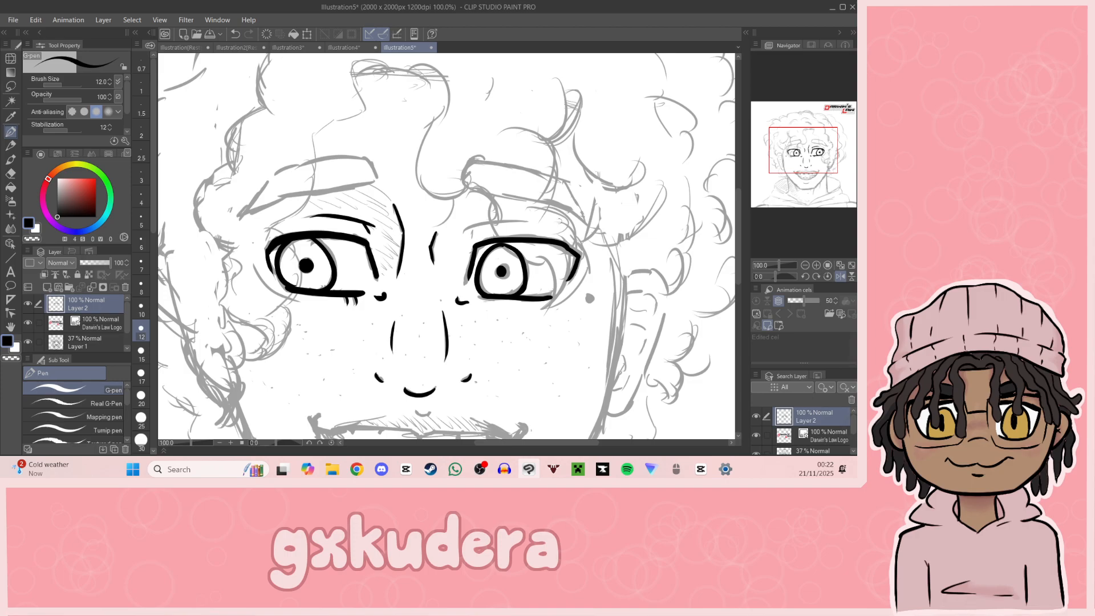
# Step: Ink the eyelid crease above that eye and return the canvas to its unmirrored view
pyautogui.moveTo(463, 230)
pyautogui.mouseDown()
pyautogui.moveTo(506, 221)
pyautogui.moveTo(534, 221)
pyautogui.mouseUp()
pyautogui.hotkey('ctrl', 'z')
pyautogui.click(840, 276)
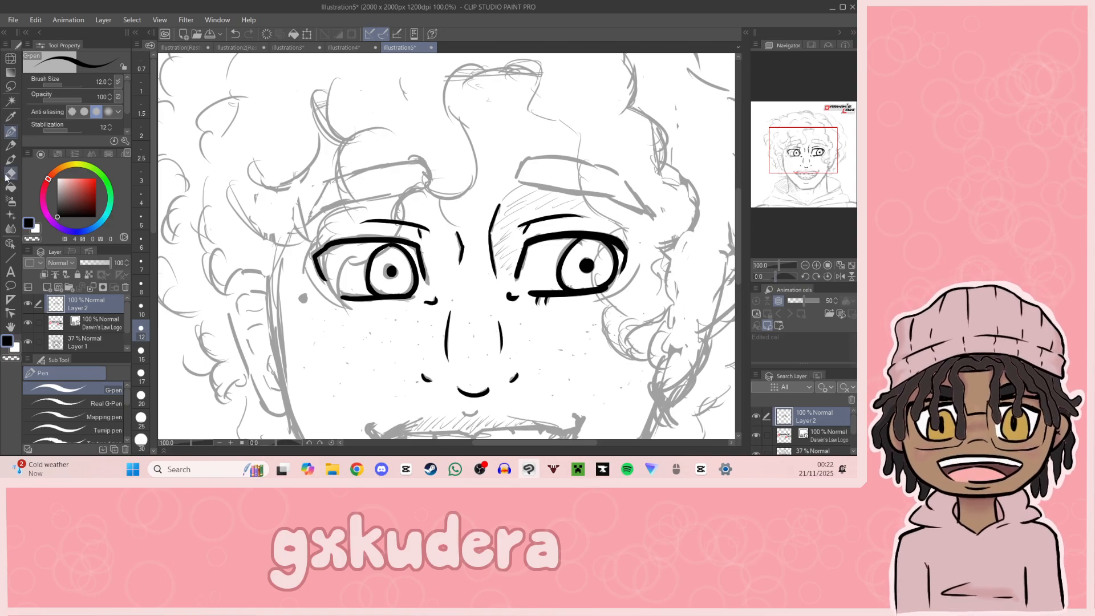
# Step: Erase the outer part of the left-hand eyelid crease and ink the round mole below that eye's outer corner
pyautogui.press('e')
pyautogui.moveTo(393, 219); pyautogui.dragTo(363, 221)
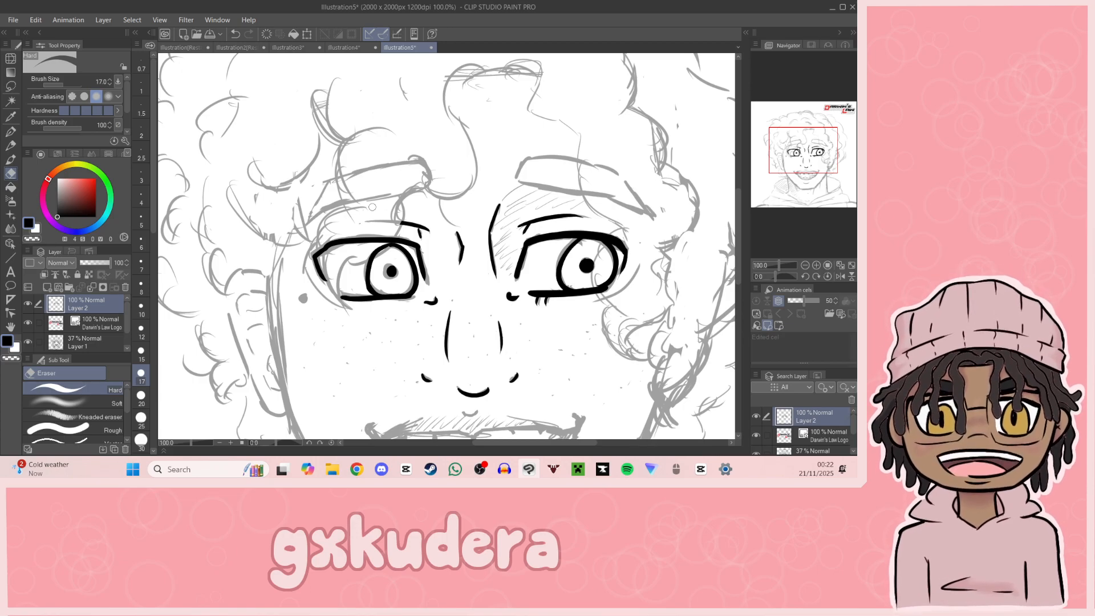
pyautogui.press('p')
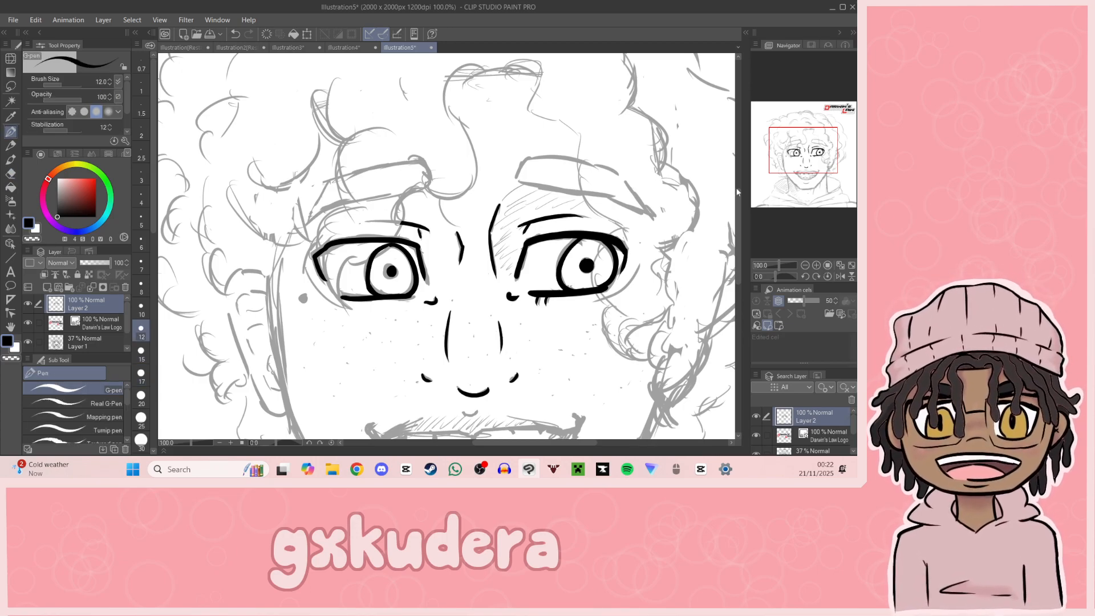
pyautogui.moveTo(302, 298); pyautogui.dragTo(304, 300)
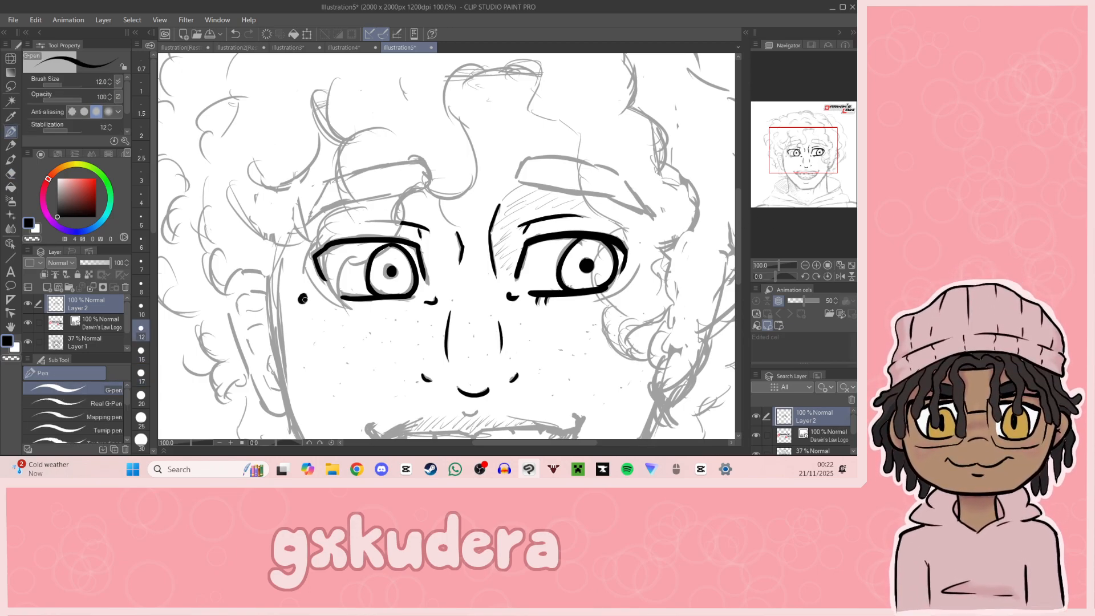
# Step: Ink the mouth's left-hand corner hook and the left half of the upper lip line
pyautogui.moveTo(798, 180)
pyautogui.mouseDown()
pyautogui.moveTo(798, 190)
pyautogui.moveTo(798, 181)
pyautogui.mouseUp()
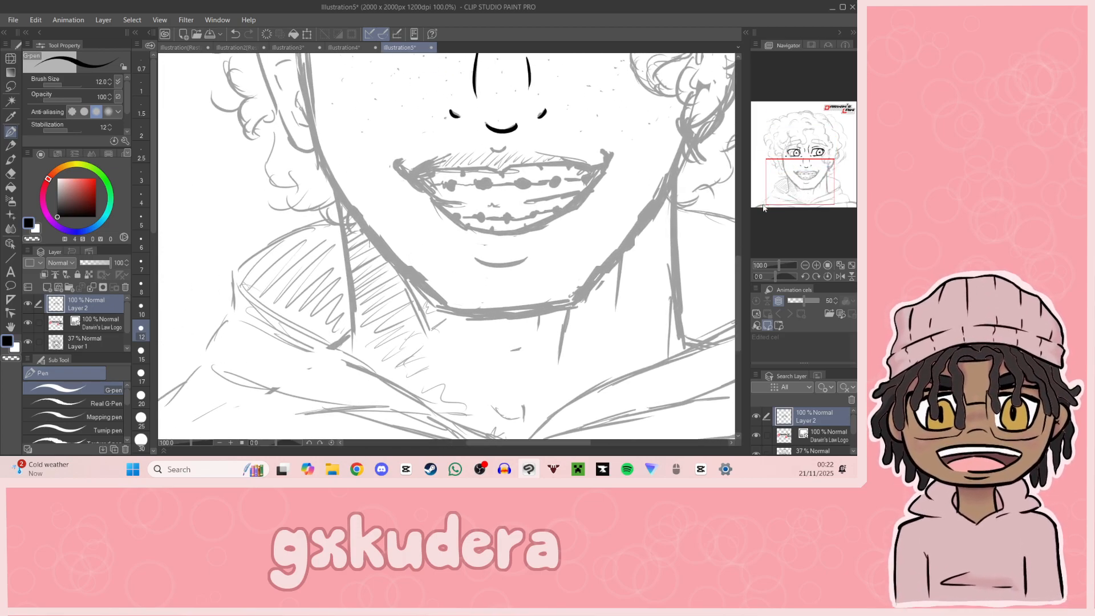
pyautogui.moveTo(809, 184); pyautogui.dragTo(807, 175)
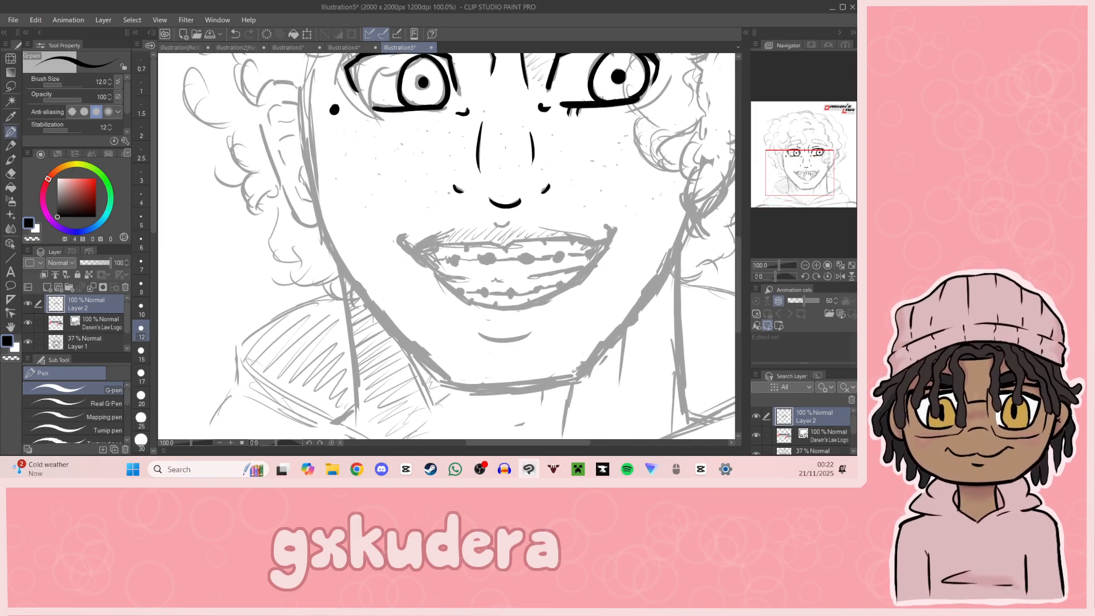
pyautogui.moveTo(404, 236)
pyautogui.mouseDown()
pyautogui.moveTo(410, 249)
pyautogui.moveTo(500, 248)
pyautogui.moveTo(425, 250)
pyautogui.moveTo(588, 244)
pyautogui.mouseUp()
pyautogui.hotkey('ctrl', 'z')
pyautogui.hotkey('ctrl', 'z')
pyautogui.hotkey('ctrl', 'z')
pyautogui.hotkey('ctrl', 'z')
pyautogui.hotkey('ctrl', 'z')
pyautogui.hotkey('ctrl', 'z')
pyautogui.moveTo(514, 245); pyautogui.dragTo(613, 241)
pyautogui.hotkey('ctrl', 'z')
pyautogui.hotkey('ctrl', 'z')
pyautogui.hotkey('ctrl', 'z')
# Step: Ink the small dip at the upper lip's centre and extend the line to the right-hand mouth corner
pyautogui.hotkey('ctrl', 'z')
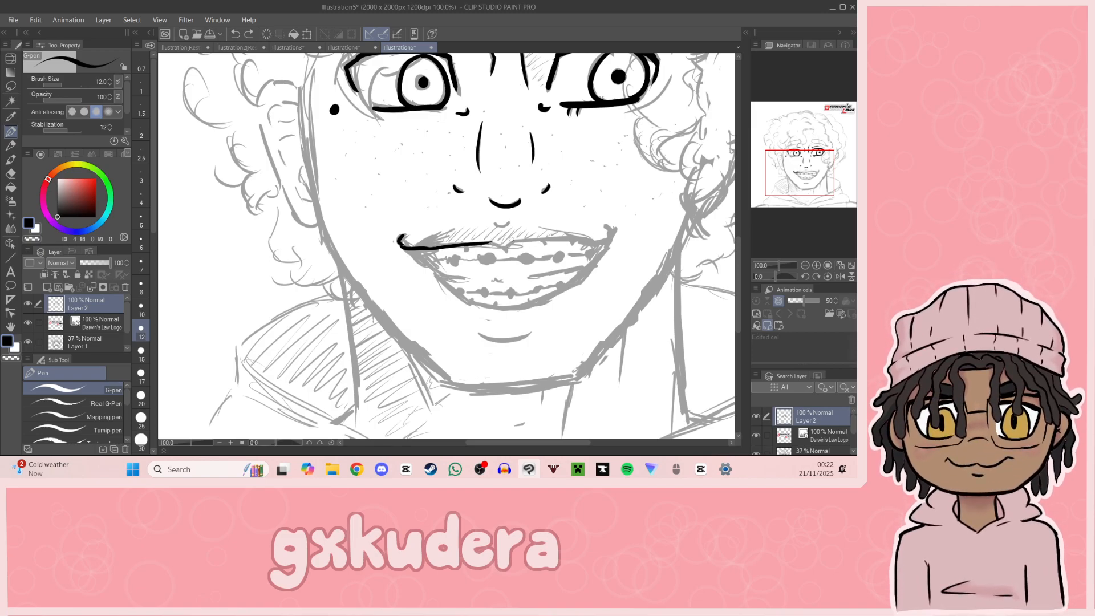
pyautogui.moveTo(488, 244); pyautogui.dragTo(609, 239)
pyautogui.hotkey('ctrl', 'z')
pyautogui.hotkey('ctrl', 'z')
pyautogui.hotkey('ctrl', 'z')
pyautogui.hotkey('ctrl', 'z')
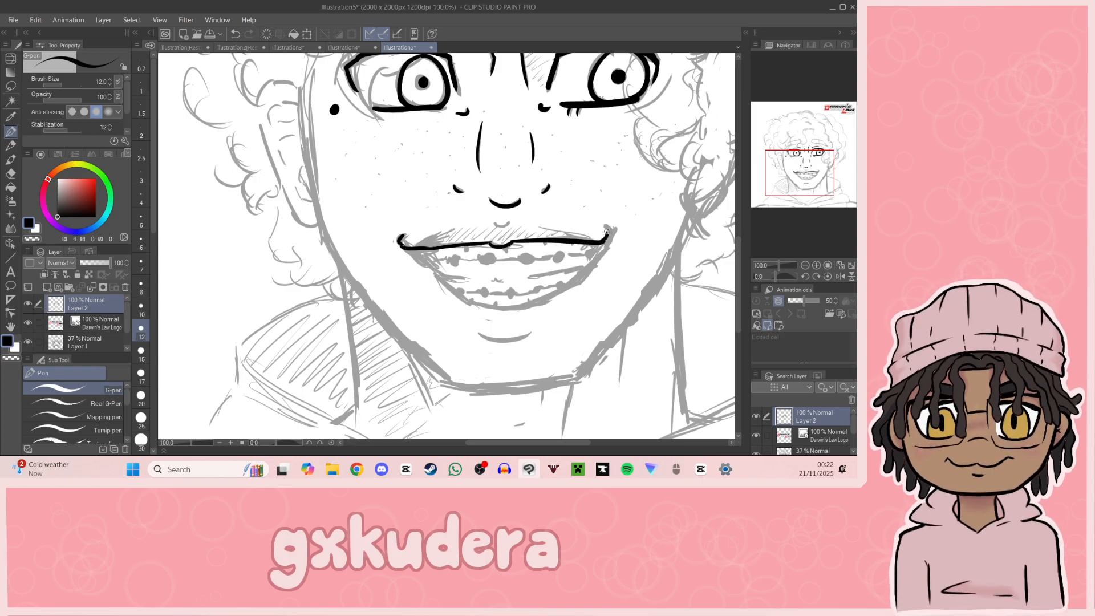
# Step: Ink the open mouth's lower curve from the left-hand corner down and up to the right-hand corner
pyautogui.moveTo(816, 191)
pyautogui.mouseDown()
pyautogui.moveTo(806, 163)
pyautogui.moveTo(805, 176)
pyautogui.mouseUp()
pyautogui.moveTo(368, 217); pyautogui.dragTo(421, 266)
pyautogui.hotkey('ctrl', 'z')
pyautogui.moveTo(360, 218); pyautogui.dragTo(421, 263)
pyautogui.hotkey('ctrl', 'z')
pyautogui.moveTo(360, 217); pyautogui.dragTo(433, 267)
pyautogui.hotkey('ctrl', 'z')
pyautogui.moveTo(352, 216)
pyautogui.mouseDown()
pyautogui.moveTo(398, 253)
pyautogui.moveTo(484, 281)
pyautogui.moveTo(432, 272)
pyautogui.moveTo(521, 251)
pyautogui.moveTo(559, 211)
pyautogui.mouseUp()
pyautogui.hotkey('ctrl', 'z')
pyautogui.moveTo(518, 253); pyautogui.dragTo(559, 212)
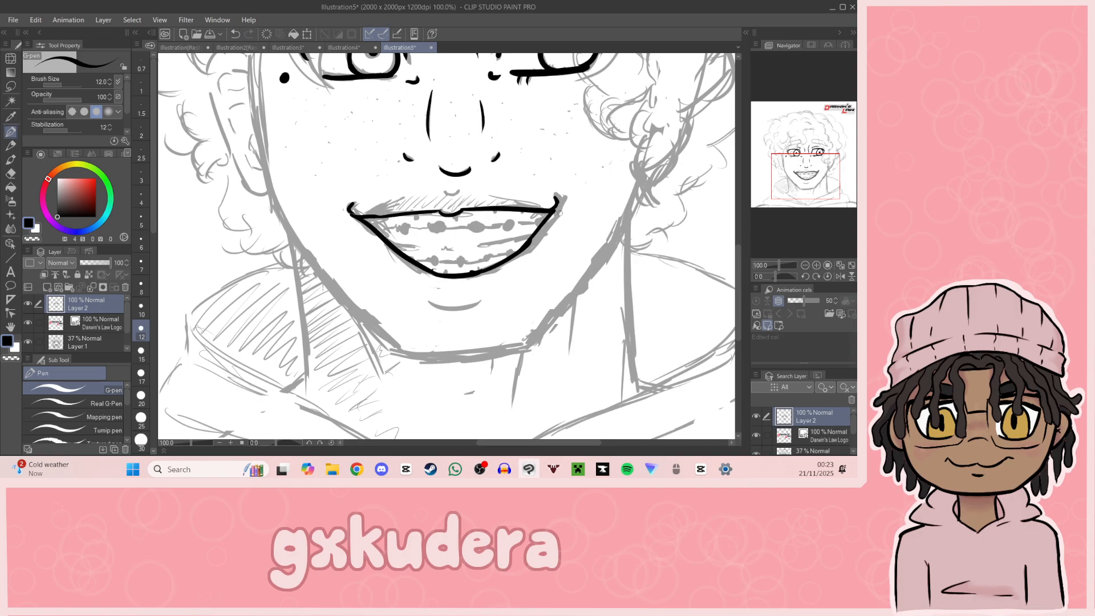
# Step: Ink the short curved line beneath the lower lip
pyautogui.moveTo(432, 300)
pyautogui.mouseDown()
pyautogui.moveTo(474, 302)
pyautogui.moveTo(466, 309)
pyautogui.moveTo(476, 304)
pyautogui.moveTo(438, 306)
pyautogui.moveTo(484, 298)
pyautogui.mouseUp()
pyautogui.hotkey('ctrl', 'z')
pyautogui.hotkey('ctrl', 'z')
pyautogui.hotkey('ctrl', 'z')
# Step: Ink the small philtrum mark under the nose and short upper lip strokes near both mouth corners
pyautogui.moveTo(785, 166); pyautogui.dragTo(788, 161)
pyautogui.moveTo(423, 231); pyautogui.dragTo(438, 233)
pyautogui.moveTo(338, 257); pyautogui.dragTo(376, 250)
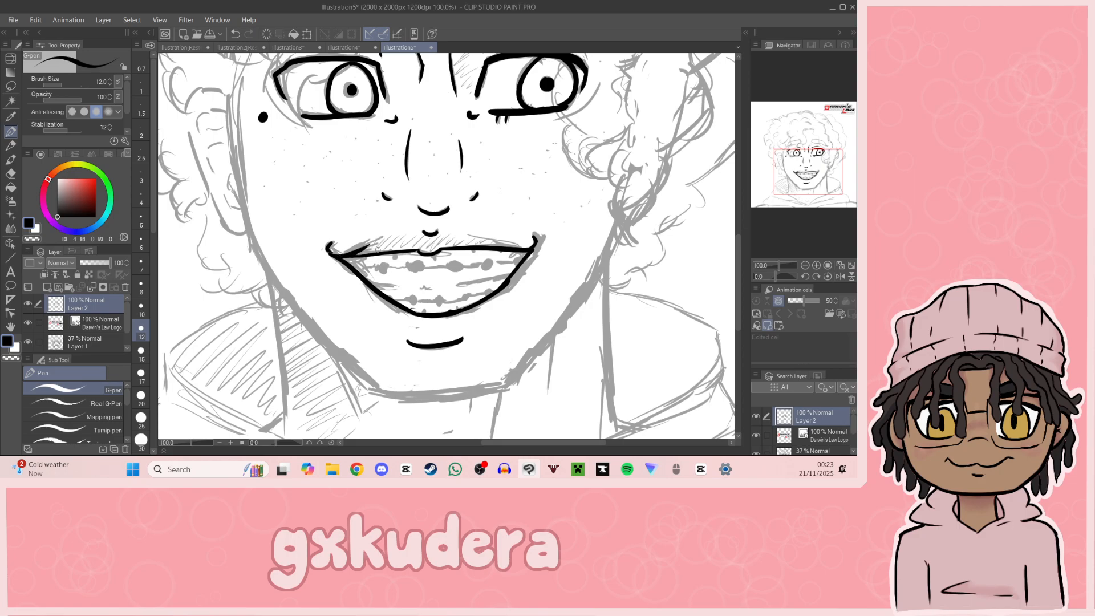
pyautogui.moveTo(480, 238); pyautogui.dragTo(528, 253)
# Step: Ink the flat chin line along the bottom of the face
pyautogui.moveTo(817, 177); pyautogui.dragTo(819, 181)
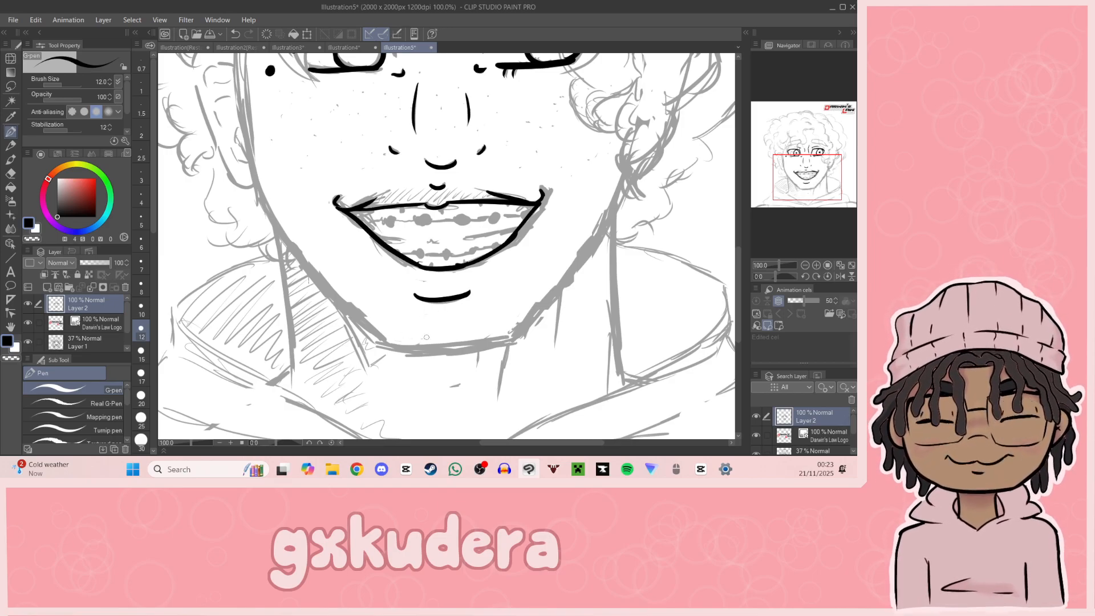
pyautogui.moveTo(383, 346)
pyautogui.mouseDown()
pyautogui.moveTo(525, 338)
pyautogui.moveTo(392, 351)
pyautogui.moveTo(510, 343)
pyautogui.mouseUp()
pyautogui.hotkey('ctrl', 'z')
pyautogui.hotkey('ctrl', 'z')
pyautogui.hotkey('ctrl', 'z')
# Step: Ink the left-hand side of the face from beside the eye down the jaw to join the chin
pyautogui.moveTo(791, 192); pyautogui.dragTo(820, 179)
pyautogui.click(805, 265)
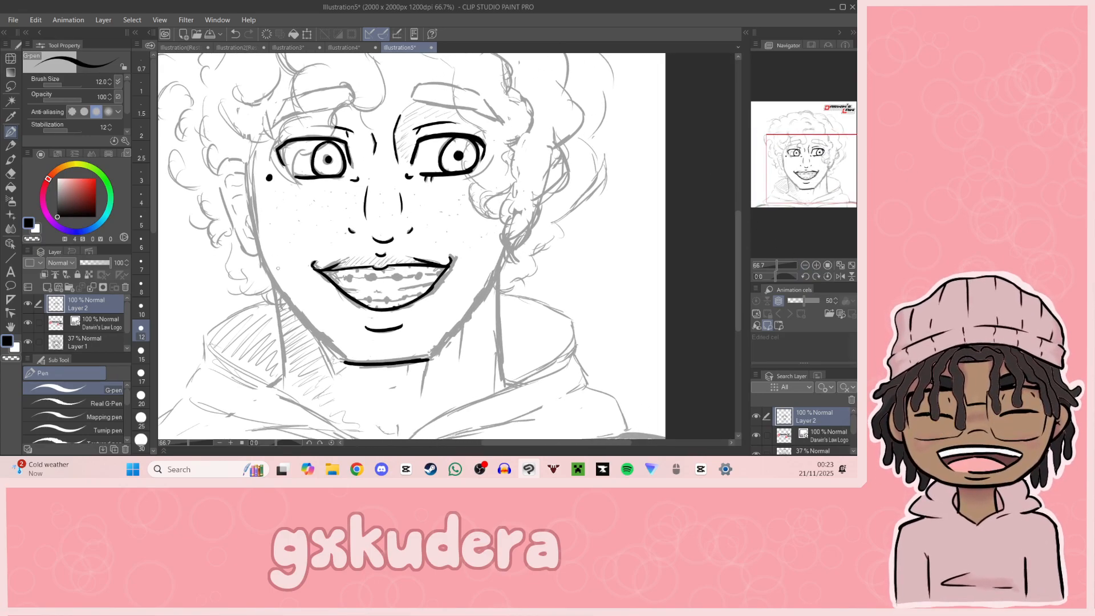
pyautogui.moveTo(247, 163); pyautogui.dragTo(260, 251)
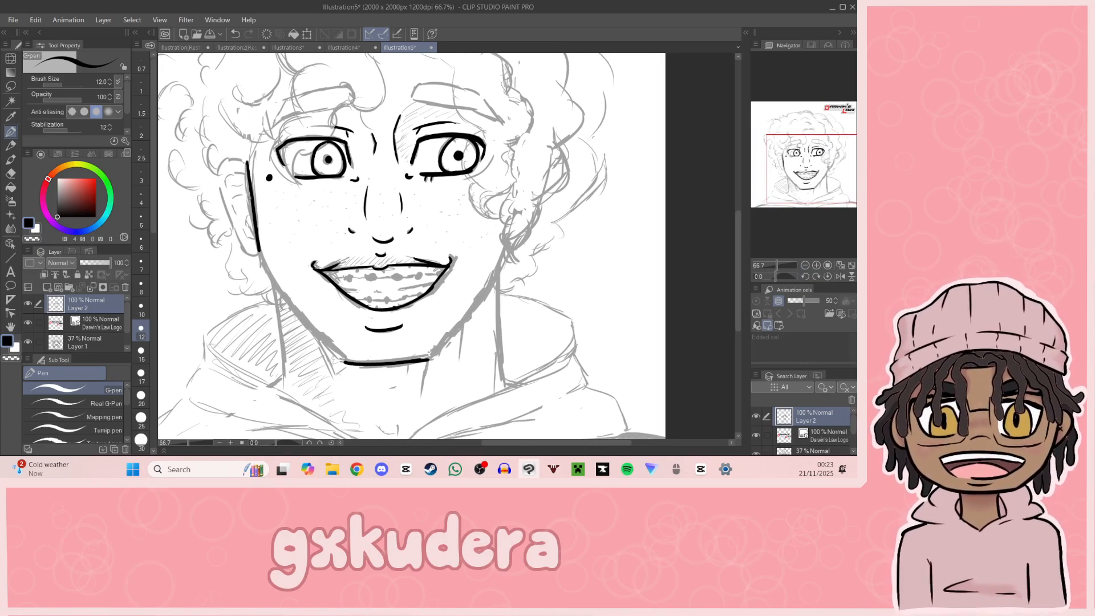
pyautogui.hotkey('ctrl', 'z')
pyautogui.moveTo(249, 167)
pyautogui.mouseDown()
pyautogui.moveTo(260, 255)
pyautogui.moveTo(326, 343)
pyautogui.mouseUp()
pyautogui.moveTo(292, 306); pyautogui.dragTo(338, 357)
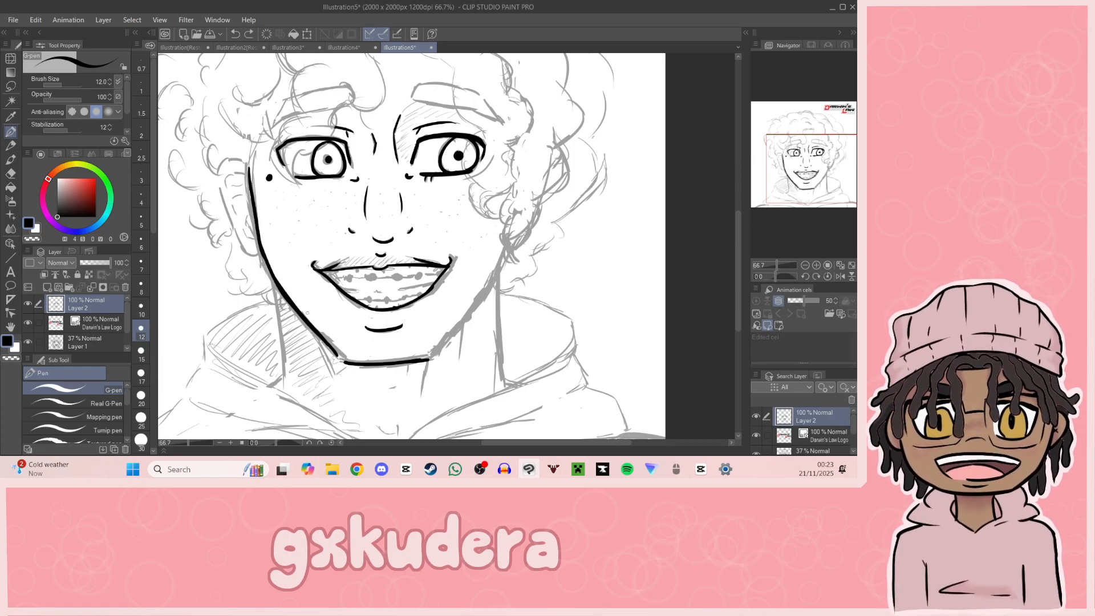
pyautogui.moveTo(335, 354); pyautogui.dragTo(344, 361)
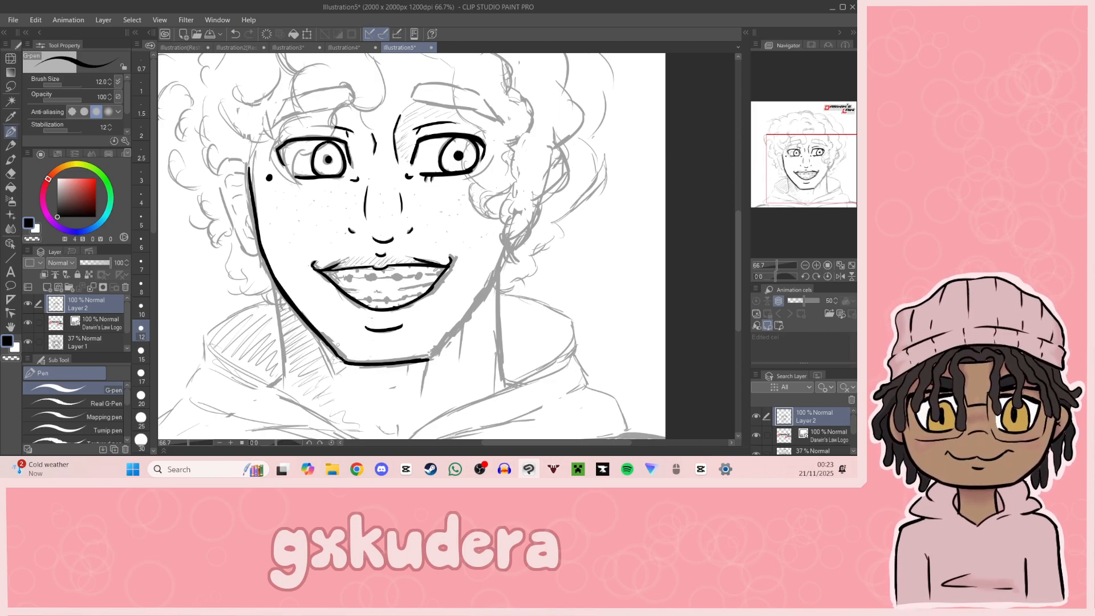
# Step: Ink the right-hand jawline from the chin up to the hair beside the cheek
pyautogui.moveTo(427, 359); pyautogui.dragTo(456, 329)
pyautogui.hotkey('ctrl', 'z')
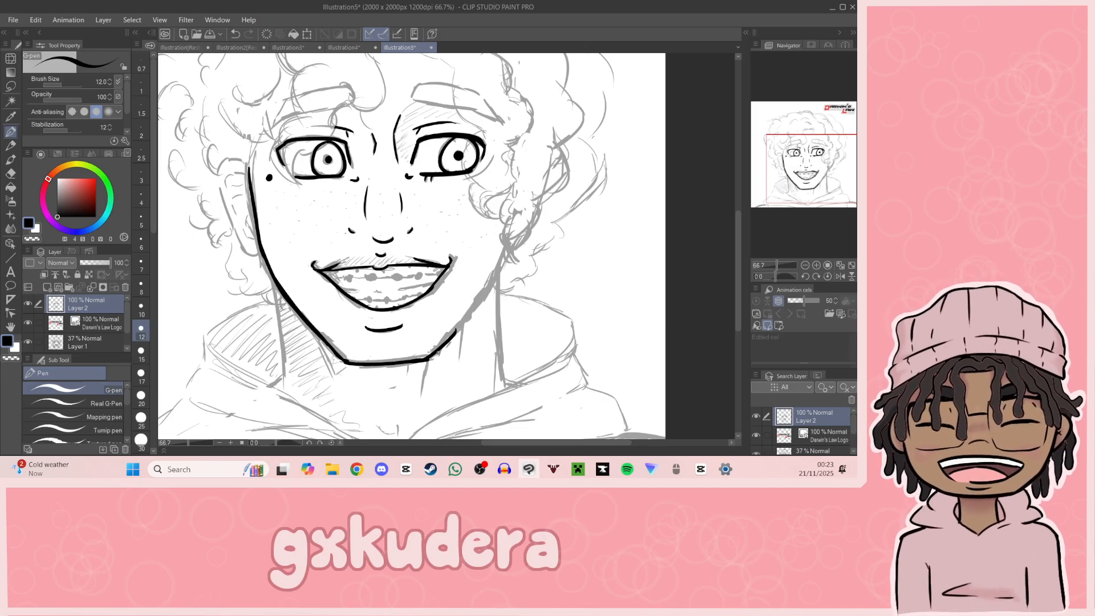
pyautogui.moveTo(447, 341); pyautogui.dragTo(495, 277)
pyautogui.hotkey('ctrl', 'z')
pyautogui.moveTo(446, 341); pyautogui.dragTo(506, 248)
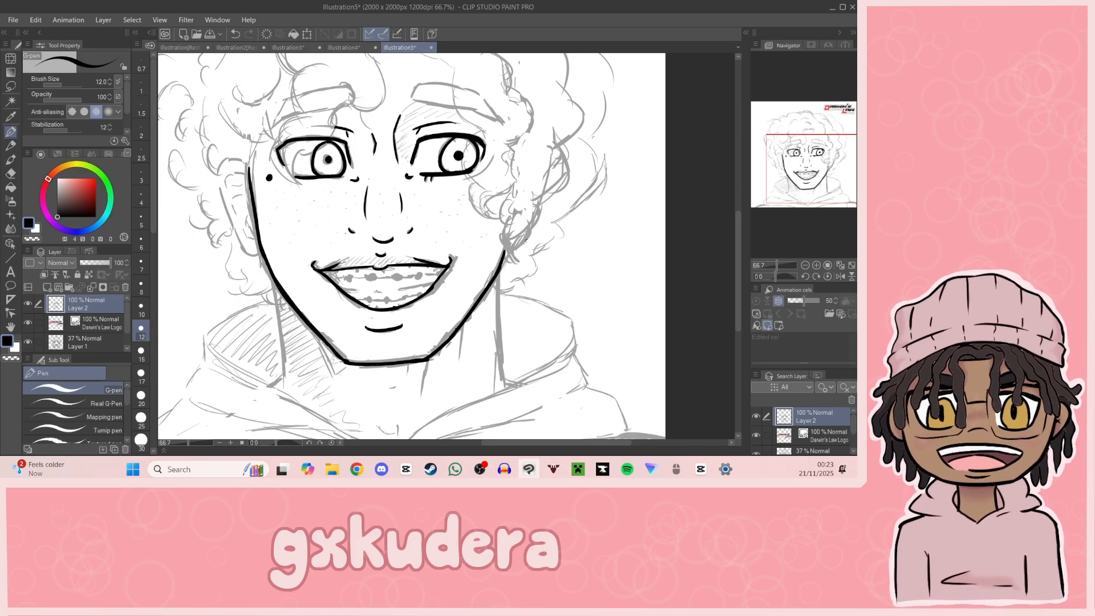
# Step: Ink the left-hand ear's outer contour and its inner fold lines
pyautogui.moveTo(454, 139); pyautogui.dragTo(529, 137)
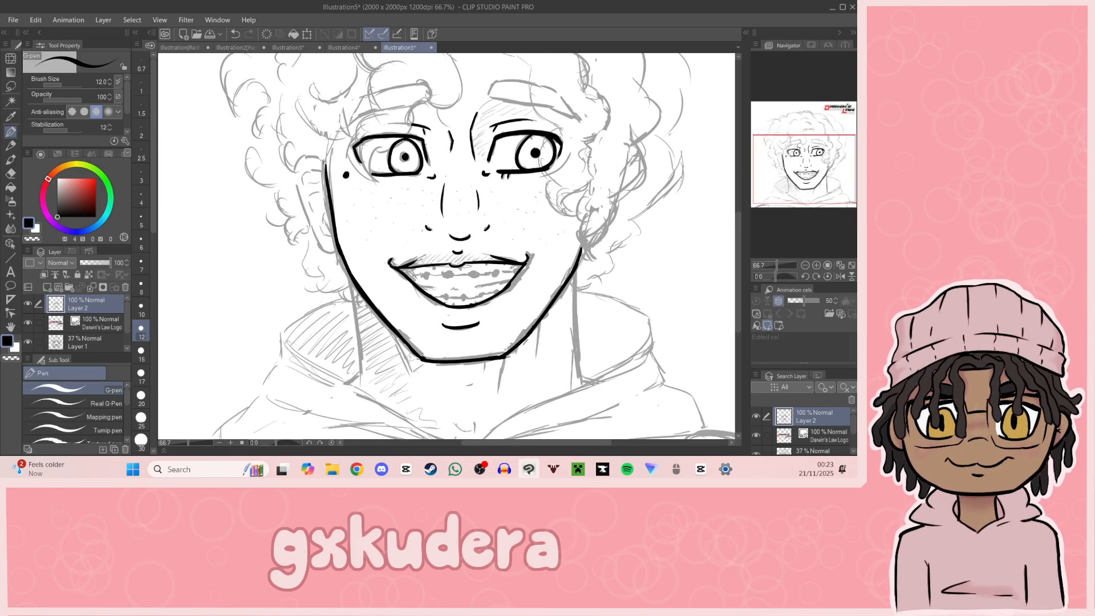
pyautogui.moveTo(323, 164)
pyautogui.mouseDown()
pyautogui.moveTo(298, 167)
pyautogui.moveTo(326, 248)
pyautogui.moveTo(337, 249)
pyautogui.mouseUp()
pyautogui.hotkey('ctrl', 'z')
pyautogui.moveTo(304, 181)
pyautogui.mouseDown()
pyautogui.moveTo(323, 170)
pyautogui.moveTo(321, 180)
pyautogui.mouseUp()
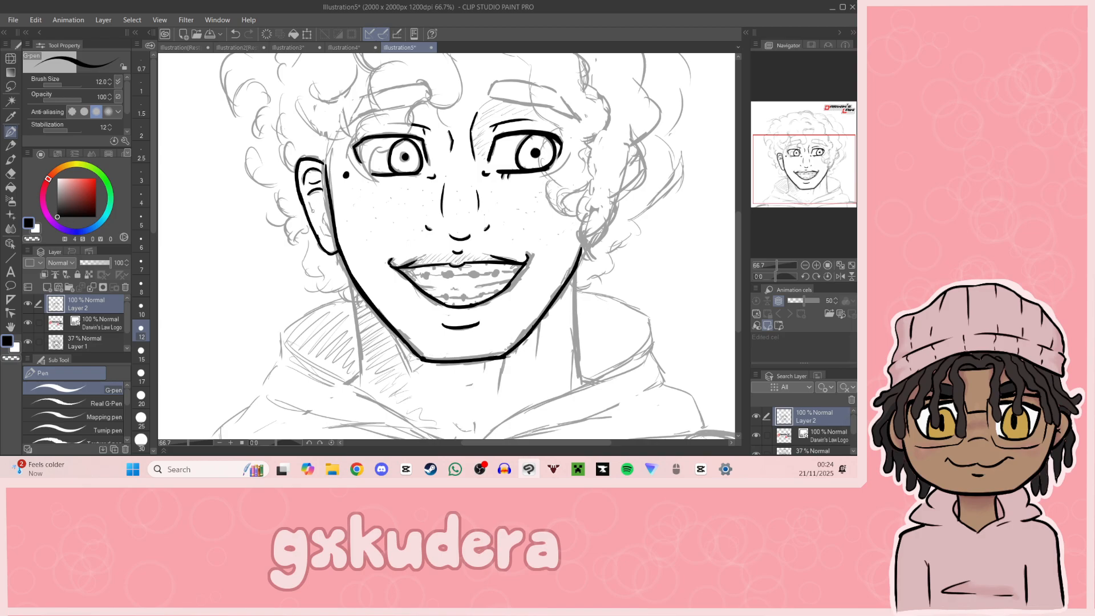
pyautogui.moveTo(330, 212)
pyautogui.mouseDown()
pyautogui.moveTo(328, 231)
pyautogui.moveTo(324, 222)
pyautogui.mouseUp()
pyautogui.hotkey('ctrl', 'z')
# Step: Fill in the narrow inner corners at both ends of the open mouth with solid black
pyautogui.moveTo(814, 166); pyautogui.dragTo(803, 175)
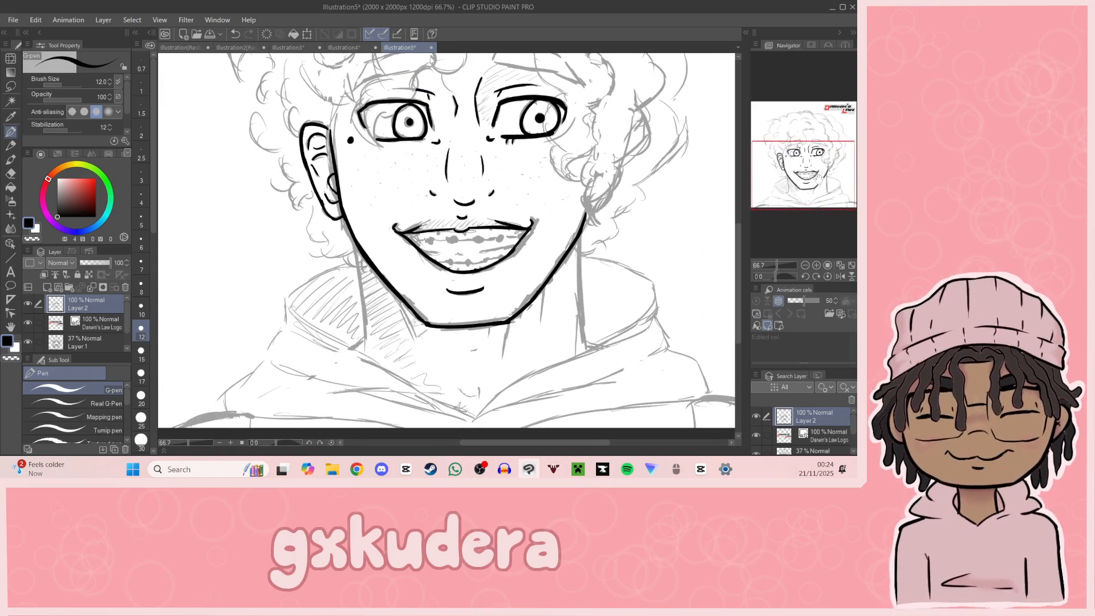
pyautogui.click(816, 265)
pyautogui.click(816, 265)
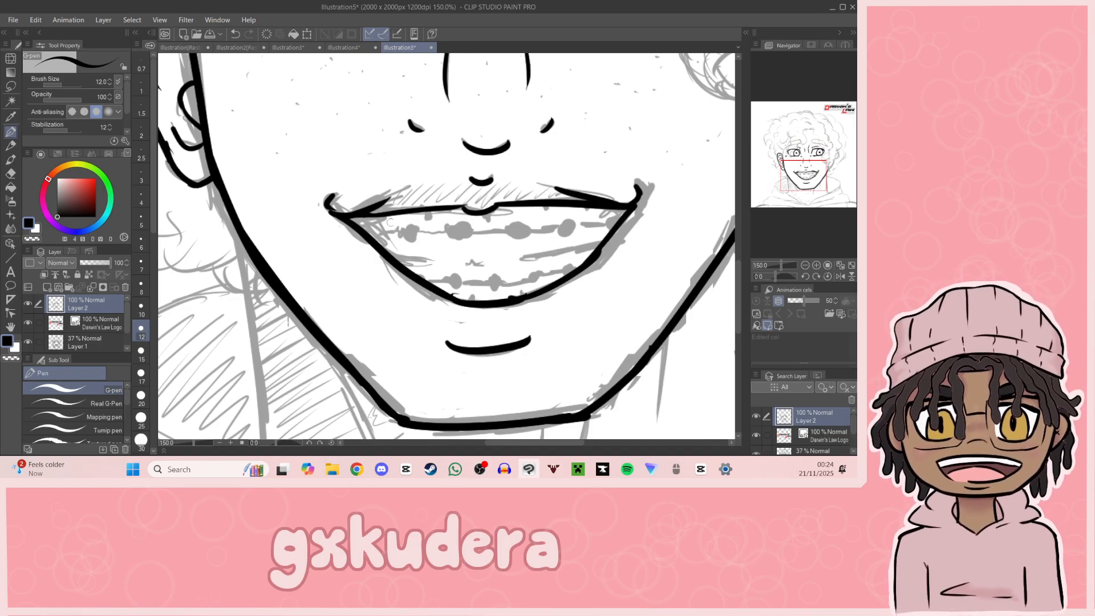
pyautogui.moveTo(350, 220)
pyautogui.mouseDown()
pyautogui.moveTo(398, 216)
pyautogui.moveTo(376, 238)
pyautogui.moveTo(383, 246)
pyautogui.mouseUp()
pyautogui.hotkey('ctrl', 'z')
pyautogui.hotkey('ctrl', 'z')
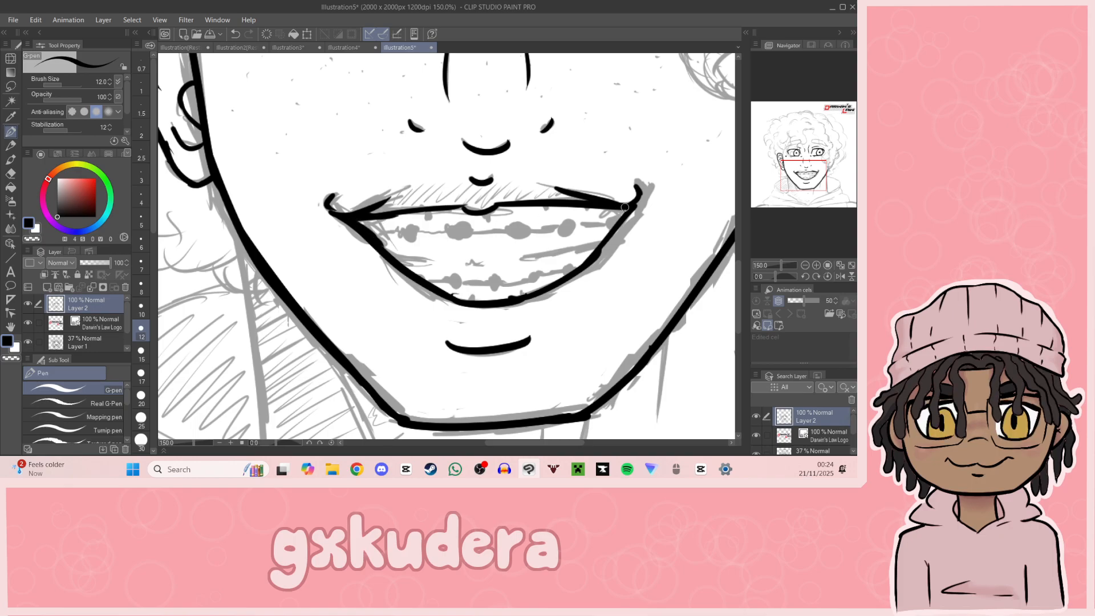
pyautogui.moveTo(614, 210)
pyautogui.mouseDown()
pyautogui.moveTo(607, 235)
pyautogui.moveTo(620, 217)
pyautogui.mouseUp()
pyautogui.moveTo(359, 215); pyautogui.dragTo(369, 238)
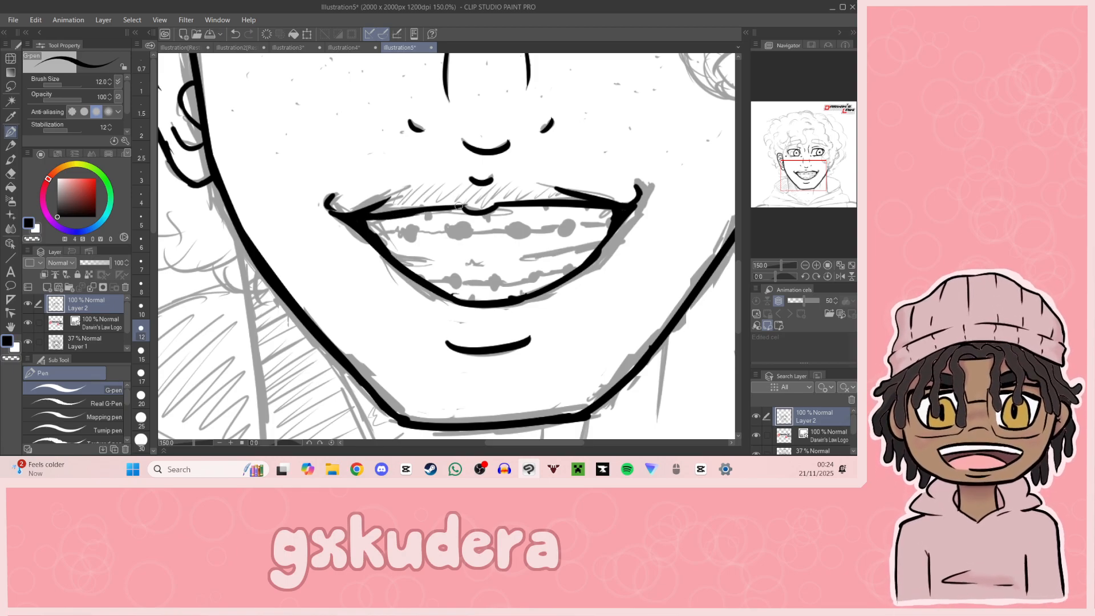
# Step: Ink the short tooth divisions along the upper and lower lips and the gap lines between the teeth rows
pyautogui.moveTo(816, 185); pyautogui.dragTo(801, 176)
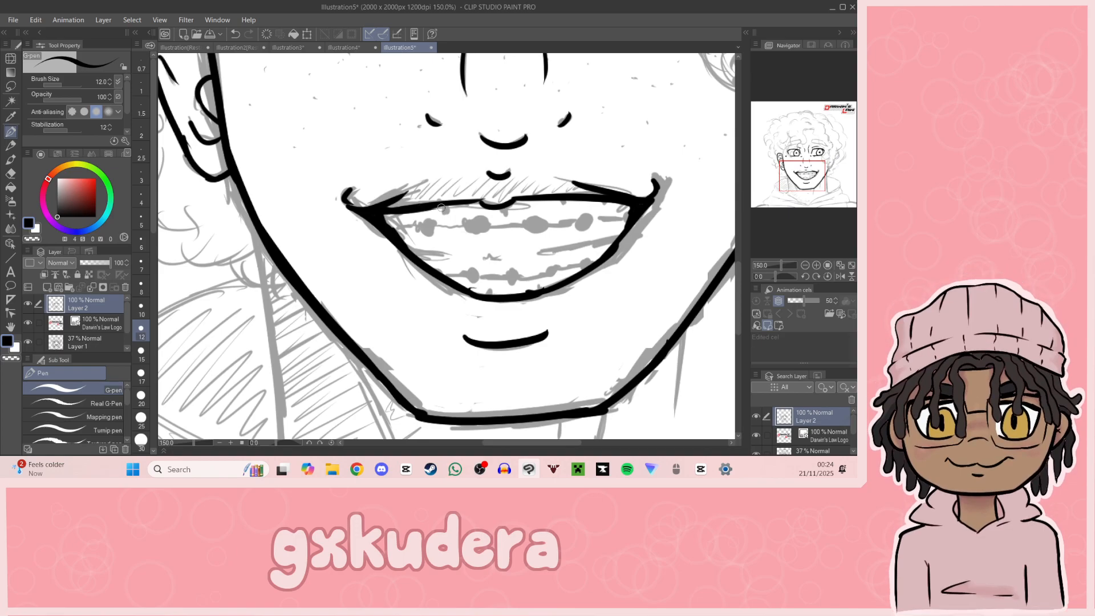
pyautogui.moveTo(443, 207); pyautogui.dragTo(444, 214)
pyautogui.hotkey('ctrl', 'z')
pyautogui.moveTo(445, 206); pyautogui.dragTo(450, 206)
pyautogui.hotkey('ctrl', 'z')
pyautogui.moveTo(502, 205); pyautogui.dragTo(563, 208)
pyautogui.moveTo(412, 249); pyautogui.dragTo(506, 257)
pyautogui.hotkey('ctrl', 'z')
pyautogui.hotkey('ctrl', 'z')
pyautogui.moveTo(537, 254); pyautogui.dragTo(615, 238)
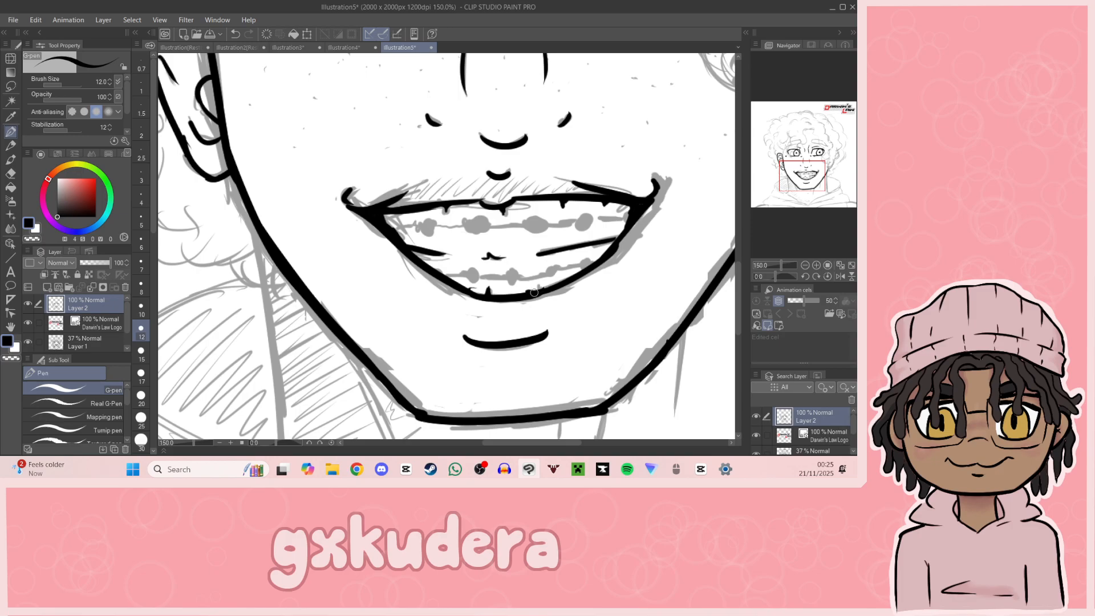
pyautogui.moveTo(816, 176); pyautogui.dragTo(814, 179)
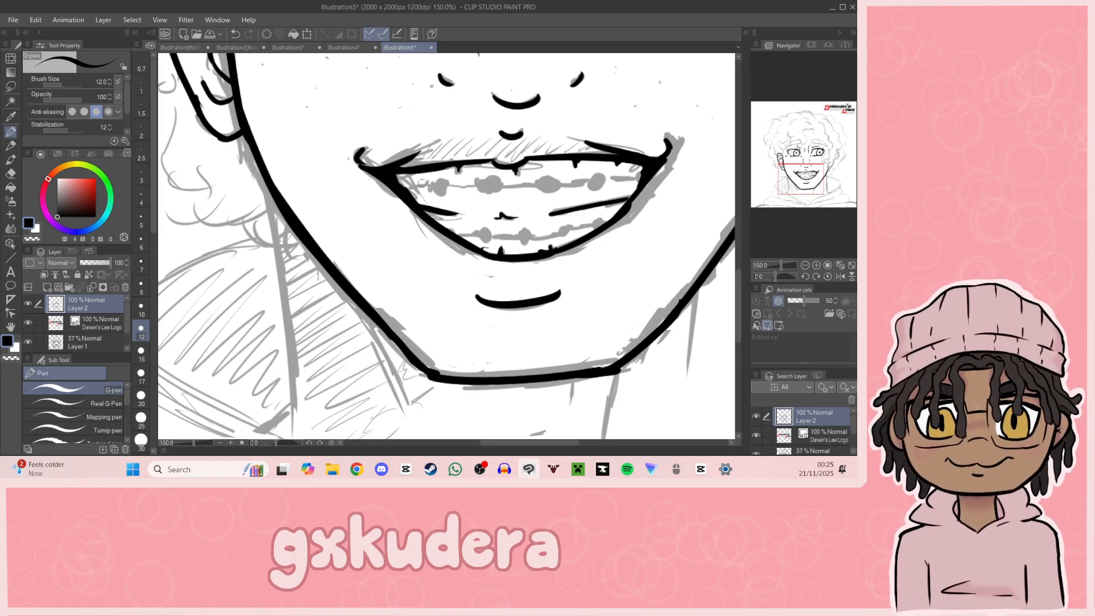
# Step: Switch the pen to an orange colour at size 6 and outline the braces' wire and brackets across the upper teeth
pyautogui.hotkey('alt', 'Tab')
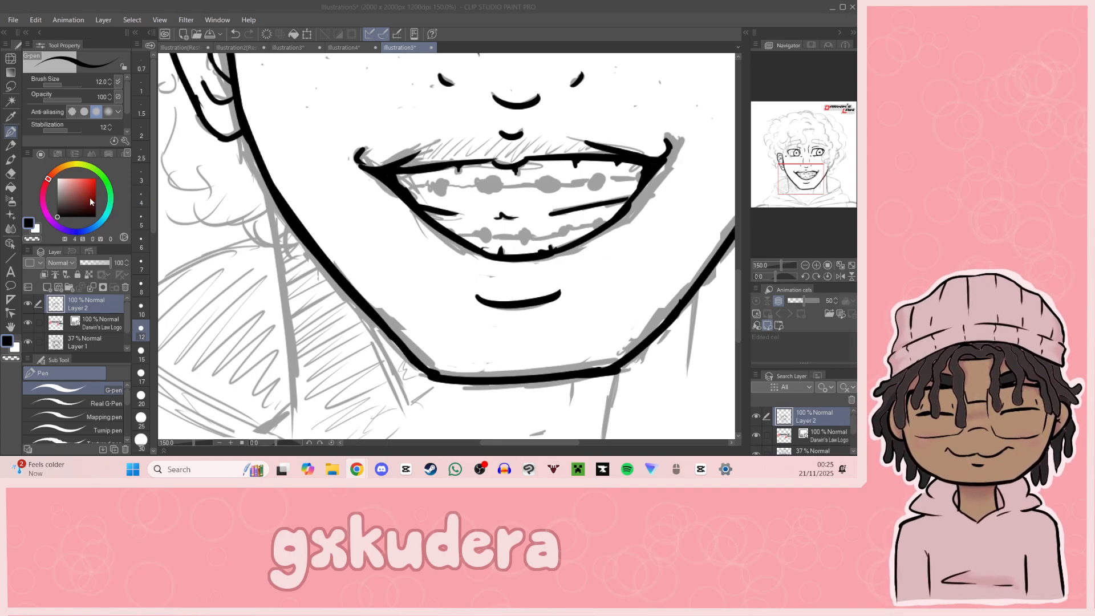
pyautogui.moveTo(70, 170); pyautogui.dragTo(86, 180)
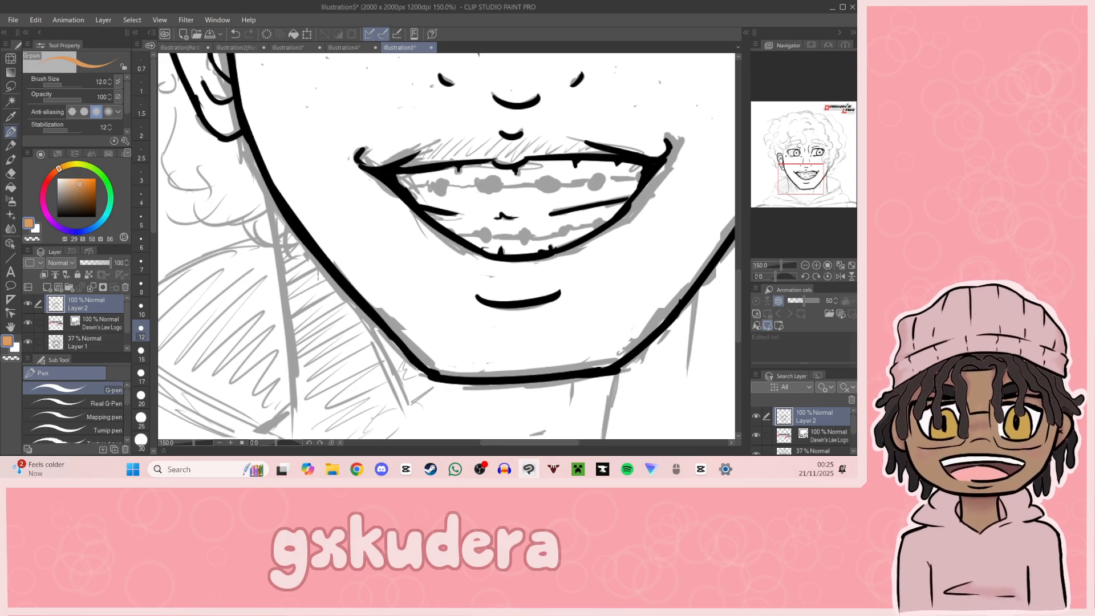
pyautogui.click(142, 197)
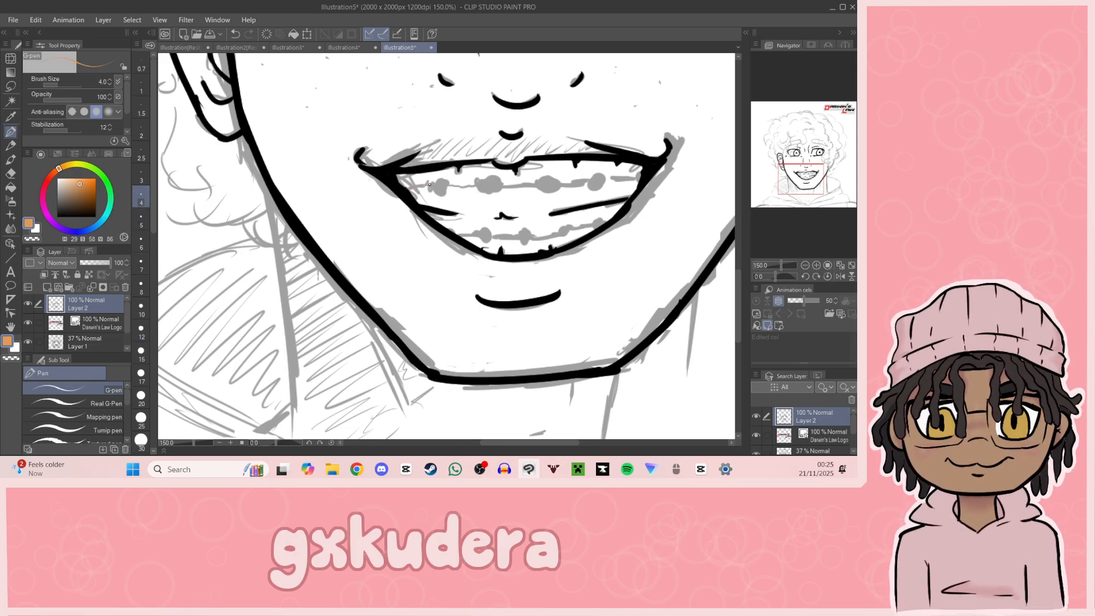
pyautogui.click(141, 244)
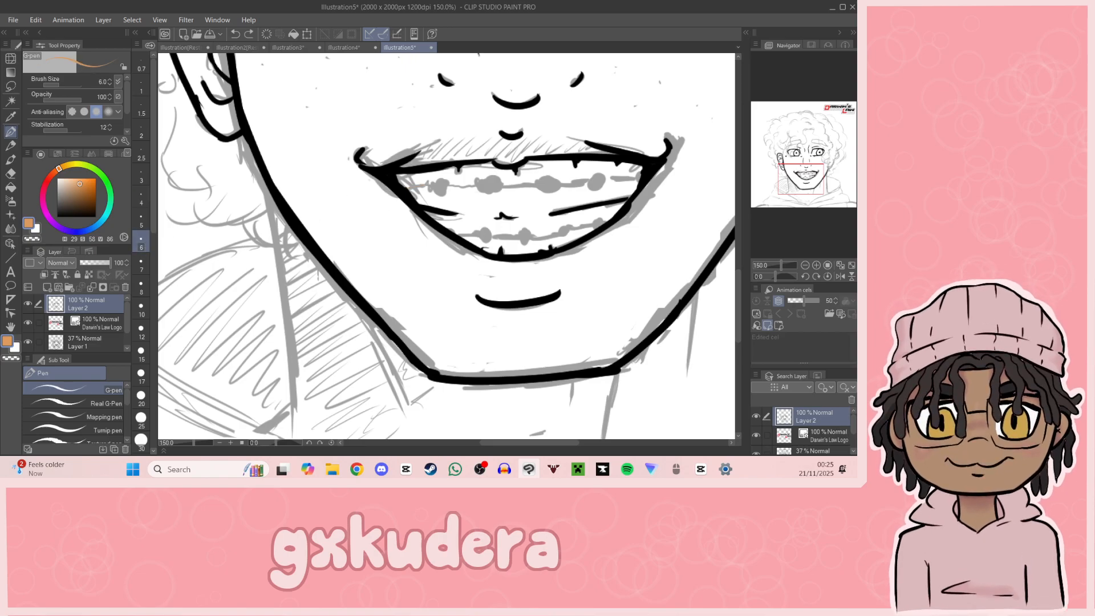
pyautogui.moveTo(408, 189)
pyautogui.mouseDown()
pyautogui.moveTo(449, 180)
pyautogui.moveTo(438, 195)
pyautogui.moveTo(476, 183)
pyautogui.moveTo(498, 192)
pyautogui.moveTo(502, 183)
pyautogui.moveTo(483, 180)
pyautogui.moveTo(538, 186)
pyautogui.mouseUp()
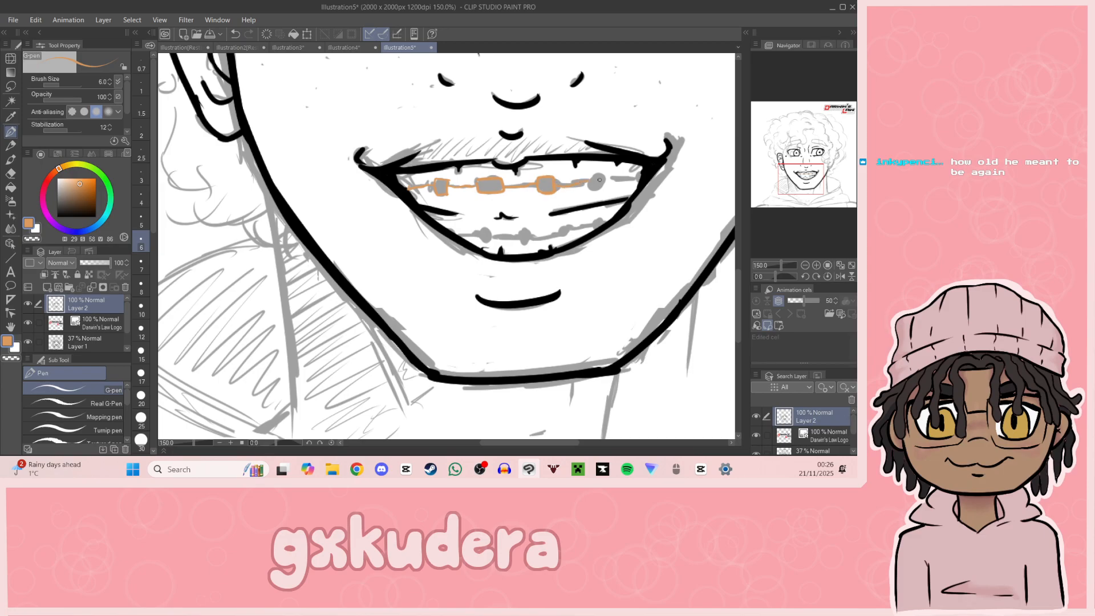
pyautogui.moveTo(590, 183)
pyautogui.mouseDown()
pyautogui.moveTo(600, 192)
pyautogui.moveTo(606, 177)
pyautogui.moveTo(587, 174)
pyautogui.mouseUp()
# Step: Outline the wire and brackets of the braces on the lower teeth in the same orange
pyautogui.click(804, 265)
pyautogui.click(804, 264)
pyautogui.moveTo(810, 198)
pyautogui.mouseDown()
pyautogui.moveTo(824, 177)
pyautogui.moveTo(812, 237)
pyautogui.mouseUp()
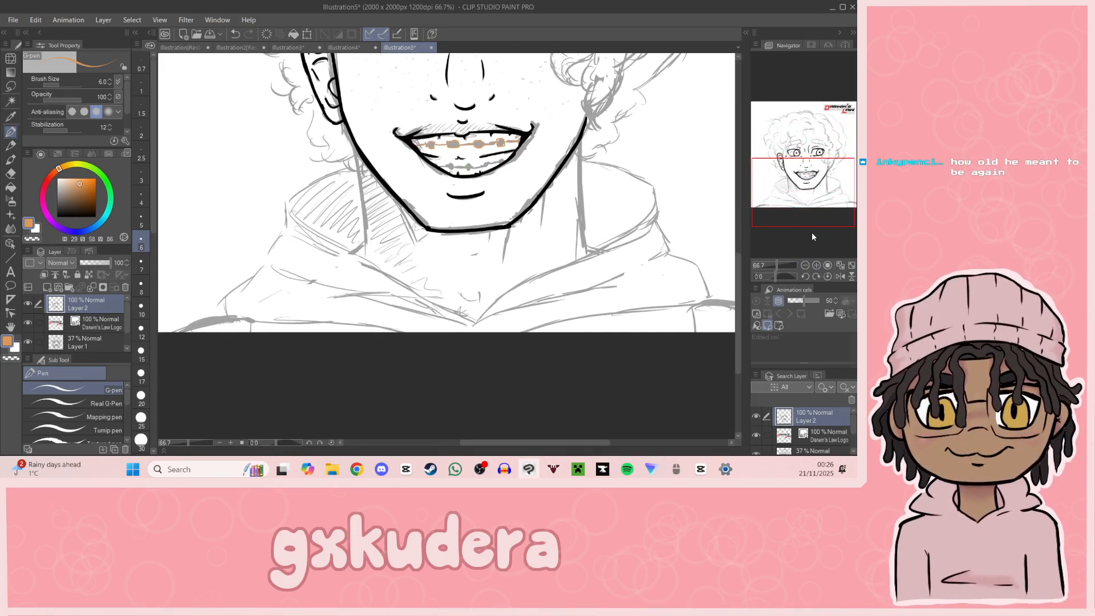
pyautogui.click(812, 265)
pyautogui.click(814, 264)
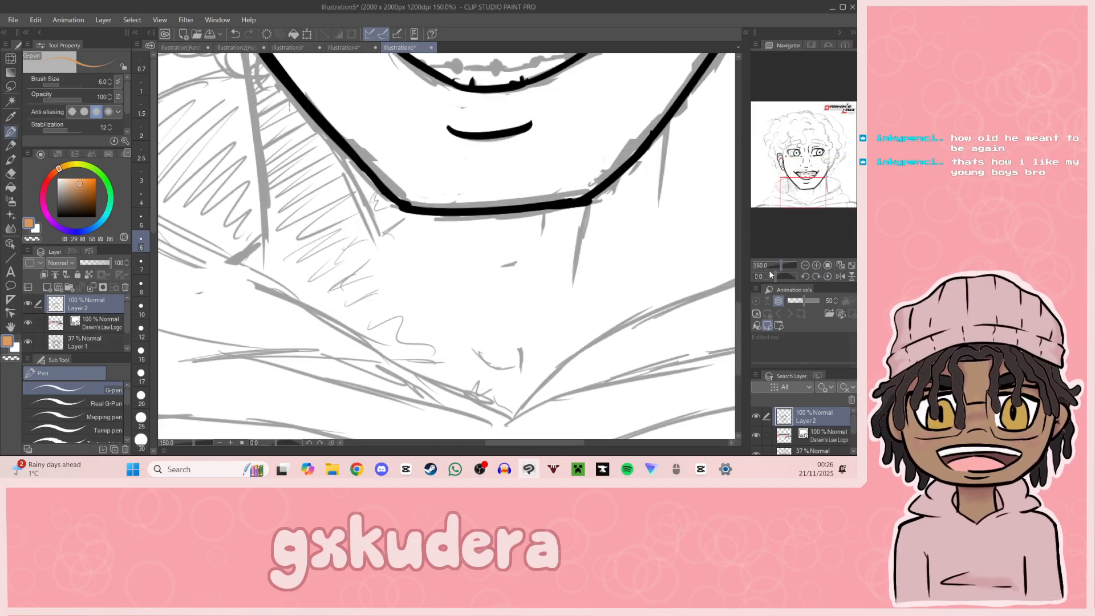
pyautogui.moveTo(791, 206); pyautogui.dragTo(796, 193)
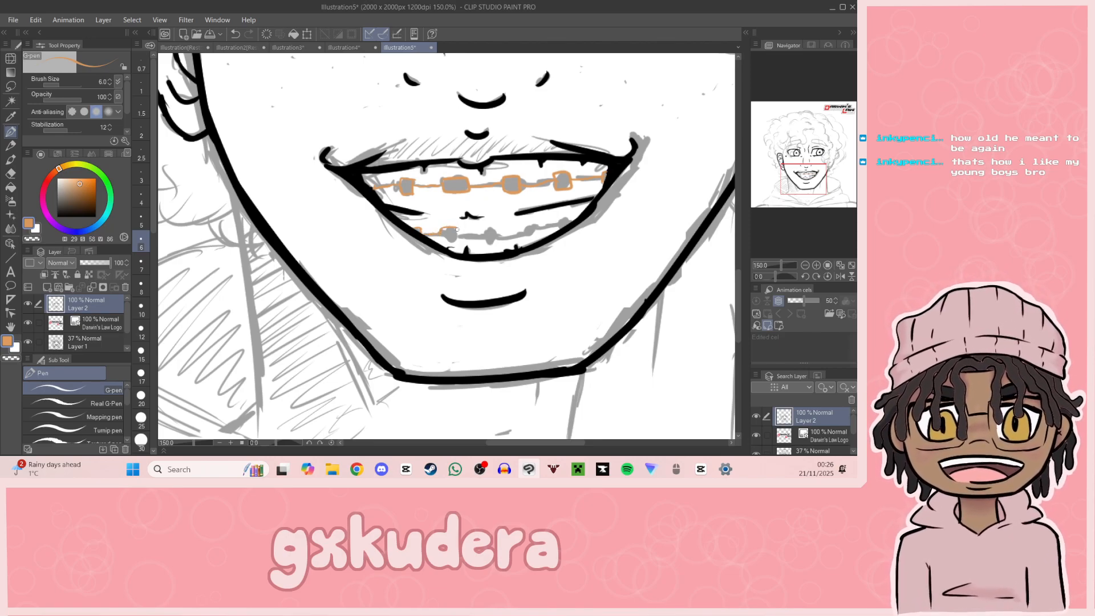
pyautogui.moveTo(443, 229)
pyautogui.mouseDown()
pyautogui.moveTo(486, 243)
pyautogui.moveTo(494, 226)
pyautogui.moveTo(484, 228)
pyautogui.moveTo(515, 235)
pyautogui.moveTo(539, 221)
pyautogui.moveTo(534, 236)
pyautogui.moveTo(570, 223)
pyautogui.mouseUp()
pyautogui.hotkey('ctrl', 'z')
pyautogui.hotkey('ctrl', 'z')
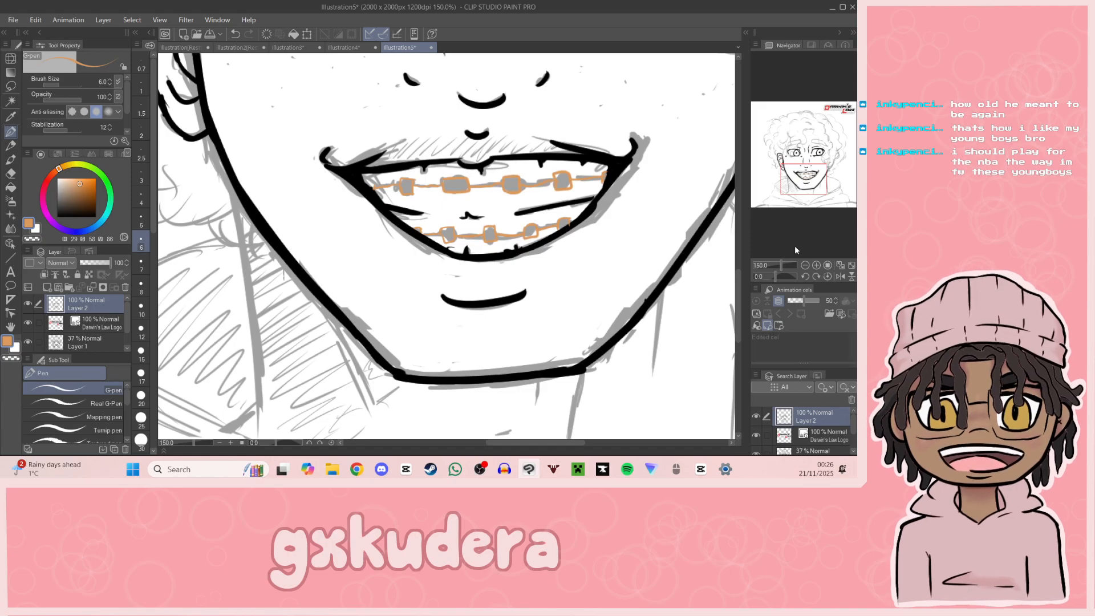
# Step: Switch the pen back to black at size 12 and ink the left-hand side of the neck from the jaw to the hood
pyautogui.click(805, 265)
pyautogui.click(805, 265)
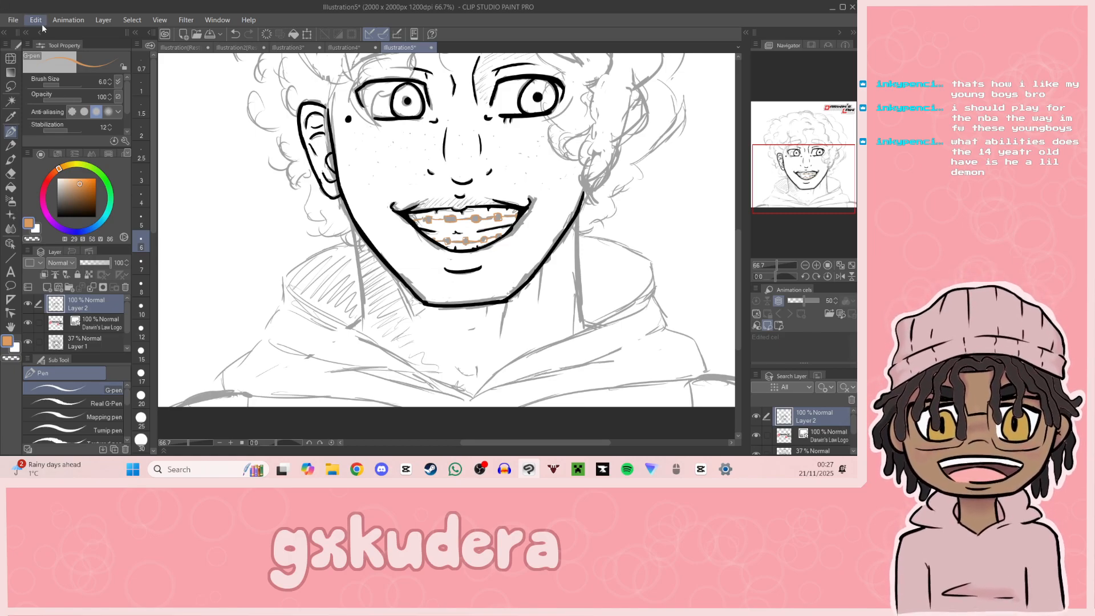
pyautogui.hotkey('alt', 'Tab')
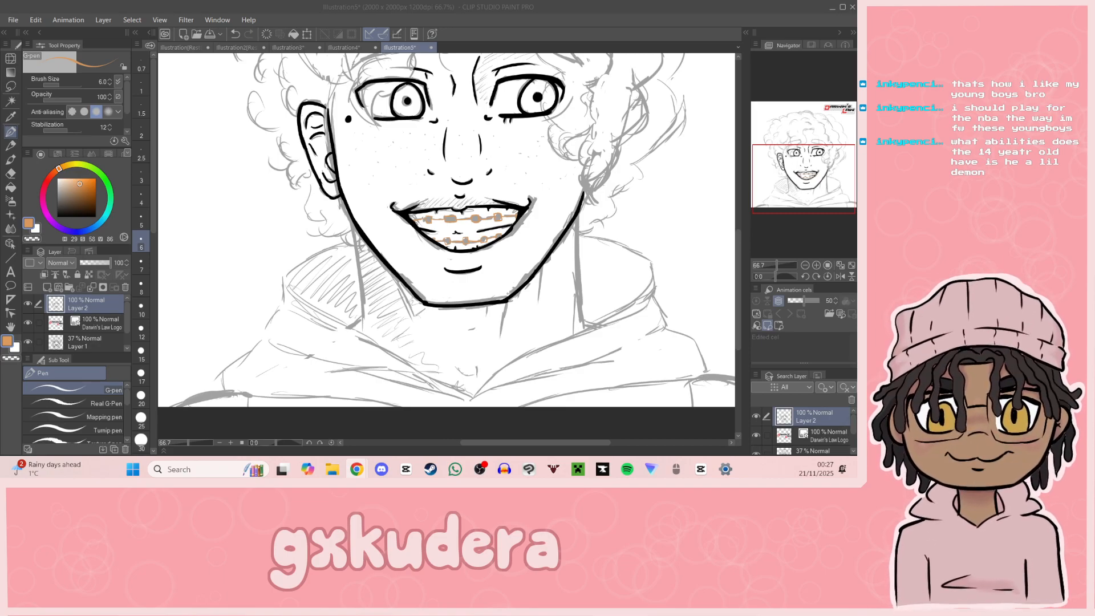
pyautogui.moveTo(787, 165); pyautogui.dragTo(780, 139)
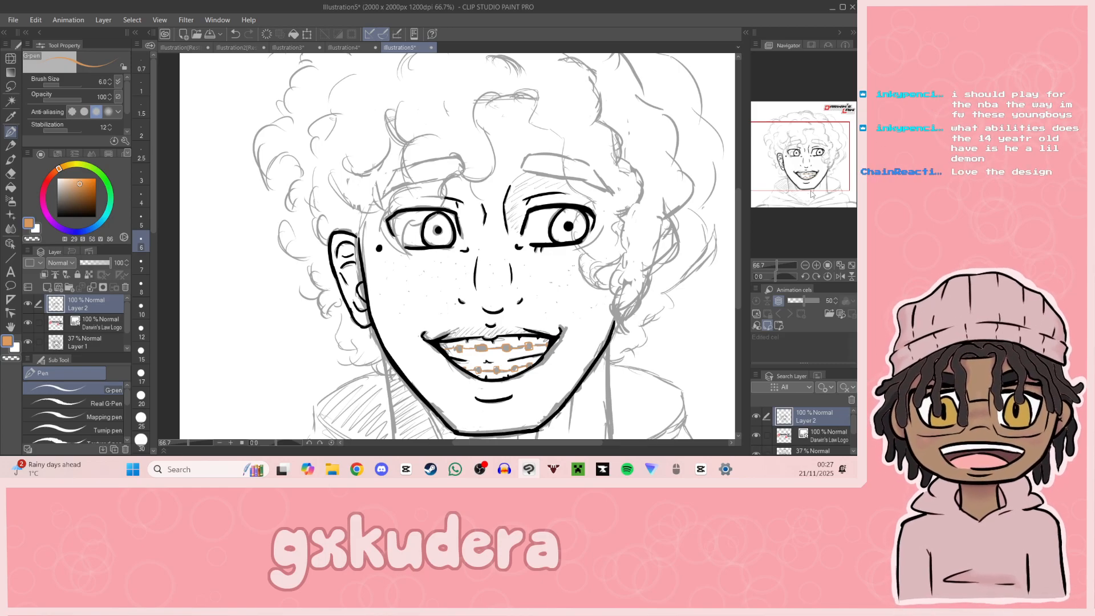
pyautogui.moveTo(824, 194); pyautogui.dragTo(833, 208)
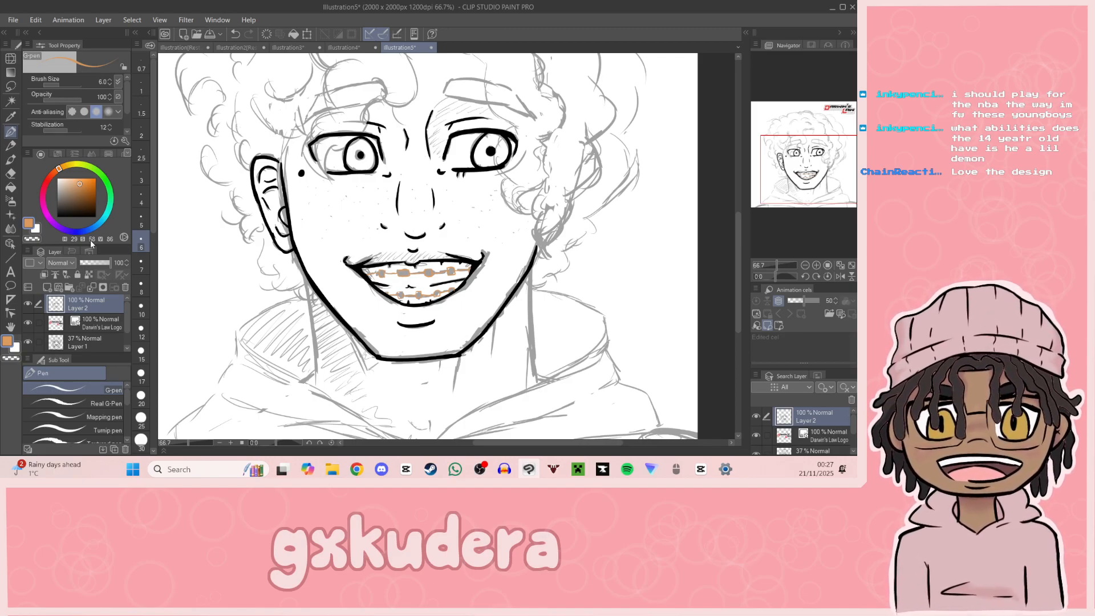
pyautogui.moveTo(836, 177); pyautogui.dragTo(834, 188)
pyautogui.click(57, 216)
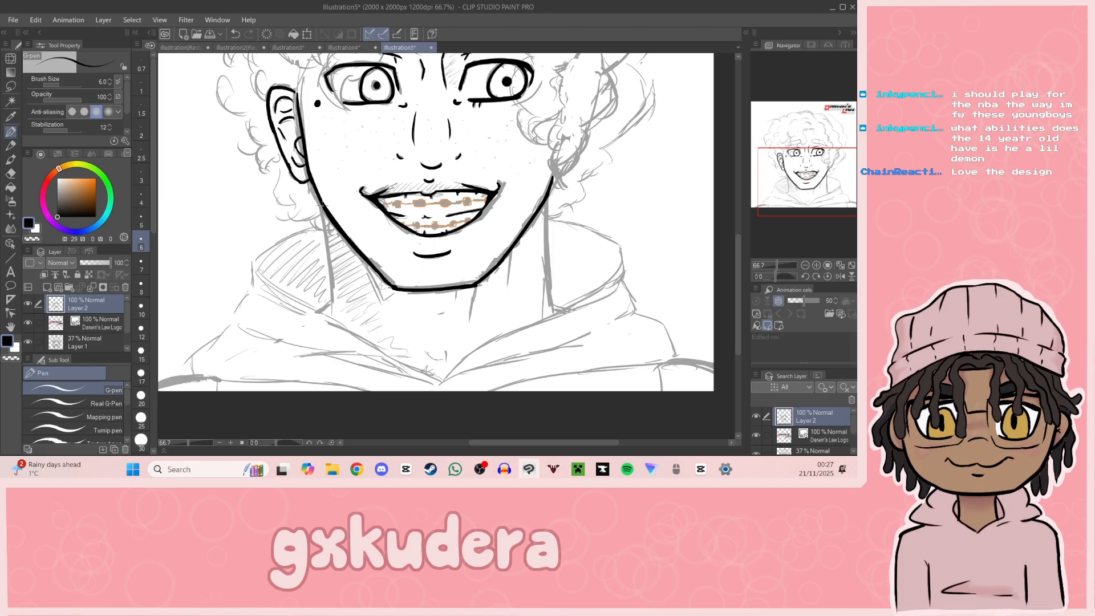
pyautogui.click(141, 329)
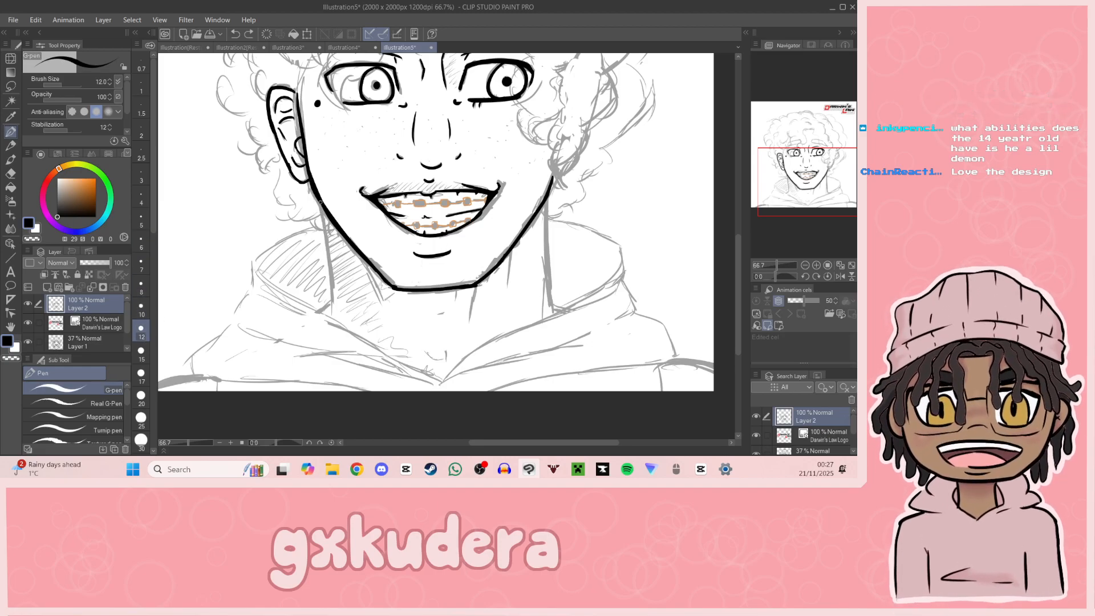
pyautogui.moveTo(321, 212)
pyautogui.mouseDown()
pyautogui.moveTo(331, 302)
pyautogui.moveTo(318, 313)
pyautogui.mouseUp()
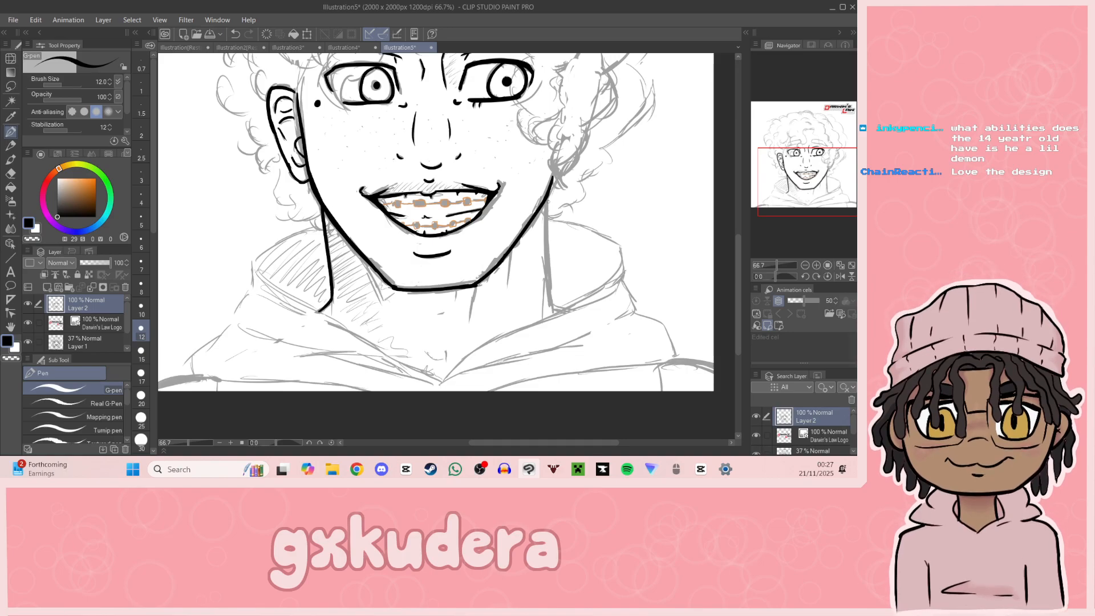
# Step: Ink the right-hand side of the neck from the jaw down to its outward curve at the hood
pyautogui.moveTo(545, 197); pyautogui.dragTo(551, 279)
pyautogui.hotkey('ctrl', 'z')
pyautogui.moveTo(544, 195); pyautogui.dragTo(552, 289)
pyautogui.hotkey('ctrl', 'z')
pyautogui.moveTo(545, 197)
pyautogui.mouseDown()
pyautogui.moveTo(552, 299)
pyautogui.moveTo(568, 310)
pyautogui.mouseUp()
pyautogui.hotkey('ctrl', 'z')
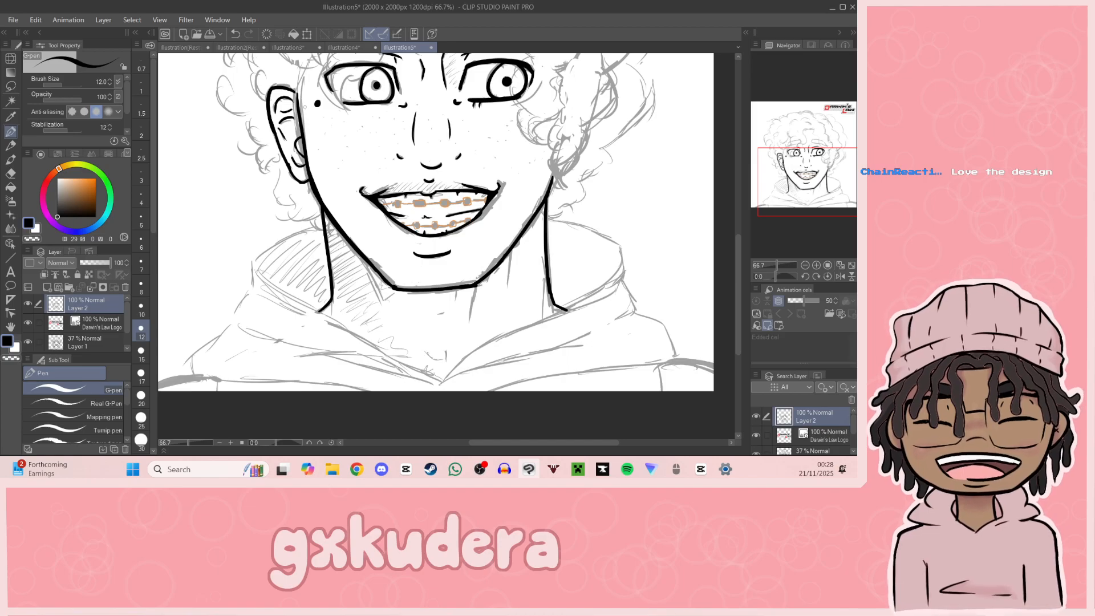
# Step: Look at the finished white-haired character illustration for comparison and return to the curly-haired drawing
pyautogui.click(805, 263)
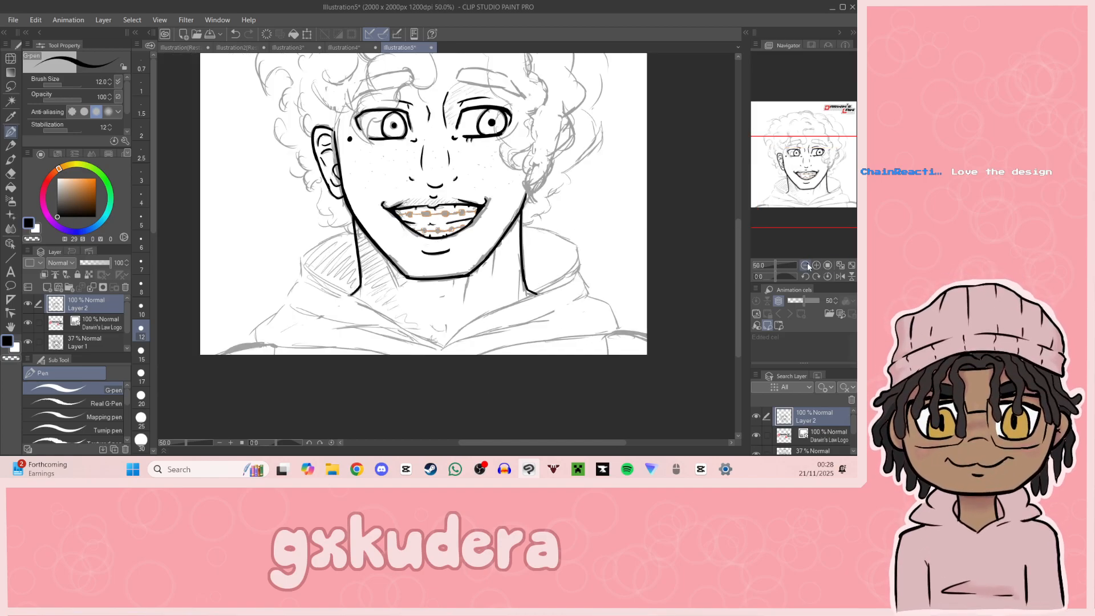
pyautogui.click(228, 48)
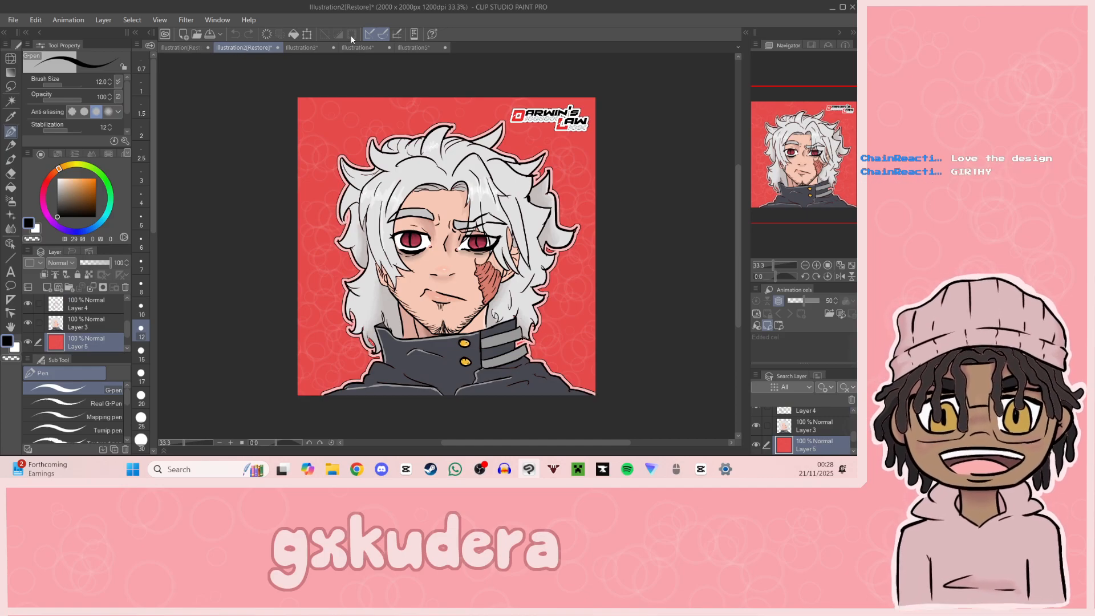
pyautogui.click(409, 48)
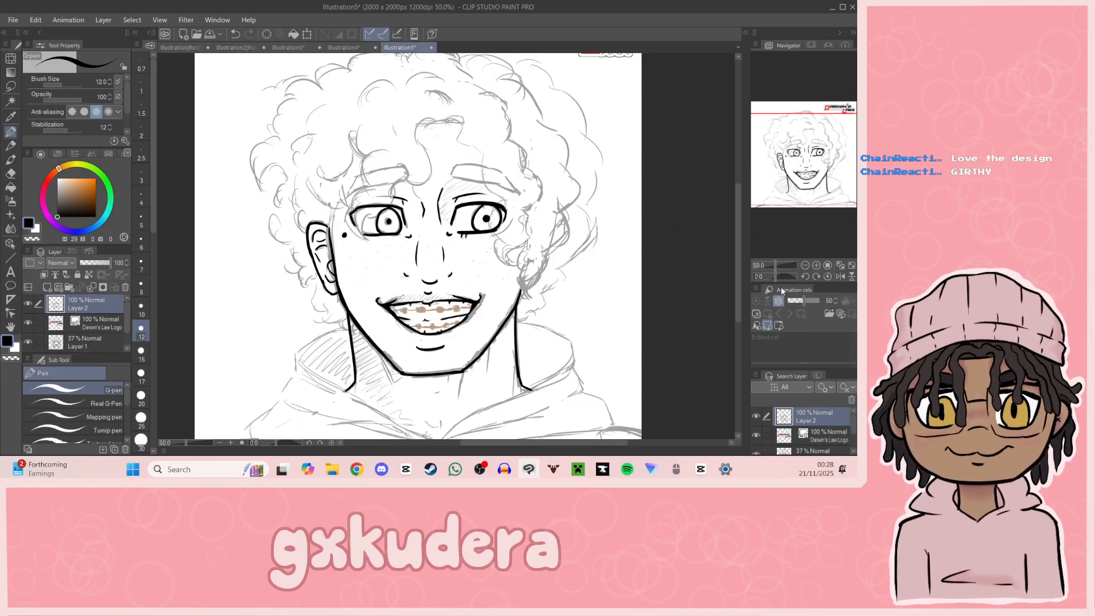
# Step: Ink the neck's inner details: the muscle lines below the jaw, the throat marks and the small notch above the collar
pyautogui.click(816, 265)
pyautogui.click(816, 265)
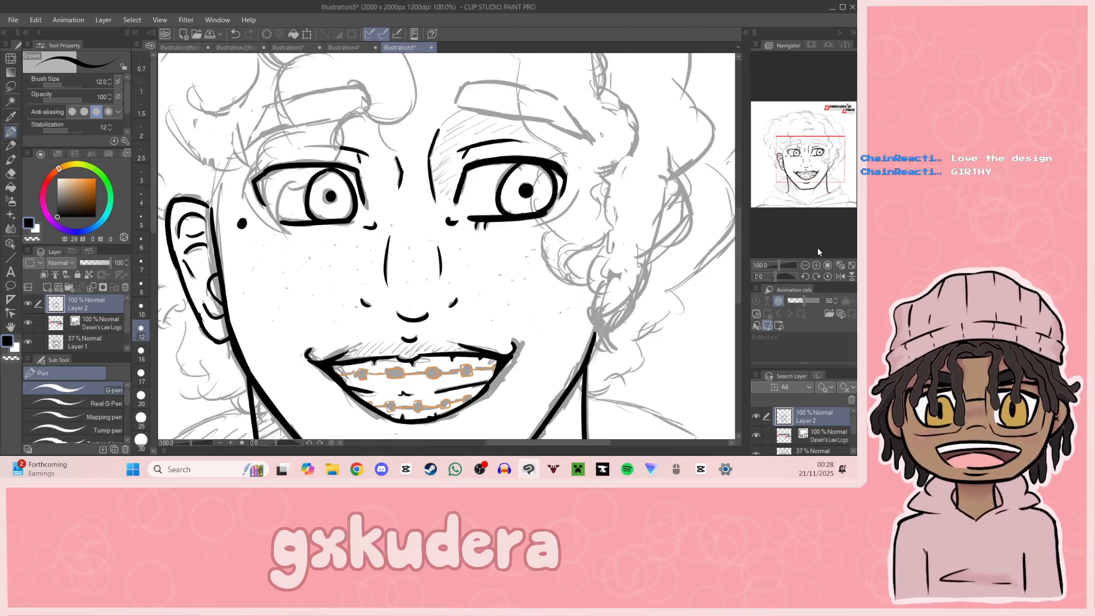
pyautogui.click(818, 223)
pyautogui.moveTo(818, 221); pyautogui.dragTo(807, 190)
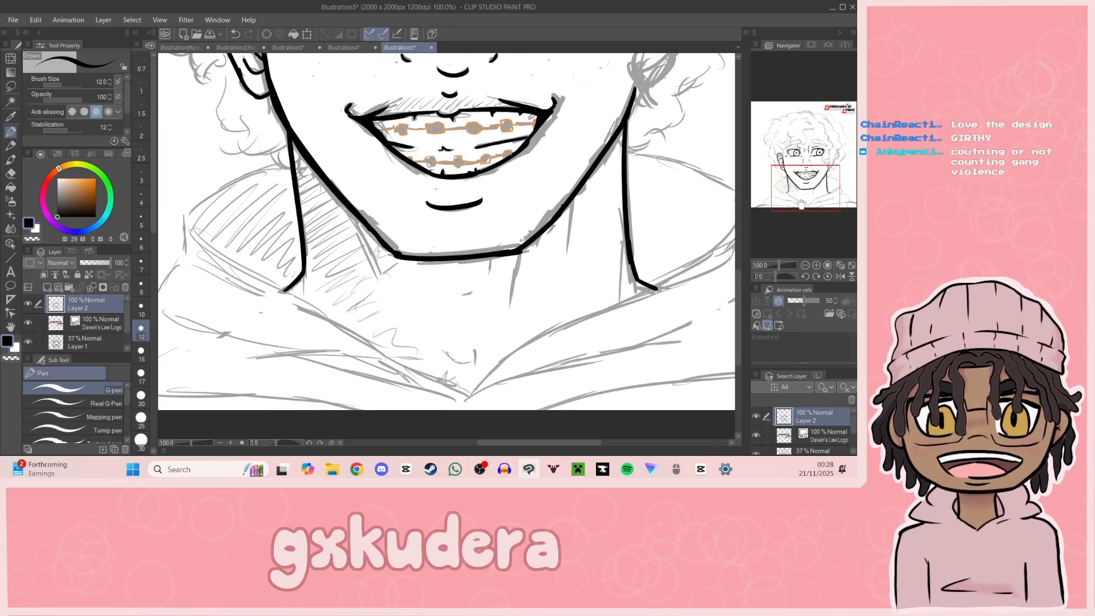
pyautogui.moveTo(347, 206); pyautogui.dragTo(375, 275)
pyautogui.moveTo(444, 350)
pyautogui.mouseDown()
pyautogui.moveTo(462, 365)
pyautogui.moveTo(477, 354)
pyautogui.mouseUp()
pyautogui.hotkey('ctrl', 'z')
pyautogui.moveTo(492, 265); pyautogui.dragTo(470, 294)
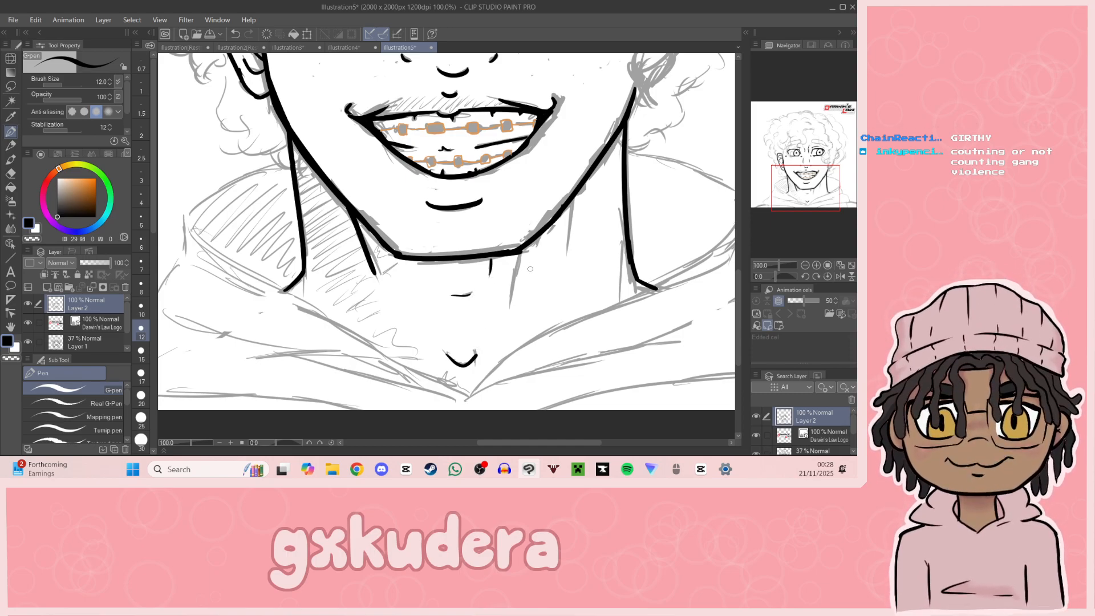
pyautogui.moveTo(520, 251); pyautogui.dragTo(507, 314)
pyautogui.hotkey('ctrl', 'z')
pyautogui.moveTo(574, 198); pyautogui.dragTo(569, 251)
pyautogui.moveTo(798, 190)
pyautogui.mouseDown()
pyautogui.moveTo(823, 148)
pyautogui.moveTo(810, 164)
pyautogui.moveTo(807, 150)
pyautogui.mouseUp()
pyautogui.moveTo(463, 166); pyautogui.dragTo(447, 195)
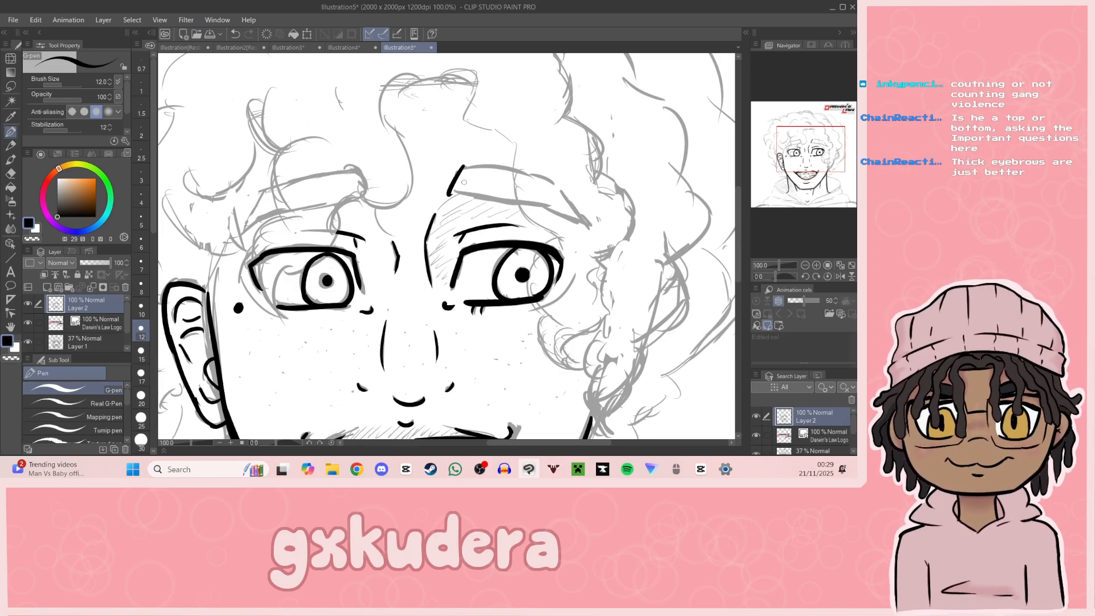
pyautogui.moveTo(811, 144); pyautogui.dragTo(813, 146)
pyautogui.hotkey('ctrl', 'z')
pyautogui.moveTo(423, 224); pyautogui.dragTo(568, 242)
pyautogui.hotkey('ctrl', 'z')
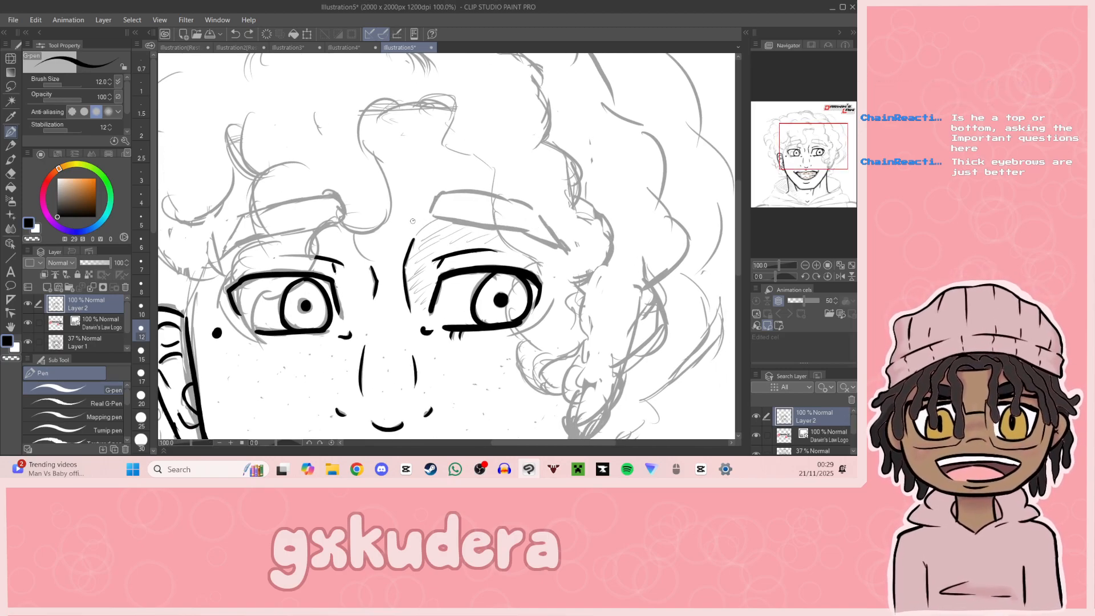
pyautogui.moveTo(412, 220)
pyautogui.mouseDown()
pyautogui.moveTo(514, 214)
pyautogui.moveTo(553, 259)
pyautogui.mouseUp()
pyautogui.hotkey('ctrl', 'z')
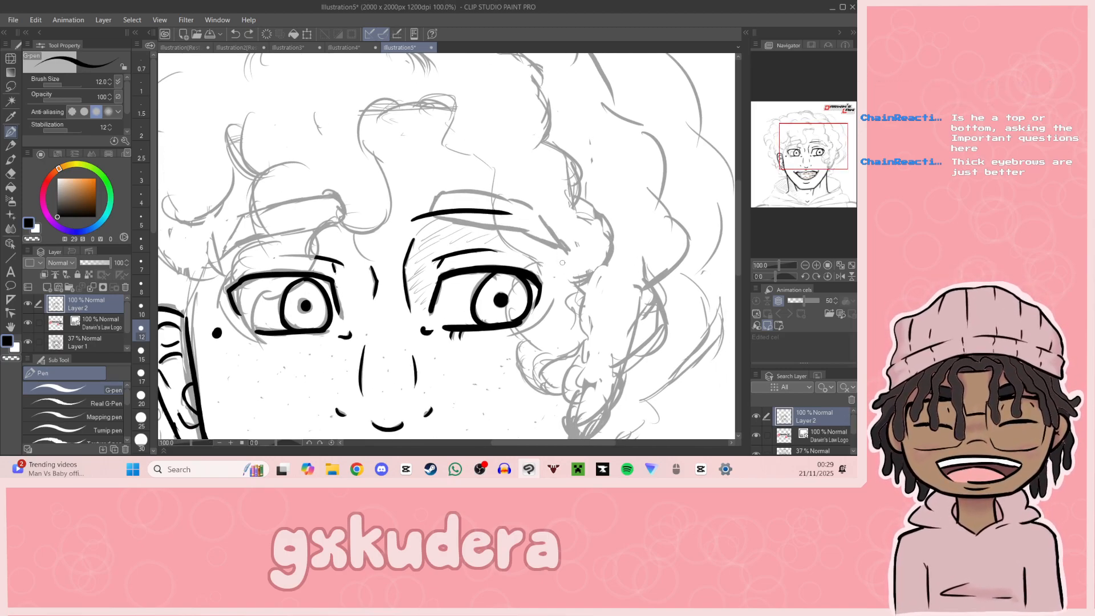
# Step: Ink the right-hand eyebrow's short inner end and its long lower edge out to the tip
pyautogui.moveTo(443, 191)
pyautogui.mouseDown()
pyautogui.moveTo(435, 217)
pyautogui.moveTo(547, 235)
pyautogui.mouseUp()
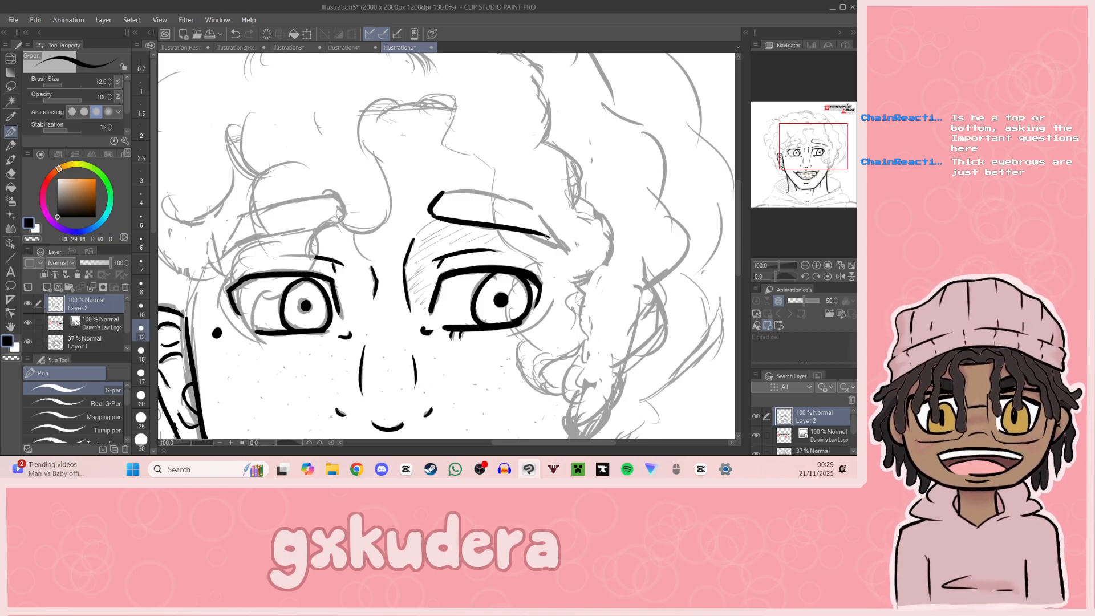
pyautogui.hotkey('ctrl', 'z')
pyautogui.moveTo(434, 217); pyautogui.dragTo(529, 236)
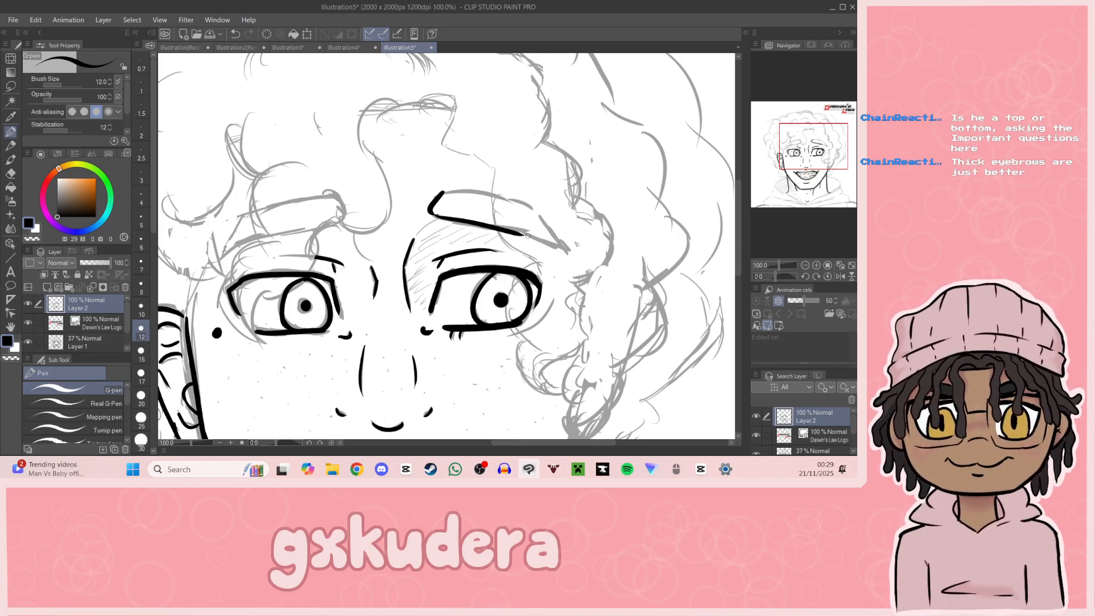
pyautogui.hotkey('ctrl', 'z')
pyautogui.moveTo(431, 215); pyautogui.dragTo(505, 229)
pyautogui.hotkey('ctrl', 'z')
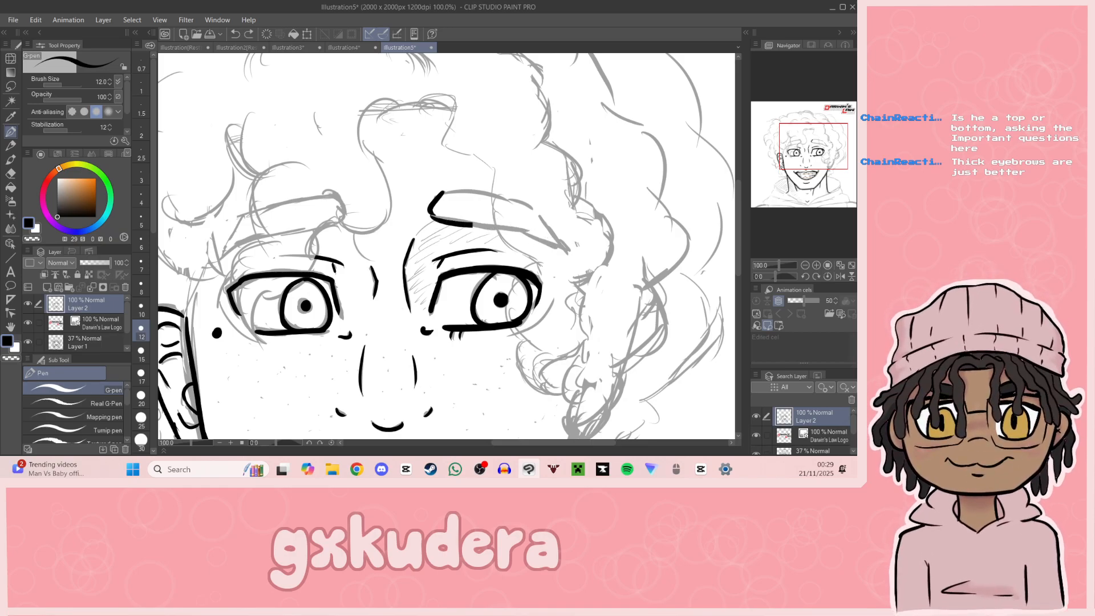
pyautogui.hotkey('ctrl', 'z')
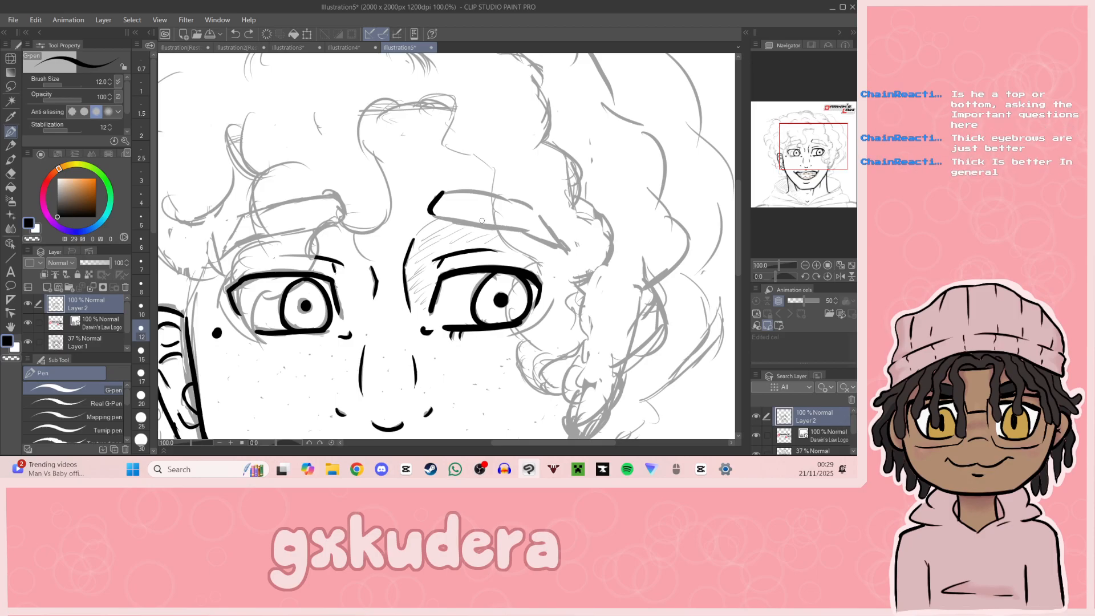
pyautogui.moveTo(437, 214); pyautogui.dragTo(563, 247)
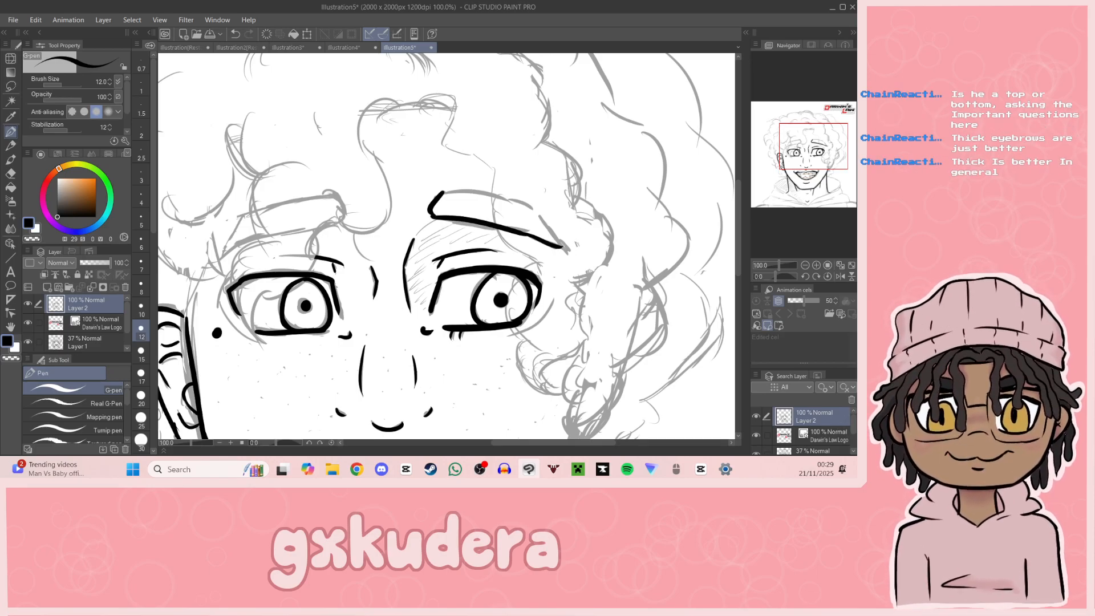
pyautogui.moveTo(441, 194)
pyautogui.mouseDown()
pyautogui.moveTo(525, 205)
pyautogui.moveTo(561, 247)
pyautogui.mouseUp()
pyautogui.hotkey('ctrl', 'z')
pyautogui.moveTo(522, 204); pyautogui.dragTo(569, 246)
pyautogui.hotkey('ctrl', 'z')
pyautogui.moveTo(524, 203); pyautogui.dragTo(563, 246)
pyautogui.moveTo(561, 188); pyautogui.dragTo(611, 173)
pyautogui.hotkey('ctrl', 'z')
pyautogui.hotkey('ctrl', 'z')
pyautogui.hotkey('ctrl', 'z')
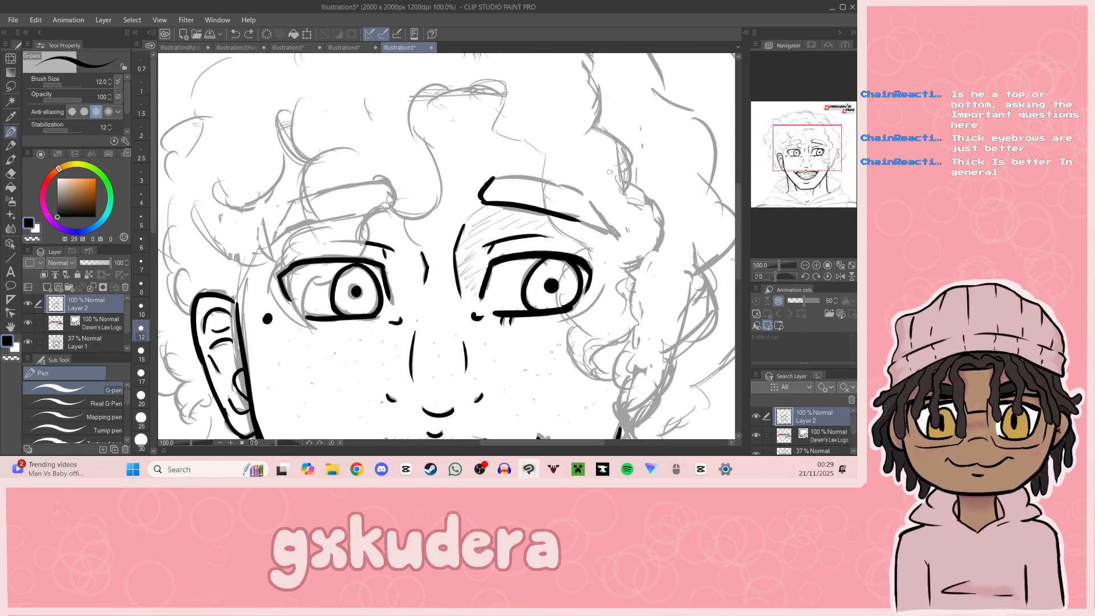
pyautogui.hotkey('ctrl', 'z')
# Step: Redraw the right-hand eyebrow's lower edge and close its shape with a top edge running out to the tip
pyautogui.moveTo(479, 200); pyautogui.dragTo(616, 234)
pyautogui.moveTo(493, 178)
pyautogui.mouseDown()
pyautogui.moveTo(592, 198)
pyautogui.moveTo(617, 231)
pyautogui.mouseUp()
pyautogui.hotkey('ctrl', 'z')
pyautogui.moveTo(591, 197); pyautogui.dragTo(621, 236)
pyautogui.hotkey('ctrl', 'z')
pyautogui.moveTo(473, 187); pyautogui.dragTo(474, 207)
pyautogui.hotkey('ctrl', 'z')
# Step: Ink the left-hand eyebrow's full outline: the outer tip, the lower and upper edges and the rounded inner end
pyautogui.moveTo(826, 181); pyautogui.dragTo(818, 152)
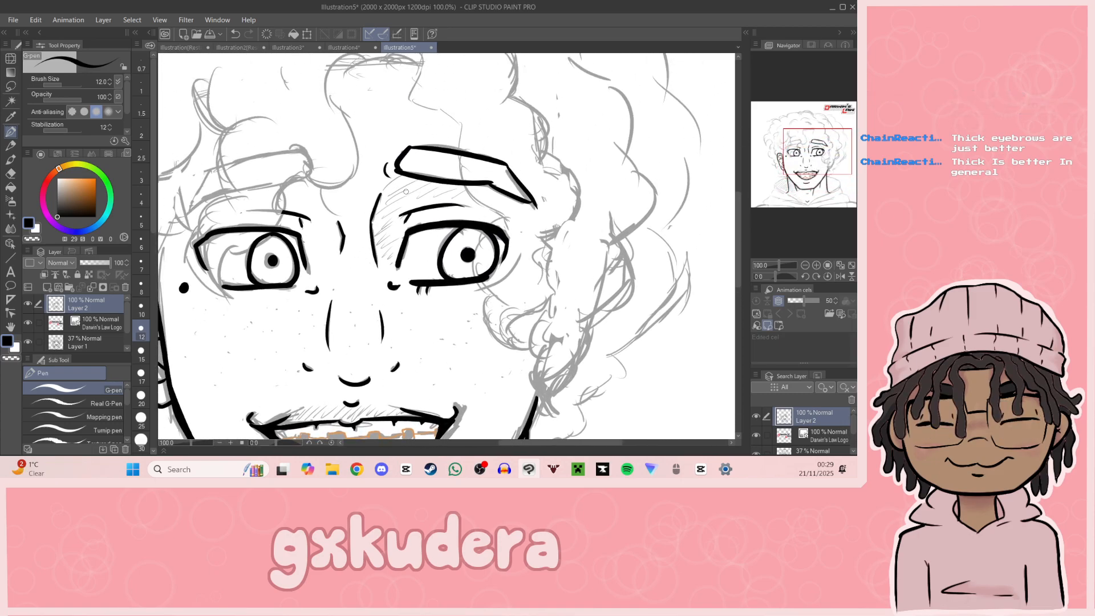
pyautogui.moveTo(824, 163); pyautogui.dragTo(814, 158)
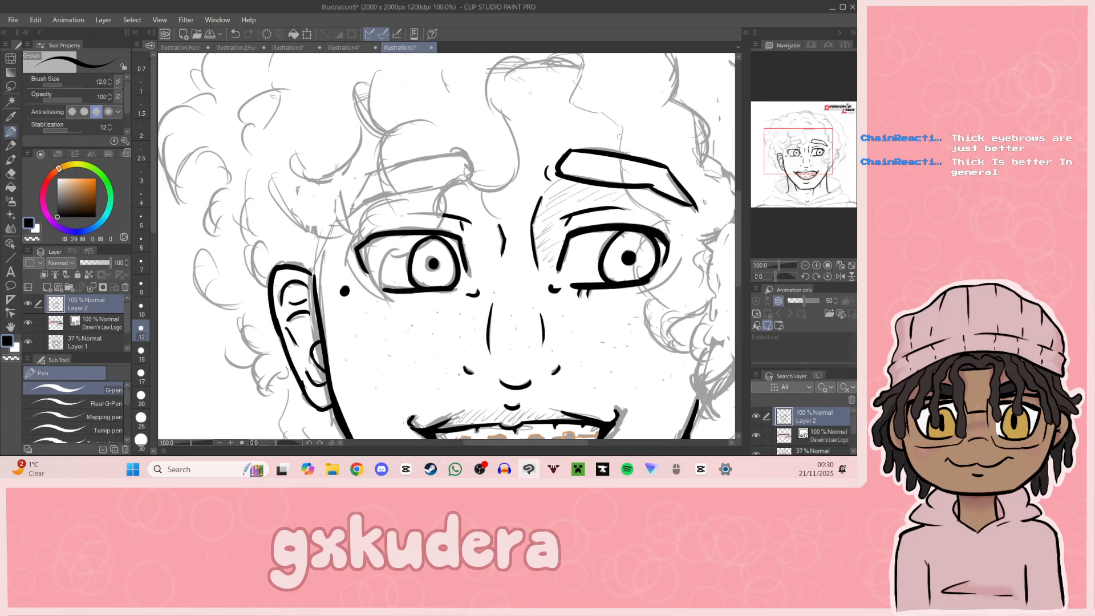
pyautogui.moveTo(350, 215); pyautogui.dragTo(382, 170)
pyautogui.moveTo(349, 218)
pyautogui.mouseDown()
pyautogui.moveTo(375, 199)
pyautogui.moveTo(470, 176)
pyautogui.mouseUp()
pyautogui.moveTo(381, 169)
pyautogui.mouseDown()
pyautogui.moveTo(465, 155)
pyautogui.moveTo(468, 183)
pyautogui.mouseUp()
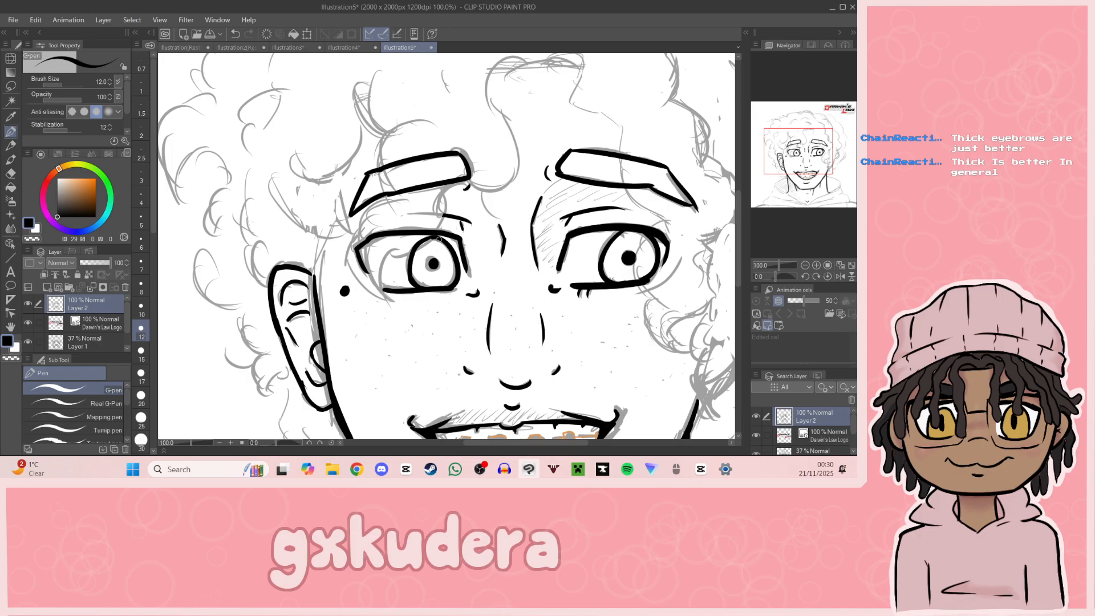
# Step: Ink the top of the forehead curl and the wavy strand falling from it over the right-hand eyebrow
pyautogui.moveTo(811, 172); pyautogui.dragTo(809, 146)
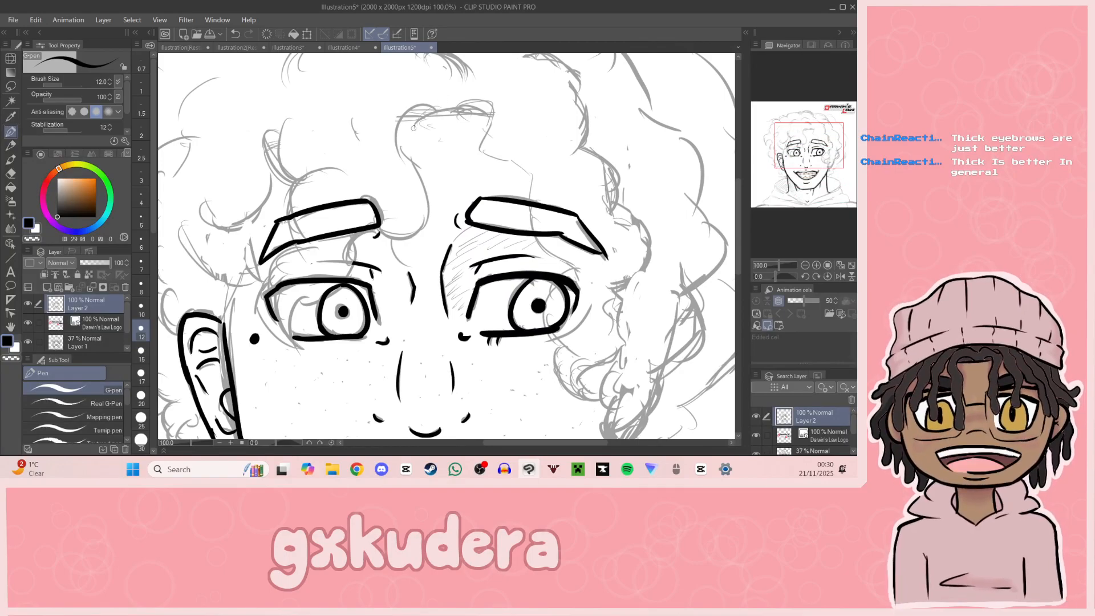
pyautogui.moveTo(403, 121); pyautogui.dragTo(492, 114)
pyautogui.moveTo(823, 166); pyautogui.dragTo(827, 157)
pyautogui.moveTo(418, 187)
pyautogui.mouseDown()
pyautogui.moveTo(454, 188)
pyautogui.moveTo(454, 208)
pyautogui.moveTo(495, 242)
pyautogui.moveTo(497, 285)
pyautogui.moveTo(546, 342)
pyautogui.mouseUp()
pyautogui.hotkey('ctrl', 'z')
# Step: Ink the strand's lower part across the right-hand eye and the hooked curl with its wavy outer edge beside the cheek
pyautogui.moveTo(781, 182); pyautogui.dragTo(824, 160)
pyautogui.moveTo(454, 147)
pyautogui.mouseDown()
pyautogui.moveTo(425, 206)
pyautogui.moveTo(475, 231)
pyautogui.moveTo(430, 223)
pyautogui.moveTo(467, 234)
pyautogui.mouseUp()
pyautogui.hotkey('ctrl', 'z')
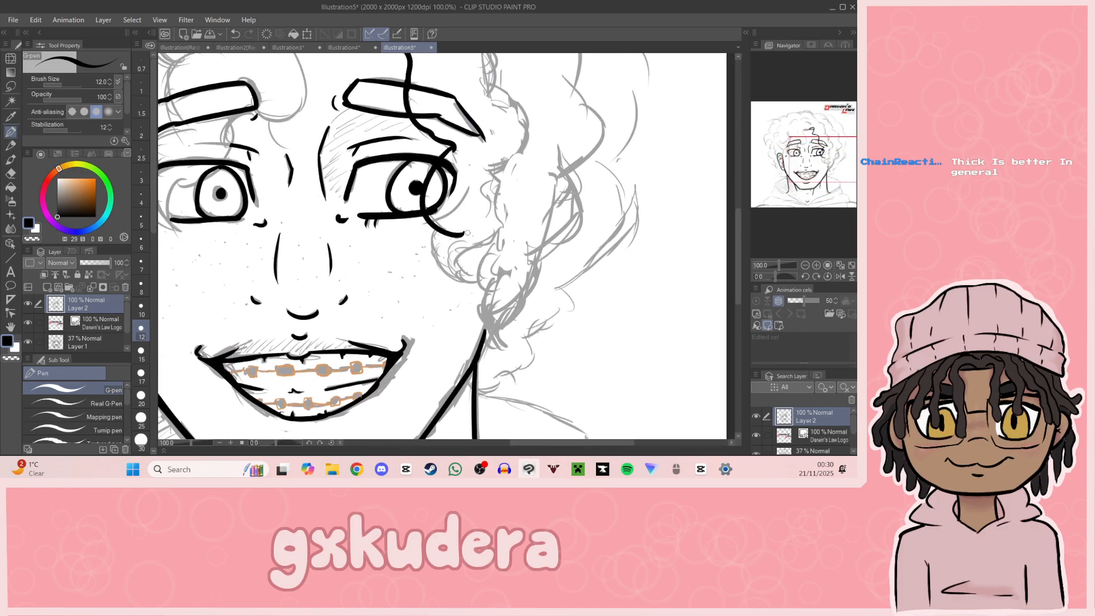
pyautogui.hotkey('ctrl', 'z')
pyautogui.moveTo(456, 149)
pyautogui.mouseDown()
pyautogui.moveTo(463, 232)
pyautogui.moveTo(435, 229)
pyautogui.moveTo(482, 280)
pyautogui.moveTo(458, 273)
pyautogui.moveTo(476, 269)
pyautogui.moveTo(478, 281)
pyautogui.moveTo(459, 256)
pyautogui.moveTo(494, 215)
pyautogui.moveTo(493, 168)
pyautogui.mouseUp()
pyautogui.moveTo(842, 167); pyautogui.dragTo(842, 163)
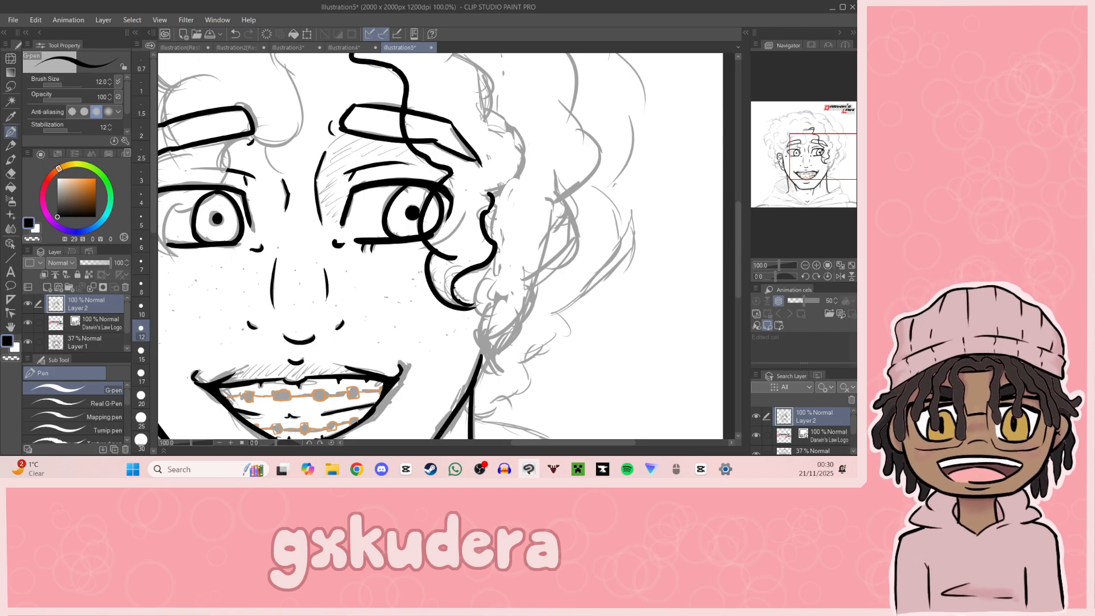
# Step: Ink the rounded hair bumps from above the forehead down the right-hand side of the face, plus a short arc above the forehead curl
pyautogui.moveTo(803, 193)
pyautogui.mouseDown()
pyautogui.moveTo(800, 222)
pyautogui.moveTo(783, 203)
pyautogui.moveTo(795, 195)
pyautogui.mouseUp()
pyautogui.moveTo(818, 154); pyautogui.dragTo(820, 128)
pyautogui.moveTo(276, 211)
pyautogui.mouseDown()
pyautogui.moveTo(289, 199)
pyautogui.moveTo(334, 225)
pyautogui.moveTo(299, 200)
pyautogui.moveTo(339, 226)
pyautogui.moveTo(330, 227)
pyautogui.moveTo(438, 235)
pyautogui.mouseUp()
pyautogui.hotkey('ctrl', 'z')
pyautogui.hotkey('ctrl', 'z')
pyautogui.hotkey('ctrl', 'z')
pyautogui.moveTo(372, 215)
pyautogui.mouseDown()
pyautogui.moveTo(440, 230)
pyautogui.moveTo(443, 291)
pyautogui.moveTo(394, 213)
pyautogui.moveTo(443, 285)
pyautogui.mouseUp()
pyautogui.hotkey('ctrl', 'z')
pyautogui.hotkey('ctrl', 'z')
pyautogui.moveTo(367, 220)
pyautogui.mouseDown()
pyautogui.moveTo(426, 216)
pyautogui.moveTo(457, 301)
pyautogui.moveTo(435, 314)
pyautogui.mouseUp()
pyautogui.hotkey('ctrl', 'z')
pyautogui.hotkey('ctrl', 'z')
pyautogui.moveTo(827, 147); pyautogui.dragTo(840, 141)
pyautogui.moveTo(335, 166); pyautogui.dragTo(402, 271)
pyautogui.hotkey('ctrl', 'z')
pyautogui.moveTo(366, 222)
pyautogui.mouseDown()
pyautogui.moveTo(406, 260)
pyautogui.moveTo(386, 300)
pyautogui.mouseUp()
# Step: Ink the forehead curl's left-hand side as an S-curve hooking in at the inner end of the left-hand eyebrow
pyautogui.moveTo(836, 146); pyautogui.dragTo(805, 130)
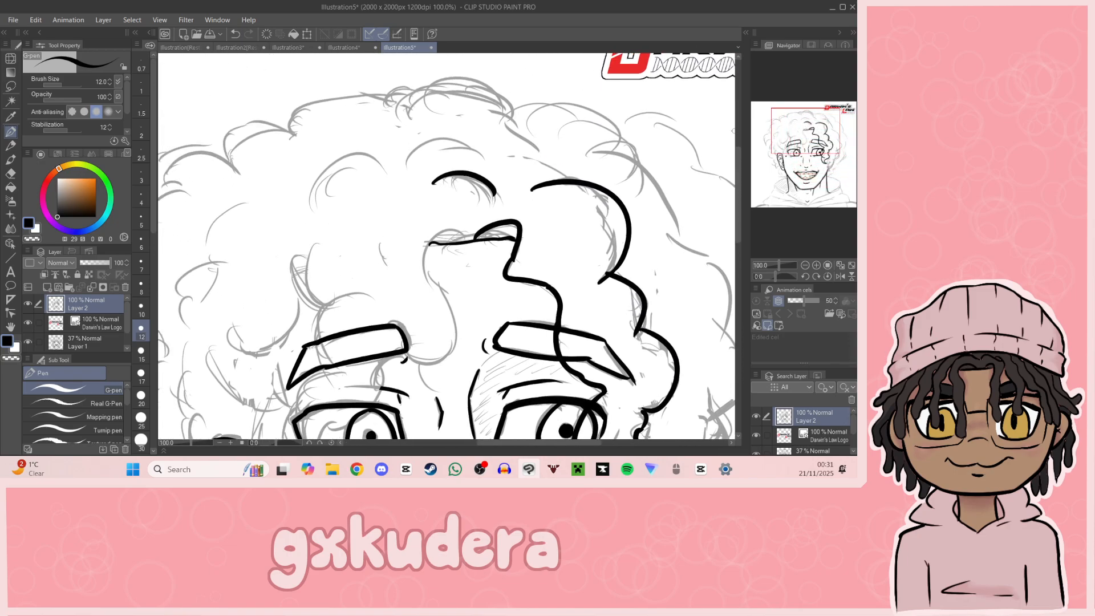
pyautogui.moveTo(460, 236)
pyautogui.mouseDown()
pyautogui.moveTo(428, 241)
pyautogui.moveTo(442, 348)
pyautogui.mouseUp()
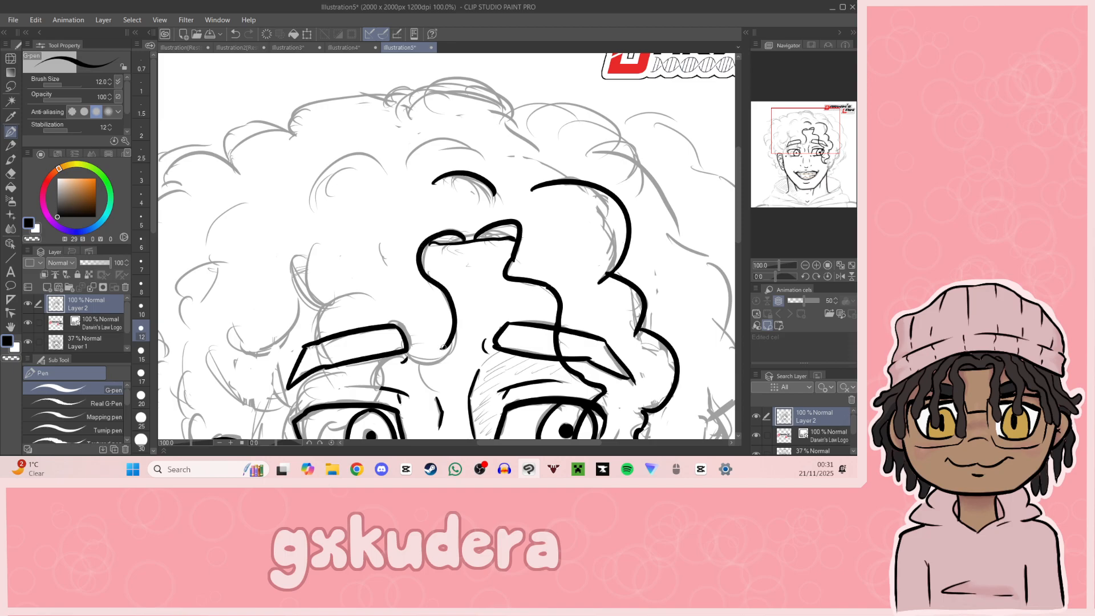
pyautogui.hotkey('ctrl', 'z')
pyautogui.moveTo(464, 235)
pyautogui.mouseDown()
pyautogui.moveTo(434, 235)
pyautogui.moveTo(459, 342)
pyautogui.moveTo(407, 342)
pyautogui.mouseUp()
pyautogui.hotkey('ctrl', 'z')
pyautogui.moveTo(465, 233)
pyautogui.mouseDown()
pyautogui.moveTo(426, 251)
pyautogui.moveTo(414, 360)
pyautogui.mouseUp()
pyautogui.hotkey('ctrl', 'z')
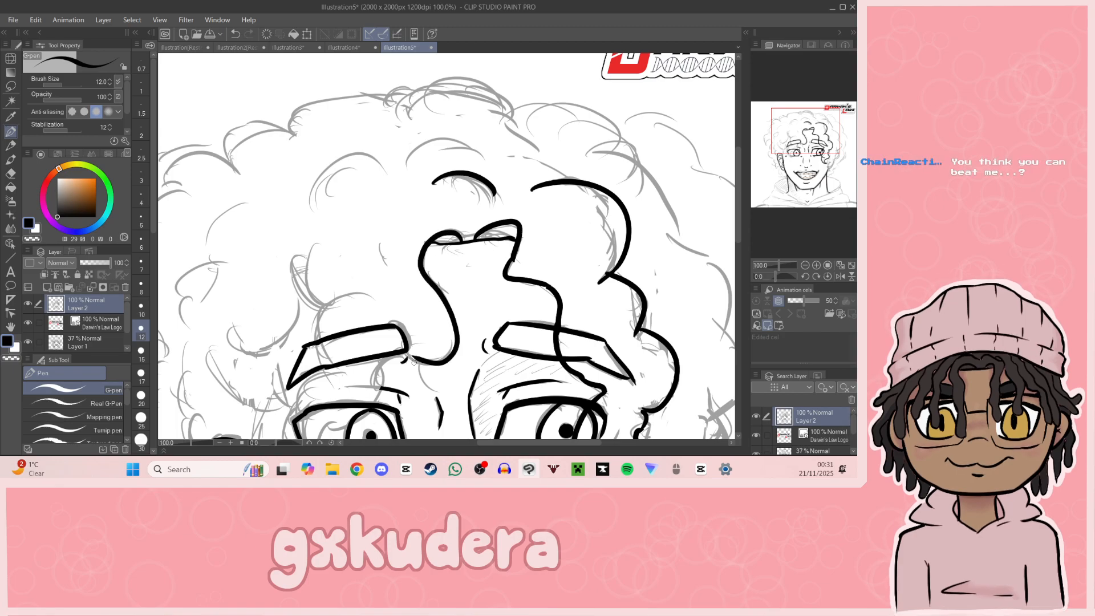
# Step: Ink the thin strand falling from the left-hand eyebrow's inner end across the left-hand eye to a point below it
pyautogui.click(804, 161)
pyautogui.moveTo(804, 161); pyautogui.dragTo(799, 147)
pyautogui.moveTo(456, 222)
pyautogui.mouseDown()
pyautogui.moveTo(424, 251)
pyautogui.moveTo(450, 220)
pyautogui.moveTo(431, 230)
pyautogui.moveTo(429, 260)
pyautogui.moveTo(403, 294)
pyautogui.moveTo(428, 241)
pyautogui.moveTo(420, 275)
pyautogui.moveTo(392, 297)
pyautogui.moveTo(380, 292)
pyautogui.moveTo(394, 292)
pyautogui.moveTo(390, 332)
pyautogui.mouseUp()
pyautogui.hotkey('ctrl', 'z')
pyautogui.hotkey('ctrl', 'z')
pyautogui.hotkey('ctrl', 'z')
pyautogui.hotkey('ctrl', 'z')
pyautogui.hotkey('ctrl', 'z')
pyautogui.moveTo(382, 286)
pyautogui.mouseDown()
pyautogui.moveTo(371, 337)
pyautogui.moveTo(388, 332)
pyautogui.mouseUp()
pyautogui.hotkey('ctrl', 'z')
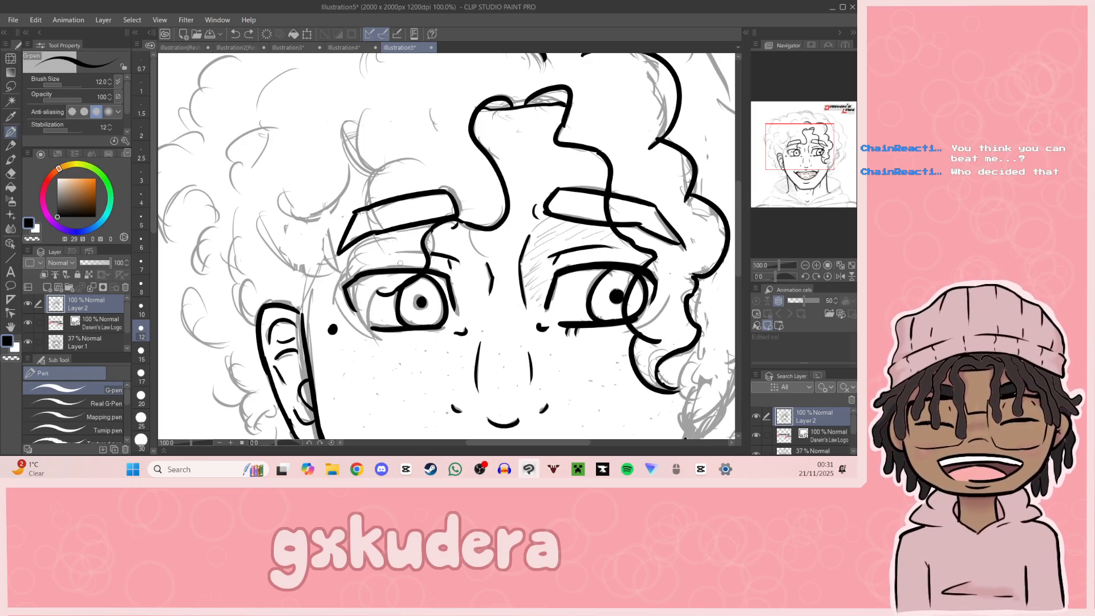
pyautogui.moveTo(384, 289); pyautogui.dragTo(385, 349)
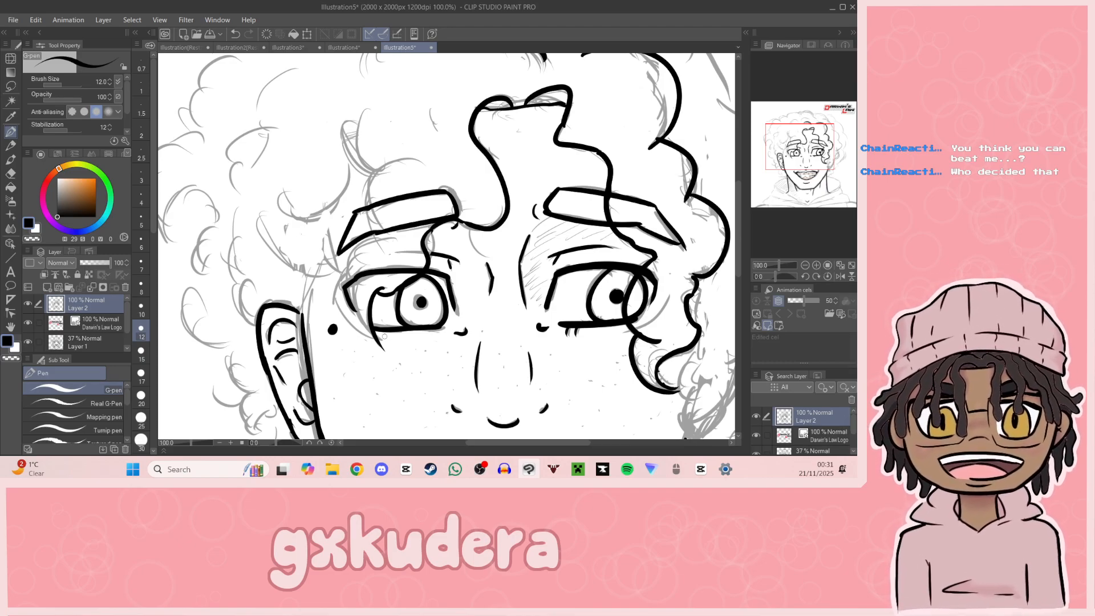
# Step: Ink the two overlapping curl arcs above the left-hand eyebrow
pyautogui.moveTo(352, 94)
pyautogui.mouseDown()
pyautogui.moveTo(288, 182)
pyautogui.moveTo(313, 275)
pyautogui.moveTo(331, 263)
pyautogui.moveTo(322, 332)
pyautogui.mouseUp()
pyautogui.hotkey('ctrl', 'z')
pyautogui.moveTo(349, 263)
pyautogui.mouseDown()
pyautogui.moveTo(322, 337)
pyautogui.moveTo(301, 307)
pyautogui.moveTo(326, 348)
pyautogui.mouseUp()
pyautogui.hotkey('ctrl', 'z')
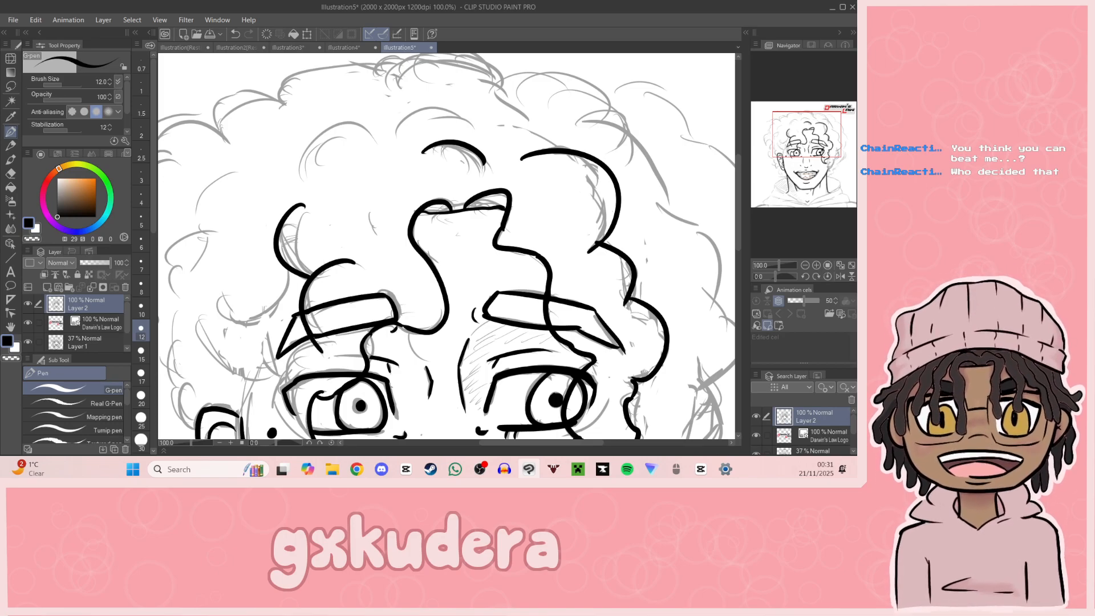
# Step: Ink the strand's outer edge from the left-hand eyebrow around the eye to the pointed tip below
pyautogui.moveTo(803, 184); pyautogui.dragTo(802, 157)
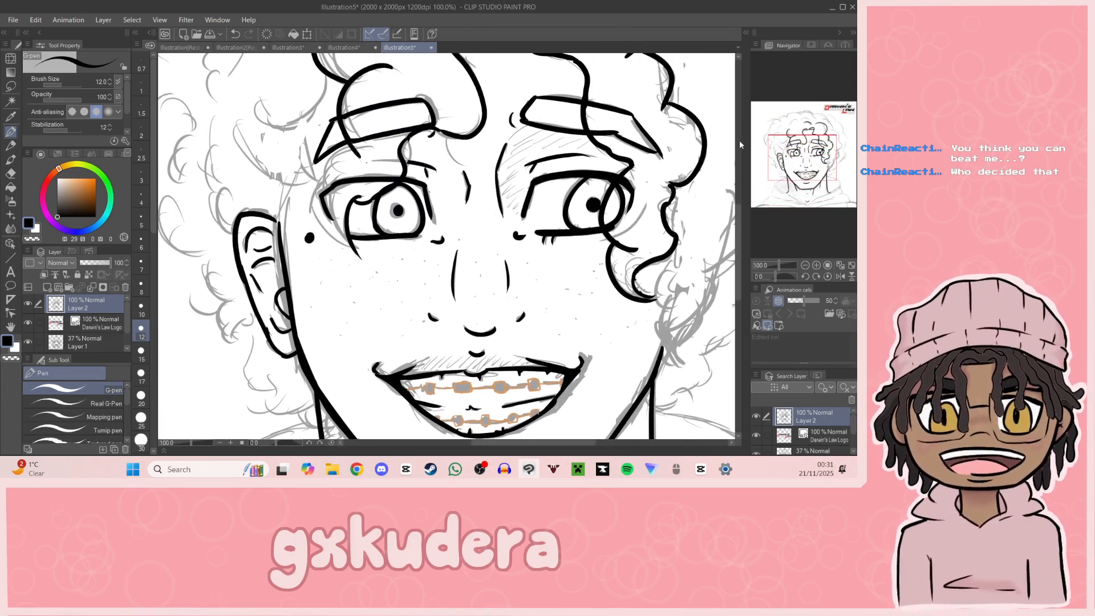
pyautogui.moveTo(353, 149)
pyautogui.mouseDown()
pyautogui.moveTo(327, 194)
pyautogui.moveTo(322, 186)
pyautogui.moveTo(353, 237)
pyautogui.mouseUp()
pyautogui.hotkey('ctrl', 'z')
pyautogui.moveTo(321, 186)
pyautogui.mouseDown()
pyautogui.moveTo(326, 241)
pyautogui.moveTo(358, 243)
pyautogui.moveTo(340, 212)
pyautogui.moveTo(361, 258)
pyautogui.mouseUp()
pyautogui.hotkey('ctrl', 'z')
pyautogui.moveTo(831, 164); pyautogui.dragTo(791, 143)
pyautogui.moveTo(426, 309)
pyautogui.mouseDown()
pyautogui.moveTo(452, 299)
pyautogui.moveTo(499, 298)
pyautogui.moveTo(472, 295)
pyautogui.moveTo(511, 300)
pyautogui.mouseUp()
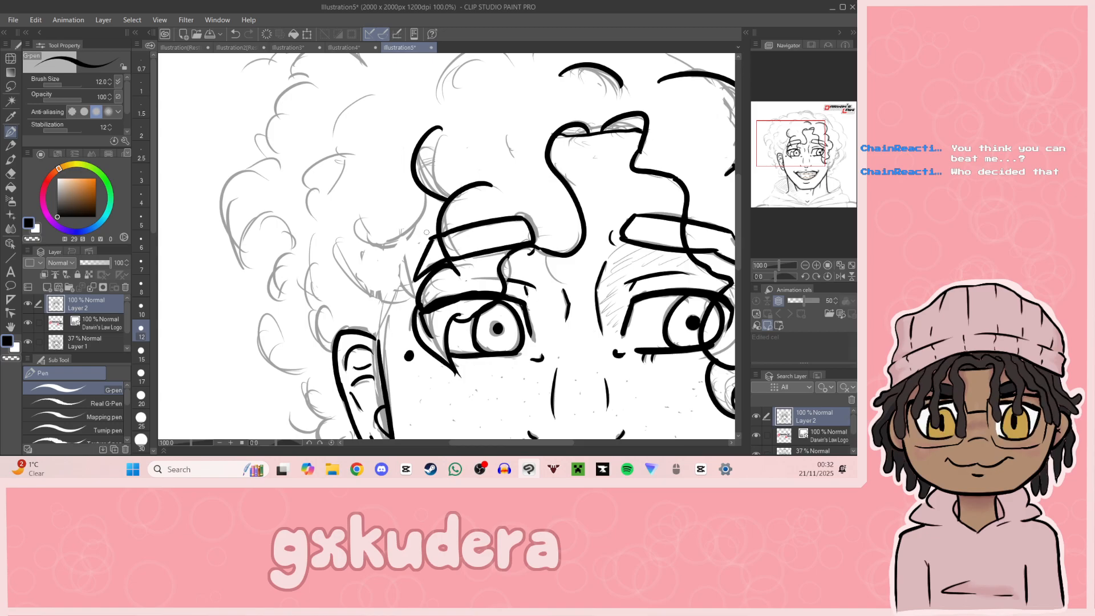
# Step: Ink the swooping curls at the left-hand temple, between the eyebrow and the top of the ear
pyautogui.moveTo(427, 192)
pyautogui.mouseDown()
pyautogui.moveTo(424, 216)
pyautogui.moveTo(389, 242)
pyautogui.moveTo(410, 232)
pyautogui.moveTo(419, 202)
pyautogui.moveTo(360, 236)
pyautogui.moveTo(422, 197)
pyautogui.moveTo(421, 228)
pyautogui.moveTo(426, 201)
pyautogui.moveTo(402, 258)
pyautogui.moveTo(391, 243)
pyautogui.moveTo(406, 297)
pyautogui.mouseUp()
pyautogui.hotkey('ctrl', 'z')
pyautogui.hotkey('ctrl', 'z')
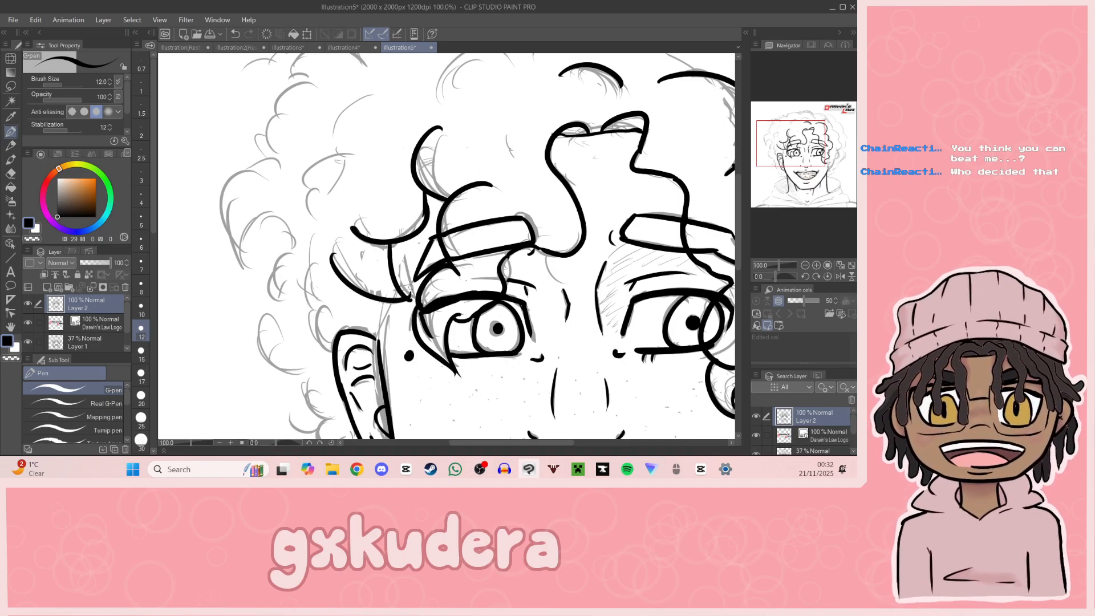
pyautogui.moveTo(331, 270)
pyautogui.mouseDown()
pyautogui.moveTo(414, 293)
pyautogui.moveTo(350, 289)
pyautogui.moveTo(406, 299)
pyautogui.mouseUp()
pyautogui.hotkey('ctrl', 'z')
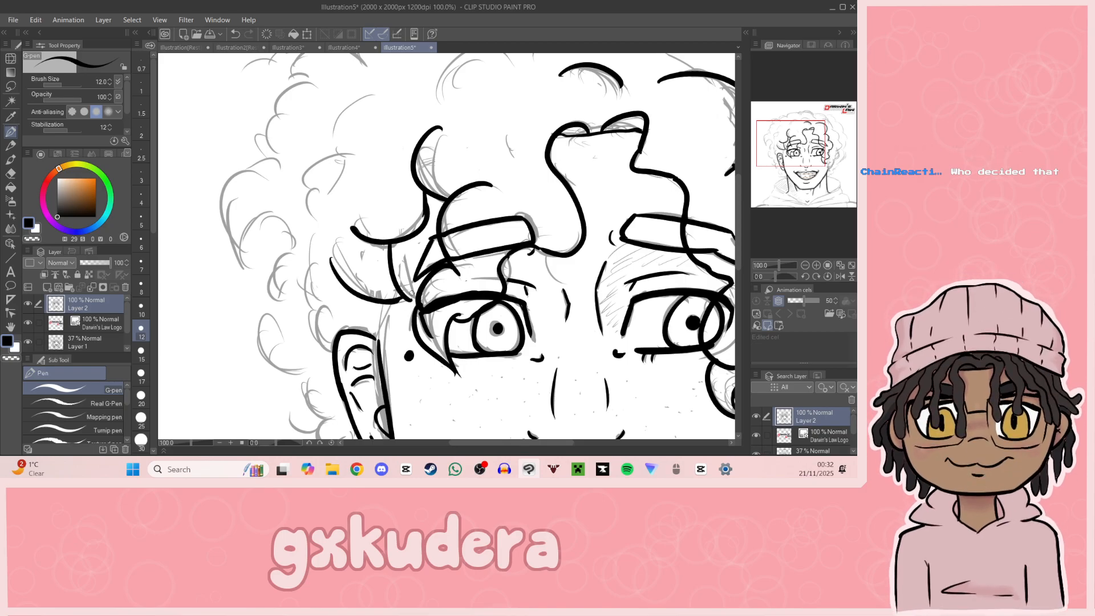
# Step: Ink the small curl behind the top of the left-hand ear
pyautogui.moveTo(622, 308)
pyautogui.mouseDown()
pyautogui.moveTo(500, 261)
pyautogui.moveTo(551, 172)
pyautogui.mouseUp()
pyautogui.moveTo(323, 169); pyautogui.dragTo(317, 226)
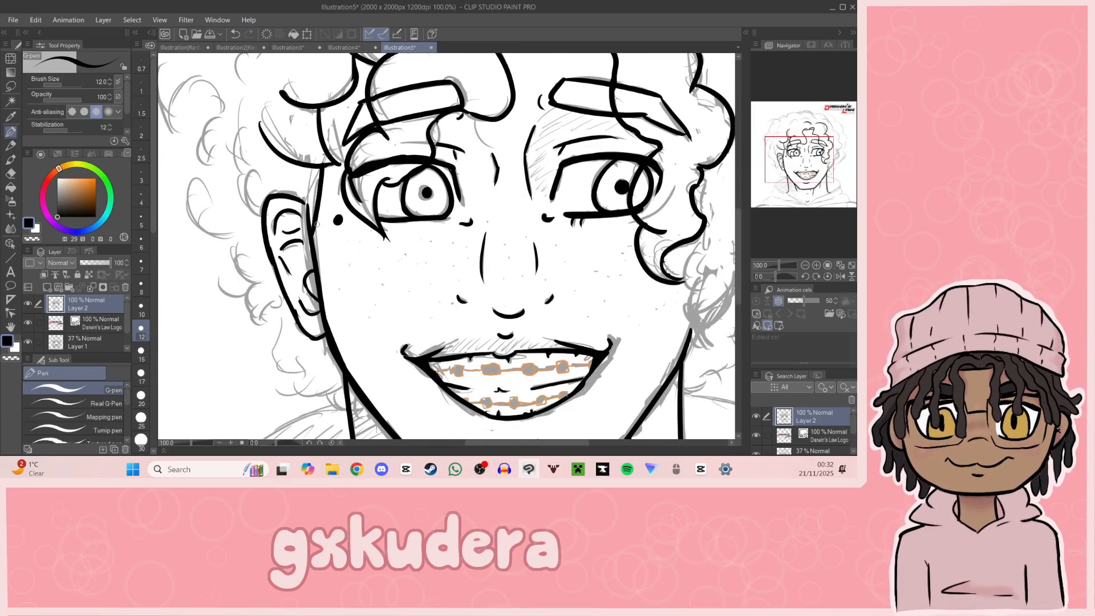
pyautogui.moveTo(253, 212)
pyautogui.mouseDown()
pyautogui.moveTo(293, 195)
pyautogui.moveTo(264, 213)
pyautogui.mouseUp()
pyautogui.hotkey('ctrl', 'z')
# Step: Ink the small hooked curls below the left-hand ear down to the neck
pyautogui.moveTo(360, 386)
pyautogui.mouseDown()
pyautogui.moveTo(440, 347)
pyautogui.moveTo(397, 298)
pyautogui.moveTo(407, 293)
pyautogui.moveTo(394, 321)
pyautogui.mouseUp()
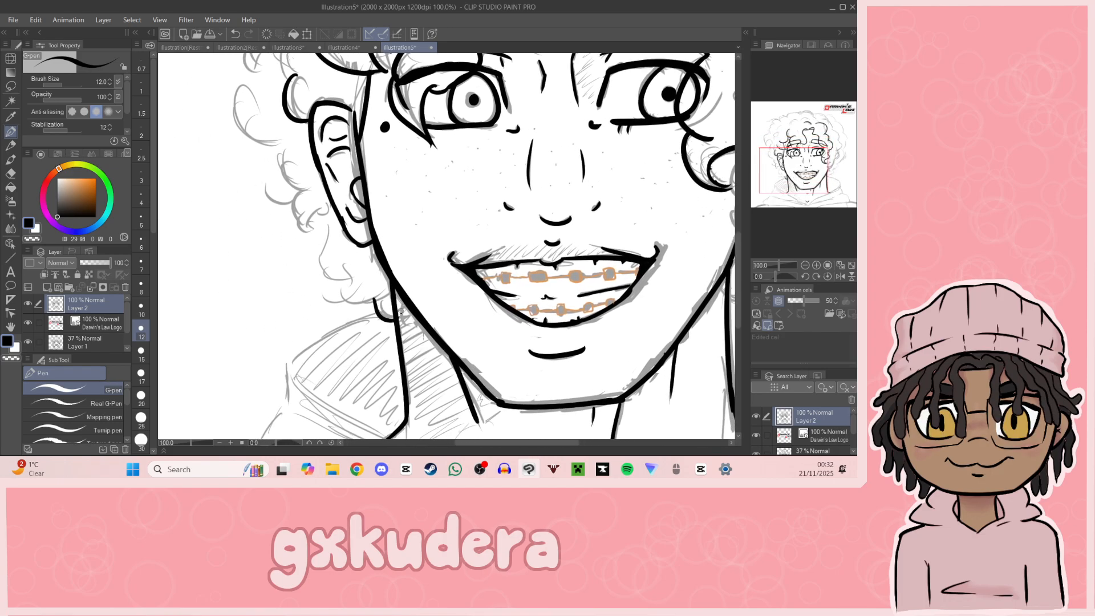
pyautogui.moveTo(352, 278)
pyautogui.mouseDown()
pyautogui.moveTo(329, 297)
pyautogui.moveTo(391, 291)
pyautogui.mouseUp()
pyautogui.hotkey('ctrl', 'z')
pyautogui.moveTo(325, 296)
pyautogui.mouseDown()
pyautogui.moveTo(383, 286)
pyautogui.moveTo(347, 259)
pyautogui.mouseUp()
pyautogui.hotkey('ctrl', 'z')
pyautogui.moveTo(331, 213)
pyautogui.mouseDown()
pyautogui.moveTo(320, 279)
pyautogui.moveTo(341, 282)
pyautogui.mouseUp()
# Step: Ink the small outer curls beside the middle of the left-hand ear
pyautogui.moveTo(447, 227)
pyautogui.mouseDown()
pyautogui.moveTo(284, 328)
pyautogui.moveTo(461, 250)
pyautogui.moveTo(511, 281)
pyautogui.mouseUp()
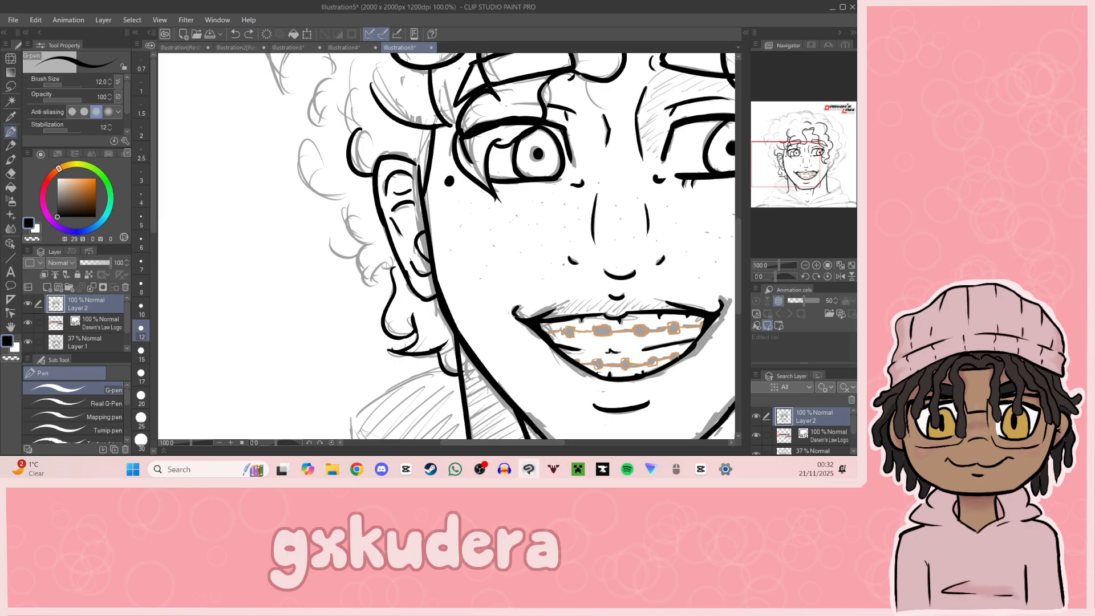
pyautogui.moveTo(378, 264)
pyautogui.mouseDown()
pyautogui.moveTo(390, 266)
pyautogui.moveTo(362, 285)
pyautogui.moveTo(368, 244)
pyautogui.mouseUp()
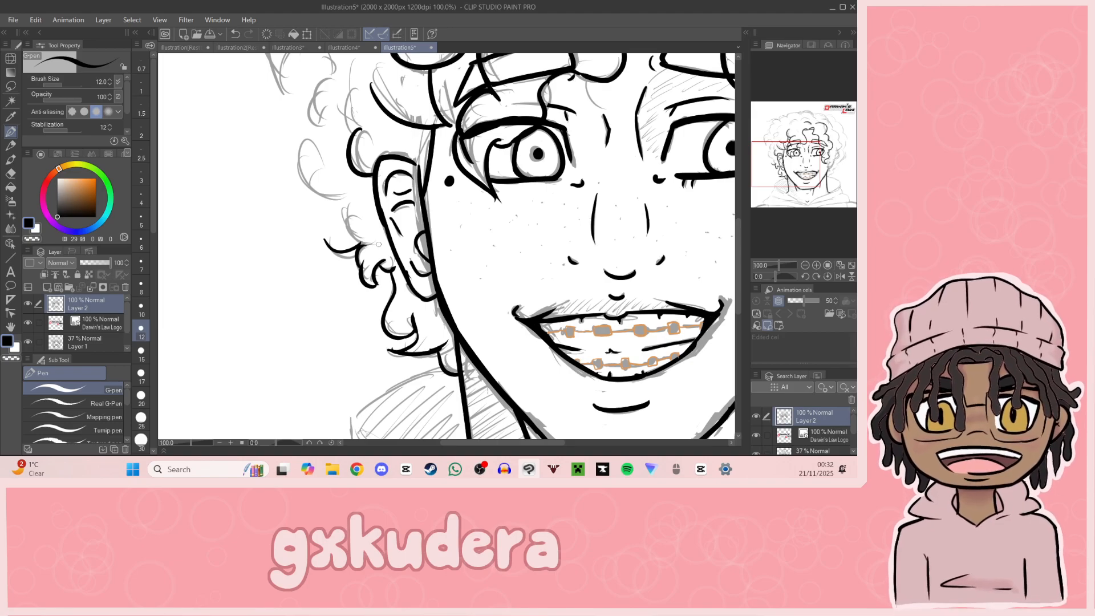
pyautogui.moveTo(756, 215); pyautogui.dragTo(791, 172)
pyautogui.moveTo(317, 186)
pyautogui.mouseDown()
pyautogui.moveTo(307, 144)
pyautogui.moveTo(297, 155)
pyautogui.moveTo(321, 181)
pyautogui.mouseUp()
pyautogui.hotkey('ctrl', 'z')
# Step: Ink the larger outer curl beside the top of the left-hand ear
pyautogui.moveTo(822, 152); pyautogui.dragTo(793, 142)
pyautogui.moveTo(266, 320)
pyautogui.mouseDown()
pyautogui.moveTo(260, 389)
pyautogui.moveTo(290, 387)
pyautogui.mouseUp()
pyautogui.hotkey('ctrl', 'z')
pyautogui.moveTo(265, 320)
pyautogui.mouseDown()
pyautogui.moveTo(251, 378)
pyautogui.moveTo(290, 382)
pyautogui.mouseUp()
pyautogui.hotkey('ctrl', 'z')
pyautogui.moveTo(260, 321)
pyautogui.mouseDown()
pyautogui.moveTo(269, 387)
pyautogui.moveTo(286, 388)
pyautogui.mouseUp()
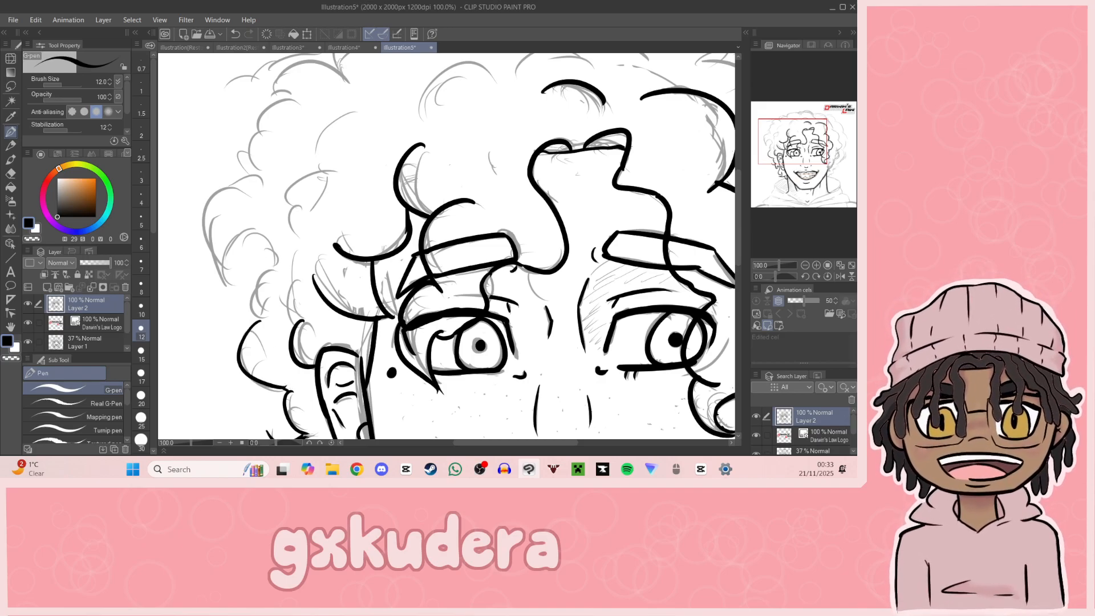
# Step: Ink the hair's outer edge in rounded bumps up the left-hand side of the head
pyautogui.moveTo(264, 313)
pyautogui.mouseDown()
pyautogui.moveTo(276, 267)
pyautogui.moveTo(218, 265)
pyautogui.moveTo(275, 257)
pyautogui.moveTo(267, 244)
pyautogui.moveTo(278, 269)
pyautogui.mouseUp()
pyautogui.hotkey('ctrl', 'z')
pyautogui.hotkey('ctrl', 'z')
pyautogui.moveTo(819, 190); pyautogui.dragTo(771, 130)
pyautogui.moveTo(306, 308)
pyautogui.mouseDown()
pyautogui.moveTo(294, 280)
pyautogui.moveTo(314, 218)
pyautogui.moveTo(301, 290)
pyautogui.moveTo(324, 207)
pyautogui.moveTo(343, 214)
pyautogui.moveTo(333, 169)
pyautogui.moveTo(382, 117)
pyautogui.mouseUp()
# Step: Ink the hair's outer edge over the upper left-hand part of the head and across the crown
pyautogui.hotkey('ctrl', 'z')
pyautogui.hotkey('ctrl', 'z')
pyautogui.hotkey('ctrl', 'z')
pyautogui.moveTo(829, 158)
pyautogui.mouseDown()
pyautogui.moveTo(820, 111)
pyautogui.moveTo(782, 125)
pyautogui.mouseUp()
pyautogui.moveTo(361, 197)
pyautogui.mouseDown()
pyautogui.moveTo(424, 177)
pyautogui.moveTo(520, 118)
pyautogui.moveTo(597, 106)
pyautogui.moveTo(596, 118)
pyautogui.moveTo(707, 111)
pyautogui.mouseUp()
pyautogui.hotkey('ctrl', 'z')
pyautogui.hotkey('ctrl', 'z')
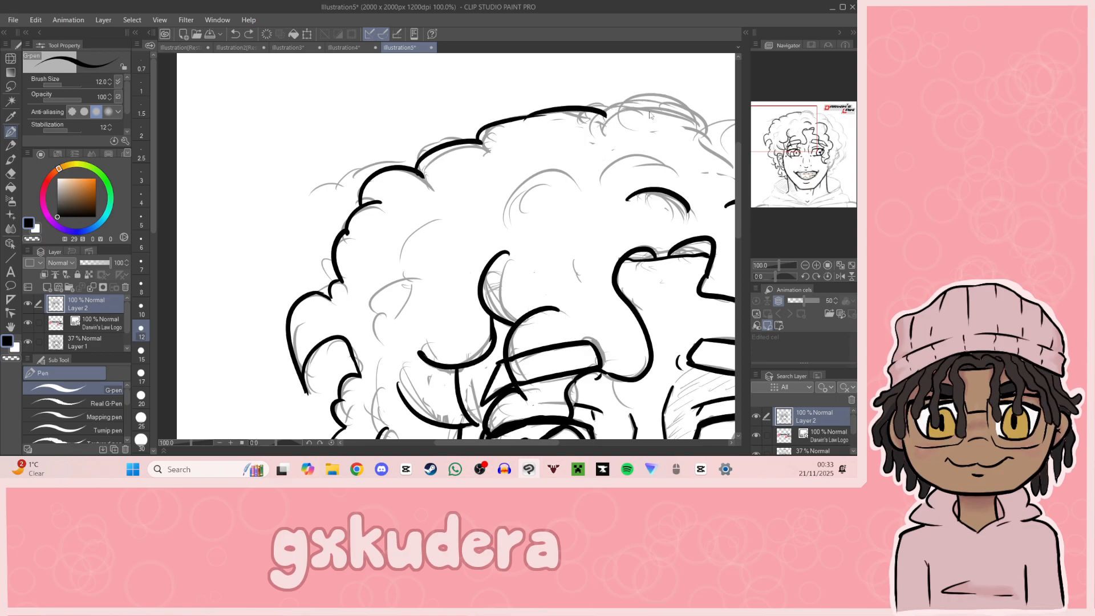
pyautogui.moveTo(602, 118); pyautogui.dragTo(713, 122)
# Step: Ink the inner curl lines within the upper and left-hand hair and extend the crown outline towards the logo side
pyautogui.moveTo(439, 220)
pyautogui.mouseDown()
pyautogui.moveTo(377, 312)
pyautogui.moveTo(378, 344)
pyautogui.mouseUp()
pyautogui.moveTo(818, 164)
pyautogui.mouseDown()
pyautogui.moveTo(808, 178)
pyautogui.moveTo(788, 149)
pyautogui.mouseUp()
pyautogui.moveTo(335, 193)
pyautogui.mouseDown()
pyautogui.moveTo(328, 223)
pyautogui.moveTo(343, 262)
pyautogui.mouseUp()
pyautogui.moveTo(806, 205); pyautogui.dragTo(795, 114)
pyautogui.moveTo(431, 187); pyautogui.dragTo(370, 218)
pyautogui.moveTo(459, 178); pyautogui.dragTo(524, 174)
pyautogui.moveTo(558, 137)
pyautogui.mouseDown()
pyautogui.moveTo(585, 166)
pyautogui.moveTo(613, 120)
pyautogui.moveTo(687, 161)
pyautogui.mouseUp()
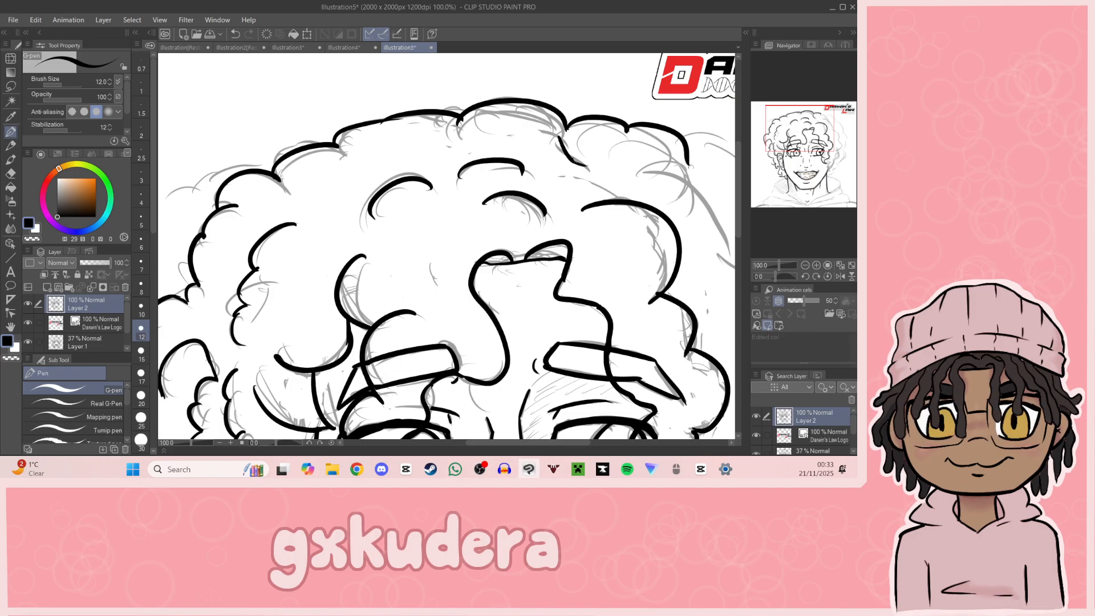
# Step: Ink the wavy edges of the lower right-hand curls beside the cheek curl, following the sketch down to the jaw
pyautogui.moveTo(794, 144); pyautogui.dragTo(851, 175)
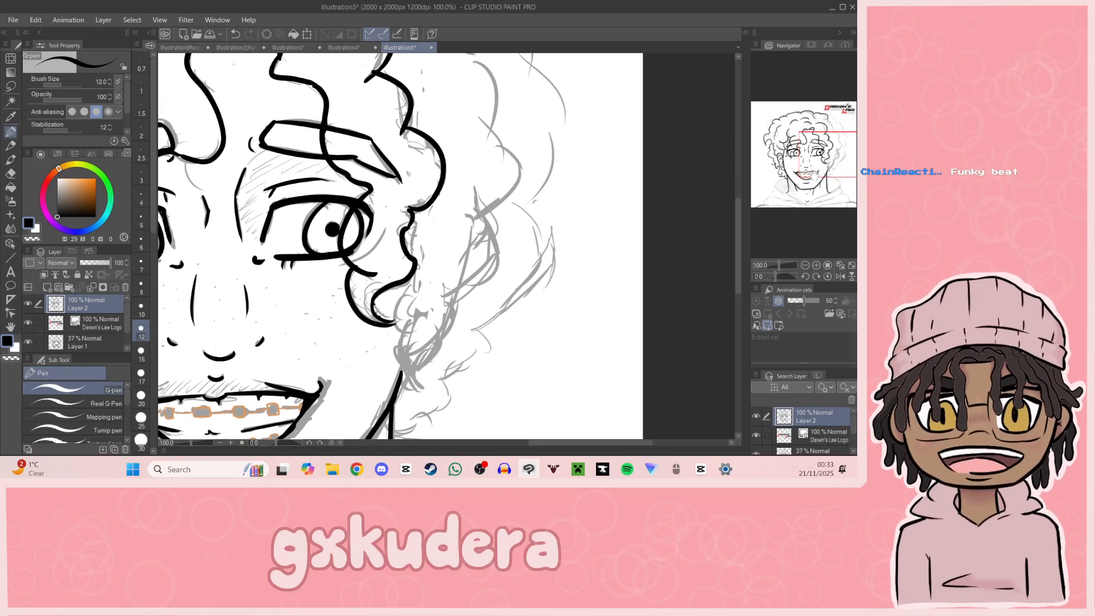
pyautogui.moveTo(412, 283)
pyautogui.mouseDown()
pyautogui.moveTo(412, 341)
pyautogui.moveTo(430, 388)
pyautogui.mouseUp()
pyautogui.hotkey('ctrl', 'z')
pyautogui.hotkey('ctrl', 'z')
pyautogui.moveTo(411, 280)
pyautogui.mouseDown()
pyautogui.moveTo(398, 310)
pyautogui.moveTo(407, 342)
pyautogui.moveTo(393, 315)
pyautogui.moveTo(425, 384)
pyautogui.mouseUp()
pyautogui.hotkey('ctrl', 'z')
pyautogui.hotkey('ctrl', 'z')
pyautogui.moveTo(409, 330)
pyautogui.mouseDown()
pyautogui.moveTo(420, 401)
pyautogui.moveTo(440, 318)
pyautogui.mouseUp()
pyautogui.hotkey('ctrl', 'z')
pyautogui.hotkey('ctrl', 'z')
# Step: Ink the upper part of the inner hair layer in long rounded bumps along the right-hand side of the head
pyautogui.hotkey('ctrl', 'z')
pyautogui.moveTo(418, 384); pyautogui.dragTo(484, 227)
# Step: Ink the hair's outer edge below the logo, adding a rounded curl bump over the sketch on the upper right-hand part of the head
pyautogui.hotkey('ctrl', 'z')
pyautogui.moveTo(456, 288); pyautogui.dragTo(489, 218)
pyautogui.moveTo(455, 251)
pyautogui.mouseDown()
pyautogui.moveTo(455, 329)
pyautogui.moveTo(425, 409)
pyautogui.moveTo(464, 421)
pyautogui.mouseUp()
pyautogui.moveTo(366, 120); pyautogui.dragTo(459, 212)
pyautogui.hotkey('ctrl', 'z')
pyautogui.hotkey('ctrl', 'z')
pyautogui.moveTo(370, 121)
pyautogui.mouseDown()
pyautogui.moveTo(502, 243)
pyautogui.moveTo(513, 369)
pyautogui.moveTo(523, 349)
pyautogui.mouseUp()
pyautogui.moveTo(829, 170); pyautogui.dragTo(826, 111)
pyautogui.hotkey('ctrl', 'z')
pyautogui.moveTo(447, 204)
pyautogui.mouseDown()
pyautogui.moveTo(493, 228)
pyautogui.moveTo(502, 255)
pyautogui.mouseUp()
pyautogui.hotkey('ctrl', 'z')
pyautogui.moveTo(447, 204); pyautogui.dragTo(576, 315)
pyautogui.hotkey('ctrl', 'z')
pyautogui.moveTo(502, 255); pyautogui.dragTo(567, 336)
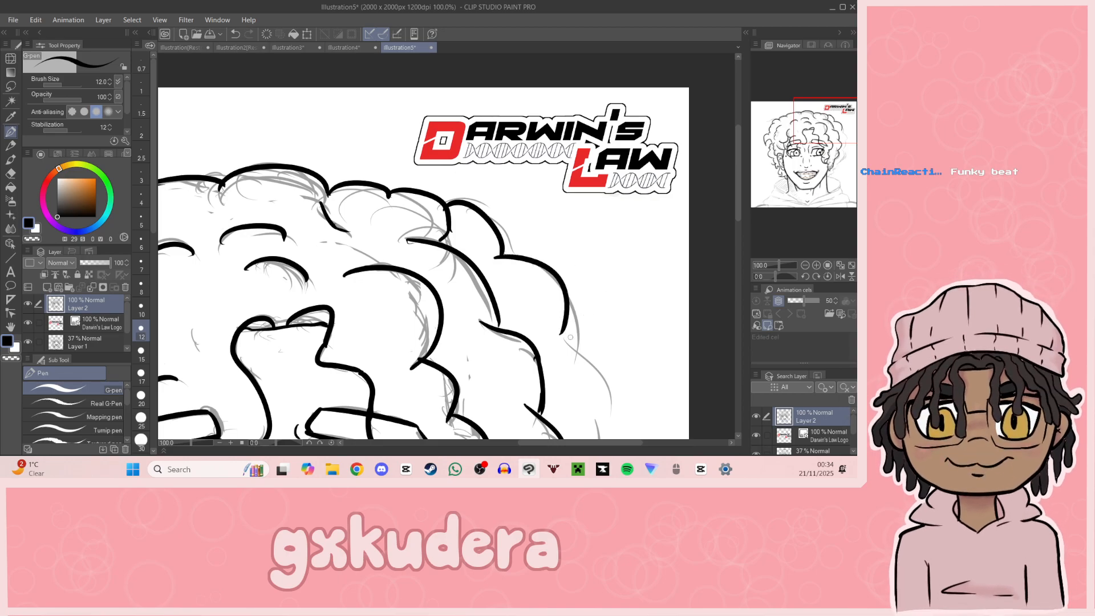
pyautogui.hotkey('ctrl', 'z')
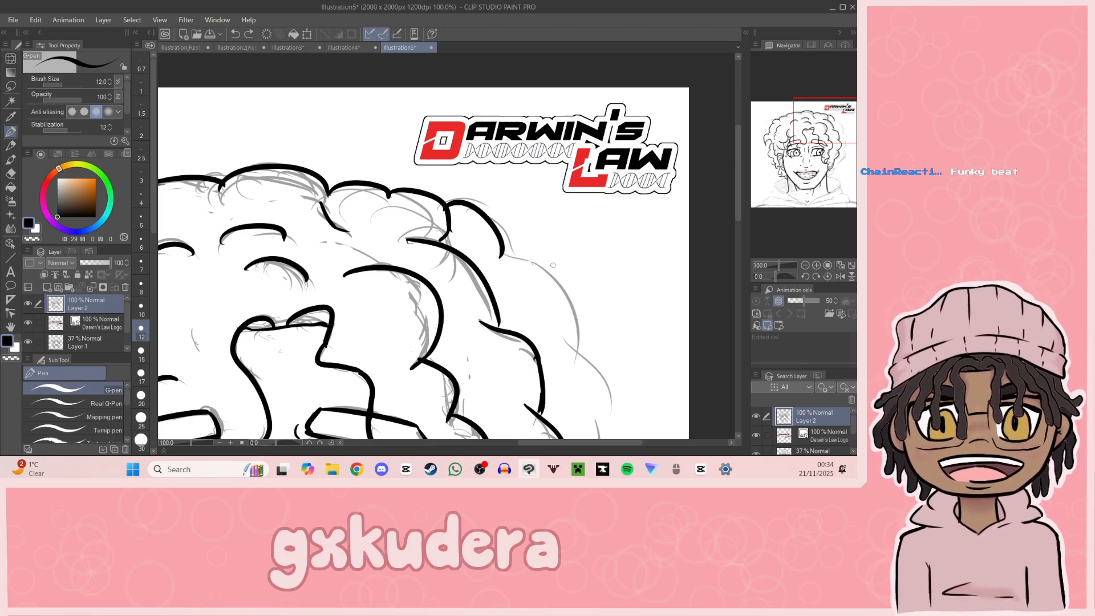
pyautogui.moveTo(501, 256)
pyautogui.mouseDown()
pyautogui.moveTo(579, 332)
pyautogui.moveTo(571, 345)
pyautogui.mouseUp()
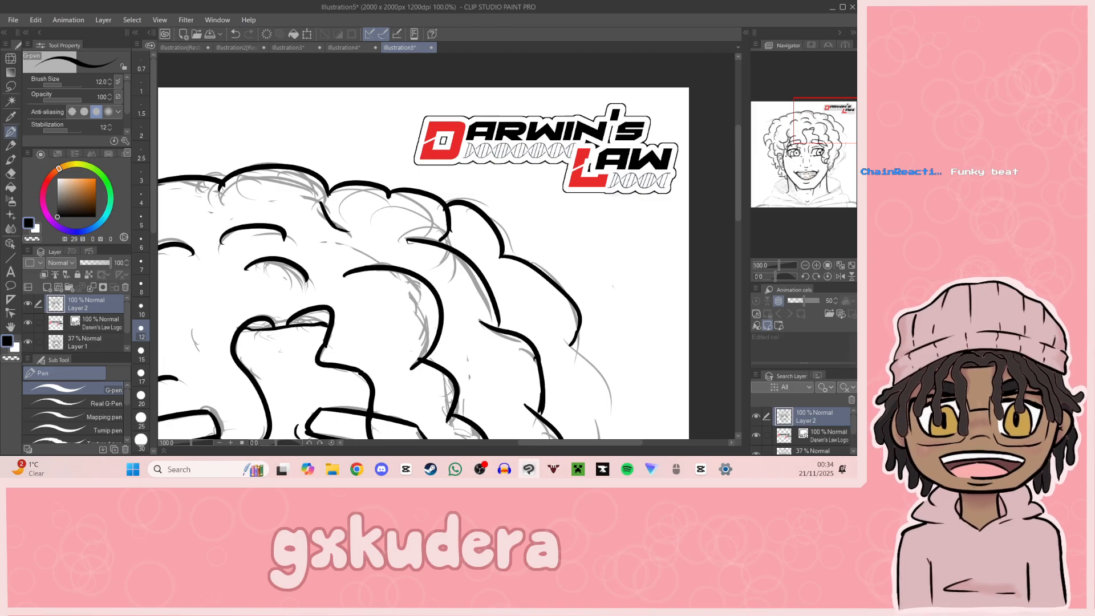
# Step: Ink the outer hair outline in rounded bumps down the right-hand side of the head, following the sketch to the lower curls
pyautogui.moveTo(815, 166); pyautogui.dragTo(829, 130)
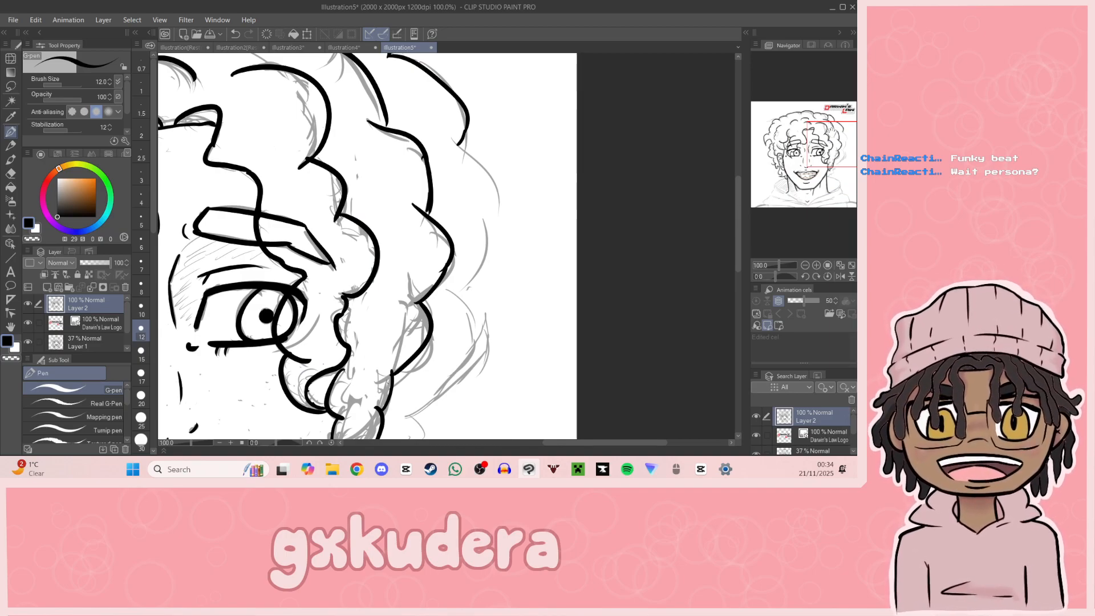
pyautogui.moveTo(458, 143); pyautogui.dragTo(484, 215)
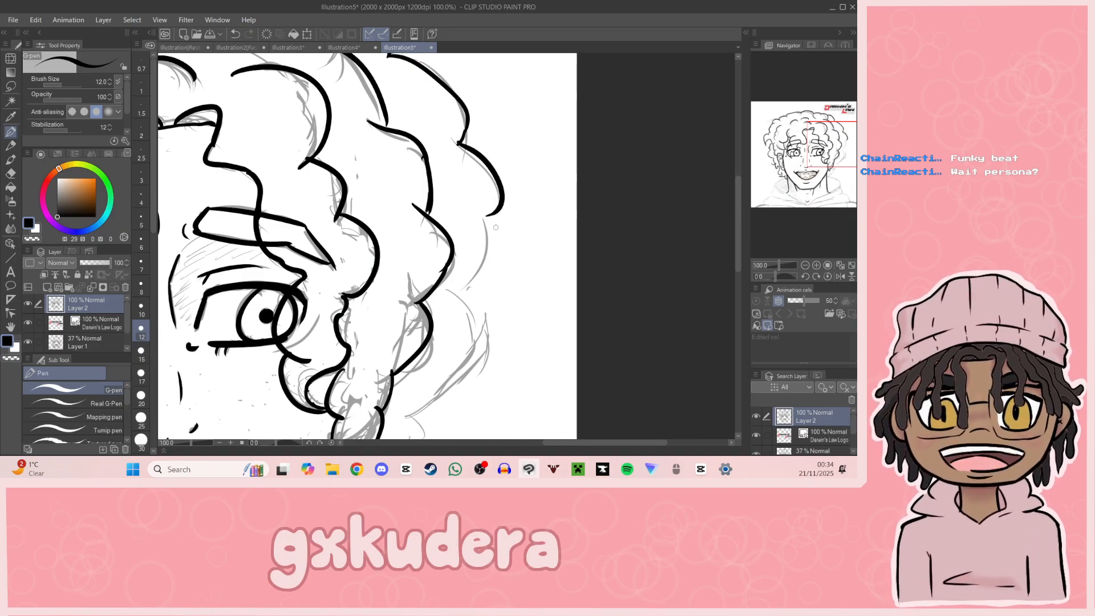
pyautogui.hotkey('ctrl', 'z')
pyautogui.moveTo(456, 145); pyautogui.dragTo(488, 217)
pyautogui.hotkey('ctrl', 'z')
pyautogui.moveTo(456, 144)
pyautogui.mouseDown()
pyautogui.moveTo(502, 231)
pyautogui.moveTo(469, 292)
pyautogui.moveTo(444, 292)
pyautogui.moveTo(469, 294)
pyautogui.mouseUp()
pyautogui.hotkey('ctrl', 'z')
pyautogui.hotkey('ctrl', 'z')
pyautogui.moveTo(816, 189); pyautogui.dragTo(799, 162)
pyautogui.moveTo(570, 113); pyautogui.dragTo(539, 221)
pyautogui.hotkey('ctrl', 'z')
pyautogui.moveTo(576, 117)
pyautogui.mouseDown()
pyautogui.moveTo(544, 227)
pyautogui.moveTo(522, 234)
pyautogui.moveTo(533, 256)
pyautogui.moveTo(502, 302)
pyautogui.moveTo(463, 328)
pyautogui.moveTo(482, 314)
pyautogui.mouseUp()
pyautogui.hotkey('ctrl', 'z')
# Step: Ink the left-hand half of the hood opening, curving behind the neck and running down the front edge towards the neckline
pyautogui.moveTo(835, 168); pyautogui.dragTo(801, 187)
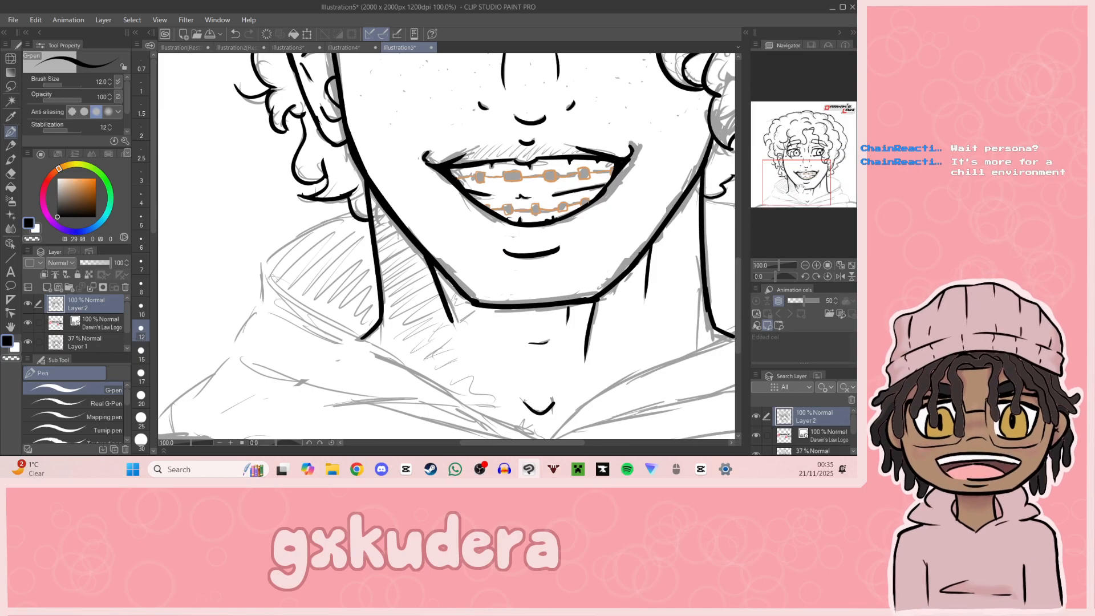
pyautogui.moveTo(349, 215); pyautogui.dragTo(270, 263)
pyautogui.hotkey('ctrl', 'z')
pyautogui.moveTo(349, 215)
pyautogui.mouseDown()
pyautogui.moveTo(271, 279)
pyautogui.moveTo(259, 268)
pyautogui.moveTo(354, 330)
pyautogui.mouseUp()
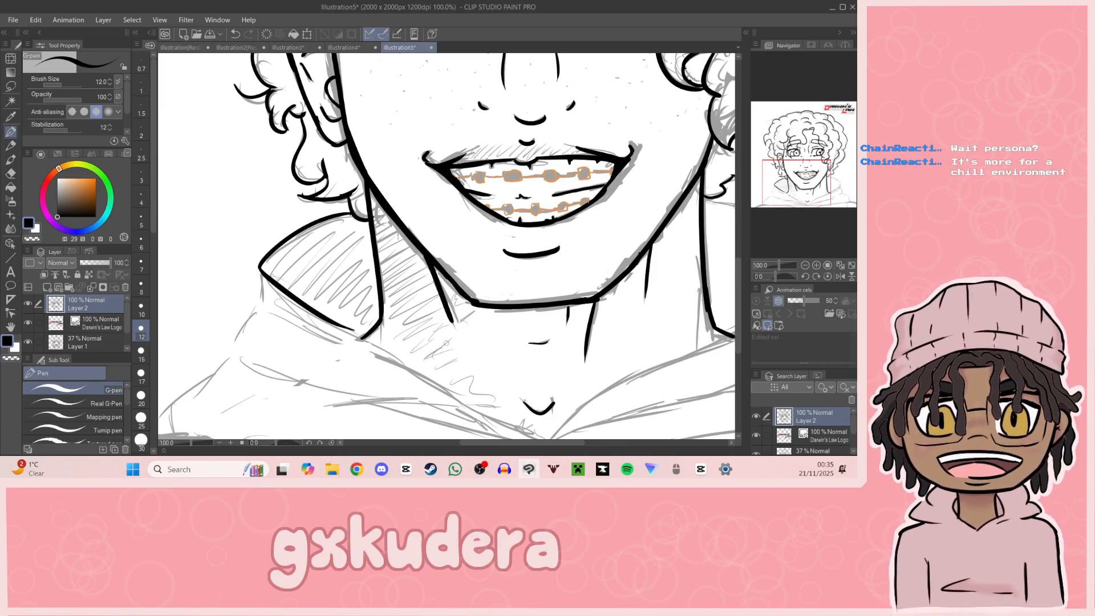
pyautogui.hotkey('ctrl', 'z')
pyautogui.moveTo(264, 267); pyautogui.dragTo(383, 345)
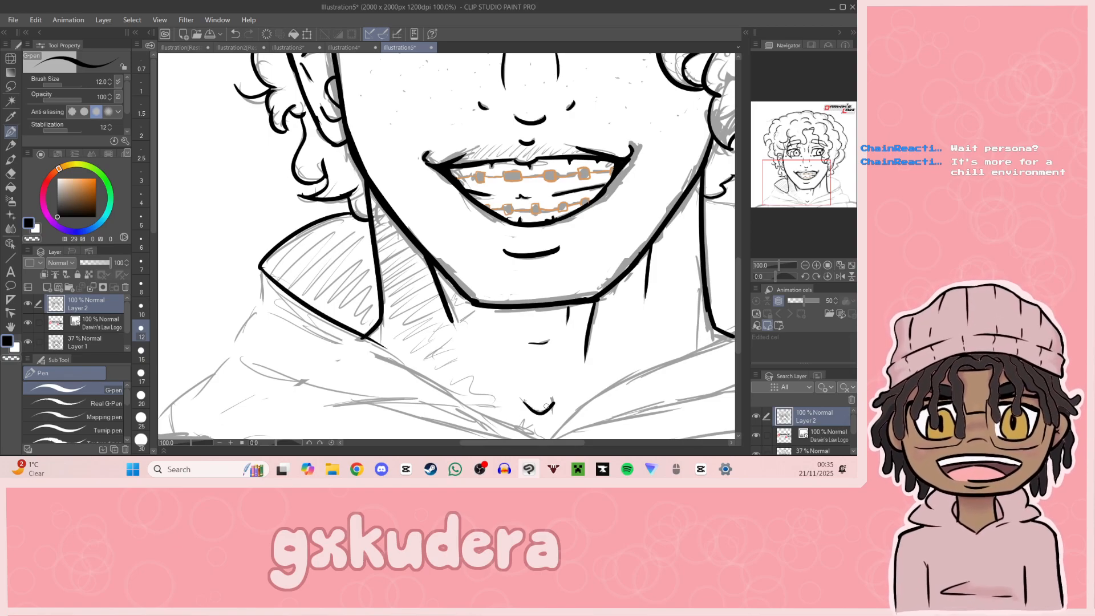
pyautogui.hotkey('ctrl', 'z')
pyautogui.moveTo(261, 266); pyautogui.dragTo(360, 338)
pyautogui.hotkey('ctrl', 'z')
pyautogui.moveTo(261, 267); pyautogui.dragTo(465, 402)
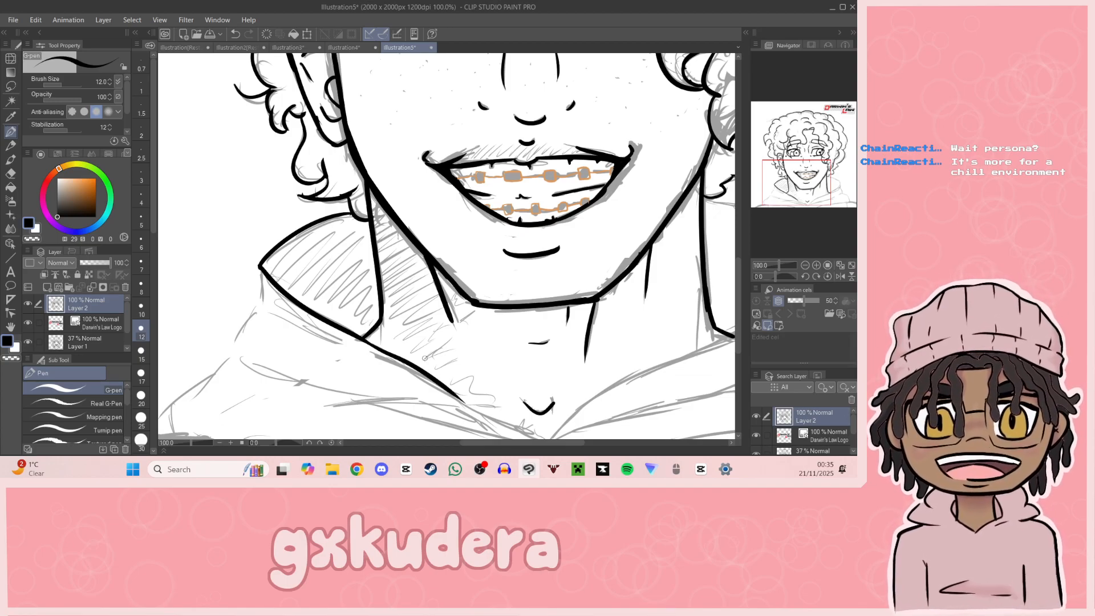
# Step: Ink the V of the neckline and the right-hand front edge of the hood opening up to the base of the neck
pyautogui.moveTo(474, 398)
pyautogui.mouseDown()
pyautogui.moveTo(378, 341)
pyautogui.moveTo(451, 390)
pyautogui.moveTo(513, 332)
pyautogui.moveTo(640, 278)
pyautogui.mouseUp()
pyautogui.hotkey('ctrl', 'z')
pyautogui.moveTo(489, 349); pyautogui.dragTo(636, 278)
pyautogui.hotkey('ctrl', 'z')
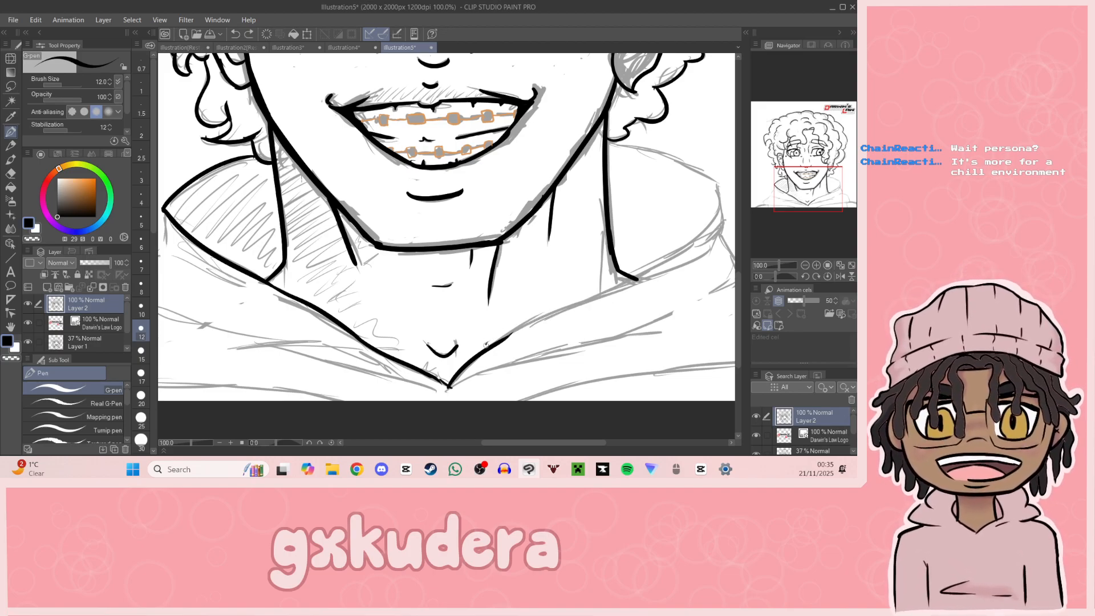
pyautogui.moveTo(486, 345); pyautogui.dragTo(581, 300)
pyautogui.hotkey('ctrl', 'z')
pyautogui.moveTo(506, 337)
pyautogui.mouseDown()
pyautogui.moveTo(601, 299)
pyautogui.moveTo(439, 320)
pyautogui.moveTo(406, 342)
pyautogui.moveTo(482, 295)
pyautogui.mouseUp()
pyautogui.hotkey('ctrl', 'z')
pyautogui.moveTo(390, 347); pyautogui.dragTo(497, 275)
pyautogui.hotkey('ctrl', 'z')
pyautogui.moveTo(397, 346); pyautogui.dragTo(493, 284)
# Step: Ink the rounded hood rim beside the right-hand side of the neck and the short outer edge closing it
pyautogui.moveTo(410, 184)
pyautogui.mouseDown()
pyautogui.moveTo(522, 227)
pyautogui.moveTo(479, 294)
pyautogui.mouseUp()
pyautogui.moveTo(522, 229); pyautogui.dragTo(519, 287)
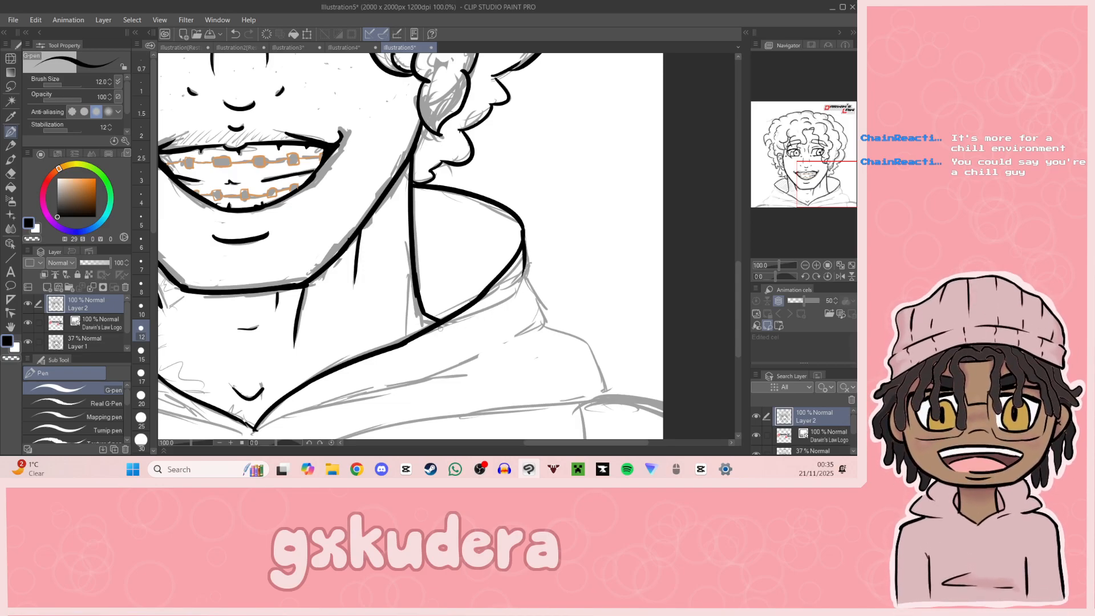
pyautogui.hotkey('ctrl', 'z')
pyautogui.moveTo(407, 344)
pyautogui.mouseDown()
pyautogui.moveTo(515, 298)
pyautogui.moveTo(524, 268)
pyautogui.mouseUp()
pyautogui.hotkey('ctrl', 'z')
# Step: Ink the thickness of the hood rim on the left-hand side, from its outer corner back to the front edge
pyautogui.moveTo(834, 192); pyautogui.dragTo(789, 192)
pyautogui.moveTo(351, 211)
pyautogui.mouseDown()
pyautogui.moveTo(351, 255)
pyautogui.moveTo(349, 245)
pyautogui.moveTo(457, 270)
pyautogui.mouseUp()
pyautogui.hotkey('ctrl', 'z')
pyautogui.hotkey('ctrl', 'z')
pyautogui.moveTo(349, 253); pyautogui.dragTo(466, 289)
pyautogui.hotkey('ctrl', 'z')
pyautogui.hotkey('ctrl', 'z')
pyautogui.moveTo(346, 242); pyautogui.dragTo(515, 307)
# Step: Ink the left-hand hood's outer fold, curving out below the rim and running inward across the chest
pyautogui.moveTo(786, 190)
pyautogui.mouseDown()
pyautogui.moveTo(812, 197)
pyautogui.moveTo(776, 194)
pyautogui.mouseUp()
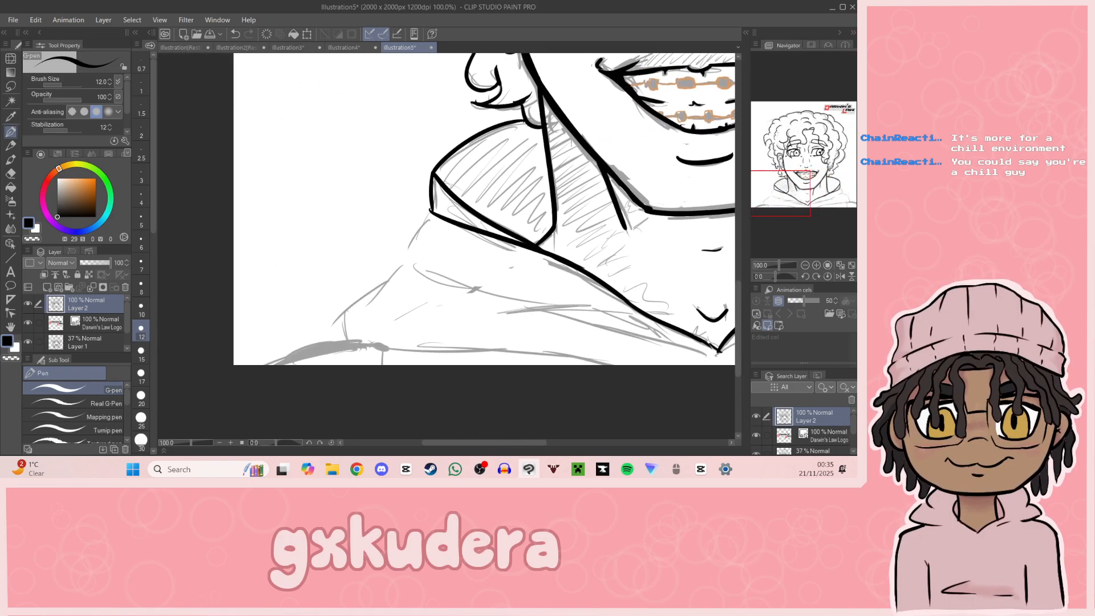
pyautogui.moveTo(432, 212); pyautogui.dragTo(404, 283)
pyautogui.hotkey('ctrl', 'z')
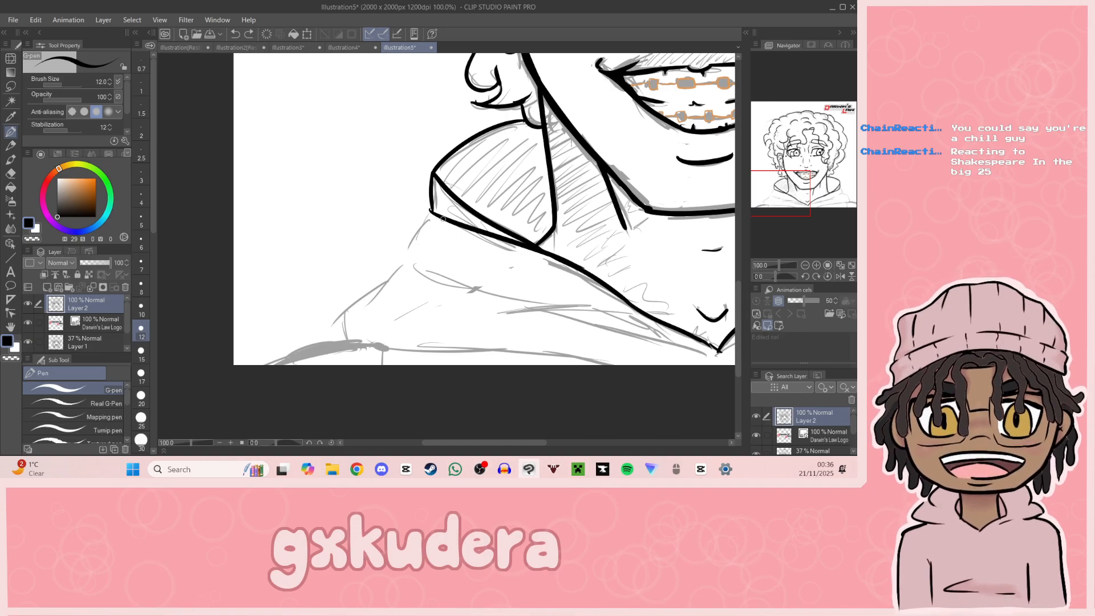
pyautogui.moveTo(822, 183); pyautogui.dragTo(788, 193)
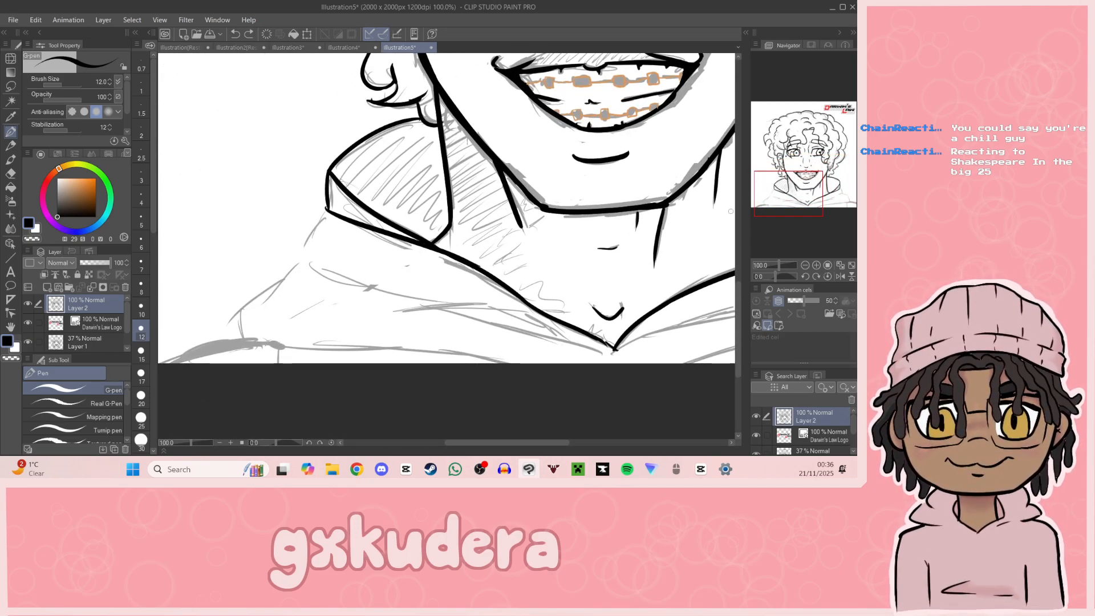
pyautogui.moveTo(328, 212); pyautogui.dragTo(299, 258)
pyautogui.hotkey('ctrl', 'z')
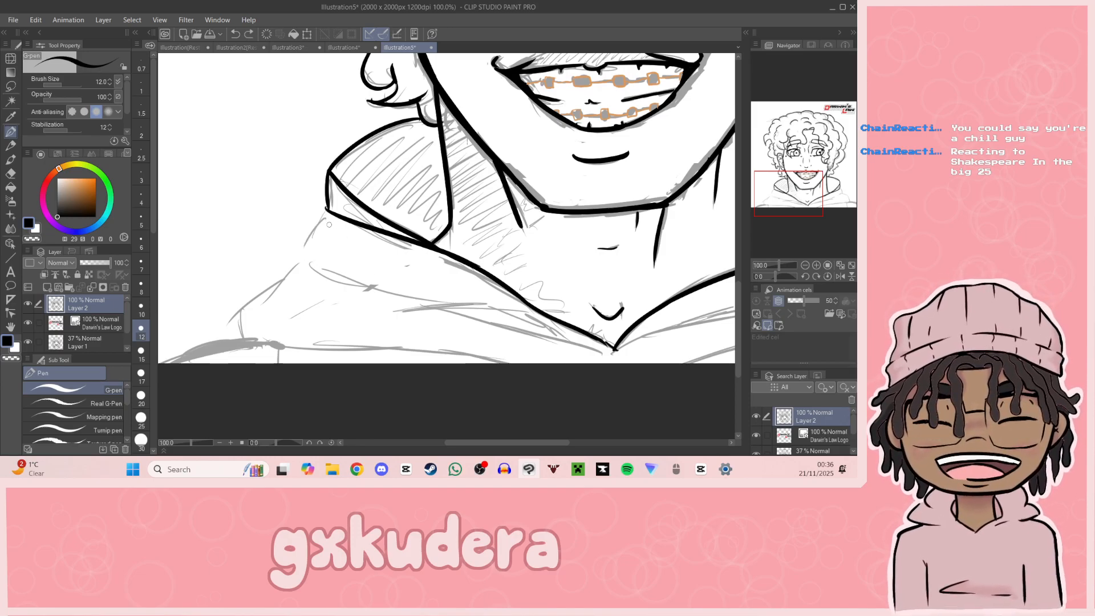
pyautogui.hotkey('ctrl', 'z')
pyautogui.moveTo(328, 211)
pyautogui.mouseDown()
pyautogui.moveTo(304, 261)
pyautogui.moveTo(491, 306)
pyautogui.mouseUp()
pyautogui.hotkey('ctrl', 'z')
pyautogui.moveTo(303, 262); pyautogui.dragTo(488, 307)
pyautogui.hotkey('ctrl', 'z')
pyautogui.moveTo(301, 263); pyautogui.dragTo(622, 356)
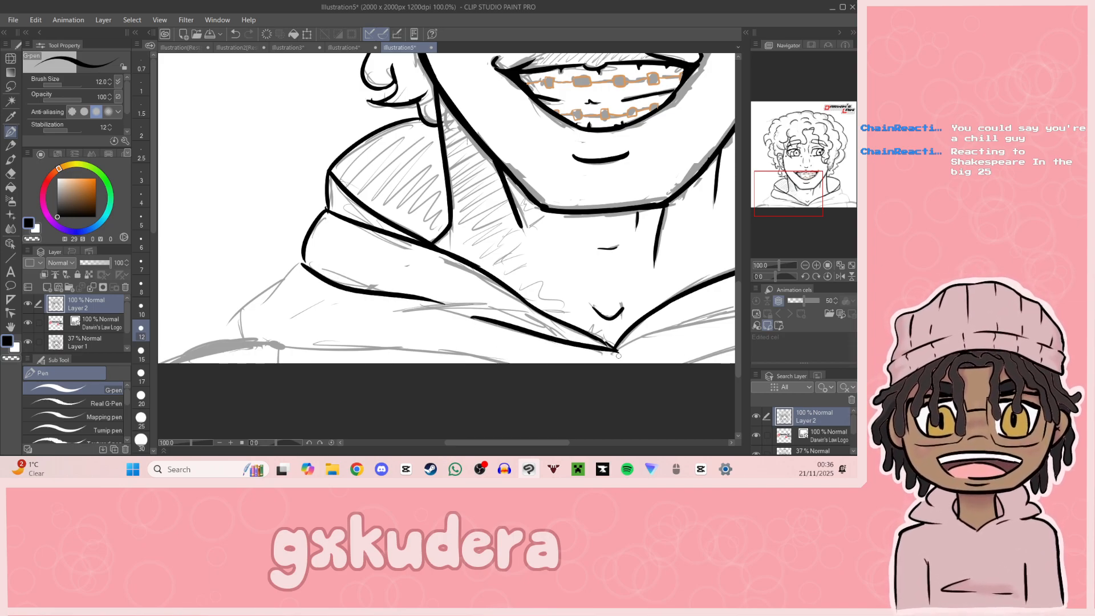
# Step: Redraw the lower left-hand hood fold line so it tapers into the point of the neckline V
pyautogui.hotkey('ctrl', 'z')
pyautogui.moveTo(473, 317)
pyautogui.mouseDown()
pyautogui.moveTo(633, 356)
pyautogui.moveTo(508, 318)
pyautogui.moveTo(616, 357)
pyautogui.mouseUp()
pyautogui.hotkey('ctrl', 'z')
pyautogui.hotkey('ctrl', 'z')
pyautogui.moveTo(475, 317); pyautogui.dragTo(624, 357)
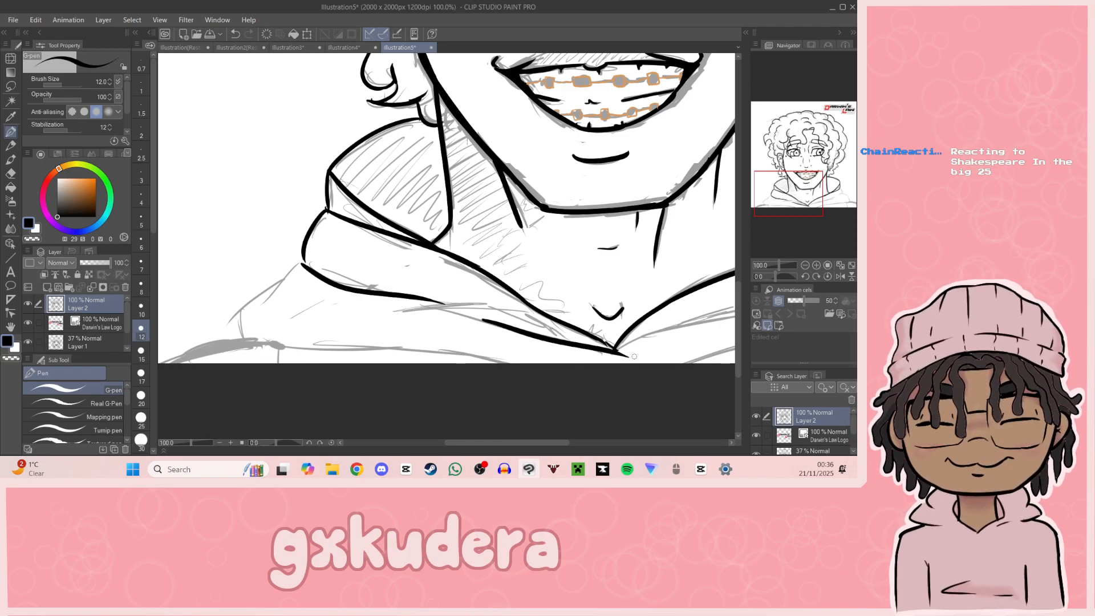
pyautogui.hotkey('ctrl', 'z')
pyautogui.moveTo(473, 317); pyautogui.dragTo(614, 353)
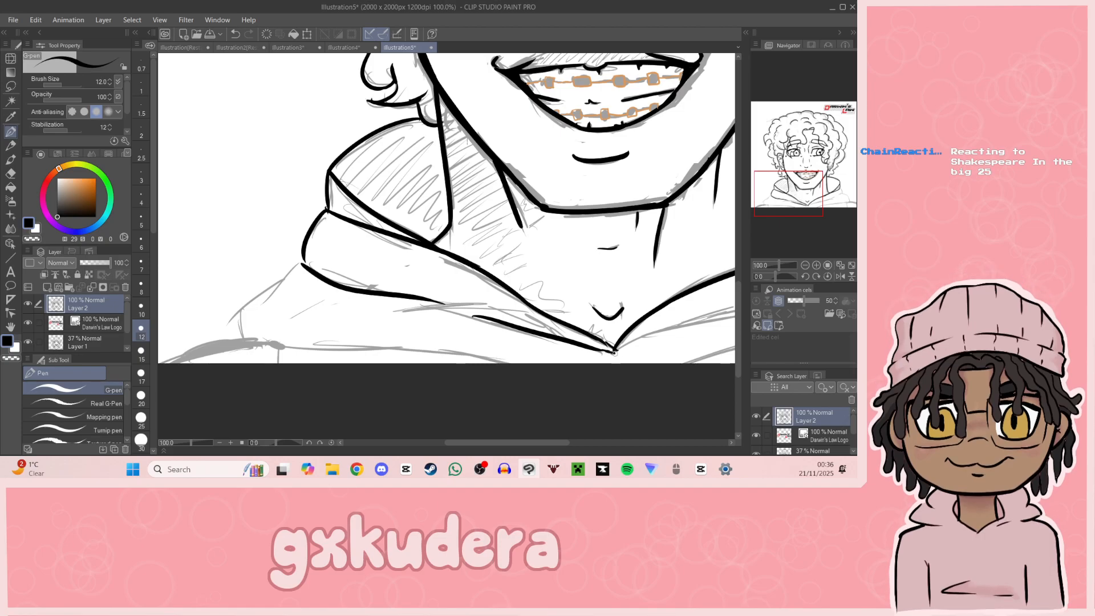
# Step: Ink the lower hood fold on the right-hand side from the neckline V outward, with a short crease at its end
pyautogui.moveTo(722, 261)
pyautogui.mouseDown()
pyautogui.moveTo(715, 271)
pyautogui.moveTo(531, 233)
pyautogui.mouseUp()
pyautogui.moveTo(427, 320); pyautogui.dragTo(600, 258)
pyautogui.hotkey('ctrl', 'z')
pyautogui.moveTo(427, 321); pyautogui.dragTo(651, 250)
pyautogui.hotkey('ctrl', 'z')
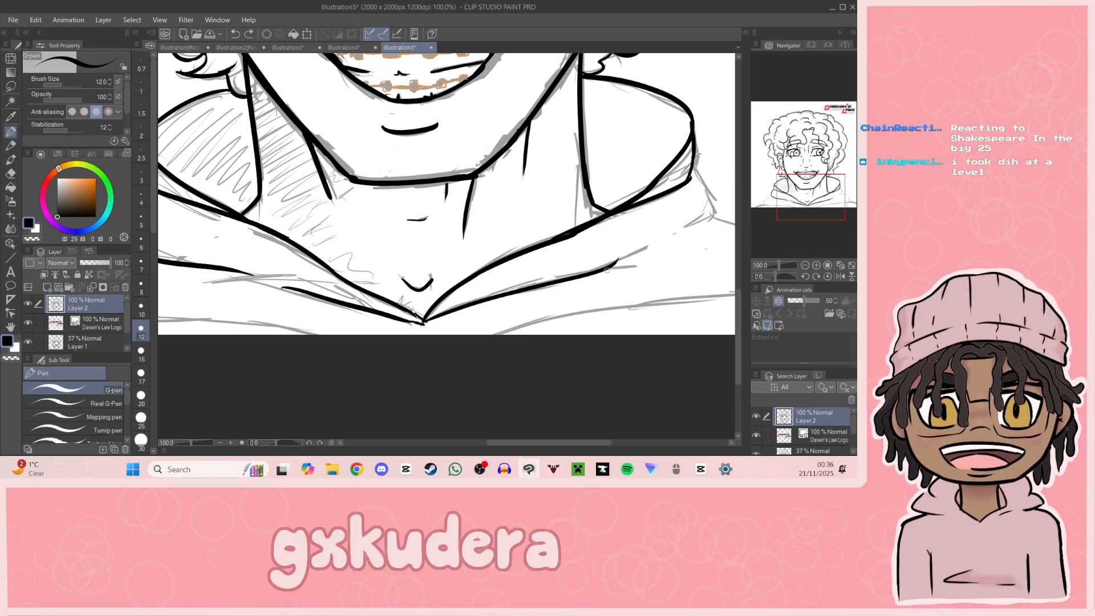
pyautogui.moveTo(647, 247)
pyautogui.mouseDown()
pyautogui.moveTo(615, 264)
pyautogui.moveTo(641, 265)
pyautogui.mouseUp()
pyautogui.hotkey('ctrl', 'z')
# Step: Ink the right-hand hood's outer contour down to the shoulder, plus the shoulder line and the hood's lower edge
pyautogui.moveTo(692, 169); pyautogui.dragTo(725, 214)
pyautogui.hotkey('ctrl', 'z')
pyautogui.moveTo(692, 167)
pyautogui.mouseDown()
pyautogui.moveTo(693, 232)
pyautogui.moveTo(833, 211)
pyautogui.moveTo(514, 154)
pyautogui.moveTo(558, 197)
pyautogui.moveTo(551, 185)
pyautogui.moveTo(553, 215)
pyautogui.mouseUp()
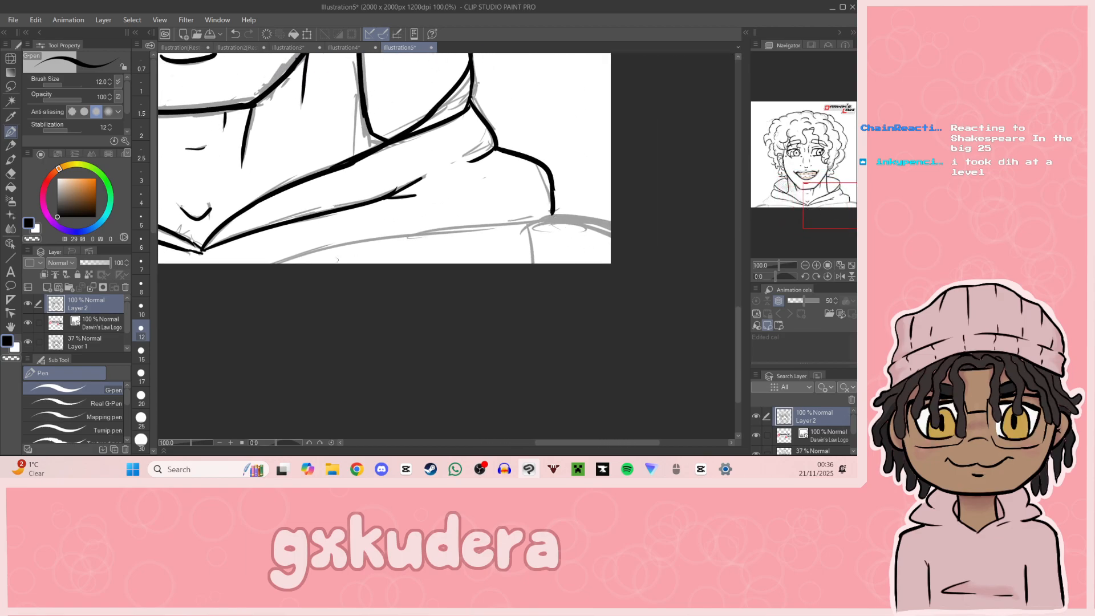
pyautogui.moveTo(275, 268)
pyautogui.mouseDown()
pyautogui.moveTo(554, 215)
pyautogui.moveTo(539, 287)
pyautogui.mouseUp()
pyautogui.hotkey('ctrl', 'z')
pyautogui.moveTo(549, 216)
pyautogui.mouseDown()
pyautogui.moveTo(652, 274)
pyautogui.moveTo(619, 256)
pyautogui.moveTo(613, 231)
pyautogui.mouseUp()
pyautogui.hotkey('ctrl', 'z')
# Step: Ink the left-hand hood's outer contour, its lower edge, the sleeve seam and the shoulder line down to the canvas edge
pyautogui.moveTo(815, 228); pyautogui.dragTo(778, 223)
pyautogui.moveTo(429, 148); pyautogui.dragTo(387, 187)
pyautogui.hotkey('ctrl', 'z')
pyautogui.moveTo(429, 147)
pyautogui.mouseDown()
pyautogui.moveTo(364, 204)
pyautogui.moveTo(371, 223)
pyautogui.moveTo(464, 245)
pyautogui.mouseUp()
pyautogui.hotkey('ctrl', 'z')
pyautogui.moveTo(373, 224); pyautogui.dragTo(686, 268)
pyautogui.hotkey('ctrl', 'z')
pyautogui.moveTo(406, 229); pyautogui.dragTo(405, 257)
pyautogui.moveTo(367, 222)
pyautogui.mouseDown()
pyautogui.moveTo(352, 220)
pyautogui.moveTo(289, 277)
pyautogui.mouseUp()
pyautogui.hotkey('ctrl', 'z')
pyautogui.moveTo(370, 227); pyautogui.dragTo(299, 270)
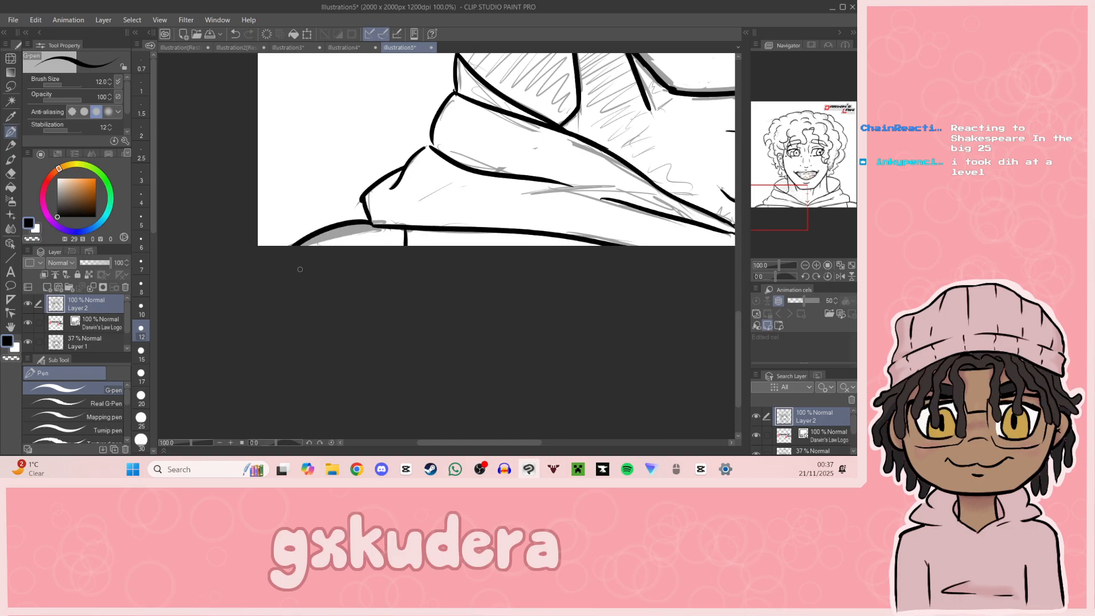
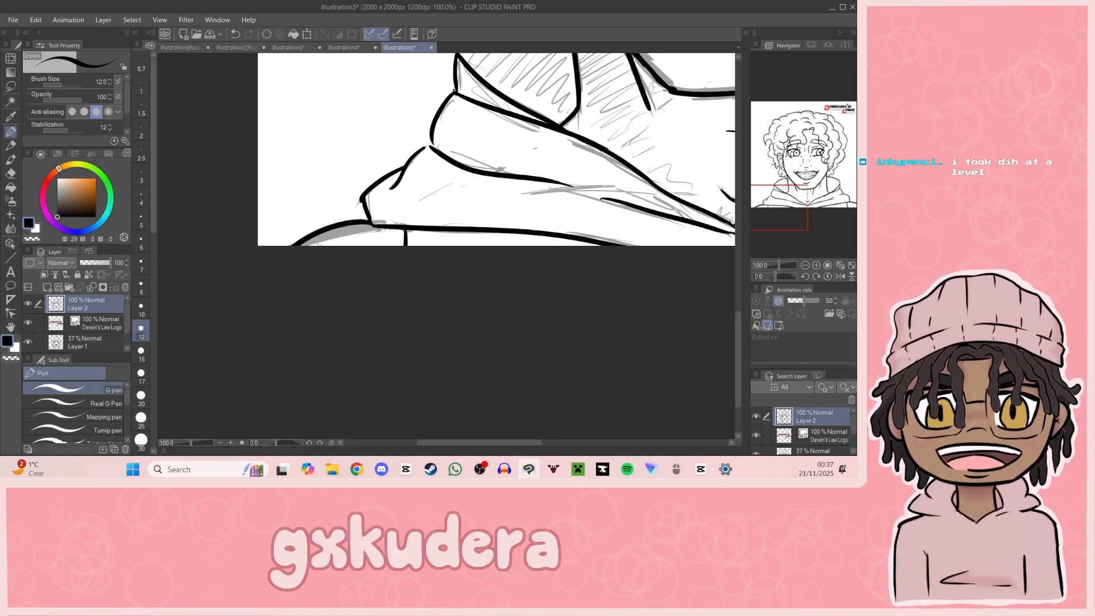
pyautogui.hotkey('alt', 'Tab')
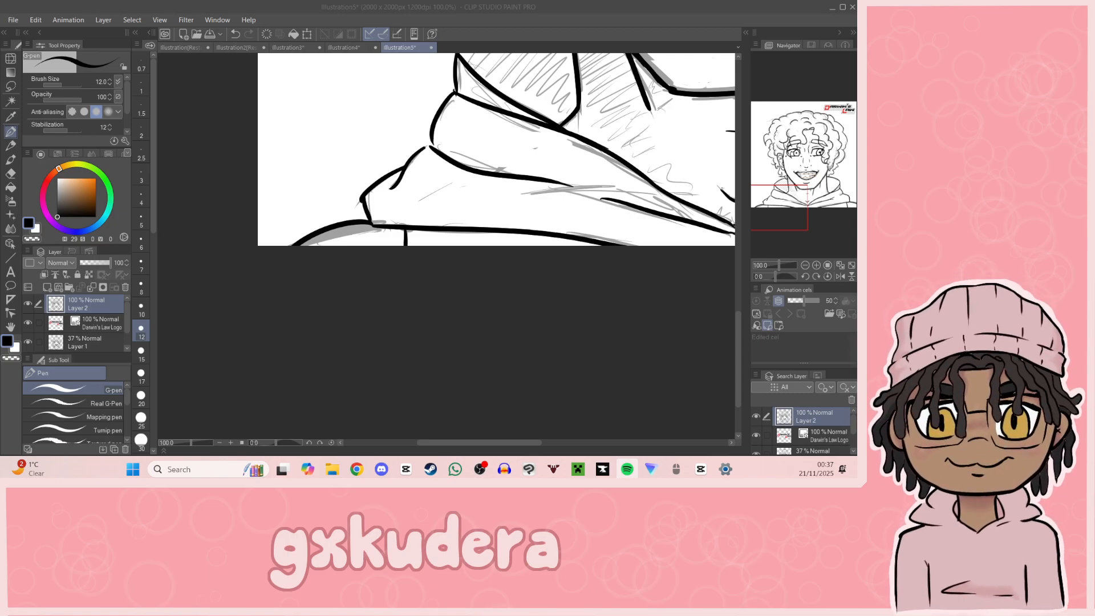
pyautogui.hotkey('alt', 'Tab')
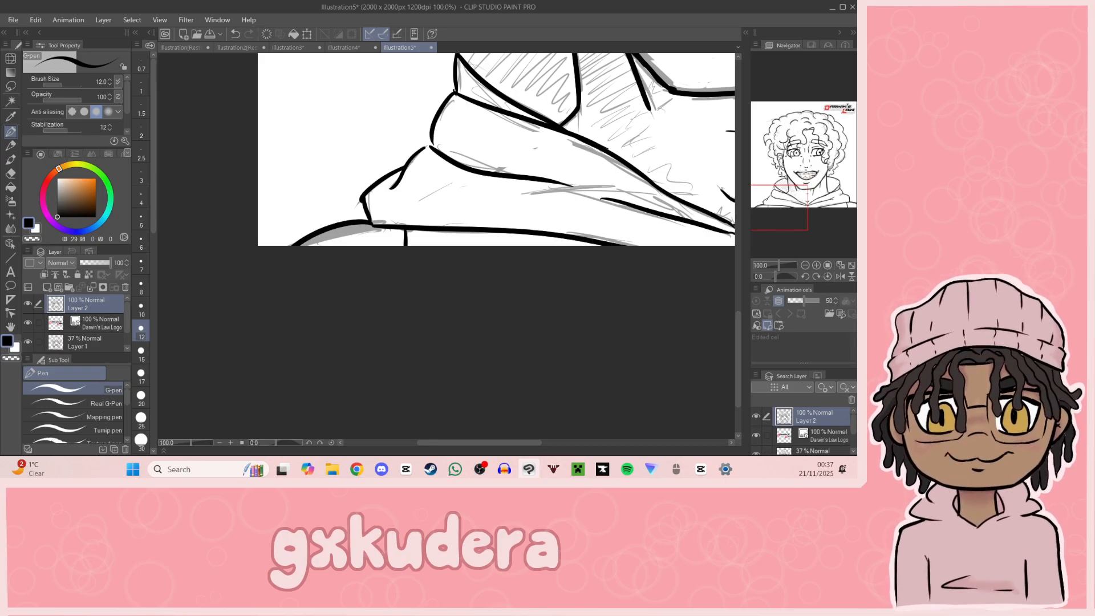
# Step: Pick a muted blue-grey drawing colour for the braces on the teeth
pyautogui.moveTo(790, 213); pyautogui.dragTo(834, 184)
pyautogui.press('i')
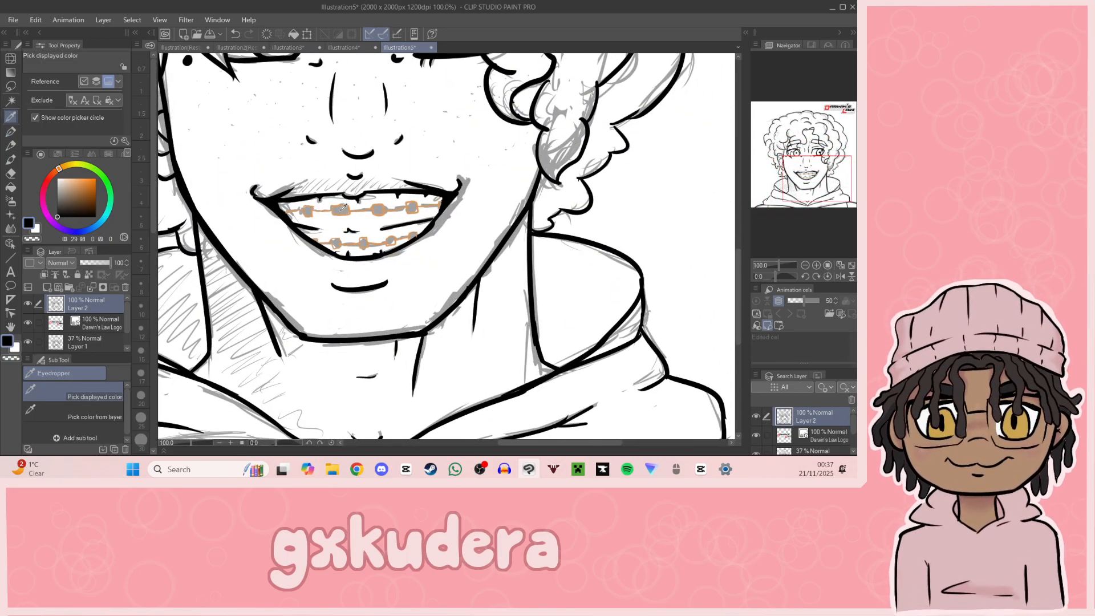
pyautogui.click(94, 228)
pyautogui.click(62, 203)
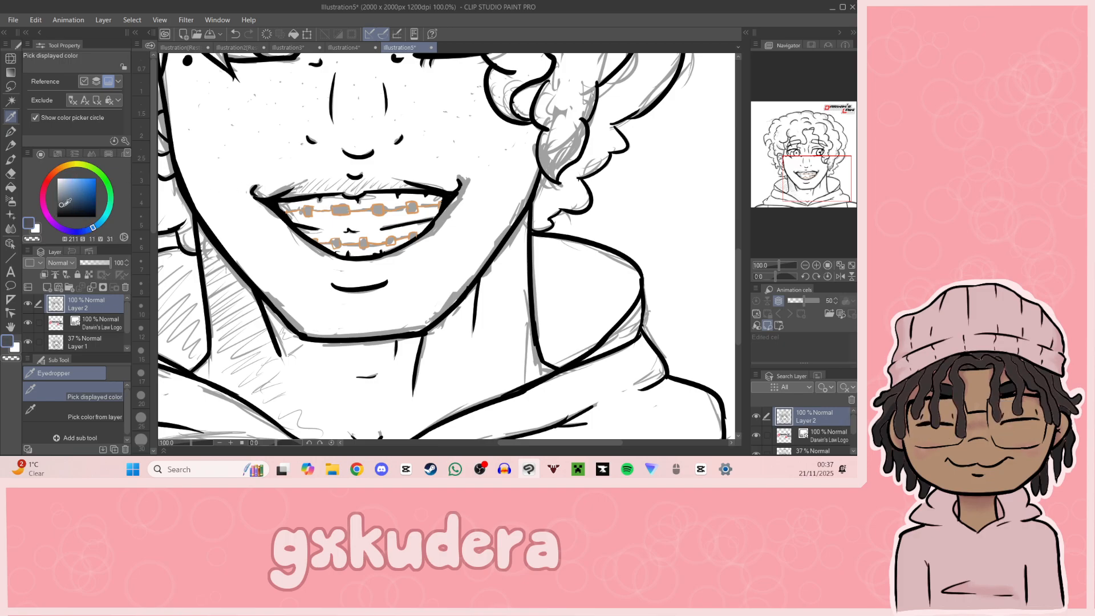
pyautogui.moveTo(66, 200)
pyautogui.mouseDown()
pyautogui.moveTo(69, 182)
pyautogui.moveTo(67, 197)
pyautogui.mouseUp()
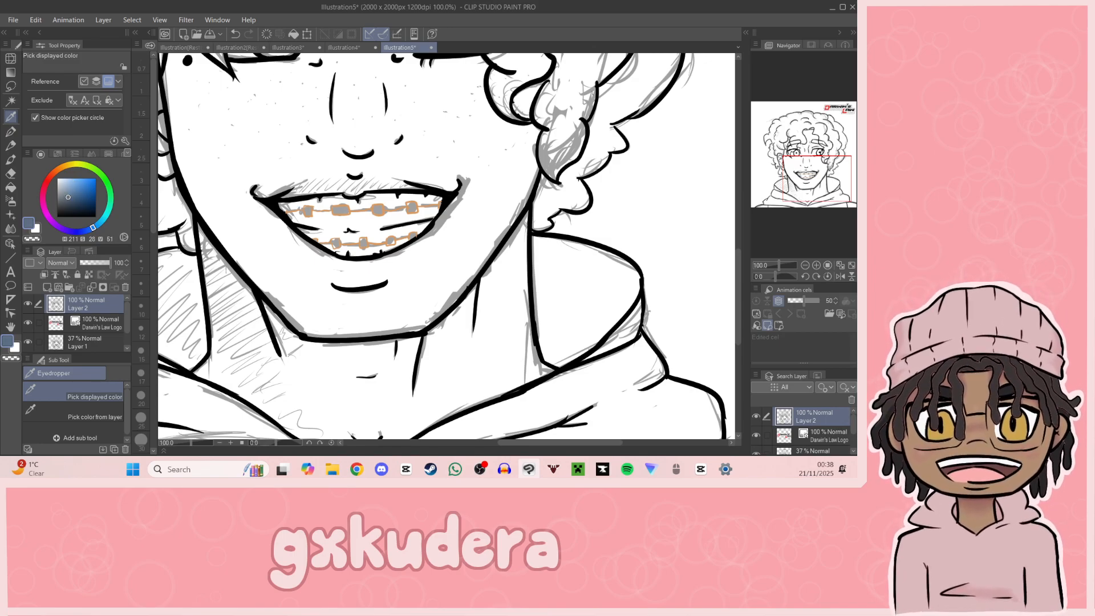
pyautogui.hotkey('alt', 'Tab')
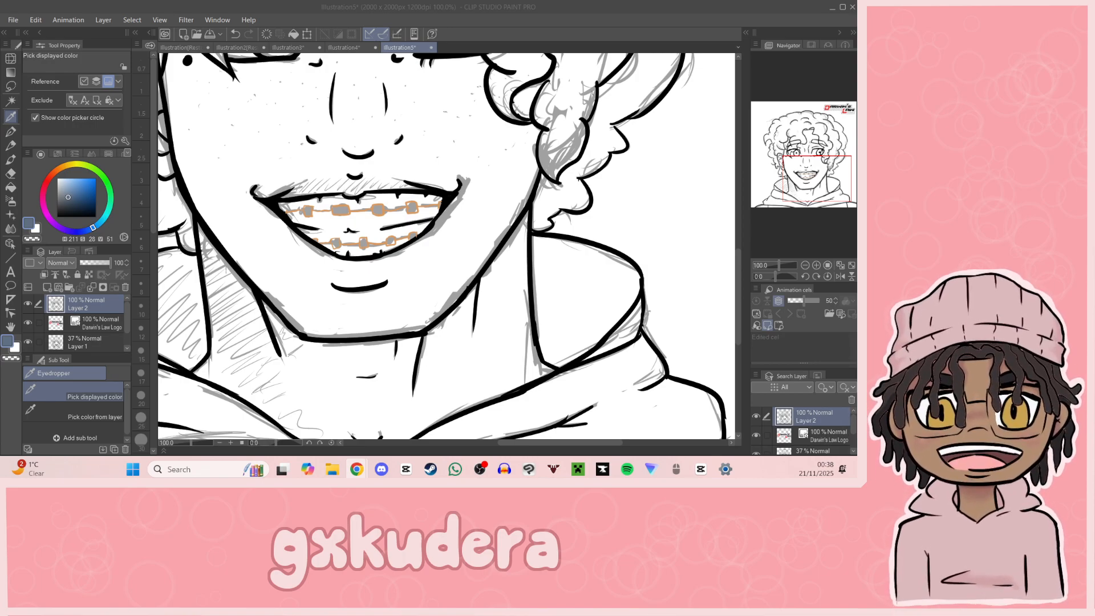
# Step: Erase the orange brace outlines from the upper and lower teeth on Layer 2 with the Hard eraser at size 17
pyautogui.click(10, 173)
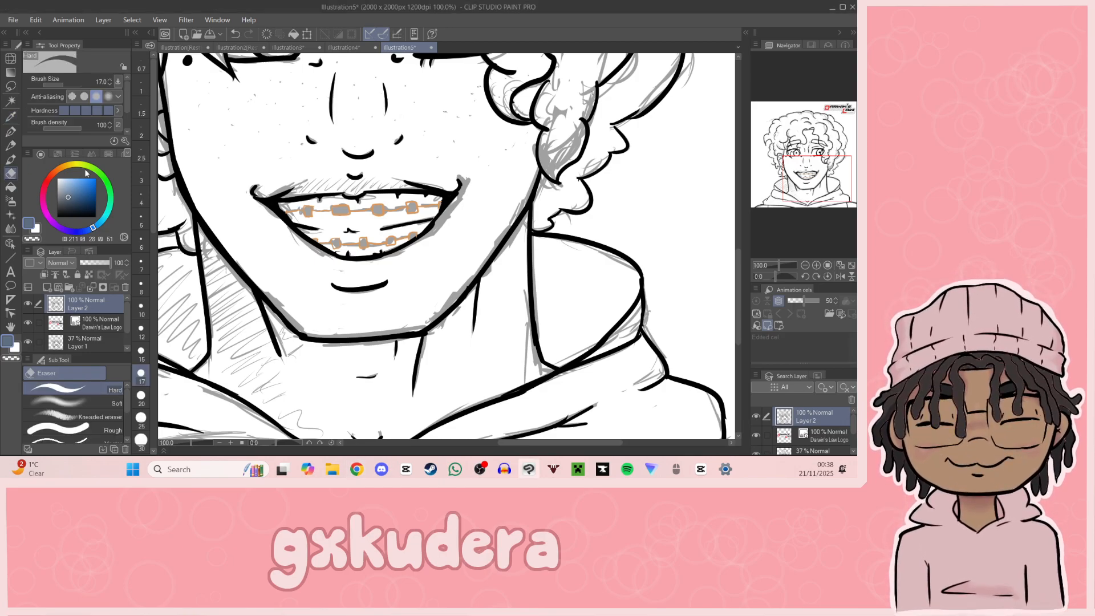
pyautogui.moveTo(290, 211)
pyautogui.mouseDown()
pyautogui.moveTo(440, 204)
pyautogui.moveTo(394, 243)
pyautogui.moveTo(412, 236)
pyautogui.moveTo(338, 237)
pyautogui.moveTo(316, 240)
pyautogui.mouseUp()
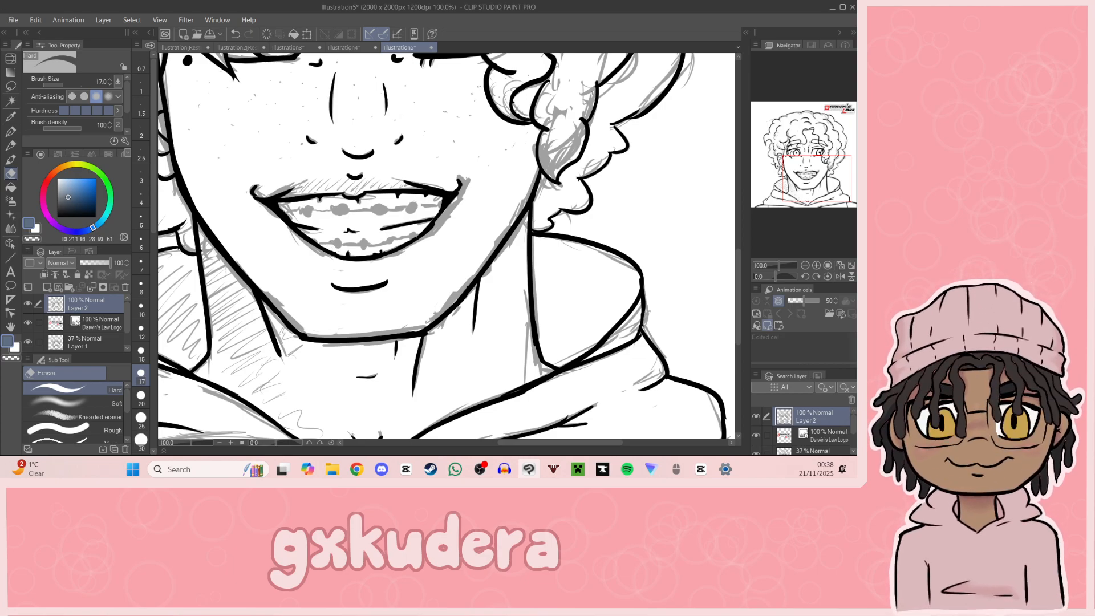
pyautogui.hotkey('alt', 'Tab')
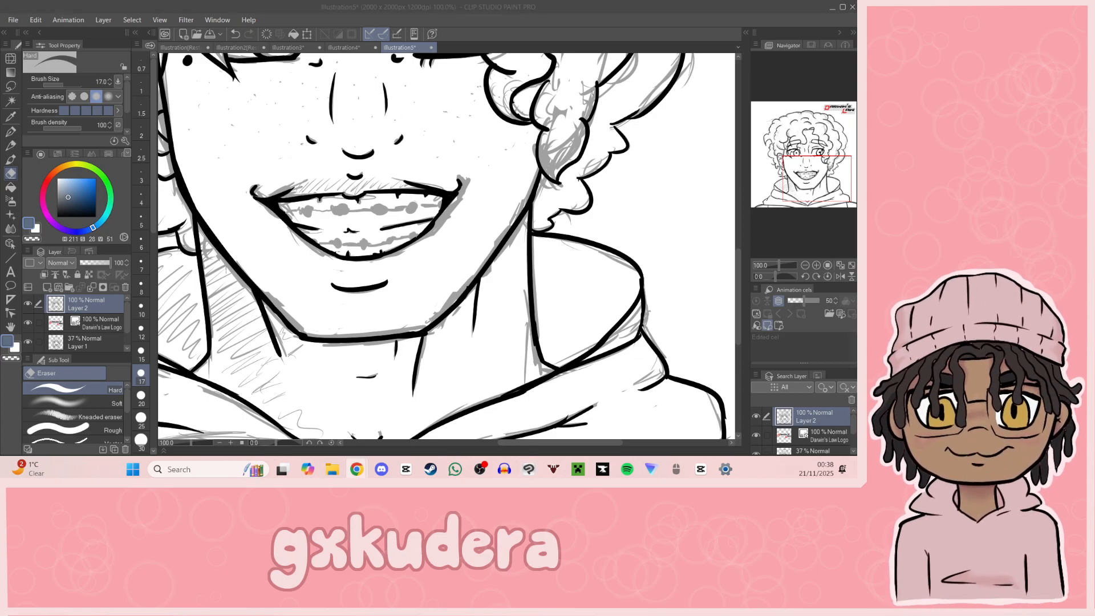
# Step: Ink the upper teeth's brackets and wire in near-black with the G-pen at size 6, following the grey sketch
pyautogui.click(11, 132)
pyautogui.click(58, 217)
pyautogui.click(141, 242)
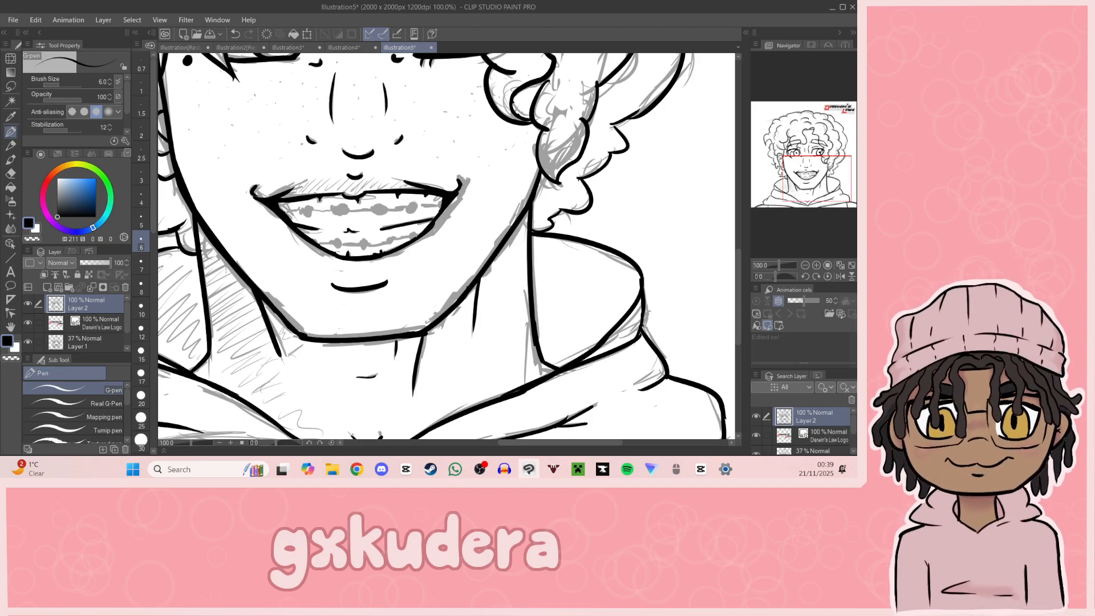
pyautogui.hotkey('alt', 'Tab')
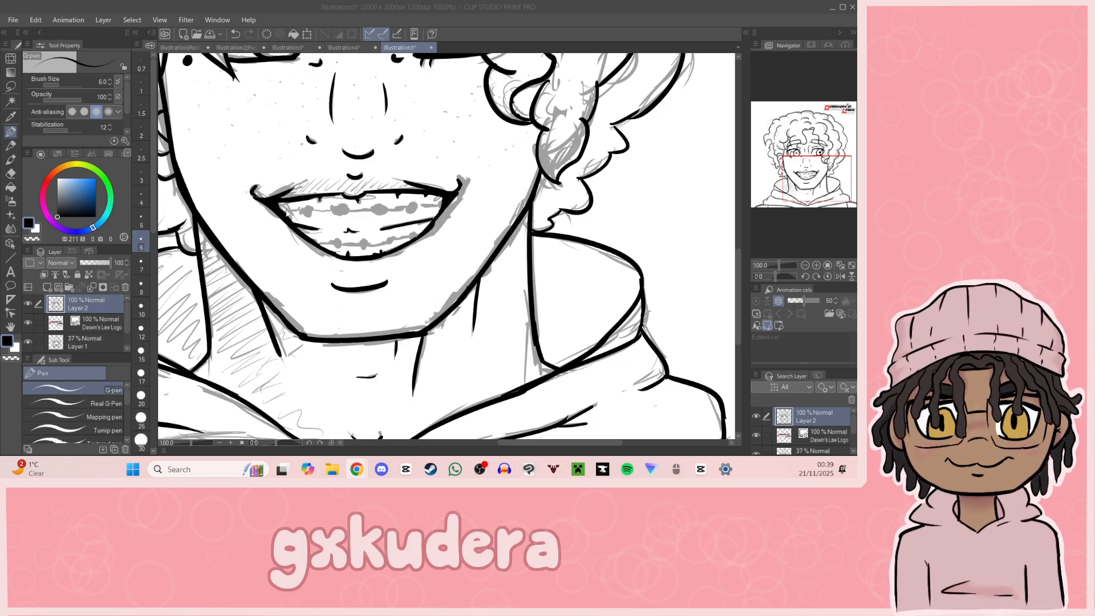
pyautogui.hotkey('alt', 'Tab')
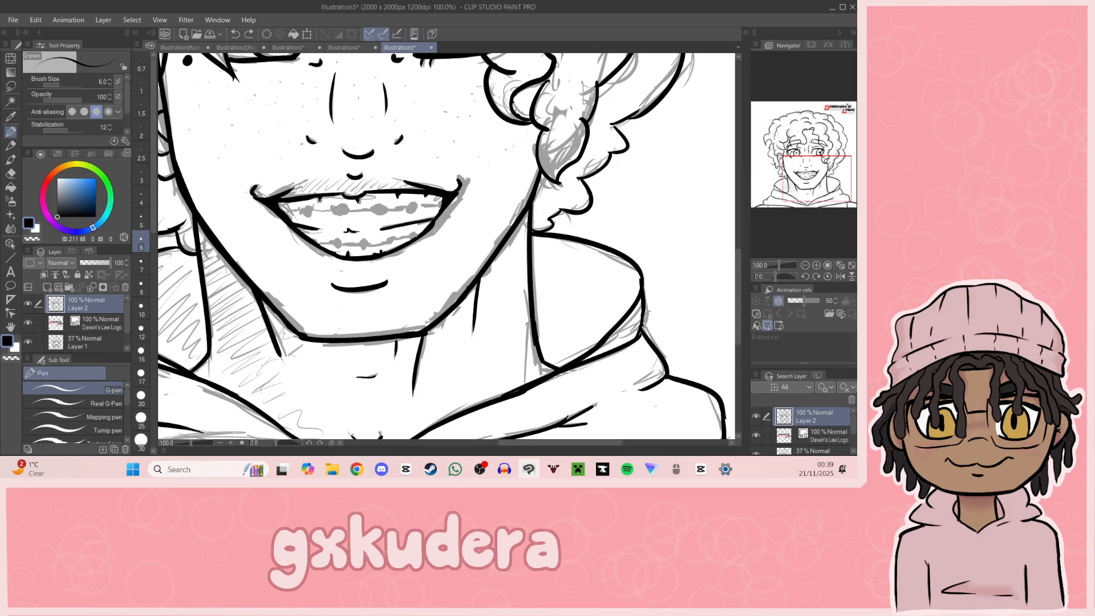
pyautogui.moveTo(299, 211); pyautogui.dragTo(306, 211)
pyautogui.moveTo(304, 211); pyautogui.dragTo(335, 210)
pyautogui.moveTo(341, 210); pyautogui.dragTo(440, 204)
# Step: Ink the lower teeth's brackets and connecting wire over the sketch, undoing the strokes that miss
pyautogui.moveTo(329, 245)
pyautogui.mouseDown()
pyautogui.moveTo(316, 242)
pyautogui.moveTo(362, 244)
pyautogui.mouseUp()
pyautogui.hotkey('ctrl', 'z')
pyautogui.click(364, 244)
pyautogui.hotkey('ctrl', 'z')
pyautogui.hotkey('ctrl', 'z')
pyautogui.moveTo(337, 243); pyautogui.dragTo(413, 235)
pyautogui.hotkey('ctrl', 'z')
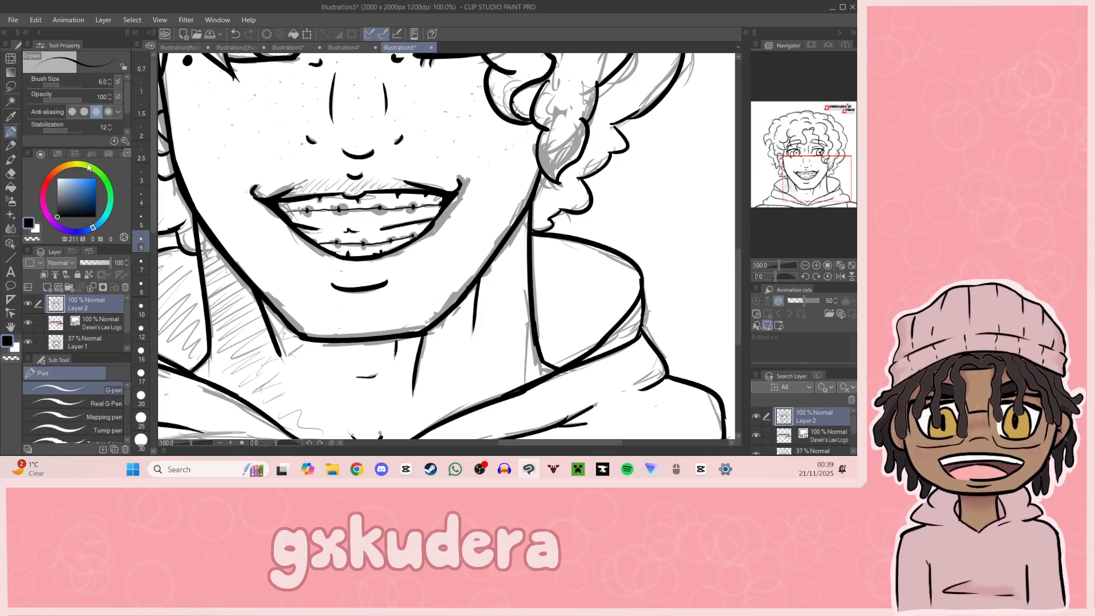
# Step: Set the drawing colour to a light orange with hue 24, saturation 60 and value 92
pyautogui.click(57, 171)
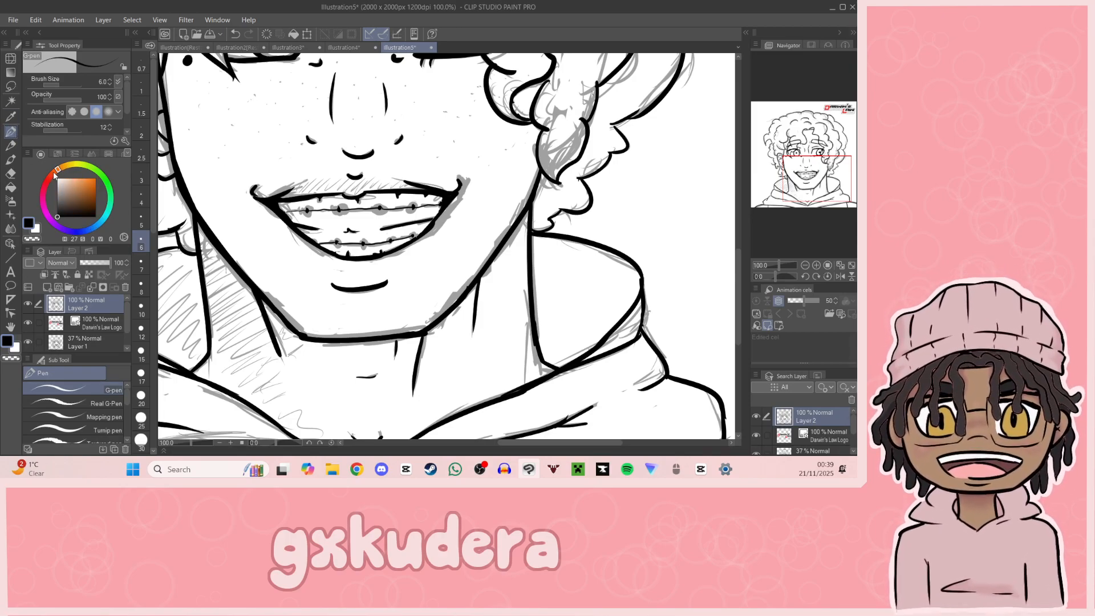
pyautogui.click(85, 185)
pyautogui.click(81, 183)
pyautogui.click(58, 171)
pyautogui.moveTo(58, 172)
pyautogui.mouseDown()
pyautogui.moveTo(65, 165)
pyautogui.moveTo(57, 171)
pyautogui.mouseUp()
pyautogui.click(80, 181)
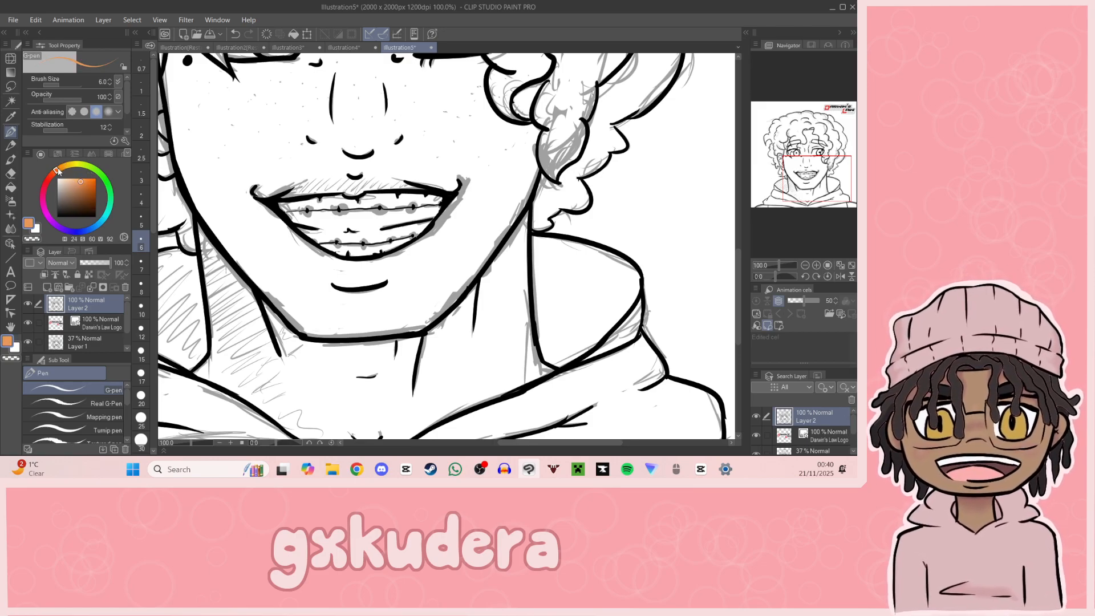
# Step: Examine the whole curly-haired portrait and compare it with the coloured white-haired character in Illustration2
pyautogui.click(816, 265)
pyautogui.click(805, 265)
pyautogui.moveTo(794, 173); pyautogui.dragTo(813, 171)
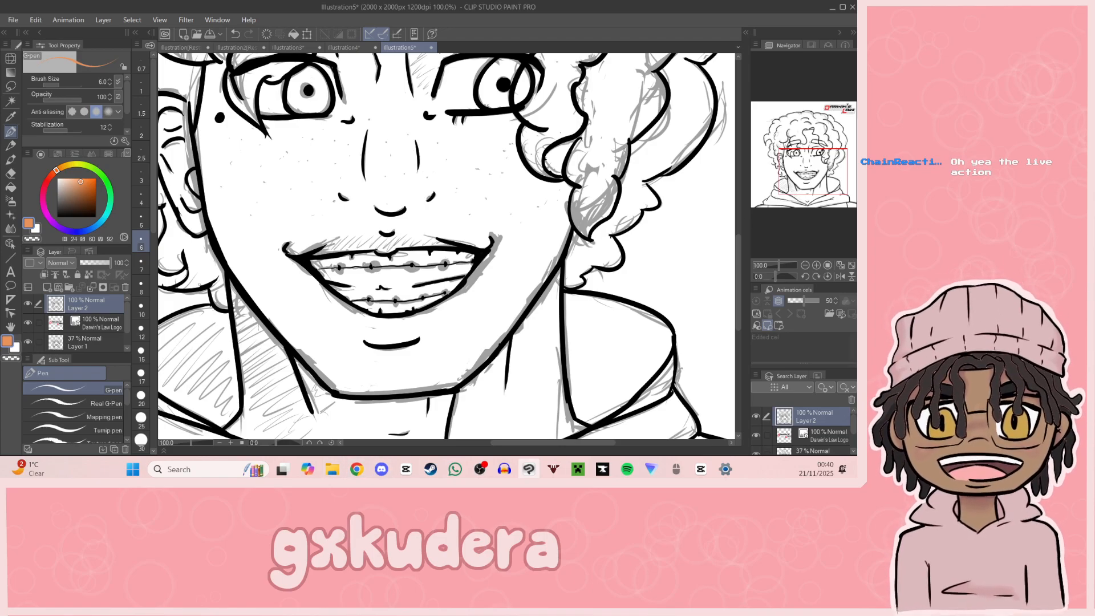
pyautogui.scroll(-3, 532, 176)
pyautogui.moveTo(568, 172); pyautogui.dragTo(406, 233)
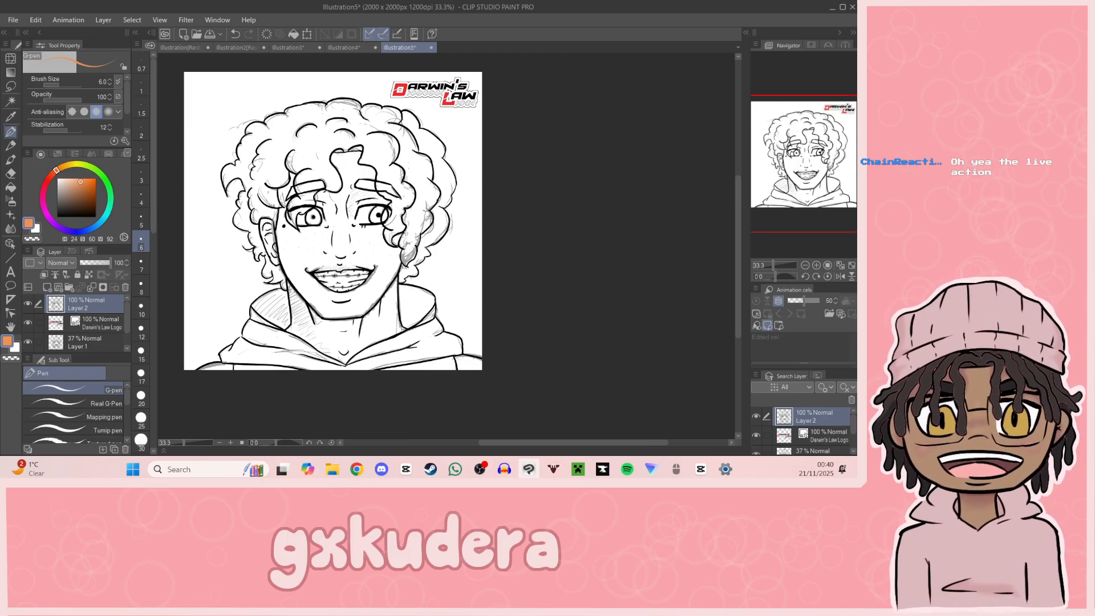
pyautogui.moveTo(795, 182); pyautogui.dragTo(807, 176)
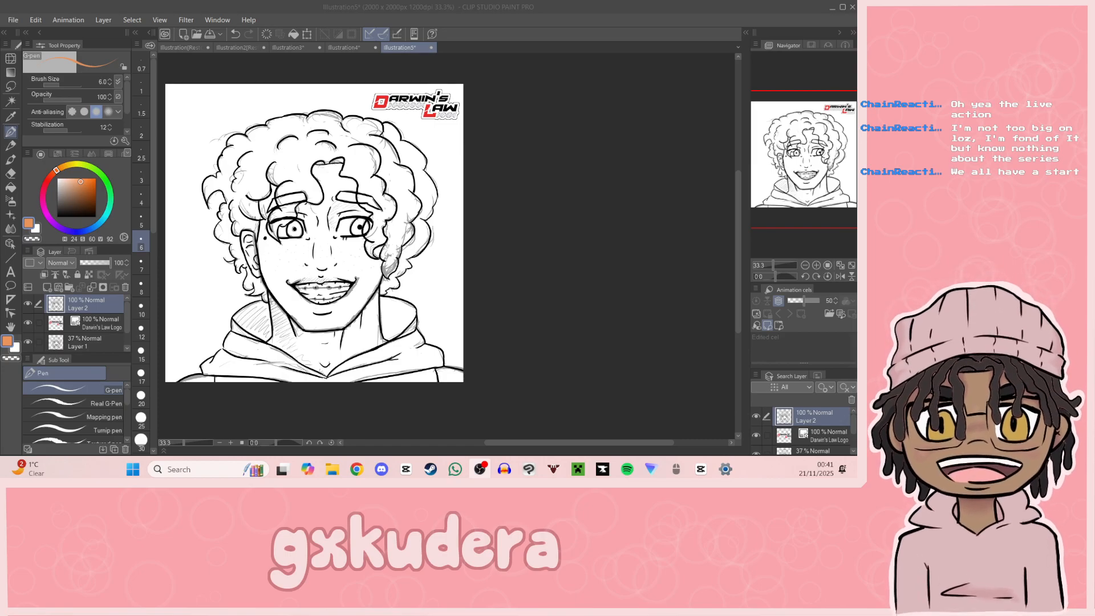
pyautogui.click(231, 47)
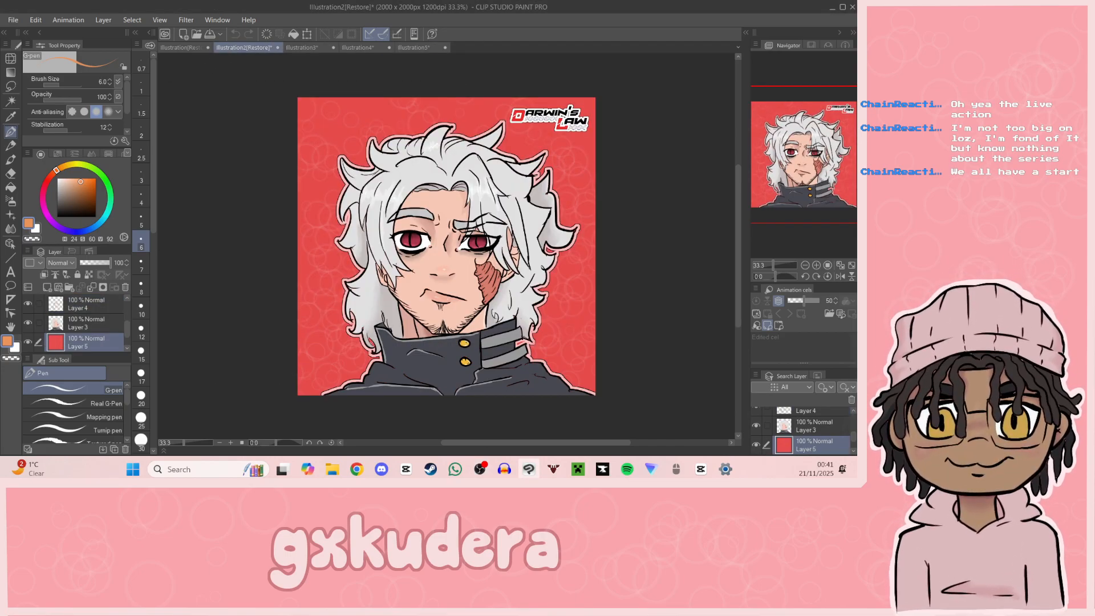
pyautogui.moveTo(777, 115); pyautogui.dragTo(836, 134)
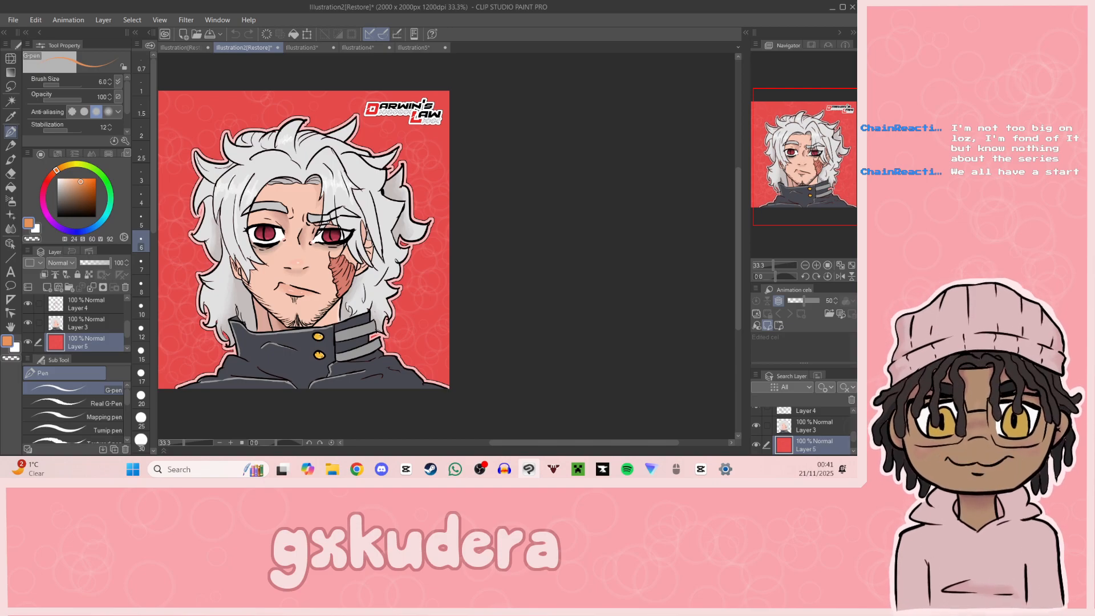
pyautogui.hotkey('alt', 'Tab')
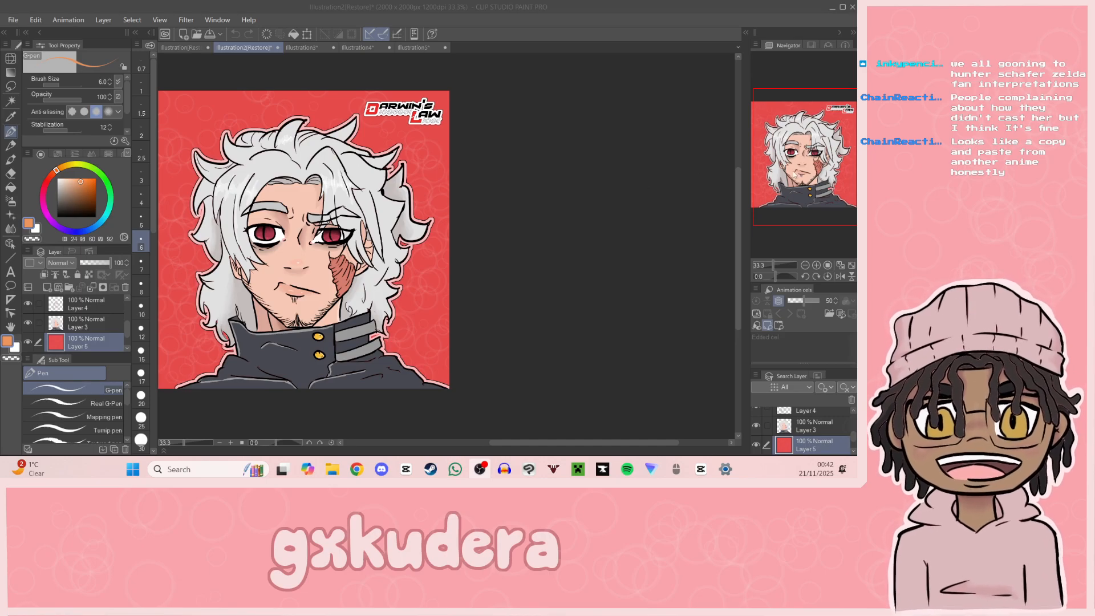
pyautogui.click(413, 48)
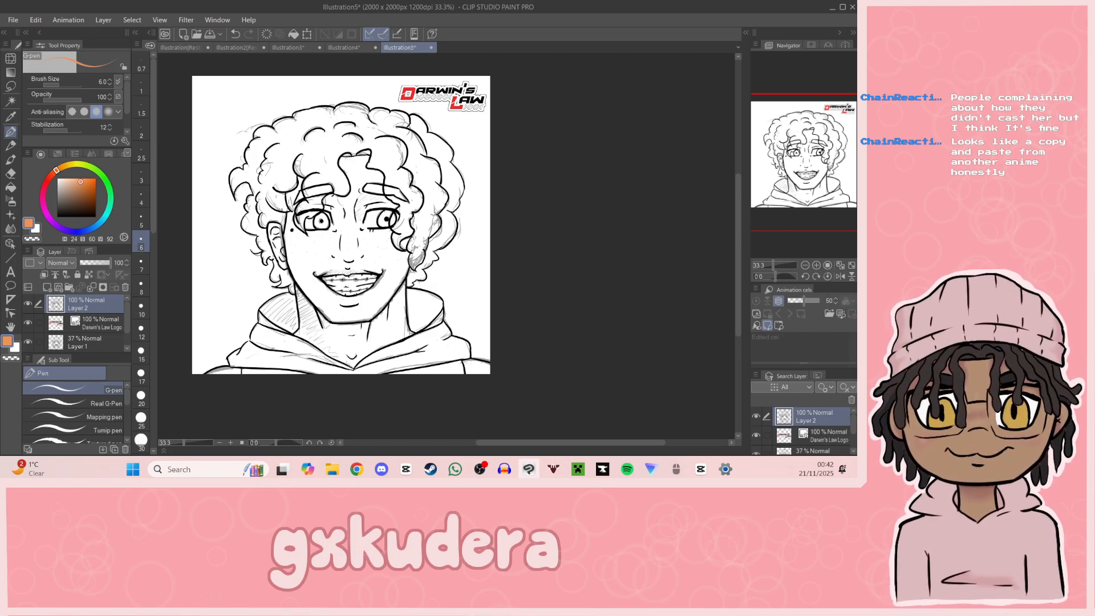
# Step: Review the curly-haired portrait's line art at 50% zoom and check it against the Illustration2 character again
pyautogui.hotkey('alt', 'Tab')
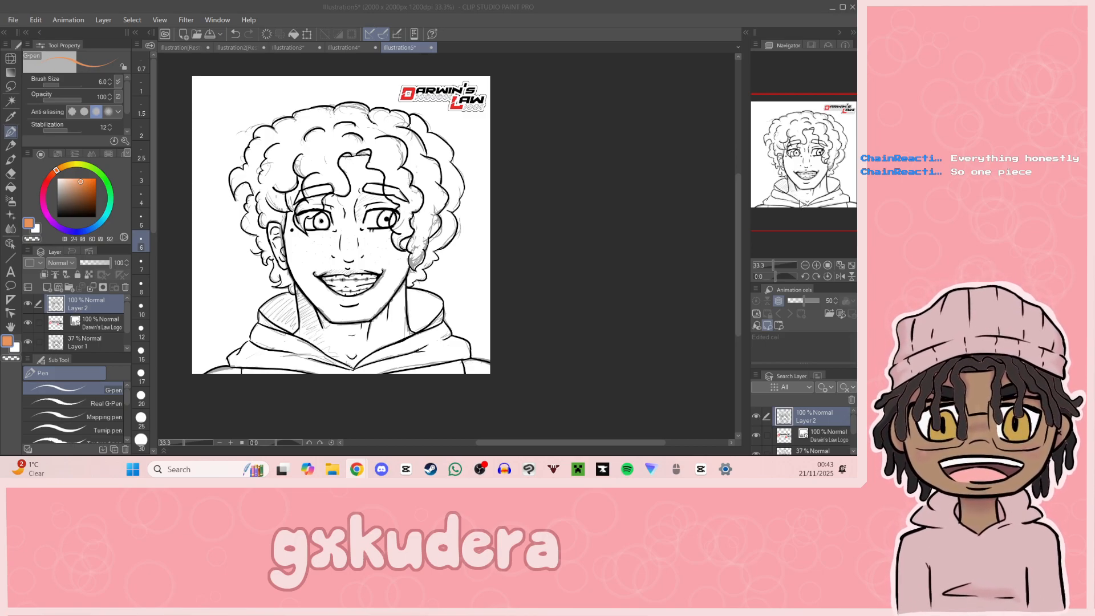
pyautogui.click(799, 183)
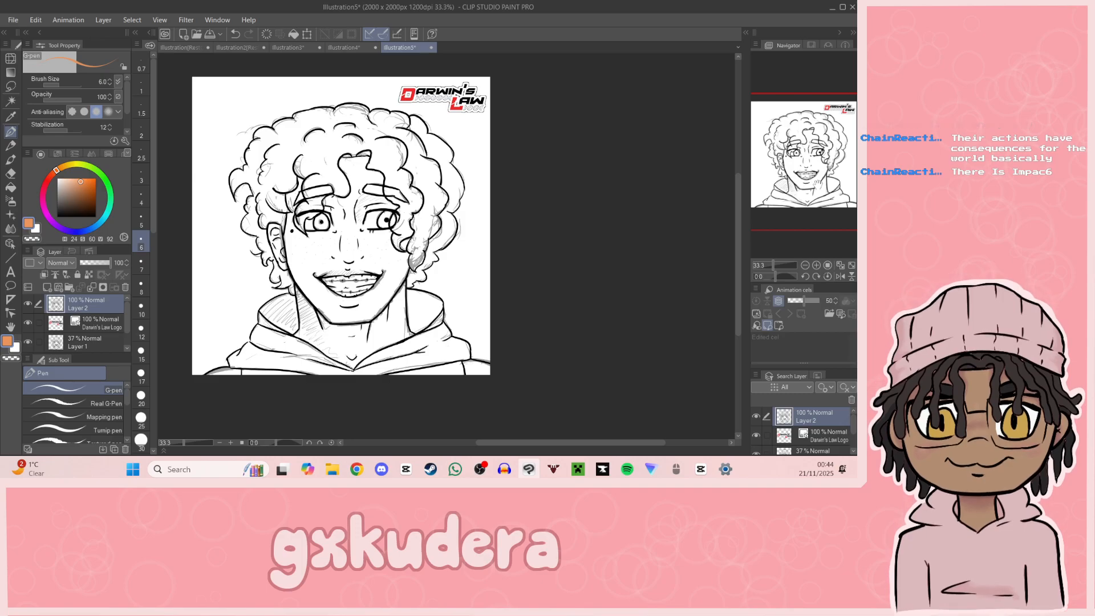
pyautogui.moveTo(822, 196); pyautogui.dragTo(813, 194)
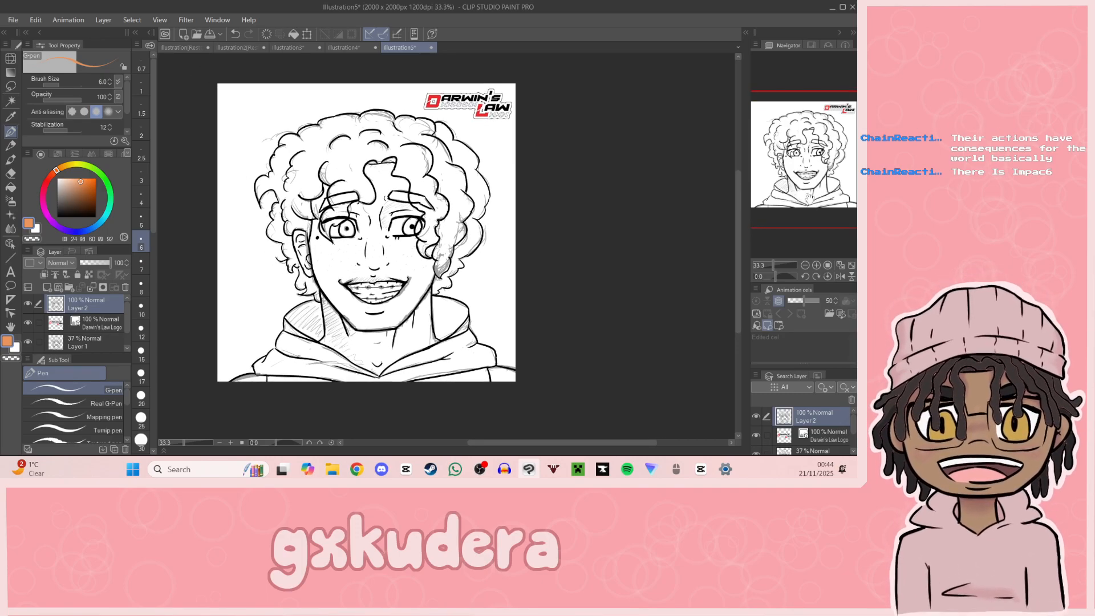
pyautogui.click(815, 267)
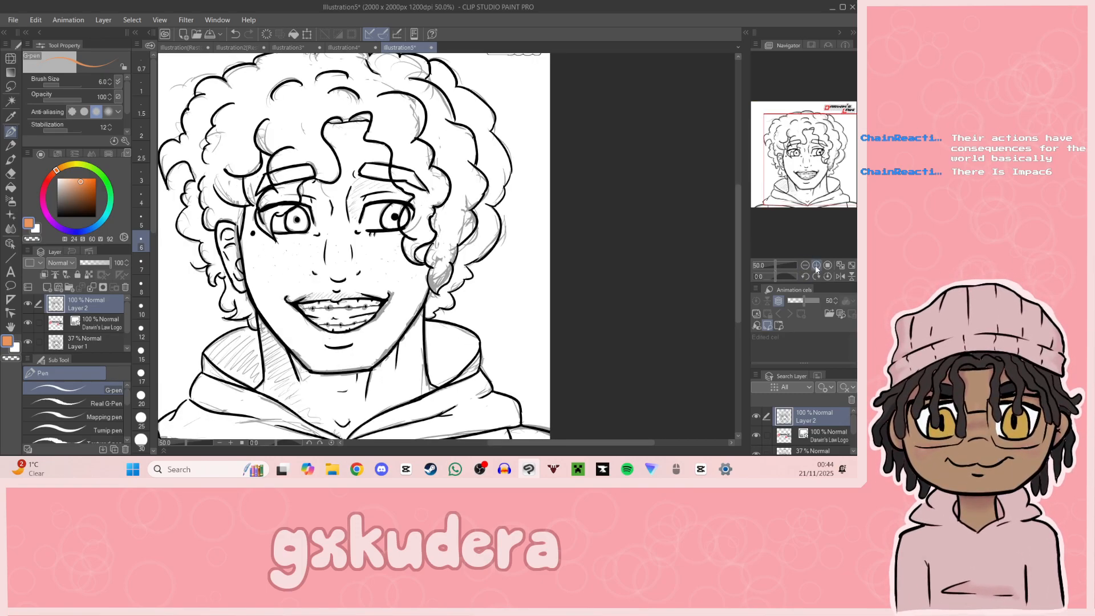
pyautogui.moveTo(816, 199); pyautogui.dragTo(806, 194)
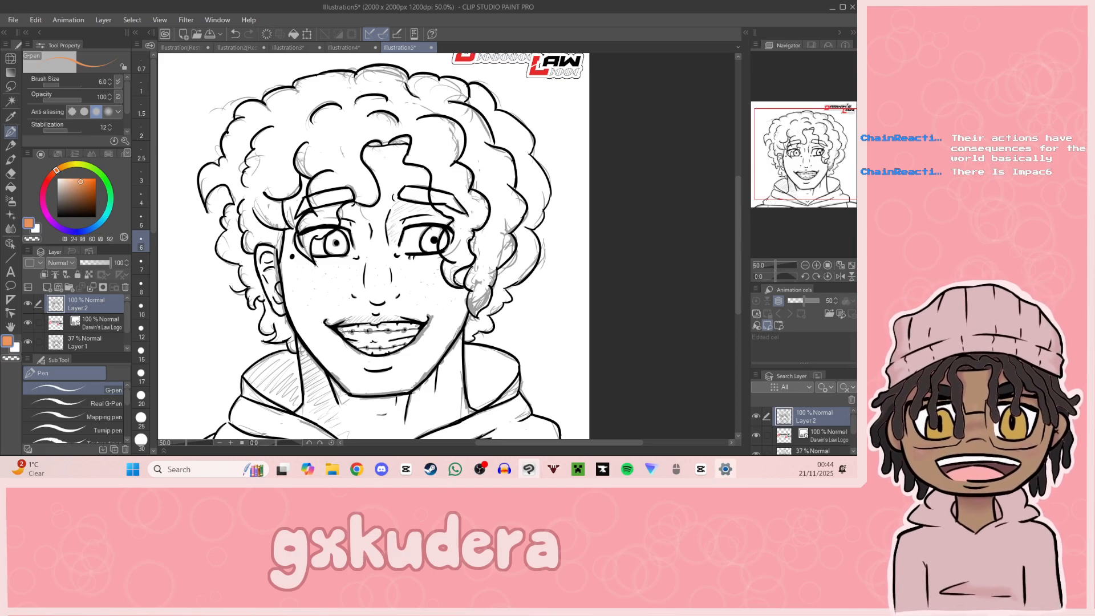
pyautogui.moveTo(725, 469)
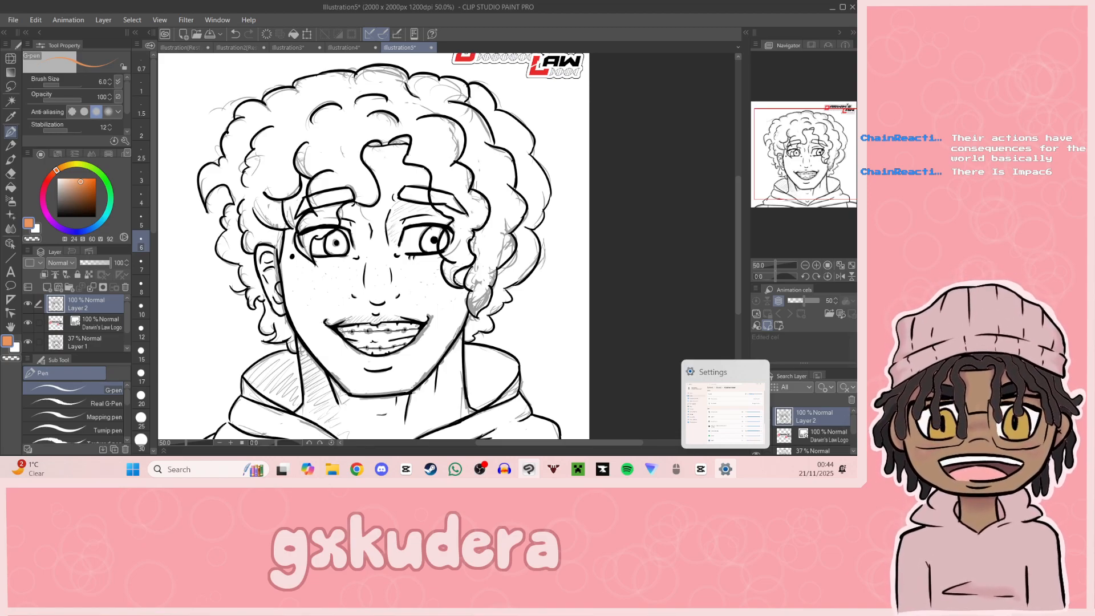
pyautogui.moveTo(824, 182)
pyautogui.mouseDown()
pyautogui.moveTo(818, 174)
pyautogui.moveTo(825, 187)
pyautogui.mouseUp()
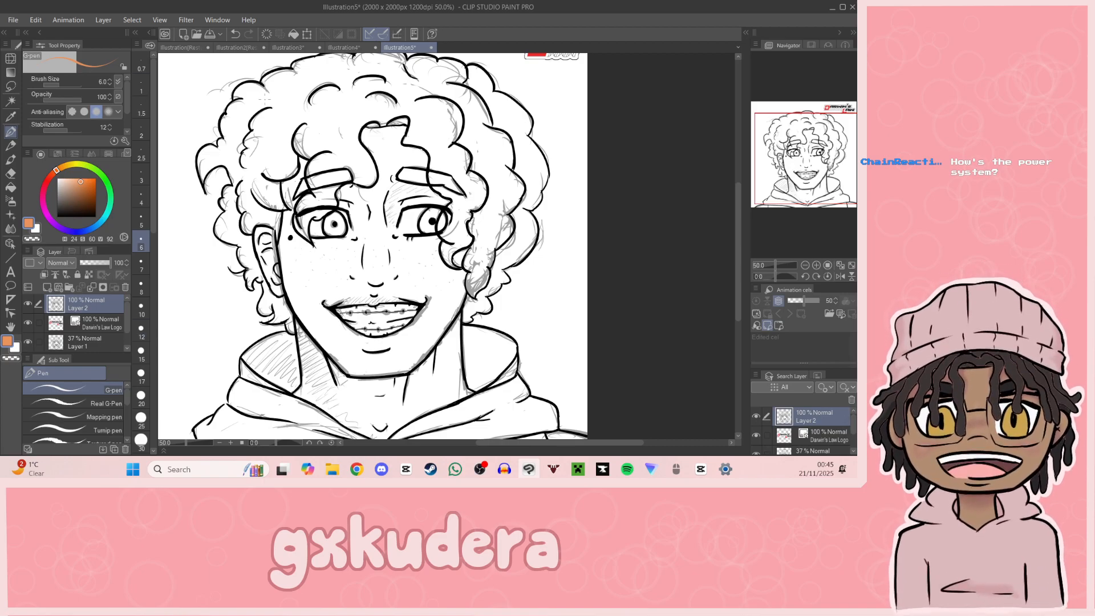
pyautogui.click(237, 47)
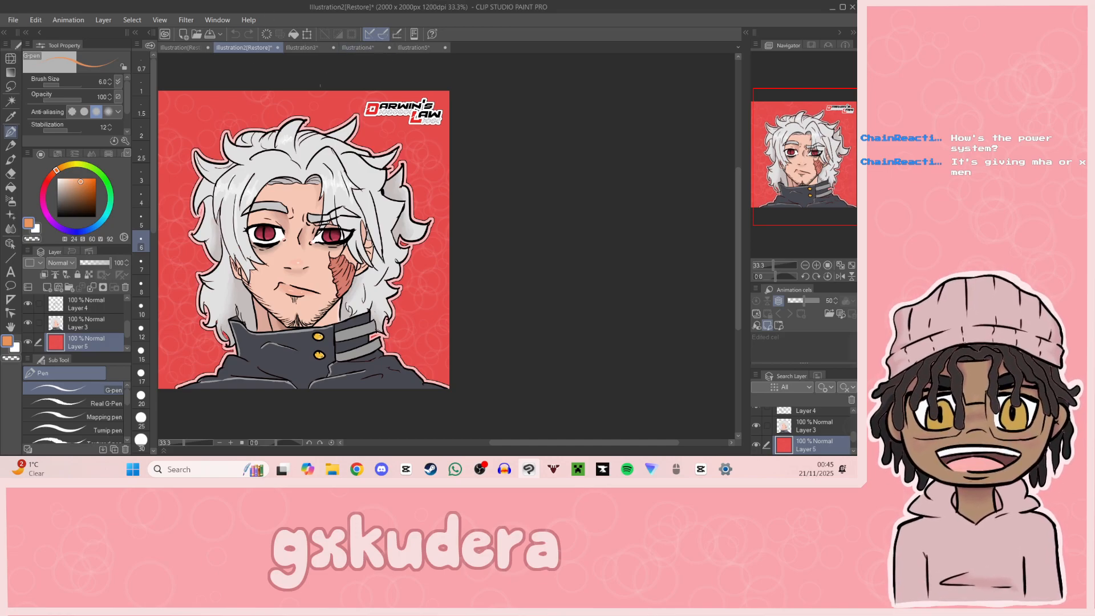
pyautogui.click(424, 49)
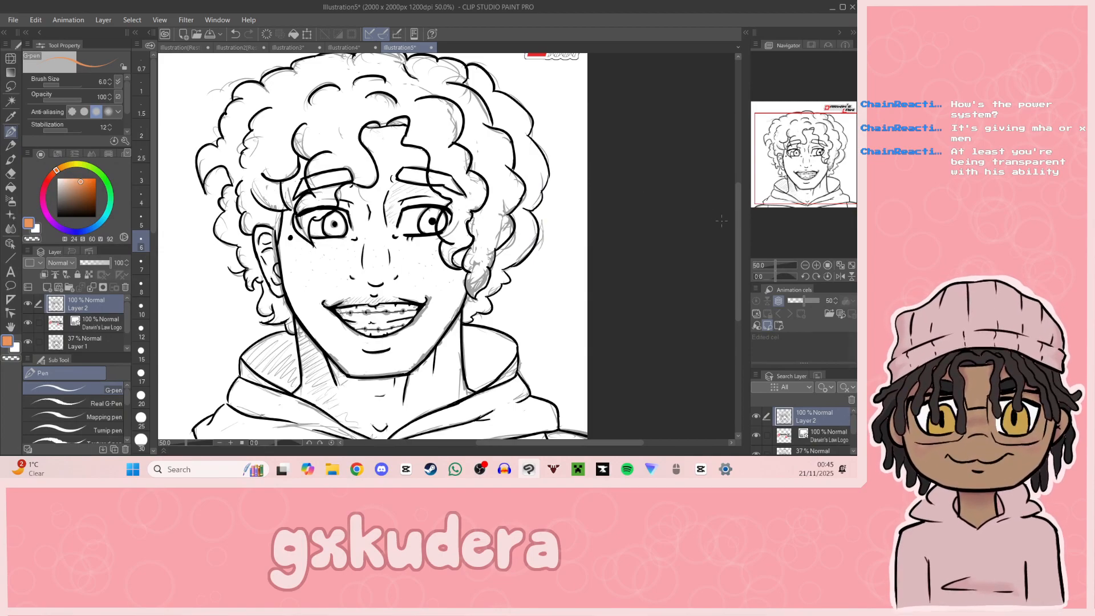
# Step: Set the opacity of the sketch on Layer 1 to 0% and make the line art on Layer 2 active
pyautogui.click(805, 266)
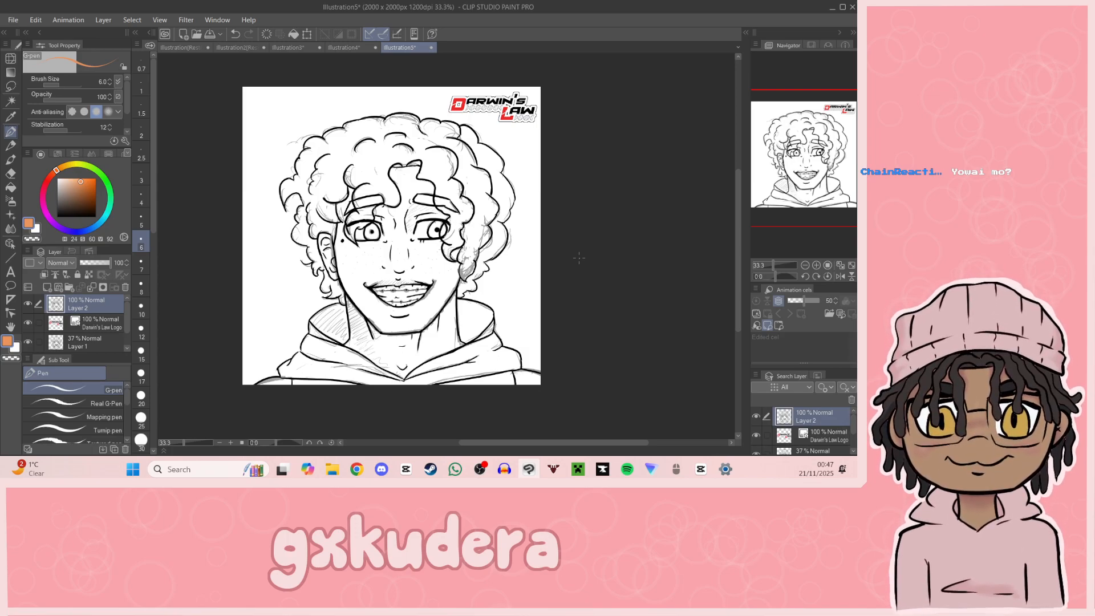
pyautogui.click(816, 265)
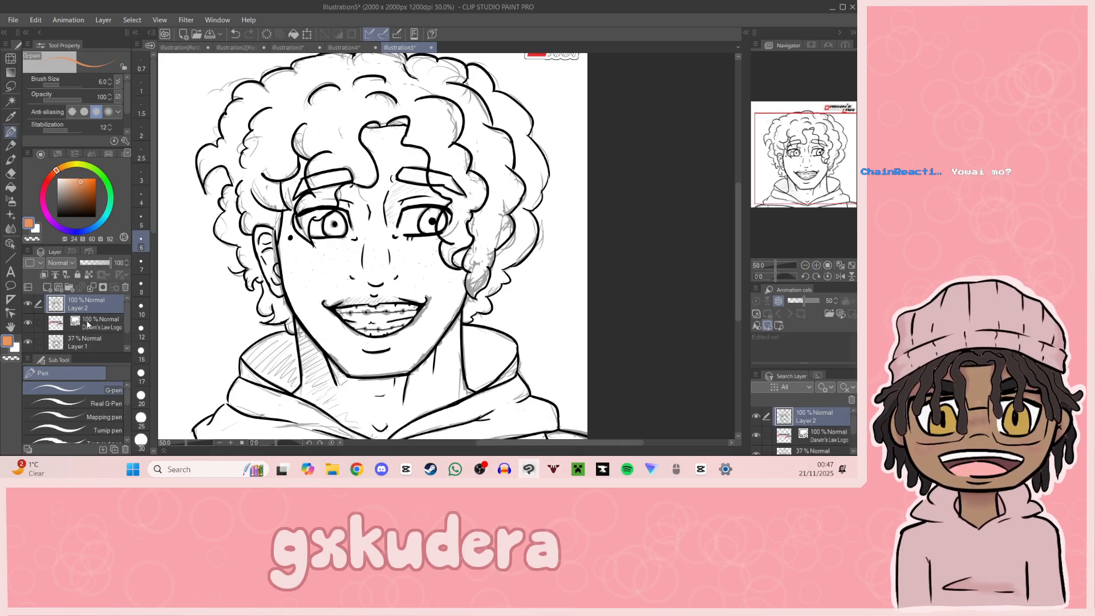
pyautogui.click(90, 342)
pyautogui.moveTo(105, 262); pyautogui.dragTo(80, 263)
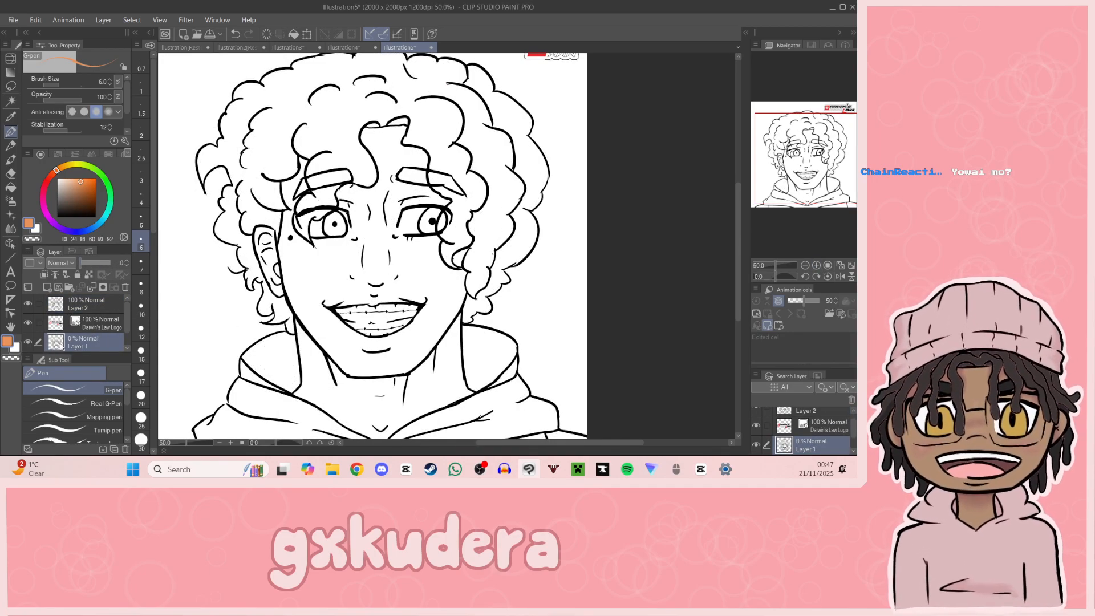
pyautogui.click(76, 308)
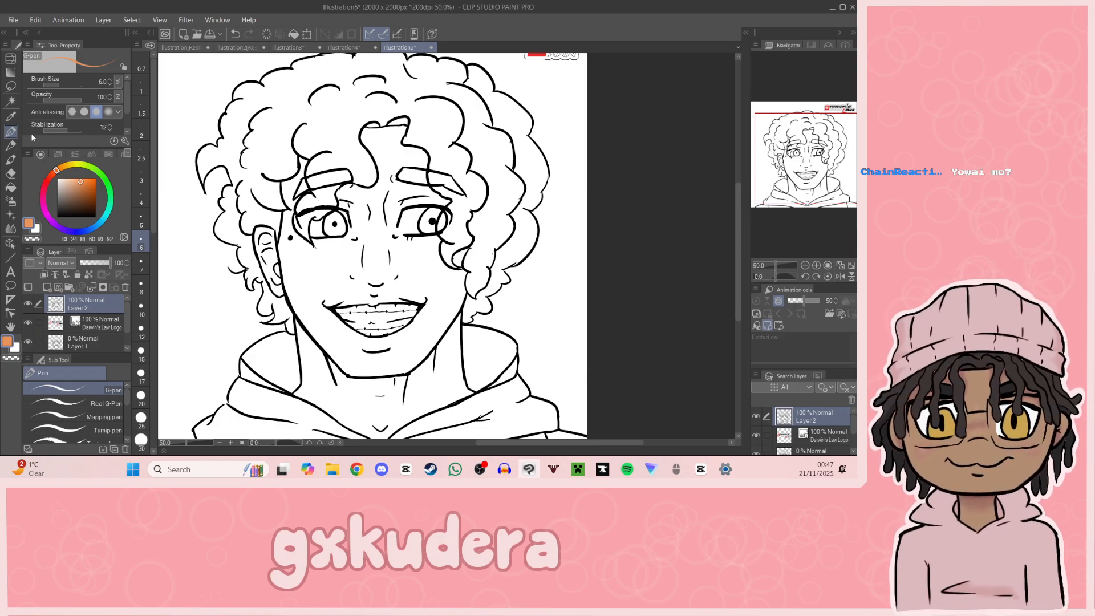
# Step: Set the drawing colour to a muted skin brown with hue 15, saturation 31 and value 75
pyautogui.click(53, 173)
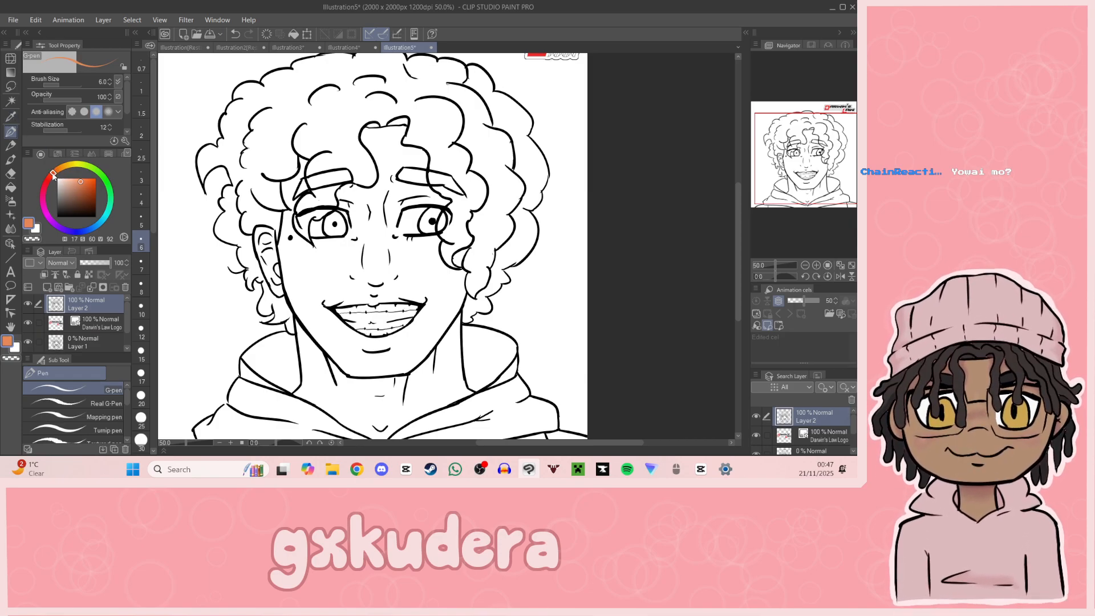
pyautogui.click(81, 184)
pyautogui.moveTo(78, 188)
pyautogui.mouseDown()
pyautogui.moveTo(51, 175)
pyautogui.moveTo(71, 192)
pyautogui.moveTo(73, 181)
pyautogui.mouseUp()
pyautogui.click(76, 183)
# Step: Switch to the Fill tool referring to other layers and add a new layer directly beneath the line art on Layer 2
pyautogui.click(10, 187)
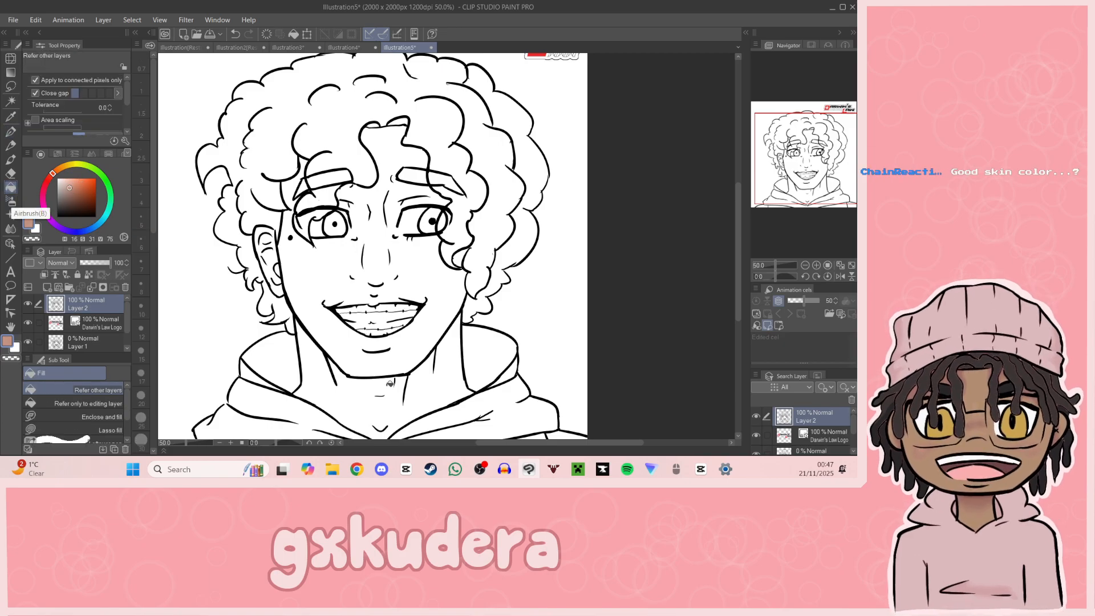
pyautogui.click(47, 287)
pyautogui.moveTo(99, 317); pyautogui.dragTo(99, 331)
# Step: Try filling the neck and face with the muted brown on Layer 3
pyautogui.click(343, 387)
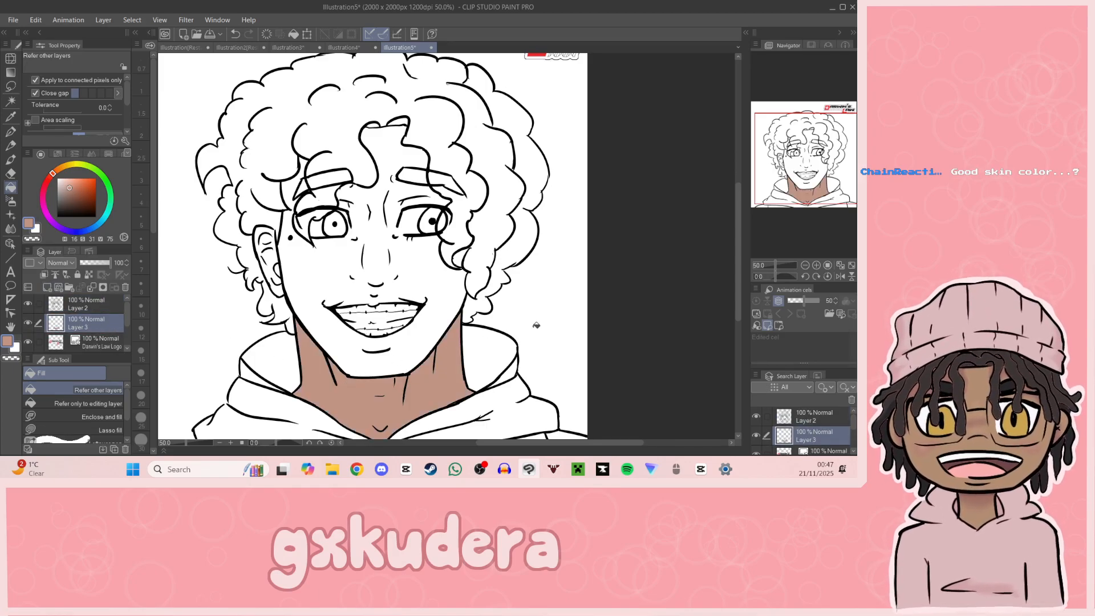
pyautogui.click(440, 317)
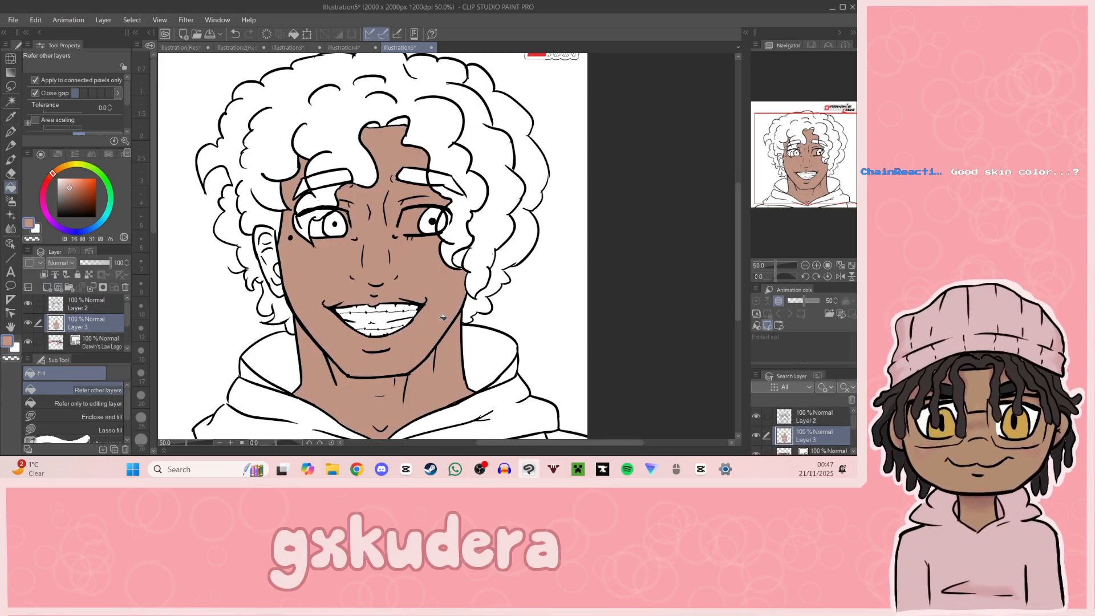
pyautogui.hotkey('ctrl', 'z')
pyautogui.hotkey('ctrl', 'z')
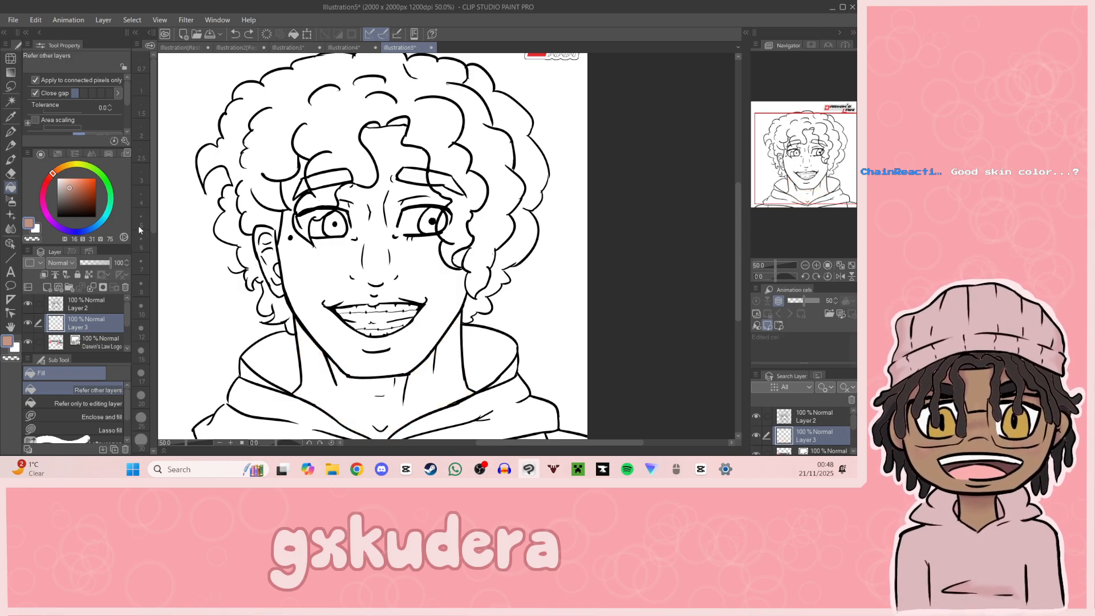
# Step: Fill the neck and the visible ear with a reddish brown of hue 15, saturation 41 and value 72
pyautogui.click(74, 189)
pyautogui.click(73, 190)
pyautogui.click(401, 391)
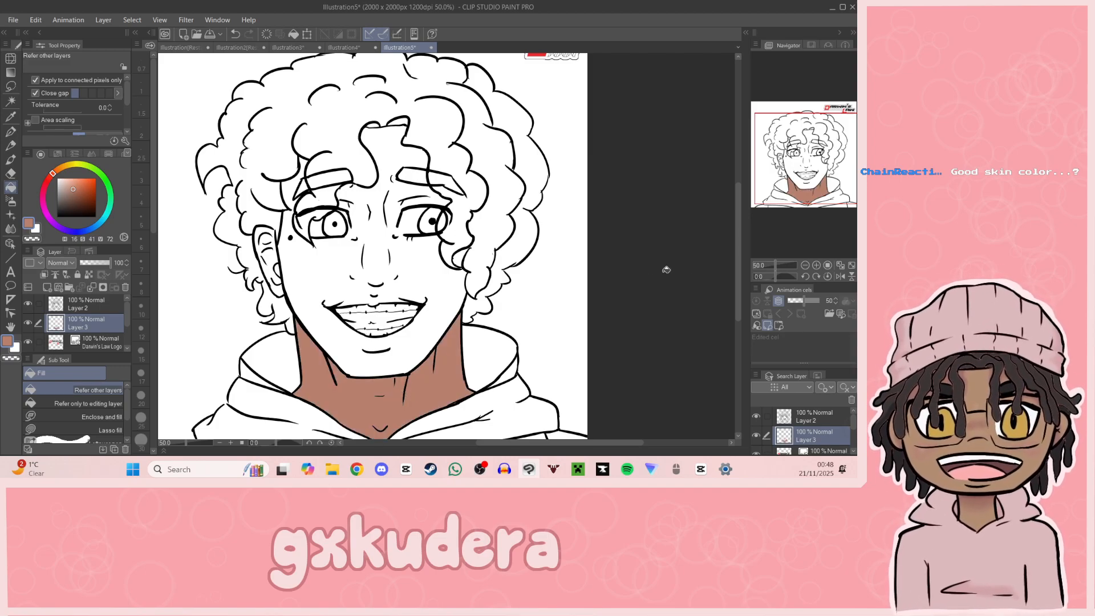
pyautogui.click(816, 265)
pyautogui.moveTo(833, 208); pyautogui.dragTo(827, 219)
pyautogui.click(244, 193)
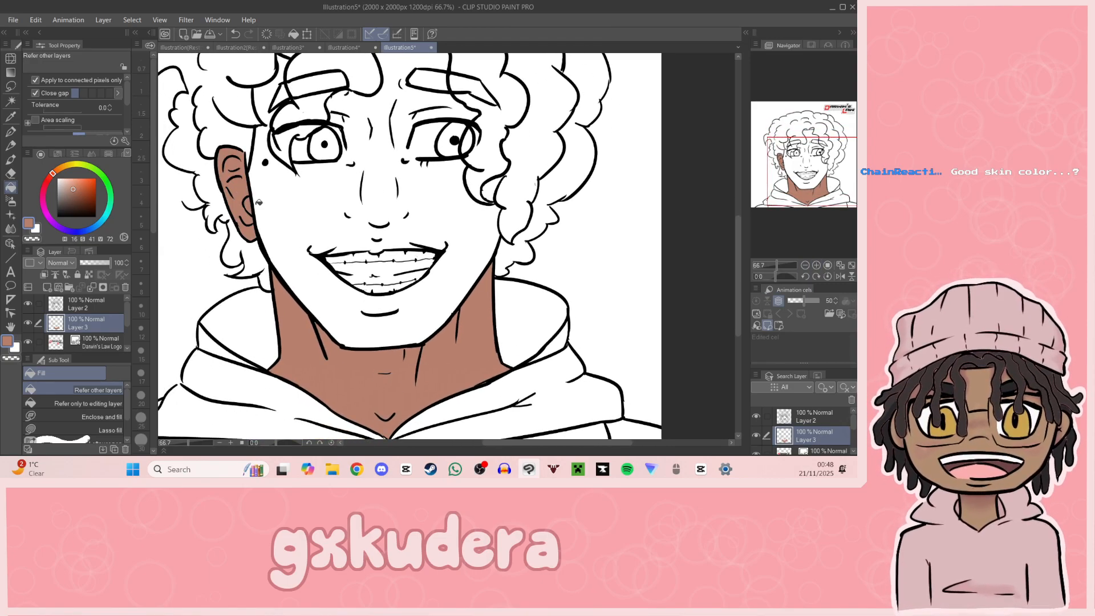
# Step: Outline the top edge of the upper lip in the skin colour with the G-pen at brush size 8
pyautogui.press('p')
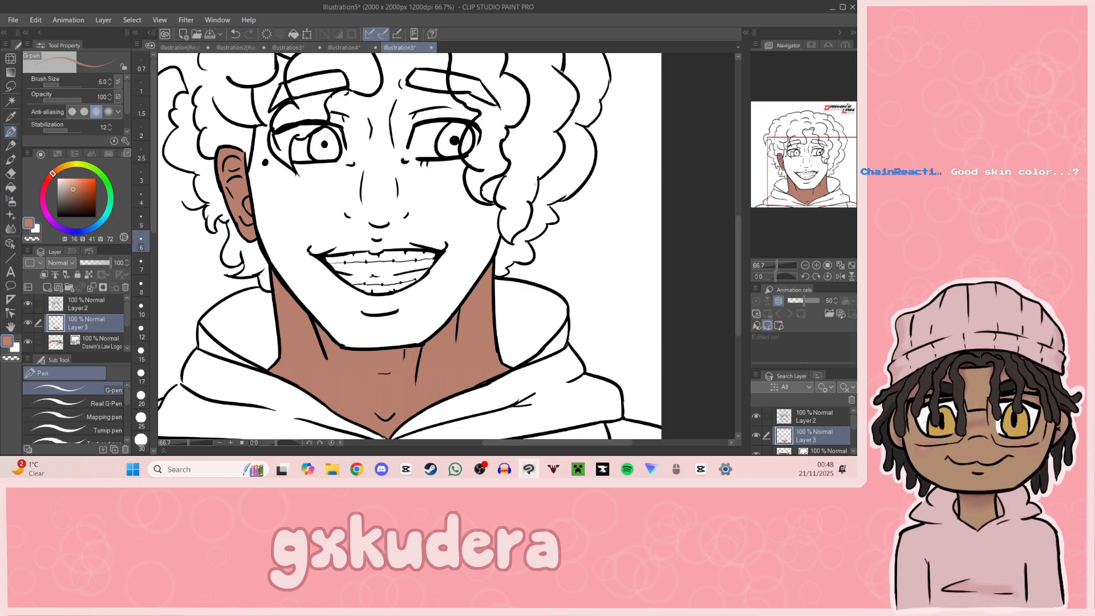
pyautogui.moveTo(335, 248); pyautogui.dragTo(365, 239)
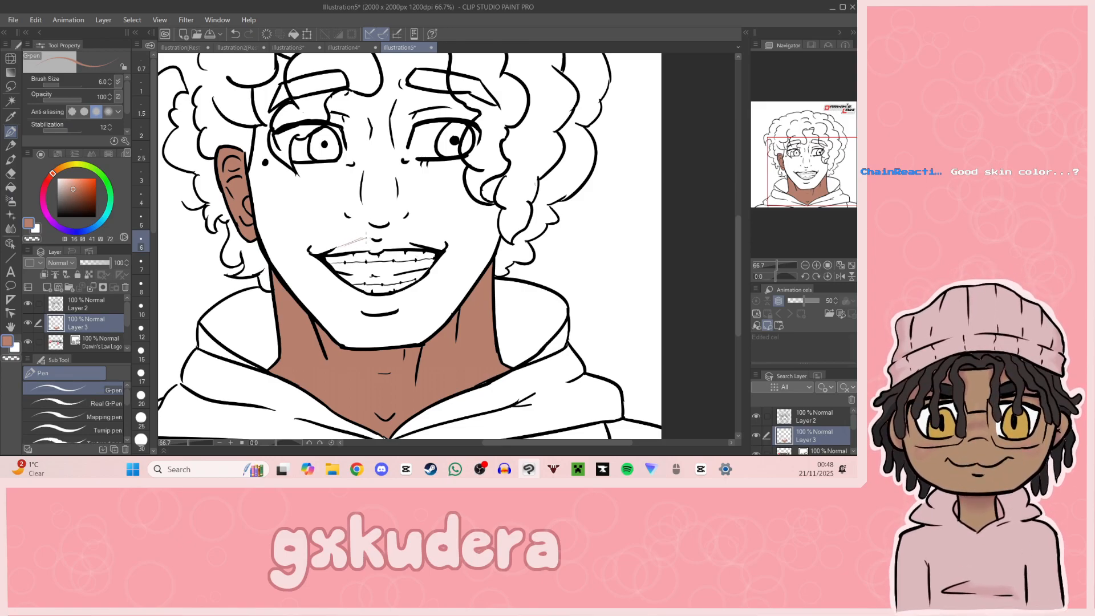
pyautogui.hotkey('ctrl', 'z')
pyautogui.press(']')
pyautogui.press(']')
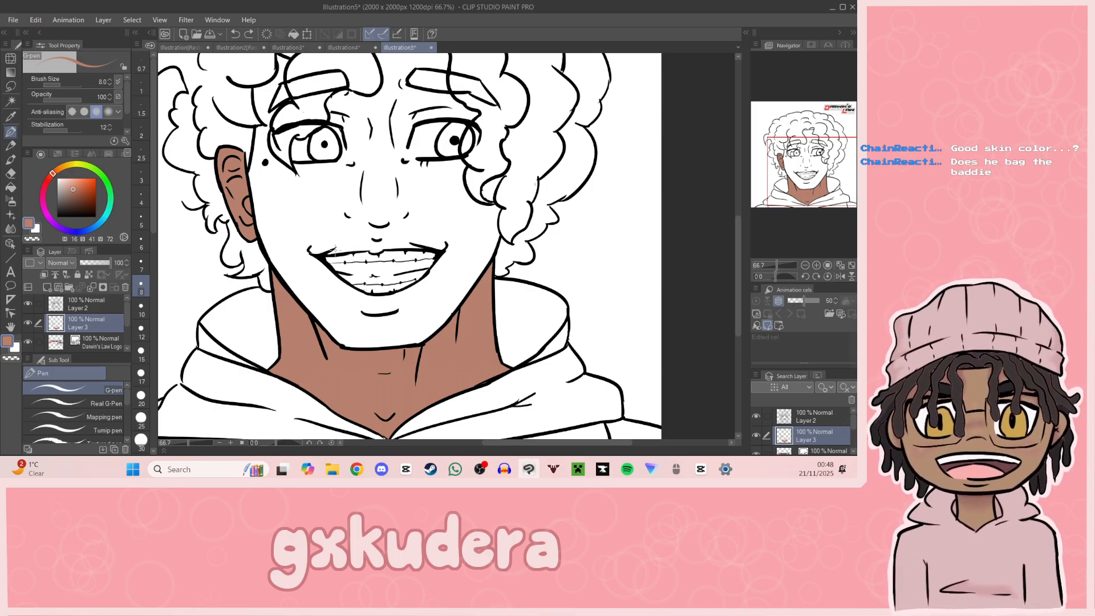
pyautogui.moveTo(335, 249); pyautogui.dragTo(371, 234)
pyautogui.hotkey('ctrl', 'z')
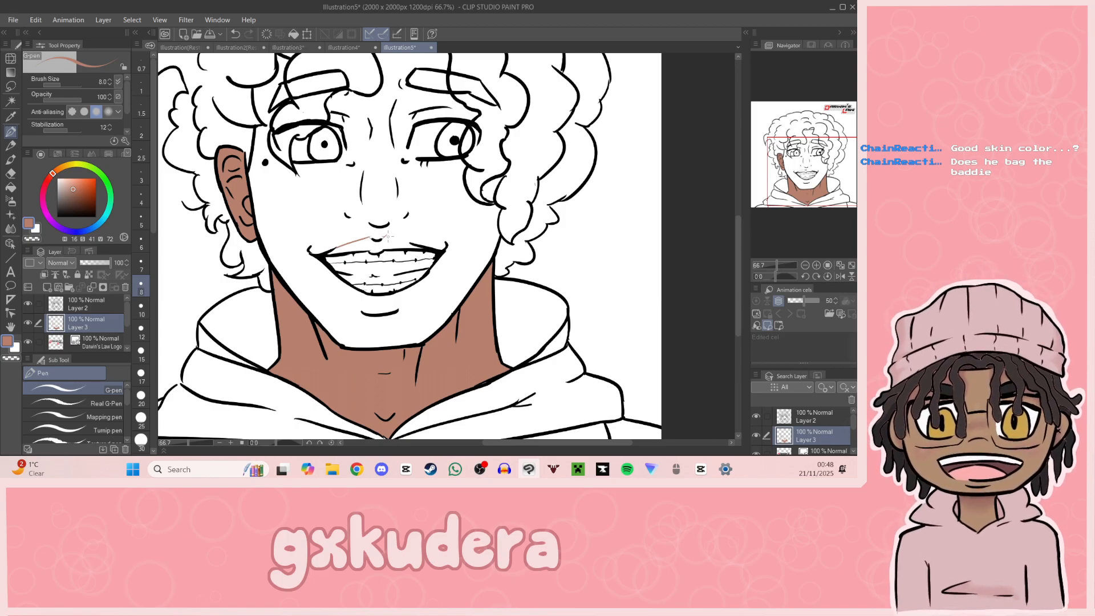
pyautogui.hotkey('ctrl', 'z')
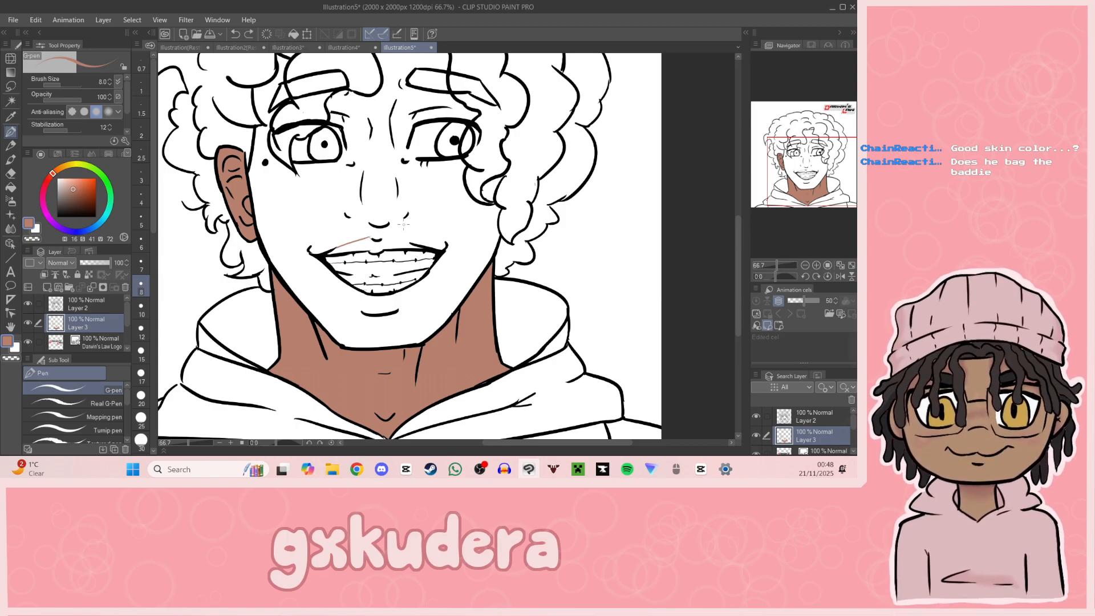
pyautogui.moveTo(398, 236); pyautogui.dragTo(425, 244)
pyautogui.hotkey('ctrl', 'z')
pyautogui.hotkey('ctrl', 'z')
pyautogui.hotkey('ctrl', 'z')
pyautogui.hotkey('ctrl', 'z')
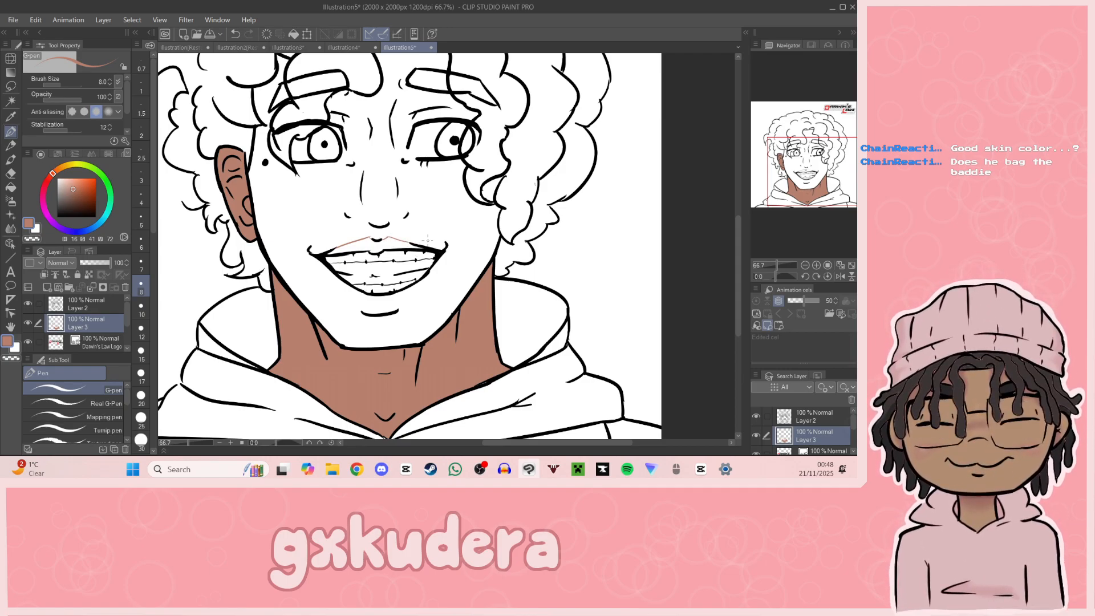
# Step: Try filling the face around the outlined mouth with the reddish brown
pyautogui.click(11, 187)
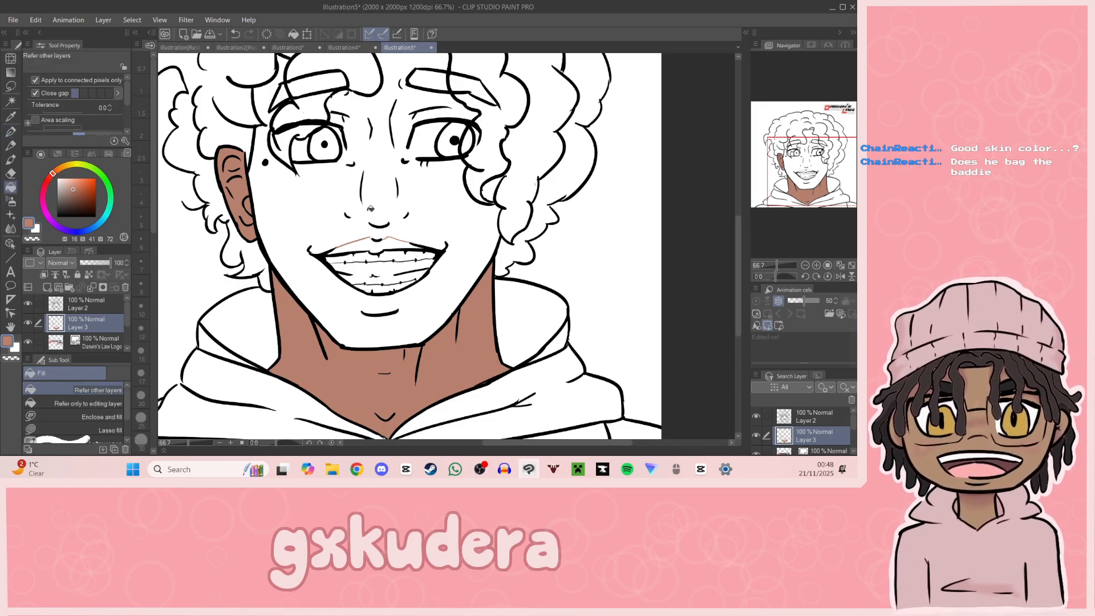
pyautogui.click(422, 205)
pyautogui.hotkey('ctrl', 'z')
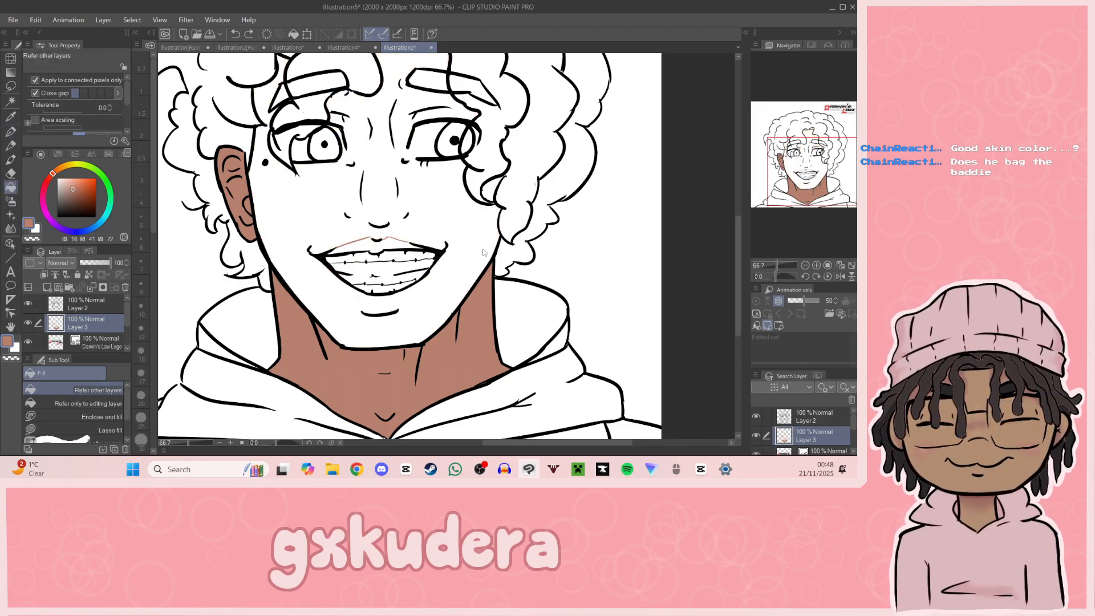
pyautogui.click(468, 228)
pyautogui.hotkey('ctrl', 'z')
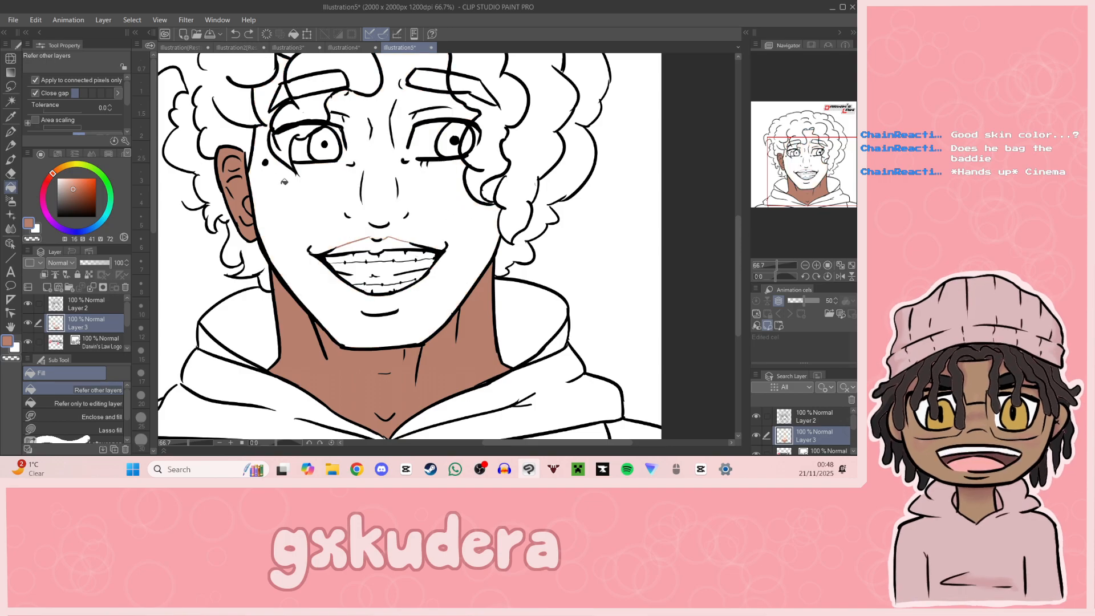
# Step: Close the inner corners of both eyes with skin-coloured G-pen strokes and fill the face with the reddish brown
pyautogui.click(11, 131)
pyautogui.moveTo(407, 153); pyautogui.dragTo(404, 162)
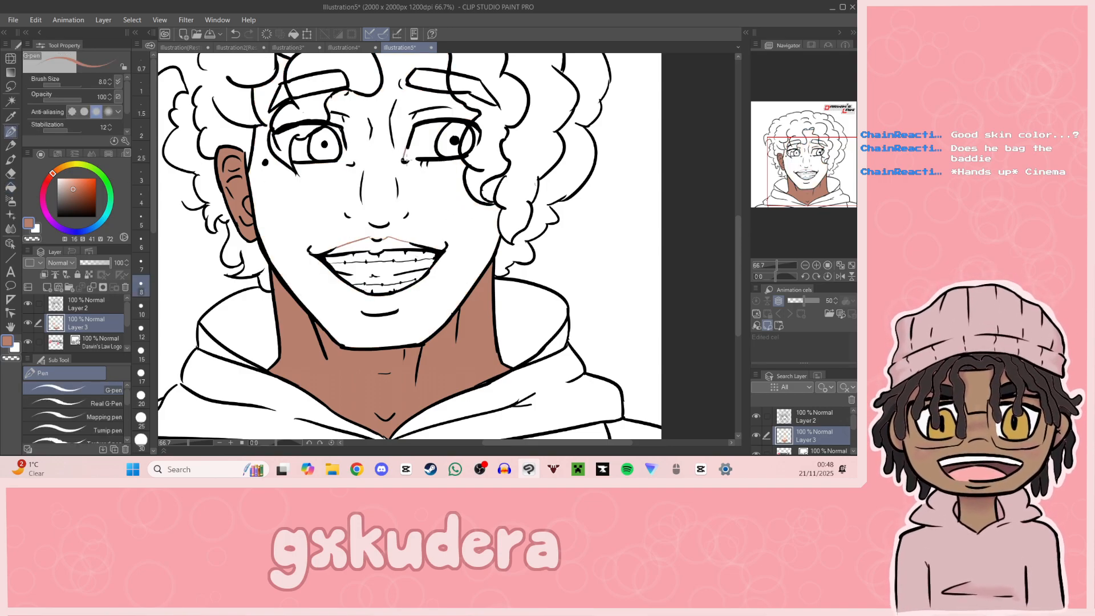
pyautogui.hotkey('ctrl', 'z')
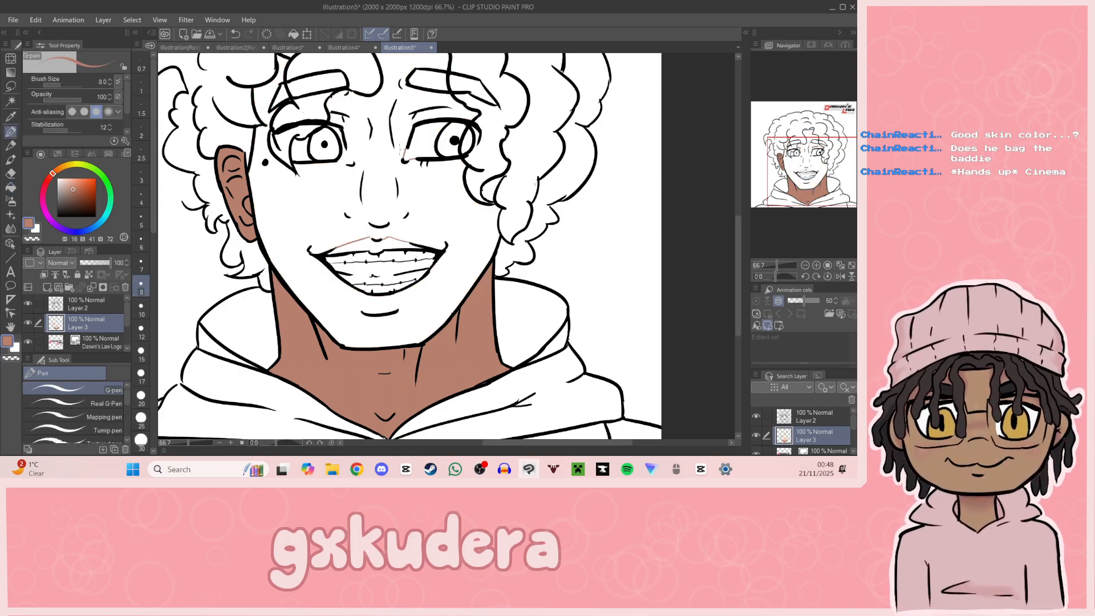
pyautogui.moveTo(345, 148); pyautogui.dragTo(352, 165)
pyautogui.moveTo(428, 131); pyautogui.dragTo(406, 179)
pyautogui.press('g')
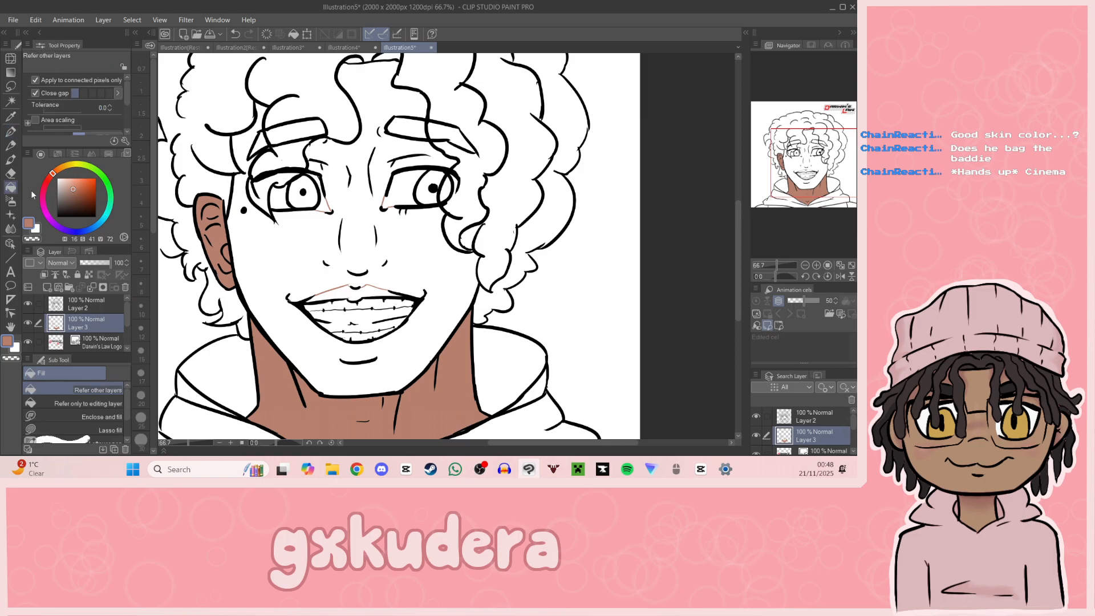
pyautogui.click(330, 144)
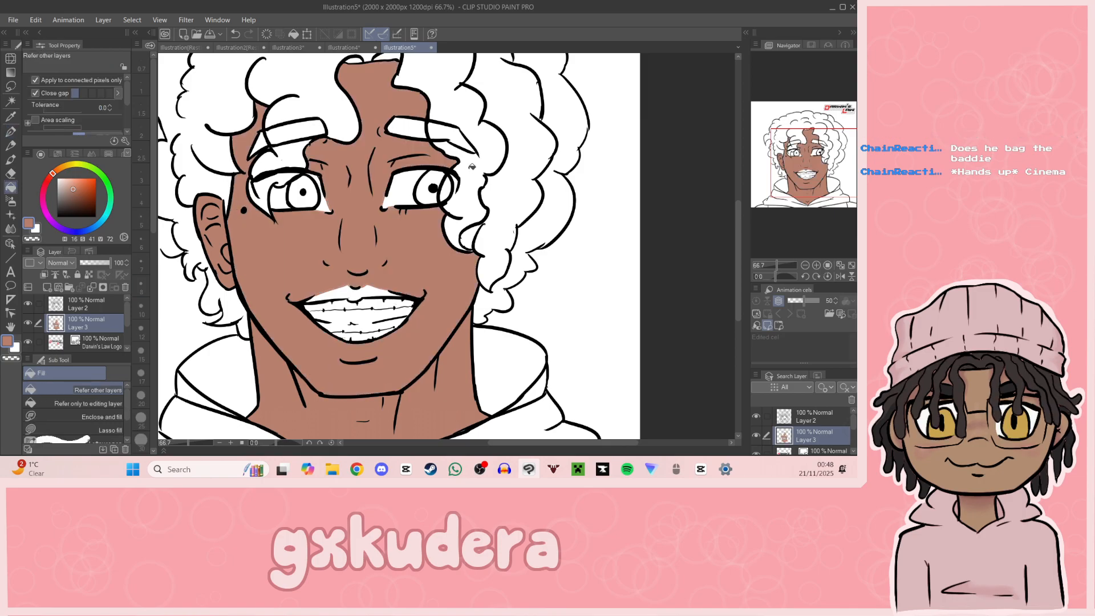
# Step: Undo the face fill, the eye-corner and lip strokes, and the neck and ear fills on Layer 3
pyautogui.moveTo(737, 235); pyautogui.dragTo(753, 187)
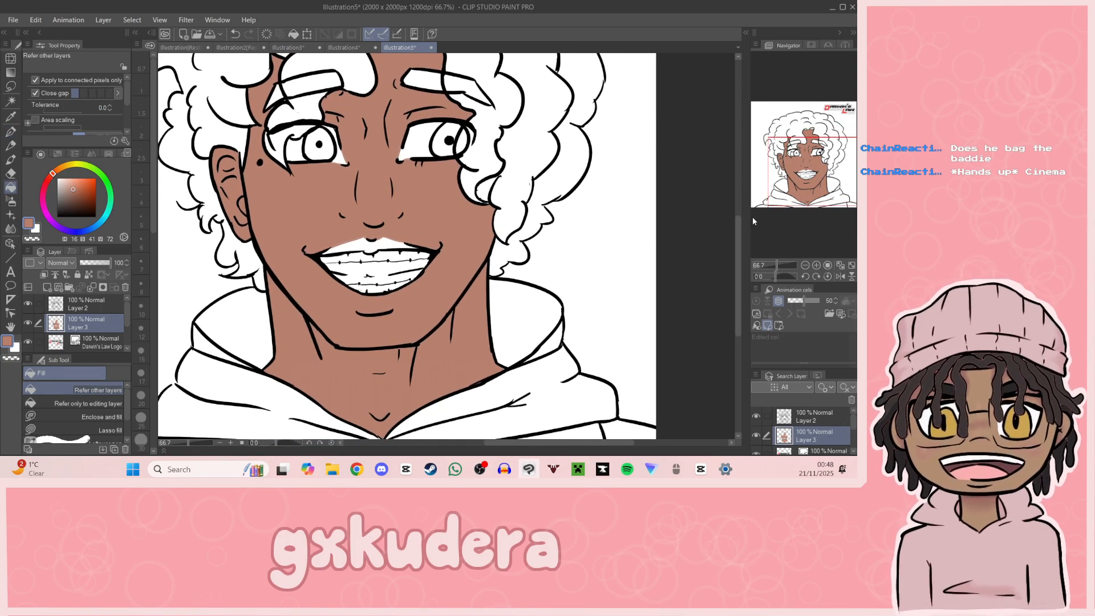
pyautogui.hotkey('ctrl', 'z')
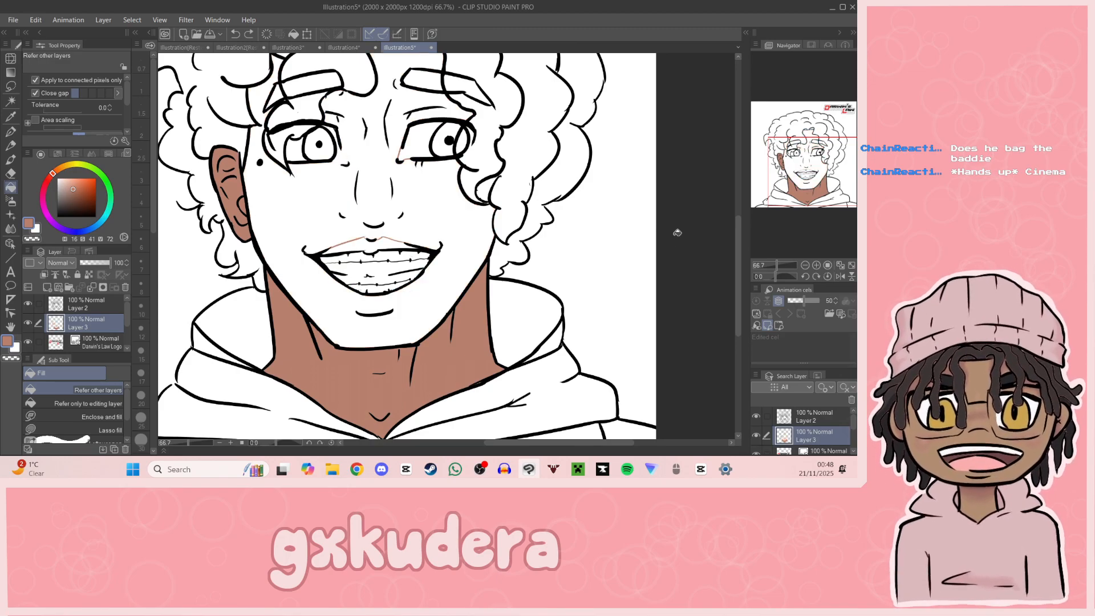
pyautogui.hotkey('ctrl', 'z')
pyautogui.hotkey('ctrl', 'z')
pyautogui.hotkey('ctrl', 'z')
pyautogui.hotkey('ctrl', 'z')
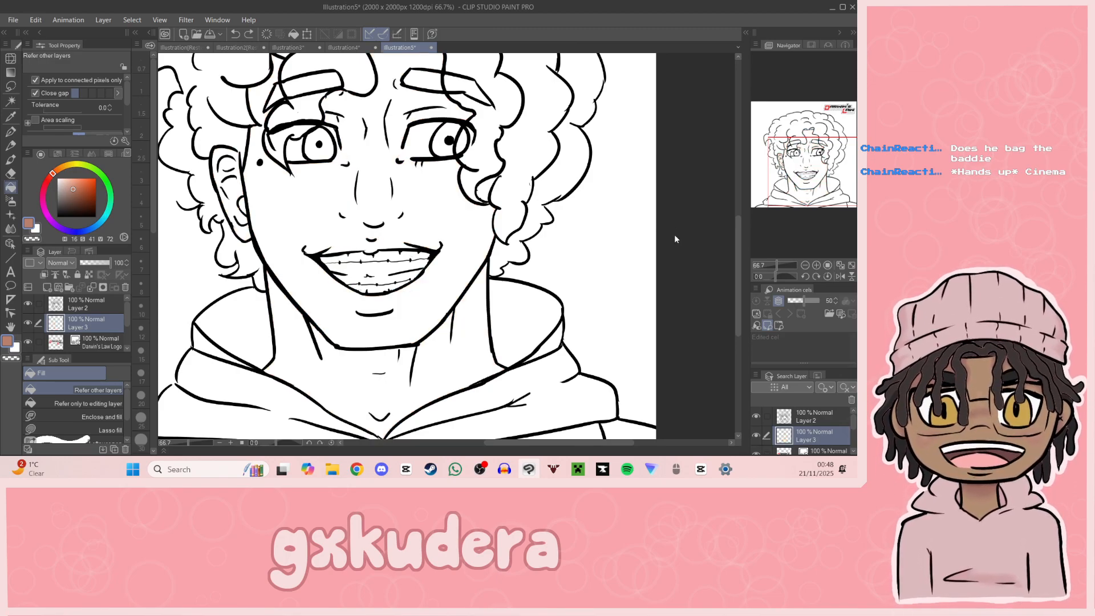
# Step: Set the fill colour to a lighter skin tone with hue 14, saturation 31 and value 85
pyautogui.click(70, 186)
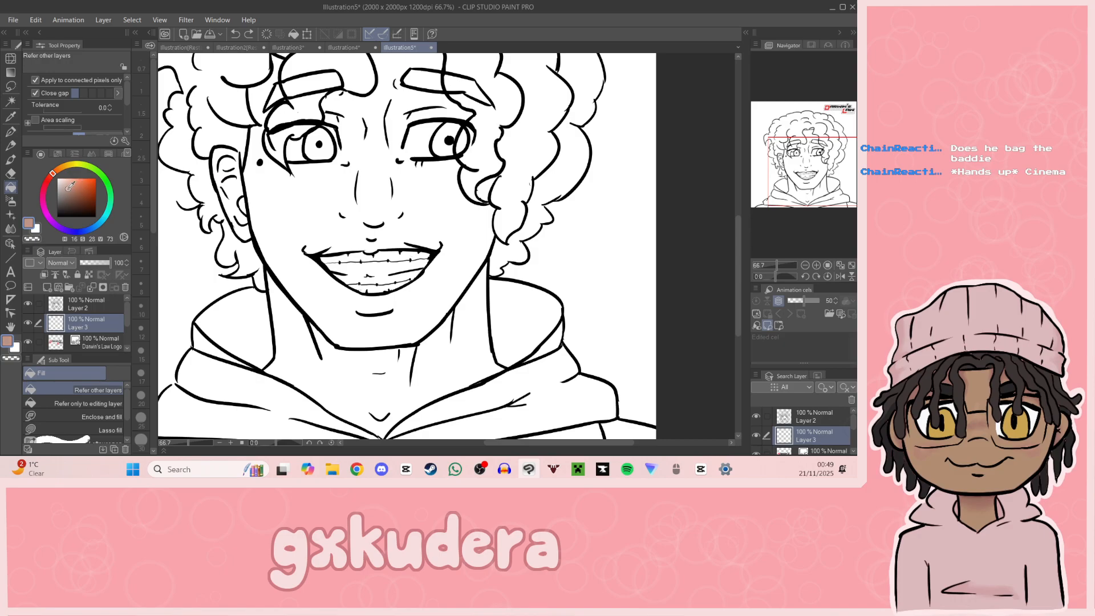
pyautogui.click(49, 179)
pyautogui.click(55, 172)
pyautogui.click(52, 174)
pyautogui.click(72, 186)
pyautogui.click(71, 183)
pyautogui.click(73, 187)
pyautogui.click(69, 185)
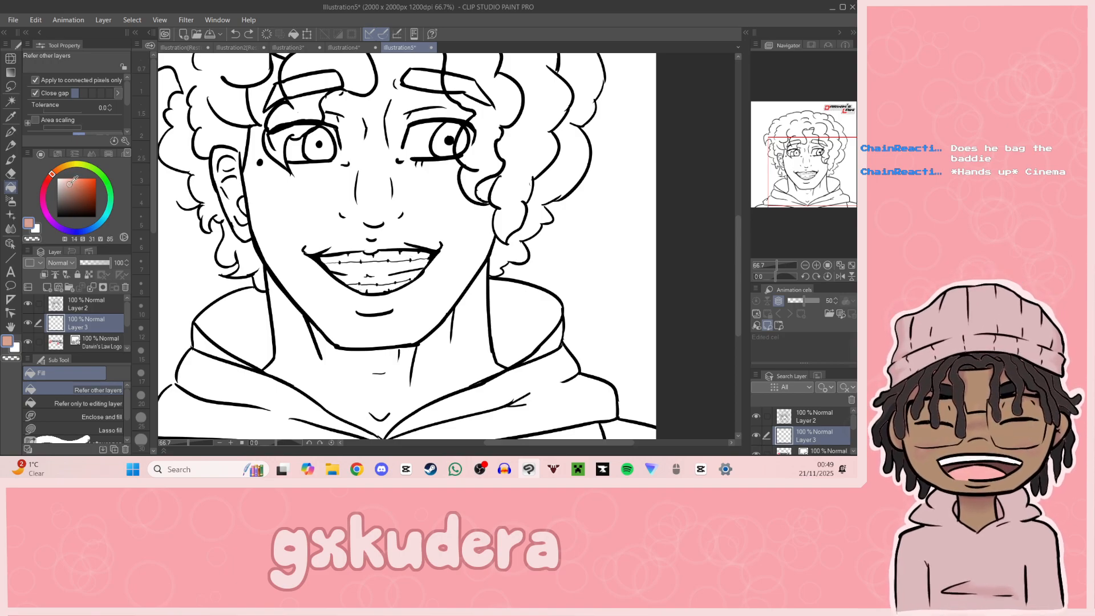
# Step: Shift the fill colour to a more orange tan with hue 23, saturation 40 and value 81
pyautogui.click(68, 180)
pyautogui.click(50, 176)
pyautogui.click(72, 185)
pyautogui.click(72, 181)
pyautogui.click(59, 174)
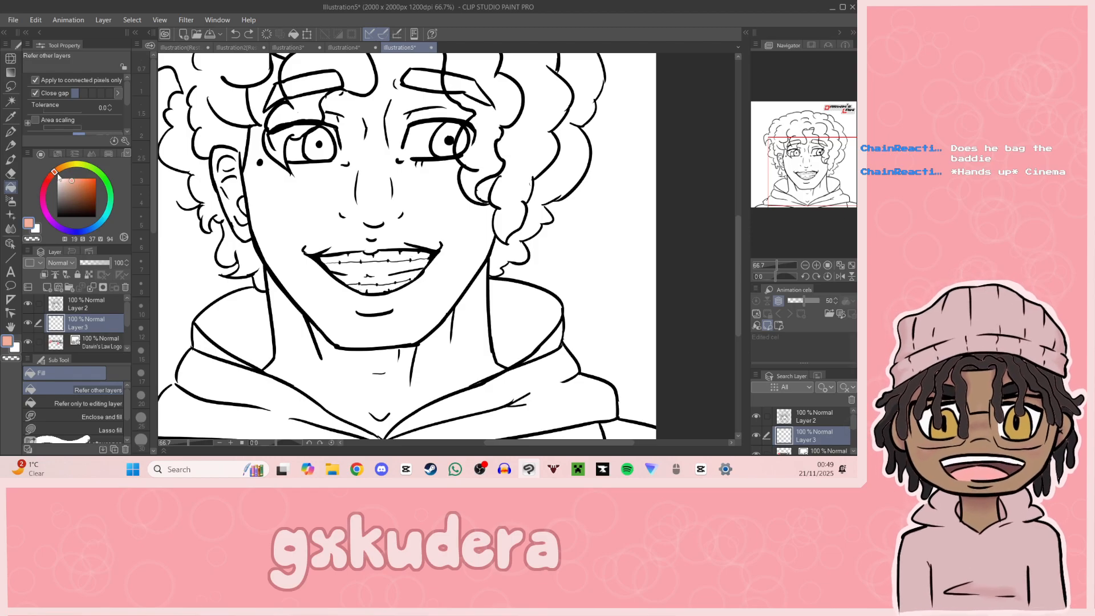
pyautogui.click(58, 178)
pyautogui.click(73, 184)
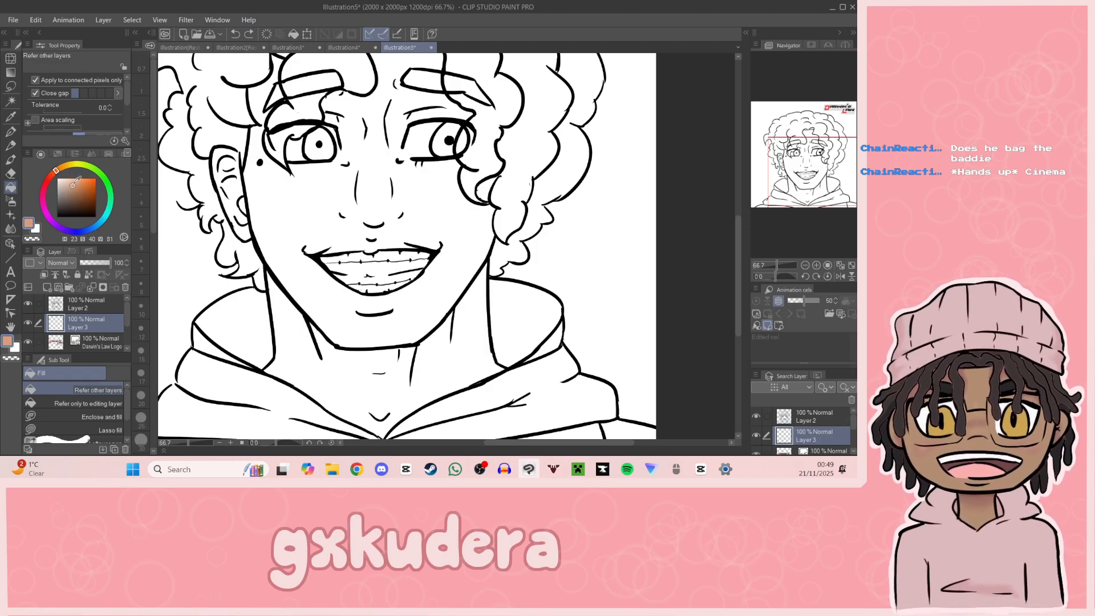
# Step: Set the fill colour to hue 18, saturation 34 and value 87 and try a fill near the jaw
pyautogui.click(52, 175)
pyautogui.click(54, 173)
pyautogui.click(73, 187)
pyautogui.click(73, 185)
pyautogui.click(73, 183)
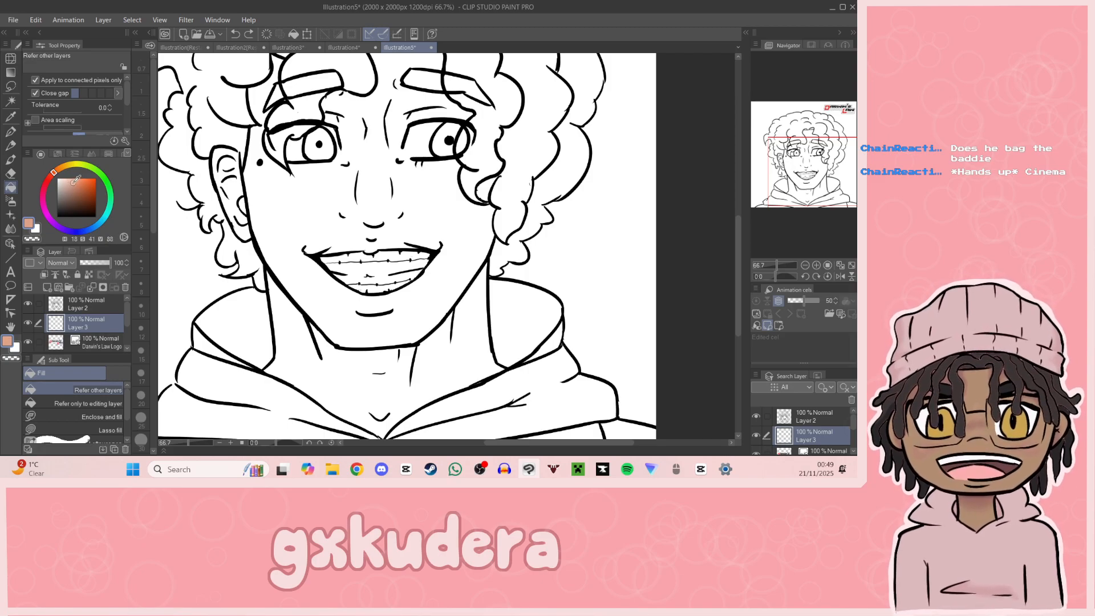
pyautogui.click(73, 181)
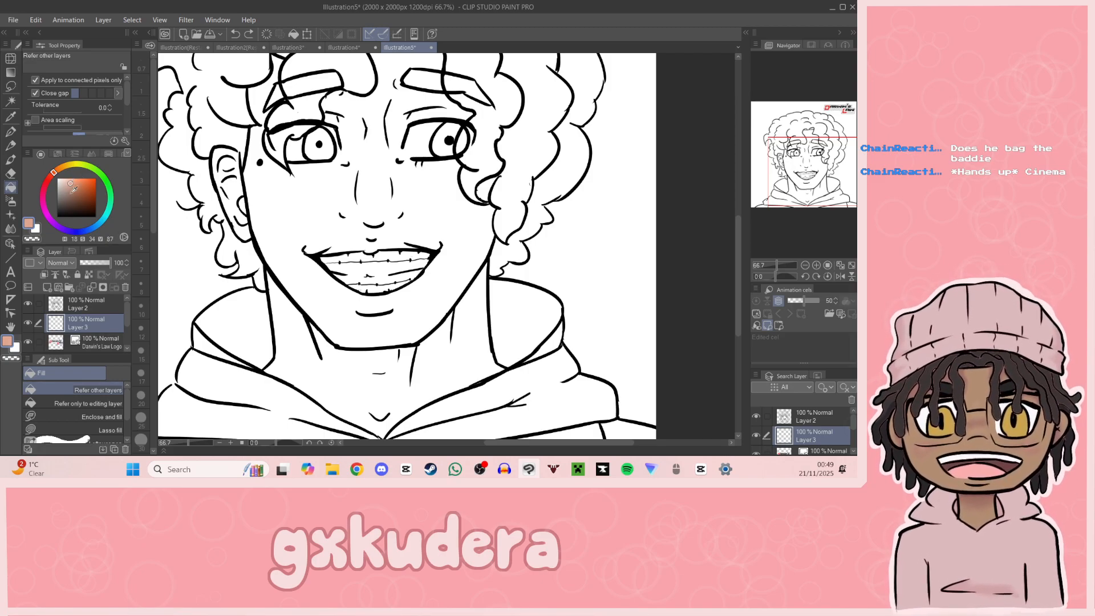
pyautogui.click(445, 330)
pyautogui.hotkey('ctrl', 'z')
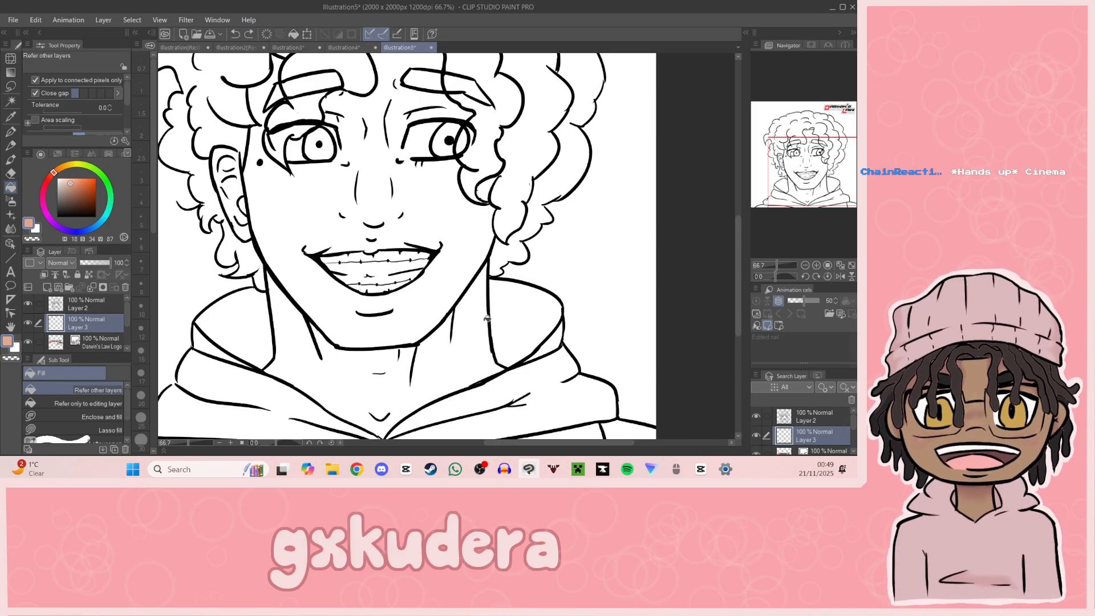
# Step: Shift the fill colour to a pinker skin tone with hue 9, saturation 34 and value 86
pyautogui.click(73, 186)
pyautogui.click(74, 187)
pyautogui.click(51, 176)
pyautogui.click(72, 185)
pyautogui.click(70, 184)
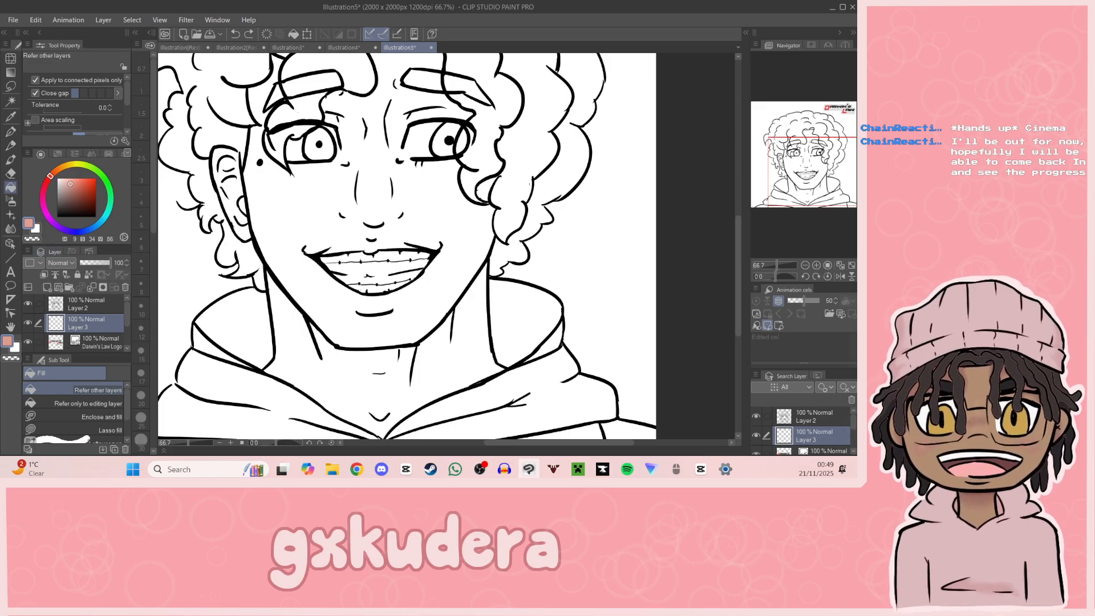
# Step: Set the fill colour to a muted brown with hue 12, saturation 28 and value 74 and try it on the neck
pyautogui.hotkey('alt', 'Tab')
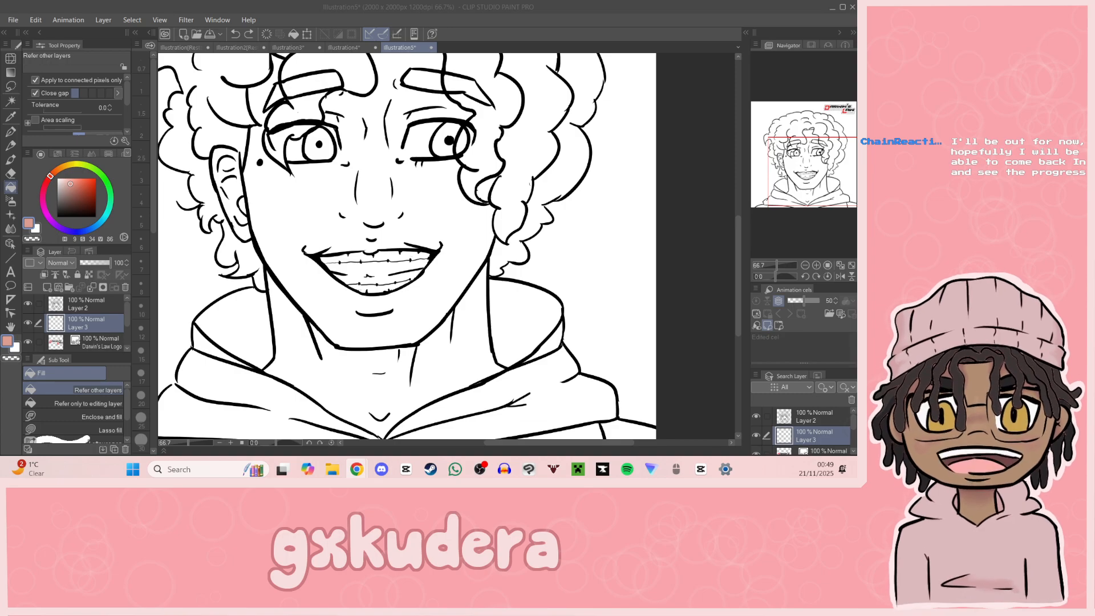
pyautogui.click(71, 188)
pyautogui.moveTo(50, 177)
pyautogui.mouseDown()
pyautogui.moveTo(57, 169)
pyautogui.moveTo(68, 190)
pyautogui.moveTo(73, 183)
pyautogui.moveTo(50, 178)
pyautogui.moveTo(73, 190)
pyautogui.moveTo(60, 170)
pyautogui.moveTo(50, 175)
pyautogui.mouseUp()
pyautogui.click(68, 190)
pyautogui.click(52, 180)
pyautogui.click(74, 183)
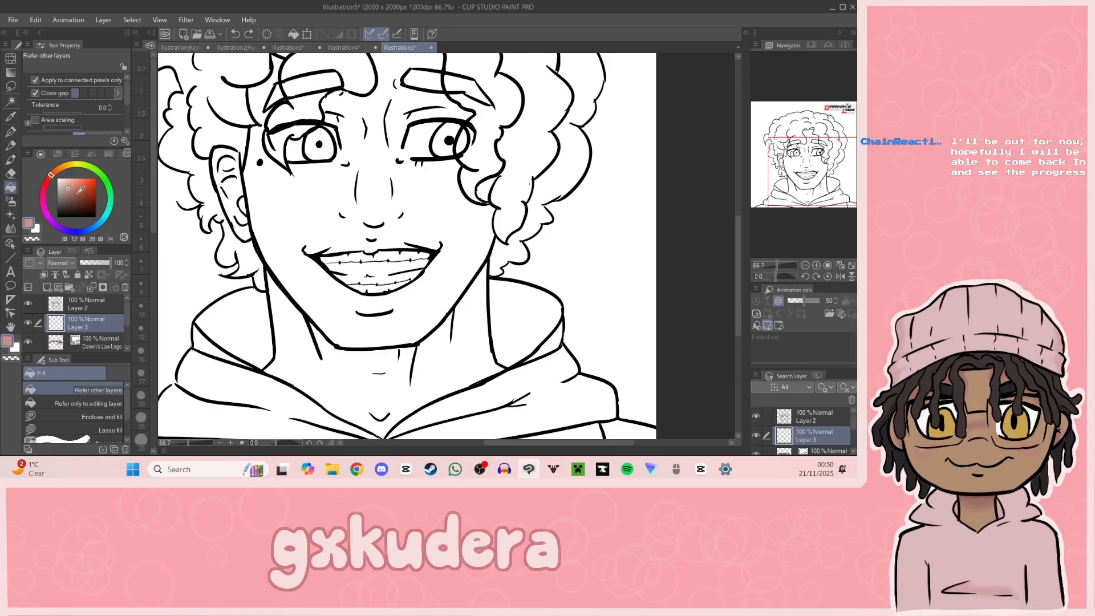
pyautogui.click(377, 372)
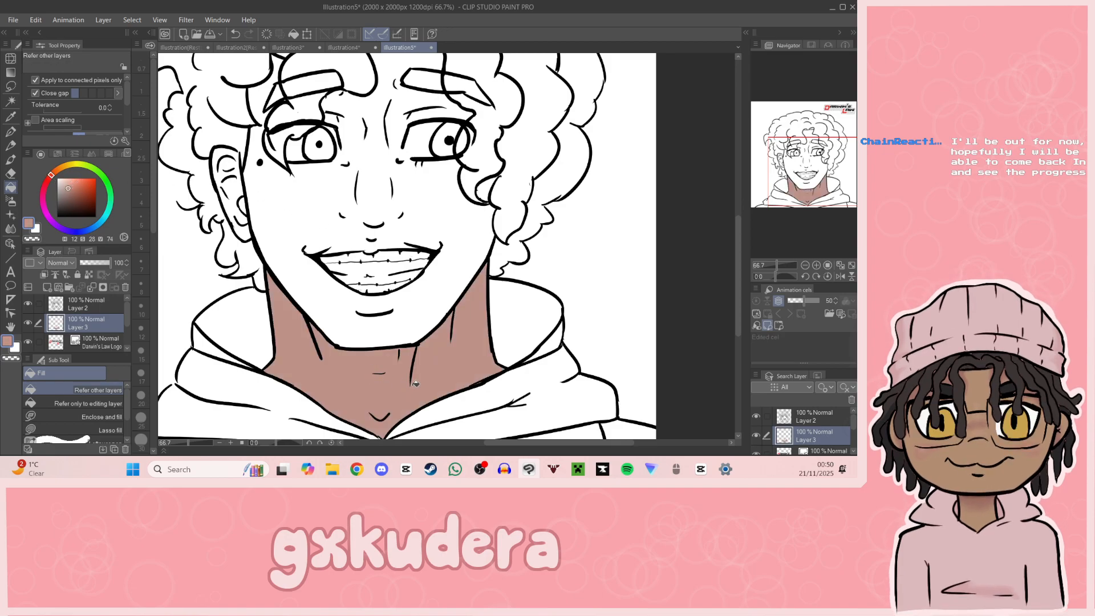
pyautogui.hotkey('ctrl', 'z')
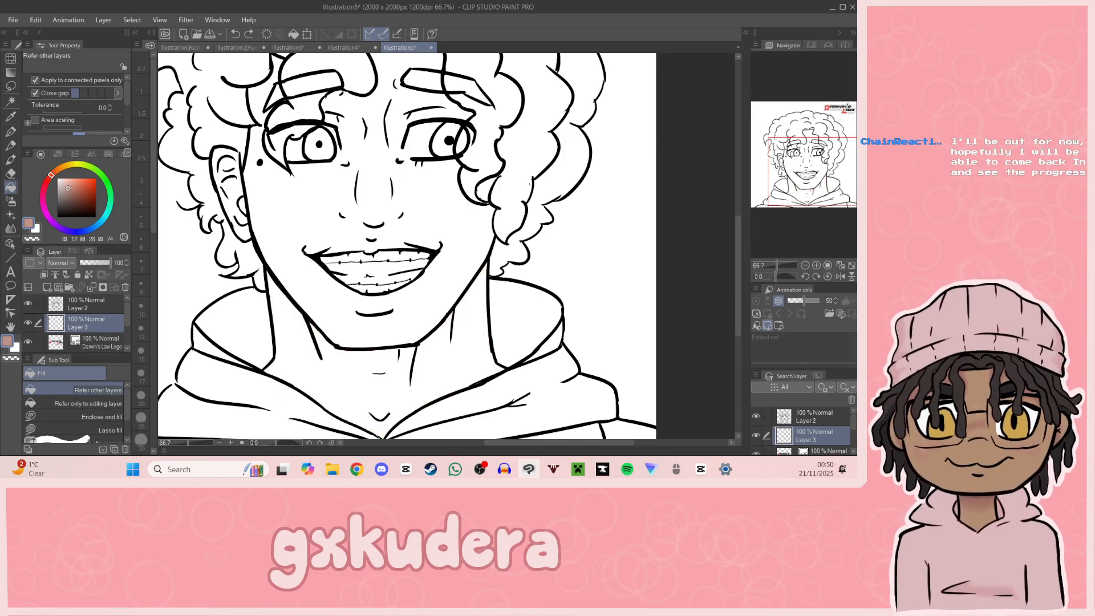
# Step: Set the fill colour to hue 18, saturation 37 and value 79 and fill the neck
pyautogui.hotkey('alt', 'Tab')
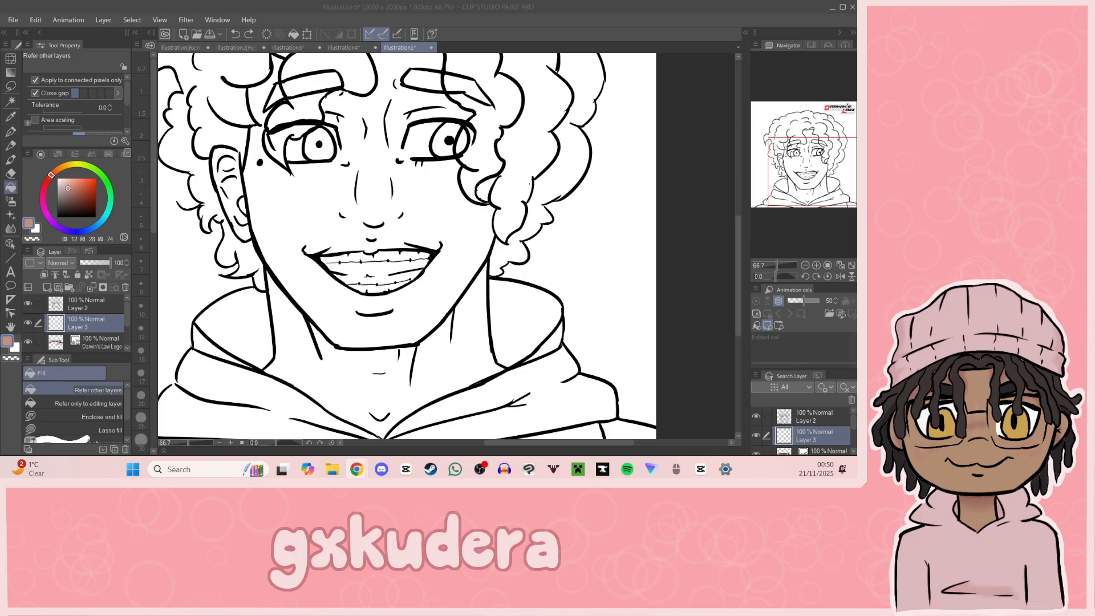
pyautogui.moveTo(776, 200); pyautogui.dragTo(817, 204)
pyautogui.click(53, 180)
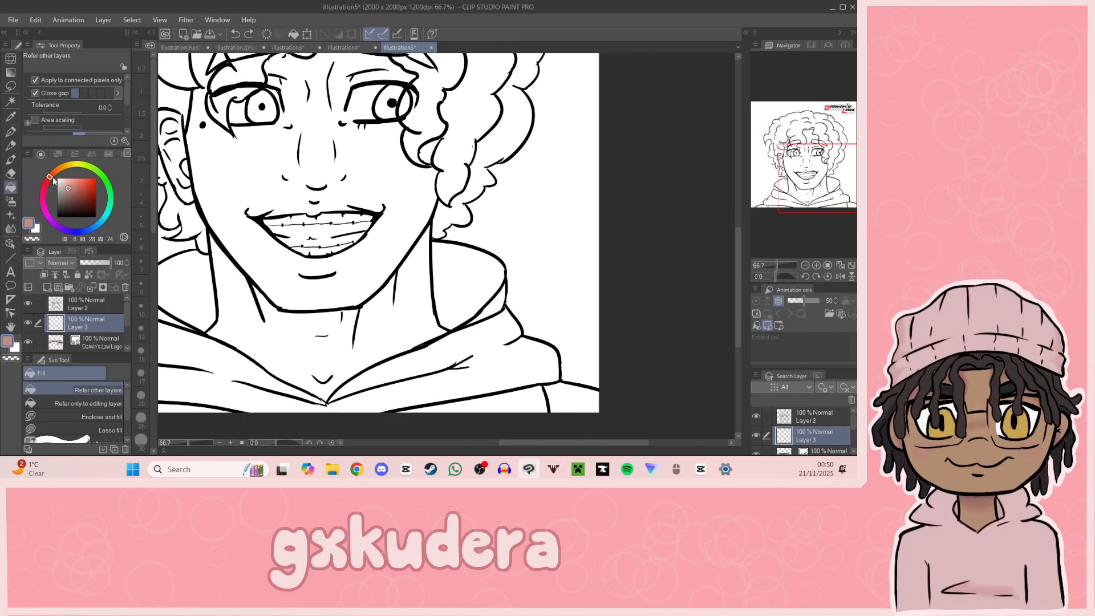
pyautogui.click(53, 173)
pyautogui.click(49, 177)
pyautogui.click(54, 171)
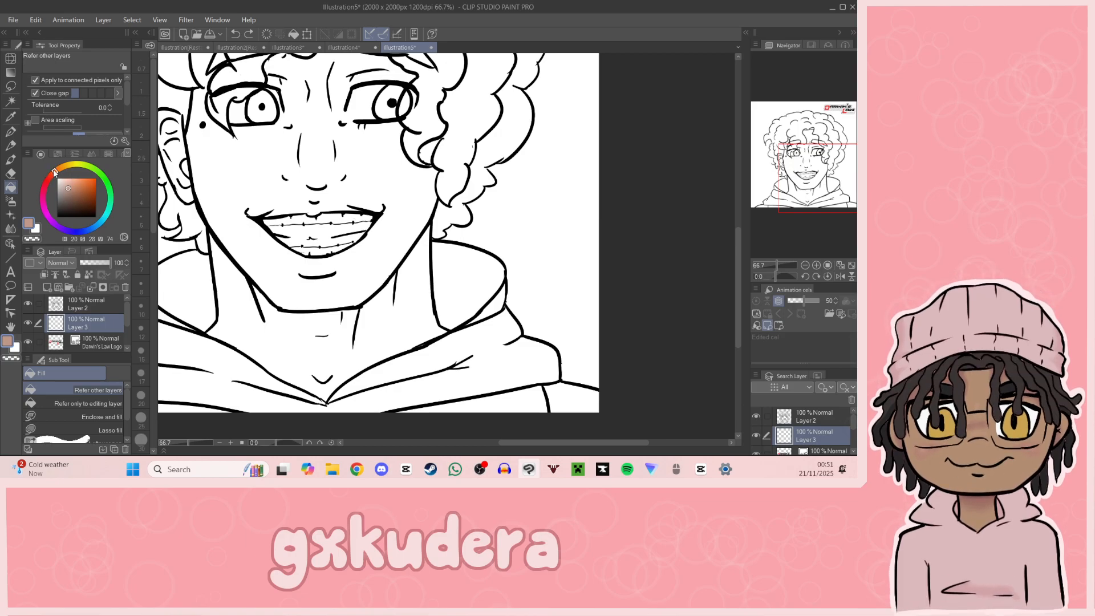
pyautogui.click(58, 169)
pyautogui.click(54, 173)
pyautogui.click(74, 184)
pyautogui.click(320, 328)
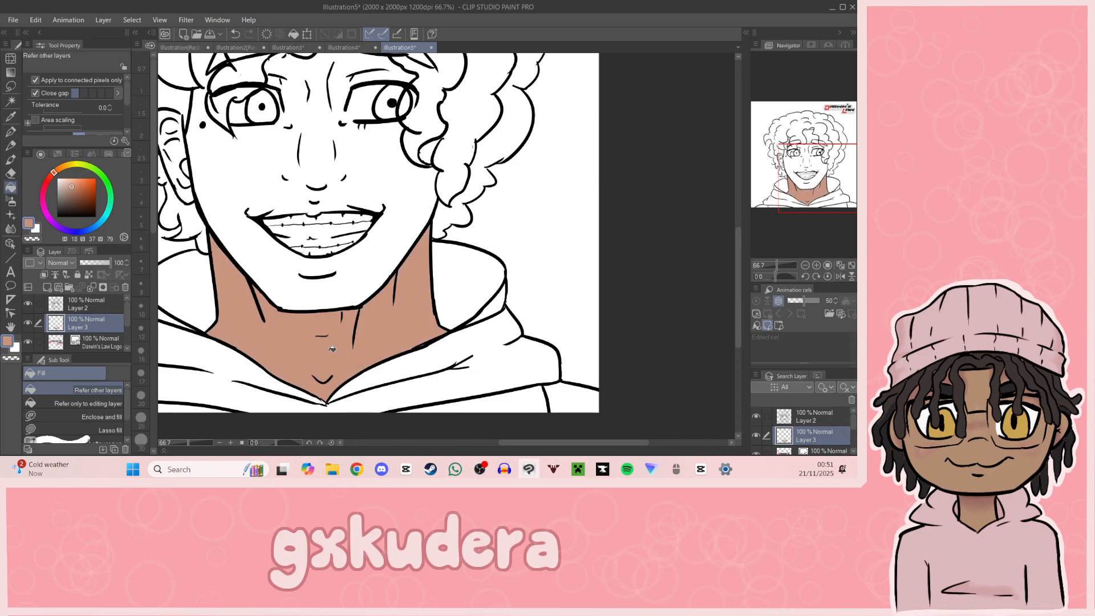
# Step: Fill the character's ear with the same skin tone as the neck
pyautogui.moveTo(823, 175); pyautogui.dragTo(815, 168)
pyautogui.click(269, 207)
pyautogui.click(276, 219)
# Step: Draw skin-tone lines closing the inner corners of both eyes with the G-pen at size 12
pyautogui.click(11, 131)
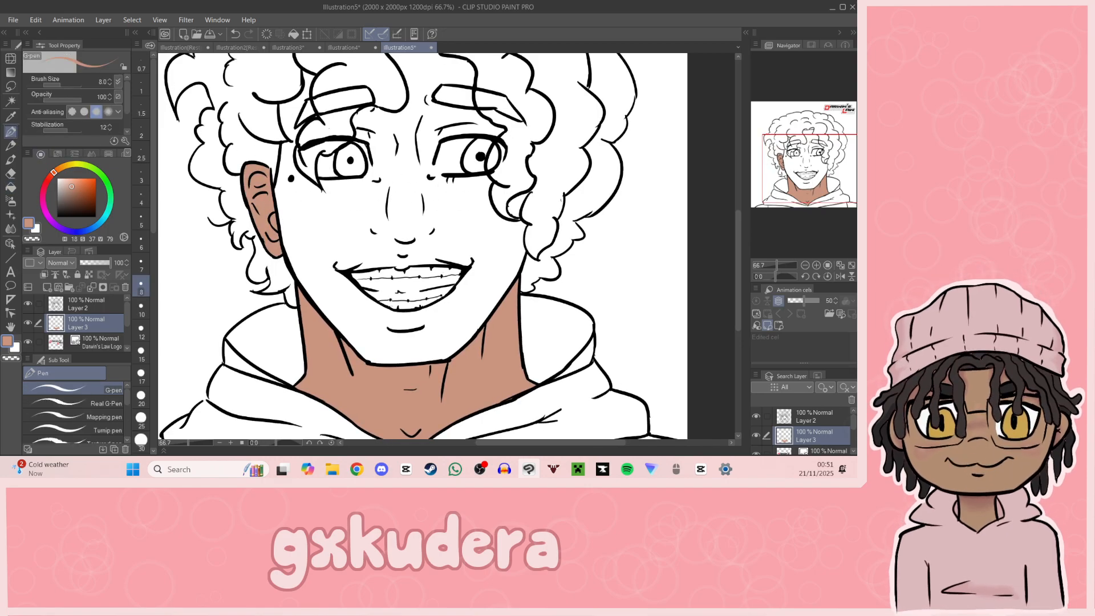
pyautogui.moveTo(355, 265); pyautogui.dragTo(388, 256)
pyautogui.hotkey('ctrl', 'z')
pyautogui.click(141, 331)
pyautogui.click(816, 266)
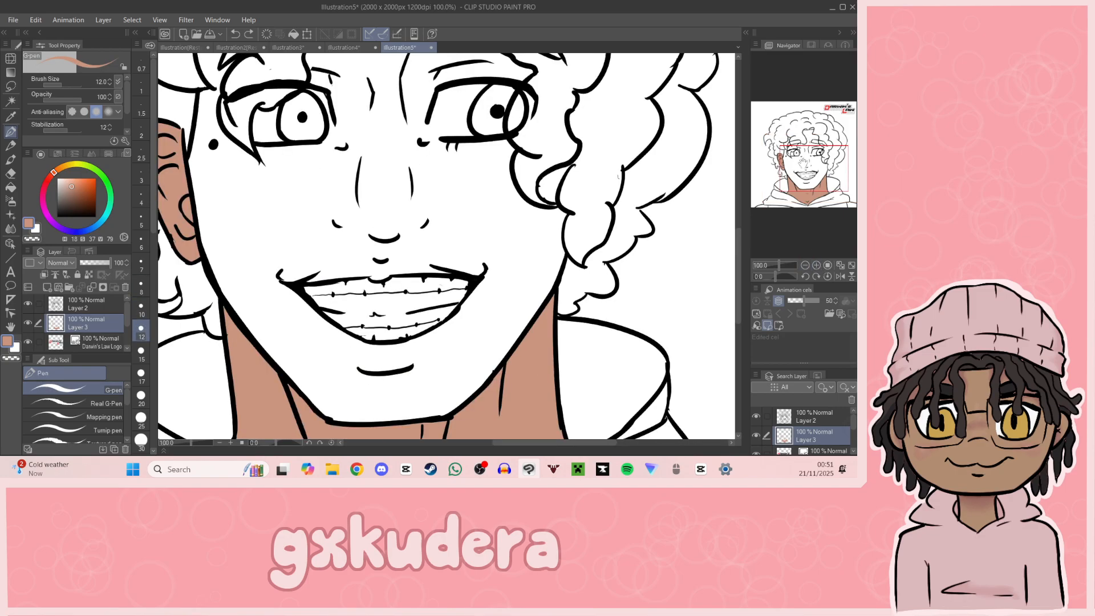
pyautogui.moveTo(802, 164); pyautogui.dragTo(801, 152)
pyautogui.moveTo(434, 238)
pyautogui.mouseDown()
pyautogui.moveTo(441, 219)
pyautogui.moveTo(453, 236)
pyautogui.mouseUp()
pyautogui.moveTo(350, 225); pyautogui.dragTo(359, 248)
pyautogui.hotkey('ctrl', 'z')
pyautogui.hotkey('ctrl', 'z')
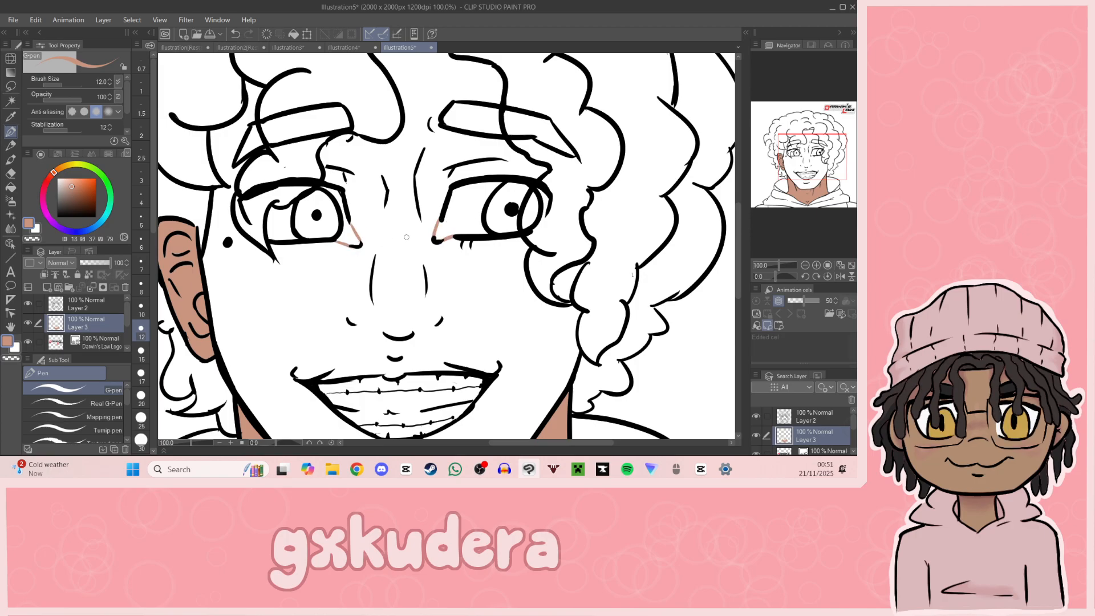
# Step: Outline the top edge of the upper lip in the skin tone and fill the face with it
pyautogui.moveTo(632, 275); pyautogui.dragTo(673, 183)
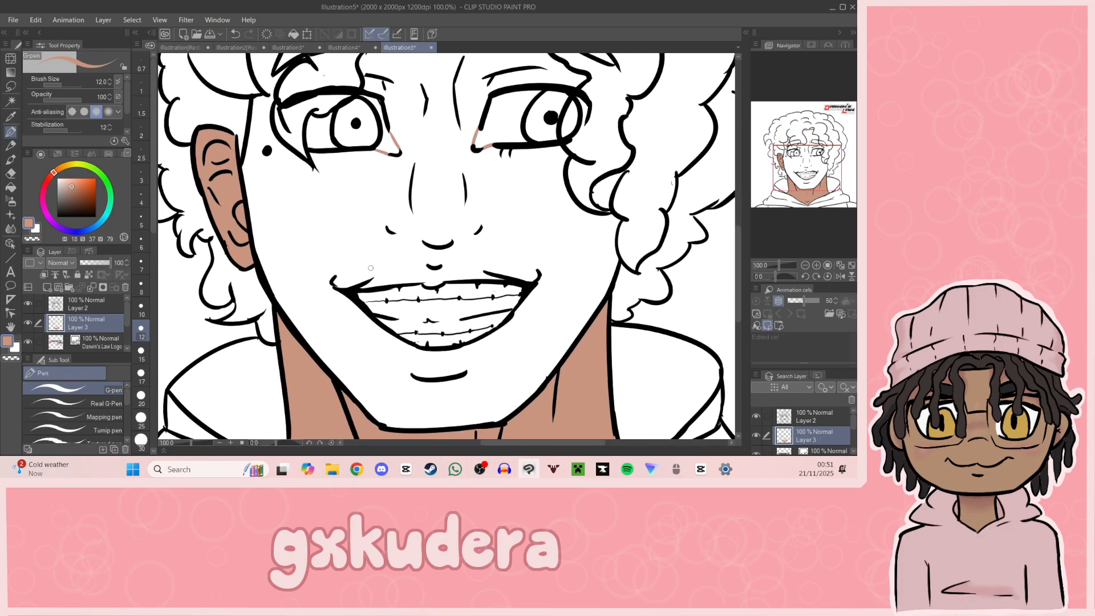
pyautogui.moveTo(364, 283)
pyautogui.mouseDown()
pyautogui.moveTo(424, 264)
pyautogui.moveTo(492, 272)
pyautogui.mouseUp()
pyautogui.hotkey('ctrl', 'z')
pyautogui.hotkey('ctrl', 'z')
pyautogui.hotkey('ctrl', 'z')
pyautogui.press('g')
pyautogui.click(336, 249)
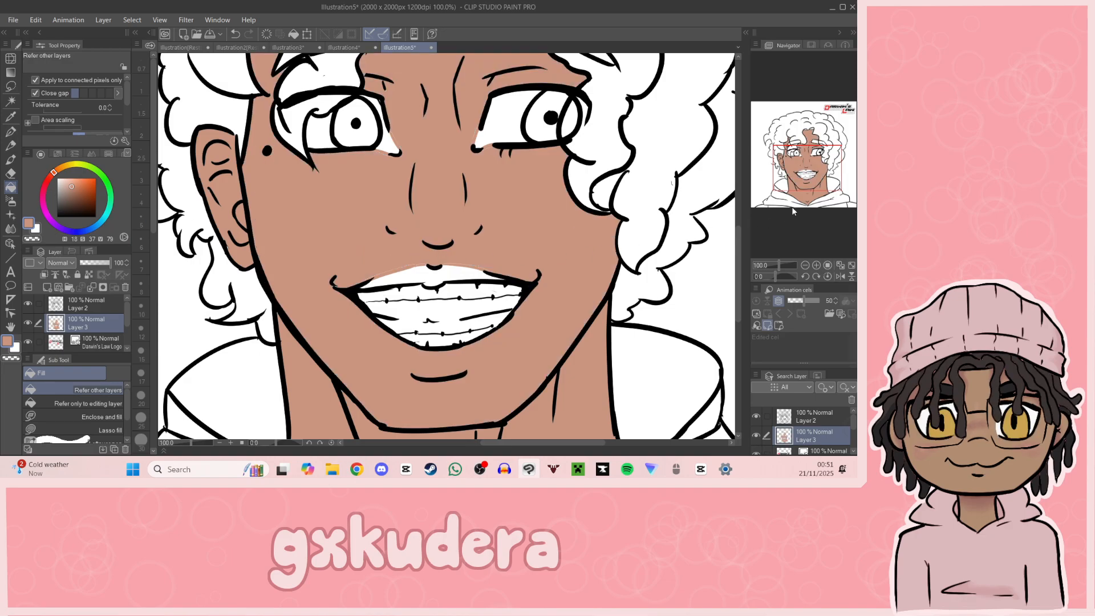
# Step: Fill the remaining uncoloured skin areas with the same skin tone
pyautogui.scroll(-5, 337, 249)
pyautogui.scroll(8, 336, 248)
pyautogui.moveTo(804, 149); pyautogui.dragTo(801, 143)
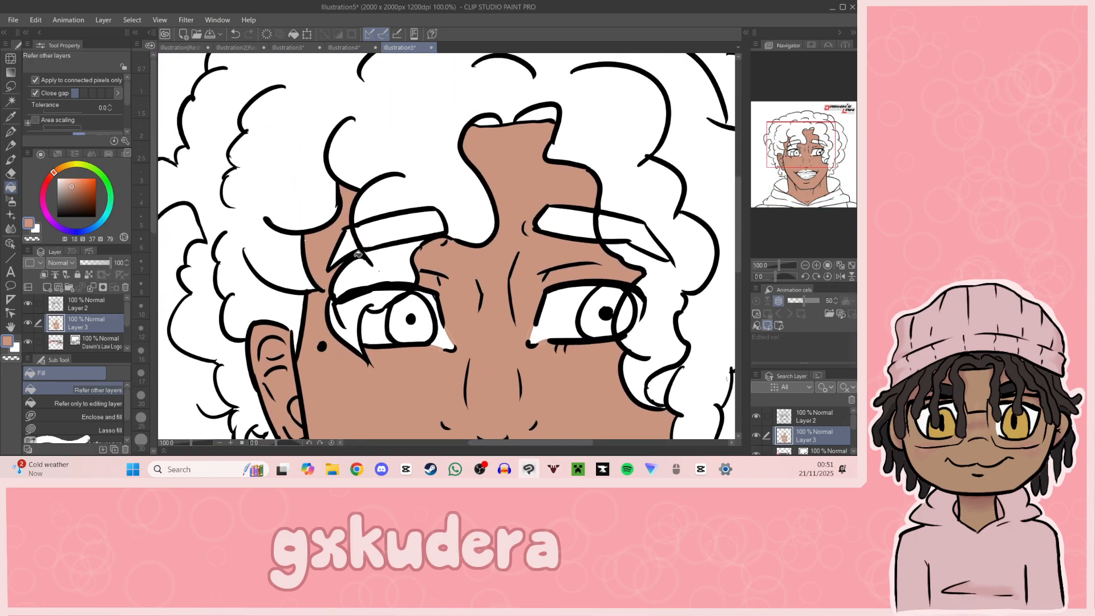
pyautogui.moveTo(814, 186); pyautogui.dragTo(751, 214)
pyautogui.click(569, 246)
pyautogui.click(435, 304)
pyautogui.moveTo(818, 198); pyautogui.dragTo(799, 179)
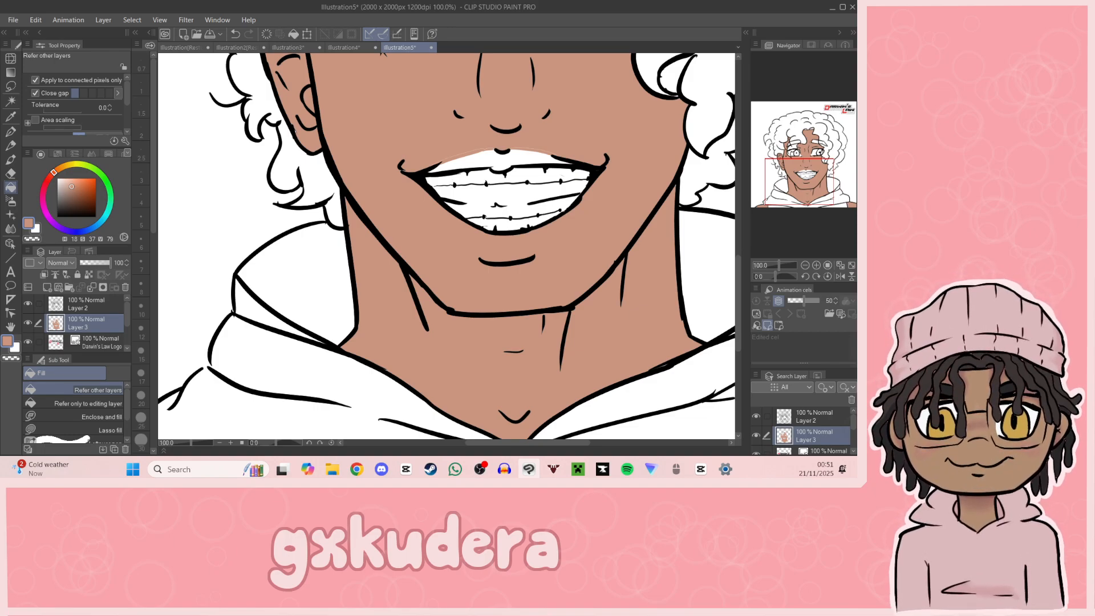
# Step: Shift the colour to a pinker tone with hue 9, saturation 37 and value 79 and fill the upper lip
pyautogui.hotkey('alt', 'Tab')
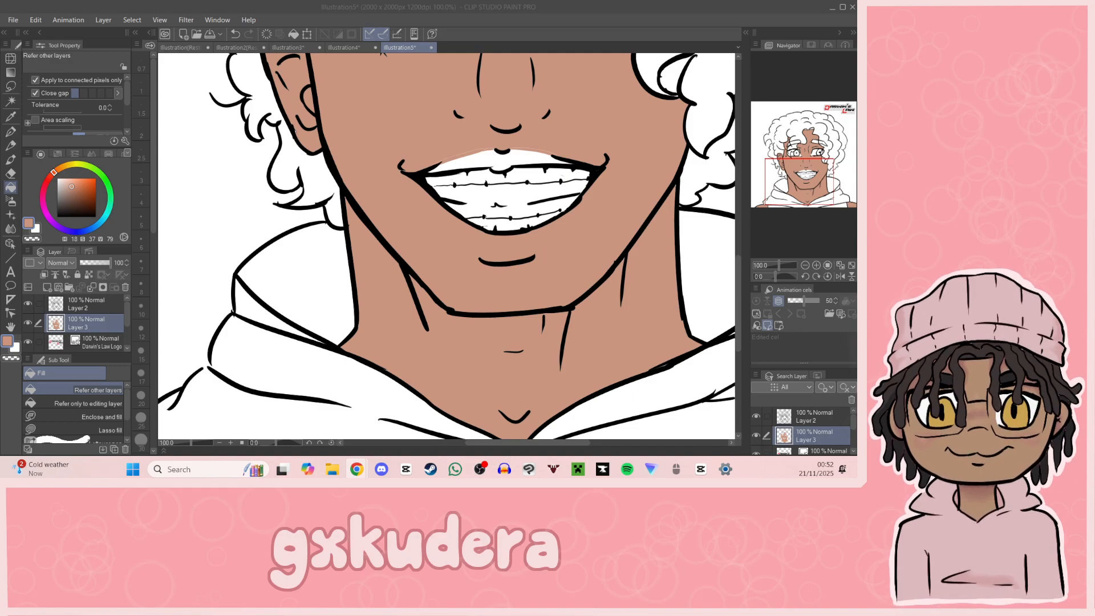
pyautogui.click(50, 177)
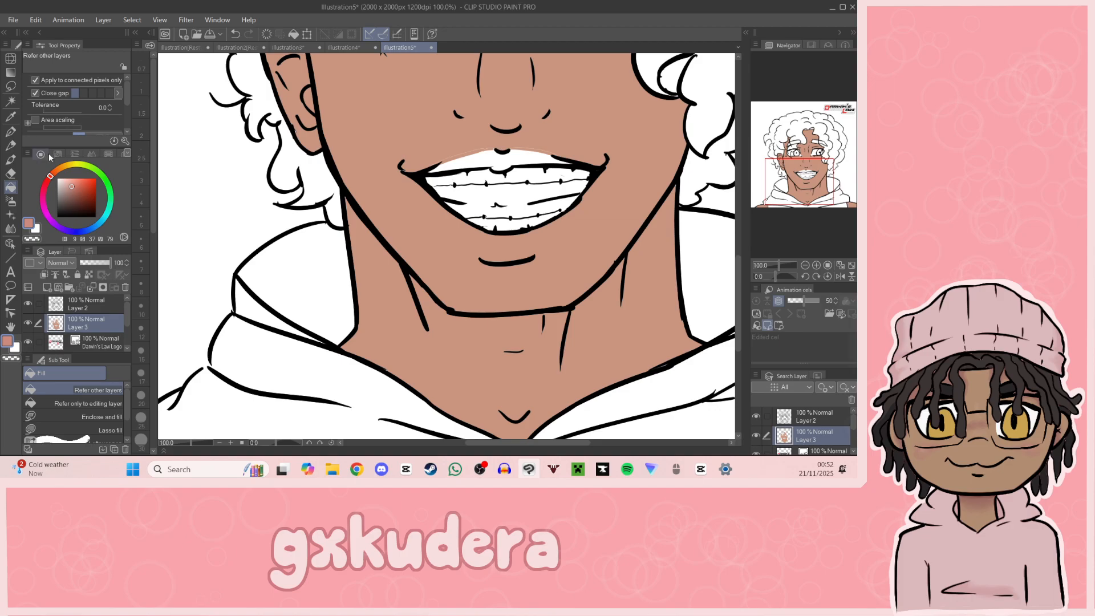
pyautogui.click(503, 162)
pyautogui.moveTo(809, 179); pyautogui.dragTo(805, 178)
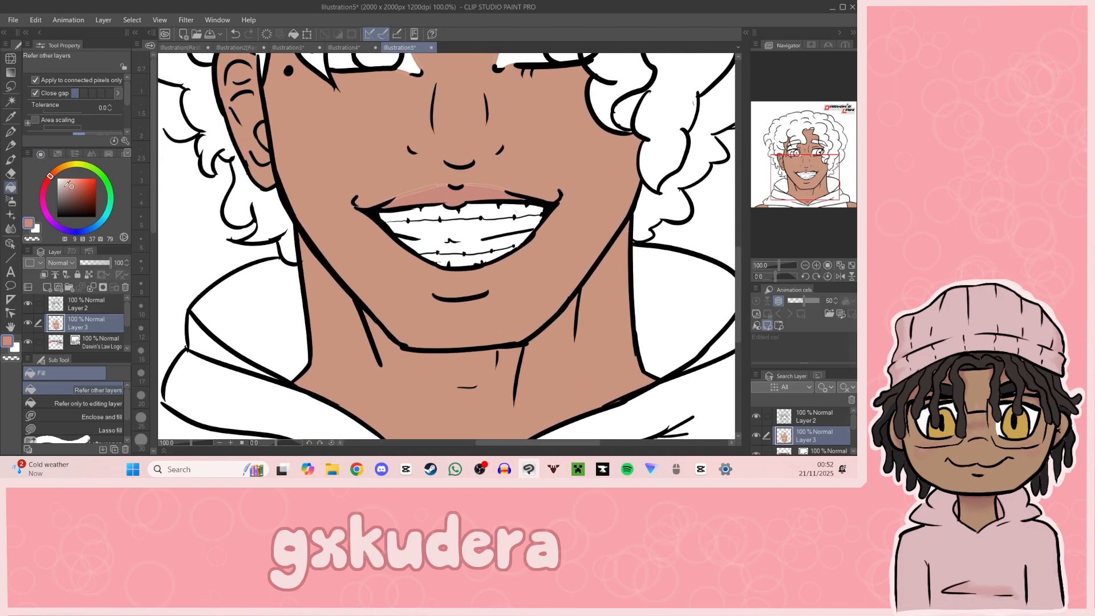
# Step: Outline the lower lip below the teeth with the G-pen in a pinkish tone of hue 9 and saturation 38
pyautogui.moveTo(72, 189); pyautogui.dragTo(70, 192)
pyautogui.click(12, 132)
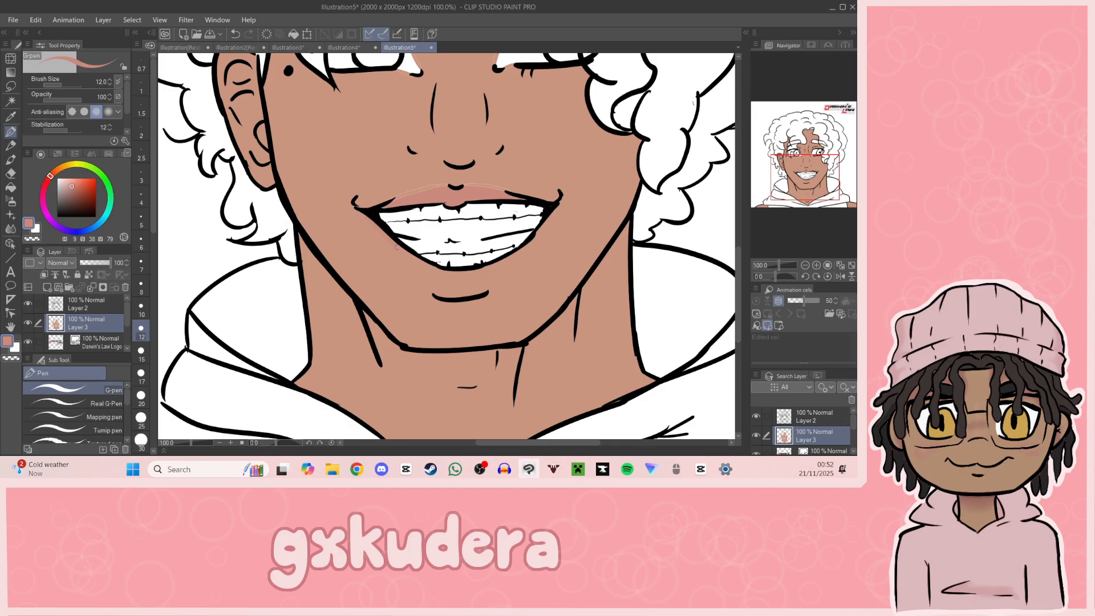
pyautogui.hotkey('ctrl', 'z')
# Step: Set the colour to a darker hue 9, saturation 29 and value 66 and refill the upper lip
pyautogui.click(68, 192)
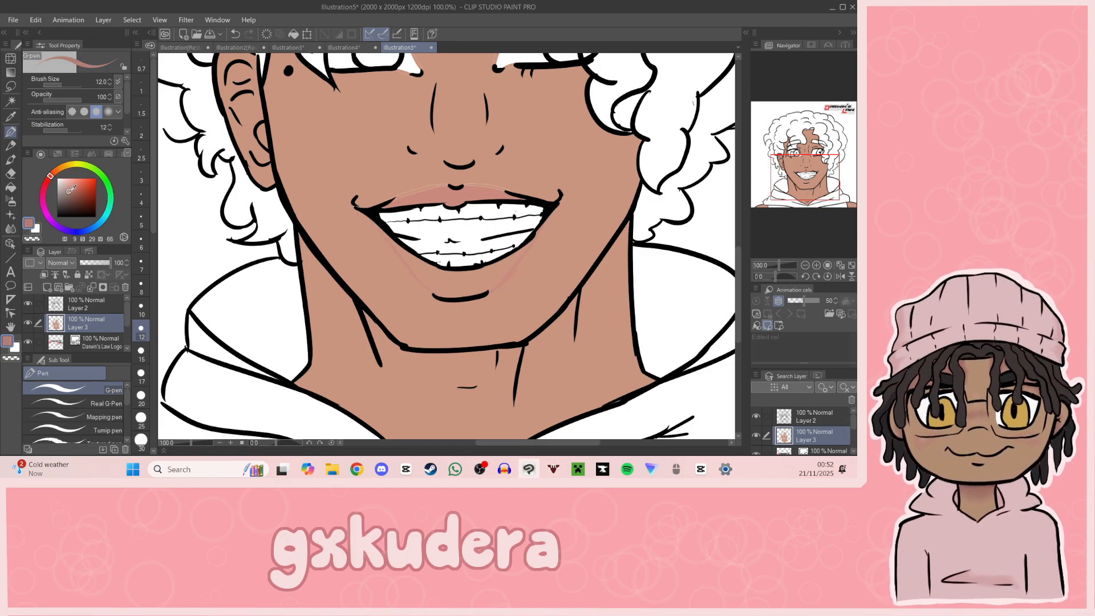
pyautogui.press('g')
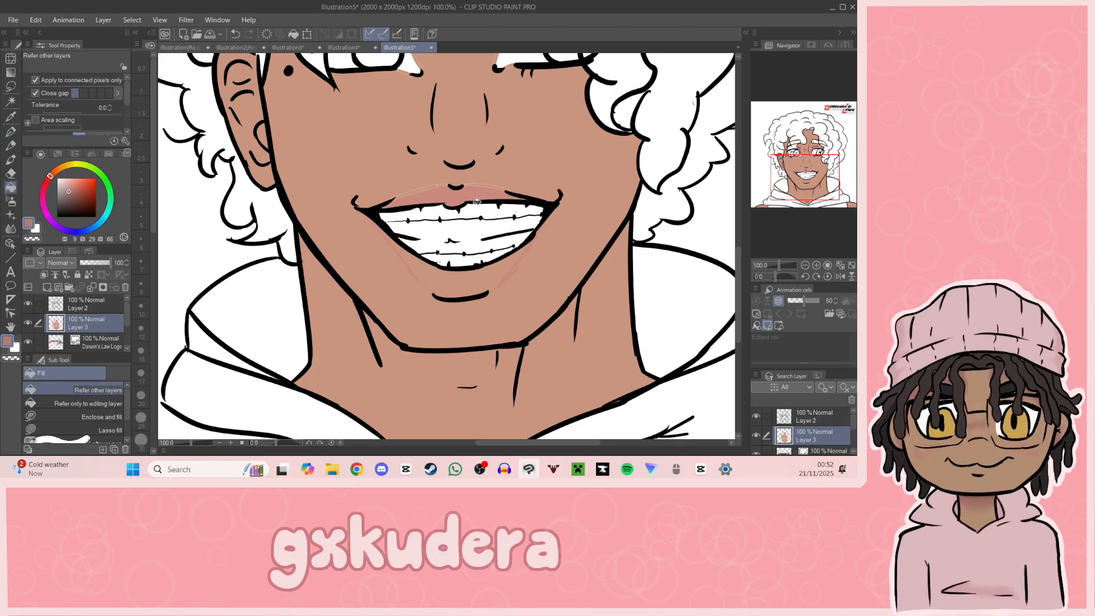
pyautogui.click(546, 200)
pyautogui.moveTo(808, 194)
pyautogui.mouseDown()
pyautogui.moveTo(829, 189)
pyautogui.moveTo(813, 194)
pyautogui.mouseUp()
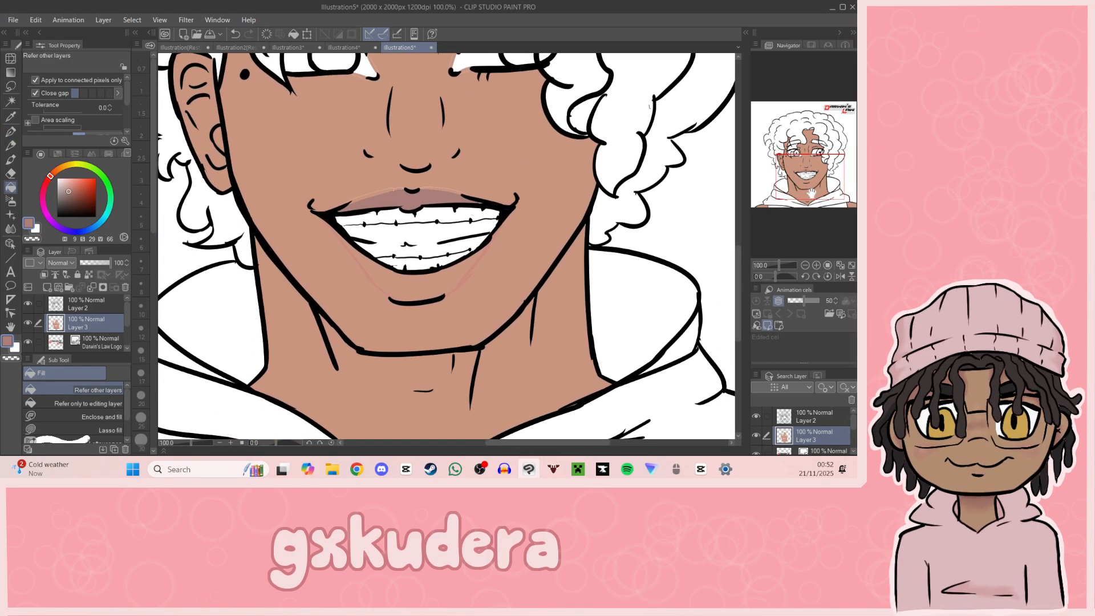
# Step: Sample the lower lip's outline colour and fill the lower lip with it
pyautogui.press('i')
pyautogui.click(362, 262)
pyautogui.press('g')
pyautogui.click(431, 282)
# Step: Sample the upper lip colour and paint over the light outline along the lip's top edge with the G-pen
pyautogui.moveTo(797, 195)
pyautogui.mouseDown()
pyautogui.moveTo(810, 201)
pyautogui.moveTo(801, 185)
pyautogui.mouseUp()
pyautogui.click(817, 265)
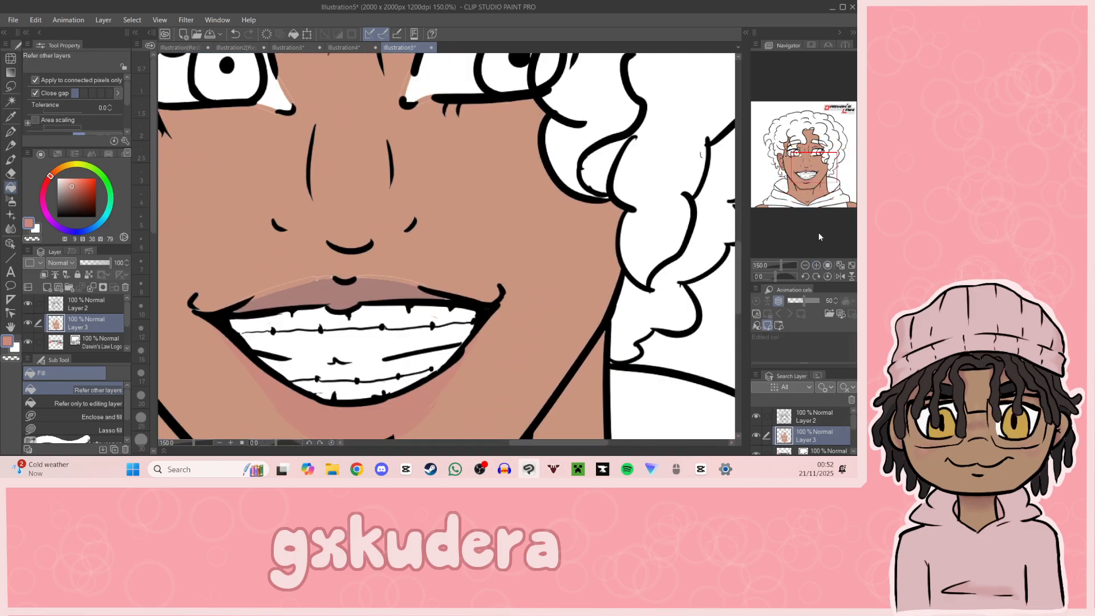
pyautogui.click(10, 117)
pyautogui.click(237, 237)
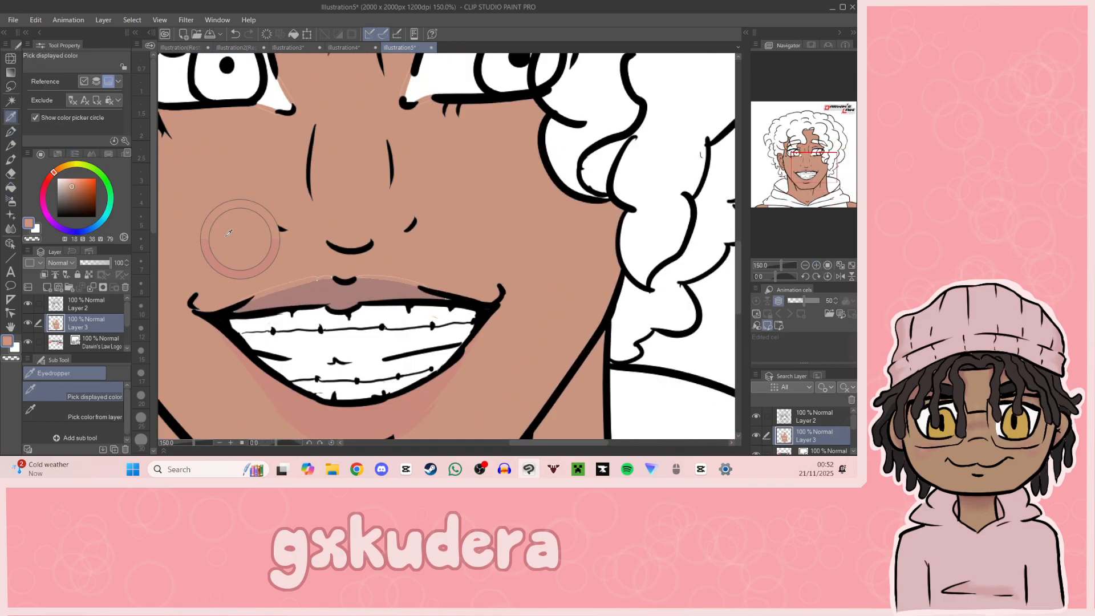
pyautogui.click(291, 295)
pyautogui.click(11, 131)
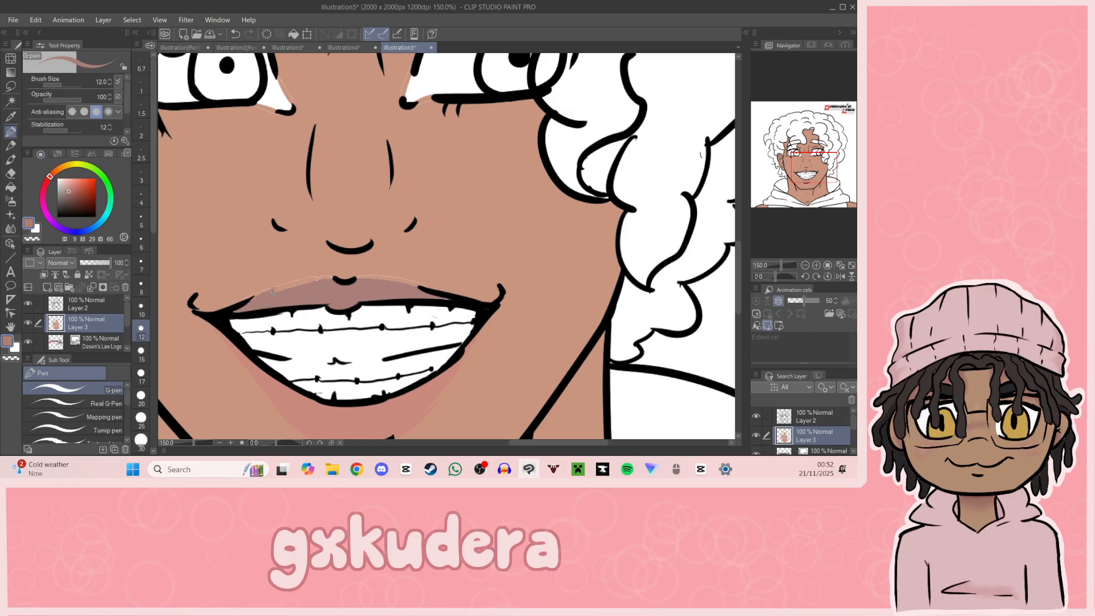
pyautogui.hotkey('ctrl', 'z')
pyautogui.hotkey('ctrl', 'z')
pyautogui.moveTo(257, 300); pyautogui.dragTo(329, 281)
pyautogui.moveTo(257, 296); pyautogui.dragTo(333, 282)
pyautogui.hotkey('ctrl', 'z')
pyautogui.moveTo(249, 299); pyautogui.dragTo(270, 289)
pyautogui.moveTo(360, 282); pyautogui.dragTo(418, 288)
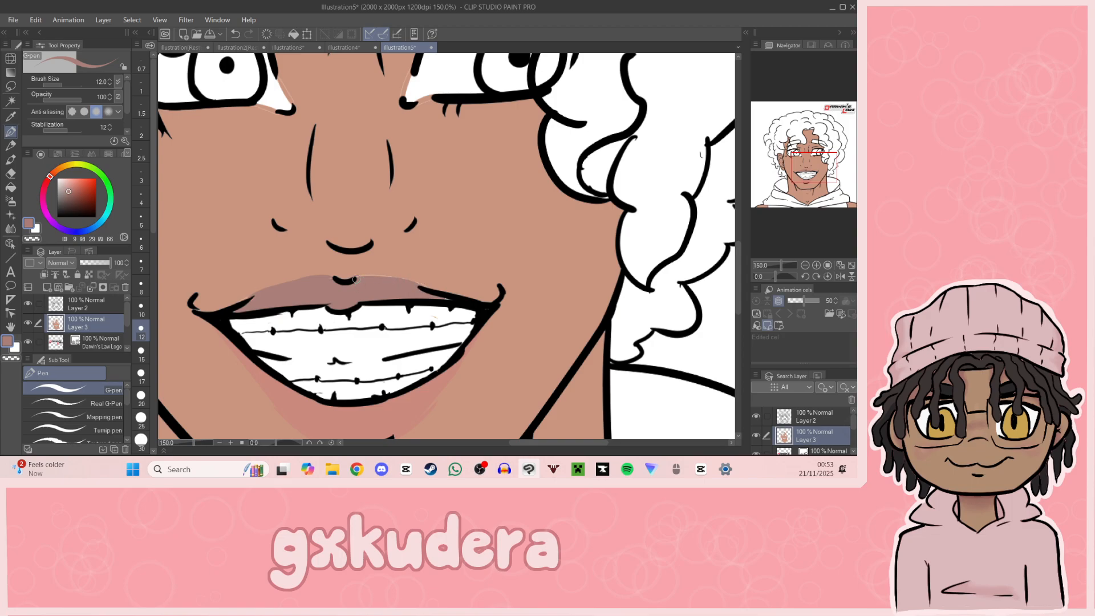
# Step: Set the colour to an orange of hue 24, saturation 55 and value 94 and dot the four upper braces brackets
pyautogui.moveTo(60, 181); pyautogui.dragTo(54, 172)
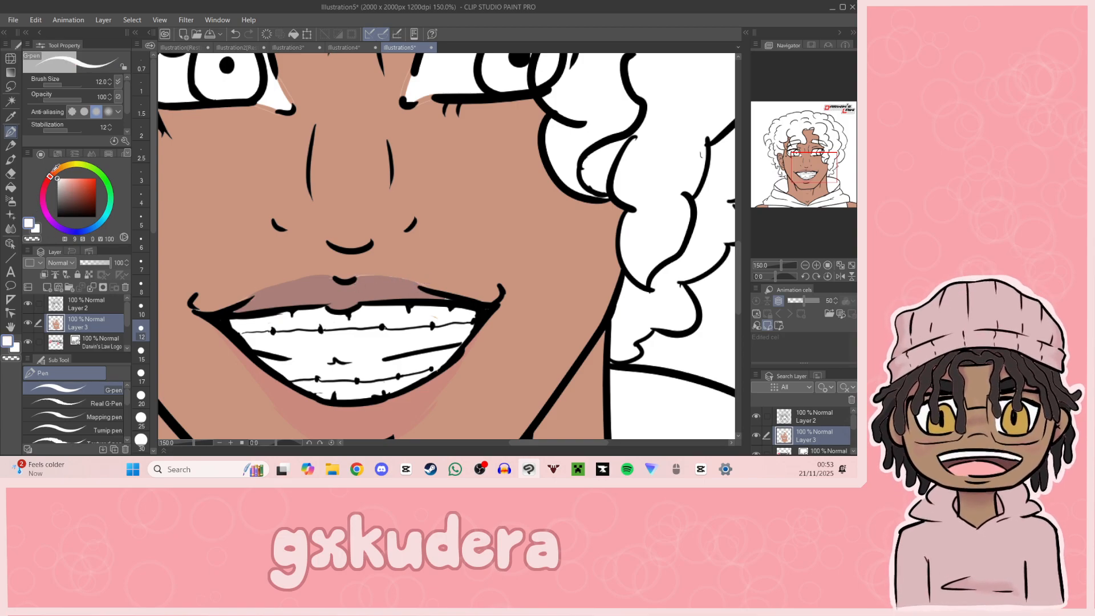
pyautogui.press('g')
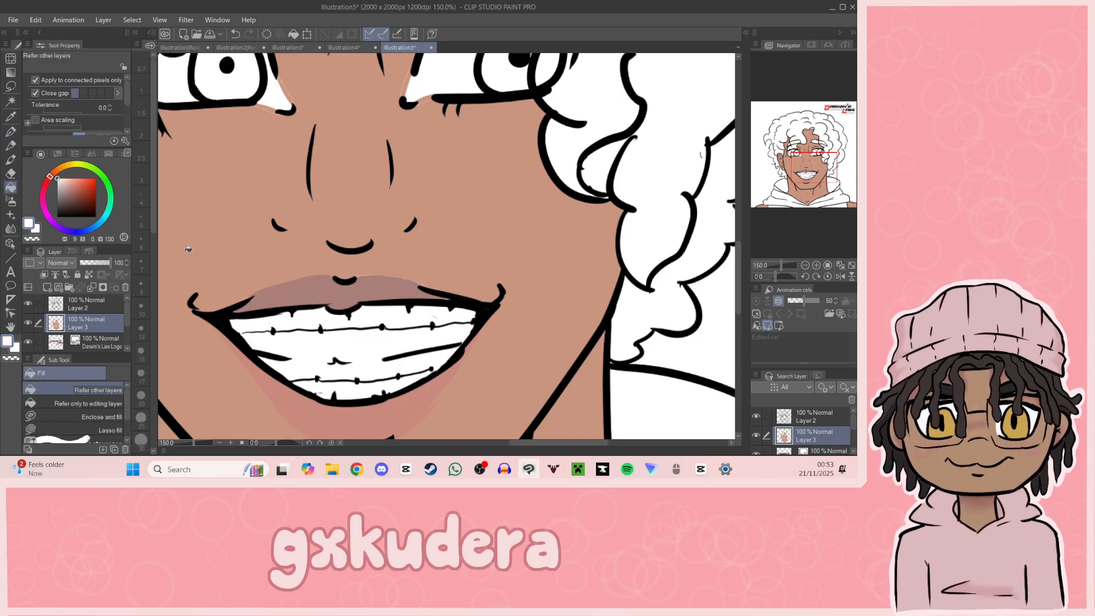
pyautogui.click(57, 170)
pyautogui.click(75, 182)
pyautogui.moveTo(74, 181); pyautogui.dragTo(80, 180)
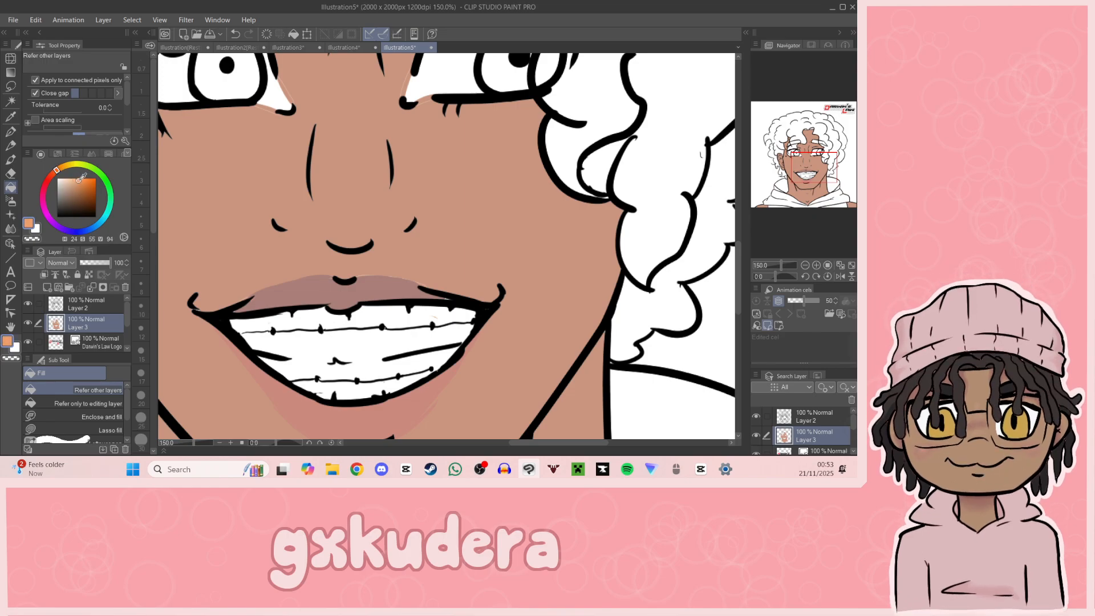
pyautogui.press('p')
pyautogui.click(272, 331)
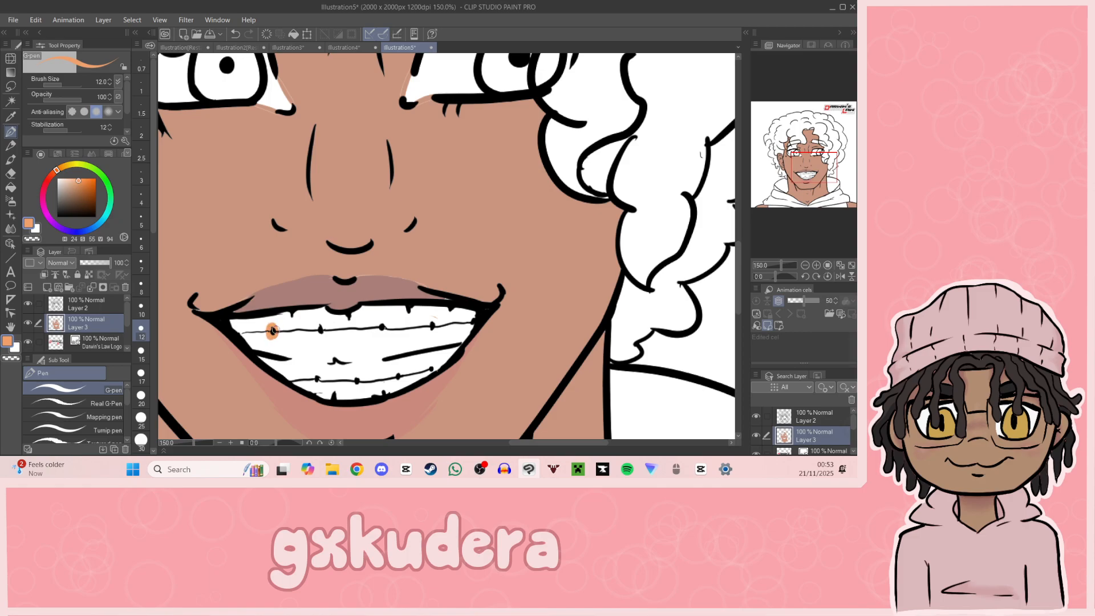
pyautogui.click(319, 330)
pyautogui.click(383, 329)
pyautogui.click(433, 327)
# Step: Dot the four braces brackets on the lower teeth with the same orange
pyautogui.moveTo(642, 304); pyautogui.dragTo(618, 137)
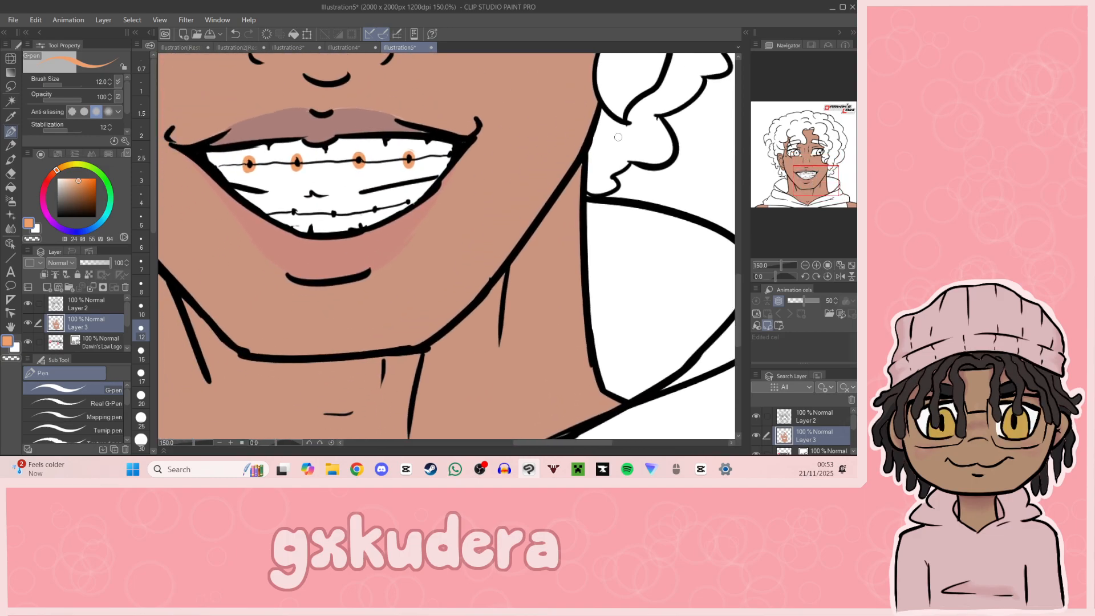
pyautogui.click(408, 200)
pyautogui.click(374, 207)
pyautogui.click(333, 215)
pyautogui.click(334, 215)
pyautogui.click(294, 212)
# Step: Enlarge the orange brackets on the upper teeth into squarer shapes and add one near the mouth corner
pyautogui.click(803, 264)
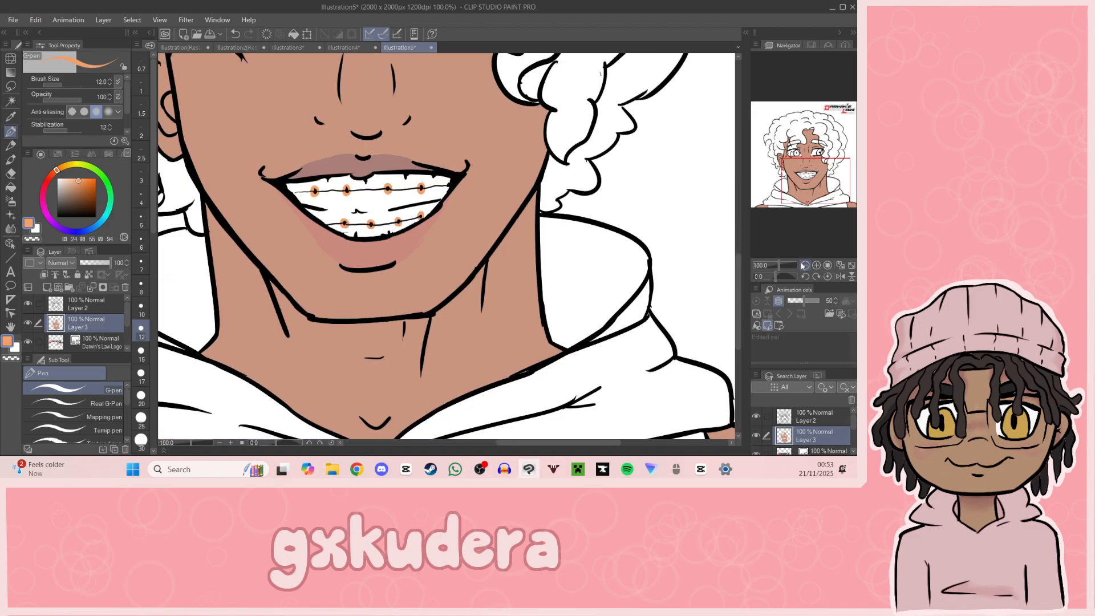
pyautogui.click(803, 264)
pyautogui.click(803, 265)
pyautogui.click(803, 264)
pyautogui.moveTo(819, 249); pyautogui.dragTo(819, 241)
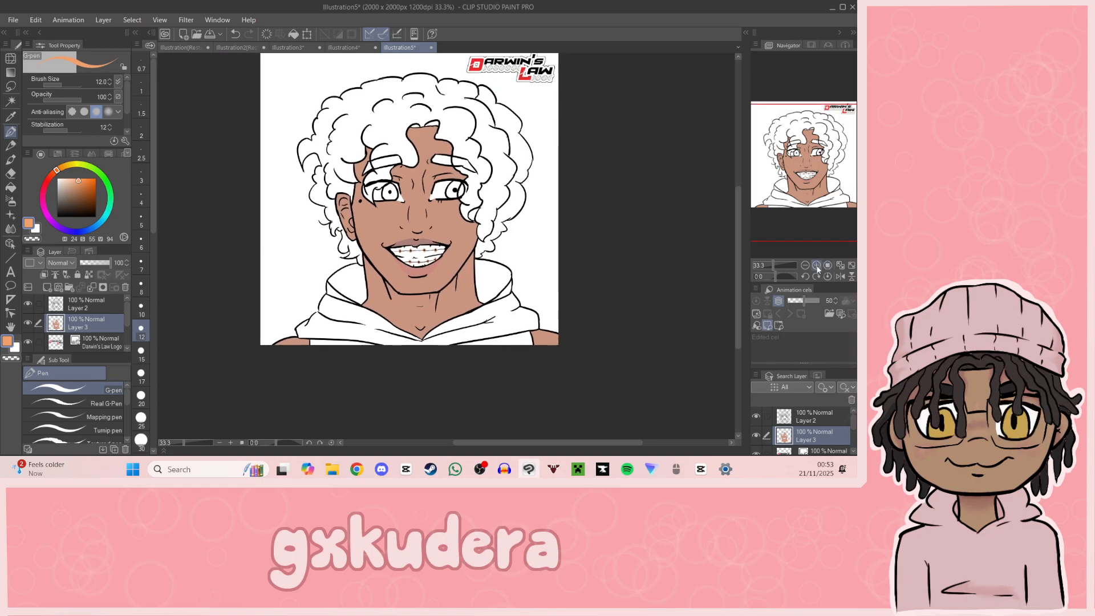
pyautogui.click(816, 264)
pyautogui.click(816, 265)
pyautogui.click(816, 265)
pyautogui.click(816, 265)
pyautogui.click(816, 264)
pyautogui.moveTo(813, 178); pyautogui.dragTo(799, 174)
pyautogui.moveTo(466, 234)
pyautogui.mouseDown()
pyautogui.moveTo(478, 237)
pyautogui.moveTo(465, 251)
pyautogui.moveTo(477, 255)
pyautogui.mouseUp()
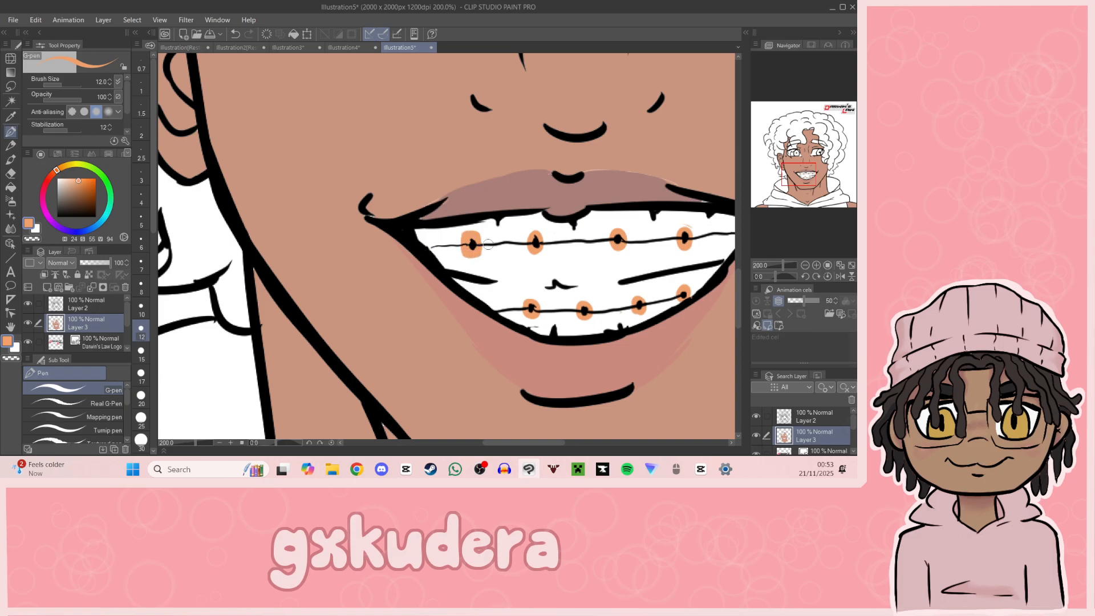
pyautogui.moveTo(540, 236)
pyautogui.mouseDown()
pyautogui.moveTo(539, 249)
pyautogui.moveTo(527, 242)
pyautogui.moveTo(540, 245)
pyautogui.mouseUp()
pyautogui.moveTo(618, 236); pyautogui.dragTo(620, 243)
pyautogui.moveTo(688, 235)
pyautogui.mouseDown()
pyautogui.moveTo(684, 244)
pyautogui.moveTo(684, 89)
pyautogui.moveTo(535, 173)
pyautogui.moveTo(562, 195)
pyautogui.mouseUp()
pyautogui.hotkey('ctrl', 'z')
# Step: Outline the orange upper brackets with square black borders using the G-pen at size 5
pyautogui.moveTo(68, 200); pyautogui.dragTo(57, 216)
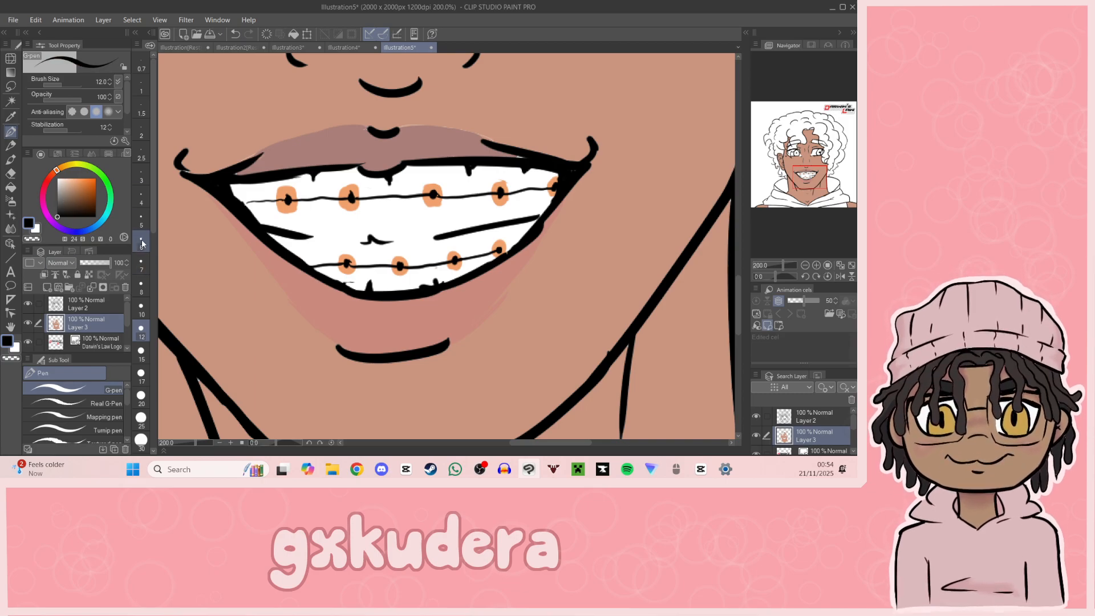
pyautogui.click(141, 221)
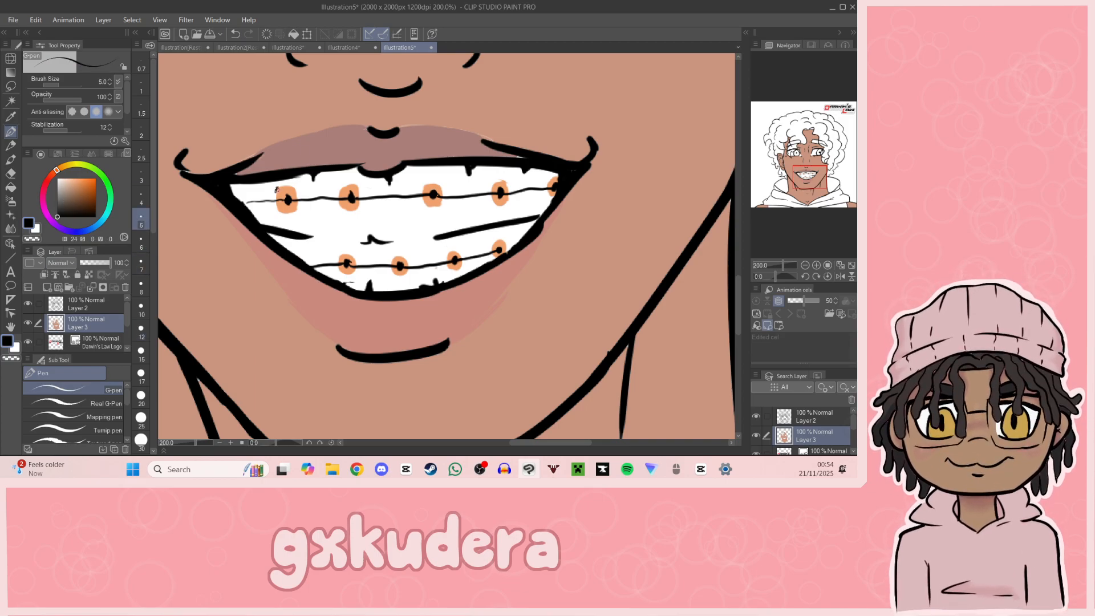
pyautogui.moveTo(291, 186); pyautogui.dragTo(296, 188)
pyautogui.moveTo(350, 184); pyautogui.dragTo(359, 208)
pyautogui.hotkey('ctrl', 'z')
pyautogui.moveTo(507, 182); pyautogui.dragTo(509, 200)
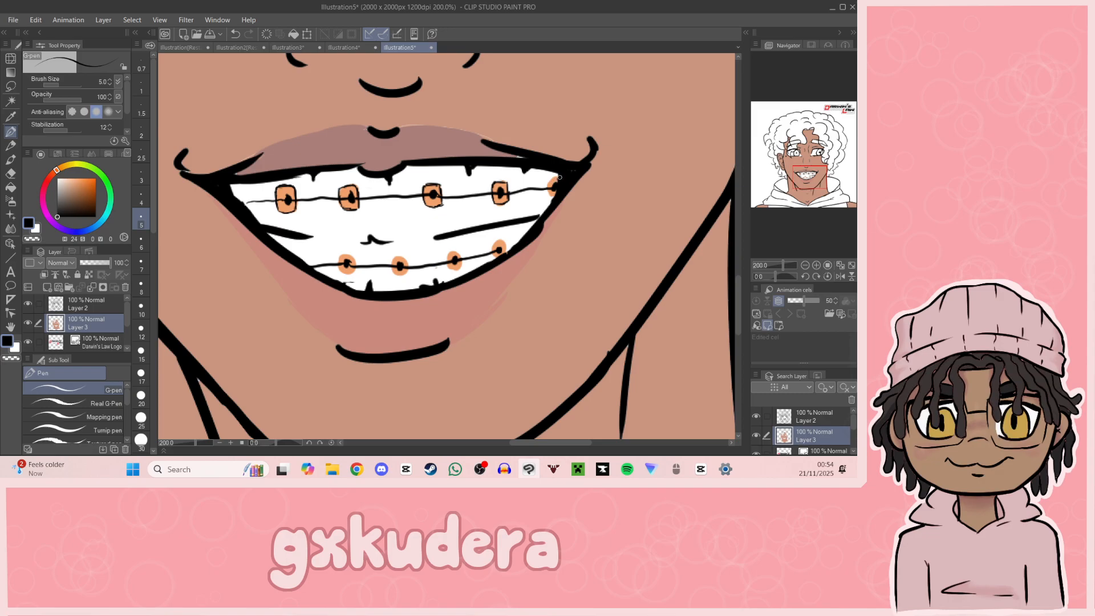
# Step: Outline the orange brackets on the lower teeth with matching square black borders
pyautogui.moveTo(810, 186)
pyautogui.mouseDown()
pyautogui.moveTo(797, 189)
pyautogui.moveTo(808, 184)
pyautogui.mouseUp()
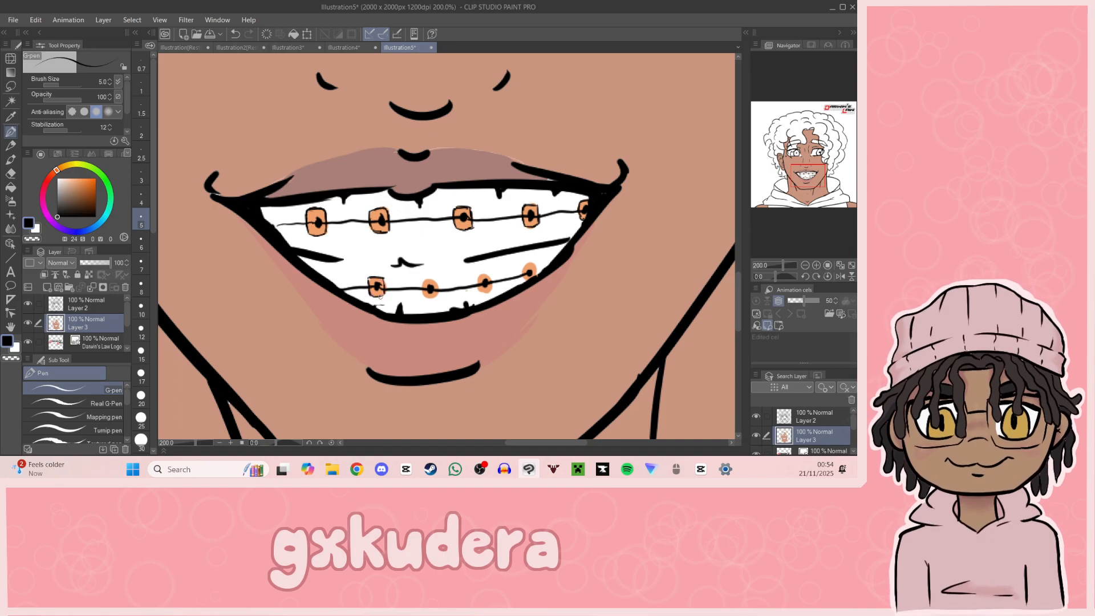
pyautogui.moveTo(425, 295); pyautogui.dragTo(434, 279)
pyautogui.hotkey('ctrl', 'z')
pyautogui.hotkey('ctrl', 'z')
pyautogui.moveTo(489, 275); pyautogui.dragTo(492, 291)
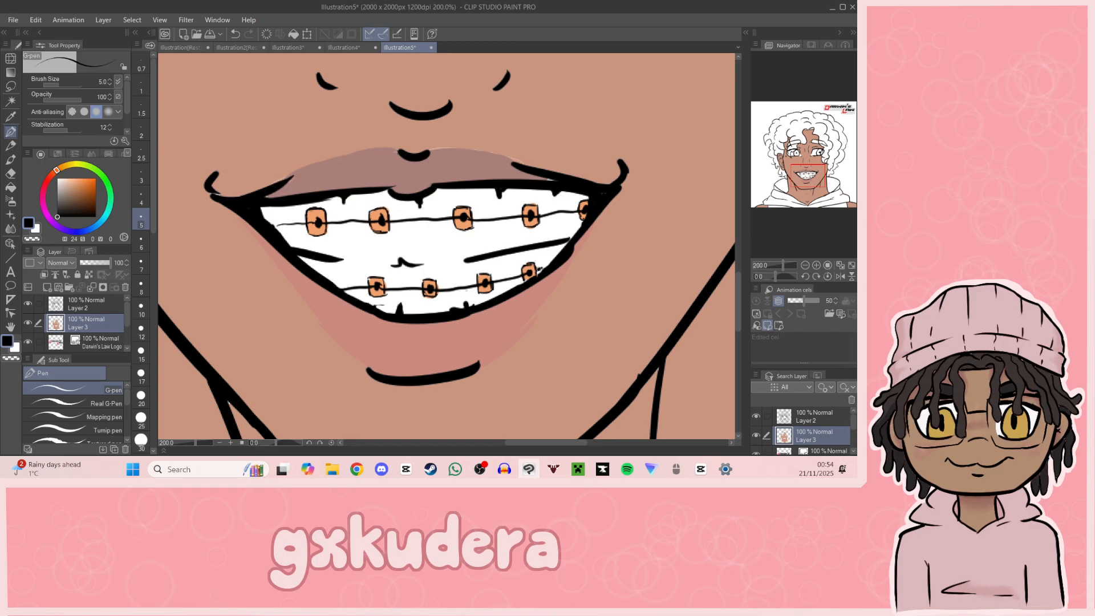
# Step: Fill both irises with light orange on Layer 3 using the Fill tool
pyautogui.click(804, 266)
pyautogui.moveTo(799, 178); pyautogui.dragTo(792, 187)
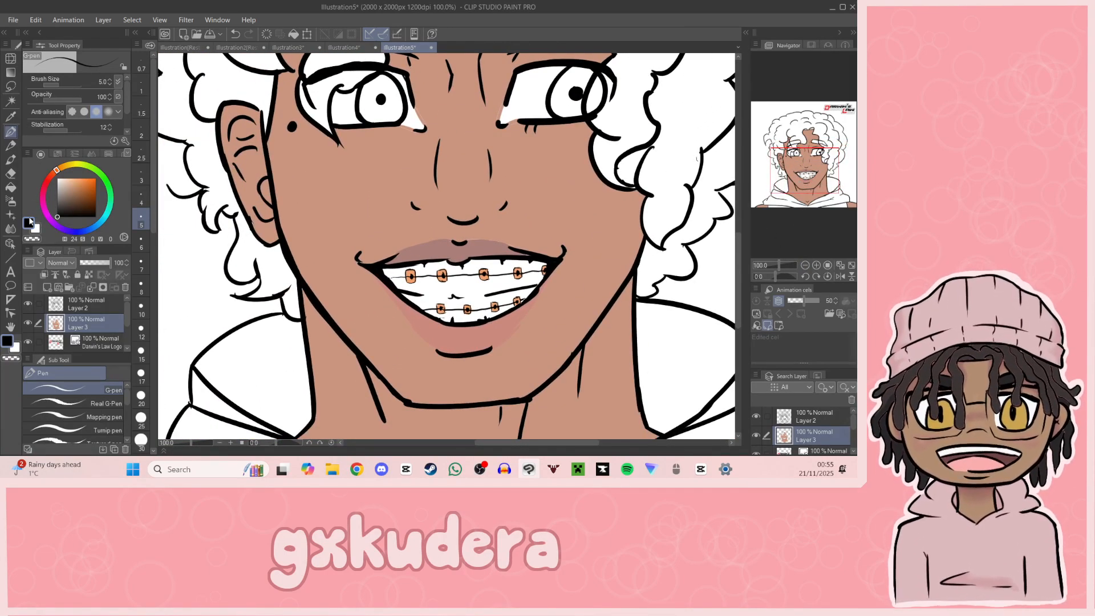
pyautogui.moveTo(790, 177); pyautogui.dragTo(800, 167)
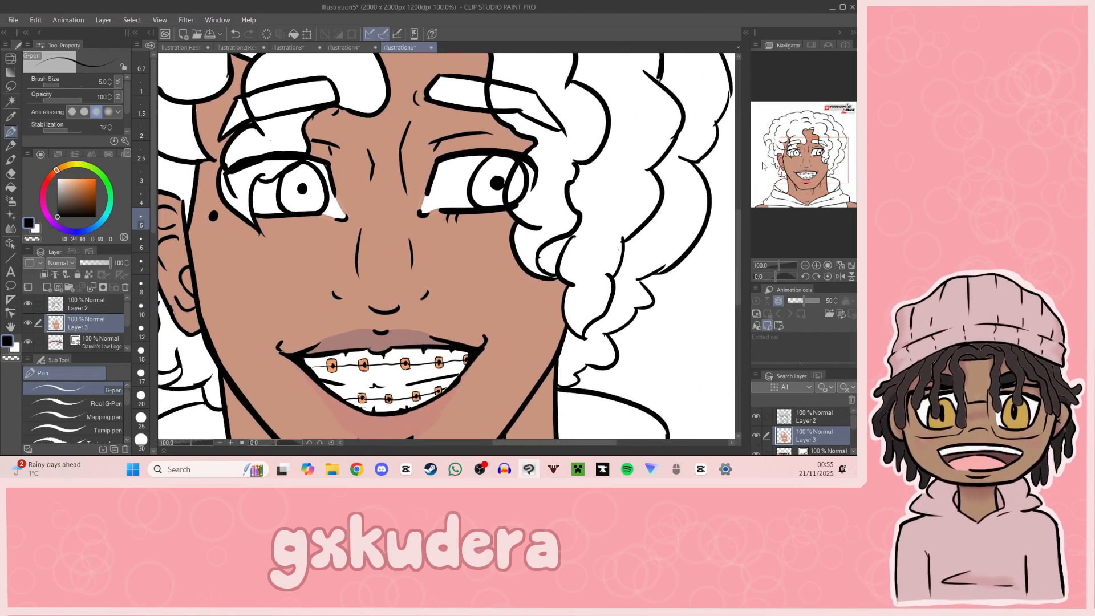
pyautogui.click(69, 165)
pyautogui.moveTo(71, 166)
pyautogui.mouseDown()
pyautogui.moveTo(85, 183)
pyautogui.moveTo(71, 179)
pyautogui.mouseUp()
pyautogui.click(57, 170)
pyautogui.click(83, 178)
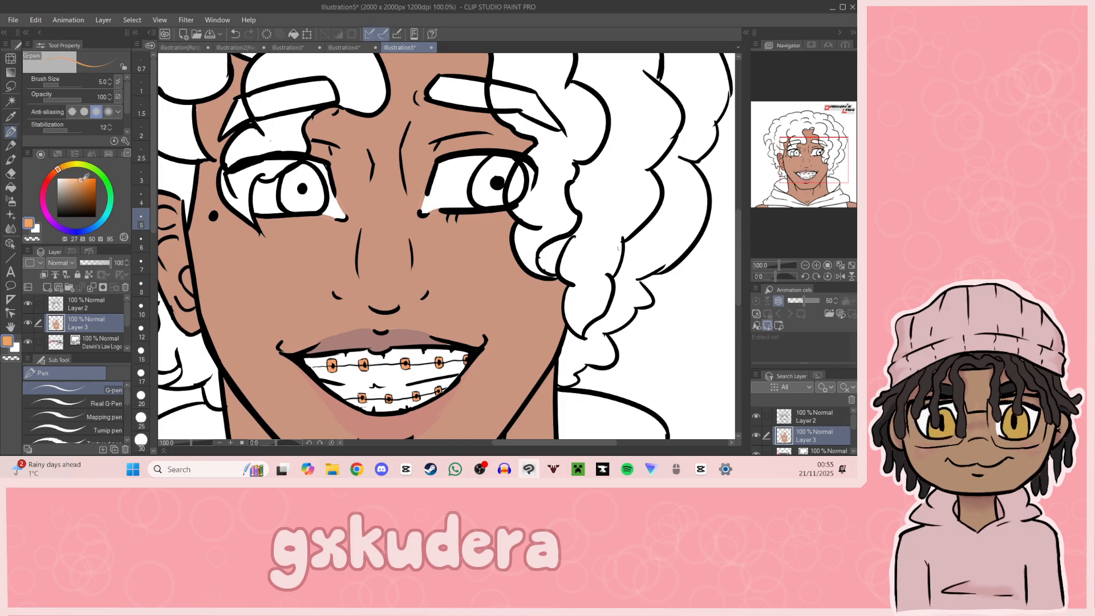
pyautogui.click(10, 187)
pyautogui.click(321, 187)
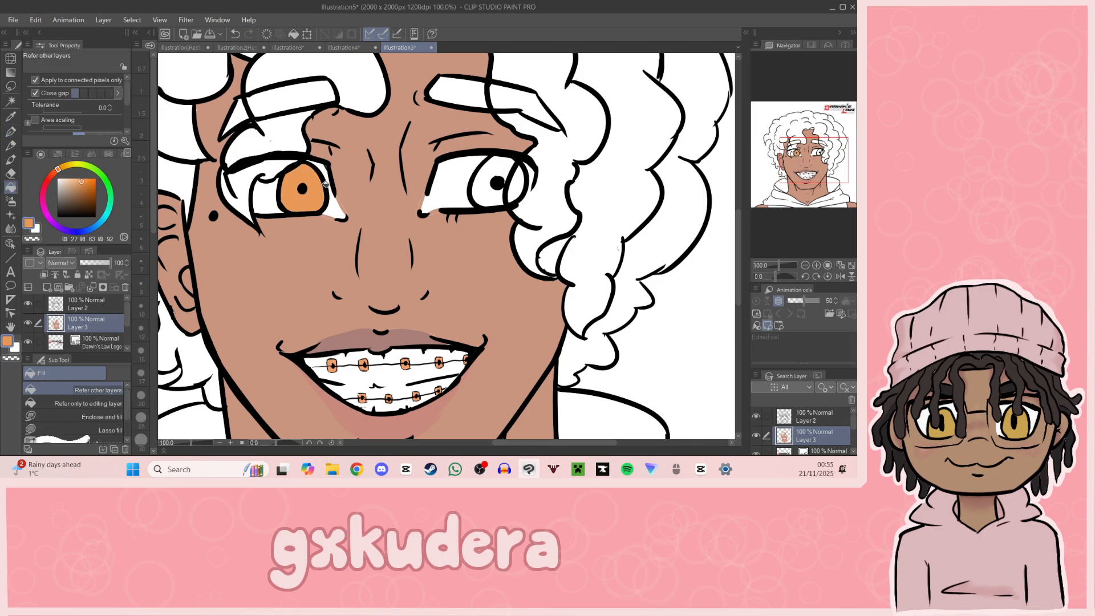
pyautogui.click(502, 198)
# Step: Recolour both irises with a darker orange-brown fill
pyautogui.moveTo(813, 194); pyautogui.dragTo(804, 163)
pyautogui.click(816, 266)
pyautogui.click(816, 265)
pyautogui.click(85, 192)
pyautogui.moveTo(85, 192); pyautogui.dragTo(84, 188)
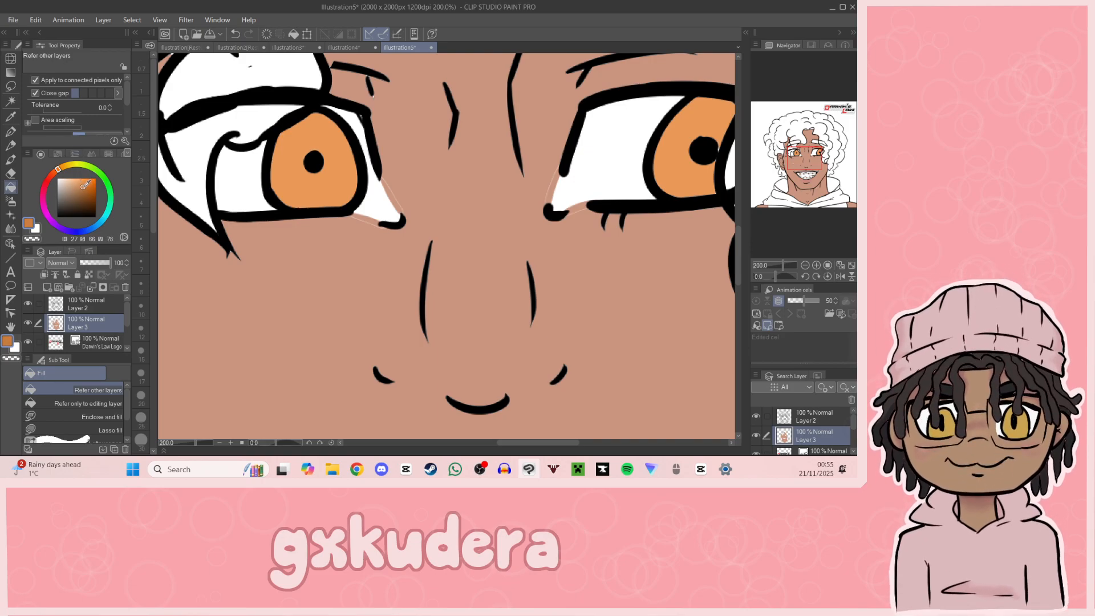
pyautogui.click(296, 168)
pyautogui.click(678, 175)
pyautogui.moveTo(819, 157); pyautogui.dragTo(799, 154)
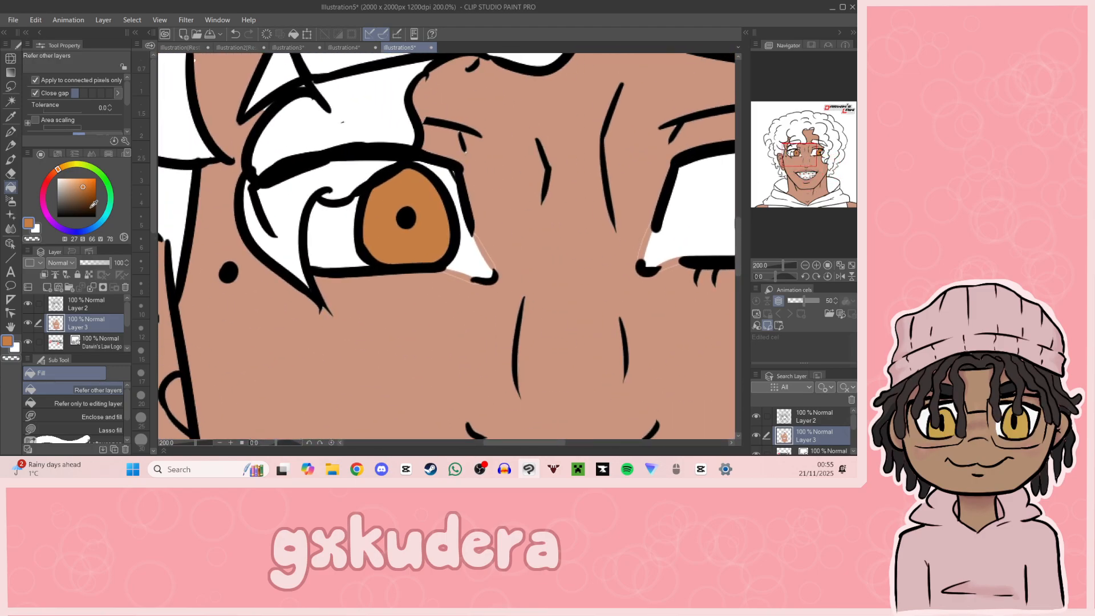
# Step: Set the Fill tool's colour to white
pyautogui.click(9, 118)
pyautogui.click(57, 179)
pyautogui.click(10, 187)
pyautogui.moveTo(699, 214); pyautogui.dragTo(228, 191)
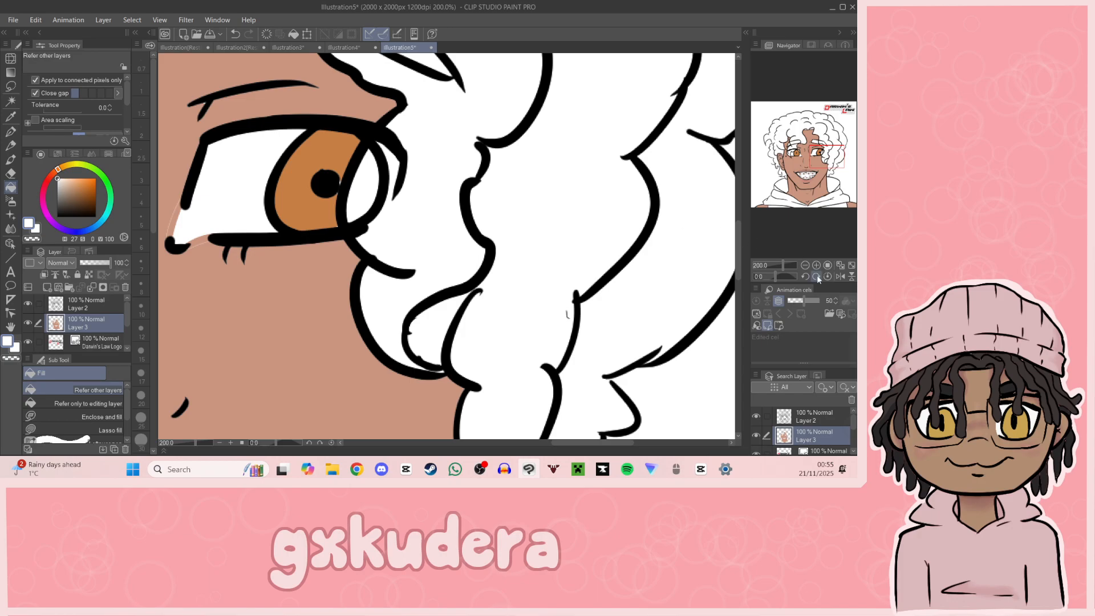
pyautogui.click(804, 265)
pyautogui.moveTo(826, 195); pyautogui.dragTo(802, 160)
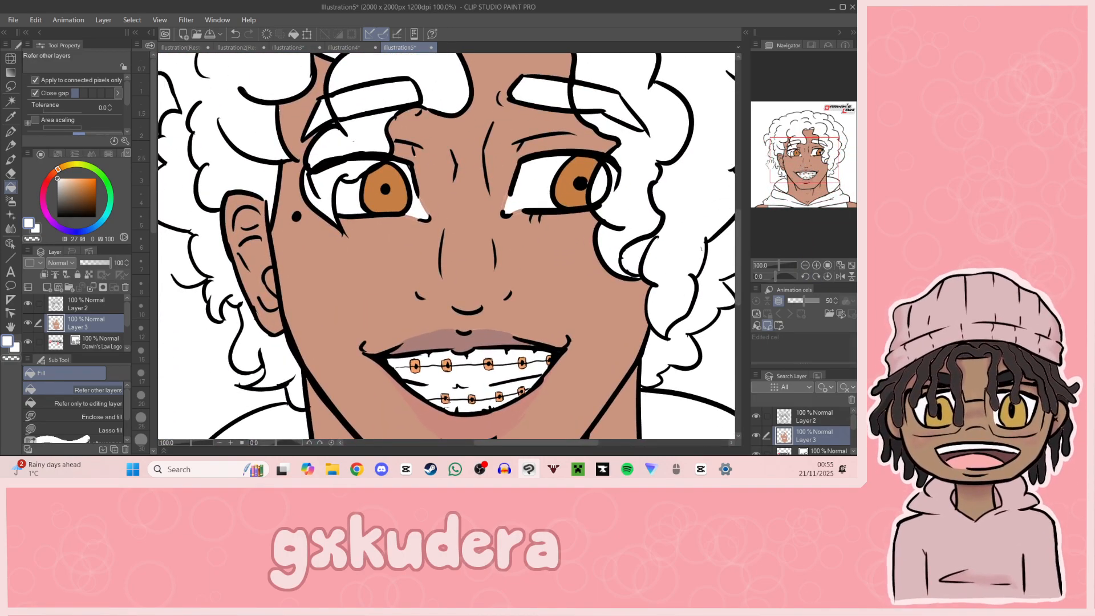
# Step: Sample the skin tone from the cheek and set the G-pen to size 8
pyautogui.click(10, 116)
pyautogui.click(382, 263)
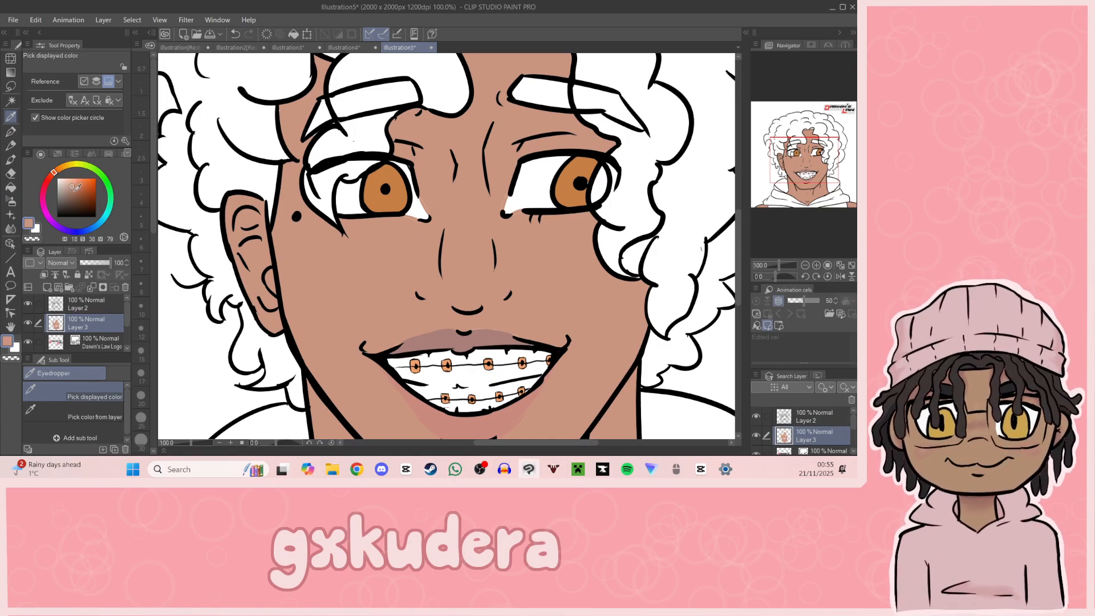
pyautogui.click(10, 131)
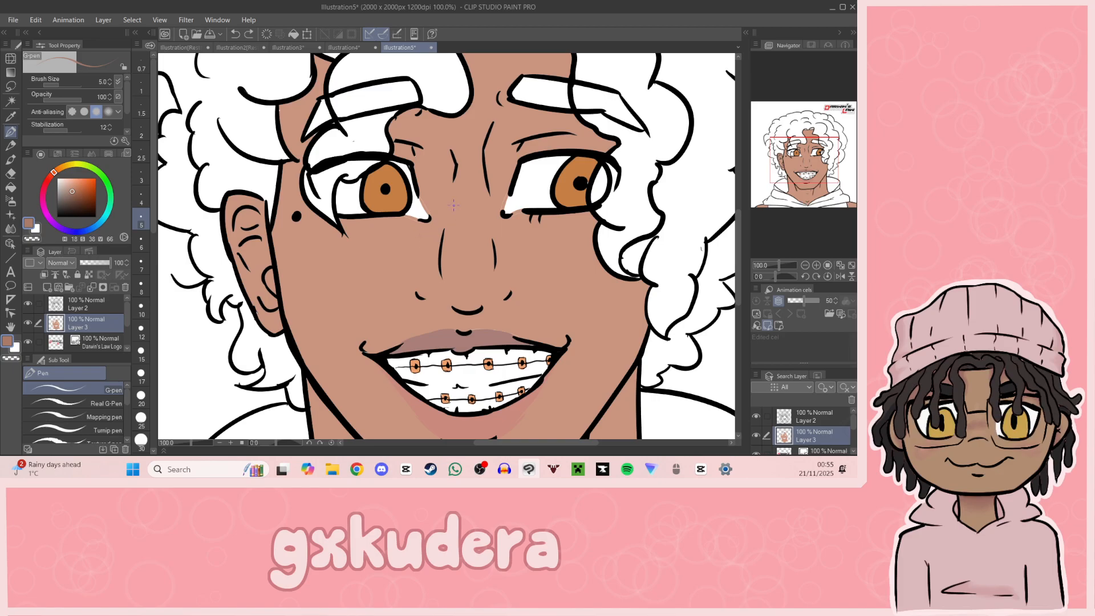
pyautogui.click(11, 116)
pyautogui.click(382, 278)
pyautogui.click(10, 131)
pyautogui.click(142, 290)
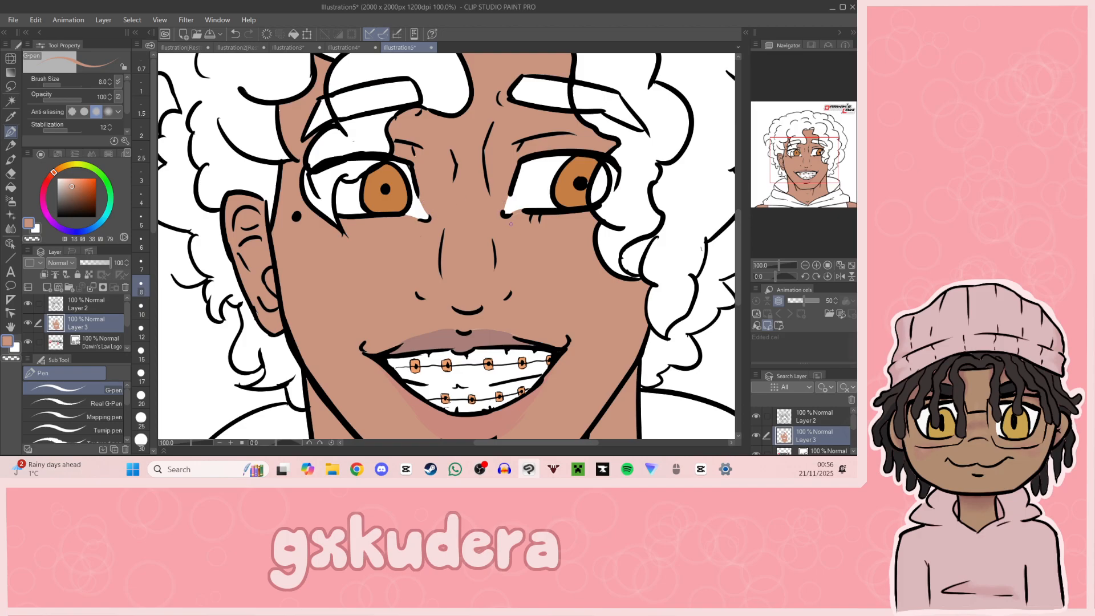
# Step: Draw short black lower lashes under the eye nearer the visible ear on Layer 2
pyautogui.moveTo(73, 183); pyautogui.dragTo(56, 218)
pyautogui.click(95, 306)
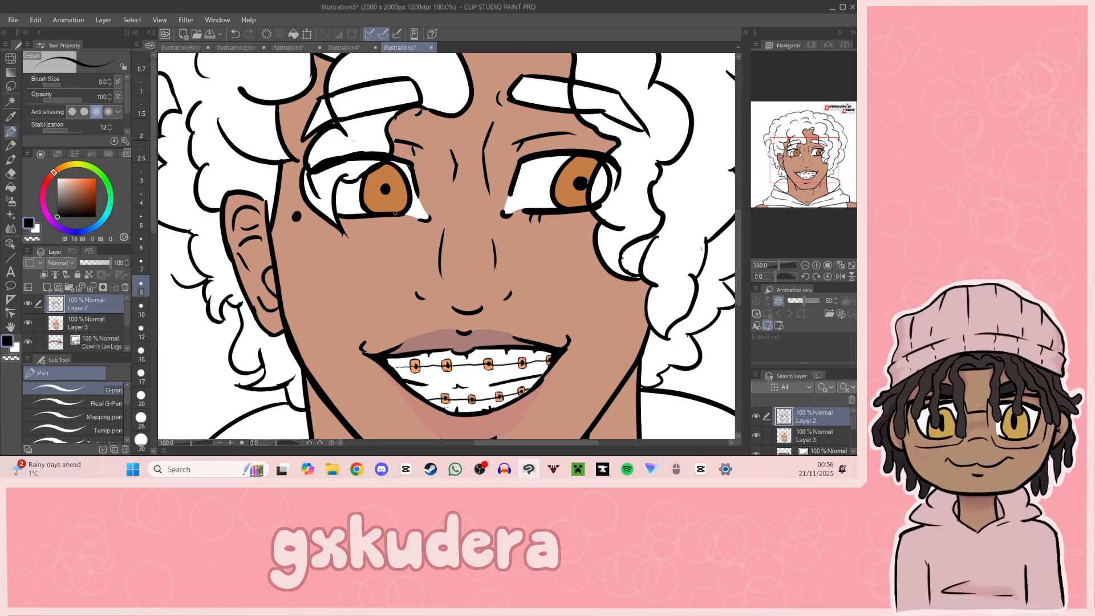
pyautogui.moveTo(799, 197); pyautogui.dragTo(797, 158)
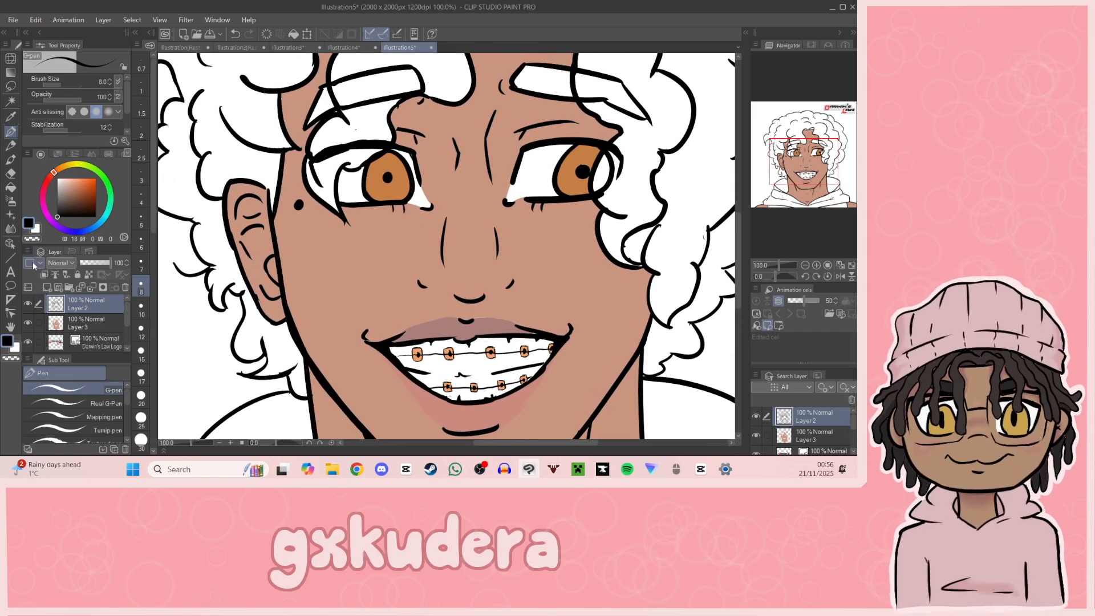
# Step: Dot small freckles across the nose and cheeks on Layer 3 with the G-pen in a darker shade of the skin tone
pyautogui.click(10, 116)
pyautogui.click(86, 323)
pyautogui.click(337, 258)
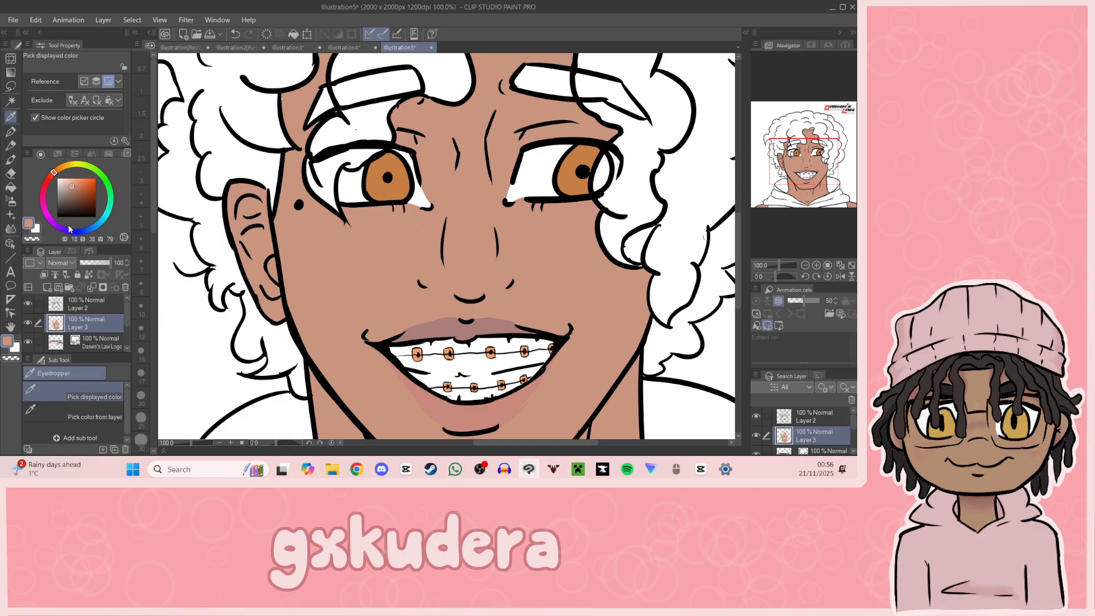
pyautogui.click(74, 191)
pyautogui.press('p')
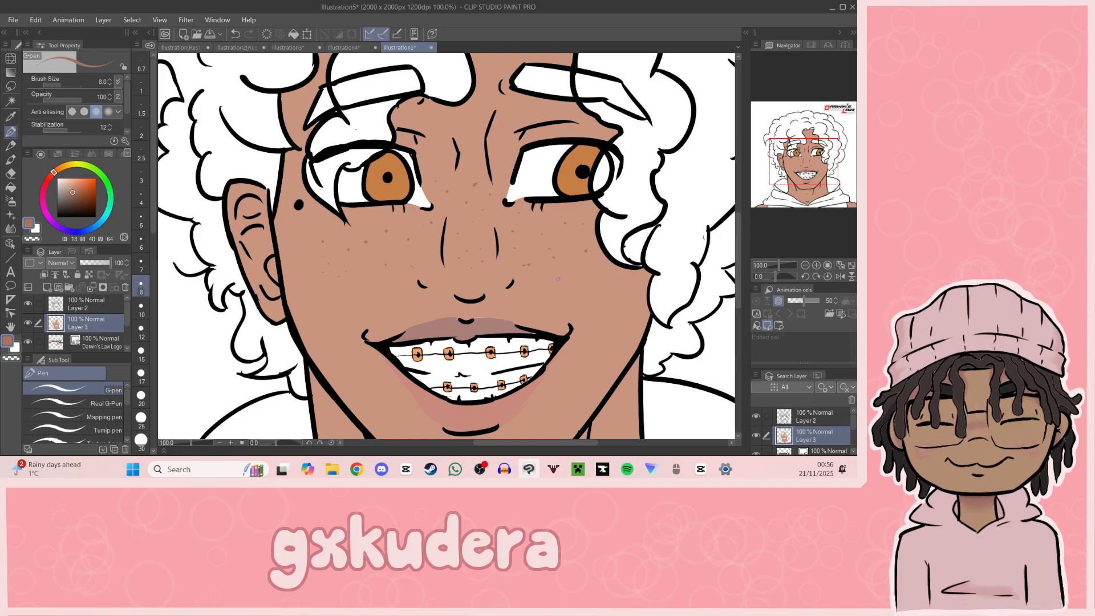
pyautogui.moveTo(817, 191); pyautogui.dragTo(808, 166)
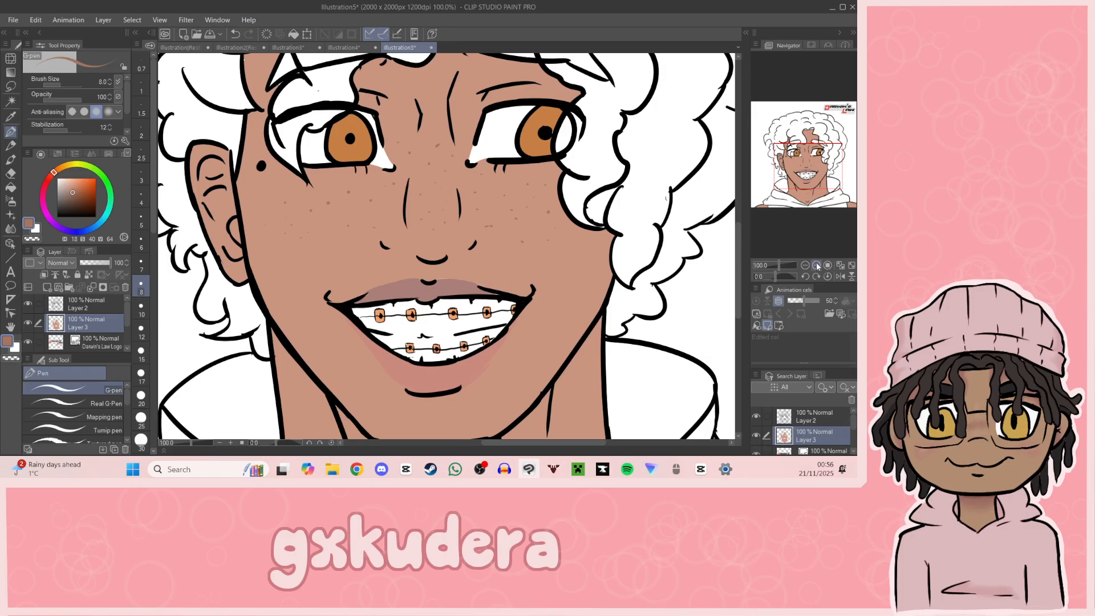
pyautogui.click(805, 265)
pyautogui.click(805, 265)
pyautogui.click(816, 265)
pyautogui.click(816, 265)
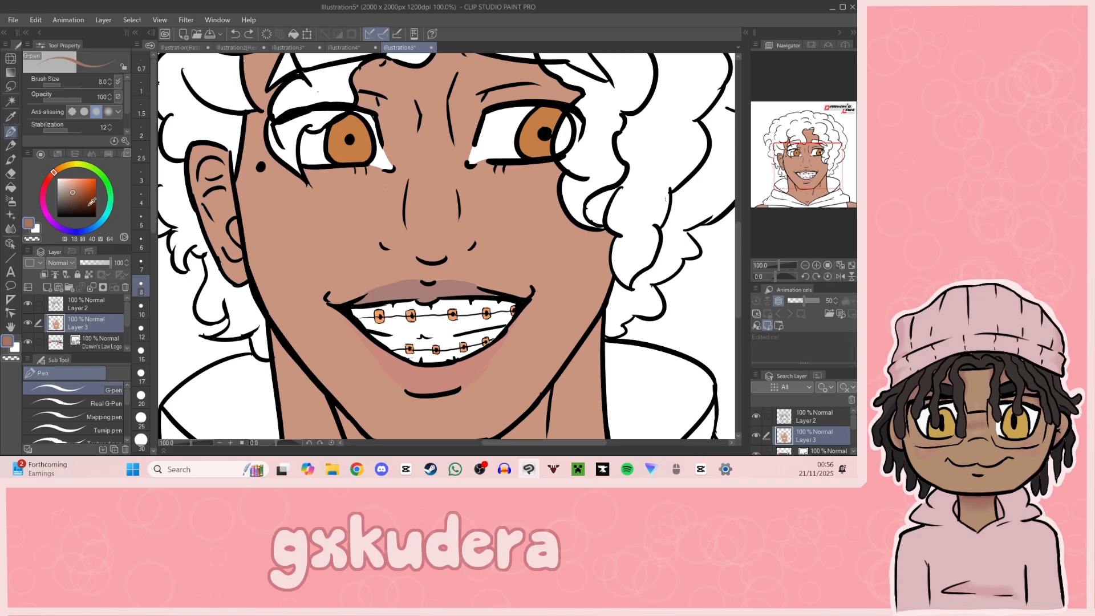
# Step: Dot freckles across both cheeks and the nose bridge in a deeper brown with the G-pen at size 12
pyautogui.click(70, 196)
pyautogui.click(140, 328)
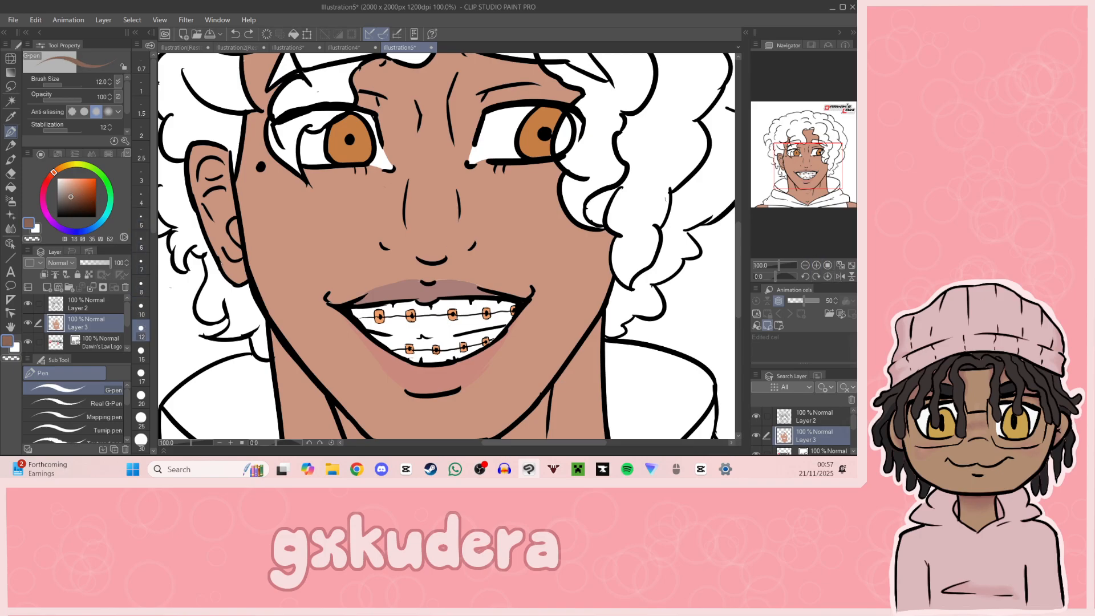
pyautogui.click(326, 194)
pyautogui.click(391, 183)
pyautogui.click(447, 160)
pyautogui.click(445, 185)
pyautogui.click(426, 186)
pyautogui.click(423, 208)
pyautogui.click(485, 201)
pyautogui.click(490, 218)
pyautogui.moveTo(804, 181)
pyautogui.mouseDown()
pyautogui.moveTo(815, 187)
pyautogui.moveTo(786, 172)
pyautogui.mouseUp()
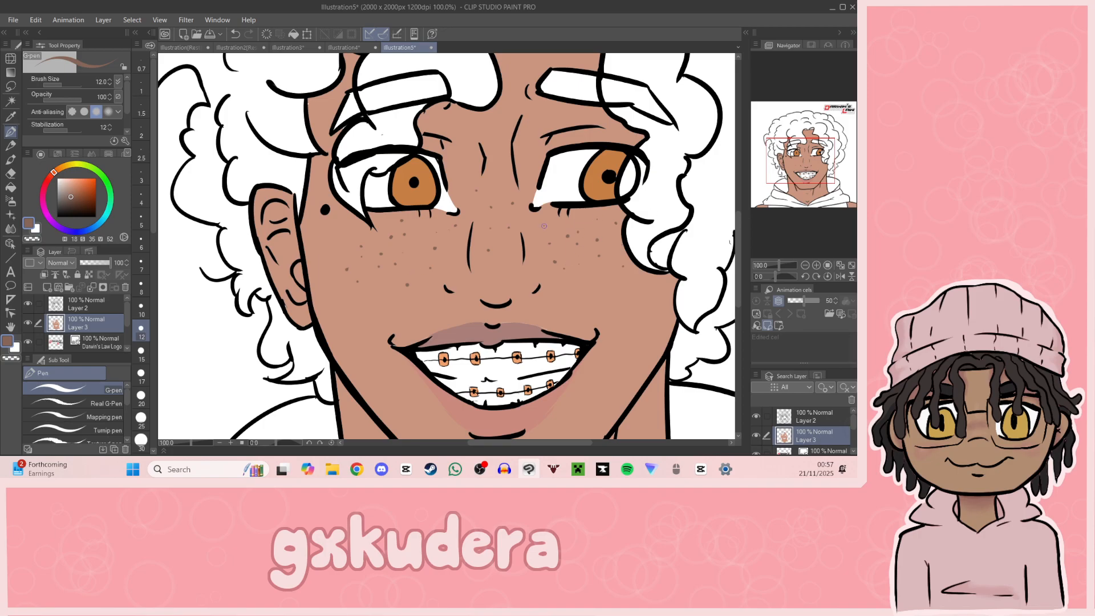
pyautogui.moveTo(831, 197); pyautogui.dragTo(809, 165)
pyautogui.click(805, 265)
pyautogui.click(805, 265)
pyautogui.click(805, 264)
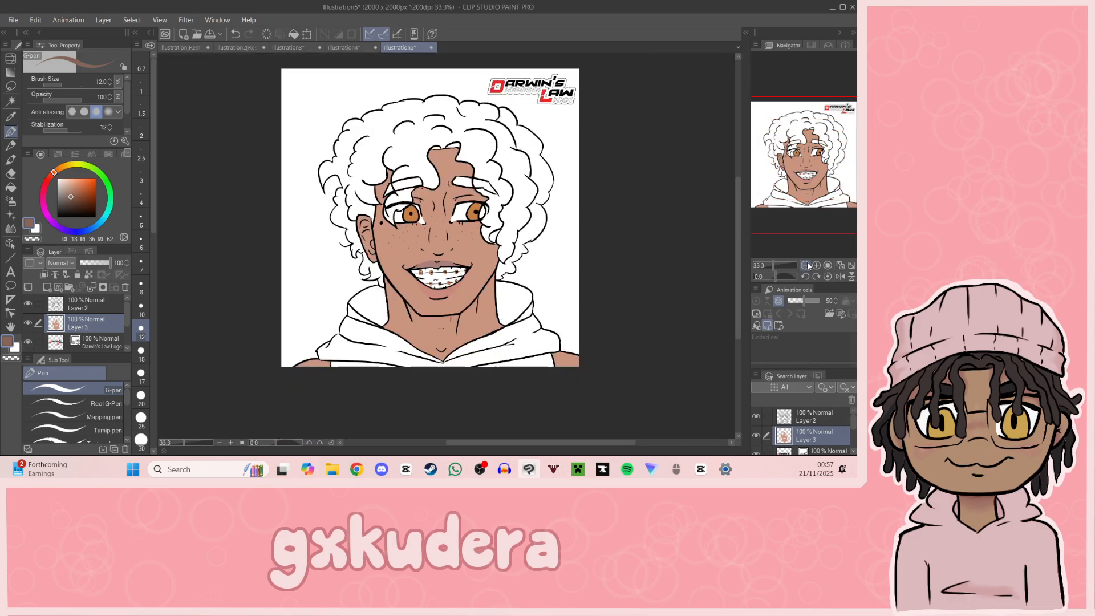
pyautogui.click(815, 265)
pyautogui.click(815, 266)
pyautogui.click(815, 265)
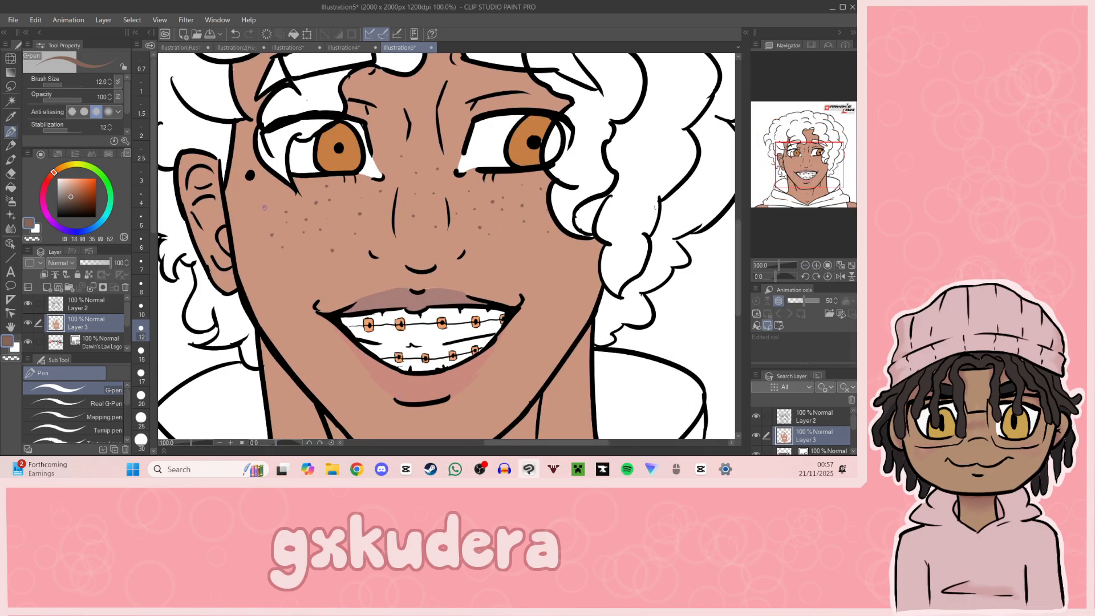
# Step: Mix a dark muted reddish brown for the hair, with hue 3, saturation 22 and value 35
pyautogui.moveTo(813, 179)
pyautogui.mouseDown()
pyautogui.moveTo(809, 170)
pyautogui.moveTo(820, 172)
pyautogui.moveTo(805, 163)
pyautogui.mouseUp()
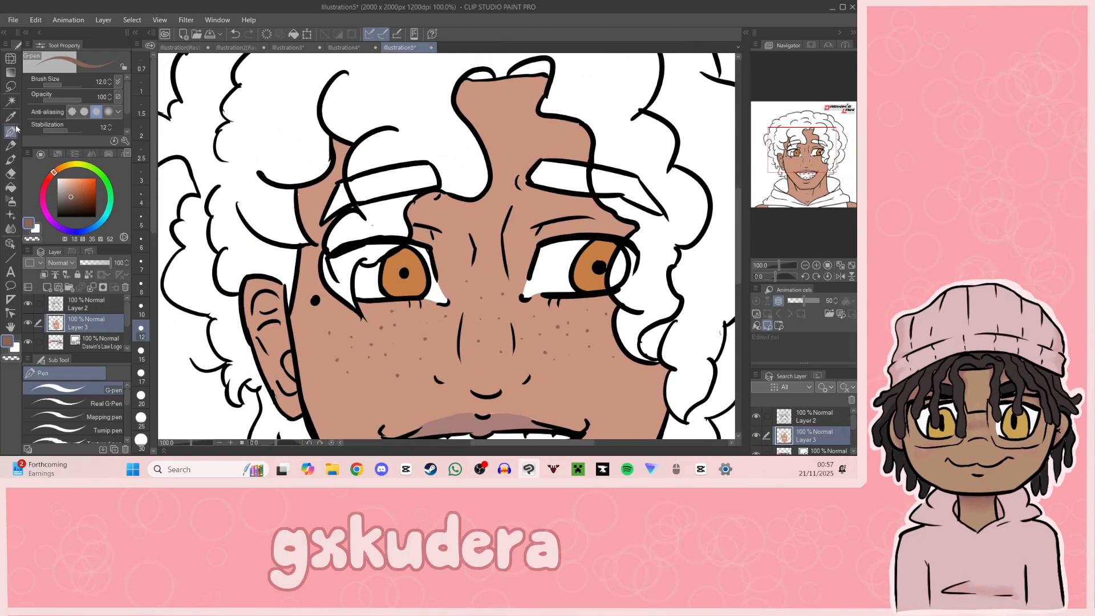
pyautogui.click(68, 201)
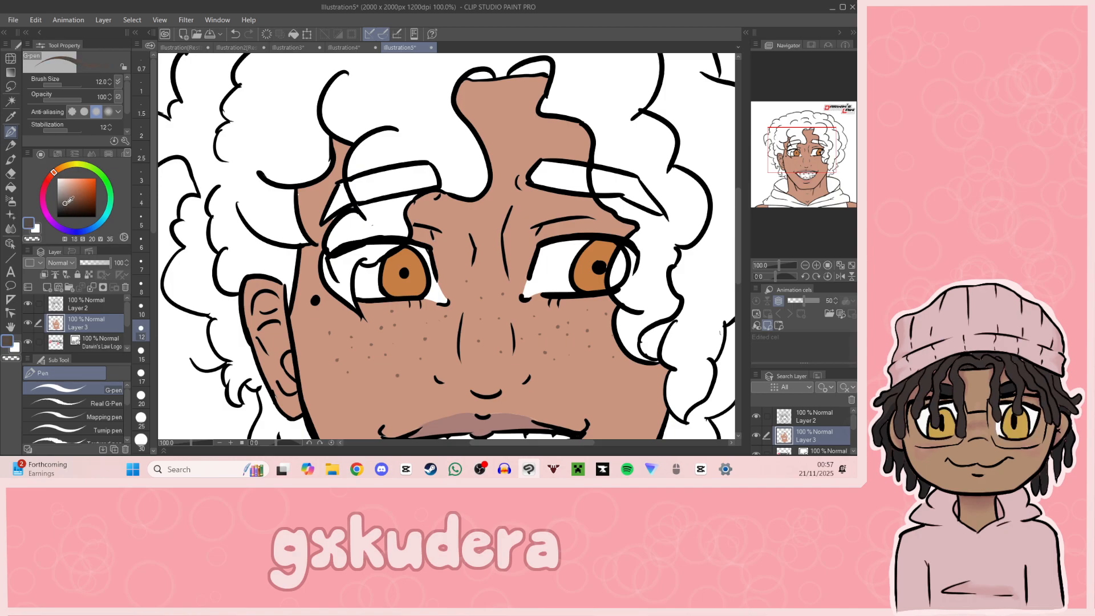
pyautogui.click(59, 169)
pyautogui.click(66, 203)
pyautogui.click(66, 202)
pyautogui.click(84, 198)
pyautogui.click(70, 199)
pyautogui.click(53, 175)
pyautogui.click(49, 180)
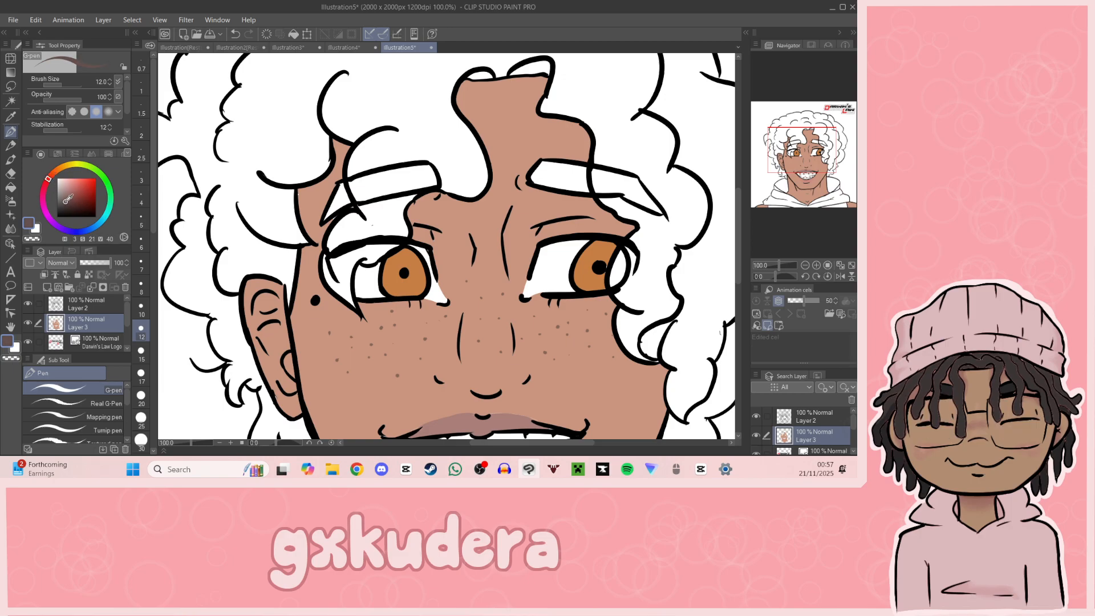
pyautogui.click(69, 201)
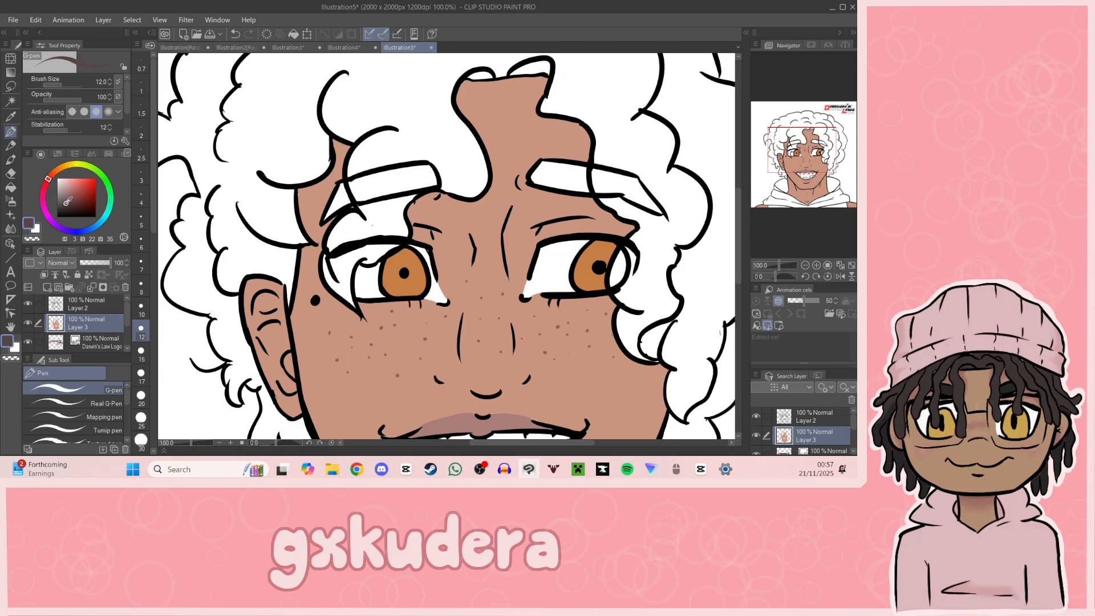
# Step: Fill all the curls, including the strands over the eye and around the forehead, with the dark brown
pyautogui.click(11, 189)
pyautogui.click(377, 232)
pyautogui.click(376, 251)
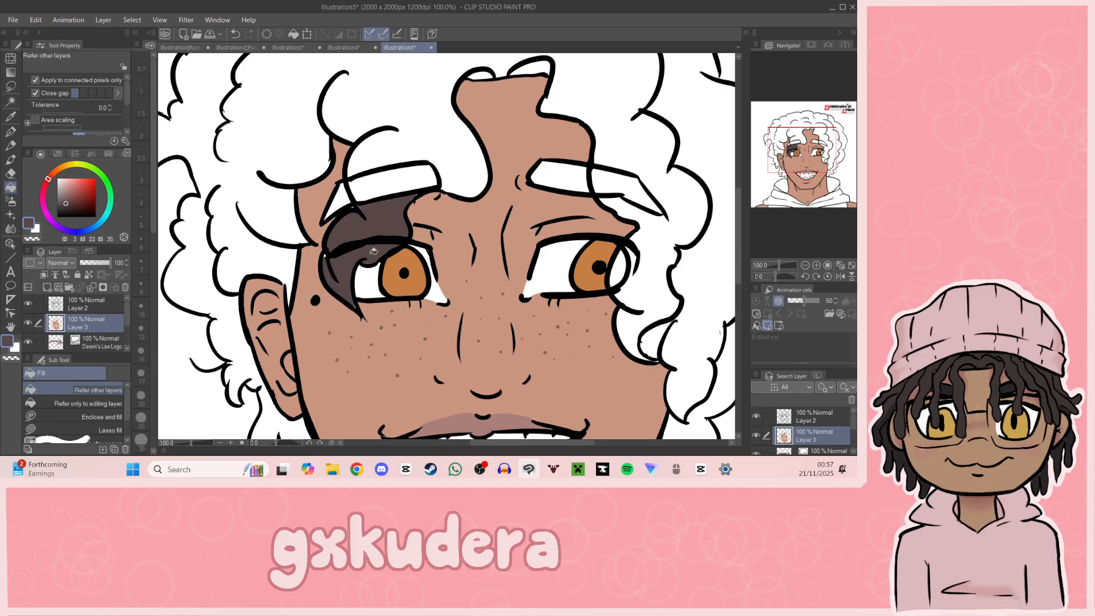
pyautogui.moveTo(823, 162); pyautogui.dragTo(809, 131)
pyautogui.click(408, 194)
pyautogui.click(618, 169)
pyautogui.click(484, 224)
pyautogui.click(427, 234)
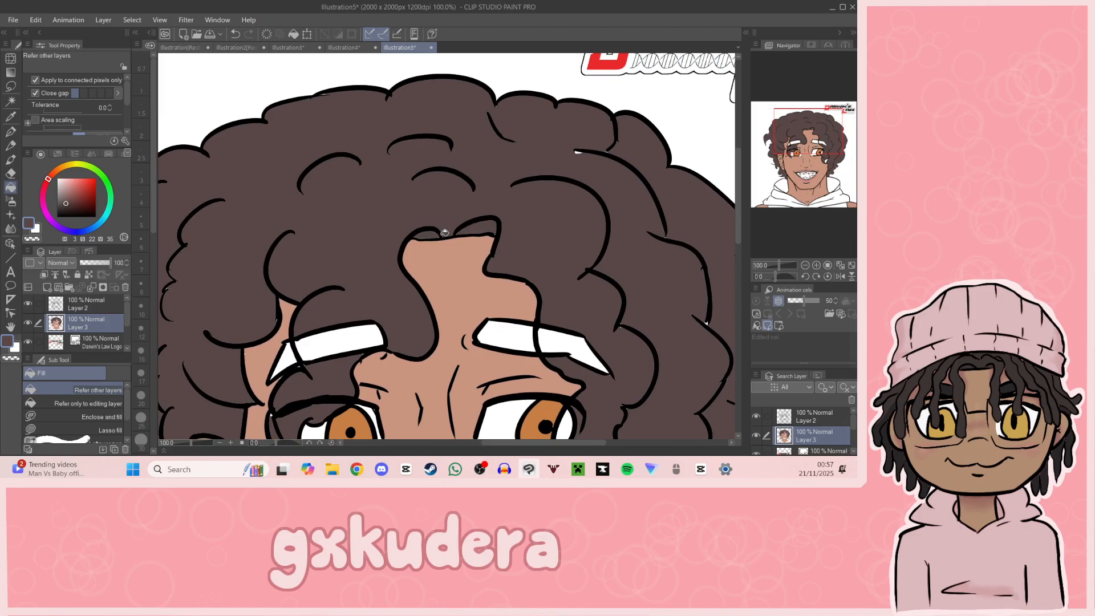
# Step: Sample the skin tone and fill the white gap inside the curl beside the cheek with it
pyautogui.click(11, 117)
pyautogui.moveTo(811, 152)
pyautogui.mouseDown()
pyautogui.moveTo(830, 152)
pyautogui.moveTo(826, 162)
pyautogui.mouseUp()
pyautogui.click(440, 305)
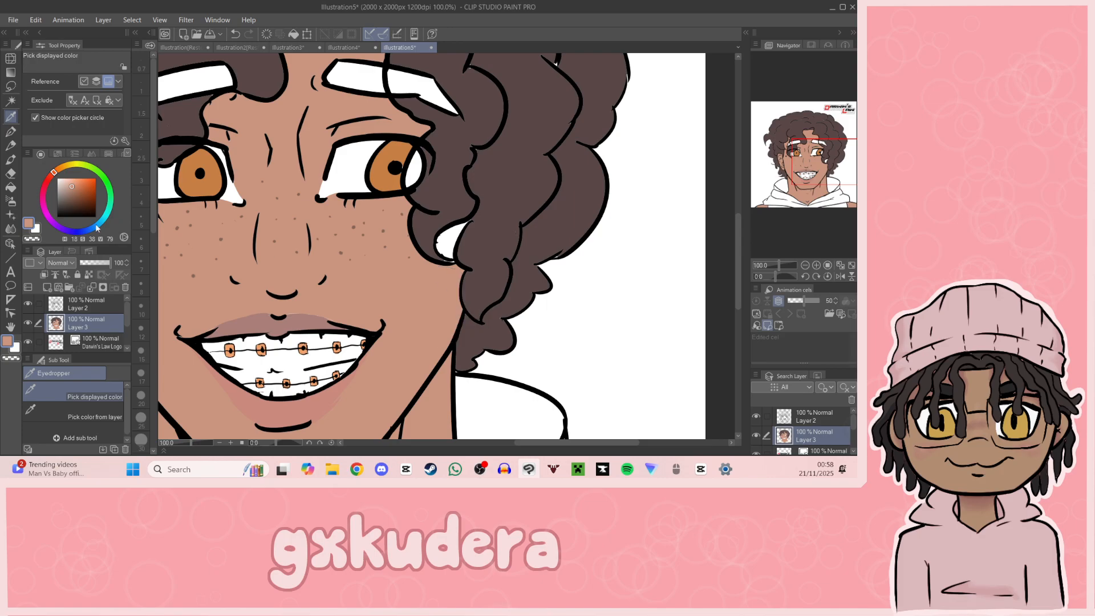
pyautogui.click(11, 187)
pyautogui.click(473, 246)
# Step: Sample the hair brown and fill the parts of both eyebrows that the curls overlap
pyautogui.moveTo(827, 188); pyautogui.dragTo(806, 157)
pyautogui.press('i')
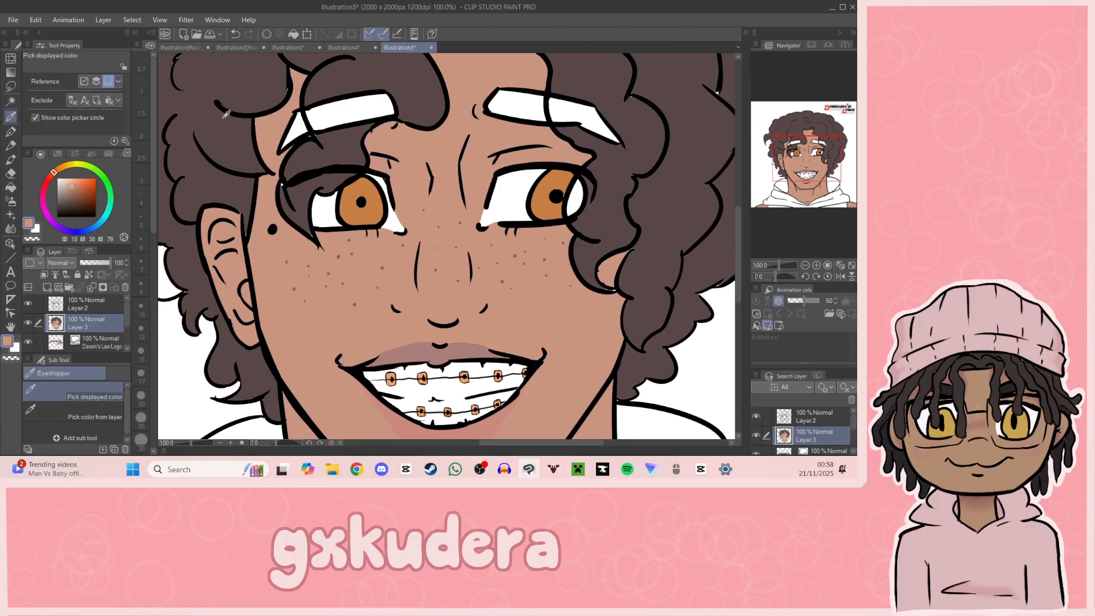
pyautogui.click(226, 114)
pyautogui.press('g')
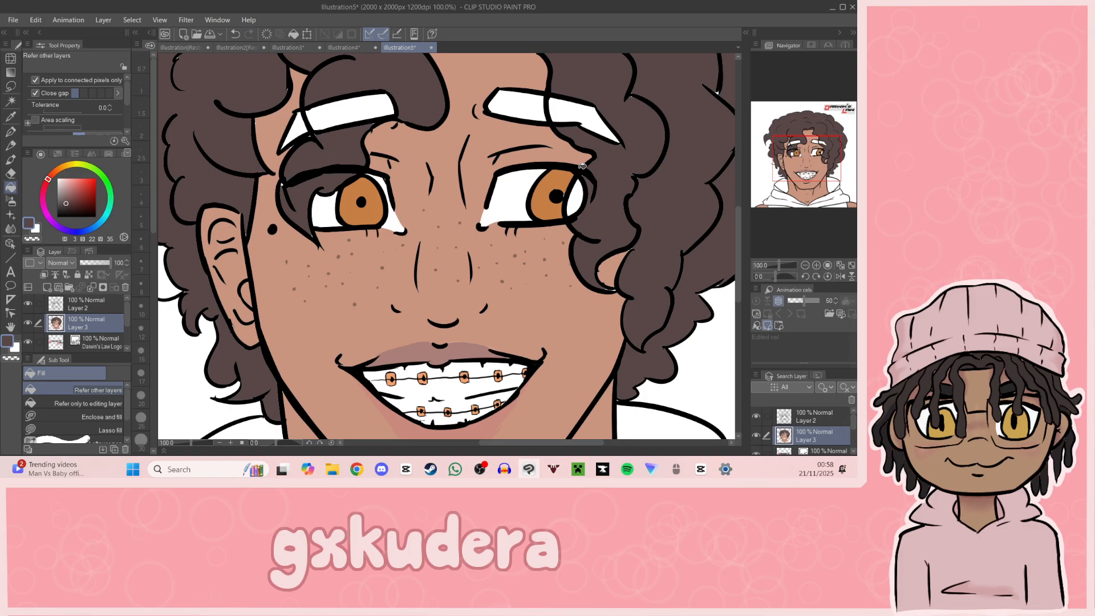
pyautogui.click(572, 117)
pyautogui.click(349, 106)
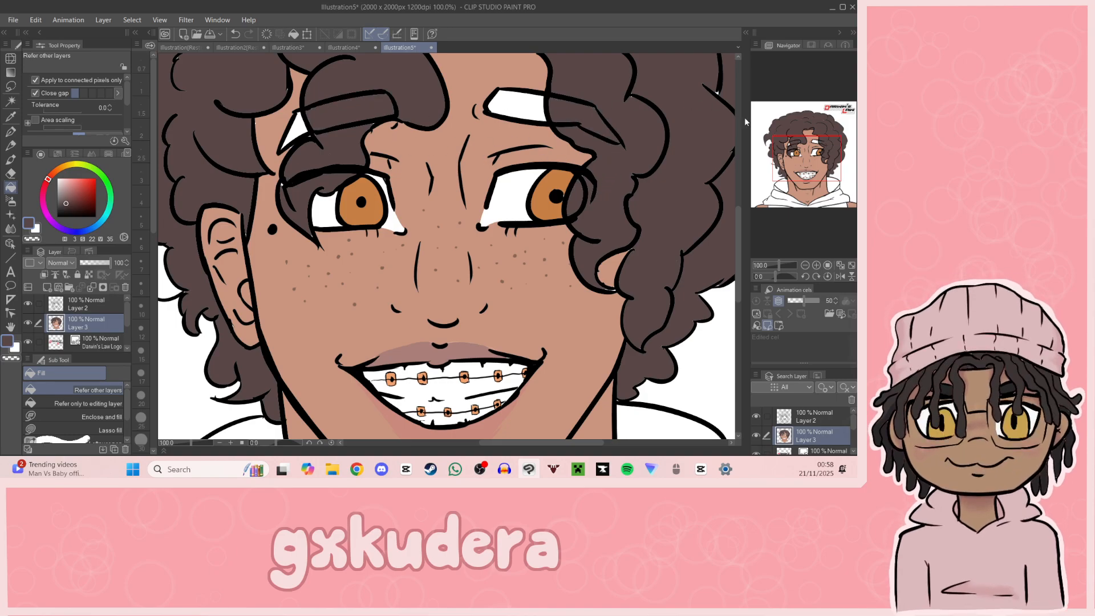
# Step: Fill the remaining white parts of both eyebrows with a darker brown, lowering the value to 20
pyautogui.moveTo(827, 147); pyautogui.dragTo(804, 152)
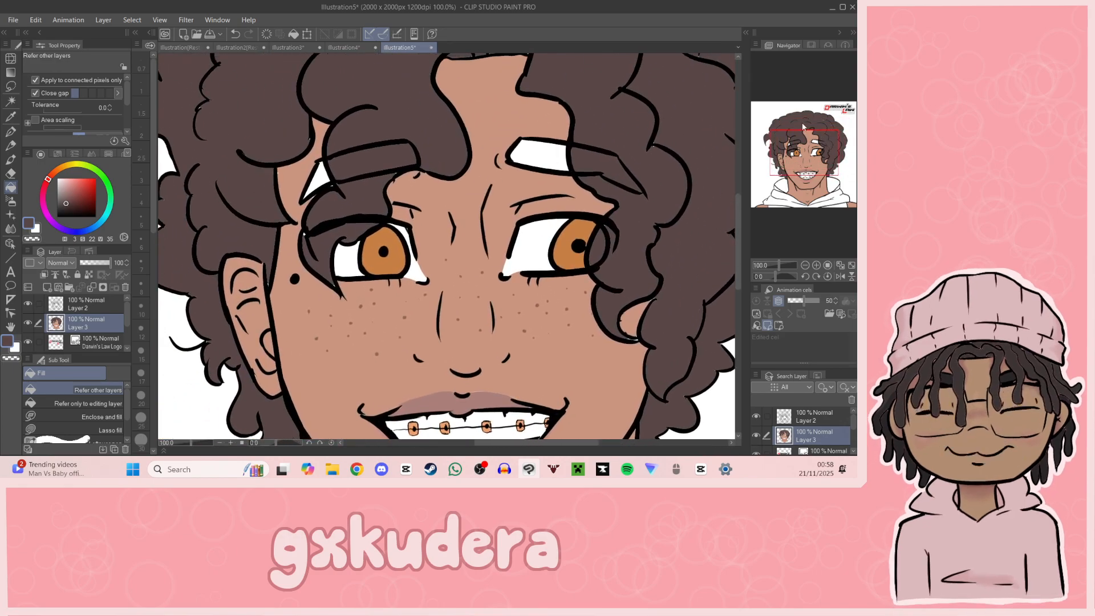
pyautogui.click(68, 206)
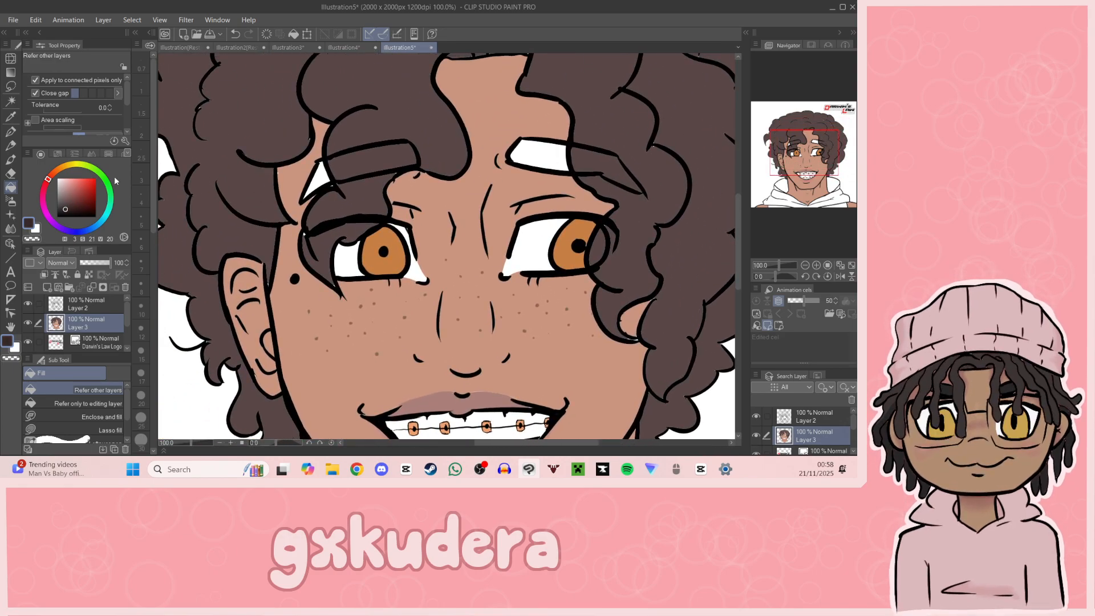
pyautogui.click(317, 172)
pyautogui.click(542, 159)
# Step: Try filling the curl-covered parts of both eyebrows with the darker brown, and undo those fills
pyautogui.moveTo(807, 175)
pyautogui.mouseDown()
pyautogui.moveTo(818, 170)
pyautogui.moveTo(809, 192)
pyautogui.mouseUp()
pyautogui.click(342, 119)
pyautogui.click(552, 135)
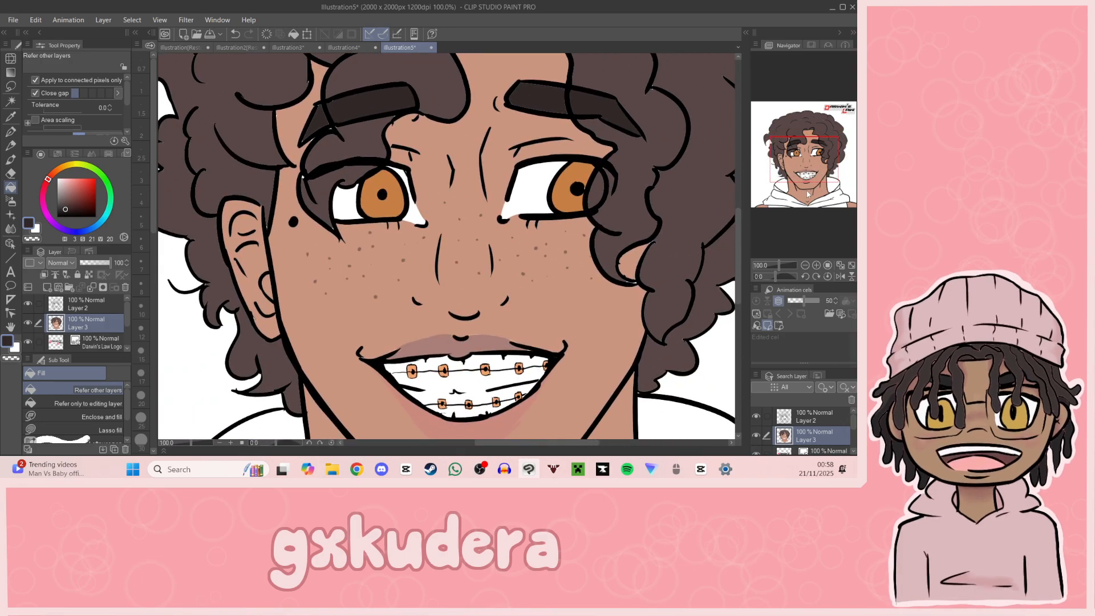
pyautogui.hotkey('ctrl', 'z')
# Step: Undo the darker brown fills on the uncovered parts of both eyebrows
pyautogui.hotkey('ctrl', 'z')
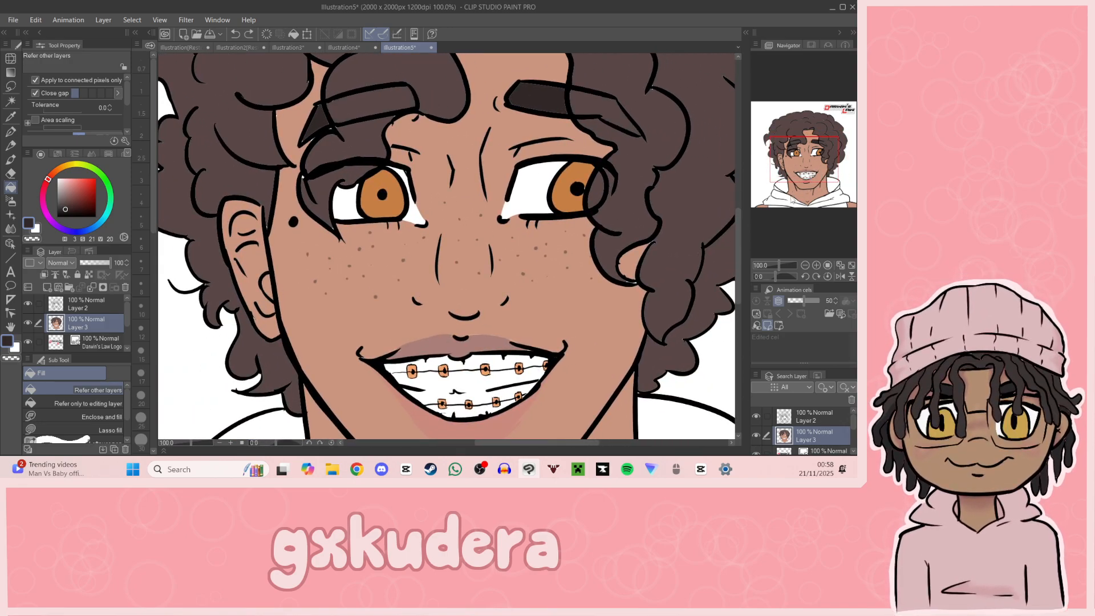
pyautogui.moveTo(814, 178); pyautogui.dragTo(815, 169)
pyautogui.hotkey('ctrl', 'z')
pyautogui.hotkey('ctrl', 'z')
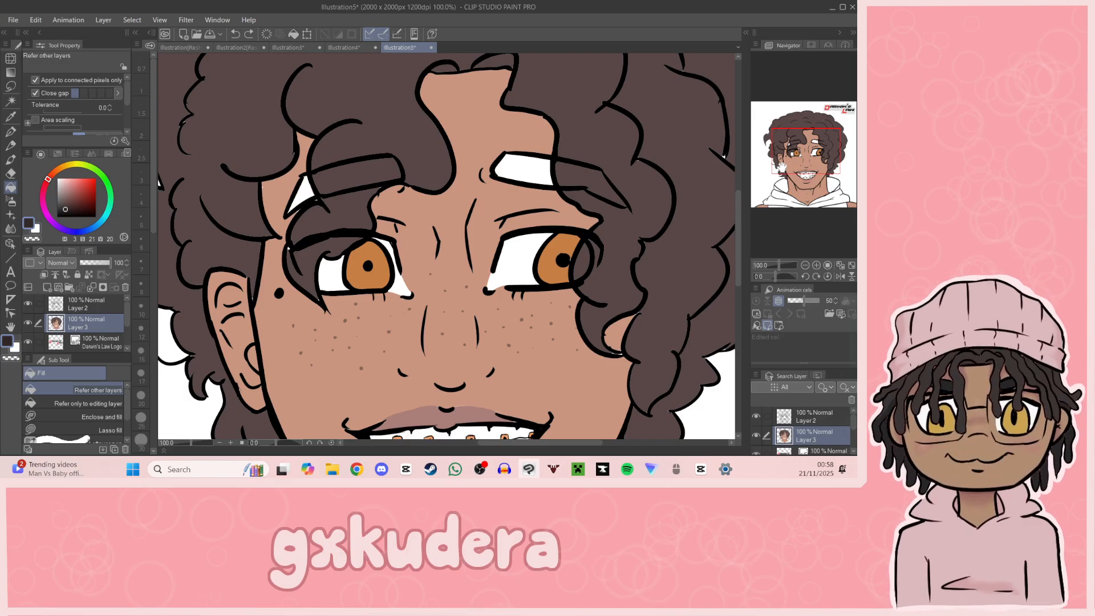
# Step: Sample the hair brown, darken it to value 27 and fill both eyebrows, including the parts overlapped by curls
pyautogui.press('i')
pyautogui.click(248, 139)
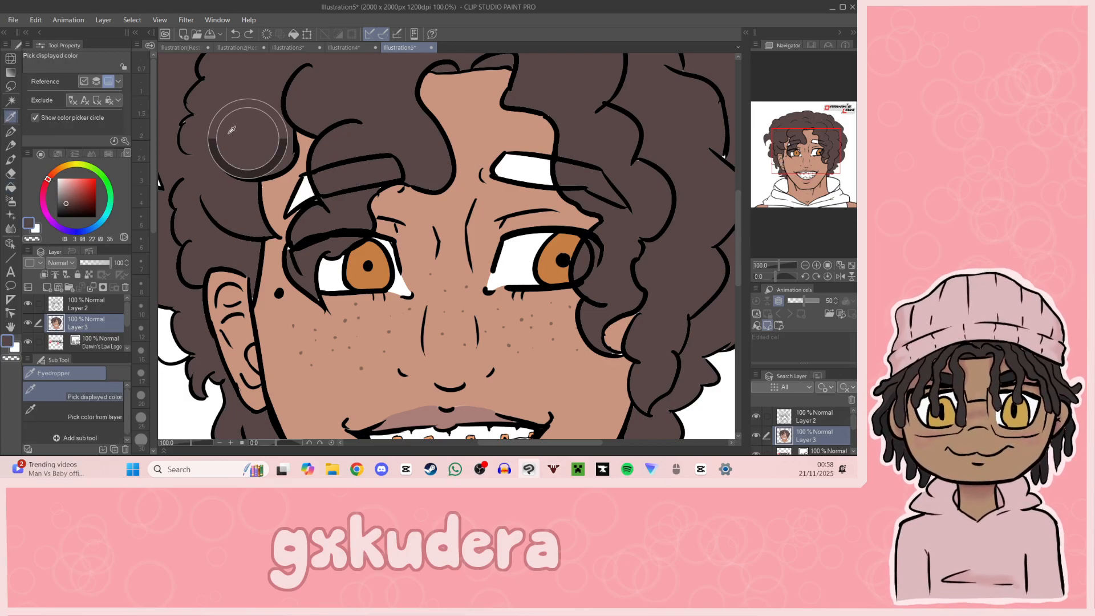
pyautogui.moveTo(66, 205); pyautogui.dragTo(66, 207)
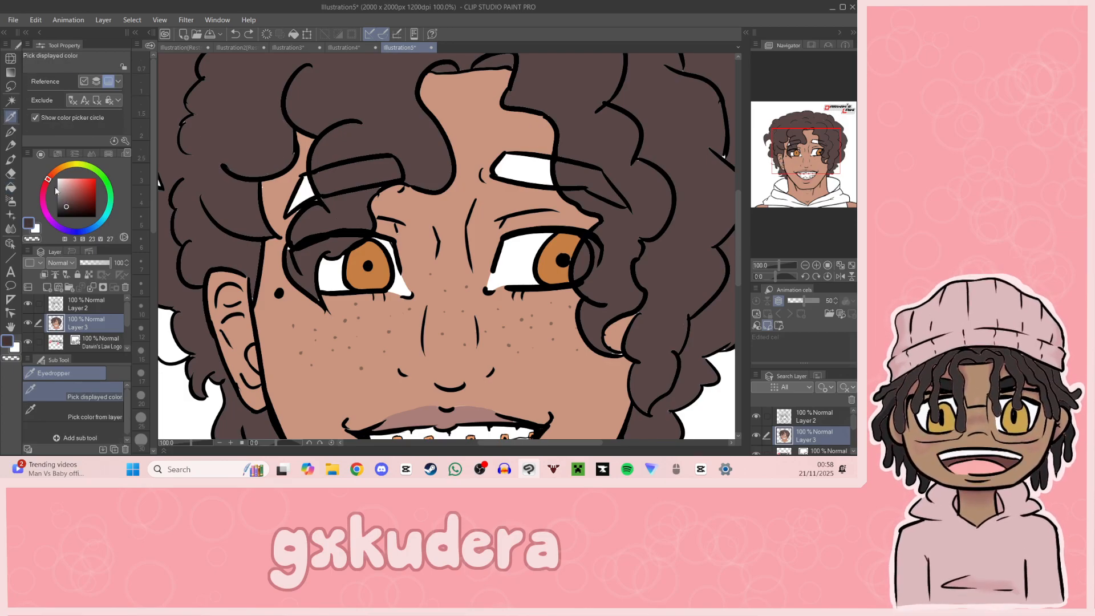
pyautogui.click(11, 187)
pyautogui.click(307, 195)
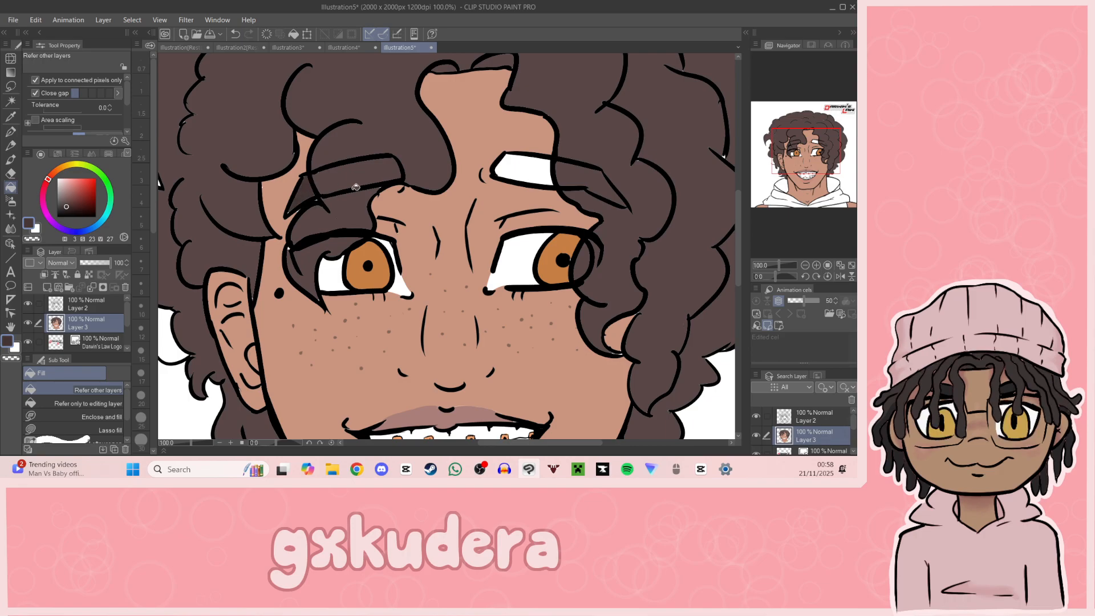
pyautogui.click(519, 167)
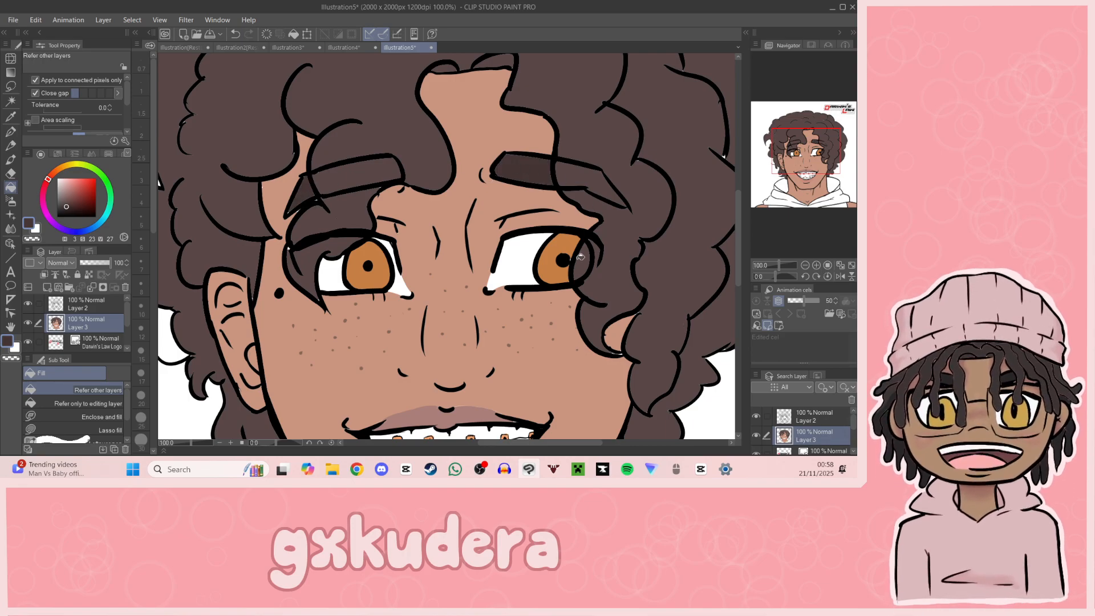
pyautogui.click(581, 180)
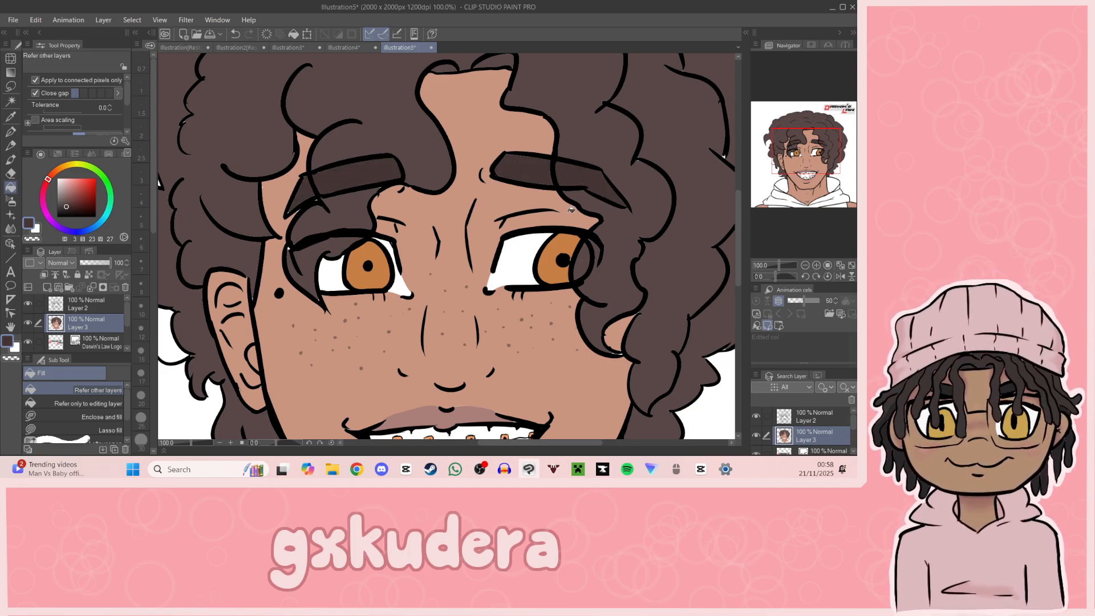
# Step: Try erasing the upper eyelid lines that run through the curls on Layer 2, and undo the erasing
pyautogui.moveTo(830, 159); pyautogui.dragTo(816, 195)
pyautogui.click(804, 265)
pyautogui.click(804, 265)
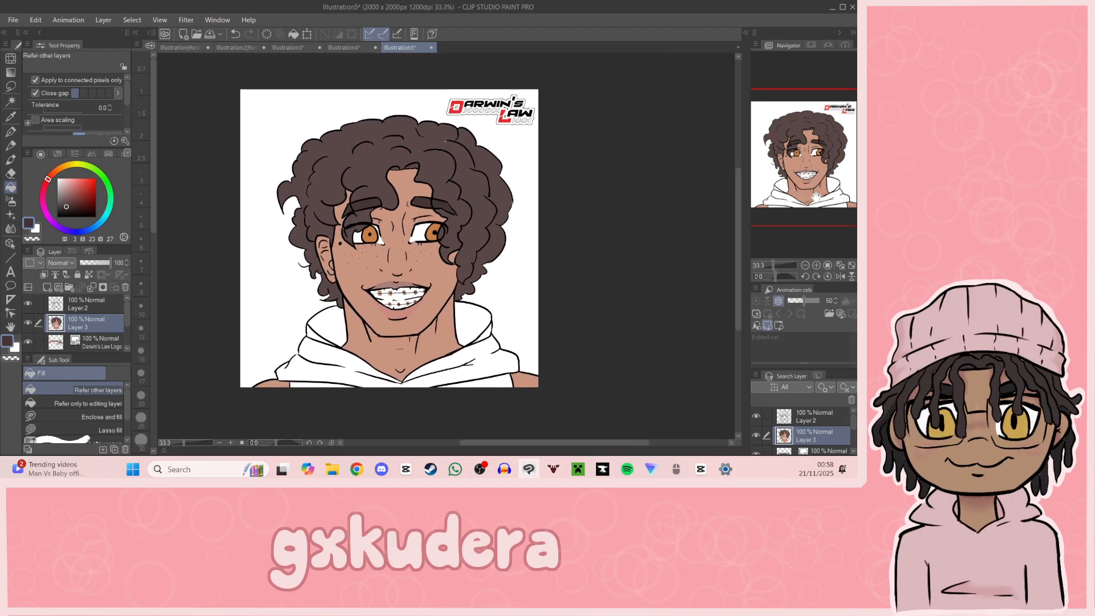
pyautogui.click(816, 265)
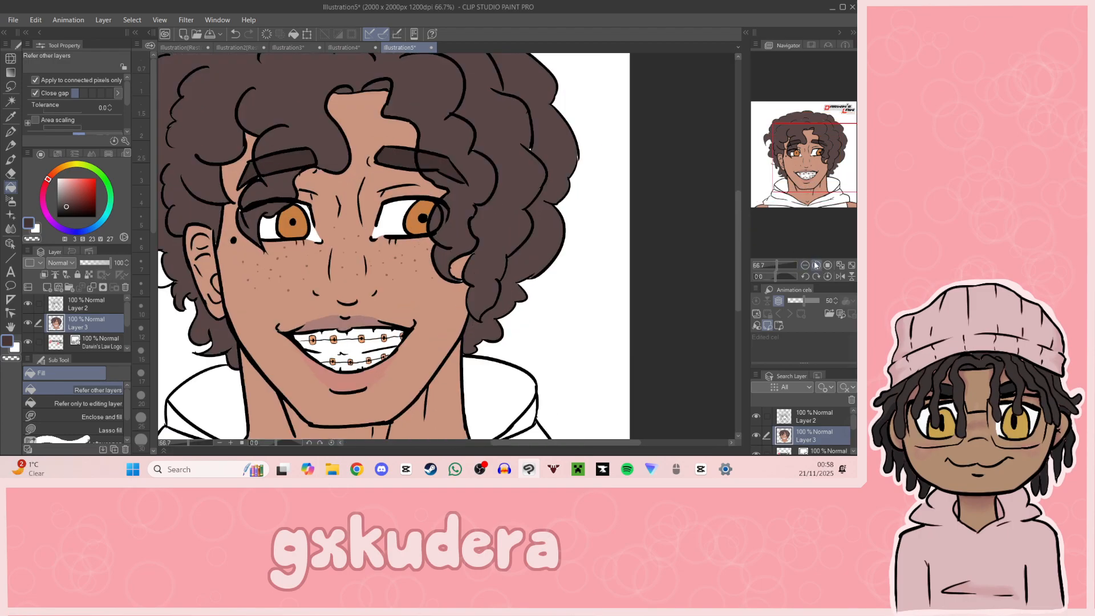
pyautogui.click(815, 264)
pyautogui.moveTo(794, 169); pyautogui.dragTo(782, 171)
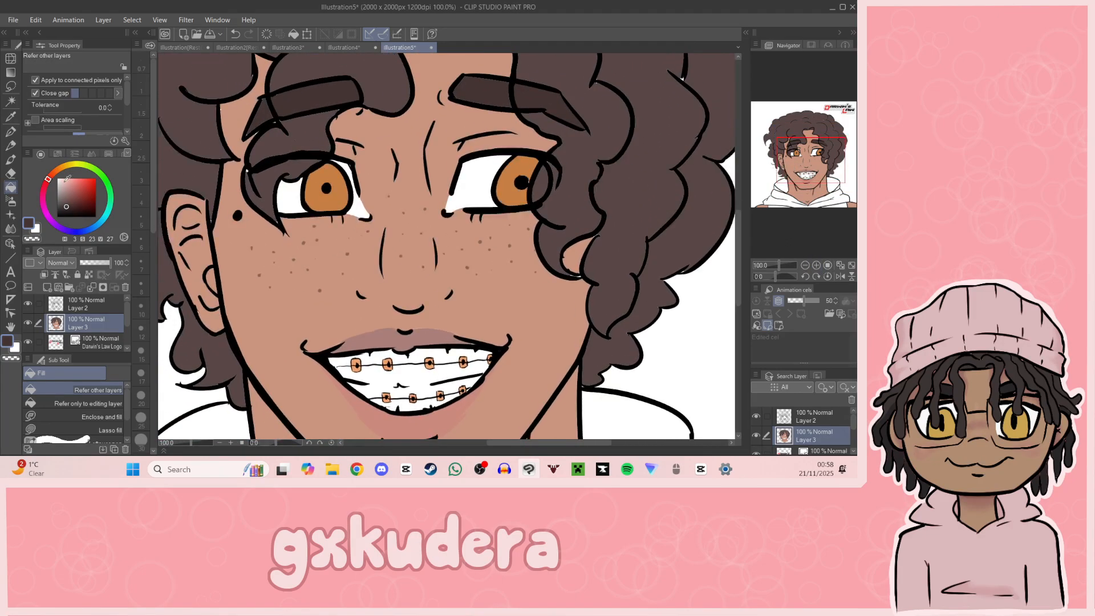
pyautogui.click(11, 174)
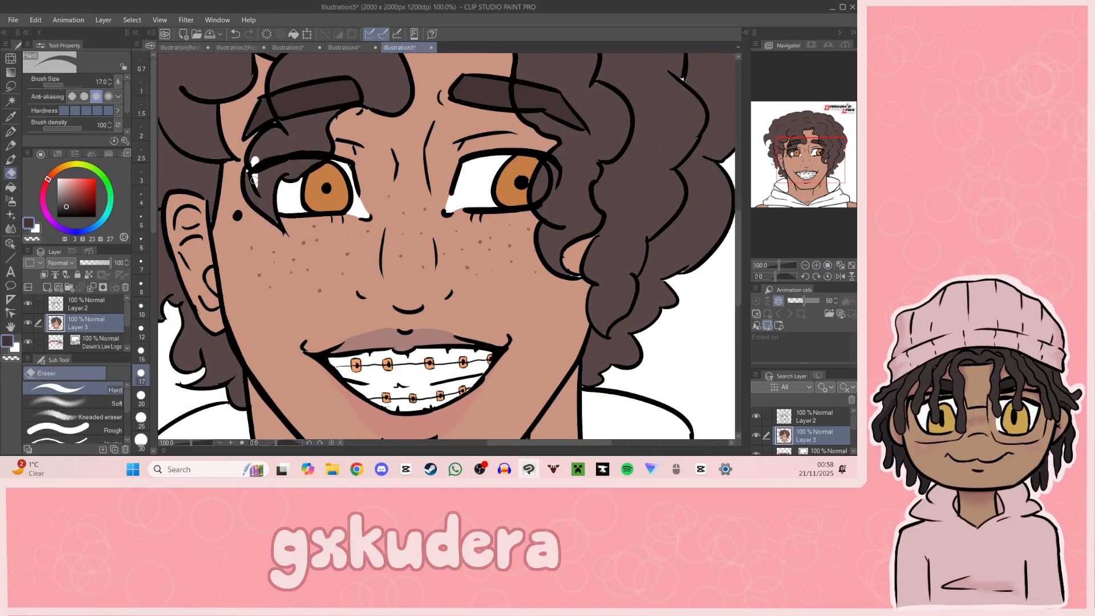
pyautogui.click(88, 303)
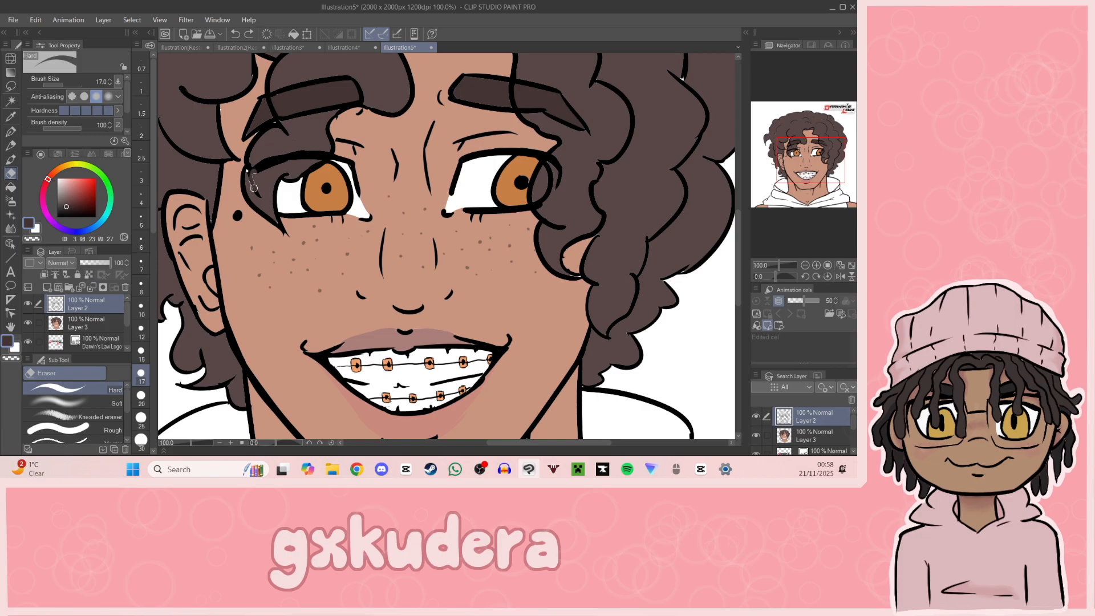
pyautogui.moveTo(272, 158); pyautogui.dragTo(320, 154)
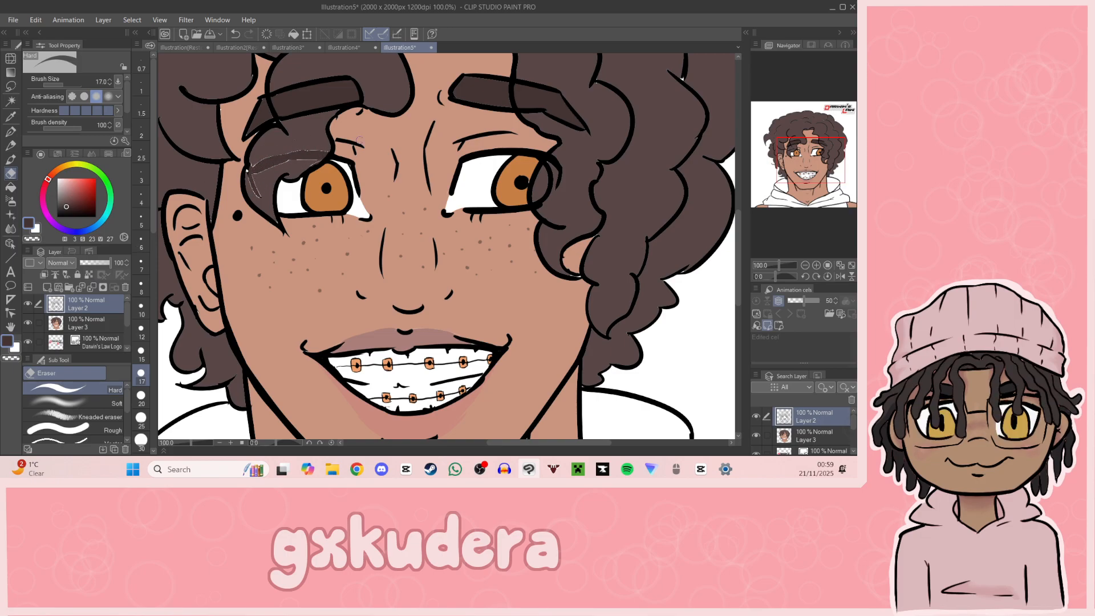
pyautogui.moveTo(831, 155); pyautogui.dragTo(821, 157)
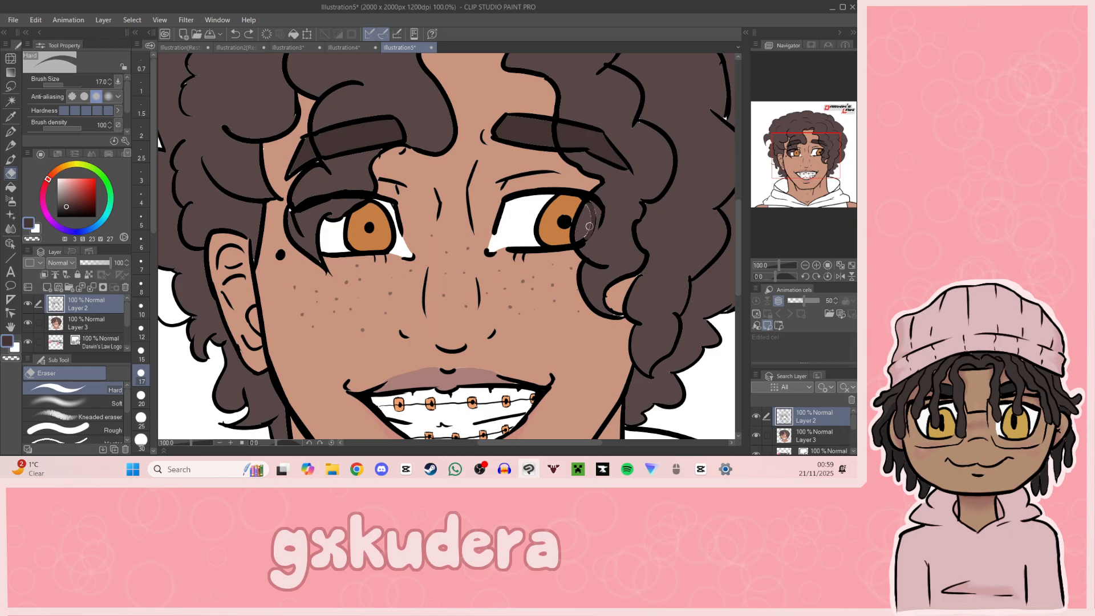
pyautogui.moveTo(828, 174)
pyautogui.mouseDown()
pyautogui.moveTo(836, 190)
pyautogui.moveTo(846, 164)
pyautogui.moveTo(807, 164)
pyautogui.mouseUp()
pyautogui.hotkey('ctrl', 'z')
# Step: Set the G-pen colour to black and draw a short stray hair off the outer curls on Layer 2
pyautogui.press('p')
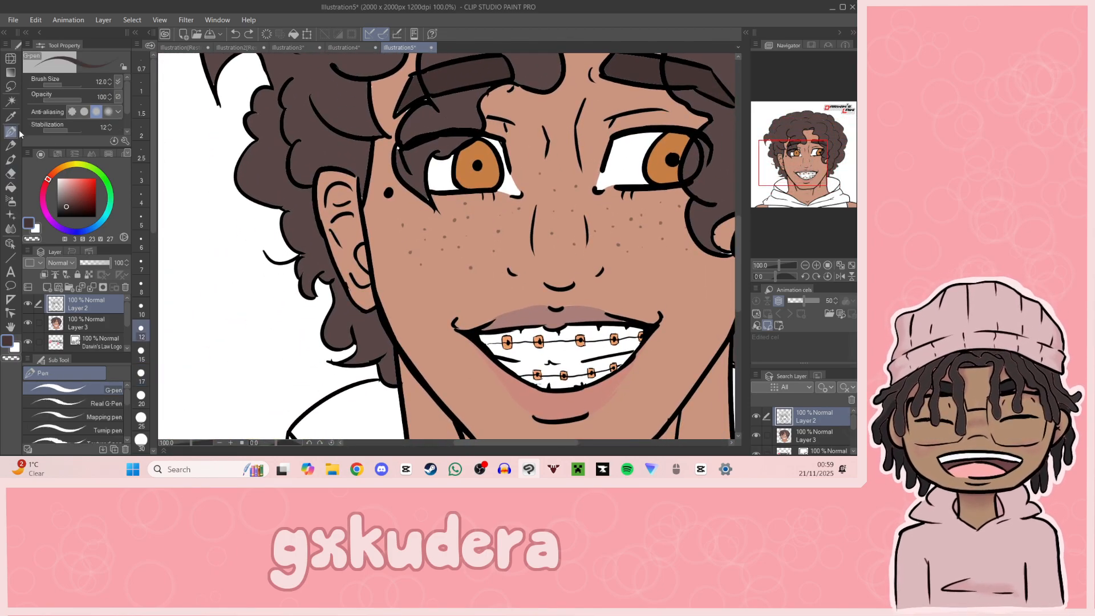
pyautogui.moveTo(789, 162); pyautogui.dragTo(809, 142)
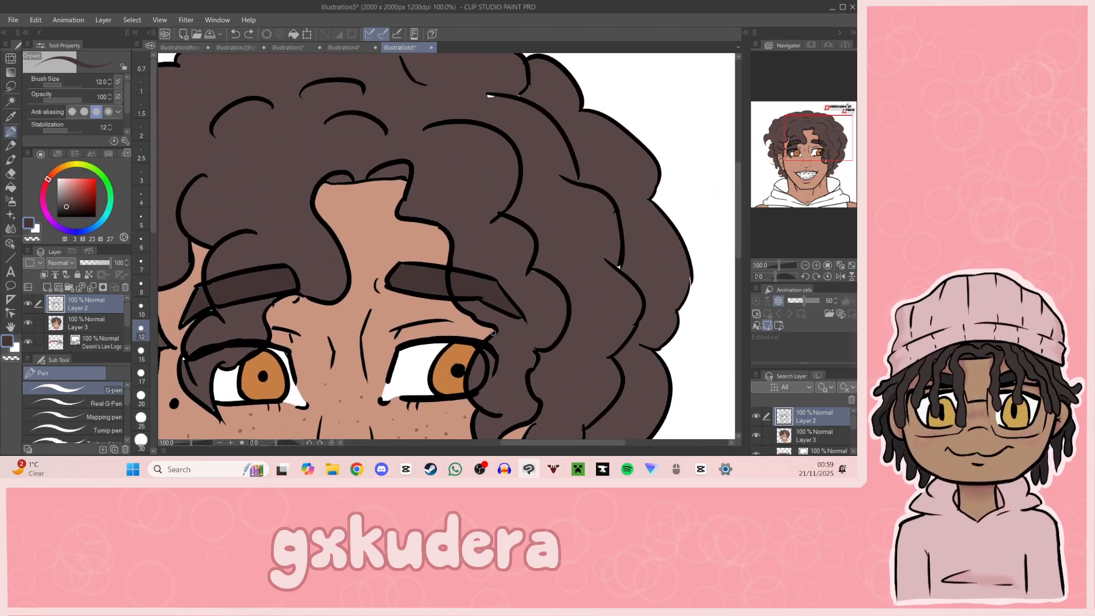
pyautogui.moveTo(495, 330); pyautogui.dragTo(477, 323)
pyautogui.moveTo(65, 210); pyautogui.dragTo(1, 291)
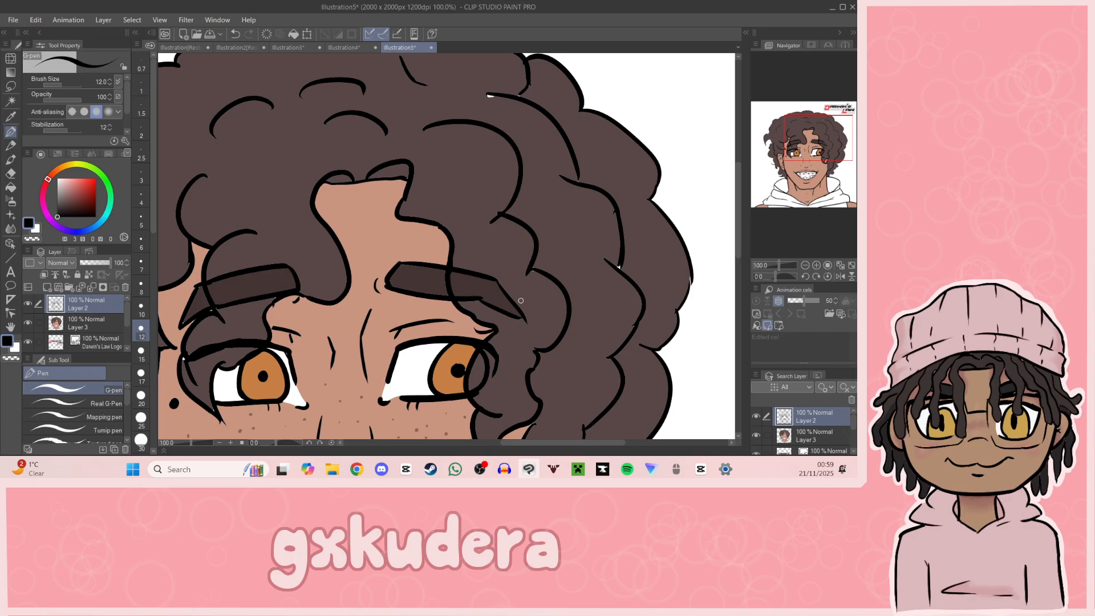
pyautogui.moveTo(816, 183); pyautogui.dragTo(799, 152)
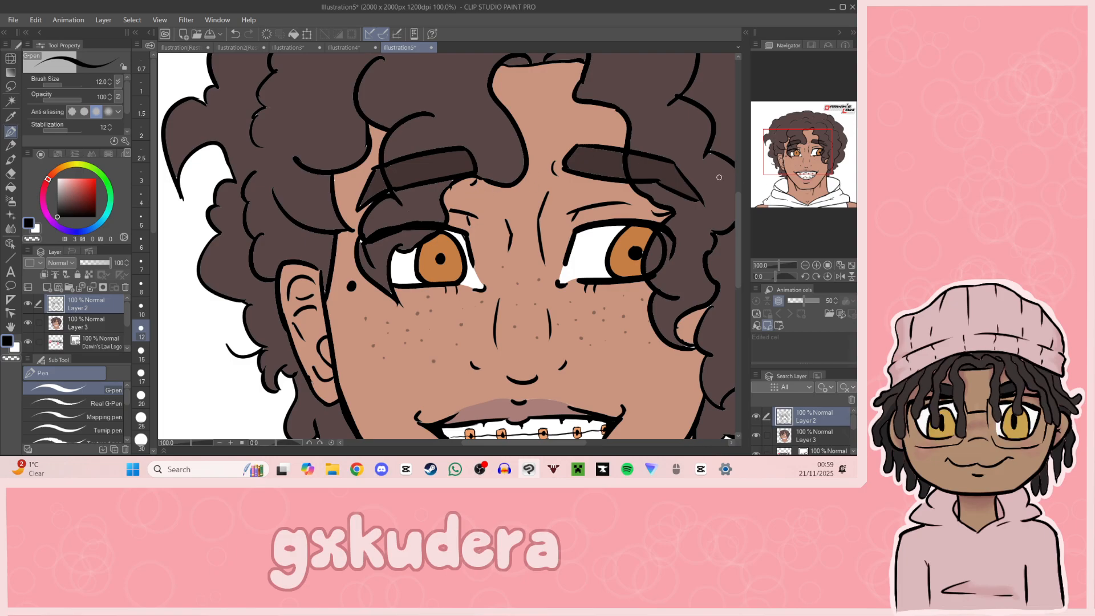
pyautogui.moveTo(800, 173); pyautogui.dragTo(828, 192)
pyautogui.moveTo(571, 203); pyautogui.dragTo(598, 203)
pyautogui.moveTo(840, 176); pyautogui.dragTo(845, 127)
pyautogui.hotkey('ctrl', 'z')
pyautogui.moveTo(539, 242); pyautogui.dragTo(567, 240)
# Step: Draw a thin stray hair rising from the top outline of the hair, redoing the stroke until it fits
pyautogui.moveTo(833, 184); pyautogui.dragTo(802, 123)
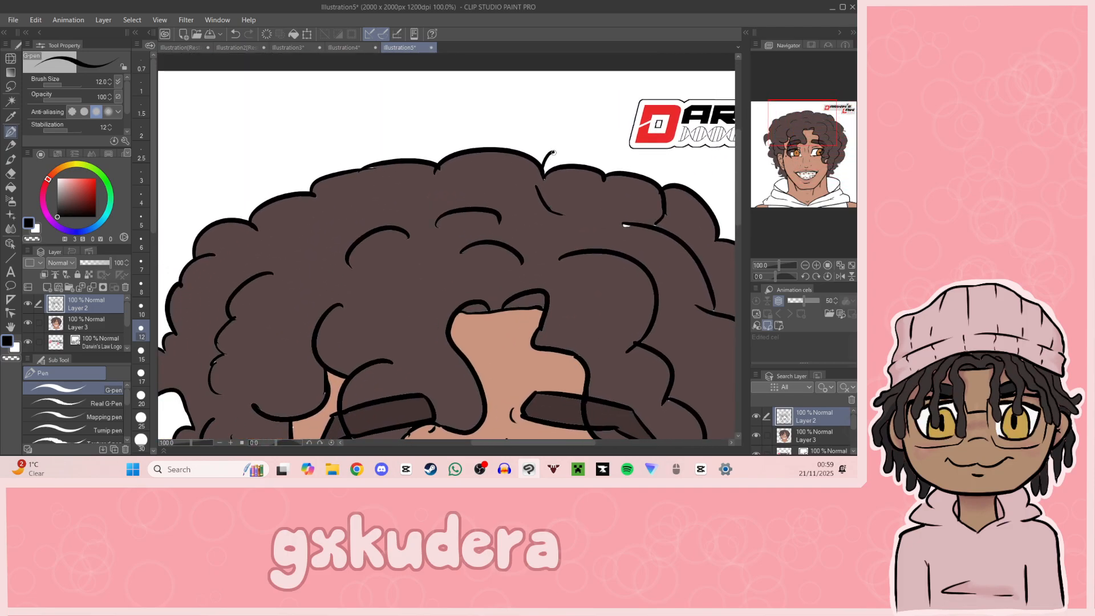
pyautogui.hotkey('ctrl', 'z')
pyautogui.moveTo(544, 173); pyautogui.dragTo(546, 135)
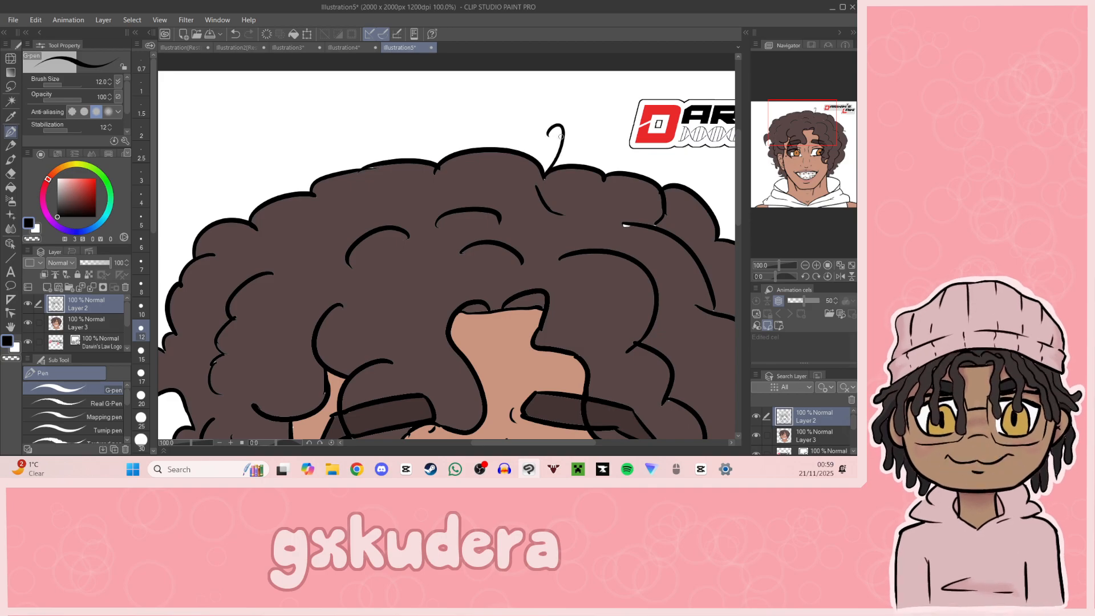
pyautogui.moveTo(837, 169); pyautogui.dragTo(810, 132)
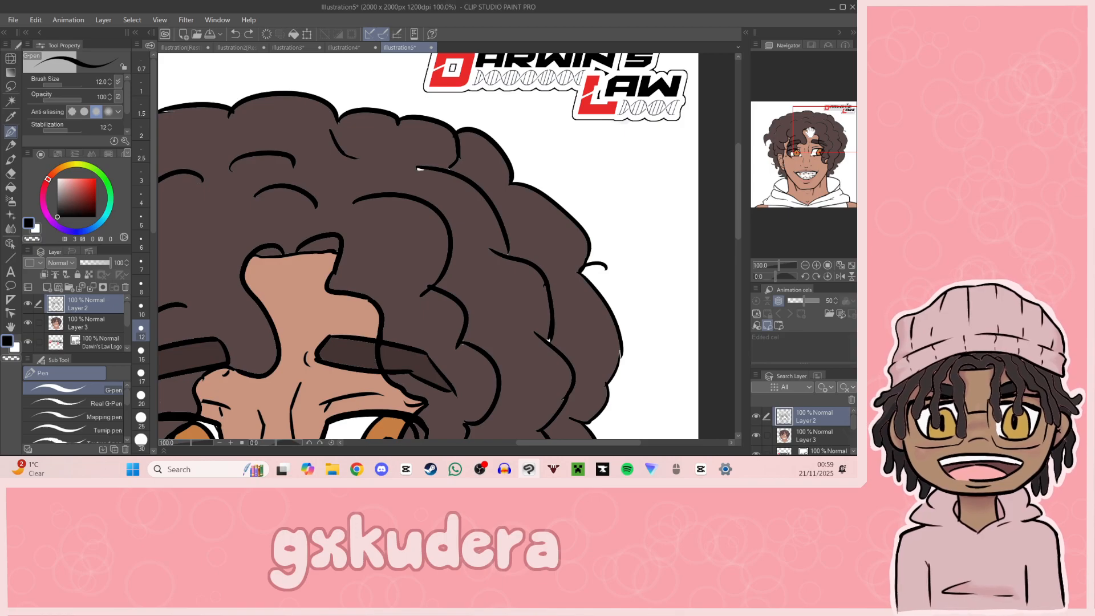
pyautogui.moveTo(810, 133); pyautogui.dragTo(771, 120)
pyautogui.moveTo(395, 191); pyautogui.dragTo(409, 166)
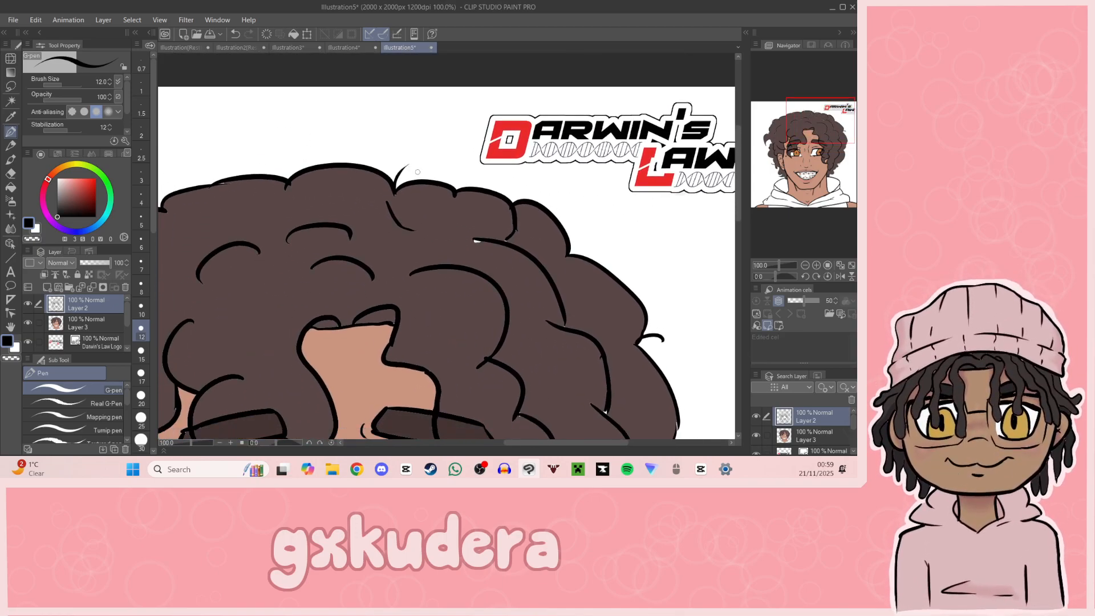
# Step: Add thin curved flyaway strands along the upper outline of the curls on the ear side of the head
pyautogui.moveTo(808, 150); pyautogui.dragTo(774, 159)
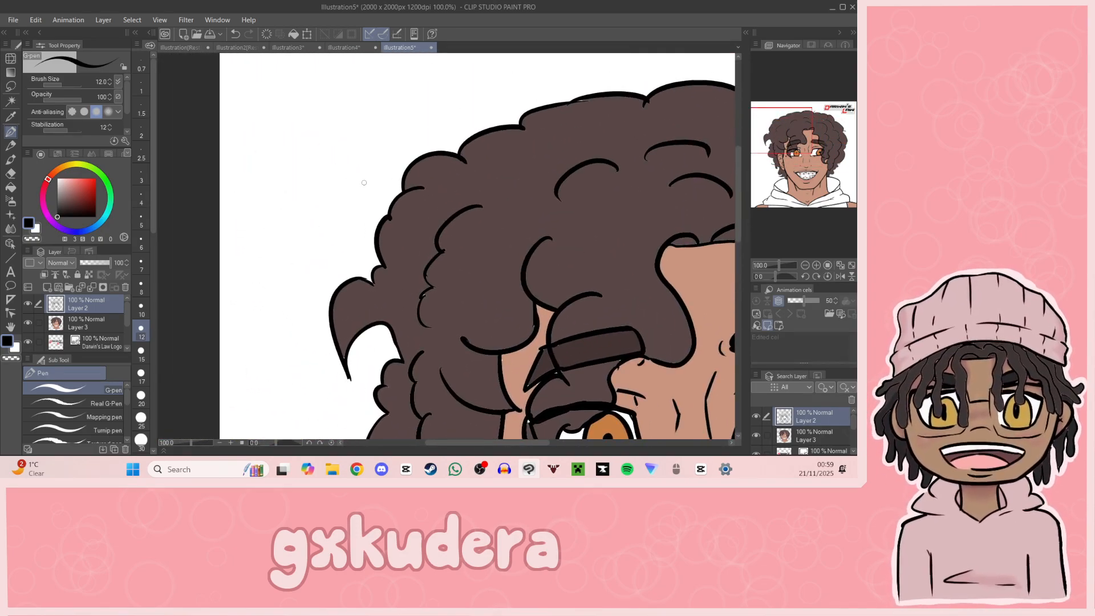
pyautogui.moveTo(402, 188); pyautogui.dragTo(371, 240)
pyautogui.moveTo(788, 141); pyautogui.dragTo(794, 109)
pyautogui.moveTo(412, 214); pyautogui.dragTo(465, 191)
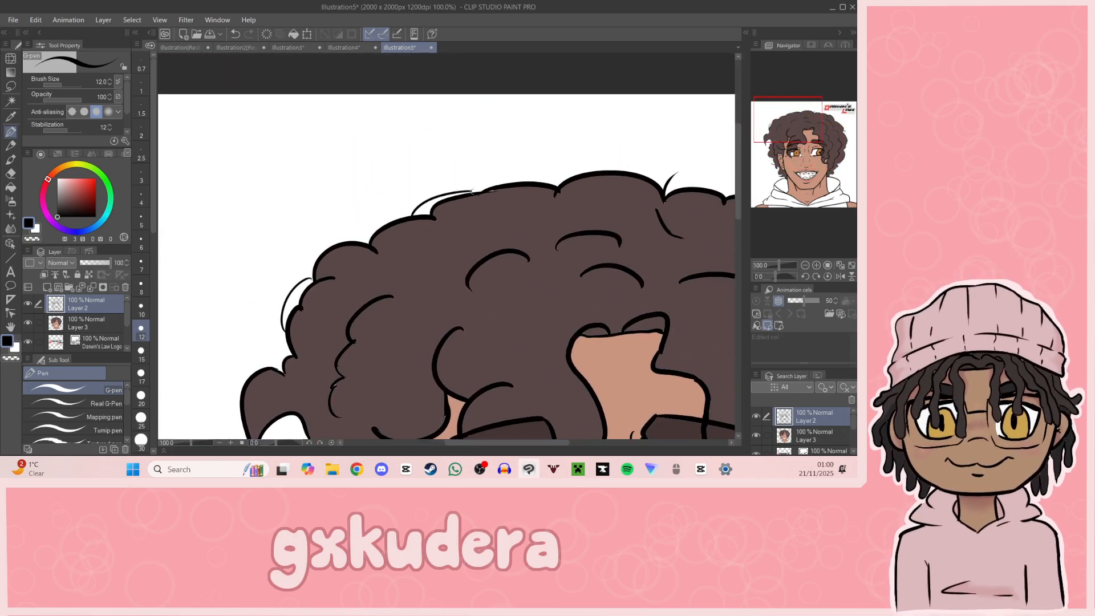
# Step: Draw fine stray strands along the lower curls beside the ear and on the opposite side of the face
pyautogui.moveTo(808, 146); pyautogui.dragTo(781, 164)
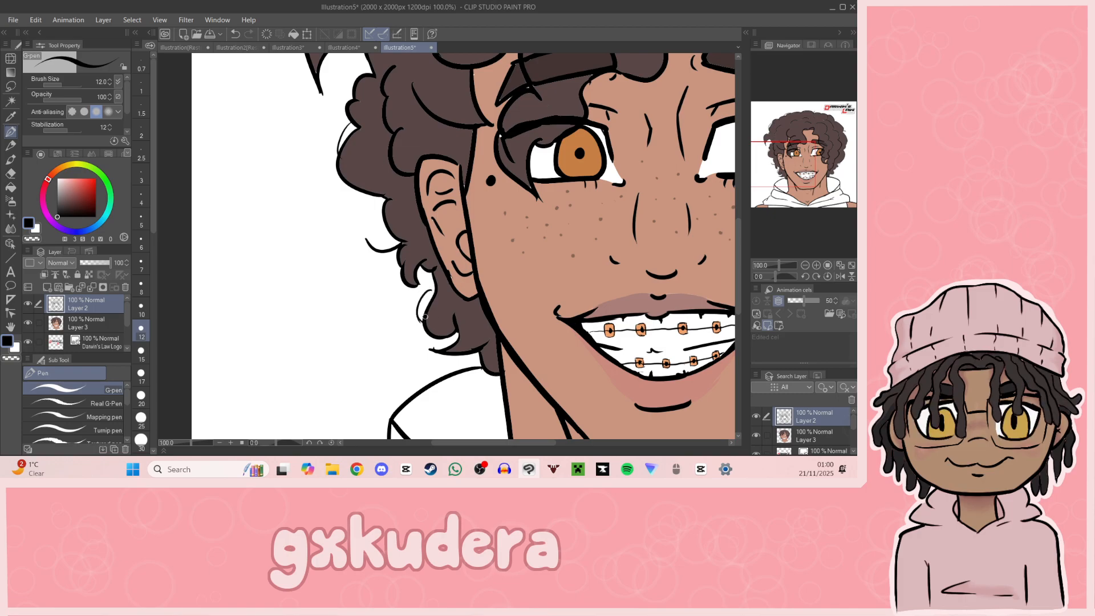
pyautogui.moveTo(839, 168); pyautogui.dragTo(841, 147)
pyautogui.moveTo(462, 288); pyautogui.dragTo(468, 310)
pyautogui.moveTo(820, 168)
pyautogui.mouseDown()
pyautogui.moveTo(801, 159)
pyautogui.moveTo(814, 162)
pyautogui.mouseUp()
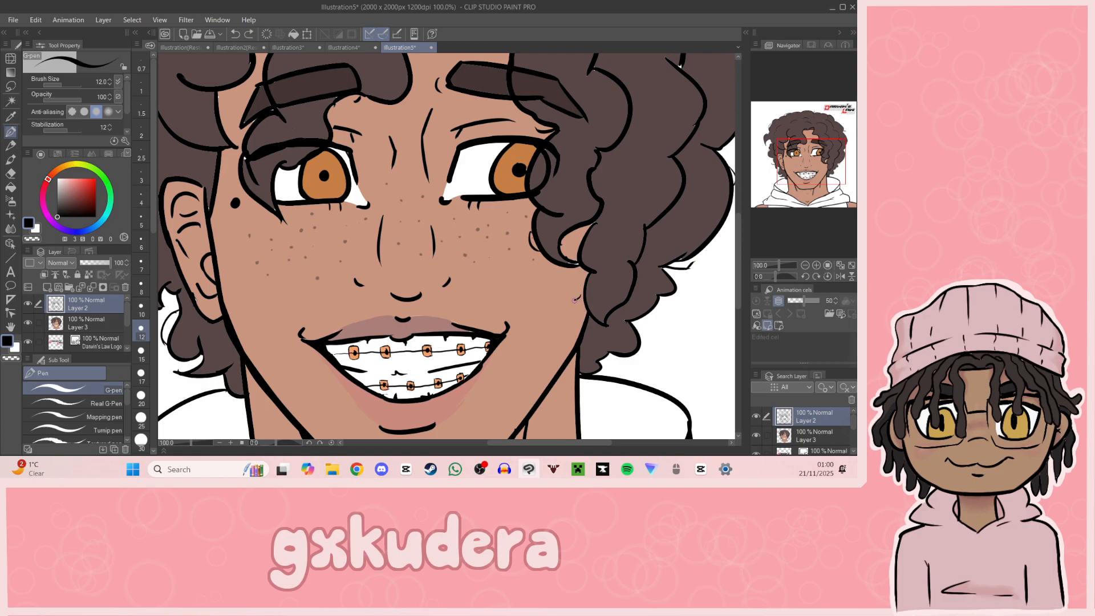
# Step: Draw a thin strand along the edge of the curl hanging over the forehead
pyautogui.moveTo(819, 179); pyautogui.dragTo(806, 133)
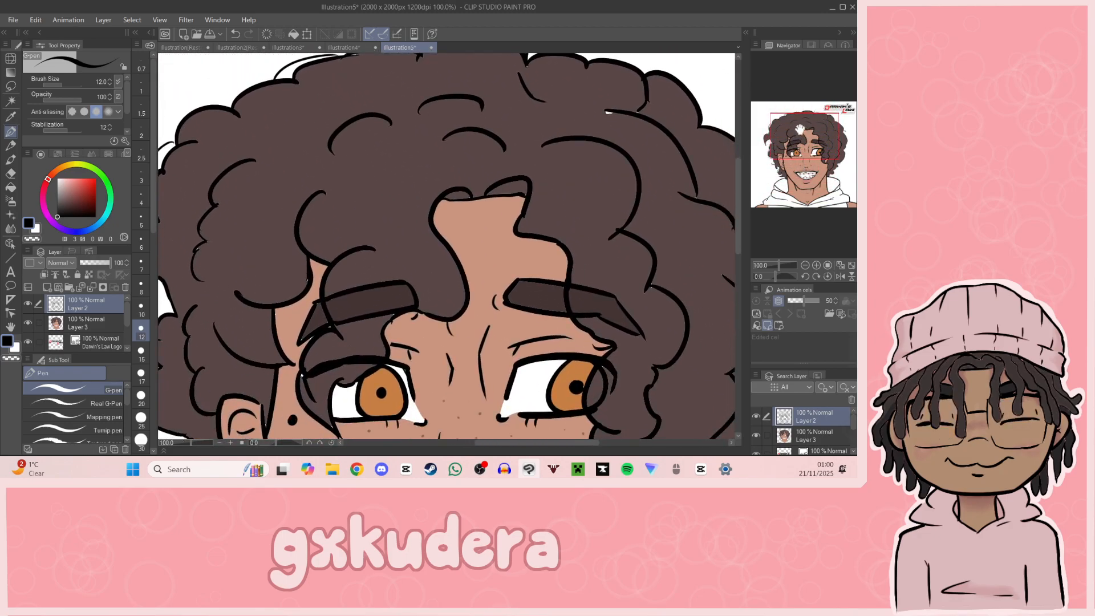
pyautogui.moveTo(439, 228); pyautogui.dragTo(468, 266)
pyautogui.hotkey('ctrl', 'z')
pyautogui.moveTo(434, 223); pyautogui.dragTo(468, 278)
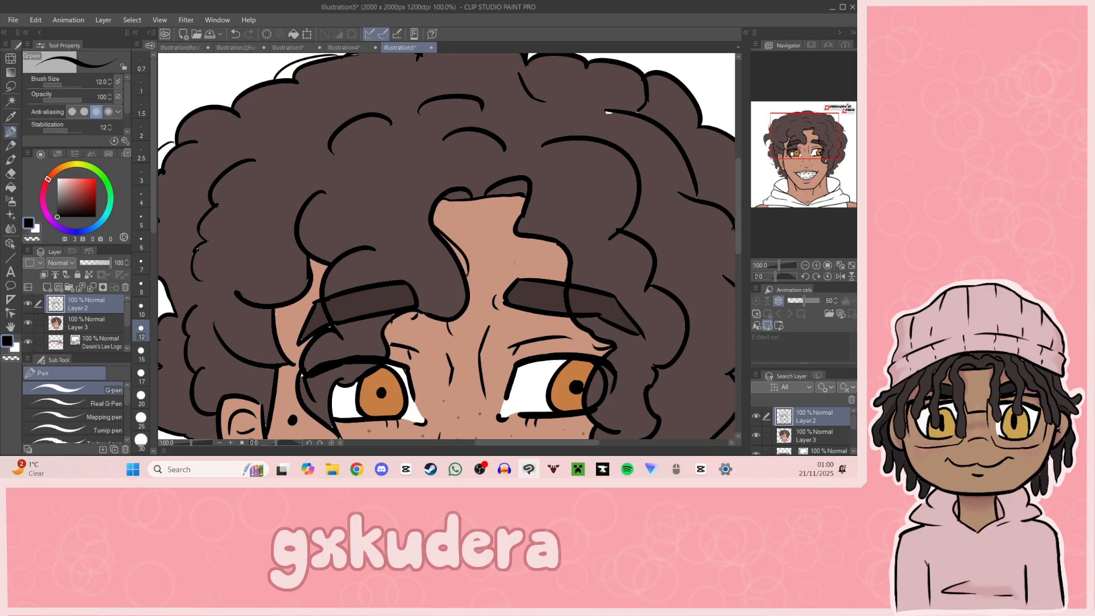
# Step: Try drawing thin stray strands by the tip of the curl sticking out from the hair, and undo them
pyautogui.click(800, 266)
pyautogui.moveTo(821, 180); pyautogui.dragTo(801, 150)
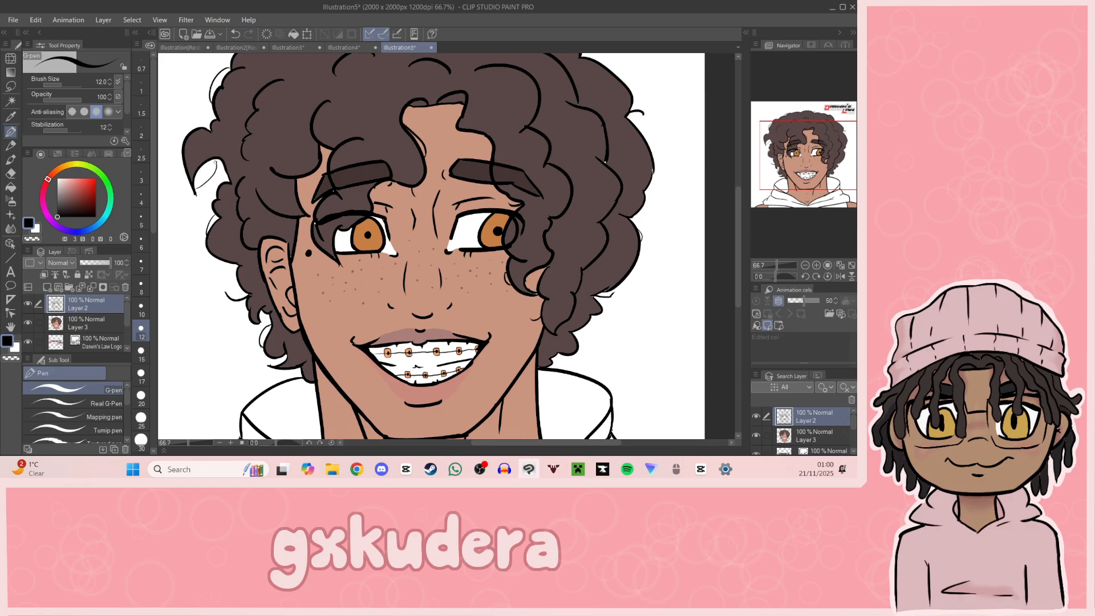
pyautogui.hotkey('ctrl', 'z')
pyautogui.hotkey('ctrl', 'z')
pyautogui.moveTo(182, 148); pyautogui.dragTo(194, 180)
pyautogui.hotkey('ctrl', 'z')
# Step: Set the drawing colour to a dark grey with saturation 4 and value 28 for the hood
pyautogui.moveTo(834, 188); pyautogui.dragTo(826, 214)
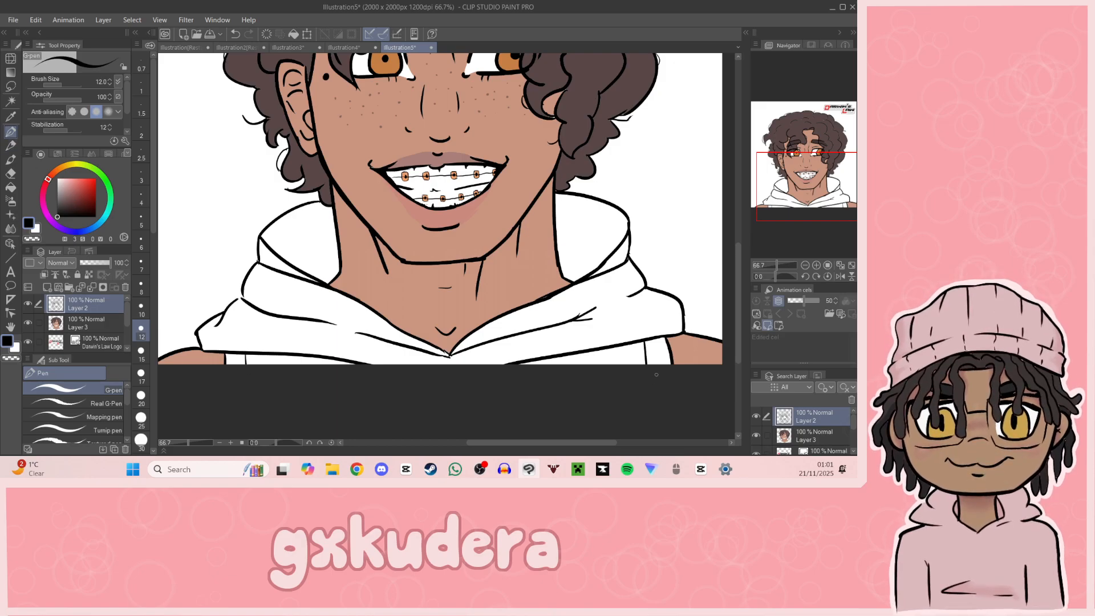
pyautogui.press('i')
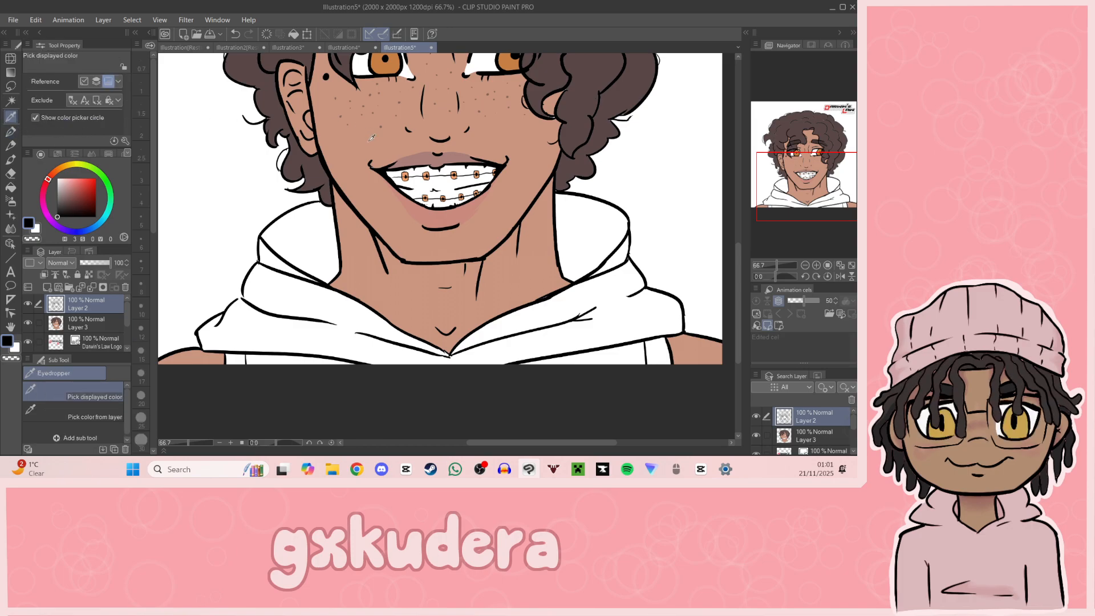
pyautogui.click(322, 251)
pyautogui.click(64, 202)
pyautogui.click(64, 200)
# Step: Try filling both sides of the hood's inner lining with the dark grey on Layer 2, and undo the fills
pyautogui.click(13, 190)
pyautogui.click(317, 258)
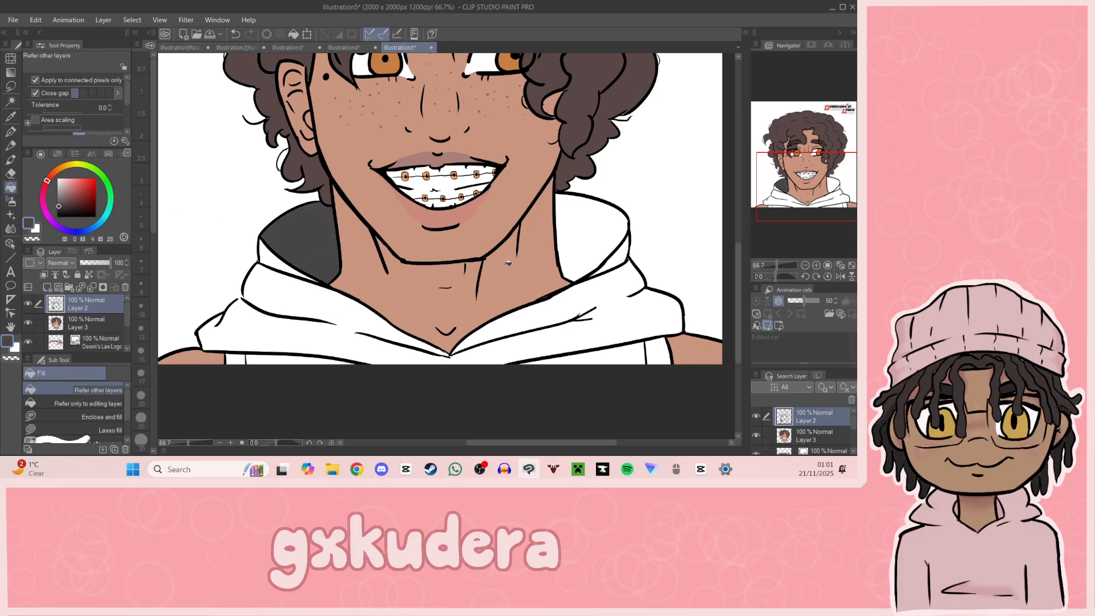
pyautogui.click(588, 242)
pyautogui.click(611, 305)
pyautogui.hotkey('ctrl', 'z')
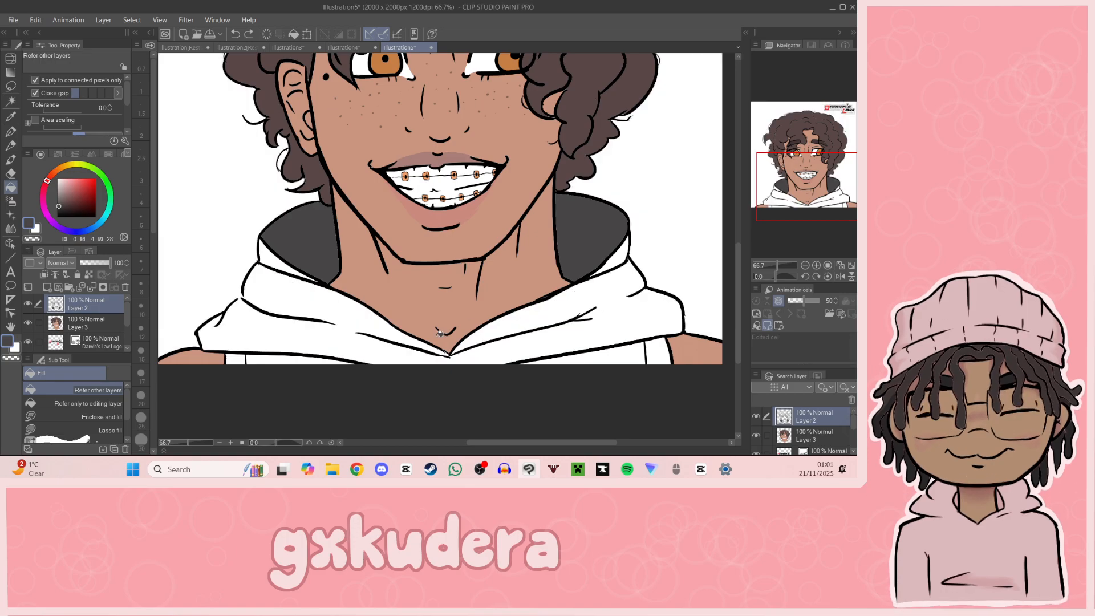
pyautogui.press('p')
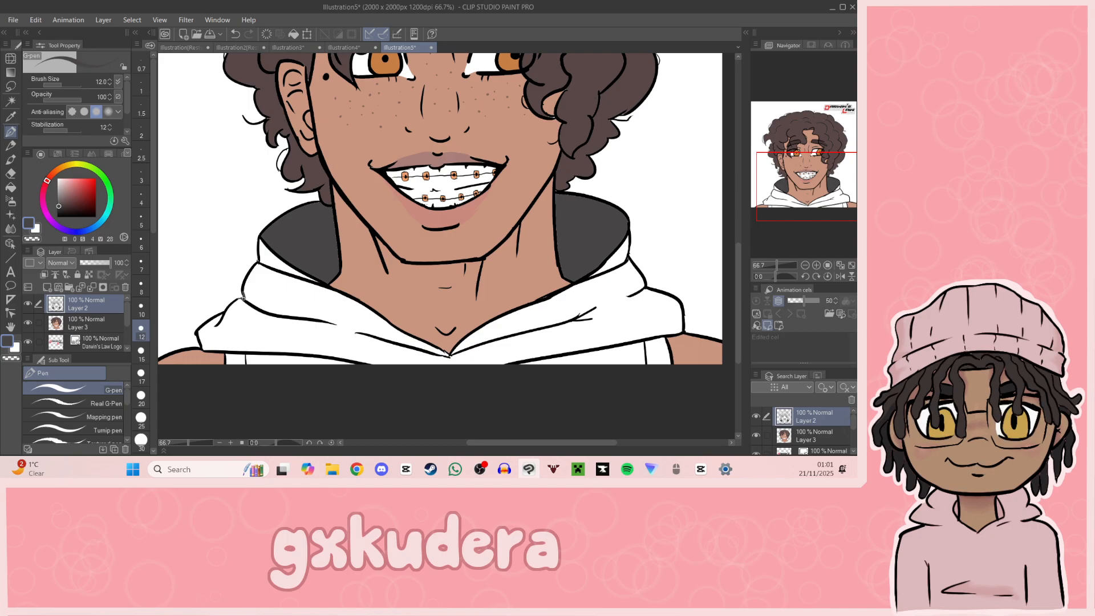
pyautogui.click(10, 187)
pyautogui.hotkey('ctrl', 'z')
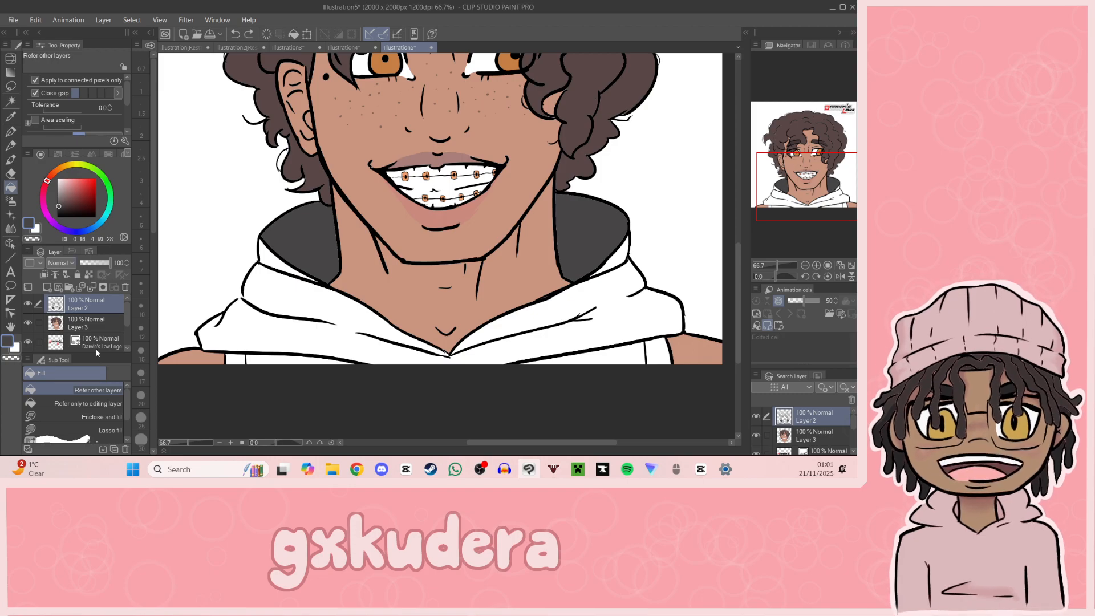
pyautogui.hotkey('ctrl', 'z')
# Step: Fill both sides of the hood's inner lining with the dark grey on Layer 3
pyautogui.click(95, 320)
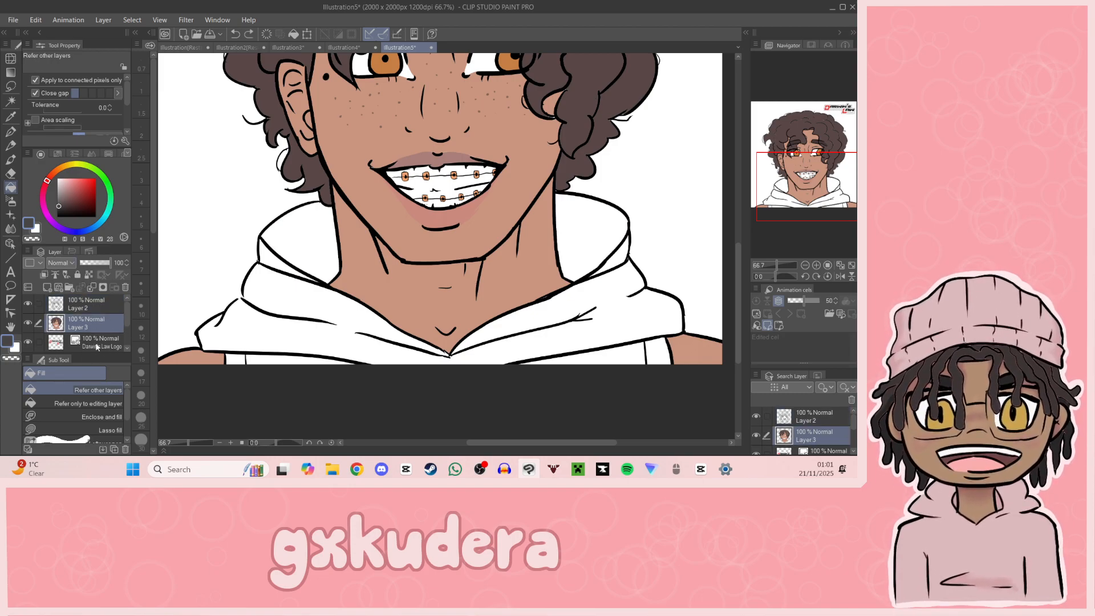
pyautogui.click(317, 247)
pyautogui.click(590, 239)
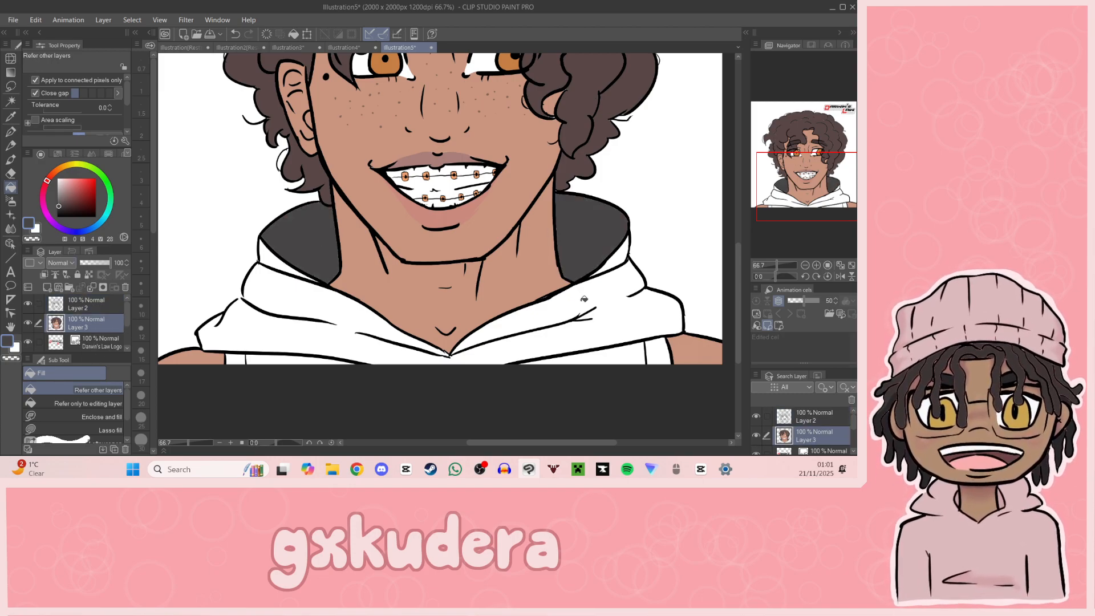
# Step: Fill the hood's outer folds and the hoodie's chest area beneath them with the dark grey on Layer 3
pyautogui.press('p')
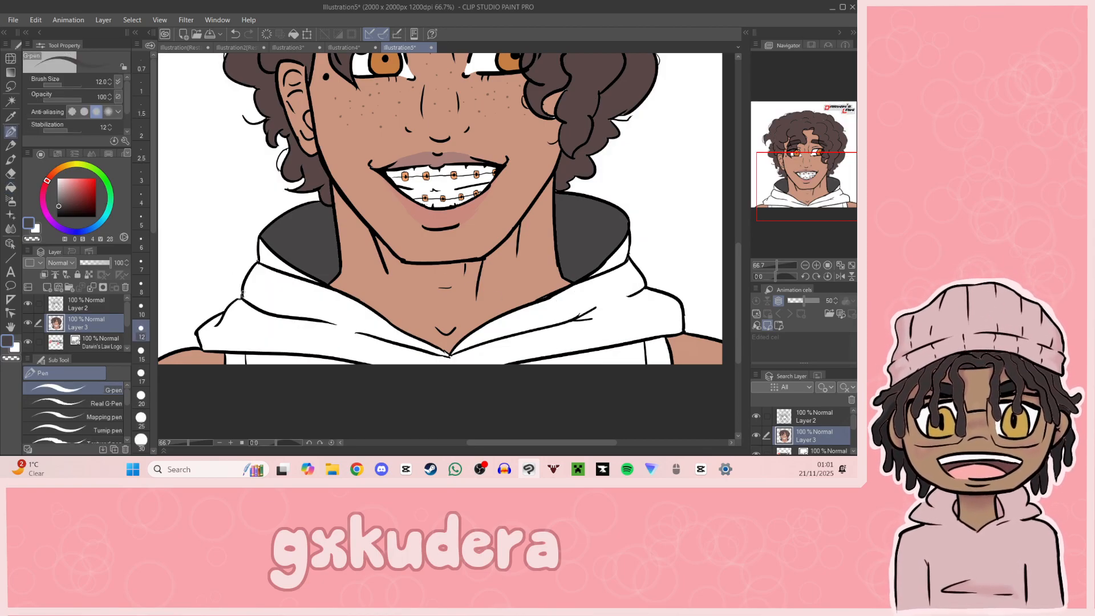
pyautogui.click(10, 188)
pyautogui.click(311, 323)
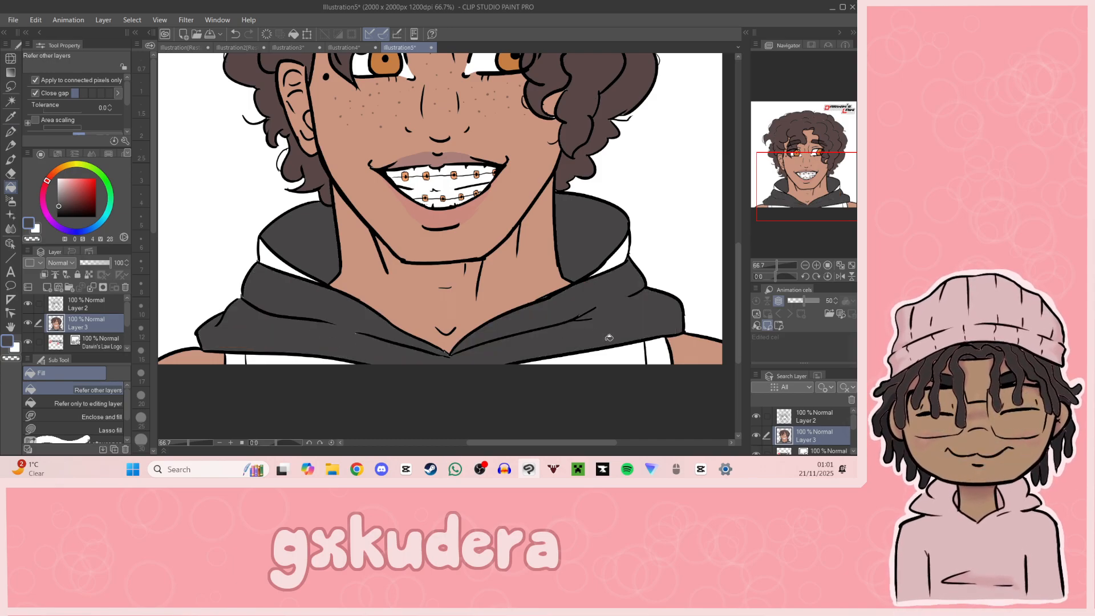
pyautogui.click(311, 358)
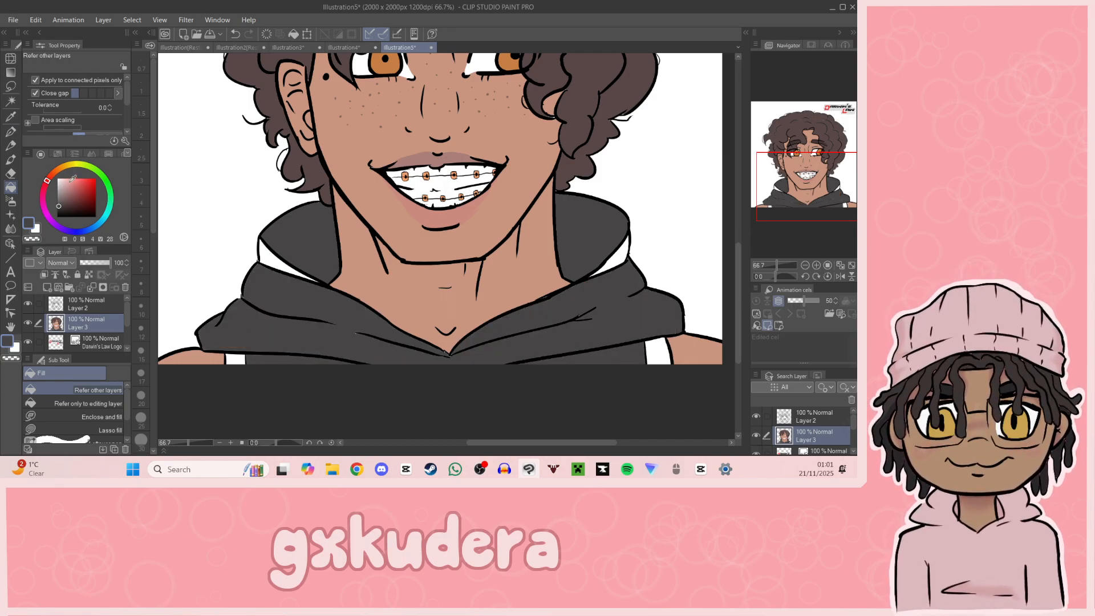
# Step: Fill both hood lining edges and the narrow strips beside the shoulders with golden yellow, hue 39, saturation 65, value 92
pyautogui.click(65, 165)
pyautogui.click(79, 180)
pyautogui.click(82, 181)
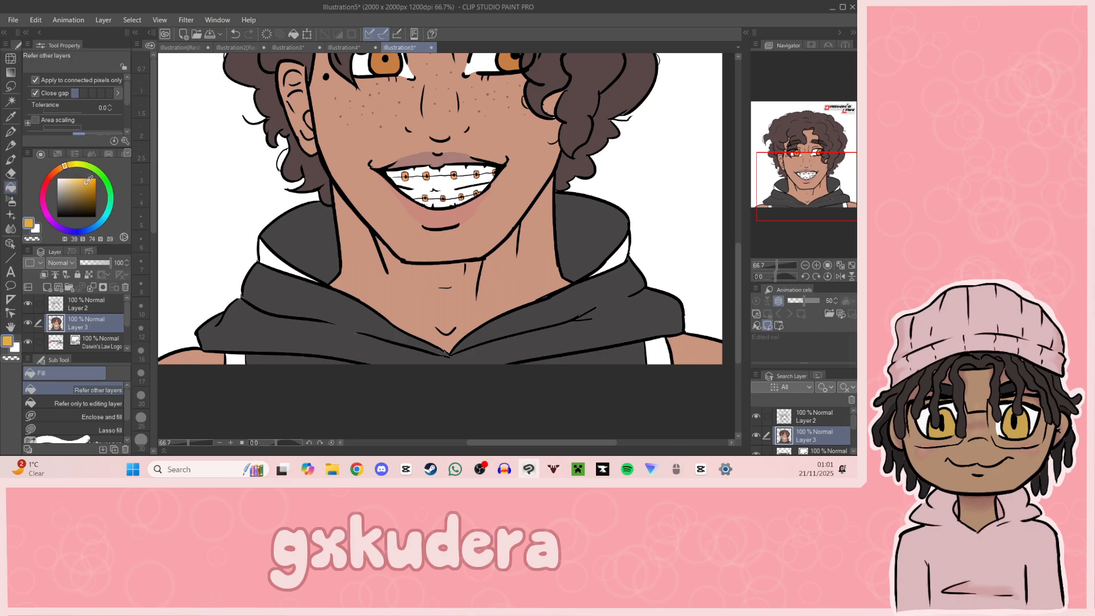
pyautogui.click(279, 257)
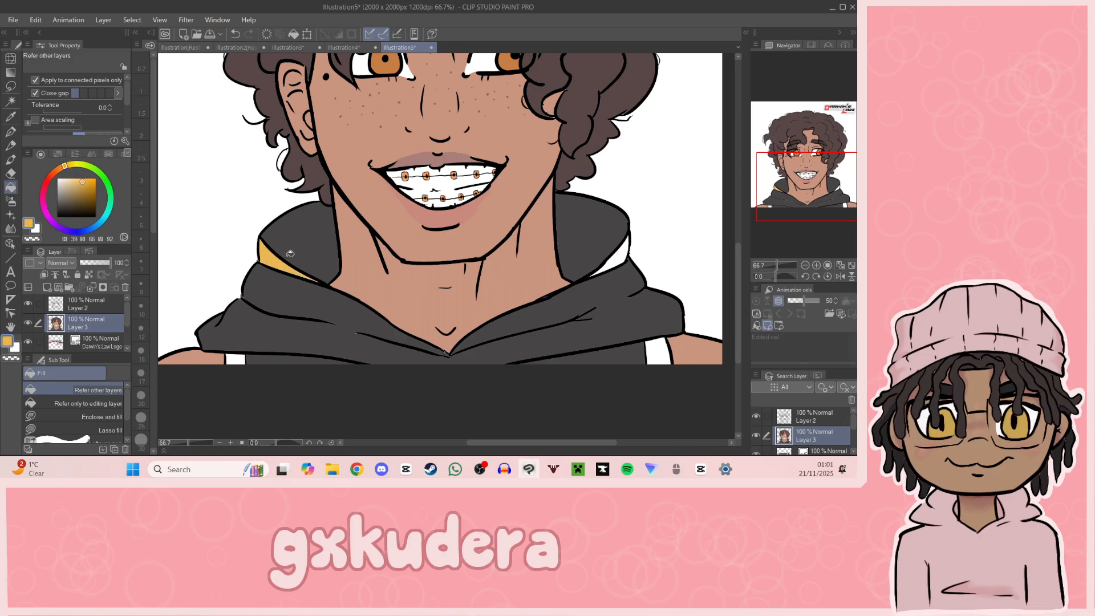
pyautogui.click(611, 261)
pyautogui.click(643, 346)
pyautogui.click(239, 358)
pyautogui.moveTo(839, 244); pyautogui.dragTo(801, 208)
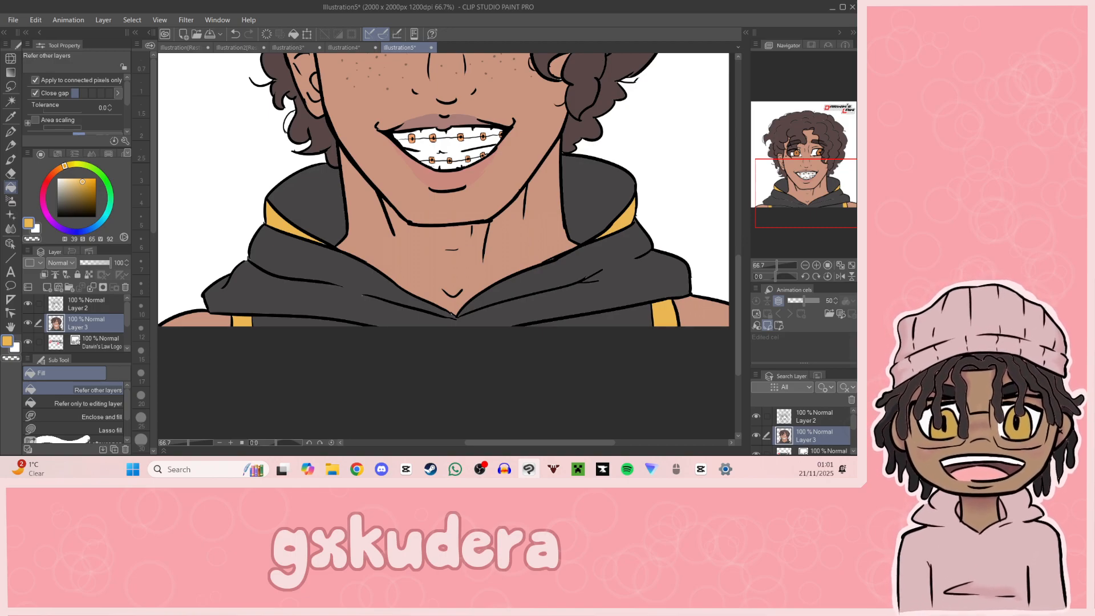
# Step: Switch to the Chrome window
pyautogui.hotkey('alt', 'Tab')
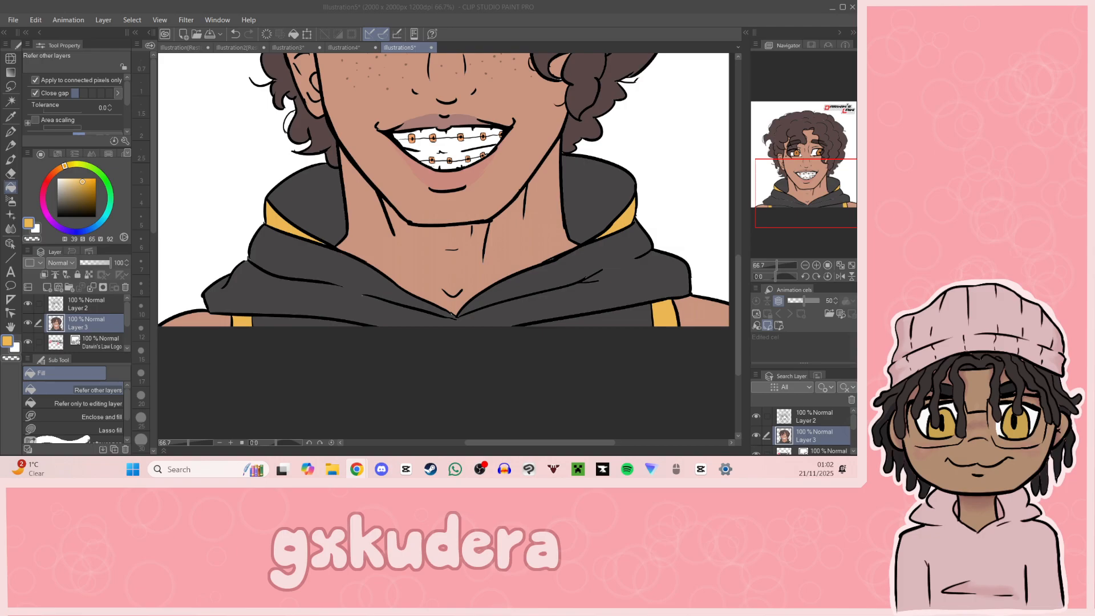
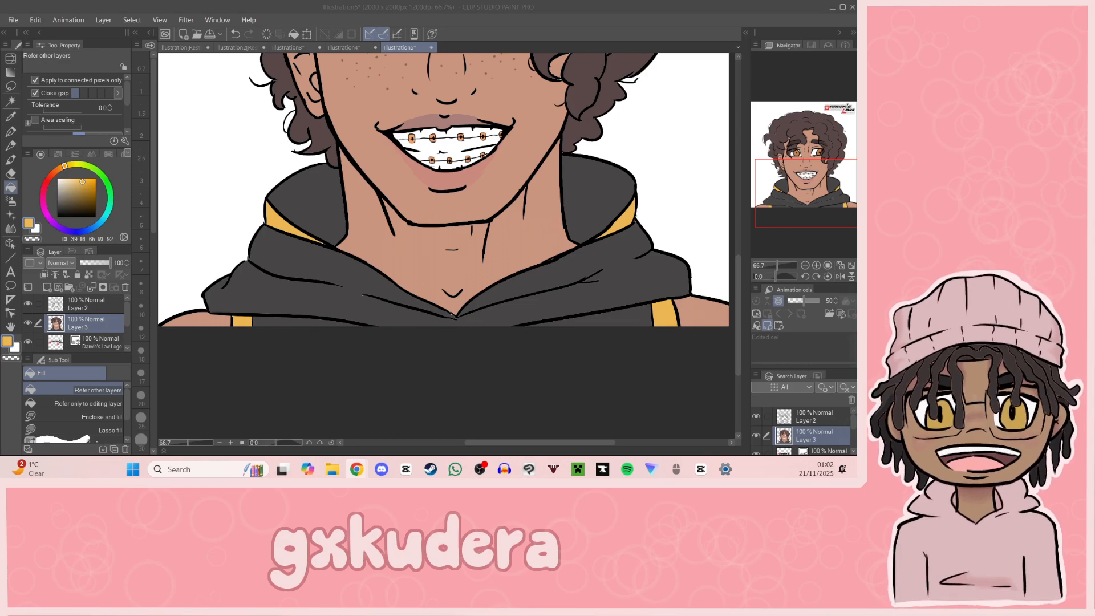
# Step: Erase the line segments on Layer 2 that separate the yellow lining edges from the hood's outer folds on both sides
pyautogui.click(11, 173)
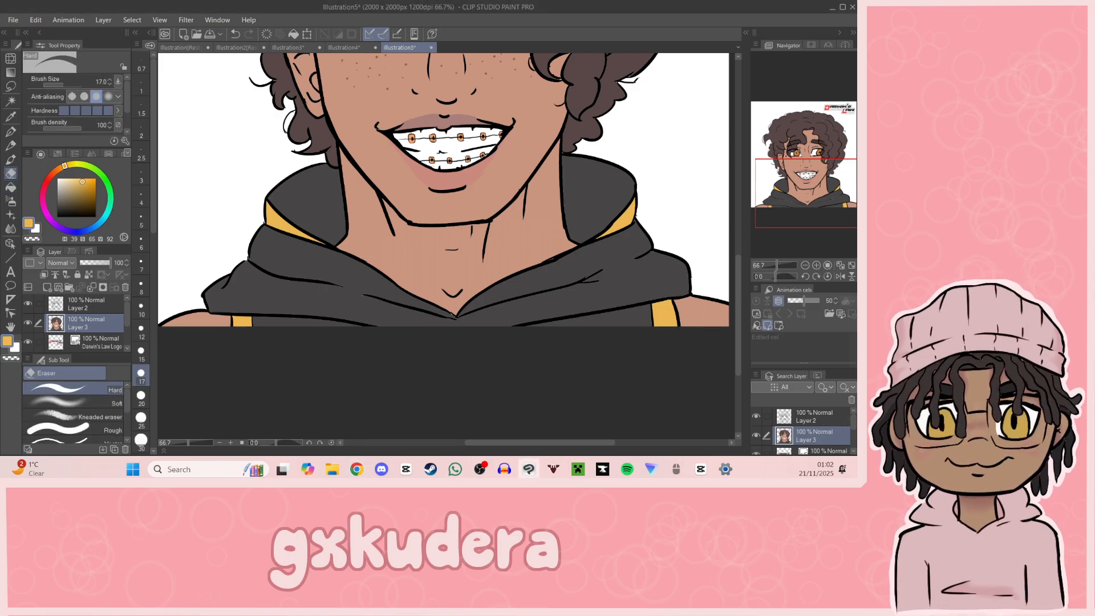
pyautogui.click(104, 305)
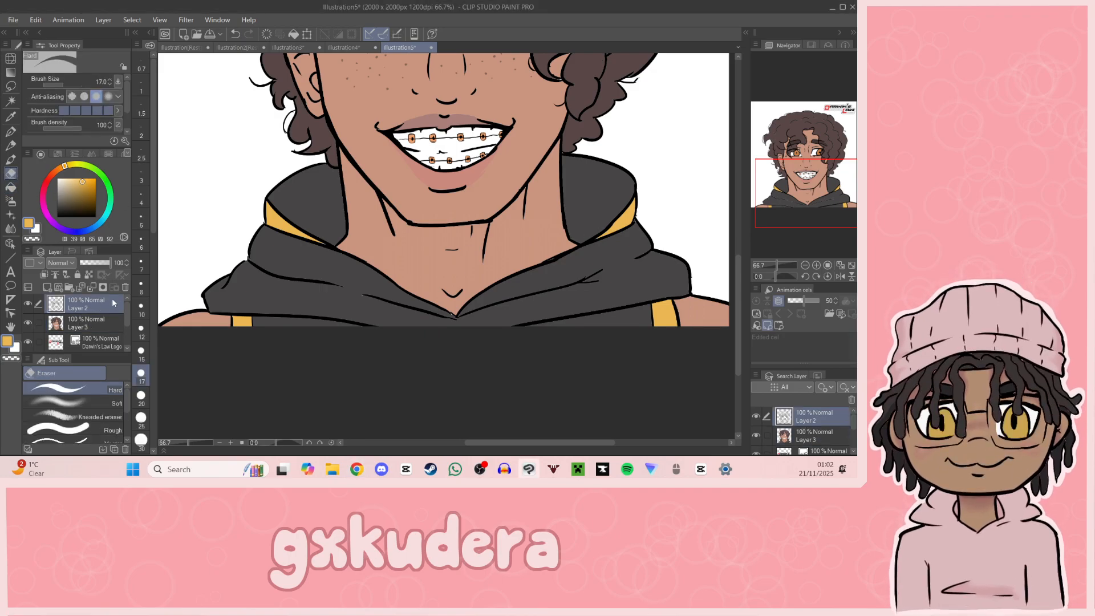
pyautogui.moveTo(588, 245); pyautogui.dragTo(629, 224)
pyautogui.moveTo(297, 239)
pyautogui.mouseDown()
pyautogui.moveTo(318, 248)
pyautogui.moveTo(270, 226)
pyautogui.mouseUp()
# Step: Draw black trim lines on Layer 2 along both sides of the hood's V-neckline, using the G-pen at size 12
pyautogui.press('p')
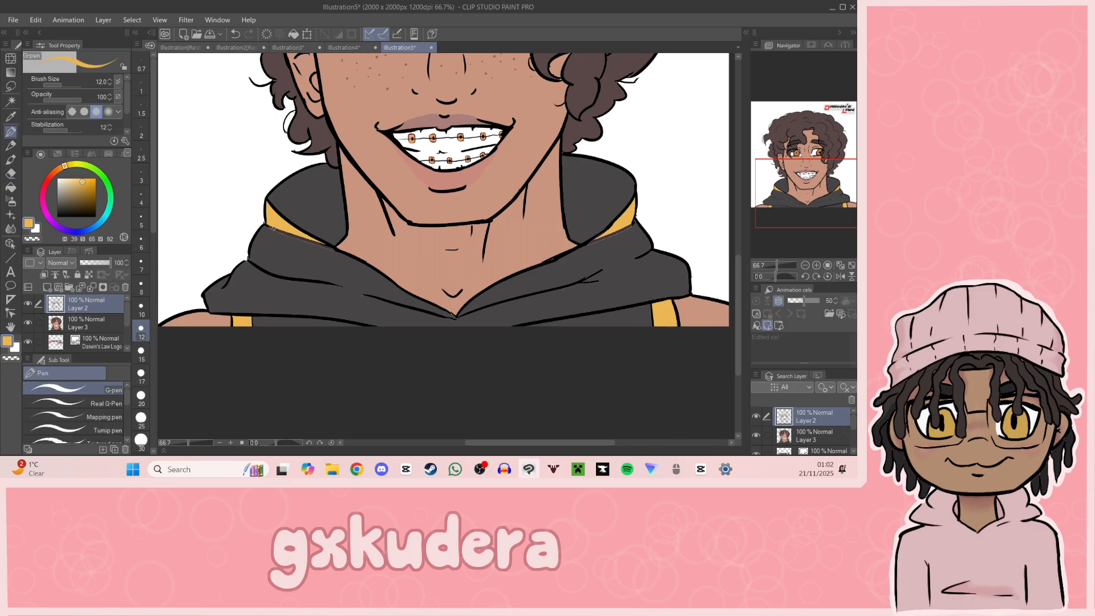
pyautogui.click(57, 216)
pyautogui.moveTo(268, 227); pyautogui.dragTo(458, 320)
pyautogui.hotkey('ctrl', 'z')
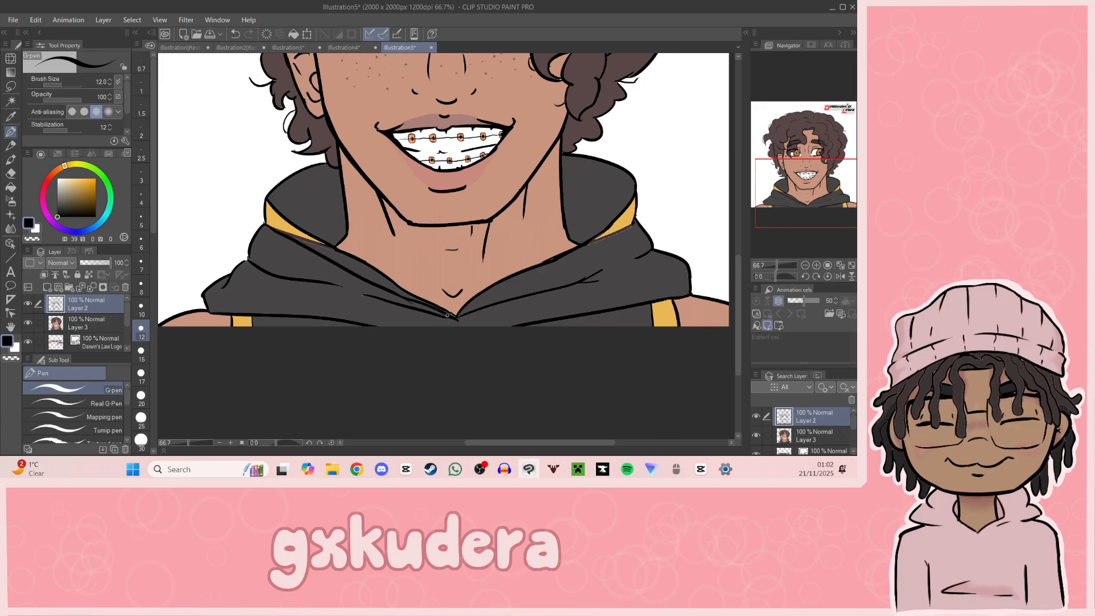
pyautogui.hotkey('ctrl', 'z')
pyautogui.moveTo(403, 298)
pyautogui.mouseDown()
pyautogui.moveTo(458, 320)
pyautogui.moveTo(580, 253)
pyautogui.mouseUp()
pyautogui.hotkey('ctrl', 'z')
pyautogui.moveTo(459, 317); pyautogui.dragTo(637, 222)
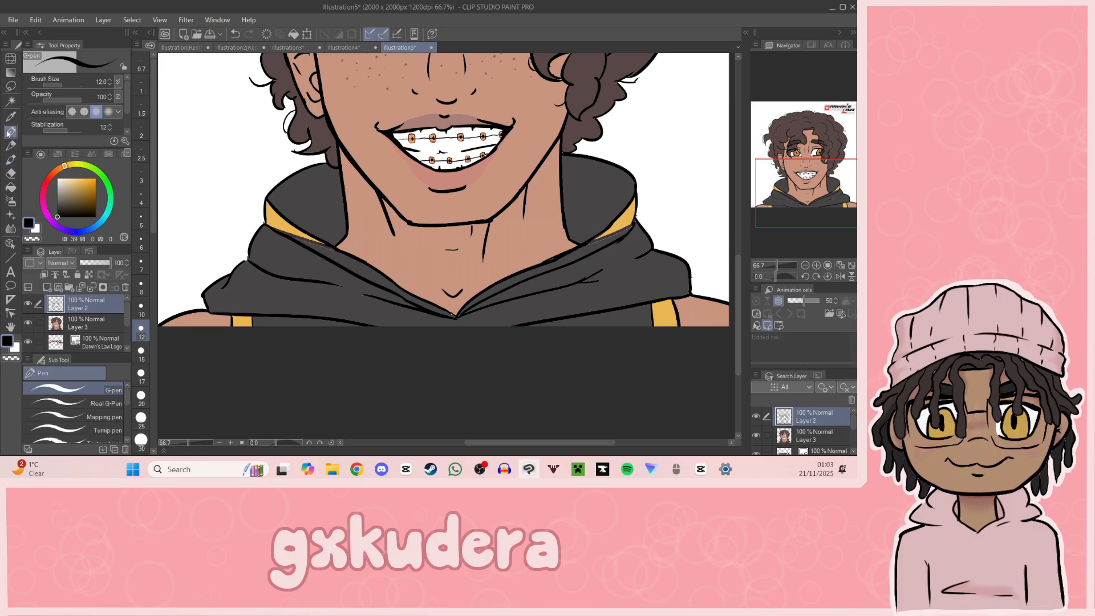
# Step: Fill both trim strips along the hood's neckline on Layer 3 with the golden yellow sampled from the lining edge
pyautogui.press('i')
pyautogui.click(279, 222)
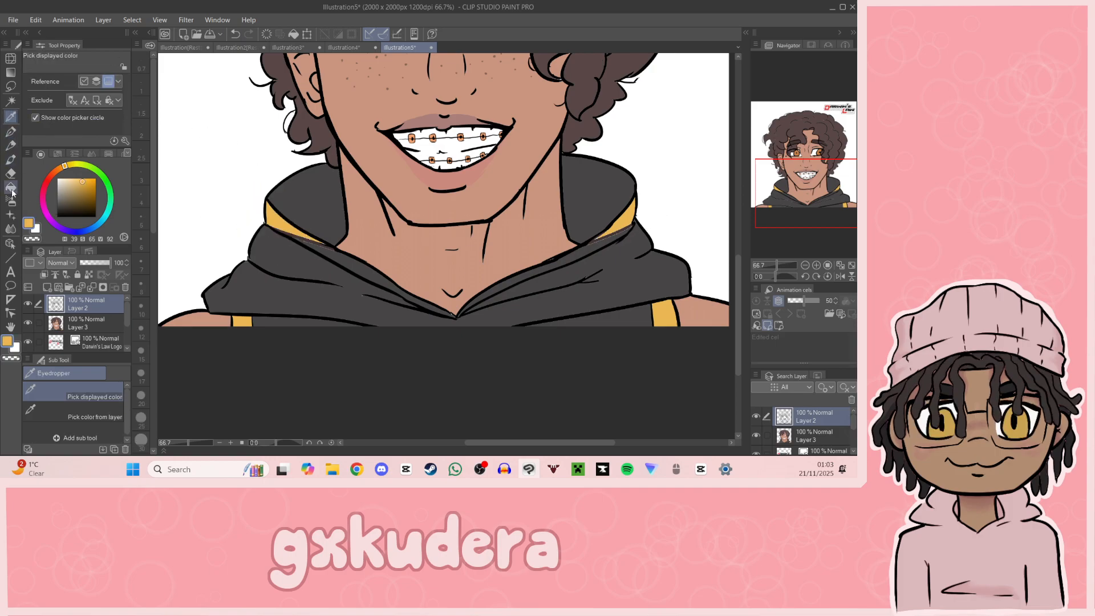
pyautogui.press('g')
pyautogui.click(88, 325)
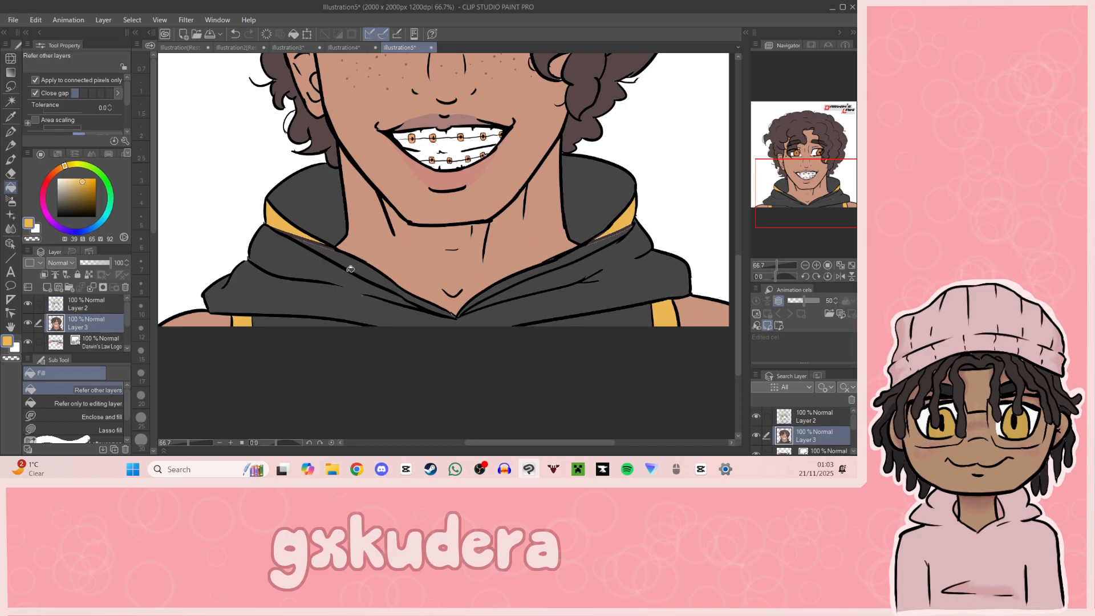
pyautogui.click(360, 265)
pyautogui.click(585, 250)
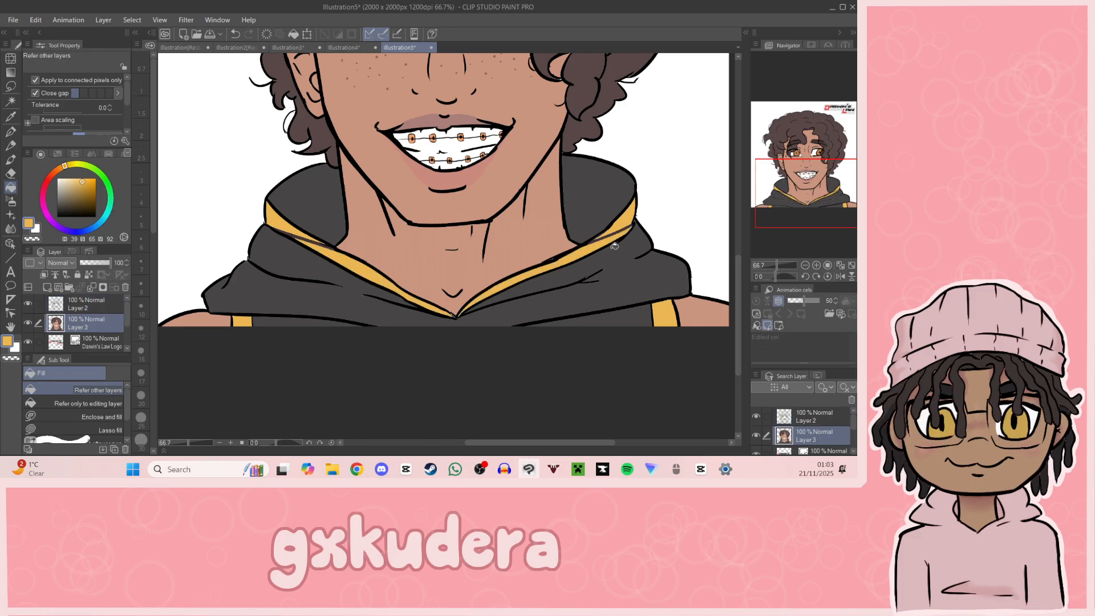
# Step: Paint golden yellow over the leftover grey slivers where the neckline trim meets both lining edges on Layer 3
pyautogui.press('p')
pyautogui.moveTo(309, 242); pyautogui.dragTo(279, 229)
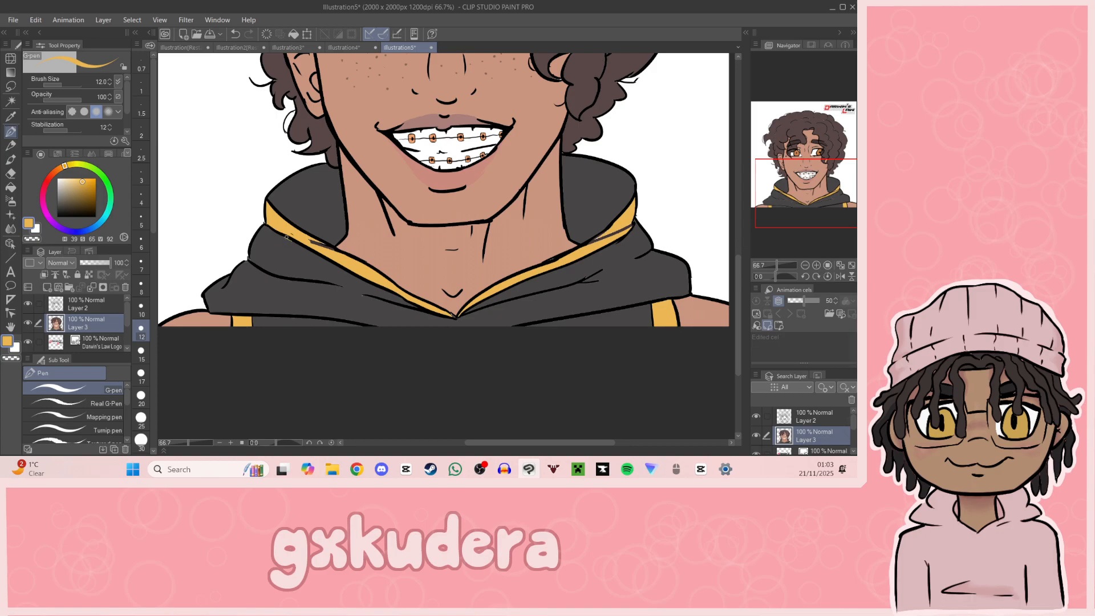
pyautogui.hotkey('ctrl', 'z')
pyautogui.moveTo(279, 221)
pyautogui.mouseDown()
pyautogui.moveTo(325, 247)
pyautogui.moveTo(314, 241)
pyautogui.mouseUp()
pyautogui.hotkey('ctrl', 'z')
pyautogui.moveTo(290, 232); pyautogui.dragTo(293, 234)
pyautogui.moveTo(611, 240)
pyautogui.mouseDown()
pyautogui.moveTo(593, 245)
pyautogui.moveTo(630, 227)
pyautogui.mouseUp()
# Step: Add a layer above Layer 3 and outline a shadow beneath the nose in darker skin tone, hue 12, saturation 33, value 64
pyautogui.moveTo(832, 187)
pyautogui.mouseDown()
pyautogui.moveTo(832, 158)
pyautogui.moveTo(833, 228)
pyautogui.moveTo(839, 169)
pyautogui.moveTo(827, 188)
pyautogui.mouseUp()
pyautogui.click(47, 287)
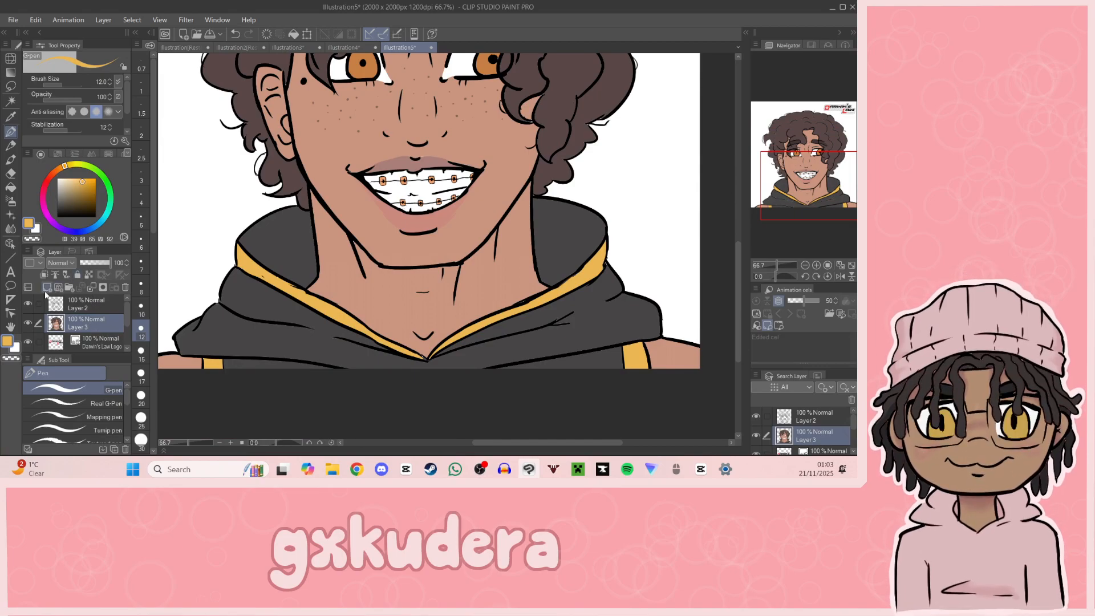
pyautogui.moveTo(91, 332); pyautogui.dragTo(90, 313)
pyautogui.press('i')
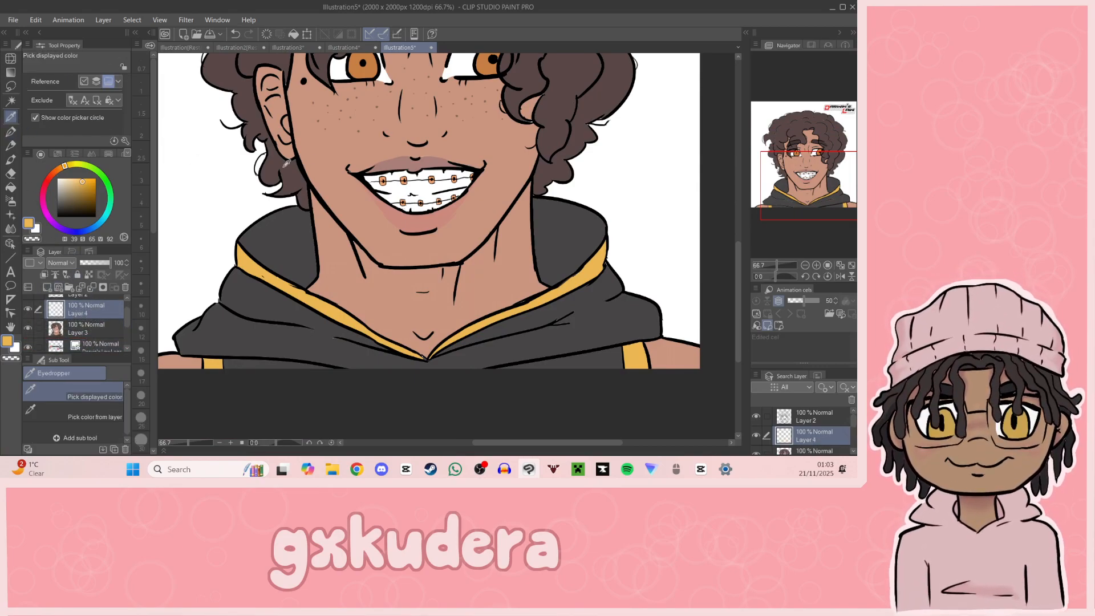
pyautogui.click(325, 164)
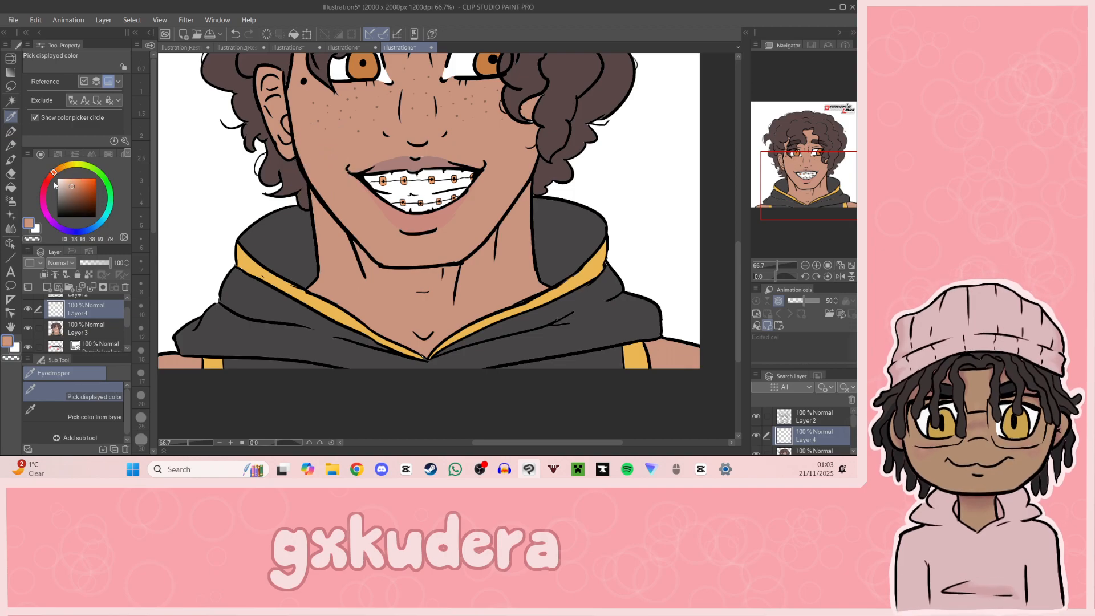
pyautogui.click(70, 192)
pyautogui.click(11, 132)
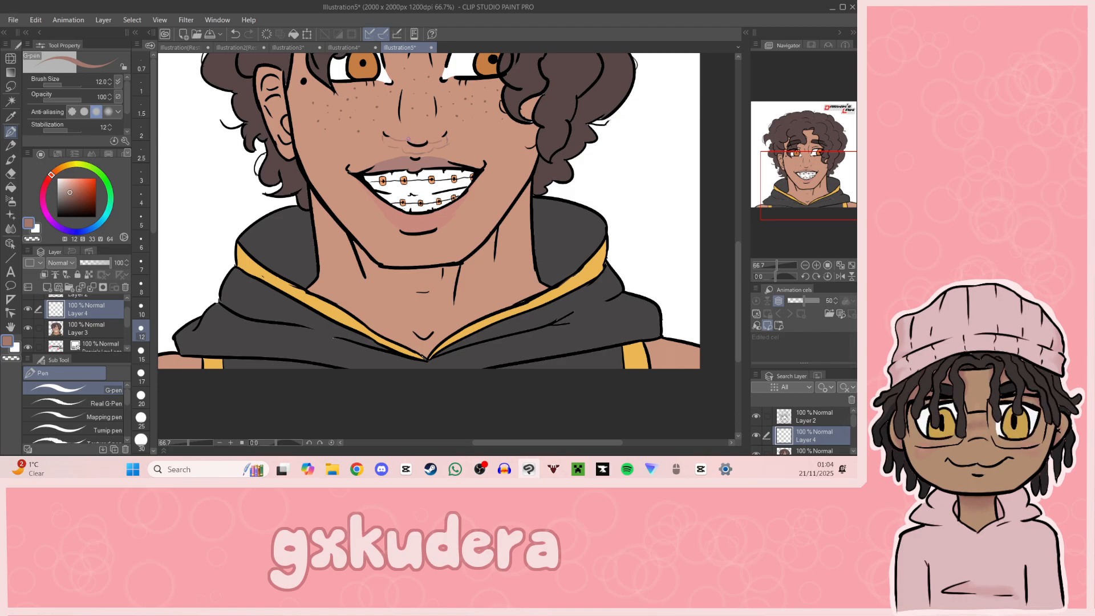
pyautogui.click(11, 187)
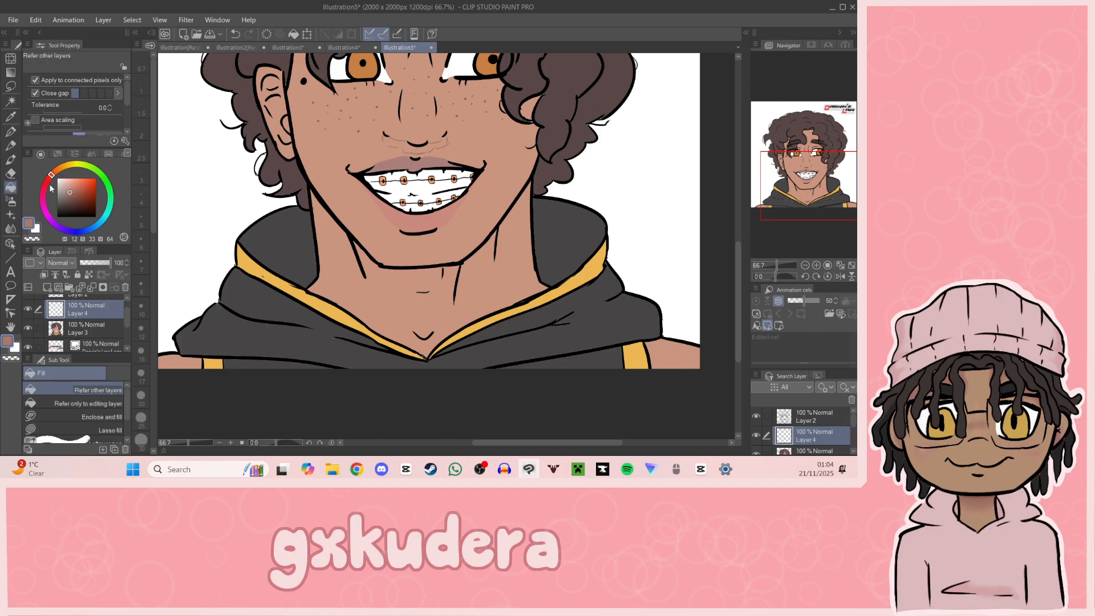
pyautogui.click(11, 131)
pyautogui.moveTo(440, 140); pyautogui.dragTo(448, 136)
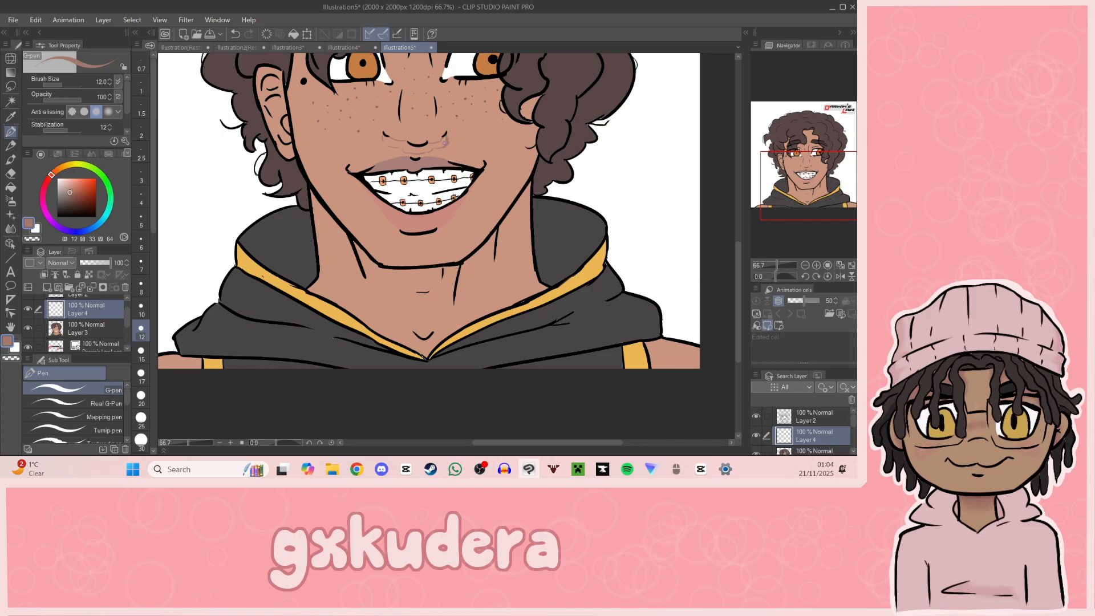
# Step: Fill the outlined shadow beneath the nose with the darker skin tone and soften it with the Blend tool
pyautogui.click(11, 187)
pyautogui.click(424, 147)
pyautogui.hotkey('ctrl', 'z')
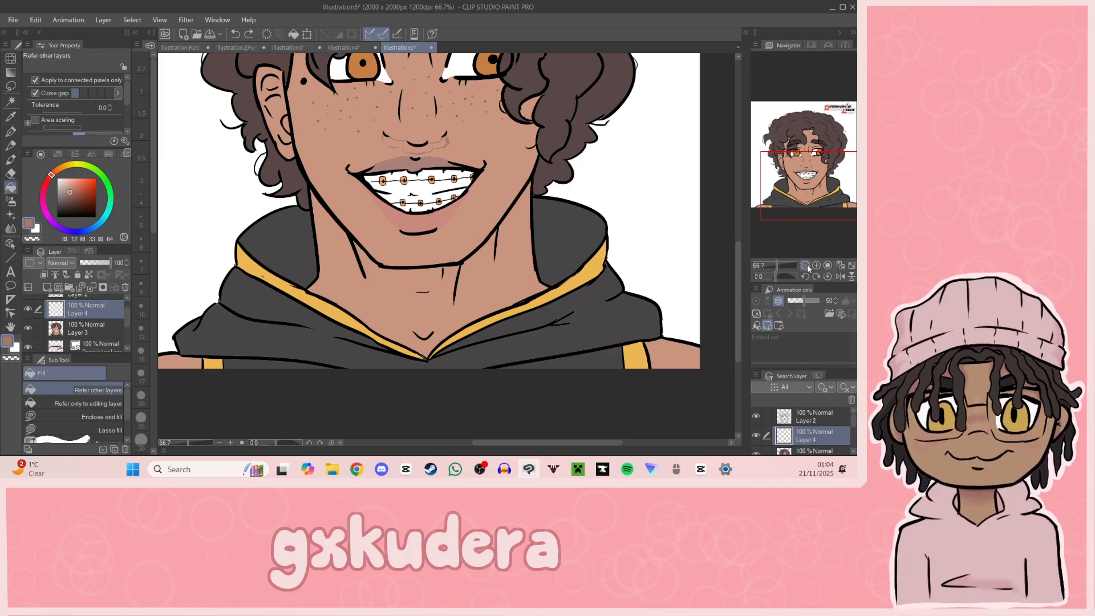
pyautogui.click(817, 265)
pyautogui.moveTo(812, 195); pyautogui.dragTo(810, 171)
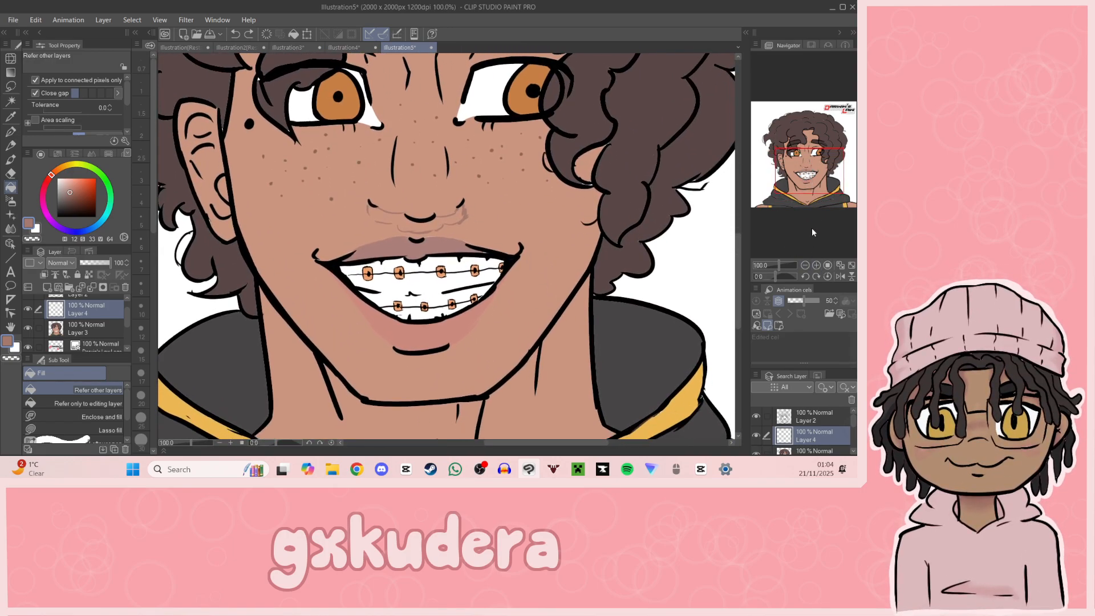
pyautogui.press('p')
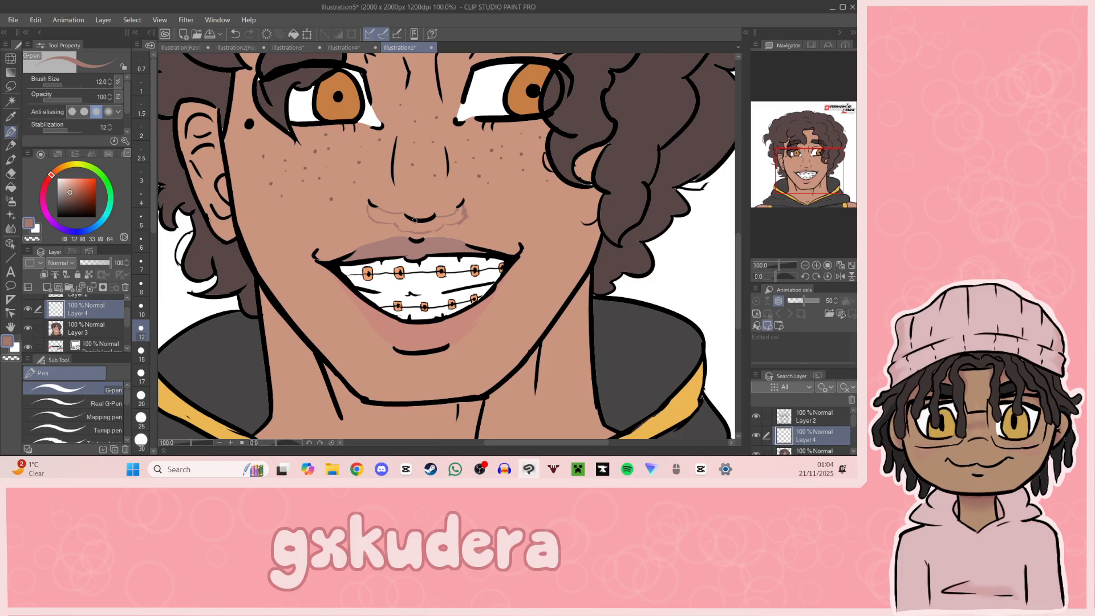
pyautogui.click(10, 187)
pyautogui.click(425, 218)
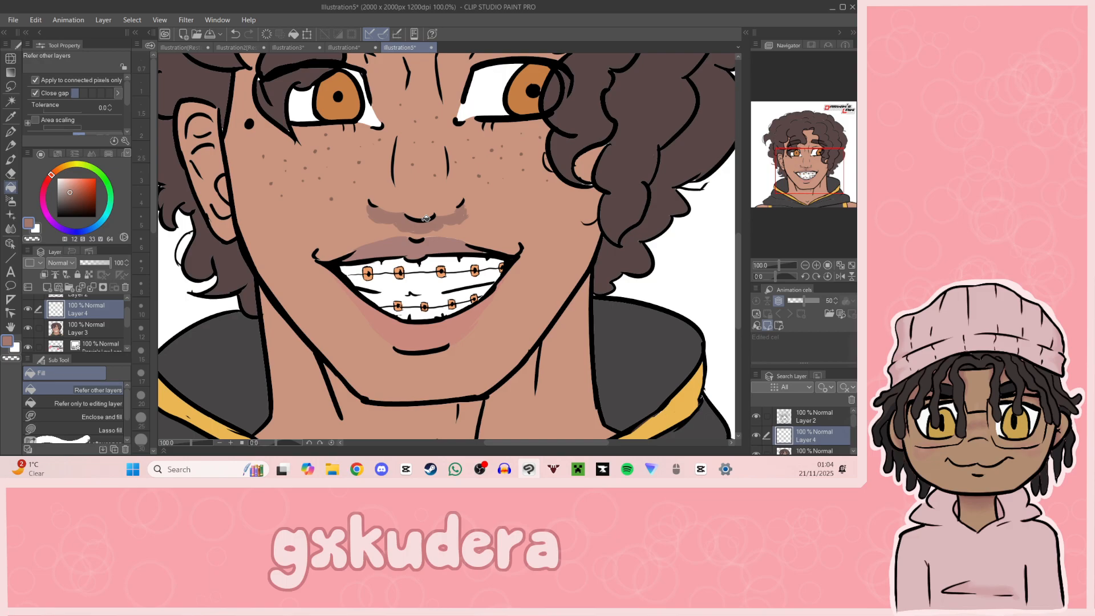
pyautogui.press('j')
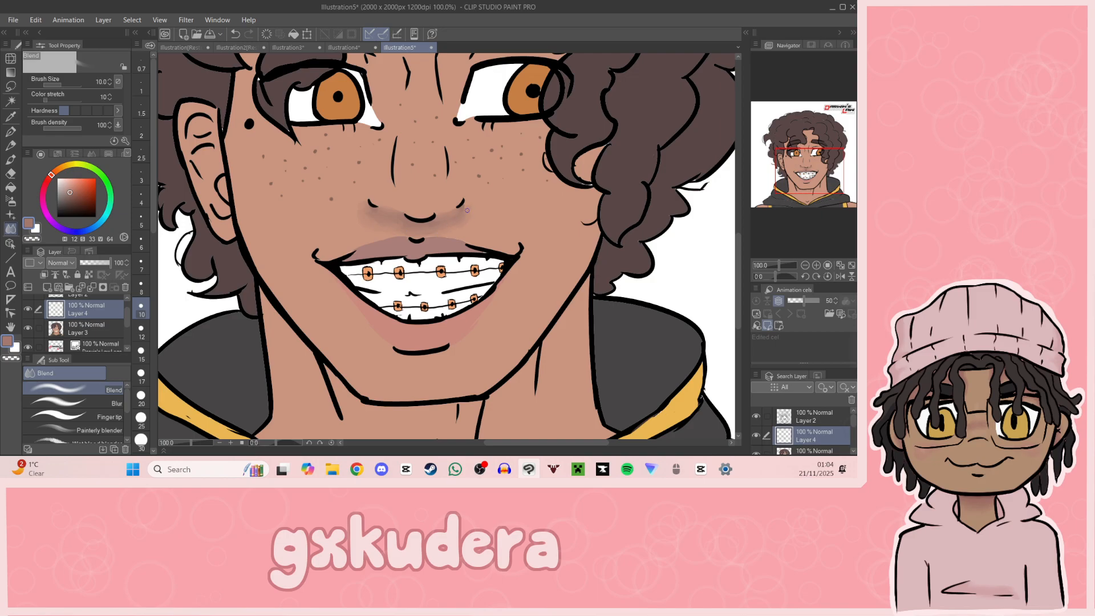
# Step: Try a shadow stroke along the crease between the eyebrows, and undo it together with the nose shadow's fill and blending
pyautogui.moveTo(806, 187)
pyautogui.mouseDown()
pyautogui.moveTo(822, 182)
pyautogui.moveTo(814, 189)
pyautogui.moveTo(812, 165)
pyautogui.mouseUp()
pyautogui.press('p')
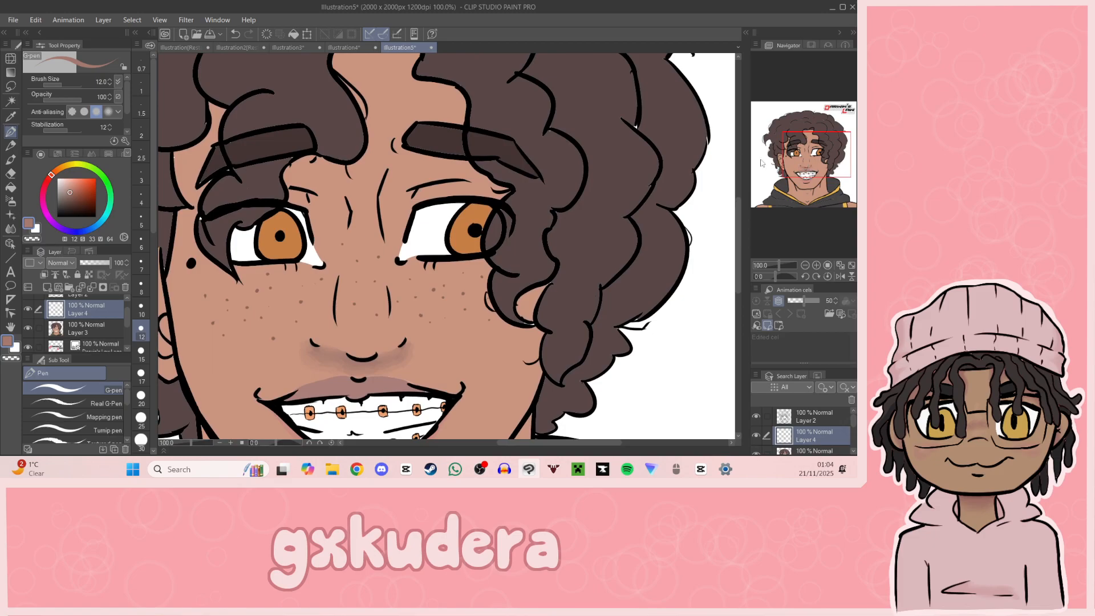
pyautogui.moveTo(387, 173); pyautogui.dragTo(385, 234)
pyautogui.hotkey('ctrl', 'z')
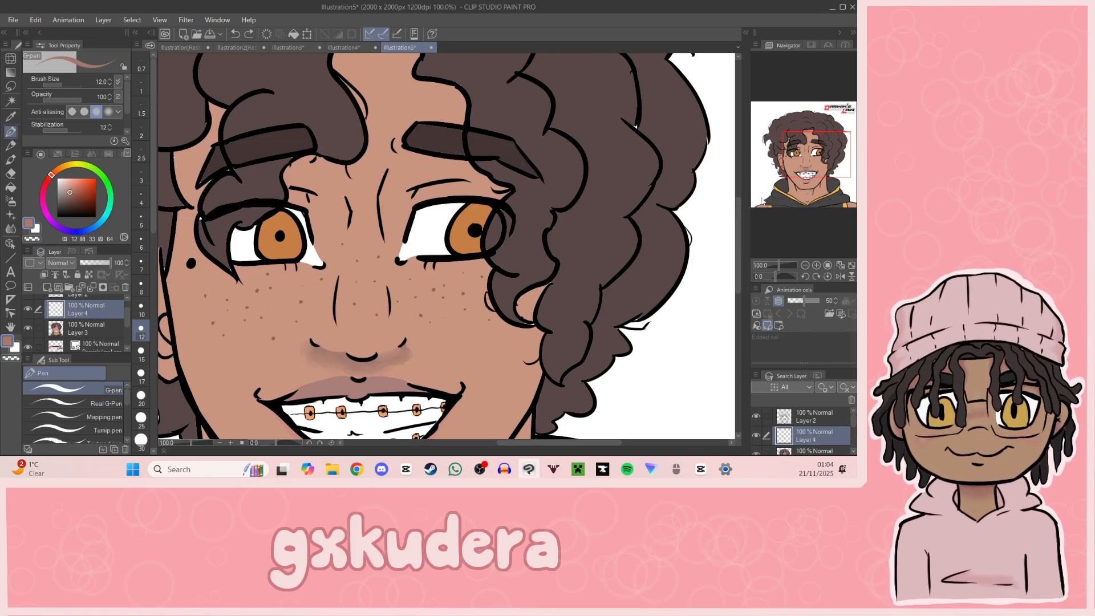
pyautogui.moveTo(804, 165); pyautogui.dragTo(803, 169)
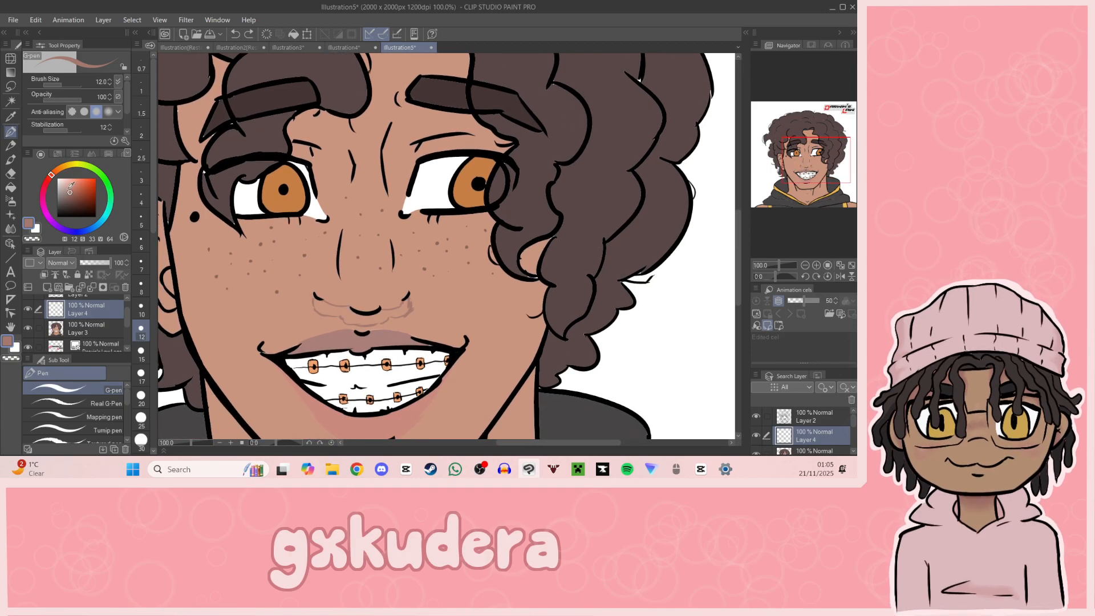
# Step: Fill the outlined nose shadow on Layer 4 with a redder skin tone, hue 13, saturation 44, value 74
pyautogui.click(68, 187)
pyautogui.press('i')
pyautogui.click(337, 184)
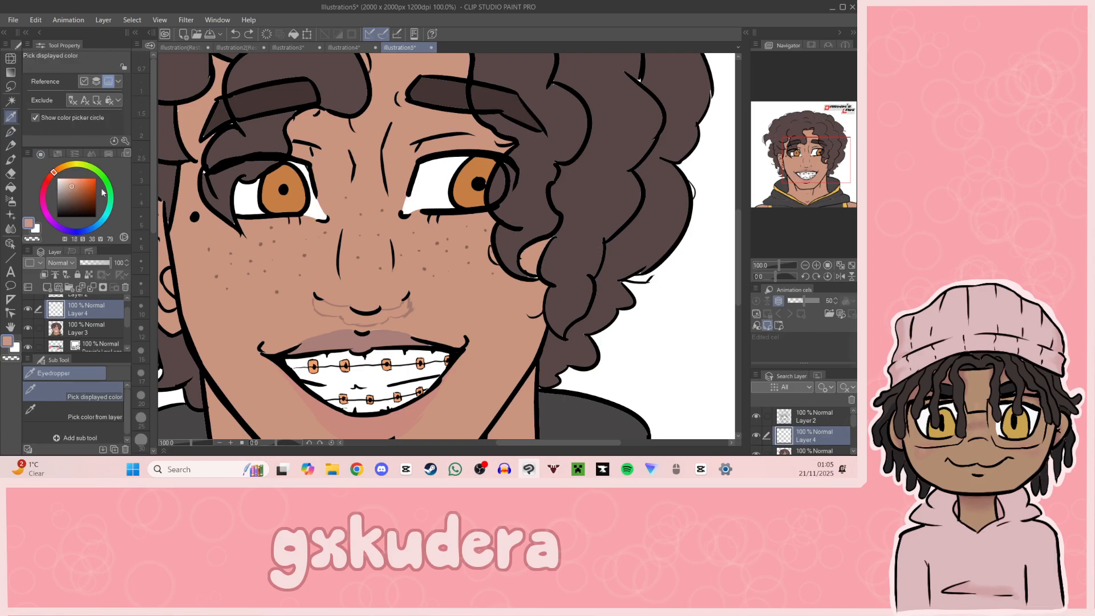
pyautogui.click(74, 189)
pyautogui.press('g')
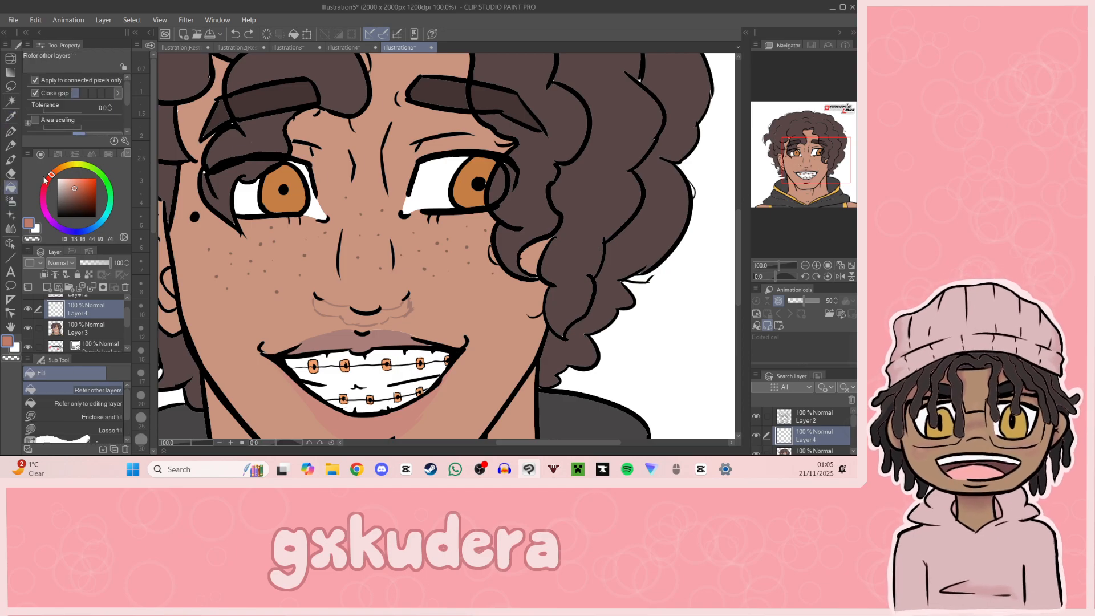
pyautogui.click(392, 310)
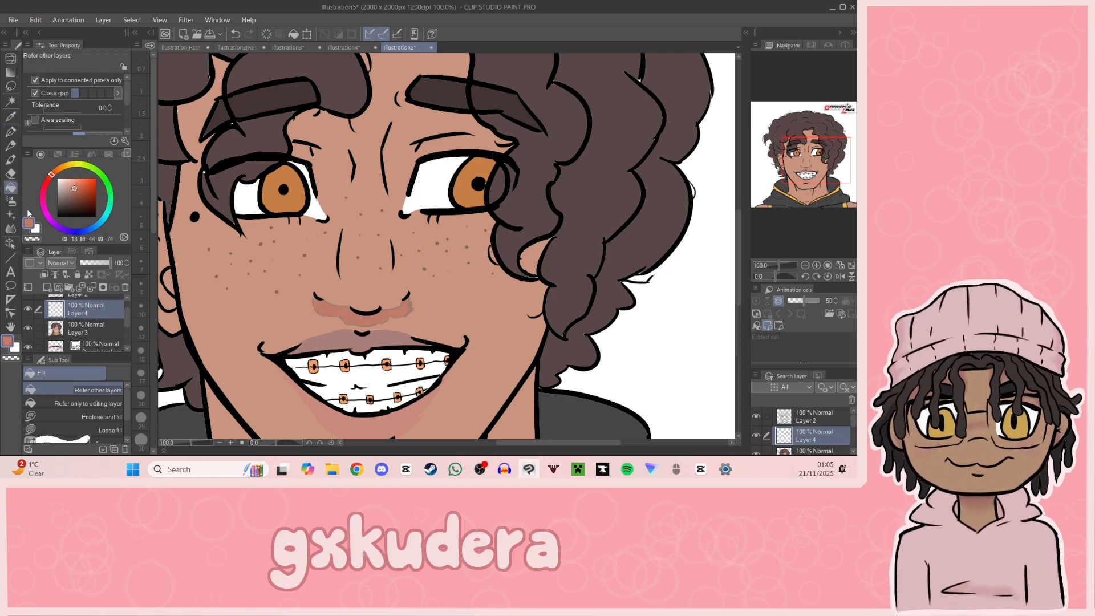
# Step: Soften the reddish shadow beneath the nose with the Blend tool at size 10
pyautogui.click(11, 229)
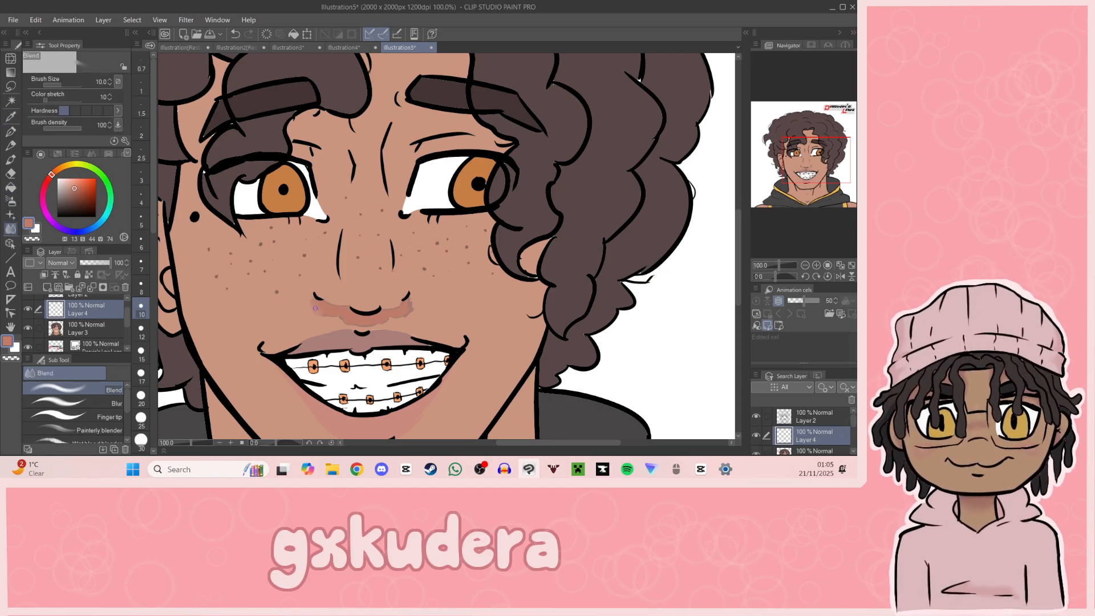
pyautogui.moveTo(309, 302); pyautogui.dragTo(344, 321)
pyautogui.moveTo(819, 190)
pyautogui.mouseDown()
pyautogui.moveTo(802, 209)
pyautogui.moveTo(812, 207)
pyautogui.mouseUp()
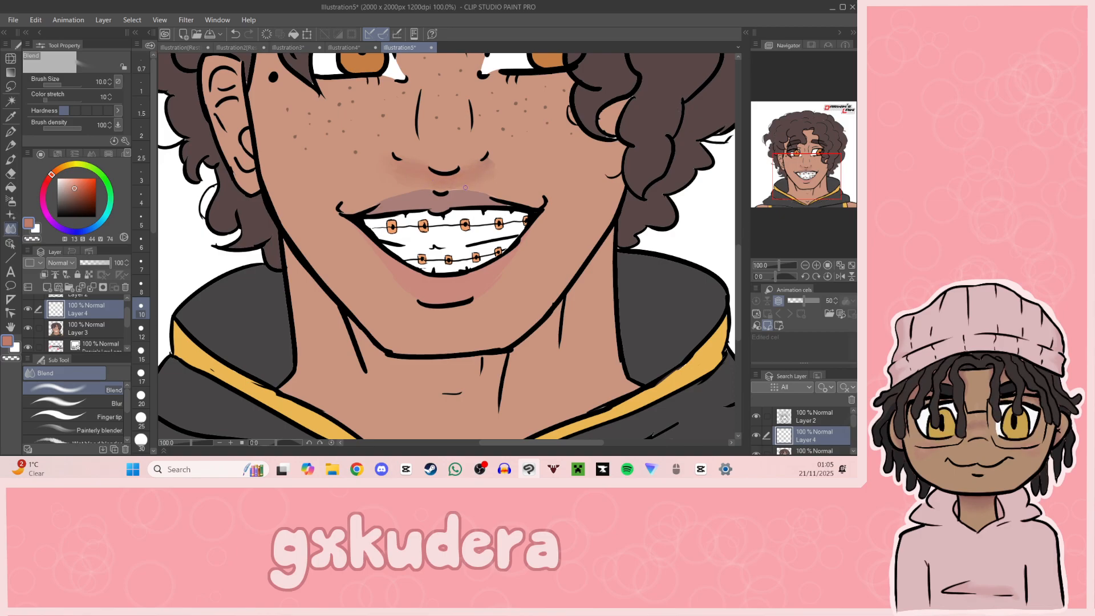
# Step: Shade beside the long crease between the eyebrows with a lighter reddish skin tone, hue 13, saturation 41, value 78
pyautogui.moveTo(818, 188); pyautogui.dragTo(826, 174)
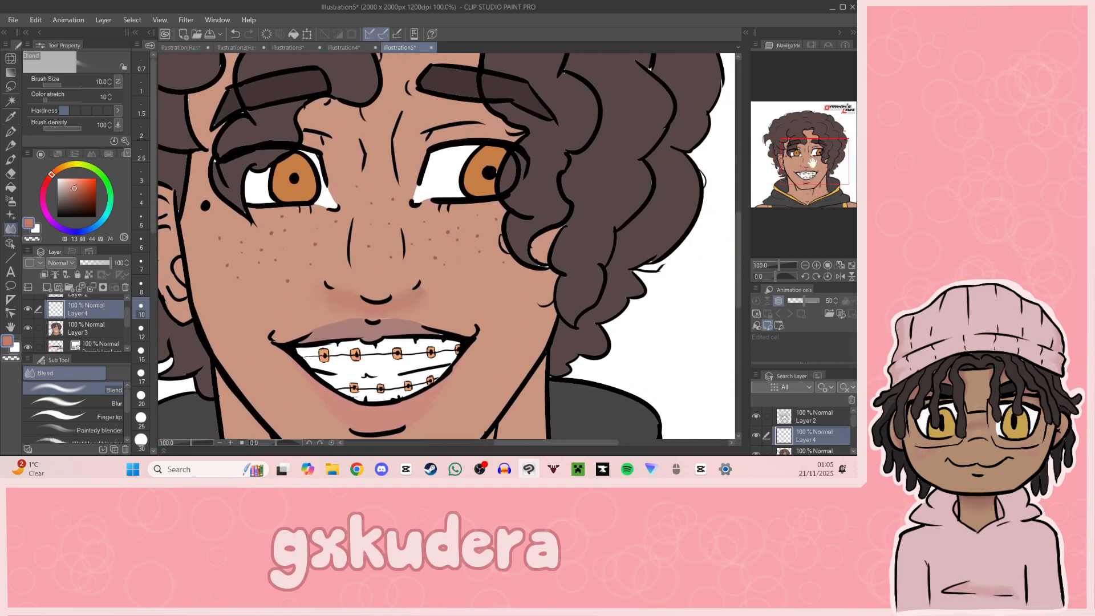
pyautogui.click(11, 132)
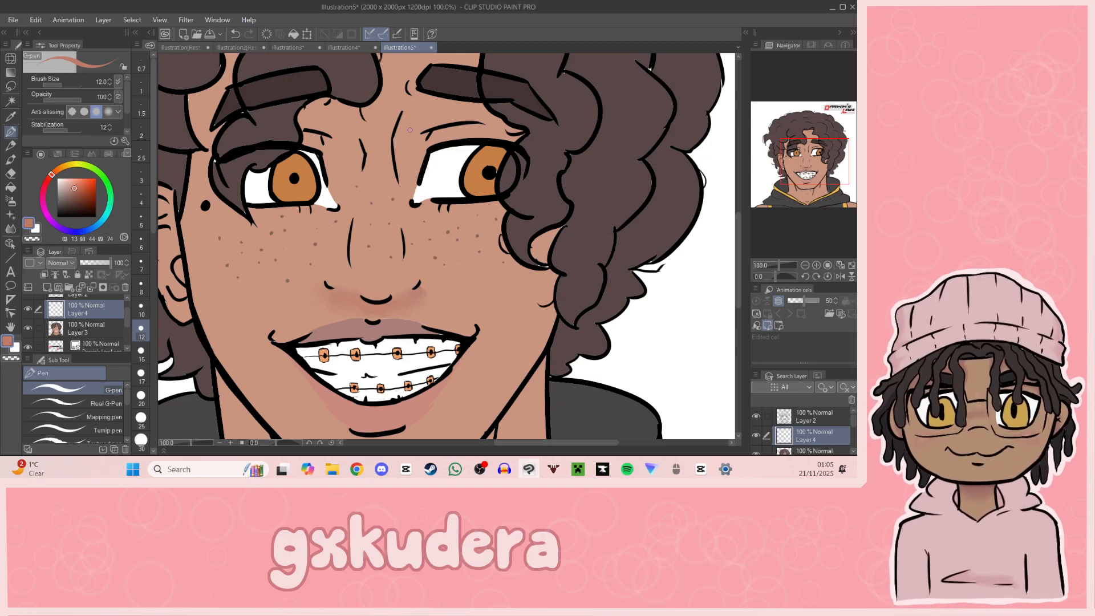
pyautogui.moveTo(404, 112); pyautogui.dragTo(402, 174)
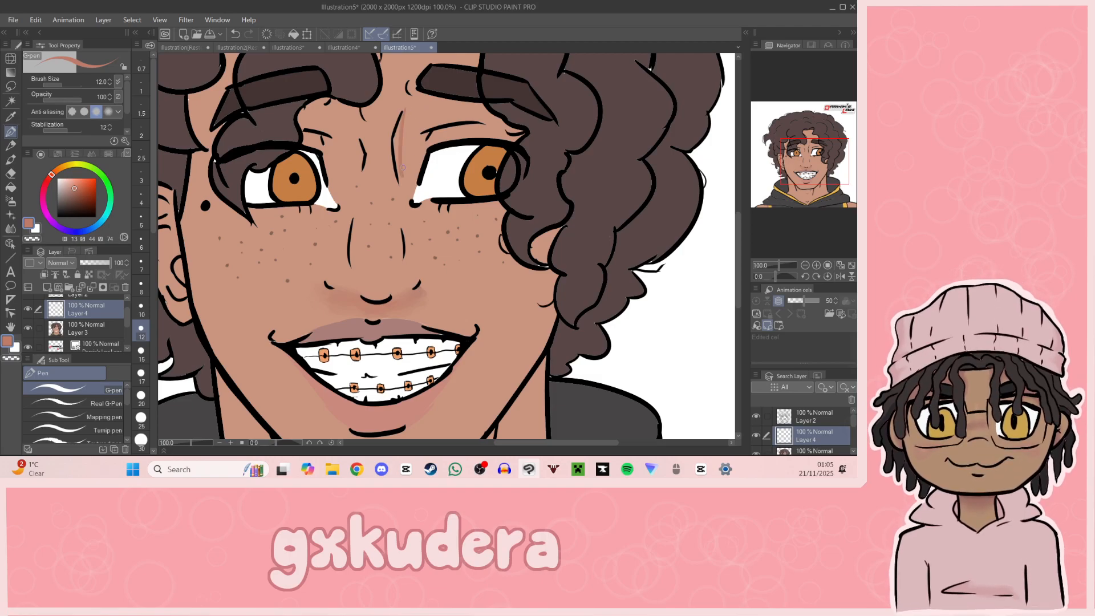
pyautogui.hotkey('ctrl', 'z')
pyautogui.moveTo(78, 185); pyautogui.dragTo(74, 184)
pyautogui.moveTo(400, 172); pyautogui.dragTo(403, 119)
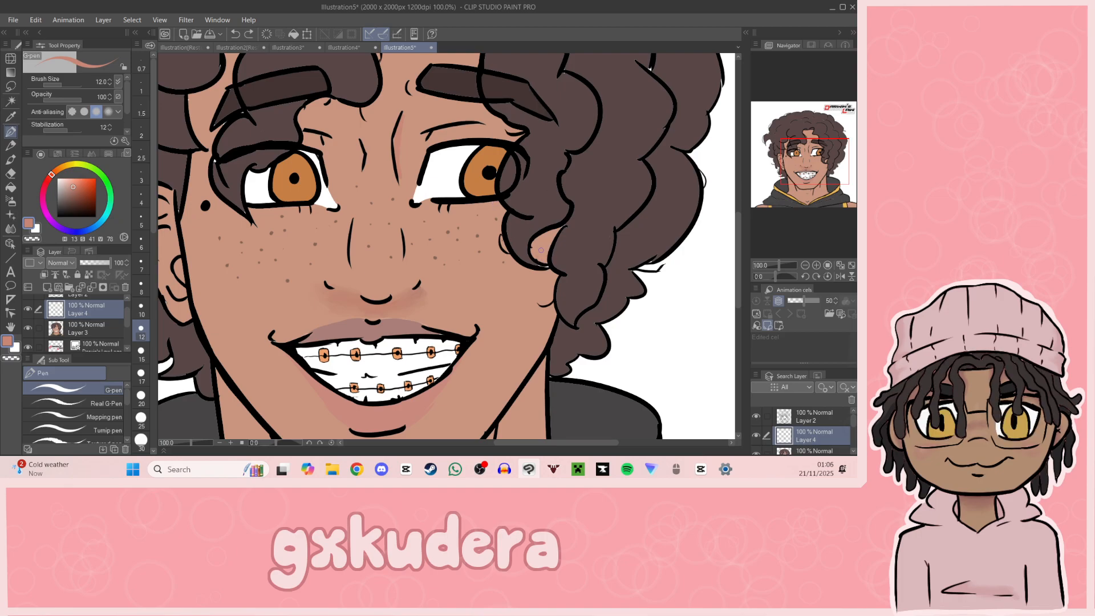
# Step: Outline the hair's cast shadow on the skin around the curl beside the eye and on the cheek below it
pyautogui.moveTo(543, 244); pyautogui.dragTo(550, 260)
pyautogui.moveTo(486, 202); pyautogui.dragTo(495, 225)
pyautogui.moveTo(803, 188)
pyautogui.mouseDown()
pyautogui.moveTo(803, 202)
pyautogui.moveTo(803, 184)
pyautogui.mouseUp()
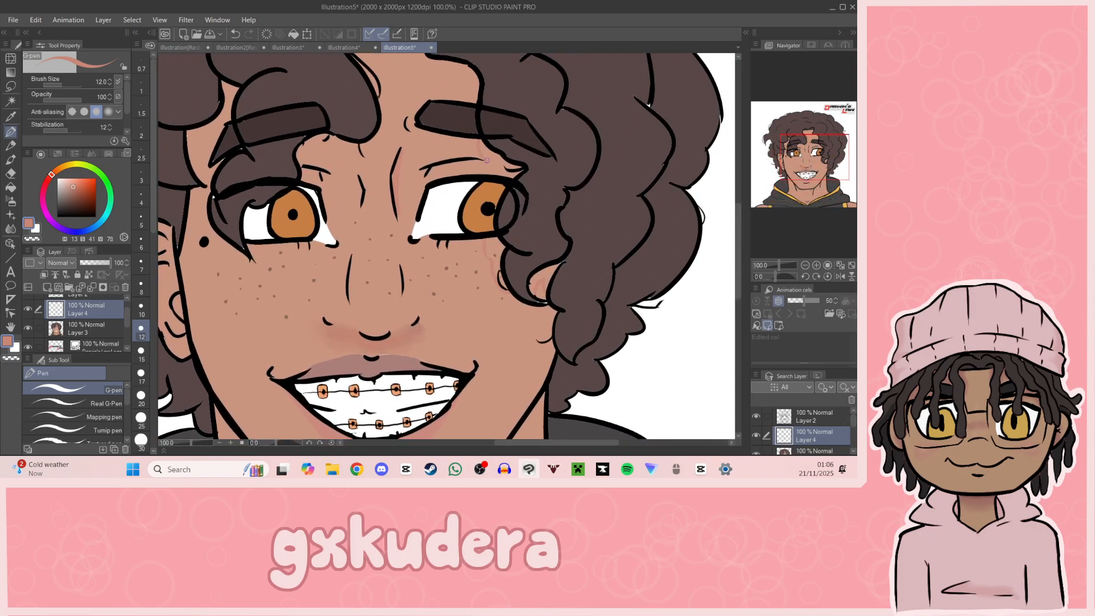
# Step: Outline the hair's cast shadow below the forehead hairline, under the curl between the eyebrows, and along the temple beside the mole
pyautogui.moveTo(793, 144); pyautogui.dragTo(788, 136)
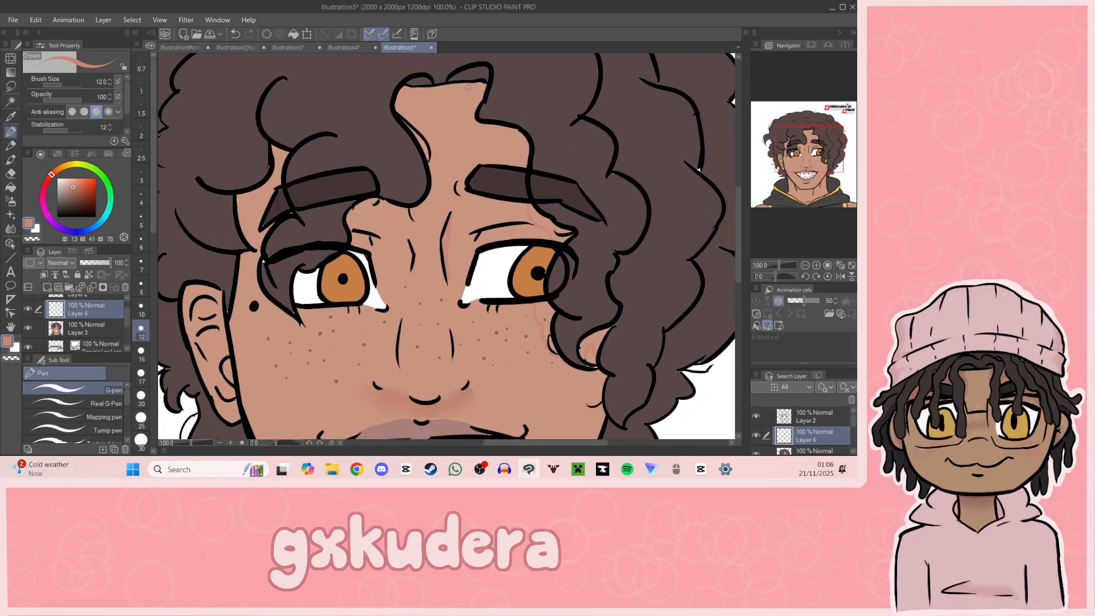
pyautogui.hotkey('ctrl', 'z')
pyautogui.moveTo(472, 87); pyautogui.dragTo(481, 92)
pyautogui.moveTo(414, 87); pyautogui.dragTo(423, 148)
pyautogui.moveTo(386, 212); pyautogui.dragTo(397, 230)
pyautogui.moveTo(386, 215); pyautogui.dragTo(397, 245)
pyautogui.hotkey('ctrl', 'z')
pyautogui.moveTo(384, 206); pyautogui.dragTo(393, 216)
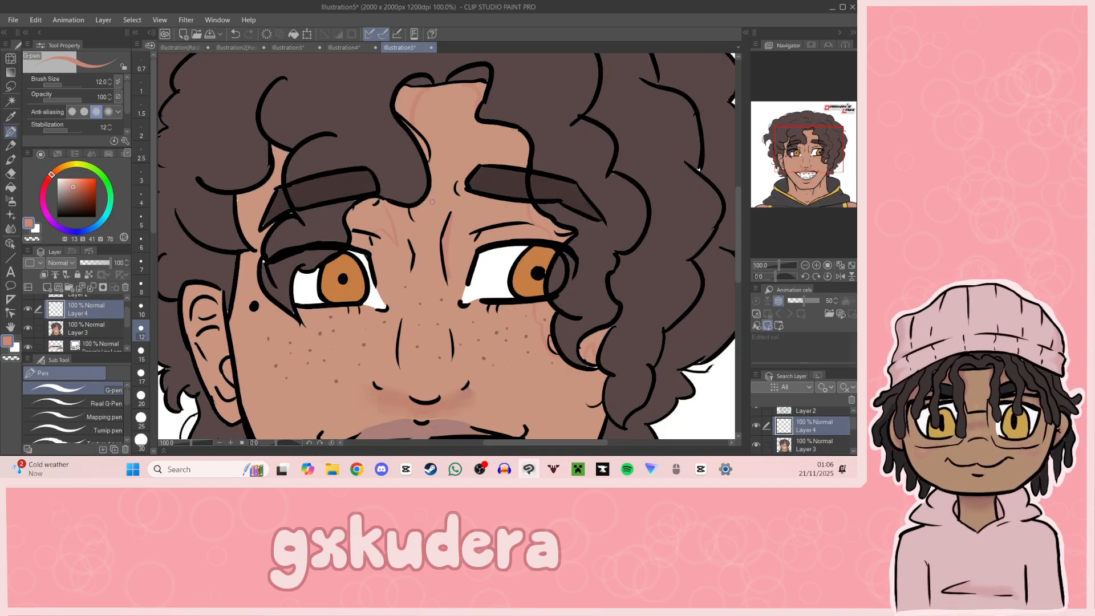
pyautogui.click(791, 167)
pyautogui.moveTo(791, 167); pyautogui.dragTo(791, 153)
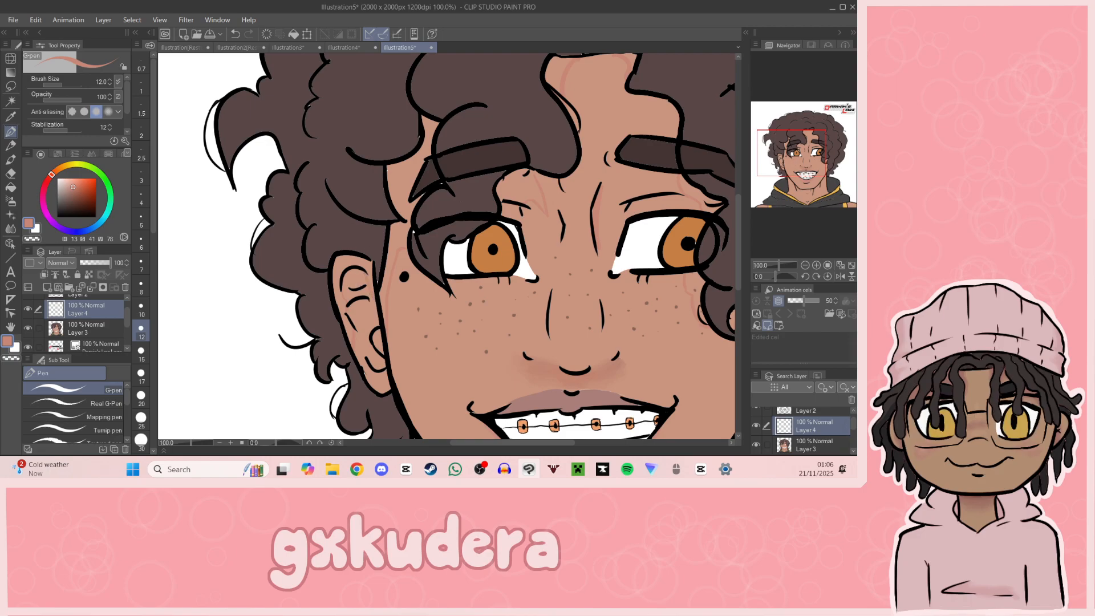
# Step: Fill the hair's cast shadow on the temple skin around the mole and eyebrow with the reddish skin tone
pyautogui.press('g')
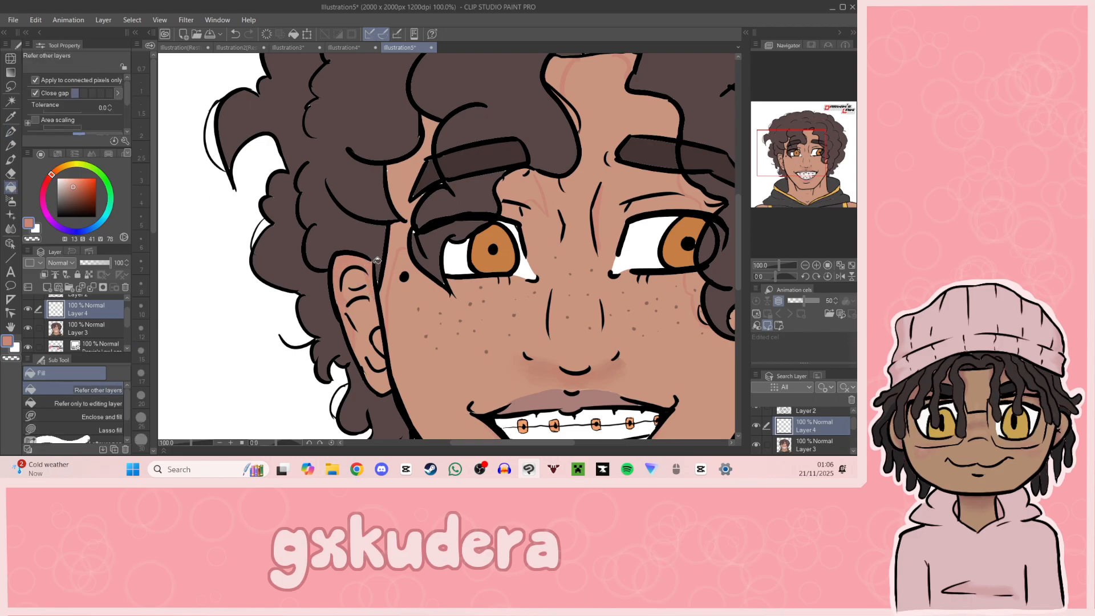
pyautogui.click(406, 235)
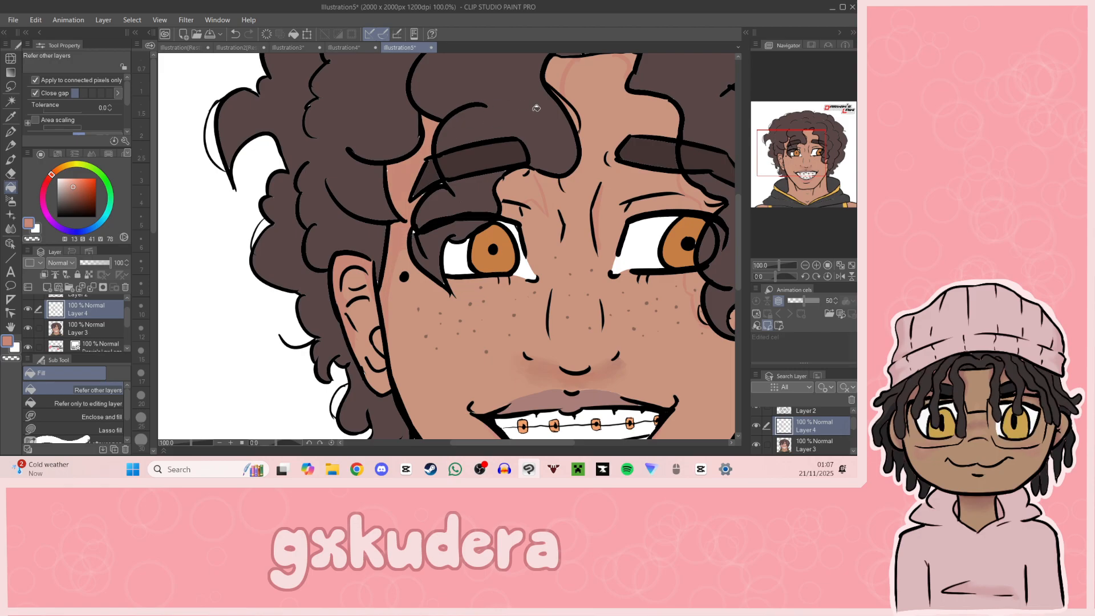
pyautogui.click(554, 104)
pyautogui.hotkey('ctrl', 'z')
pyautogui.press('p')
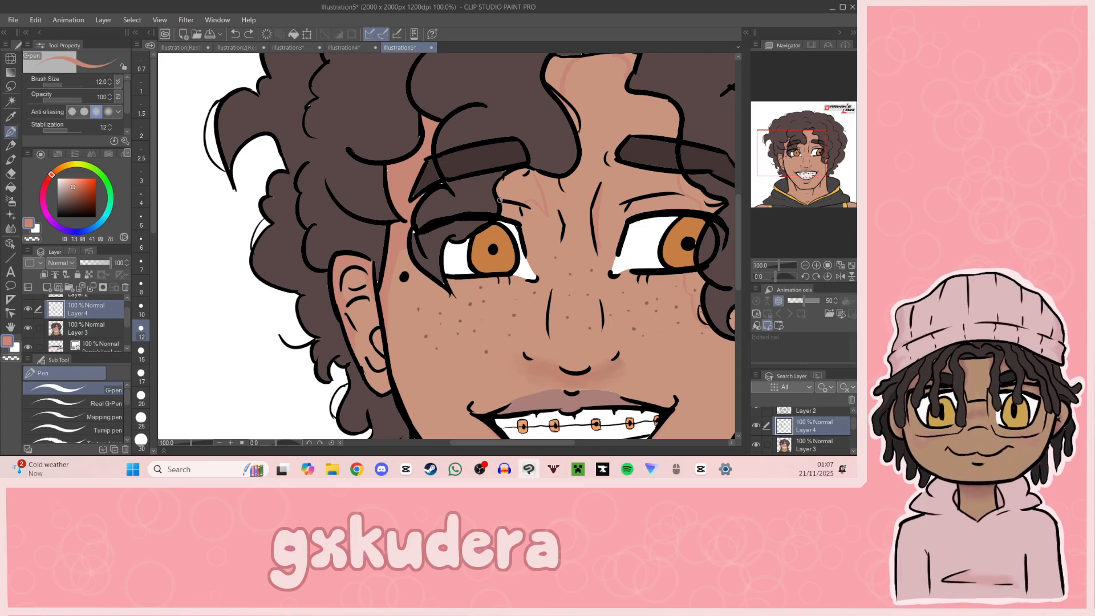
pyautogui.press('g')
pyautogui.click(528, 186)
pyautogui.hotkey('ctrl', 'z')
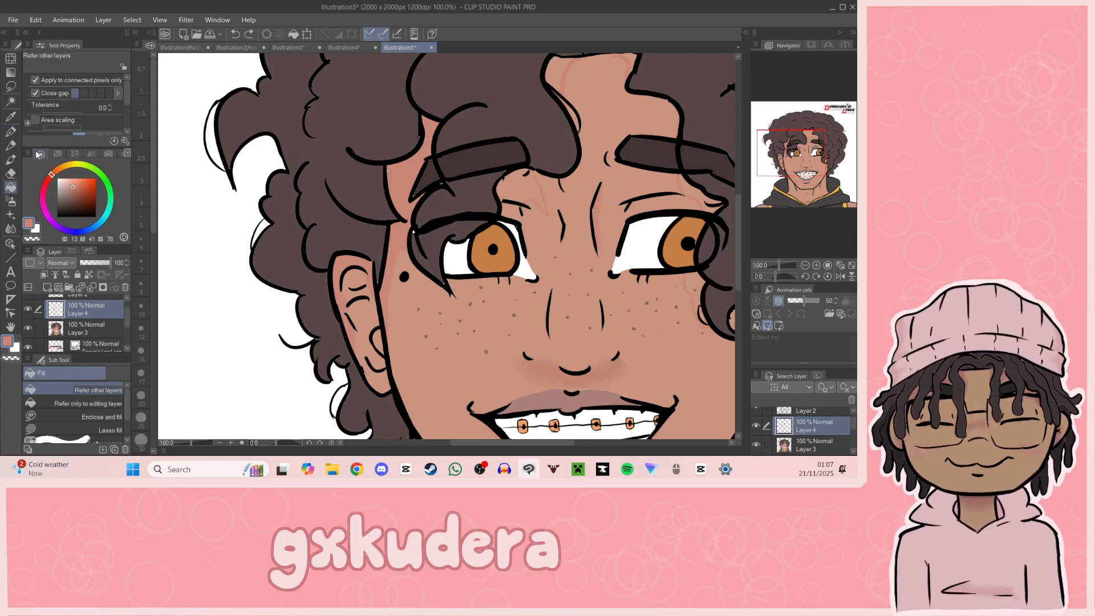
# Step: Close the gap in the shadow outline above the inner eyebrow, and fill the forehead and brow shadows with the reddish tone
pyautogui.press('p')
pyautogui.moveTo(537, 178); pyautogui.dragTo(531, 170)
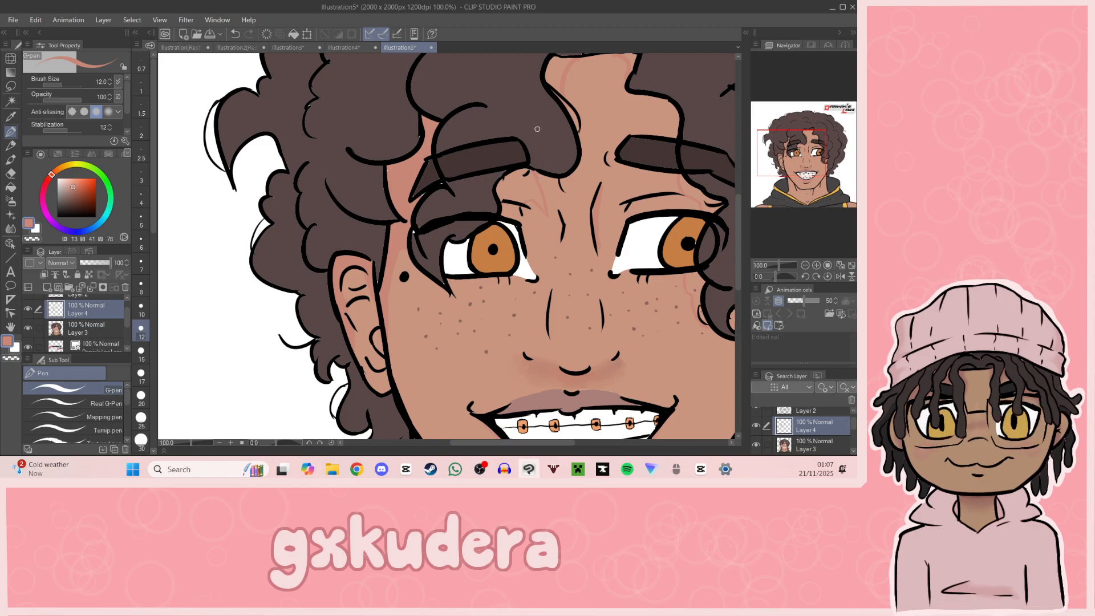
pyautogui.click(10, 187)
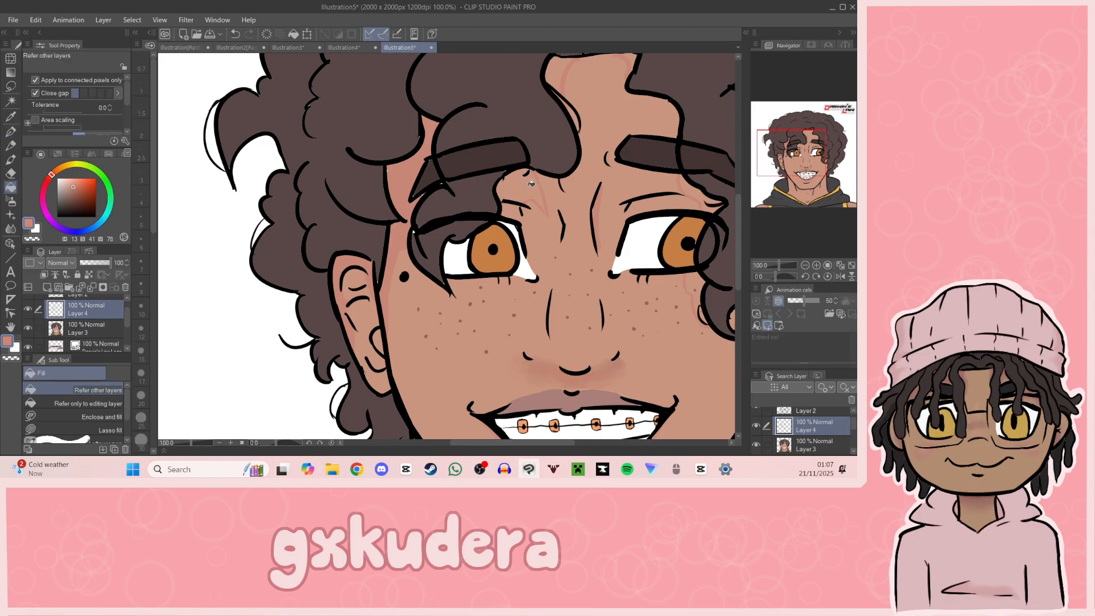
pyautogui.moveTo(837, 165); pyautogui.dragTo(798, 146)
pyautogui.click(505, 126)
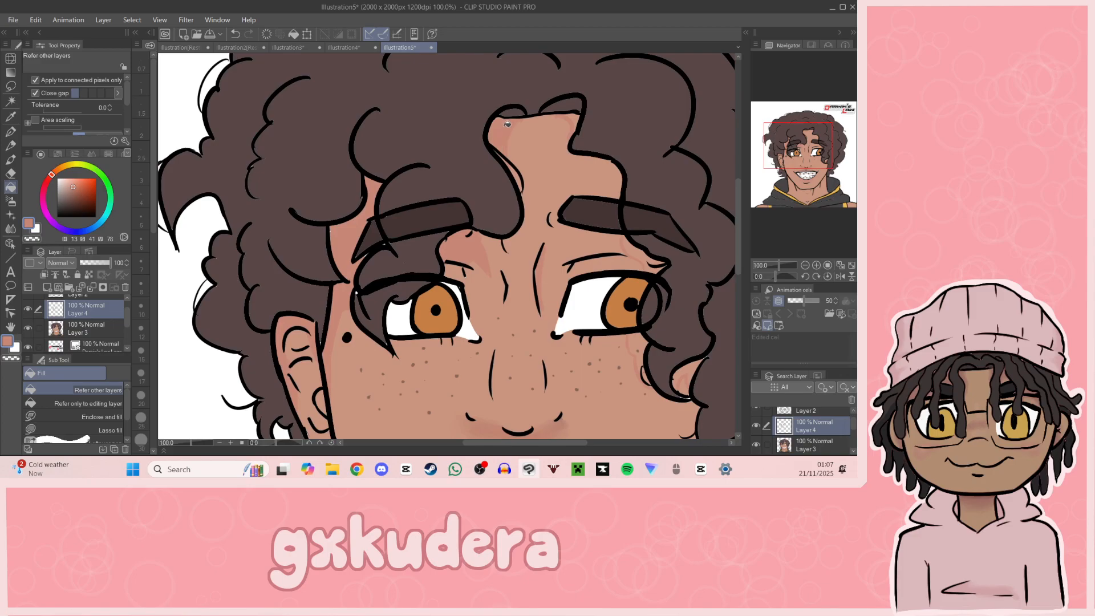
pyautogui.click(576, 119)
pyautogui.moveTo(822, 150); pyautogui.dragTo(770, 183)
pyautogui.click(539, 181)
# Step: Soften the hair's cast shadows on the forehead, brow and cheek with the Blend tool at size 10
pyautogui.press('j')
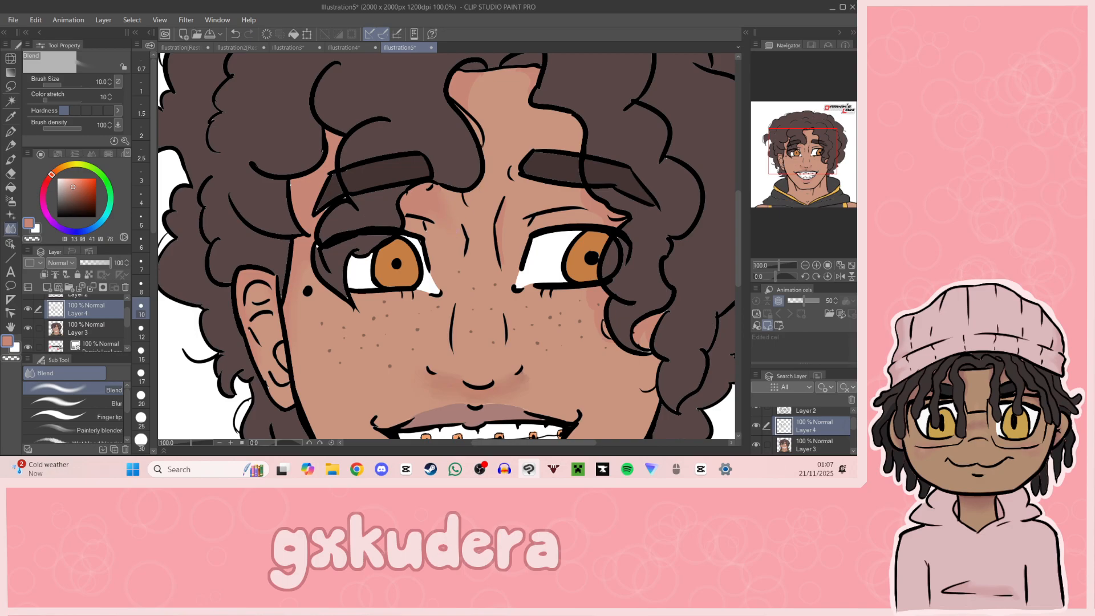
pyautogui.scroll(3, 475, 275)
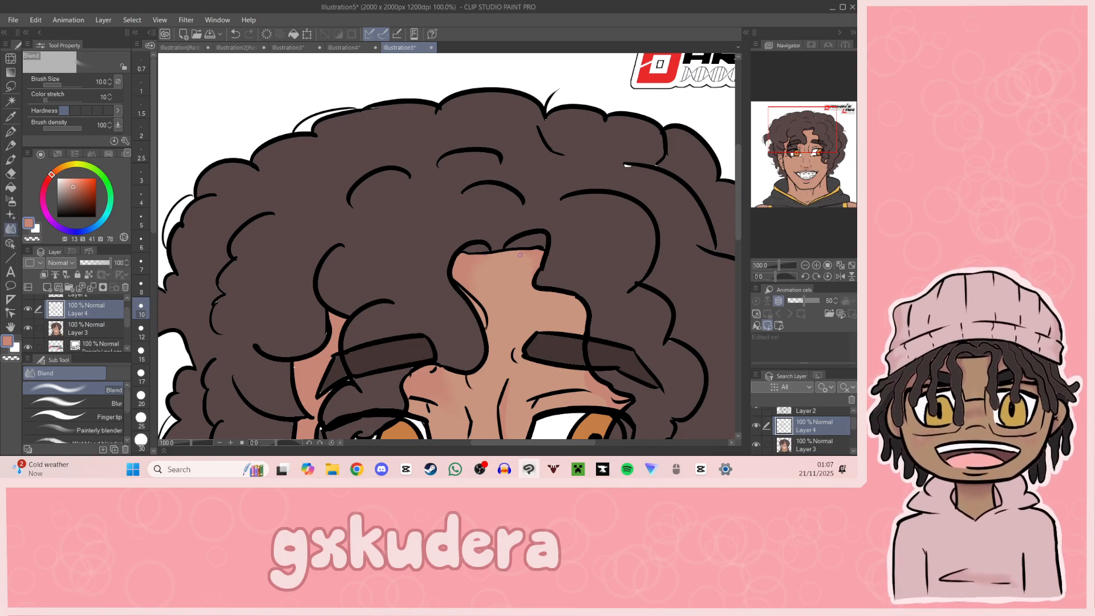
pyautogui.moveTo(809, 130); pyautogui.dragTo(818, 147)
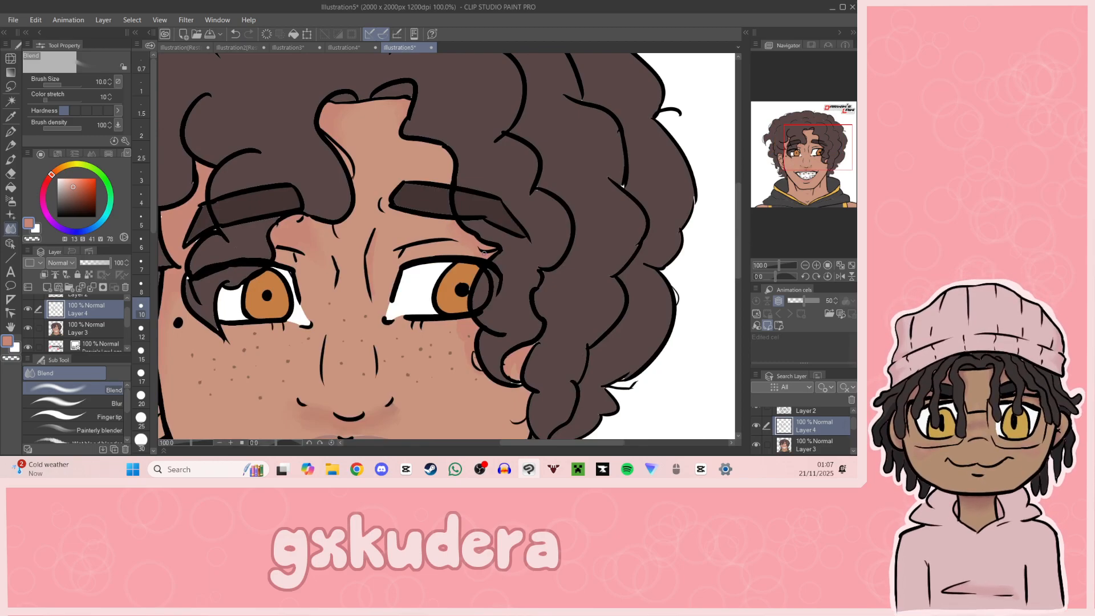
pyautogui.moveTo(800, 183); pyautogui.dragTo(827, 163)
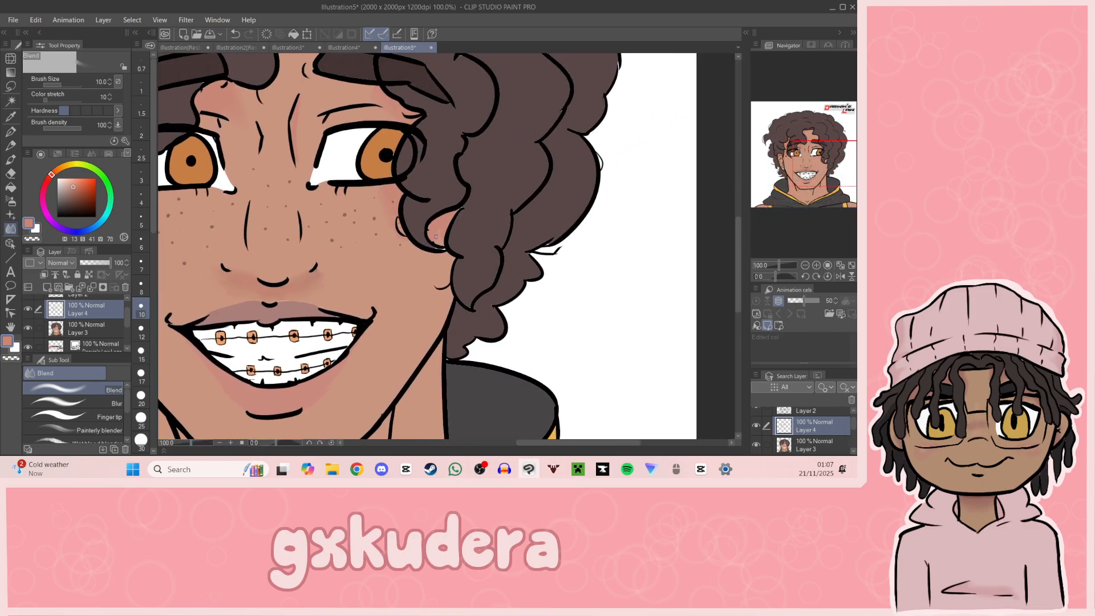
# Step: Add a blended highlight with a bright dot on the nose tip in light peach, hue 18, saturation 30, value 95
pyautogui.press('i')
pyautogui.click(351, 272)
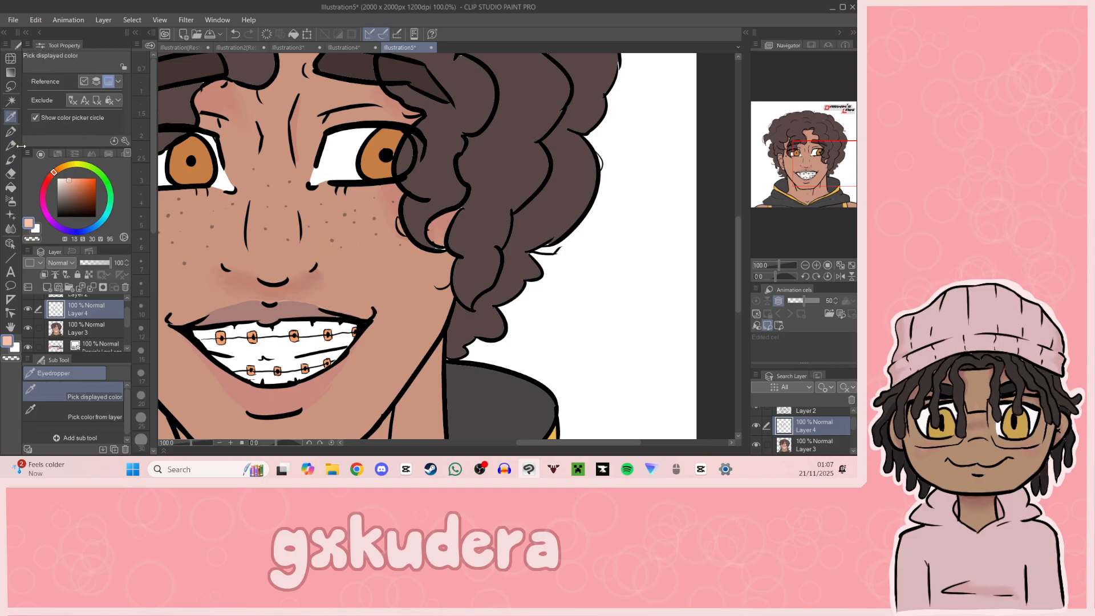
pyautogui.press('p')
pyautogui.moveTo(263, 264); pyautogui.dragTo(453, 263)
pyautogui.hotkey('ctrl', 'z')
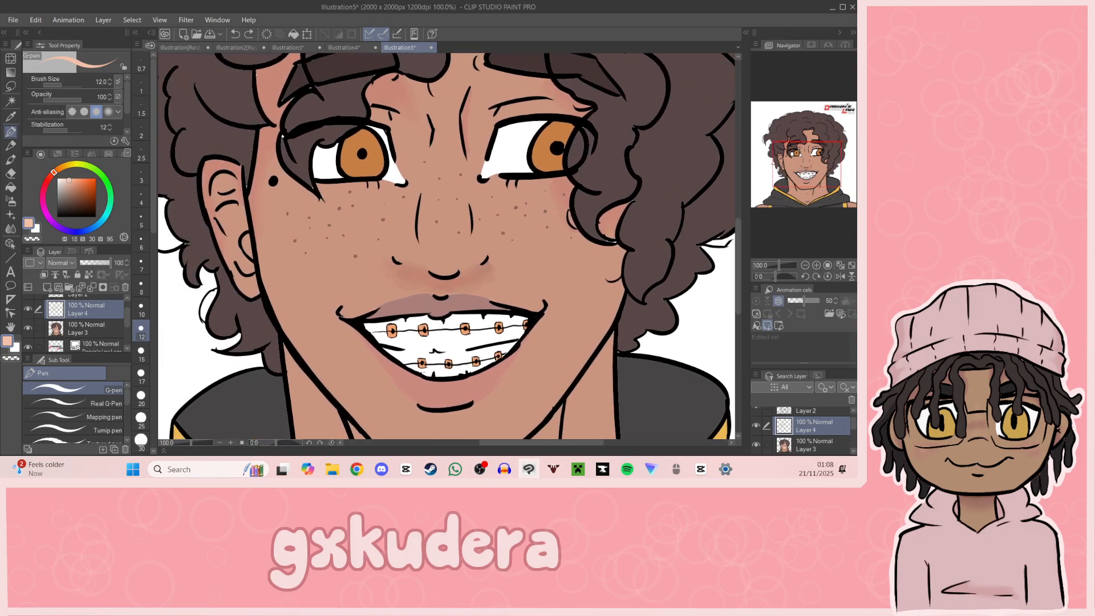
pyautogui.click(442, 259)
pyautogui.press('j')
pyautogui.moveTo(439, 256); pyautogui.dragTo(449, 256)
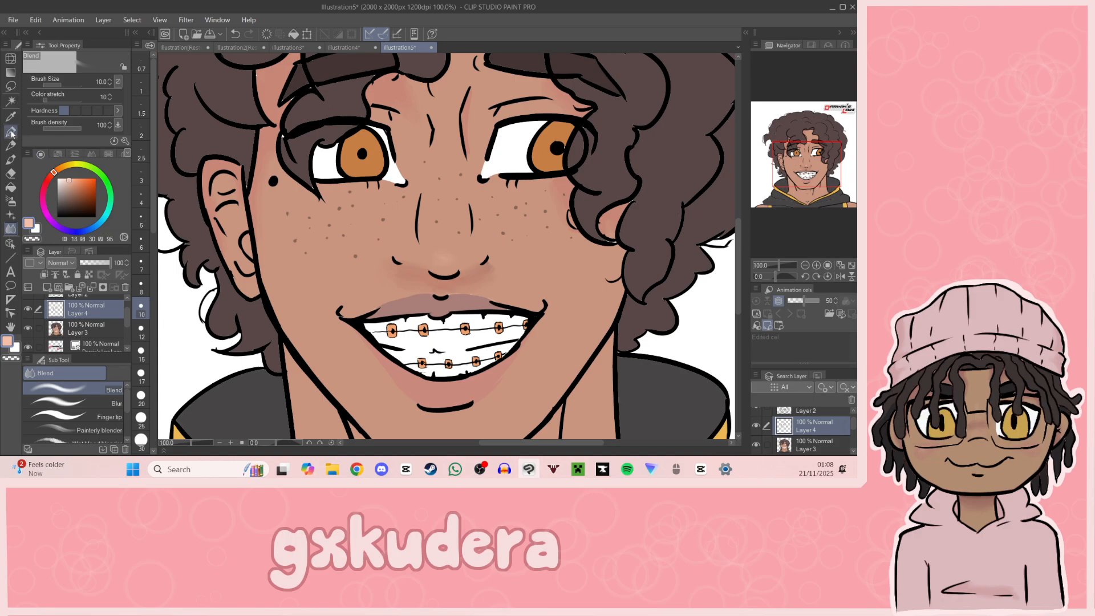
pyautogui.press('p')
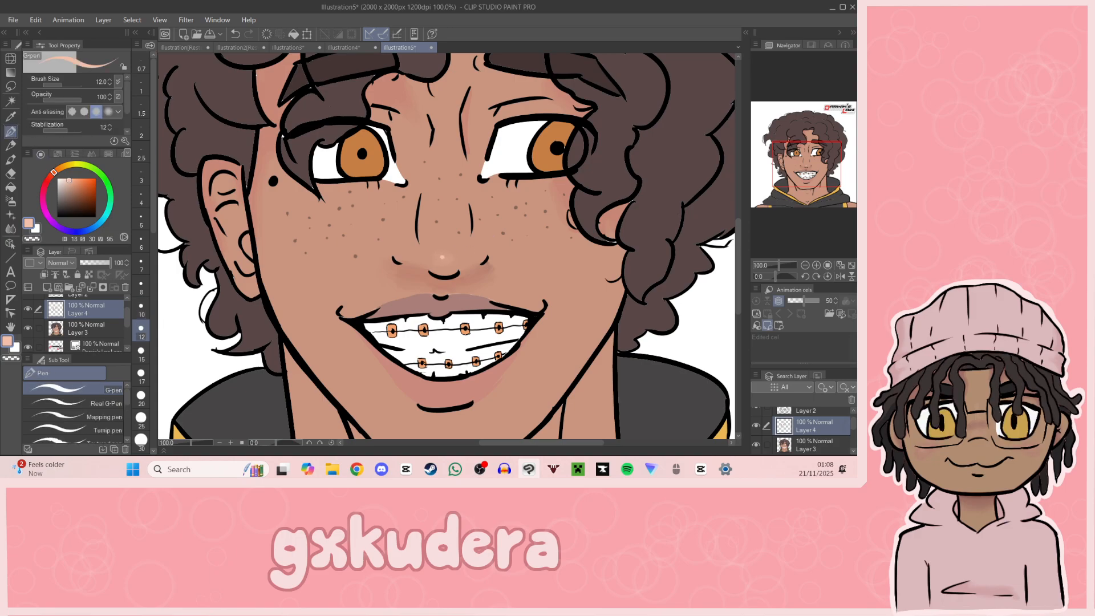
# Step: Paint a dot and a short streak of highlight on the lower lip in light pink, hue 9, saturation 28, value 91
pyautogui.moveTo(487, 244); pyautogui.dragTo(469, 132)
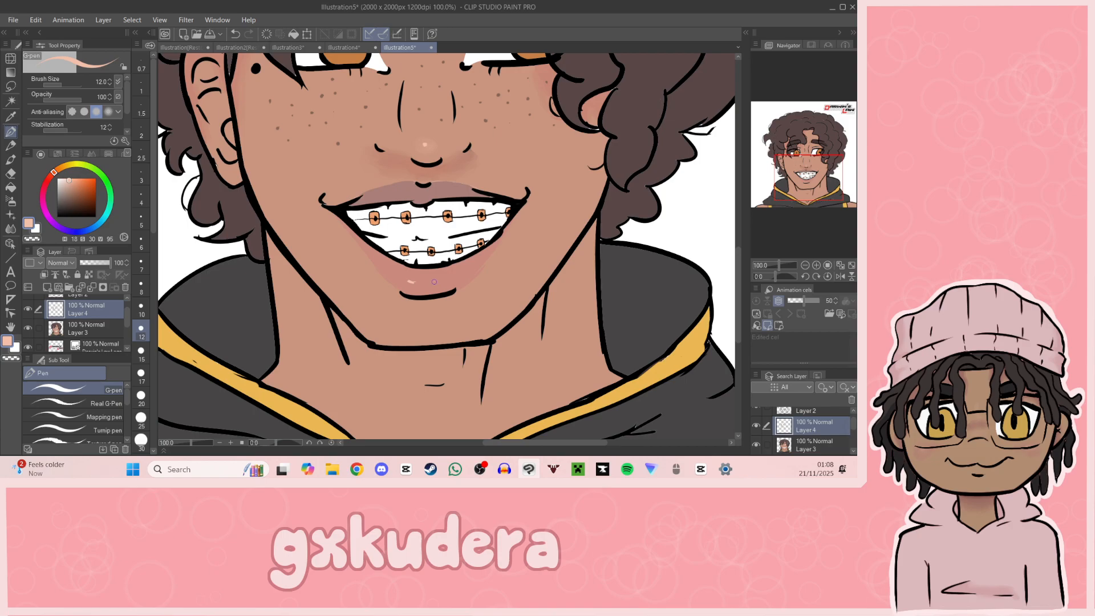
pyautogui.moveTo(435, 282); pyautogui.dragTo(456, 277)
pyautogui.click(11, 117)
pyautogui.click(422, 288)
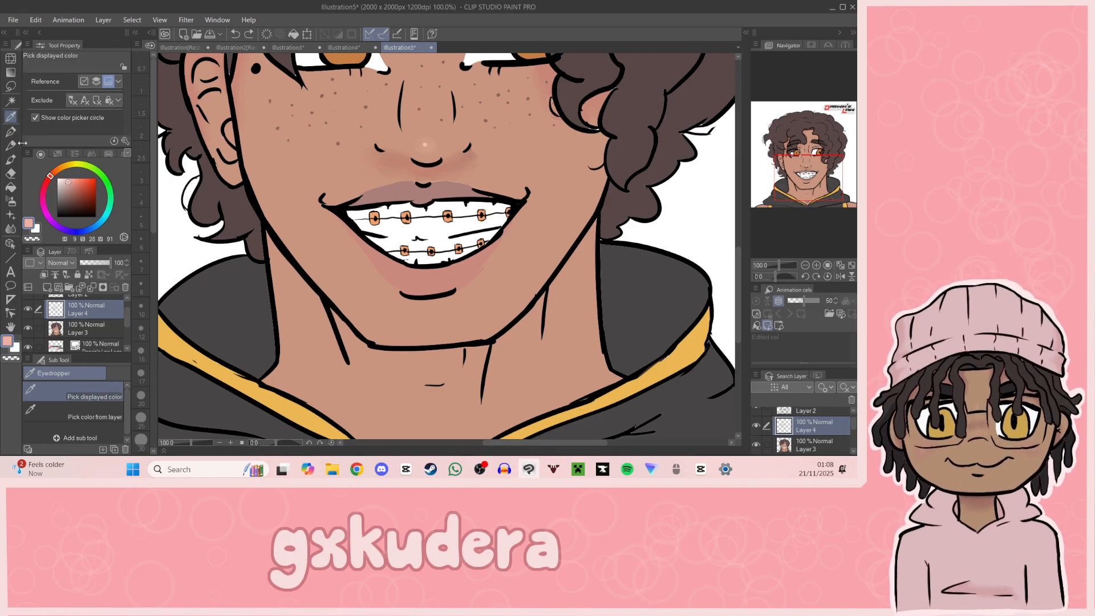
pyautogui.press('p')
pyautogui.click(406, 279)
pyautogui.moveTo(425, 280); pyautogui.dragTo(456, 275)
pyautogui.moveTo(816, 199); pyautogui.dragTo(801, 193)
pyautogui.moveTo(438, 295); pyautogui.dragTo(468, 290)
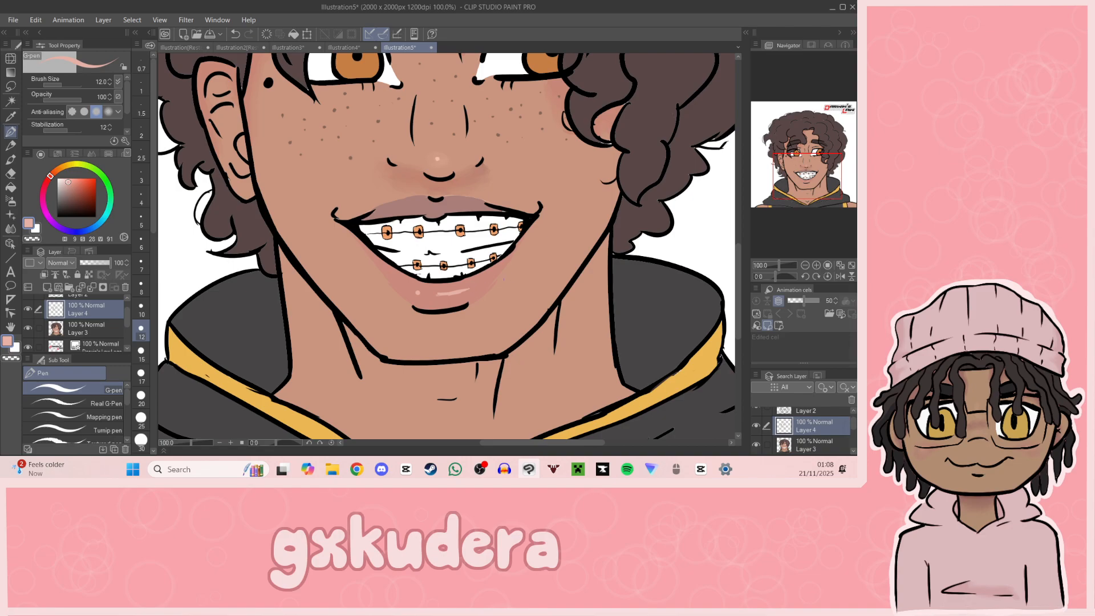
# Step: Paint small highlight streaks on the upper lip in muted pink, hue 9, saturation 19, value 78
pyautogui.click(816, 265)
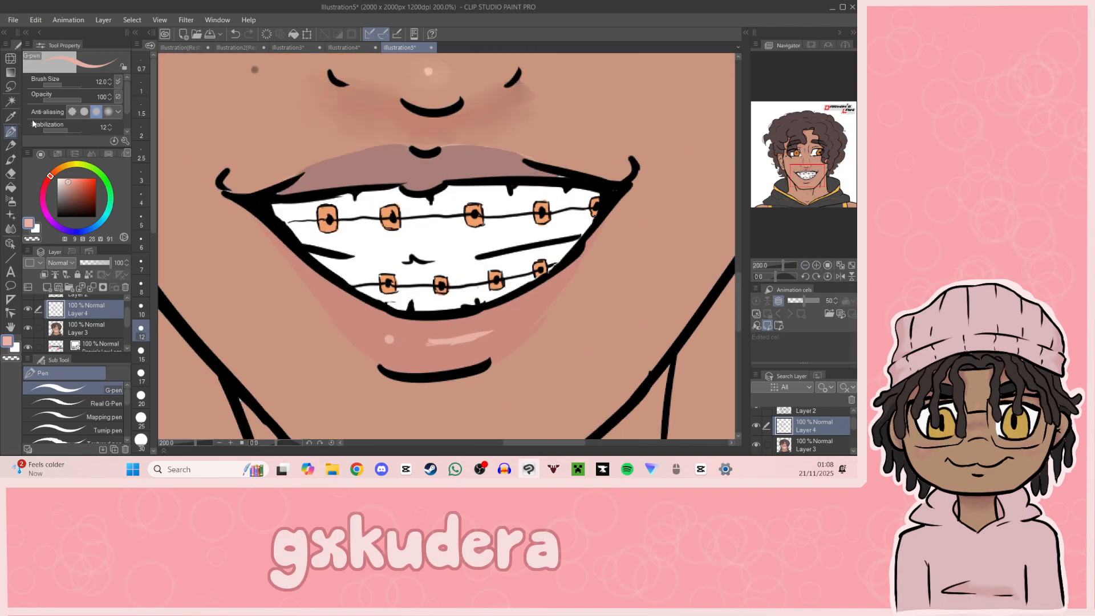
pyautogui.press('i')
pyautogui.click(391, 182)
pyautogui.click(65, 187)
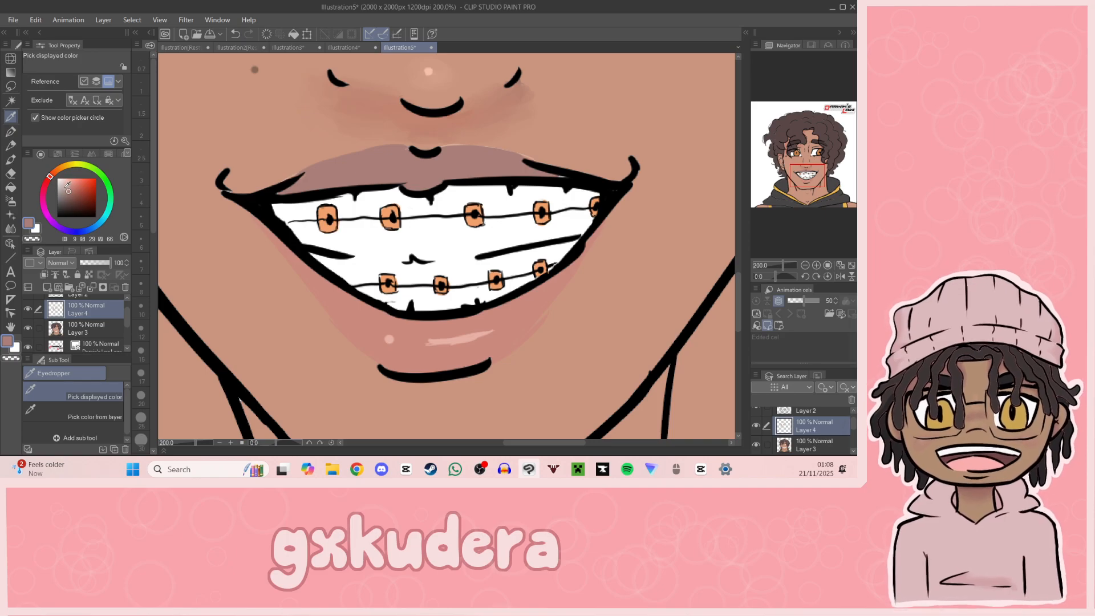
pyautogui.click(11, 132)
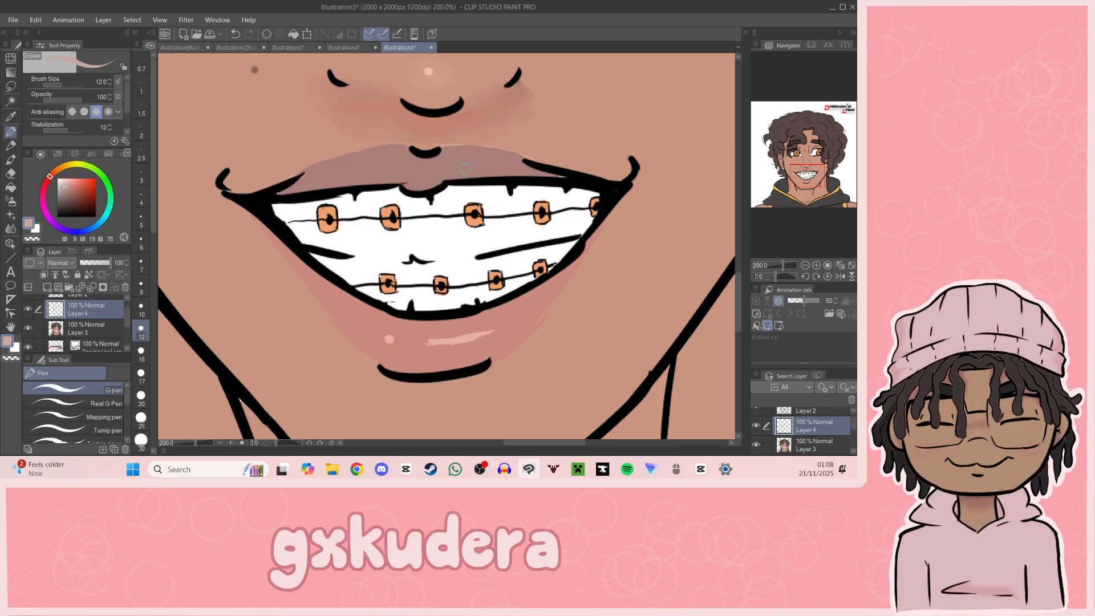
pyautogui.moveTo(467, 166); pyautogui.dragTo(448, 167)
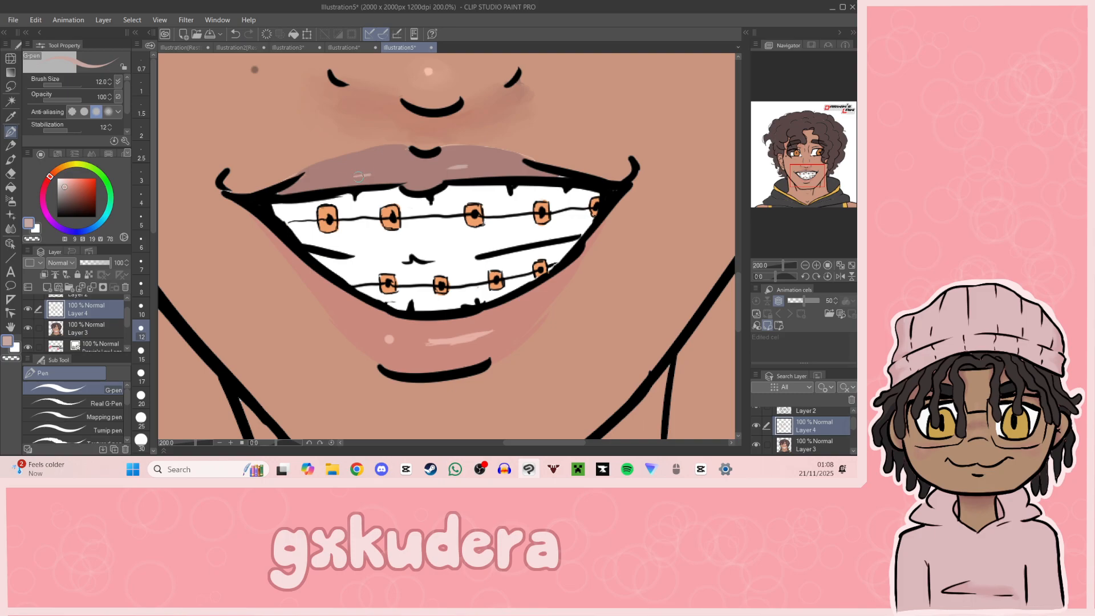
# Step: Paint a light peach highlight along the jaw on the hair-covered cheek's side, sampled from the nose highlight, and blend it
pyautogui.click(805, 265)
pyautogui.click(804, 266)
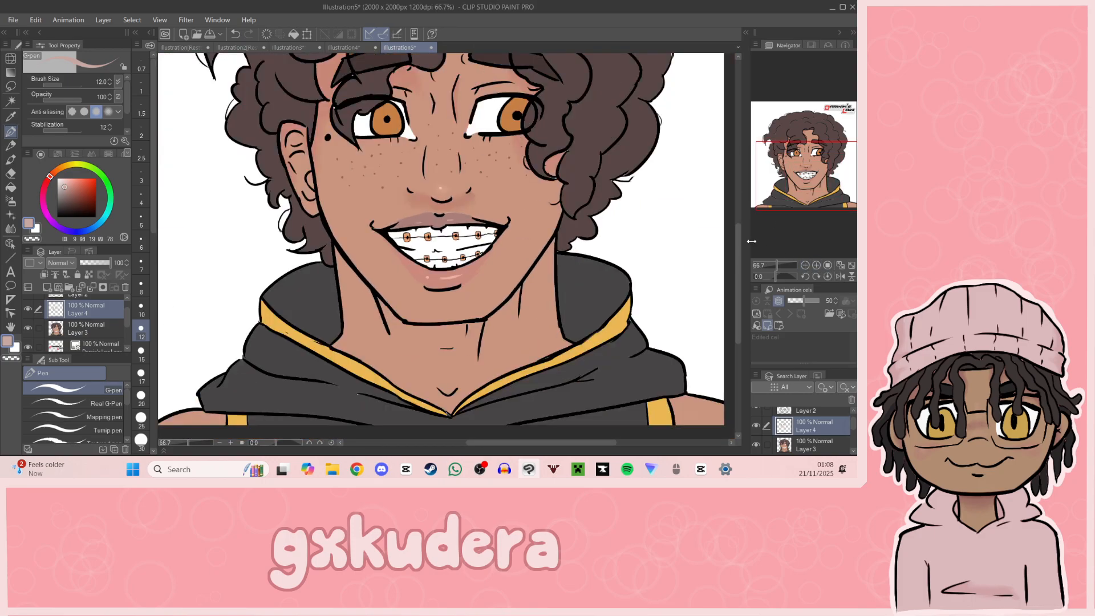
pyautogui.moveTo(819, 201); pyautogui.dragTo(823, 195)
pyautogui.press('i')
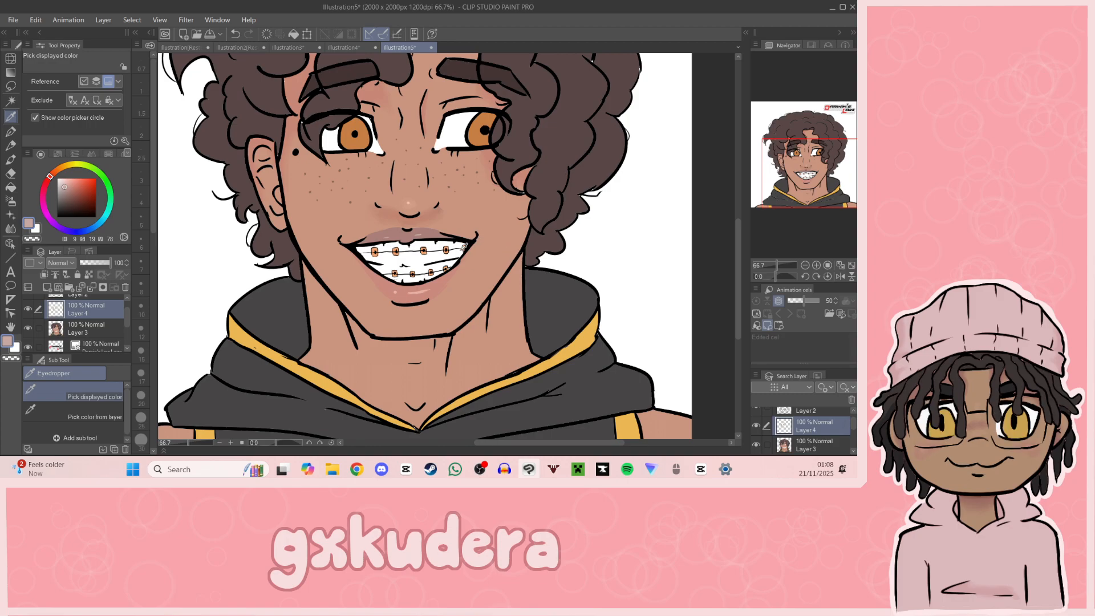
pyautogui.click(410, 199)
pyautogui.press('p')
pyautogui.moveTo(525, 229)
pyautogui.mouseDown()
pyautogui.moveTo(488, 289)
pyautogui.moveTo(514, 258)
pyautogui.moveTo(499, 280)
pyautogui.moveTo(458, 324)
pyautogui.moveTo(480, 305)
pyautogui.mouseUp()
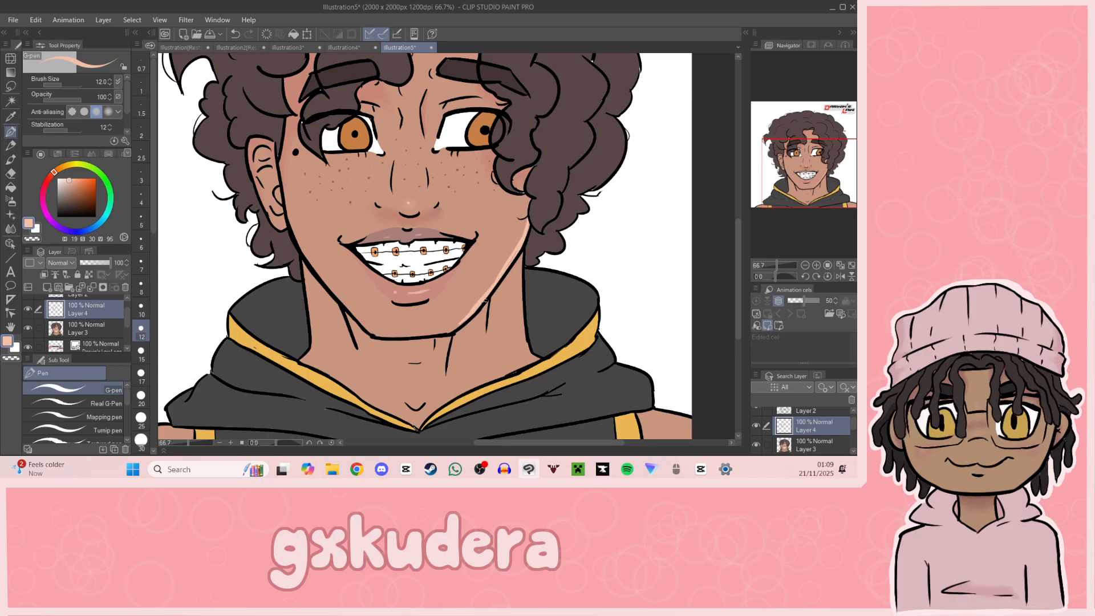
pyautogui.click(10, 228)
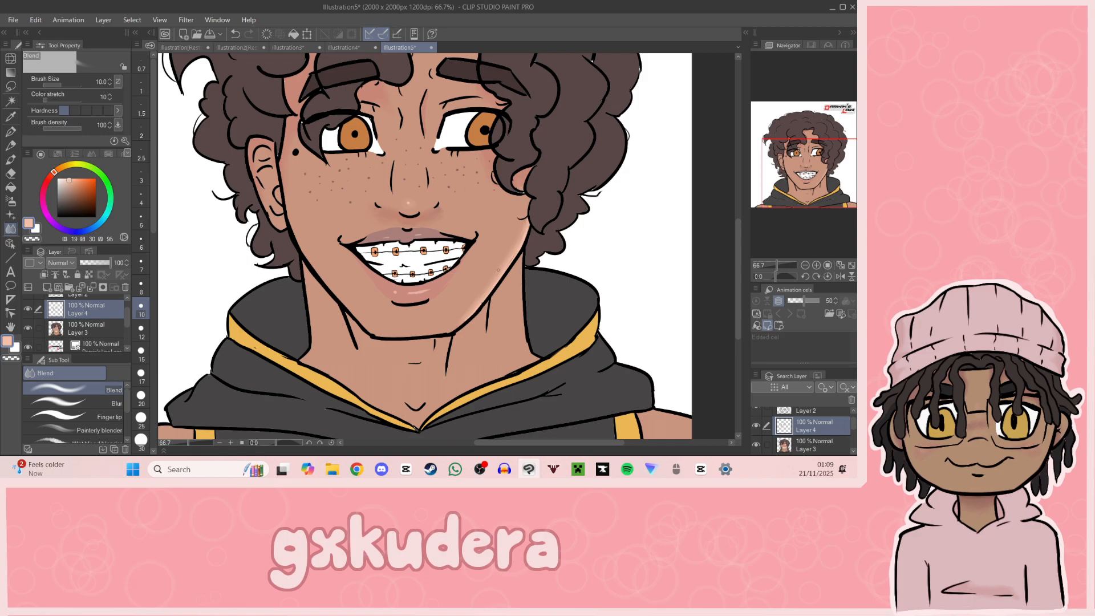
# Step: Paint a light peach highlight down the neck's outer edge below the highlighted jaw and blend it into the skin
pyautogui.press('p')
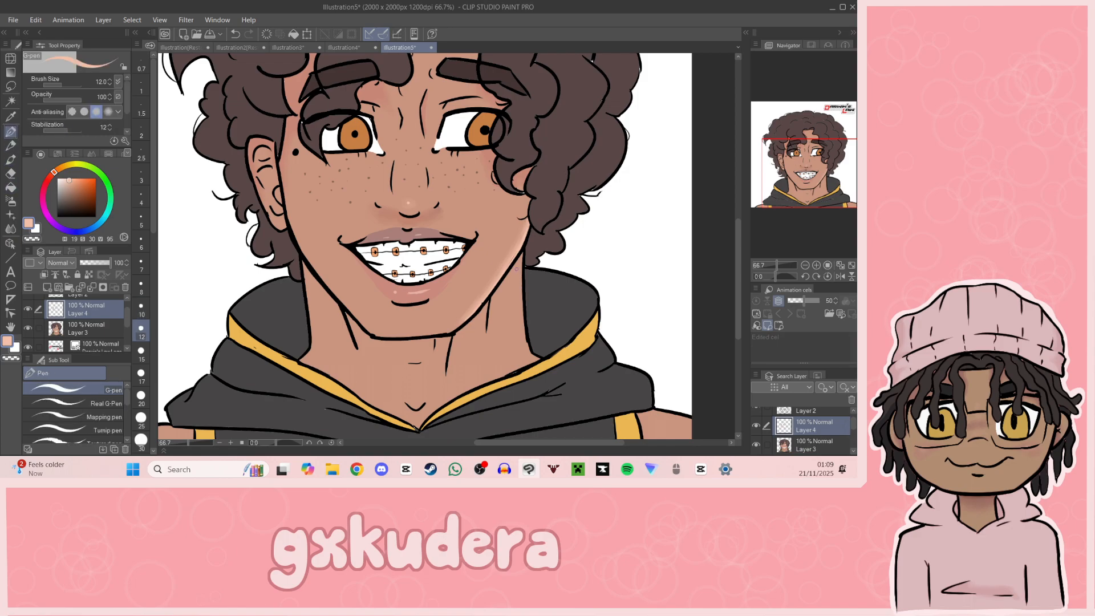
pyautogui.moveTo(520, 289)
pyautogui.mouseDown()
pyautogui.moveTo(518, 262)
pyautogui.moveTo(520, 304)
pyautogui.mouseUp()
pyautogui.moveTo(519, 256); pyautogui.dragTo(527, 351)
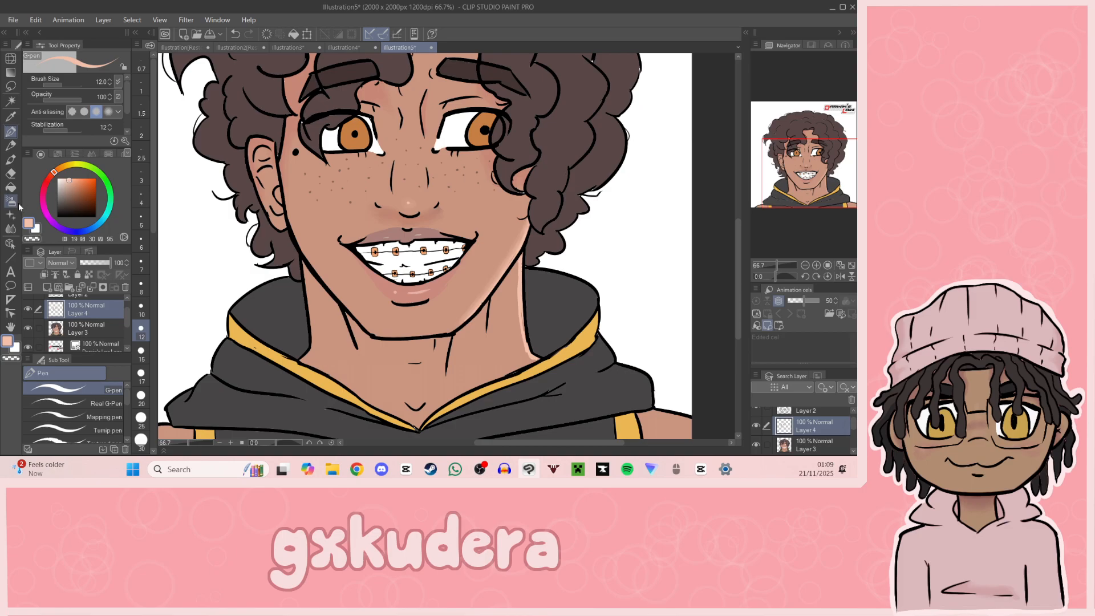
pyautogui.click(11, 228)
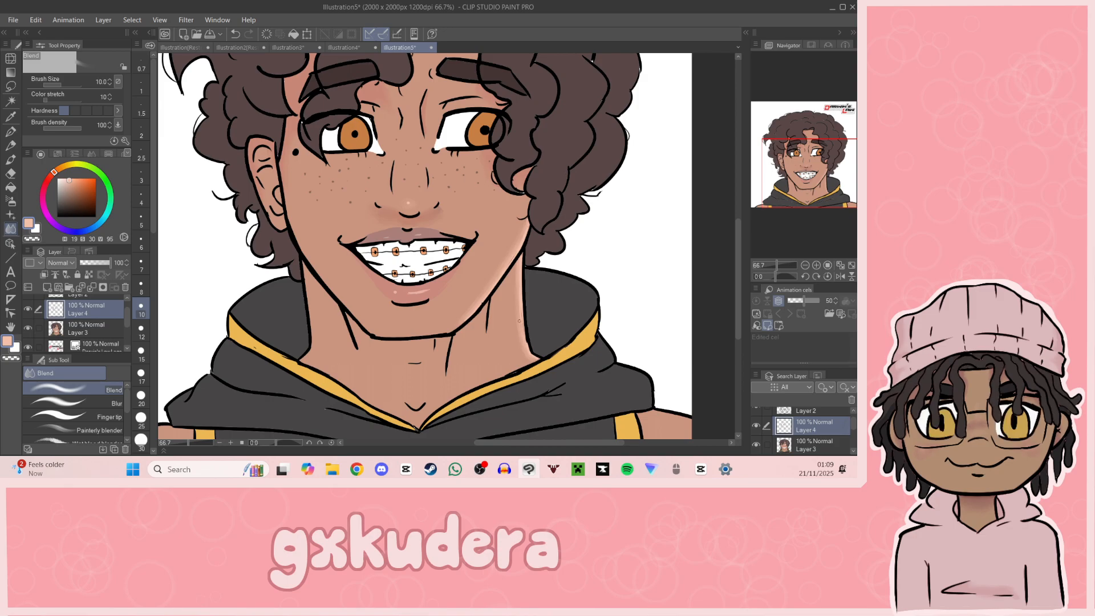
# Step: Outline the cast shadow on the neck below the chin in the sampled nose-shadow tone, hue 14, saturation 41, value 75
pyautogui.moveTo(824, 200)
pyautogui.mouseDown()
pyautogui.moveTo(840, 219)
pyautogui.moveTo(821, 192)
pyautogui.moveTo(827, 203)
pyautogui.mouseUp()
pyautogui.click(10, 116)
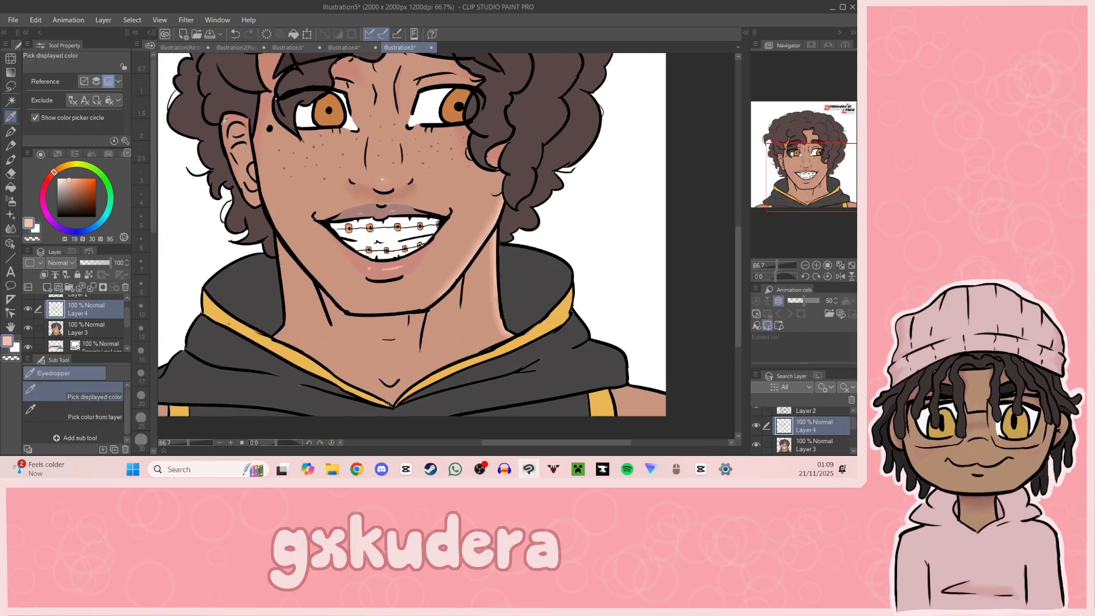
pyautogui.click(383, 197)
pyautogui.press('p')
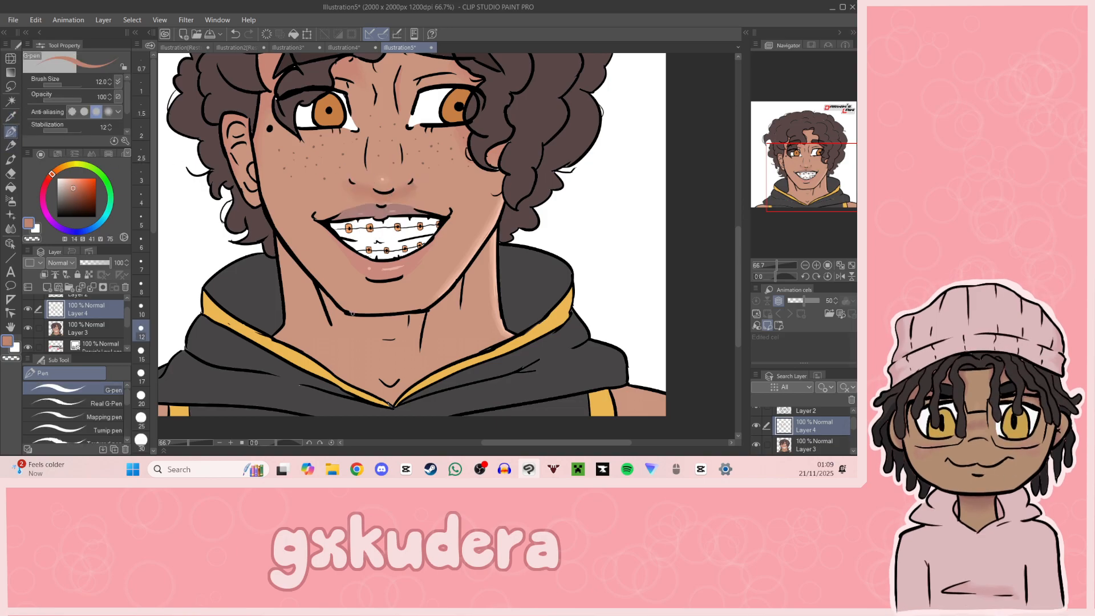
pyautogui.moveTo(305, 347)
pyautogui.mouseDown()
pyautogui.moveTo(304, 320)
pyautogui.moveTo(331, 321)
pyautogui.mouseUp()
pyautogui.hotkey('ctrl', 'z')
pyautogui.moveTo(348, 324); pyautogui.dragTo(393, 340)
pyautogui.moveTo(359, 352); pyautogui.dragTo(391, 373)
pyautogui.moveTo(363, 354); pyautogui.dragTo(399, 378)
pyautogui.hotkey('ctrl', 'z')
pyautogui.press('g')
pyautogui.click(305, 289)
pyautogui.hotkey('ctrl', 'z')
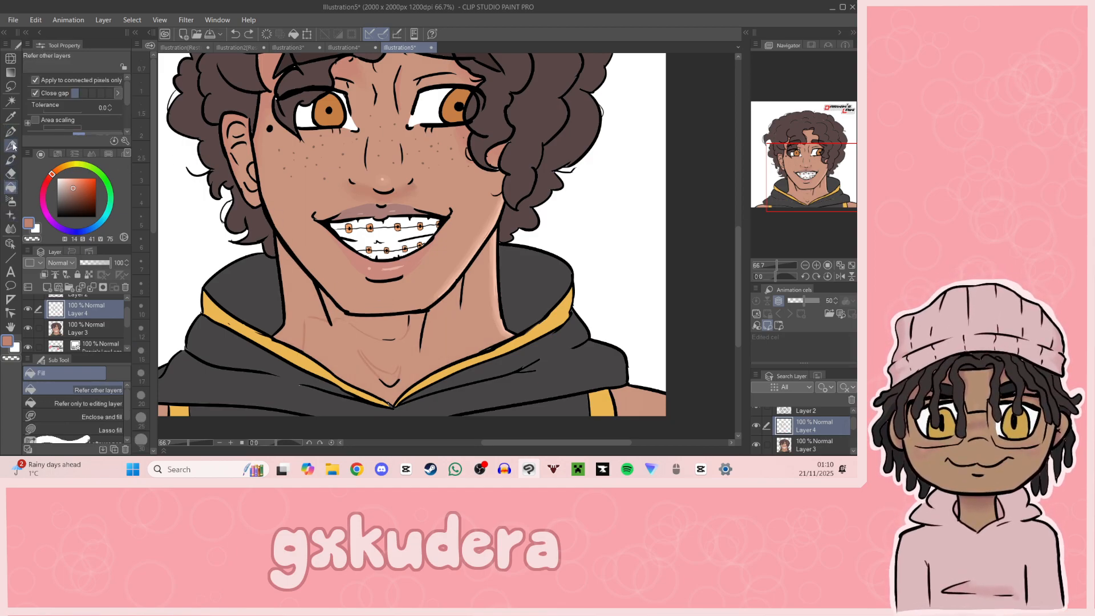
# Step: Fill the outlined cast shadow on the neck below the chin with the nose-shadow tone
pyautogui.press('p')
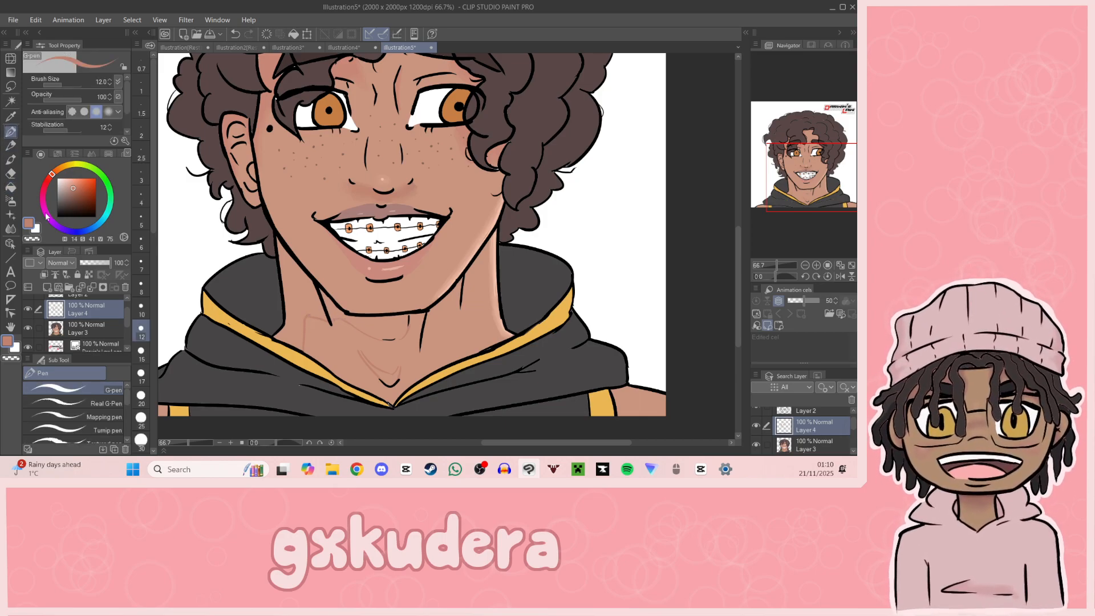
pyautogui.press('g')
pyautogui.click(294, 291)
pyautogui.click(388, 321)
pyautogui.hotkey('ctrl', 'z')
pyautogui.press('p')
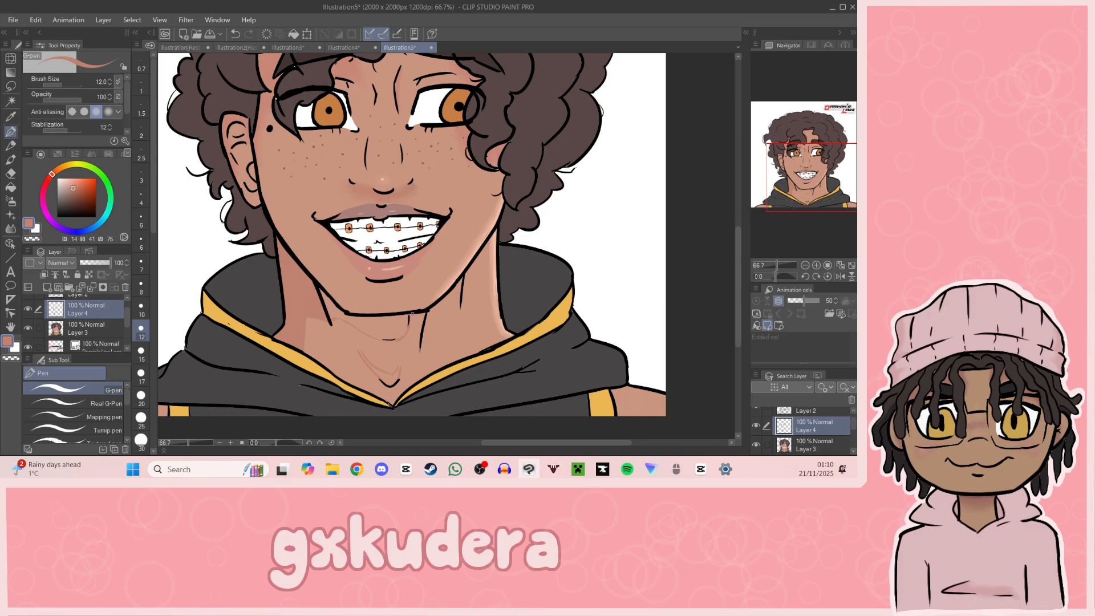
pyautogui.press('g')
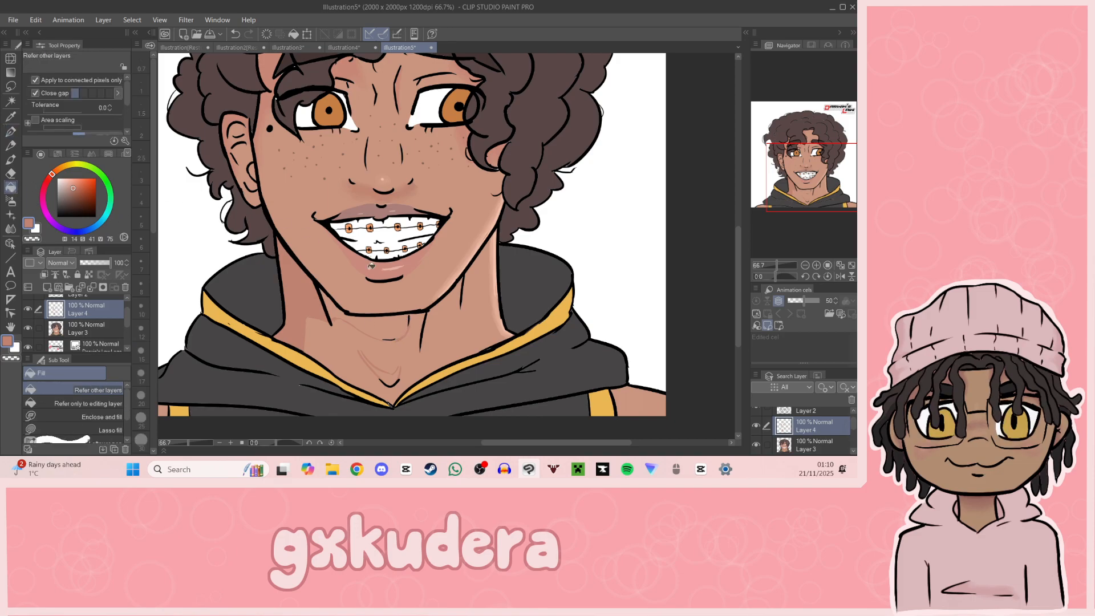
pyautogui.click(387, 317)
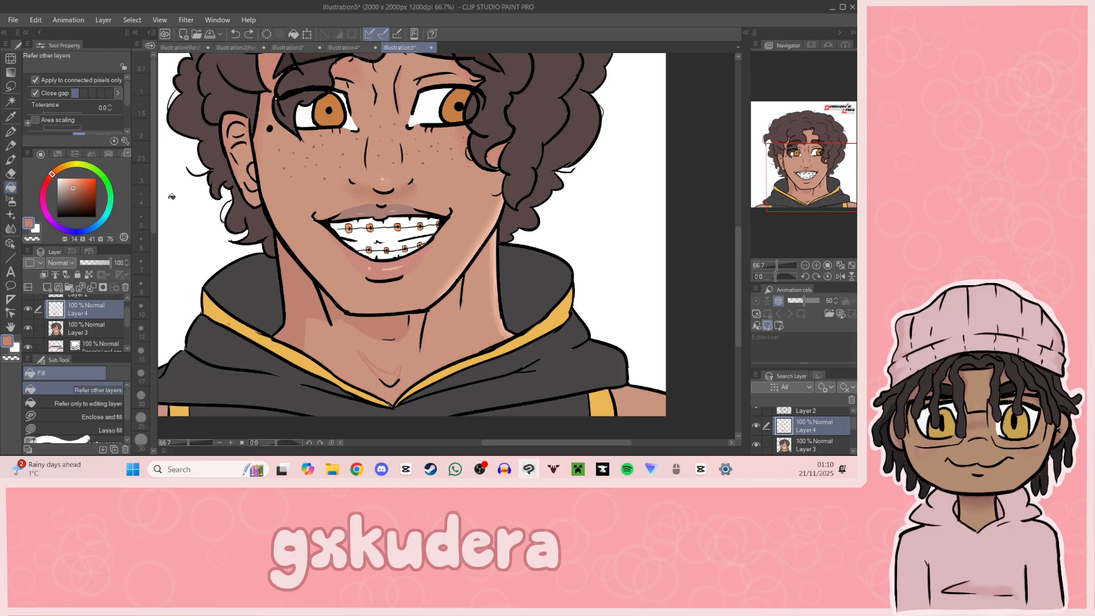
# Step: Close the outline of the small shadow at the throat hollow and fill it with the same tone
pyautogui.click(11, 132)
pyautogui.moveTo(361, 354); pyautogui.dragTo(363, 354)
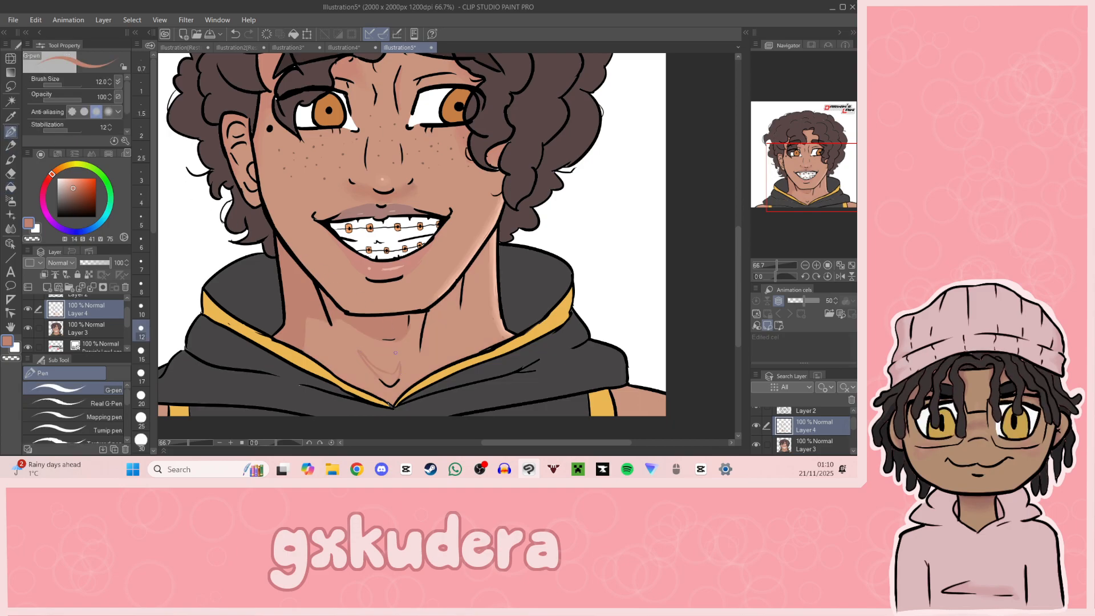
pyautogui.click(10, 187)
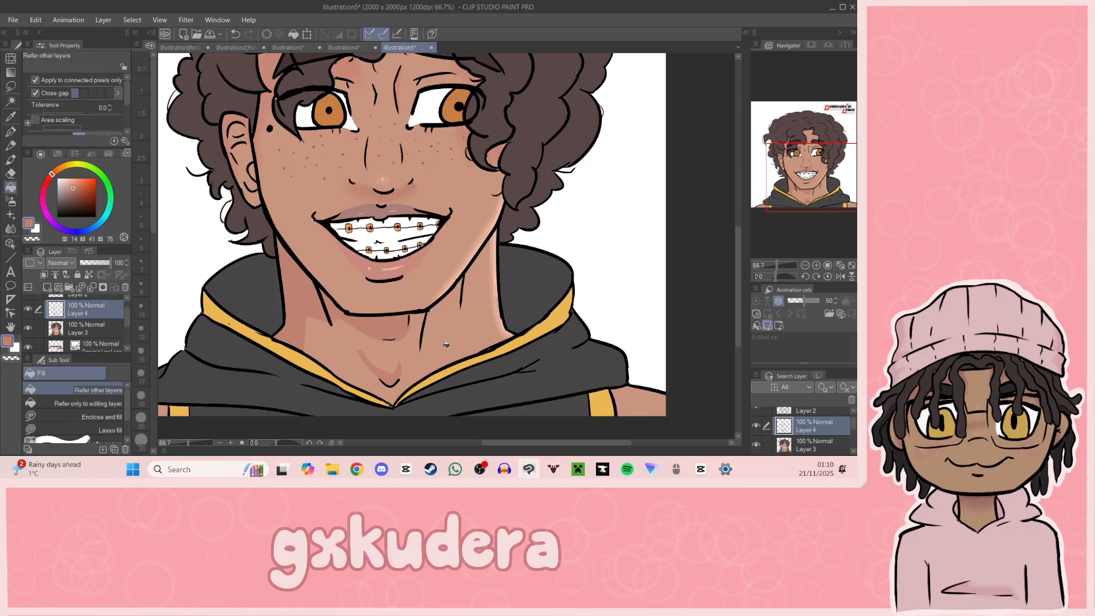
# Step: Draw a diagonal shadow stroke from the neck shadow down towards the throat-hollow shadow
pyautogui.moveTo(801, 208); pyautogui.dragTo(814, 215)
pyautogui.press('p')
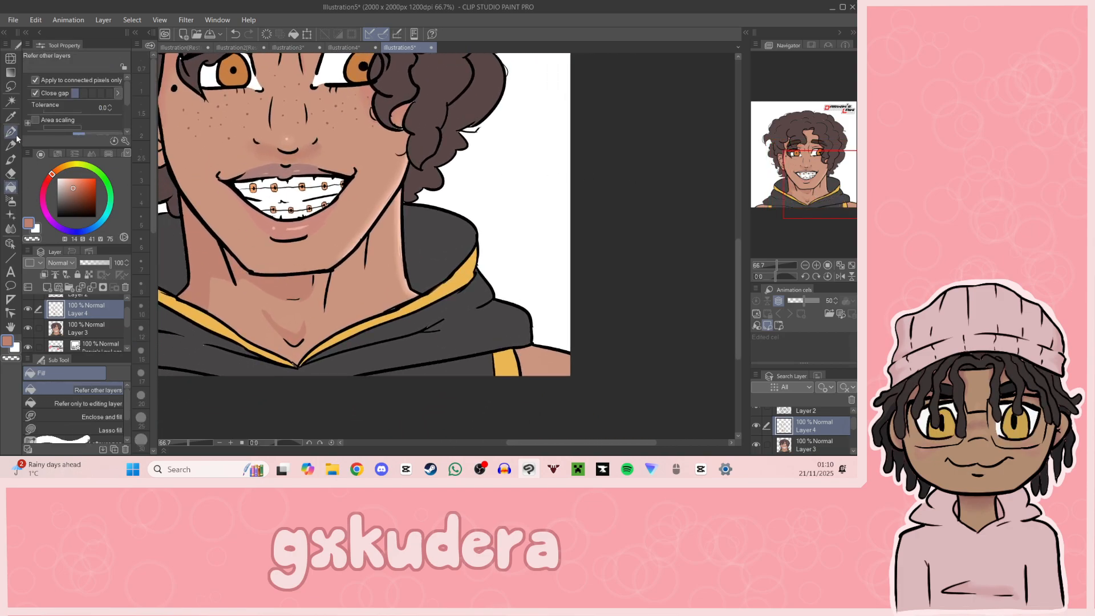
pyautogui.hotkey('ctrl', 'z')
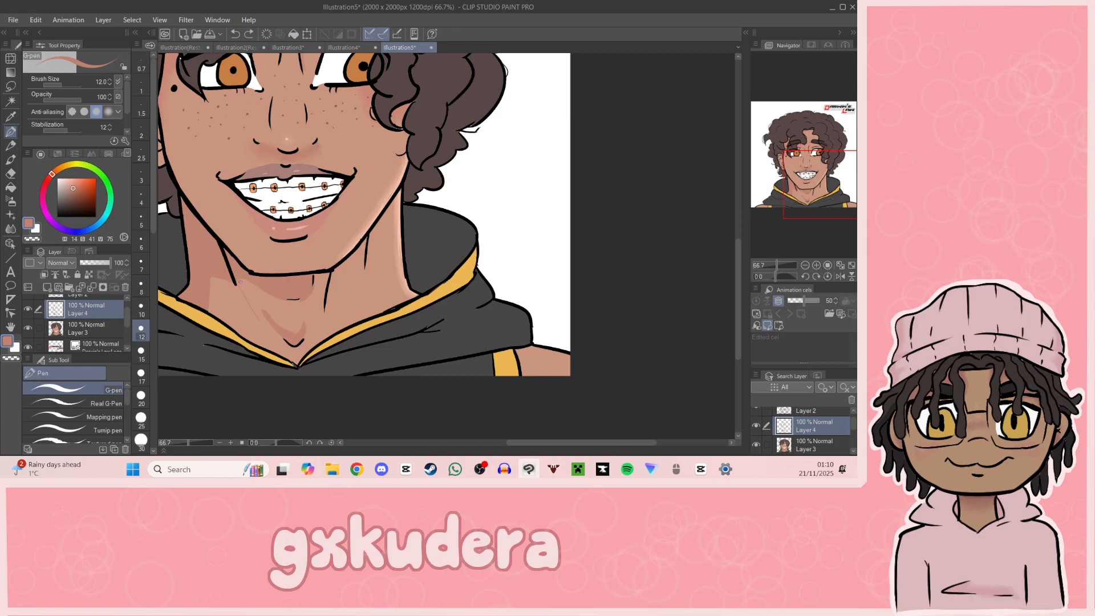
pyautogui.moveTo(237, 284); pyautogui.dragTo(260, 320)
pyautogui.hotkey('ctrl', 'z')
pyautogui.moveTo(240, 280); pyautogui.dragTo(267, 317)
# Step: Add a darker shadow directly under the jaw and chin in hue 14, saturation 34, value 59, and blend the neck shadows
pyautogui.moveTo(806, 208); pyautogui.dragTo(799, 210)
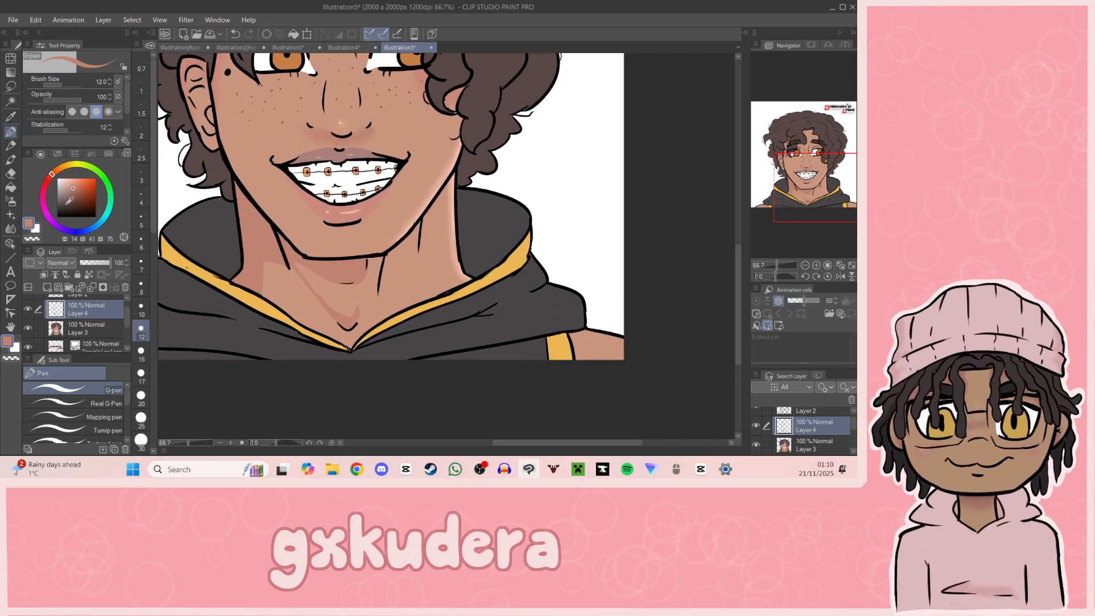
pyautogui.click(71, 193)
pyautogui.moveTo(237, 203)
pyautogui.mouseDown()
pyautogui.moveTo(301, 258)
pyautogui.moveTo(322, 262)
pyautogui.mouseUp()
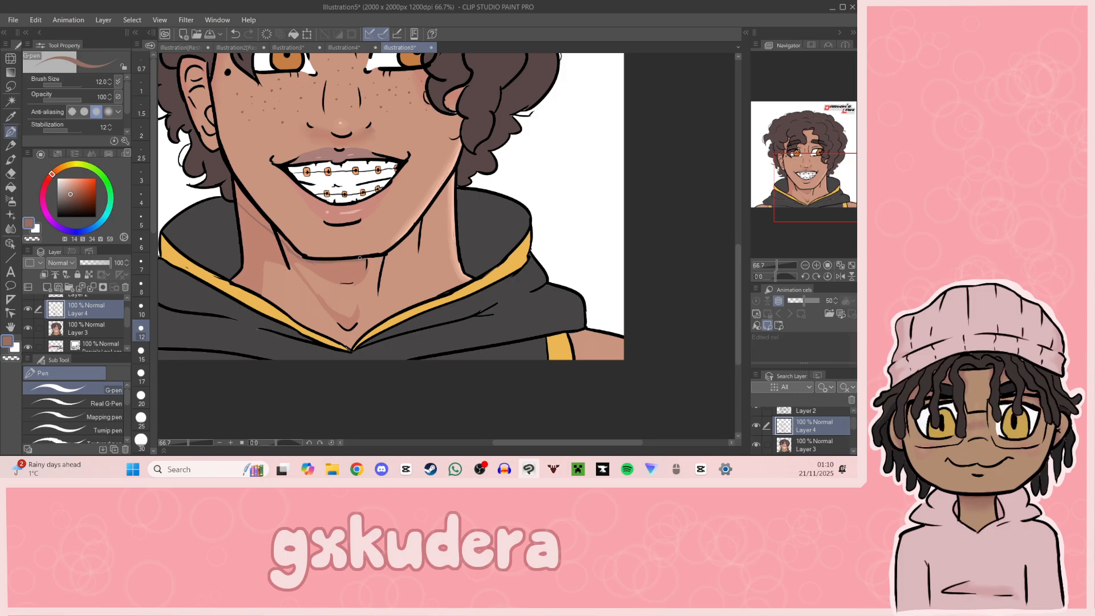
pyautogui.click(11, 187)
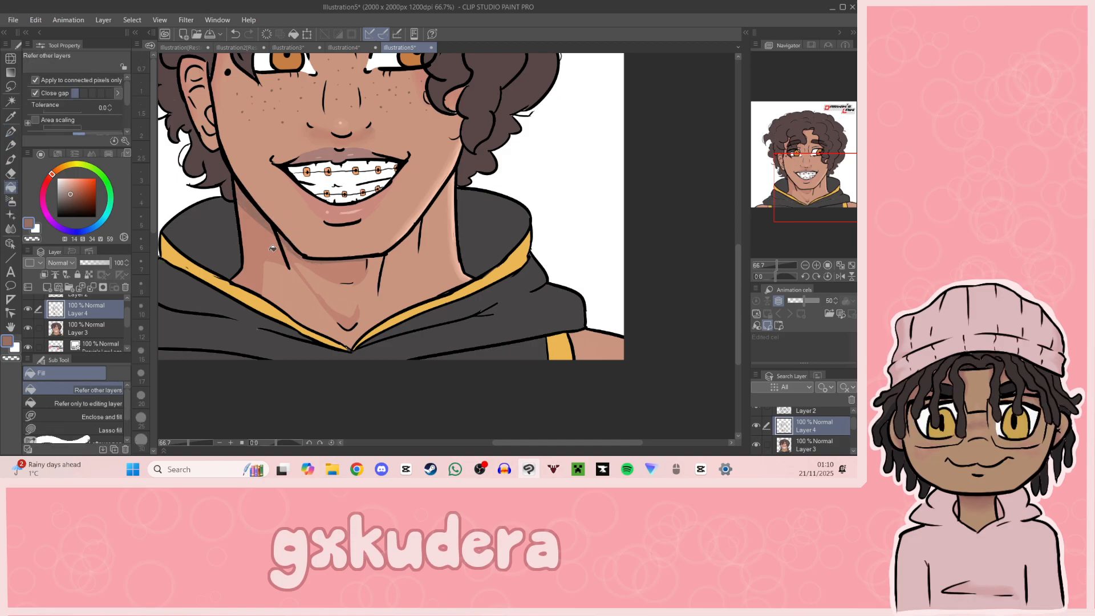
pyautogui.click(10, 228)
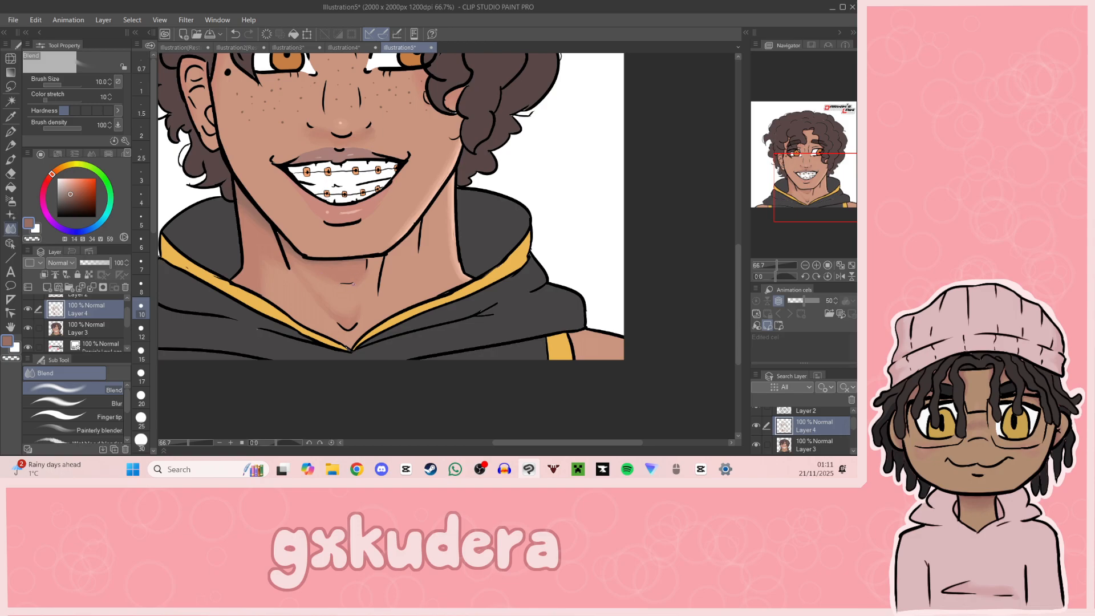
# Step: Paint a shadow down the cheek's edge beside the ear in the sampled neck-shadow tone, hue 14, saturation 41, value 75, and blend it
pyautogui.moveTo(817, 173)
pyautogui.mouseDown()
pyautogui.moveTo(840, 189)
pyautogui.moveTo(809, 186)
pyautogui.moveTo(816, 150)
pyautogui.moveTo(802, 162)
pyautogui.mouseUp()
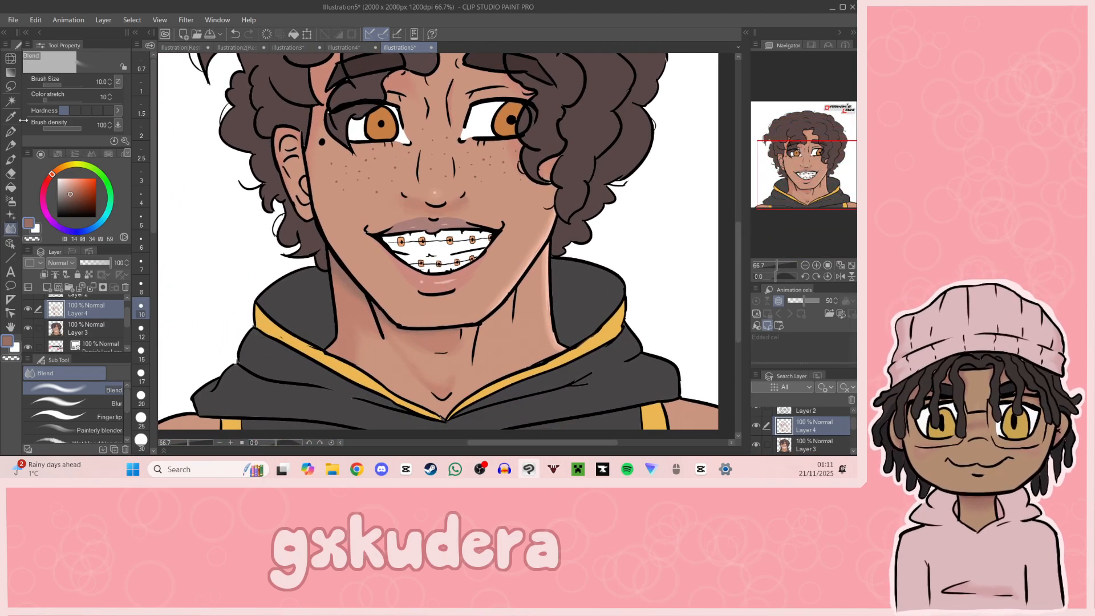
pyautogui.press('i')
pyautogui.click(347, 326)
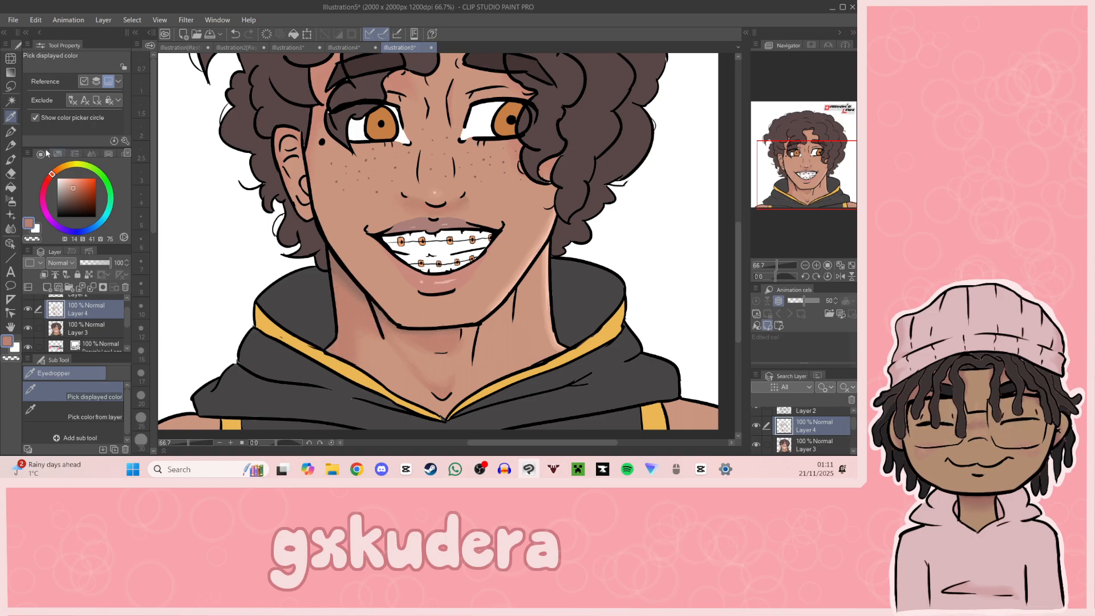
pyautogui.press('p')
pyautogui.moveTo(313, 174); pyautogui.dragTo(329, 235)
pyautogui.hotkey('ctrl', 'z')
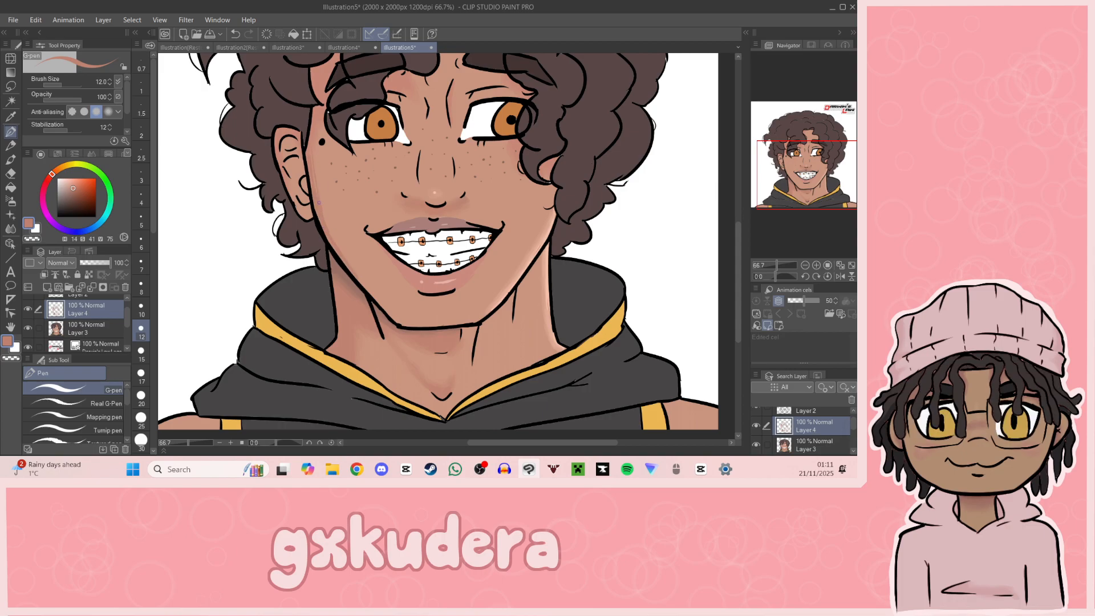
pyautogui.press('j')
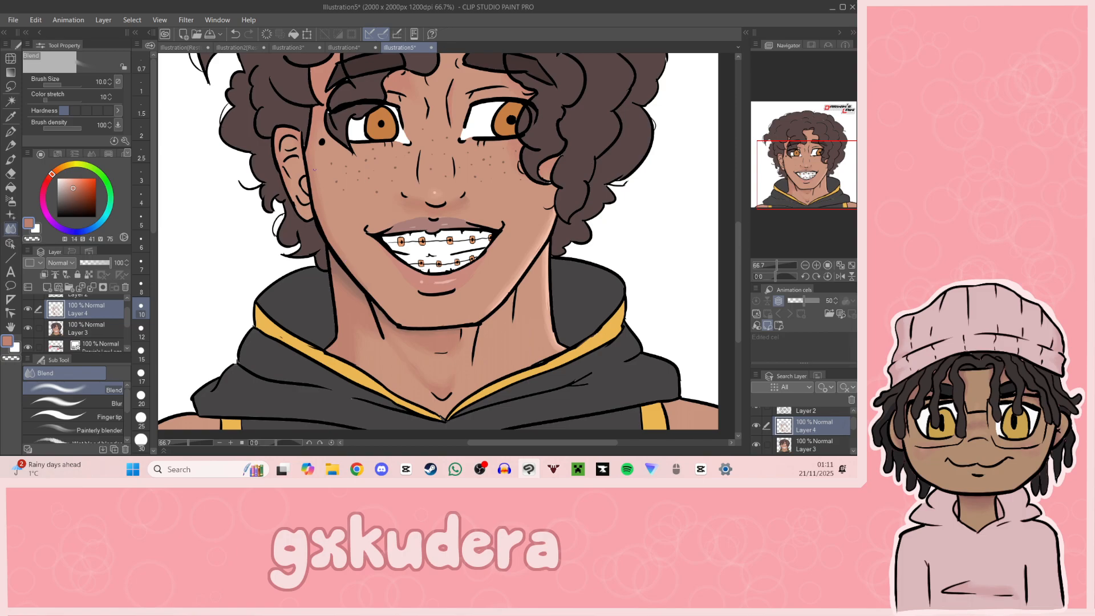
pyautogui.moveTo(801, 204); pyautogui.dragTo(806, 192)
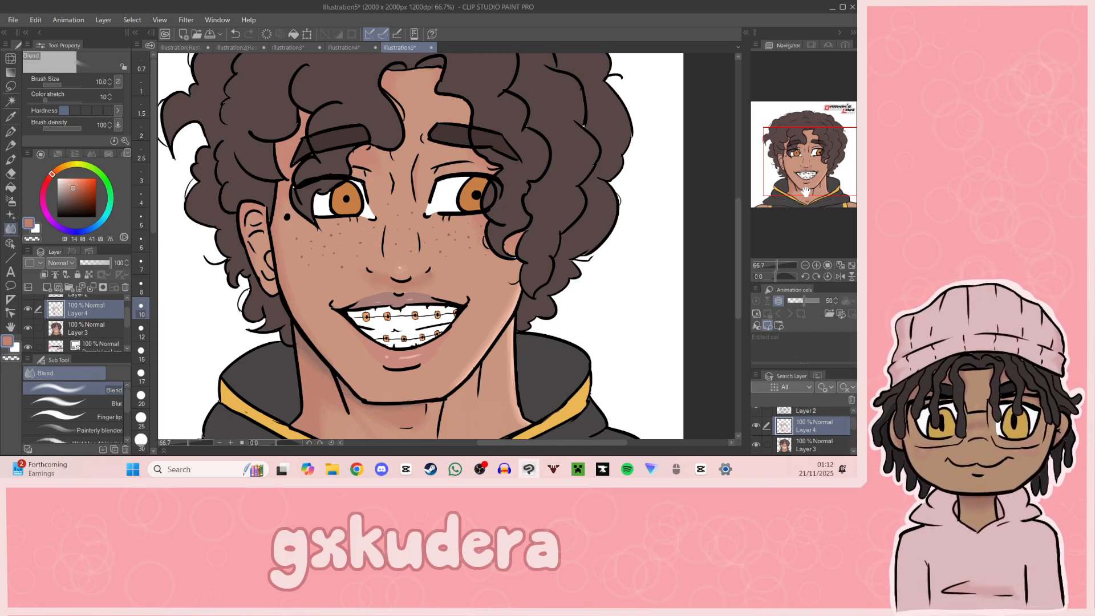
pyautogui.click(9, 134)
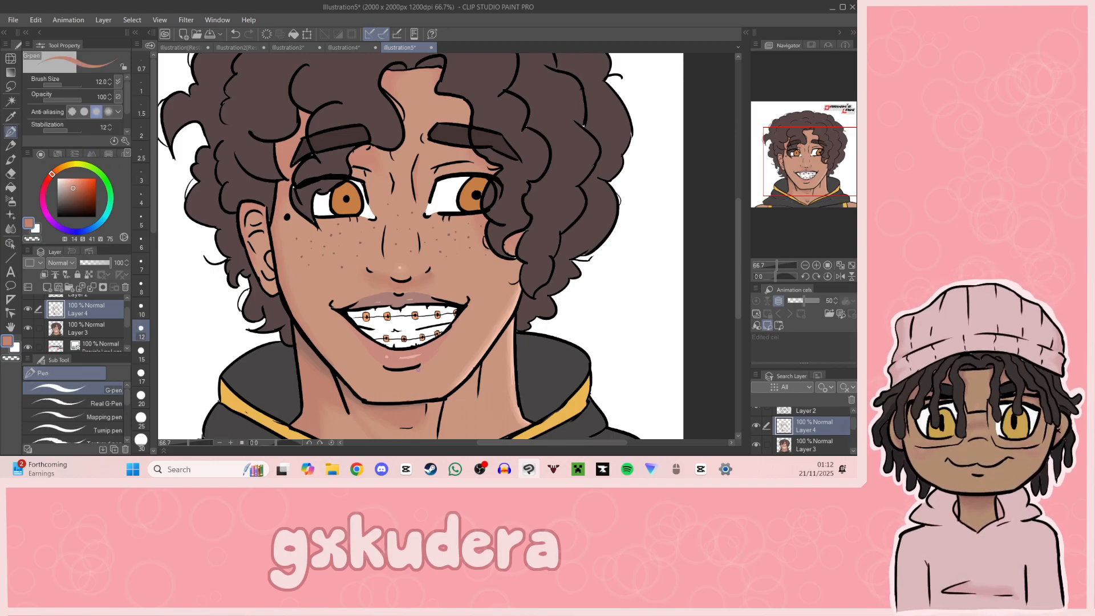
pyautogui.hotkey('ctrl', 'z')
pyautogui.click(10, 187)
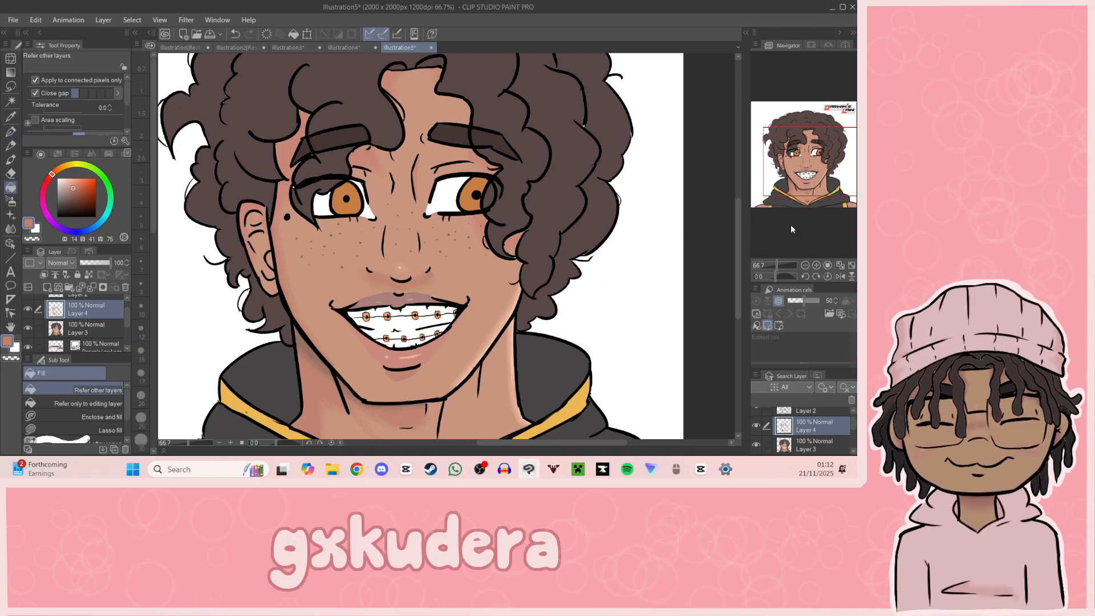
# Step: Paint a small shadow beneath the lower lip in the sampled nose-shadow tone, hue 14, saturation 42, value 76, and blend it
pyautogui.moveTo(820, 192); pyautogui.dragTo(818, 199)
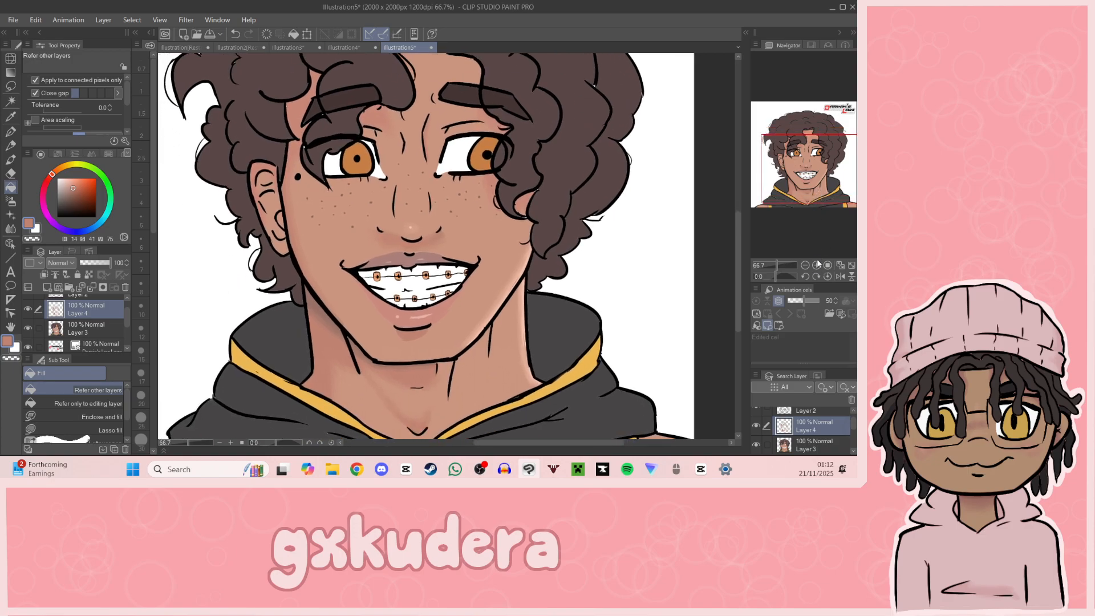
pyautogui.click(816, 265)
pyautogui.press('i')
pyautogui.click(392, 242)
pyautogui.press('p')
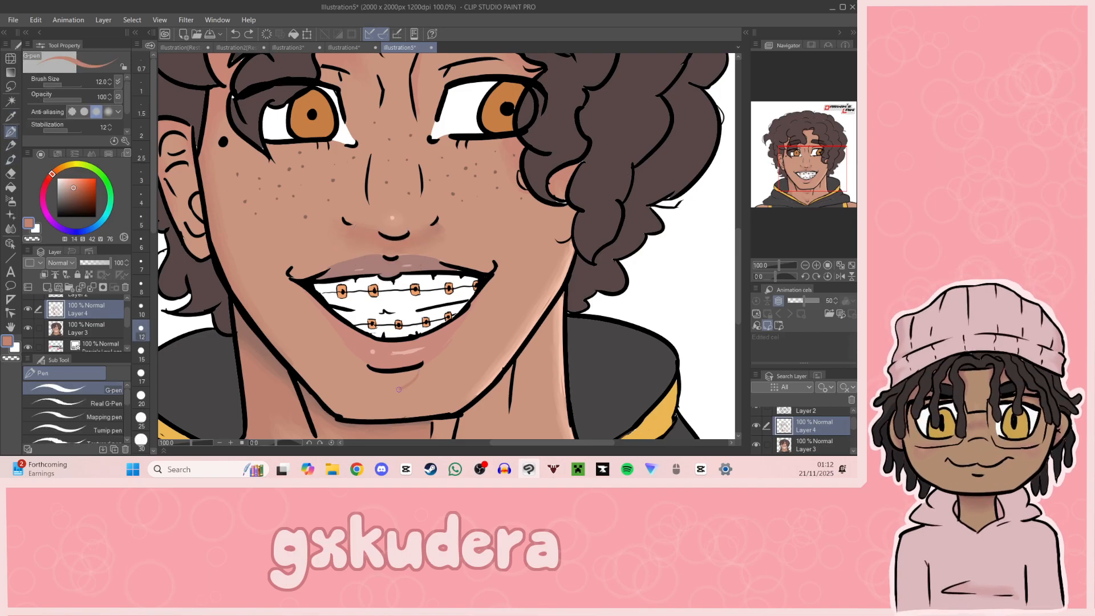
pyautogui.hotkey('ctrl', 'z')
pyautogui.moveTo(418, 367); pyautogui.dragTo(381, 385)
pyautogui.hotkey('ctrl', 'z')
pyautogui.click(10, 187)
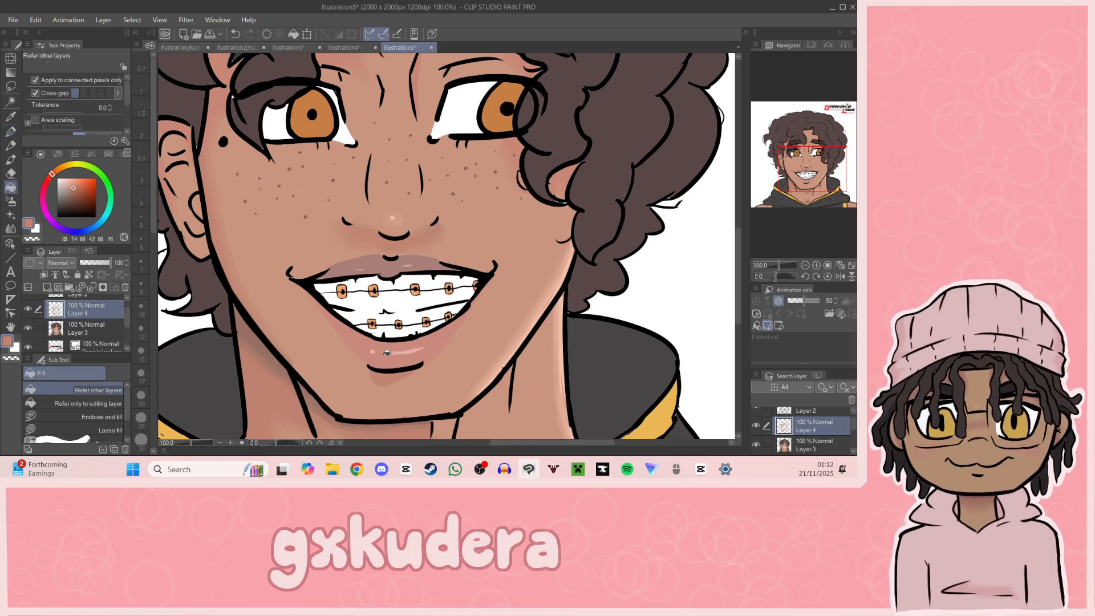
pyautogui.click(10, 229)
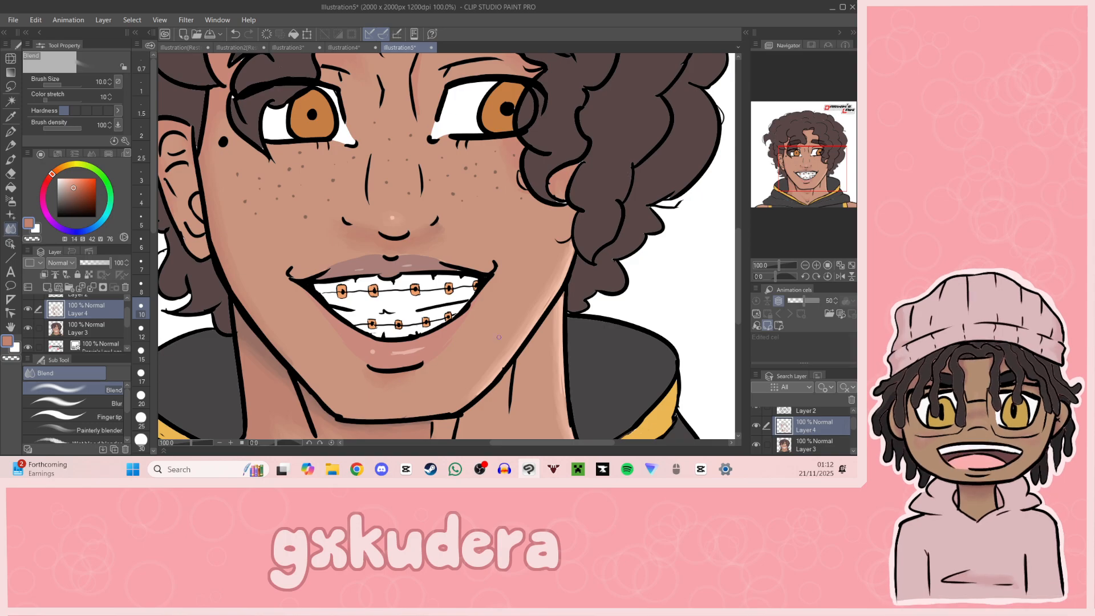
# Step: Try a warmer skin-tone stroke across the freckled cheek in hue 18, saturation 52, value 75
pyautogui.moveTo(843, 200); pyautogui.dragTo(782, 173)
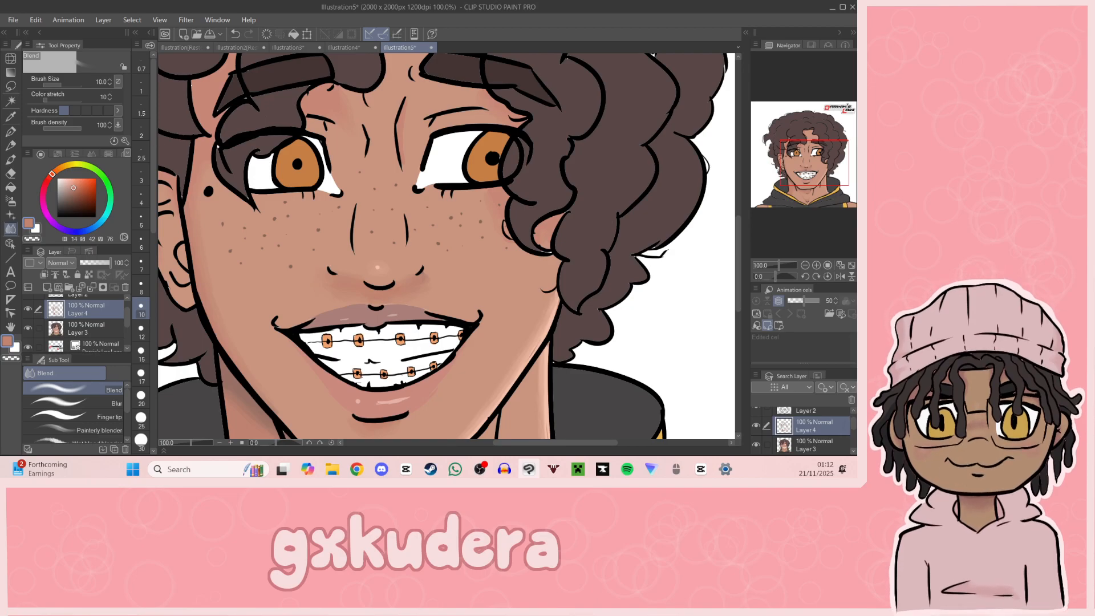
pyautogui.hotkey('alt', 'Tab')
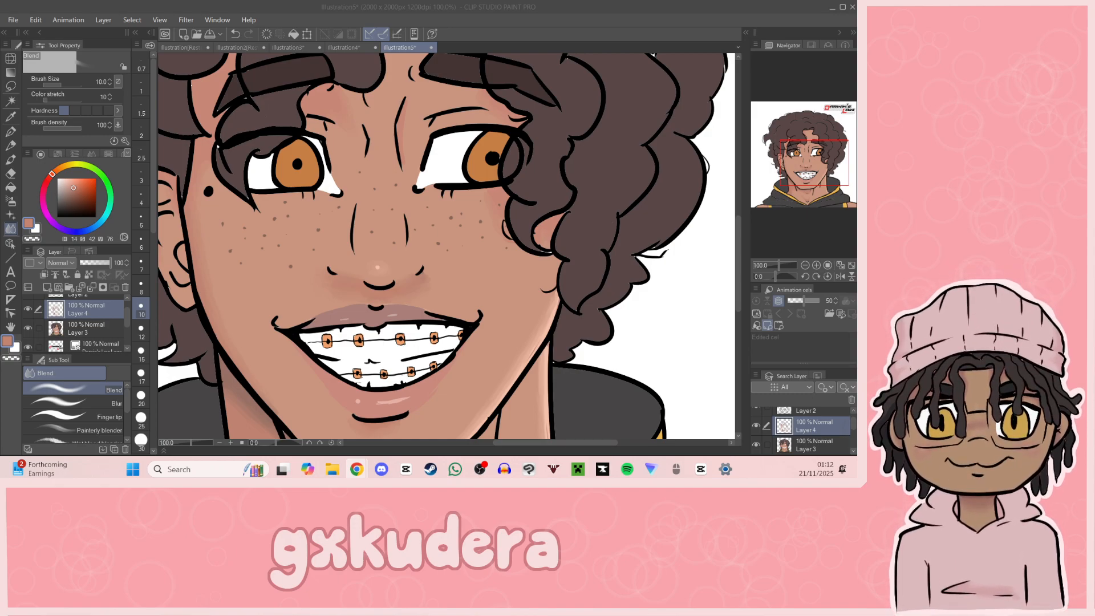
pyautogui.click(11, 117)
pyautogui.click(257, 288)
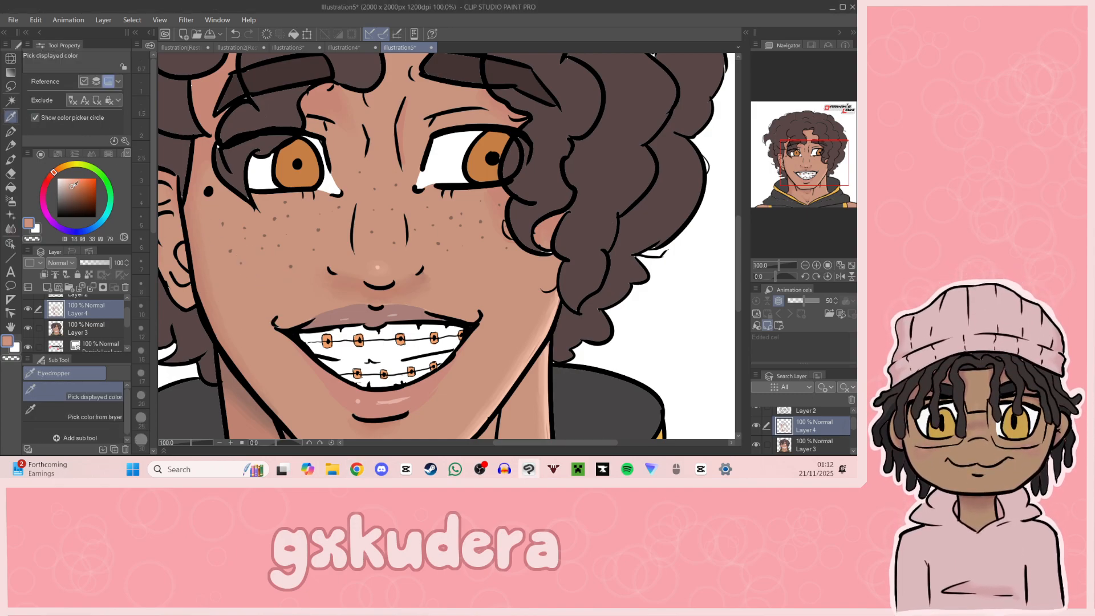
pyautogui.click(77, 187)
pyautogui.press('p')
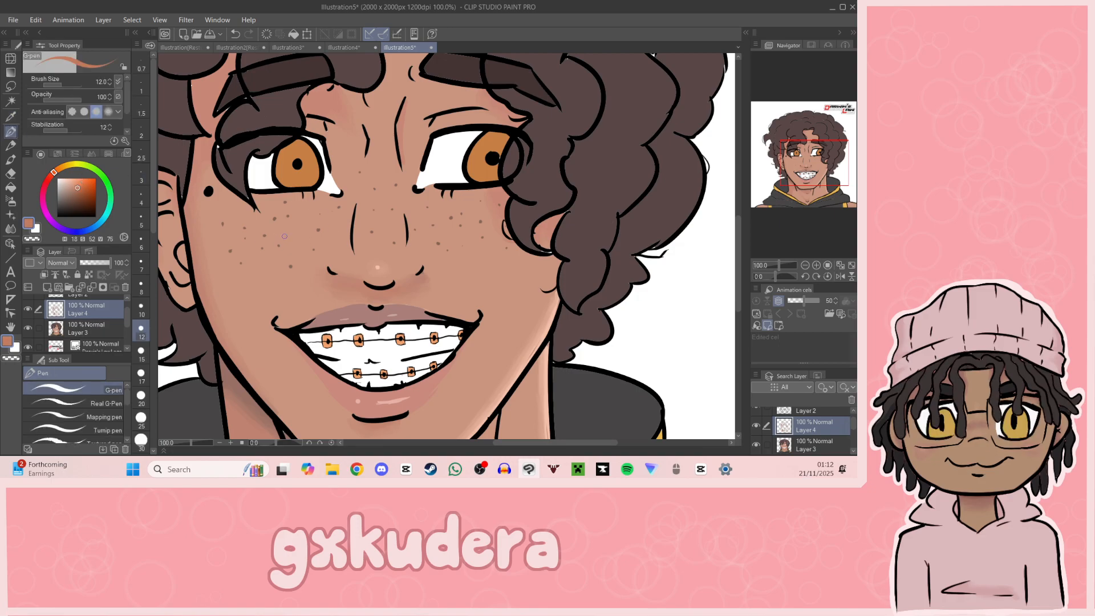
pyautogui.moveTo(239, 228)
pyautogui.mouseDown()
pyautogui.moveTo(307, 229)
pyautogui.moveTo(276, 235)
pyautogui.mouseUp()
pyautogui.hotkey('ctrl', 'z')
# Step: Outline a shadow across the upper part of both irises in dark orange, hue 27, saturation 74, value 55
pyautogui.moveTo(793, 213); pyautogui.dragTo(801, 171)
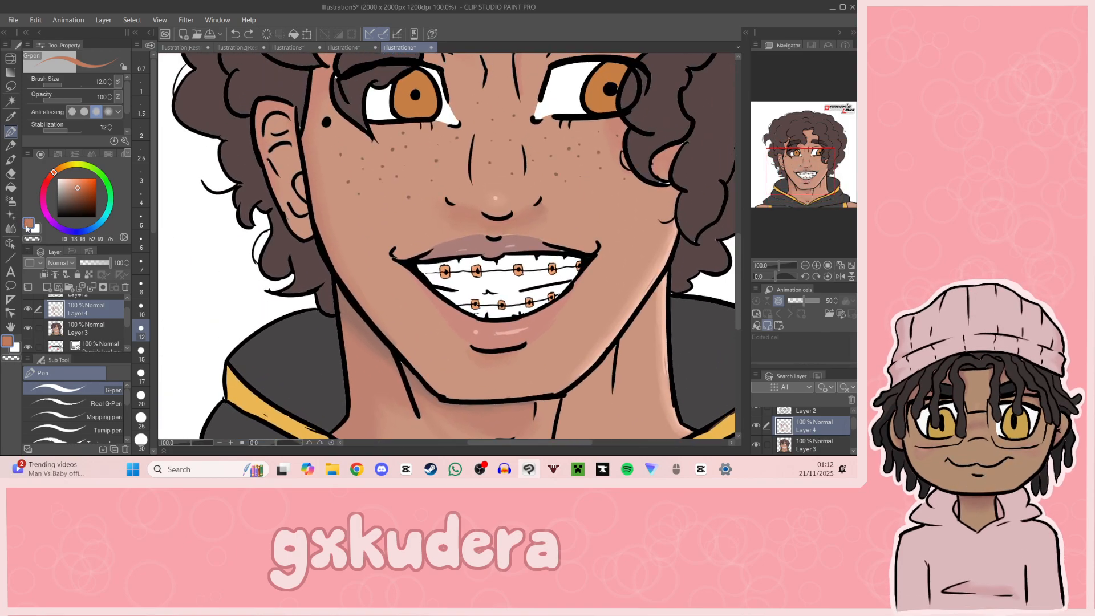
pyautogui.moveTo(818, 158); pyautogui.dragTo(831, 143)
pyautogui.press('i')
pyautogui.click(290, 211)
pyautogui.click(86, 195)
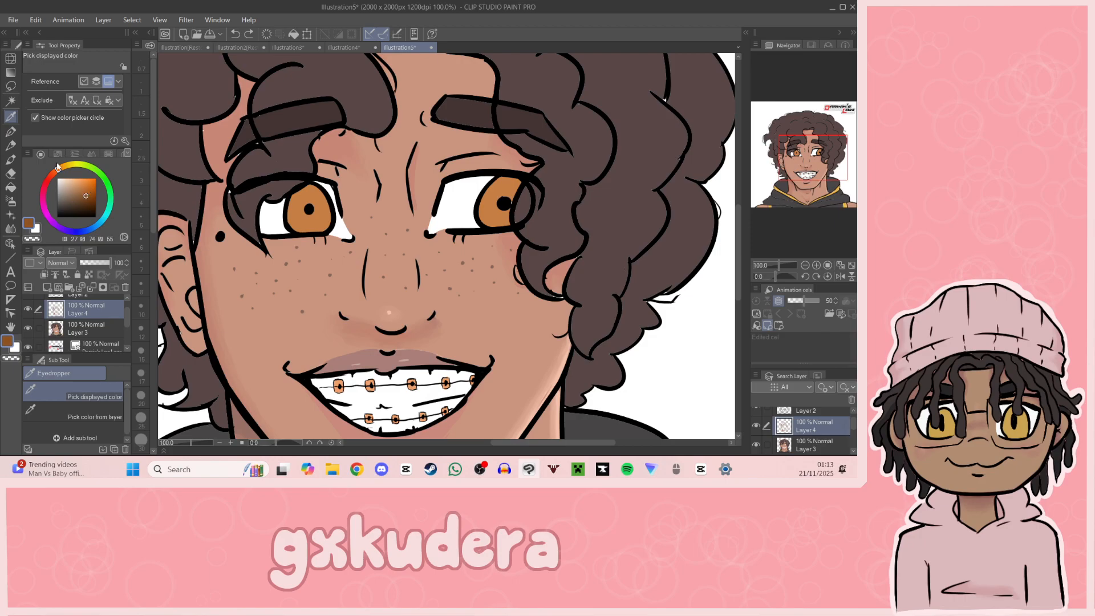
pyautogui.click(11, 132)
pyautogui.moveTo(289, 204); pyautogui.dragTo(328, 203)
pyautogui.moveTo(480, 204); pyautogui.dragTo(533, 187)
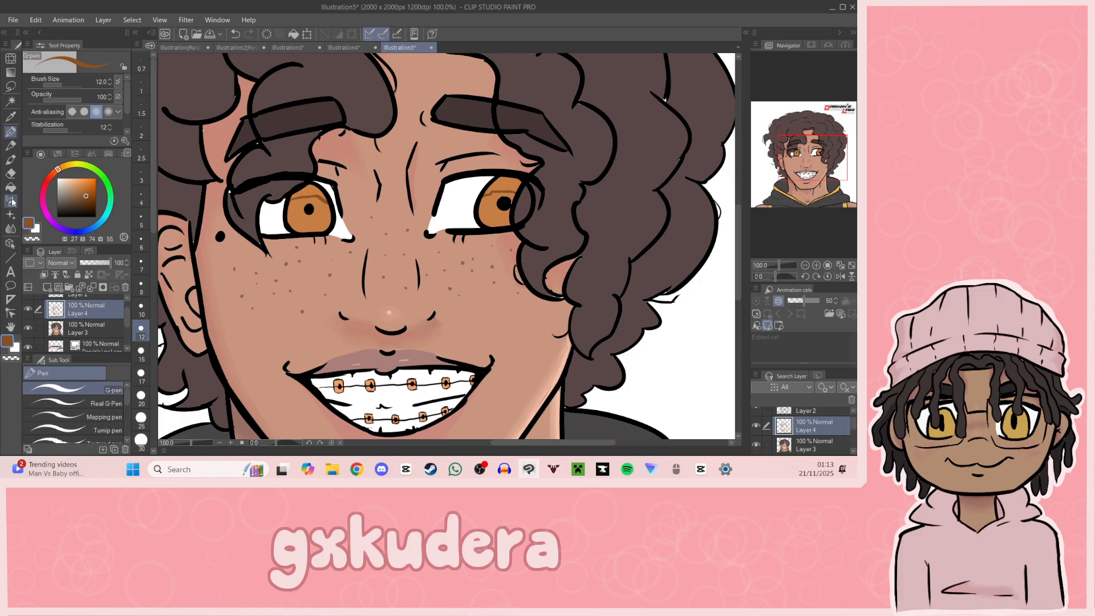
# Step: Fill the upper iris shadows with dark brown, hue 27, saturation 80, value 35
pyautogui.click(11, 188)
pyautogui.click(310, 191)
pyautogui.click(503, 184)
pyautogui.hotkey('ctrl', 'z')
pyautogui.hotkey('ctrl', 'z')
pyautogui.click(89, 203)
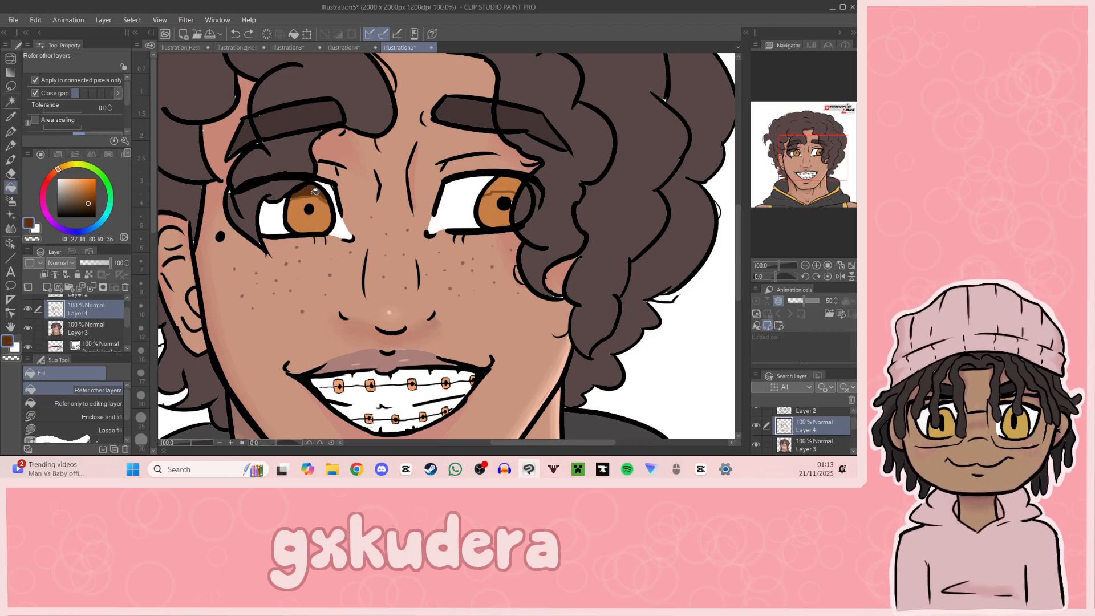
pyautogui.click(308, 190)
# Step: Blend the dark brown upper shadows down into the orange of both irises
pyautogui.moveTo(814, 189); pyautogui.dragTo(808, 190)
pyautogui.click(11, 228)
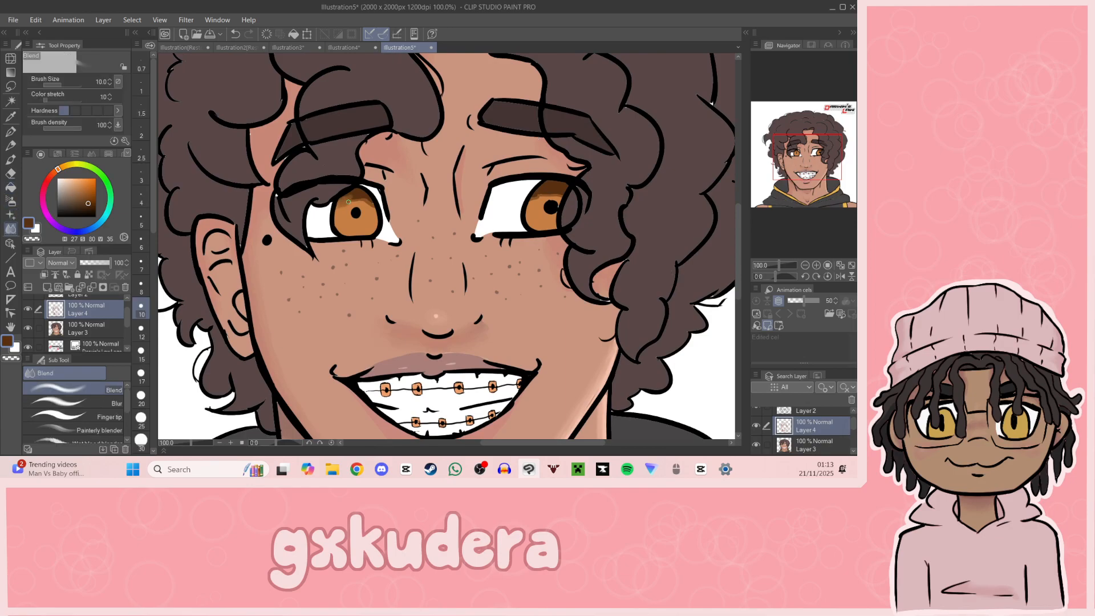
pyautogui.moveTo(363, 200); pyautogui.dragTo(346, 208)
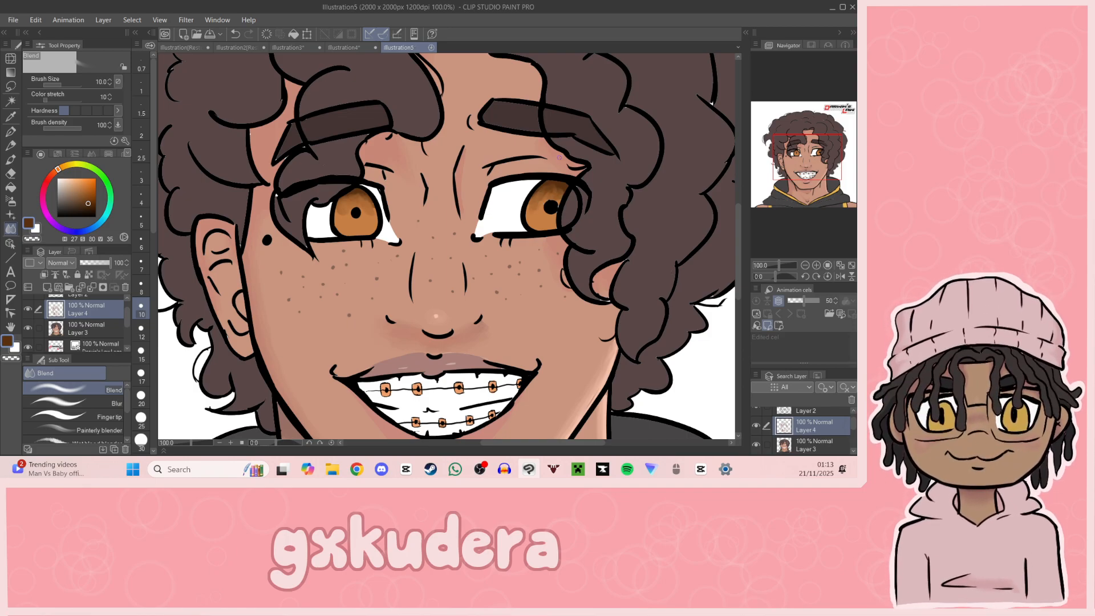
# Step: Add extra dark brown strokes near the top of the irises and blend them into the shading
pyautogui.click(11, 131)
pyautogui.moveTo(341, 210); pyautogui.dragTo(351, 199)
pyautogui.moveTo(344, 202); pyautogui.dragTo(362, 194)
pyautogui.hotkey('ctrl', 'z')
pyautogui.hotkey('ctrl', 'z')
pyautogui.moveTo(543, 194)
pyautogui.mouseDown()
pyautogui.moveTo(556, 192)
pyautogui.moveTo(544, 189)
pyautogui.mouseUp()
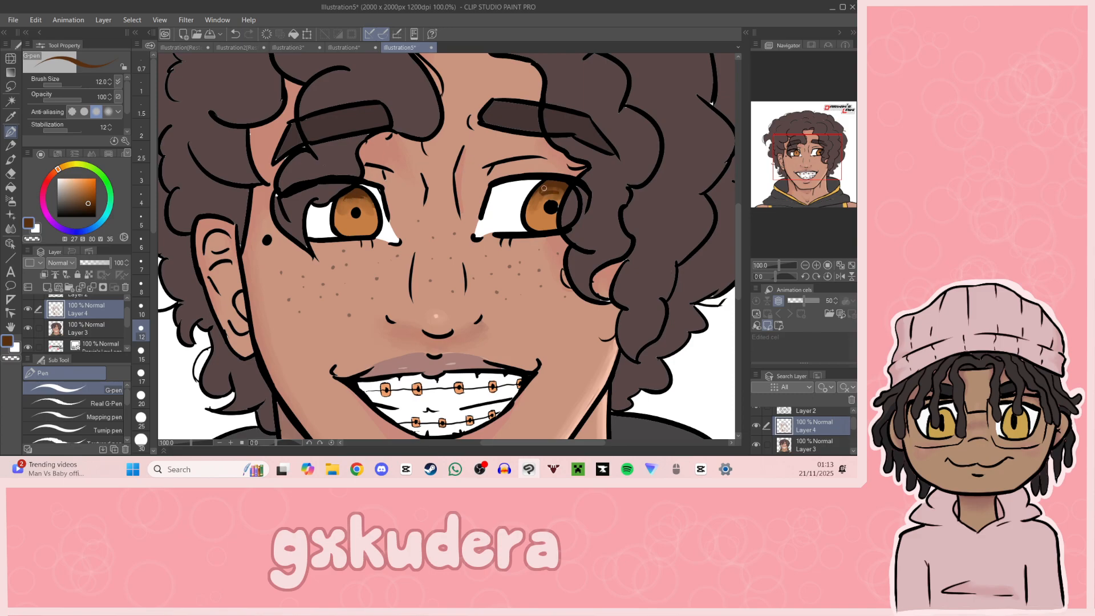
pyautogui.click(10, 229)
pyautogui.moveTo(358, 195); pyautogui.dragTo(365, 208)
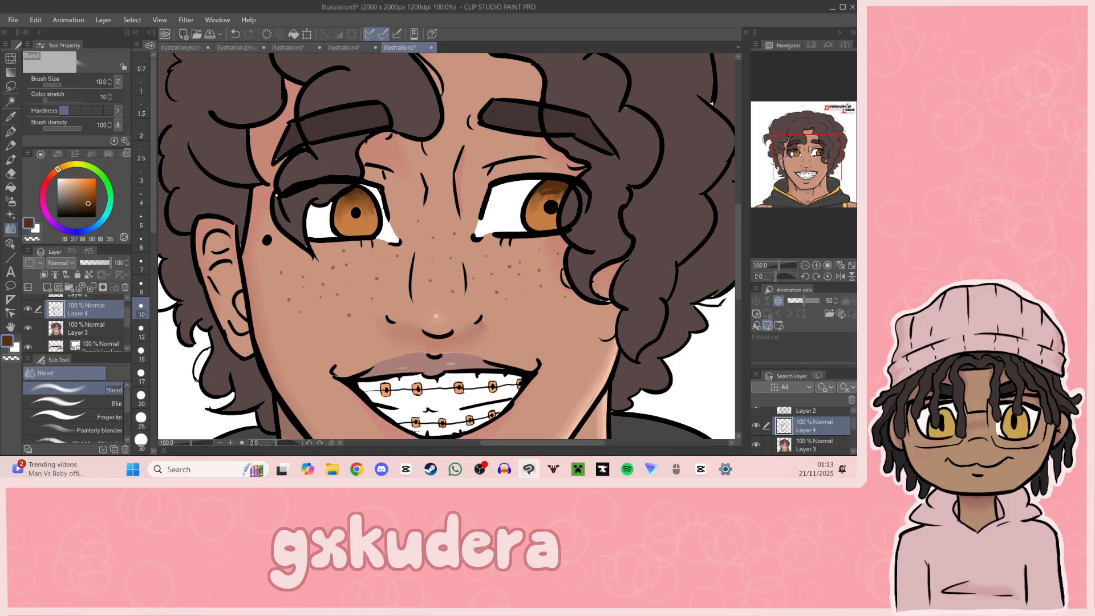
# Step: Paint light orange highlights, hue 27, saturation 40, value 100, along the lower edges of the irises and blend them
pyautogui.moveTo(544, 186); pyautogui.dragTo(560, 202)
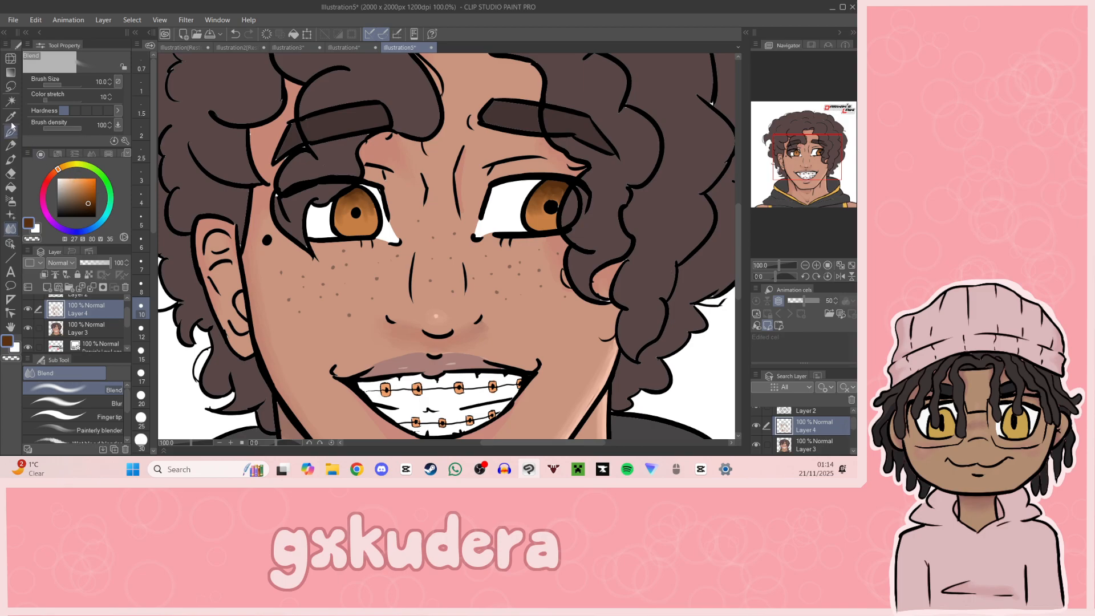
pyautogui.press('i')
pyautogui.click(365, 226)
pyautogui.moveTo(88, 182); pyautogui.dragTo(72, 178)
pyautogui.press('p')
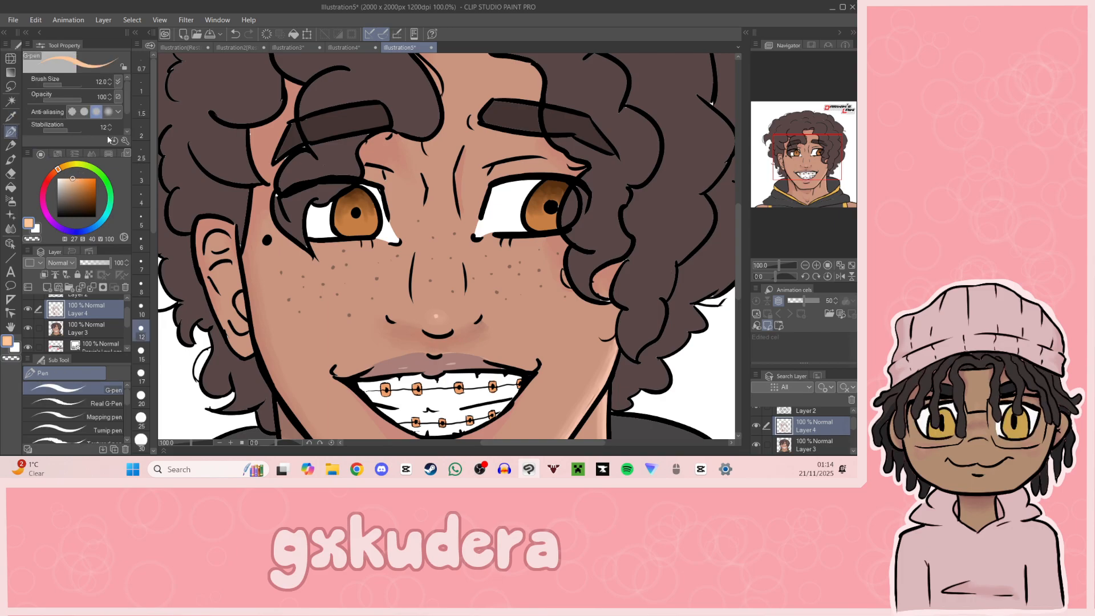
pyautogui.moveTo(351, 234); pyautogui.dragTo(373, 233)
pyautogui.hotkey('ctrl', 'z')
pyautogui.hotkey('ctrl', 'z')
pyautogui.hotkey('ctrl', 'z')
pyautogui.hotkey('ctrl', 'z')
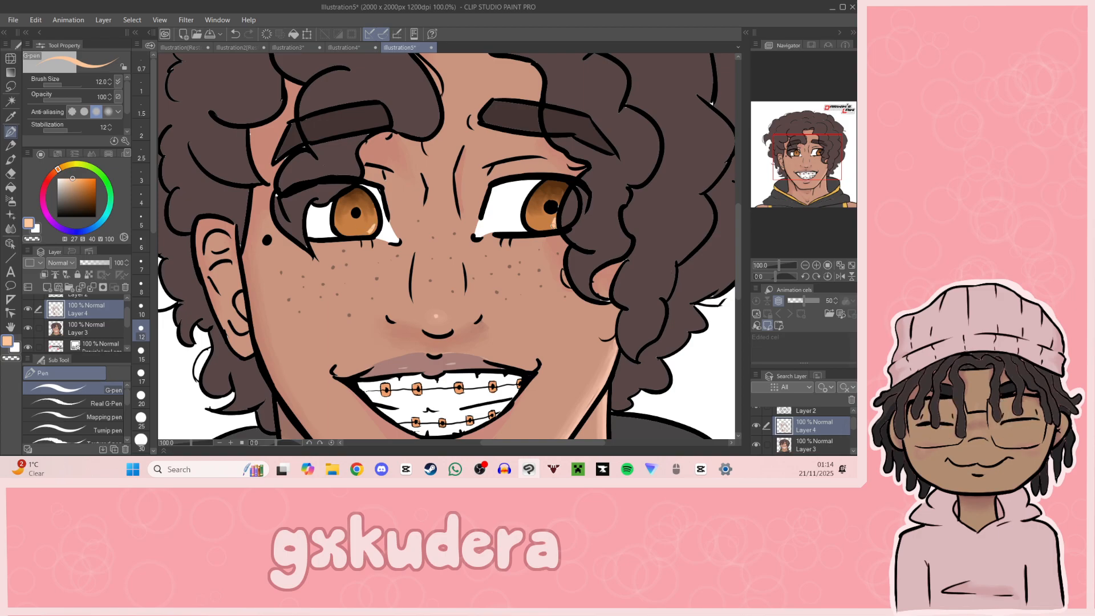
pyautogui.press('j')
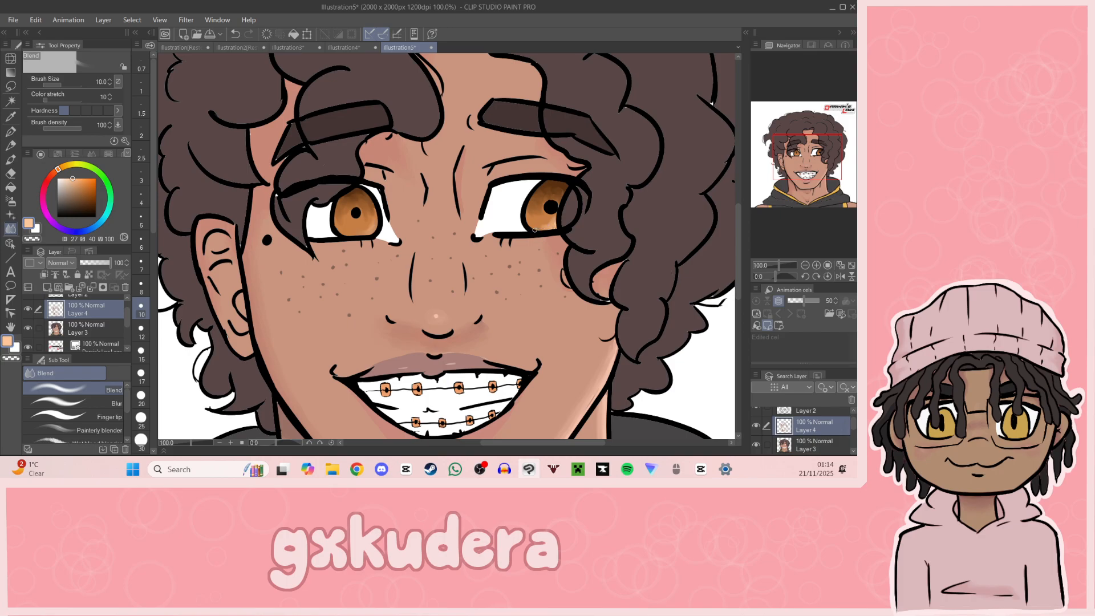
# Step: Redraw the pupils larger in solid black with the G-pen on Layer 2
pyautogui.press('p')
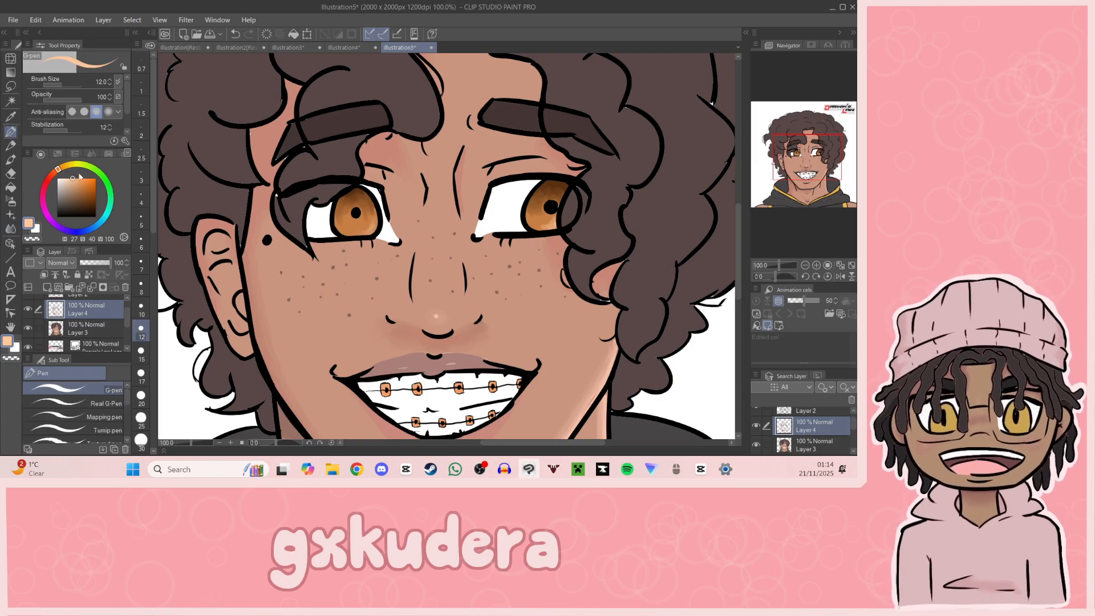
pyautogui.click(91, 332)
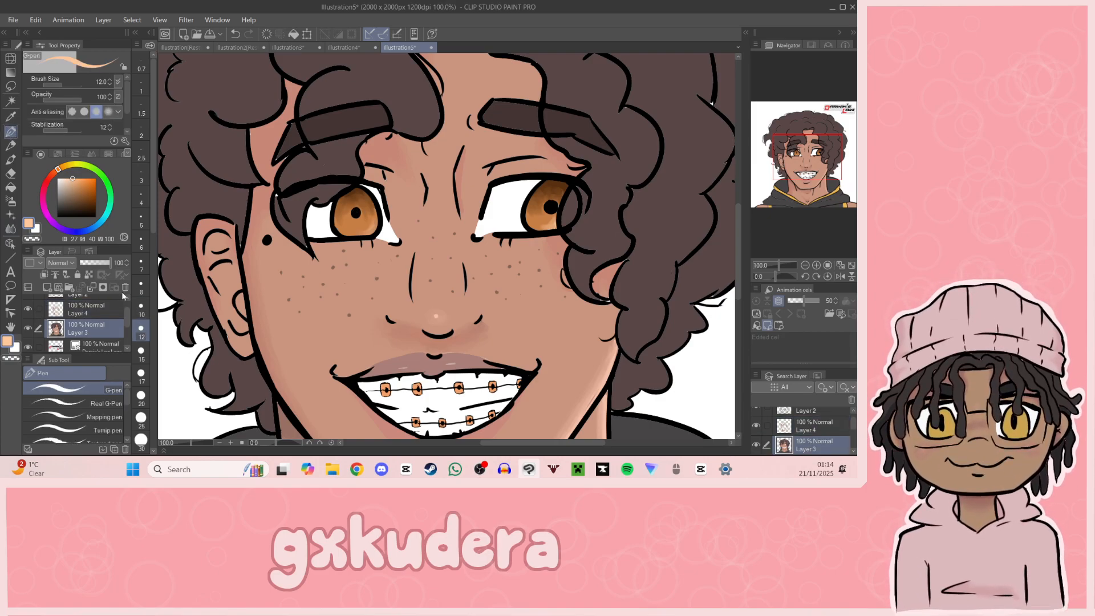
pyautogui.click(101, 296)
pyautogui.click(57, 216)
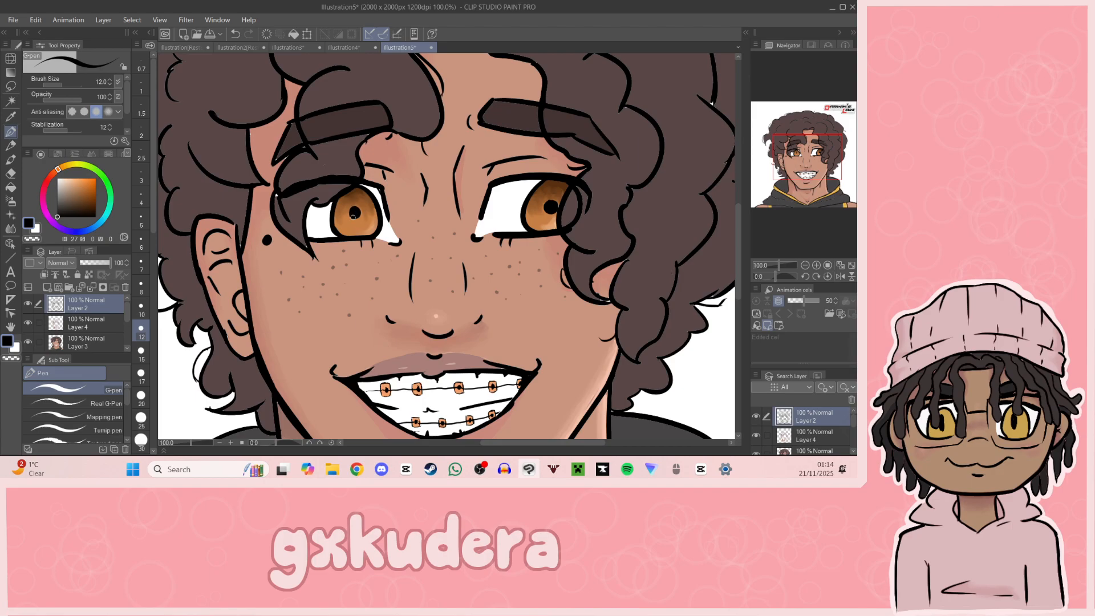
pyautogui.hotkey('ctrl', 'z')
pyautogui.moveTo(823, 173); pyautogui.dragTo(815, 174)
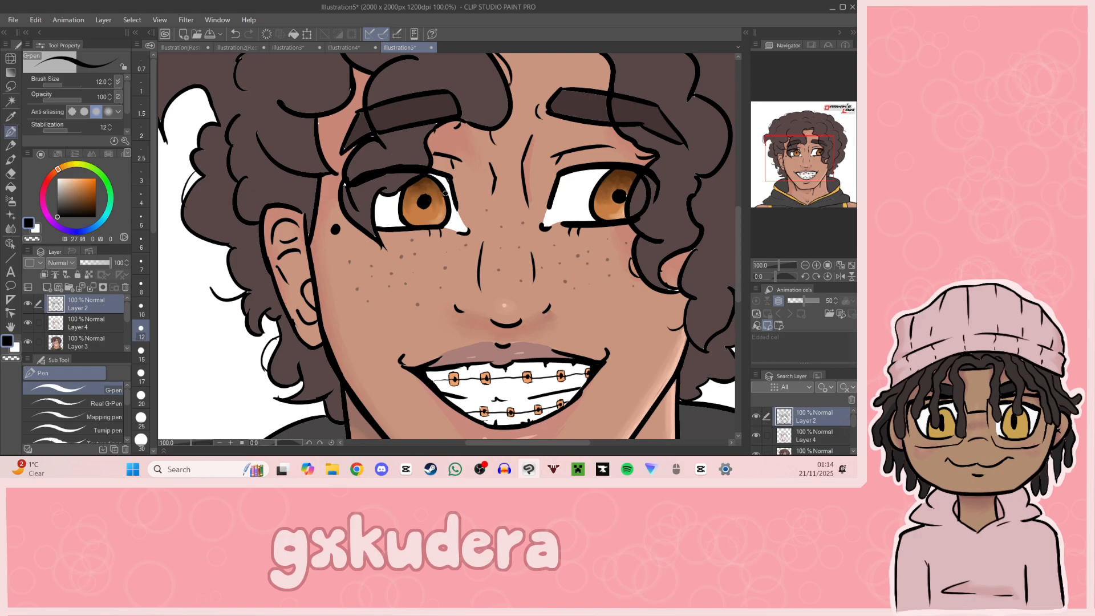
pyautogui.moveTo(827, 181); pyautogui.dragTo(831, 187)
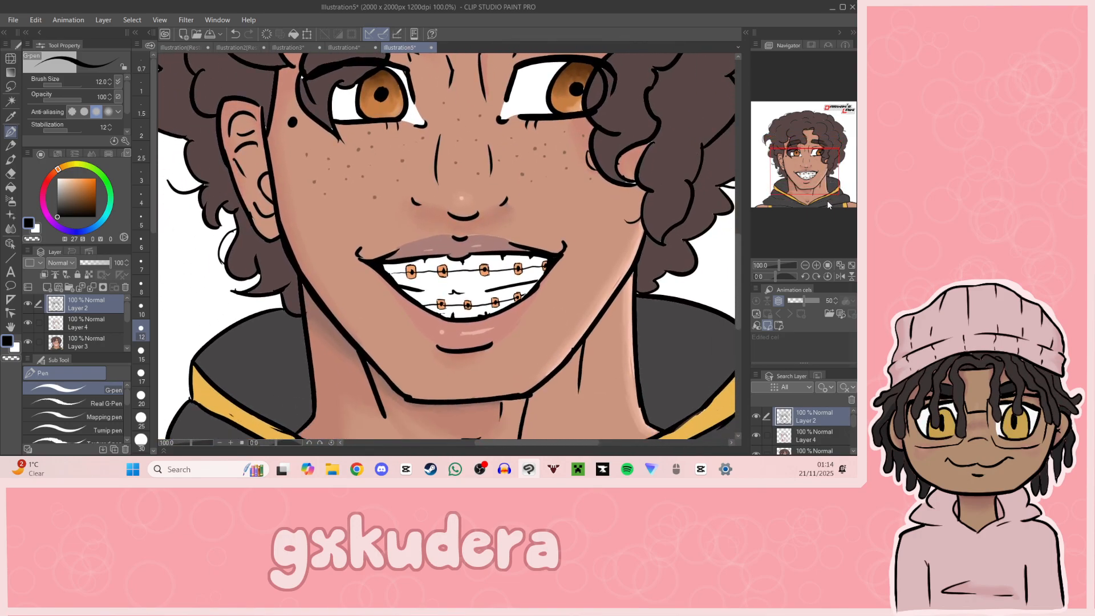
# Step: Sample the hair's brown and try a darker reddish version of it, hue 3, saturation 37, value 30
pyautogui.click(805, 266)
pyautogui.click(816, 265)
pyautogui.moveTo(819, 216); pyautogui.dragTo(805, 165)
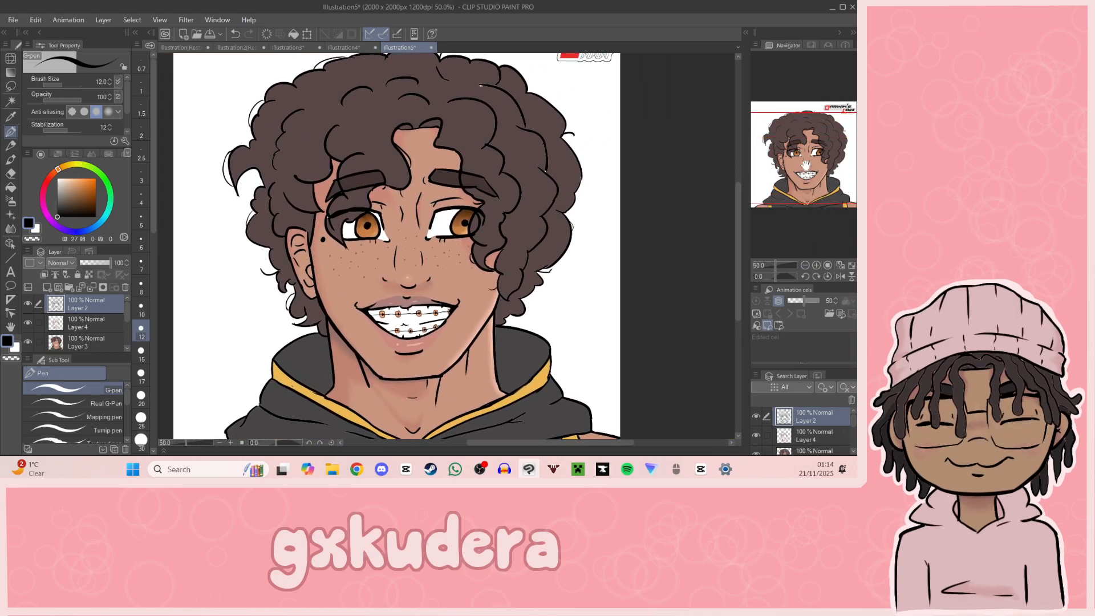
pyautogui.click(10, 117)
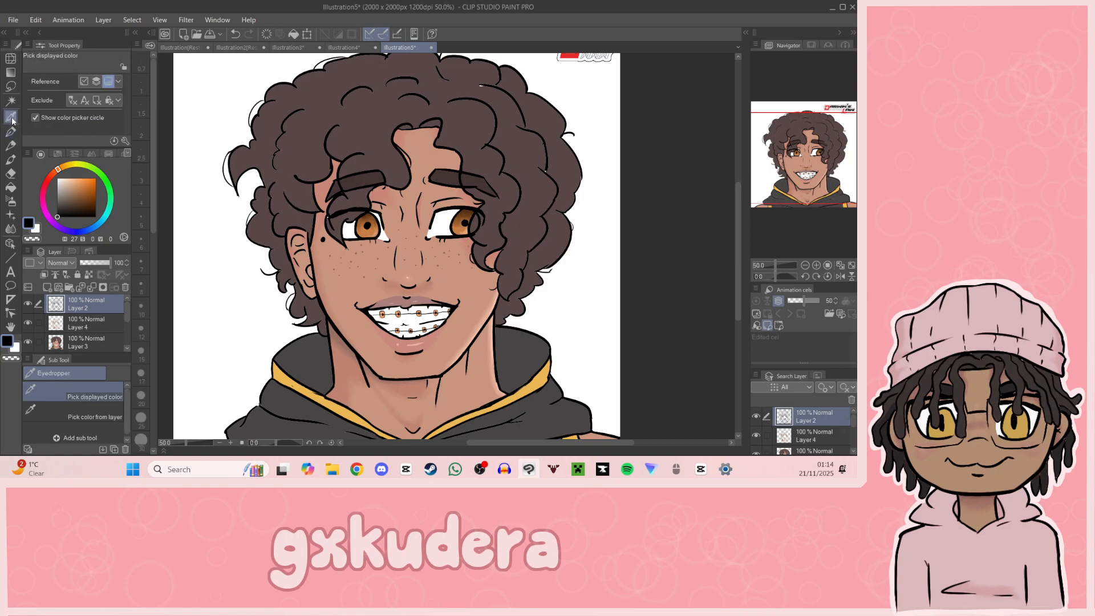
pyautogui.click(309, 146)
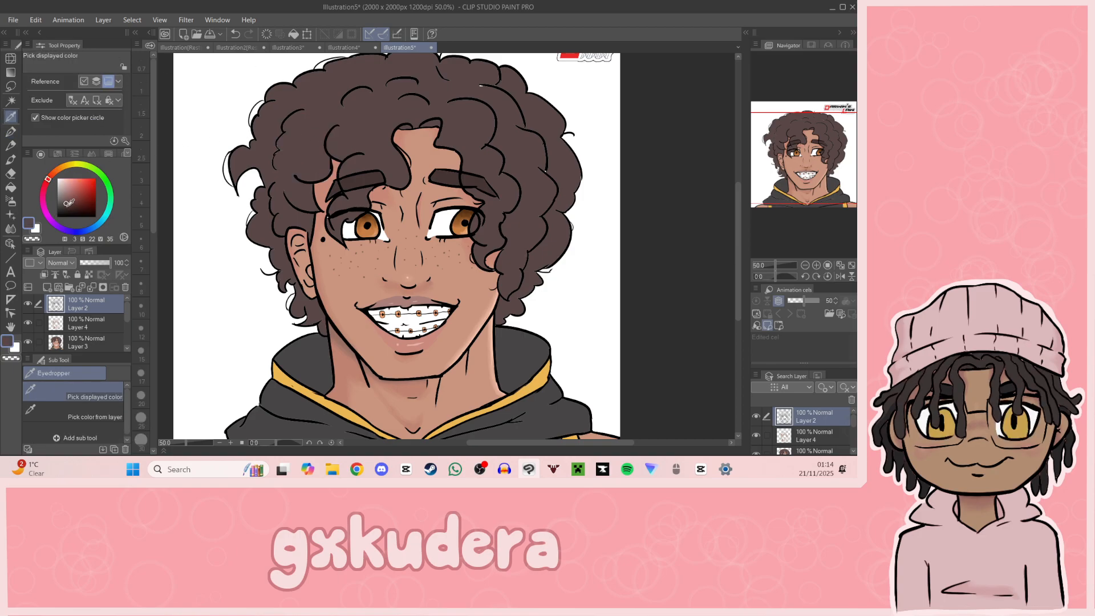
pyautogui.moveTo(48, 184); pyautogui.dragTo(53, 174)
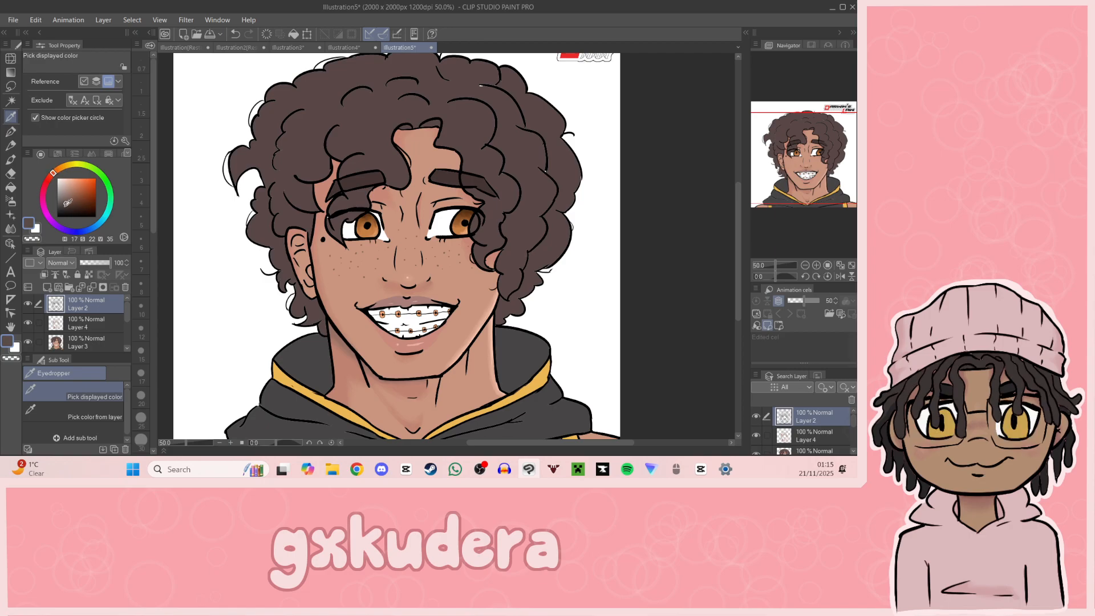
pyautogui.click(291, 128)
pyautogui.moveTo(66, 204); pyautogui.dragTo(72, 205)
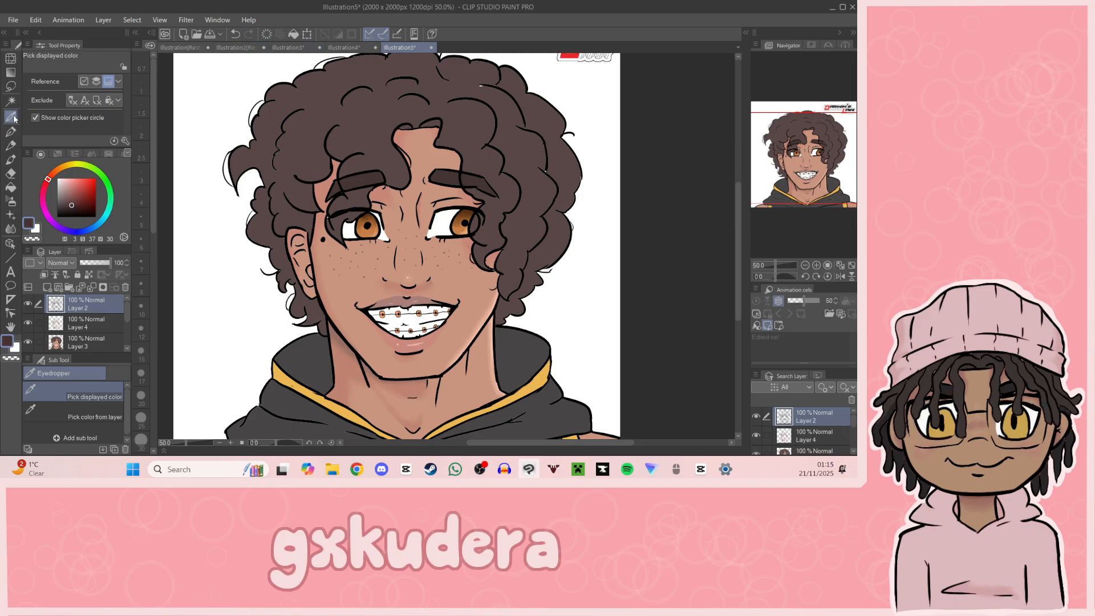
# Step: Resample the hair's brown and mix a lighter reddish brown, hue 360, saturation 33, value 51
pyautogui.click(319, 145)
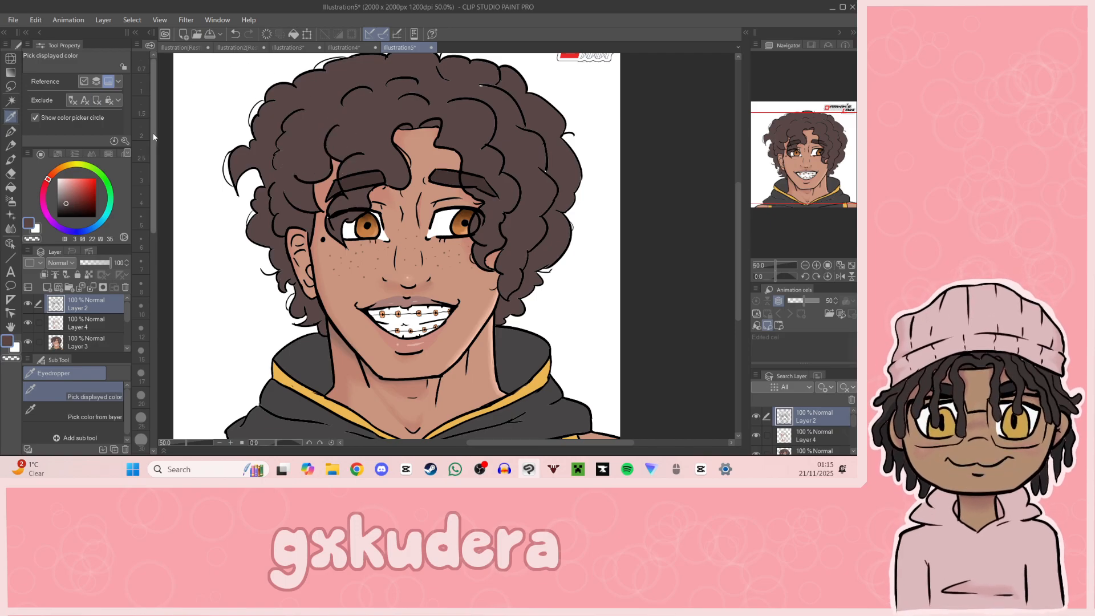
pyautogui.click(64, 199)
pyautogui.moveTo(48, 181)
pyautogui.mouseDown()
pyautogui.moveTo(53, 172)
pyautogui.moveTo(69, 198)
pyautogui.mouseUp()
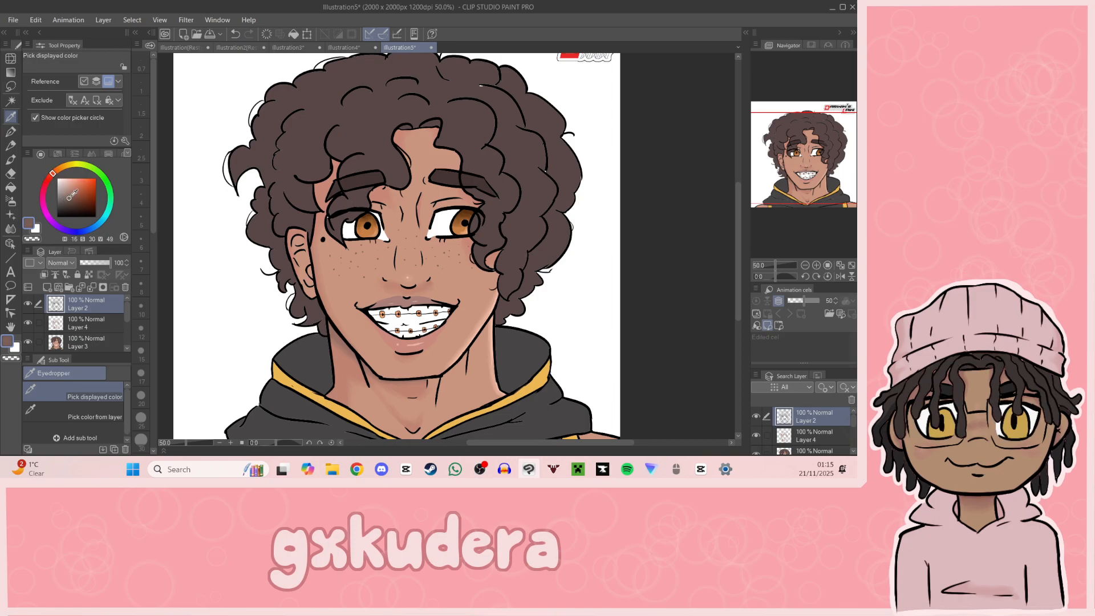
pyautogui.click(48, 182)
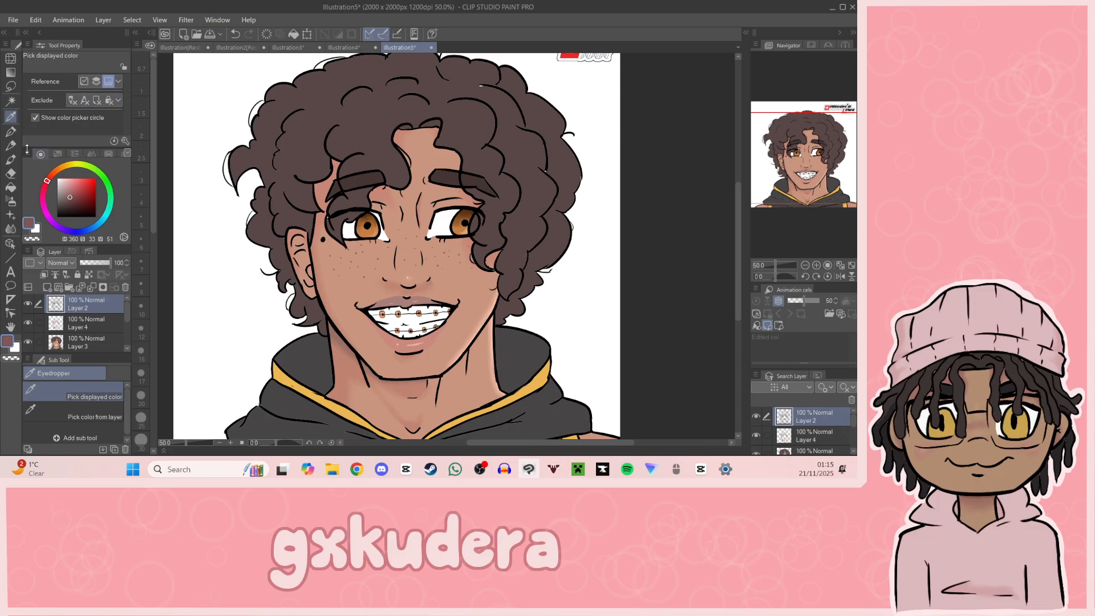
# Step: Try reddish-brown highlight strokes on the curls with the G-pen on Layer 2, undoing each attempt
pyautogui.press('p')
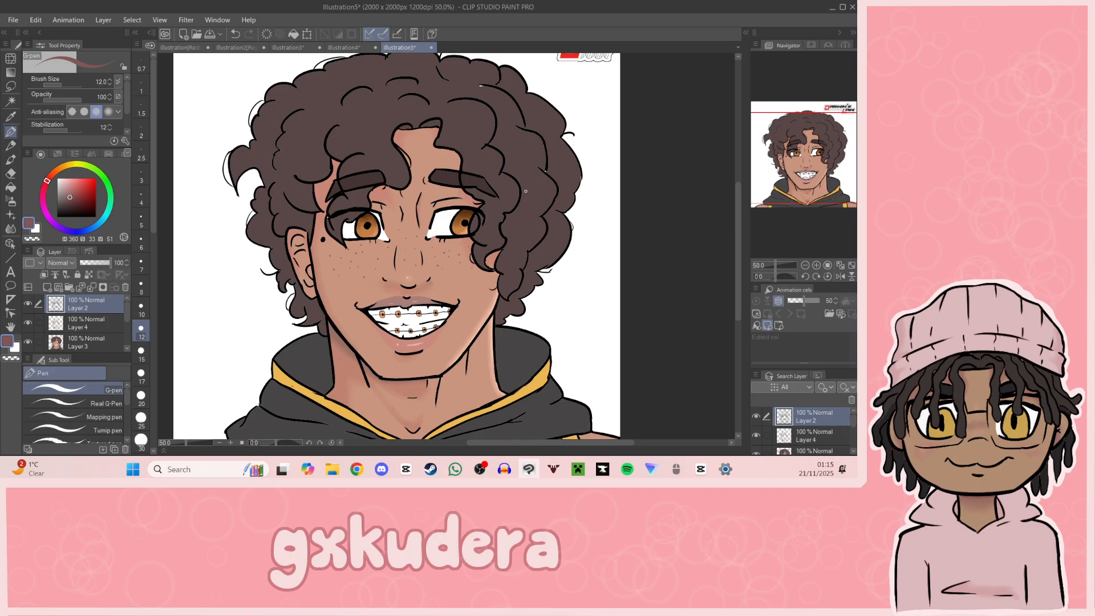
pyautogui.hotkey('ctrl', 'z')
pyautogui.moveTo(511, 177); pyautogui.dragTo(507, 208)
pyautogui.hotkey('ctrl', 'z')
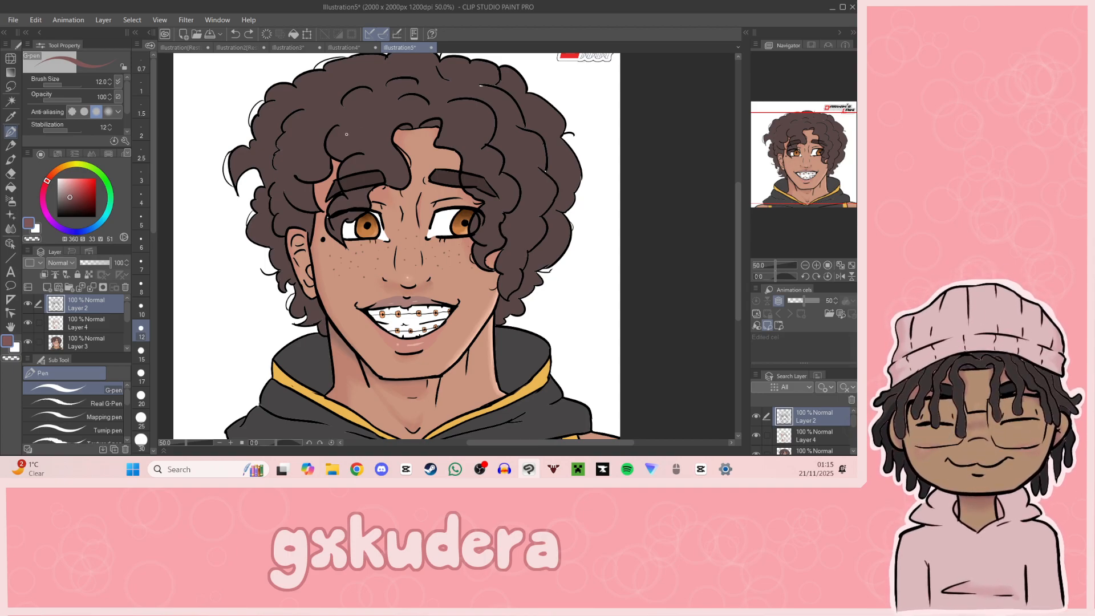
pyautogui.moveTo(341, 154); pyautogui.dragTo(332, 140)
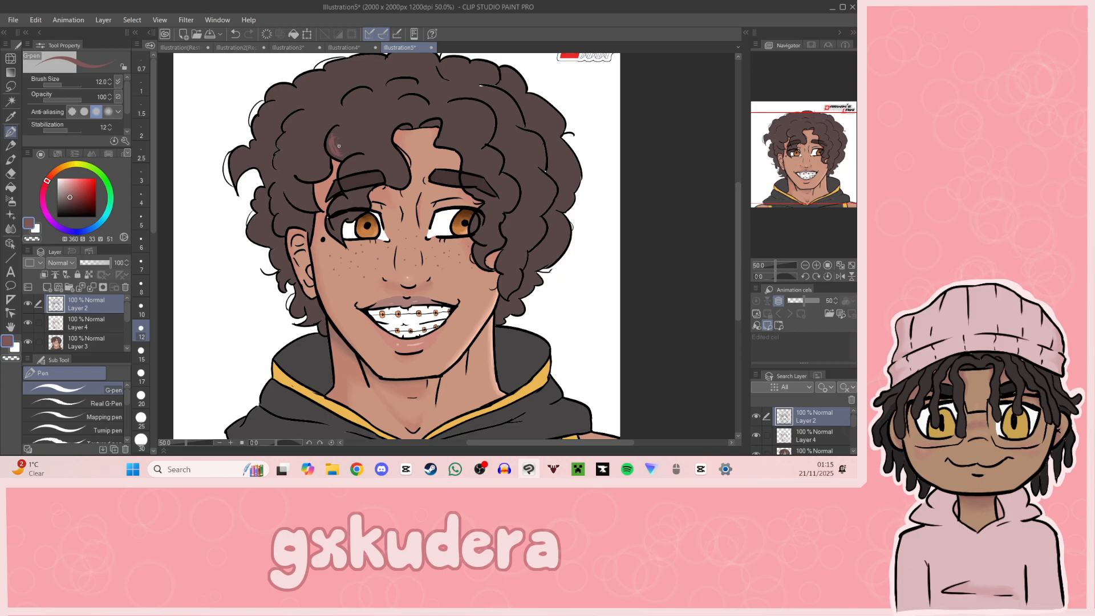
pyautogui.hotkey('ctrl', 'z')
pyautogui.moveTo(332, 154)
pyautogui.mouseDown()
pyautogui.moveTo(331, 131)
pyautogui.moveTo(342, 154)
pyautogui.moveTo(337, 120)
pyautogui.moveTo(347, 142)
pyautogui.mouseUp()
pyautogui.hotkey('ctrl', 'z')
# Step: Draw thin reddish-brown highlight strokes on the front curls above the ear-side eyebrow on Layer 4
pyautogui.click(90, 326)
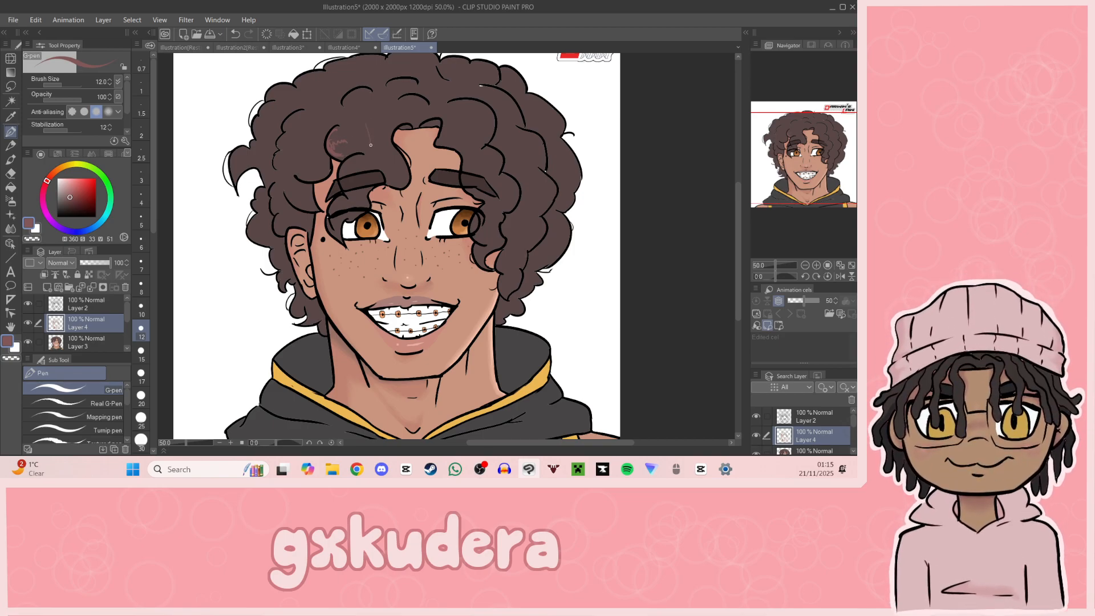
pyautogui.moveTo(382, 122)
pyautogui.mouseDown()
pyautogui.moveTo(387, 145)
pyautogui.moveTo(375, 142)
pyautogui.mouseUp()
pyautogui.hotkey('ctrl', 'z')
# Step: Add curved reddish-brown highlight strokes to the curls hanging over the other side of the forehead and eyebrow
pyautogui.moveTo(814, 156); pyautogui.dragTo(804, 154)
pyautogui.click(817, 265)
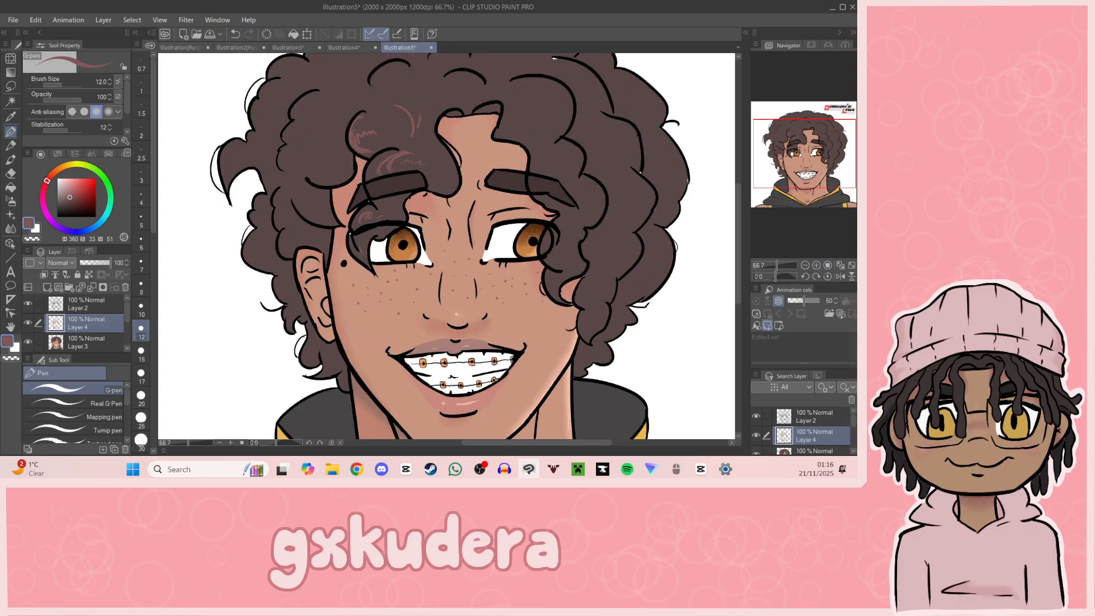
pyautogui.moveTo(506, 105); pyautogui.dragTo(523, 103)
pyautogui.moveTo(552, 83)
pyautogui.mouseDown()
pyautogui.moveTo(570, 115)
pyautogui.moveTo(573, 153)
pyautogui.moveTo(559, 161)
pyautogui.mouseUp()
pyautogui.hotkey('ctrl', 'z')
pyautogui.click(570, 153)
pyautogui.hotkey('ctrl', 'z')
pyautogui.moveTo(559, 156)
pyautogui.mouseDown()
pyautogui.moveTo(543, 152)
pyautogui.moveTo(558, 159)
pyautogui.mouseUp()
pyautogui.moveTo(588, 183); pyautogui.dragTo(597, 206)
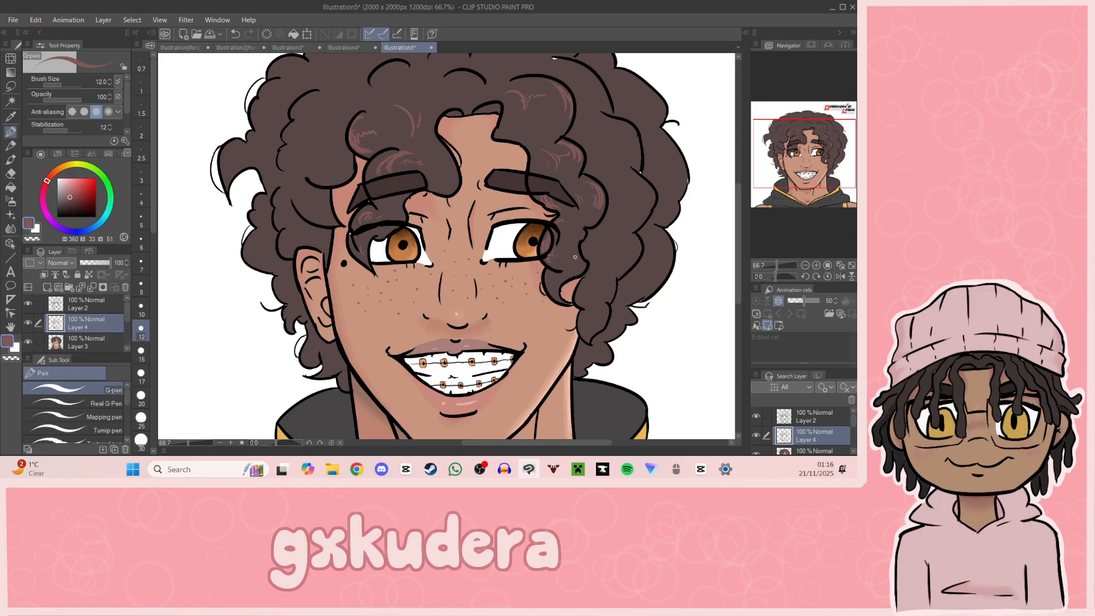
# Step: Try to outline a highlight on the curls above the visible ear and flood it with the reddish brown
pyautogui.moveTo(808, 170)
pyautogui.mouseDown()
pyautogui.moveTo(825, 174)
pyautogui.moveTo(827, 164)
pyautogui.moveTo(808, 167)
pyautogui.mouseUp()
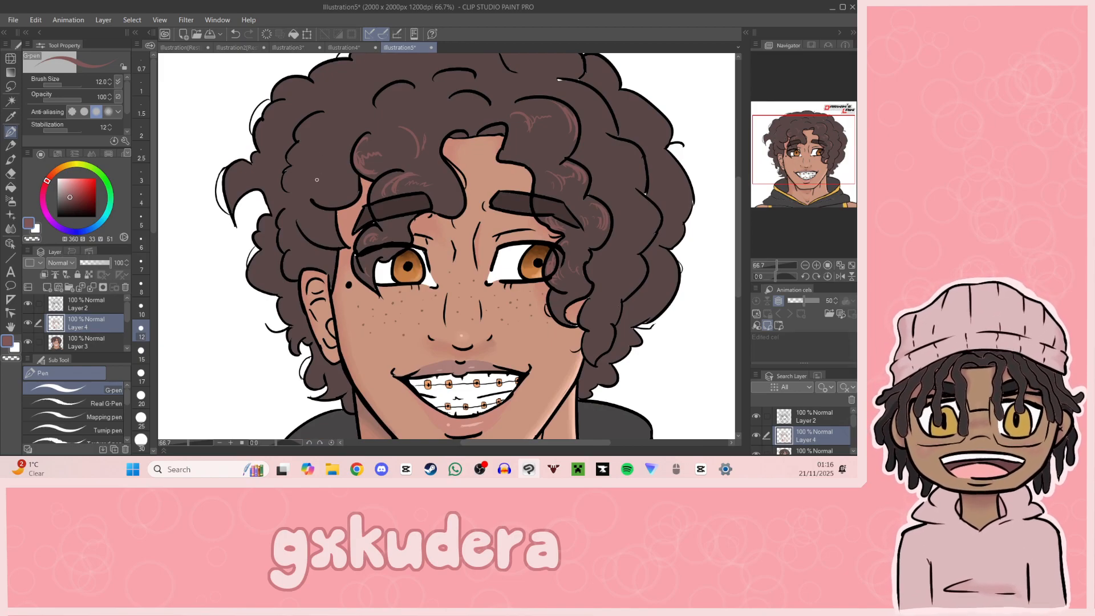
pyautogui.moveTo(307, 204)
pyautogui.mouseDown()
pyautogui.moveTo(298, 197)
pyautogui.moveTo(307, 224)
pyautogui.mouseUp()
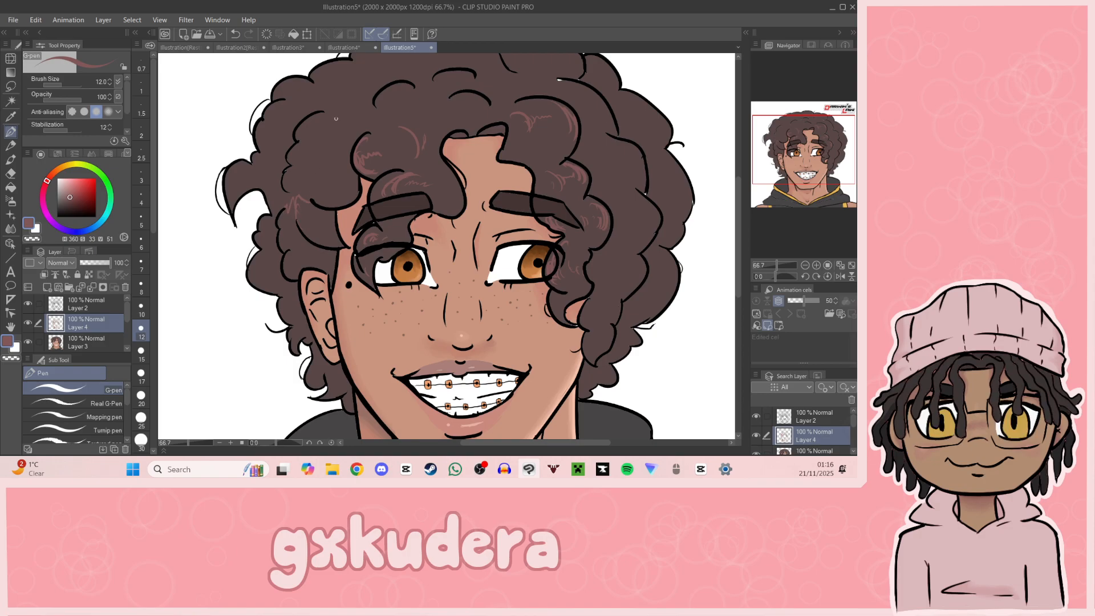
pyautogui.click(10, 187)
pyautogui.click(310, 250)
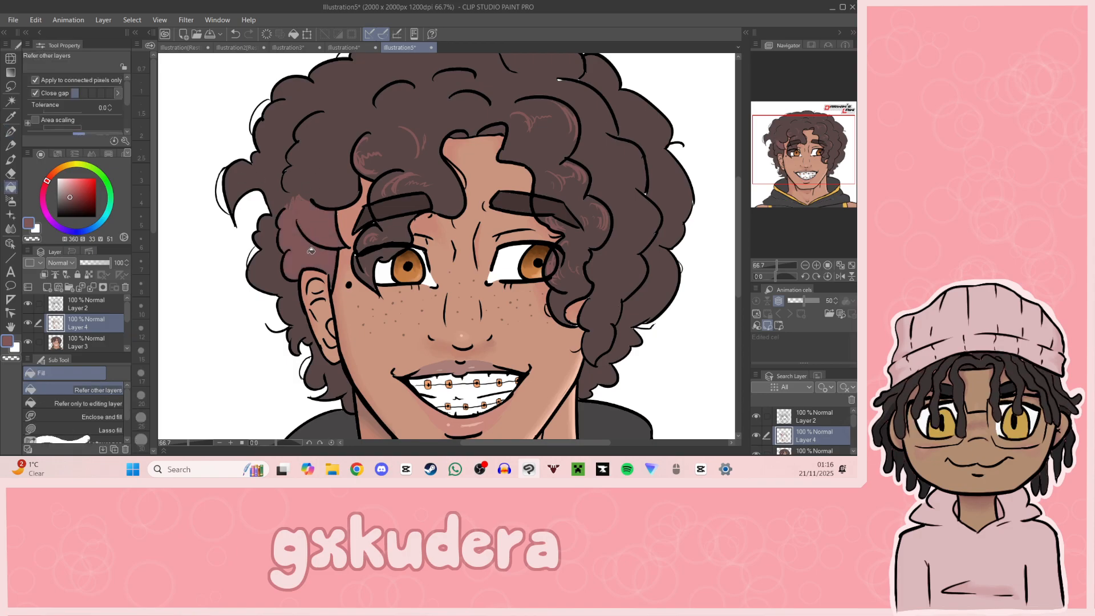
pyautogui.hotkey('ctrl', 'z')
pyautogui.hotkey('ctrl', 'z')
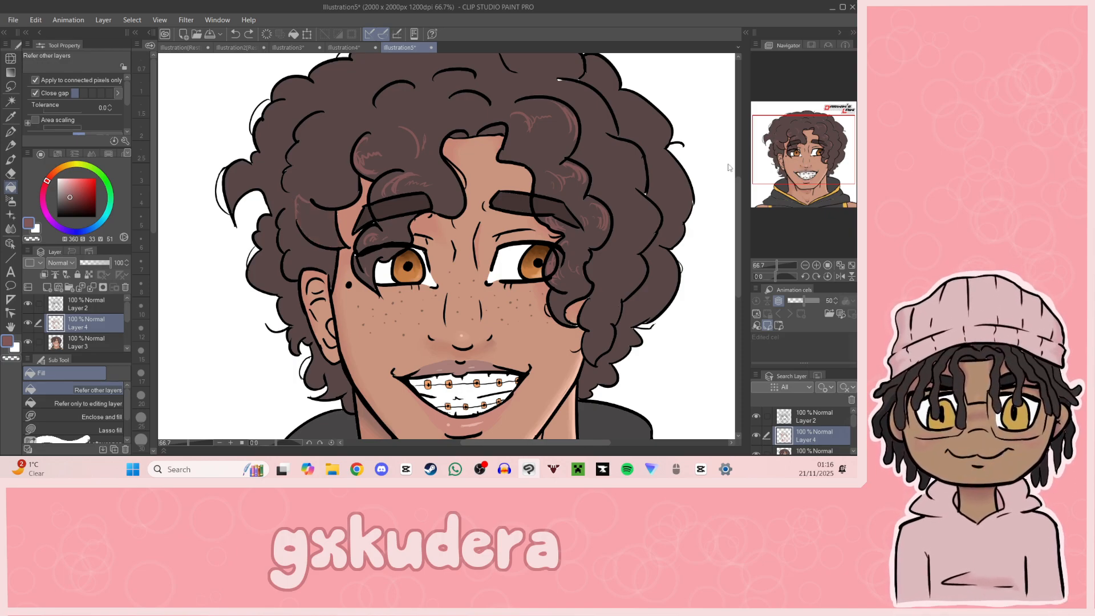
# Step: Draw highlight strokes on the curls above the ear and outline a long wavy highlight down the curls on the face's opposite side
pyautogui.click(18, 132)
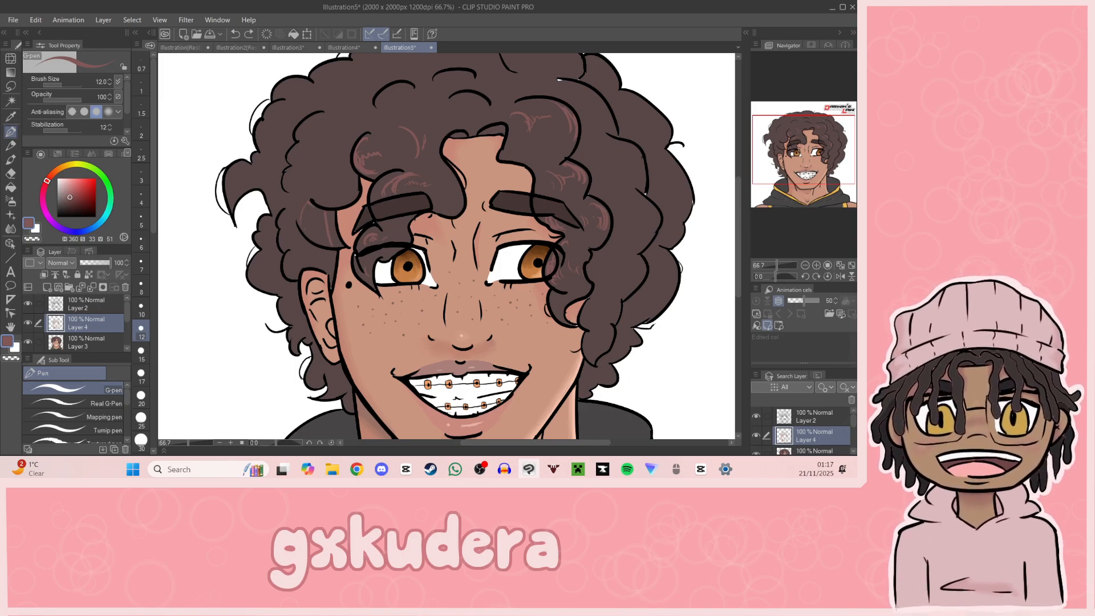
pyautogui.moveTo(792, 149); pyautogui.dragTo(809, 146)
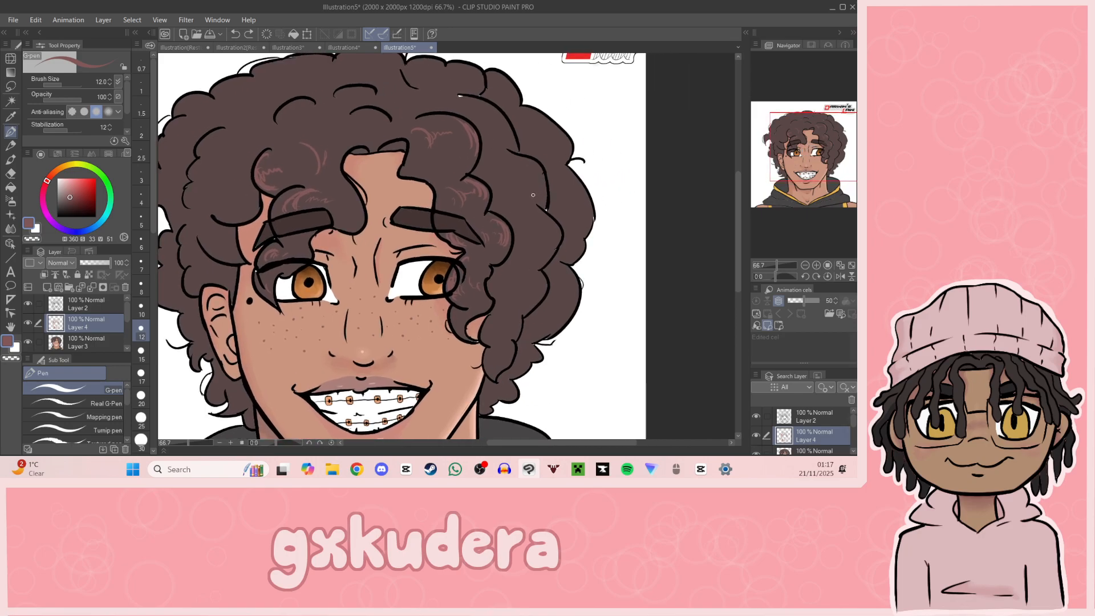
pyautogui.moveTo(486, 156)
pyautogui.mouseDown()
pyautogui.moveTo(484, 141)
pyautogui.moveTo(517, 169)
pyautogui.mouseUp()
pyautogui.moveTo(512, 171); pyautogui.dragTo(521, 186)
pyautogui.moveTo(548, 235); pyautogui.dragTo(525, 282)
pyautogui.moveTo(485, 337); pyautogui.dragTo(499, 319)
pyautogui.moveTo(514, 293); pyautogui.dragTo(532, 257)
# Step: Mute the reddish brown to hue 360, saturation 29, value 44 and try filling the long wavy highlight
pyautogui.click(69, 199)
pyautogui.press('g')
pyautogui.click(525, 218)
pyautogui.hotkey('ctrl', 'z')
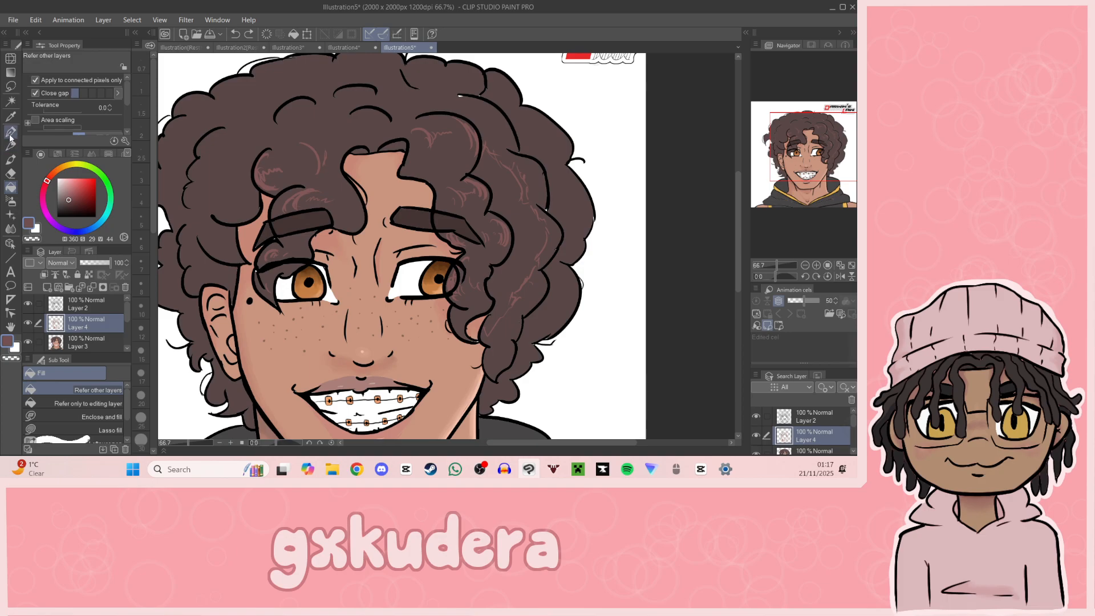
# Step: Add a stroke along the upper part of the wavy highlight's outline and try filling the shape again
pyautogui.press('p')
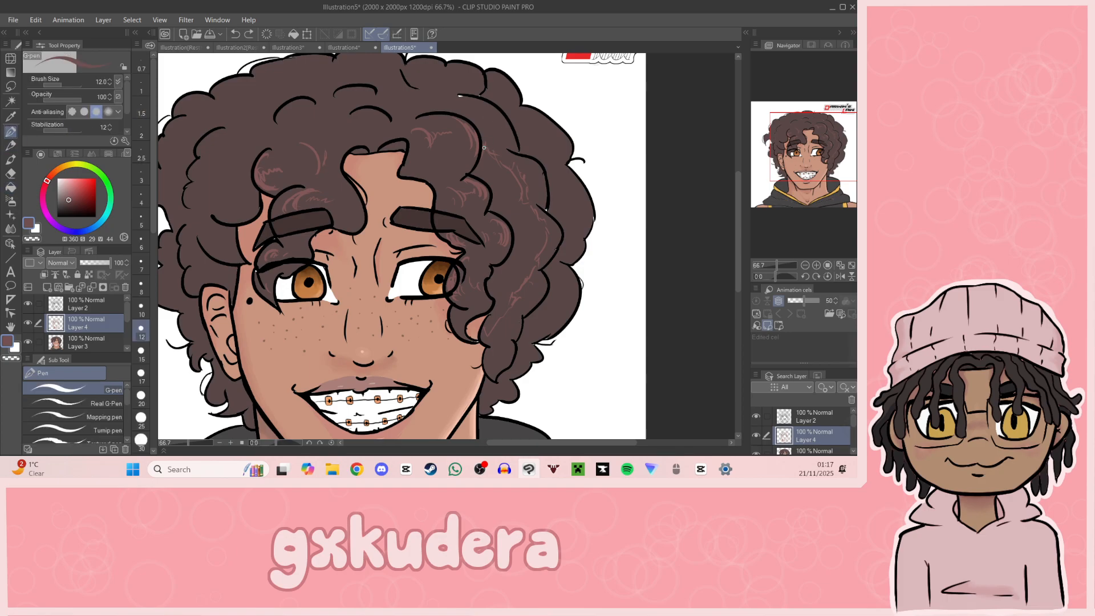
pyautogui.moveTo(494, 153); pyautogui.dragTo(524, 198)
pyautogui.press('g')
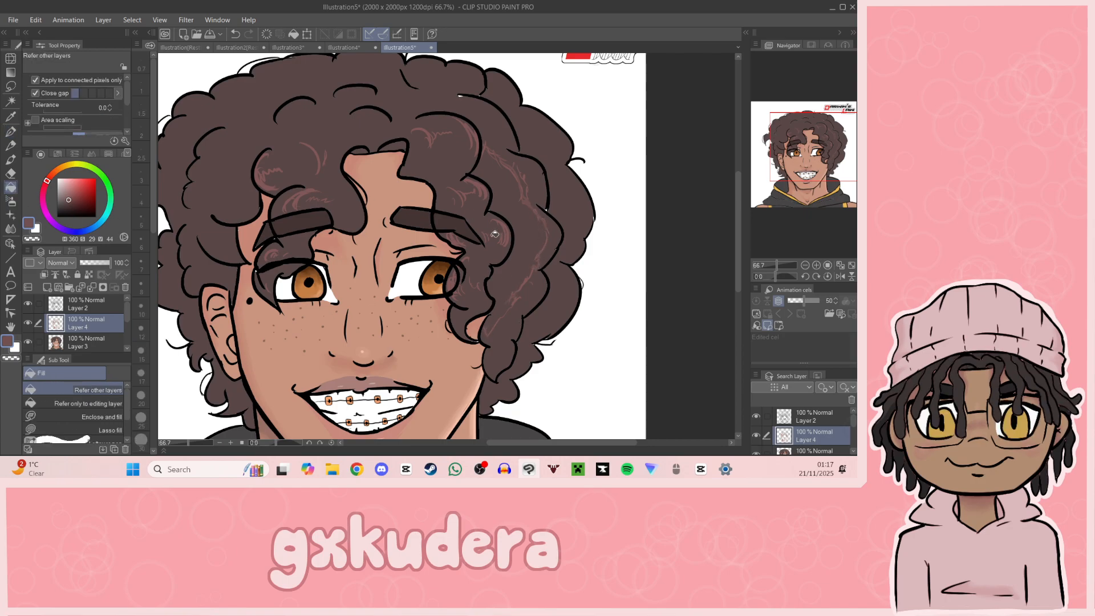
pyautogui.click(520, 229)
pyautogui.hotkey('ctrl', 'z')
pyautogui.click(520, 206)
pyautogui.hotkey('ctrl', 'z')
# Step: Add a short stroke to the middle of the long wavy highlight's outline and try flooding the shape with reddish brown
pyautogui.press('p')
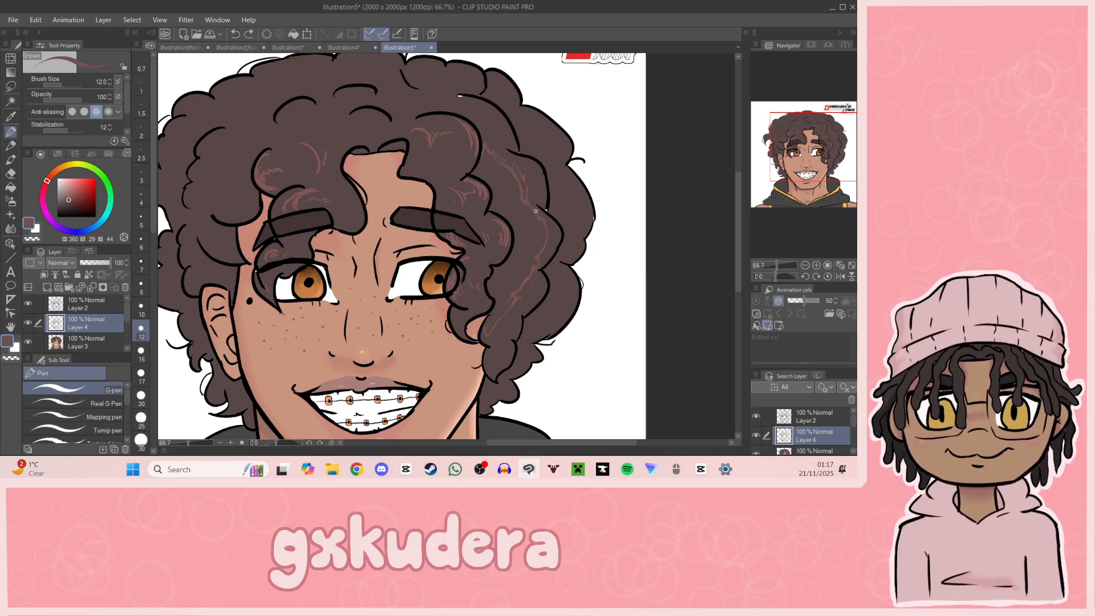
pyautogui.moveTo(520, 196); pyautogui.dragTo(530, 204)
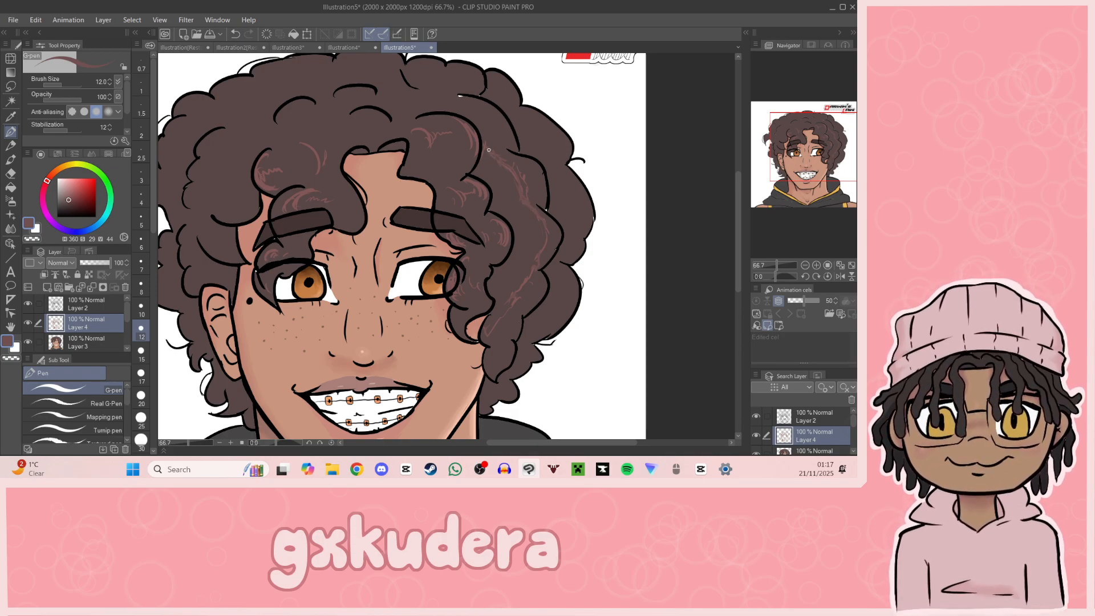
pyautogui.press('g')
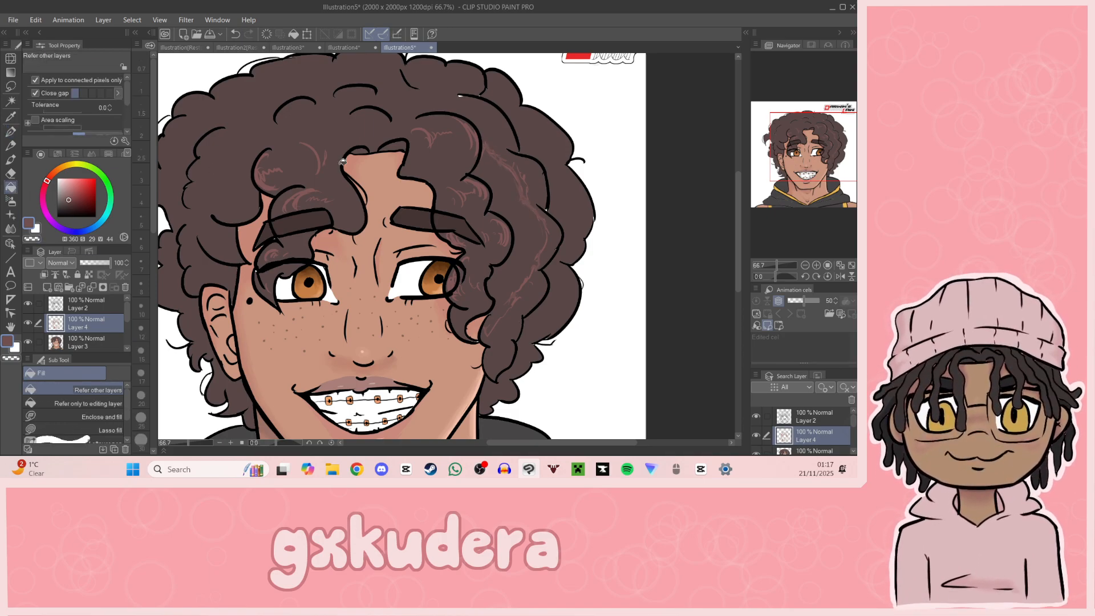
pyautogui.click(558, 239)
pyautogui.hotkey('ctrl', 'z')
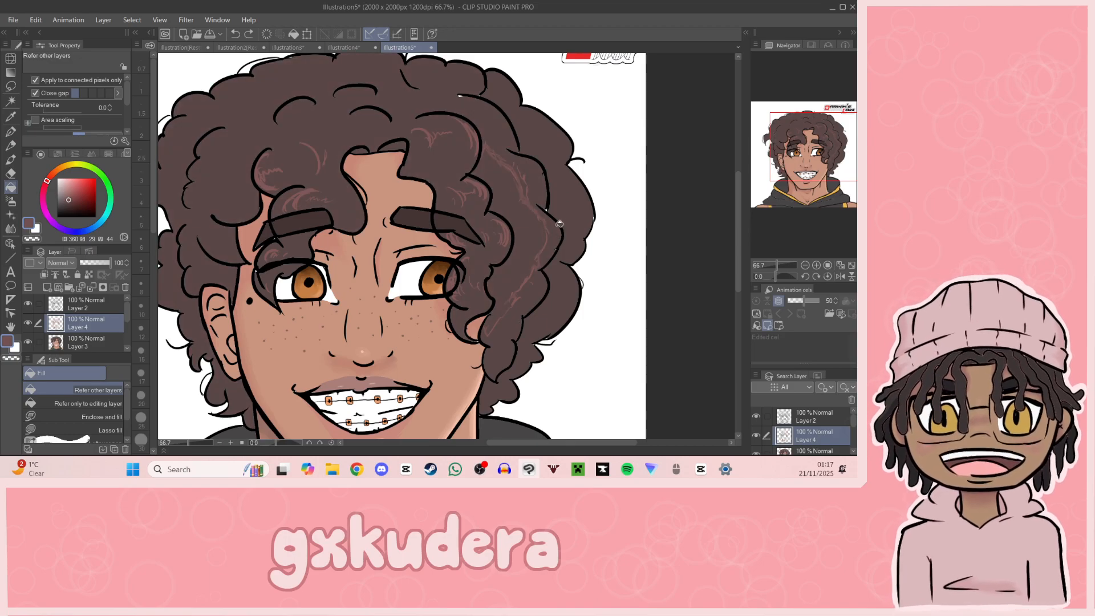
# Step: Try flooding the wavy highlight from several spots inside its upper, middle and lower parts, undoing each fill
pyautogui.click(815, 265)
pyautogui.moveTo(801, 171); pyautogui.dragTo(832, 135)
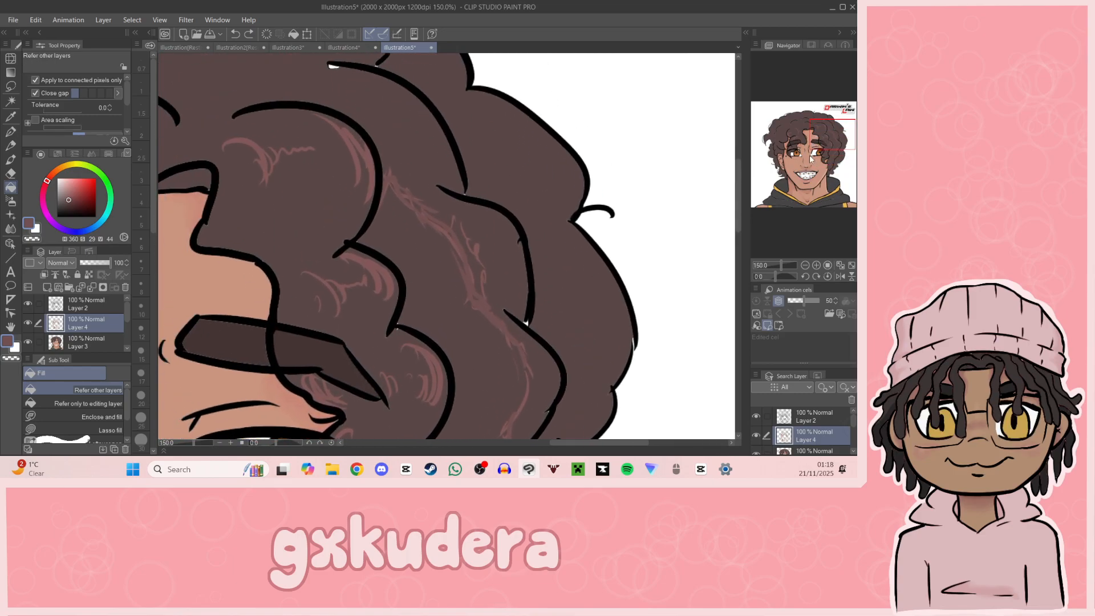
pyautogui.click(479, 221)
pyautogui.hotkey('ctrl', 'z')
pyautogui.click(489, 399)
pyautogui.hotkey('ctrl', 'z')
pyautogui.click(827, 162)
pyautogui.click(485, 208)
pyautogui.hotkey('ctrl', 'z')
pyautogui.click(833, 144)
# Step: Reinforce the lower end of the wavy highlight's outline with the G-pen and flood the shape with reddish brown
pyautogui.press('p')
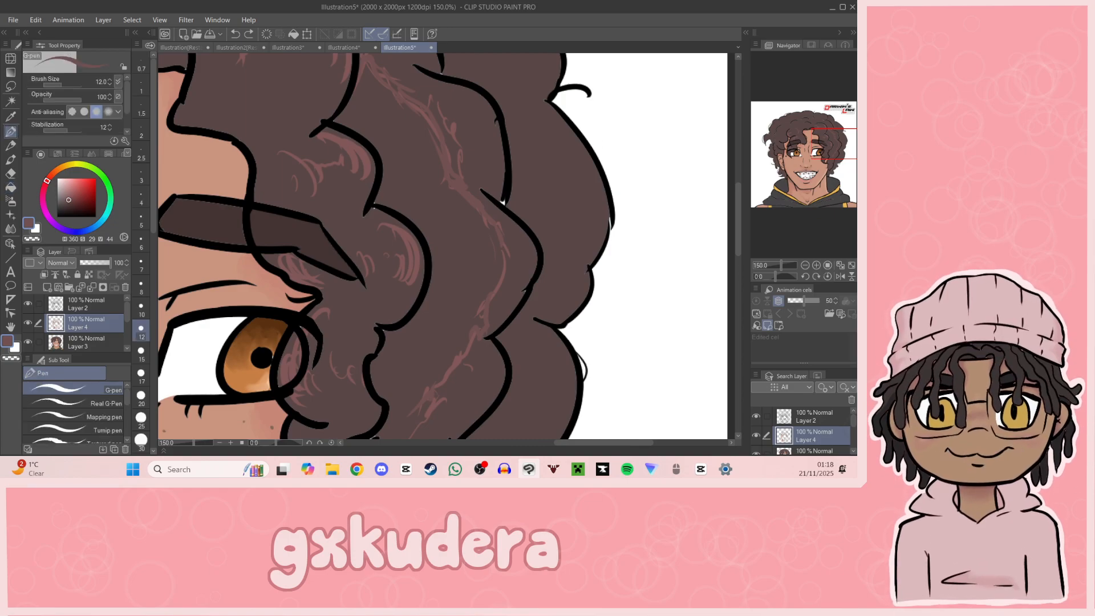
pyautogui.click(805, 264)
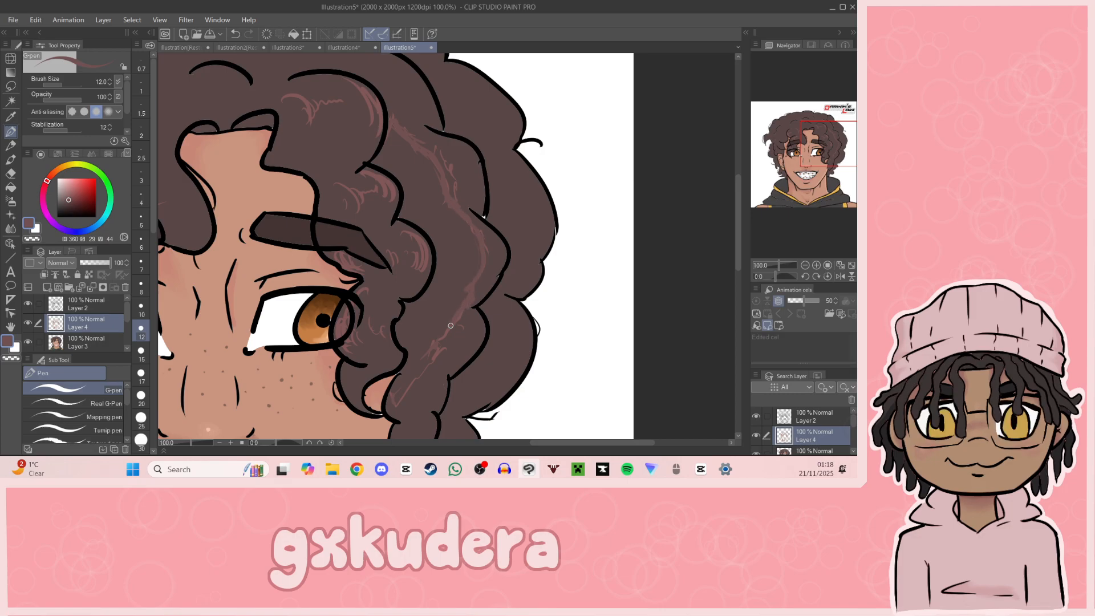
pyautogui.moveTo(394, 405); pyautogui.dragTo(454, 313)
pyautogui.press('g')
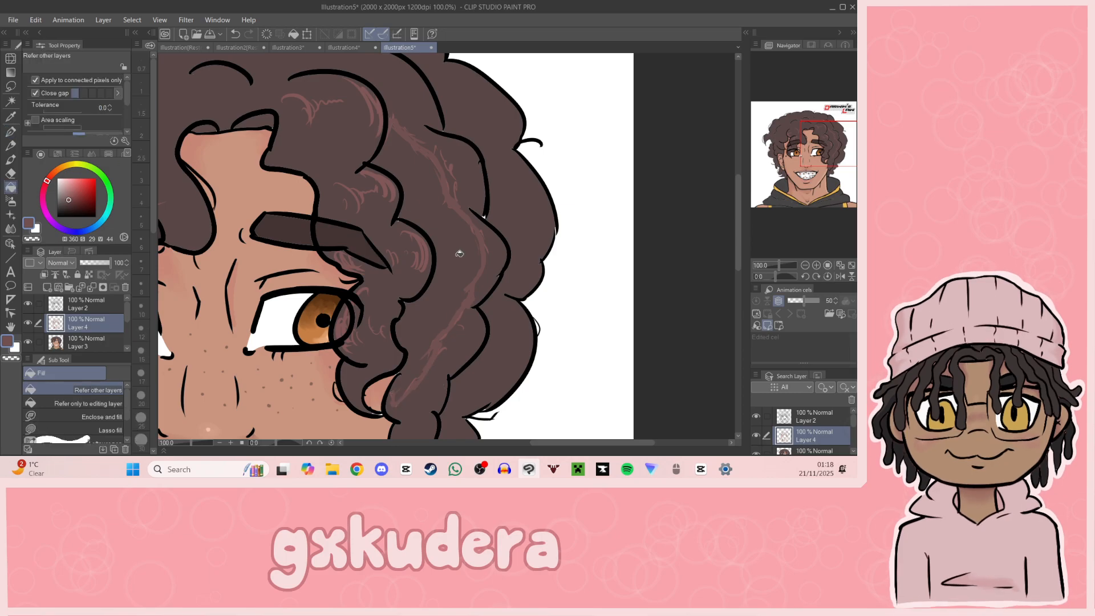
pyautogui.click(477, 257)
# Step: Sample the base hair brown and draw strand strokes over the upper part of the filled wavy highlight
pyautogui.moveTo(849, 158); pyautogui.dragTo(838, 168)
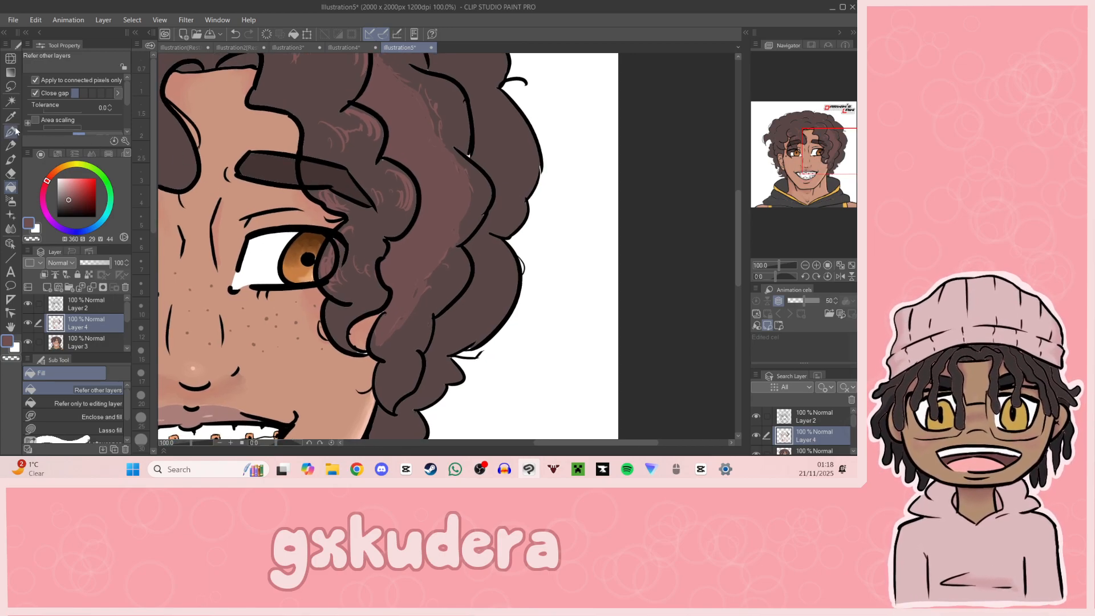
pyautogui.press('i')
pyautogui.click(459, 111)
pyautogui.press('p')
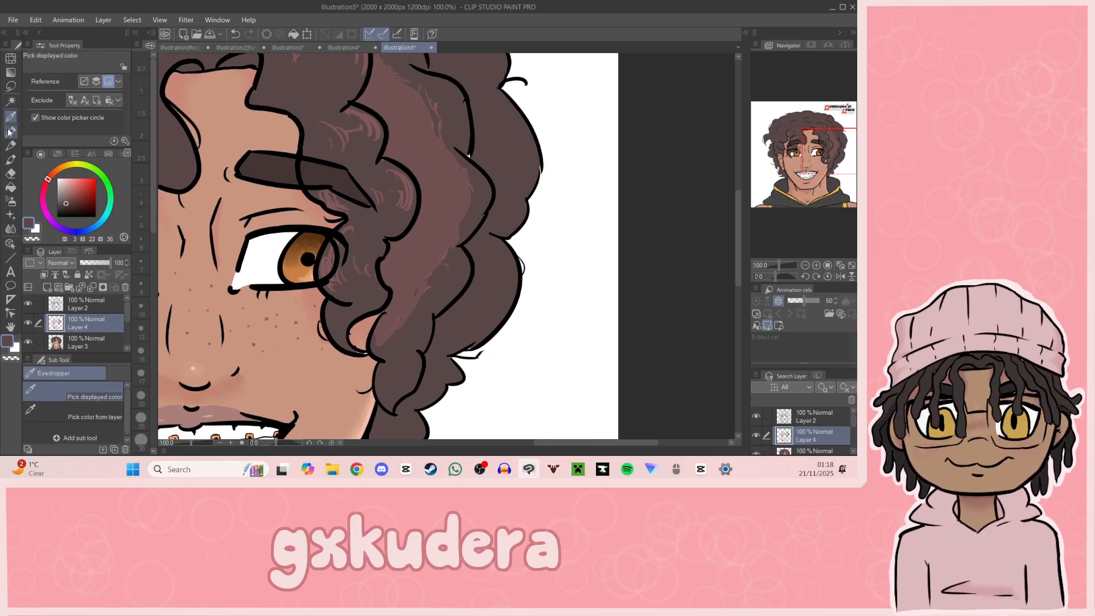
pyautogui.moveTo(432, 118)
pyautogui.mouseDown()
pyautogui.moveTo(423, 139)
pyautogui.moveTo(423, 122)
pyautogui.moveTo(438, 119)
pyautogui.moveTo(437, 149)
pyautogui.moveTo(432, 132)
pyautogui.moveTo(445, 135)
pyautogui.moveTo(425, 98)
pyautogui.mouseUp()
pyautogui.moveTo(841, 141)
pyautogui.mouseDown()
pyautogui.moveTo(835, 172)
pyautogui.moveTo(849, 139)
pyautogui.moveTo(840, 136)
pyautogui.mouseUp()
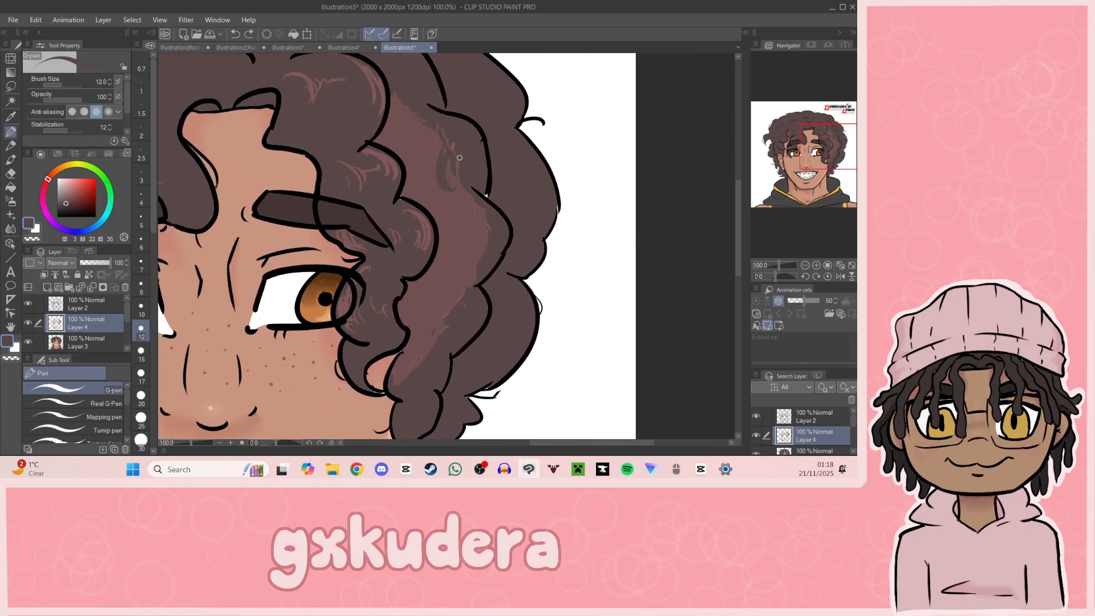
pyautogui.moveTo(443, 187); pyautogui.dragTo(431, 139)
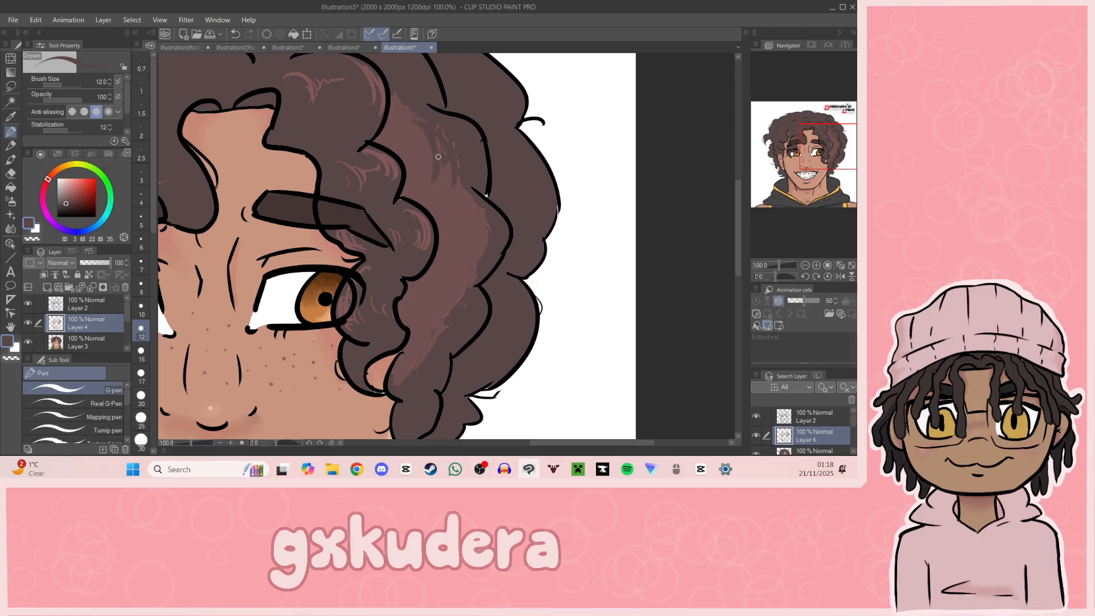
# Step: Break up the middle of the filled wavy highlight with more strand strokes in the base hair brown
pyautogui.moveTo(432, 170); pyautogui.dragTo(438, 199)
pyautogui.moveTo(816, 179); pyautogui.dragTo(778, 142)
pyautogui.moveTo(475, 232)
pyautogui.mouseDown()
pyautogui.moveTo(482, 278)
pyautogui.moveTo(468, 270)
pyautogui.mouseUp()
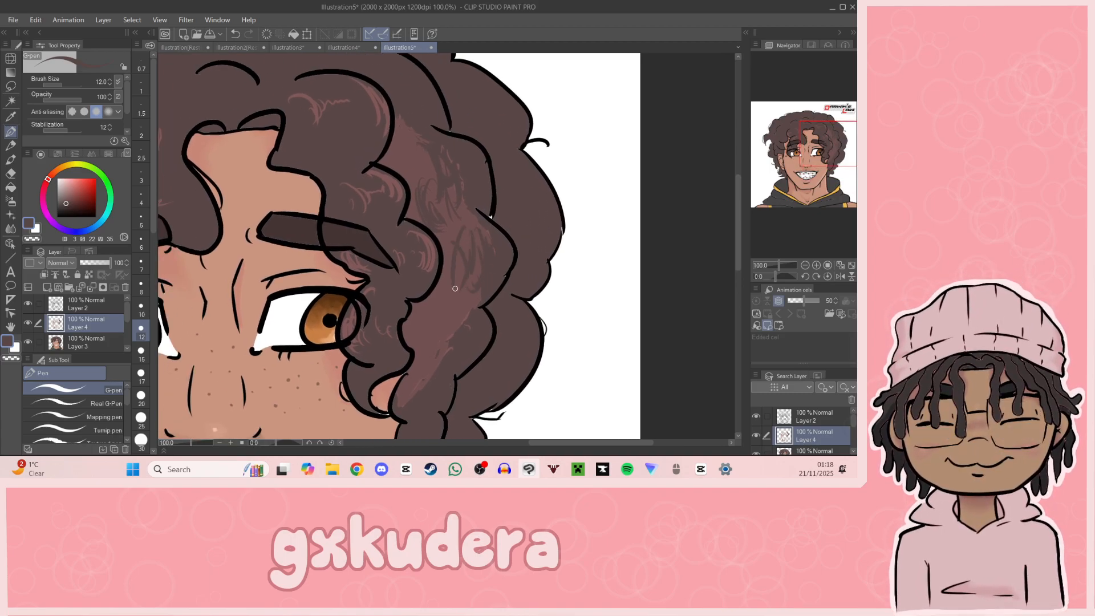
pyautogui.moveTo(459, 225); pyautogui.dragTo(443, 274)
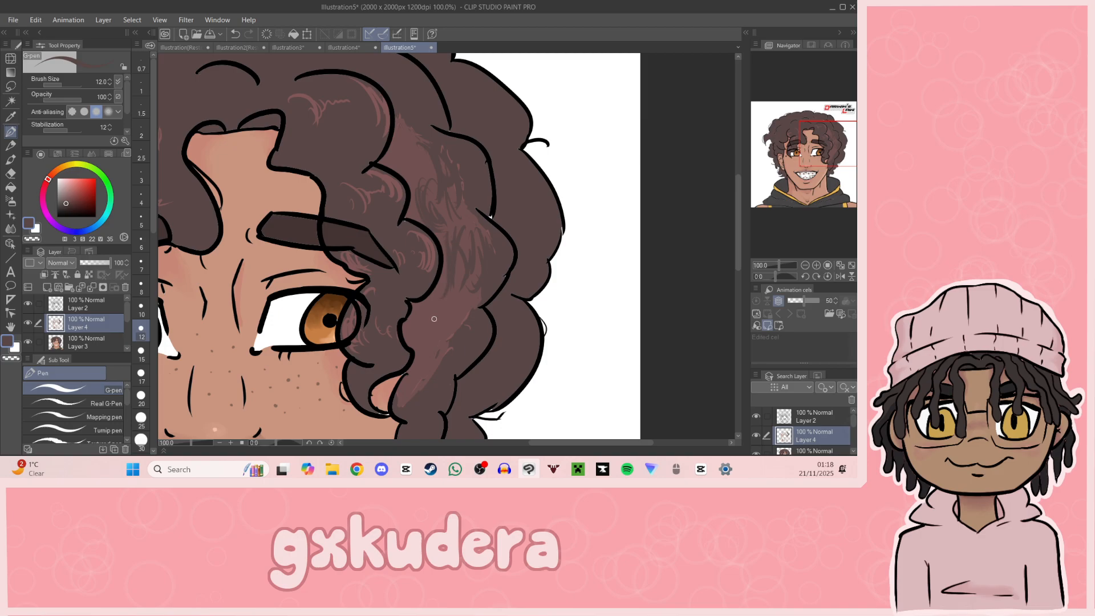
# Step: Sample the reddish brown from the long wavy highlight and remove that highlight from the curls
pyautogui.click(805, 265)
pyautogui.click(805, 266)
pyautogui.click(805, 265)
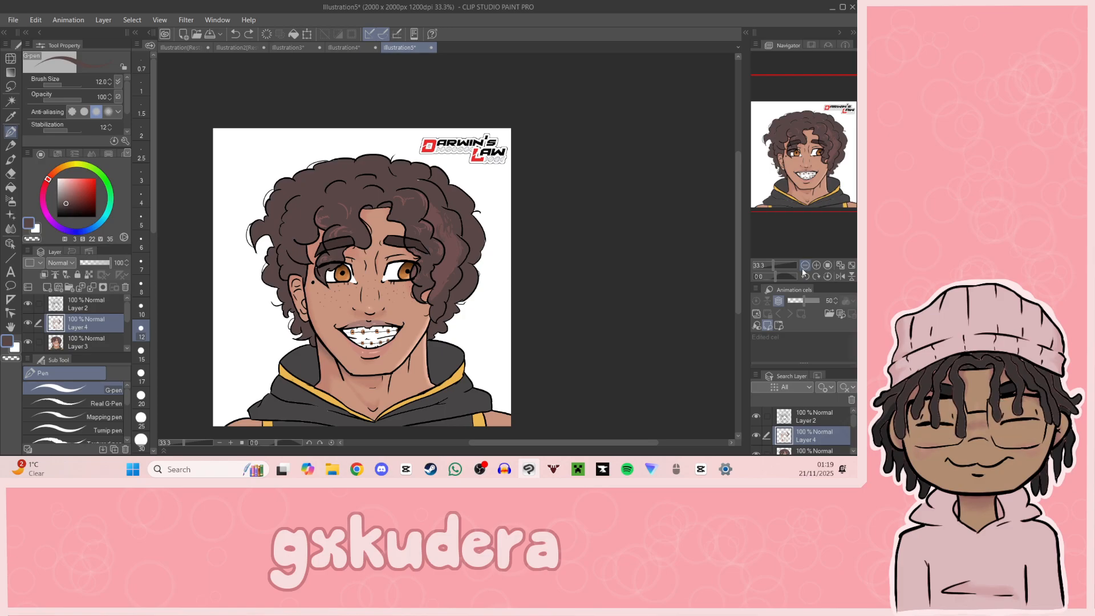
pyautogui.press('i')
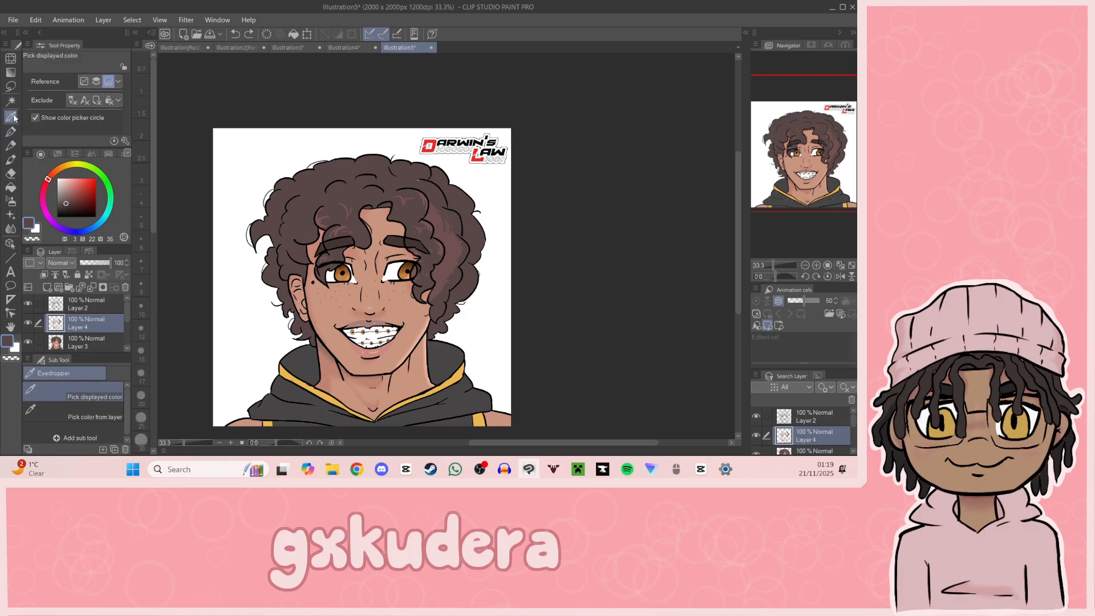
pyautogui.click(454, 255)
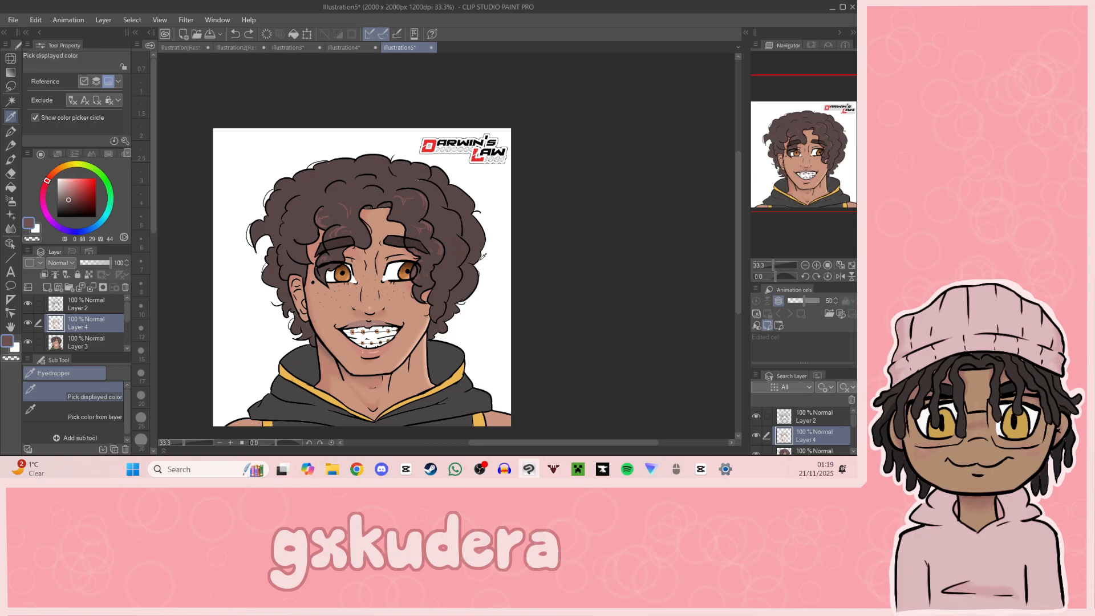
pyautogui.click(10, 131)
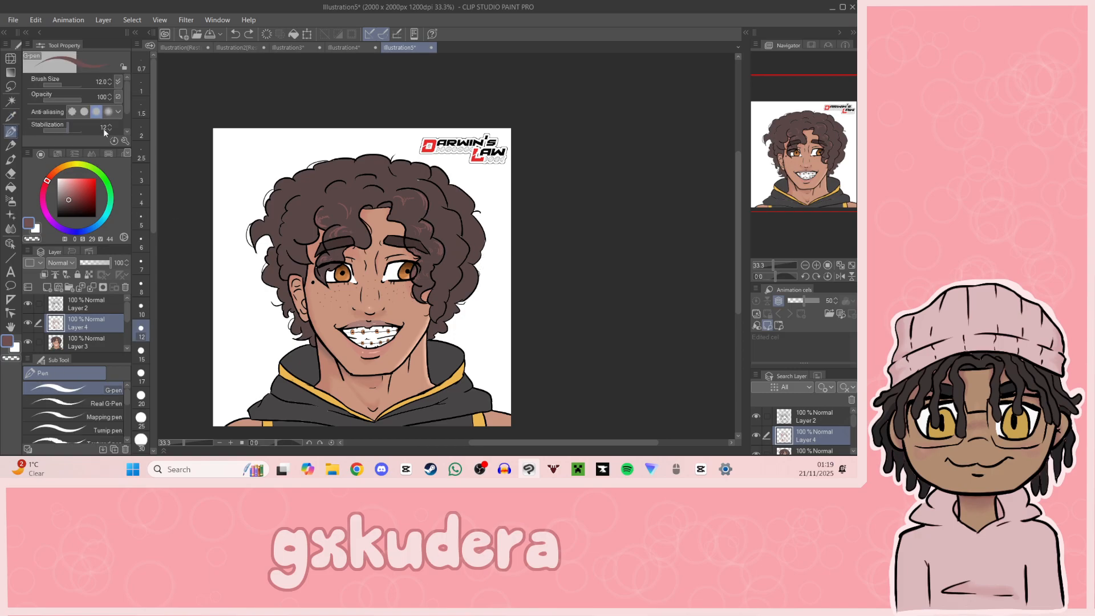
pyautogui.click(816, 265)
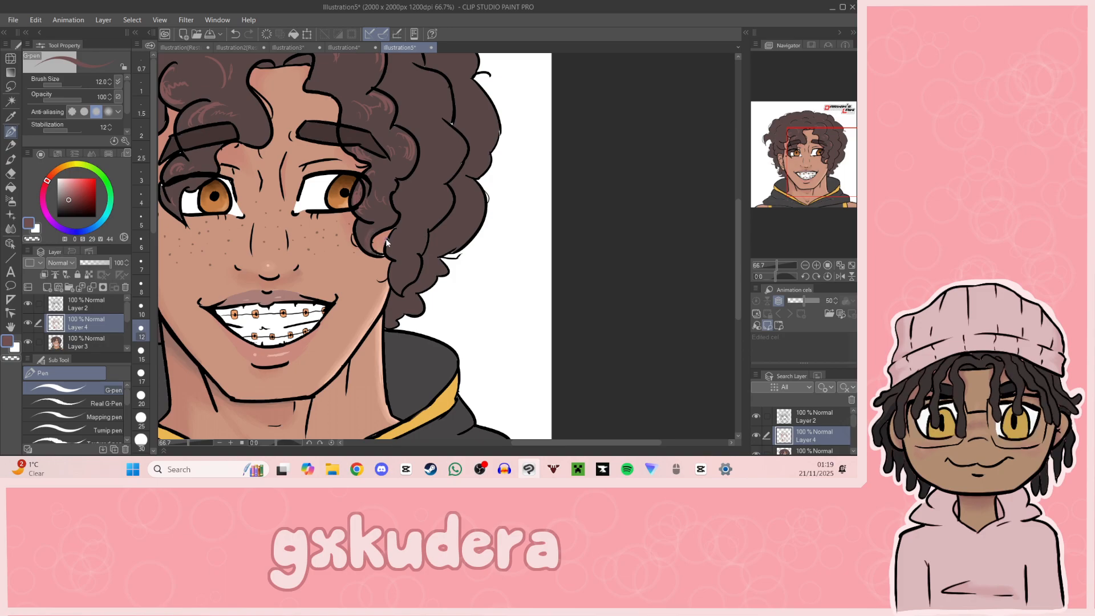
# Step: Sample the lighter reddish brown from an existing curl highlight and draw a highlight on the curl over the partly hidden ear
pyautogui.press('i')
pyautogui.click(384, 99)
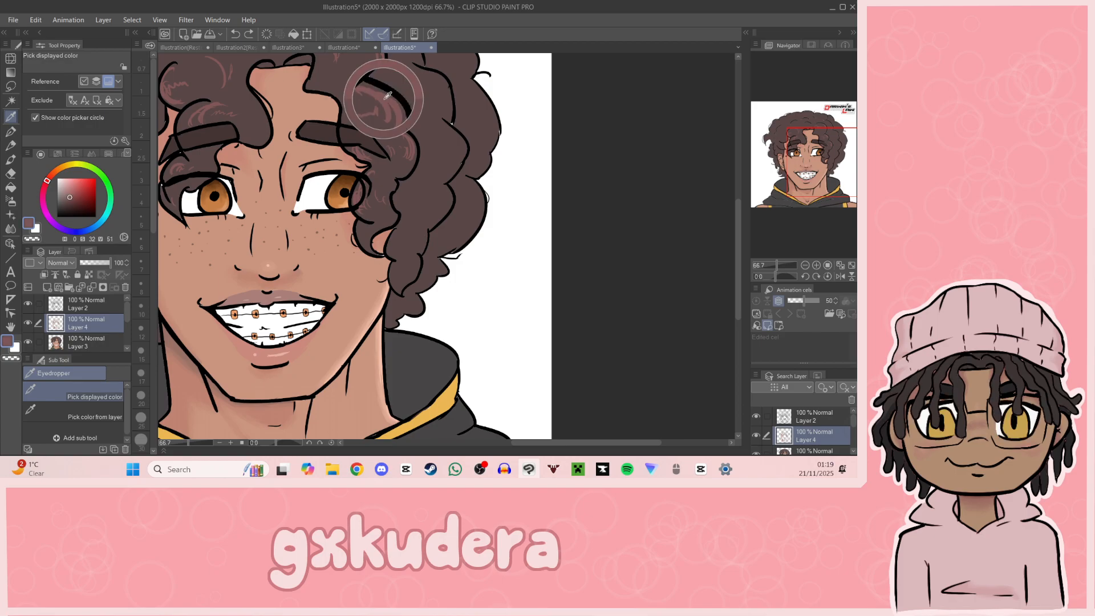
pyautogui.press('p')
pyautogui.moveTo(372, 237); pyautogui.dragTo(368, 244)
# Step: Draw reddish-brown highlight strokes along the curls beside the forehead and above the fully visible ear
pyautogui.moveTo(829, 176); pyautogui.dragTo(802, 160)
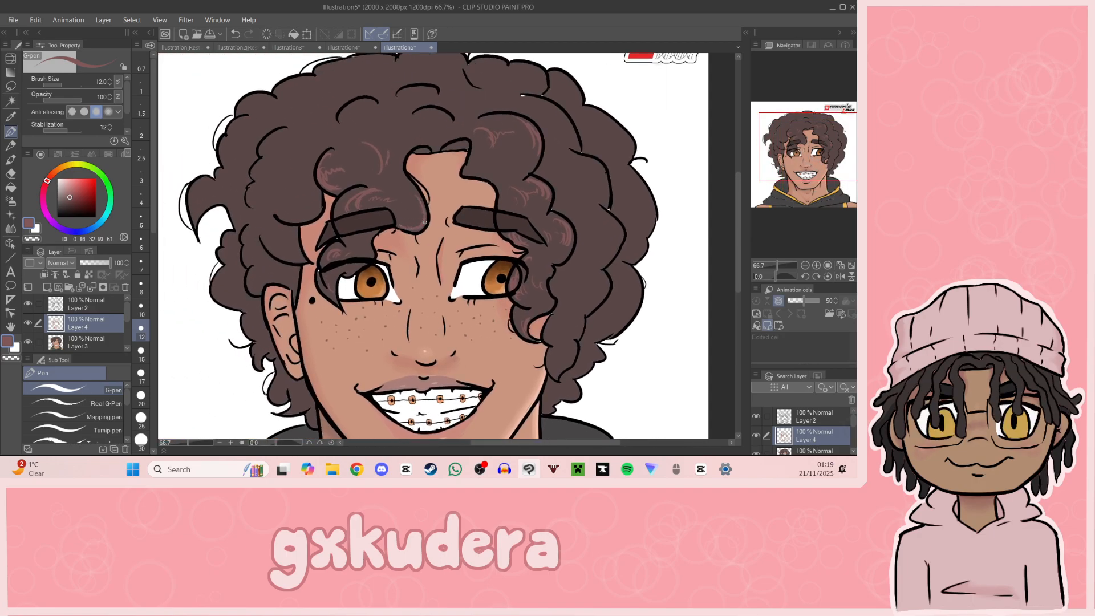
pyautogui.moveTo(795, 165); pyautogui.dragTo(804, 160)
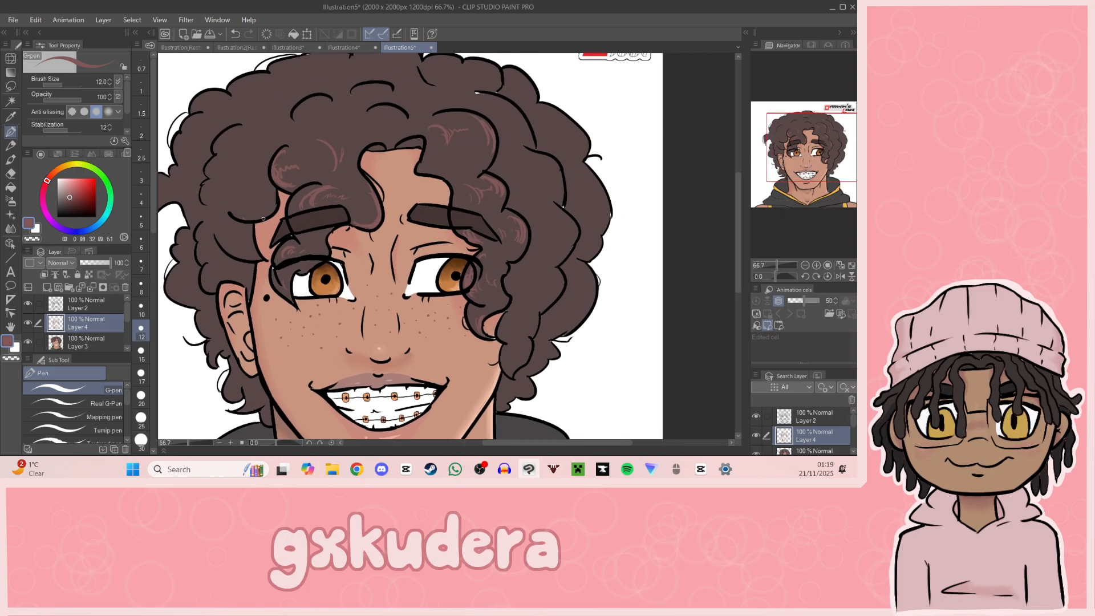
pyautogui.moveTo(244, 219); pyautogui.dragTo(274, 208)
pyautogui.moveTo(213, 224); pyautogui.dragTo(203, 243)
# Step: Undo the last highlight stroke and draw highlights down the long curls on the partly hidden ear's side
pyautogui.moveTo(817, 180)
pyautogui.mouseDown()
pyautogui.moveTo(826, 185)
pyautogui.moveTo(839, 154)
pyautogui.moveTo(817, 158)
pyautogui.mouseUp()
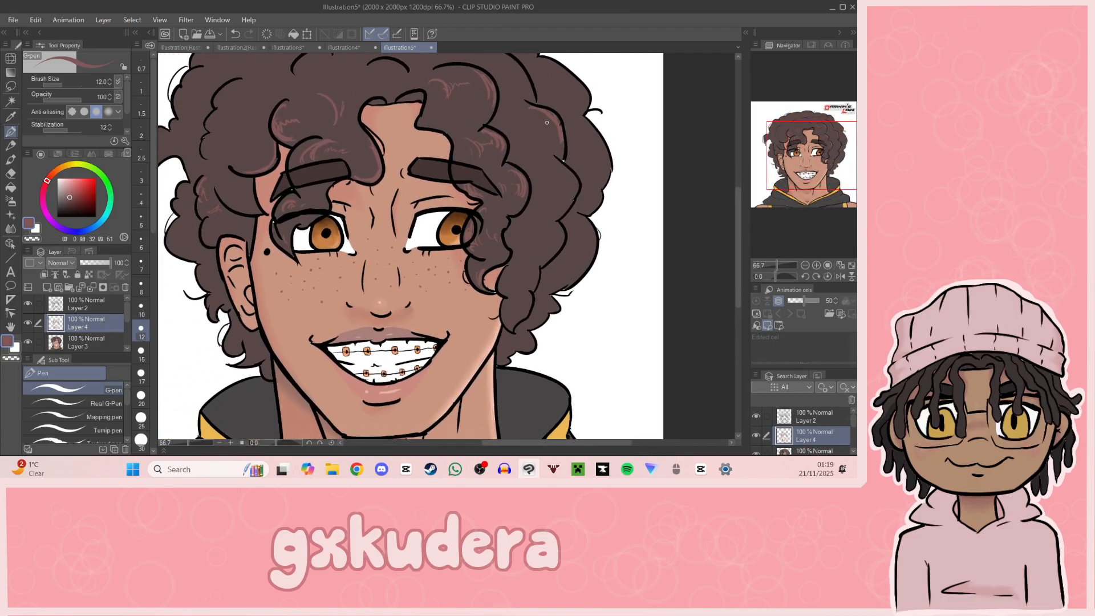
pyautogui.hotkey('ctrl', 'z')
pyautogui.moveTo(547, 156)
pyautogui.mouseDown()
pyautogui.moveTo(568, 181)
pyautogui.moveTo(550, 164)
pyautogui.moveTo(529, 169)
pyautogui.moveTo(547, 195)
pyautogui.mouseUp()
pyautogui.moveTo(551, 221); pyautogui.dragTo(554, 248)
# Step: Draw reddish-brown highlight strokes along the outermost curls on the partly hidden ear's side
pyautogui.moveTo(833, 148); pyautogui.dragTo(836, 141)
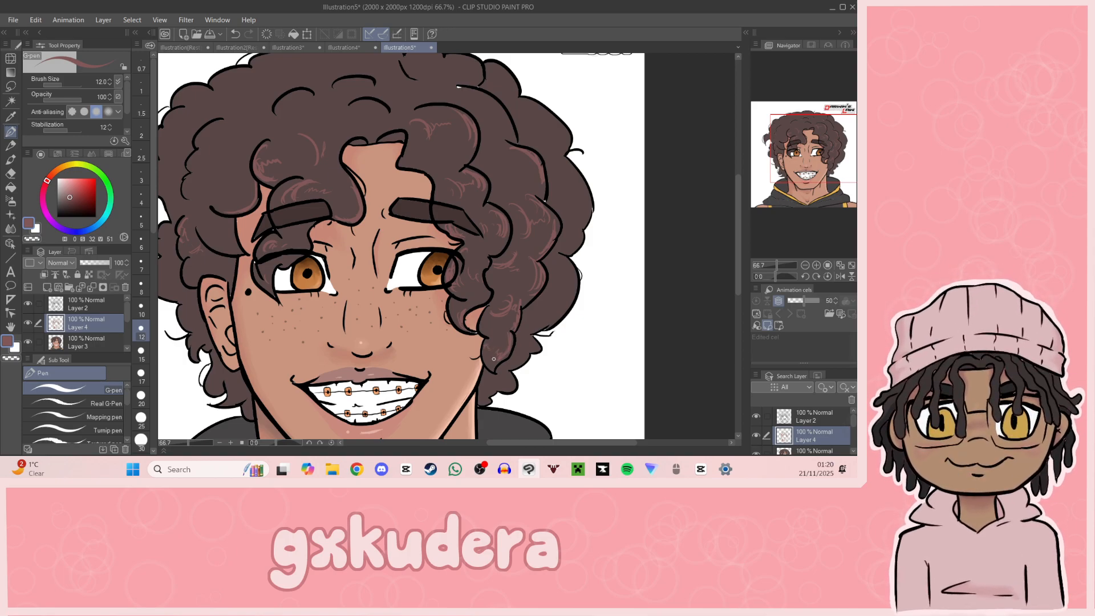
pyautogui.moveTo(841, 180); pyautogui.dragTo(834, 183)
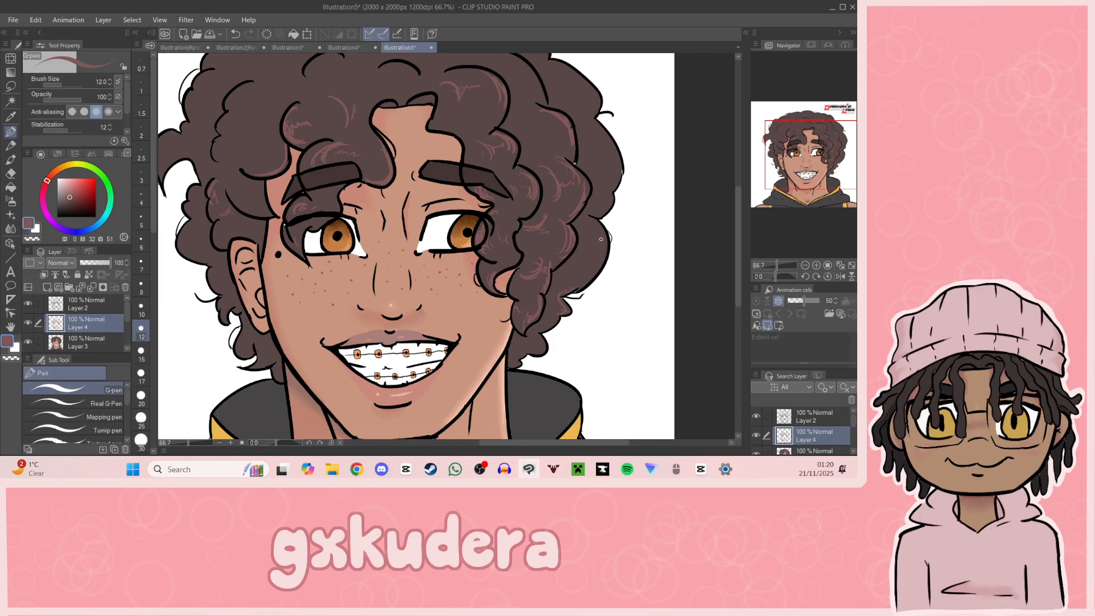
pyautogui.moveTo(604, 231); pyautogui.dragTo(602, 263)
pyautogui.moveTo(607, 144)
pyautogui.mouseDown()
pyautogui.moveTo(619, 182)
pyautogui.moveTo(609, 199)
pyautogui.mouseUp()
# Step: Draw reddish-brown highlight strokes on the curls across the crown, above the forehead
pyautogui.moveTo(802, 149); pyautogui.dragTo(807, 134)
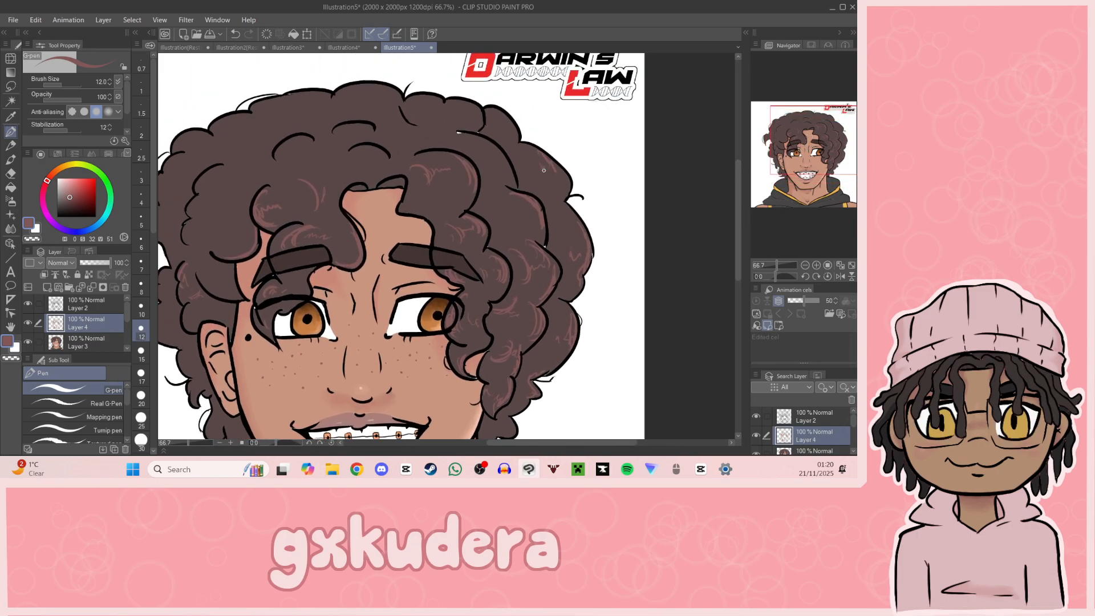
pyautogui.moveTo(811, 169)
pyautogui.mouseDown()
pyautogui.moveTo(815, 179)
pyautogui.moveTo(794, 162)
pyautogui.mouseUp()
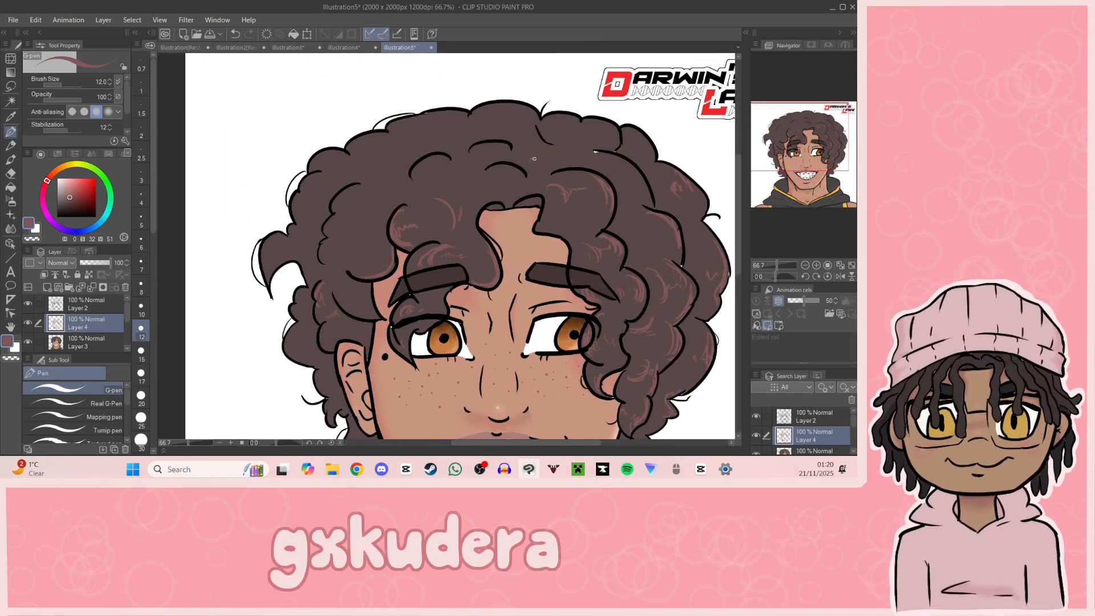
pyautogui.moveTo(531, 161); pyautogui.dragTo(553, 152)
pyautogui.moveTo(796, 152)
pyautogui.mouseDown()
pyautogui.moveTo(815, 182)
pyautogui.moveTo(797, 151)
pyautogui.mouseUp()
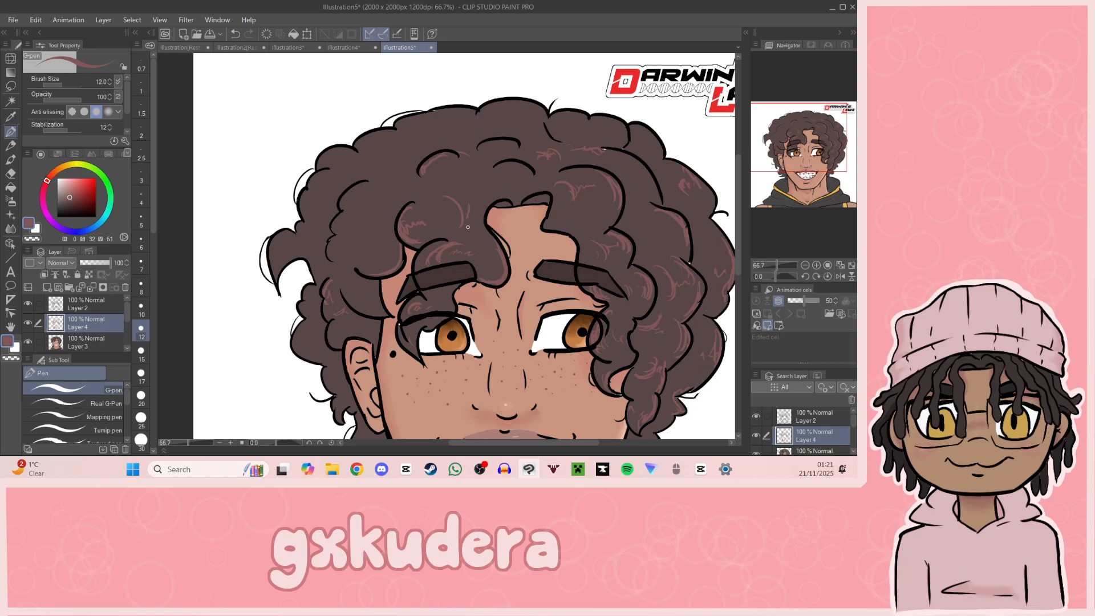
# Step: Darken the sampled hair brown to hue 3, saturation 21, value 28 and try shading the curls, undoing the last strokes
pyautogui.click(11, 116)
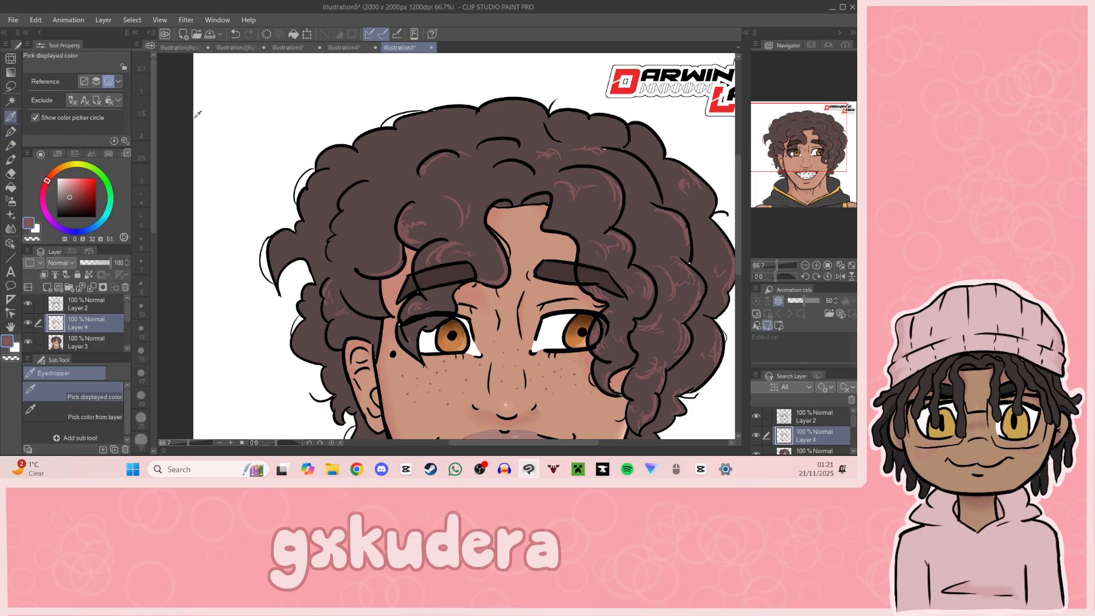
pyautogui.click(383, 161)
pyautogui.click(65, 206)
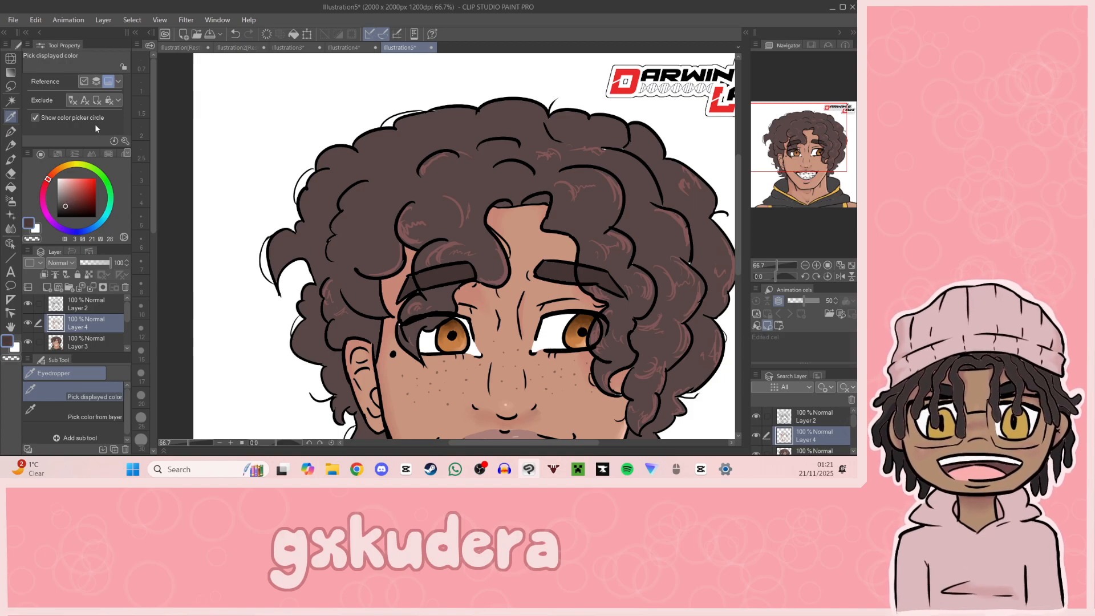
pyautogui.press('p')
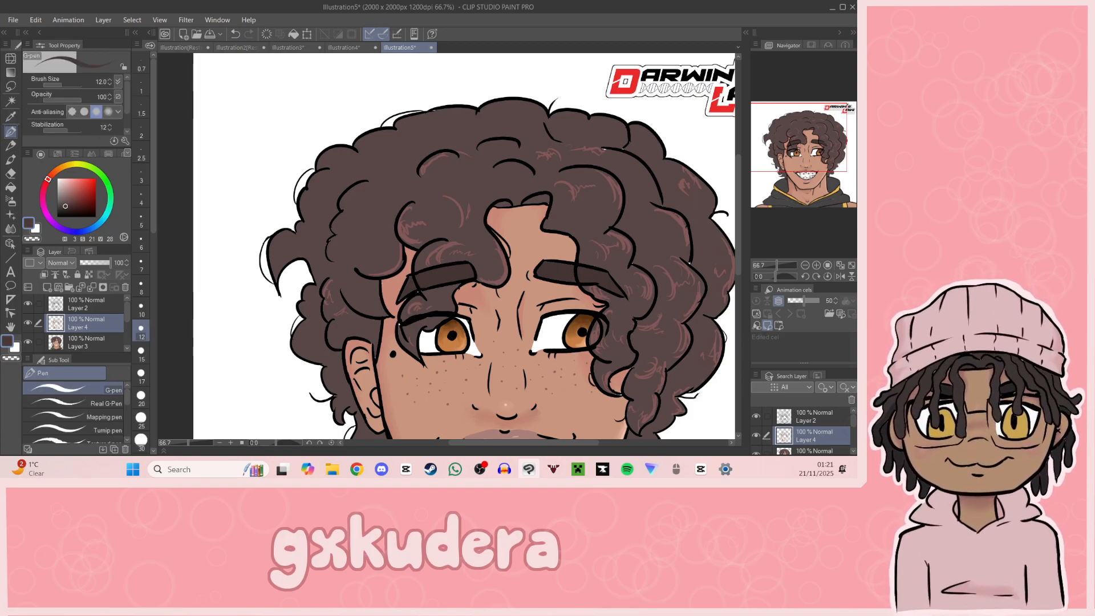
pyautogui.moveTo(796, 168)
pyautogui.mouseDown()
pyautogui.moveTo(805, 181)
pyautogui.moveTo(797, 169)
pyautogui.mouseUp()
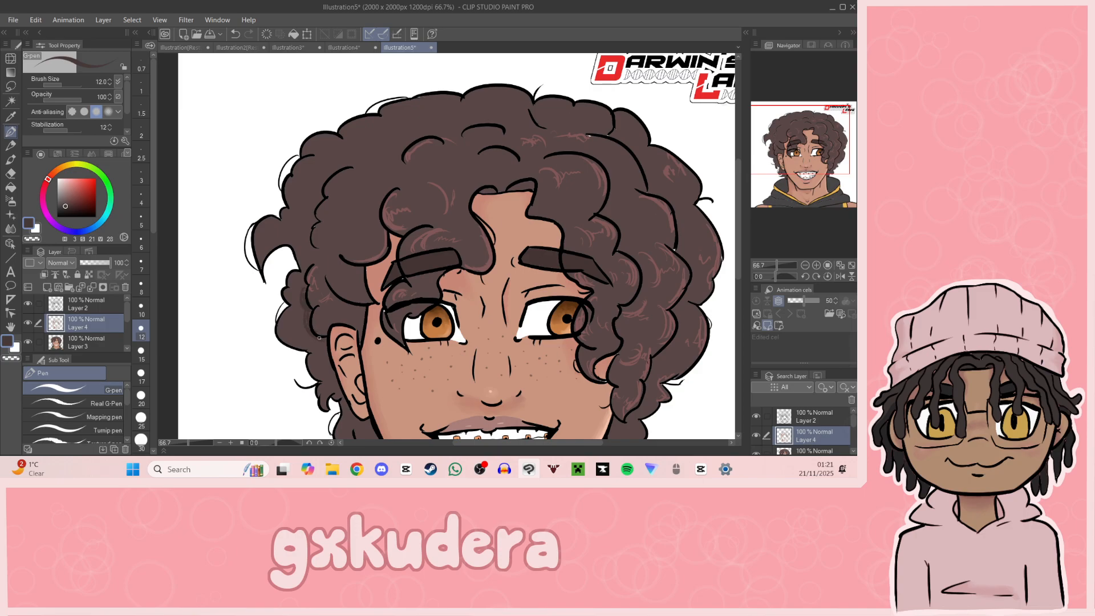
pyautogui.hotkey('ctrl', 'z')
pyautogui.hotkey('ctrl', 'z')
# Step: Sample the reddish-brown highlight, lighten it to hue 0, saturation 23, value 80, and draw light accent strokes on the curls
pyautogui.moveTo(805, 182); pyautogui.dragTo(829, 164)
pyautogui.click(496, 192)
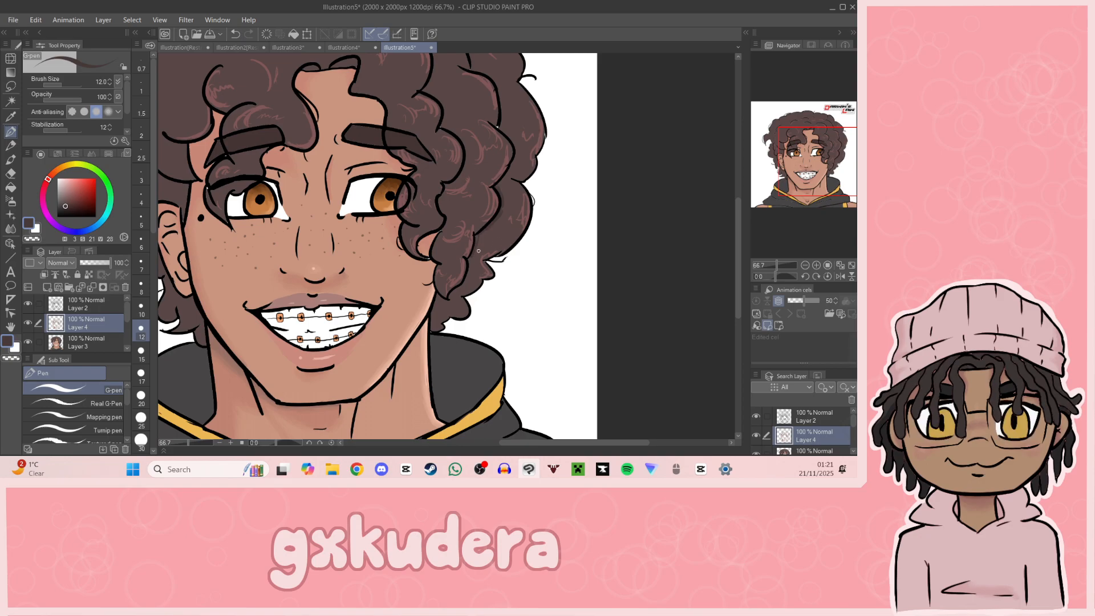
pyautogui.moveTo(824, 170); pyautogui.dragTo(797, 159)
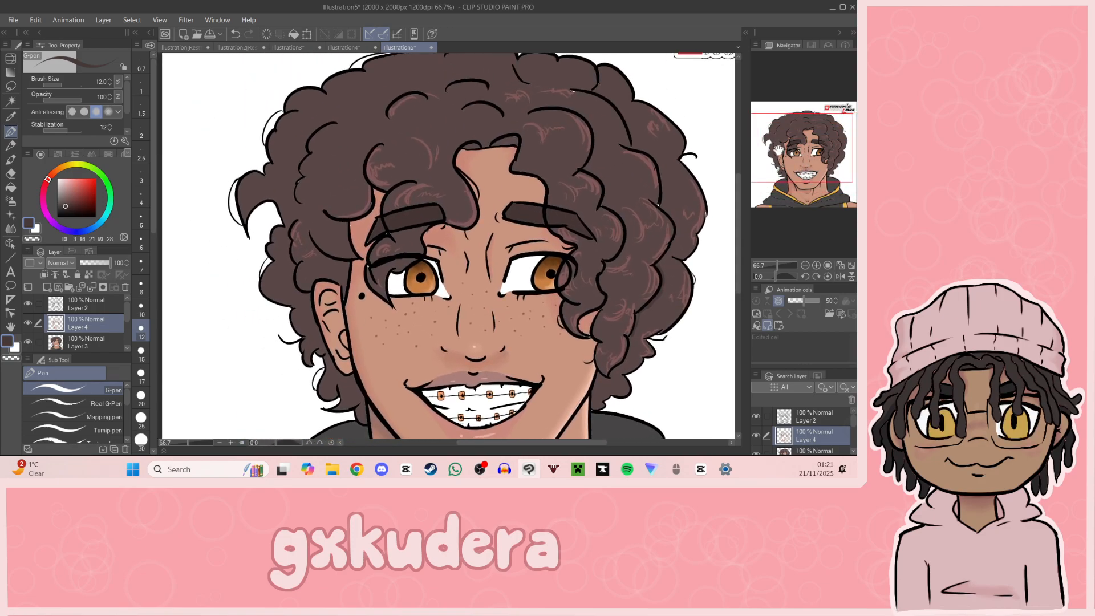
pyautogui.click(11, 117)
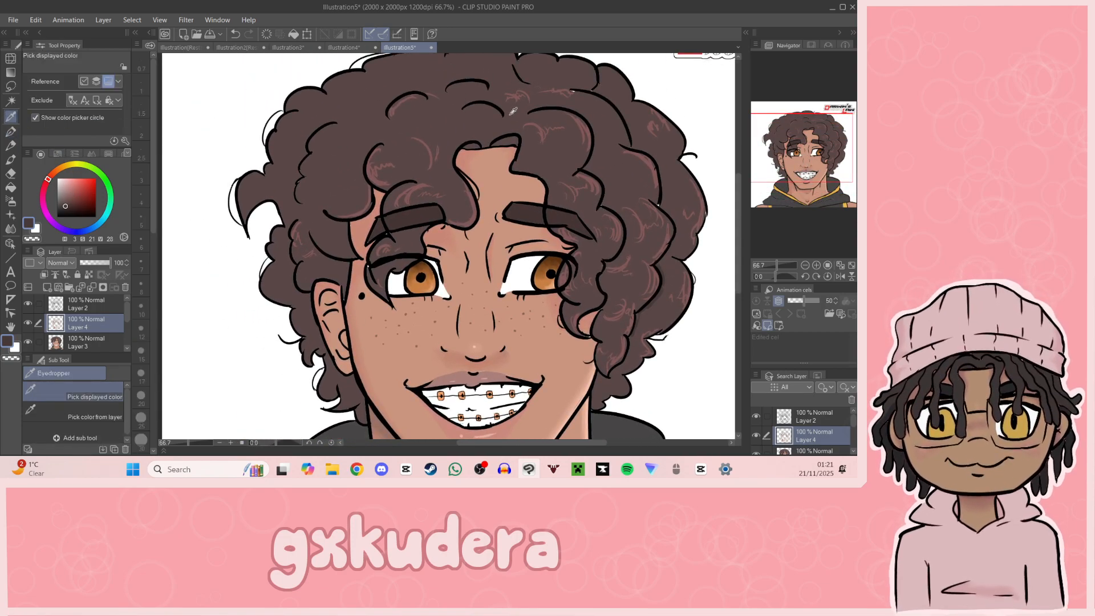
pyautogui.click(379, 174)
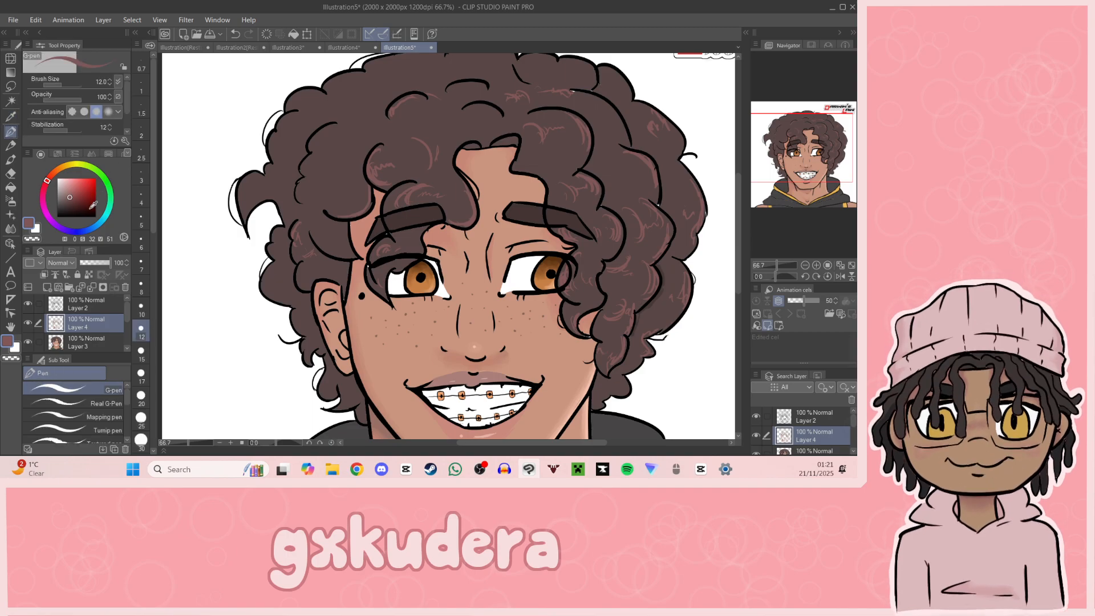
pyautogui.click(69, 183)
pyautogui.moveTo(586, 186); pyautogui.dragTo(568, 189)
pyautogui.moveTo(821, 156); pyautogui.dragTo(843, 166)
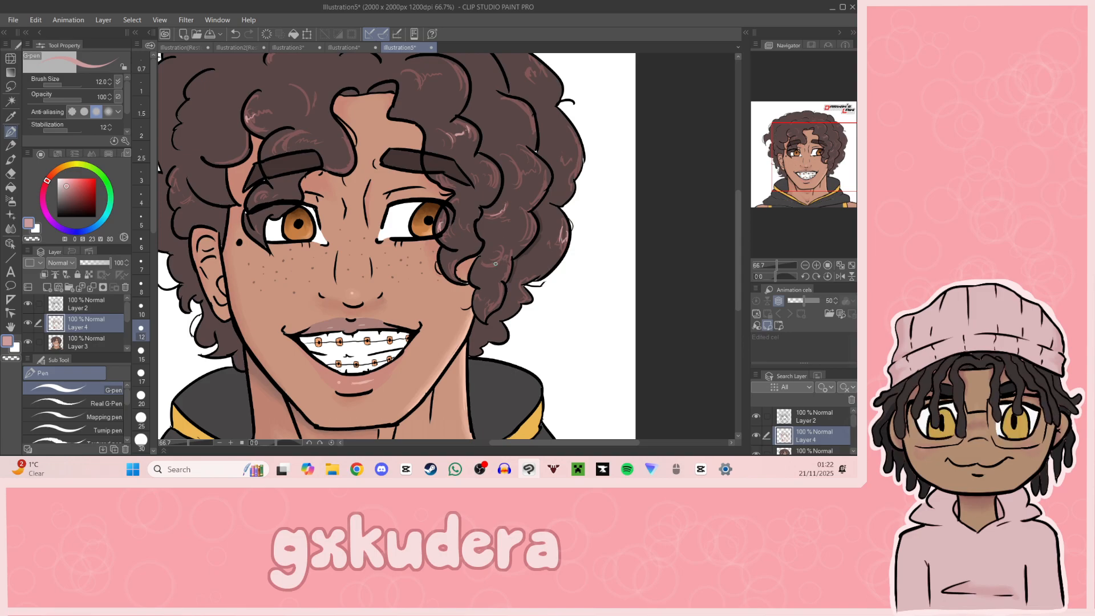
pyautogui.moveTo(825, 176)
pyautogui.mouseDown()
pyautogui.moveTo(842, 166)
pyautogui.moveTo(820, 187)
pyautogui.moveTo(797, 177)
pyautogui.mouseUp()
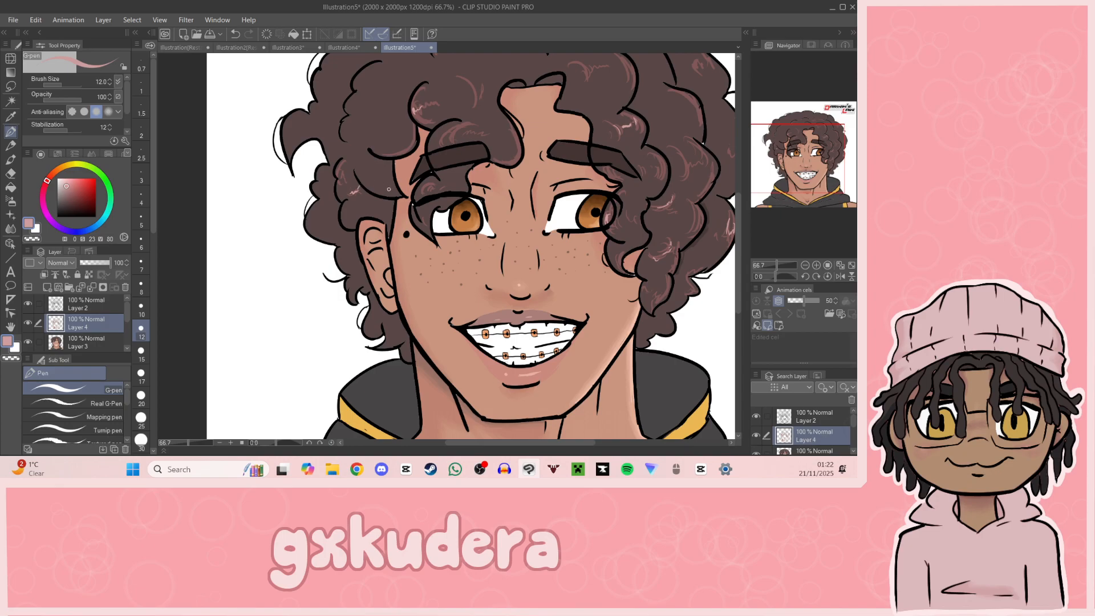
# Step: Sample the hair's base brown from the curls on the partly hidden ear's side for the G-pen
pyautogui.click(12, 117)
pyautogui.moveTo(797, 159); pyautogui.dragTo(808, 164)
pyautogui.click(603, 201)
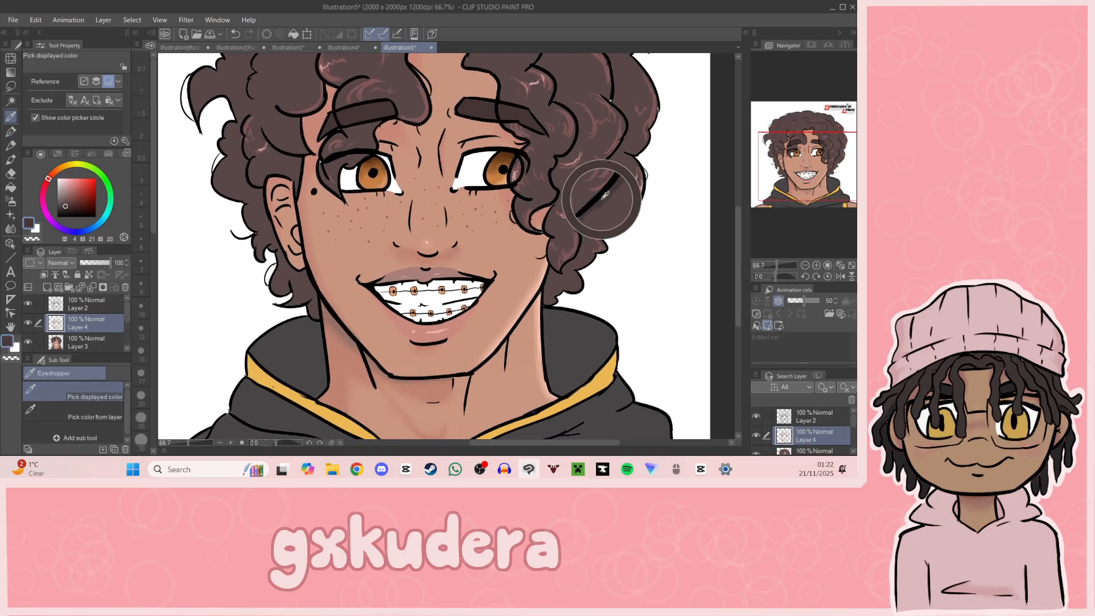
pyautogui.press('p')
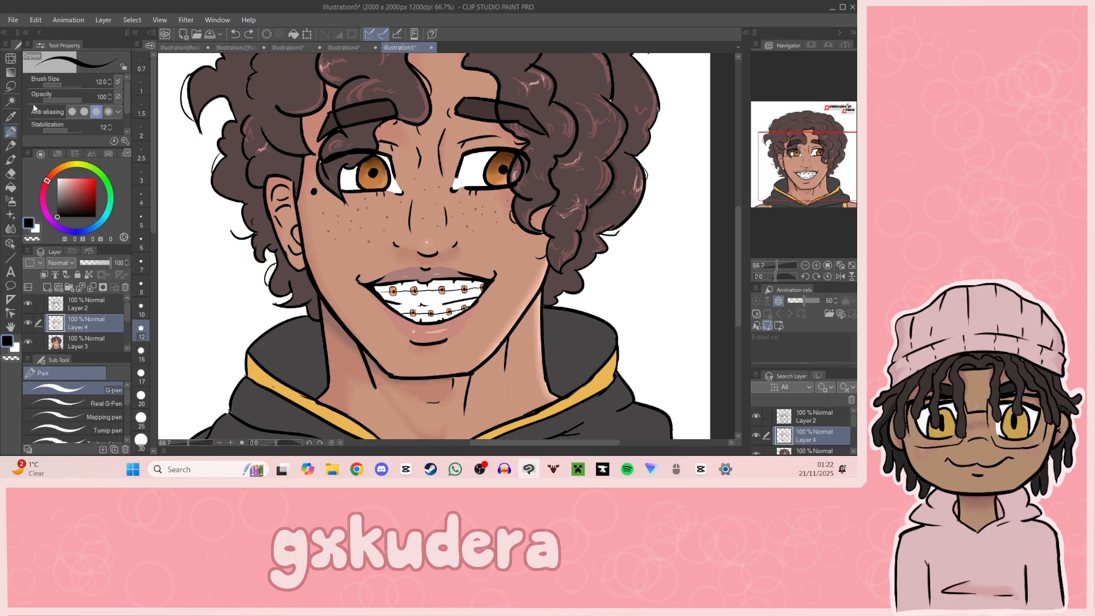
pyautogui.press('i')
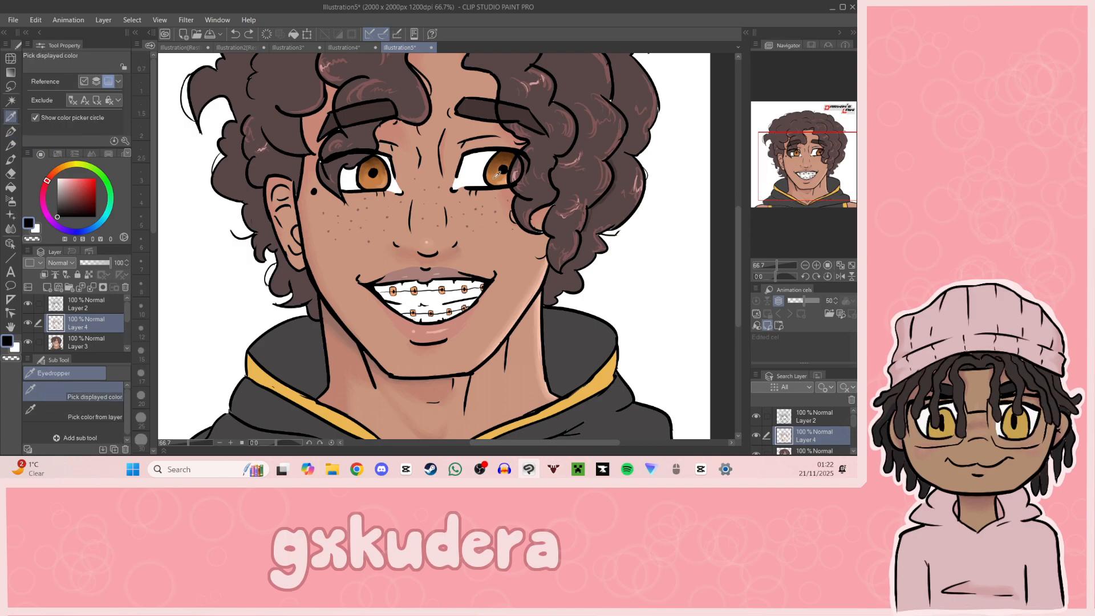
pyautogui.click(593, 215)
pyautogui.press('p')
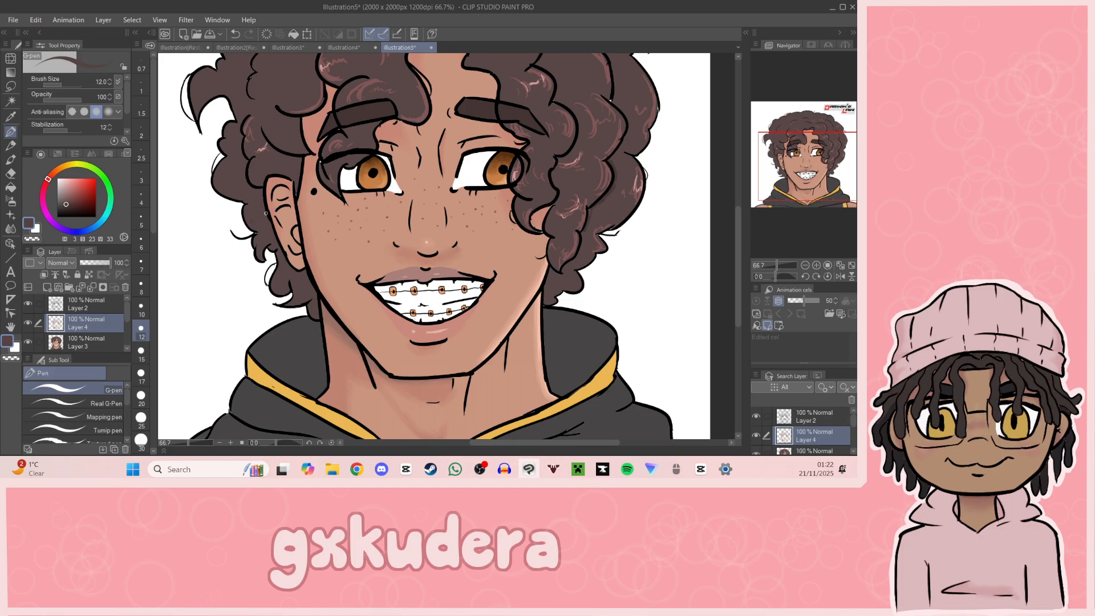
# Step: Darken the brown to hue 3, saturation 22, value 25 and shade the lower hair behind the ear and beside the neck
pyautogui.click(11, 188)
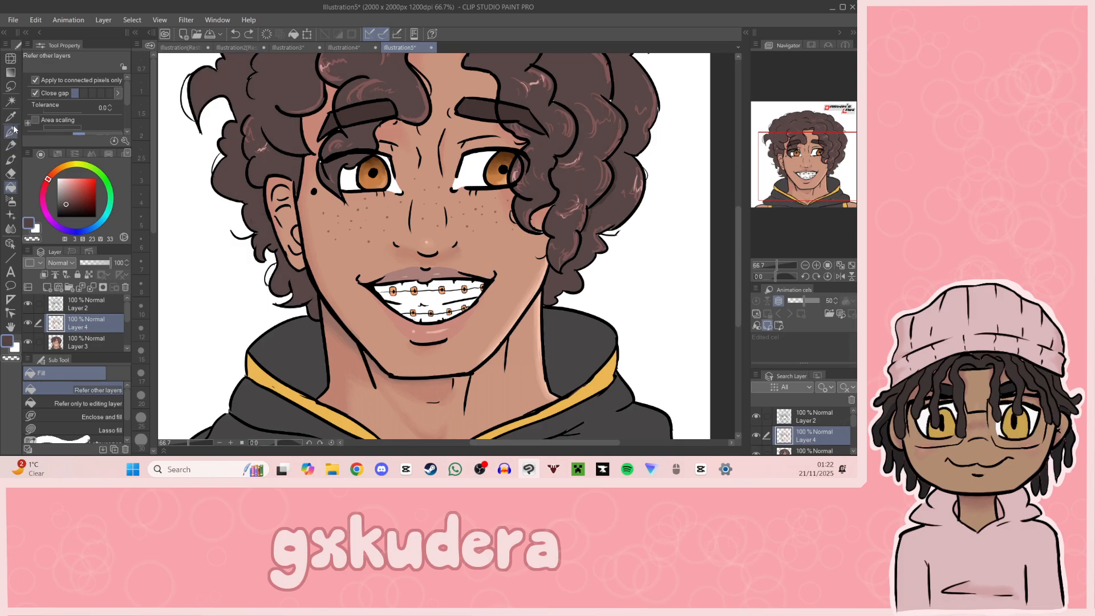
pyautogui.click(65, 206)
pyautogui.click(66, 208)
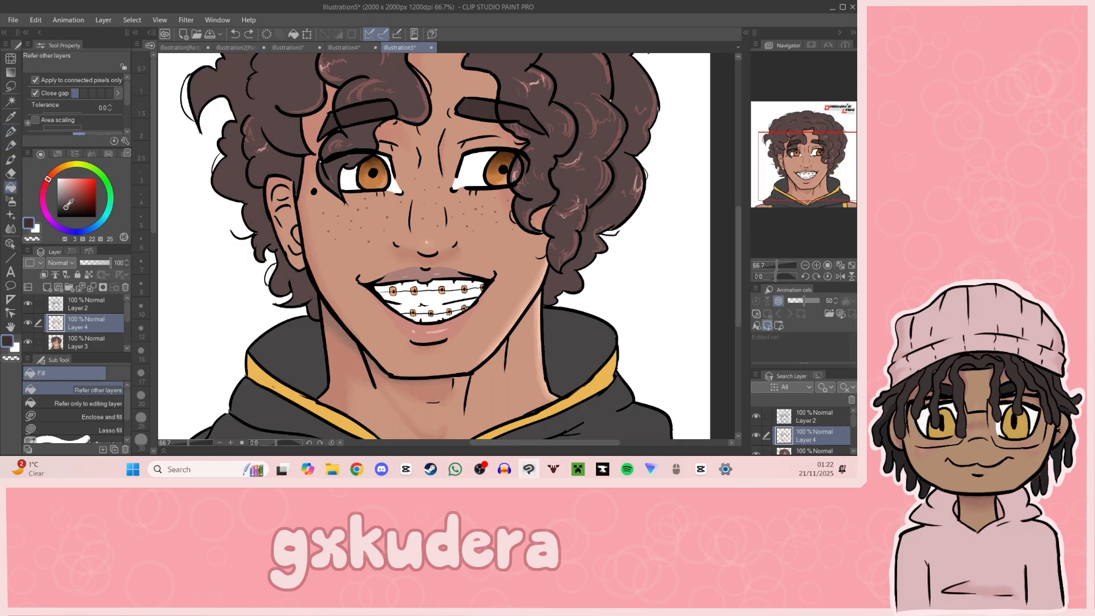
pyautogui.click(11, 132)
pyautogui.moveTo(265, 211); pyautogui.dragTo(265, 207)
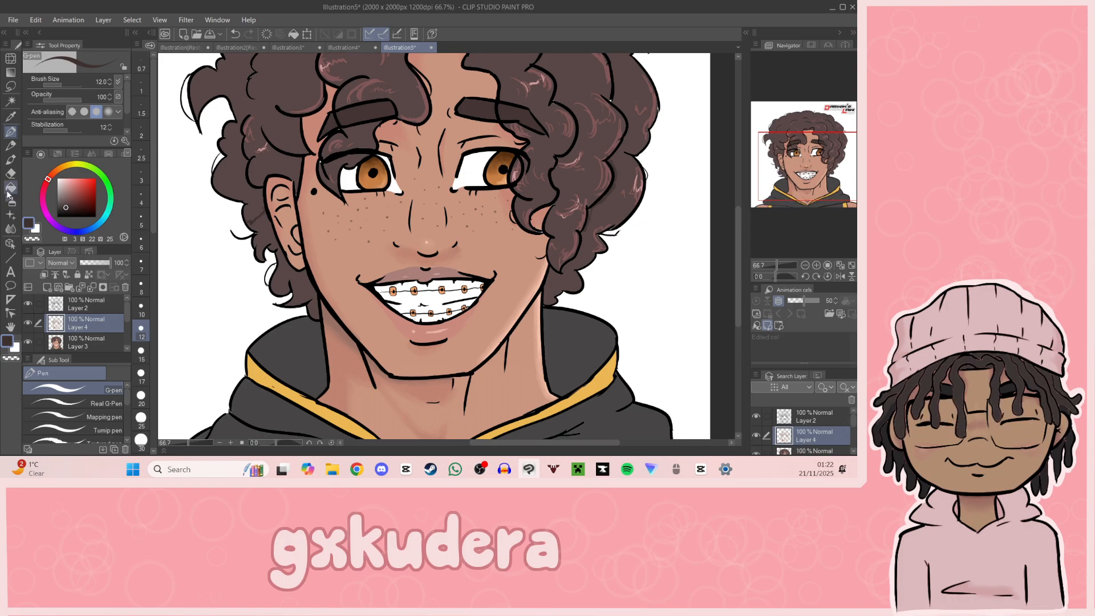
pyautogui.press('g')
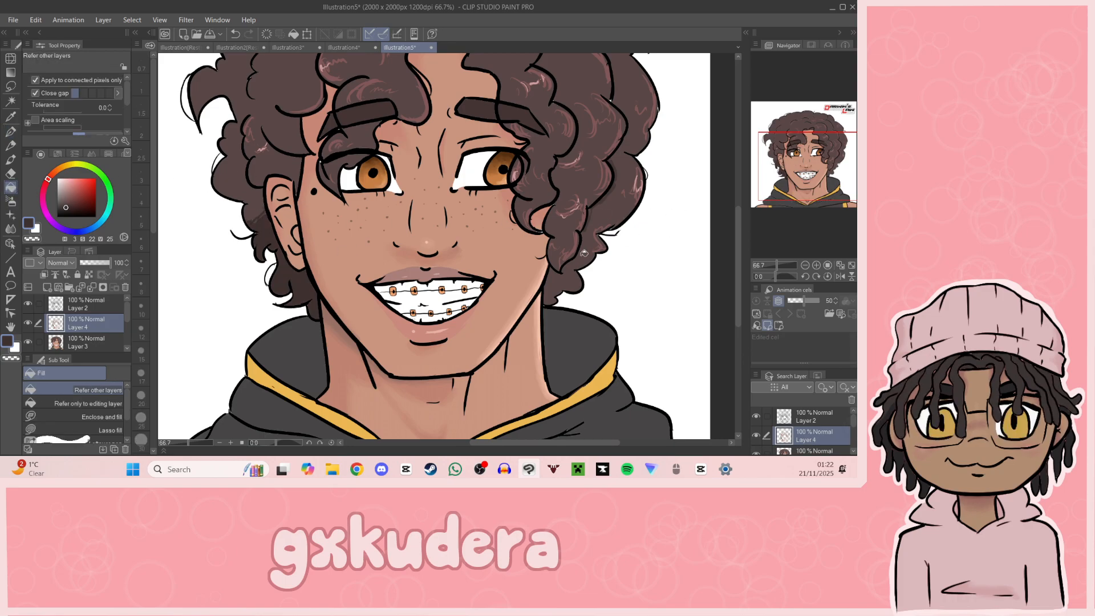
pyautogui.click(10, 130)
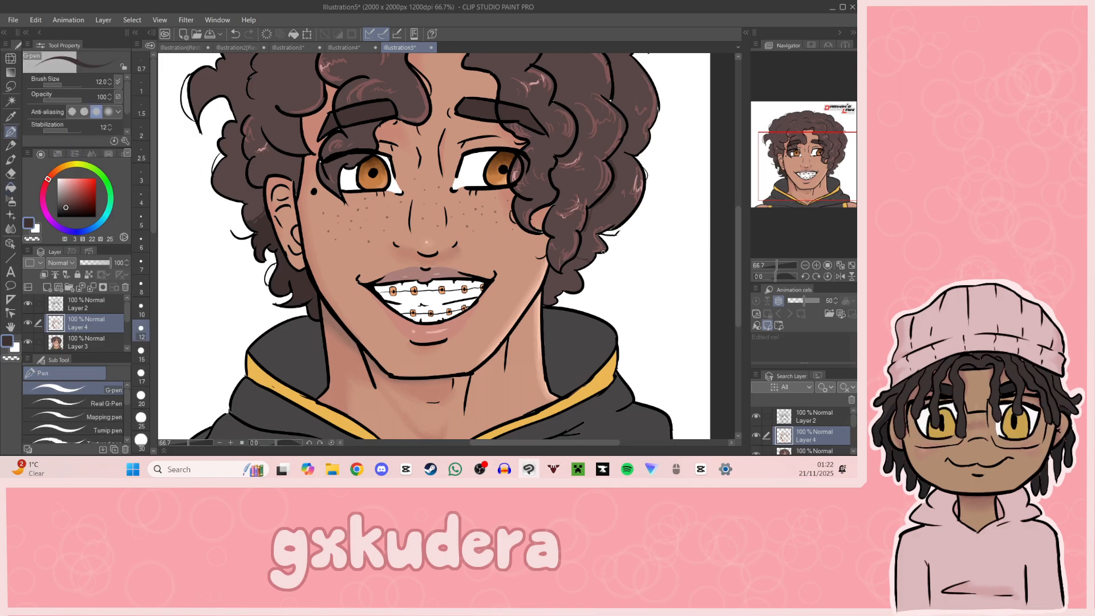
pyautogui.press('g')
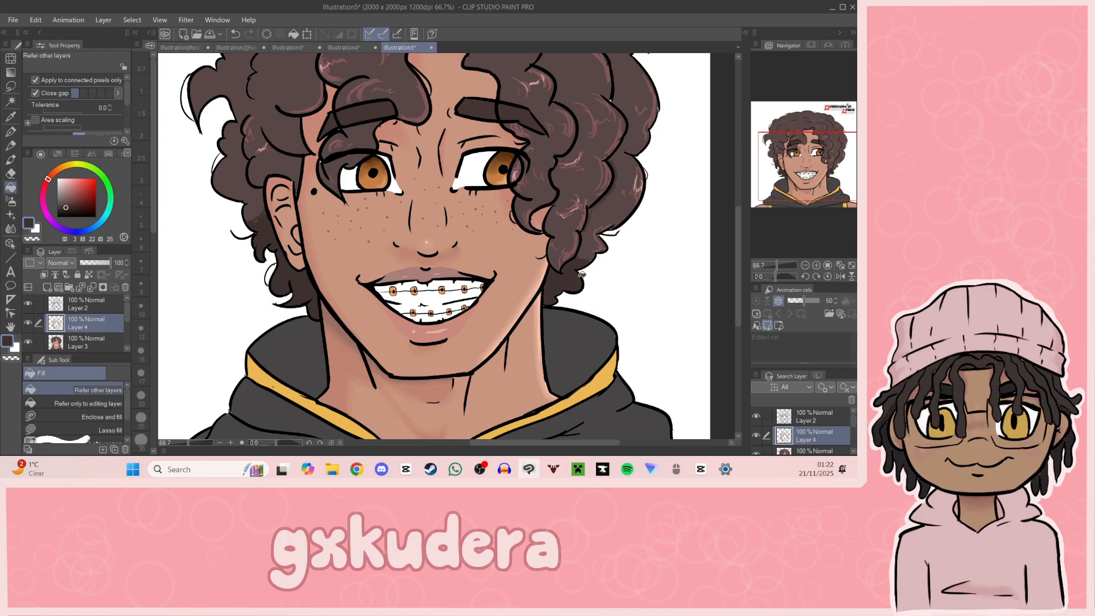
# Step: Sample the hood lining's dark grey and darken it to hue 0, saturation 1, value 13
pyautogui.moveTo(817, 188)
pyautogui.mouseDown()
pyautogui.moveTo(824, 172)
pyautogui.moveTo(829, 192)
pyautogui.moveTo(808, 203)
pyautogui.mouseUp()
pyautogui.click(805, 265)
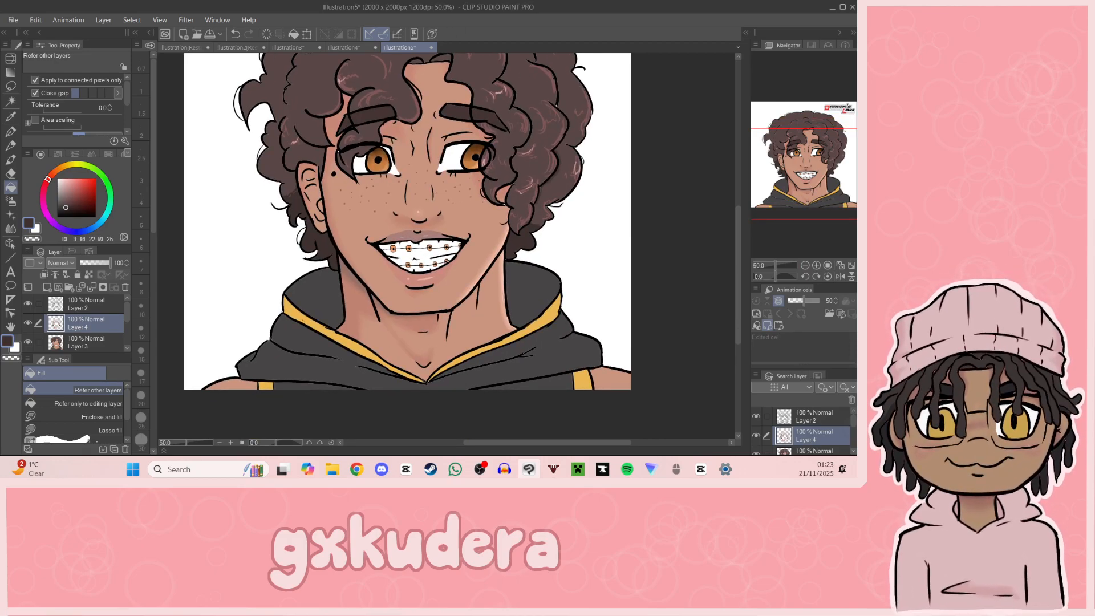
pyautogui.hotkey('alt', 'Tab')
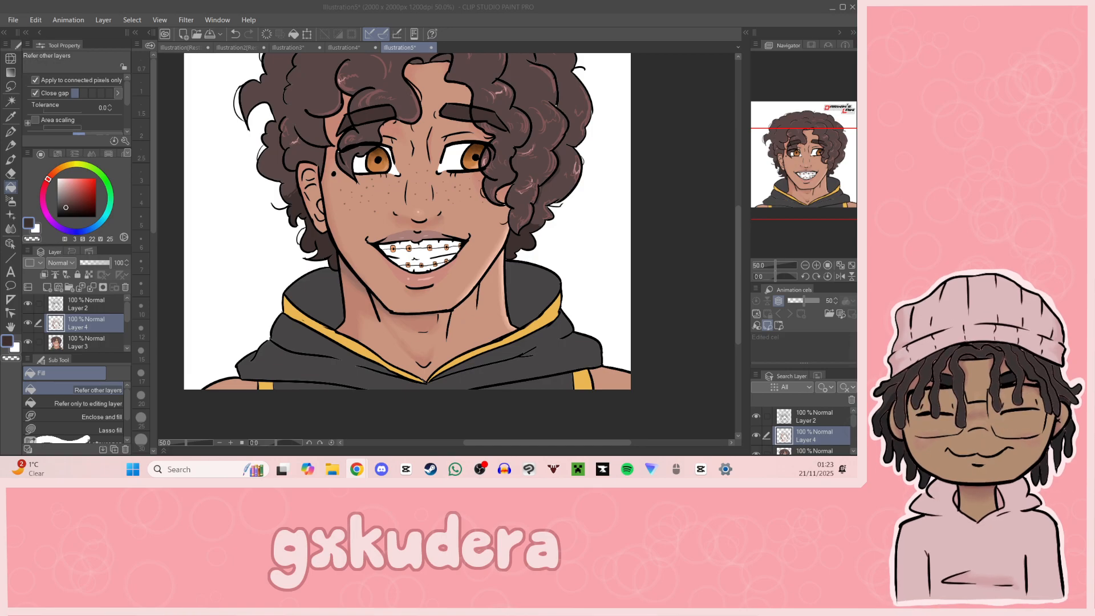
pyautogui.click(10, 117)
pyautogui.click(313, 285)
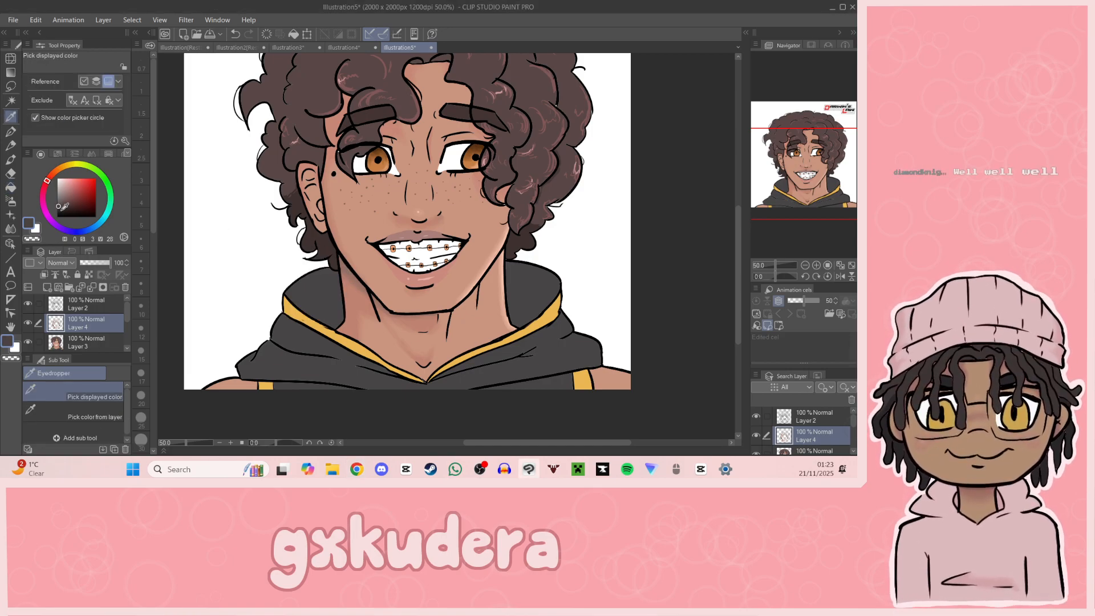
pyautogui.click(59, 211)
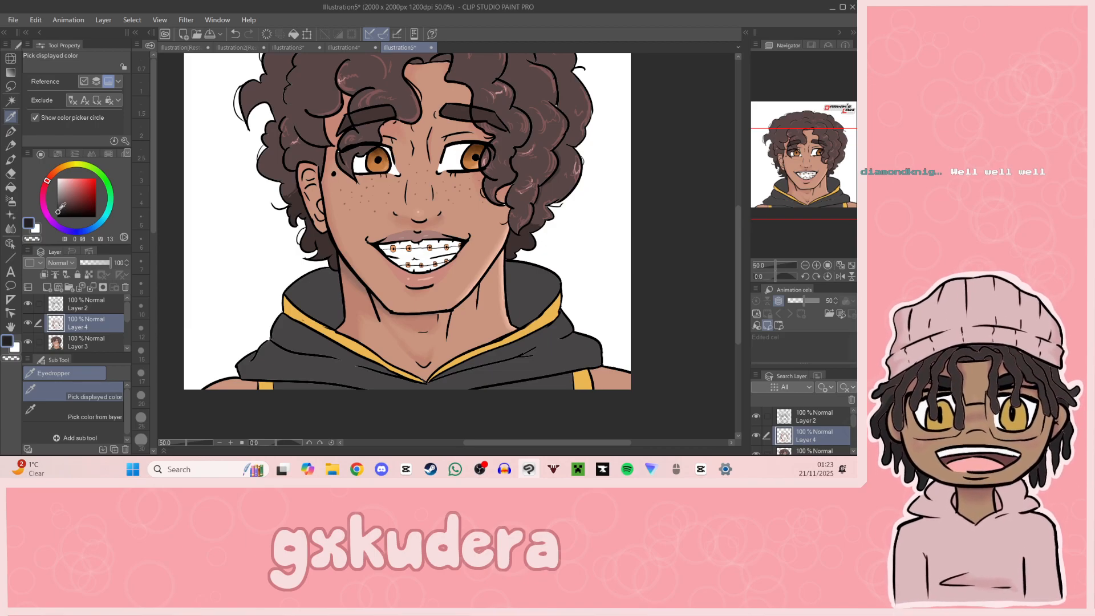
pyautogui.moveTo(817, 163); pyautogui.dragTo(811, 167)
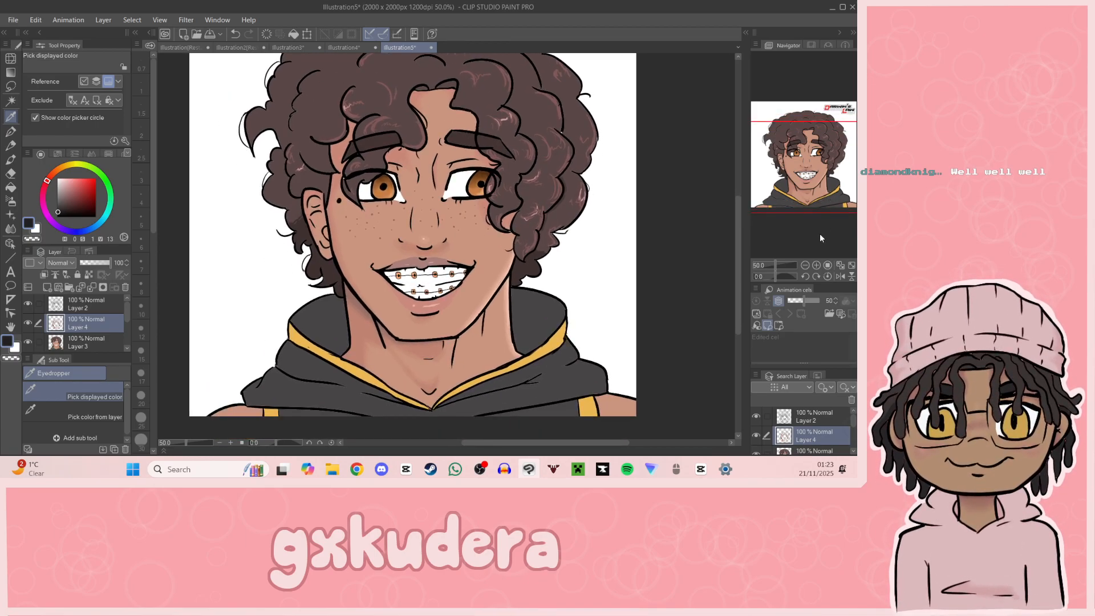
pyautogui.click(806, 266)
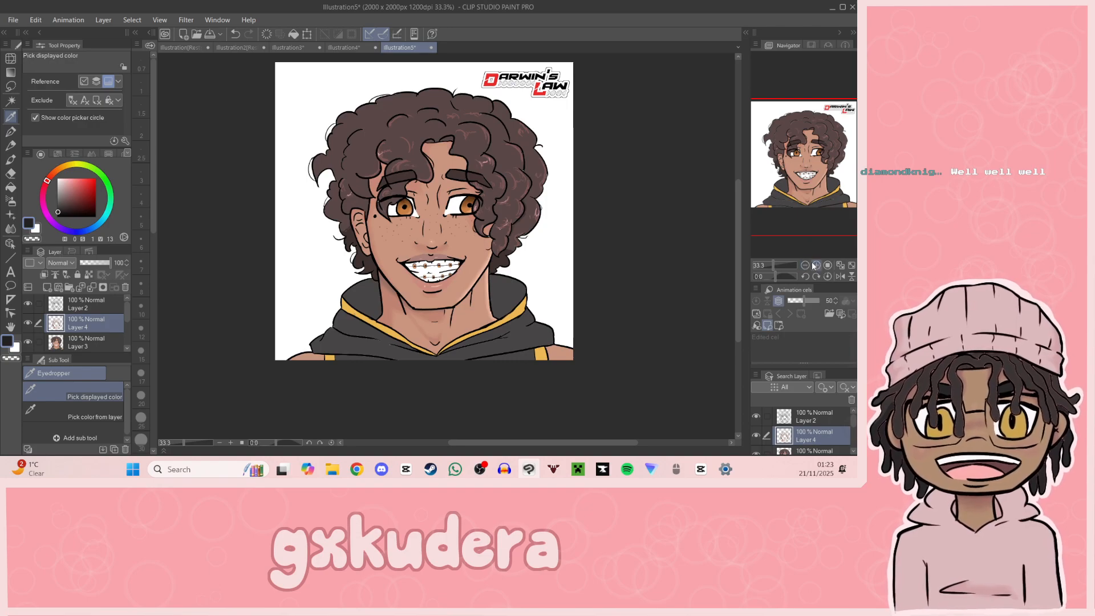
pyautogui.click(812, 264)
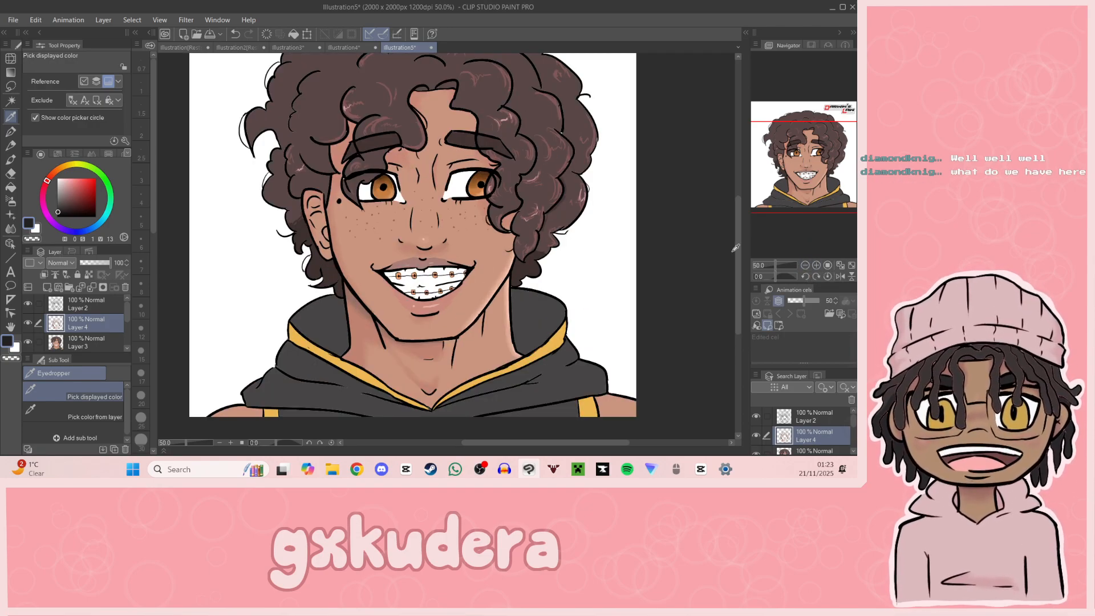
pyautogui.moveTo(784, 173); pyautogui.dragTo(790, 182)
# Step: Resample the hood lining's grey, darken it to saturation 0, value 15, and fill both sides of the hood's inner lining
pyautogui.click(312, 281)
pyautogui.click(57, 211)
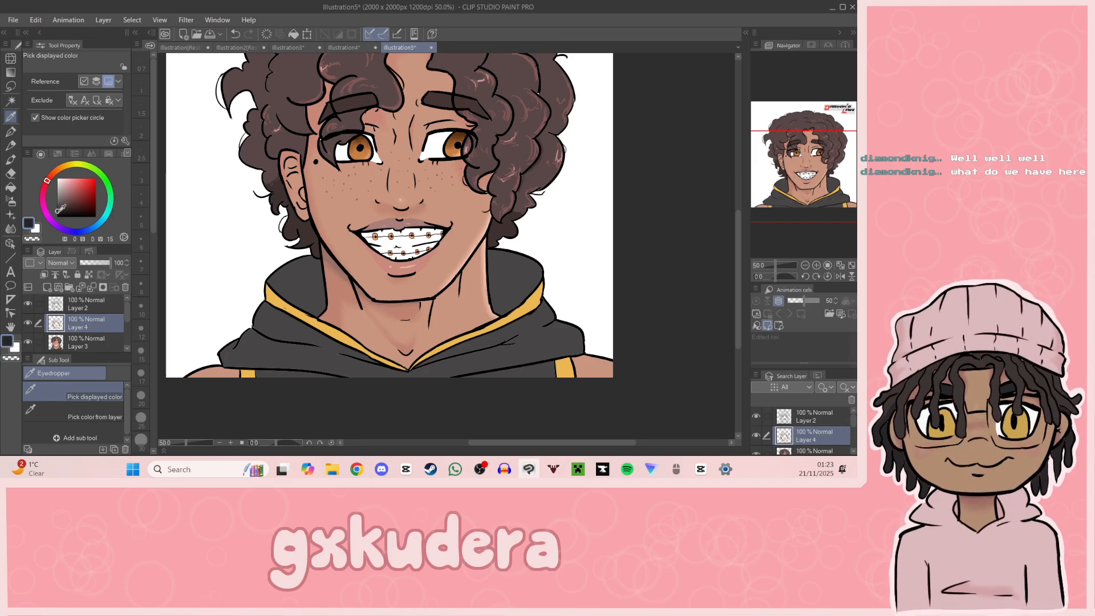
pyautogui.click(12, 188)
pyautogui.click(292, 278)
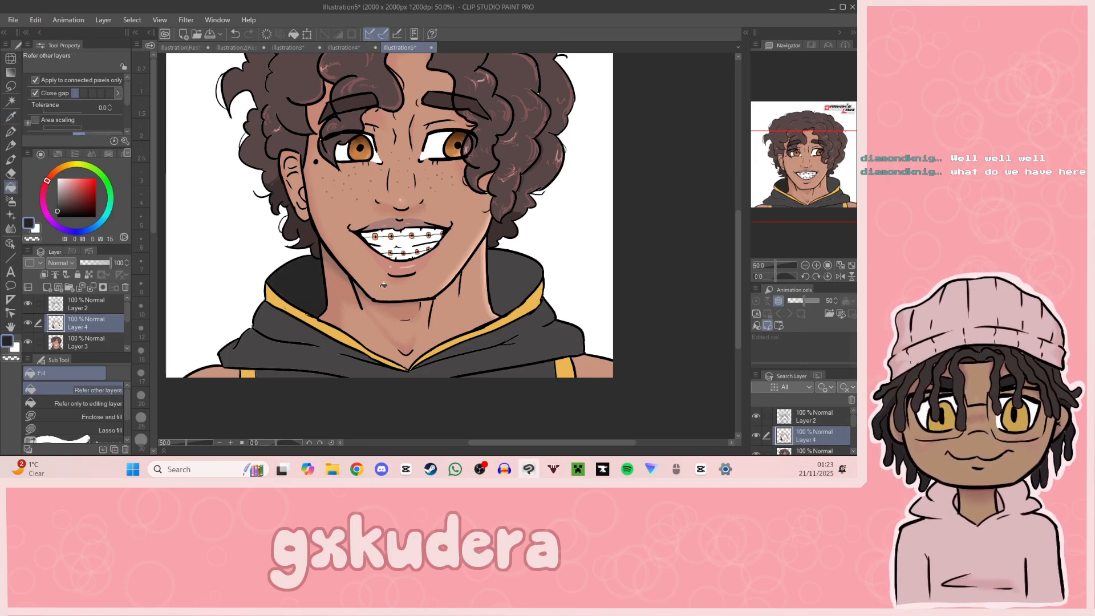
pyautogui.click(517, 274)
pyautogui.moveTo(824, 209); pyautogui.dragTo(827, 212)
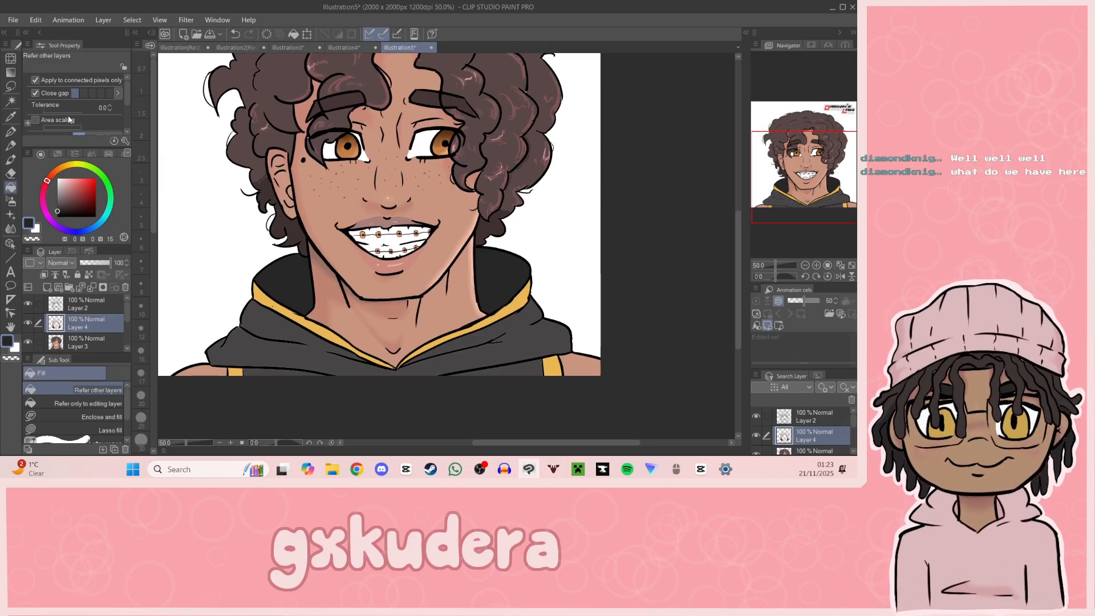
# Step: Outline shadow shapes on the hood's outer folds on the visible ear's side and fill them with the dark grey
pyautogui.click(11, 131)
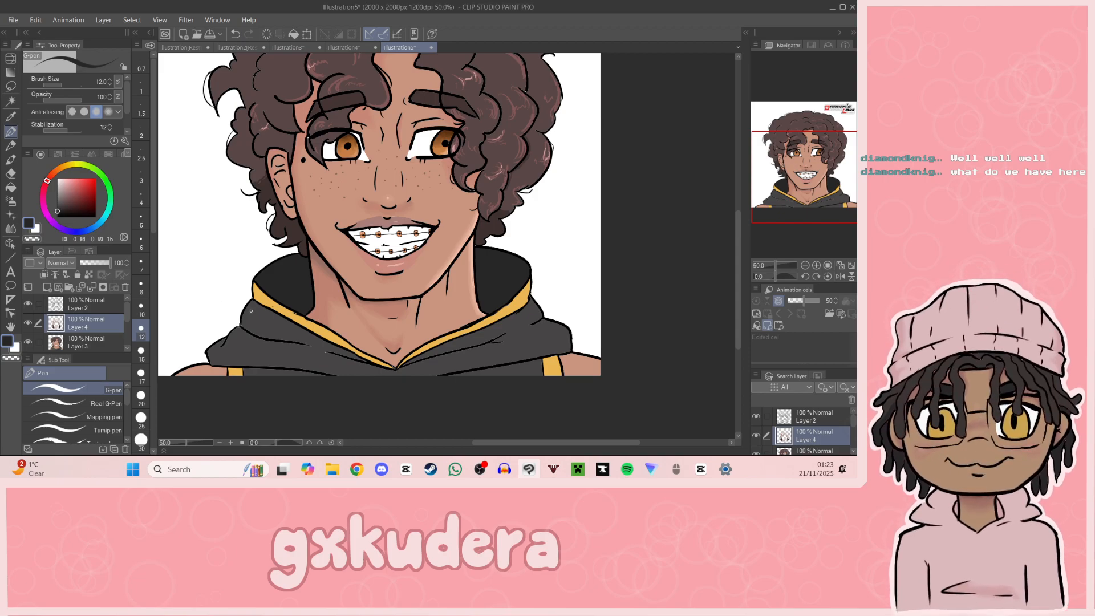
pyautogui.moveTo(257, 306)
pyautogui.mouseDown()
pyautogui.moveTo(260, 327)
pyautogui.moveTo(241, 353)
pyautogui.mouseUp()
pyautogui.click(10, 187)
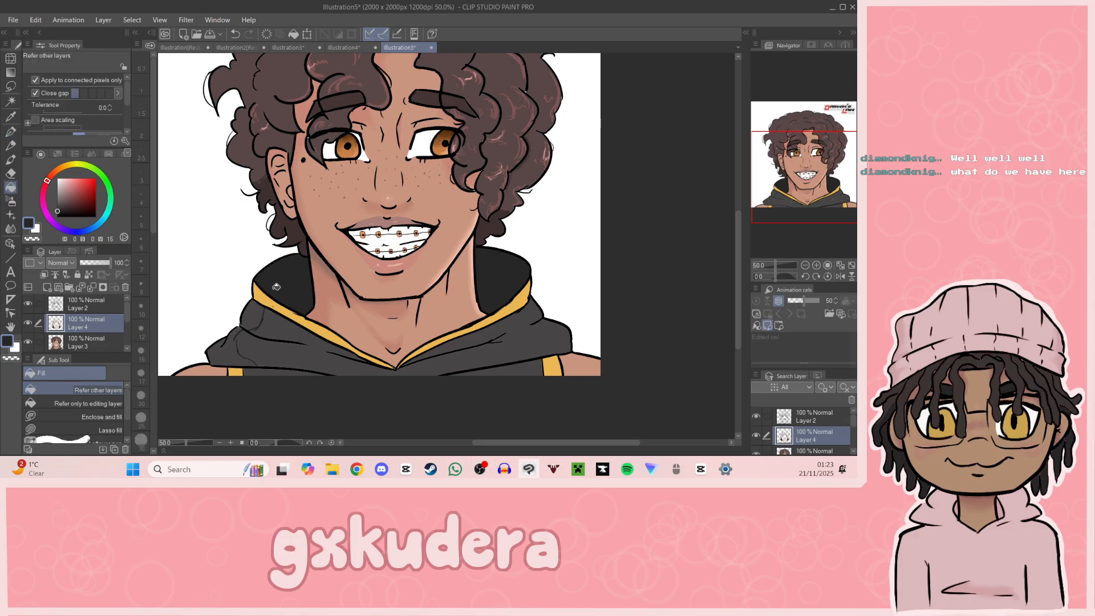
pyautogui.click(235, 346)
pyautogui.hotkey('ctrl', 'z')
pyautogui.press('p')
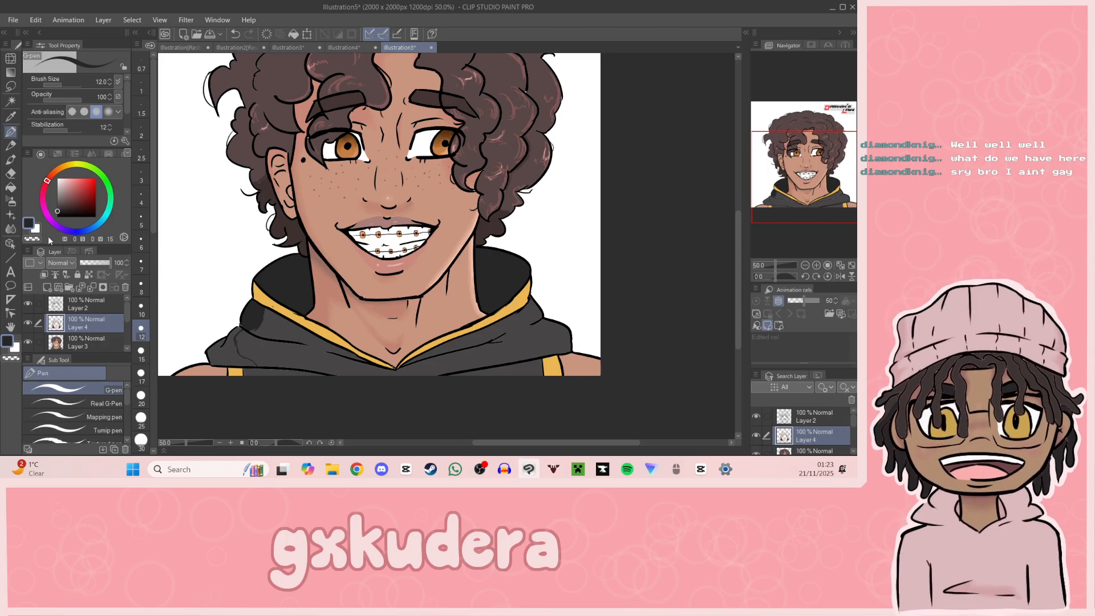
pyautogui.press('g')
pyautogui.click(228, 356)
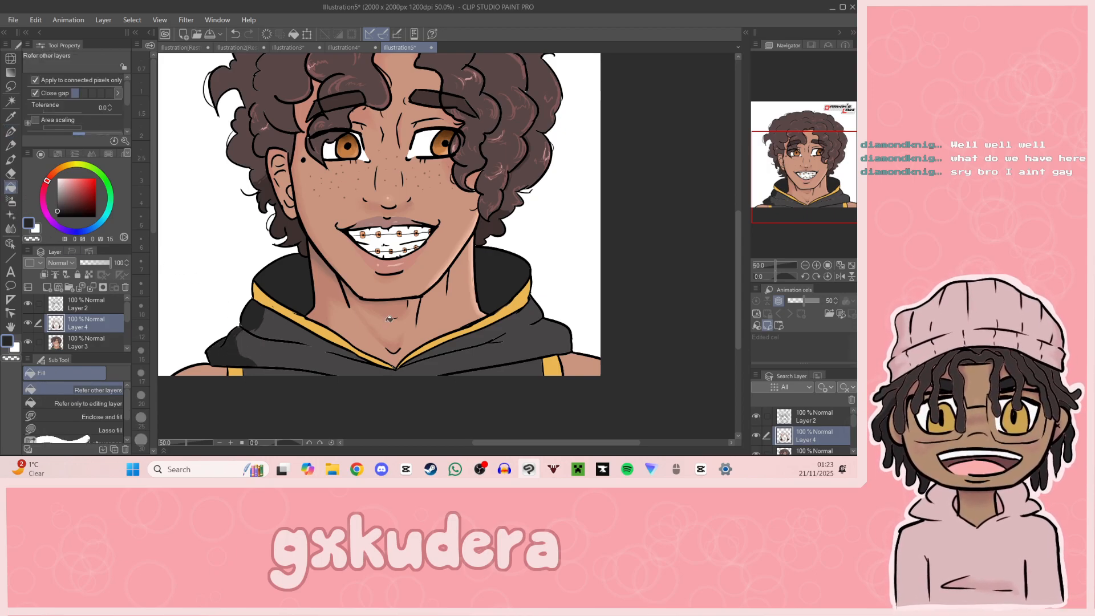
# Step: Undo the outer hood fold fills, lighten the grey to hue 0, saturation 4, value 19, and refill the upper fold shadow
pyautogui.moveTo(825, 202); pyautogui.dragTo(822, 209)
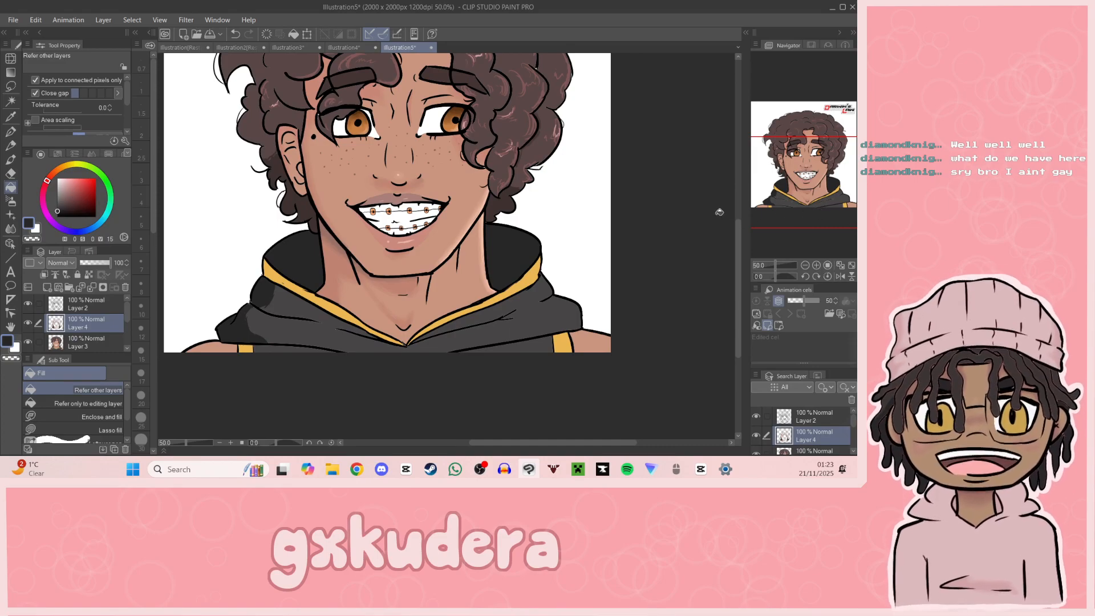
pyautogui.hotkey('ctrl', 'z')
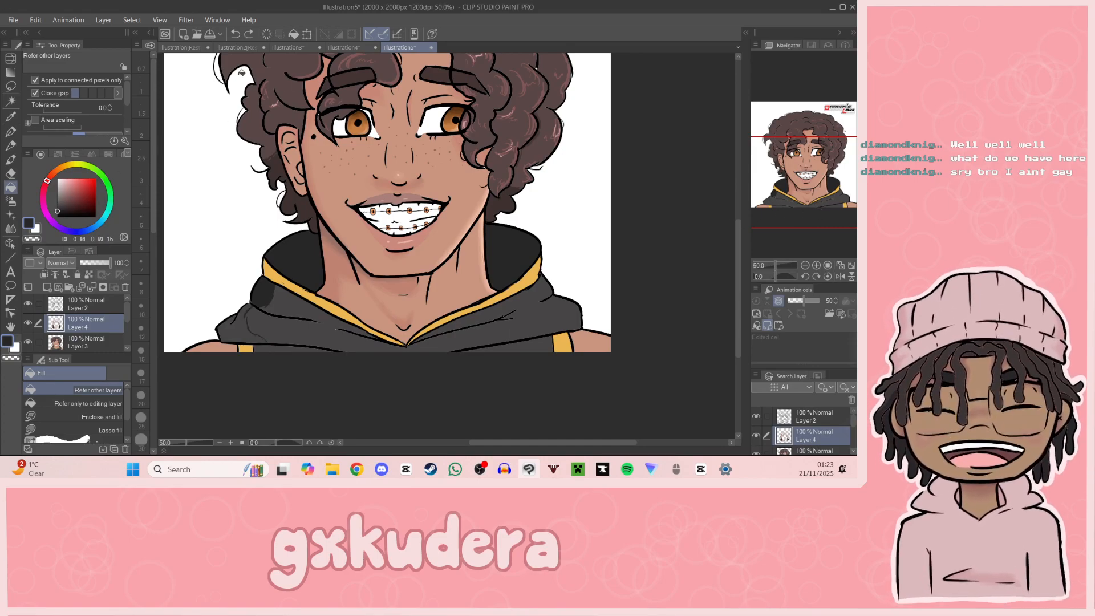
pyautogui.click(59, 205)
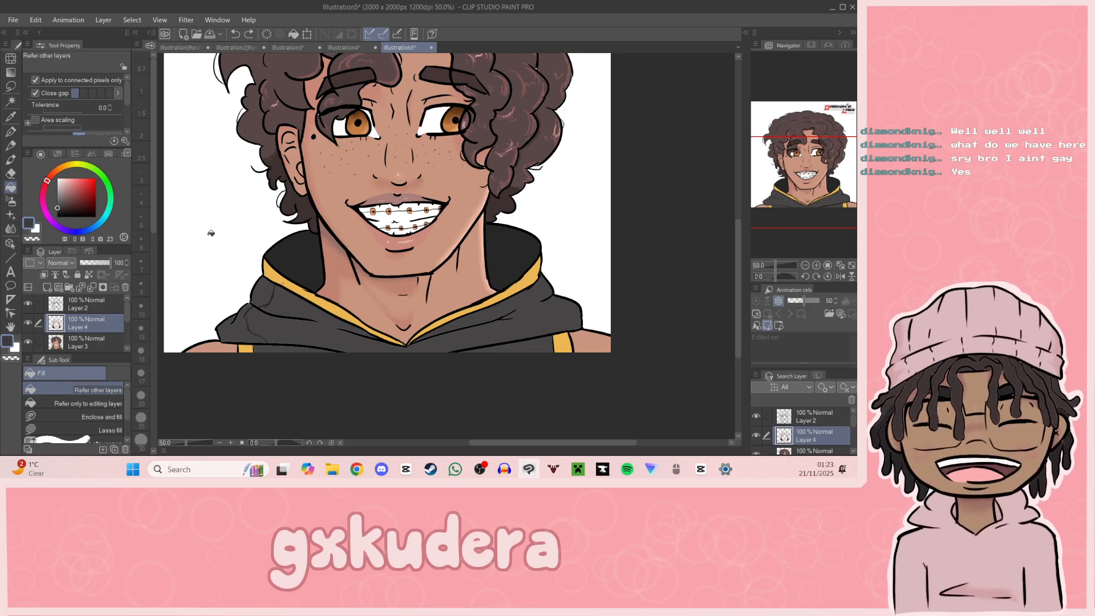
pyautogui.click(62, 204)
pyautogui.moveTo(62, 204); pyautogui.dragTo(60, 207)
pyautogui.click(269, 296)
pyautogui.click(253, 319)
pyautogui.hotkey('ctrl', 'z')
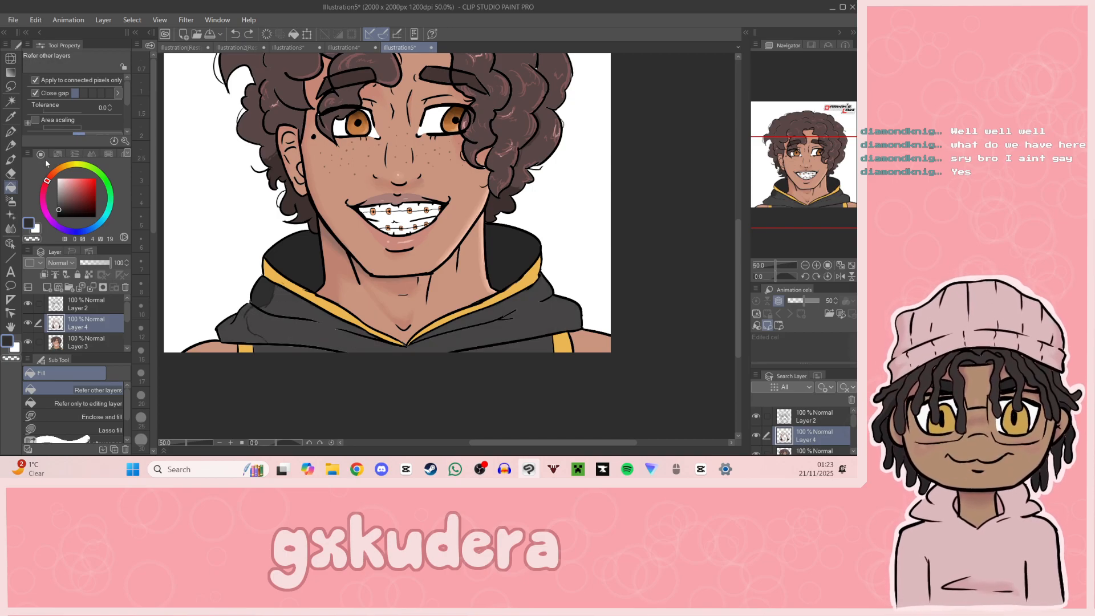
# Step: Touch up the lower fold shadow's outline with the G-pen and fill the shape with the dark grey
pyautogui.press('p')
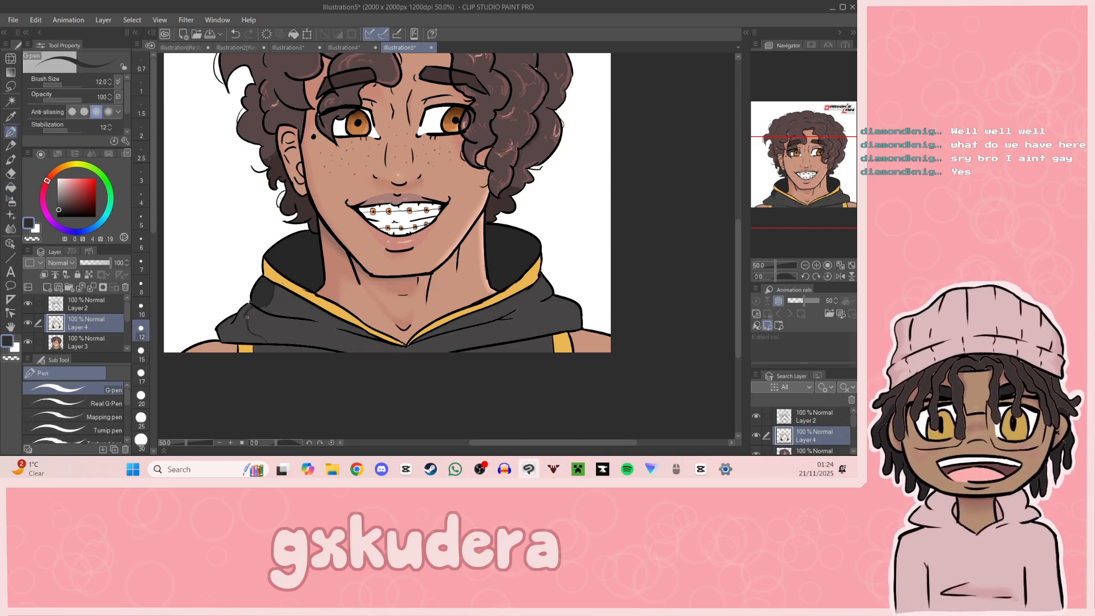
pyautogui.click(11, 187)
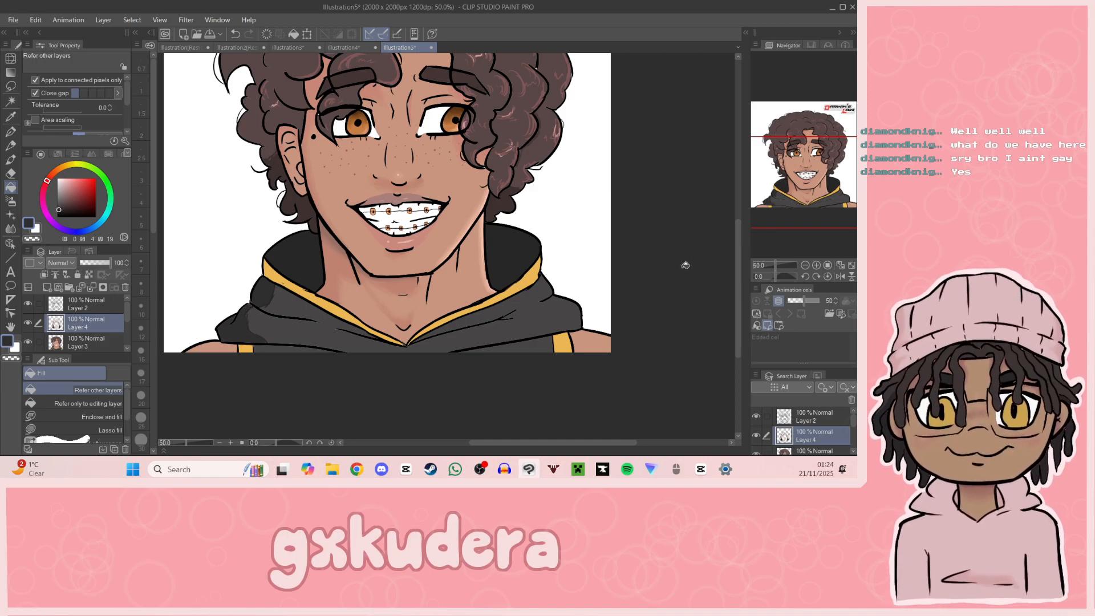
pyautogui.press('p')
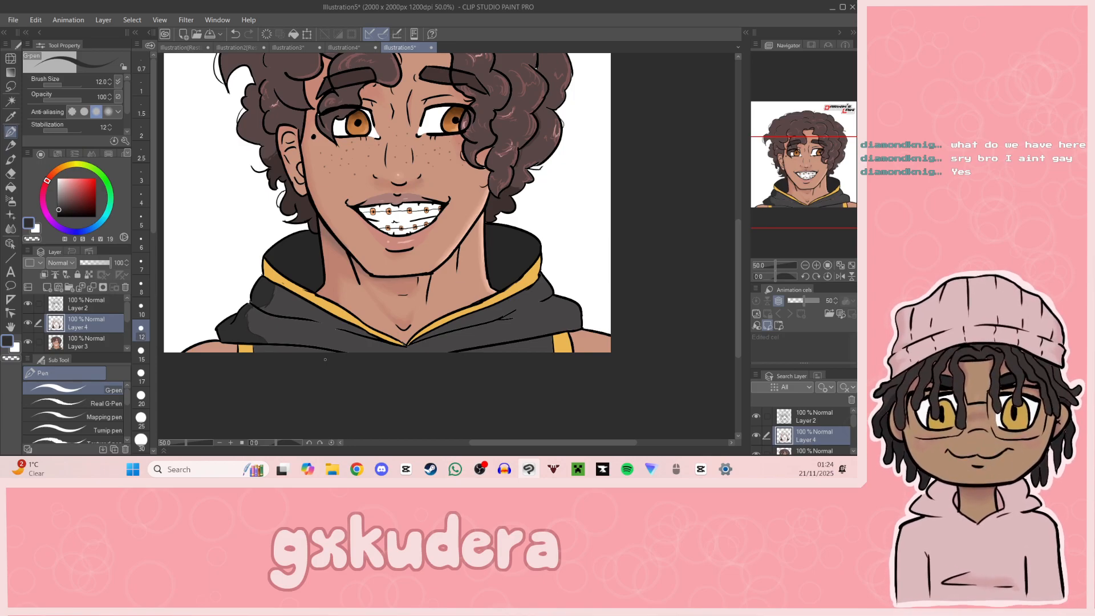
pyautogui.click(11, 187)
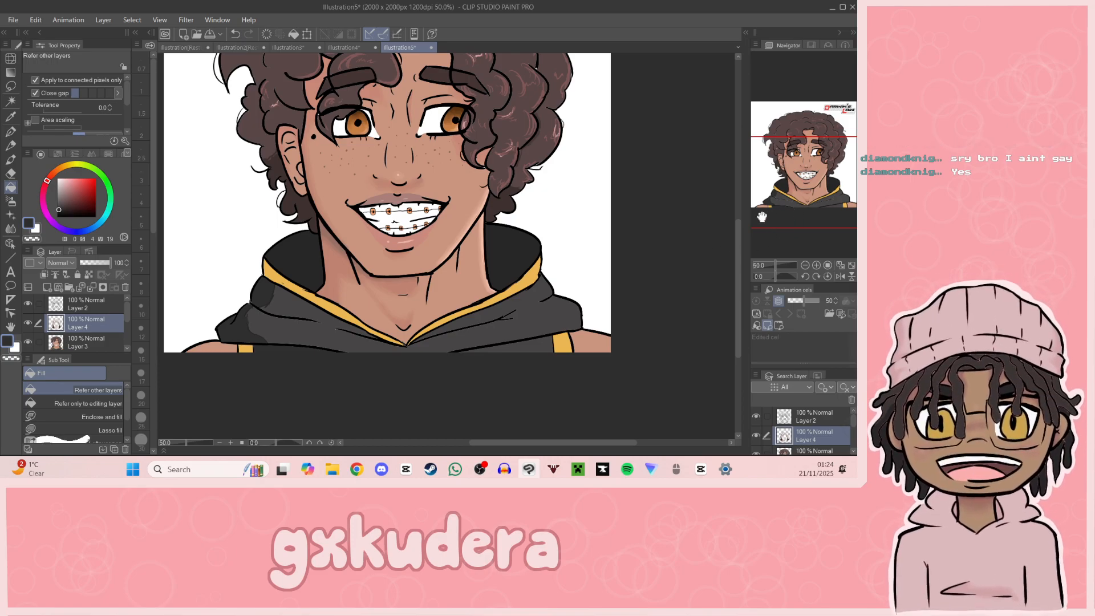
# Step: Sample the hoodie strap's yellow, darken it to hue 39, saturation 63, value 75, and fill the strap's shaded part below the hood
pyautogui.click(10, 116)
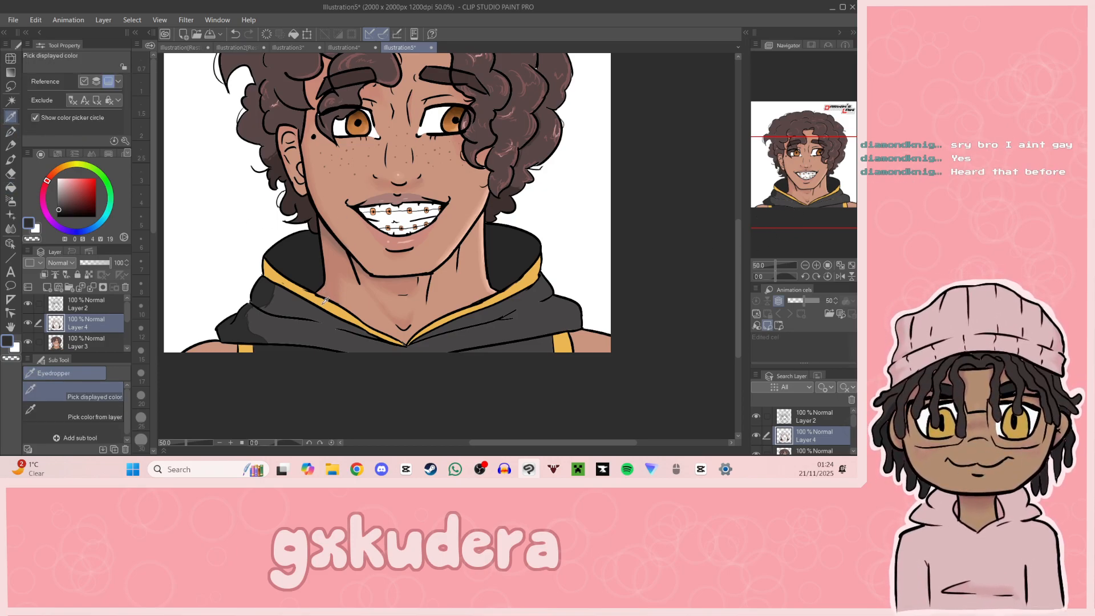
pyautogui.click(248, 350)
pyautogui.click(83, 185)
pyautogui.click(81, 188)
pyautogui.click(11, 187)
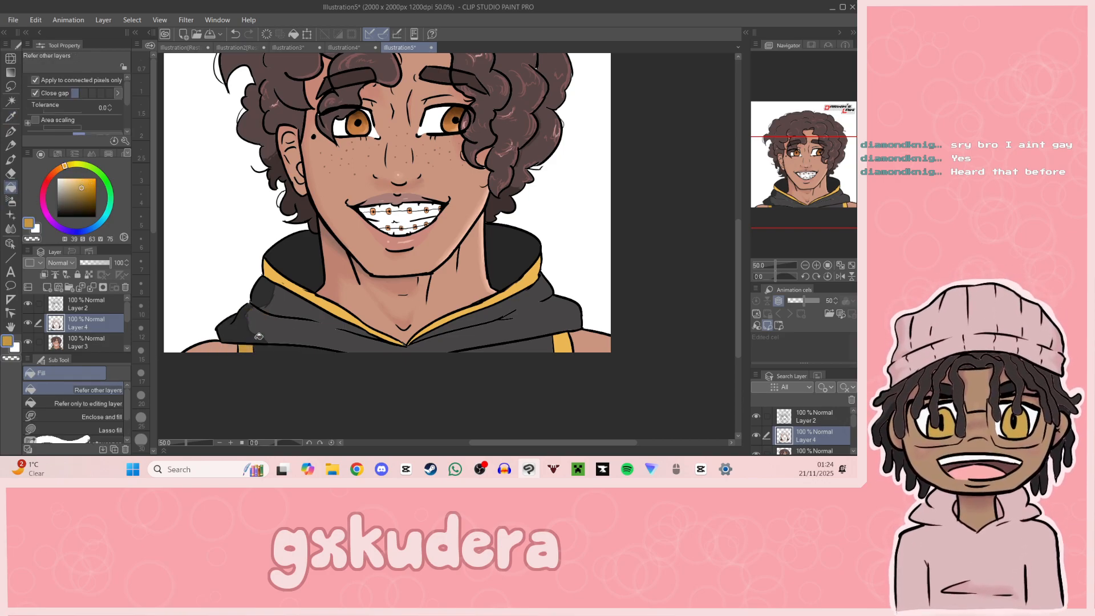
# Step: Blend the shadow edges on the hood's outer folds using the Blend brush at size 15
pyautogui.moveTo(831, 214); pyautogui.dragTo(829, 218)
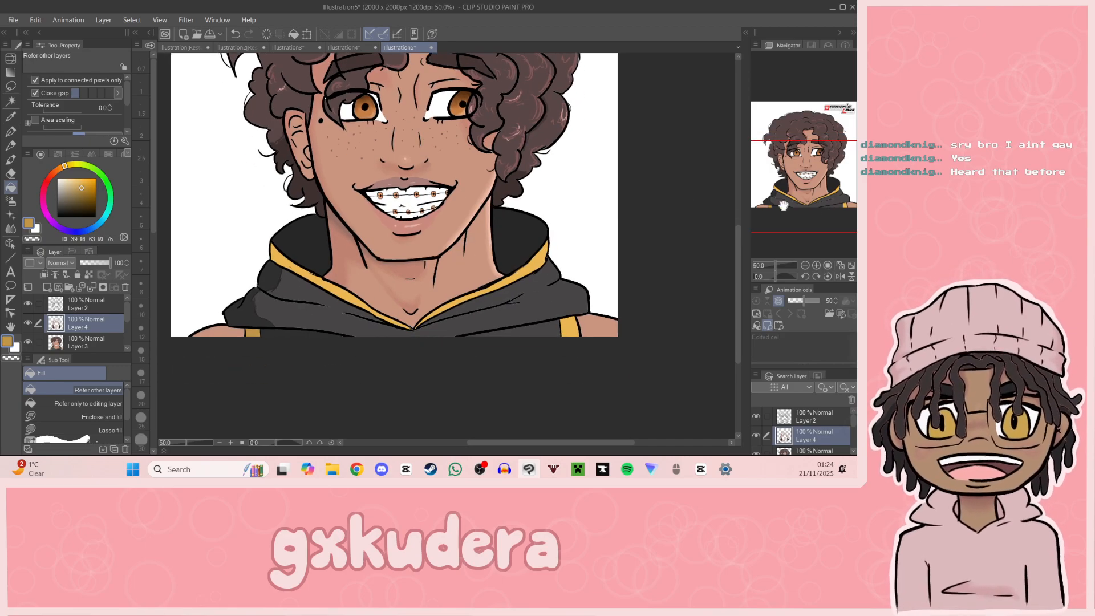
pyautogui.click(10, 228)
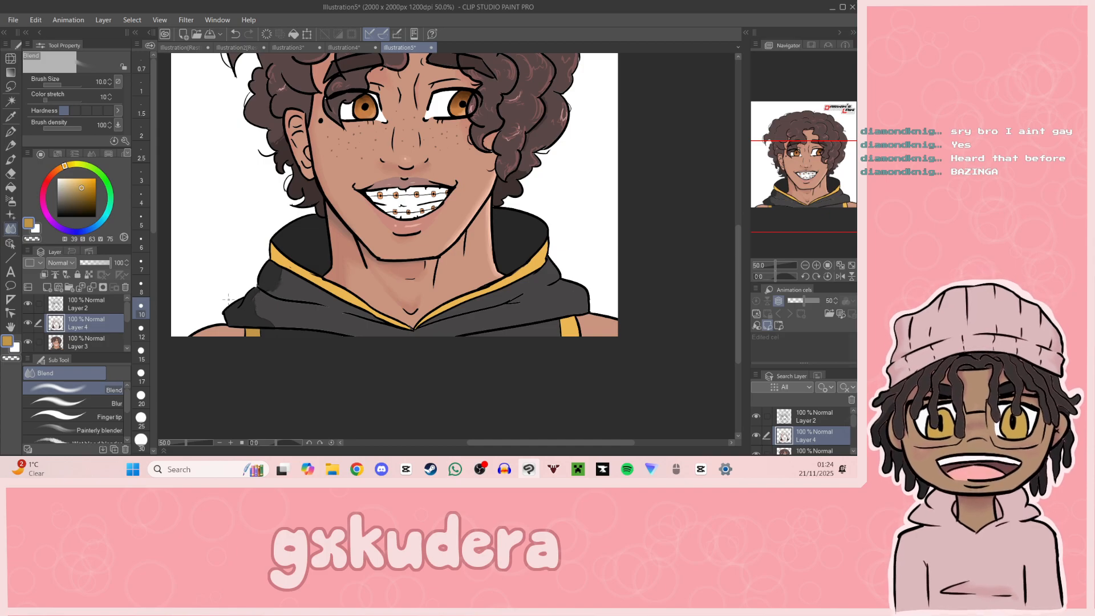
pyautogui.click(140, 352)
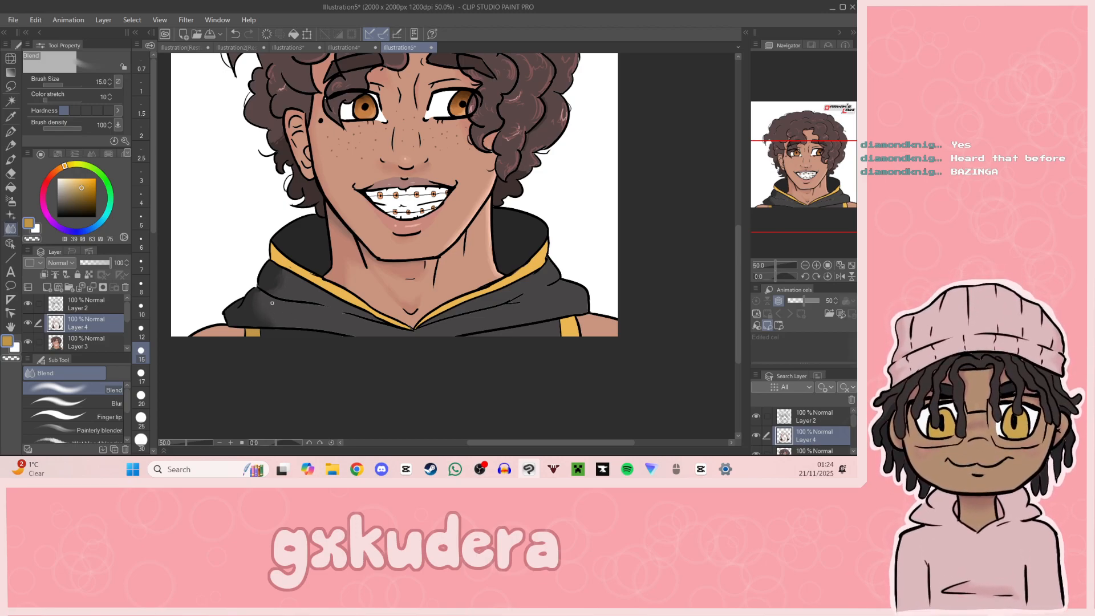
# Step: Compare the whole portrait with and without its shading by lowering Layer 4's opacity to 0 and restoring it to 100
pyautogui.click(805, 265)
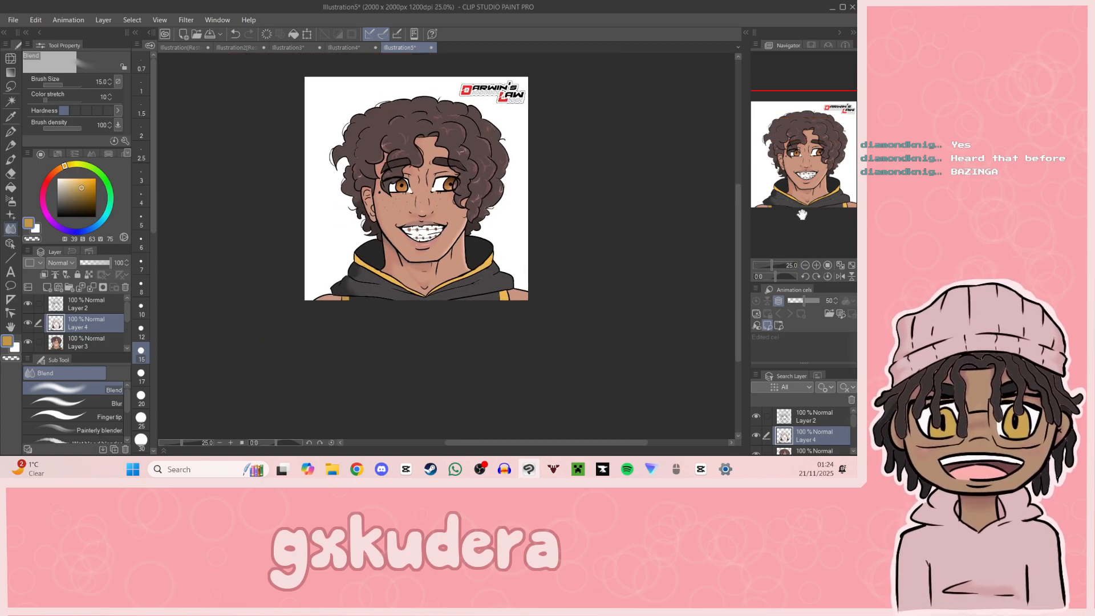
pyautogui.click(816, 265)
pyautogui.click(815, 265)
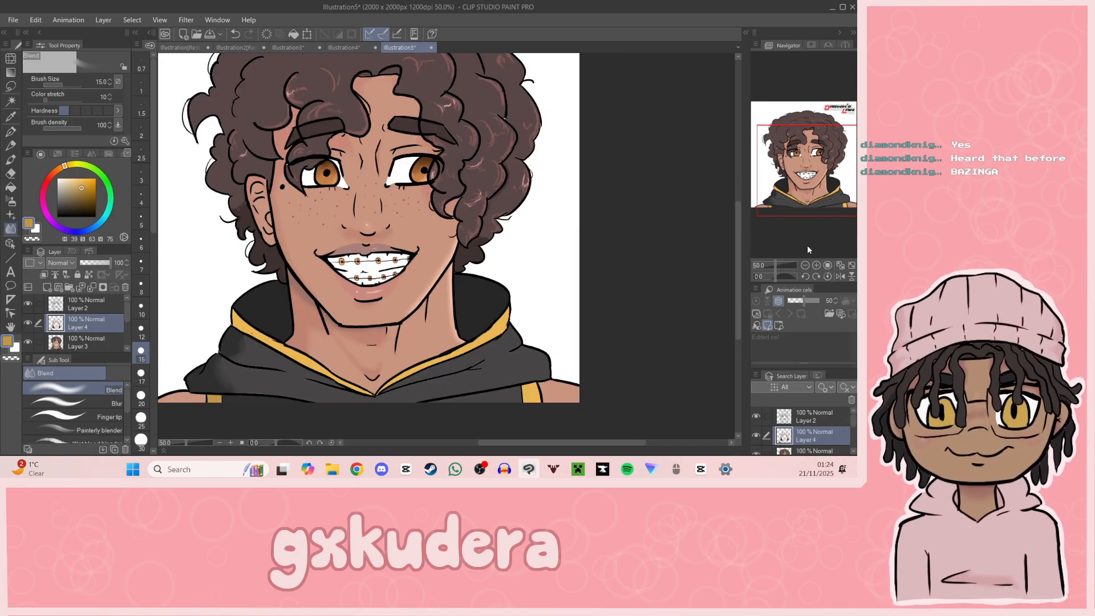
pyautogui.click(807, 210)
pyautogui.moveTo(806, 210); pyautogui.dragTo(812, 167)
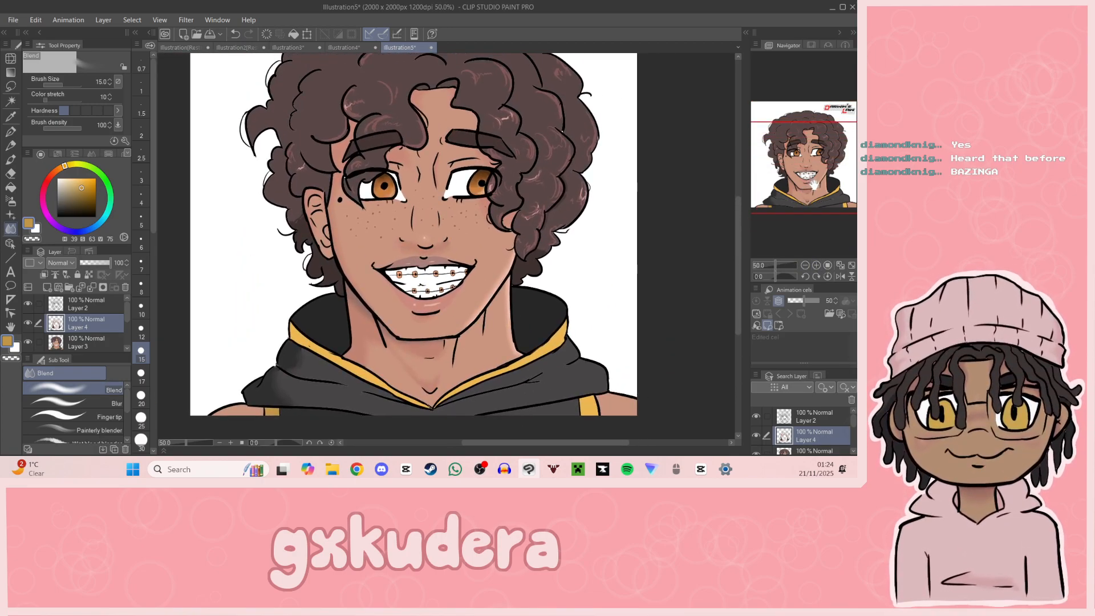
pyautogui.click(805, 265)
pyautogui.moveTo(810, 209); pyautogui.dragTo(817, 202)
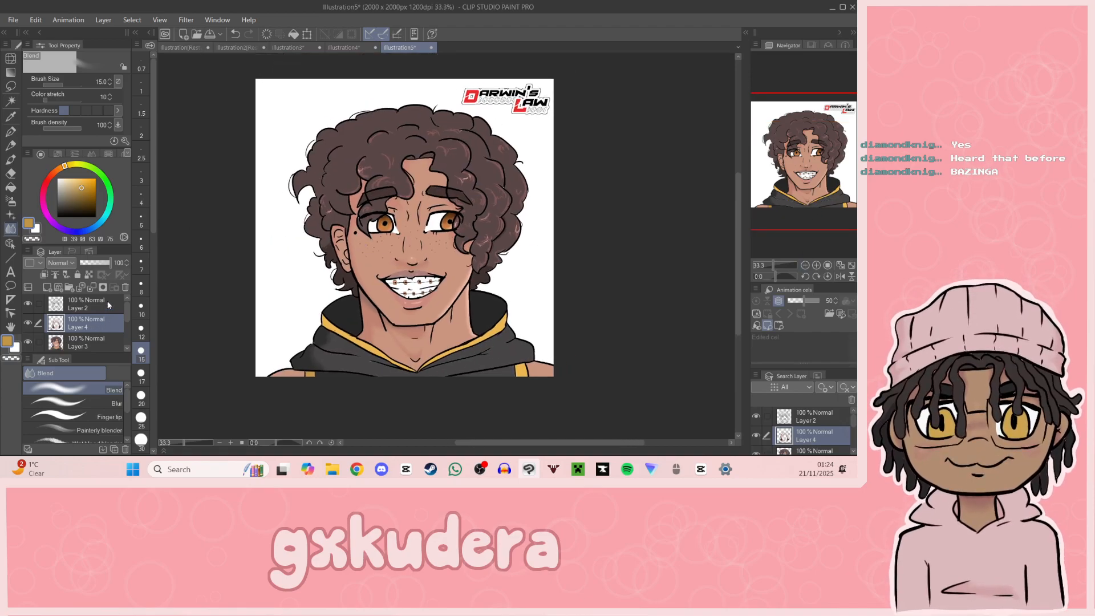
pyautogui.moveTo(101, 263); pyautogui.dragTo(80, 264)
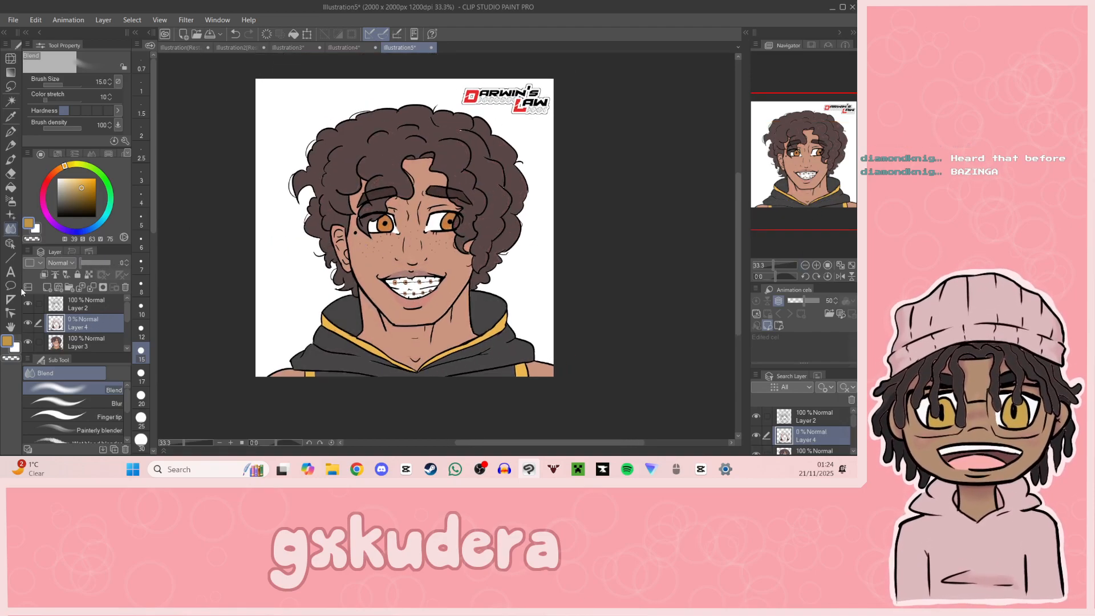
pyautogui.moveTo(18, 293)
pyautogui.mouseDown()
pyautogui.moveTo(151, 284)
pyautogui.moveTo(3, 333)
pyautogui.moveTo(167, 285)
pyautogui.moveTo(22, 342)
pyautogui.moveTo(157, 293)
pyautogui.moveTo(30, 357)
pyautogui.moveTo(192, 273)
pyautogui.moveTo(28, 358)
pyautogui.mouseUp()
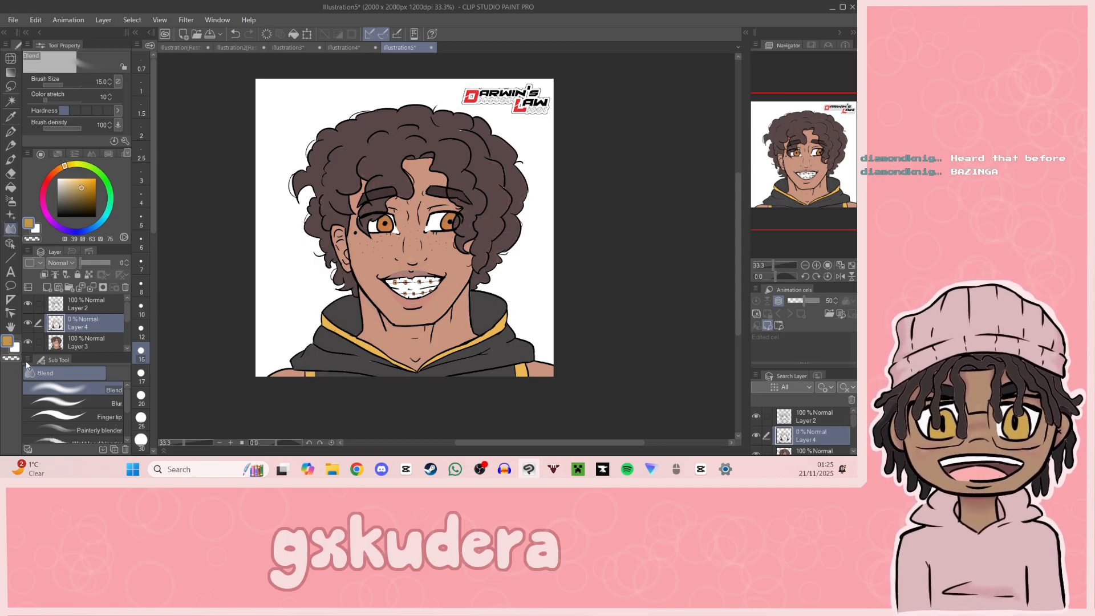
pyautogui.moveTo(169, 293); pyautogui.dragTo(227, 287)
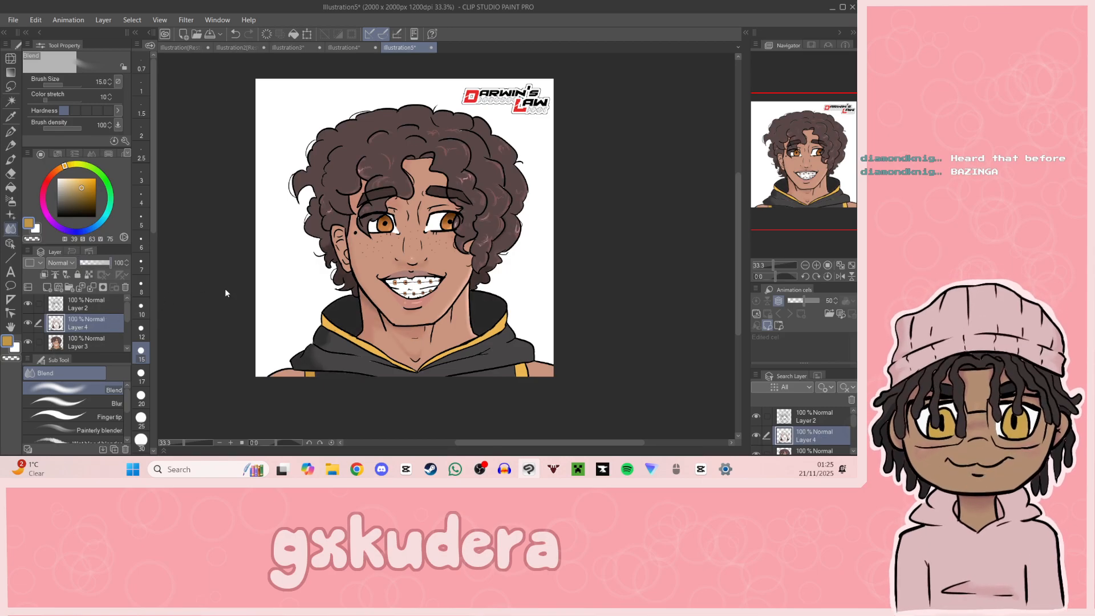
# Step: Sample the iris orange and lighten it to hue 27, saturation 38, value 97 for drawing with the size 12 G-pen
pyautogui.click(816, 265)
pyautogui.click(816, 265)
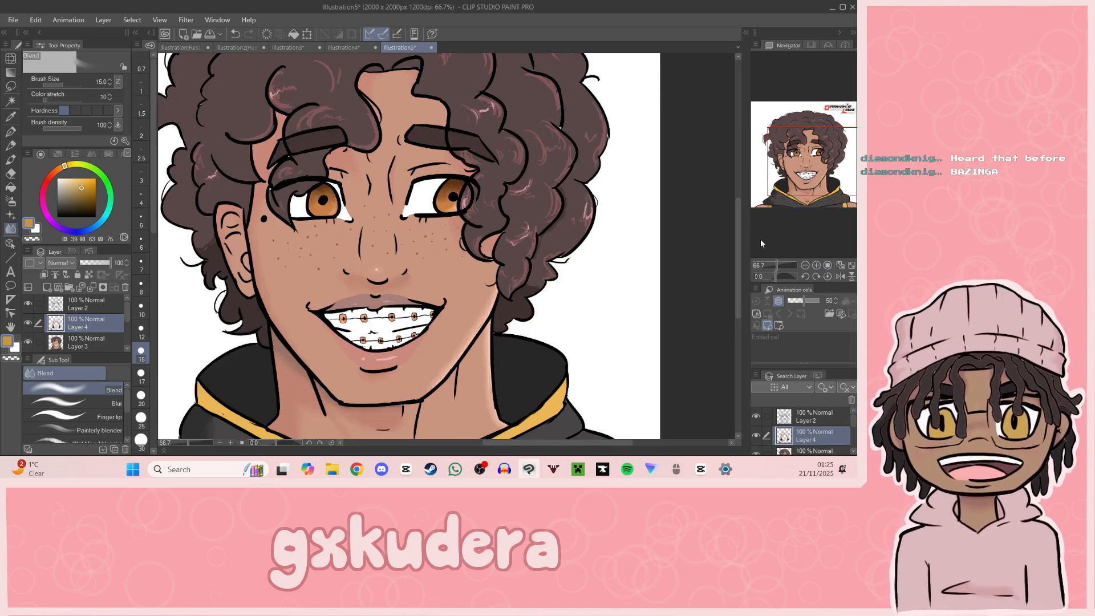
pyautogui.click(69, 179)
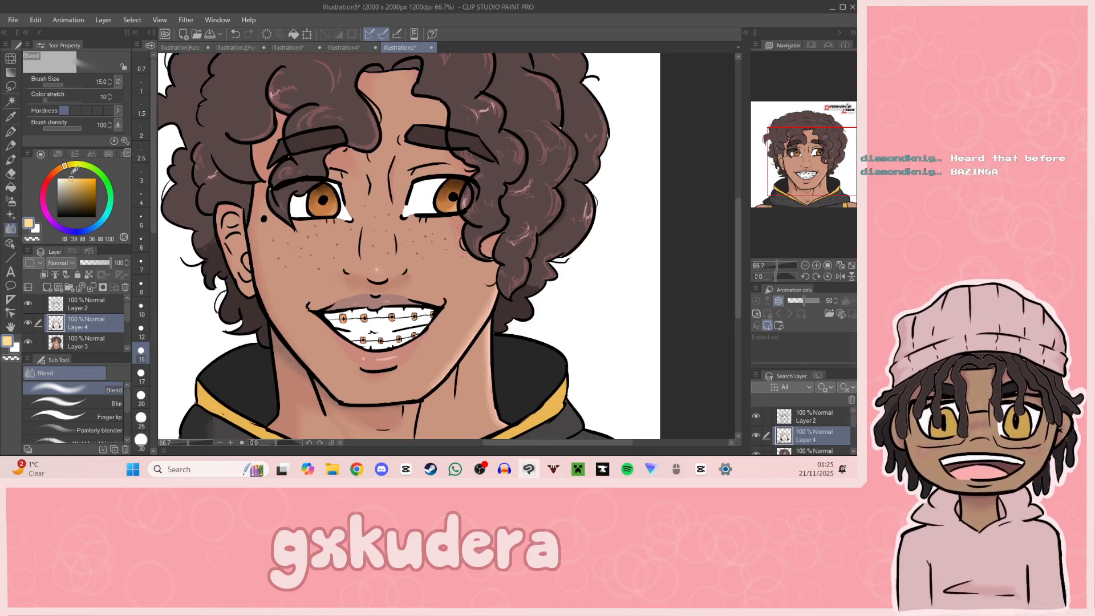
pyautogui.click(10, 119)
pyautogui.click(325, 204)
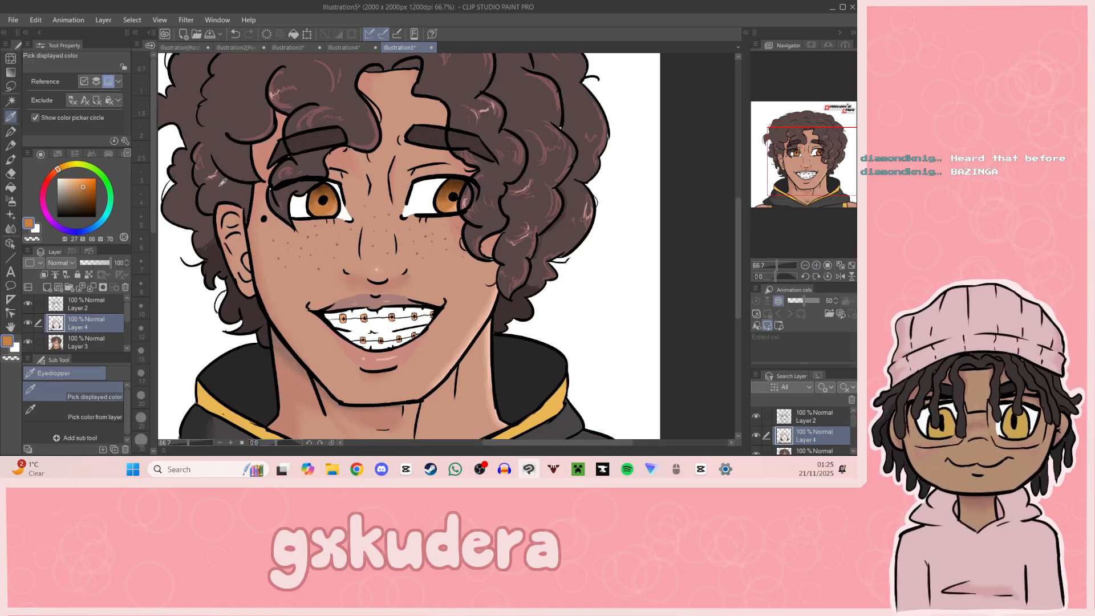
pyautogui.click(72, 179)
pyautogui.click(11, 131)
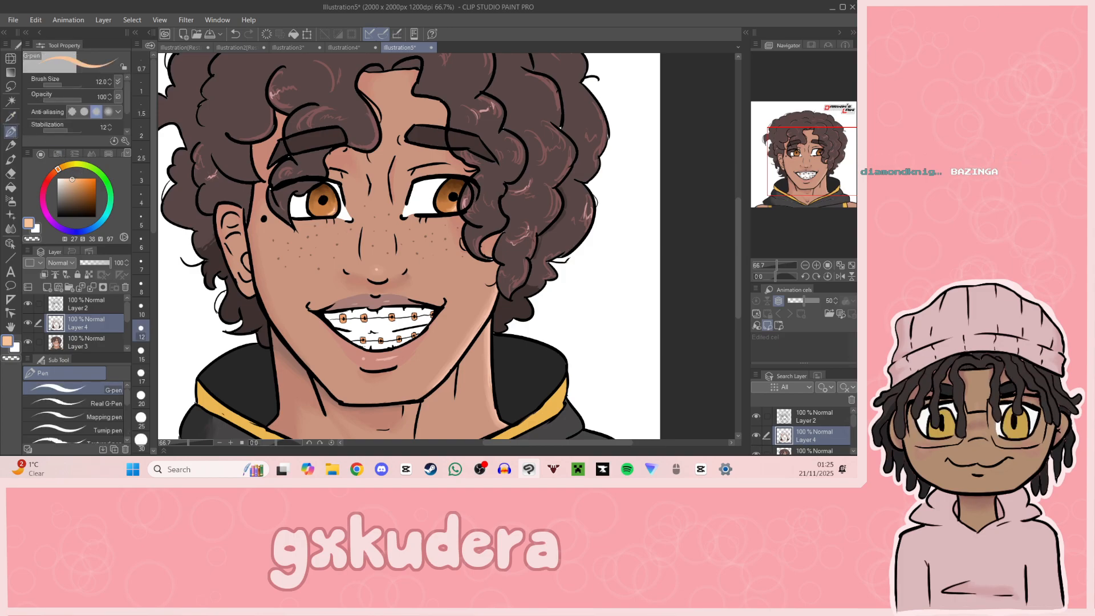
pyautogui.click(805, 265)
pyautogui.click(804, 265)
pyautogui.moveTo(812, 234); pyautogui.dragTo(841, 174)
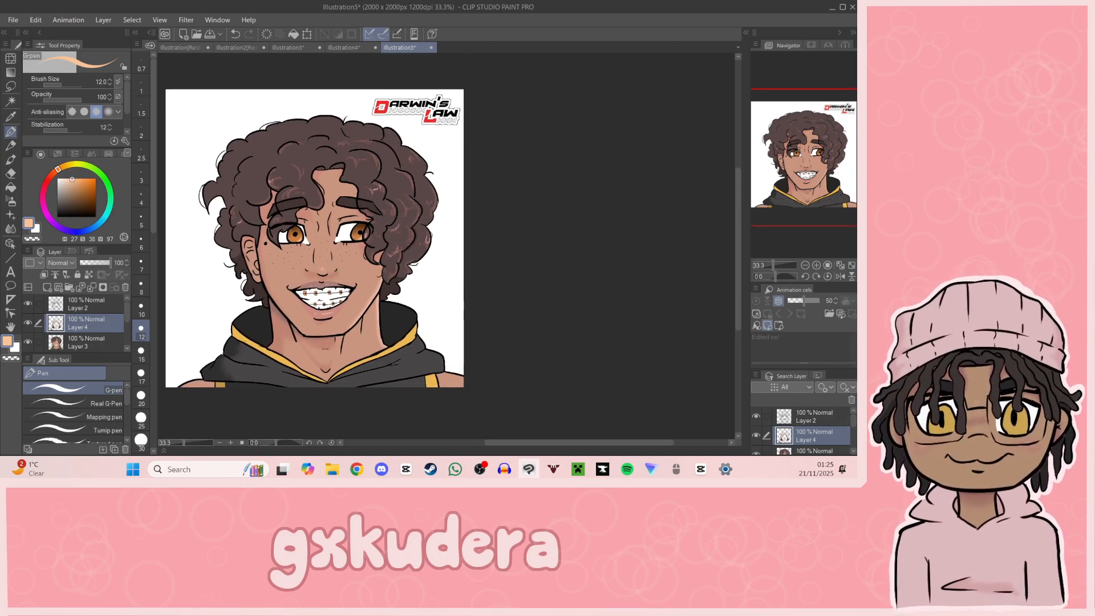
pyautogui.hotkey('alt', 'Tab')
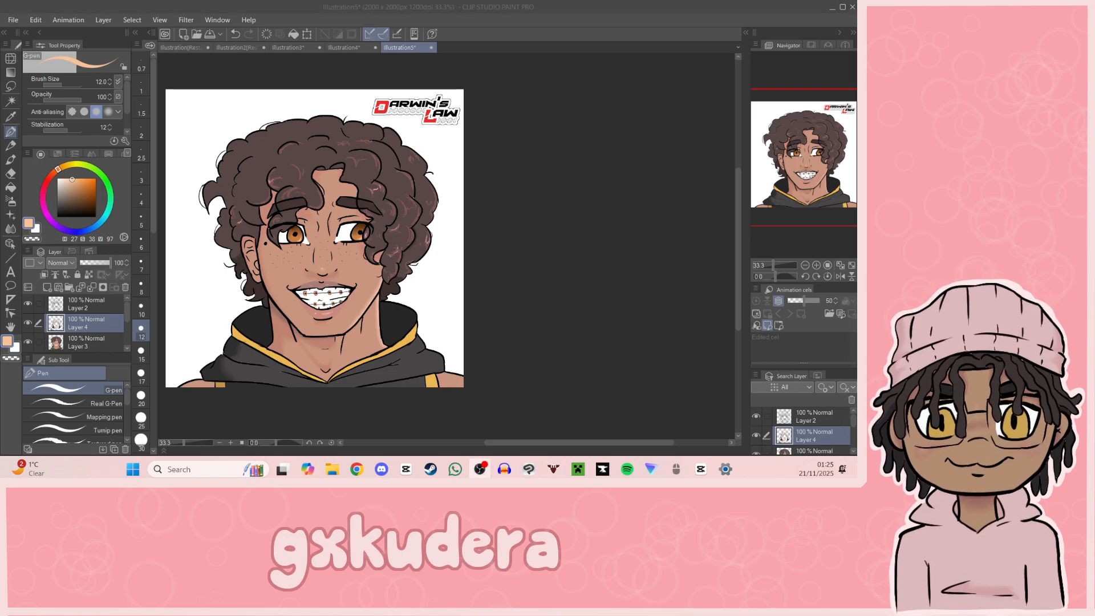
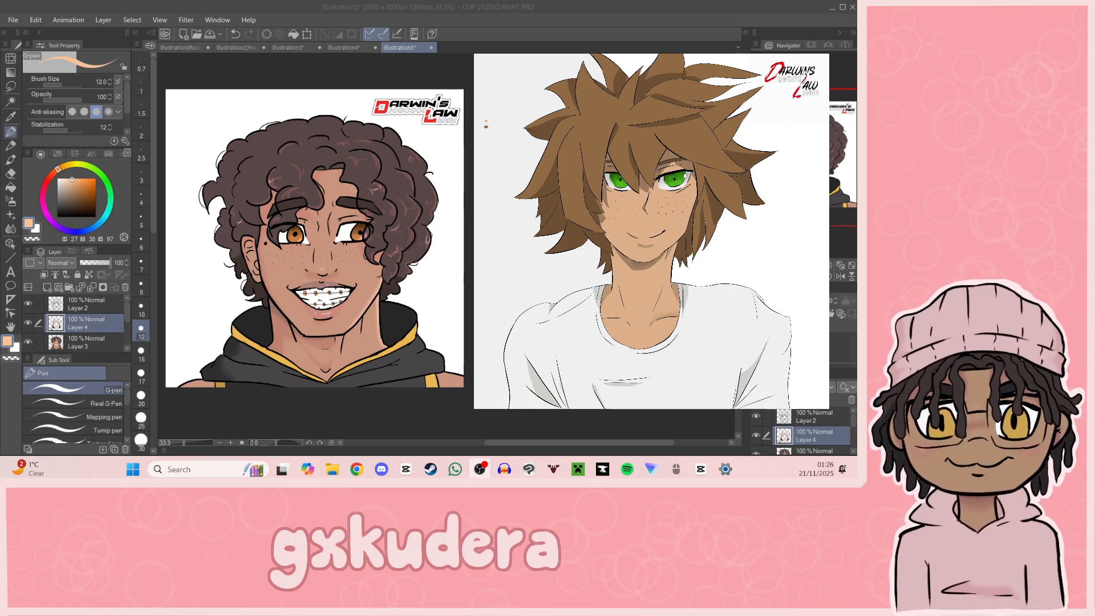
# Step: Hide the portrait artwork by lowering the opacity of Layers 2, 4, 3 and 1 to 0
pyautogui.click(314, 238)
pyautogui.moveTo(314, 238); pyautogui.dragTo(355, 257)
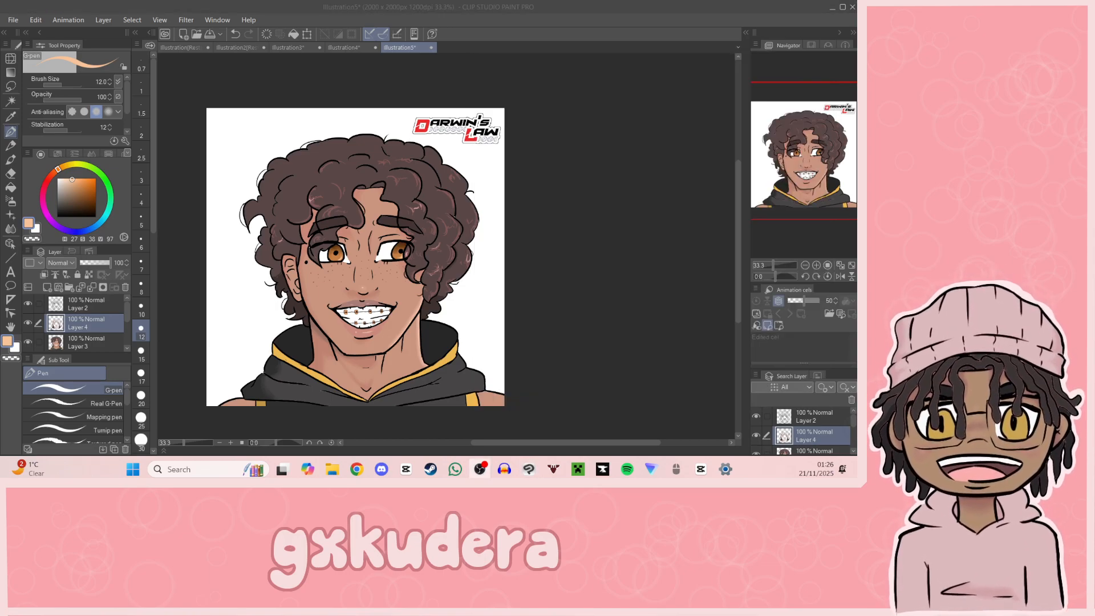
pyautogui.moveTo(793, 184); pyautogui.dragTo(765, 193)
pyautogui.click(106, 294)
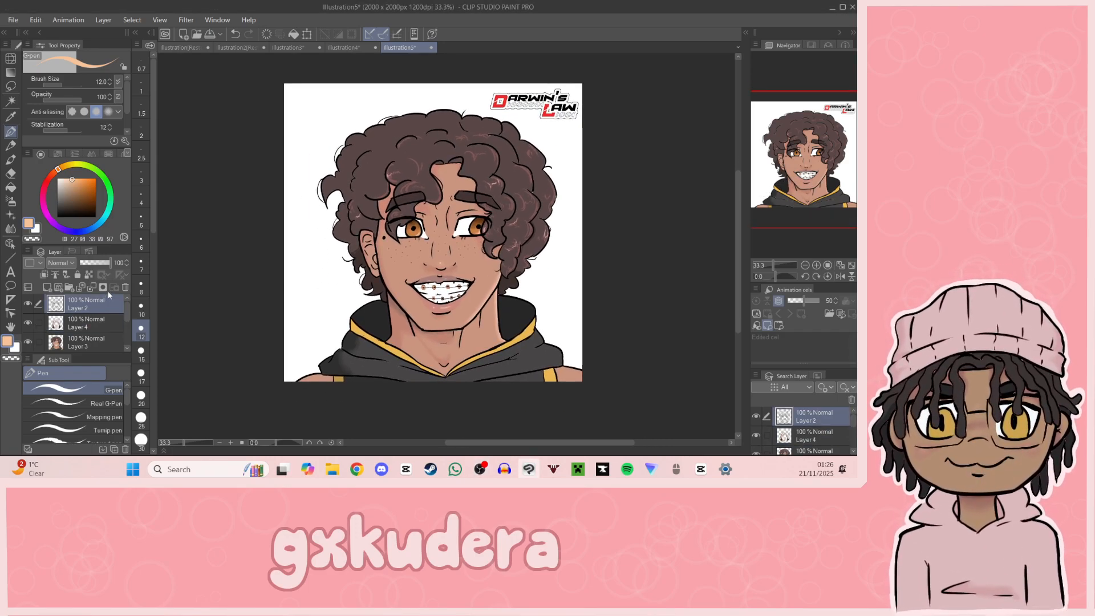
pyautogui.moveTo(104, 263); pyautogui.dragTo(79, 265)
pyautogui.click(94, 317)
pyautogui.click(86, 341)
pyautogui.scroll(-2, 91, 320)
pyautogui.click(104, 334)
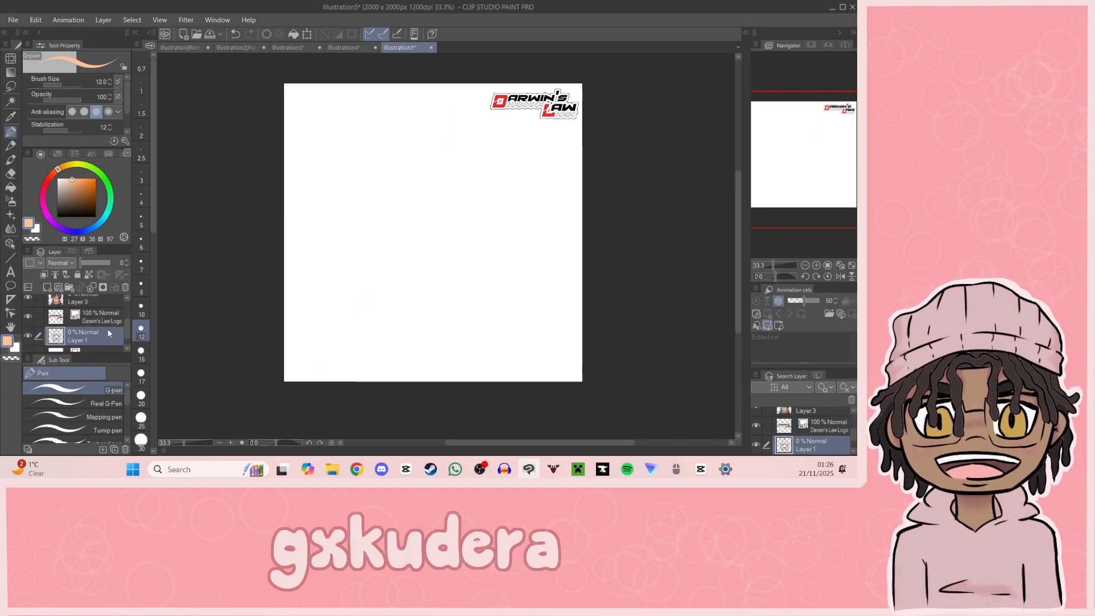
# Step: Move the Darwin's Law Logo layer to the top of the stack and add a new layer directly above Layer 1
pyautogui.moveTo(107, 327); pyautogui.dragTo(104, 295)
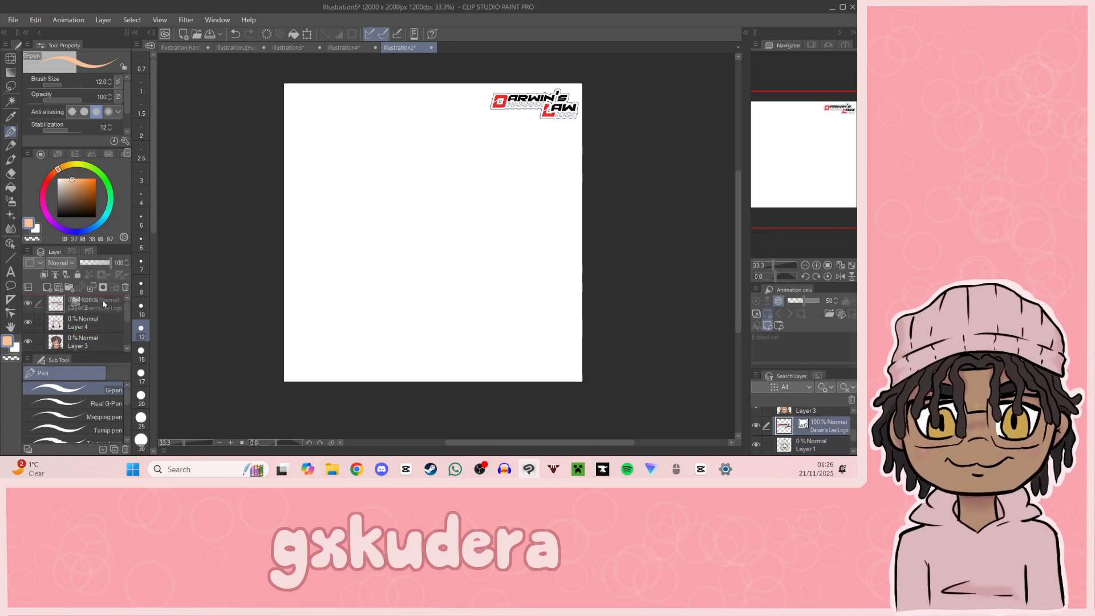
pyautogui.scroll(-3, 114, 323)
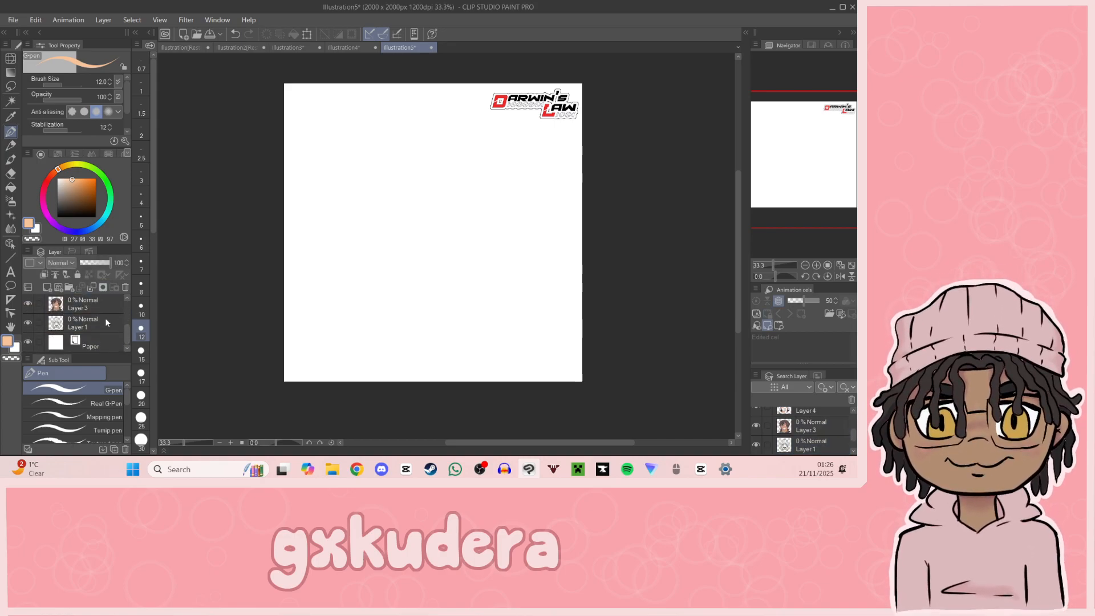
pyautogui.click(47, 287)
pyautogui.moveTo(91, 303); pyautogui.dragTo(100, 336)
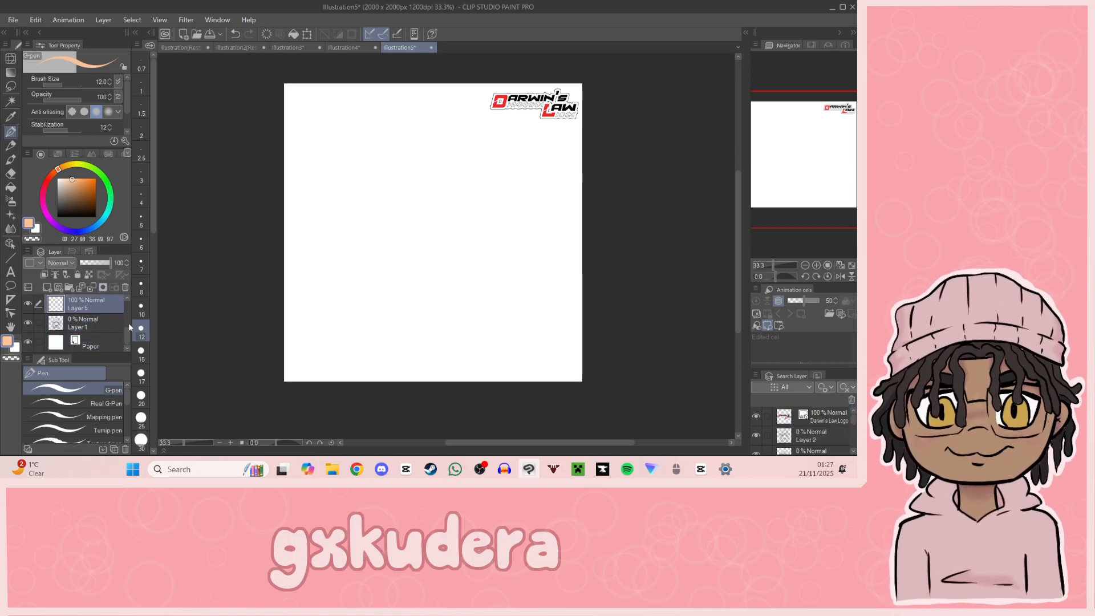
# Step: Lower the Darwin's Law Logo layer's opacity to 0 and make the empty Layer 5 active
pyautogui.scroll(4, 123, 310)
pyautogui.click(105, 304)
pyautogui.moveTo(110, 262); pyautogui.dragTo(79, 263)
pyautogui.moveTo(127, 311); pyautogui.dragTo(128, 336)
pyautogui.click(100, 309)
# Step: Fill Layer 5 with a muted yellow at hue 40, saturation 64, value 88
pyautogui.click(82, 181)
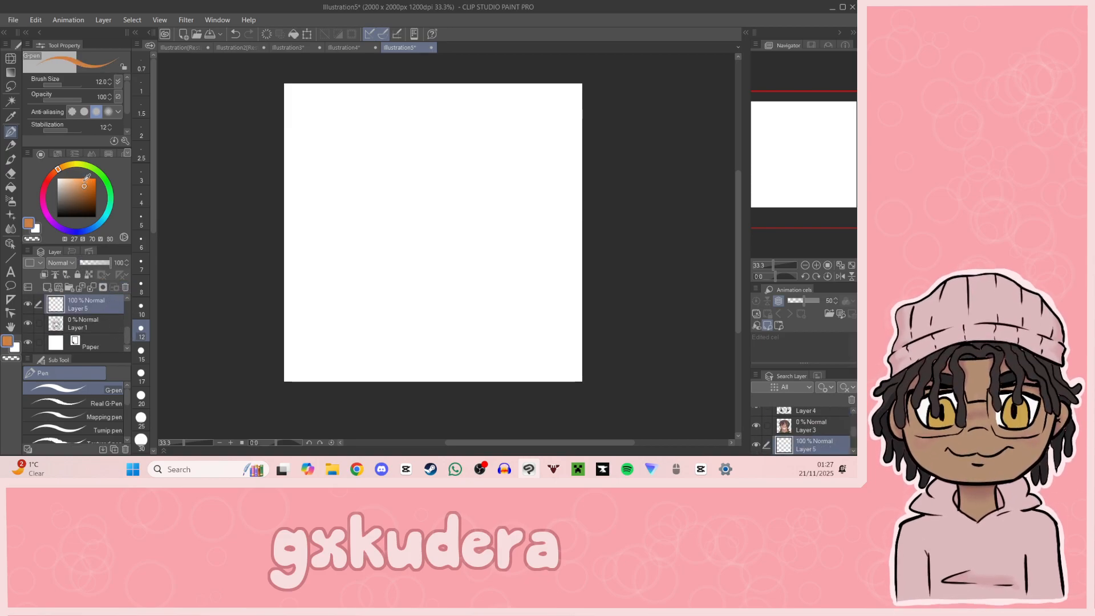
pyautogui.click(11, 188)
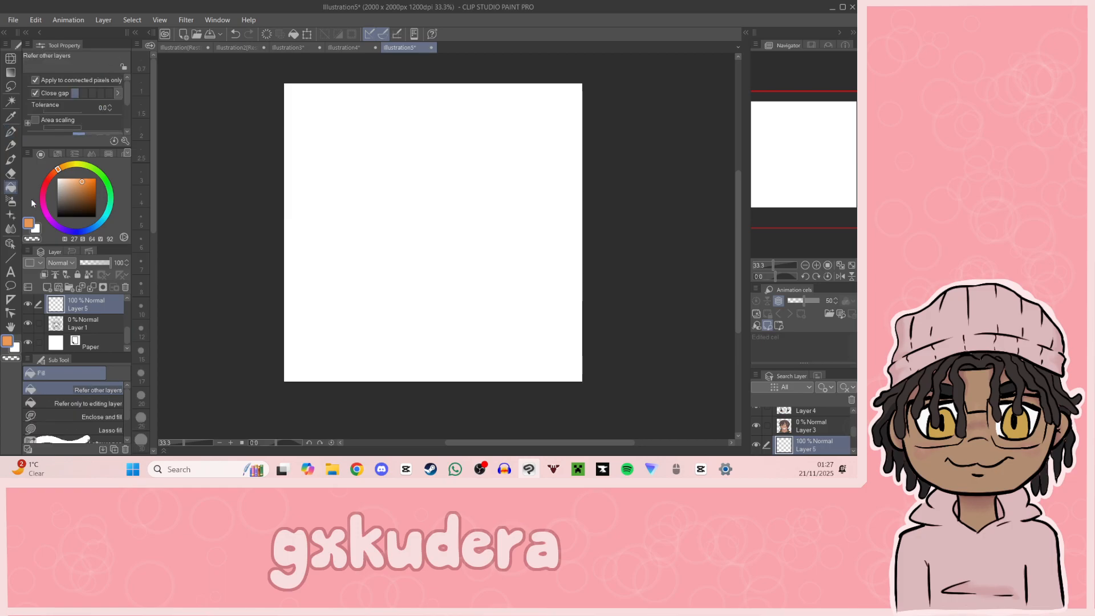
pyautogui.click(65, 166)
pyautogui.click(90, 180)
pyautogui.click(85, 180)
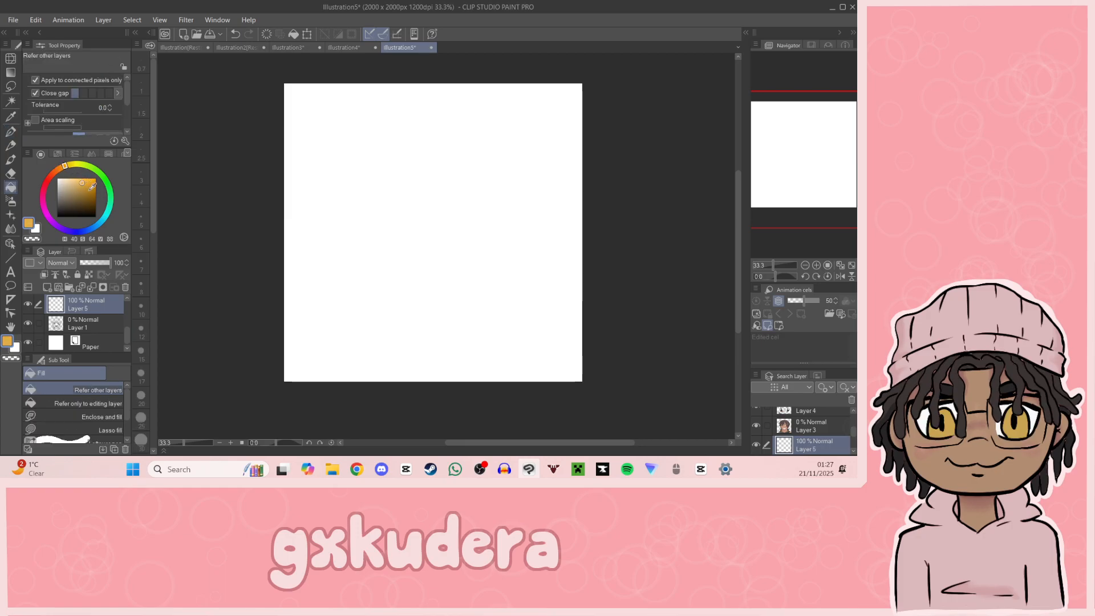
pyautogui.click(345, 222)
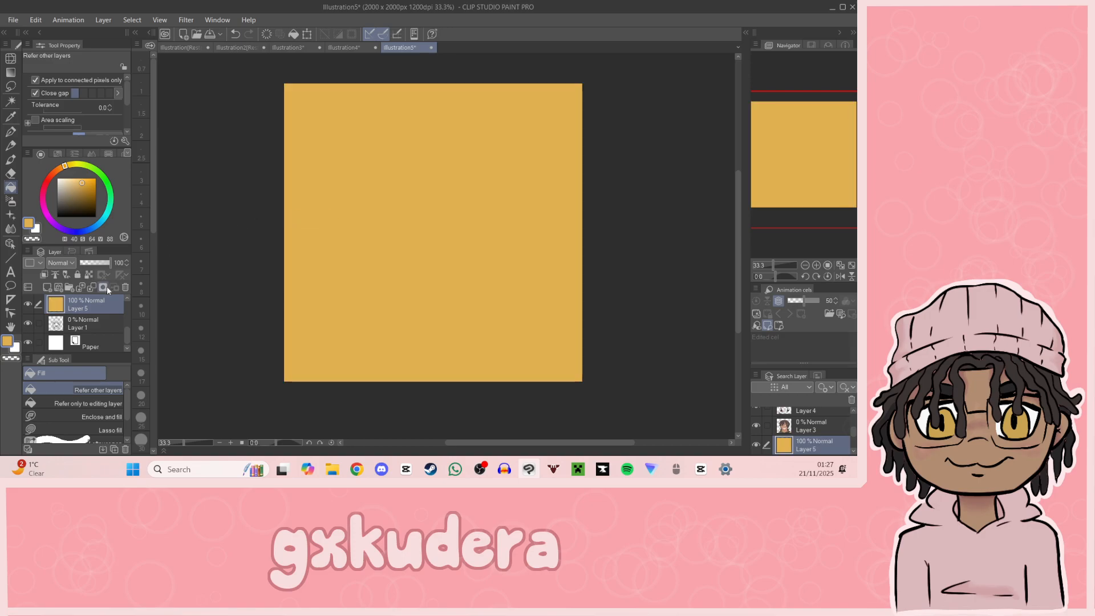
# Step: Try a size 300 "soft" circle brush stroke on the background in pale yellow, hue 40, saturation 26, value 95, and undo it
pyautogui.click(67, 180)
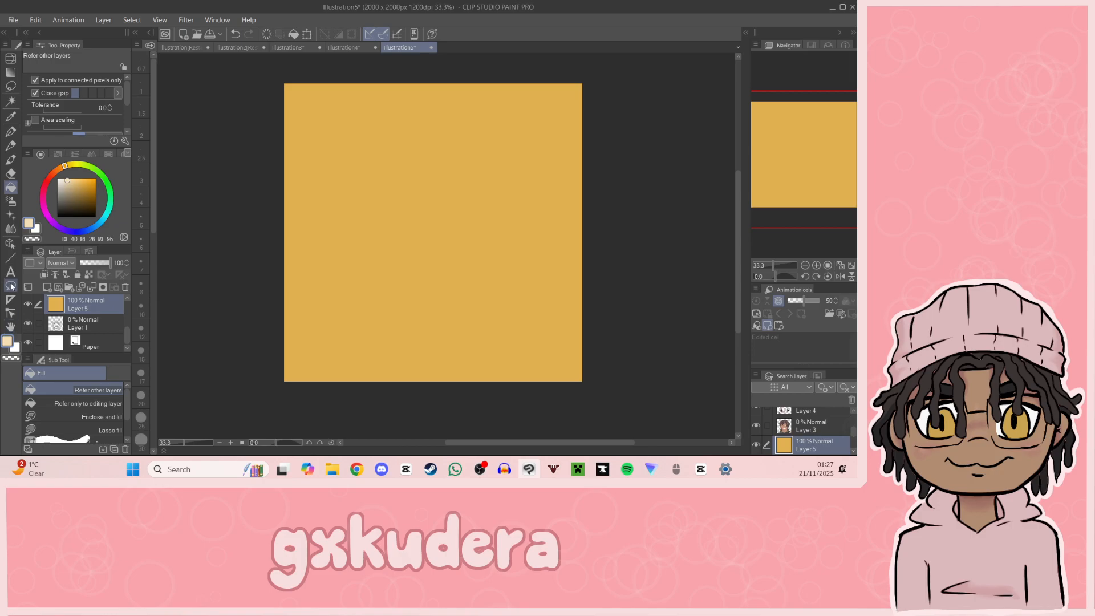
pyautogui.click(11, 216)
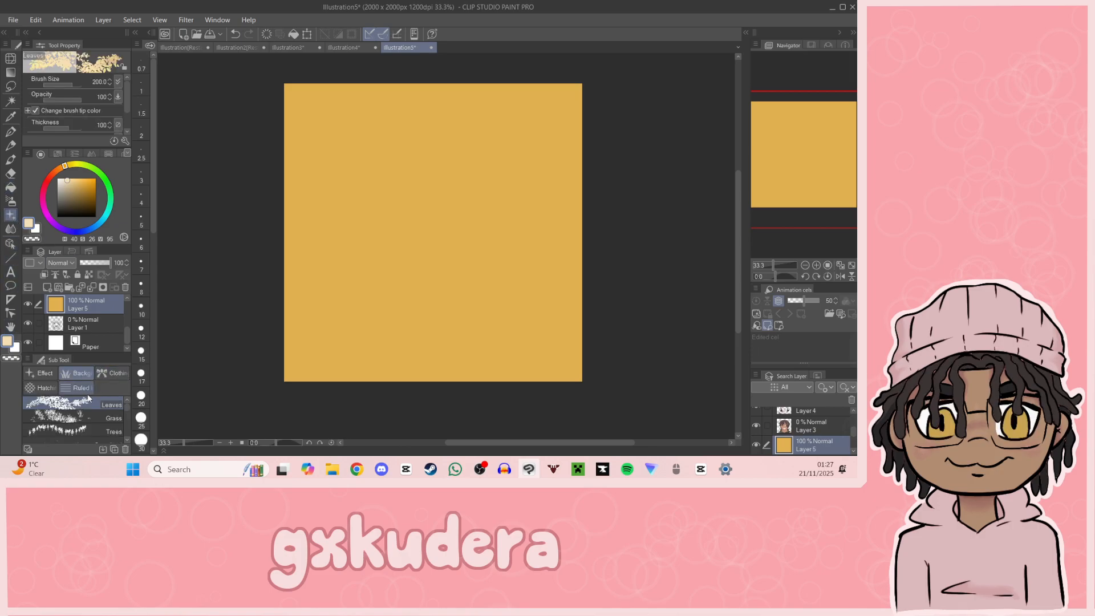
pyautogui.click(51, 375)
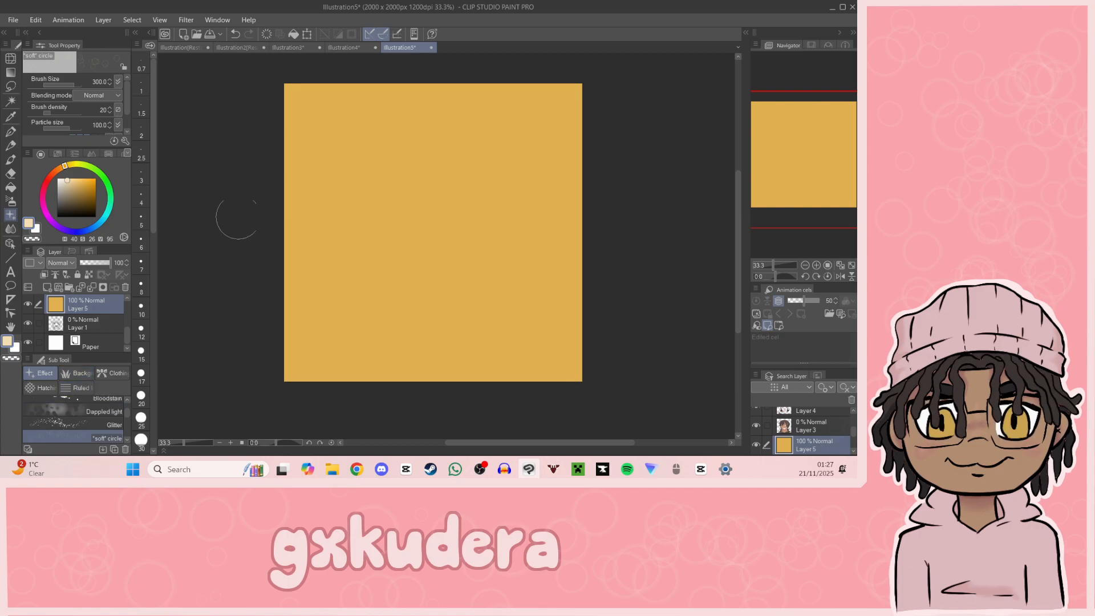
pyautogui.moveTo(311, 89)
pyautogui.mouseDown()
pyautogui.moveTo(362, 75)
pyautogui.moveTo(280, 171)
pyautogui.moveTo(245, 249)
pyautogui.moveTo(313, 184)
pyautogui.mouseUp()
pyautogui.hotkey('ctrl', 'z')
# Step: Refill Layer 5 with a more saturated golden yellow at hue 43
pyautogui.click(62, 178)
pyautogui.click(71, 165)
pyautogui.click(67, 165)
pyautogui.moveTo(92, 196); pyautogui.dragTo(90, 181)
pyautogui.press('g')
pyautogui.click(307, 277)
# Step: Set the "soft" circle brush to brush density 25 and size 700, coloured pale yellow at hue 43, saturation 18, value 99
pyautogui.click(65, 177)
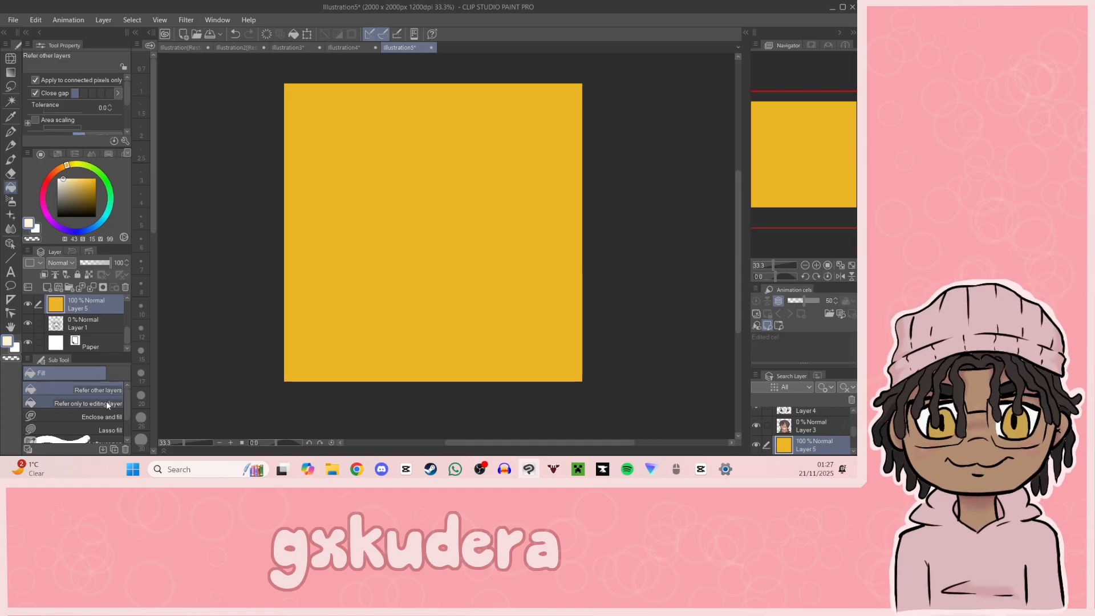
pyautogui.click(10, 214)
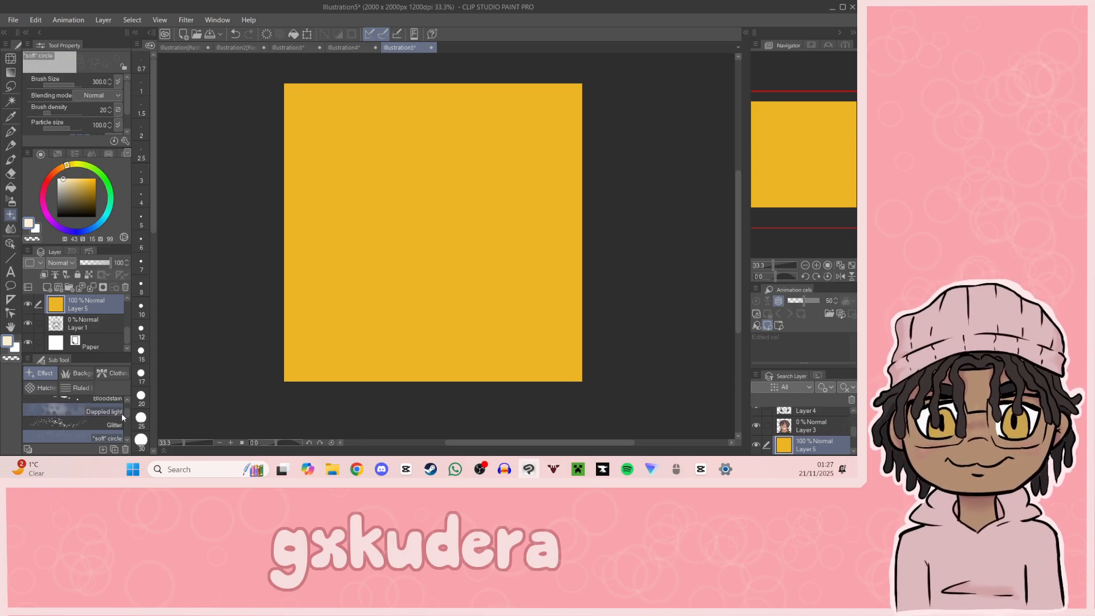
pyautogui.click(62, 176)
pyautogui.click(66, 176)
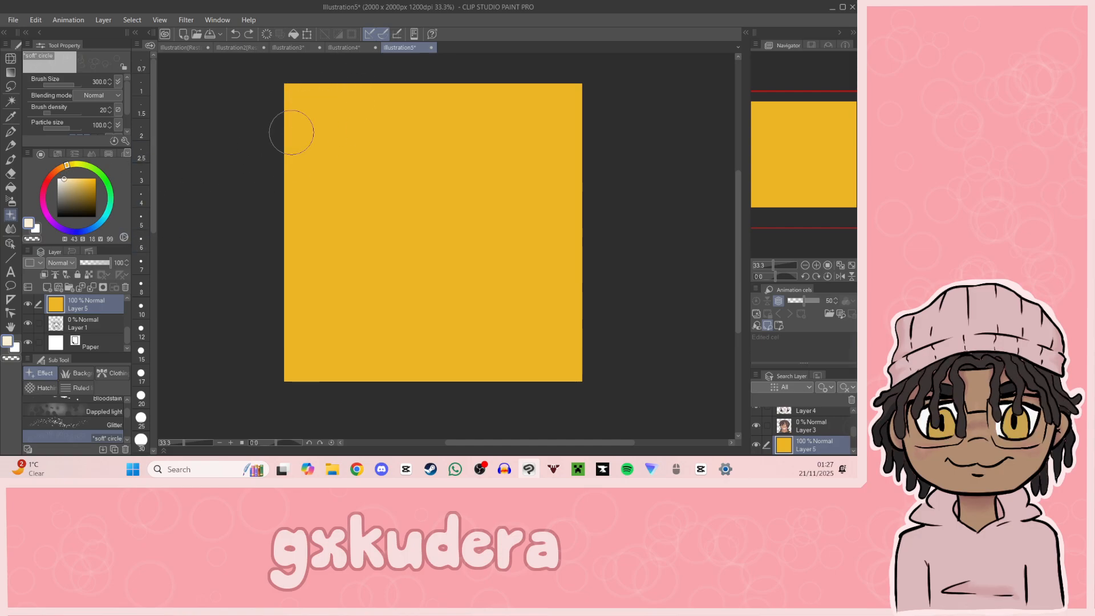
pyautogui.scroll(-2, 125, 109)
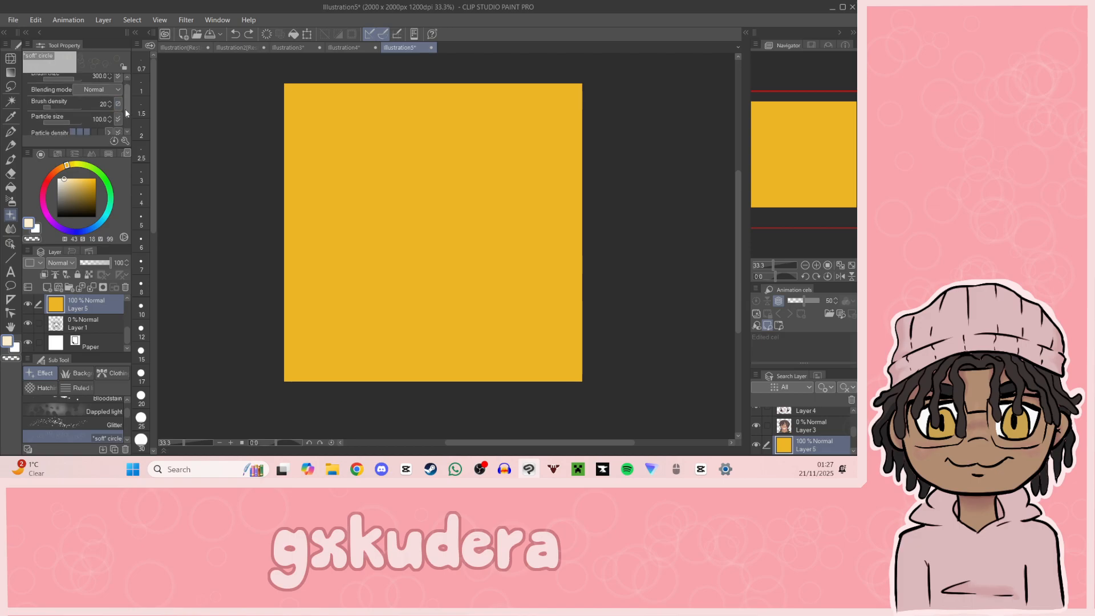
pyautogui.scroll(2, 125, 113)
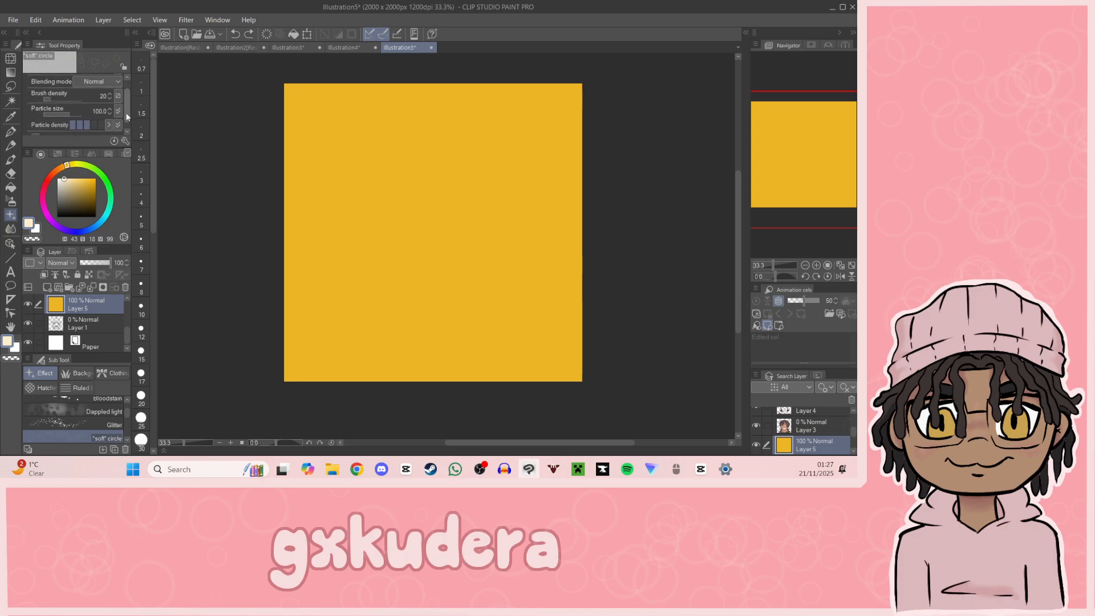
pyautogui.click(109, 107)
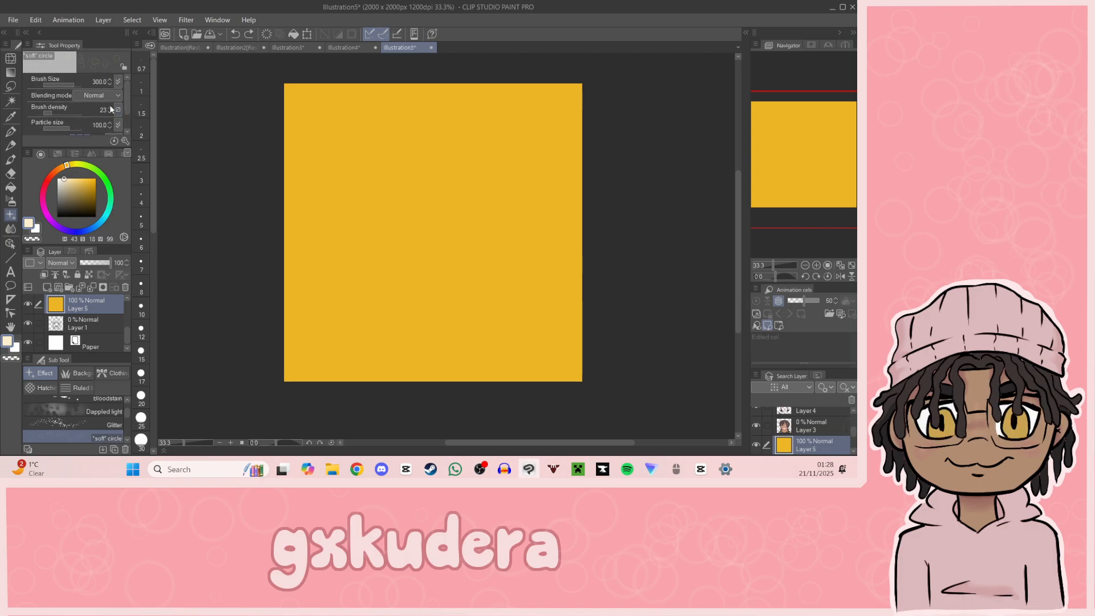
pyautogui.moveTo(152, 212); pyautogui.dragTo(158, 423)
pyautogui.click(141, 311)
# Step: Cover the whole yellow background with translucent circles, undoing the first stroke, and compare it with the red background in Illustration2
pyautogui.moveTo(340, 100)
pyautogui.mouseDown()
pyautogui.moveTo(260, 191)
pyautogui.moveTo(476, 77)
pyautogui.moveTo(253, 270)
pyautogui.moveTo(578, 87)
pyautogui.moveTo(282, 321)
pyautogui.moveTo(526, 181)
pyautogui.moveTo(434, 281)
pyautogui.moveTo(411, 343)
pyautogui.moveTo(633, 266)
pyautogui.moveTo(540, 370)
pyautogui.moveTo(571, 377)
pyautogui.moveTo(445, 236)
pyautogui.moveTo(521, 104)
pyautogui.moveTo(565, 89)
pyautogui.moveTo(325, 173)
pyautogui.moveTo(346, 387)
pyautogui.moveTo(206, 393)
pyautogui.mouseUp()
pyautogui.hotkey('ctrl', 'z')
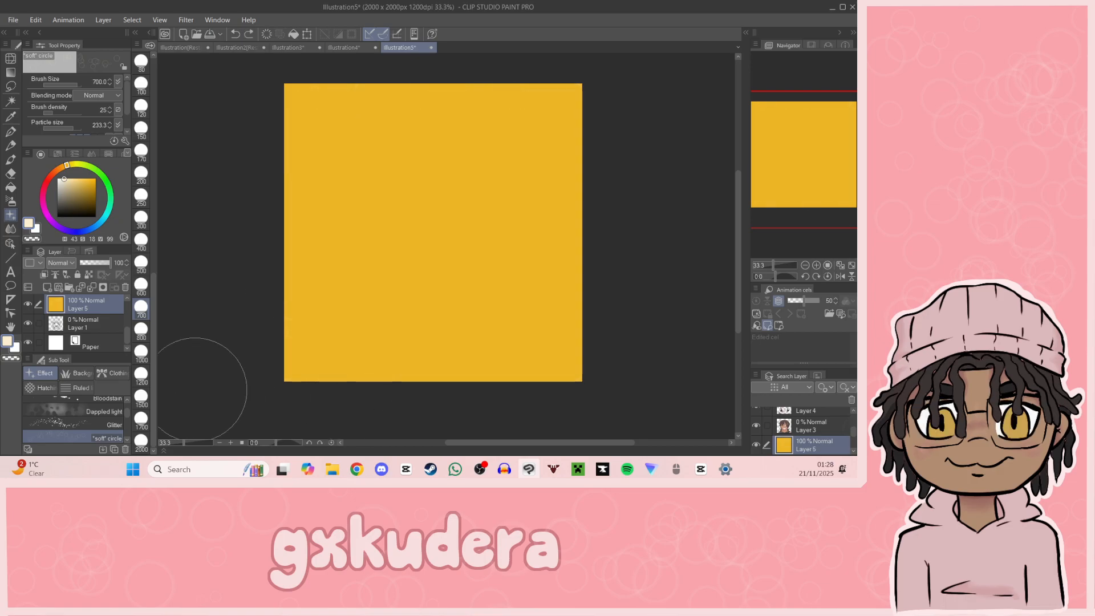
pyautogui.moveTo(331, 103)
pyautogui.mouseDown()
pyautogui.moveTo(476, 93)
pyautogui.moveTo(574, 135)
pyautogui.moveTo(606, 171)
pyautogui.moveTo(477, 342)
pyautogui.moveTo(565, 331)
pyautogui.moveTo(340, 123)
pyautogui.moveTo(337, 93)
pyautogui.mouseUp()
pyautogui.click(237, 47)
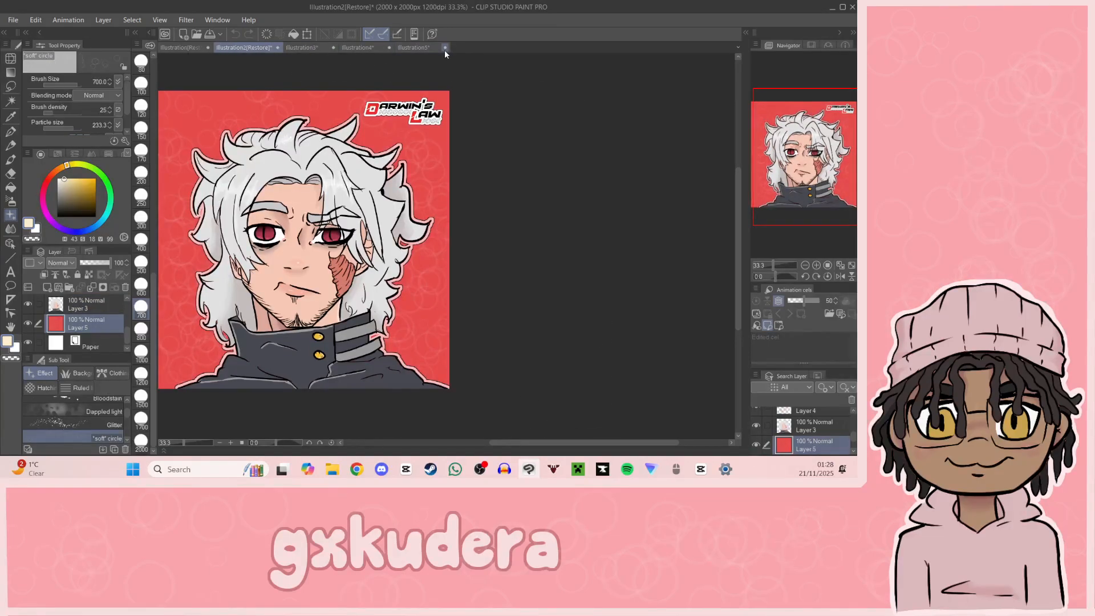
pyautogui.click(418, 47)
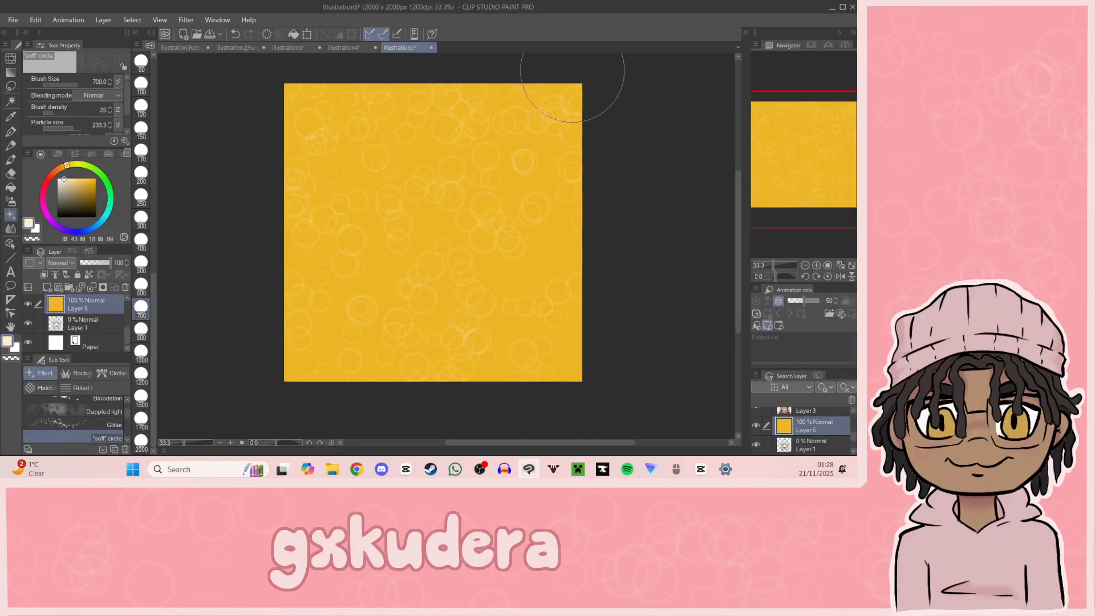
# Step: Restore the portrait layers and the Darwin's Law Logo layer to 100 opacity
pyautogui.click(93, 320)
pyautogui.scroll(2, 123, 316)
pyautogui.moveTo(95, 263); pyautogui.dragTo(141, 267)
pyautogui.click(94, 341)
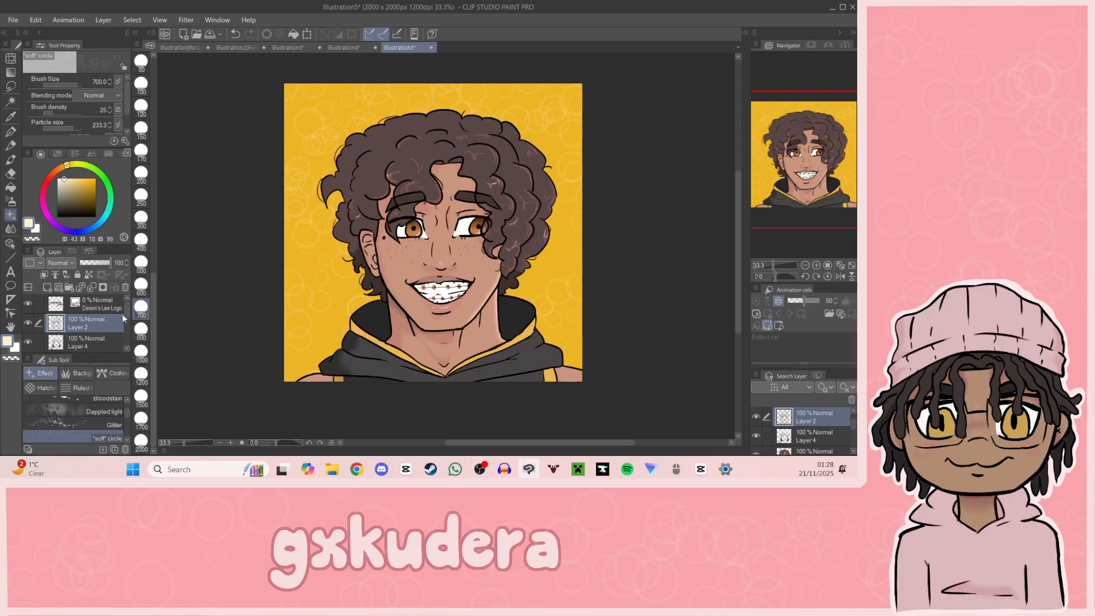
pyautogui.click(95, 304)
pyautogui.moveTo(102, 266); pyautogui.dragTo(147, 261)
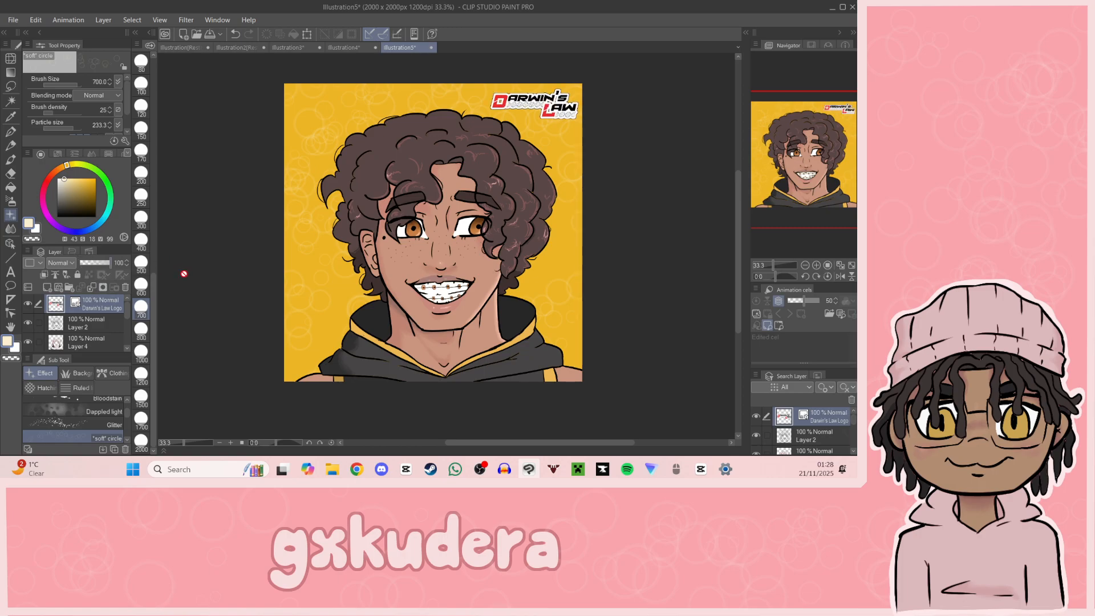
# Step: Create a selection from the line art on Layer 2 and expand it by 5 px with rounded corners
pyautogui.moveTo(801, 182); pyautogui.dragTo(809, 200)
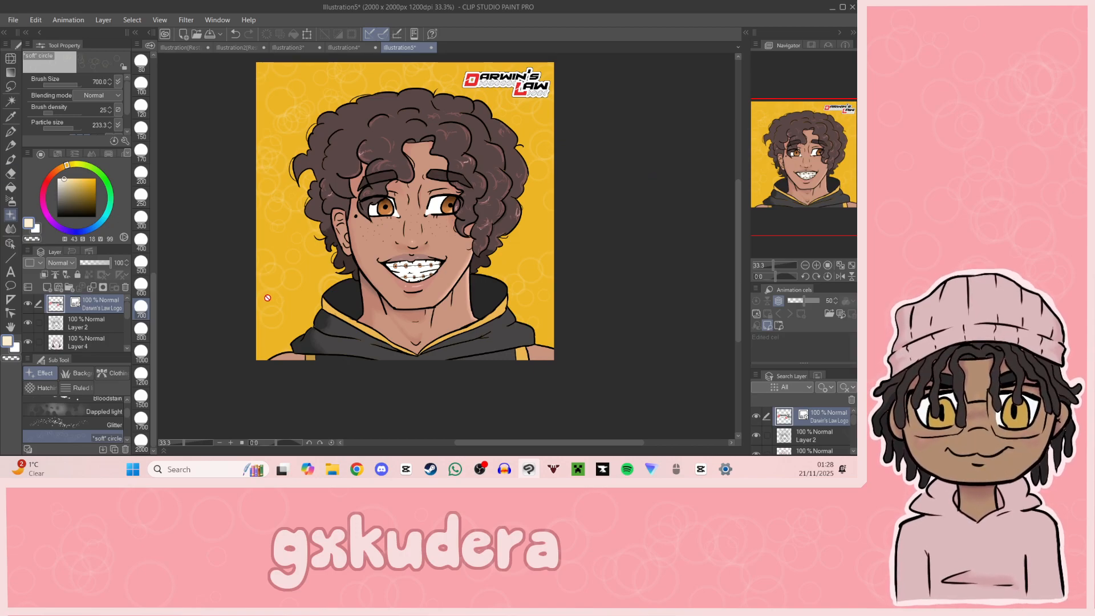
pyautogui.click(92, 325)
pyautogui.rightClick(62, 323)
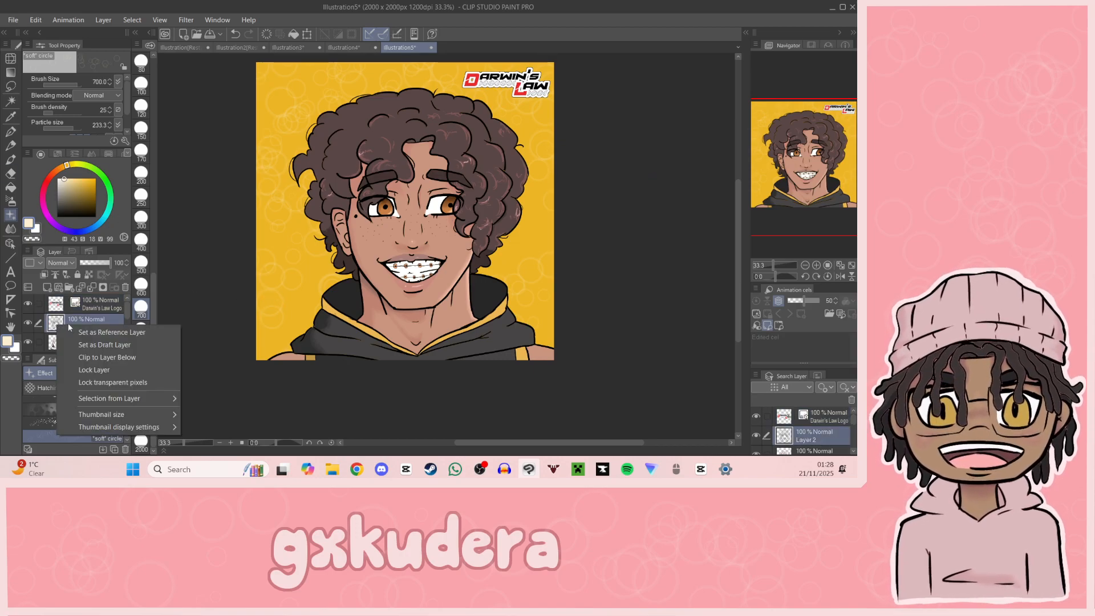
pyautogui.moveTo(127, 402)
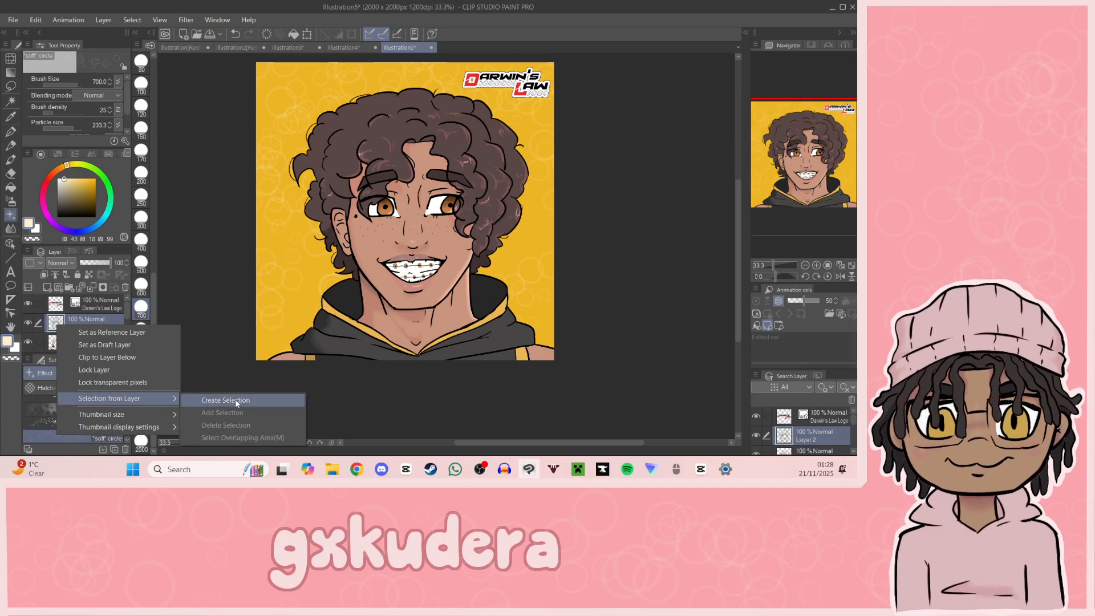
pyautogui.click(216, 401)
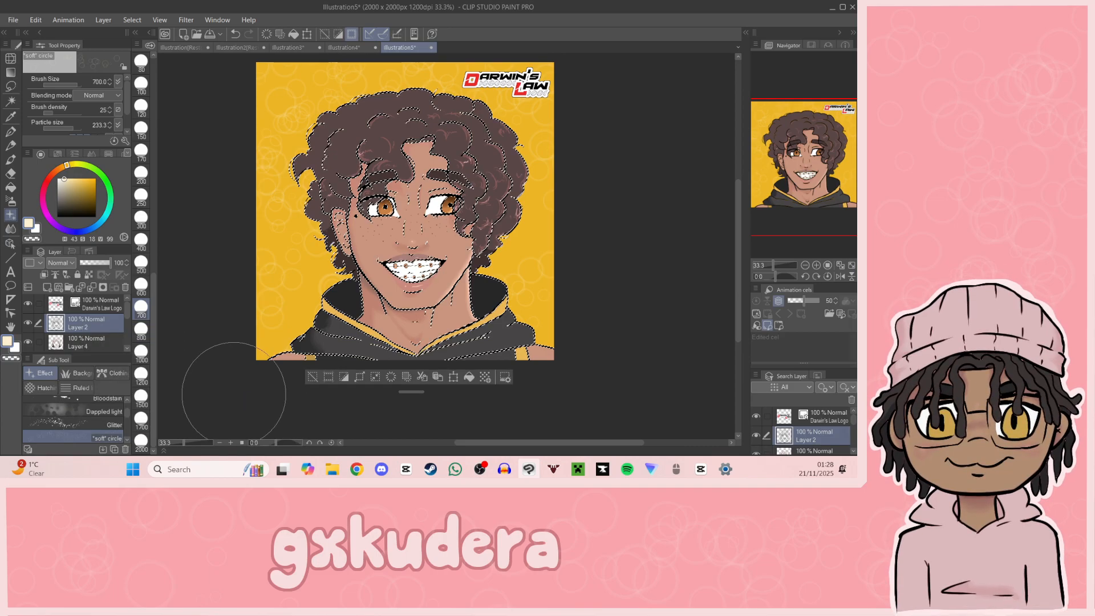
pyautogui.click(369, 377)
pyautogui.click(447, 215)
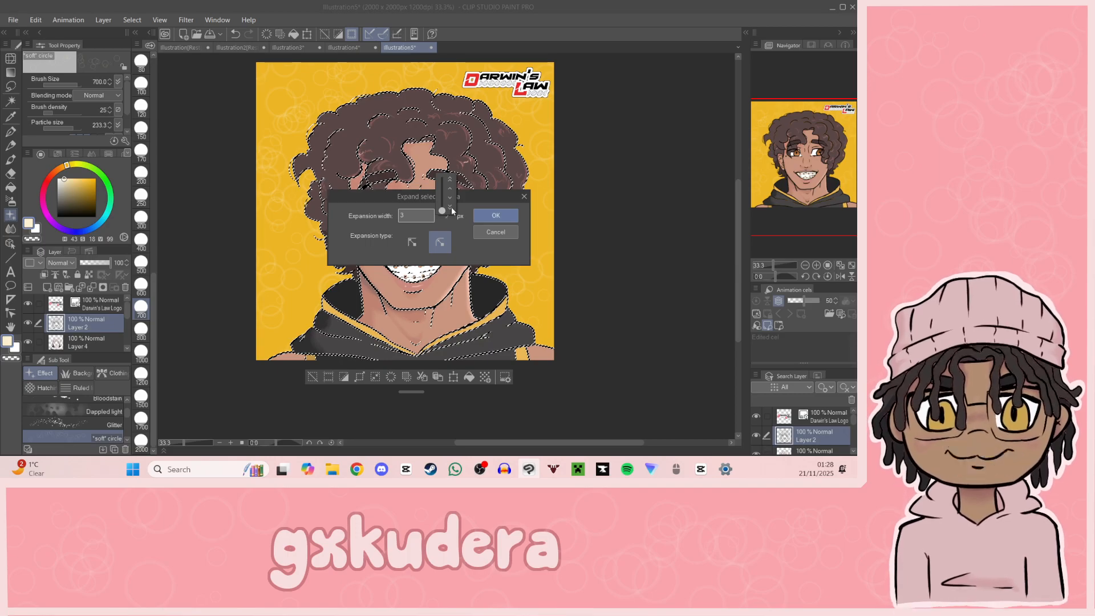
pyautogui.click(450, 193)
pyautogui.click(449, 192)
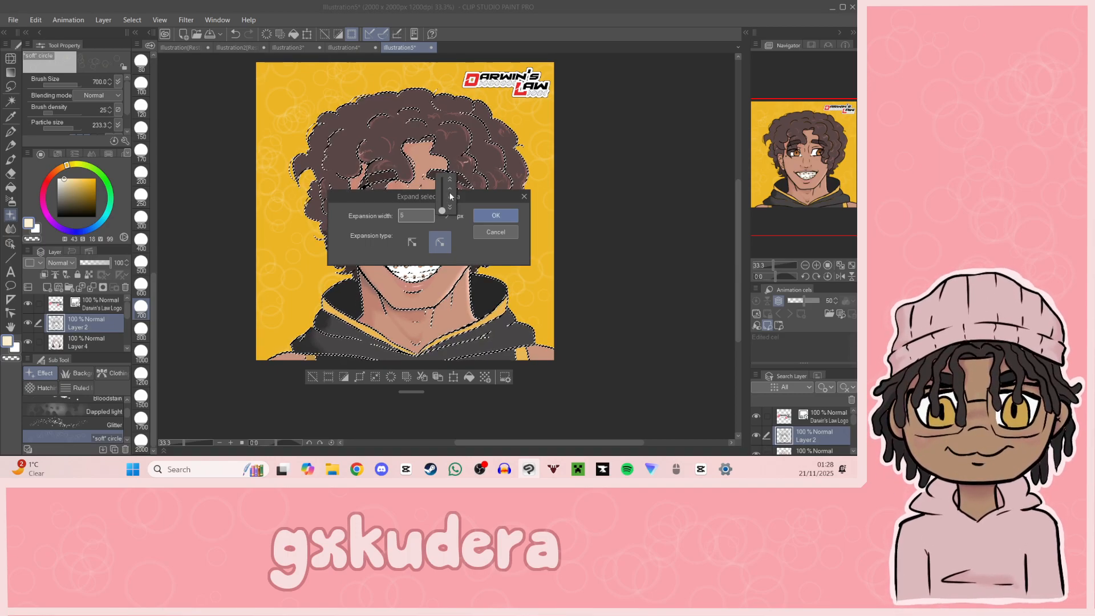
pyautogui.click(486, 216)
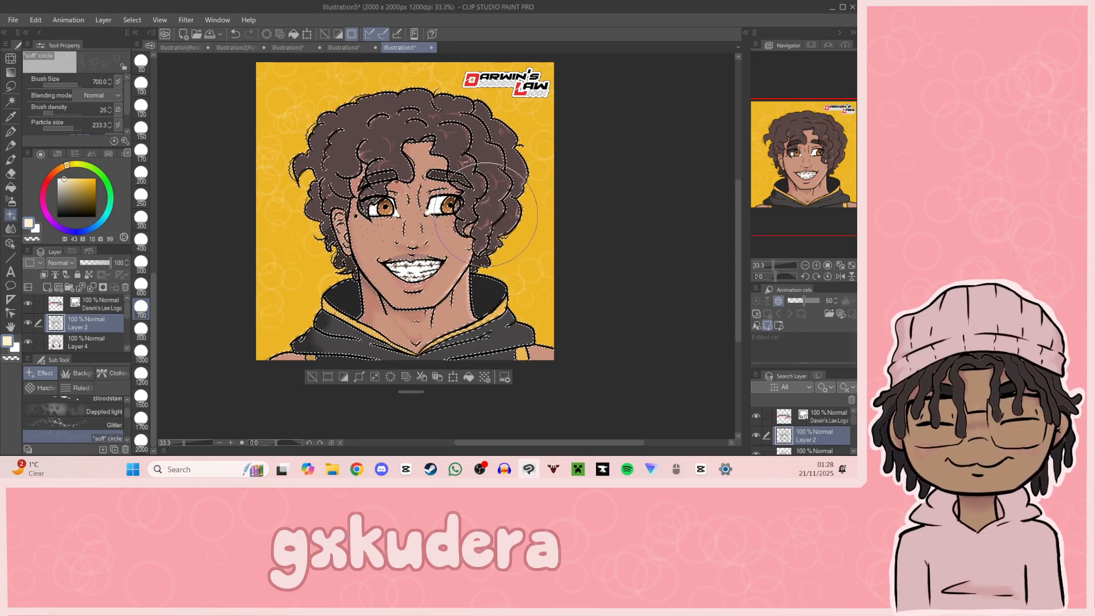
# Step: Expand the line art selection by a further 3 px, check it around the hoodie, and deselect it
pyautogui.click(817, 265)
pyautogui.moveTo(812, 224); pyautogui.dragTo(801, 217)
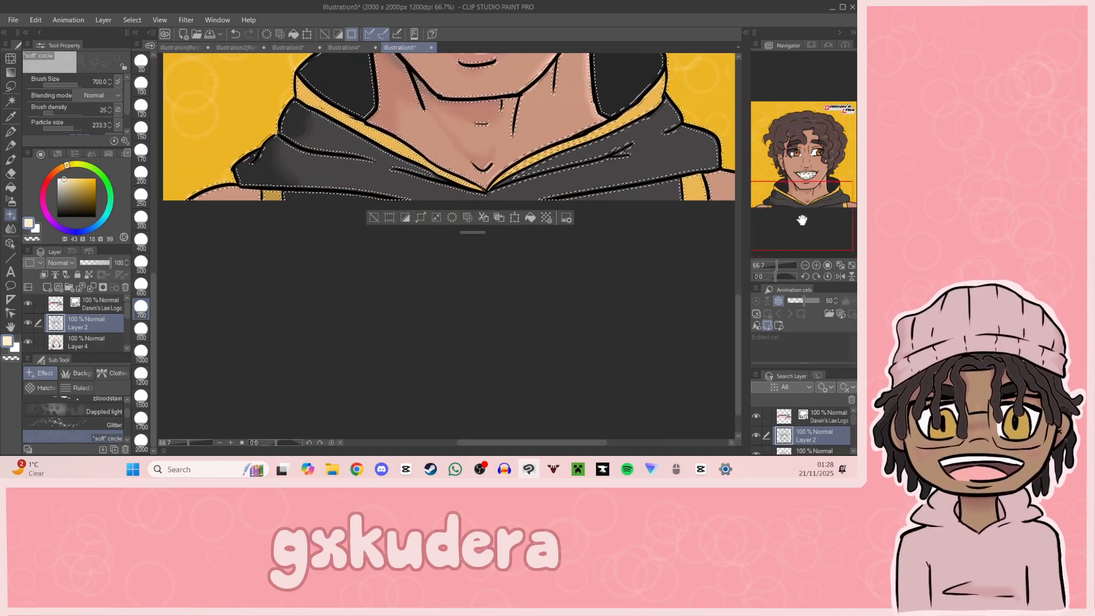
pyautogui.click(425, 218)
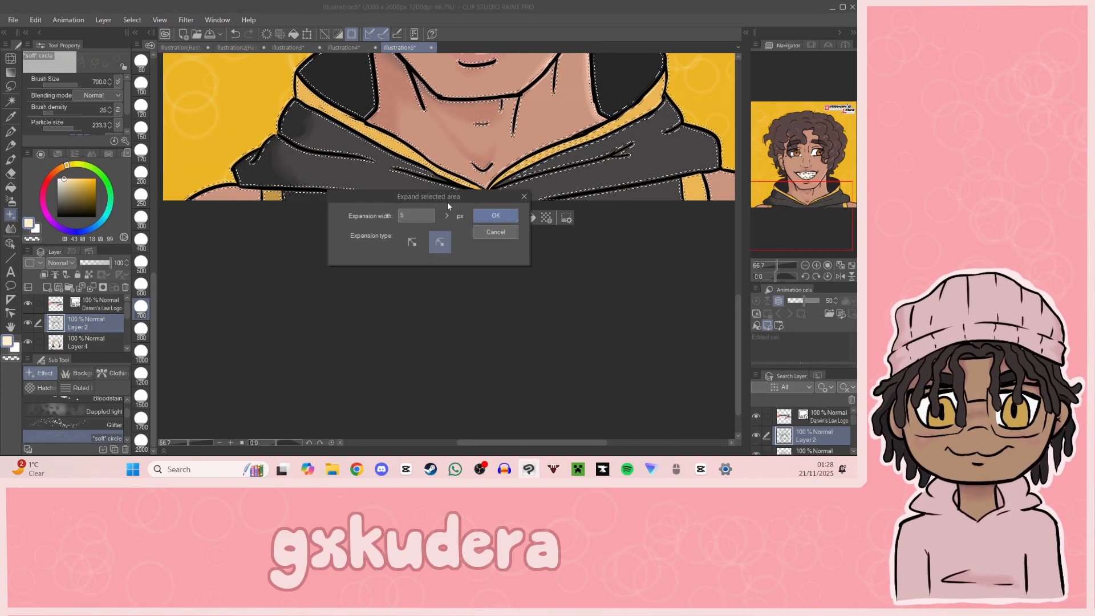
pyautogui.click(487, 217)
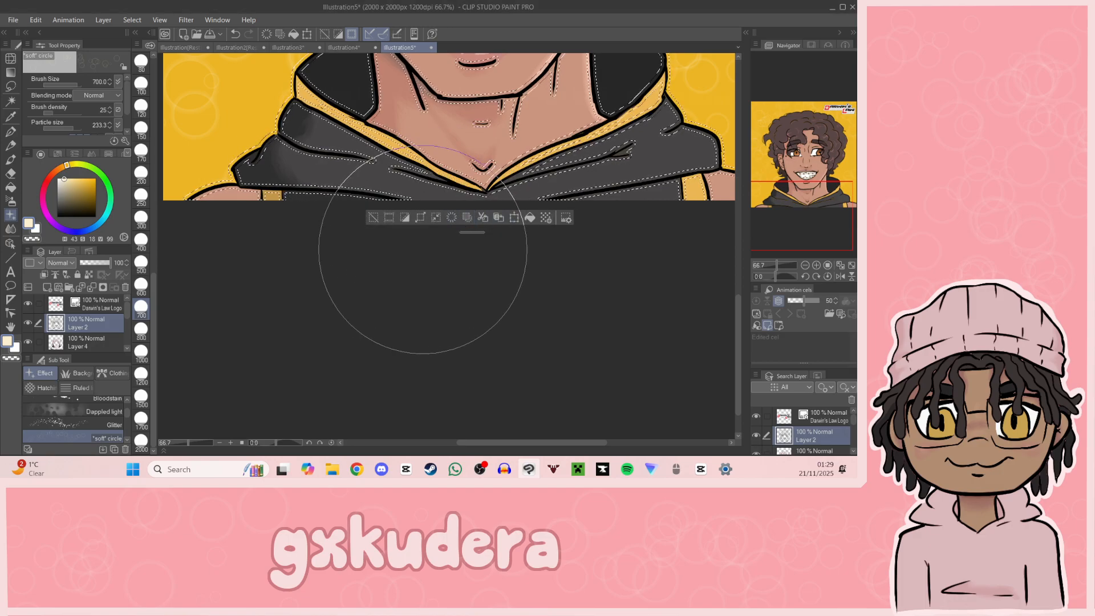
pyautogui.click(373, 217)
# Step: Try a selection from the line art on Layer 2 expanded by 10 px with rounded corners, and deselect it
pyautogui.rightClick(55, 327)
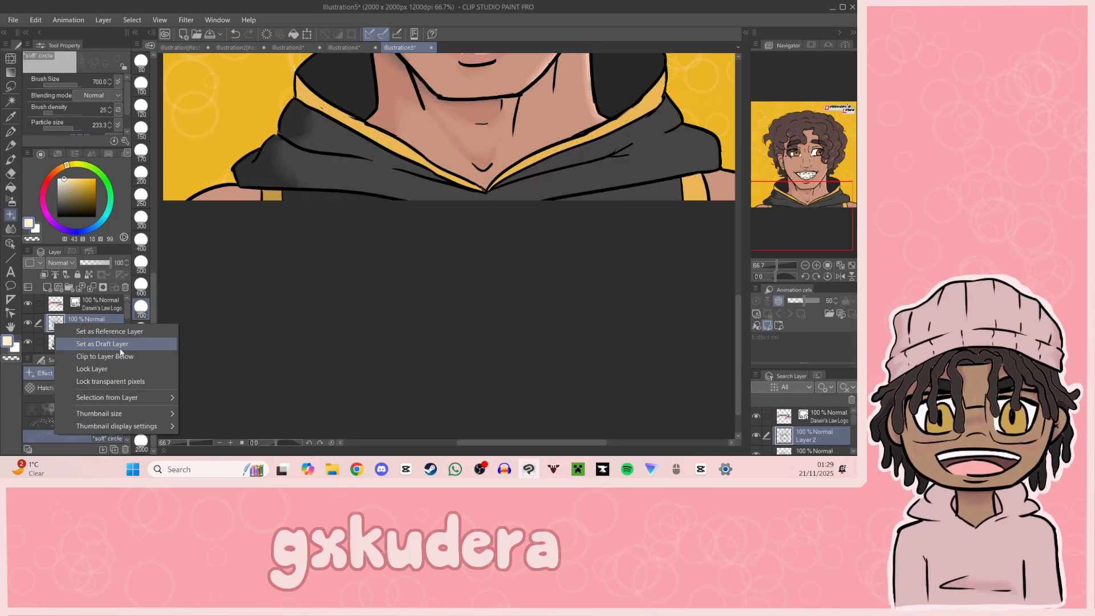
pyautogui.moveTo(139, 398)
pyautogui.click(222, 399)
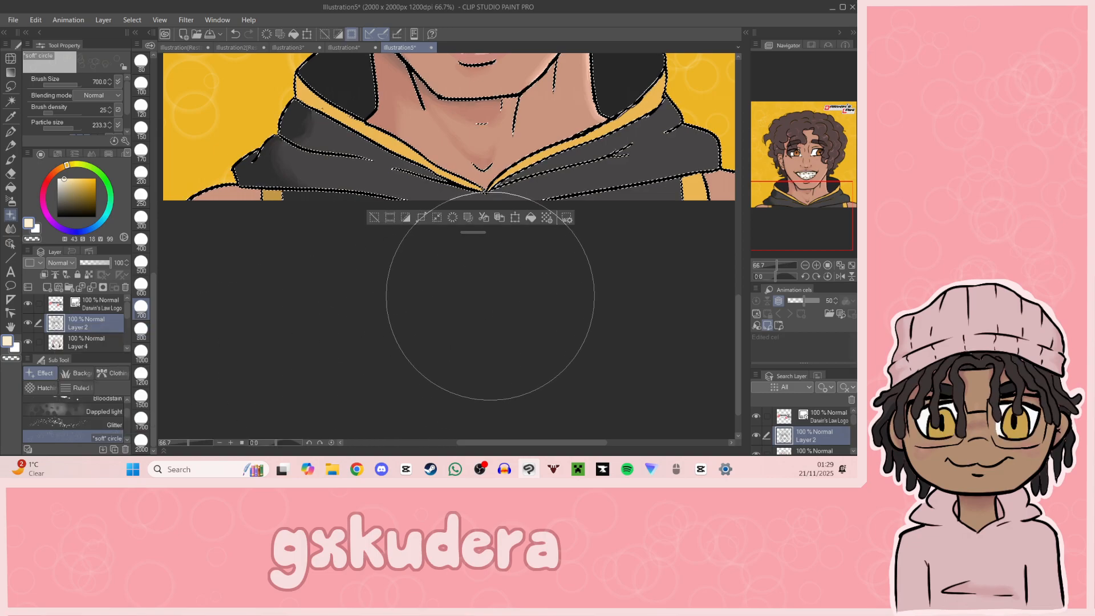
pyautogui.click(421, 219)
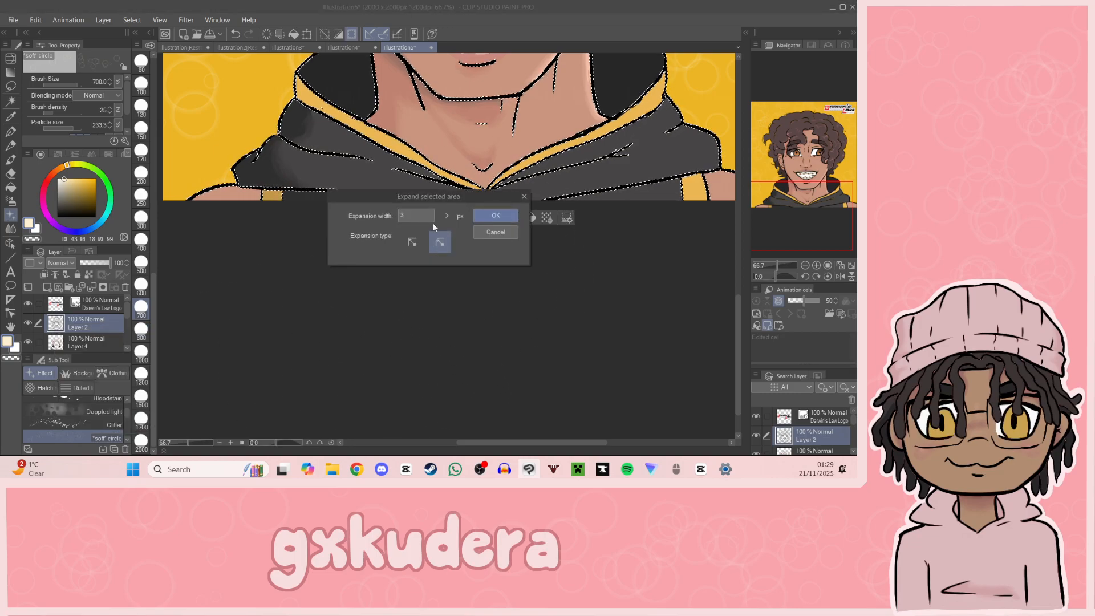
pyautogui.click(446, 216)
pyautogui.click(455, 195)
pyautogui.click(455, 195)
pyautogui.click(455, 195)
pyautogui.click(455, 195)
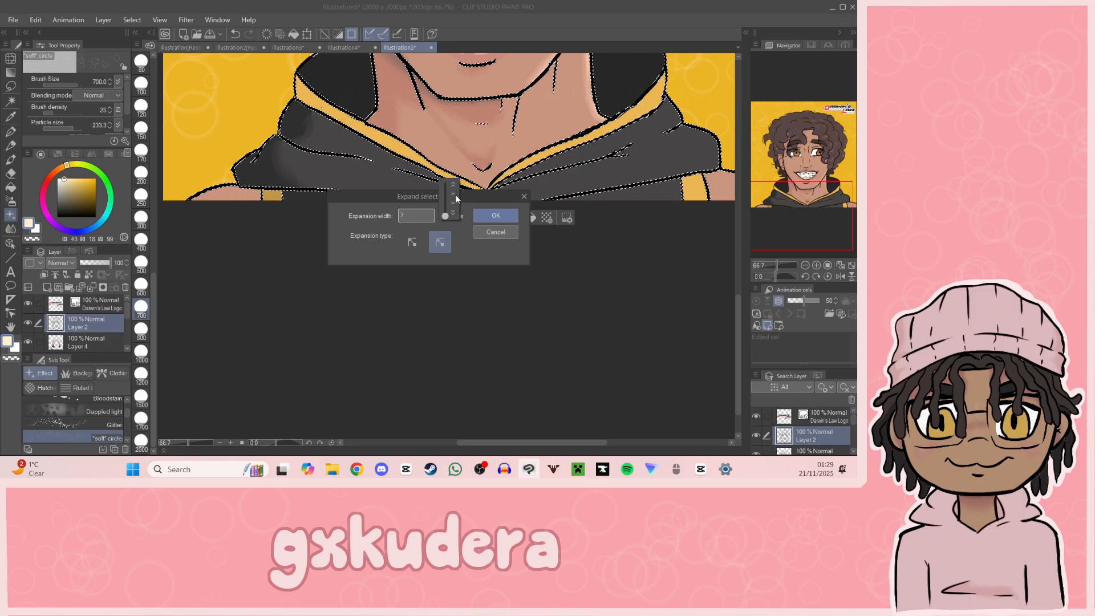
pyautogui.click(485, 215)
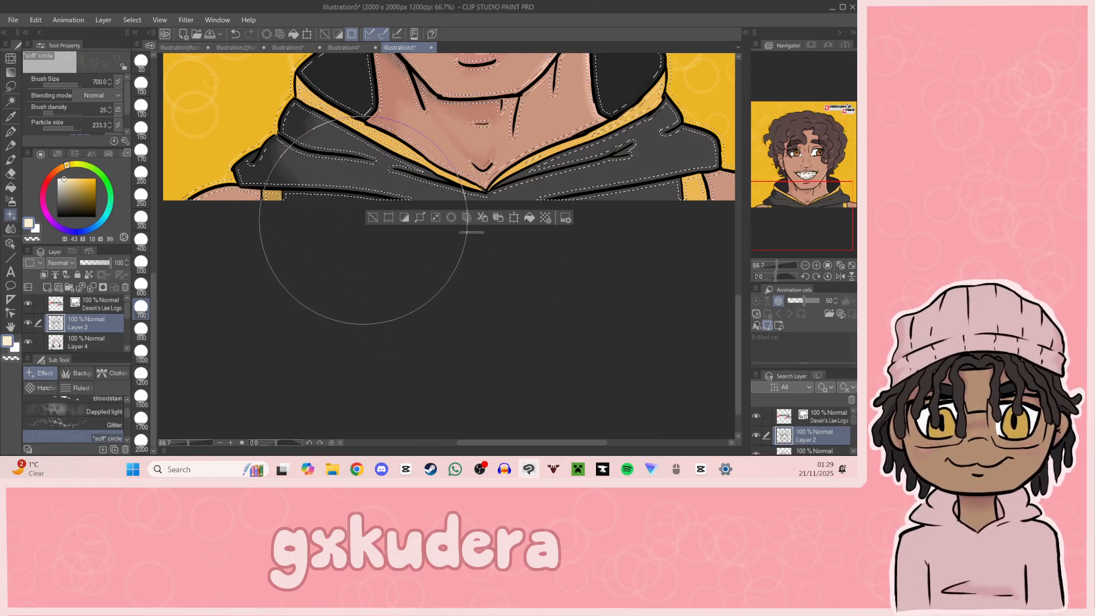
pyautogui.click(369, 217)
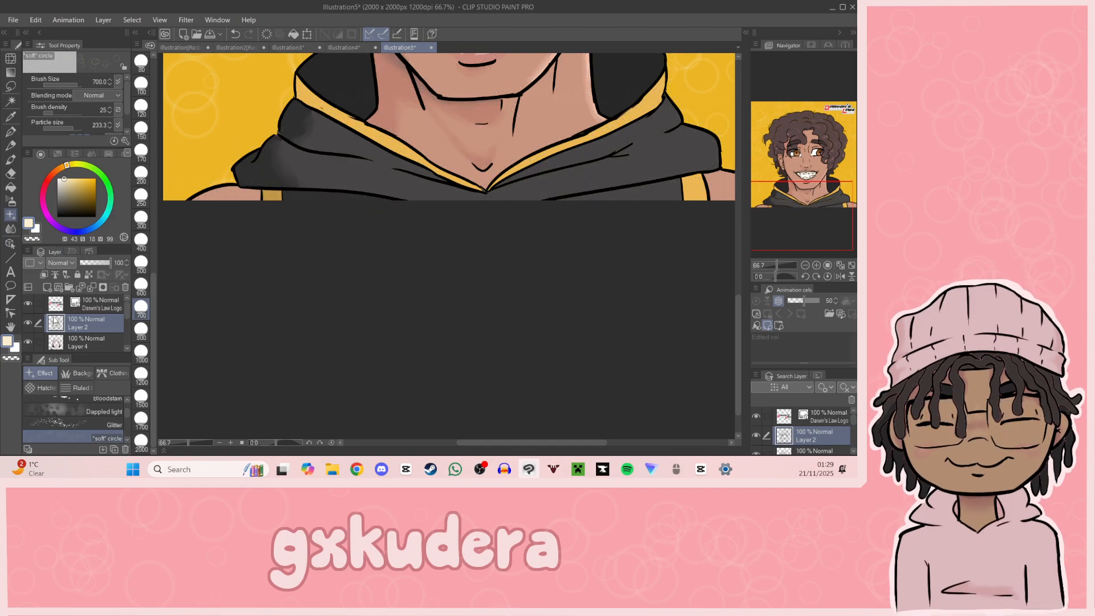
# Step: Create a selection from the line art on Layer 2 and expand it by 12 px with rounded corners
pyautogui.rightClick(70, 322)
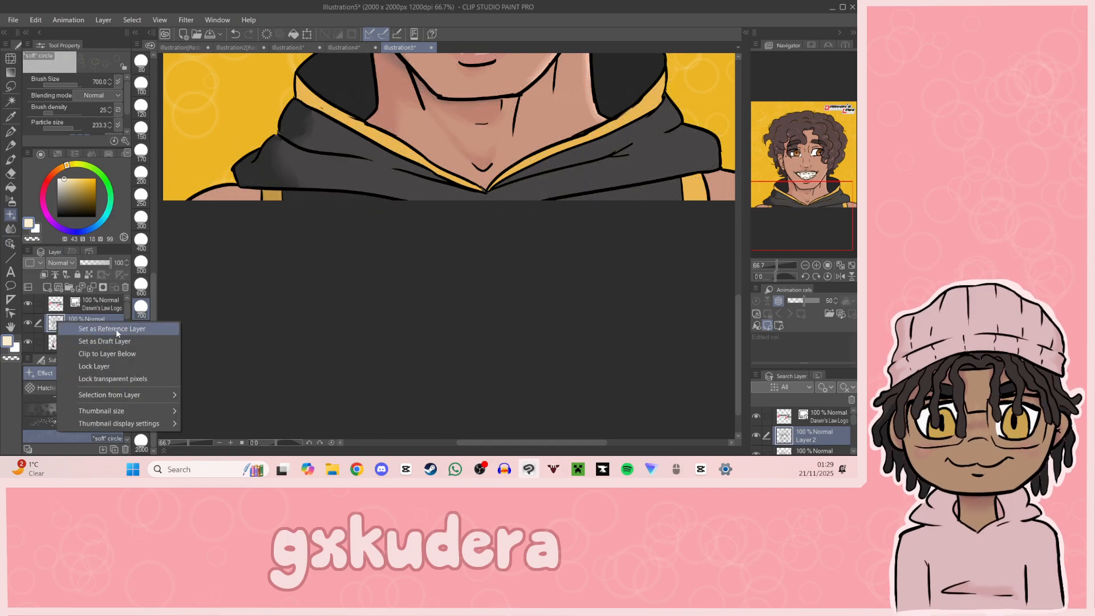
pyautogui.moveTo(131, 395)
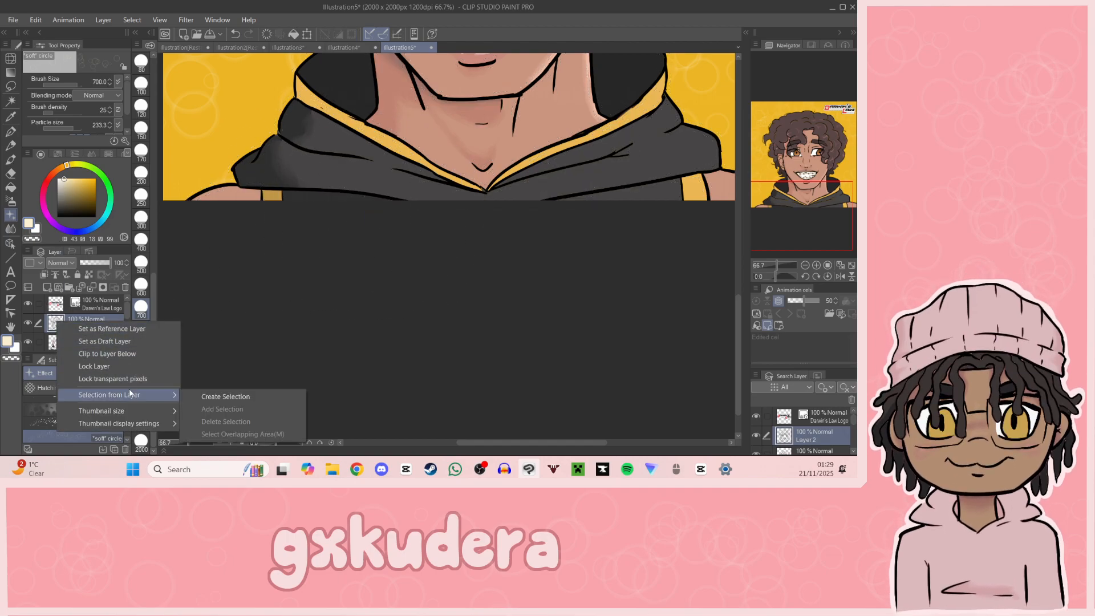
pyautogui.click(219, 398)
pyautogui.click(421, 219)
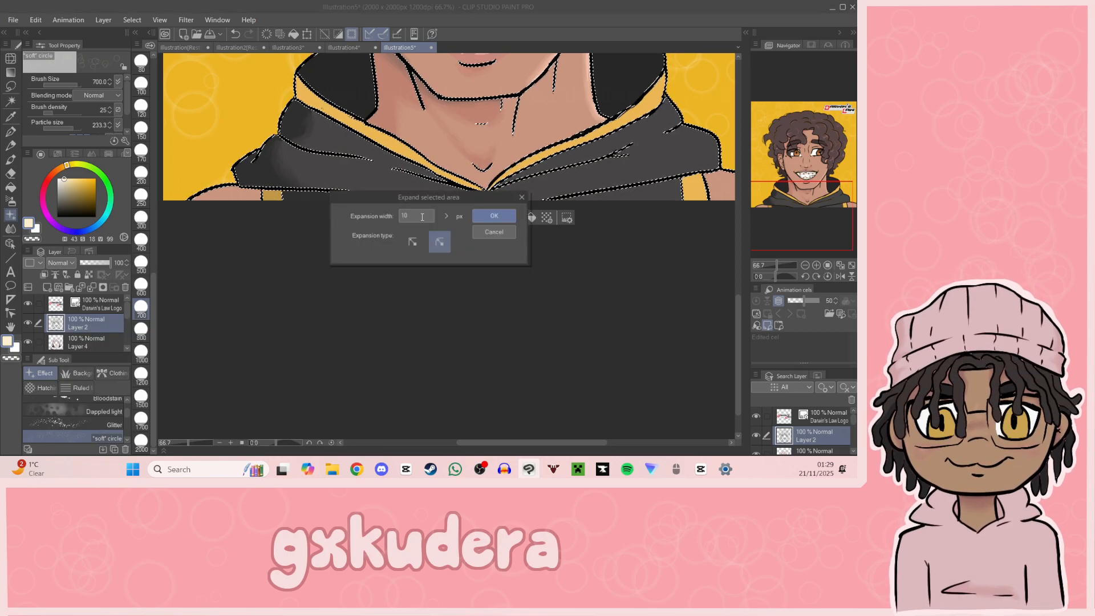
pyautogui.click(448, 216)
pyautogui.click(458, 197)
pyautogui.click(458, 197)
pyautogui.click(457, 196)
pyautogui.click(458, 197)
pyautogui.click(458, 204)
pyautogui.click(486, 216)
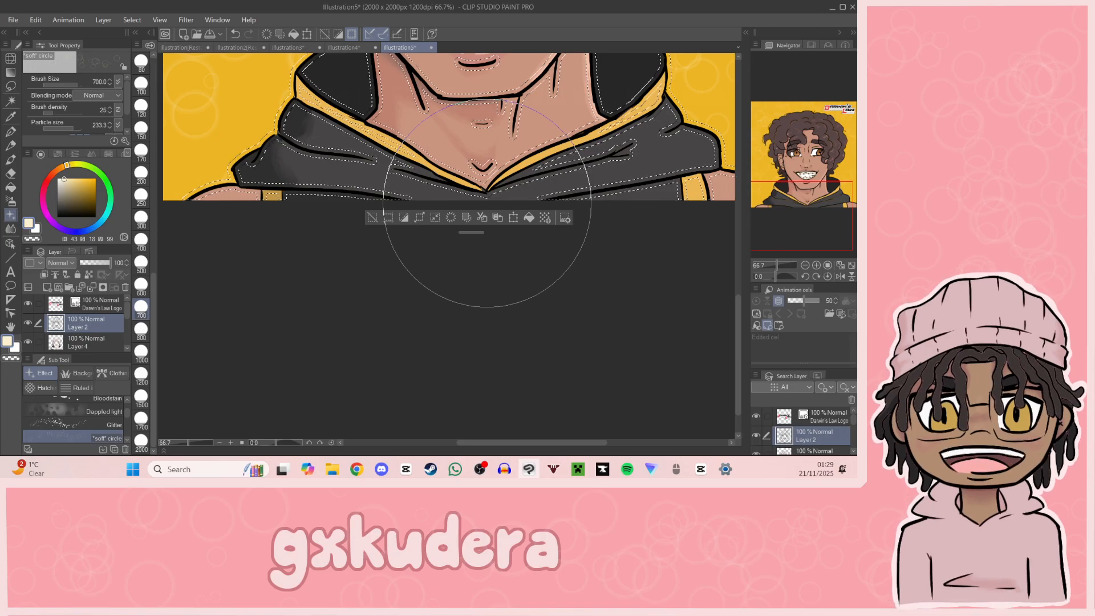
# Step: Save the illustration and add a new layer directly above the yellow background on Layer 5
pyautogui.press('g')
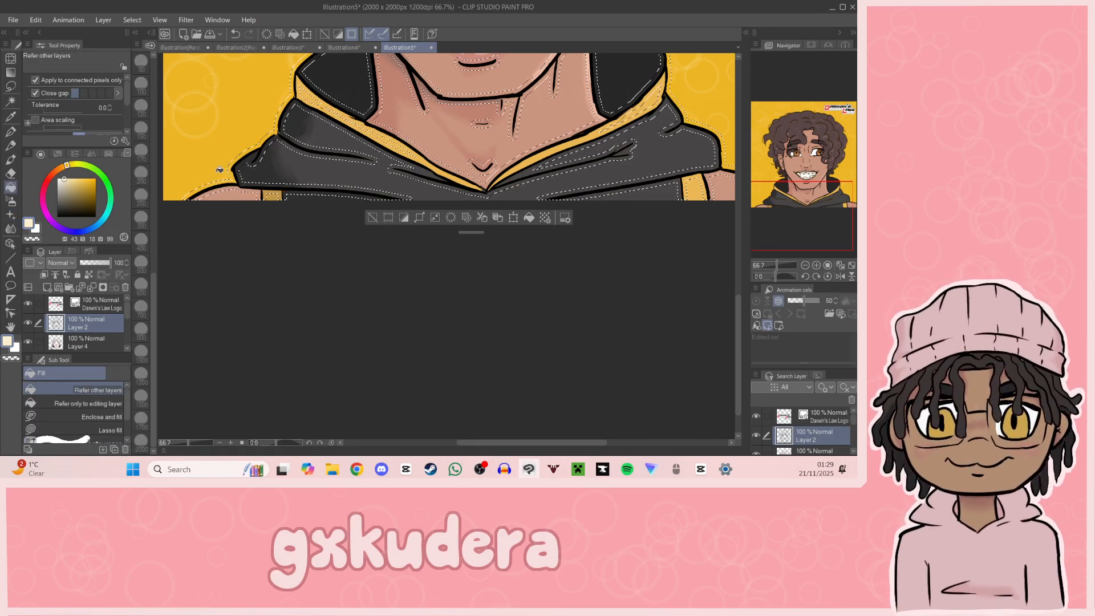
pyautogui.moveTo(125, 319); pyautogui.dragTo(125, 337)
pyautogui.click(67, 303)
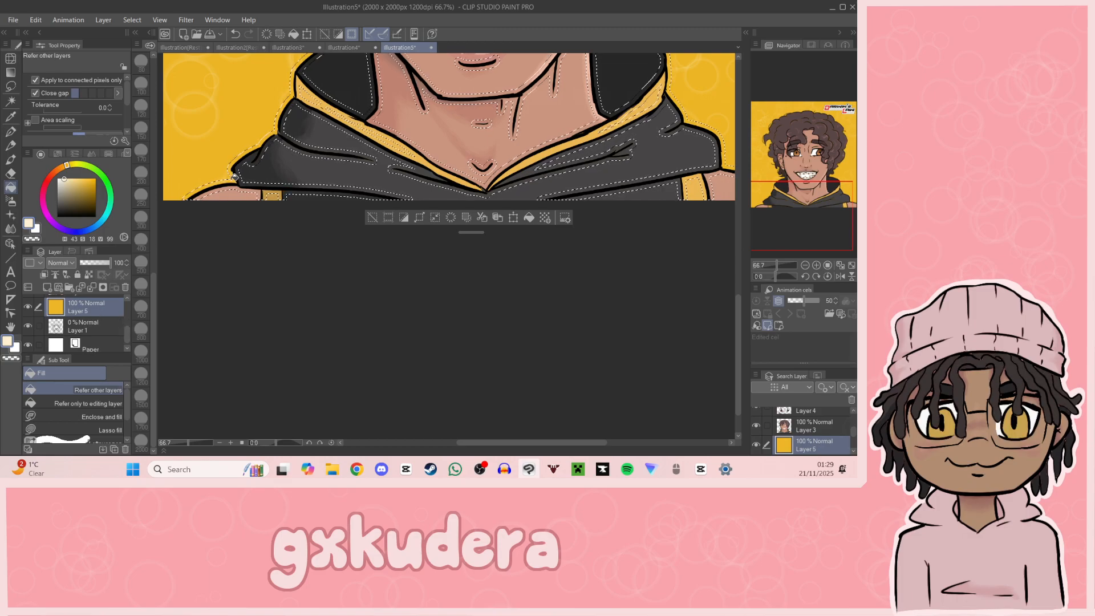
pyautogui.hotkey('ctrl', 's')
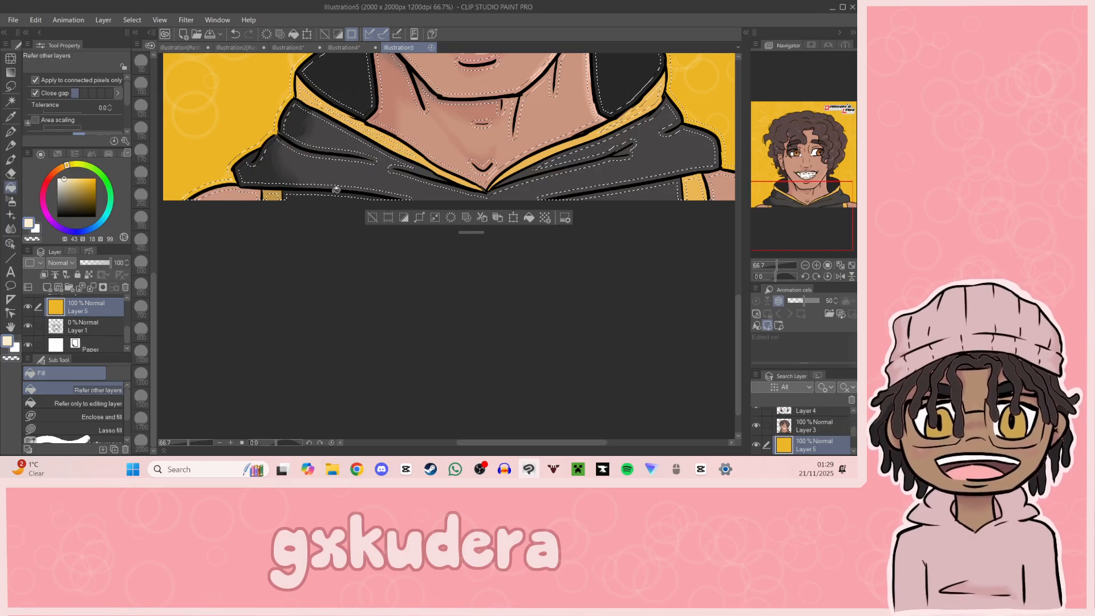
pyautogui.moveTo(816, 217); pyautogui.dragTo(774, 191)
pyautogui.click(816, 266)
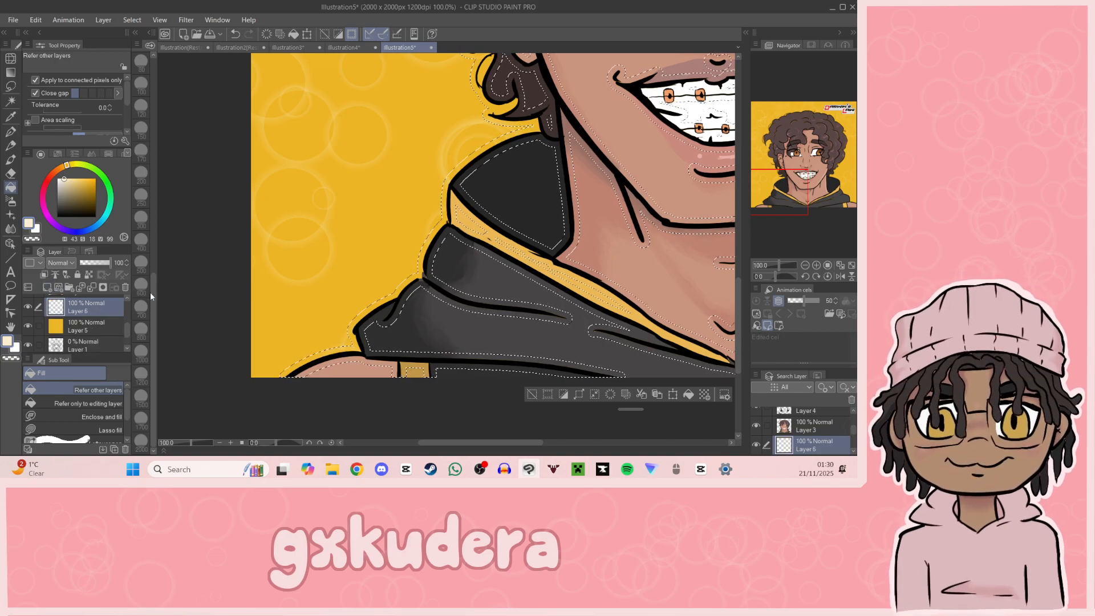
# Step: Set Layer 5's opacity to 0 and fill the expanded outline selection on Layer 6 with cream
pyautogui.click(94, 333)
pyautogui.moveTo(108, 263); pyautogui.dragTo(78, 263)
pyautogui.click(83, 310)
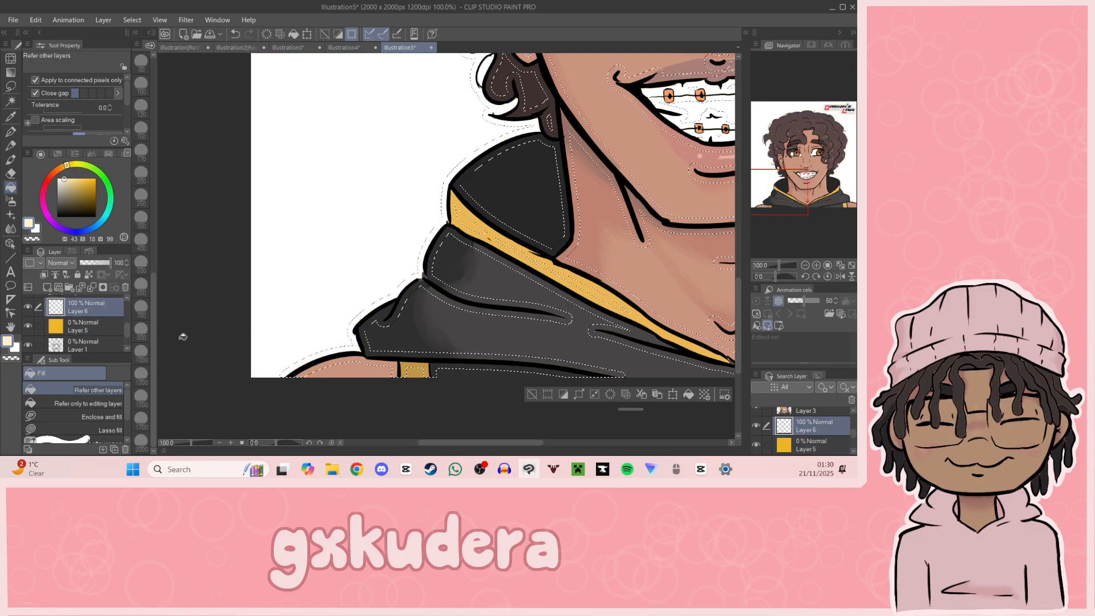
pyautogui.hotkey('ctrl', 'z')
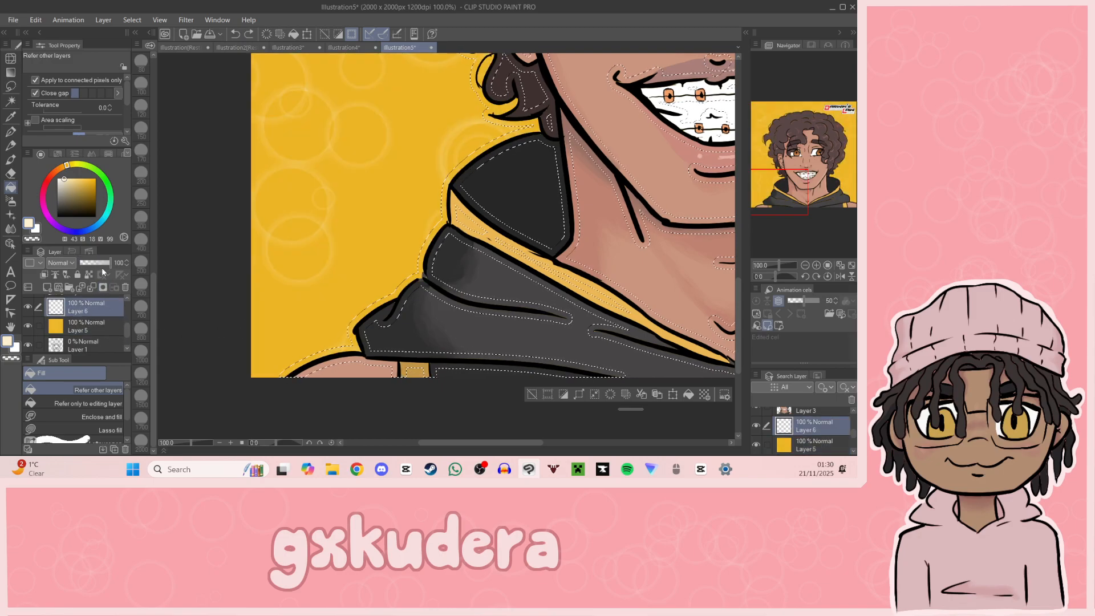
pyautogui.hotkey('ctrl', 'y')
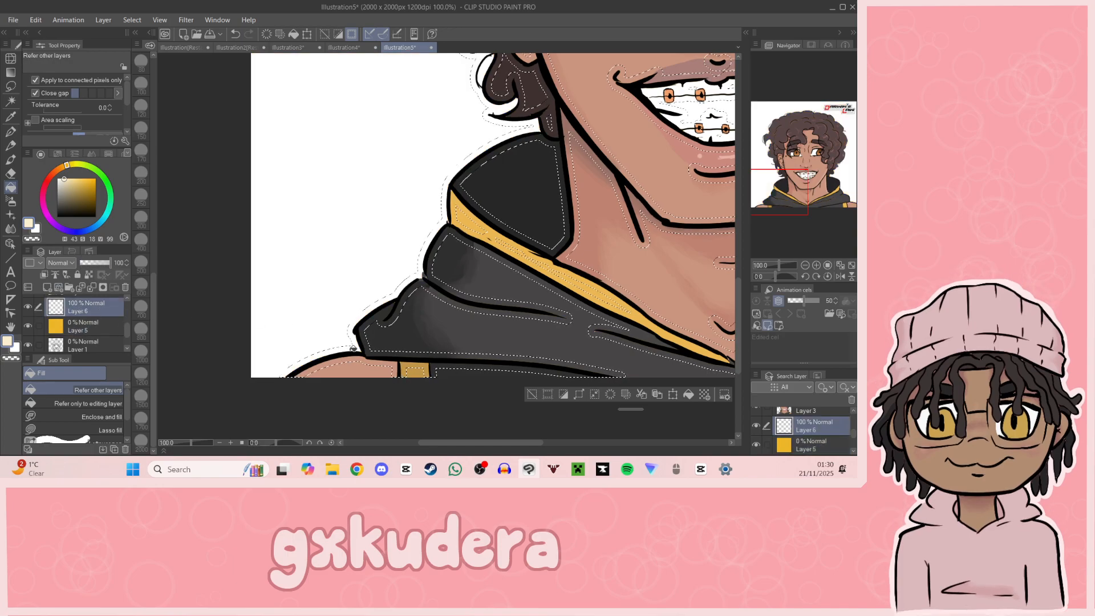
pyautogui.moveTo(780, 197); pyautogui.dragTo(789, 169)
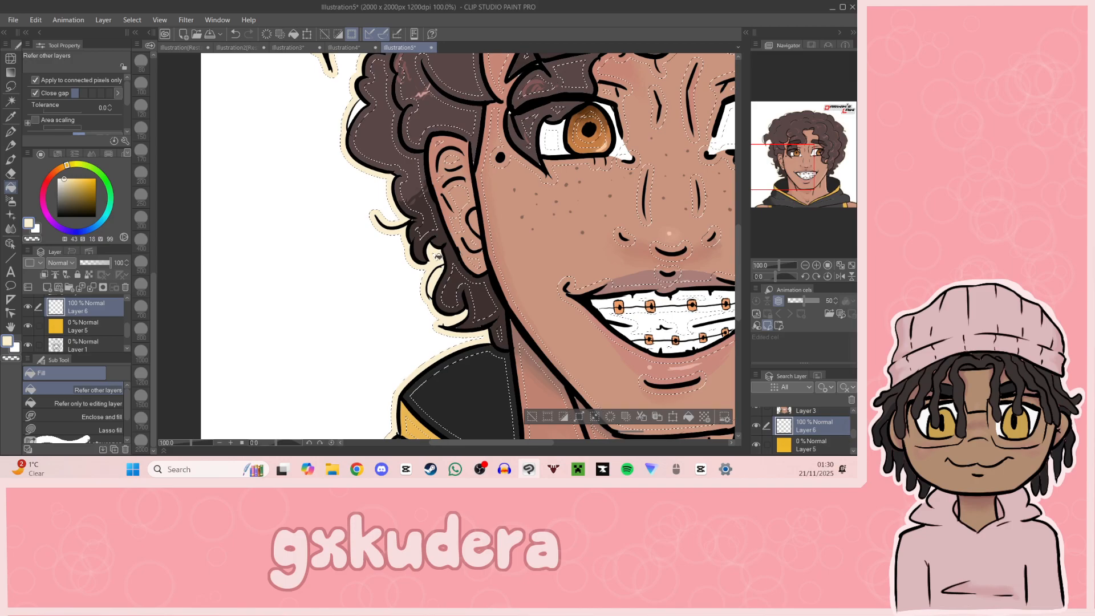
# Step: Paint over the white gaps between the hair and the outline in cream with the G-pen at size 12
pyautogui.moveTo(776, 180); pyautogui.dragTo(746, 132)
pyautogui.press('p')
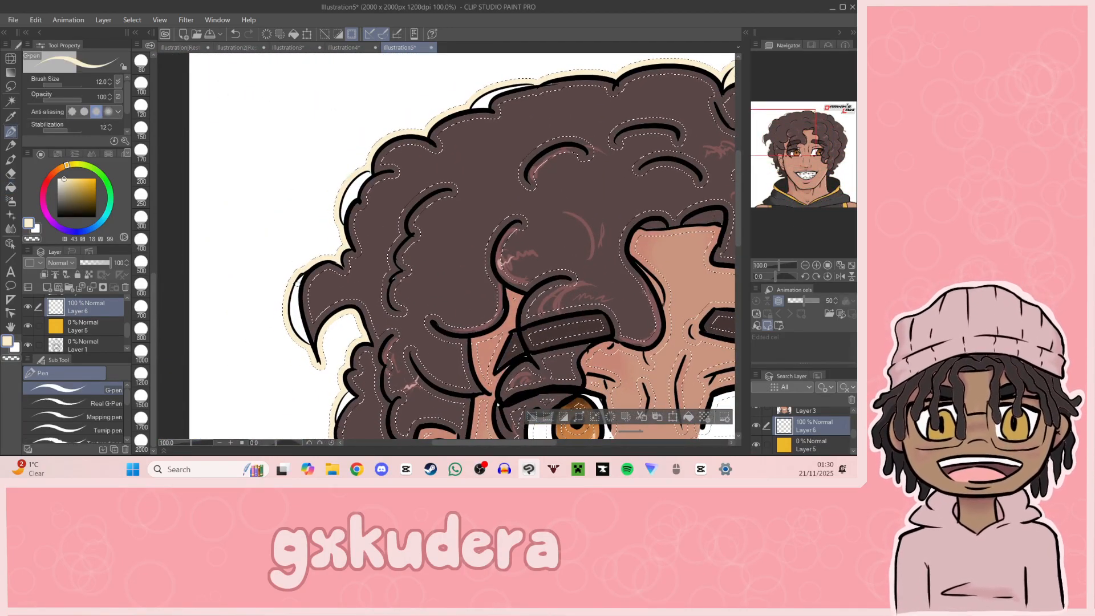
pyautogui.moveTo(153, 286); pyautogui.dragTo(170, 91)
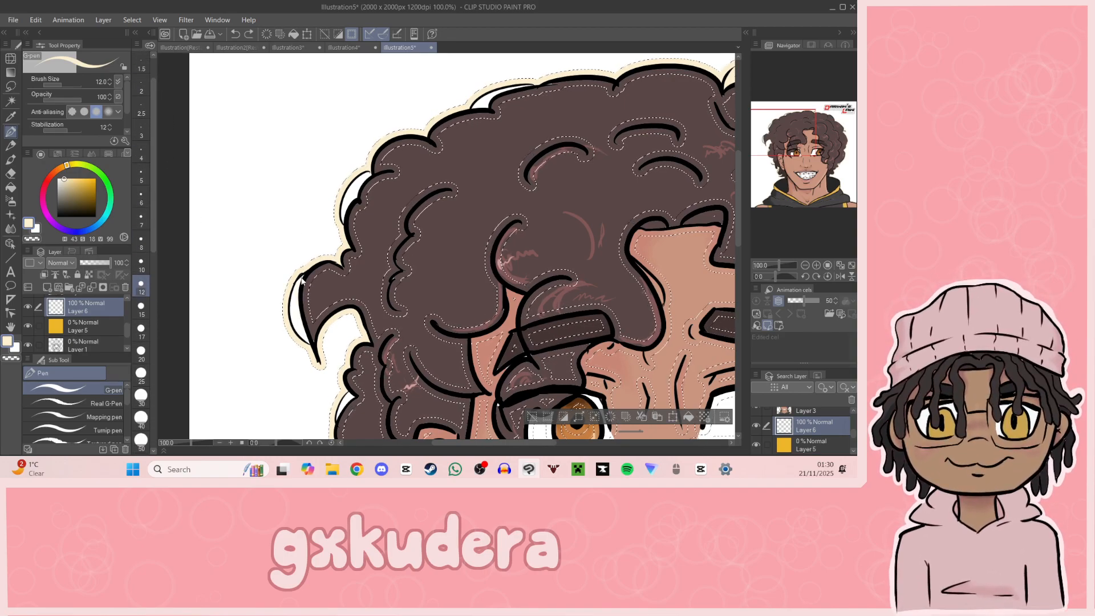
pyautogui.moveTo(300, 276); pyautogui.dragTo(312, 341)
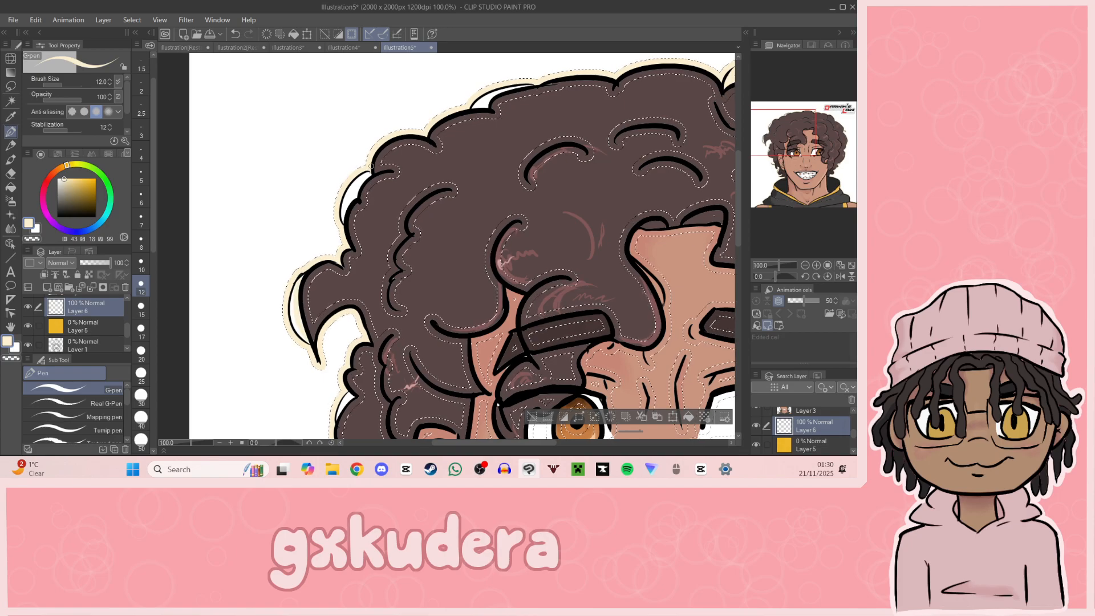
pyautogui.hotkey('ctrl', 'z')
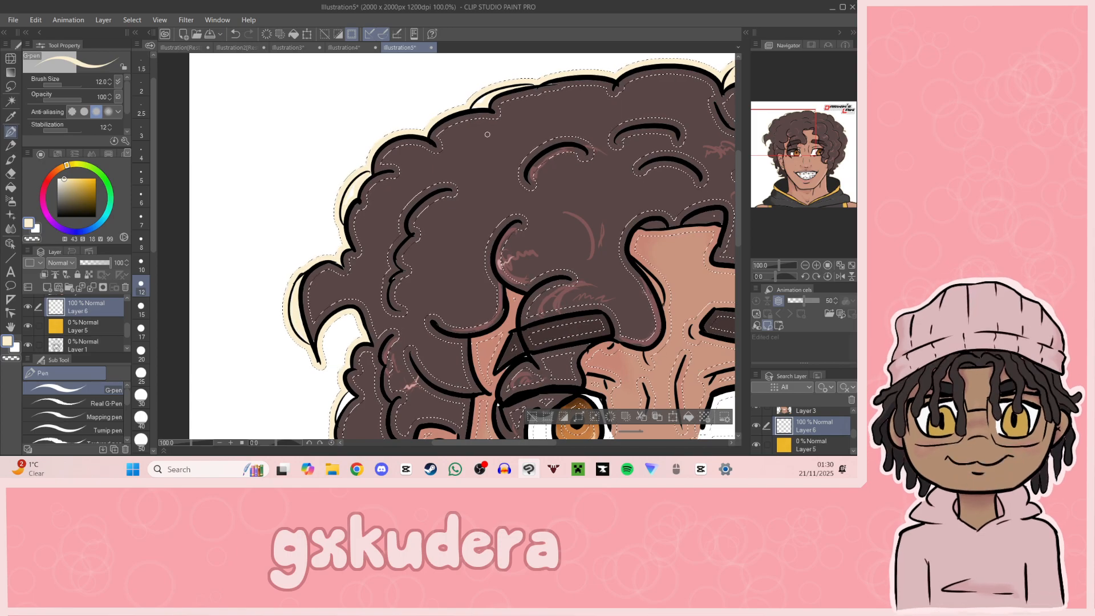
# Step: Expand the outline selection further with rounded corners and fill its outer edge with black on Layer 6
pyautogui.moveTo(778, 135); pyautogui.dragTo(769, 184)
pyautogui.click(599, 340)
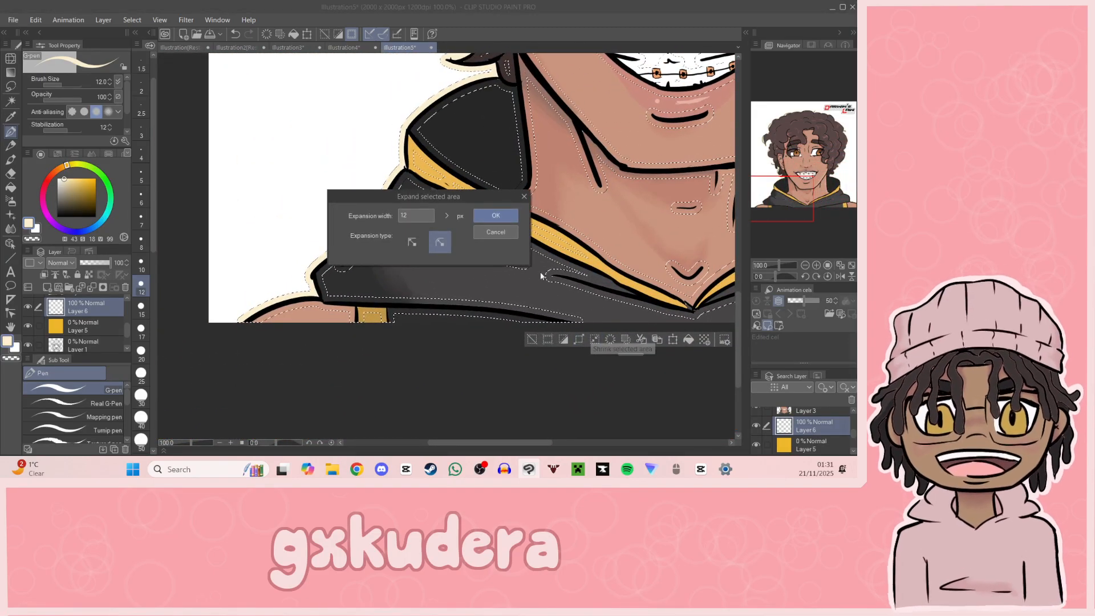
pyautogui.click(459, 203)
pyautogui.click(459, 203)
pyautogui.click(458, 203)
pyautogui.click(459, 203)
pyautogui.click(458, 203)
pyautogui.click(459, 203)
pyautogui.click(458, 203)
pyautogui.click(492, 217)
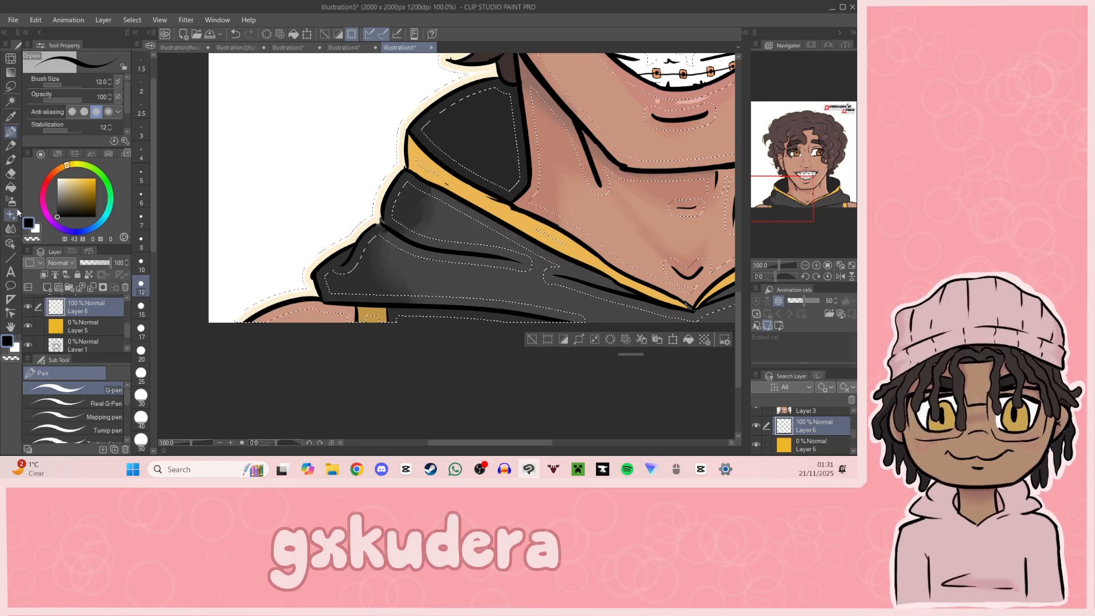
pyautogui.press('g')
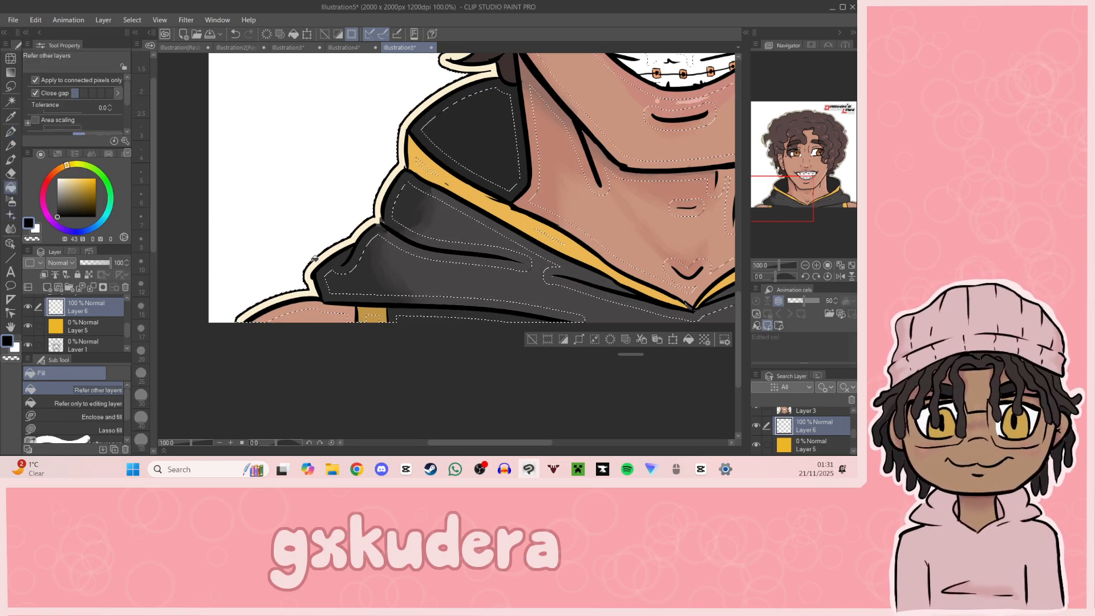
pyautogui.moveTo(785, 178); pyautogui.dragTo(798, 136)
# Step: Pick the cream from the outline as the drawing colour for the Fill tool and clear the selection
pyautogui.press('i')
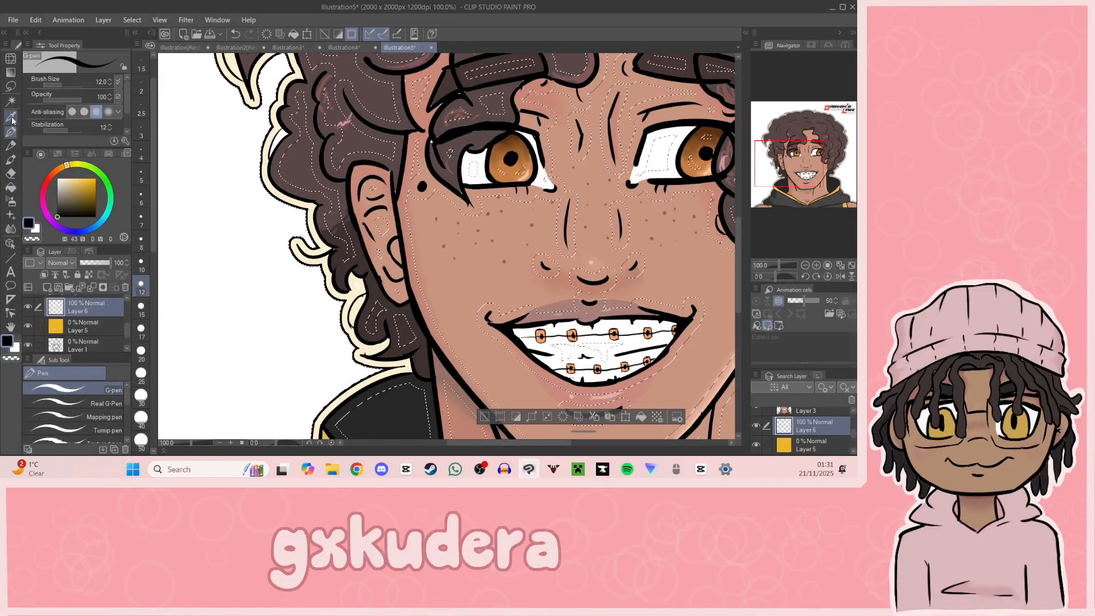
pyautogui.click(273, 134)
pyautogui.press('g')
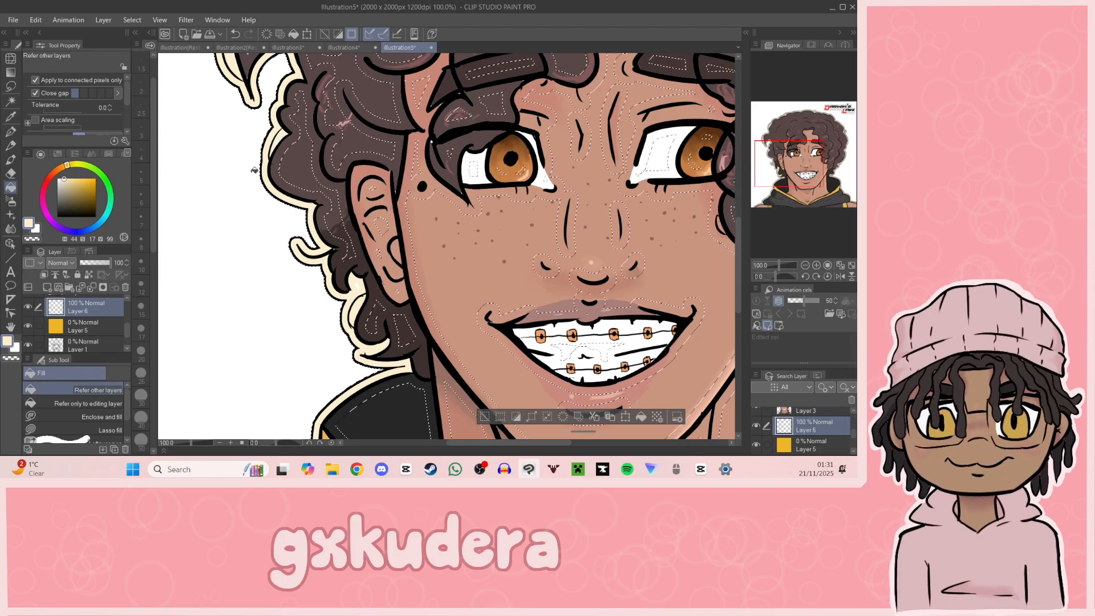
pyautogui.click(805, 265)
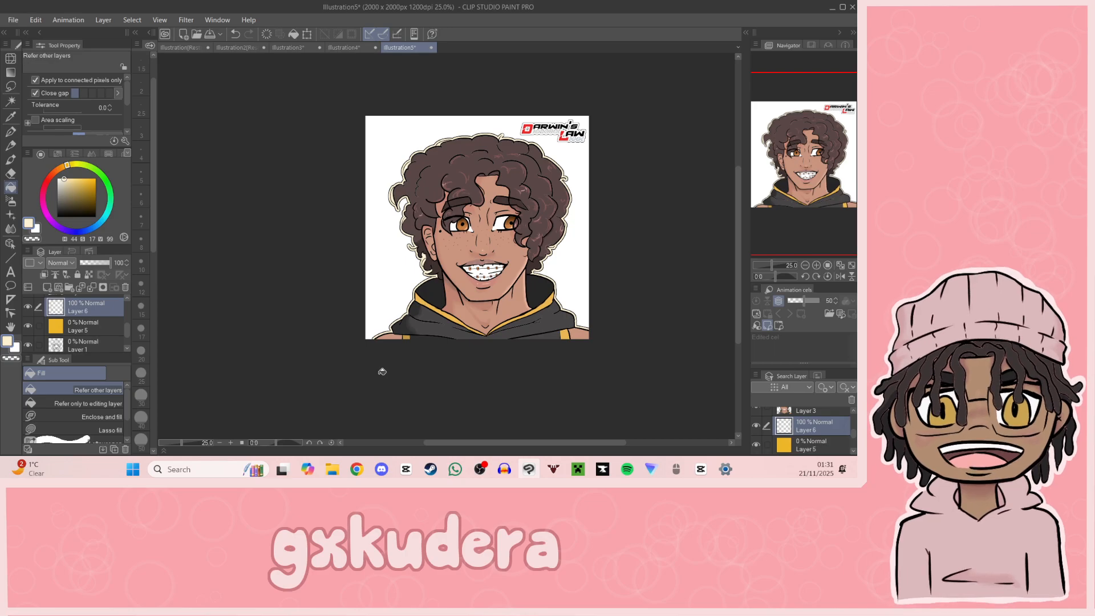
# Step: Restore the yellow background on Layer 5 to 100 opacity and view the whole outlined portrait
pyautogui.click(99, 325)
pyautogui.moveTo(94, 263); pyautogui.dragTo(128, 262)
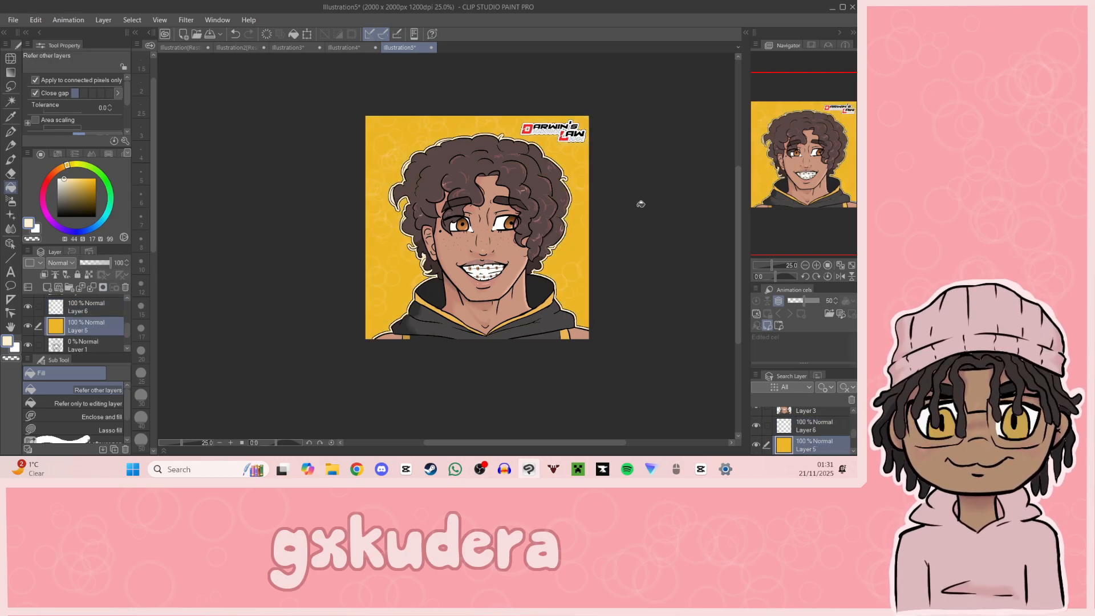
pyautogui.moveTo(590, 193); pyautogui.dragTo(535, 203)
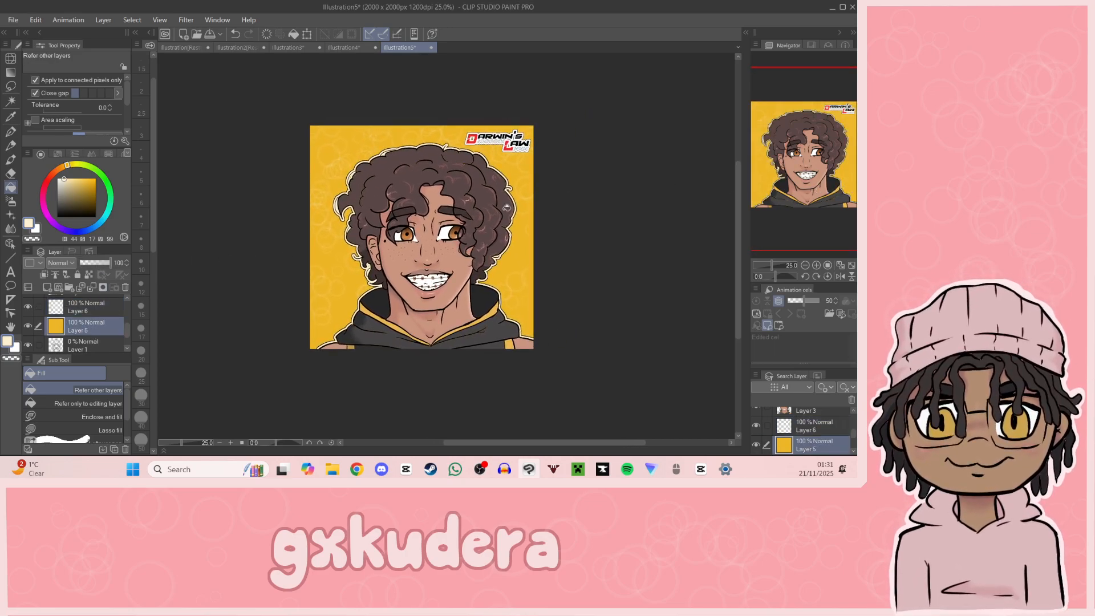
# Step: Set the opacity of Layers 6, 5, 3, 4 and 2 to 0, leaving the Darwin's Law Logo layer at 100
pyautogui.click(59, 303)
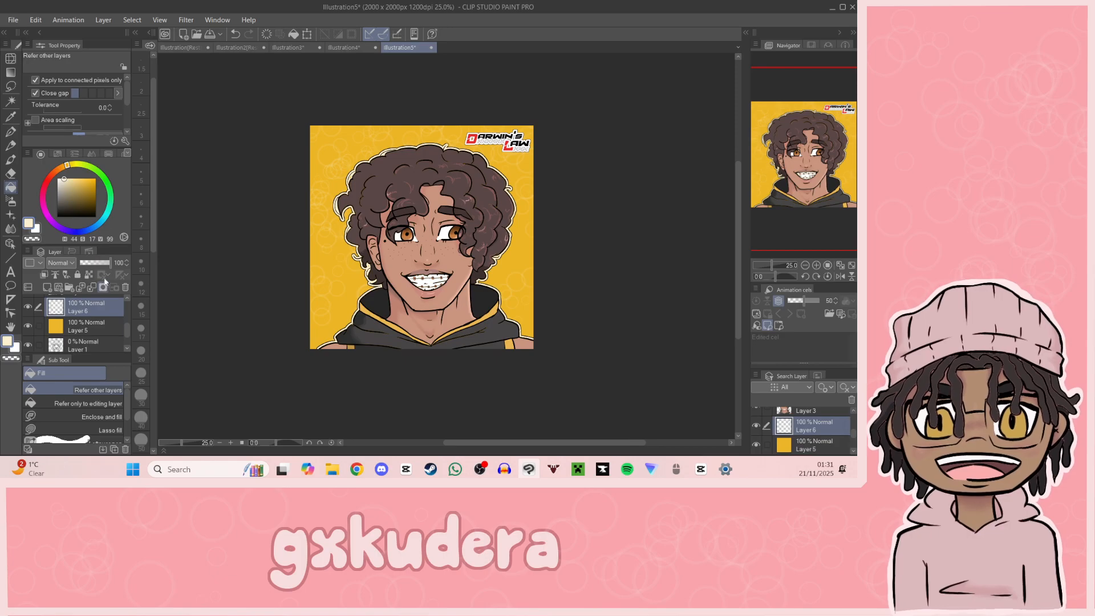
pyautogui.click(94, 326)
pyautogui.moveTo(110, 268); pyautogui.dragTo(46, 296)
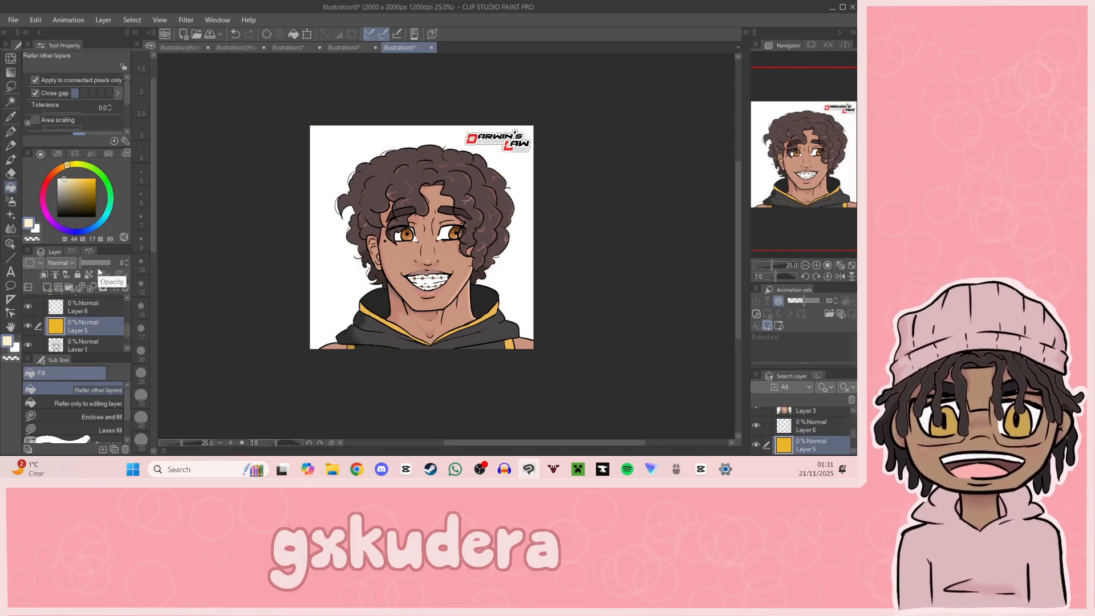
pyautogui.scroll(2, 127, 334)
pyautogui.moveTo(110, 263); pyautogui.dragTo(78, 263)
pyautogui.click(94, 307)
pyautogui.moveTo(126, 319); pyautogui.dragTo(126, 308)
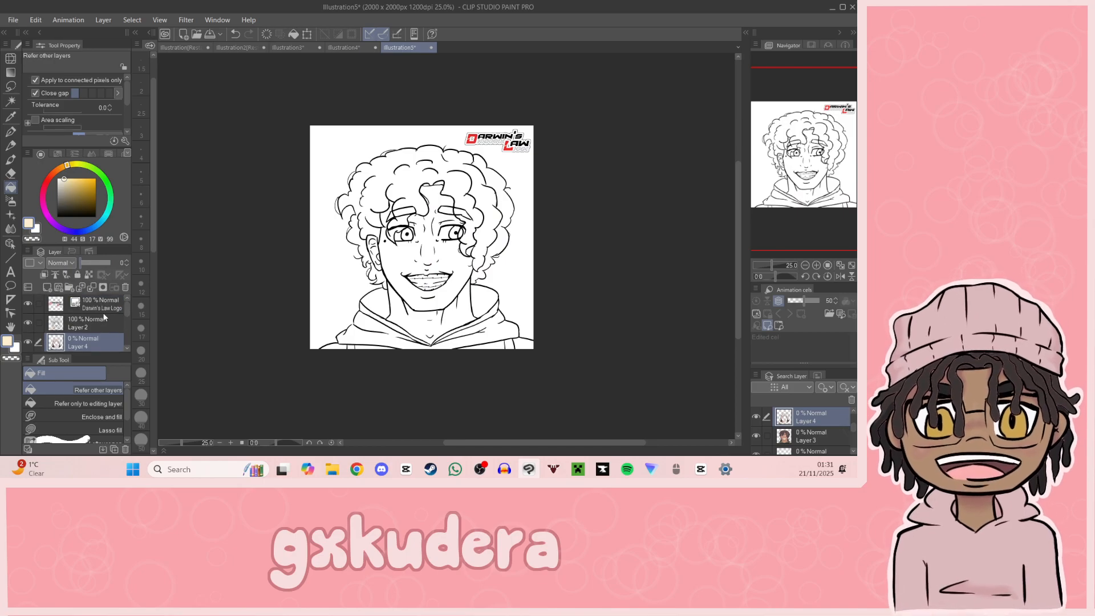
pyautogui.click(98, 322)
pyautogui.moveTo(108, 263); pyautogui.dragTo(79, 263)
# Step: Replace the old yellow background and outline layers with an empty Layer 5 above Layer 1, choosing a light orange drawing colour
pyautogui.moveTo(126, 312); pyautogui.dragTo(126, 337)
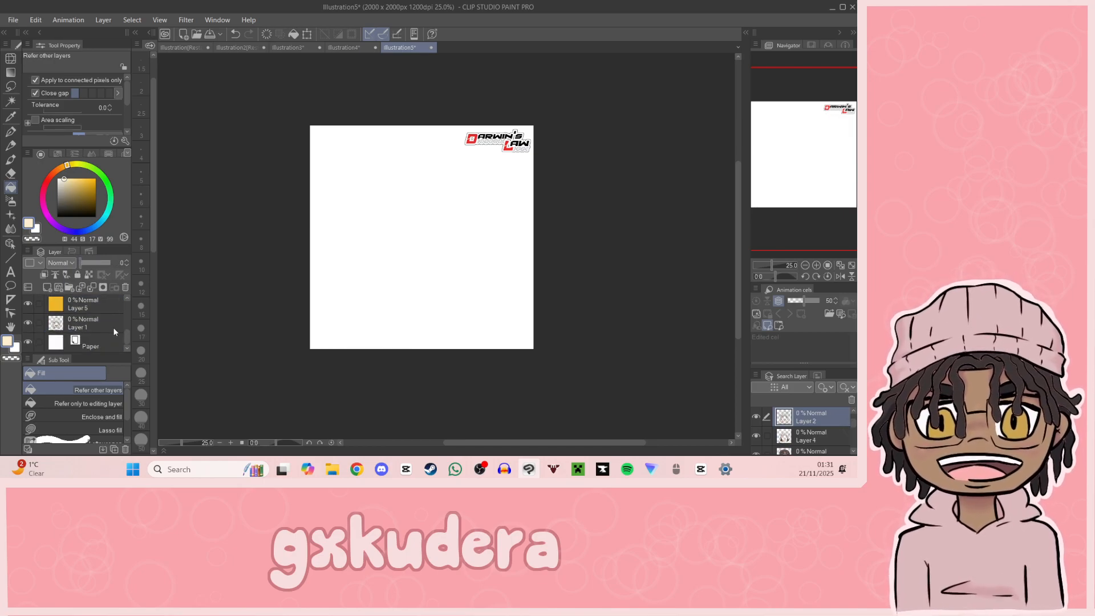
pyautogui.click(109, 305)
pyautogui.click(63, 166)
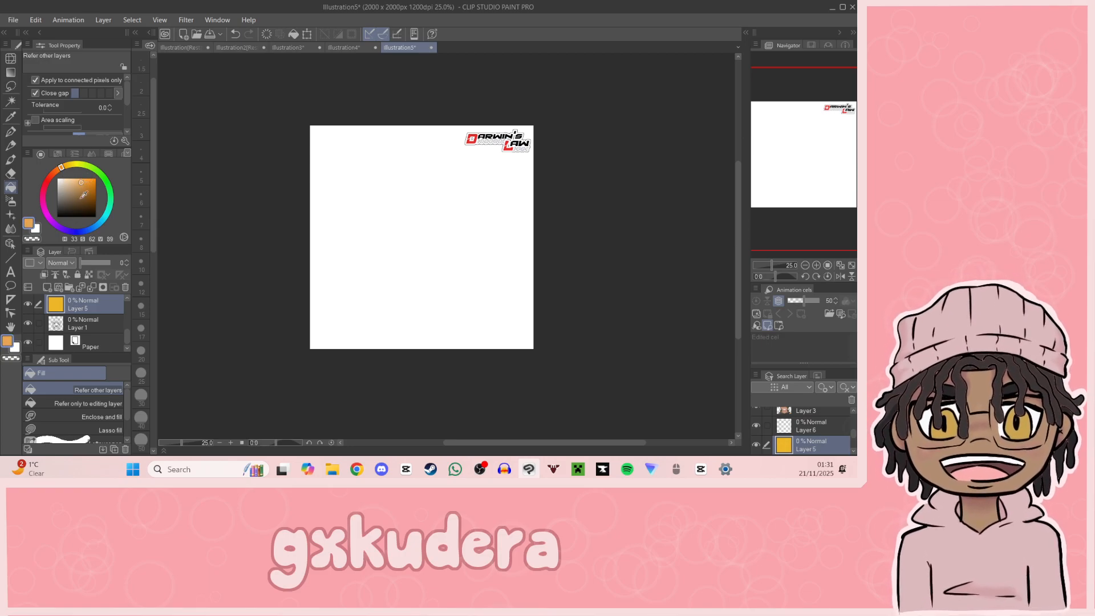
pyautogui.click(122, 285)
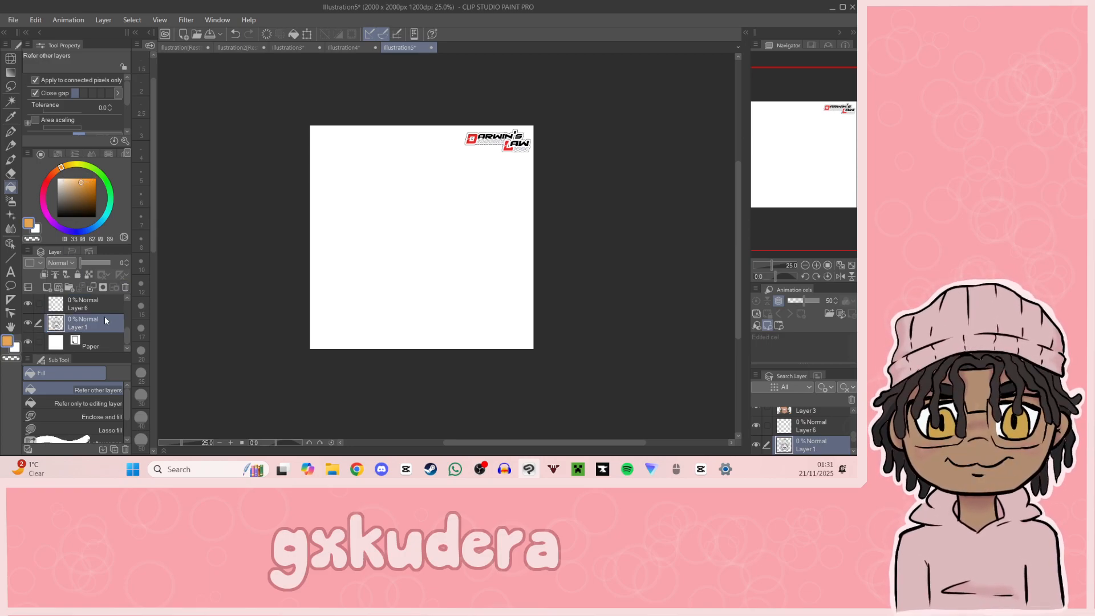
pyautogui.hotkey('ctrl', 'z')
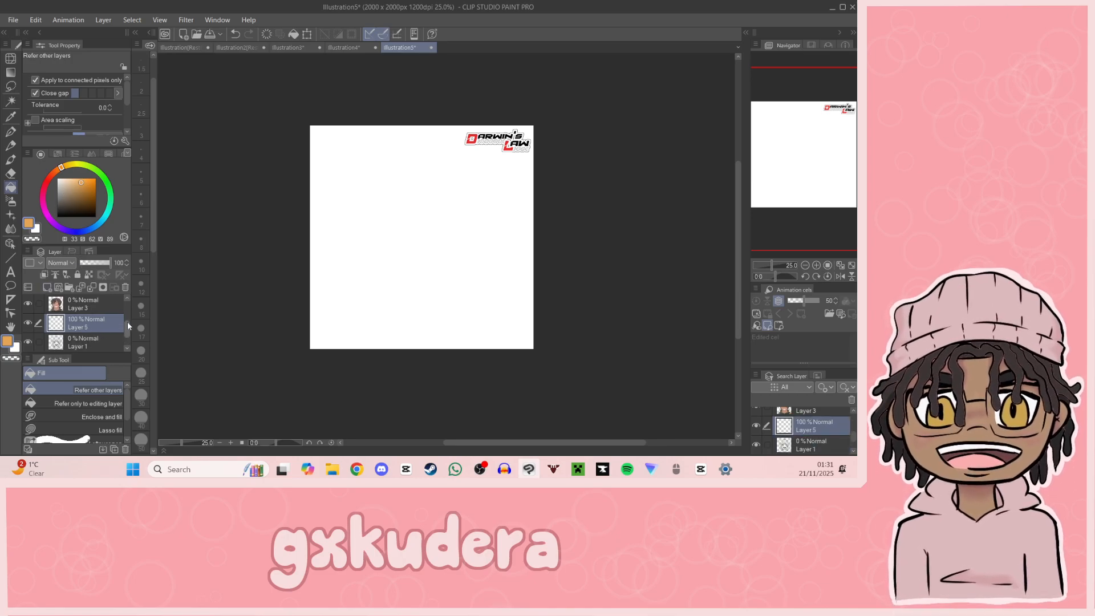
# Step: Set the Darwin's Law Logo layer's opacity to 0 and fill the empty Layer 5 with orange
pyautogui.scroll(3, 107, 309)
pyautogui.click(106, 309)
pyautogui.moveTo(101, 264); pyautogui.dragTo(66, 268)
pyautogui.scroll(-2, 109, 319)
pyautogui.click(92, 328)
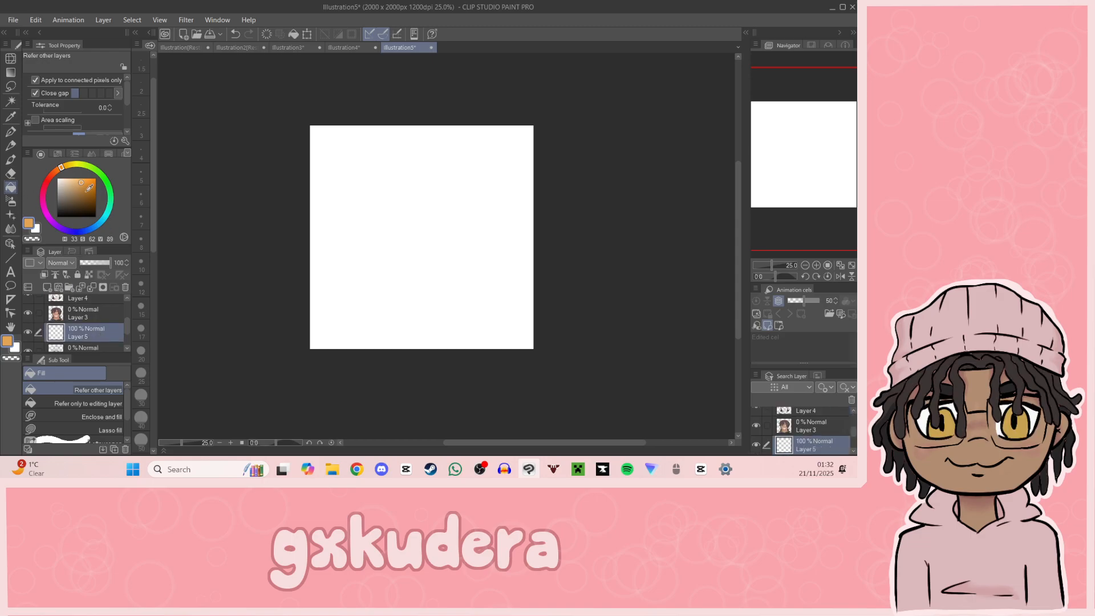
pyautogui.click(315, 240)
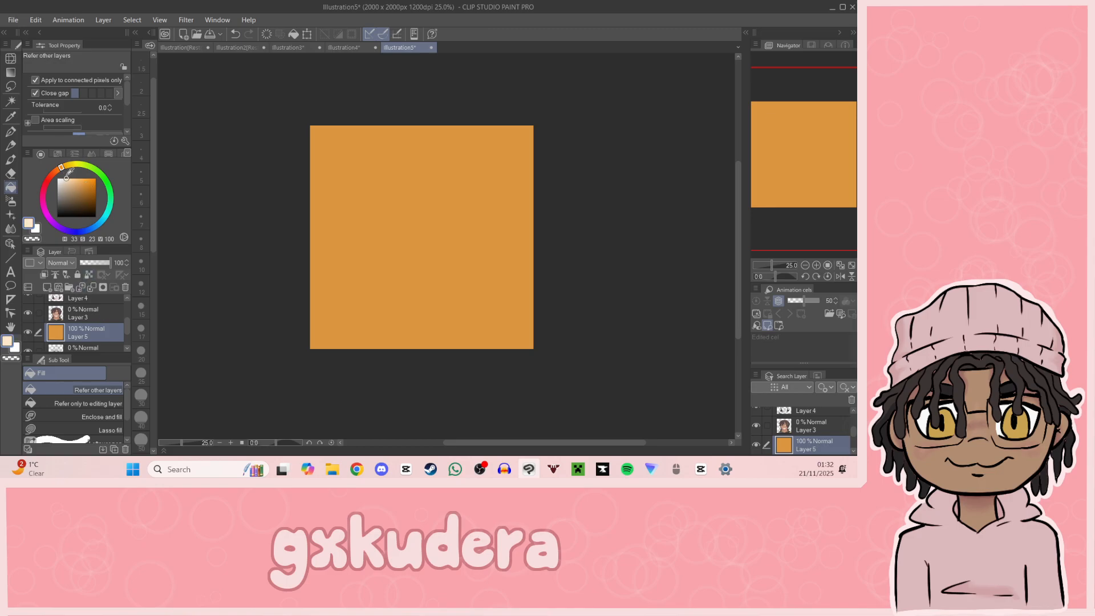
# Step: Scatter cream rings over the whole orange background with the "soft" circle effect brush
pyautogui.click(13, 202)
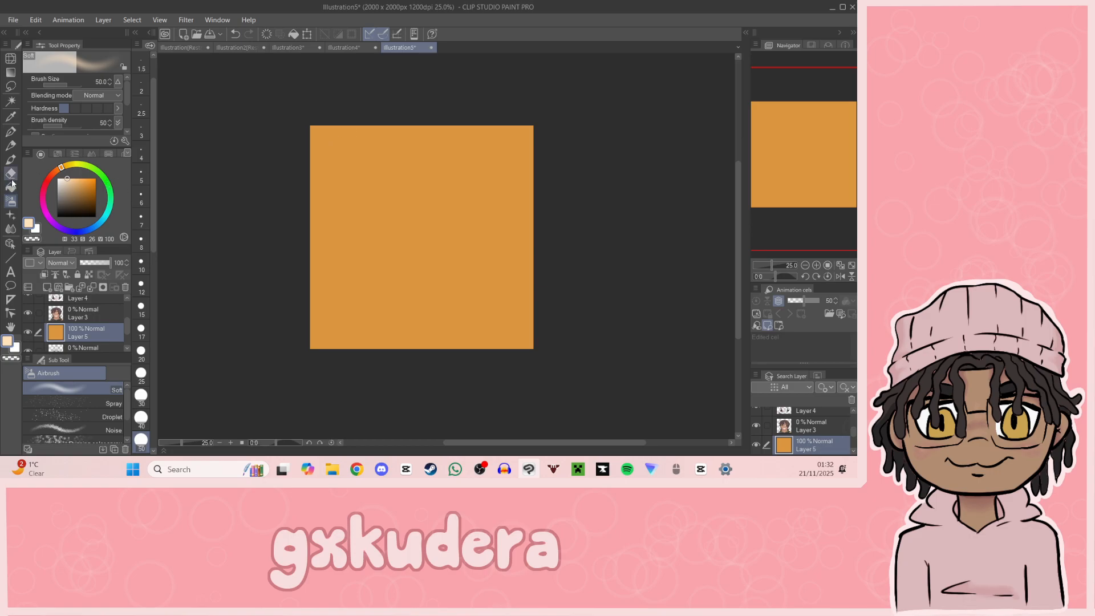
pyautogui.click(11, 216)
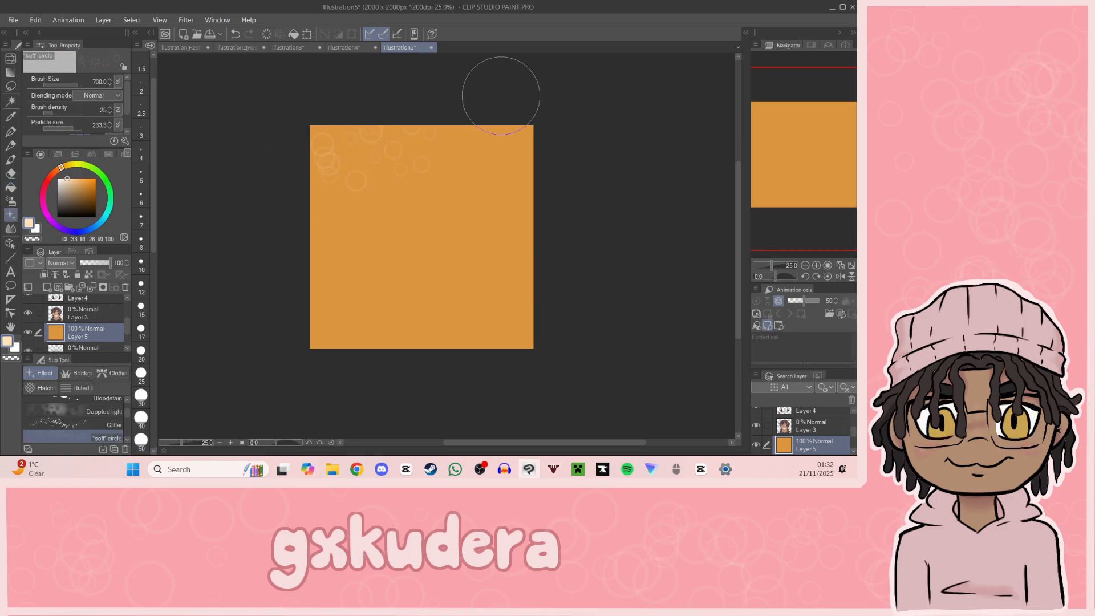
pyautogui.moveTo(532, 134); pyautogui.dragTo(567, 313)
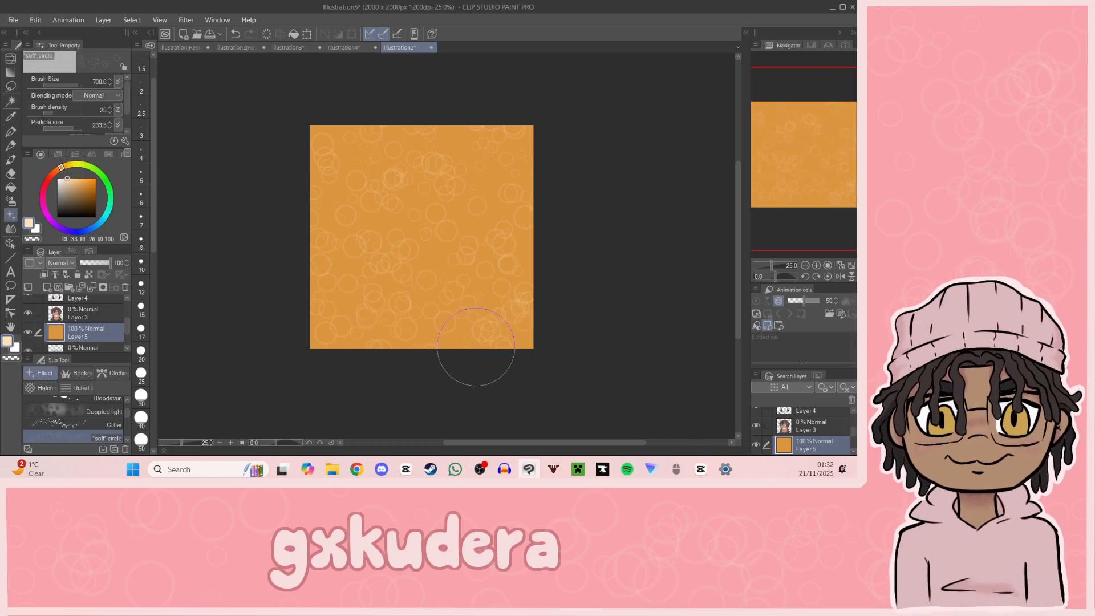
# Step: Set the opacity of Layers 3, 4 and 2 to 100 to bring back the coloured portrait and its line art
pyautogui.click(91, 313)
pyautogui.moveTo(96, 261); pyautogui.dragTo(113, 263)
pyautogui.moveTo(128, 334); pyautogui.dragTo(128, 326)
pyautogui.click(103, 318)
pyautogui.moveTo(96, 263); pyautogui.dragTo(116, 263)
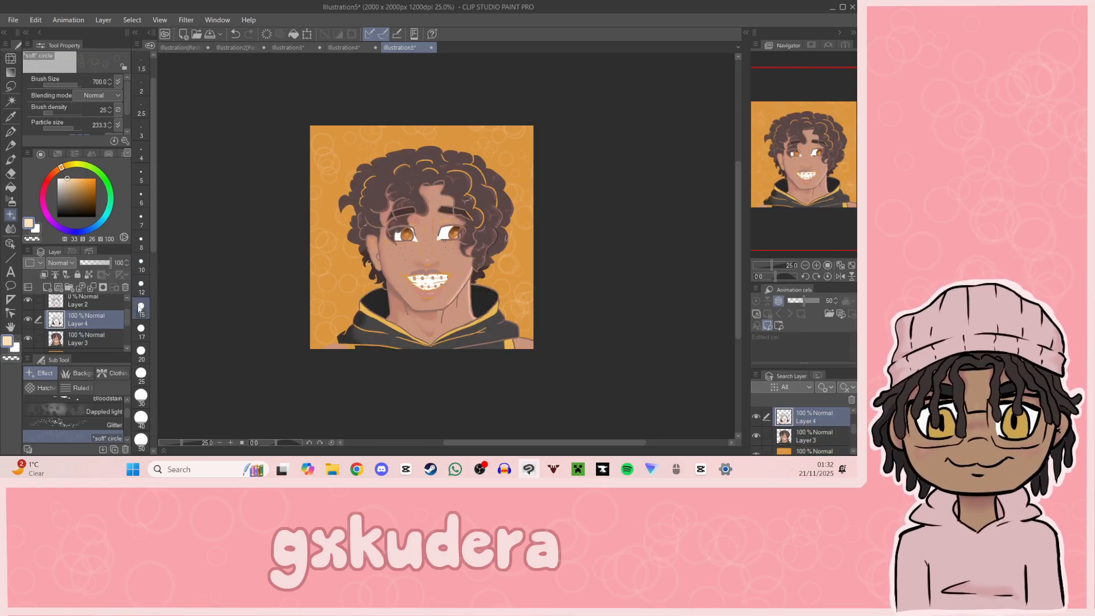
pyautogui.moveTo(126, 317); pyautogui.dragTo(126, 311)
pyautogui.click(95, 326)
pyautogui.moveTo(98, 264); pyautogui.dragTo(151, 270)
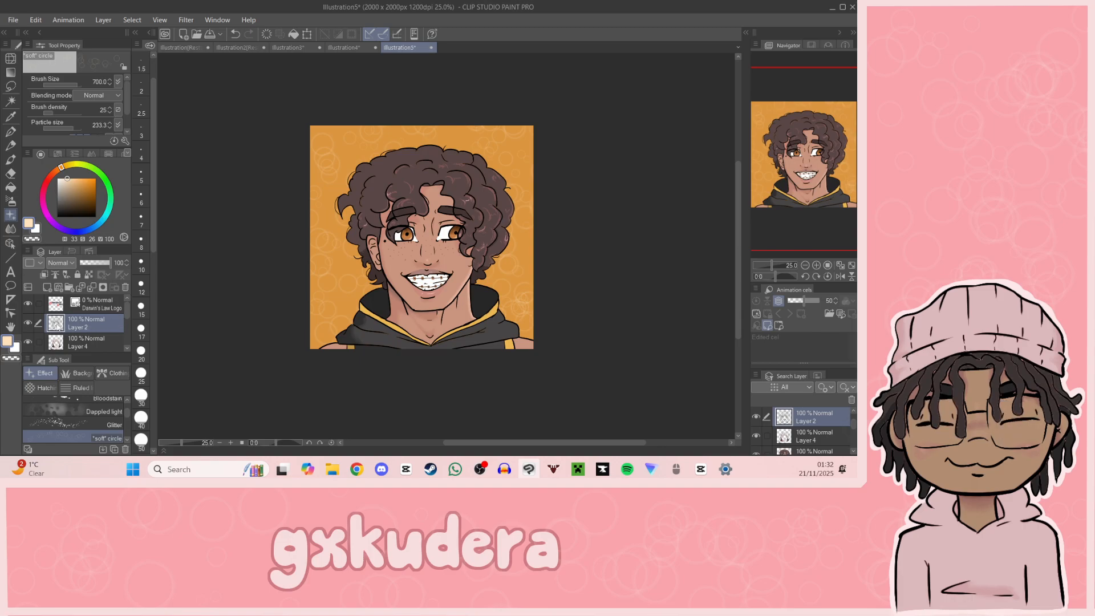
# Step: Create a selection from Layer 2's line art and add a new layer directly above the orange background layer
pyautogui.rightClick(60, 323)
pyautogui.moveTo(117, 396)
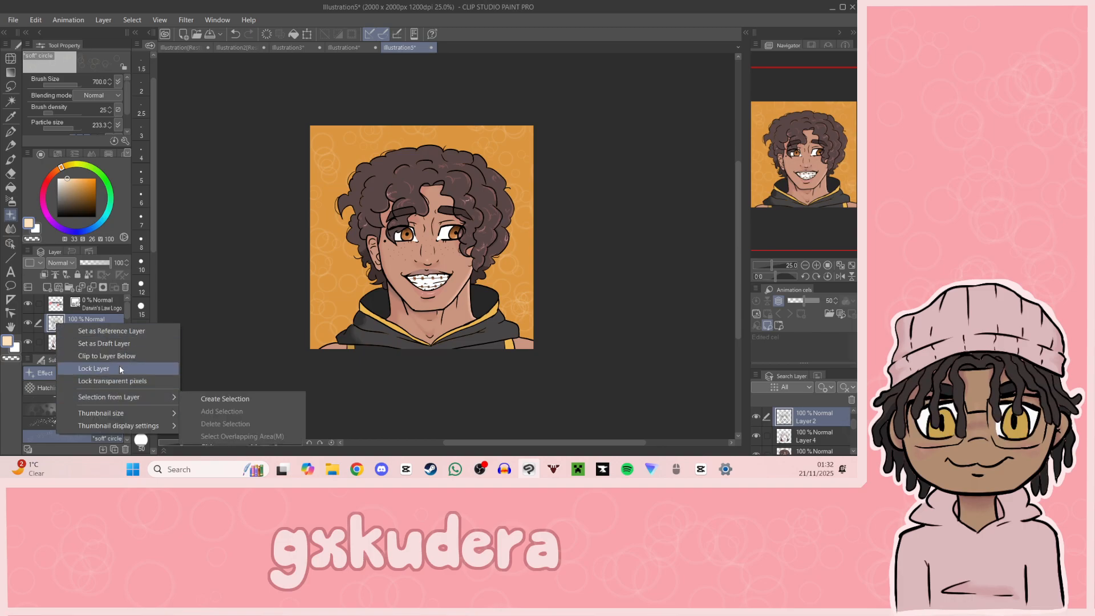
pyautogui.click(196, 393)
pyautogui.scroll(-3, 103, 334)
pyautogui.click(96, 326)
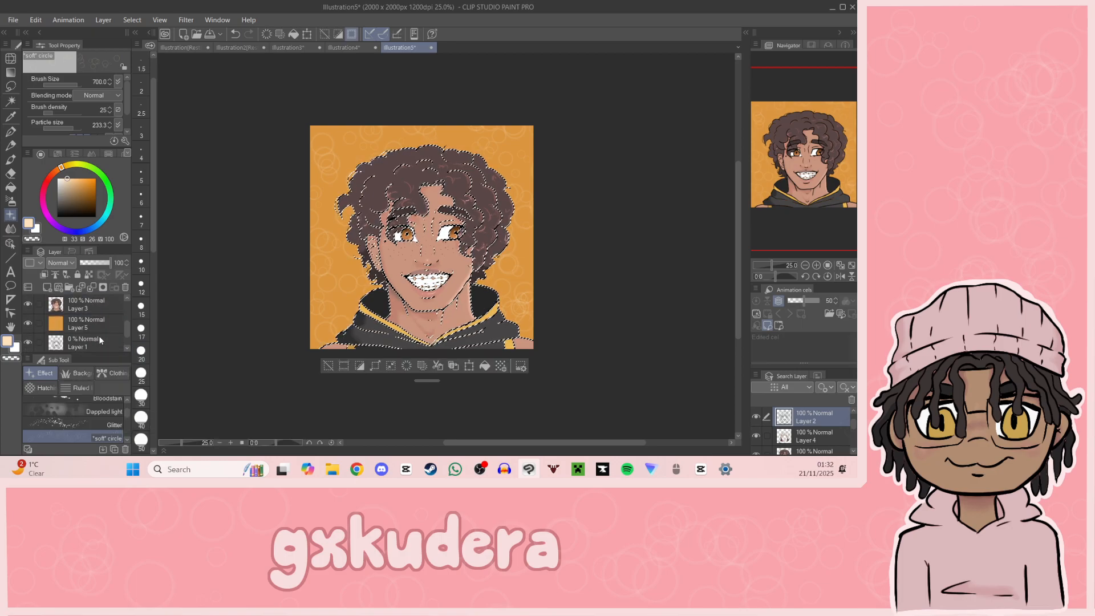
pyautogui.click(48, 287)
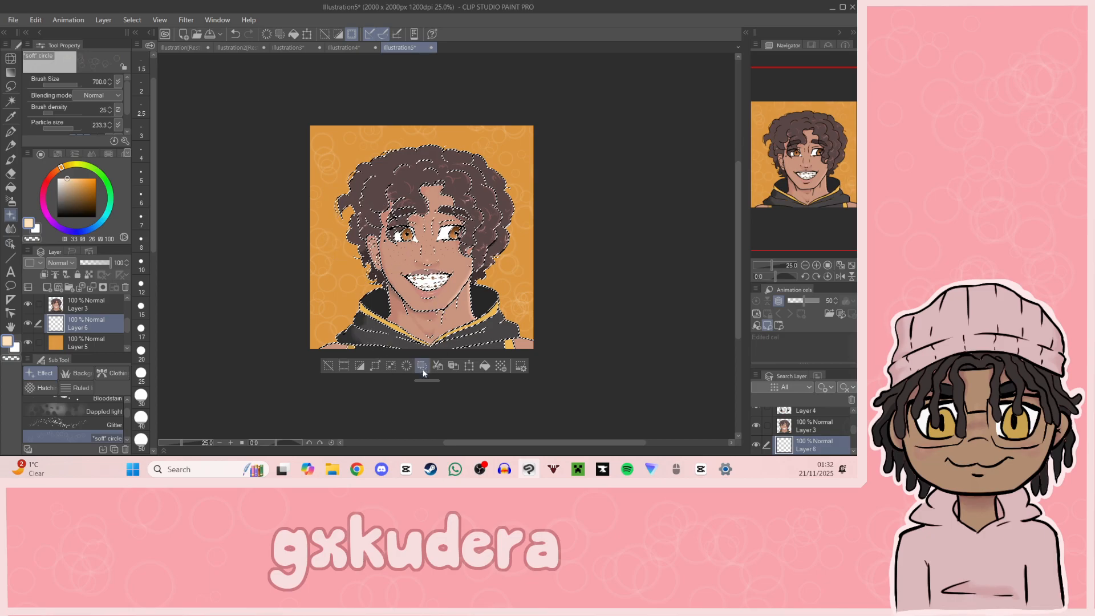
# Step: Expand the line-art selection with the rounded-corner expansion type
pyautogui.click(380, 368)
pyautogui.click(450, 217)
pyautogui.click(461, 195)
pyautogui.click(461, 195)
pyautogui.click(461, 195)
pyautogui.click(460, 195)
pyautogui.click(461, 195)
pyautogui.click(460, 195)
pyautogui.click(461, 196)
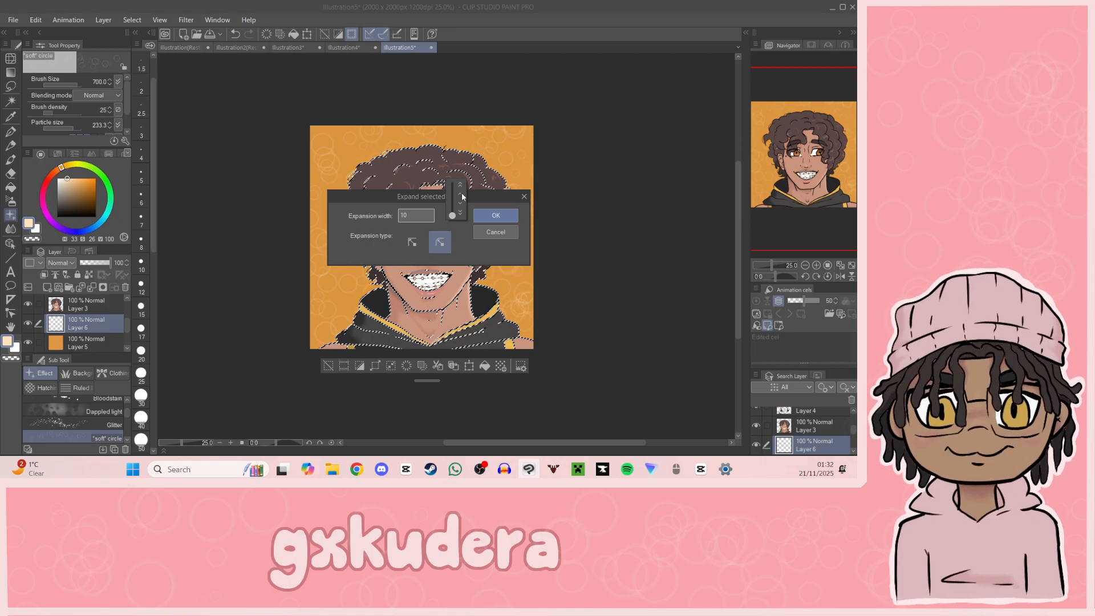
pyautogui.click(499, 217)
pyautogui.click(502, 220)
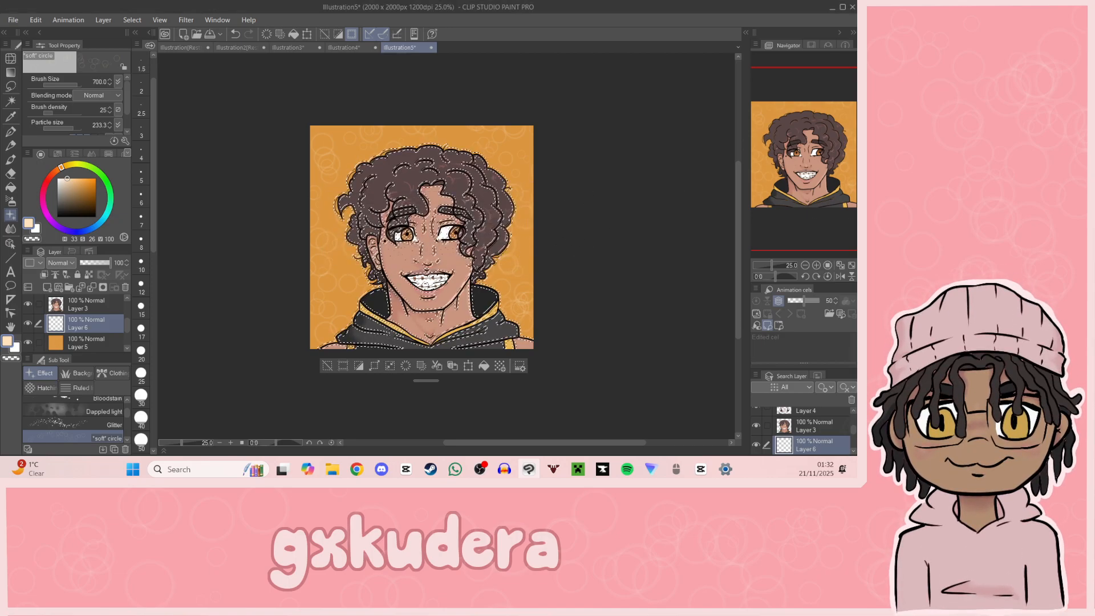
# Step: Set Layer 5's opacity to 0 and fill the expanded selection around the hair and hoodie with cream on Layer 6
pyautogui.click(816, 265)
pyautogui.click(816, 265)
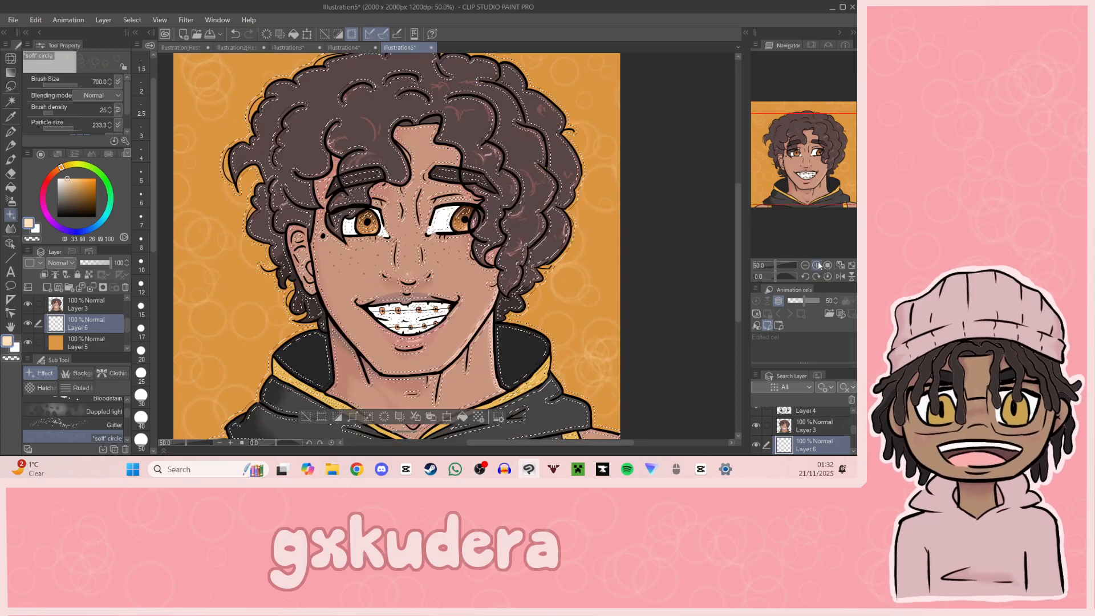
pyautogui.moveTo(801, 206); pyautogui.dragTo(787, 223)
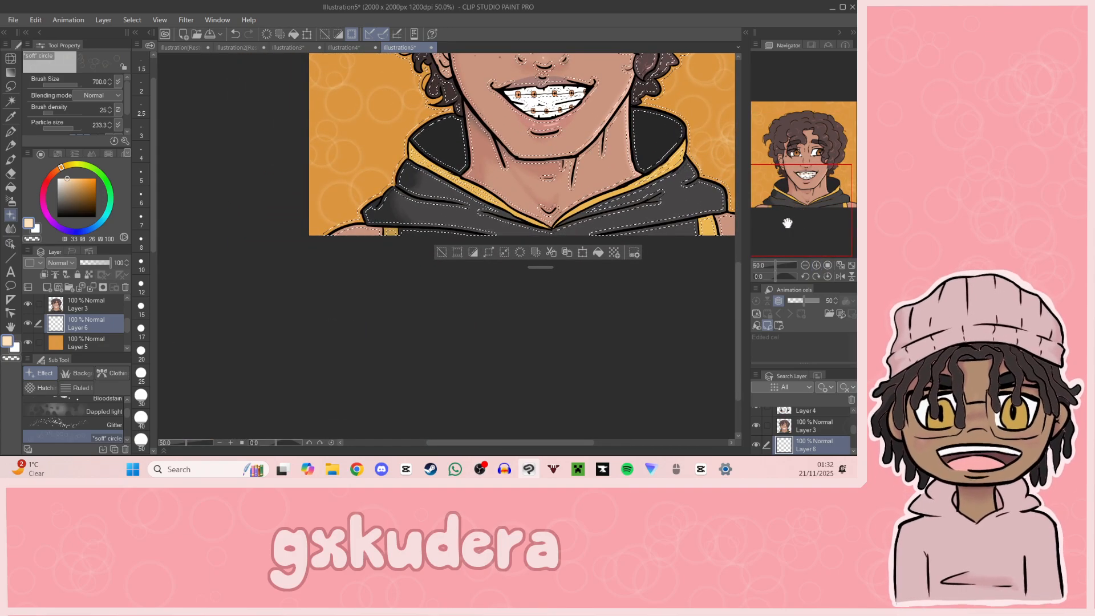
pyautogui.press('g')
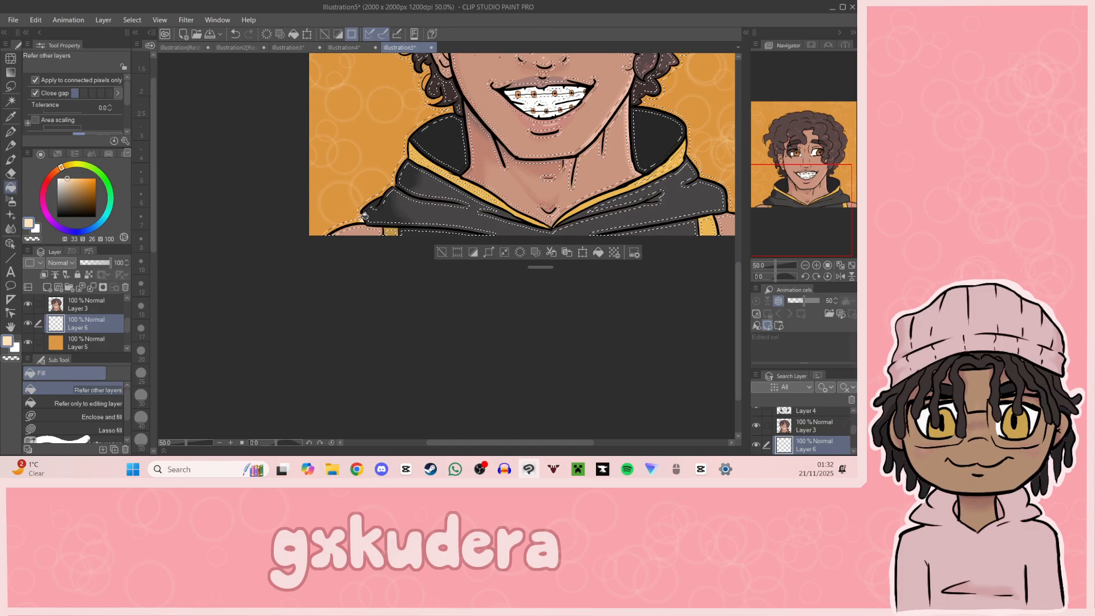
pyautogui.click(86, 342)
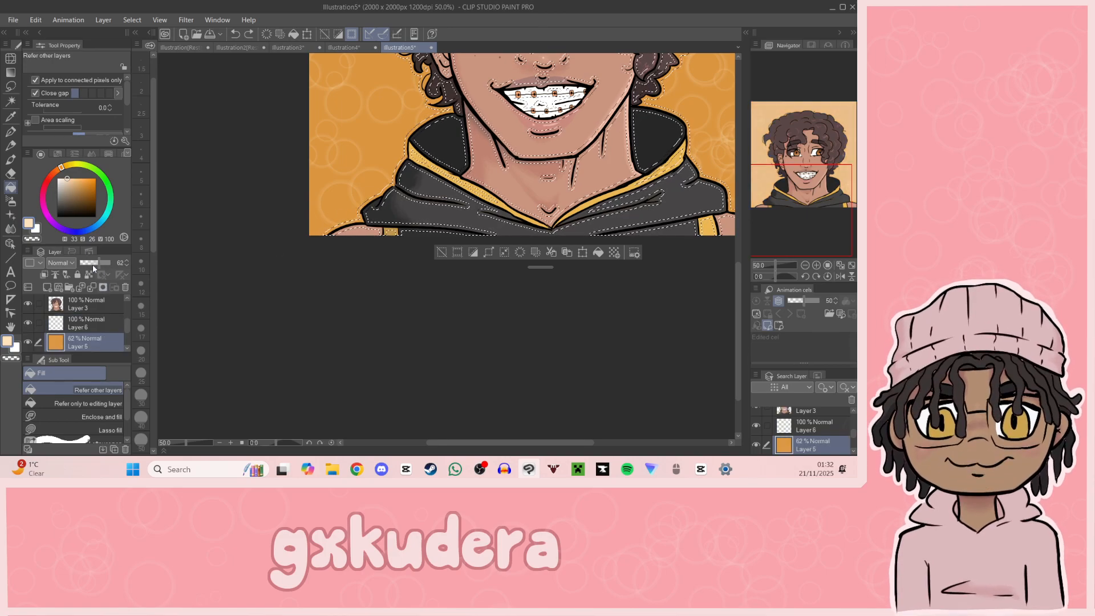
pyautogui.moveTo(95, 266); pyautogui.dragTo(80, 263)
pyautogui.click(101, 319)
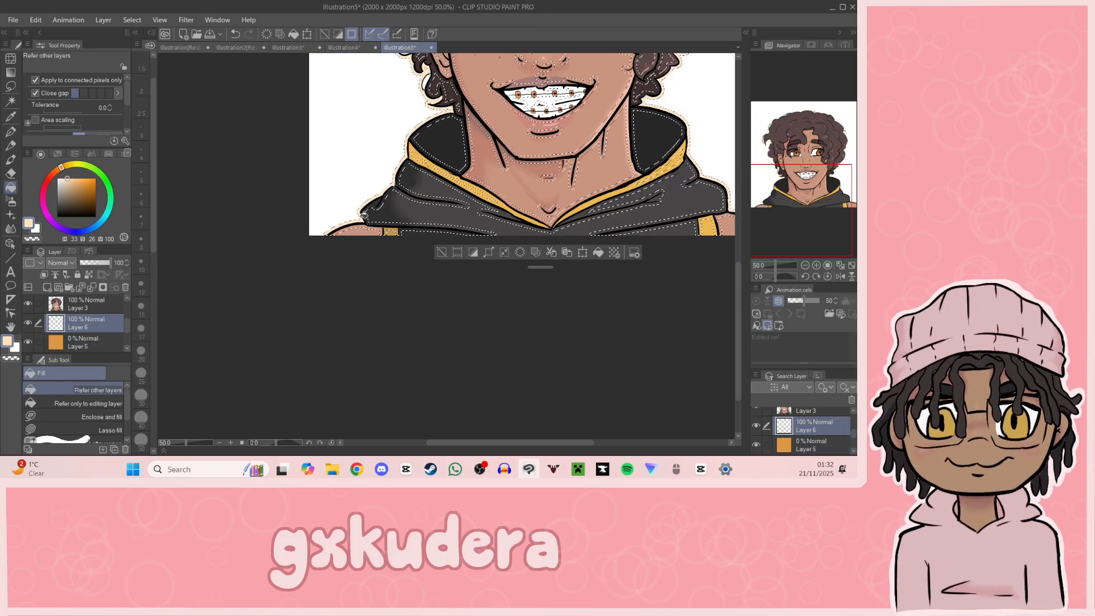
pyautogui.scroll(5, 423, 220)
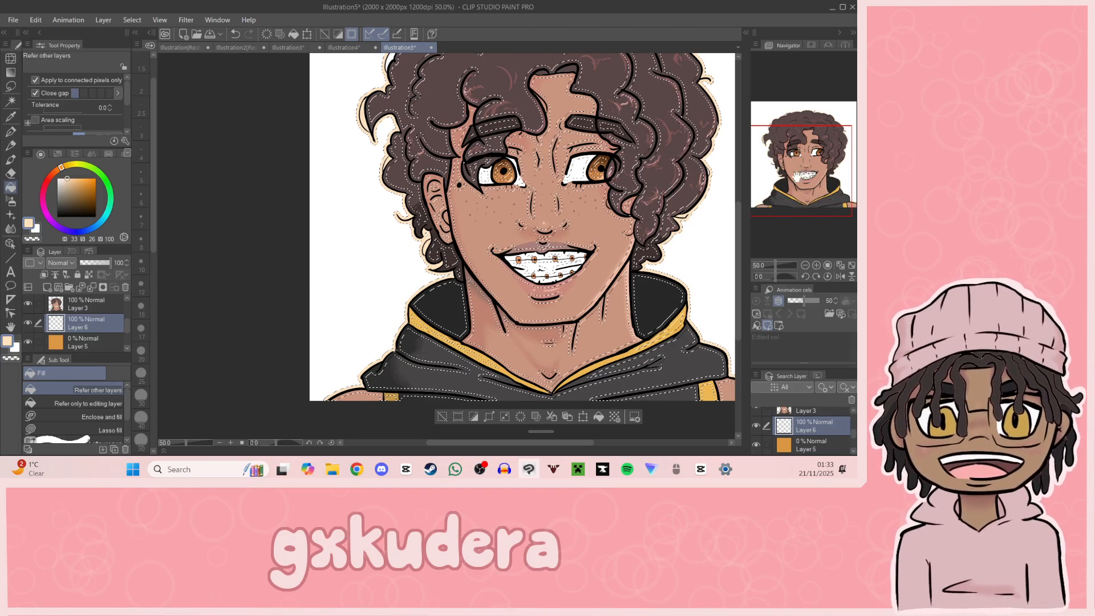
pyautogui.scroll(4, 406, 180)
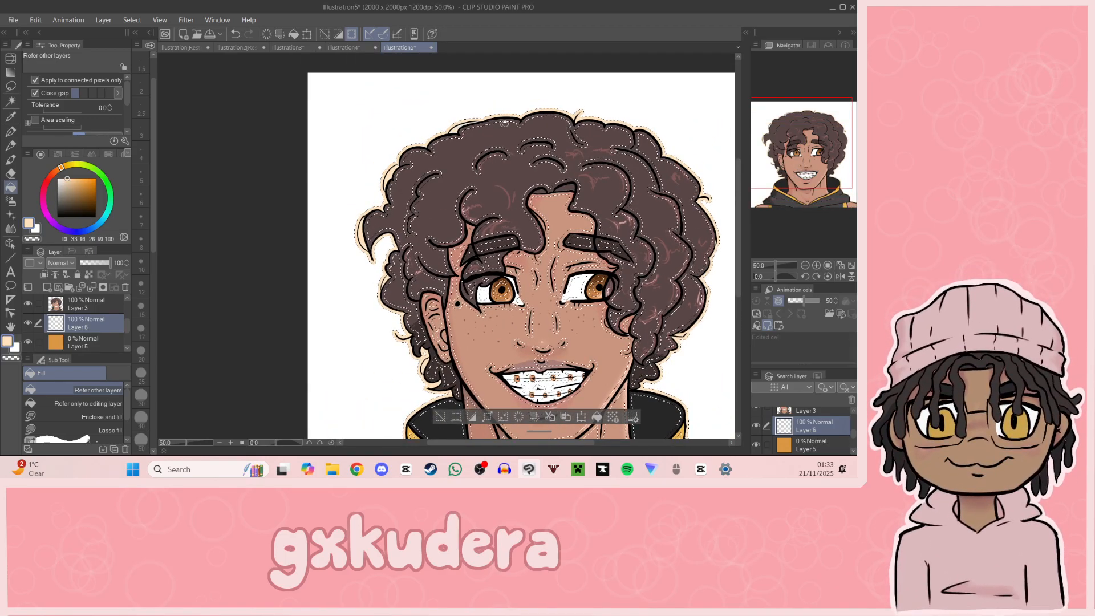
pyautogui.moveTo(781, 145); pyautogui.dragTo(783, 165)
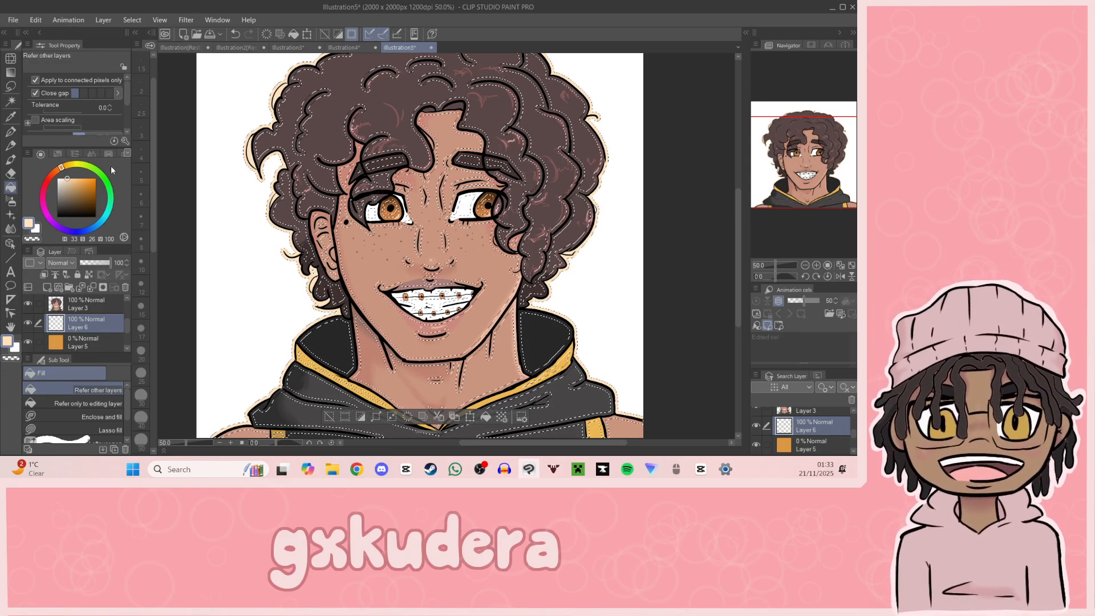
# Step: Make Layer 2 active and expand the outline selection further with rounded corners
pyautogui.press('p')
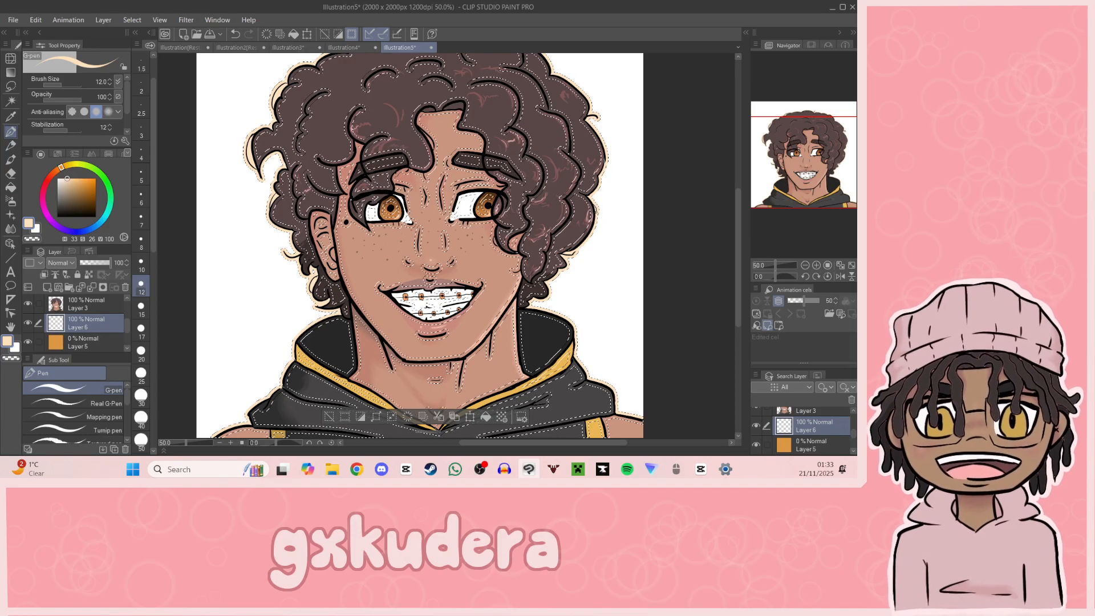
pyautogui.moveTo(808, 174); pyautogui.dragTo(820, 189)
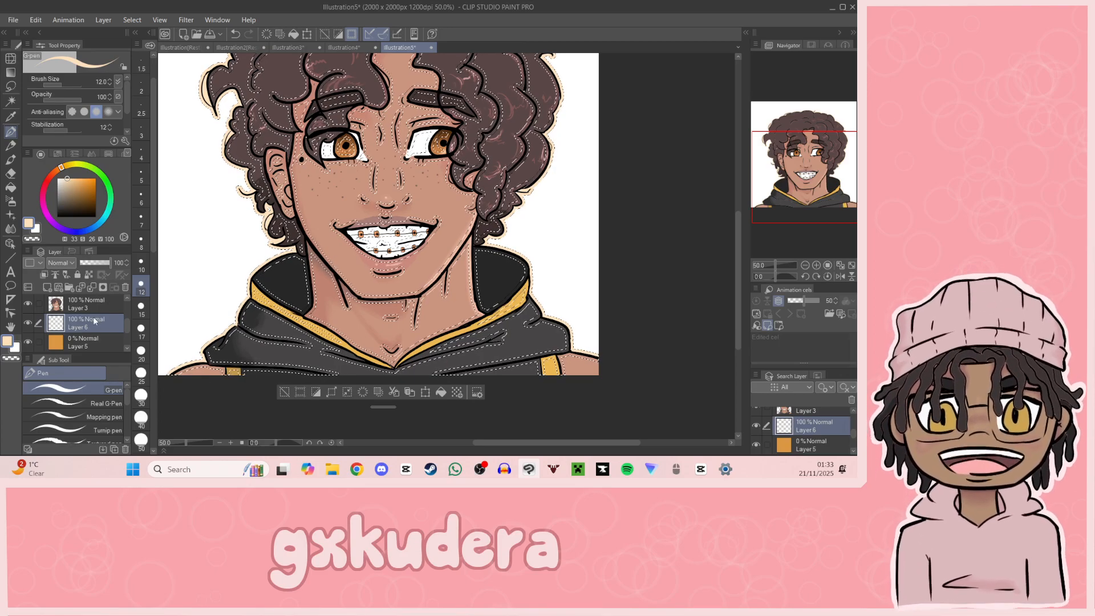
pyautogui.scroll(1, 117, 308)
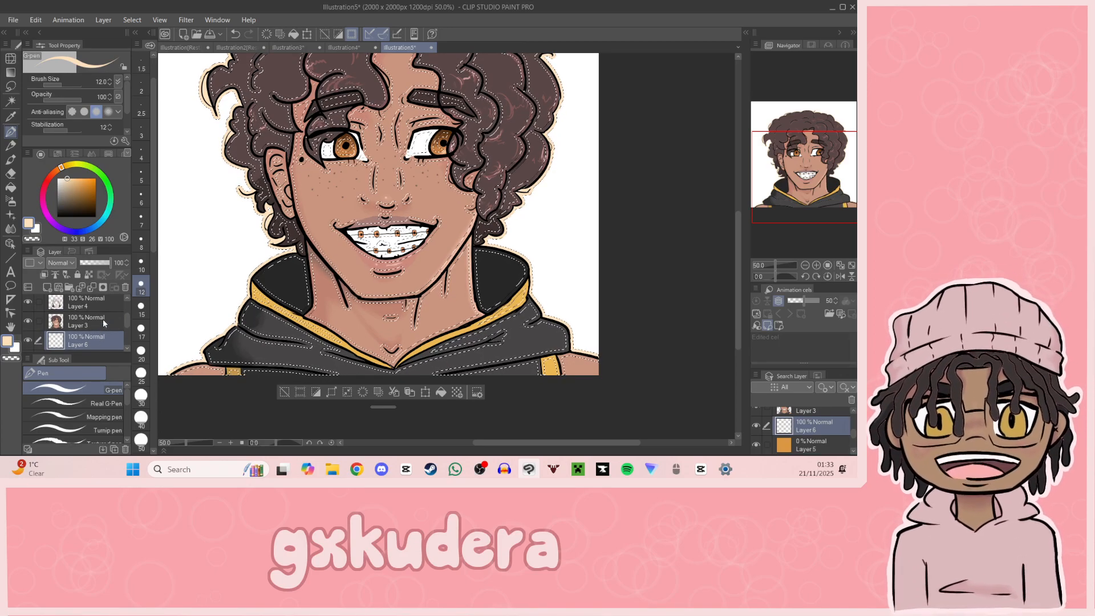
pyautogui.scroll(2, 67, 330)
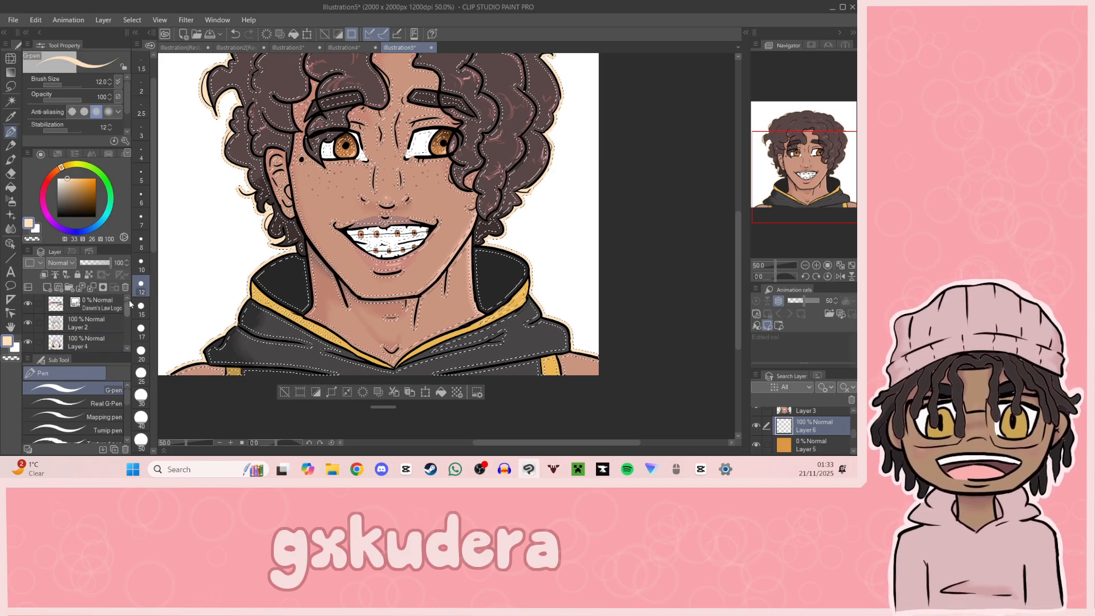
pyautogui.click(66, 318)
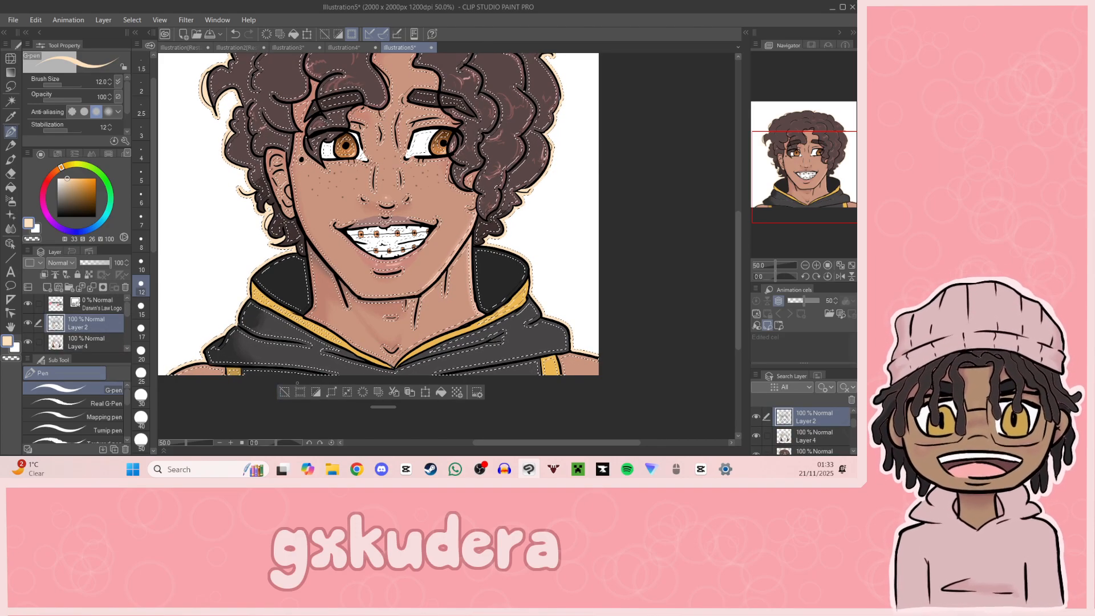
pyautogui.click(333, 392)
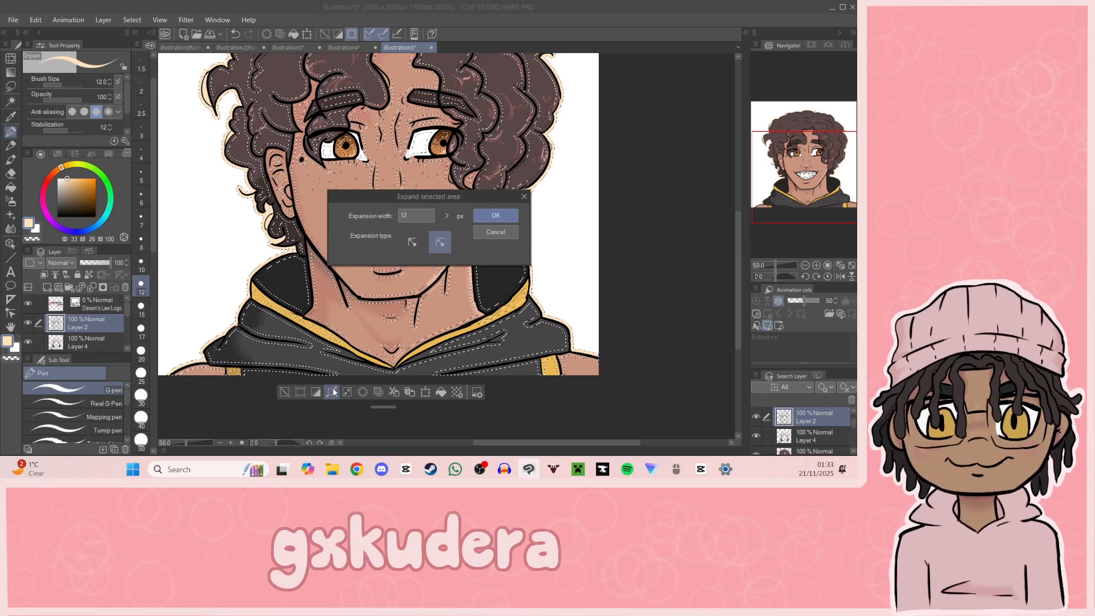
pyautogui.click(452, 208)
pyautogui.click(452, 208)
pyautogui.click(452, 209)
pyautogui.click(453, 209)
pyautogui.click(452, 209)
pyautogui.click(452, 208)
pyautogui.click(494, 217)
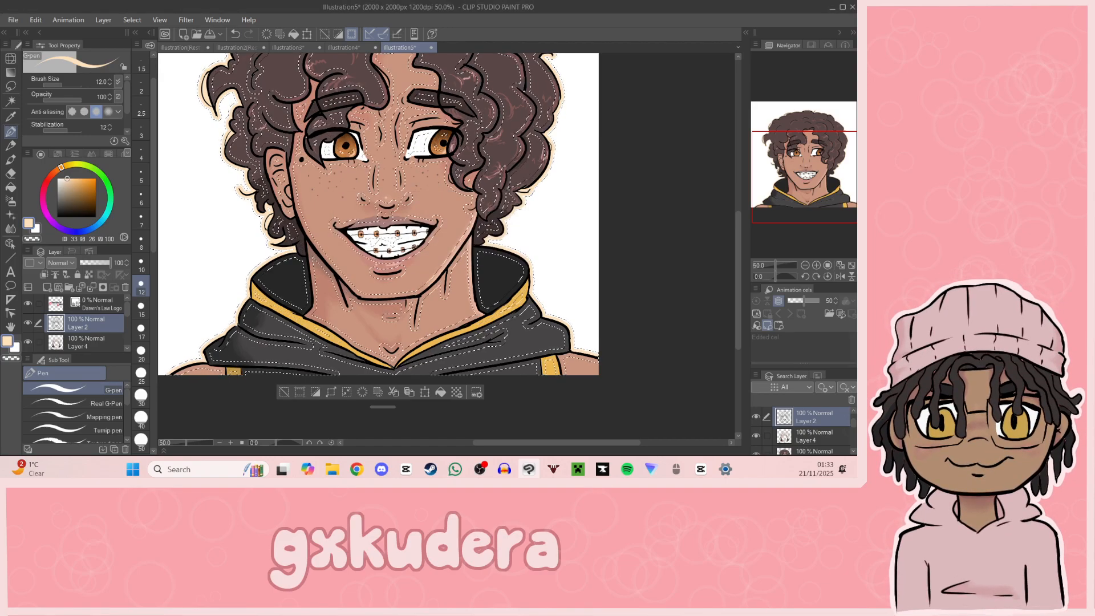
# Step: Choose black and fill the outer edge of the cream outline with it on Layer 2
pyautogui.click(57, 217)
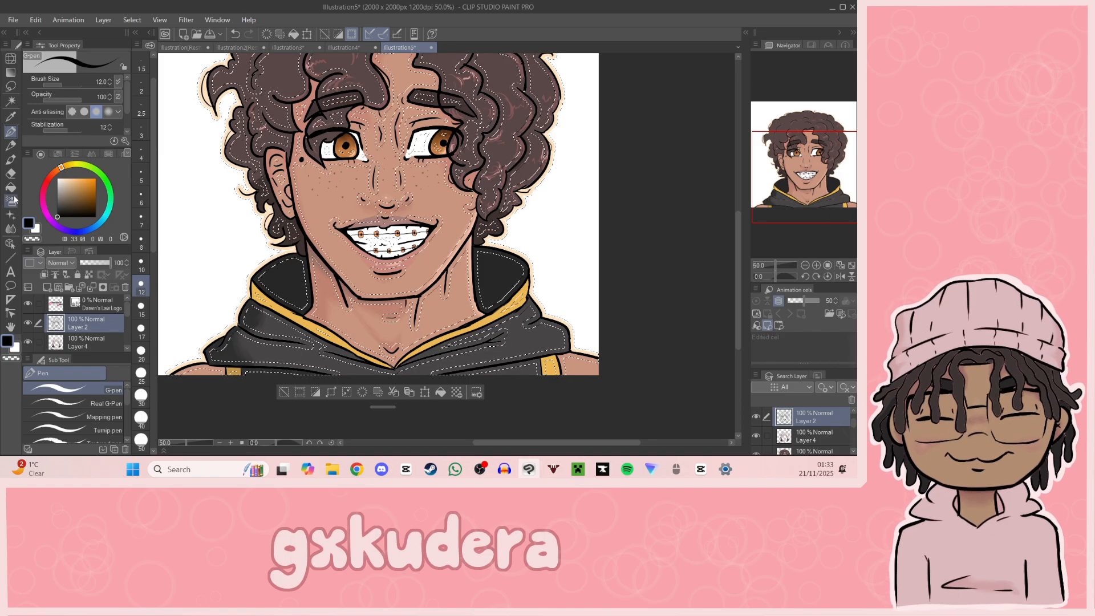
pyautogui.press('g')
pyautogui.moveTo(804, 181); pyautogui.dragTo(791, 189)
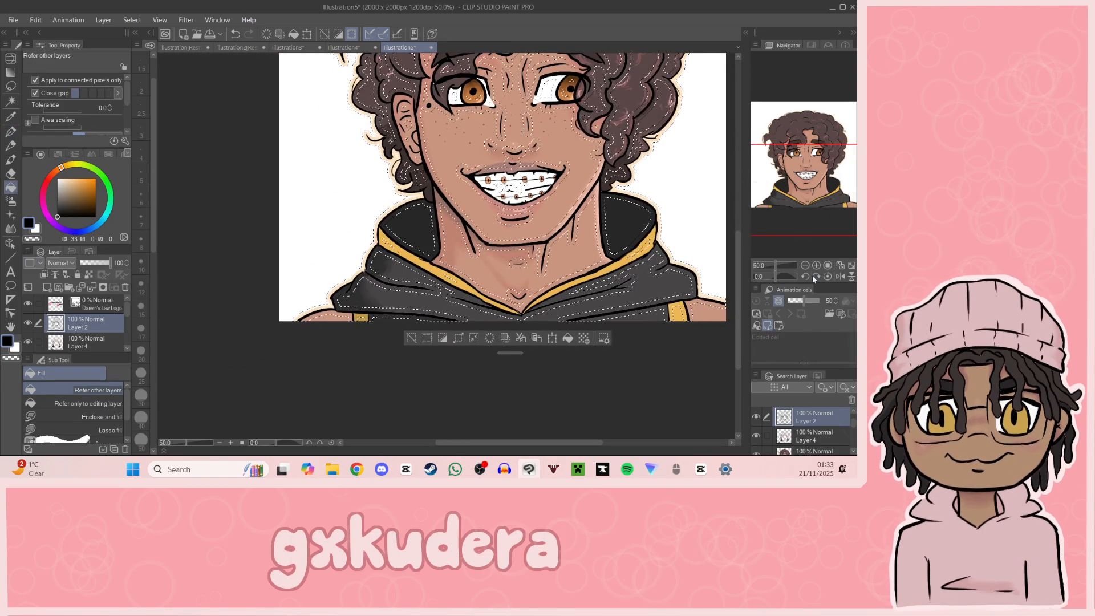
pyautogui.click(815, 266)
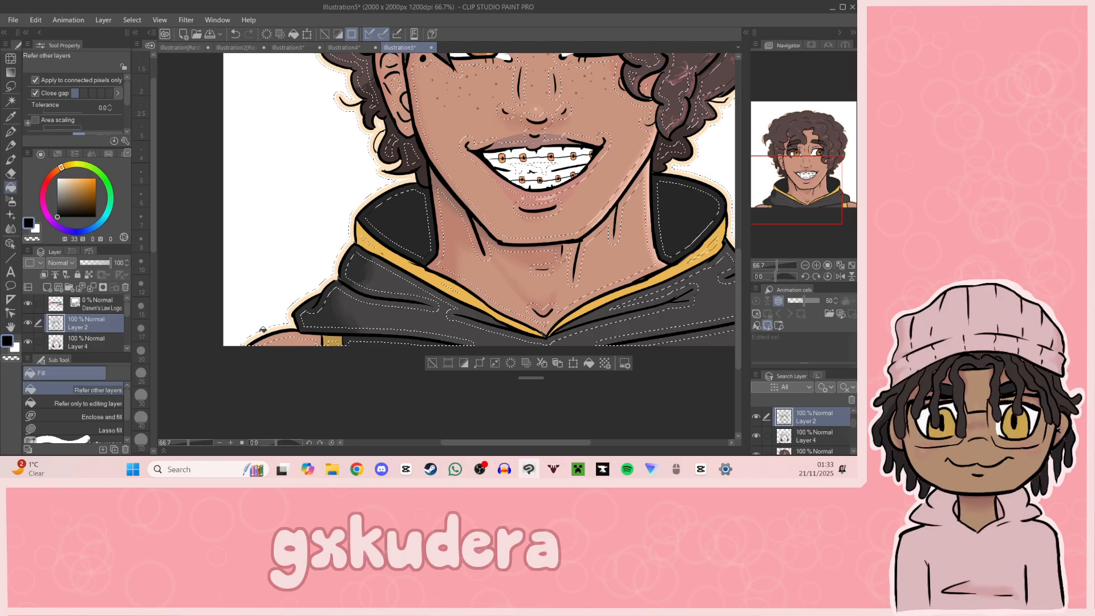
pyautogui.scroll(5, 358, 288)
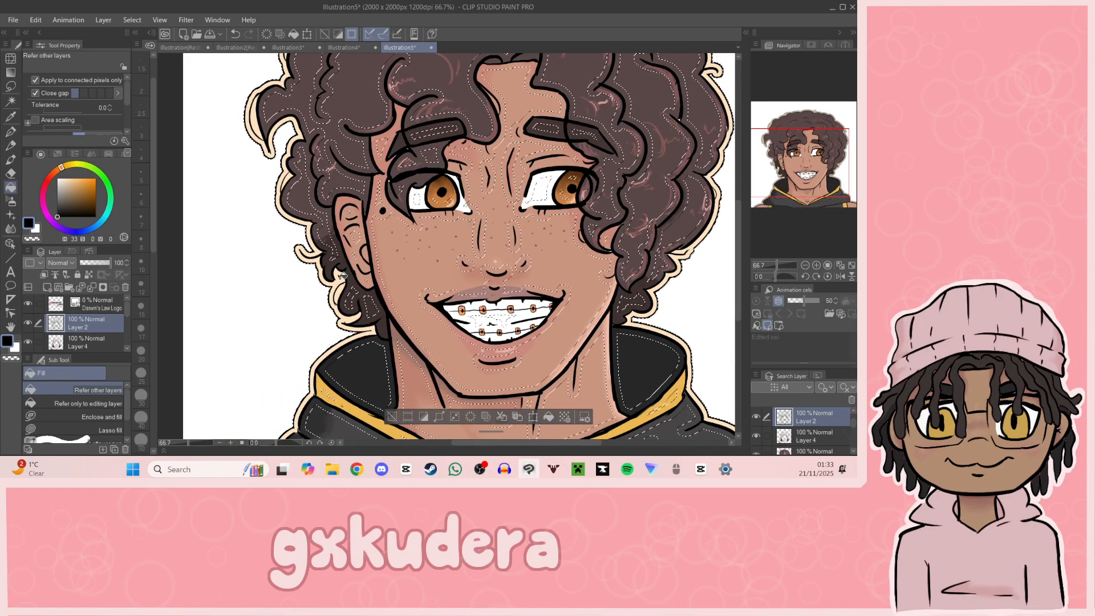
# Step: Clear the outline selection and set the opacity of Layer 5, the orange background, to 100%
pyautogui.moveTo(795, 193); pyautogui.dragTo(819, 175)
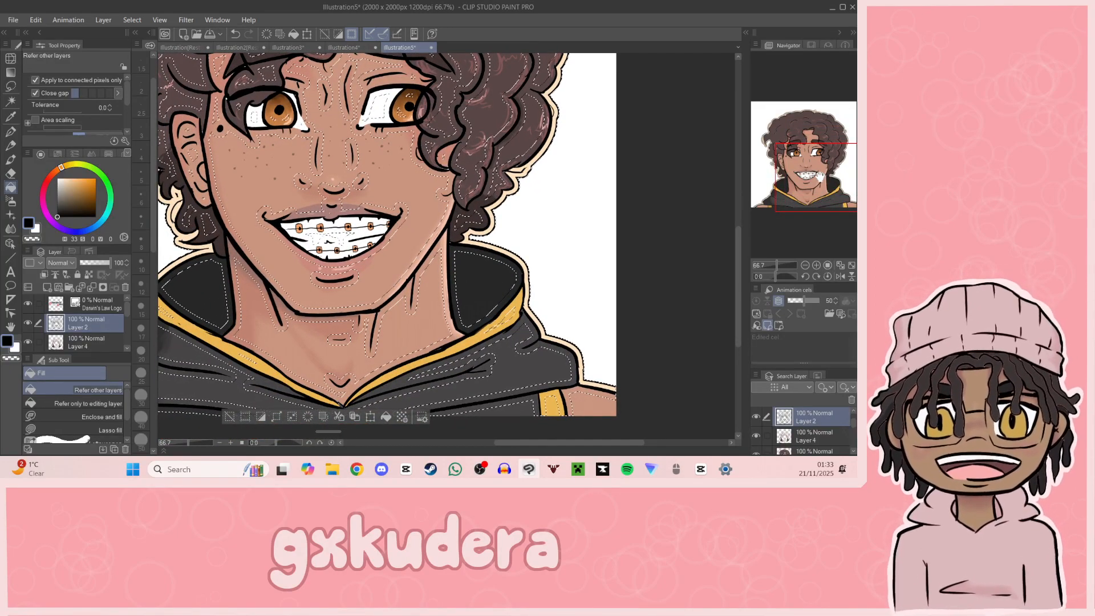
pyautogui.hotkey('ctrl', 'd')
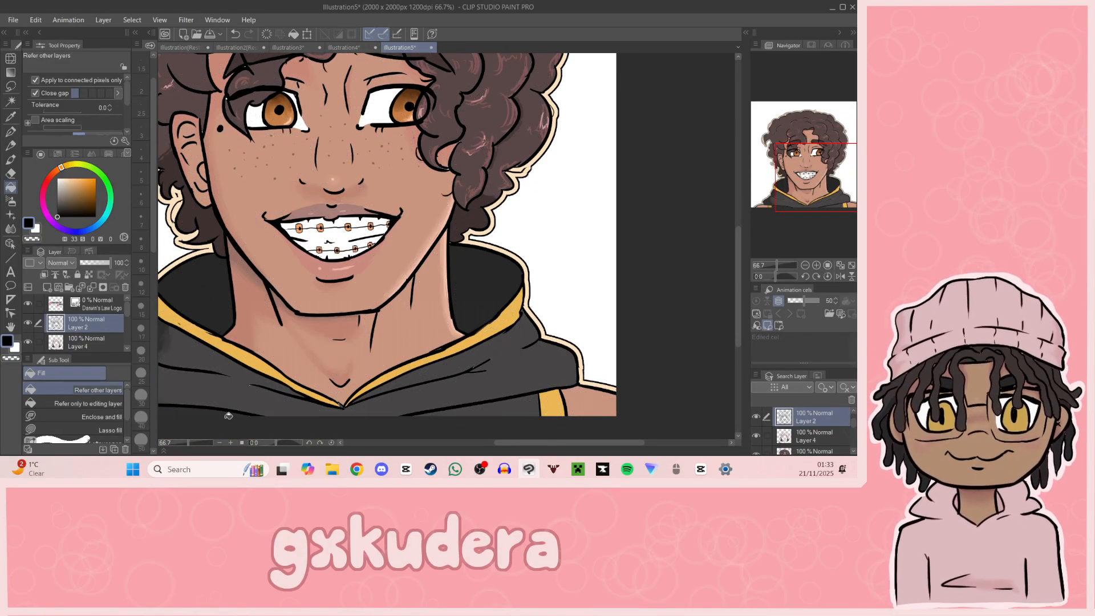
pyautogui.scroll(-3, 62, 342)
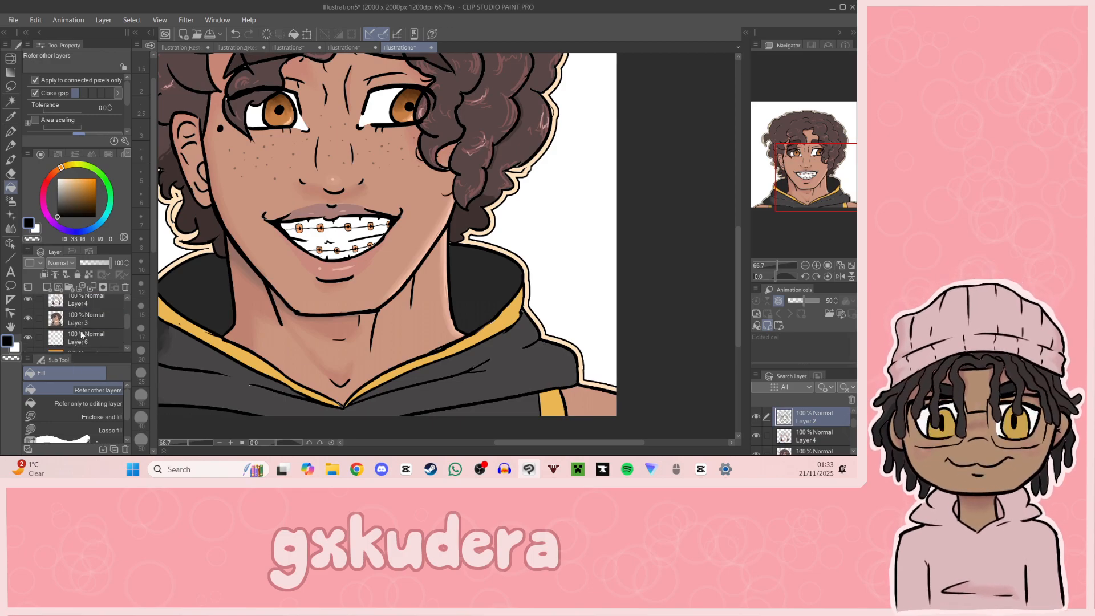
pyautogui.click(83, 340)
pyautogui.moveTo(101, 263); pyautogui.dragTo(116, 263)
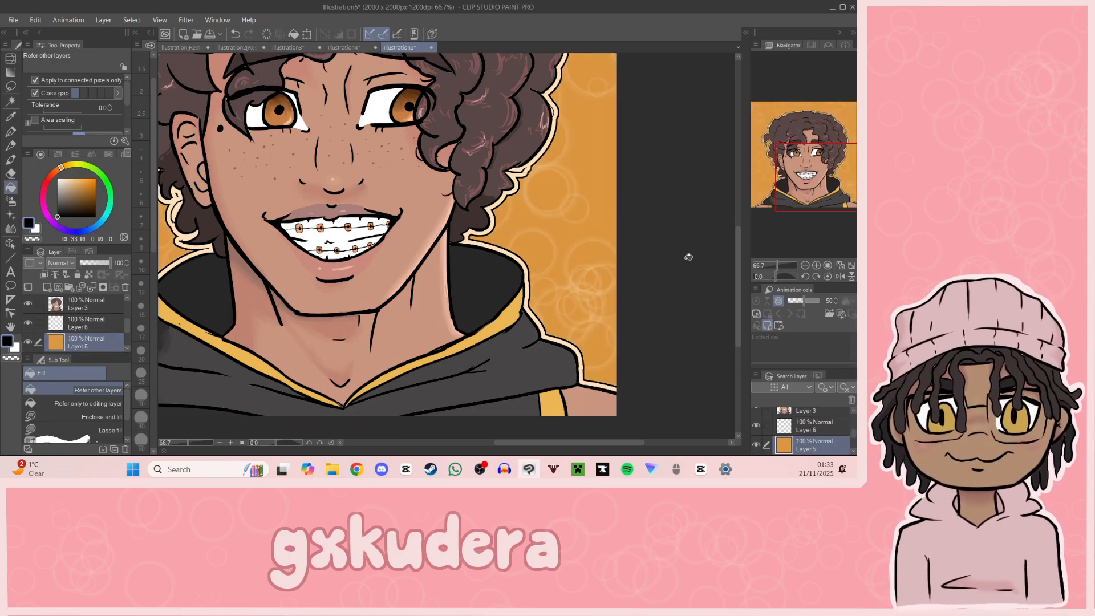
# Step: Set the Darwin's Law logo layer's opacity to 100%
pyautogui.click(809, 266)
pyautogui.click(809, 266)
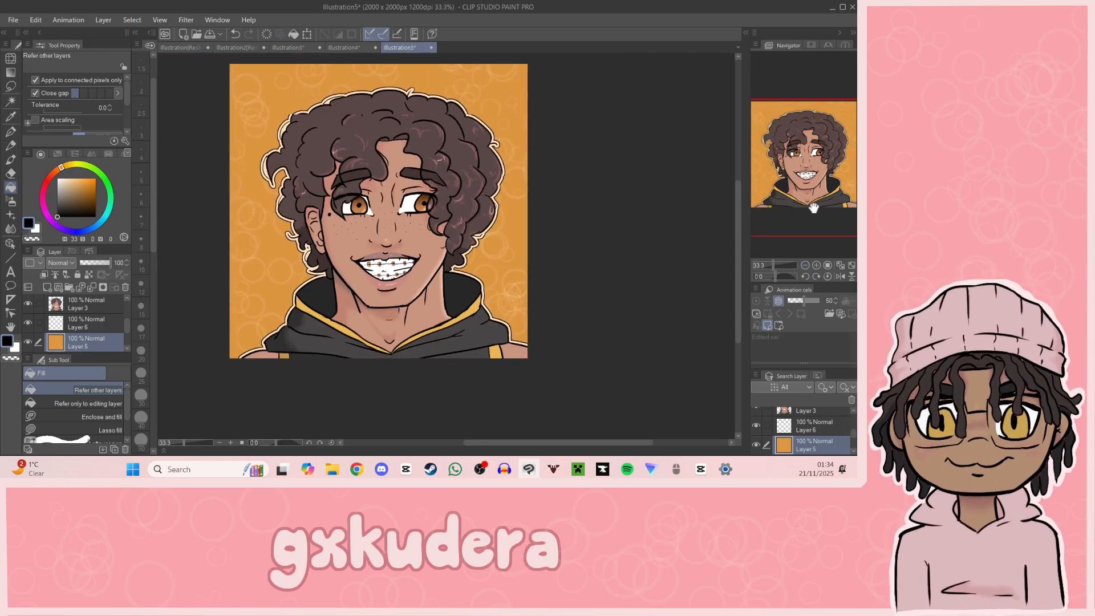
pyautogui.scroll(3, 88, 318)
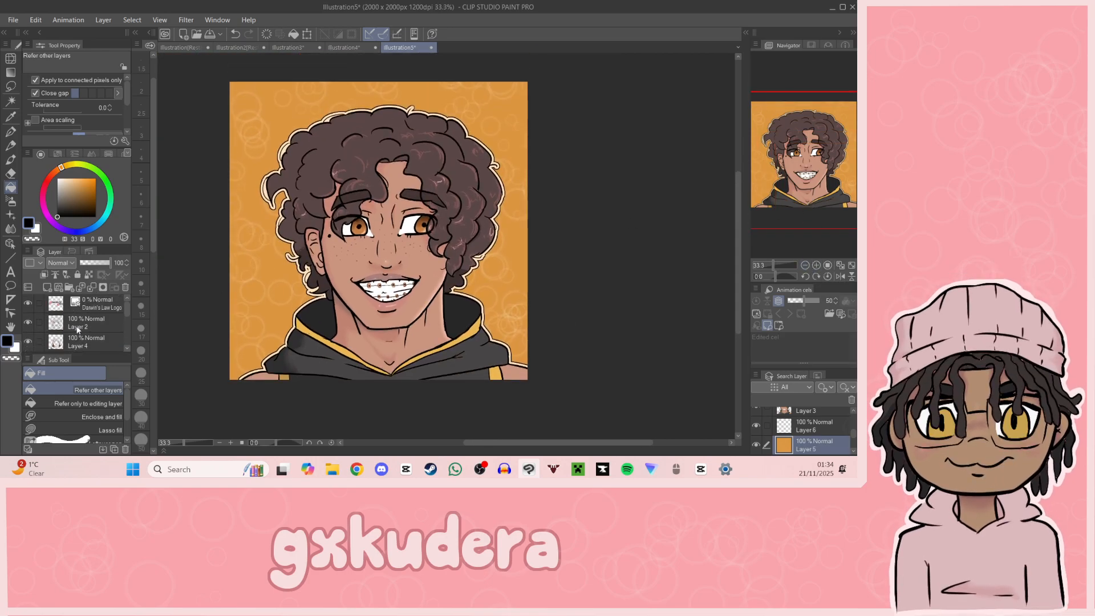
pyautogui.click(91, 305)
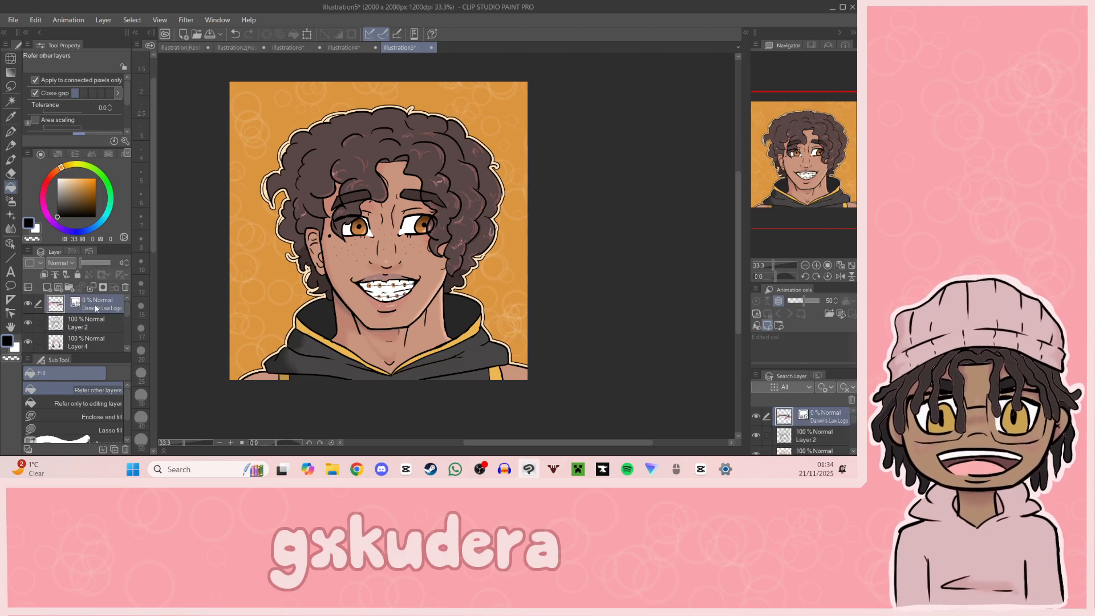
pyautogui.moveTo(104, 261); pyautogui.dragTo(163, 268)
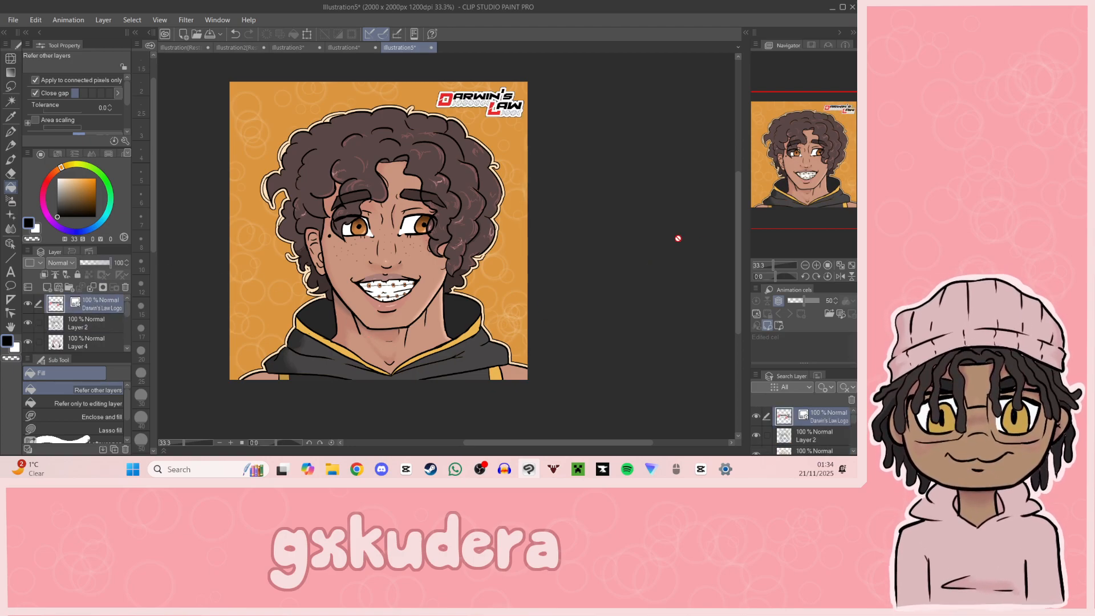
# Step: Choose the G-pen and make Layer 6, which holds the cream outline, the active layer
pyautogui.click(817, 265)
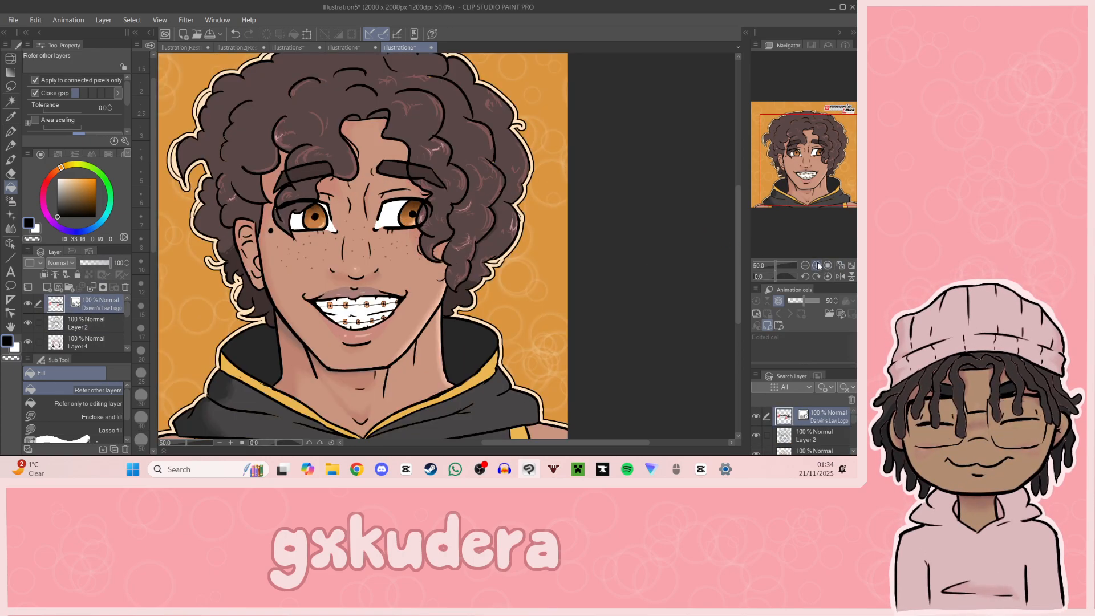
pyautogui.click(817, 265)
pyautogui.moveTo(825, 163); pyautogui.dragTo(788, 153)
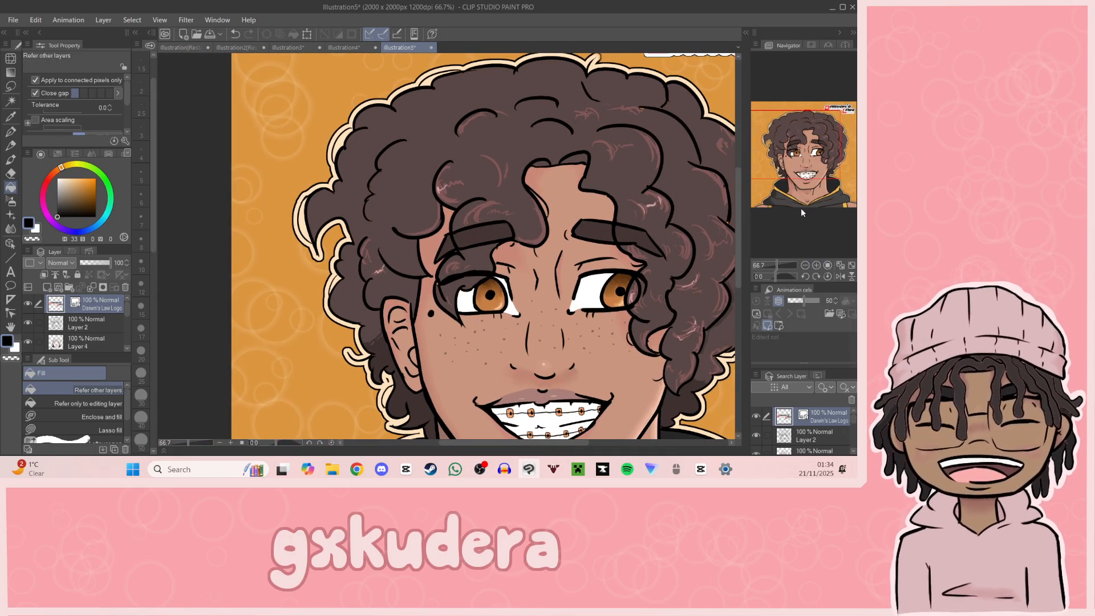
pyautogui.click(11, 133)
pyautogui.scroll(-3, 122, 317)
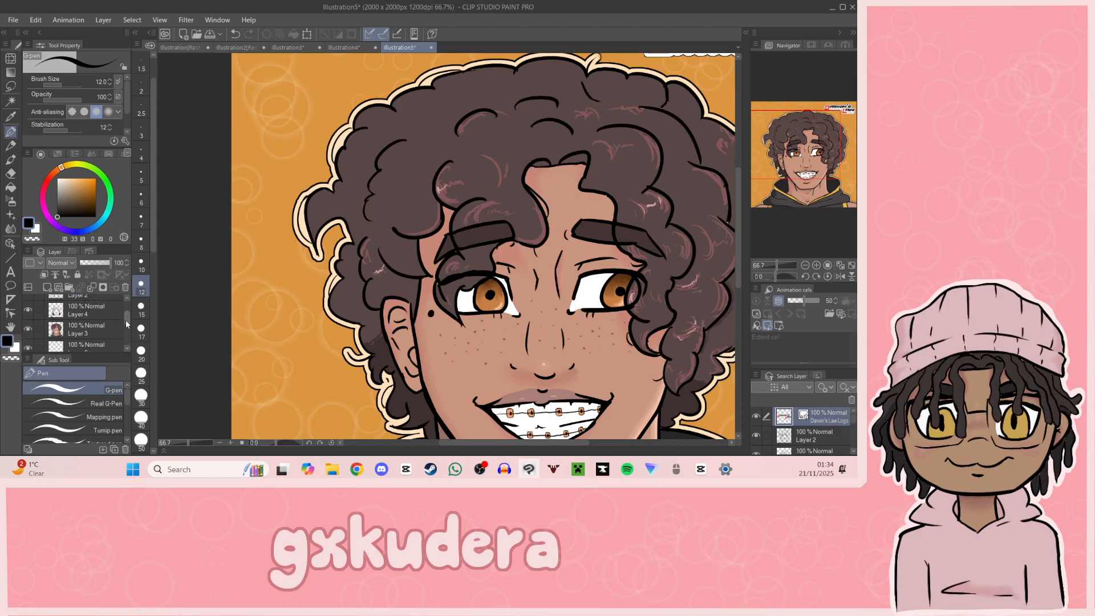
pyautogui.click(108, 337)
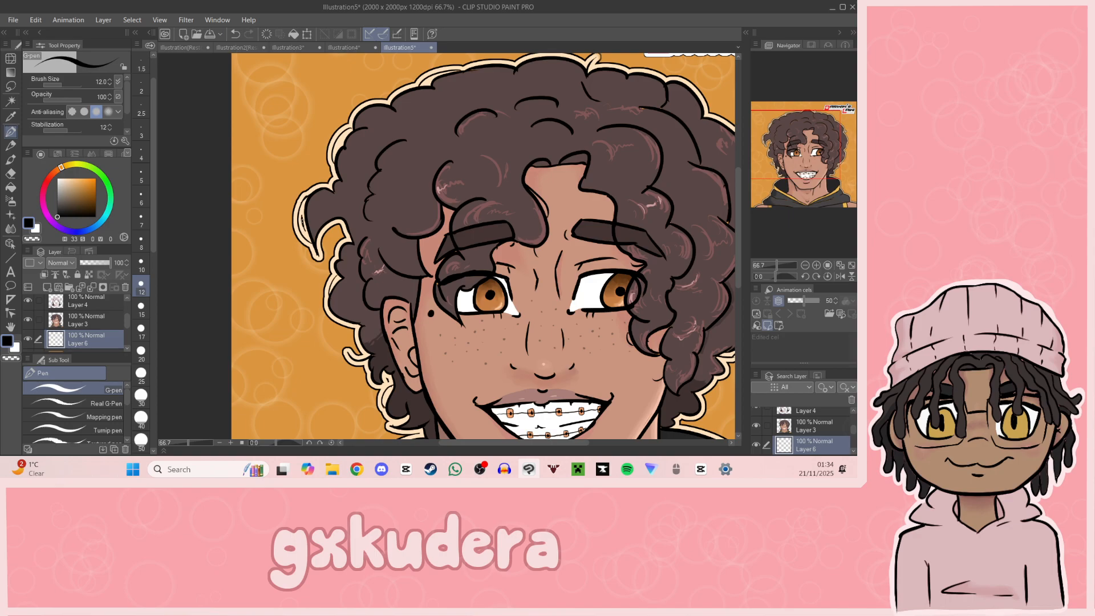
# Step: Examine the portrait's outline around the hair and hoodie up close, and check the whole composition with background and logo
pyautogui.click(805, 266)
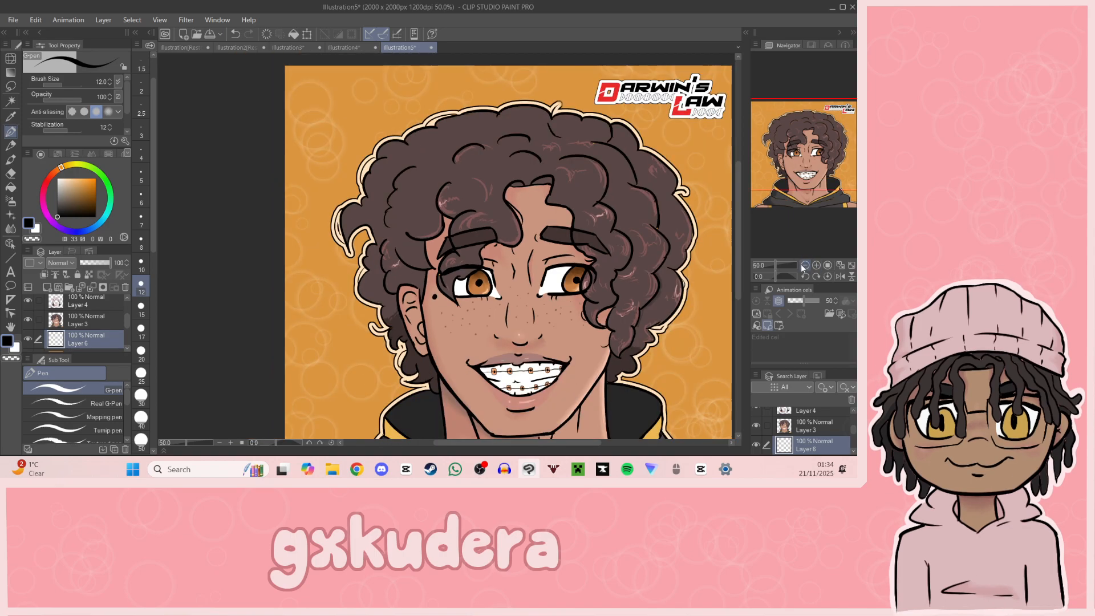
pyautogui.click(804, 265)
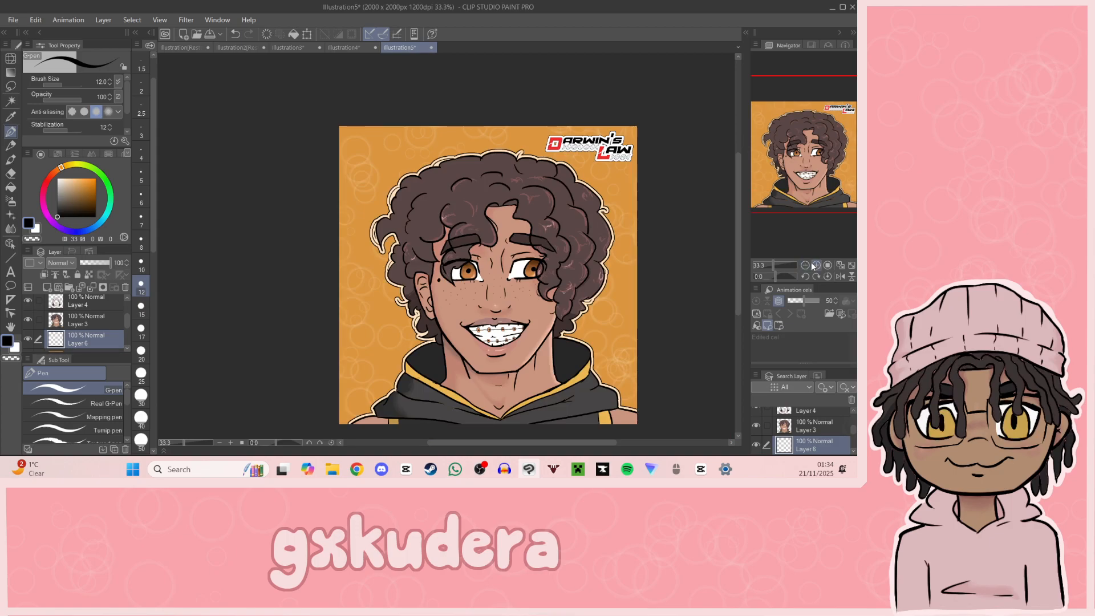
pyautogui.click(816, 266)
pyautogui.click(816, 265)
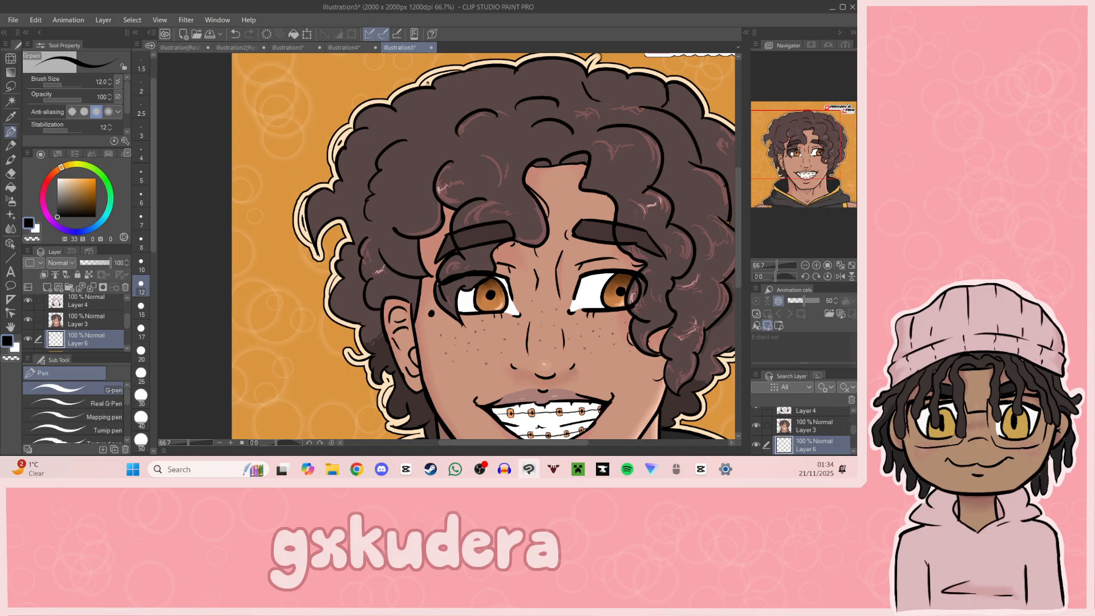
pyautogui.moveTo(815, 133)
pyautogui.mouseDown()
pyautogui.moveTo(810, 154)
pyautogui.moveTo(778, 155)
pyautogui.mouseUp()
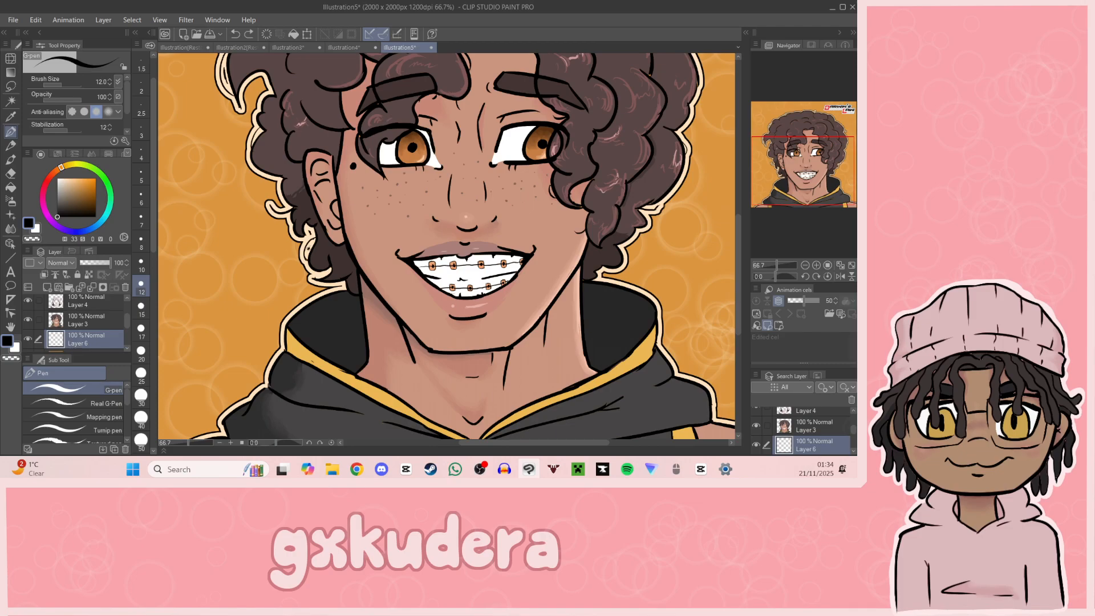
pyautogui.click(804, 265)
pyautogui.moveTo(806, 197); pyautogui.dragTo(820, 184)
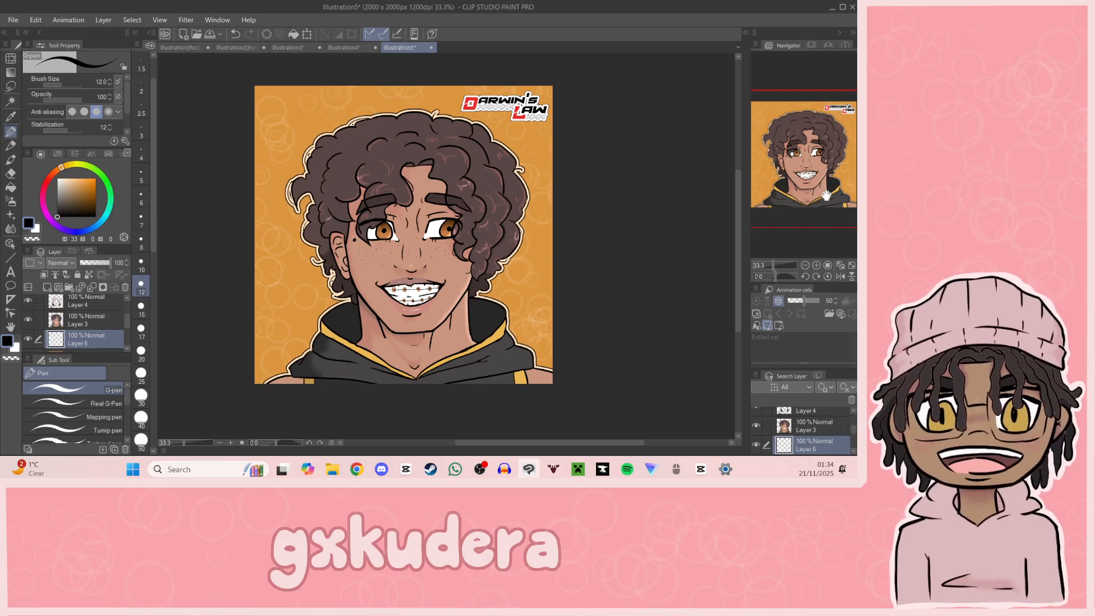
pyautogui.click(805, 264)
pyautogui.moveTo(819, 209); pyautogui.dragTo(845, 200)
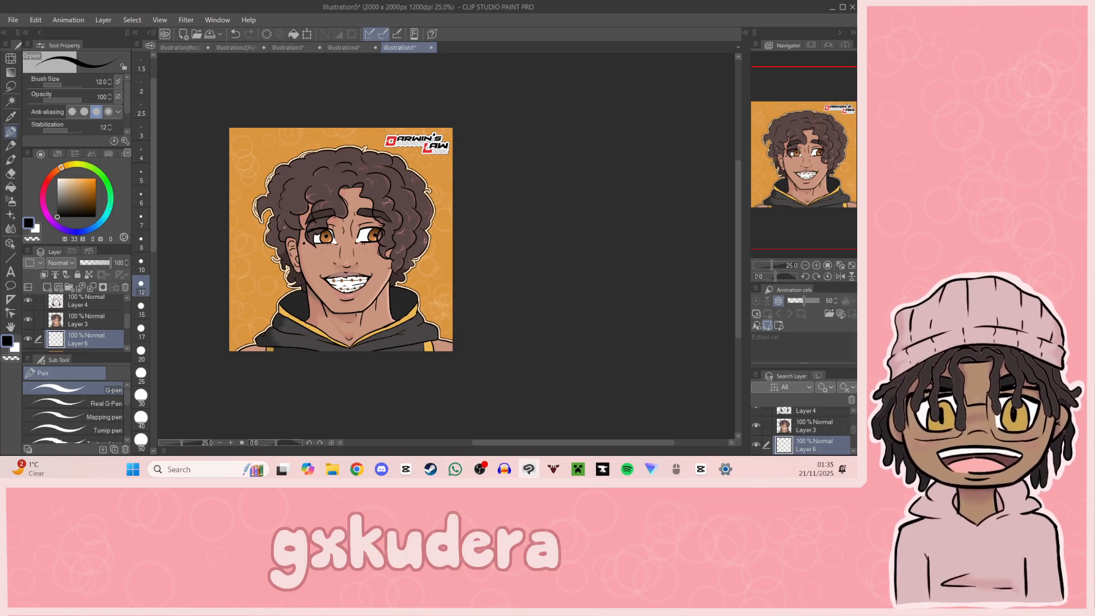
pyautogui.hotkey('alt', 'Tab')
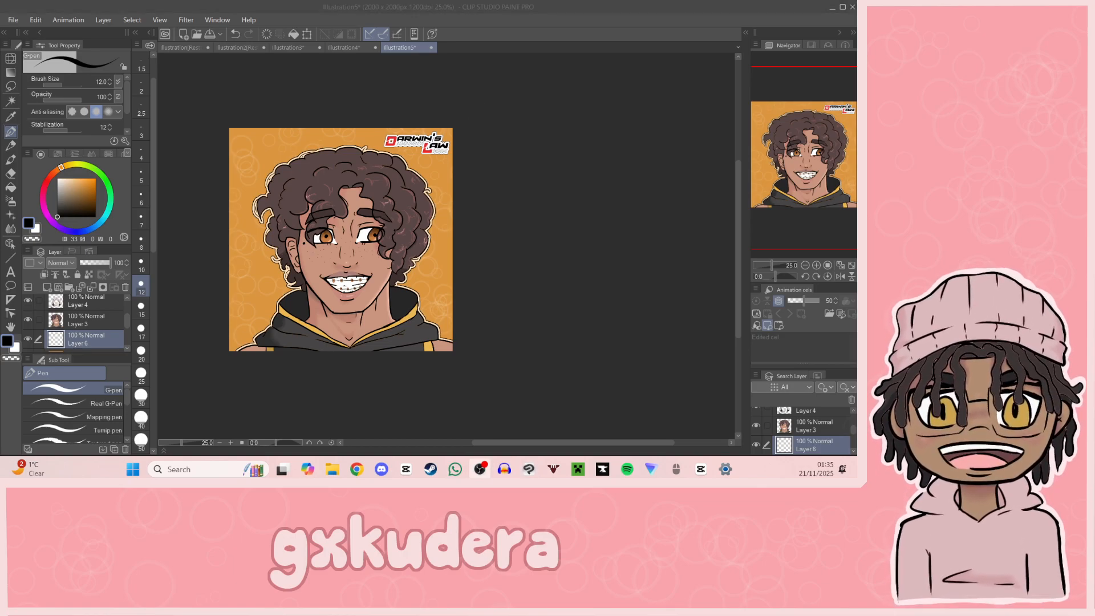